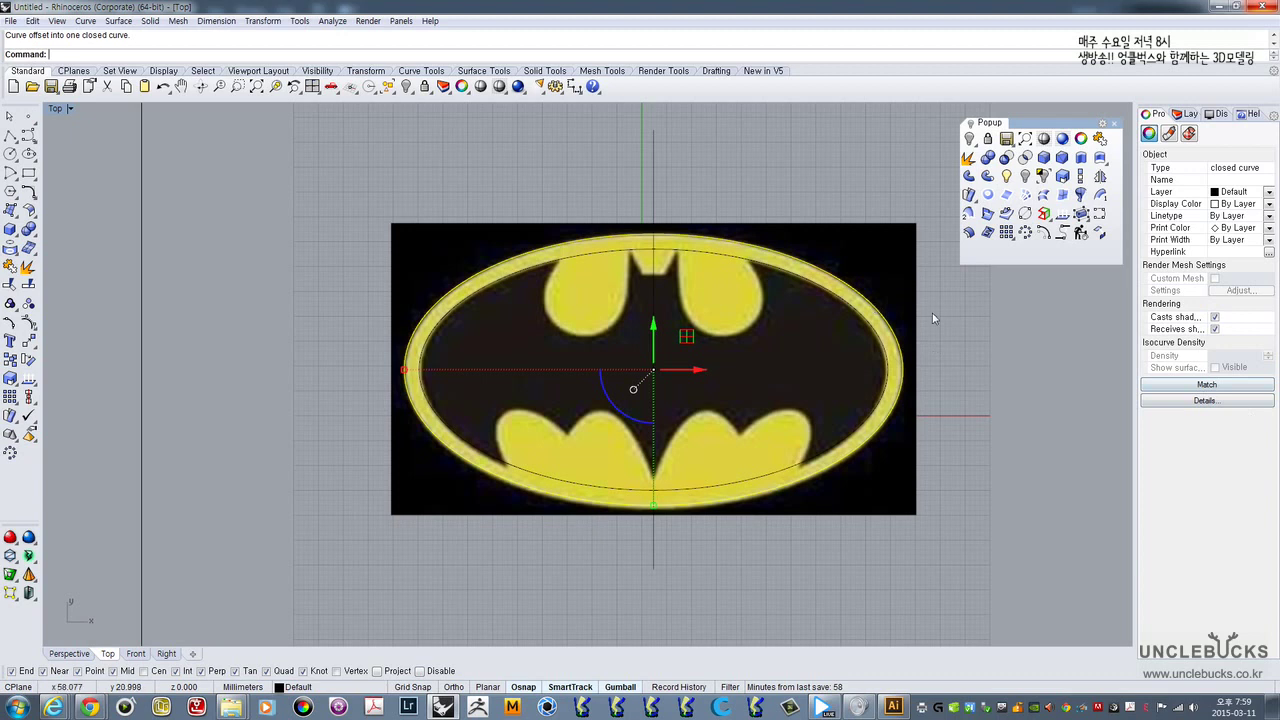
pyautogui.moveTo(936, 322); pyautogui.dragTo(893, 413, button='right')
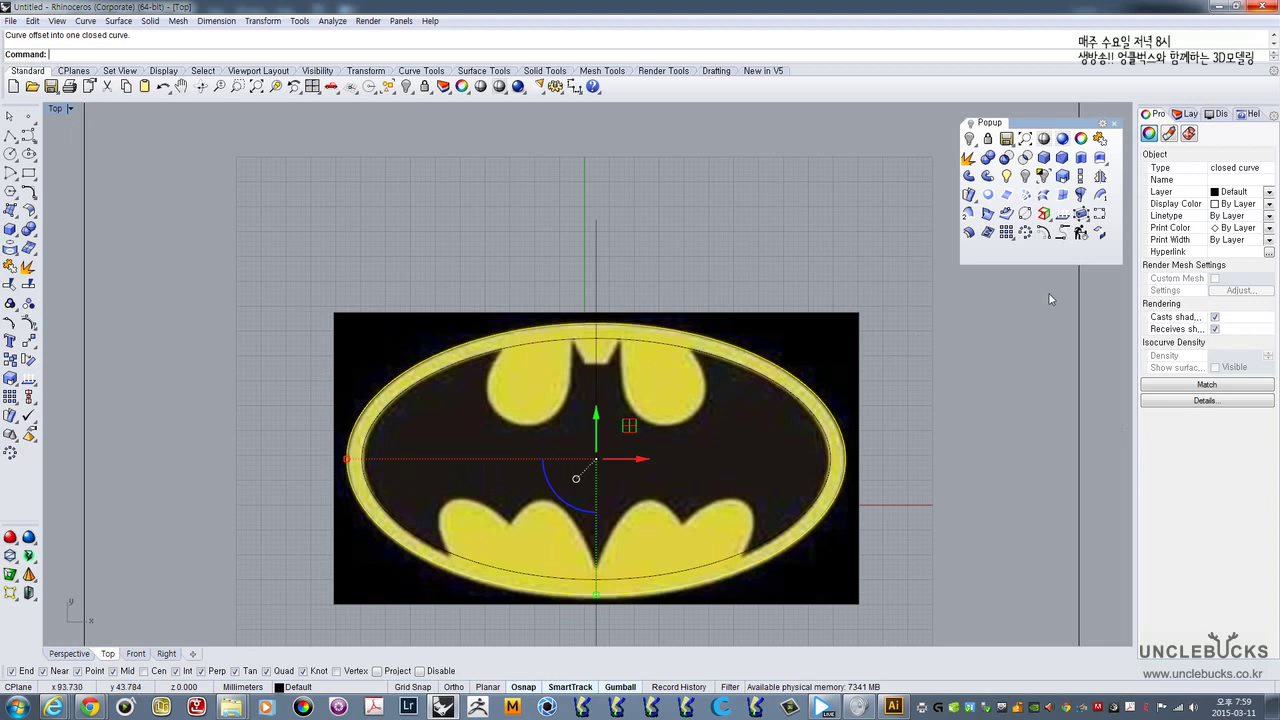
pyautogui.moveTo(949, 392); pyautogui.dragTo(953, 365, button='right')
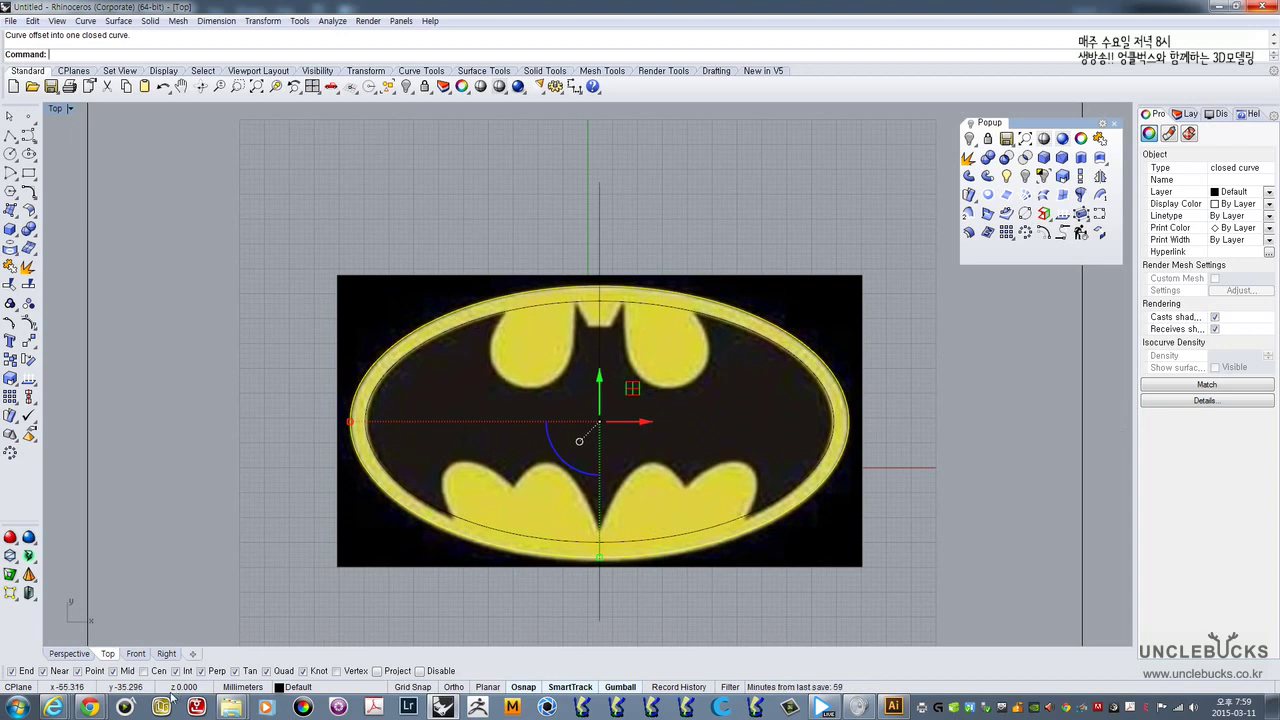
# - Switch to Chrome and look at the cookie cutter photos in the March 11 broadcast post
pyautogui.moveTo(96, 710)
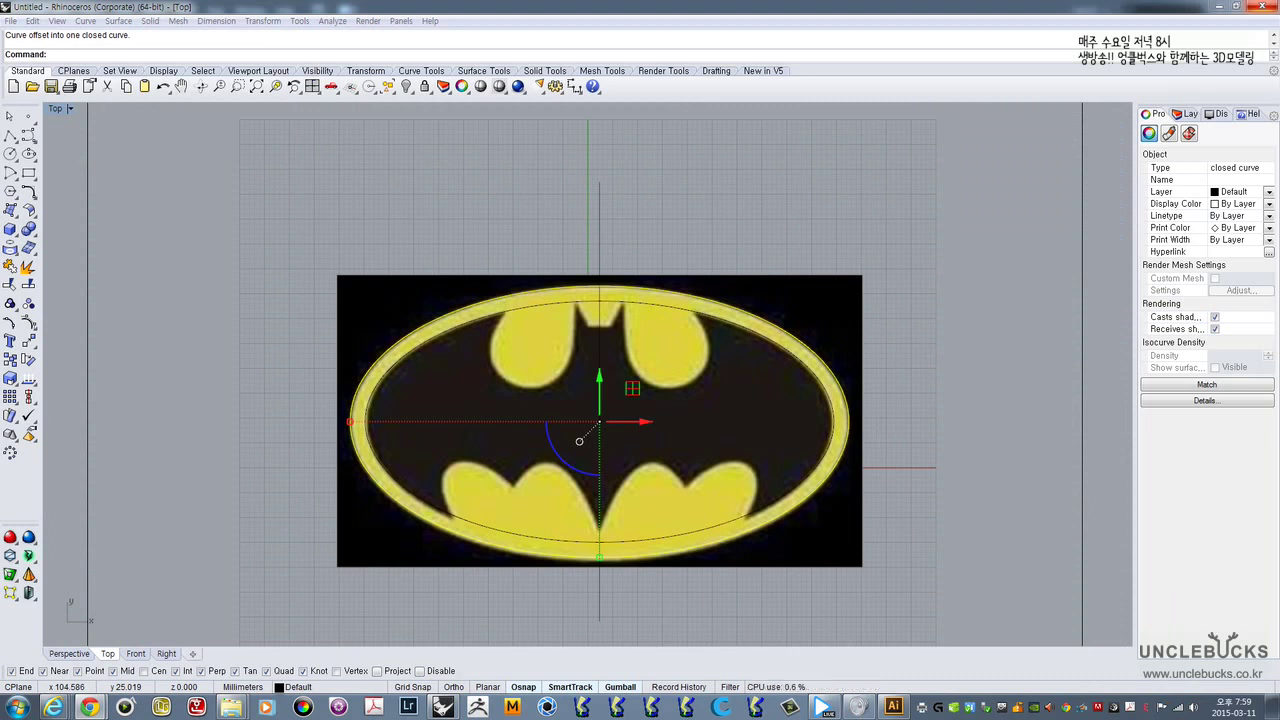
pyautogui.moveTo(1279, 150); pyautogui.dragTo(822, 38)
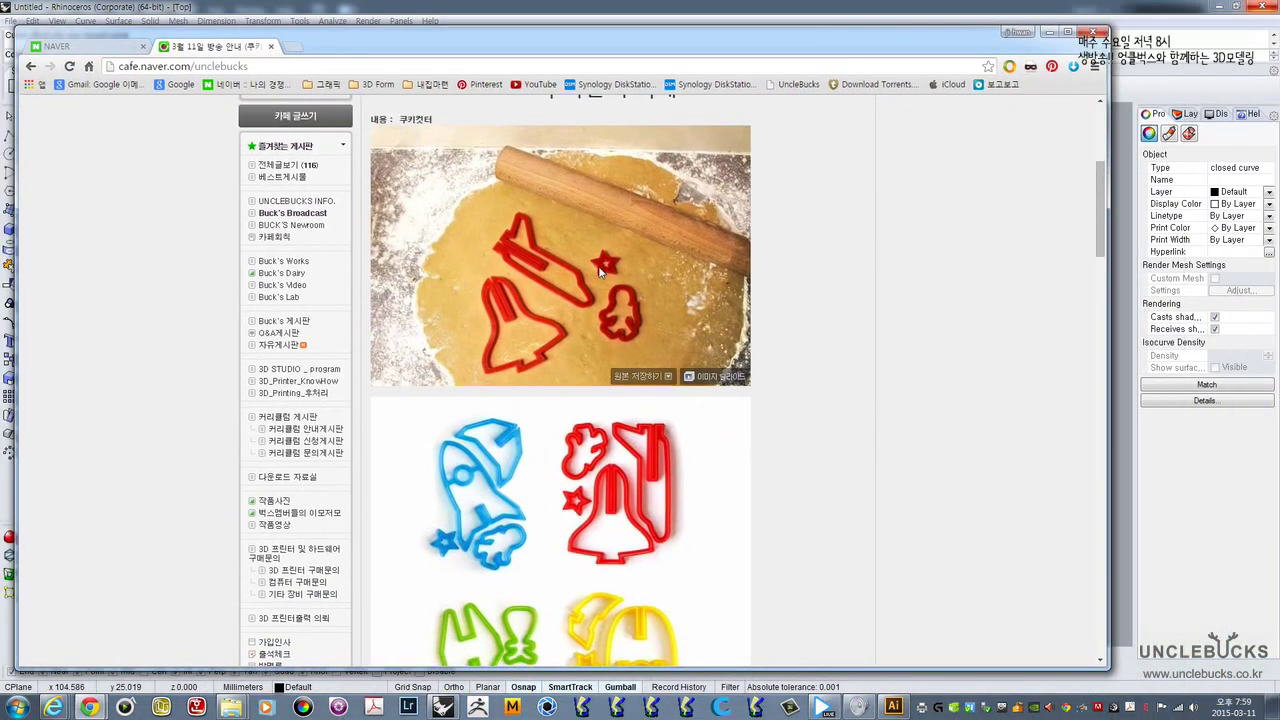
pyautogui.scroll(1, 620, 268)
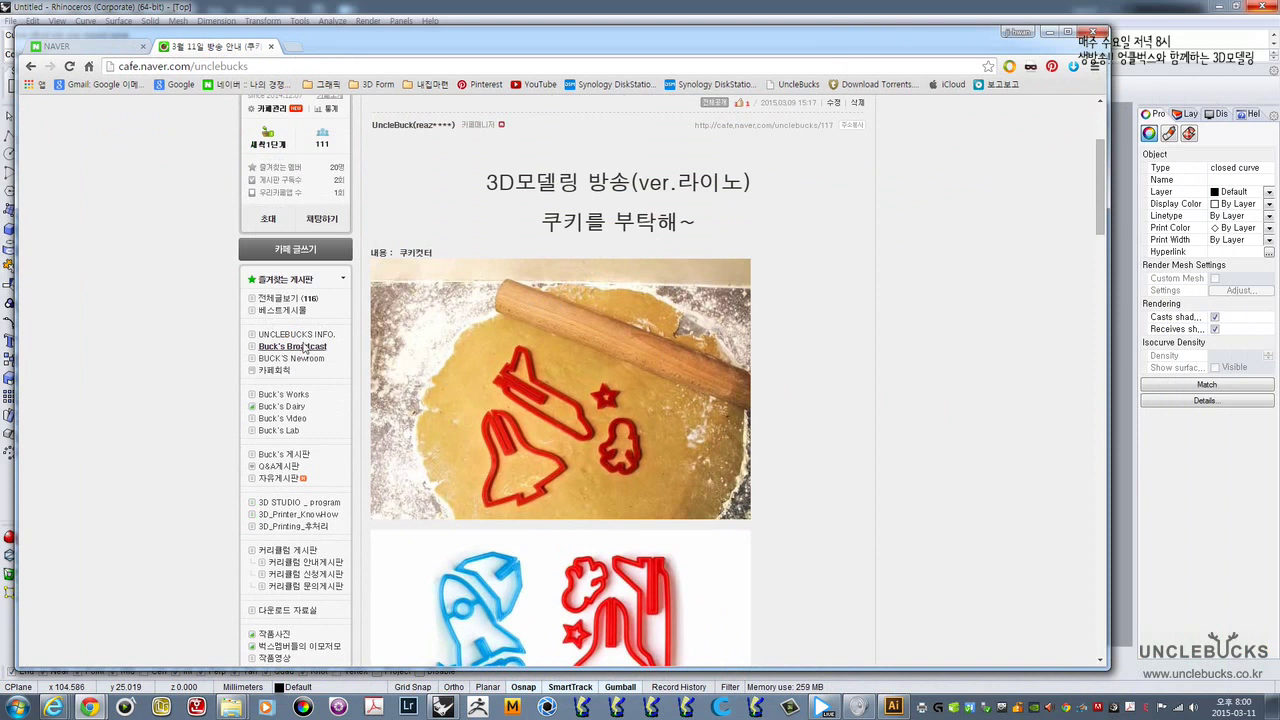
# - Open the Buck's Dairy board of the UncleBucks cafe and look through its thumbnail list of posts
pyautogui.click(283, 407)
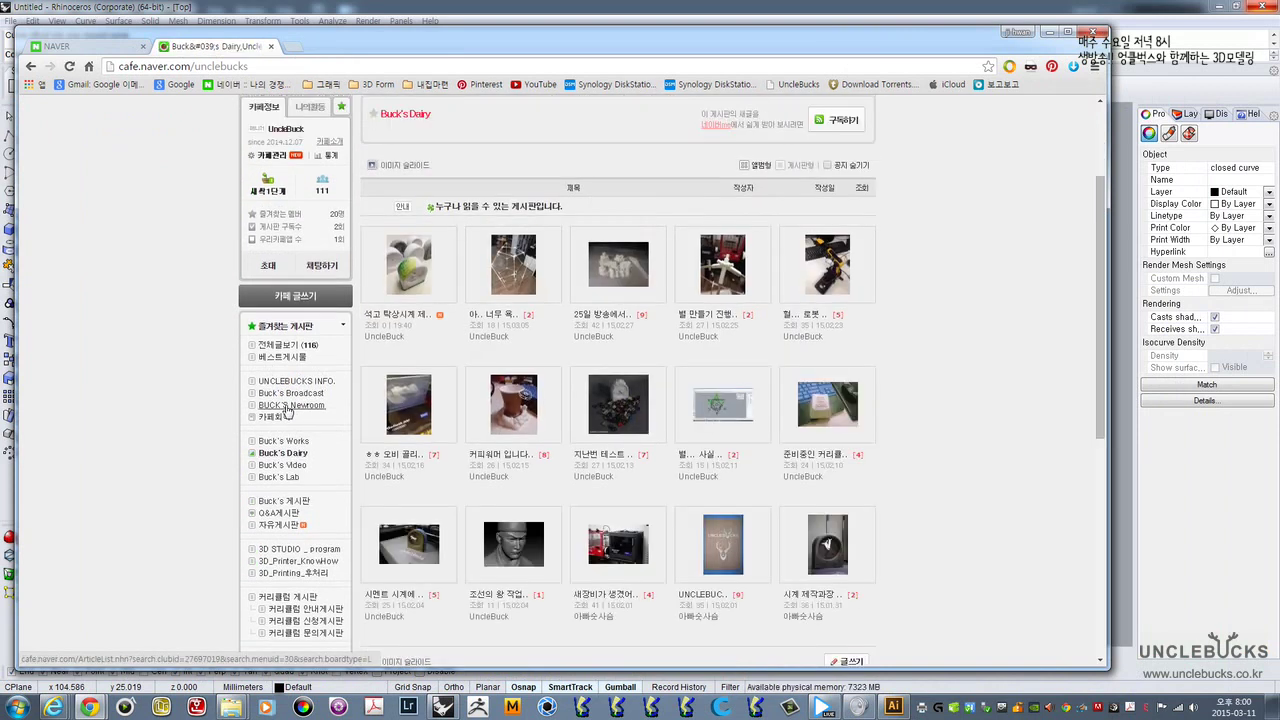
pyautogui.scroll(-1, 173, 449)
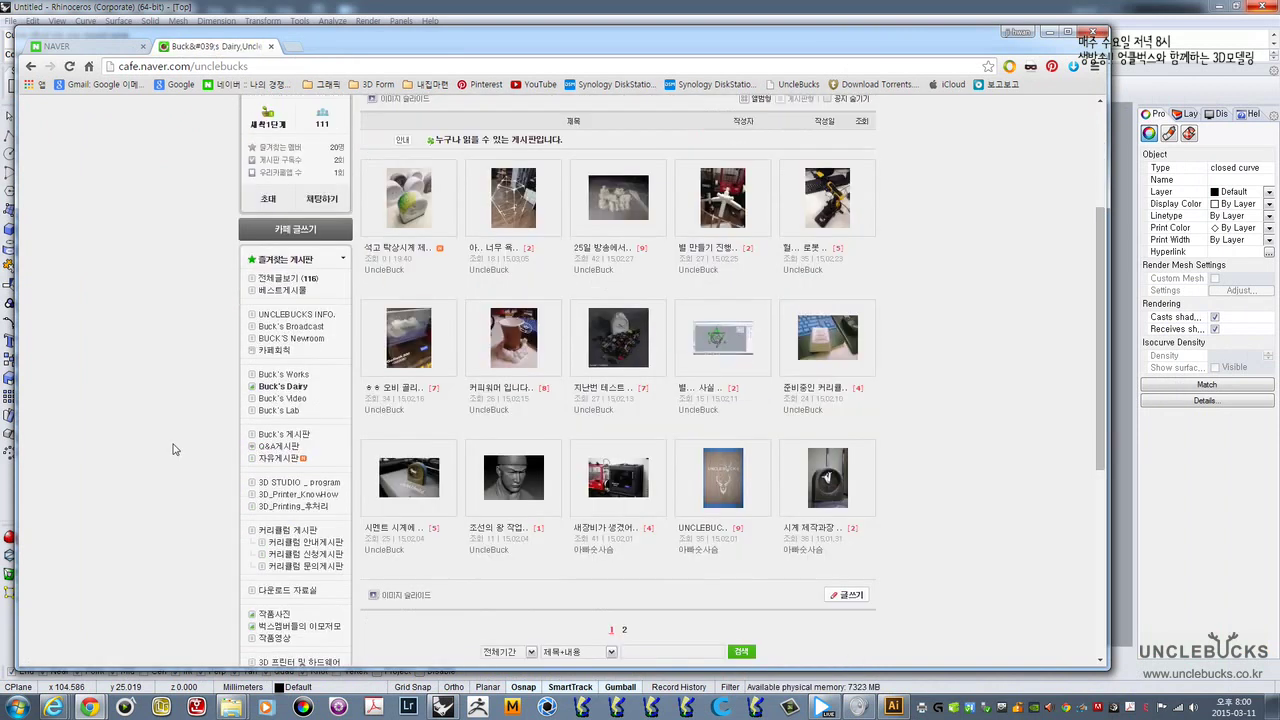
pyautogui.scroll(-1, 173, 449)
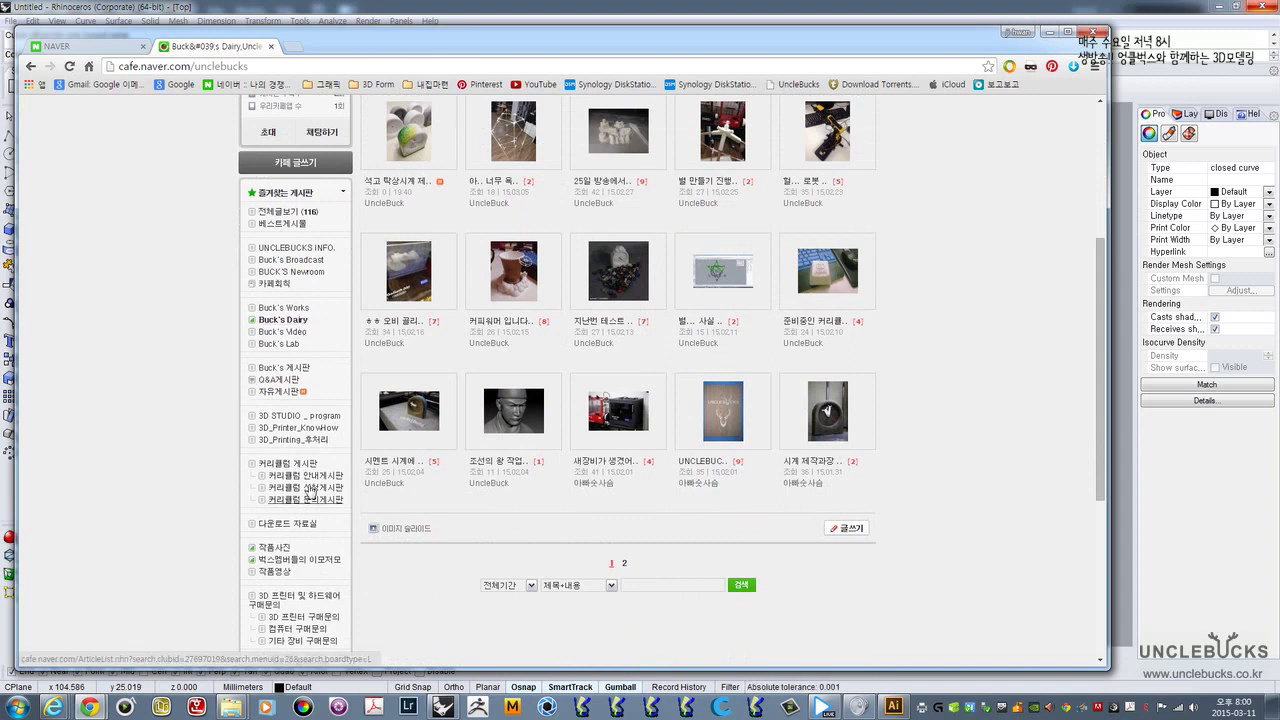
# - View the Buck's Works board, and return to the Buck's Dairy board's gallery
pyautogui.click(299, 309)
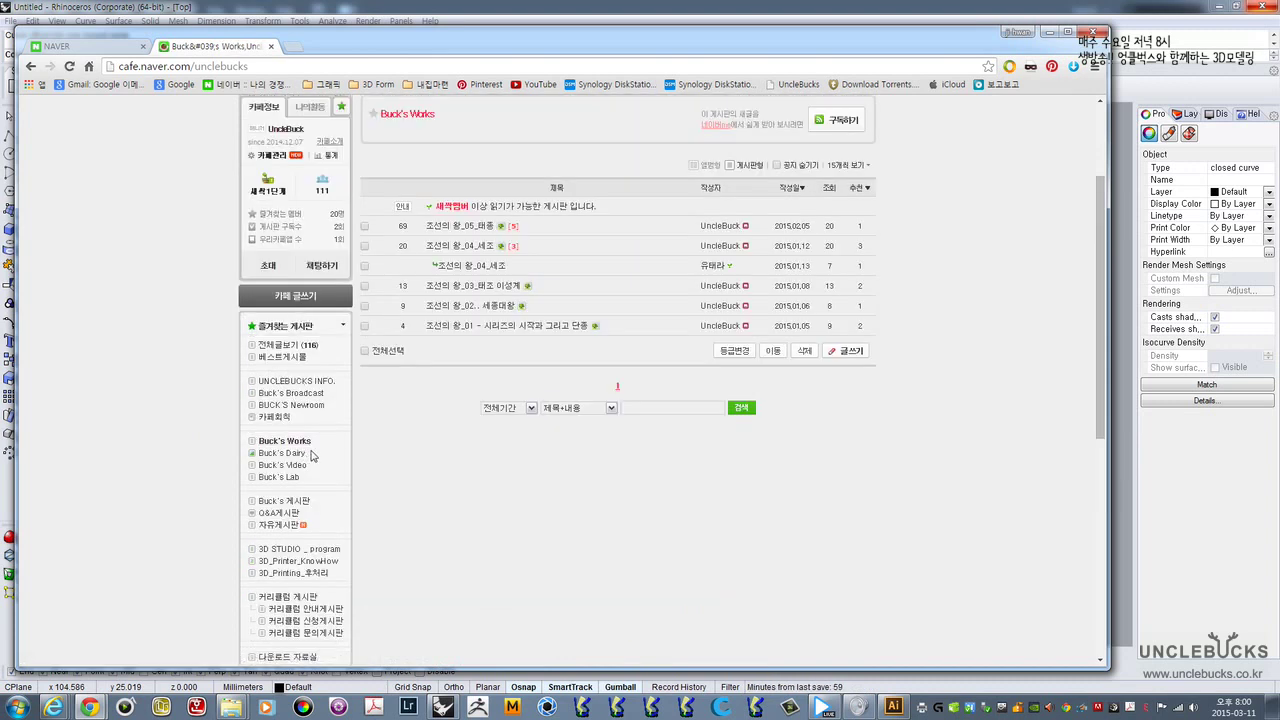
pyautogui.click(305, 405)
pyautogui.click(285, 441)
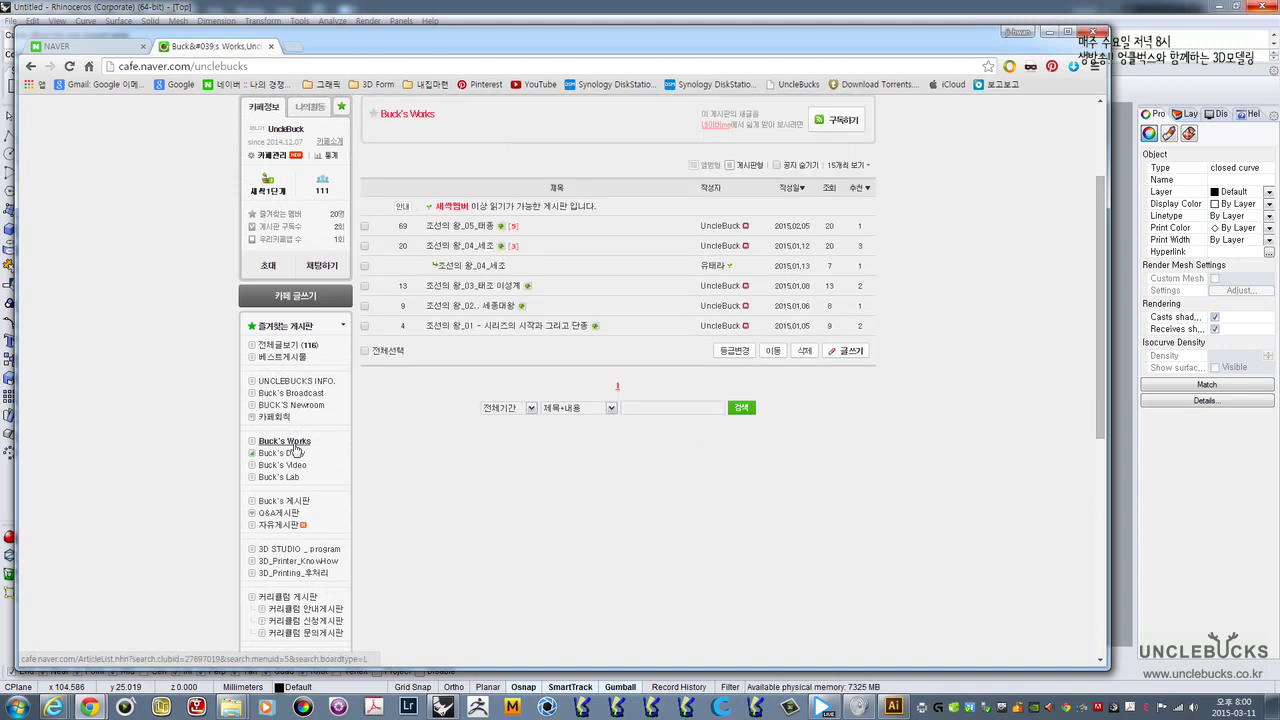
pyautogui.click(297, 455)
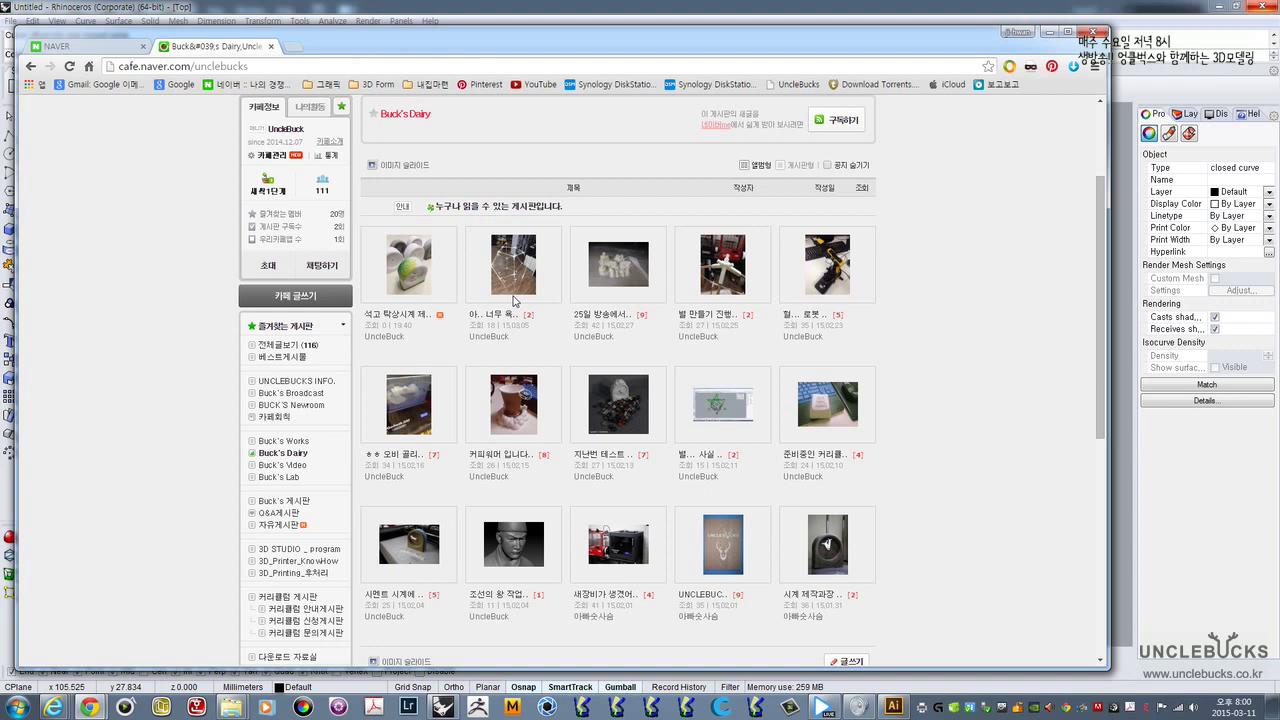
pyautogui.scroll(2, 953, 325)
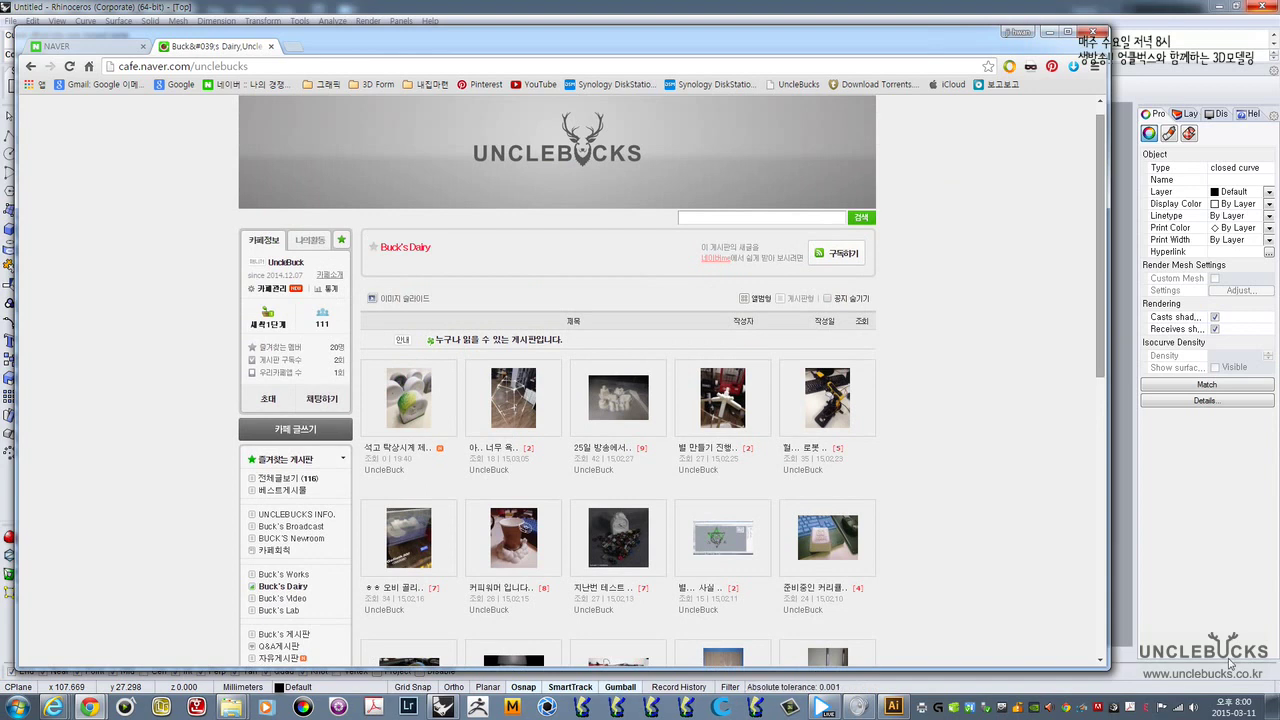
# - Open the Lego modelling post on the Buck's Dairy board, view its print photos and return to the board
pyautogui.click(612, 397)
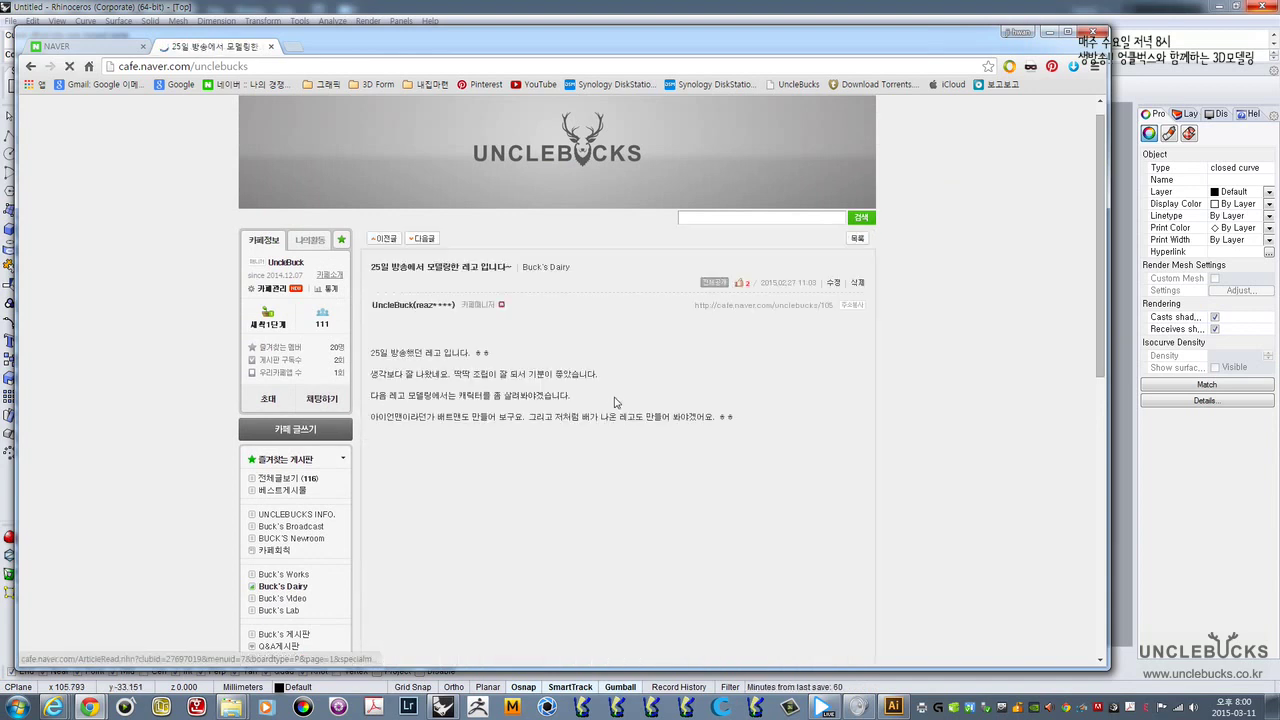
pyautogui.scroll(-3, 605, 398)
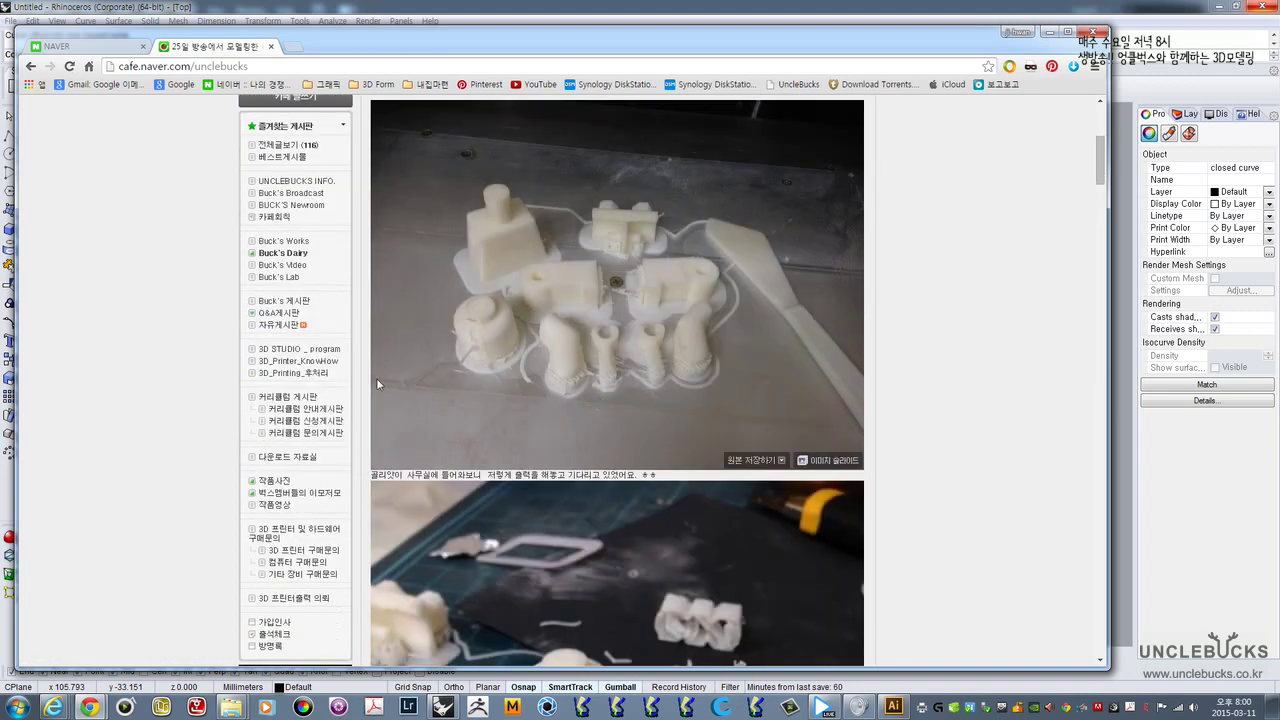
pyautogui.click(284, 254)
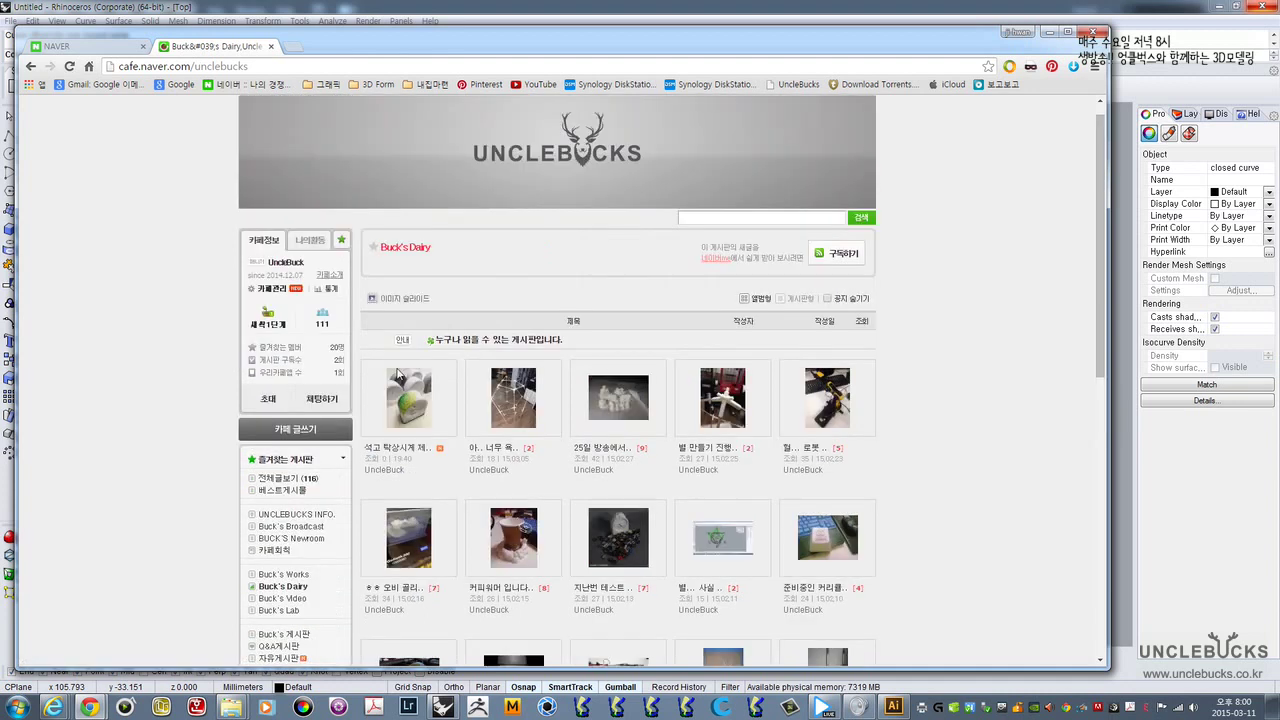
# - Go to the Naver cafe home, open the objectbuild cafe and show its 출력물 board
pyautogui.click(735, 107)
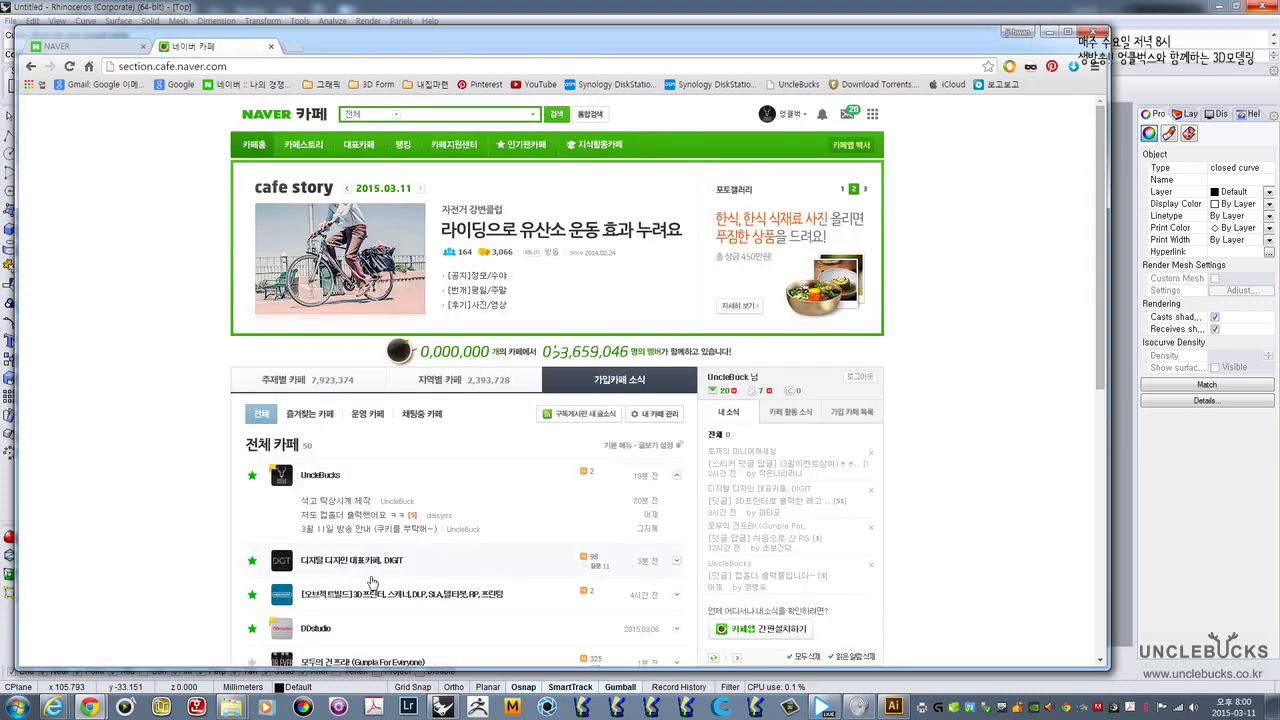
pyautogui.click(380, 593)
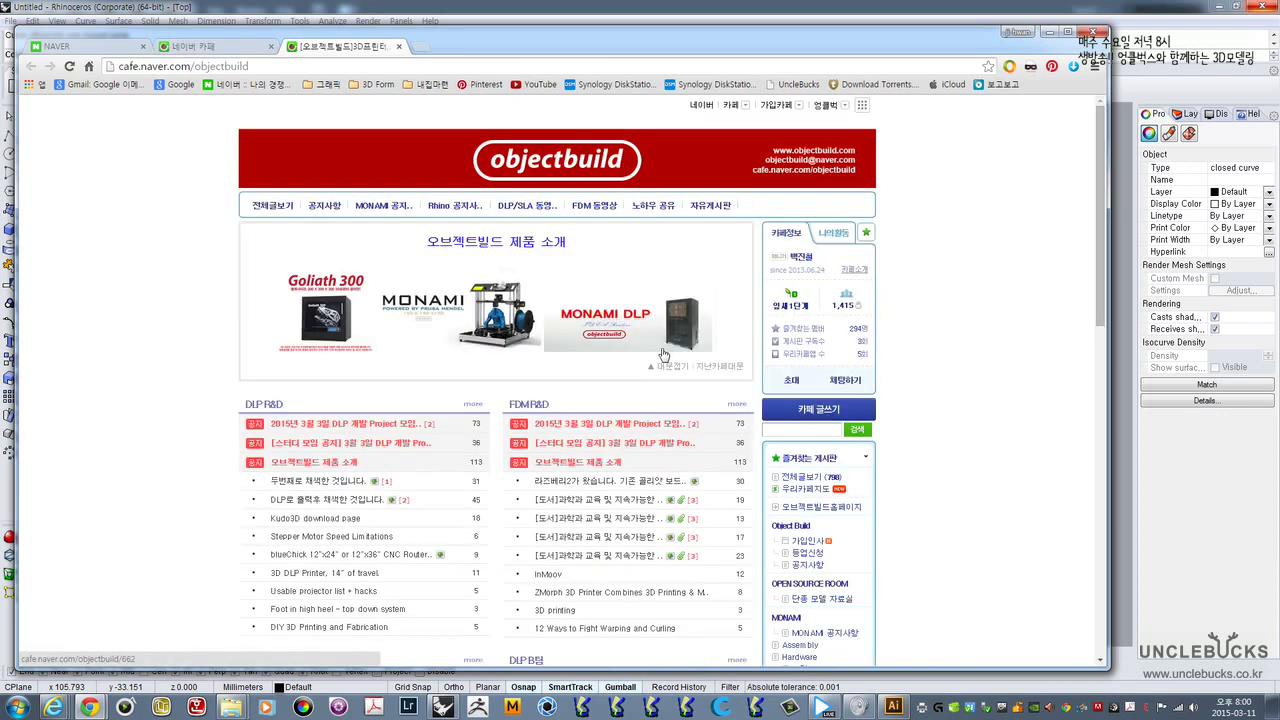
pyautogui.scroll(-4, 822, 430)
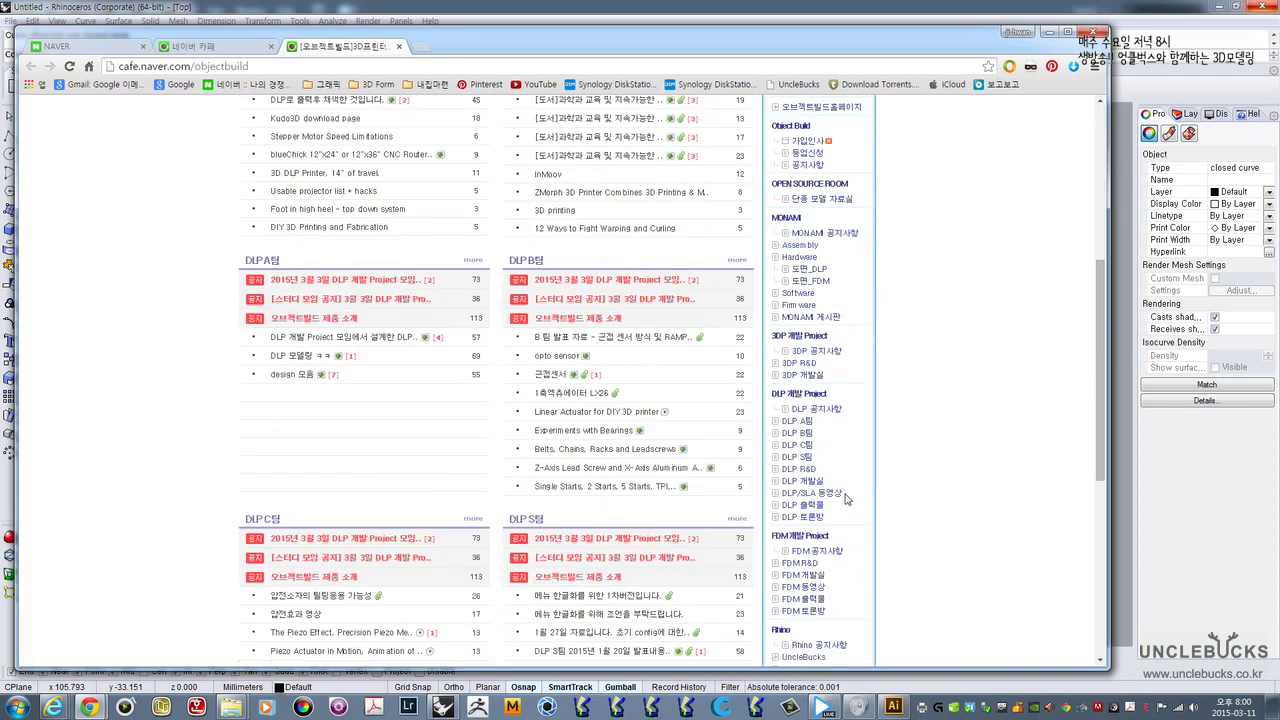
pyautogui.scroll(-2, 845, 498)
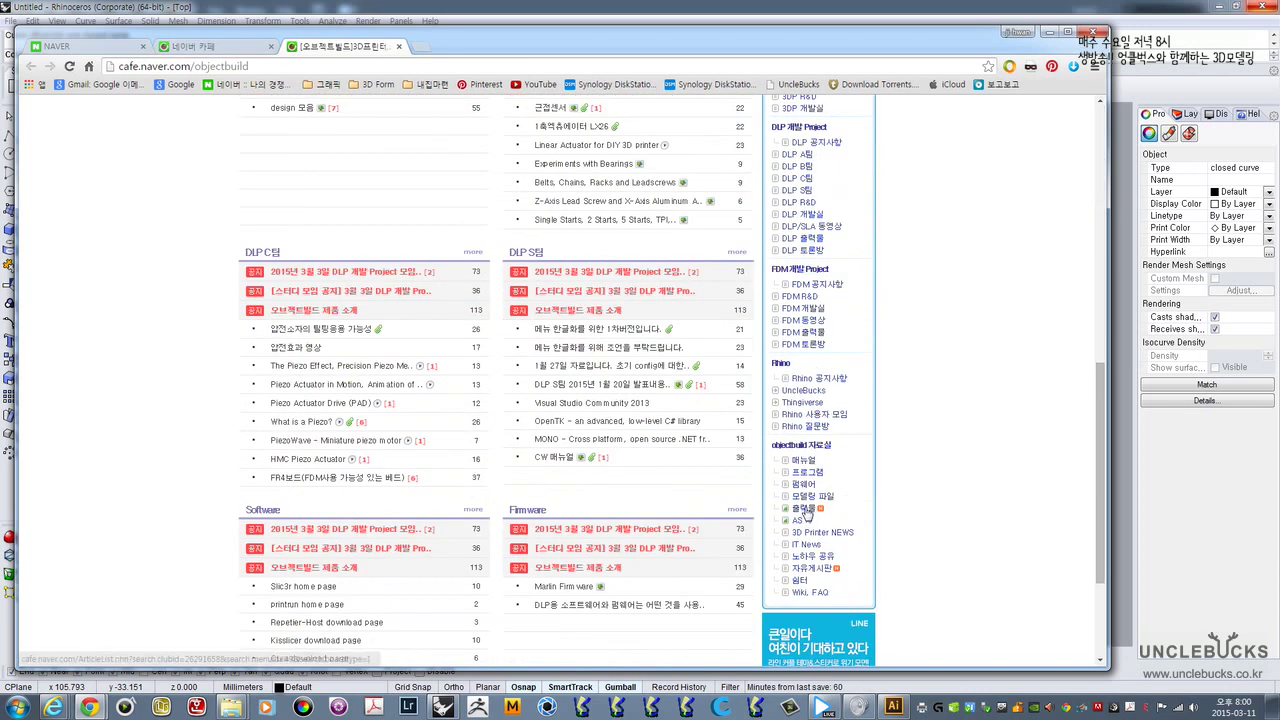
pyautogui.click(805, 509)
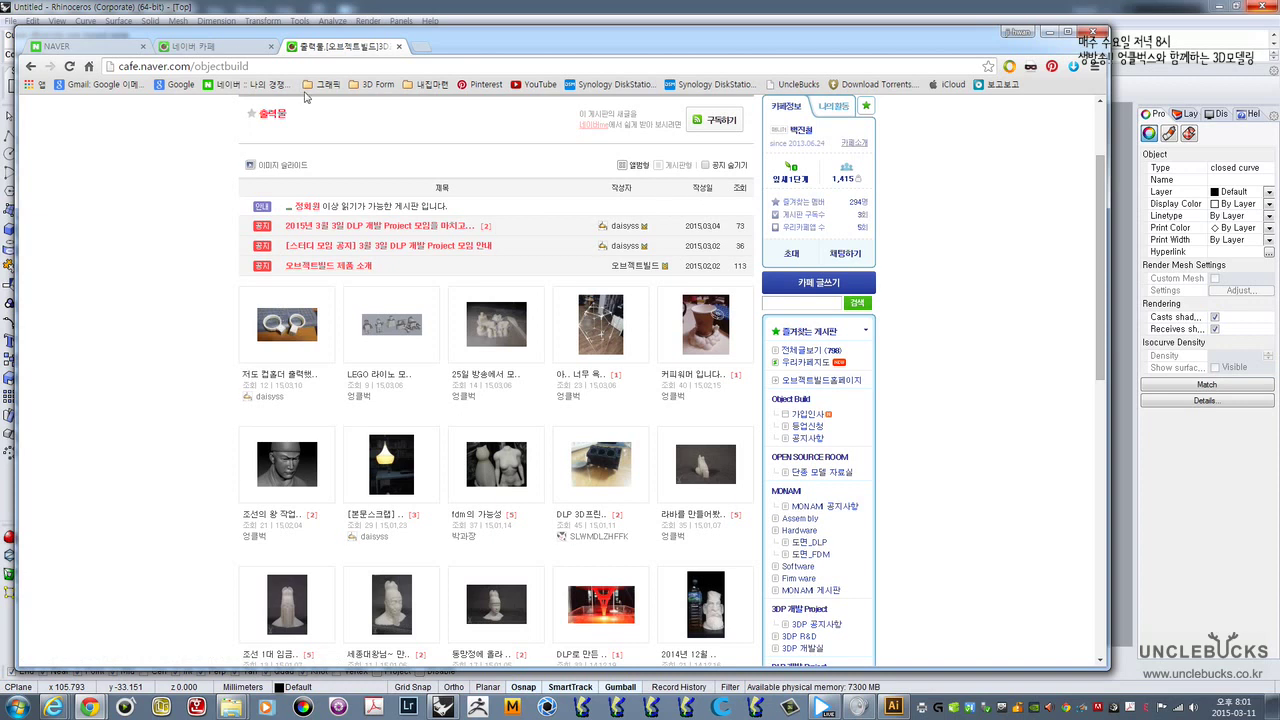
# - Return to the UncleBucks cafe, open the post "컵홀더 출력물입니다~" and look through its text and first cup holder photos
pyautogui.click(212, 47)
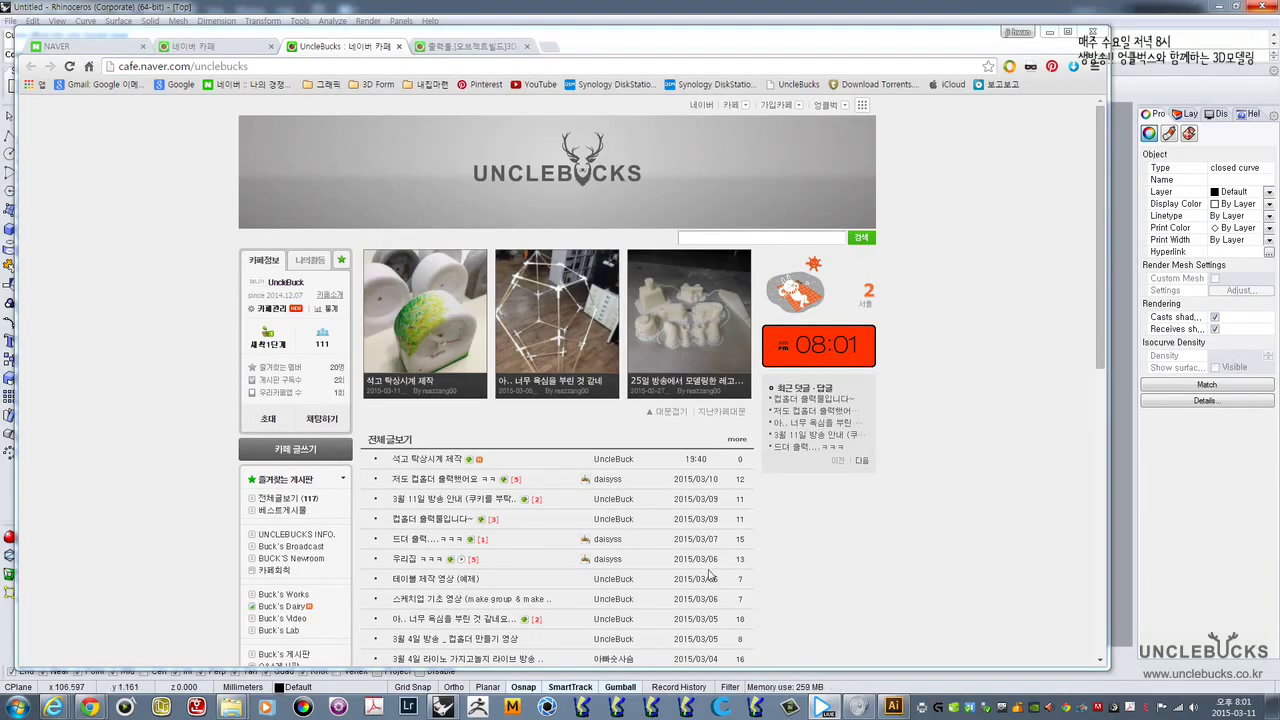
pyautogui.click(430, 520)
pyautogui.scroll(-2, 475, 486)
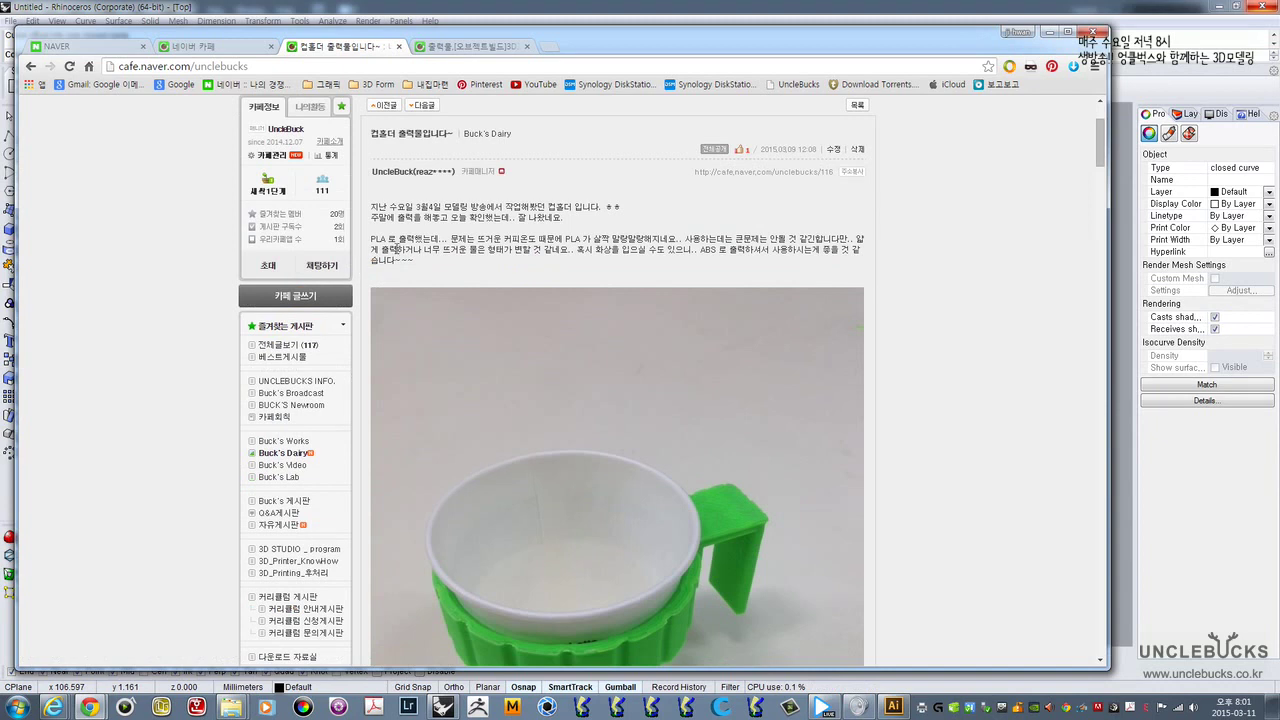
pyautogui.scroll(-2, 435, 237)
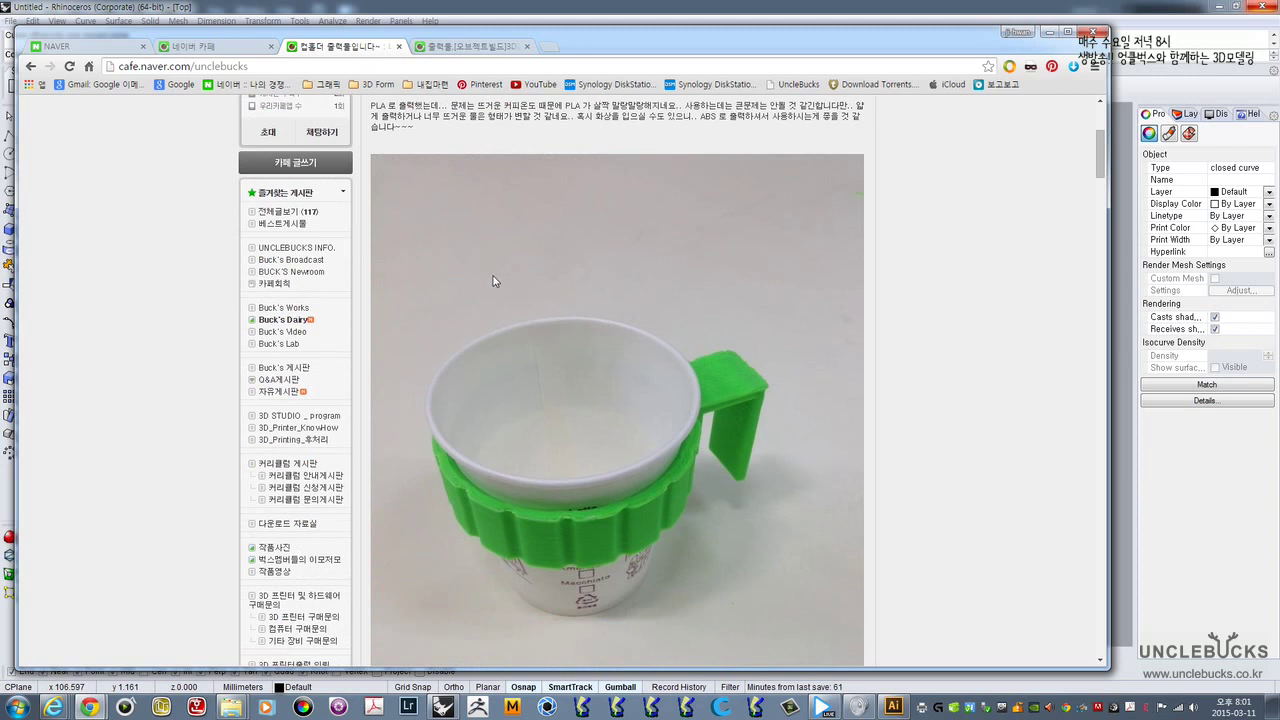
pyautogui.scroll(-2, 493, 276)
pyautogui.scroll(2, 493, 281)
pyautogui.scroll(-8, 901, 250)
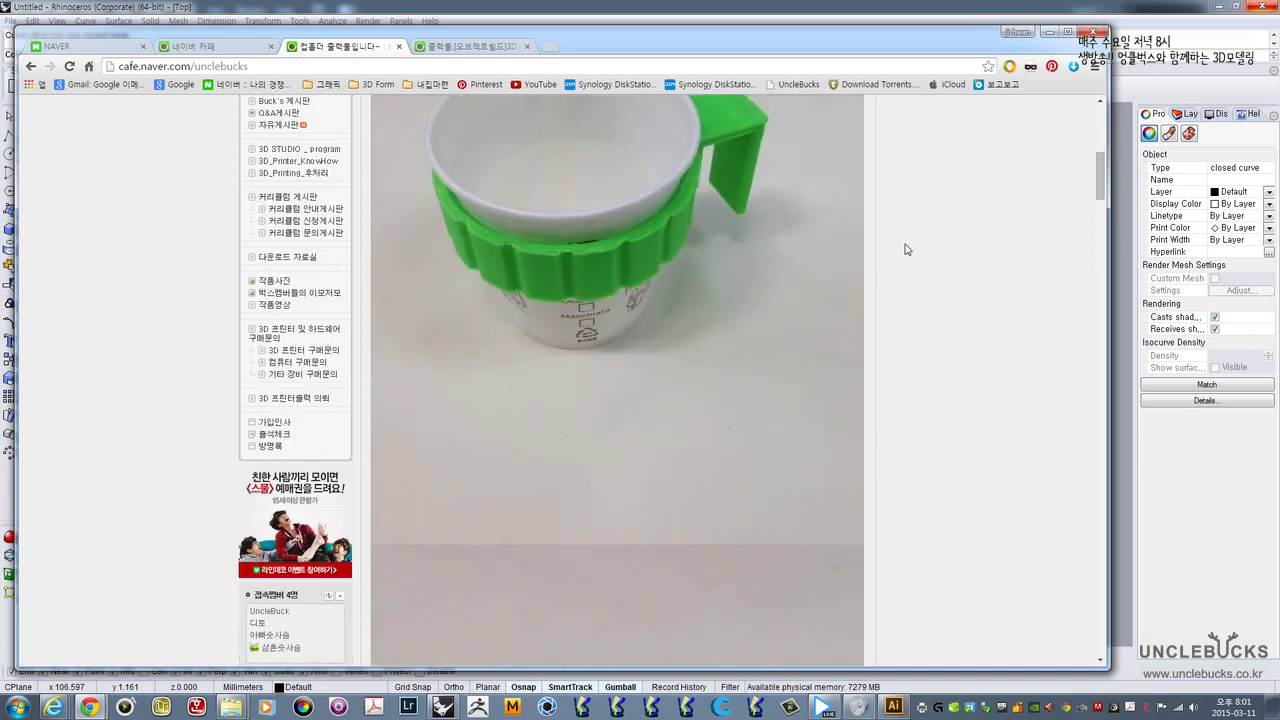
pyautogui.scroll(-10, 905, 250)
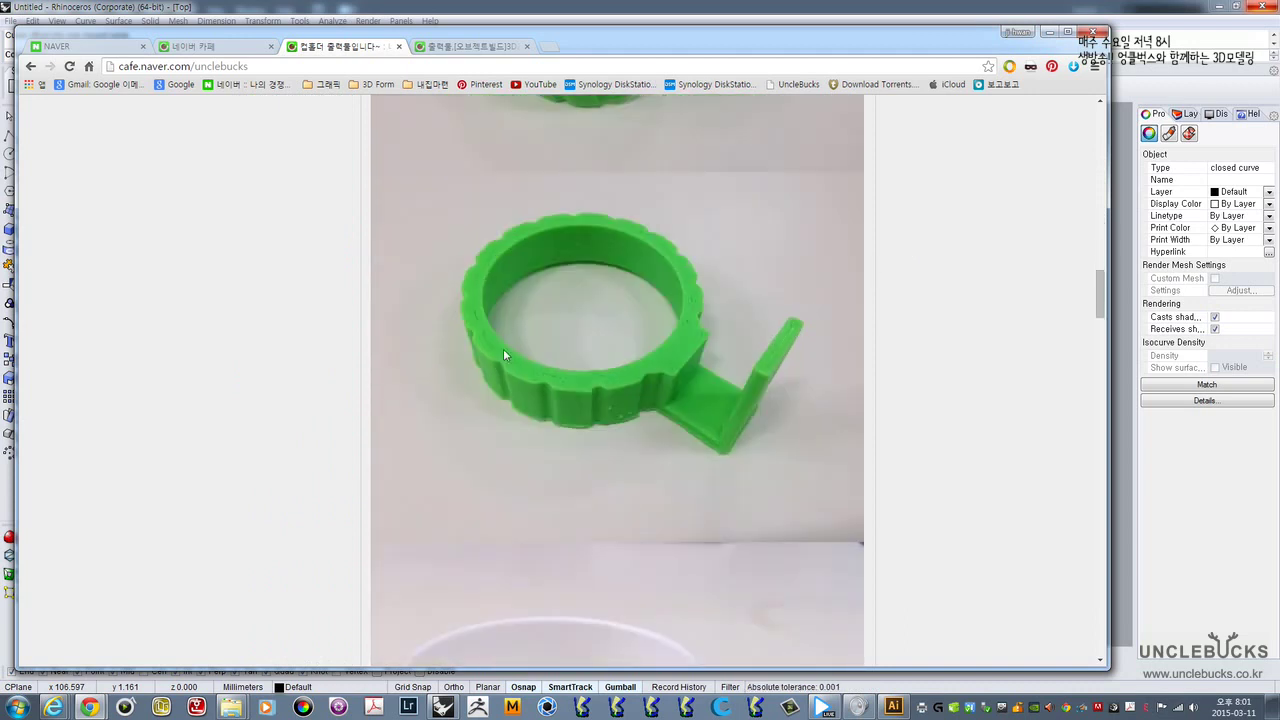
pyautogui.scroll(-1, 1001, 395)
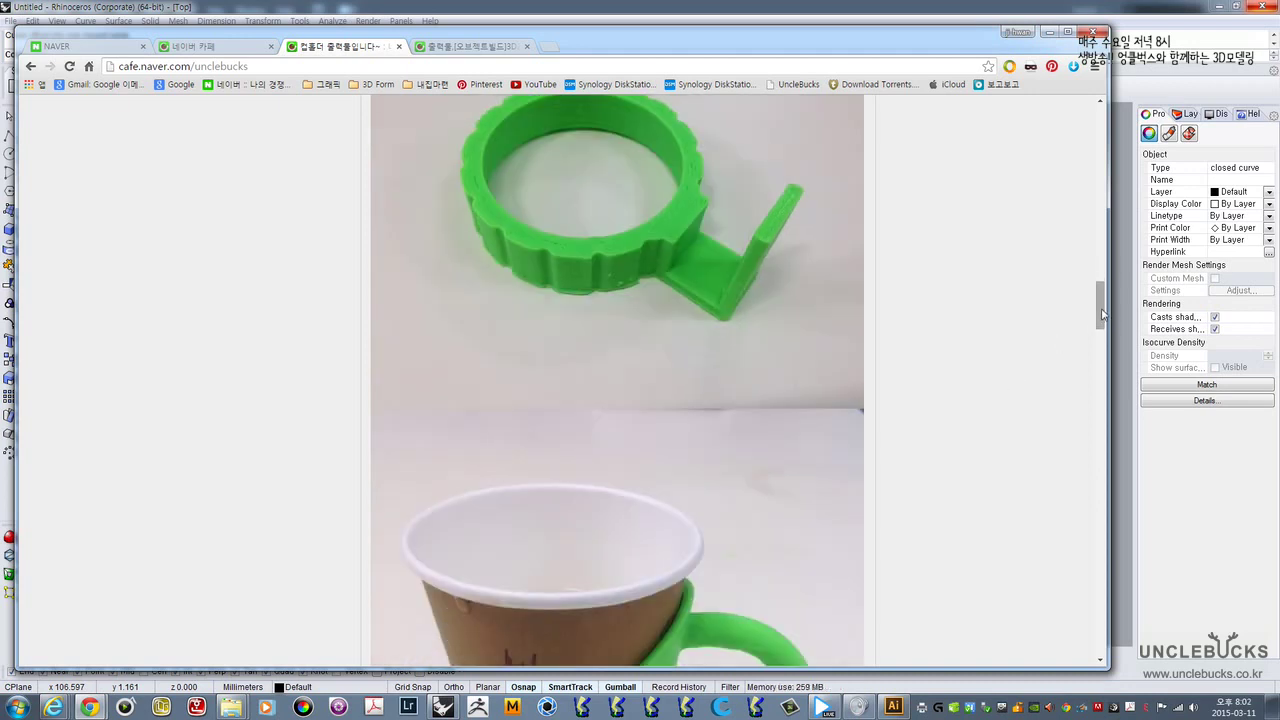
# - Examine the ribbed green cup holder and its angular handle by comparing the photos in the post
pyautogui.moveTo(1101, 315); pyautogui.dragTo(1096, 182)
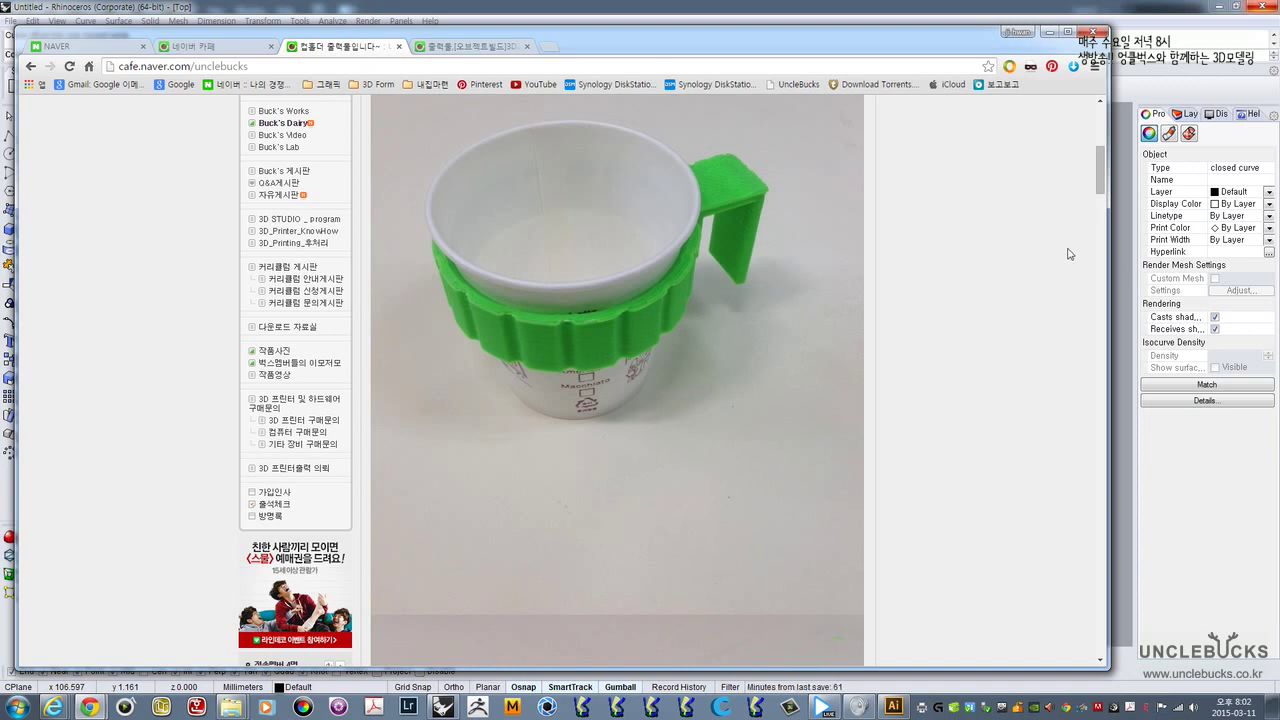
pyautogui.moveTo(1104, 173); pyautogui.dragTo(1117, 236)
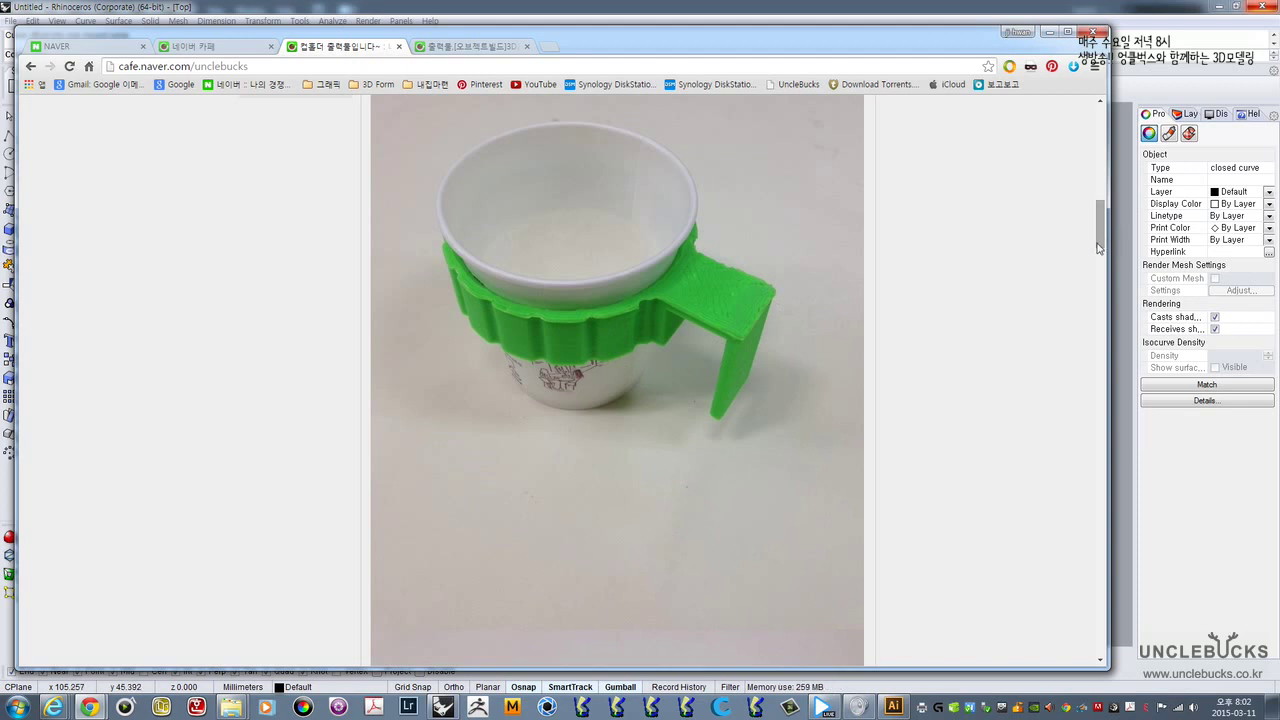
pyautogui.moveTo(1099, 248); pyautogui.dragTo(1107, 155)
pyautogui.scroll(-2, 1104, 155)
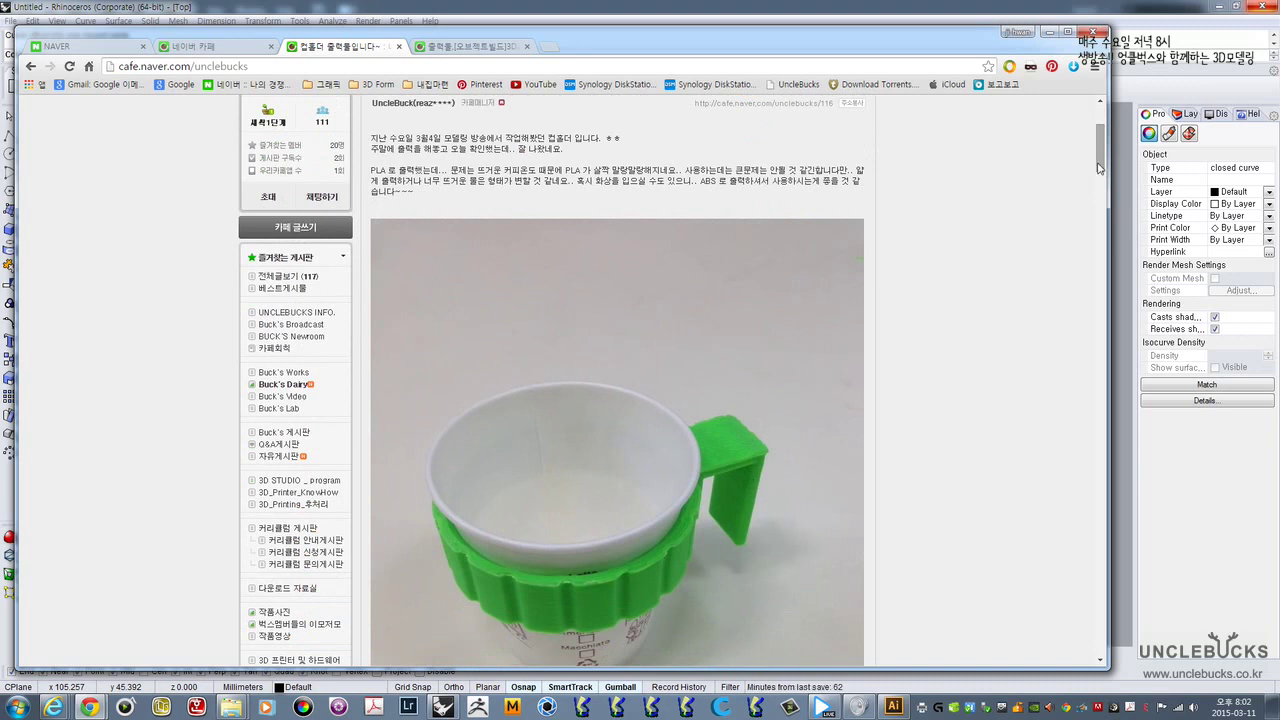
pyautogui.scroll(1, 1100, 155)
pyautogui.moveTo(1099, 150); pyautogui.dragTo(1076, 253)
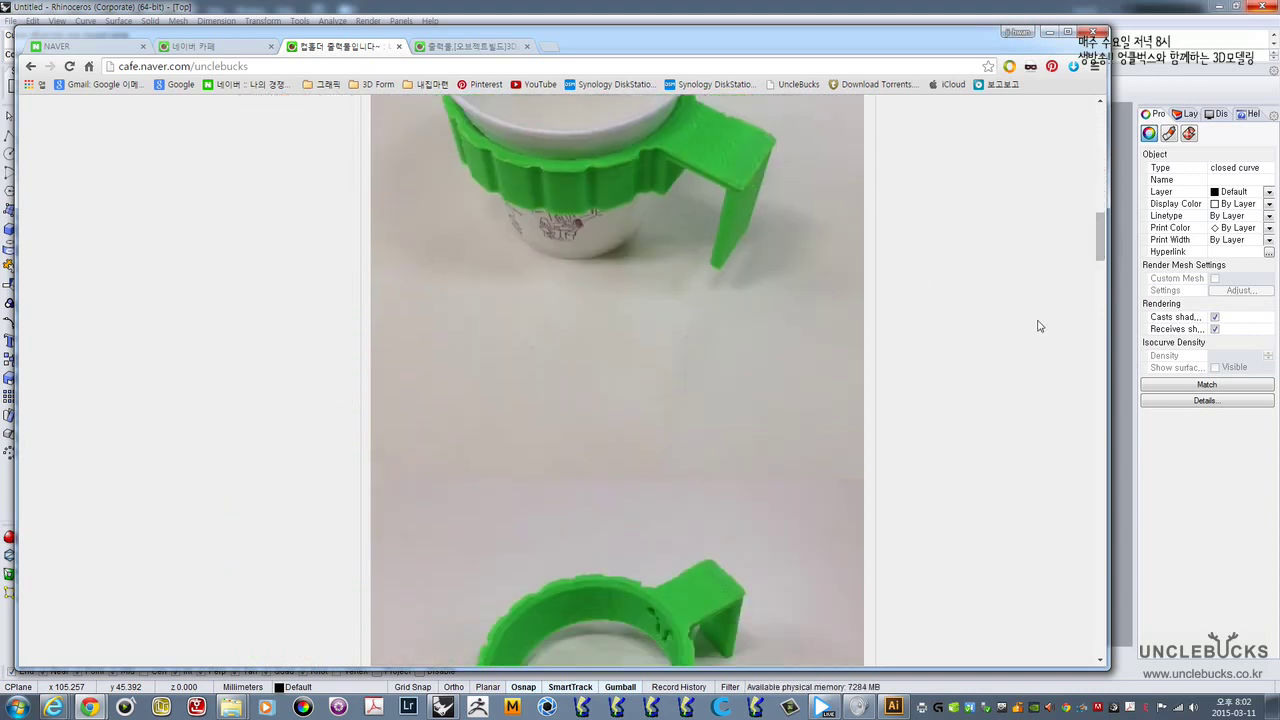
pyautogui.moveTo(1095, 255); pyautogui.dragTo(1060, 240)
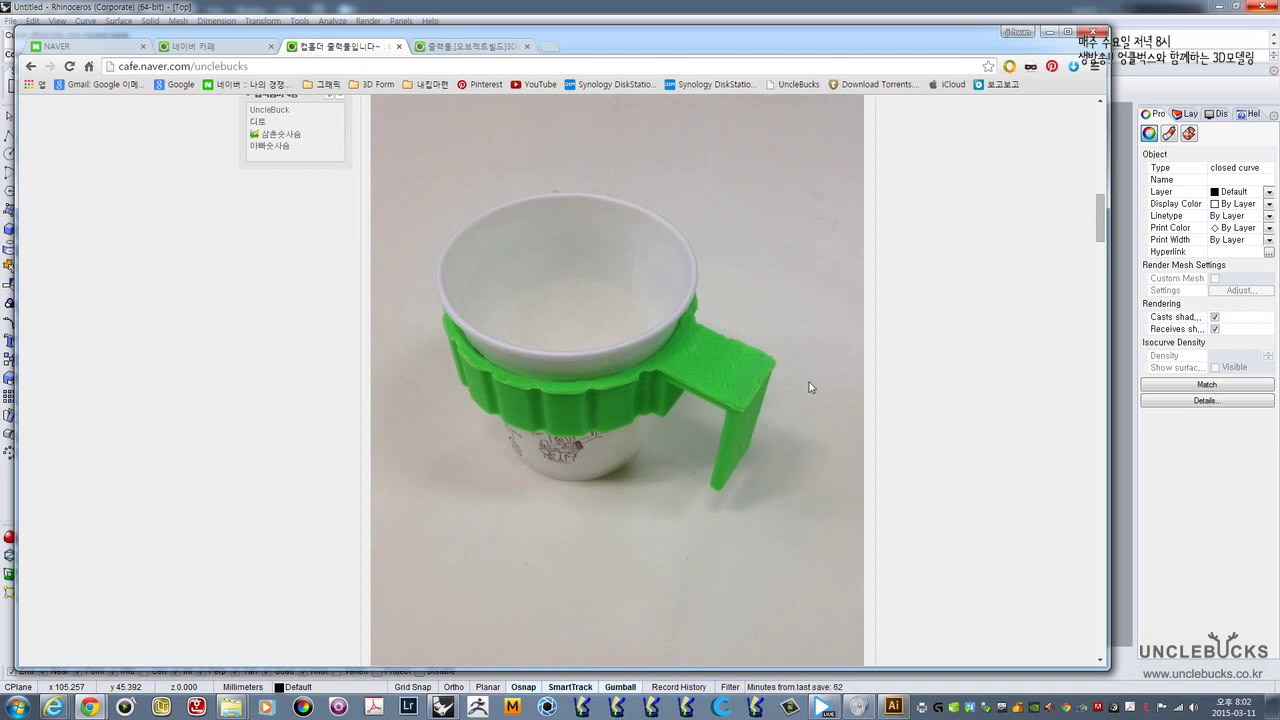
pyautogui.moveTo(1096, 225); pyautogui.dragTo(1096, 235)
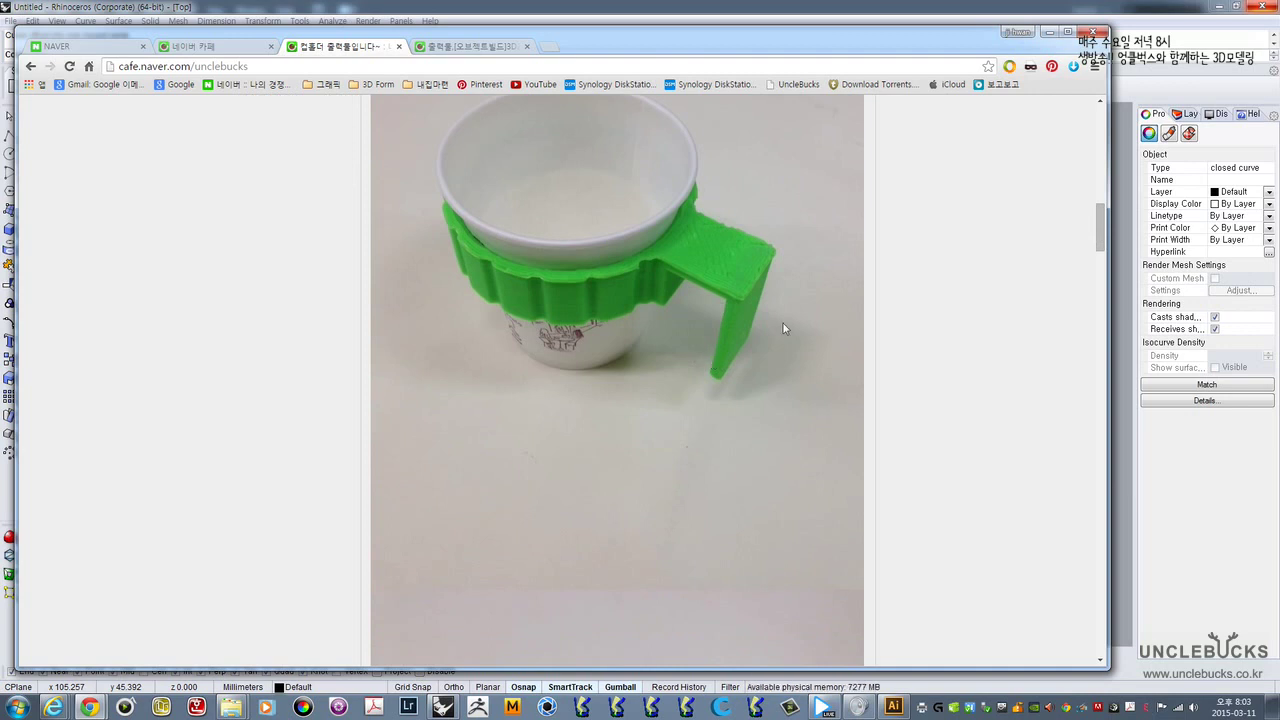
pyautogui.moveTo(1103, 244); pyautogui.dragTo(1098, 190)
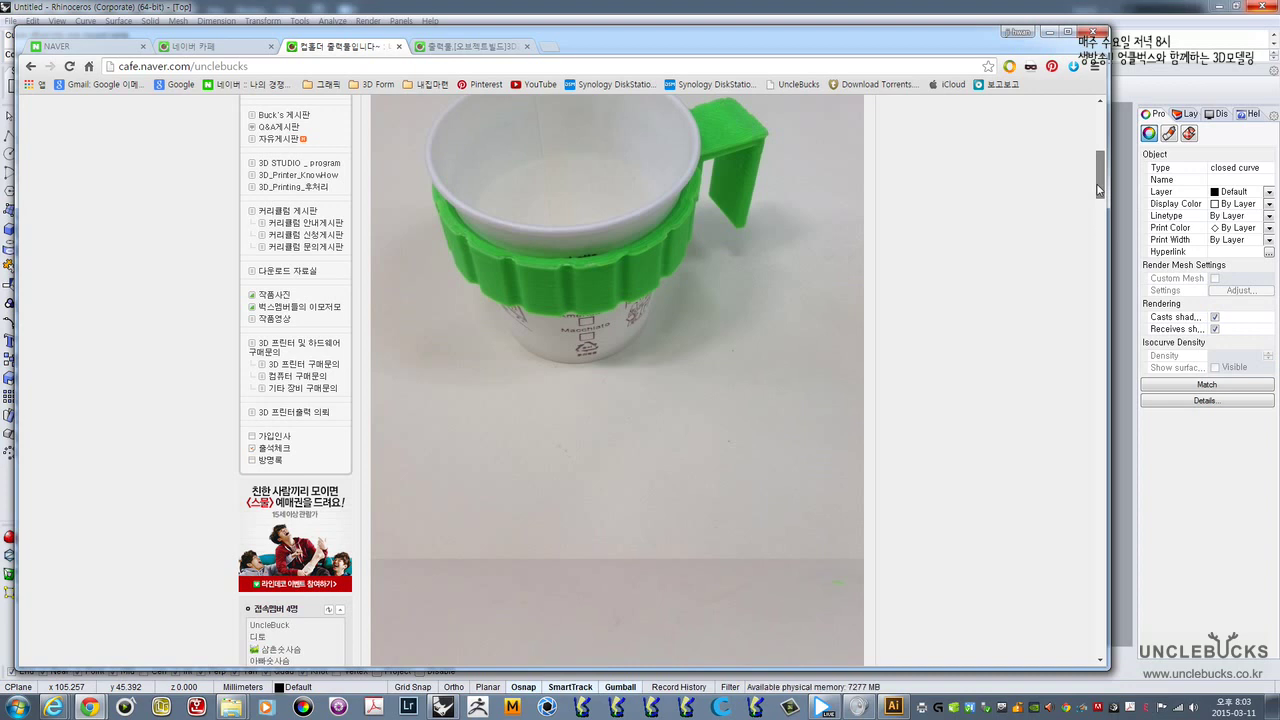
# - Look at the photos of the slanted green cup holder with the round handle further down the post
pyautogui.moveTo(1100, 190); pyautogui.dragTo(1088, 353)
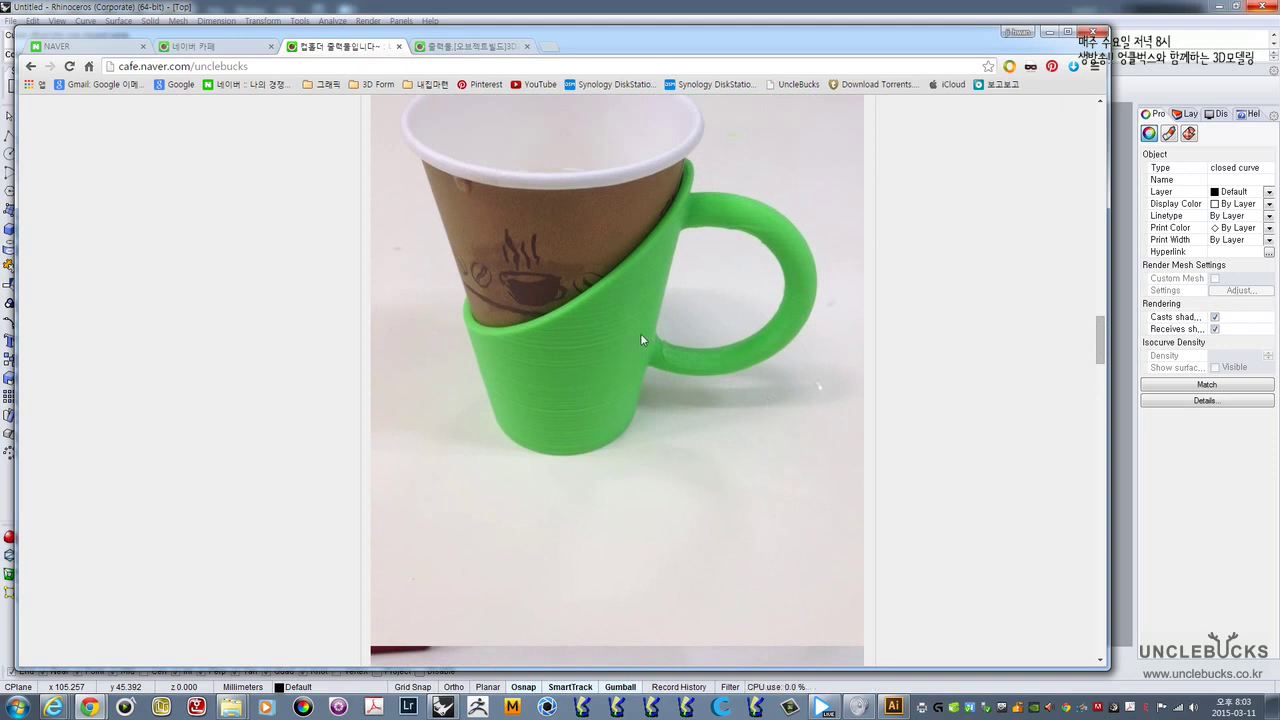
pyautogui.scroll(-5, 630, 336)
pyautogui.scroll(-7, 631, 337)
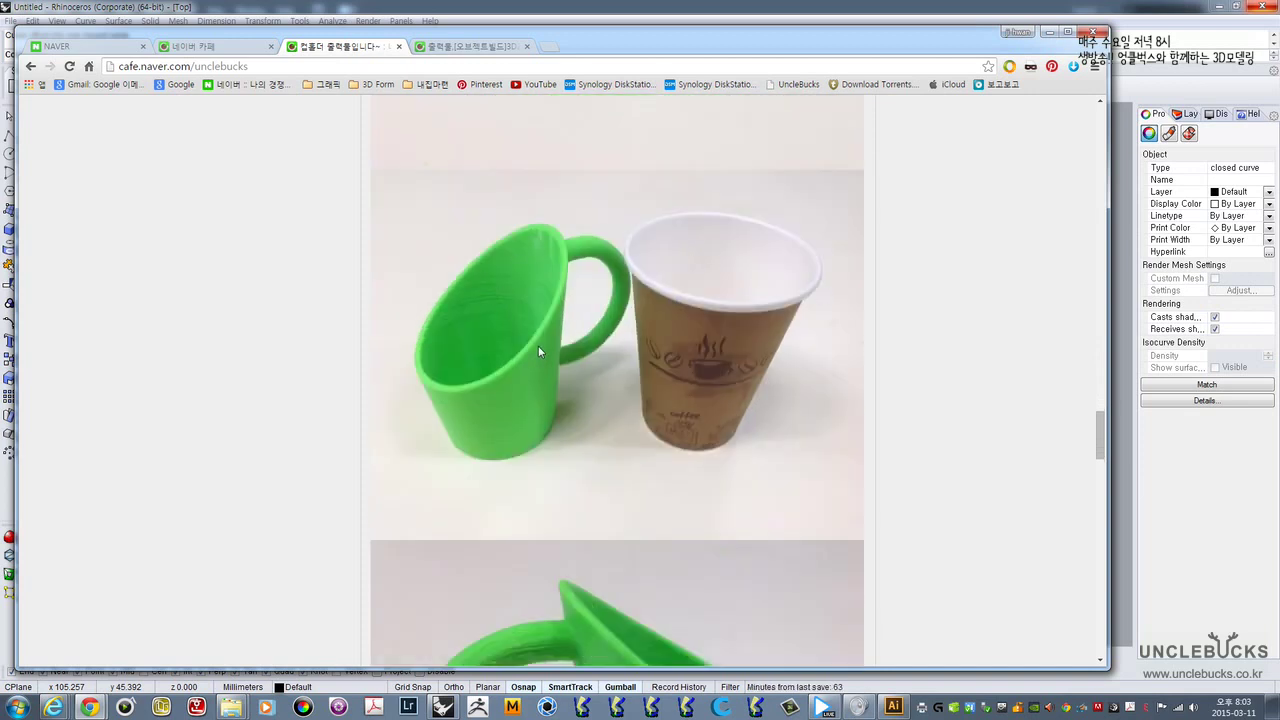
# - Look through the remaining photos of the slanted green cup holder, including its hollow interior, to the end of the post
pyautogui.scroll(-3, 538, 349)
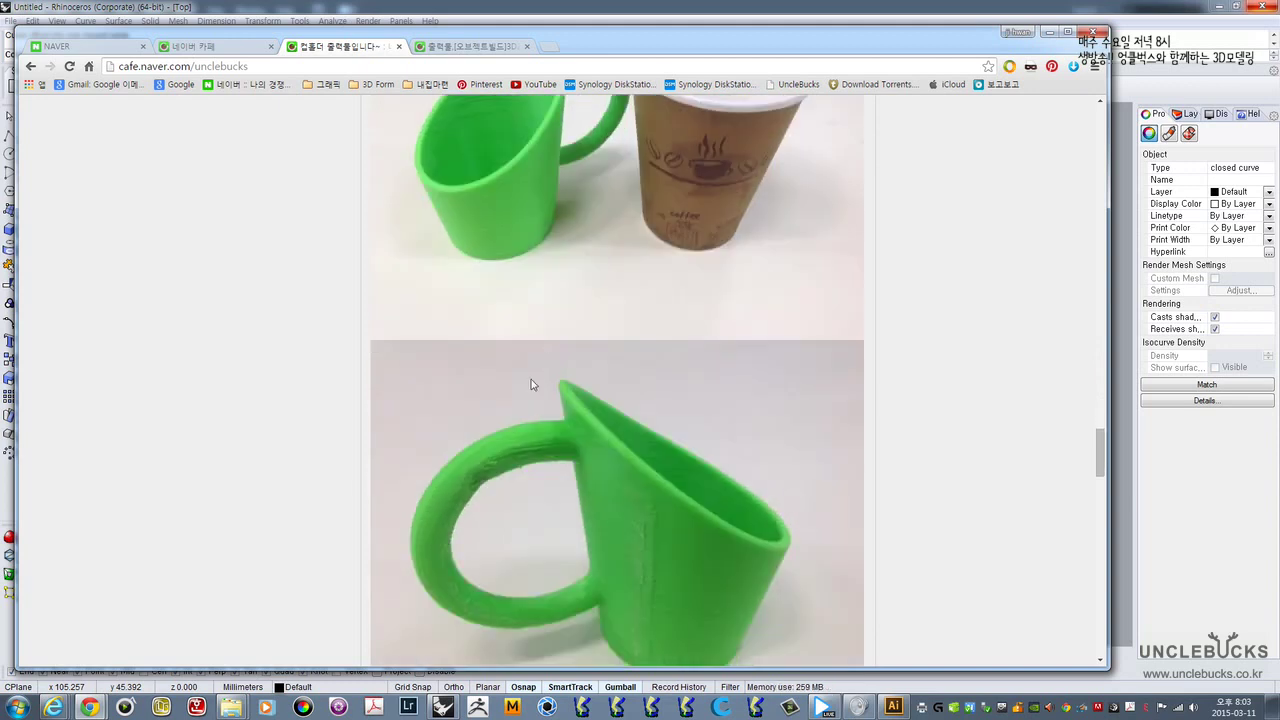
pyautogui.scroll(-3, 618, 444)
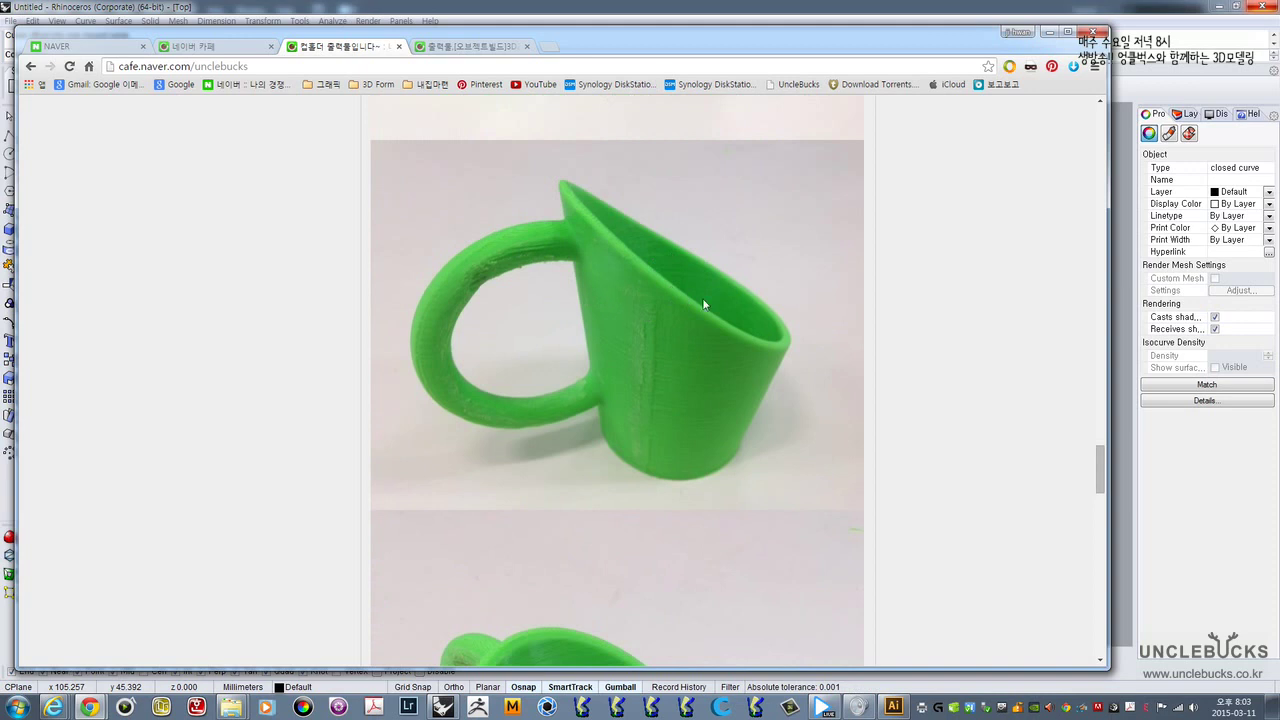
pyautogui.scroll(-2, 662, 318)
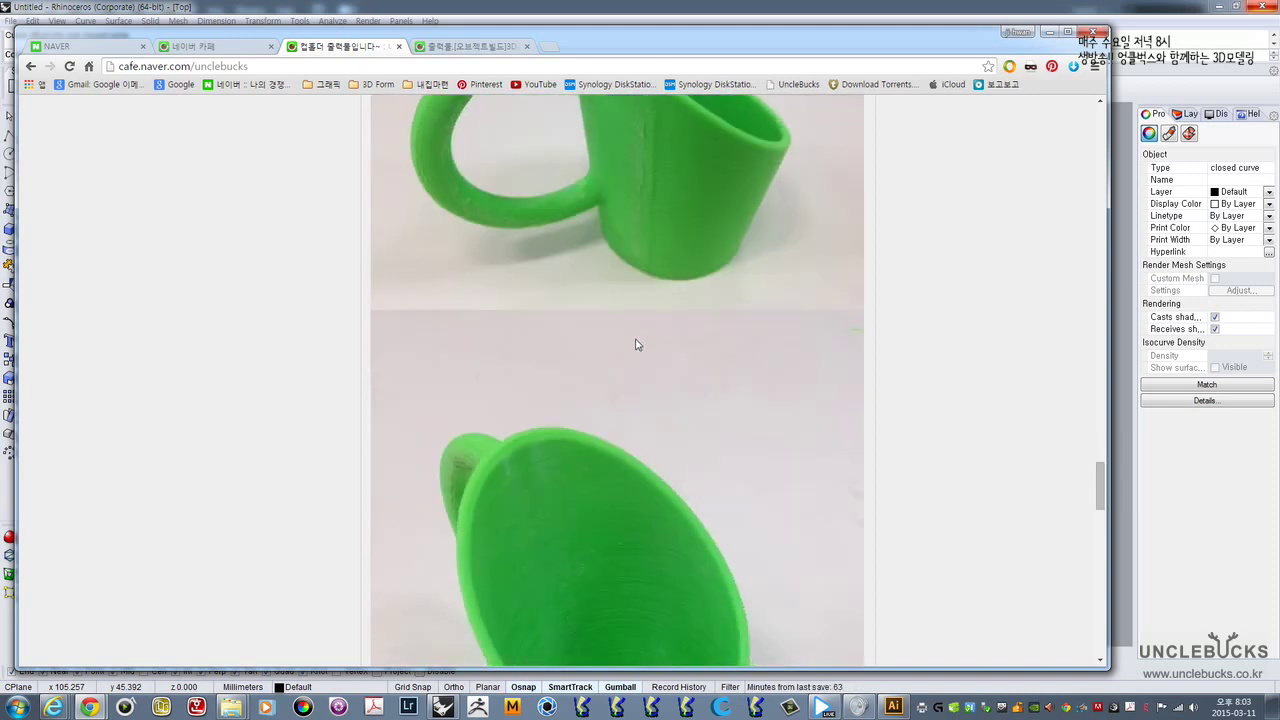
pyautogui.scroll(-5, 633, 344)
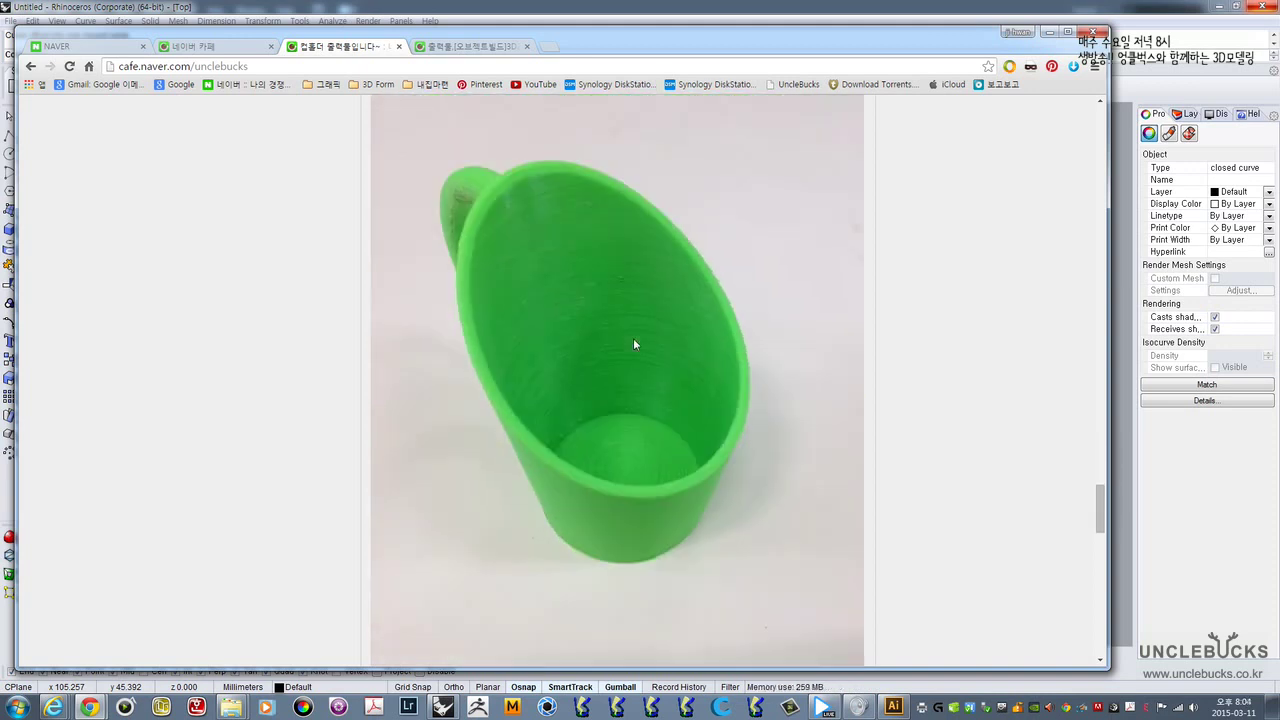
pyautogui.scroll(-5, 633, 344)
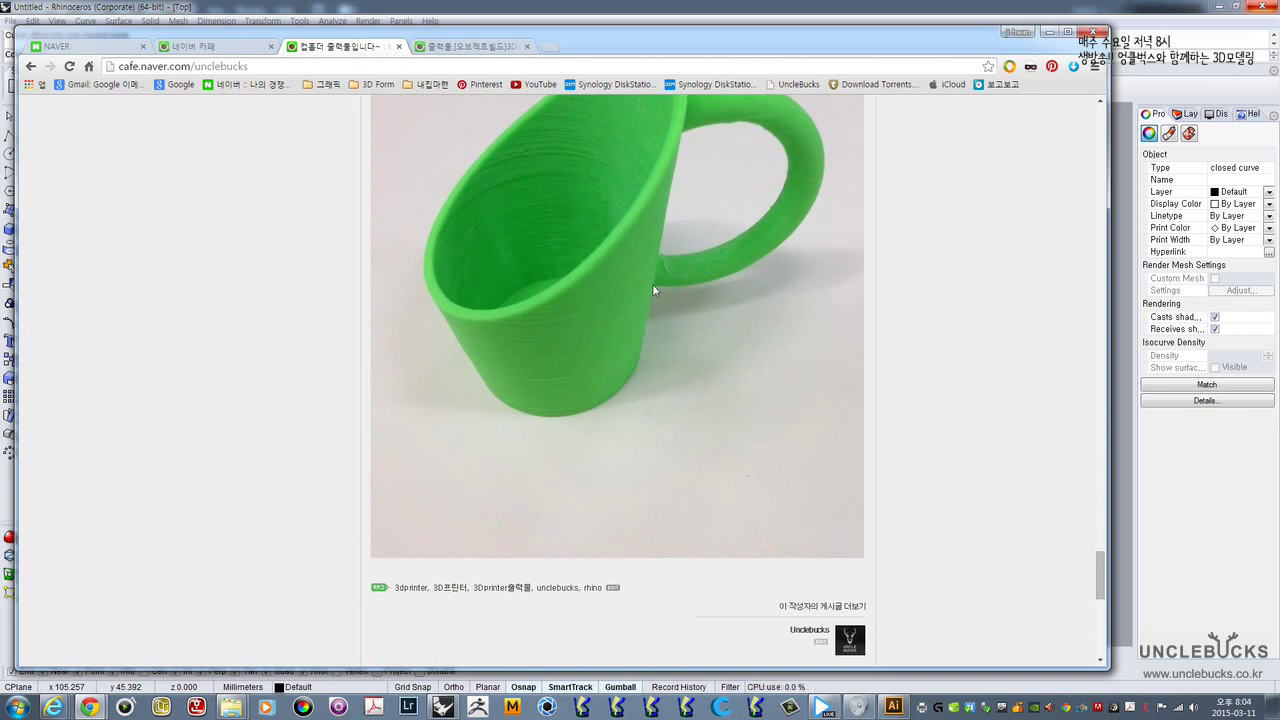
# - Re-examine the slanted cup holder's round handle, inner floor and seam by going back through its empty-holder photos
pyautogui.scroll(2, 652, 284)
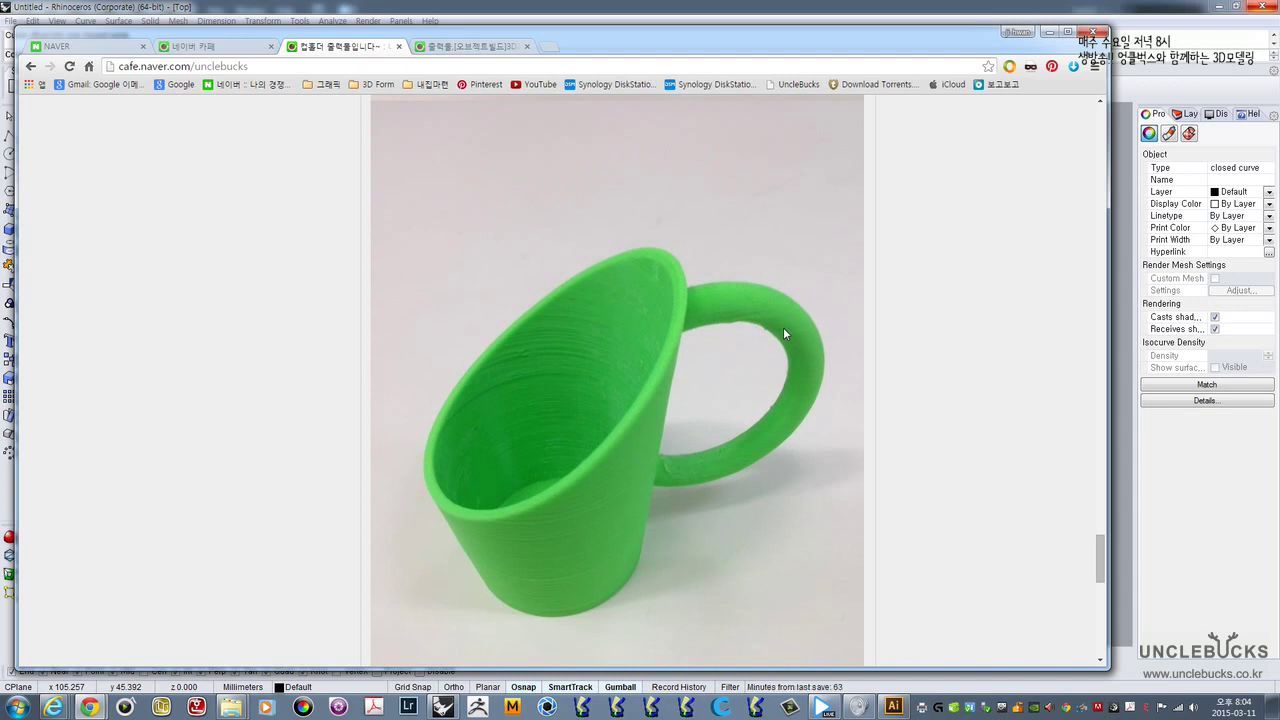
pyautogui.scroll(3, 784, 333)
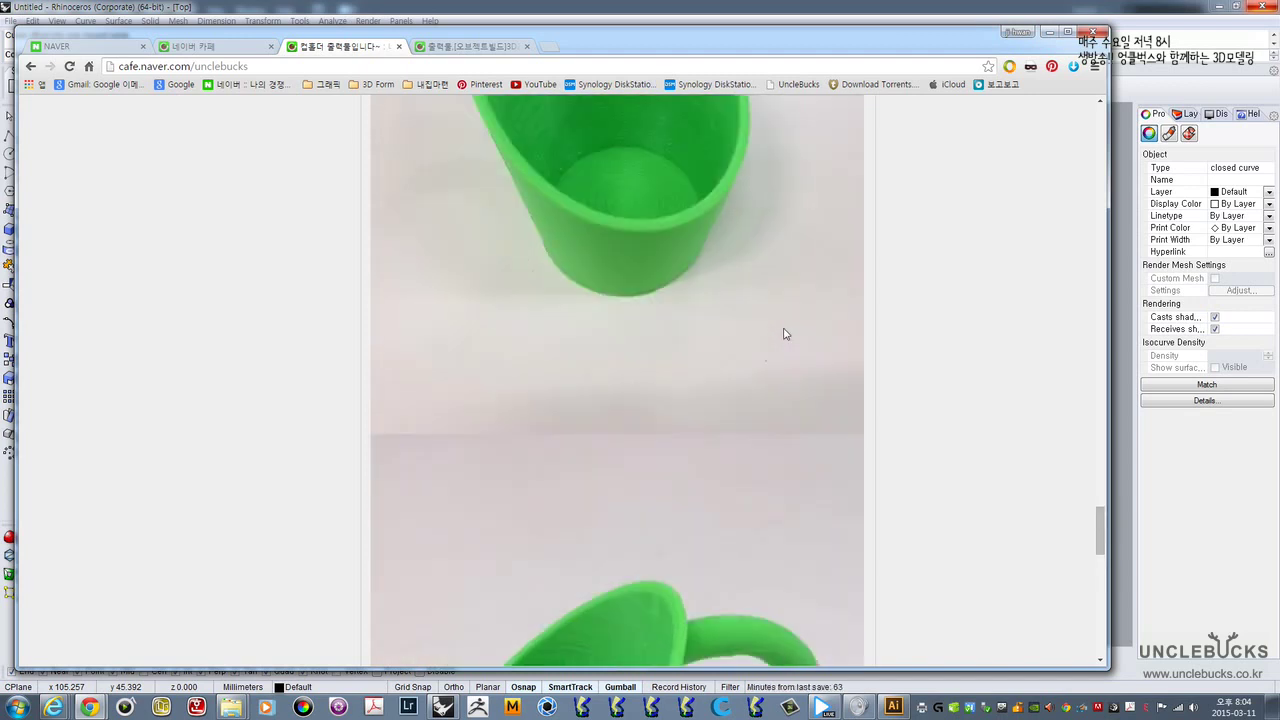
pyautogui.scroll(1, 785, 334)
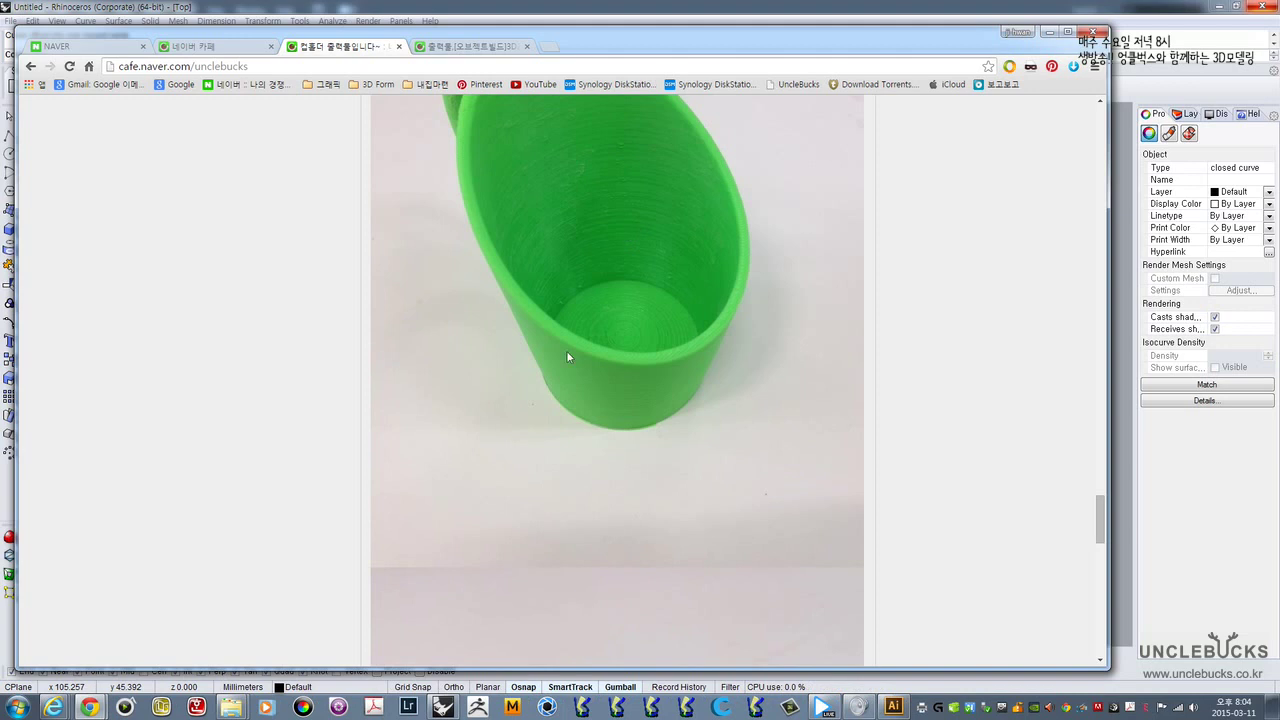
pyautogui.scroll(2, 565, 368)
pyautogui.scroll(2, 565, 370)
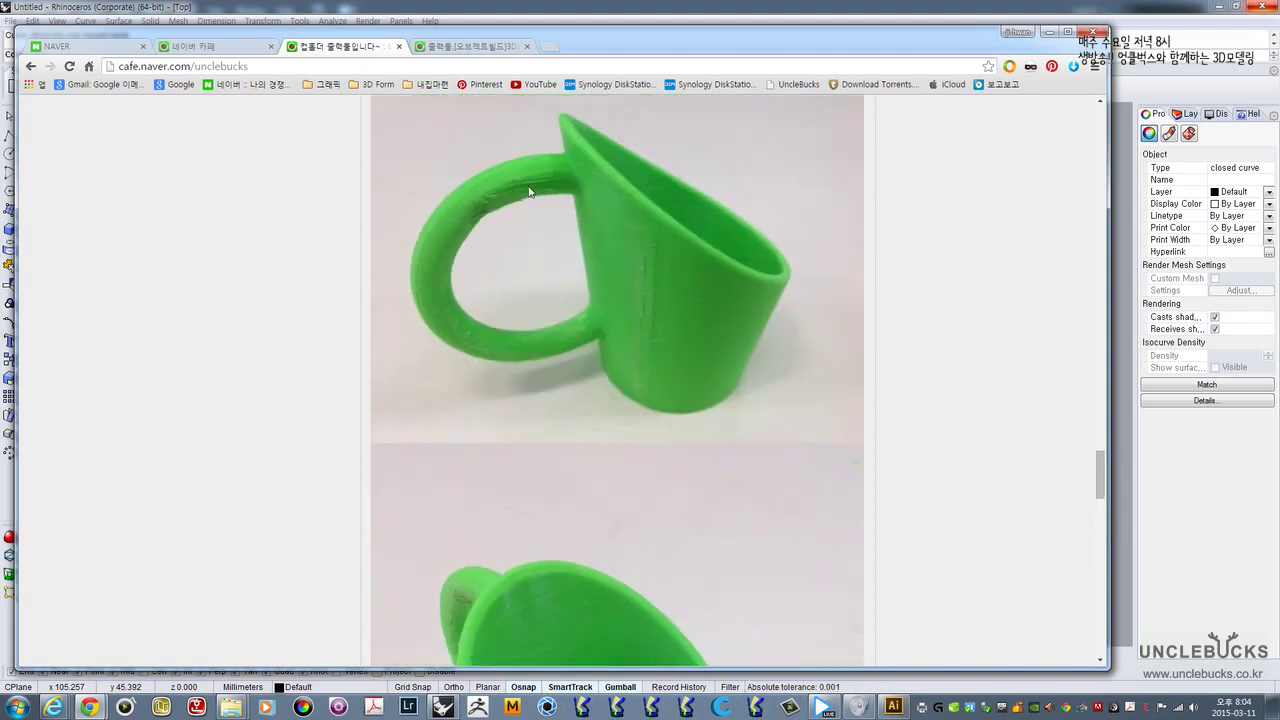
pyautogui.scroll(2, 548, 366)
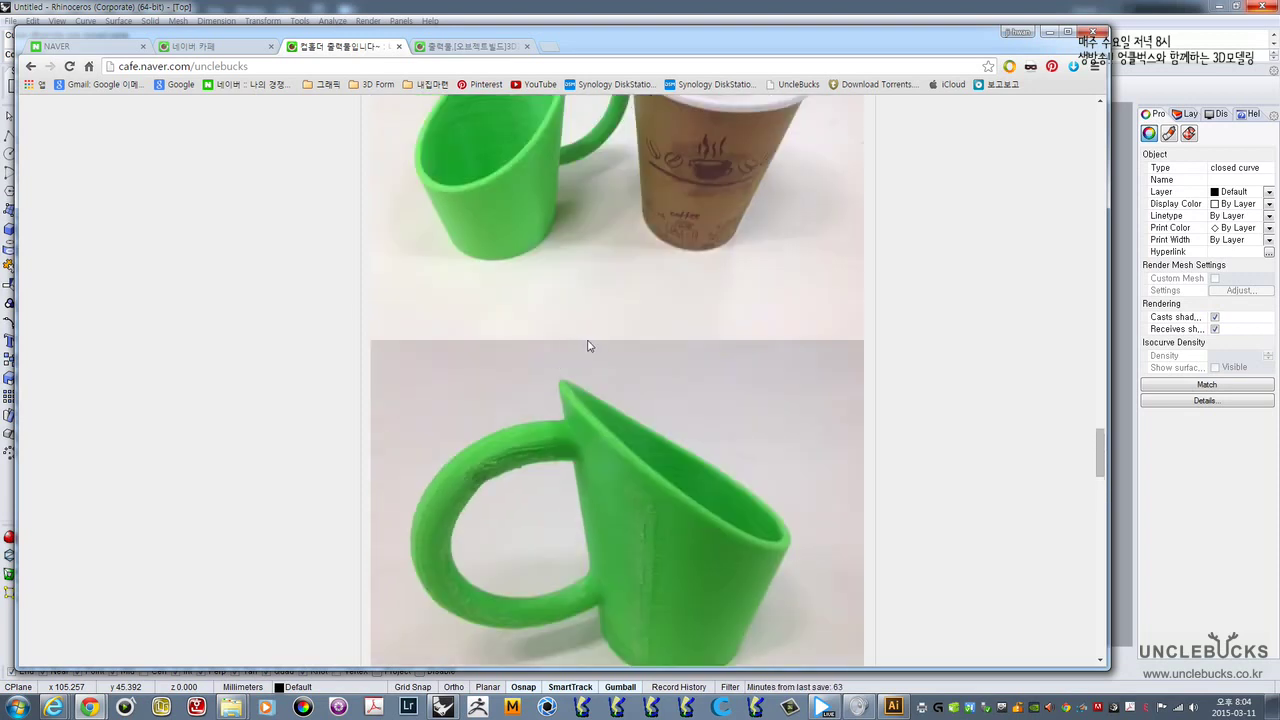
# - Compare the photos of the slanted holder beside and around the paper cup with the ribbed ring holder above them
pyautogui.scroll(4, 591, 346)
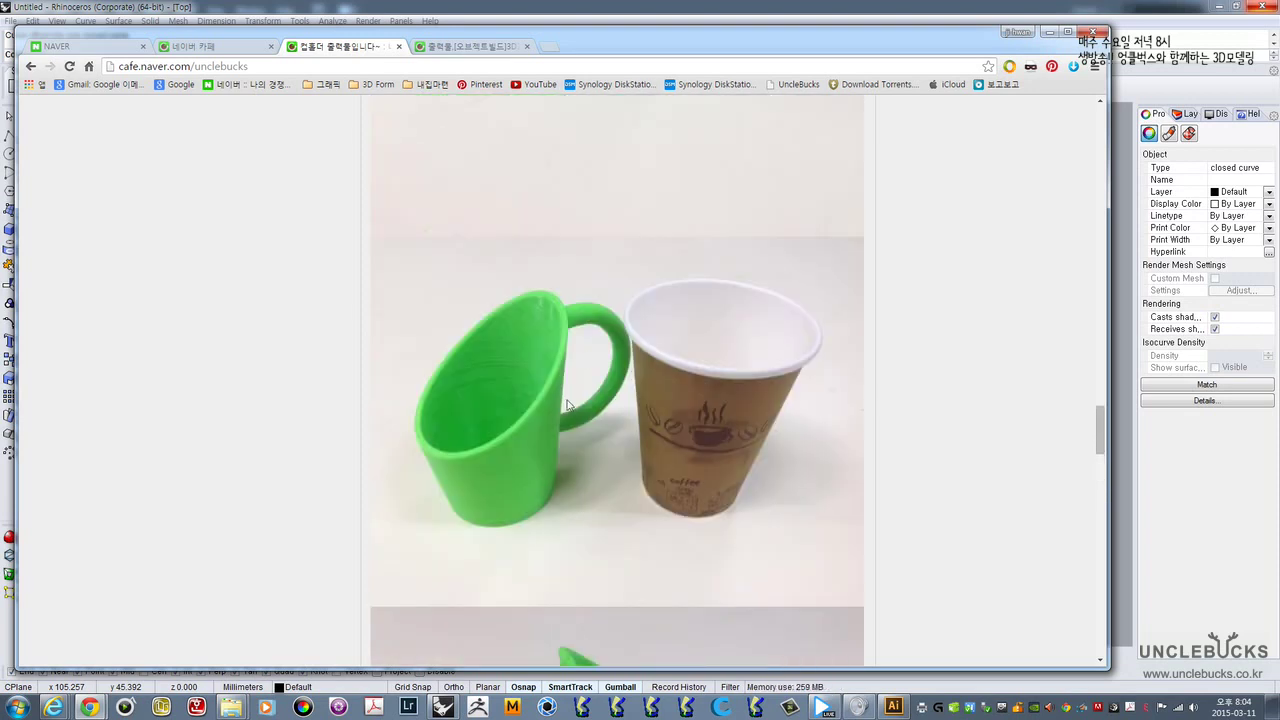
pyautogui.scroll(2, 566, 405)
pyautogui.scroll(5, 566, 405)
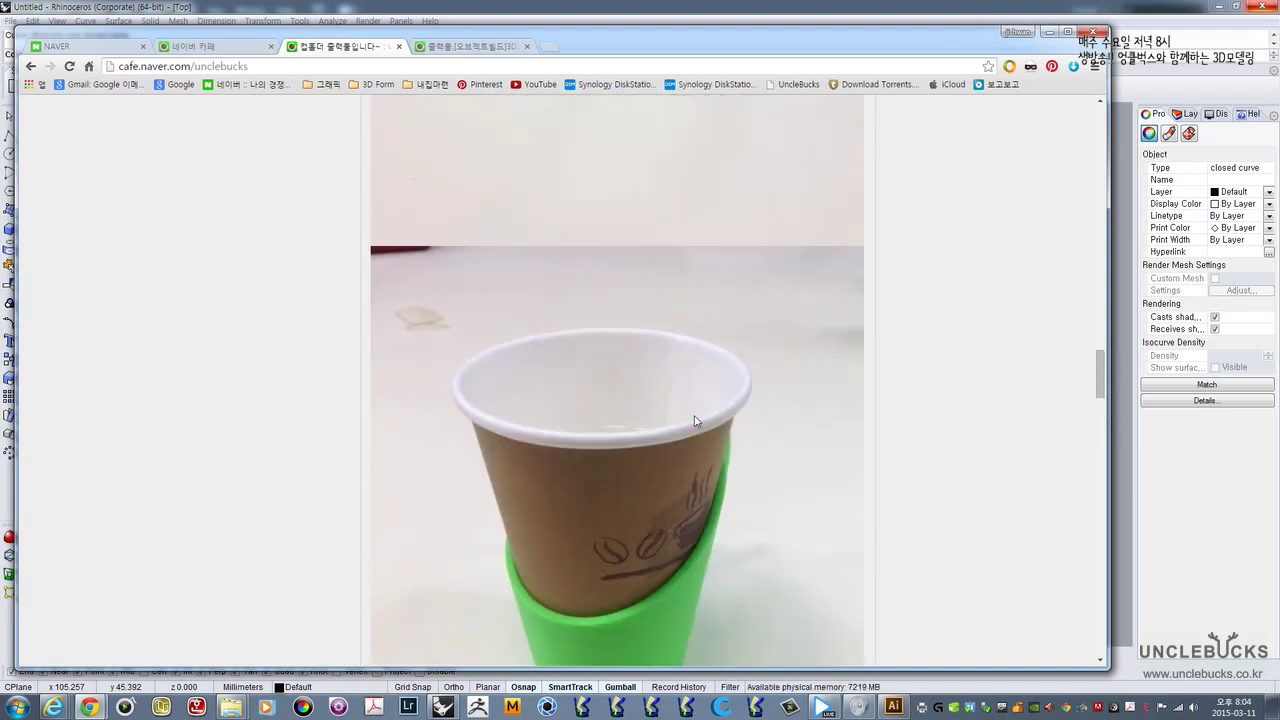
pyautogui.scroll(3, 696, 421)
pyautogui.scroll(2, 696, 421)
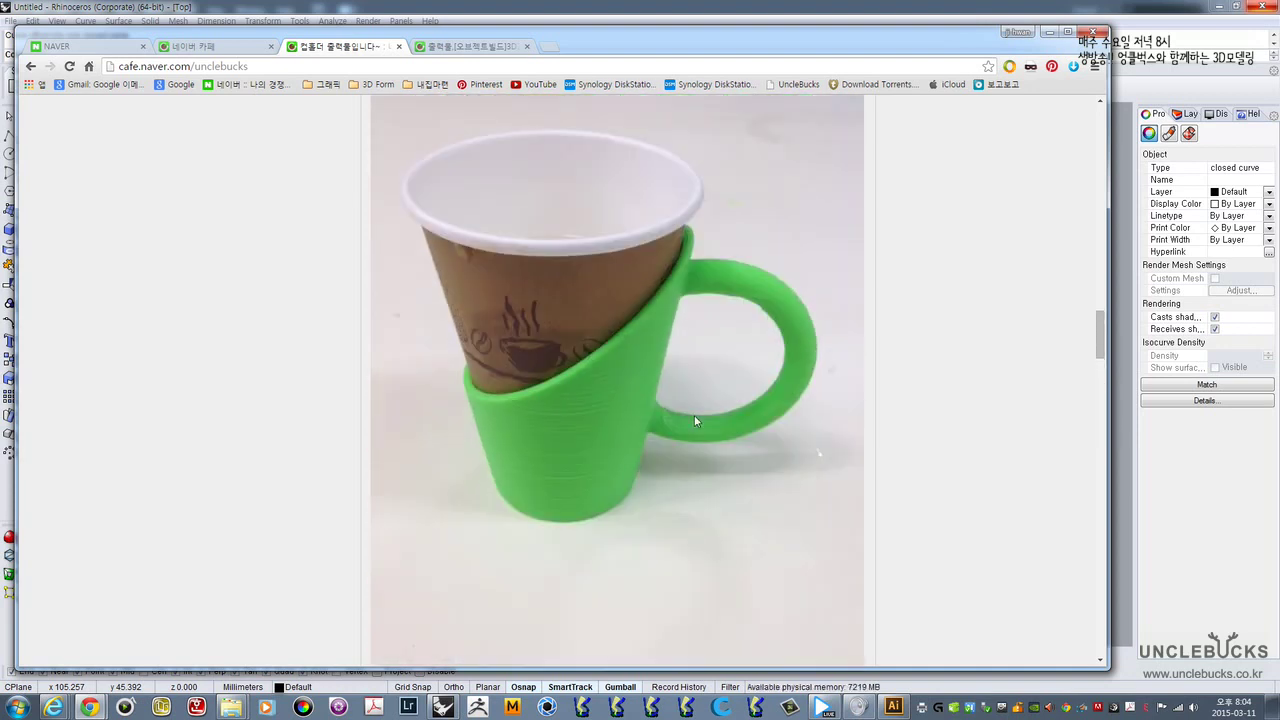
pyautogui.scroll(5, 696, 421)
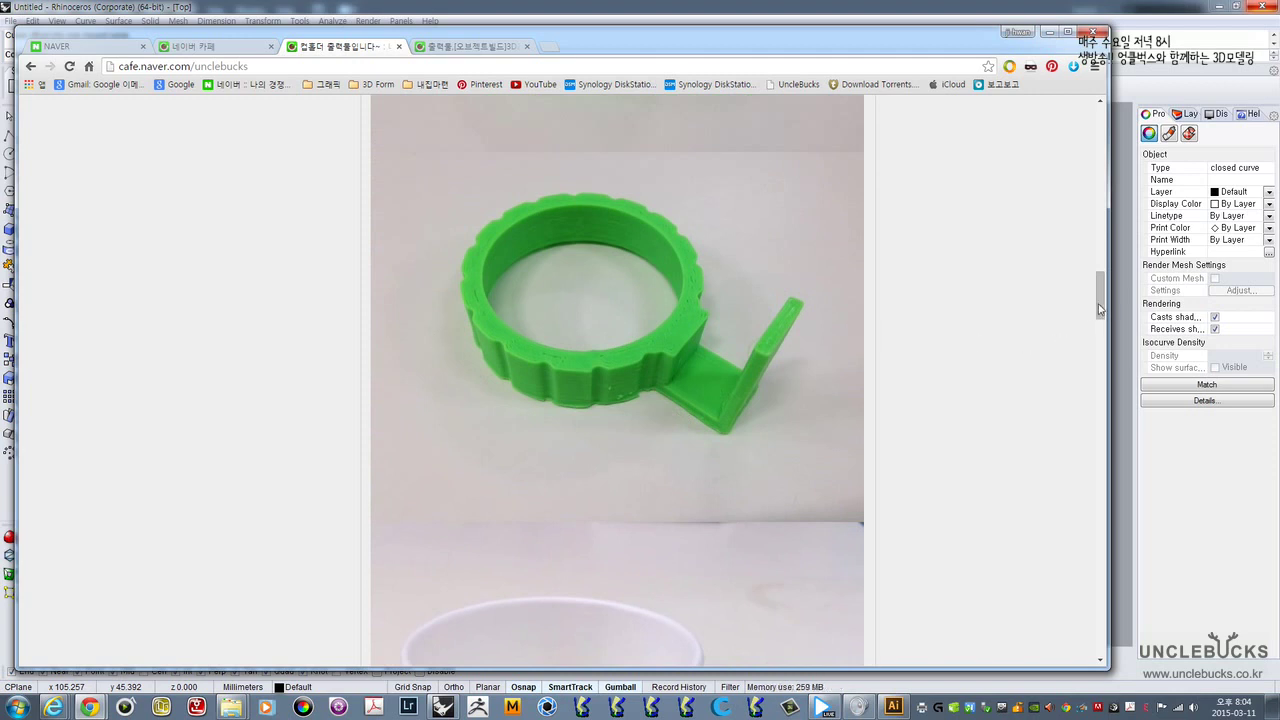
# - Show the Buck's Works board, switch to the Buck's Dairy board and open the post "석고 탁상시계 제작"
pyautogui.moveTo(1100, 310); pyautogui.dragTo(1106, 148)
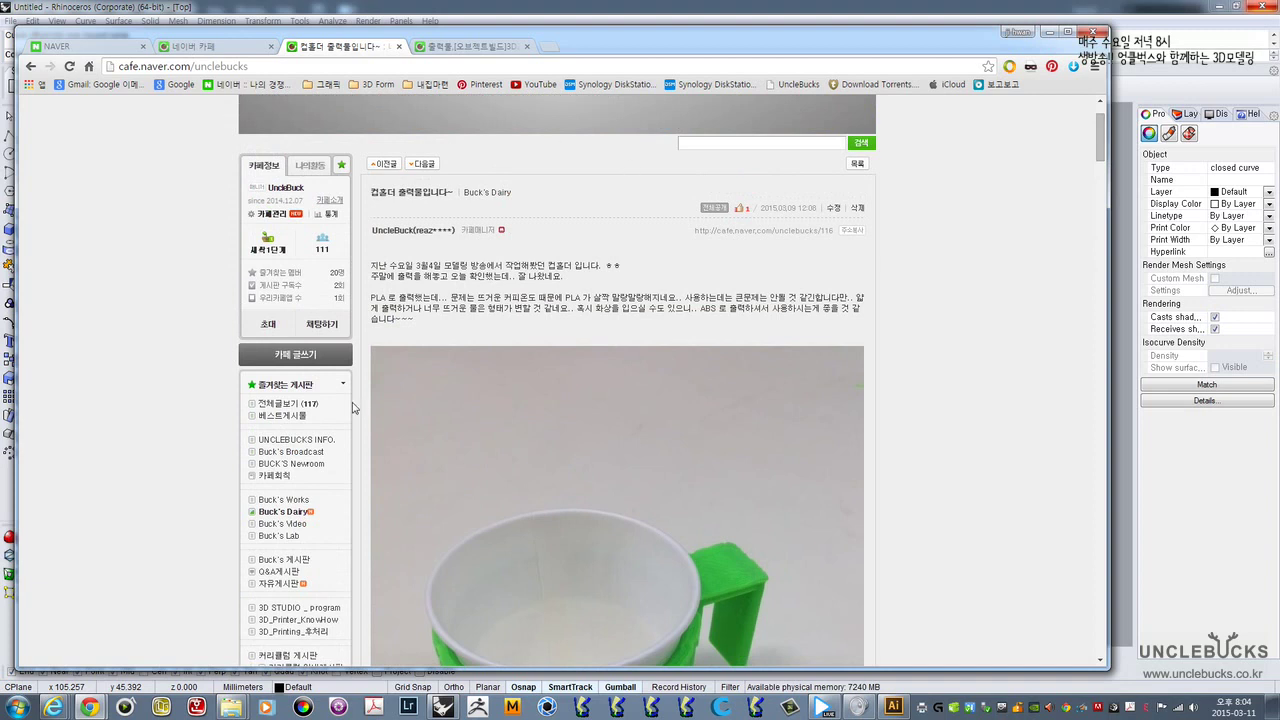
pyautogui.click(298, 501)
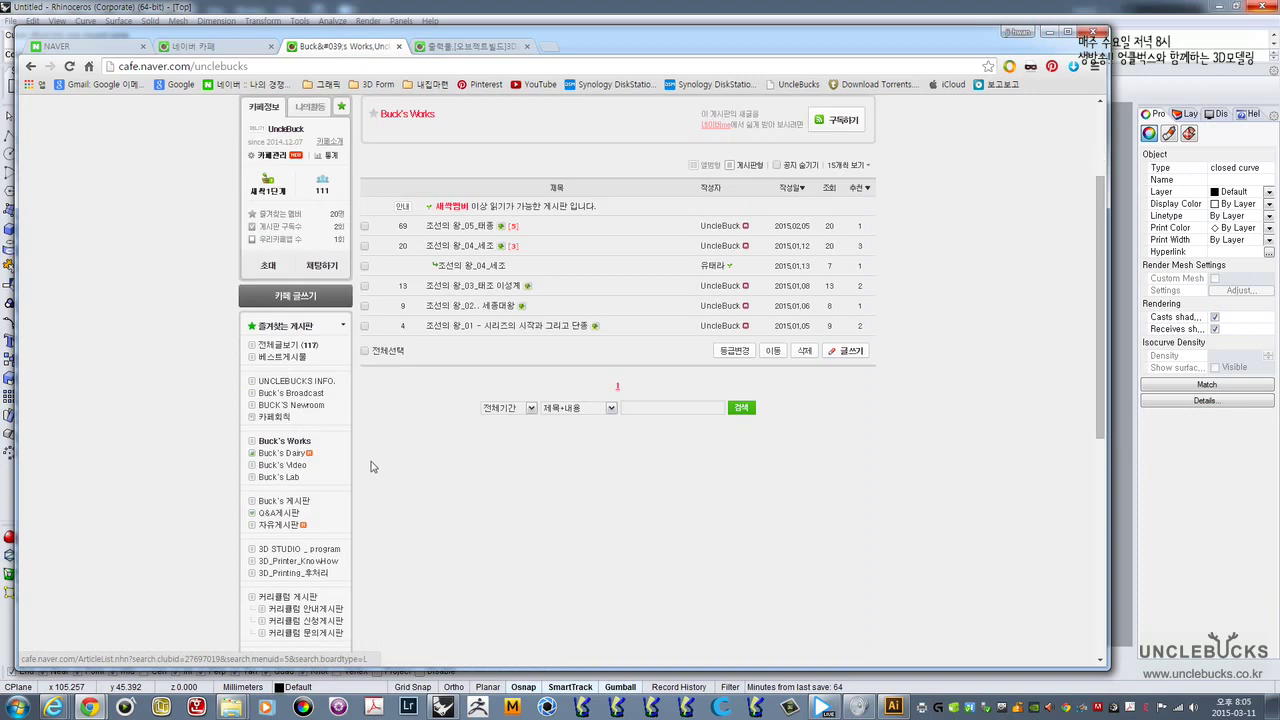
pyautogui.click(297, 456)
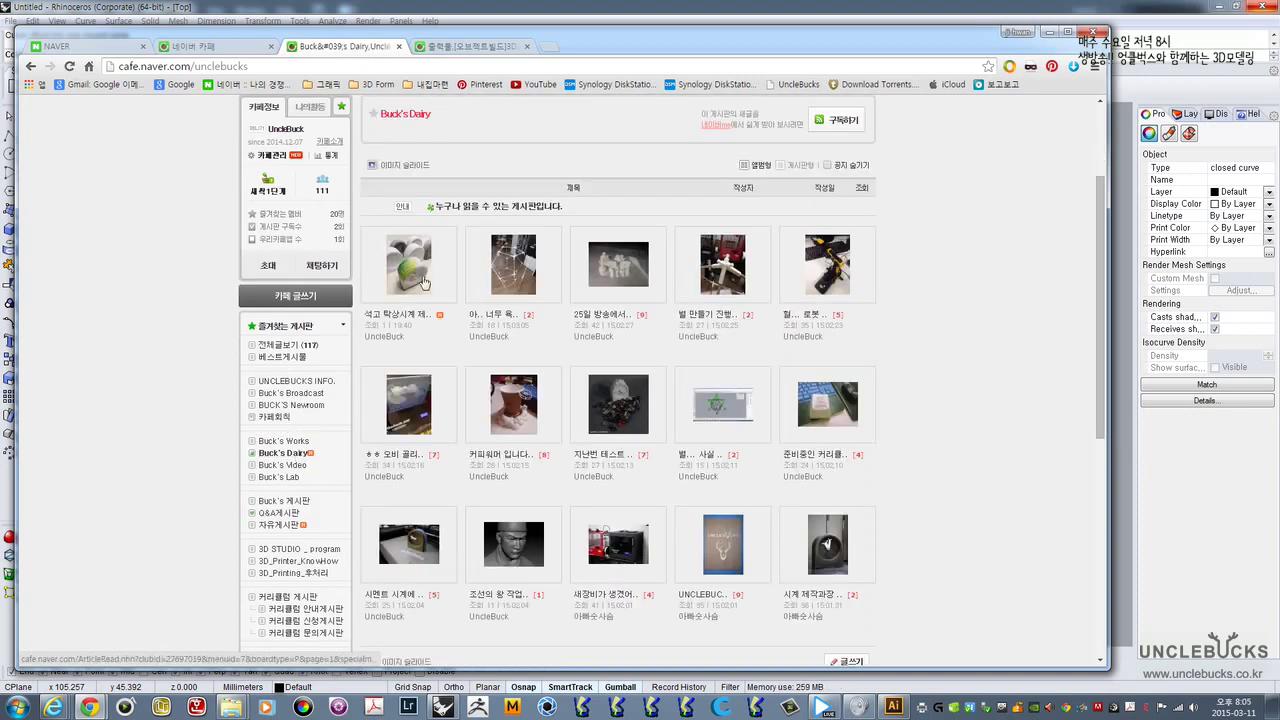
pyautogui.click(401, 284)
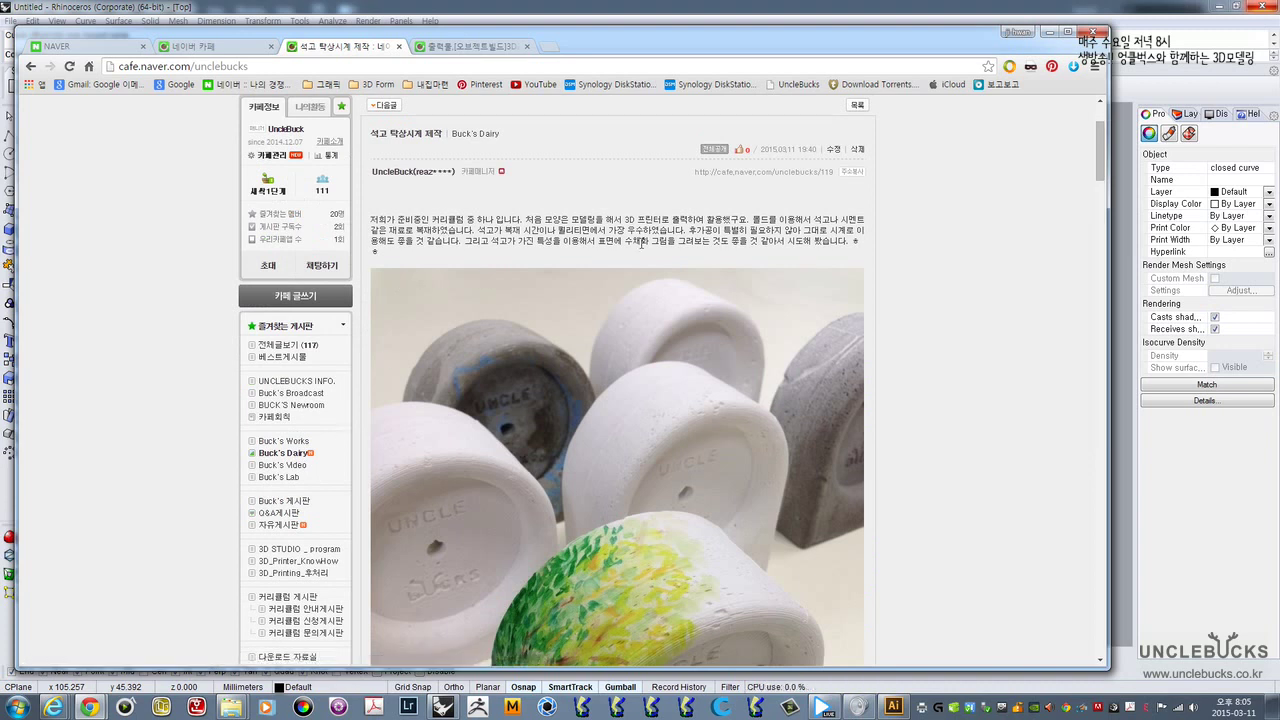
# - Examine the introduction and the first group photo of the plaster and cement table clocks in the post
pyautogui.scroll(-1, 633, 343)
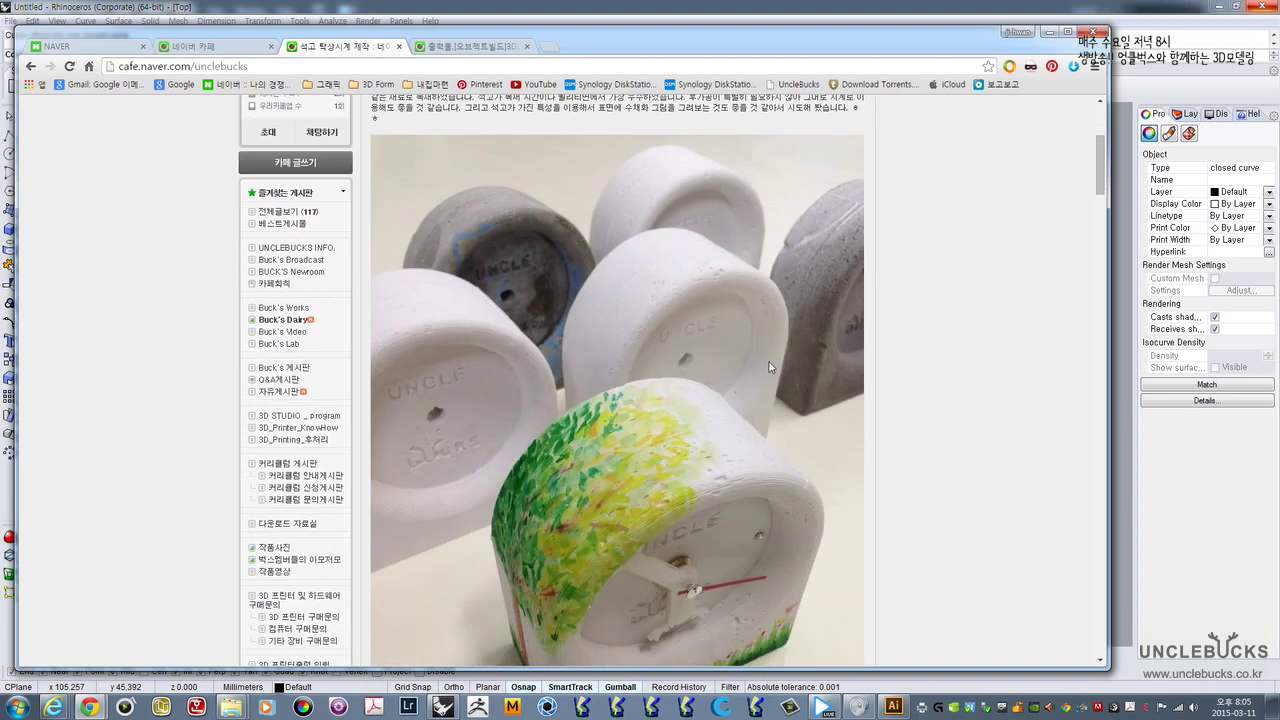
pyautogui.scroll(-1, 927, 243)
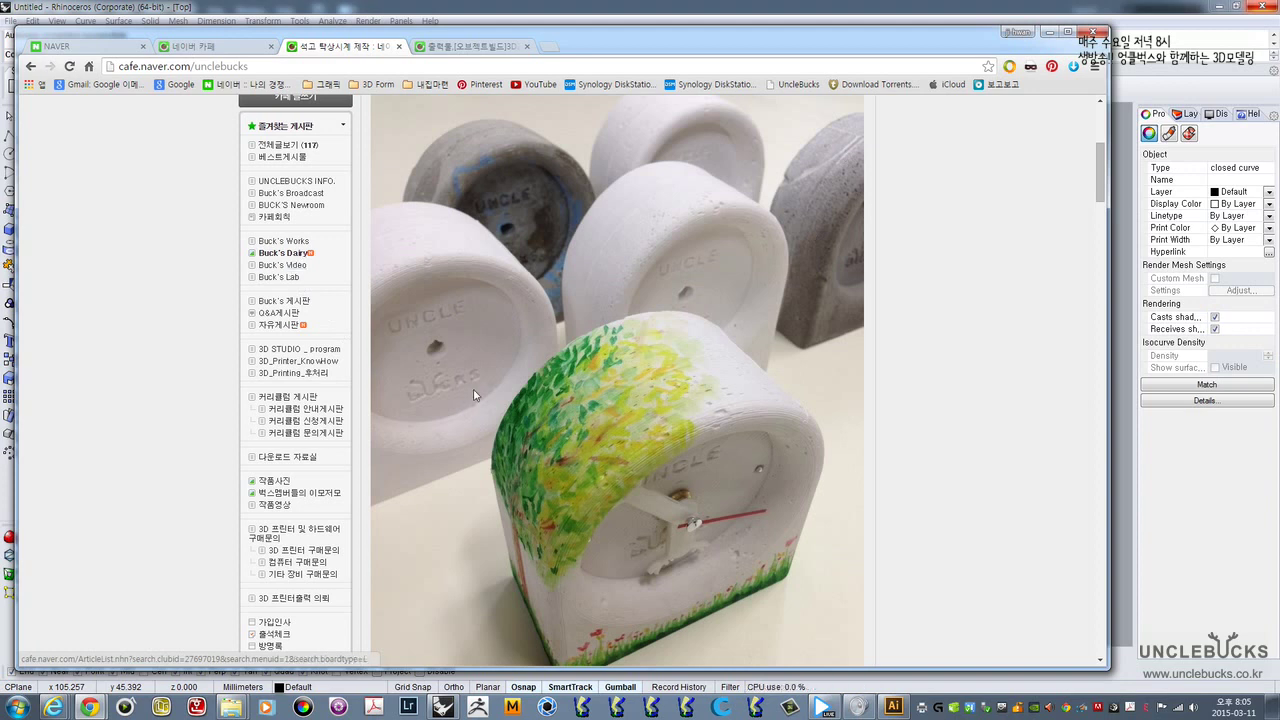
pyautogui.scroll(-1, 625, 357)
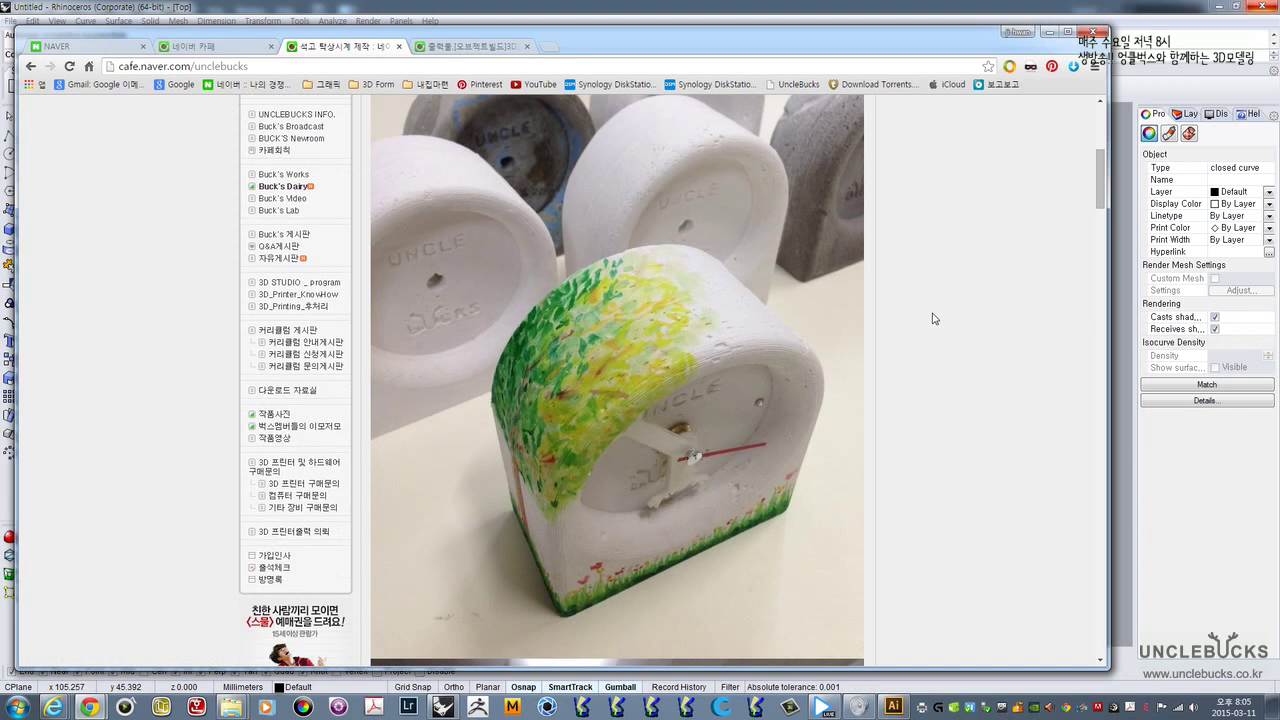
pyautogui.scroll(-1, 933, 318)
pyautogui.scroll(-1, 933, 318)
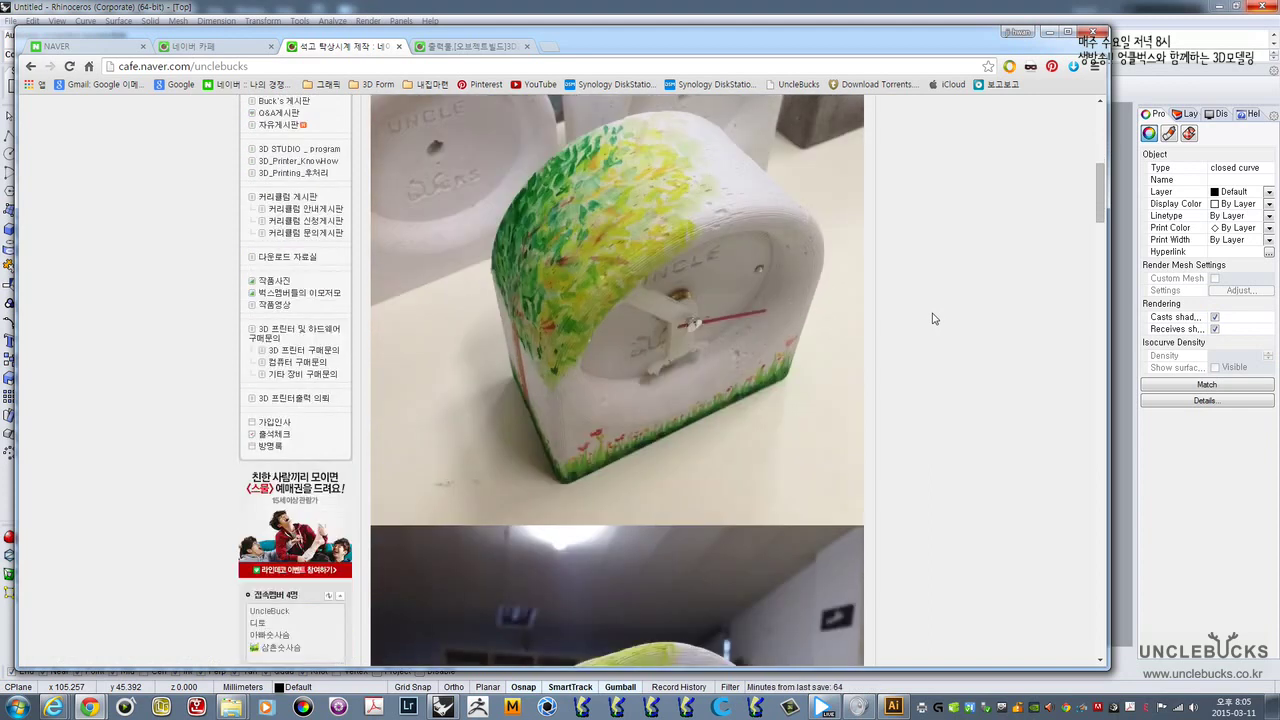
# - Examine the close-up photos of the plaster clock painted with a tree and flowers, including its face and side
pyautogui.scroll(-3, 934, 317)
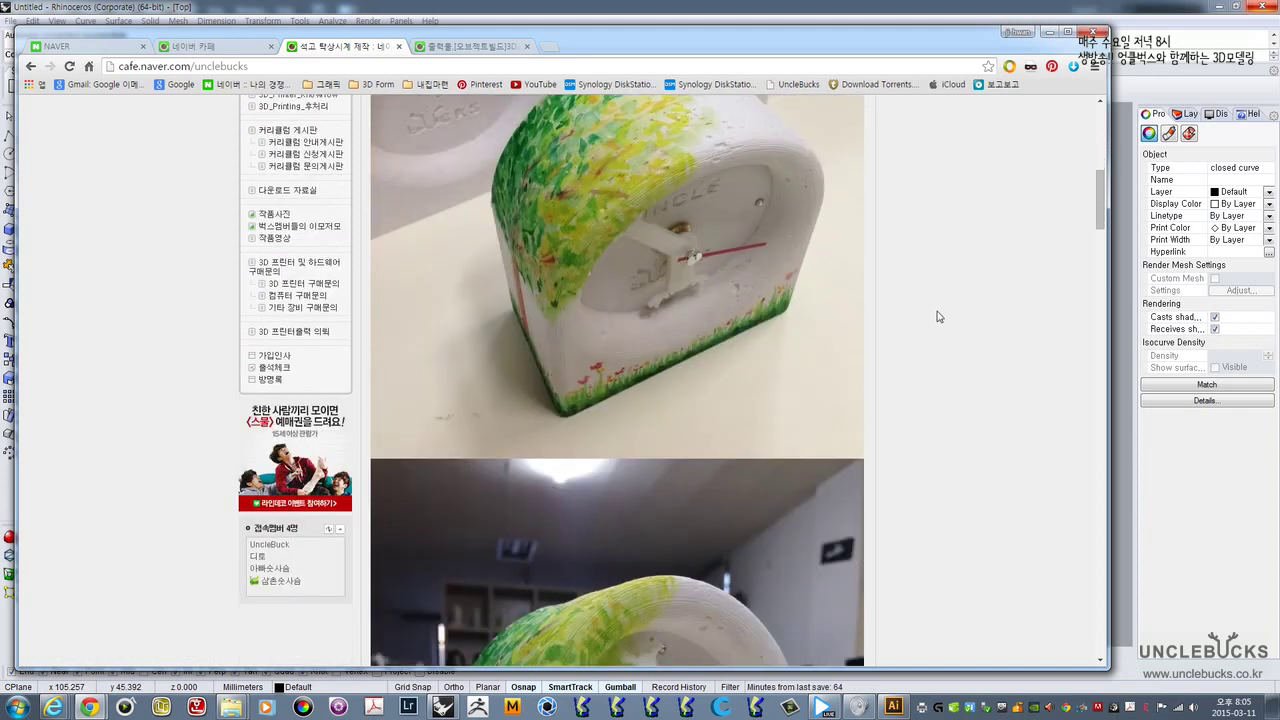
pyautogui.scroll(-1, 938, 317)
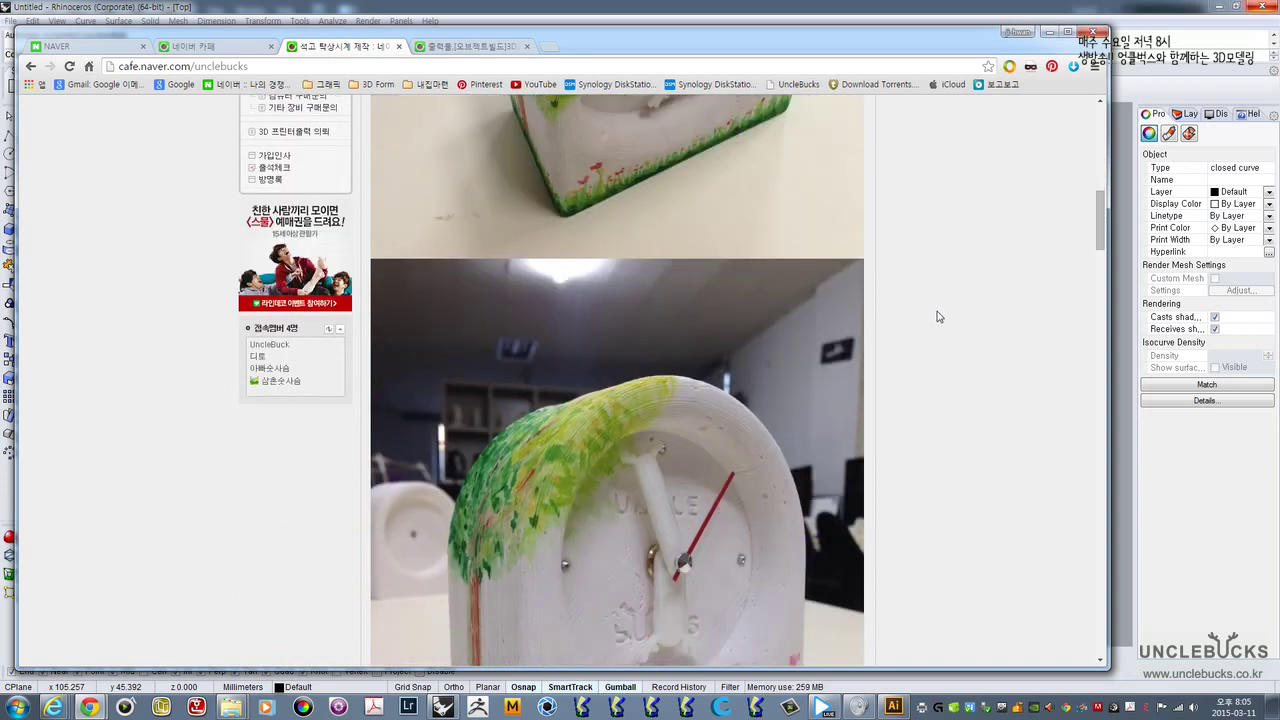
pyautogui.scroll(-1, 938, 317)
pyautogui.scroll(-1, 938, 317)
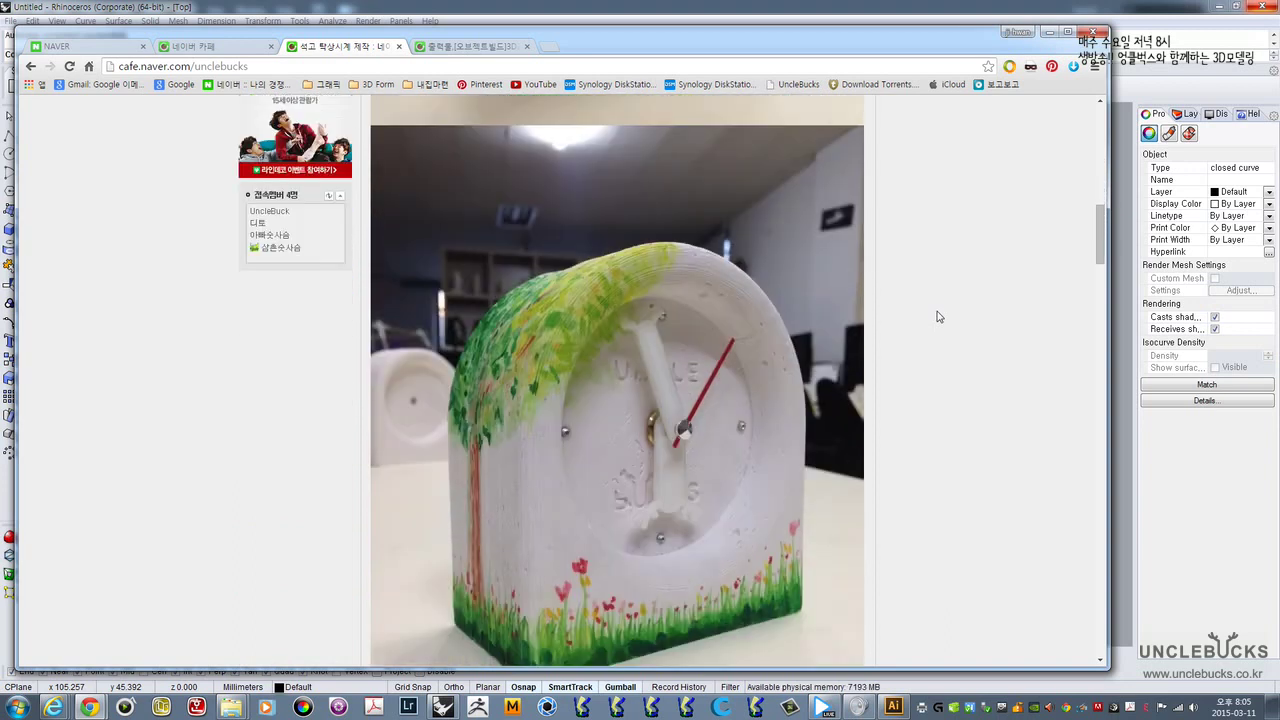
pyautogui.scroll(-2, 938, 317)
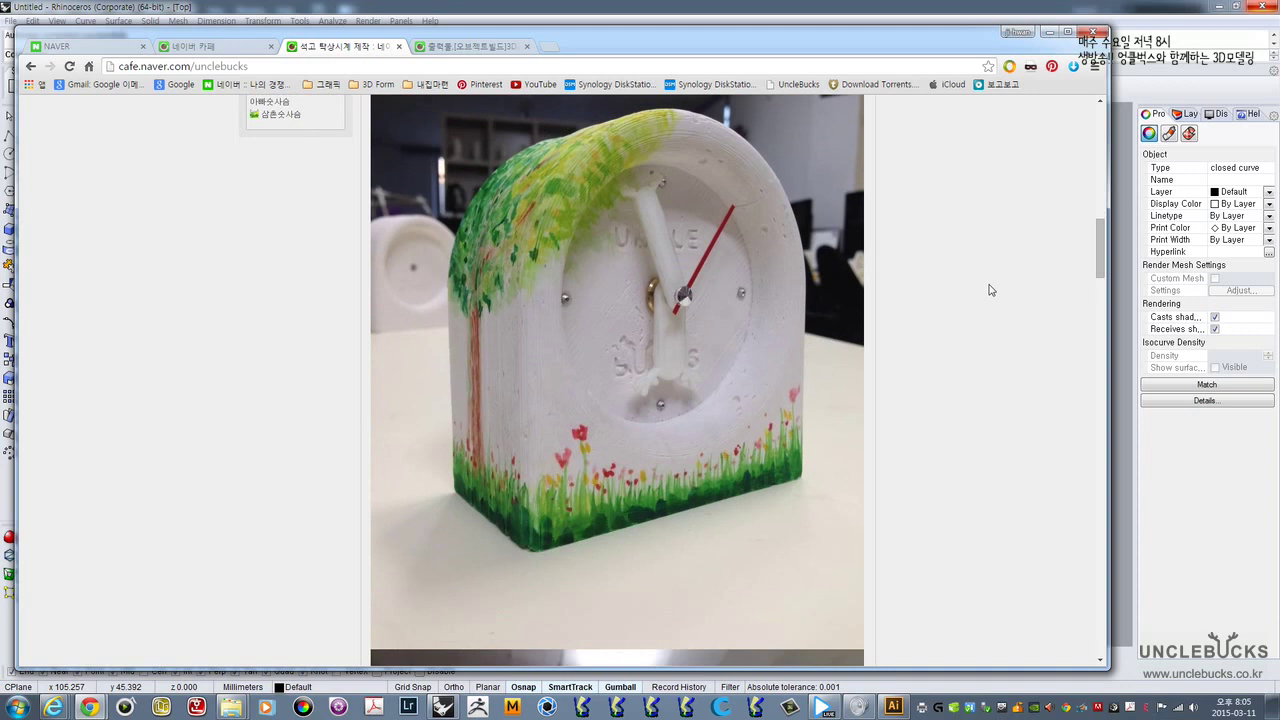
pyautogui.scroll(-3, 989, 290)
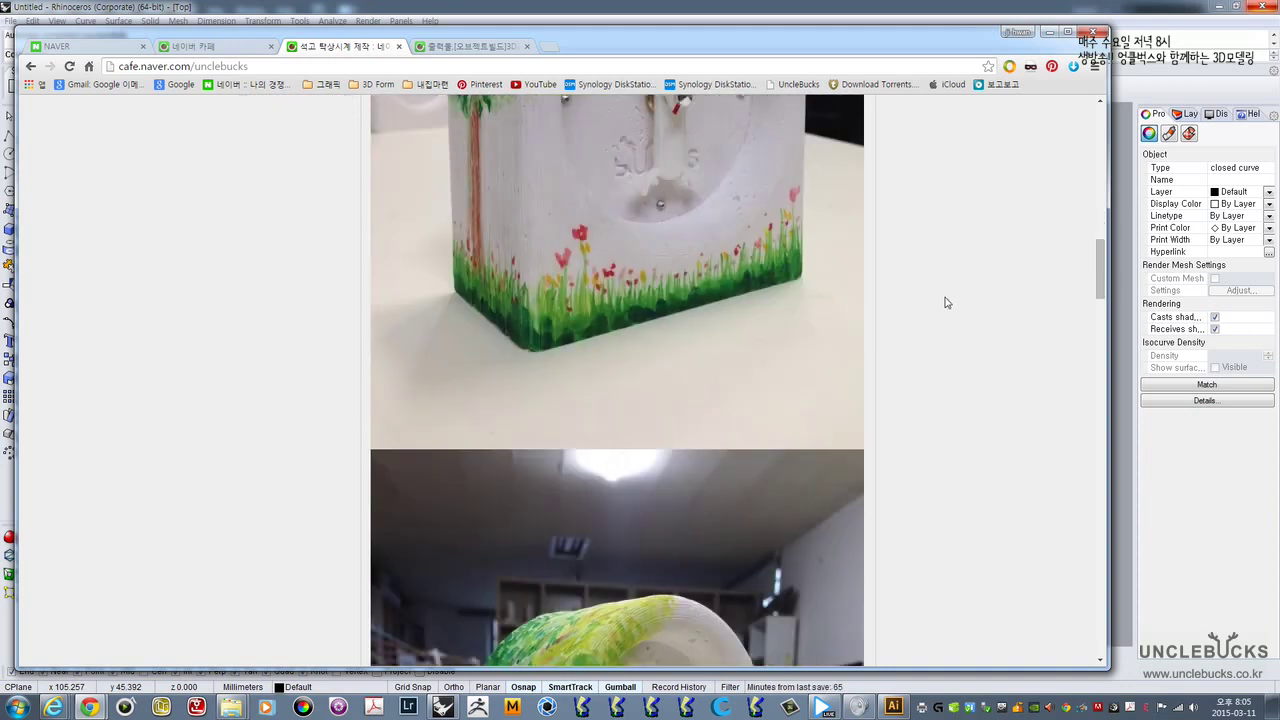
pyautogui.scroll(-3, 953, 303)
pyautogui.scroll(-1, 953, 303)
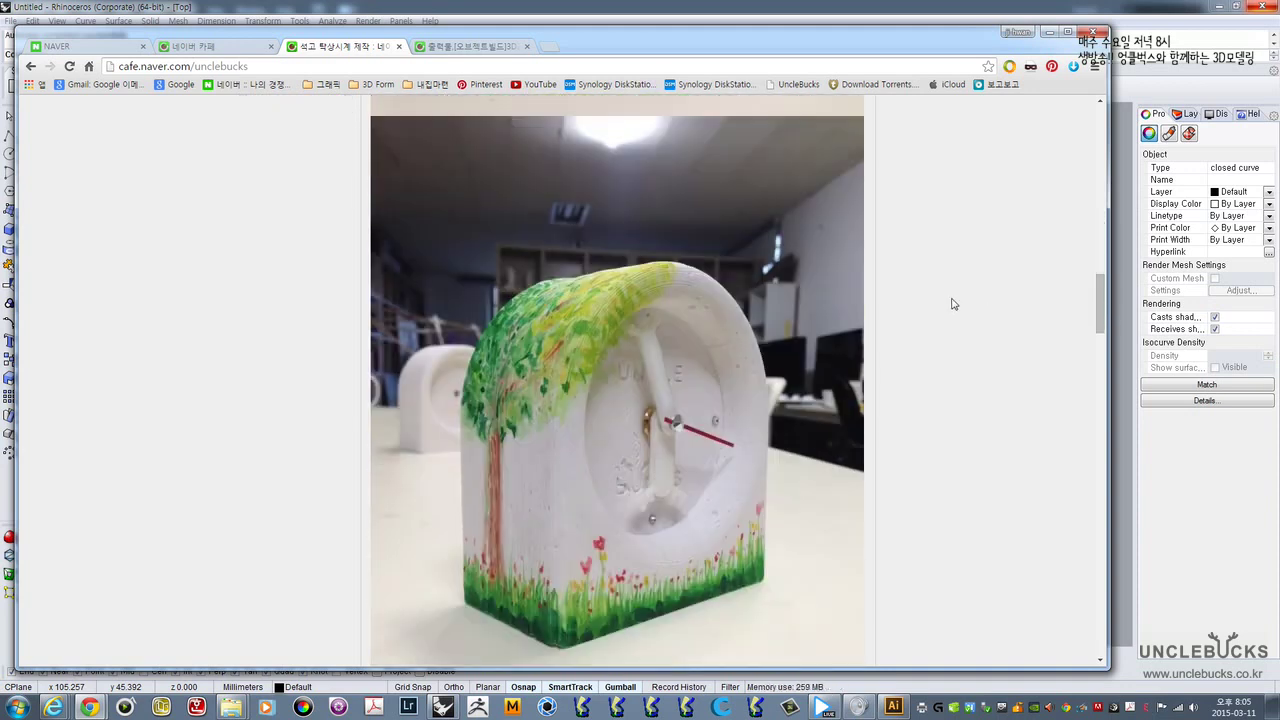
# - Look at the further photos of the painted clock, including the one where it is held in a hand
pyautogui.scroll(-4, 953, 303)
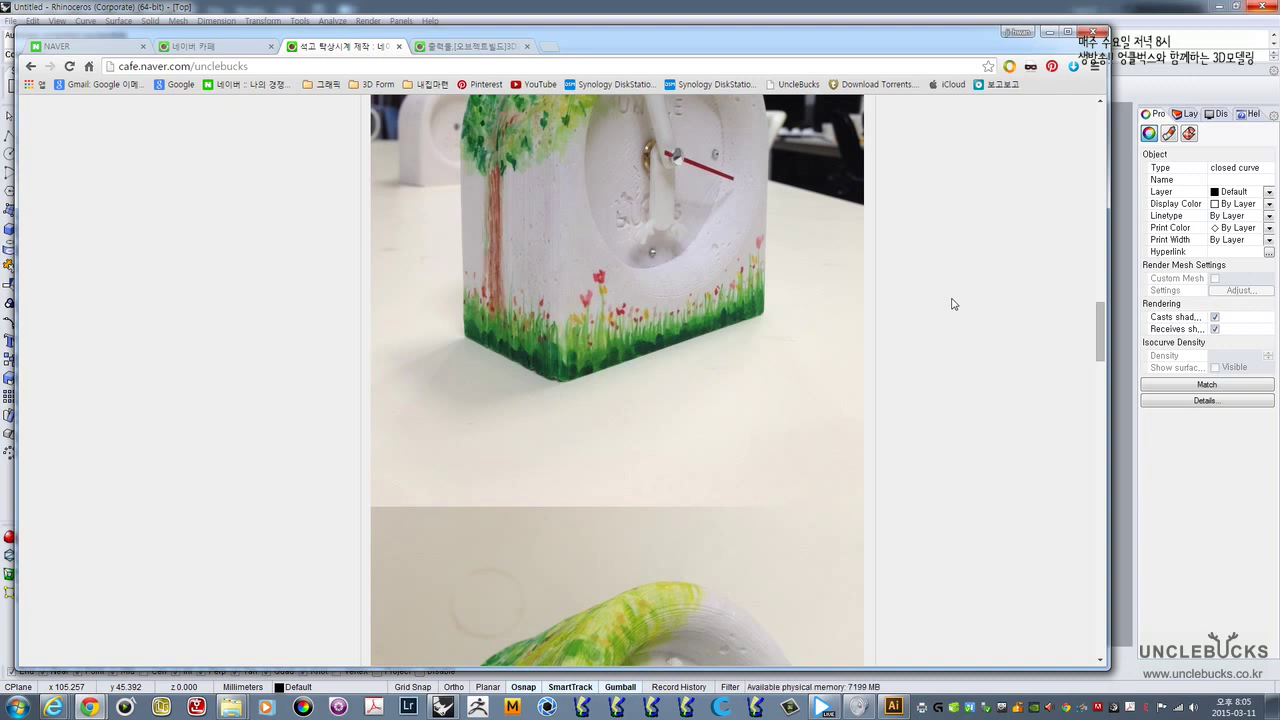
pyautogui.scroll(-10, 953, 303)
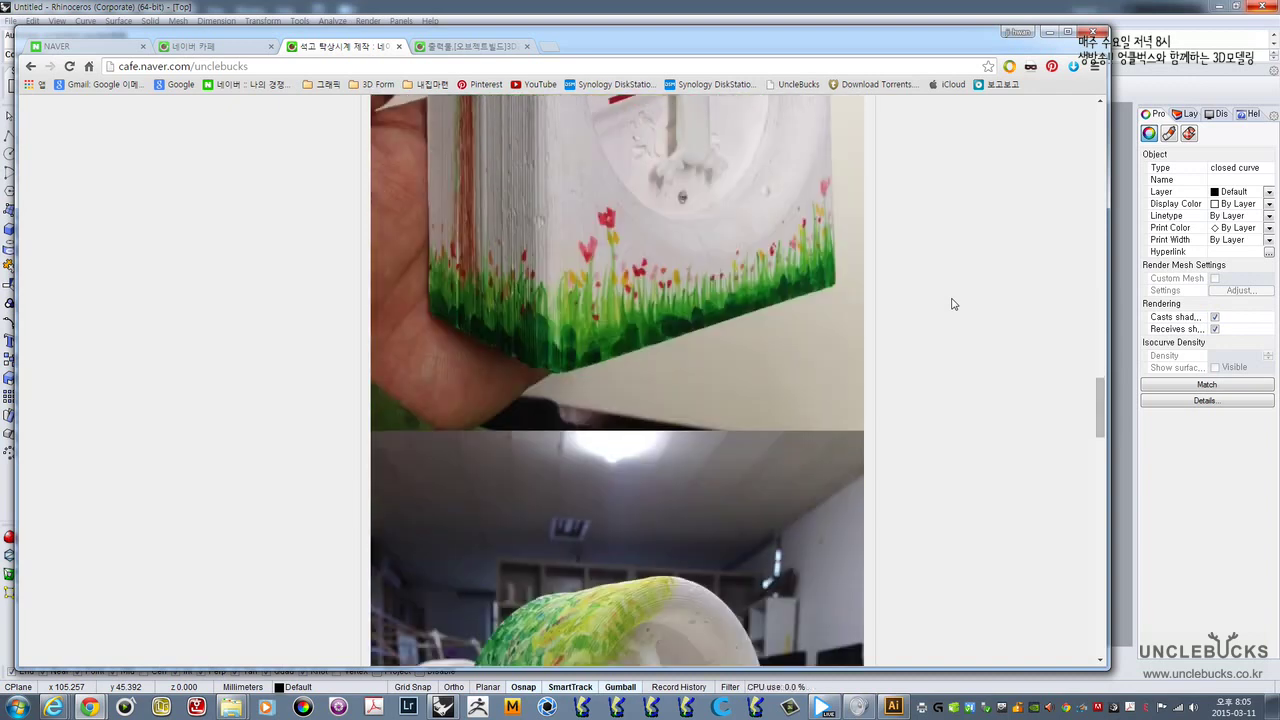
pyautogui.scroll(-1, 953, 303)
pyautogui.scroll(-4, 953, 303)
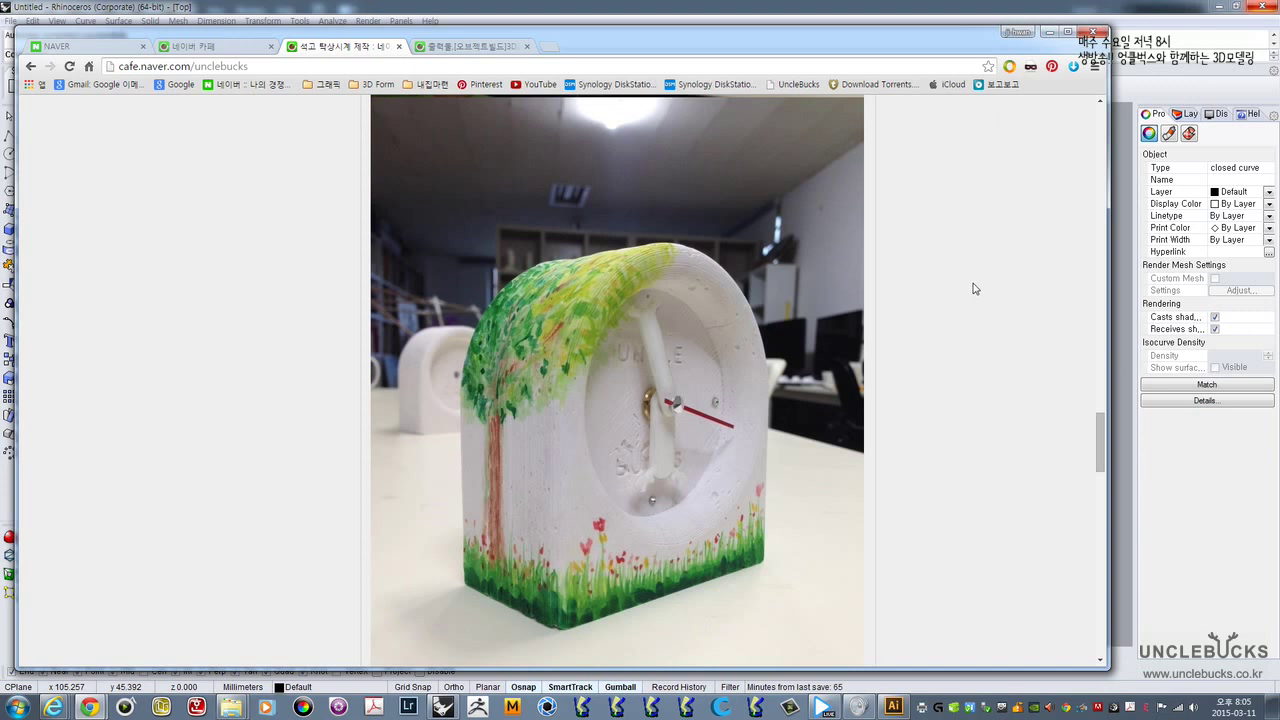
# - Look at the photos of painted and plain clocks side by side and the battery recesses in their backs
pyautogui.scroll(-6, 973, 288)
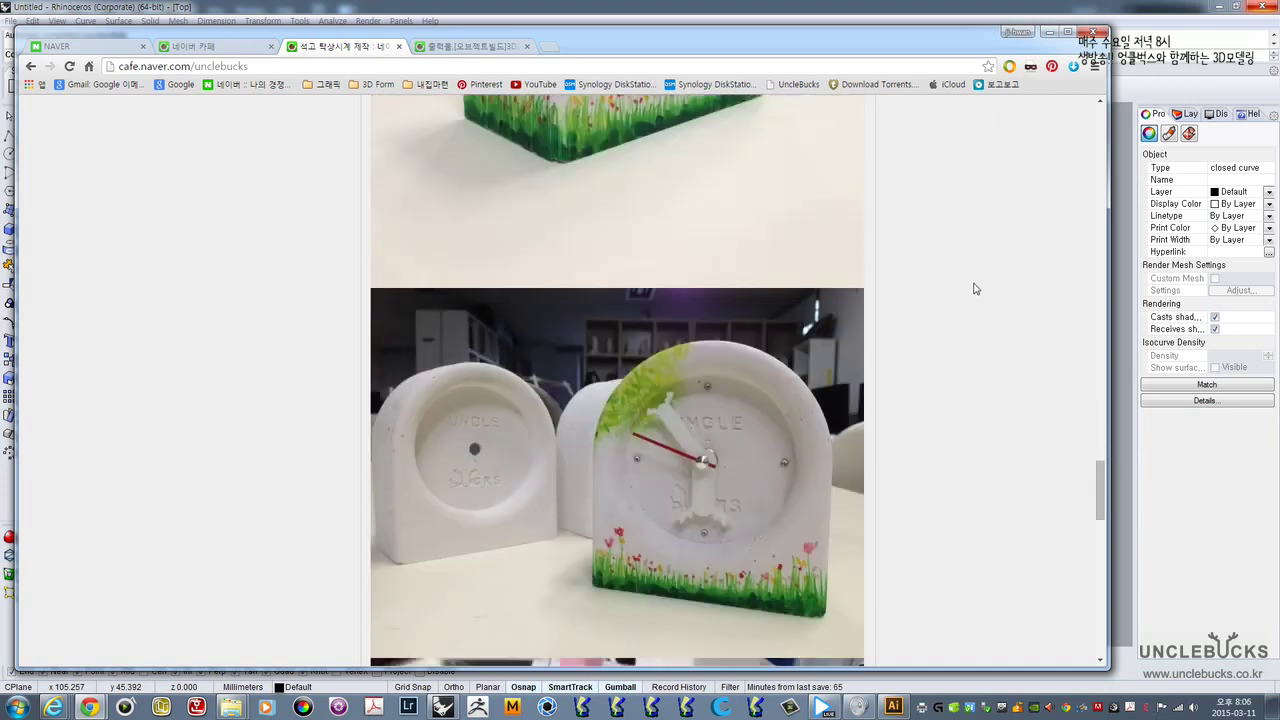
pyautogui.scroll(-1, 973, 288)
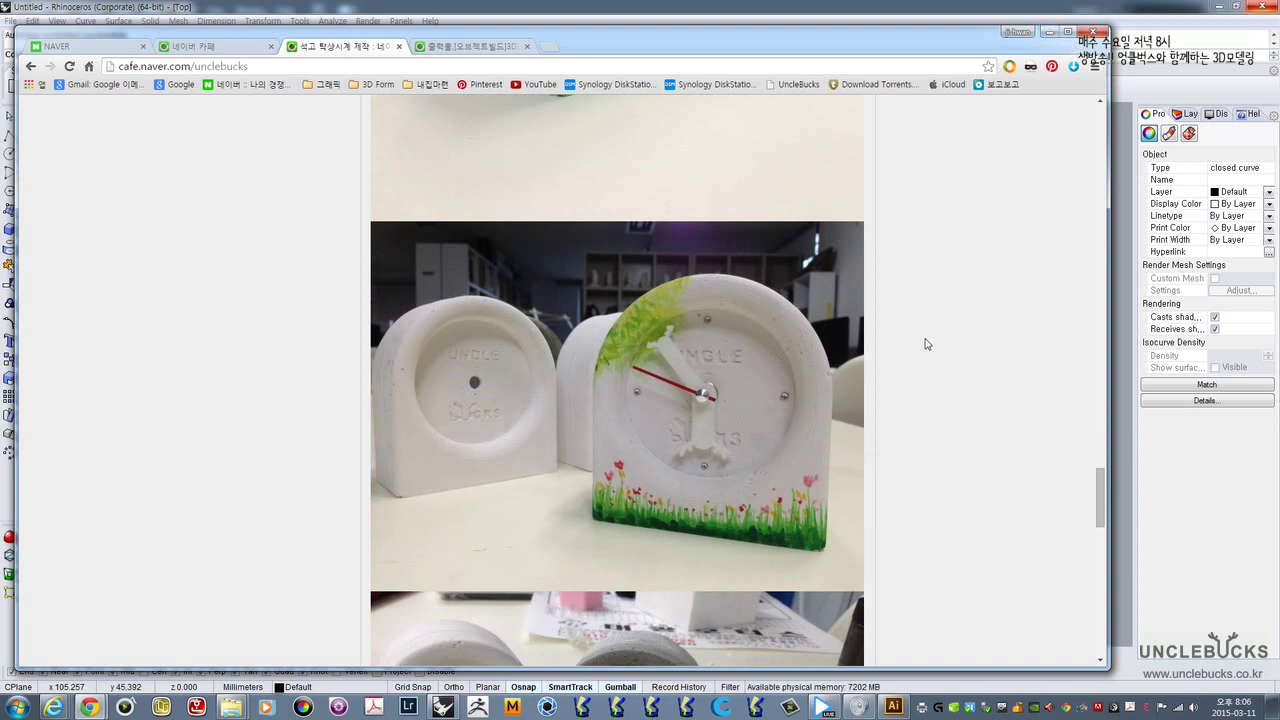
pyautogui.scroll(-6, 925, 344)
pyautogui.scroll(-6, 925, 341)
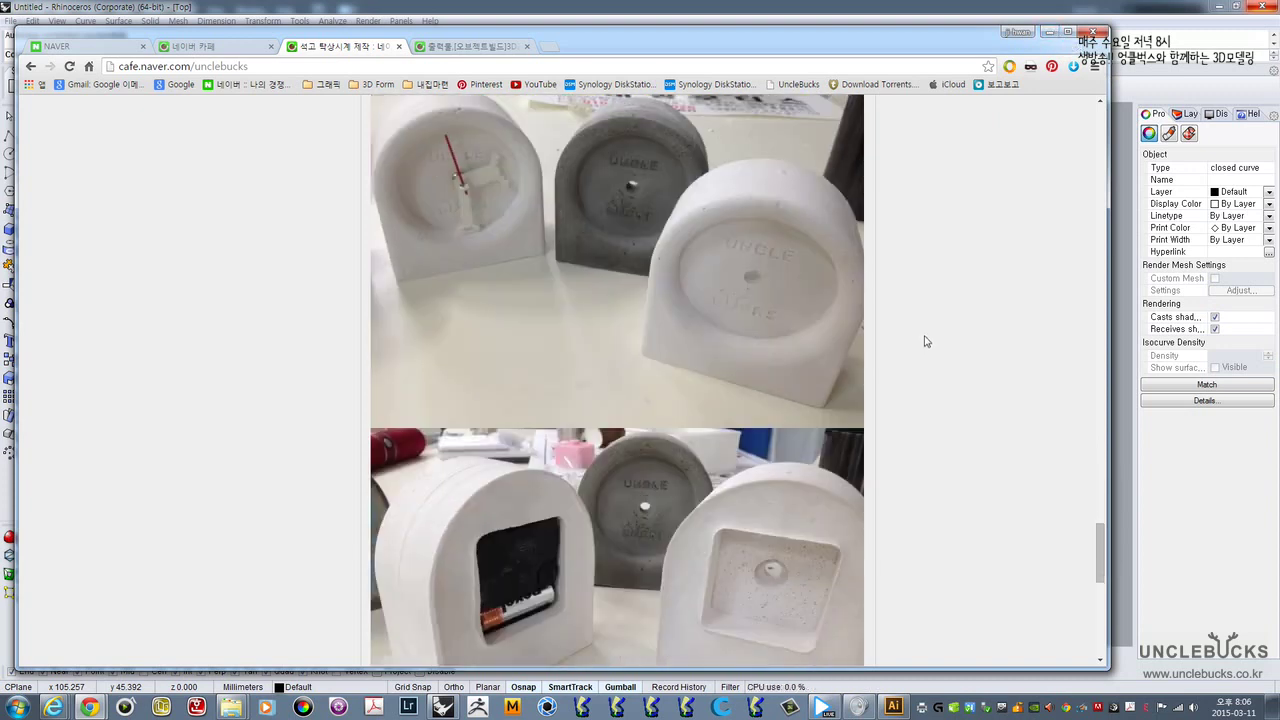
pyautogui.scroll(-3, 940, 270)
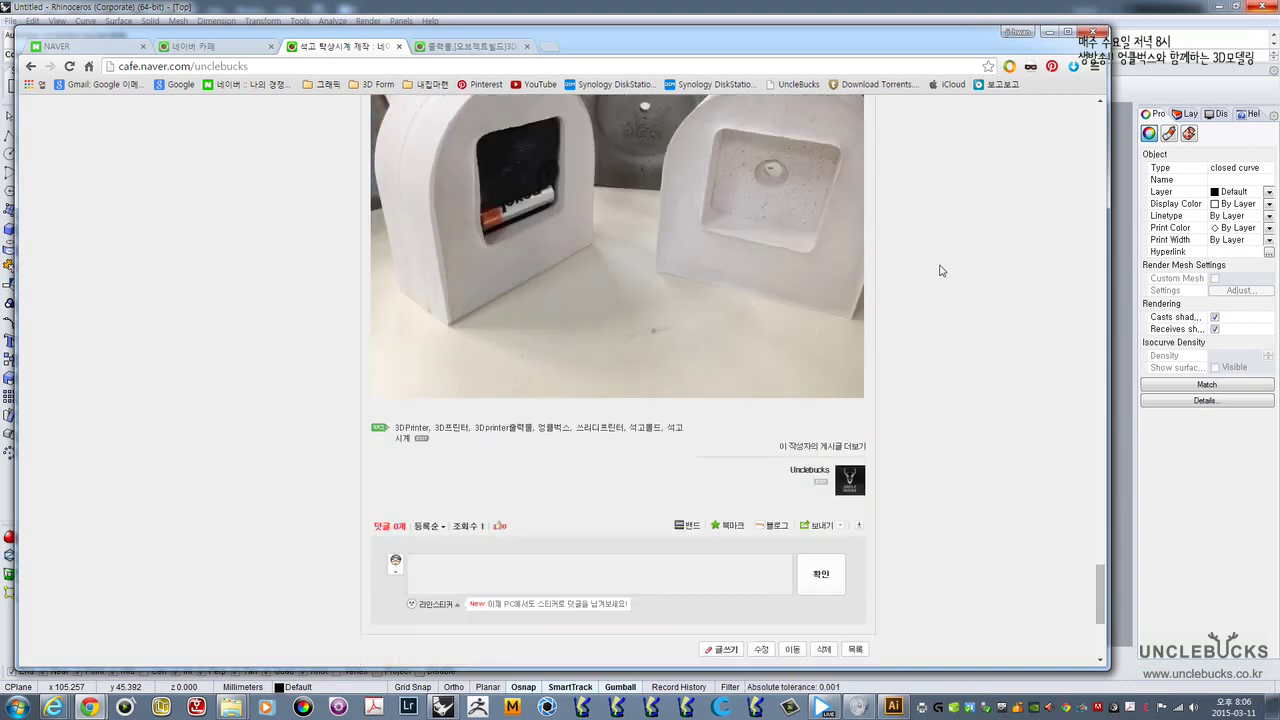
# - Switch from the clock post to Rhino and examine the two ellipses and centre line drawn over the Batman logo picture
pyautogui.scroll(4, 1020, 213)
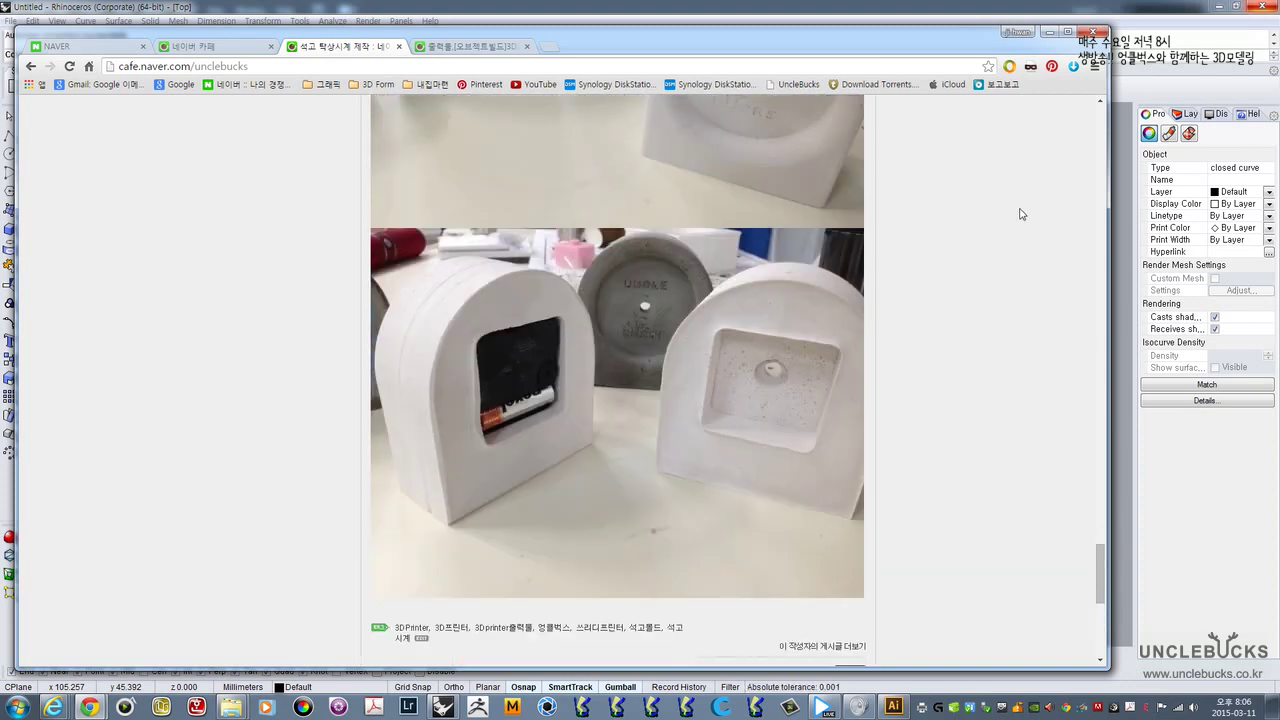
pyautogui.click(1048, 33)
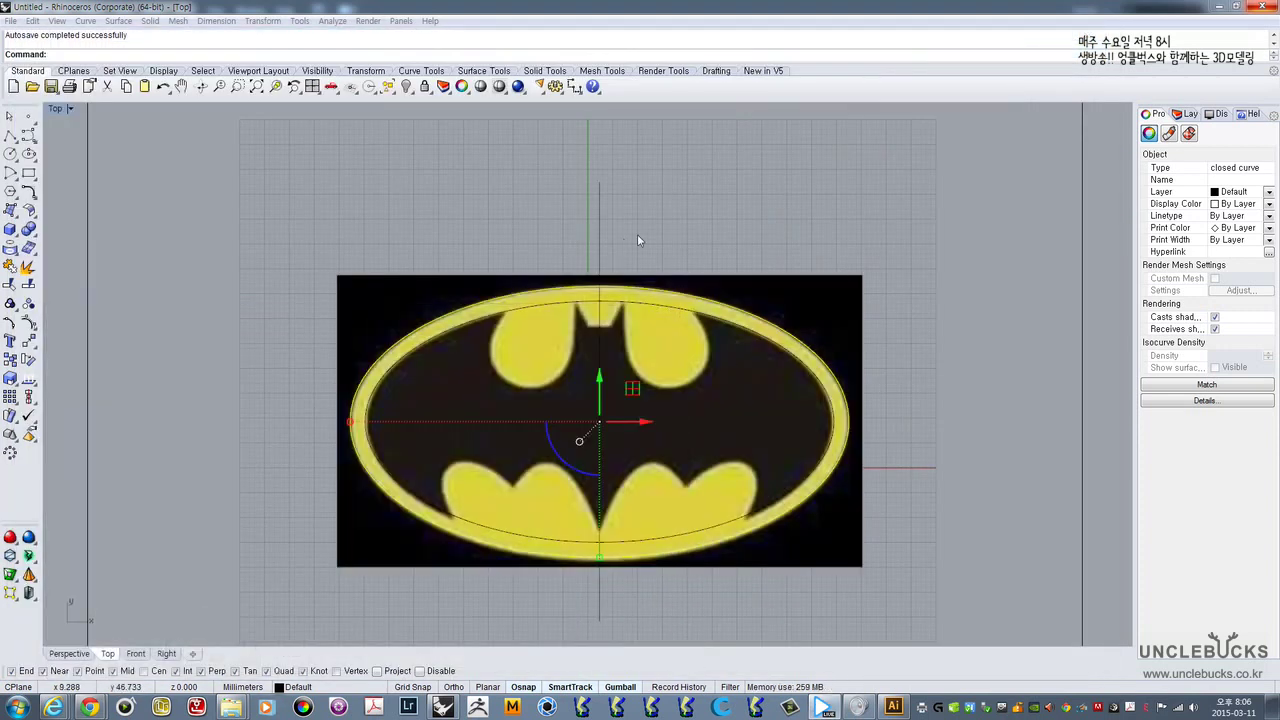
pyautogui.click(771, 240)
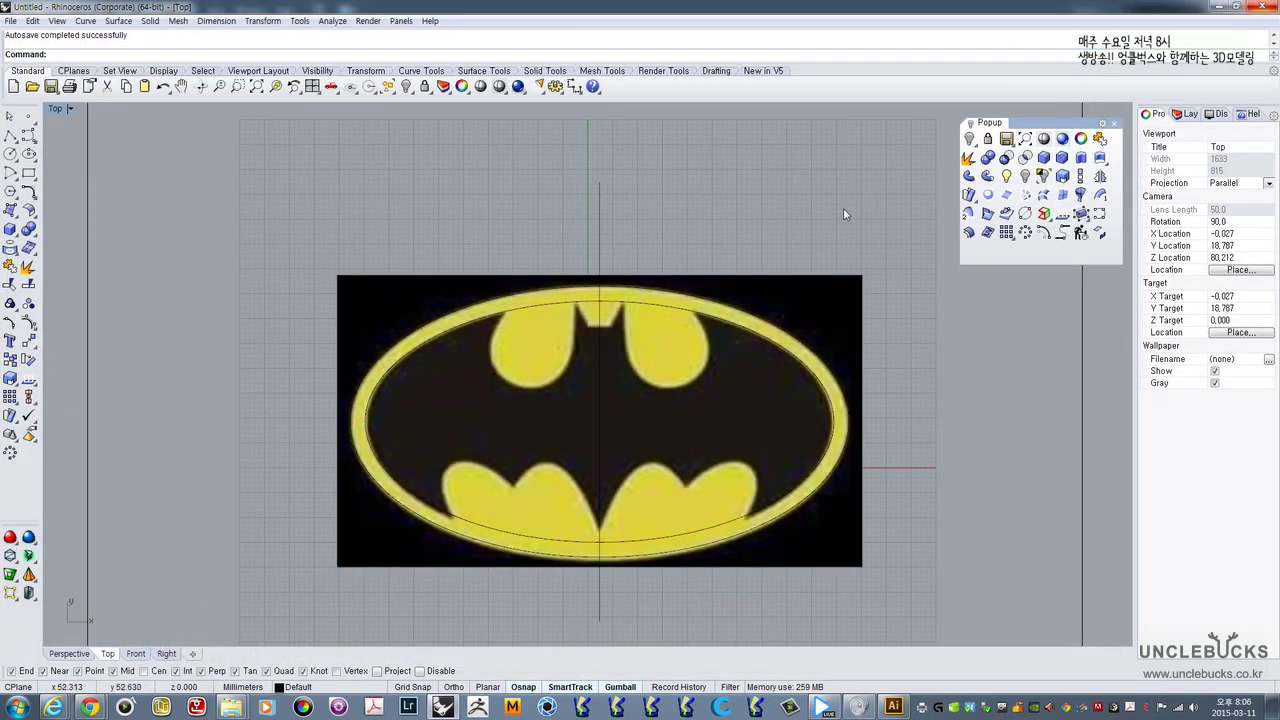
pyautogui.moveTo(843, 213); pyautogui.dragTo(745, 227, button='right')
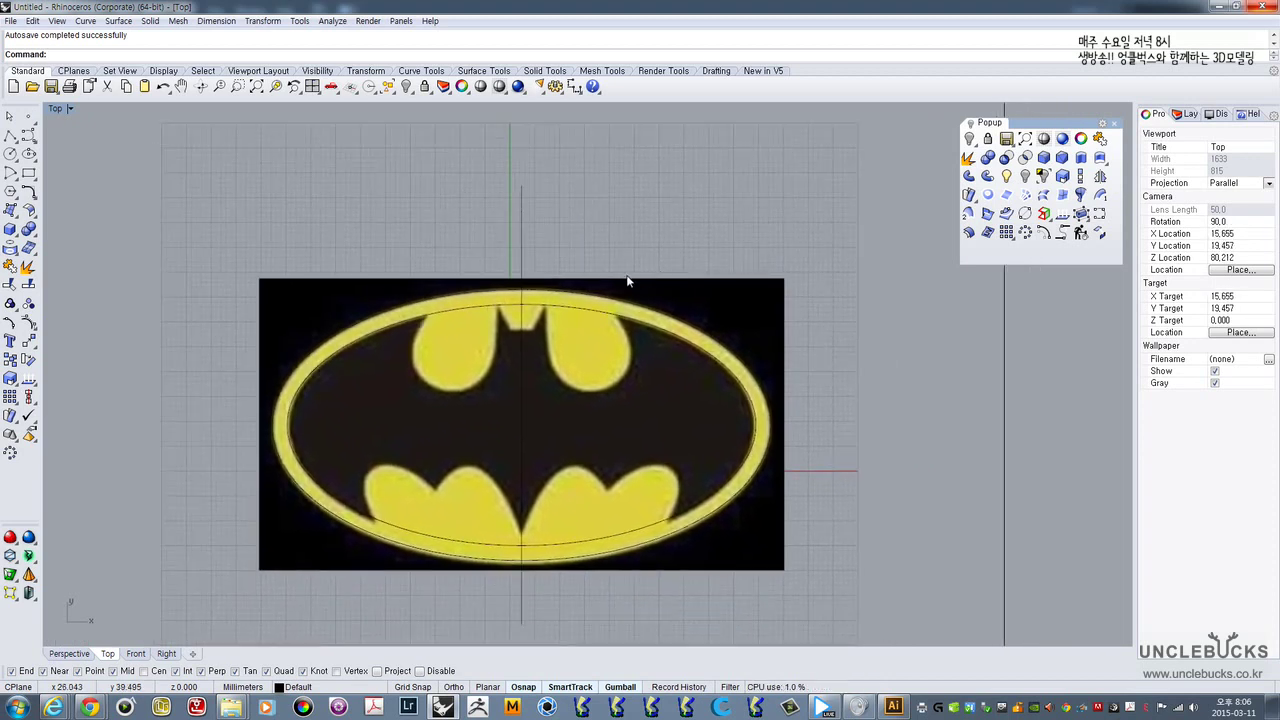
pyautogui.scroll(-4, 557, 212)
pyautogui.moveTo(557, 220); pyautogui.dragTo(574, 249, button='right')
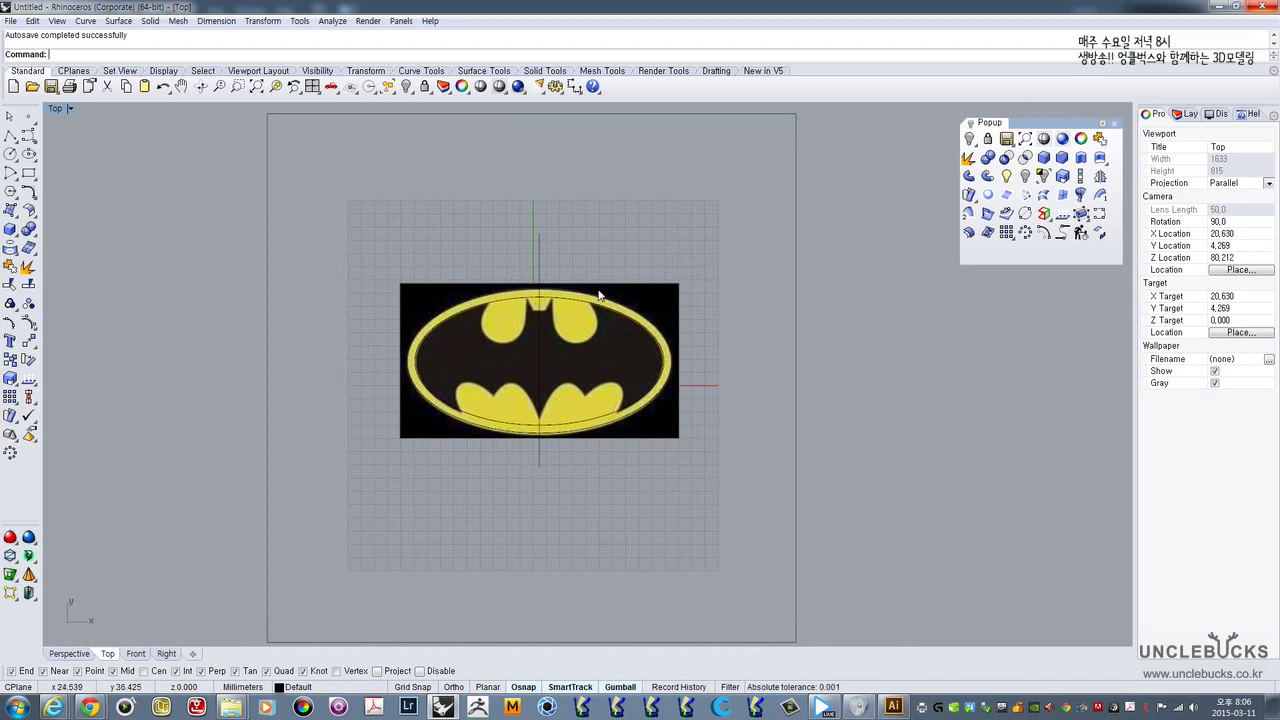
pyautogui.scroll(4, 637, 290)
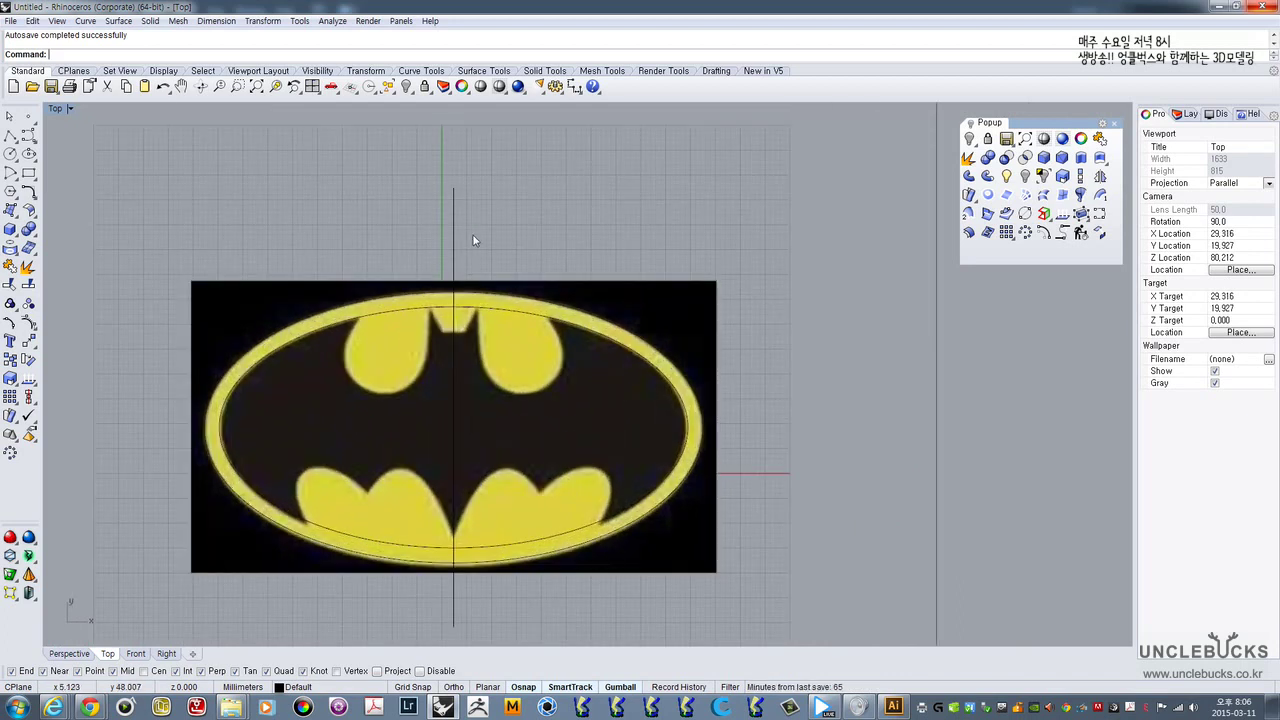
pyautogui.moveTo(470, 238); pyautogui.dragTo(587, 230, button='right')
pyautogui.scroll(-2, 586, 229)
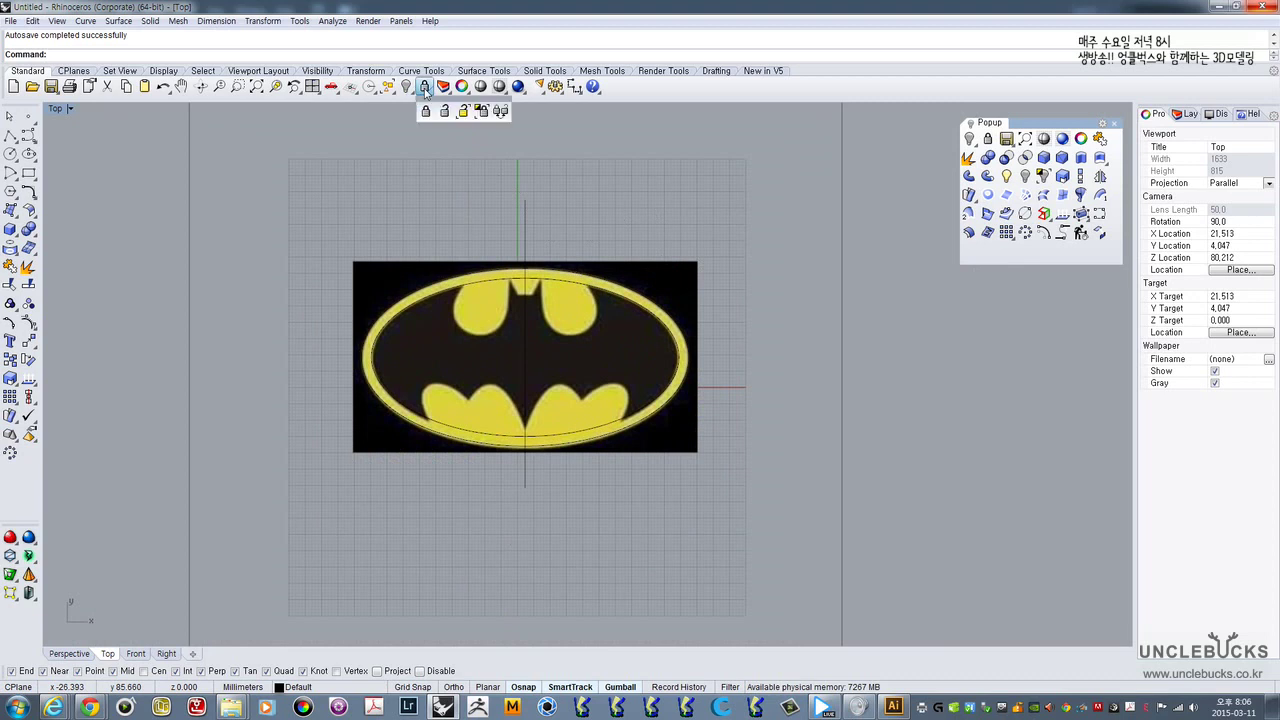
# - Unlock only the Batman logo picture and select it in the Top view
pyautogui.rightClick(425, 88)
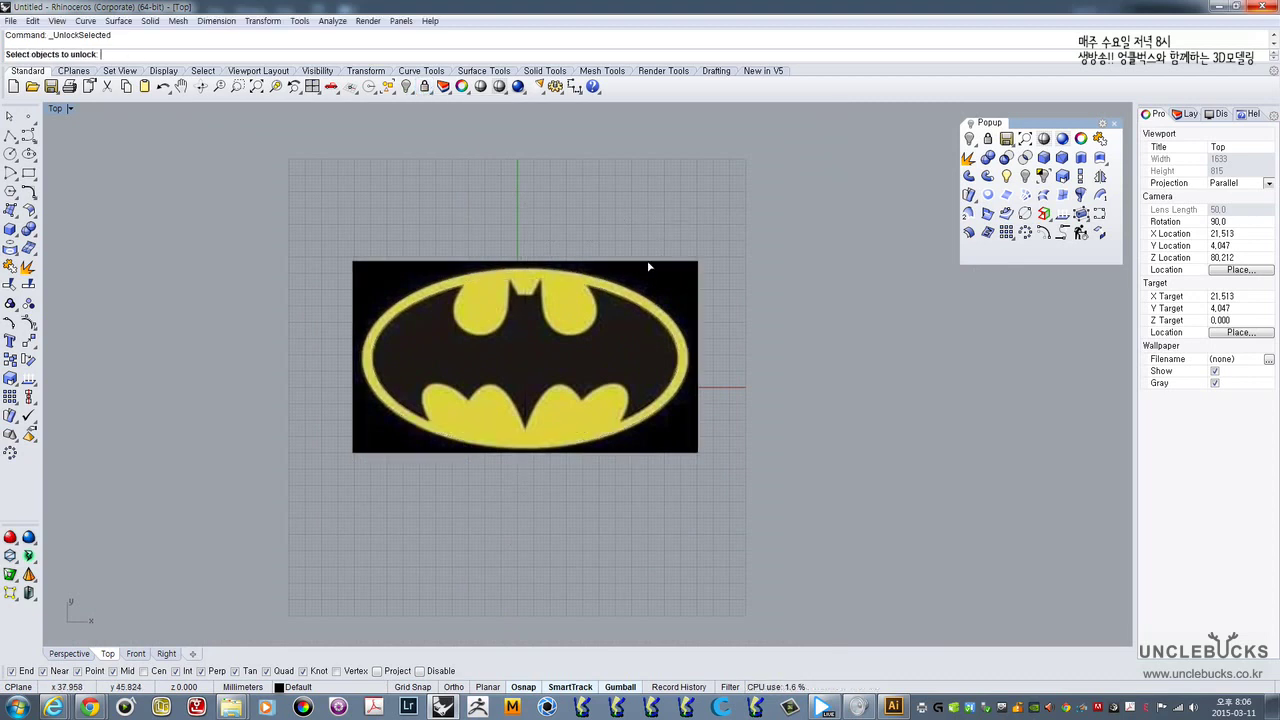
pyautogui.click(660, 284)
pyautogui.press('Return')
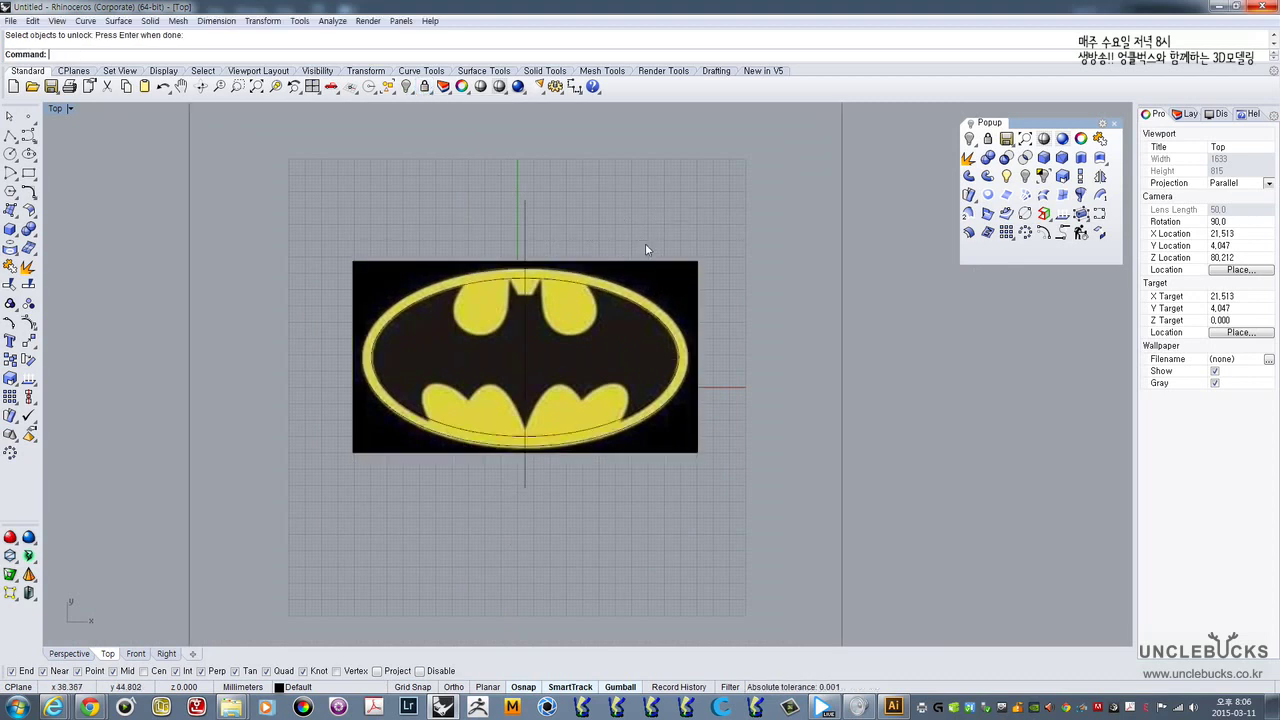
pyautogui.scroll(6, 610, 280)
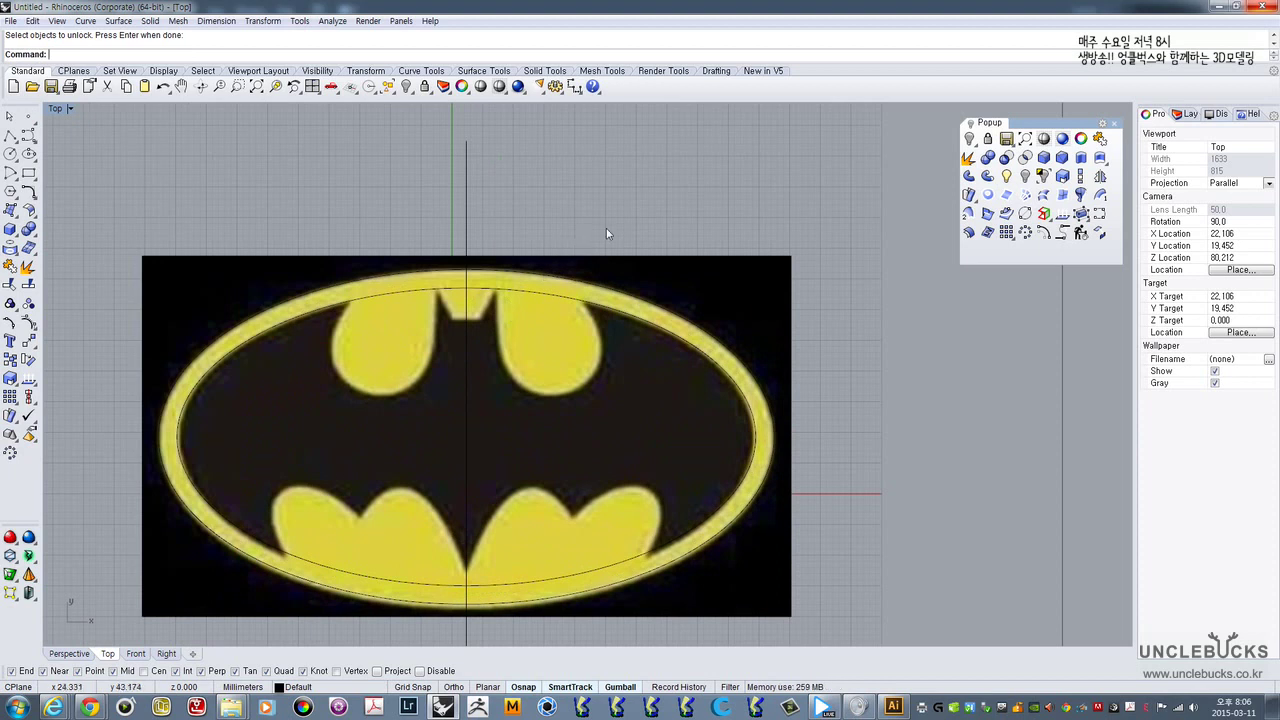
pyautogui.moveTo(674, 260); pyautogui.dragTo(685, 214, button='right')
pyautogui.click(685, 230)
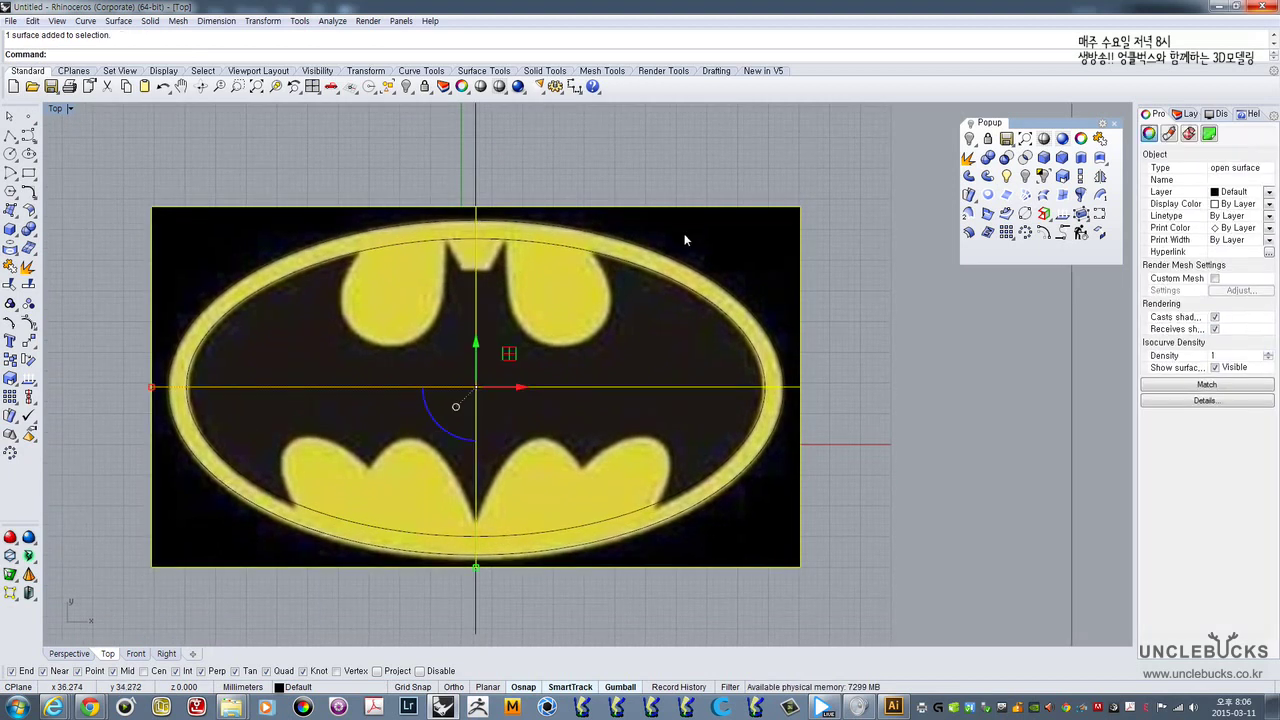
pyautogui.scroll(-2, 684, 234)
pyautogui.moveTo(465, 275); pyautogui.dragTo(471, 285, button='right')
pyautogui.scroll(2, 573, 240)
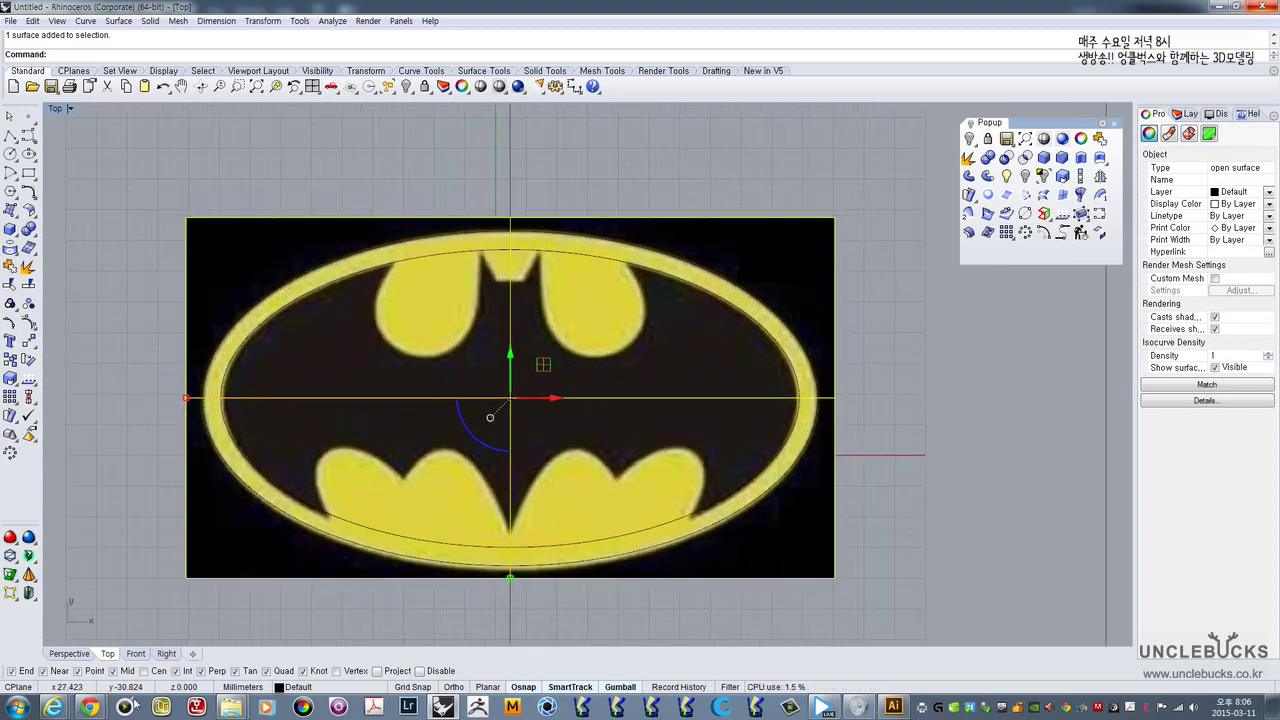
# - Switch to the Pinterest window, look through its cookie cutter search results, and move the window fully into view
pyautogui.click(92, 707)
pyautogui.click(214, 648)
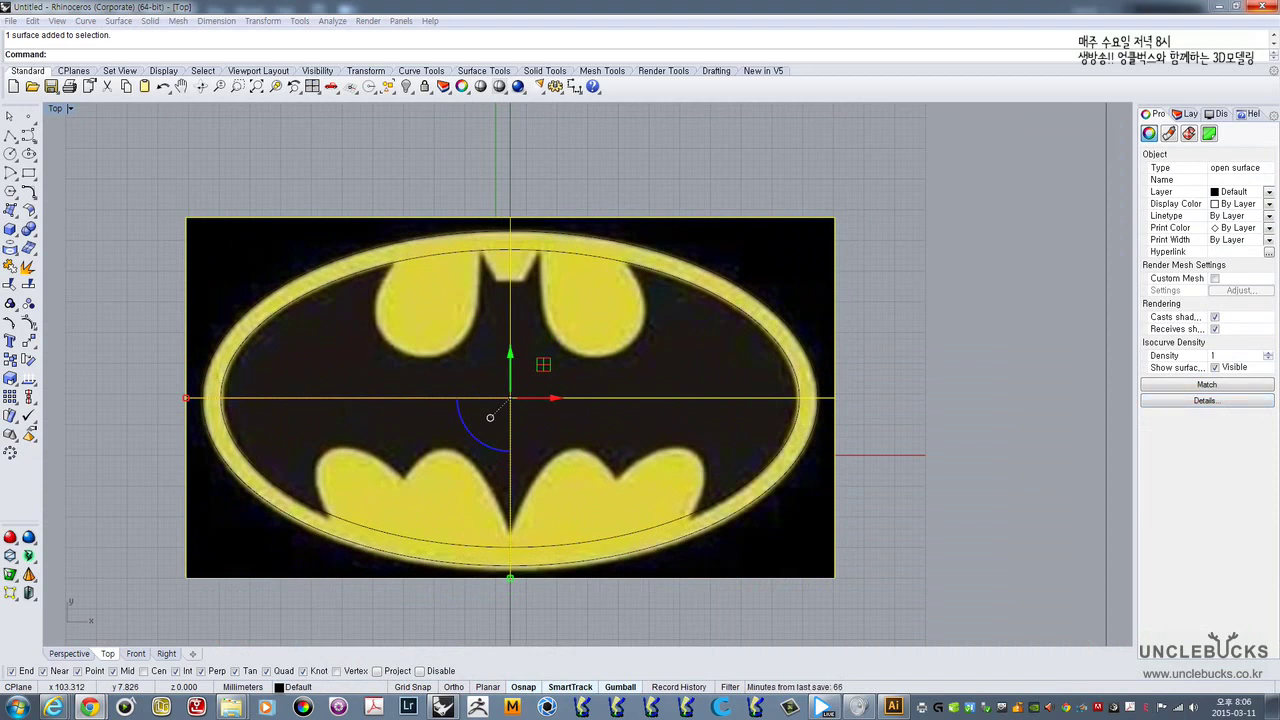
pyautogui.moveTo(1279, 58); pyautogui.dragTo(1160, 46)
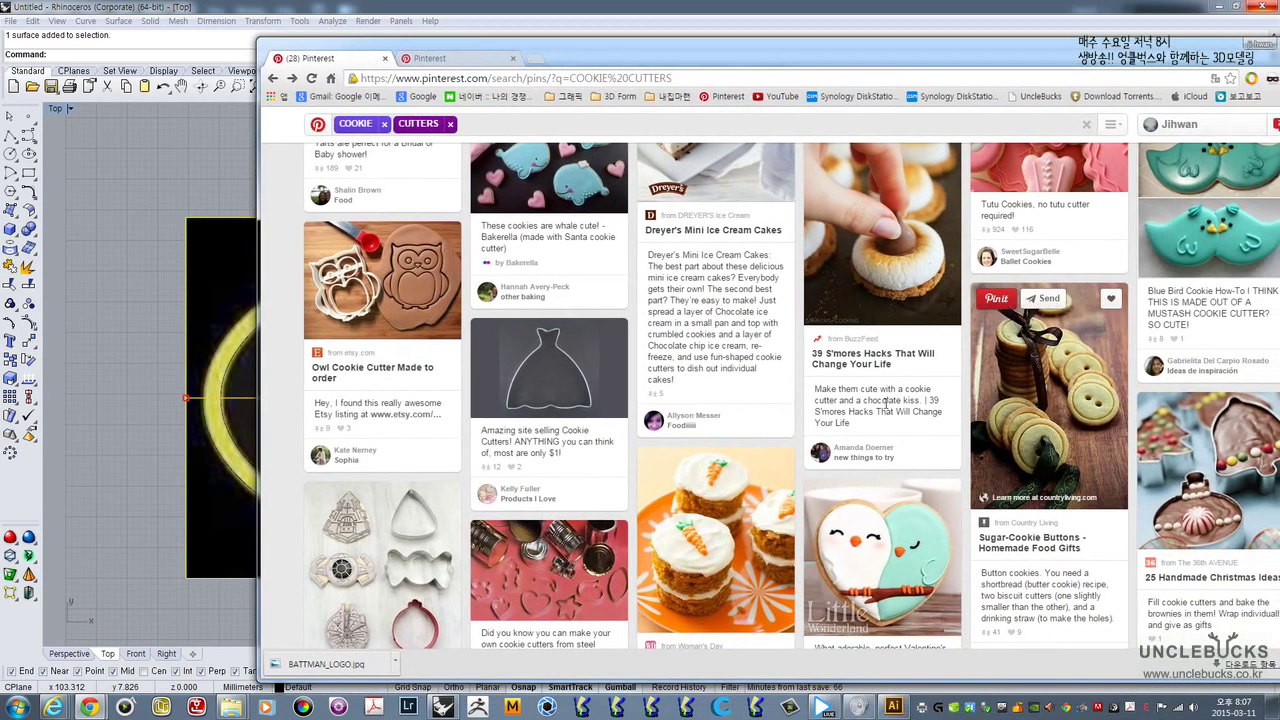
pyautogui.scroll(-10, 869, 405)
pyautogui.scroll(-5, 869, 405)
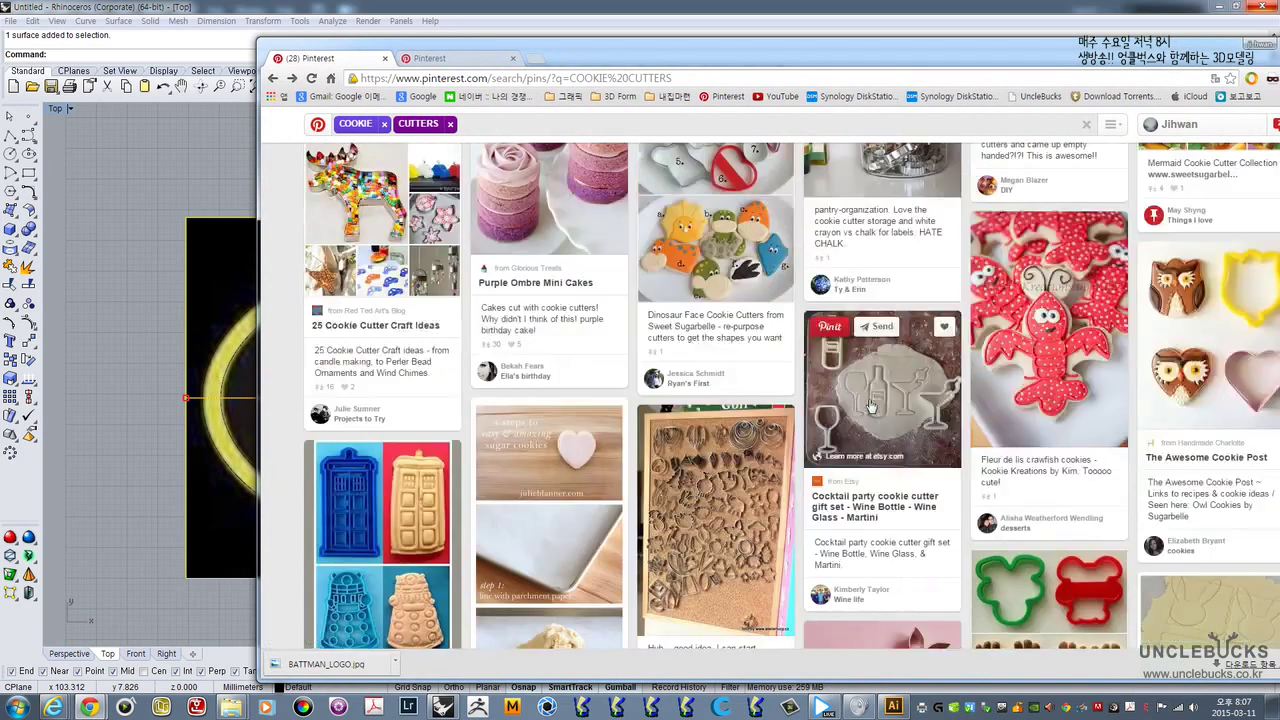
pyautogui.scroll(-3, 869, 405)
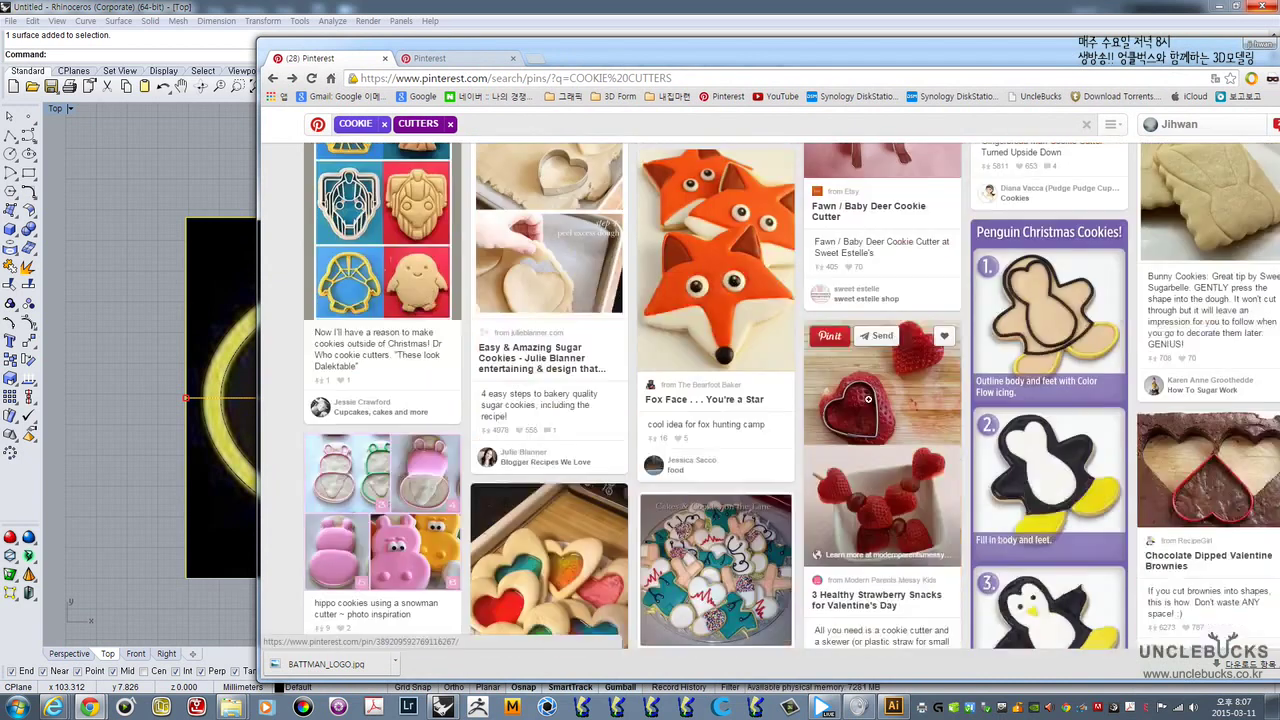
pyautogui.scroll(-3, 869, 400)
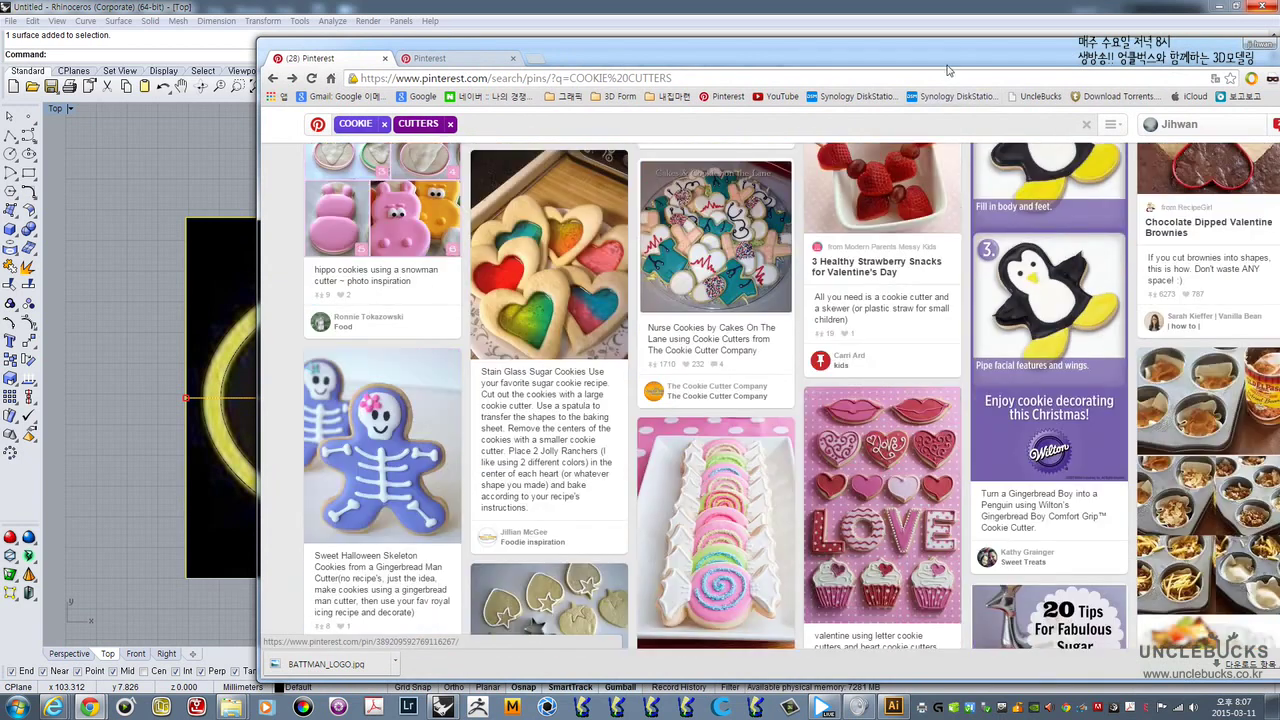
pyautogui.moveTo(948, 58); pyautogui.dragTo(760, 55)
# - Find the Batman Logo Cookie Cutter Stamp pin among the cookie cutter results, view it enlarged, and return to Rhino
pyautogui.scroll(-10, 722, 460)
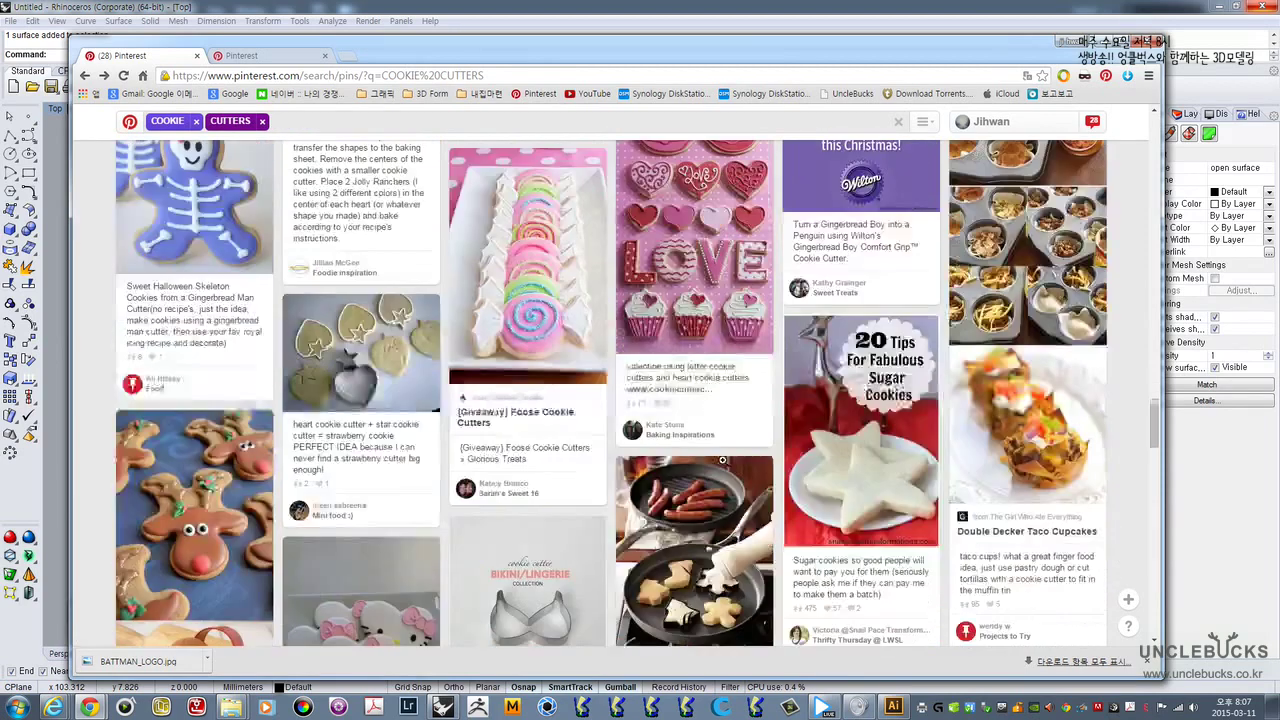
pyautogui.scroll(-6, 722, 460)
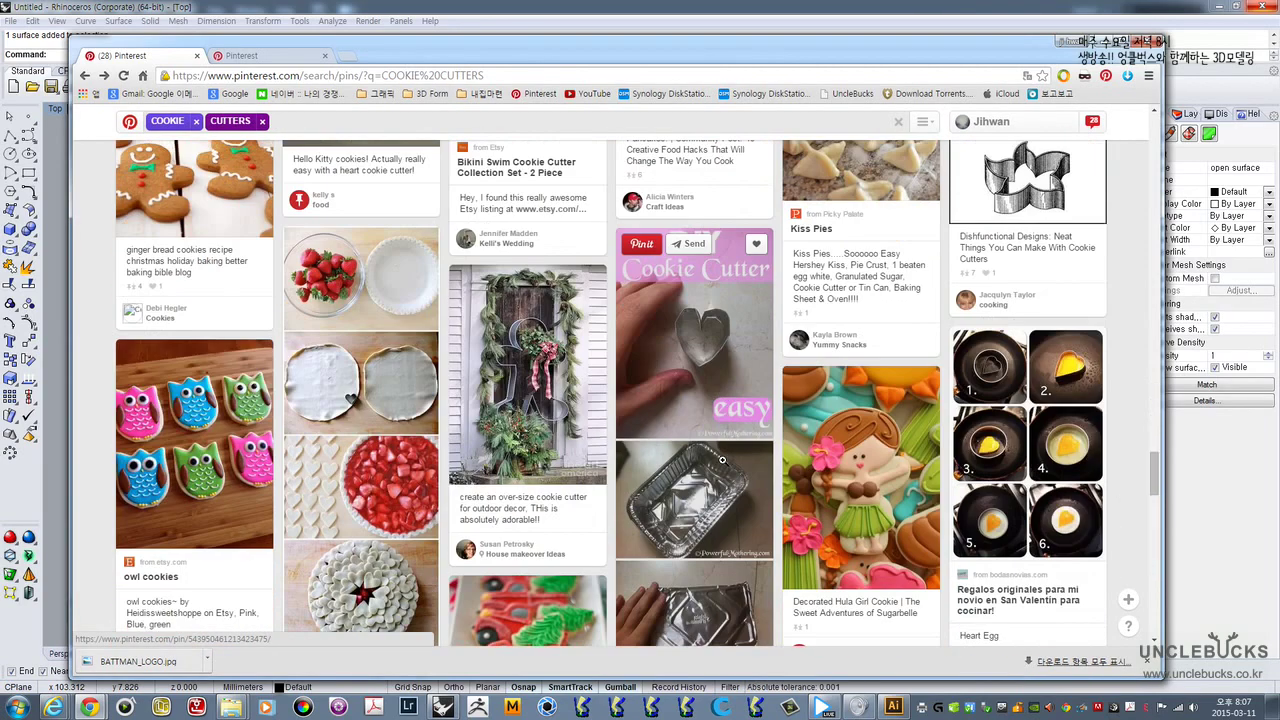
pyautogui.scroll(-12, 725, 467)
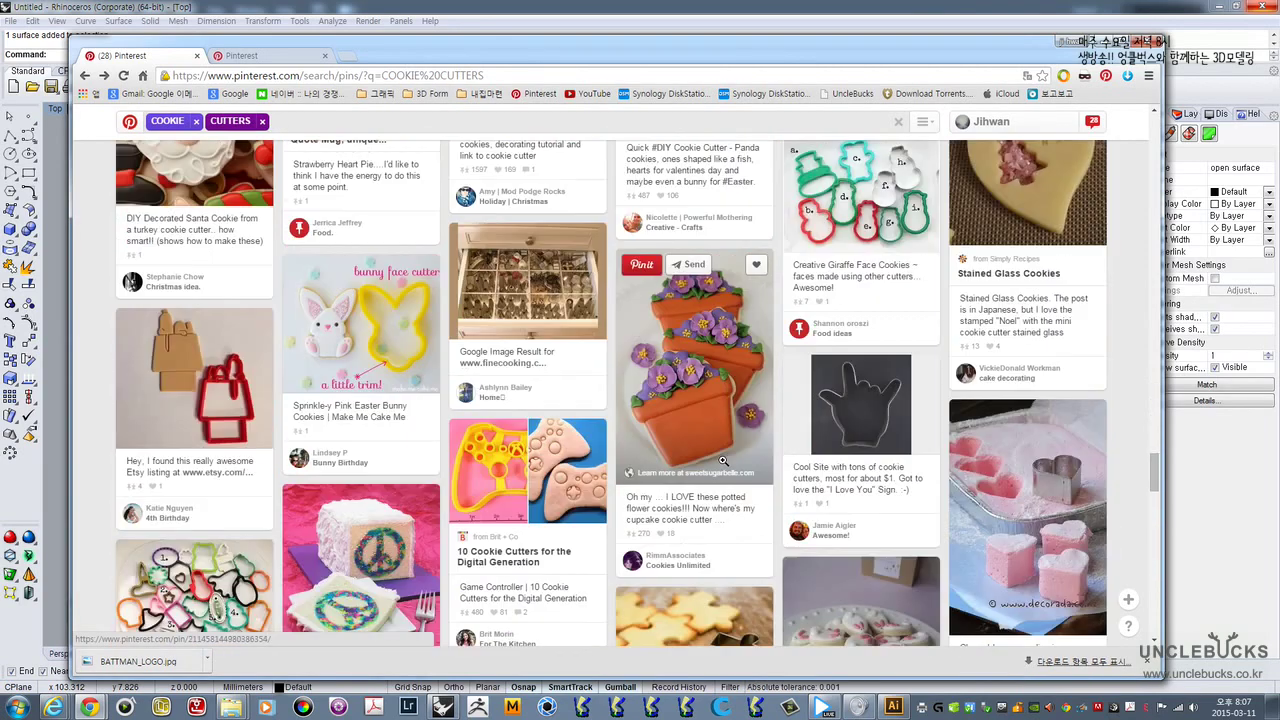
pyautogui.scroll(-2, 722, 460)
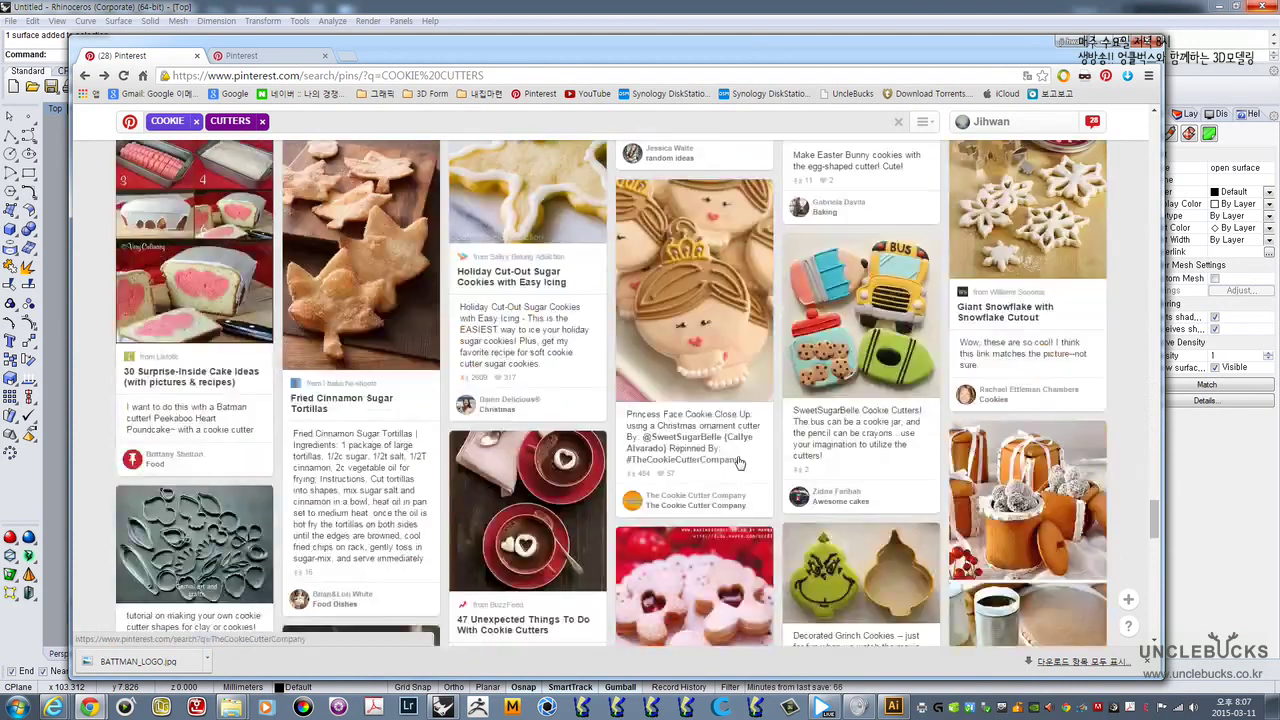
pyautogui.scroll(-2, 740, 462)
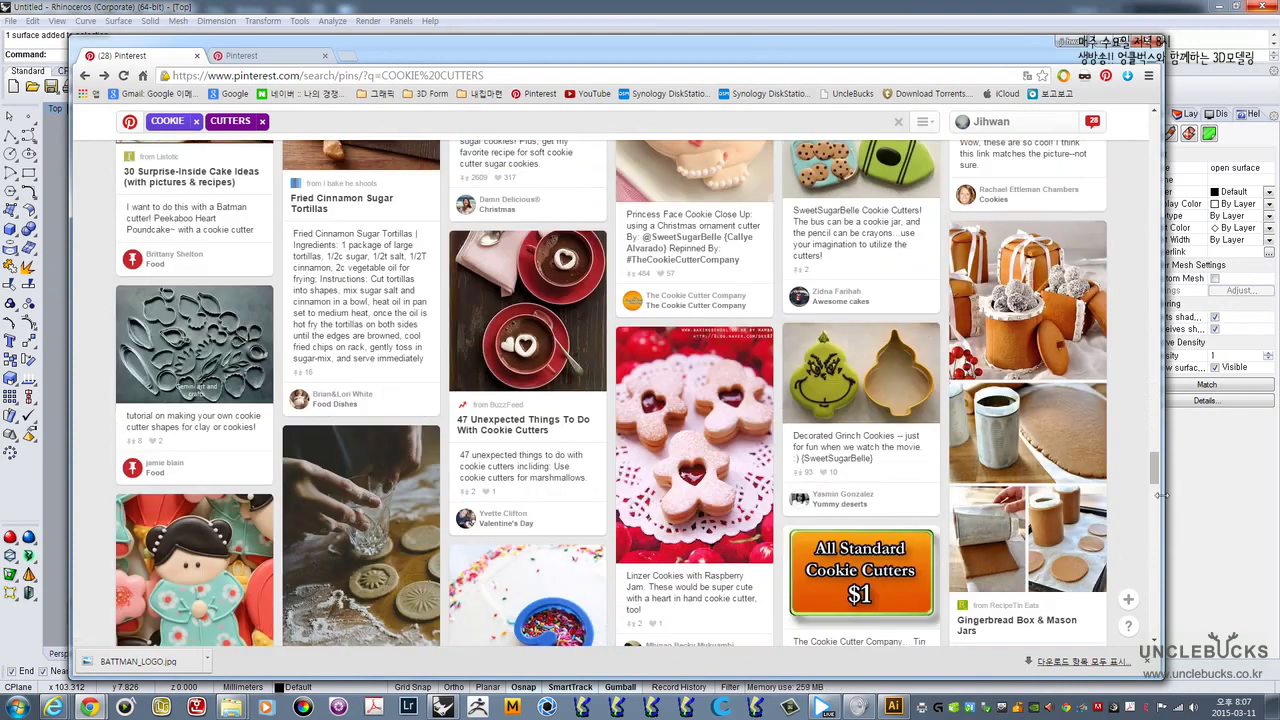
pyautogui.moveTo(1156, 468); pyautogui.dragTo(1155, 511)
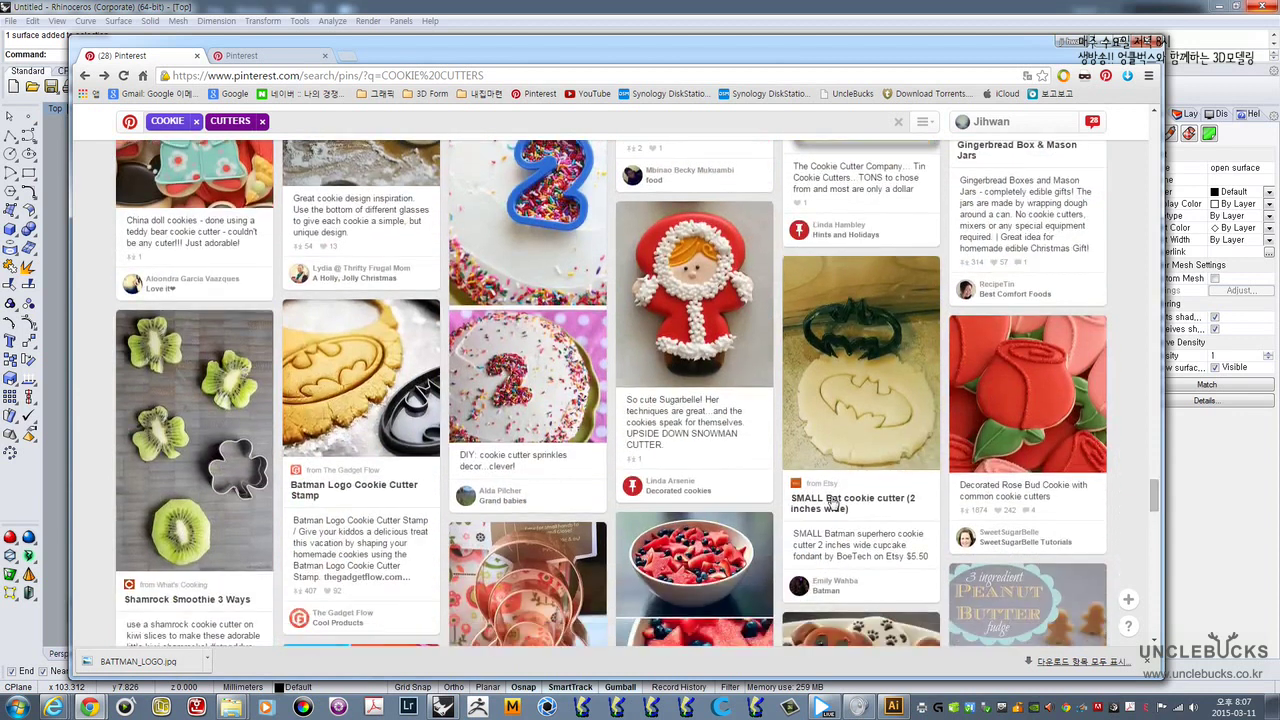
pyautogui.click(375, 366)
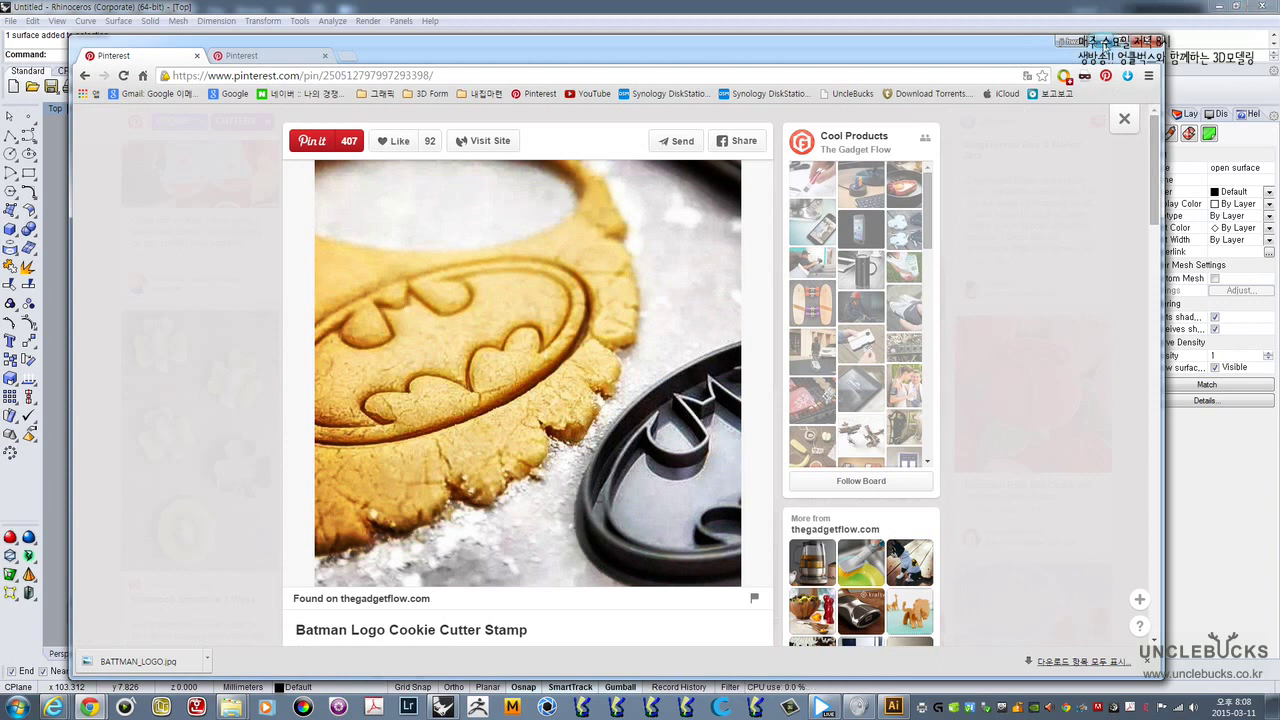
pyautogui.click(1098, 41)
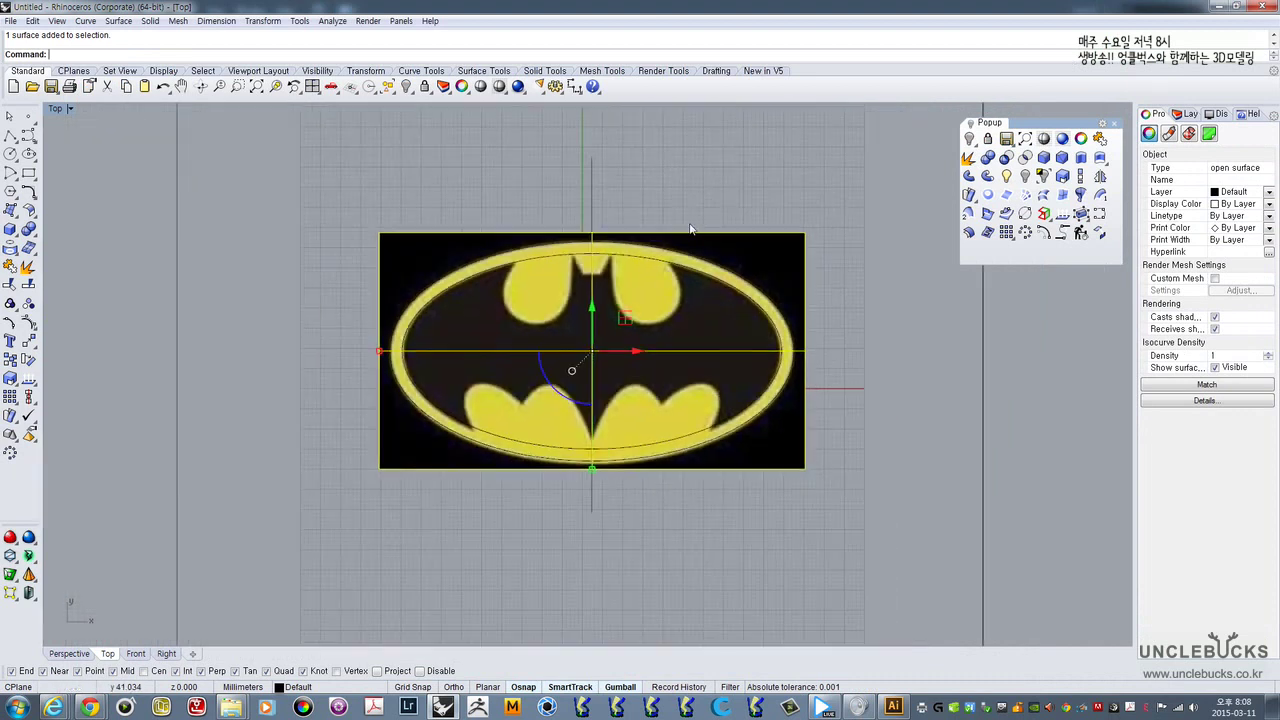
# - Delete the Batman logo picture, both ellipses and the vertical centre line, keeping the large square outline
pyautogui.scroll(-5, 588, 270)
pyautogui.scroll(4, 588, 270)
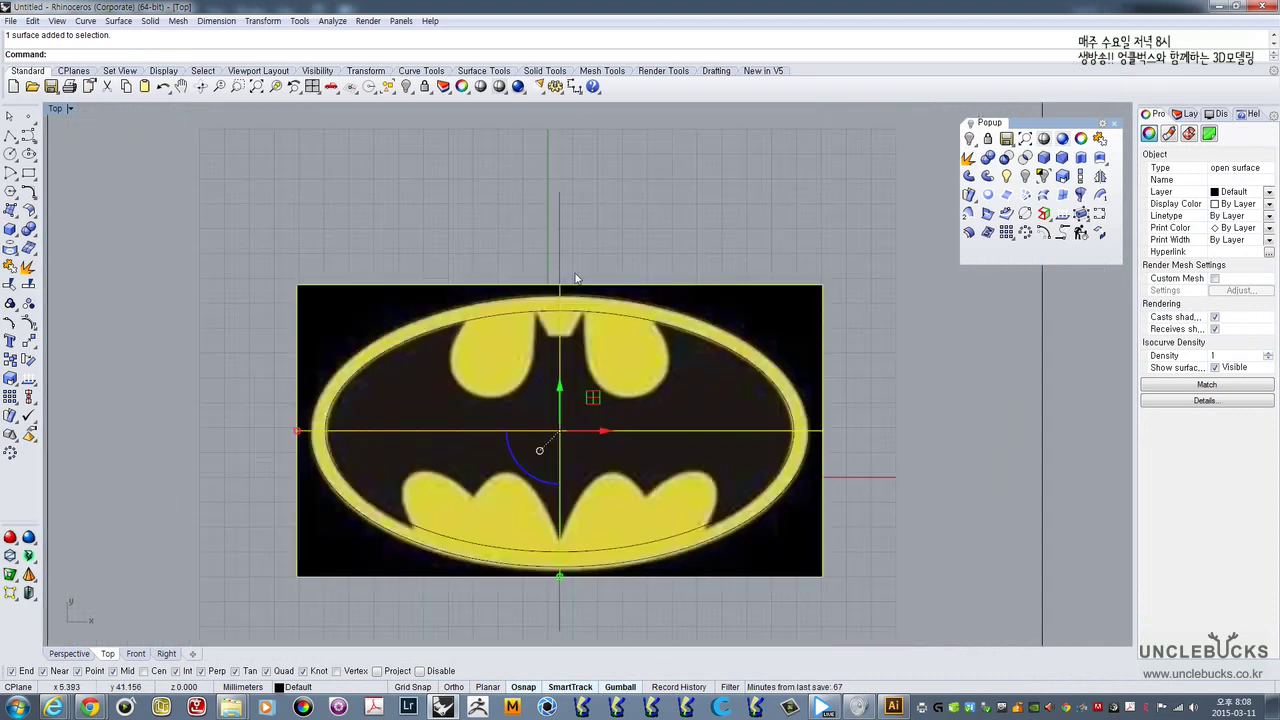
pyautogui.press('Delete')
pyautogui.click(590, 315)
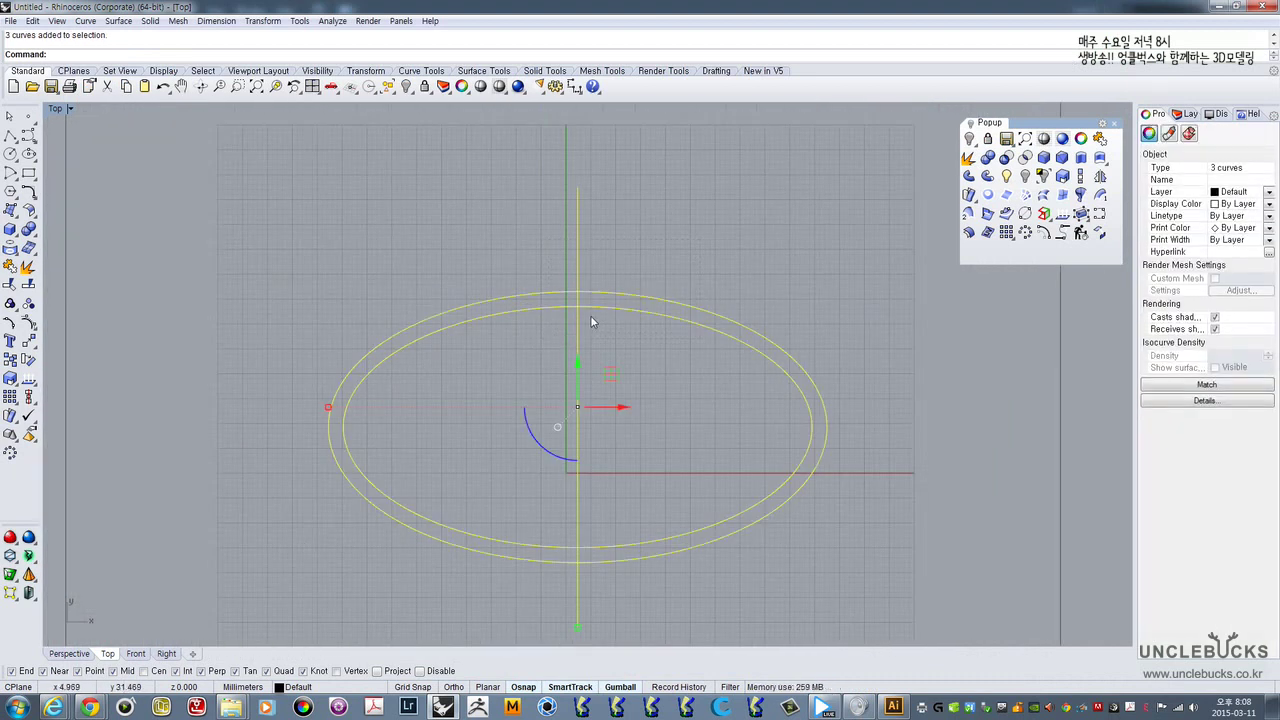
pyautogui.press('Delete')
# - Highlight the large square outline around the grid to show its extent, and leave it deselected
pyautogui.scroll(-3, 590, 315)
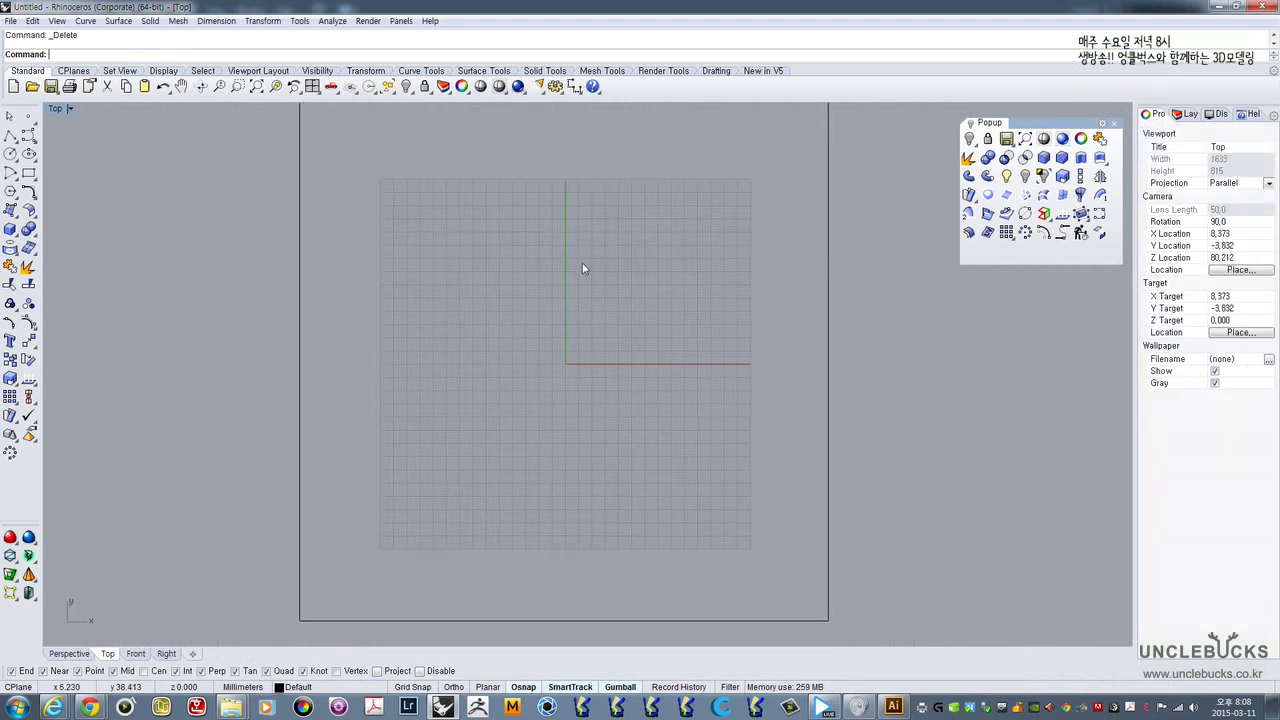
pyautogui.moveTo(575, 262); pyautogui.dragTo(535, 318, button='right')
pyautogui.scroll(-2, 330, 180)
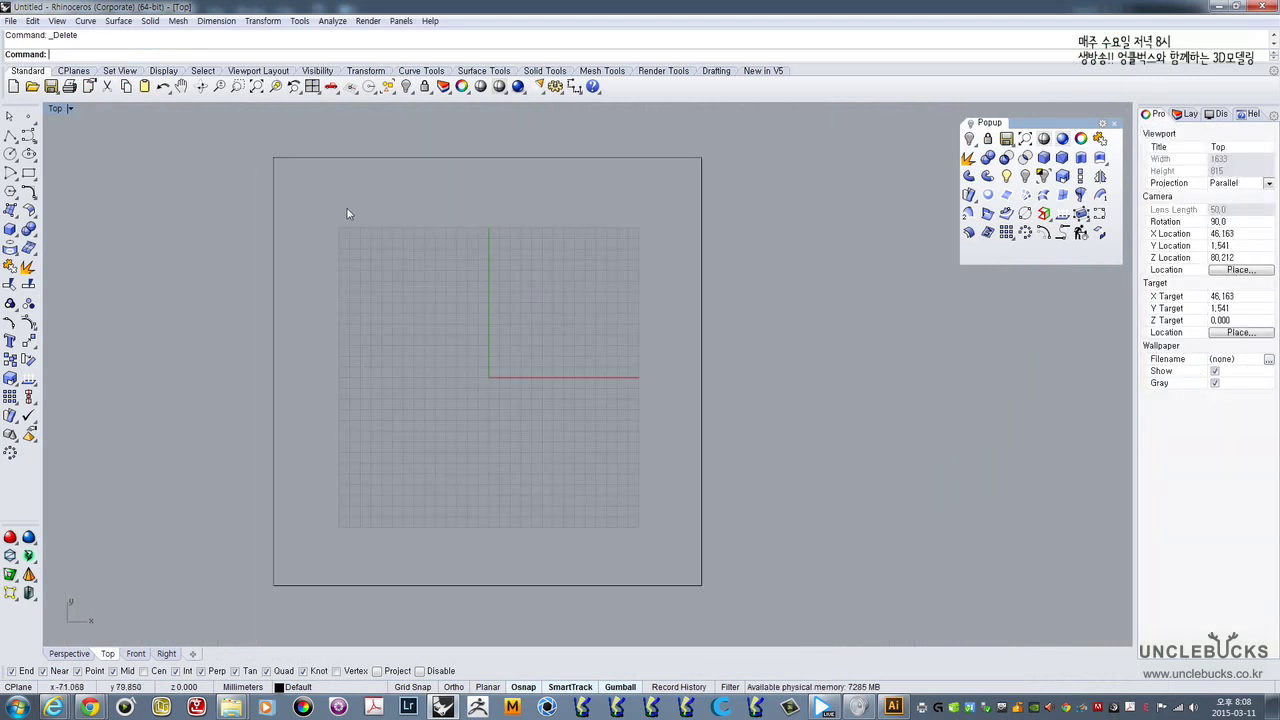
pyautogui.moveTo(238, 203); pyautogui.dragTo(238, 204)
pyautogui.moveTo(490, 270); pyautogui.dragTo(514, 252, button='right')
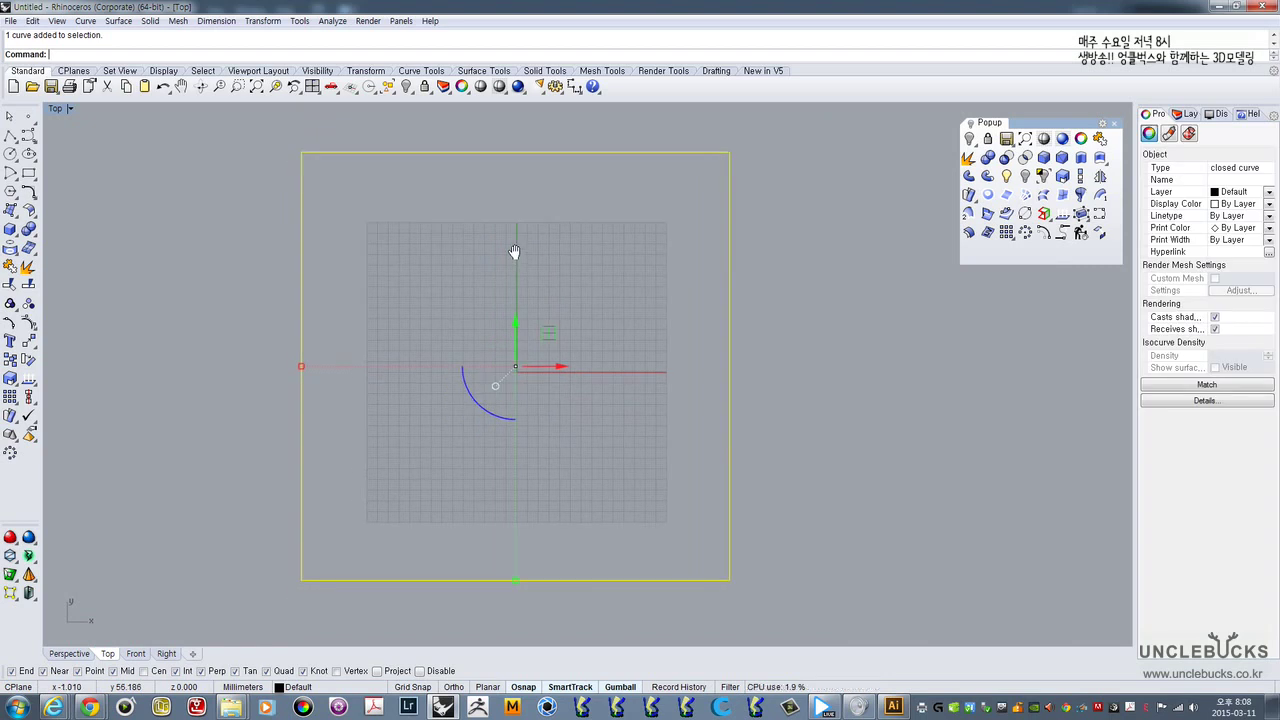
pyautogui.press('Escape')
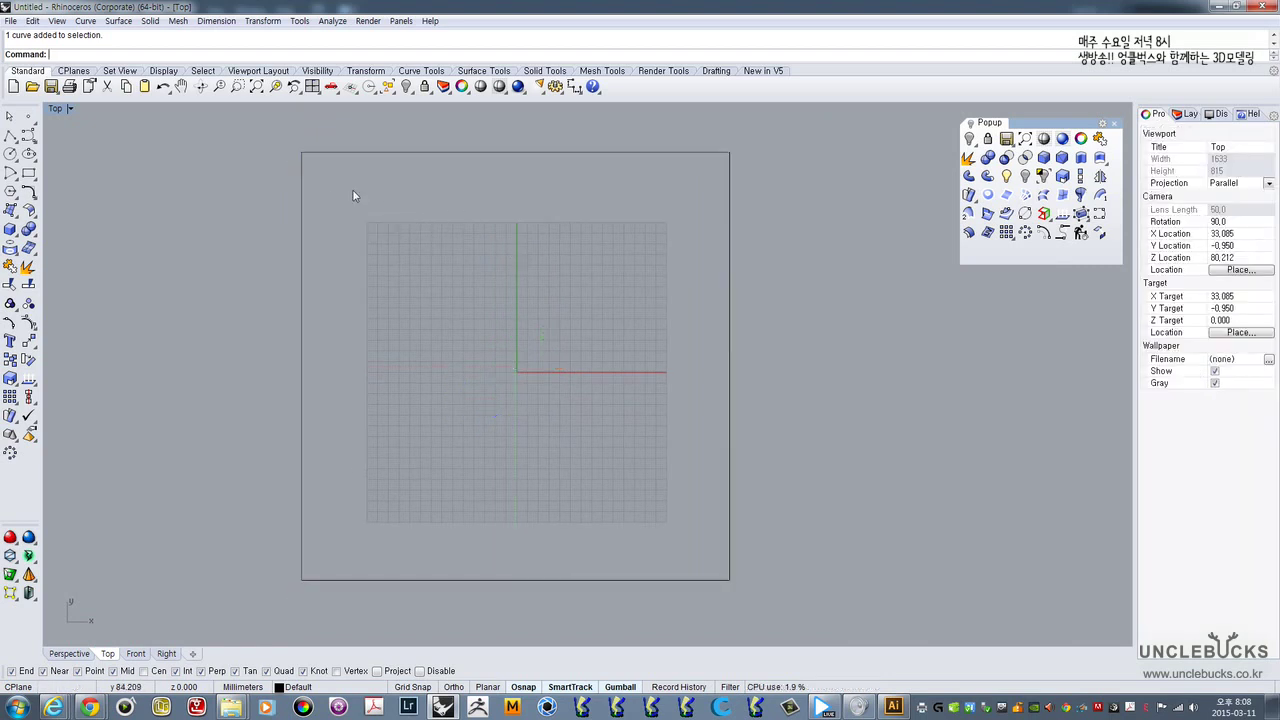
pyautogui.moveTo(327, 138); pyautogui.dragTo(244, 194)
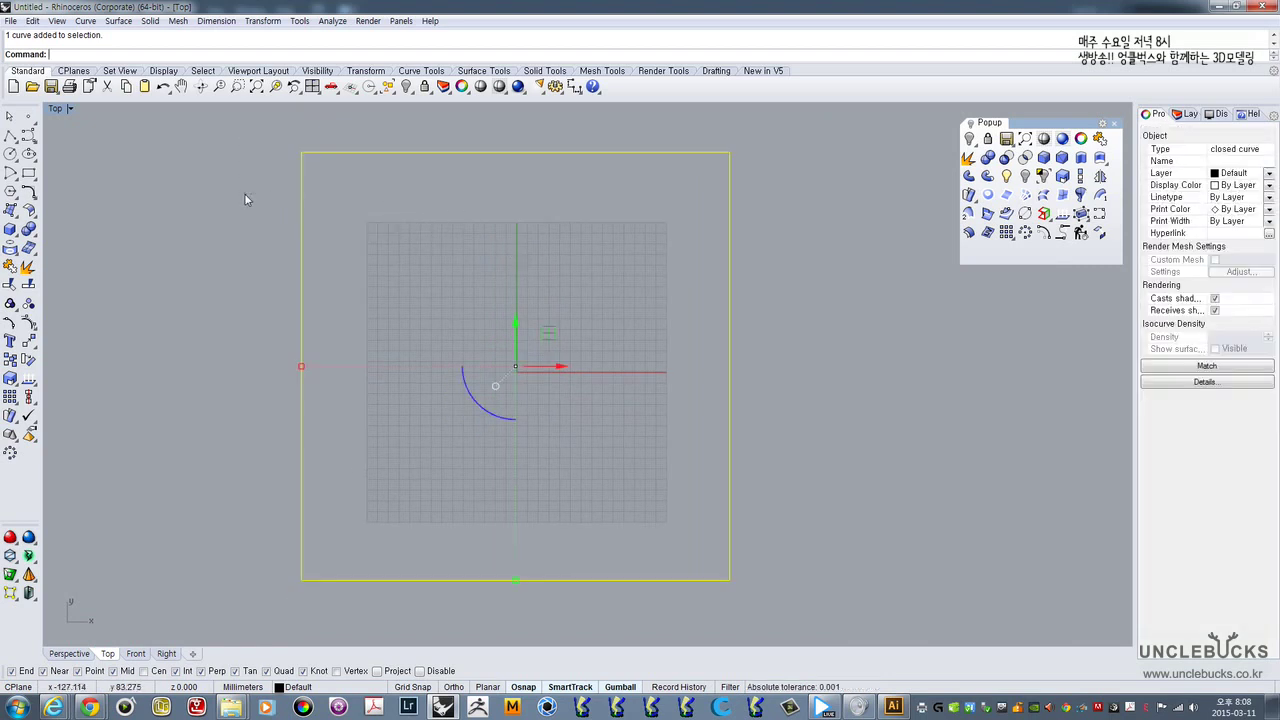
pyautogui.moveTo(414, 205); pyautogui.dragTo(391, 222, button='right')
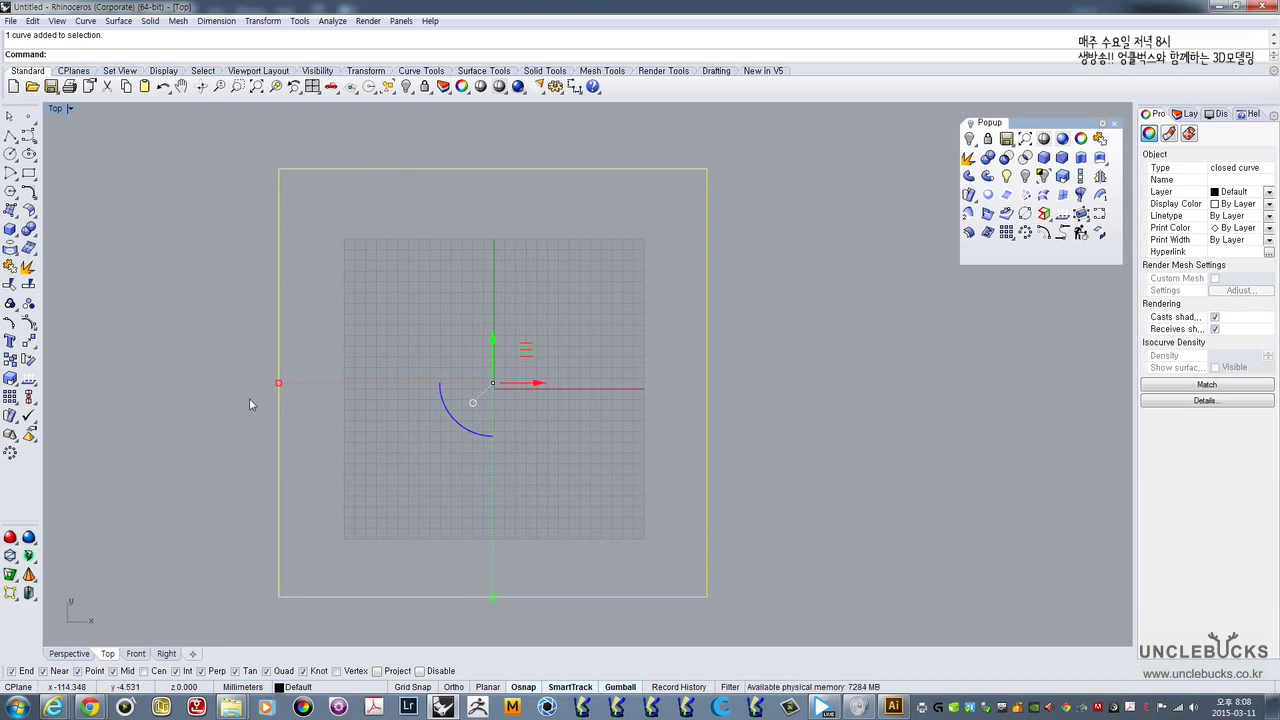
pyautogui.press('Escape')
# - Start a picture frame in the Top view and load BATTMAN_LOGO.jpg from the desktop as its image
pyautogui.moveTo(509, 334); pyautogui.dragTo(497, 287, button='right')
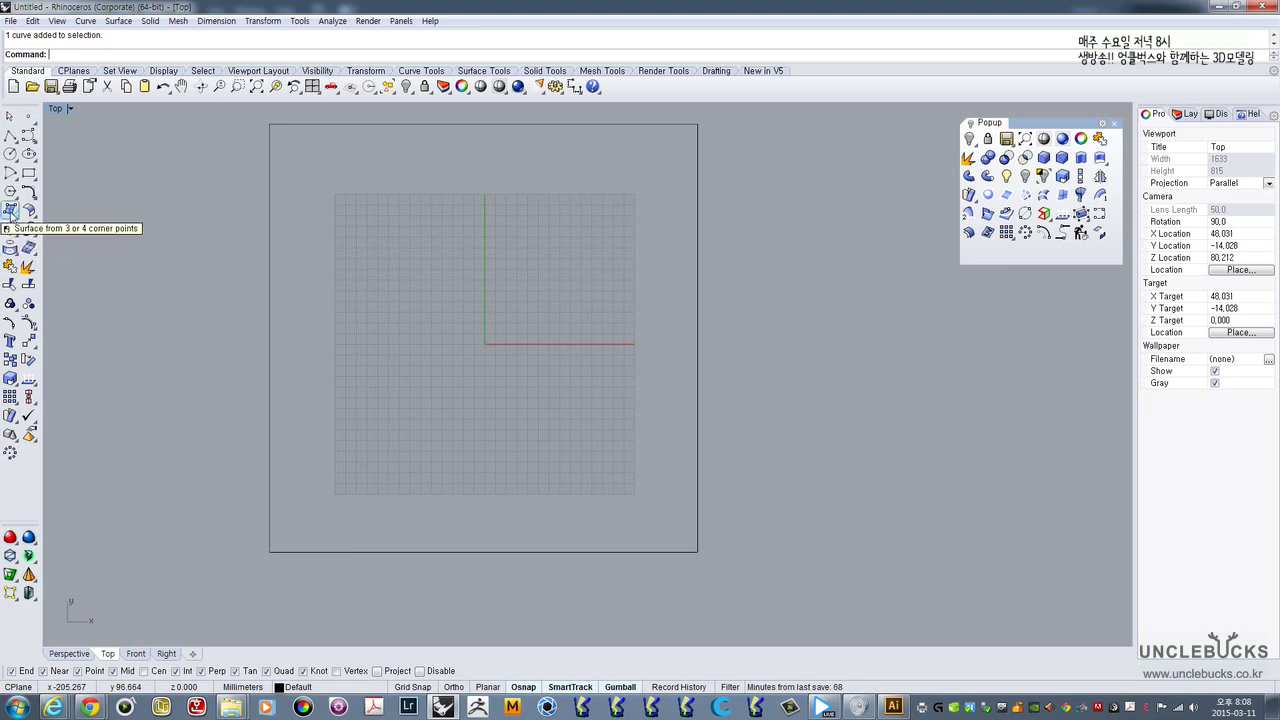
pyautogui.click(12, 213)
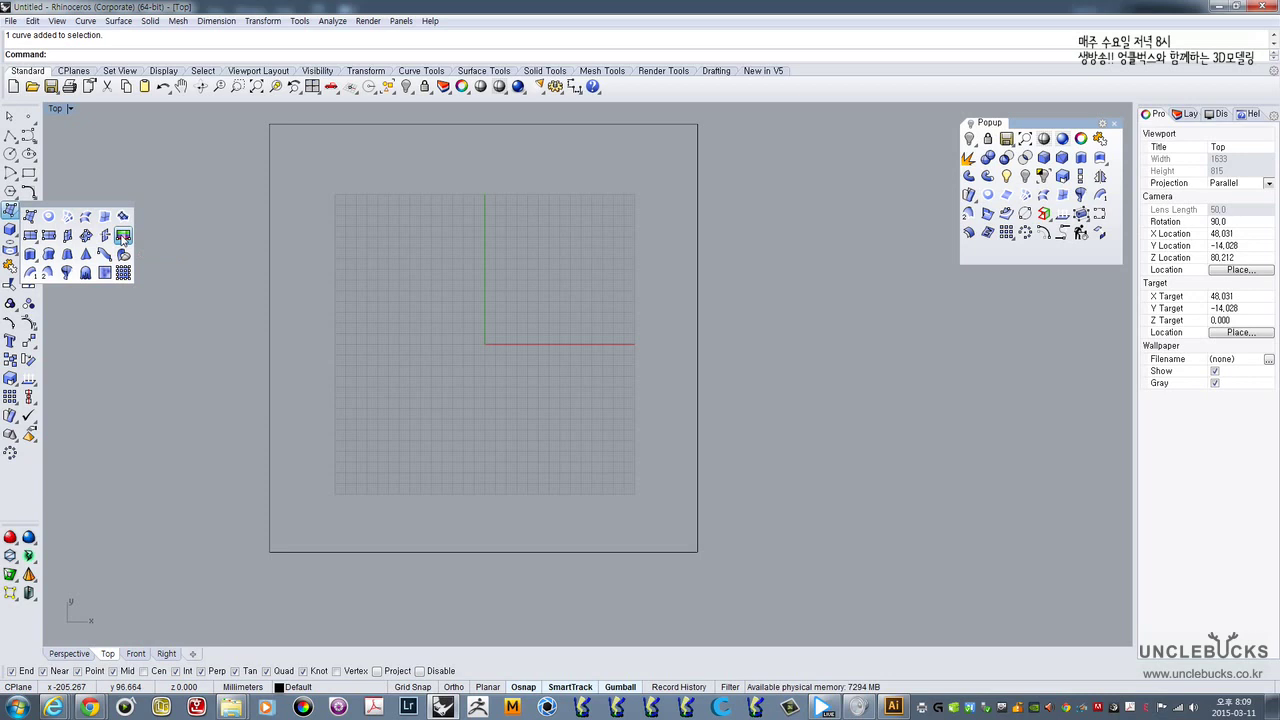
pyautogui.click(122, 237)
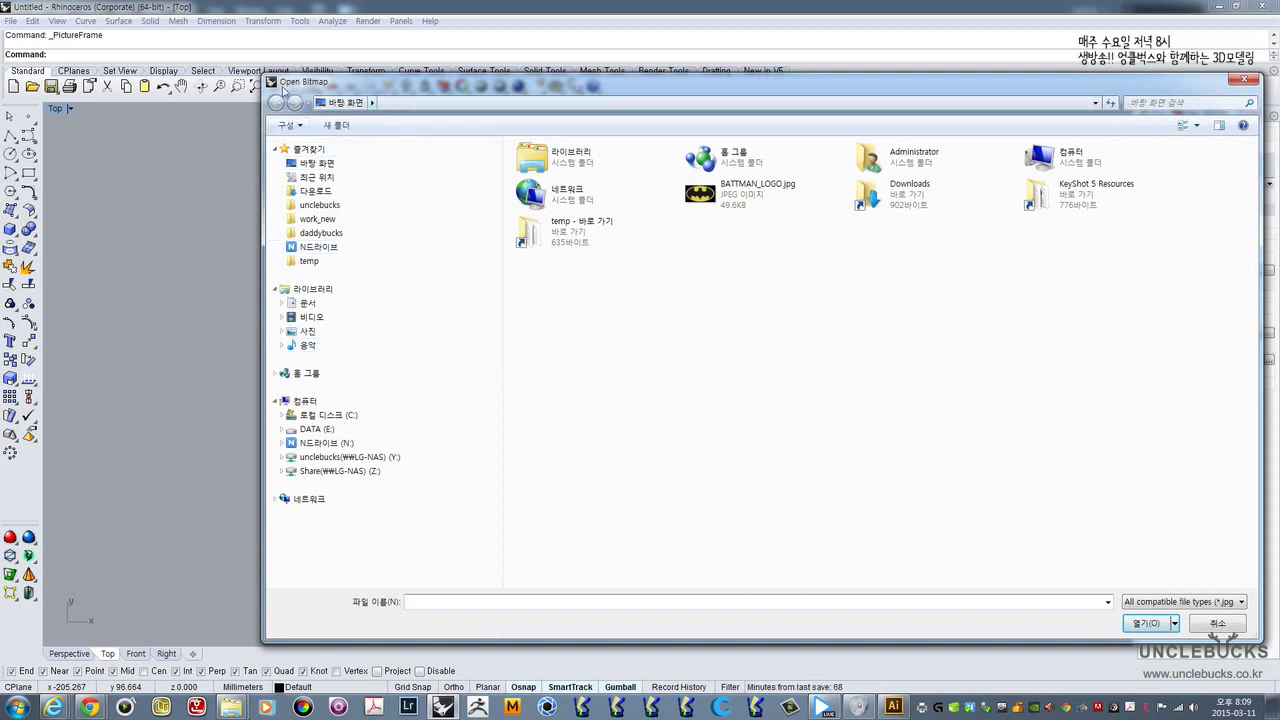
pyautogui.click(735, 196)
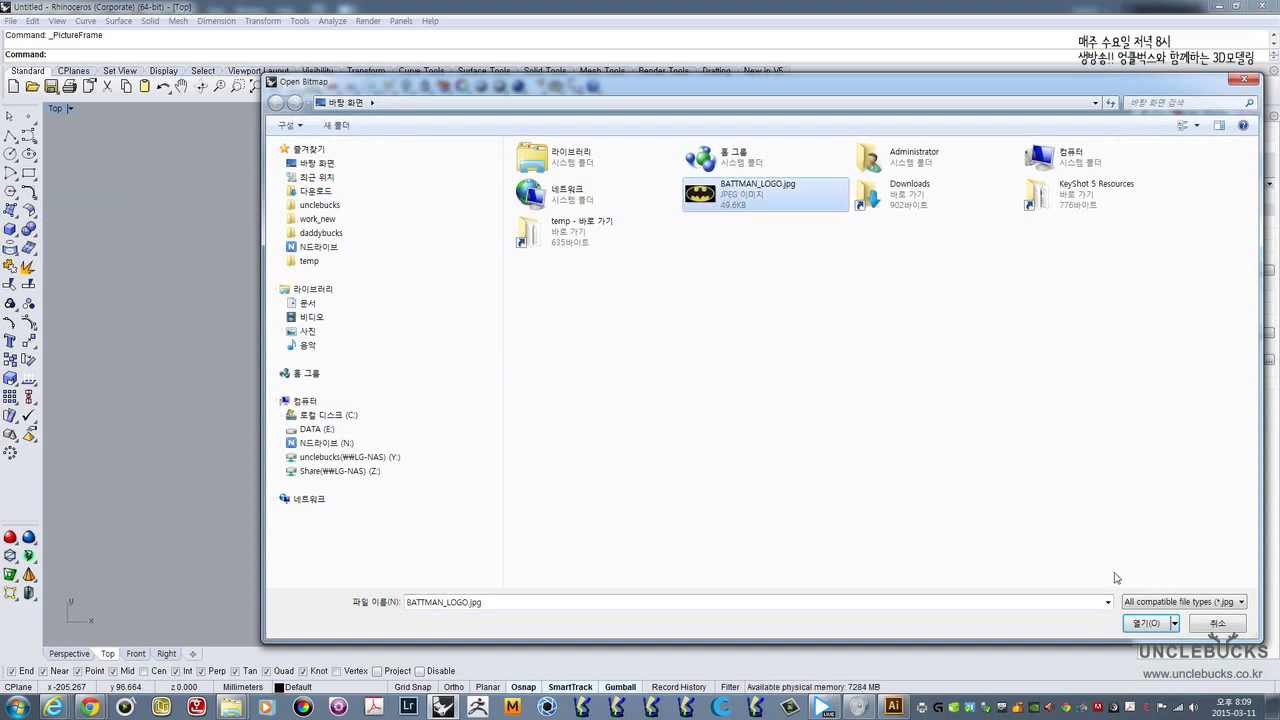
pyautogui.click(1145, 624)
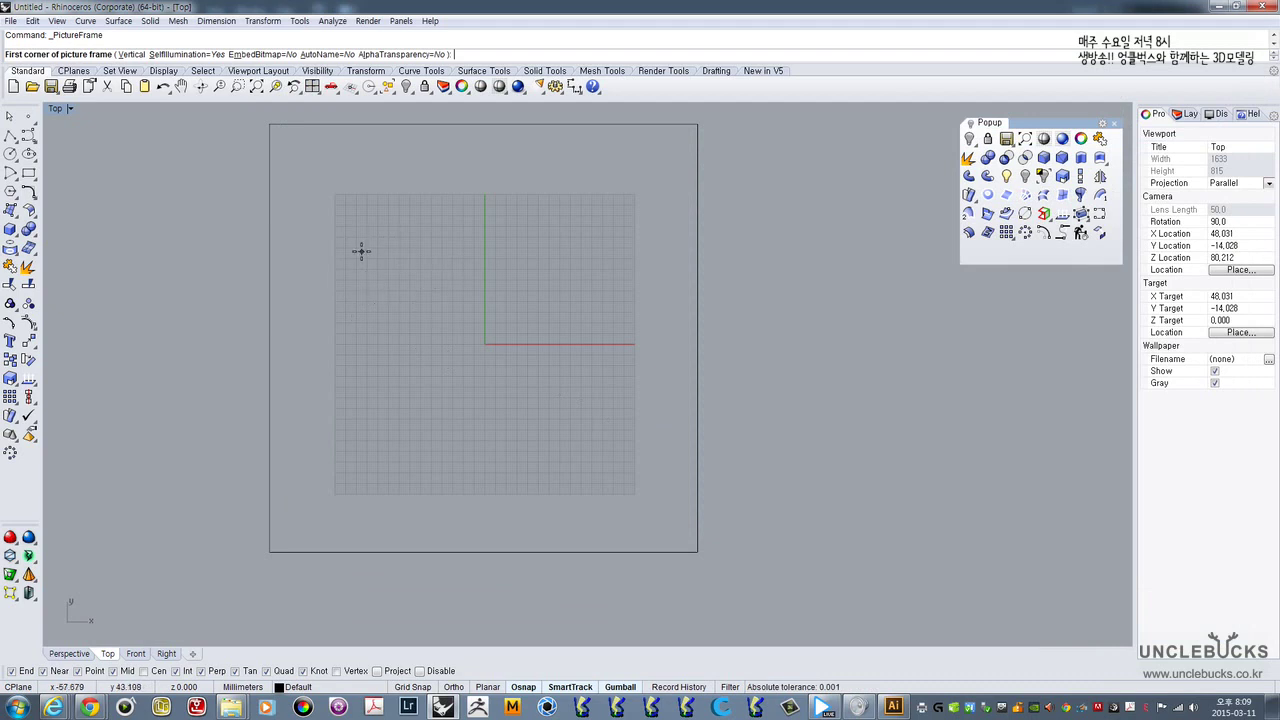
# - Place the Batman picture frame with Ortho on, running its base edge horizontally just below the red X axis across the grid
pyautogui.click(360, 350)
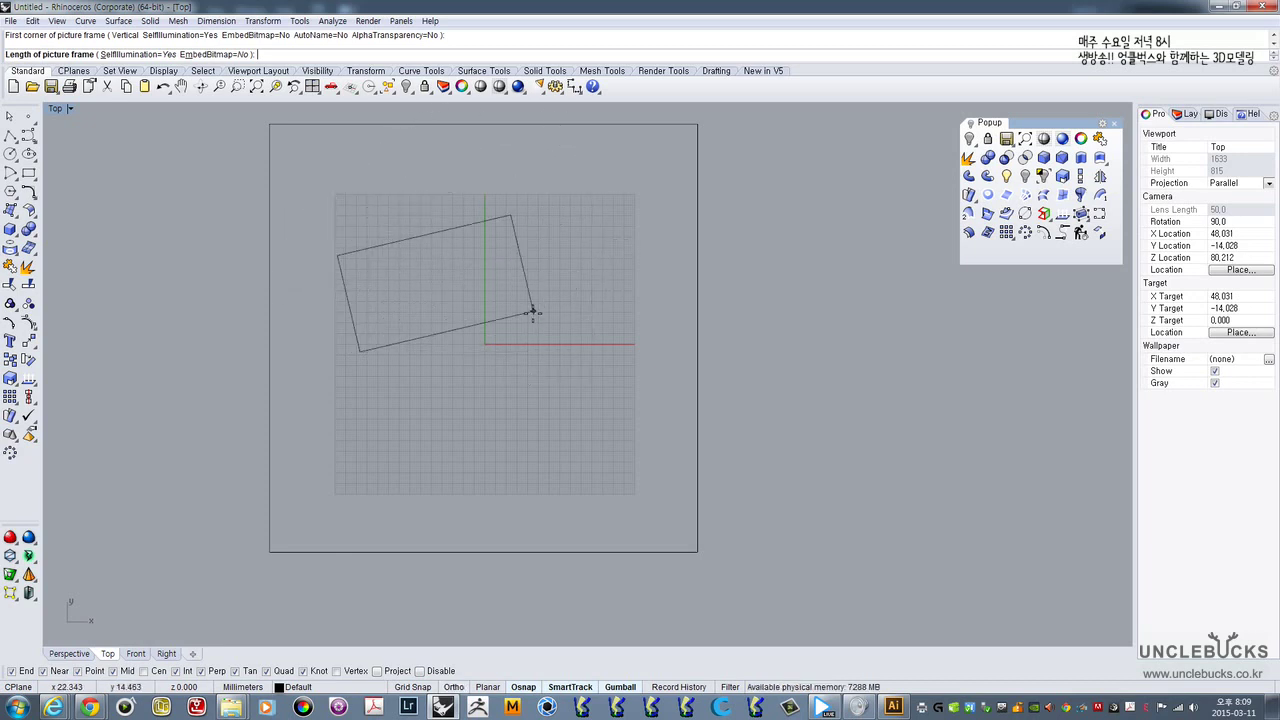
pyautogui.press('F8')
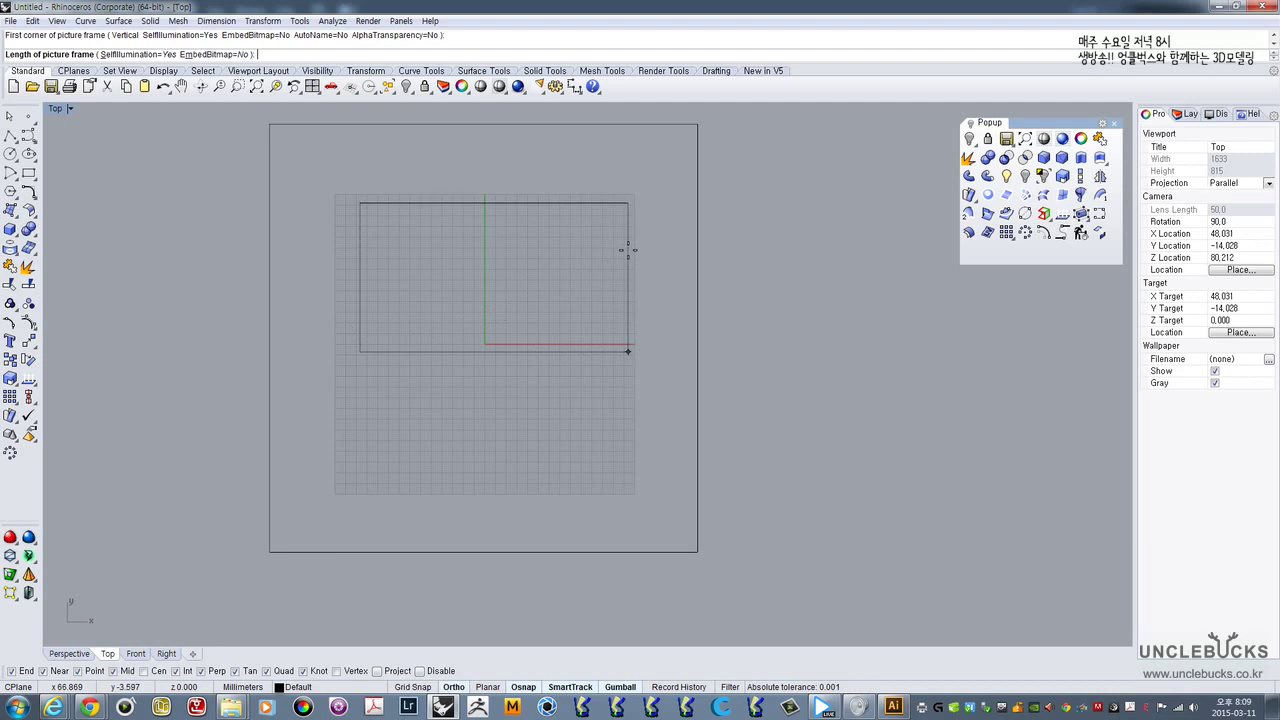
pyautogui.press('F8')
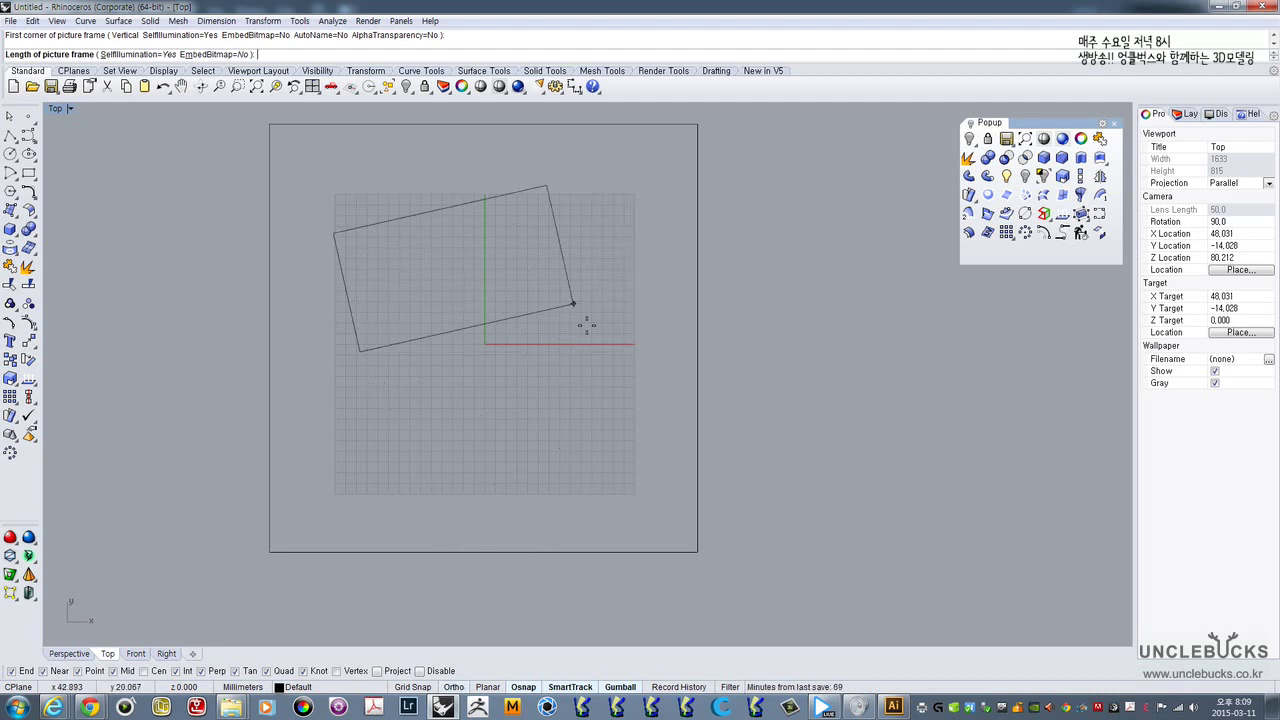
pyautogui.press('F8')
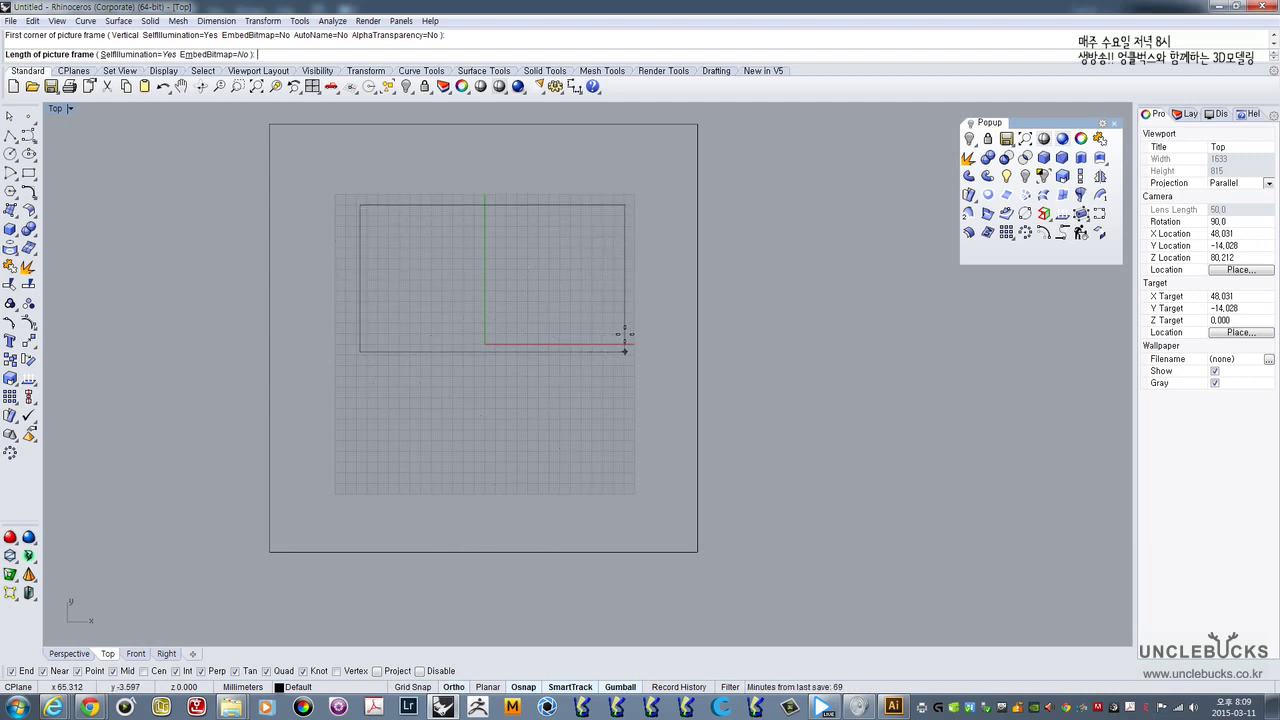
pyautogui.press('F8')
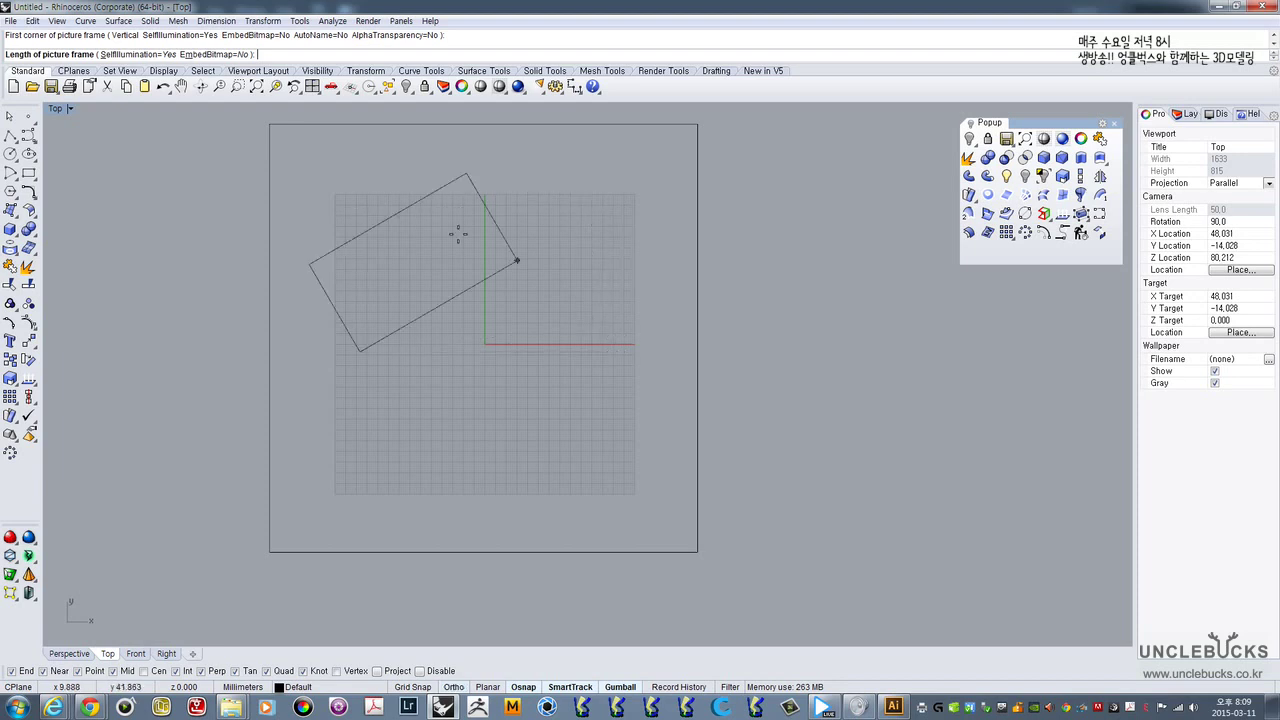
pyautogui.press('F8')
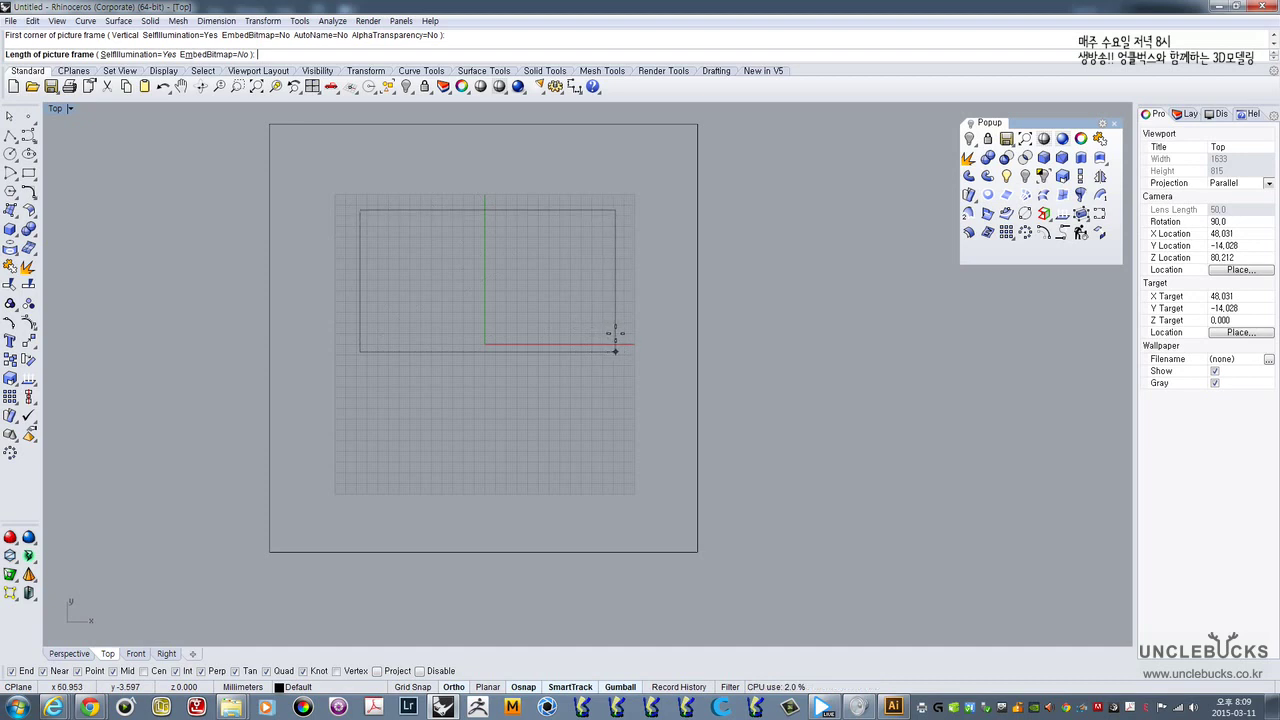
pyautogui.click(615, 333)
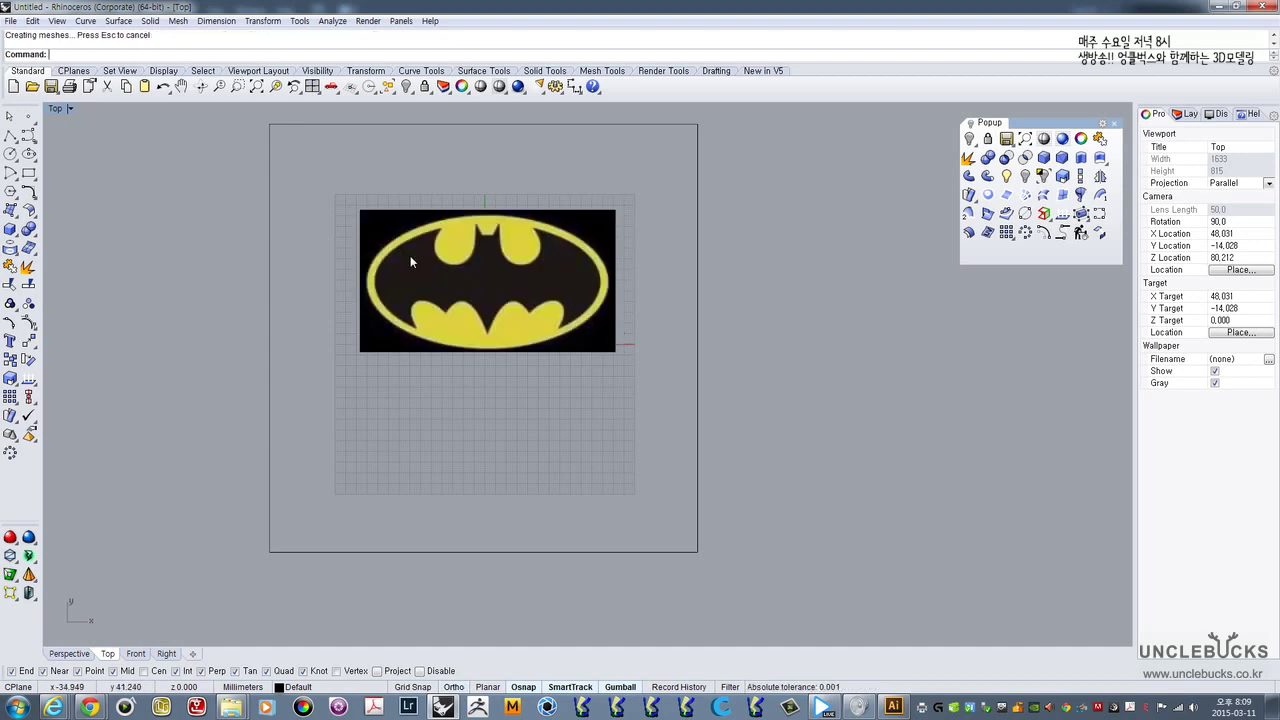
# - Draw a horizontal polyline segment 100 mm long below the Batman picture as a width reference
pyautogui.scroll(5, 410, 262)
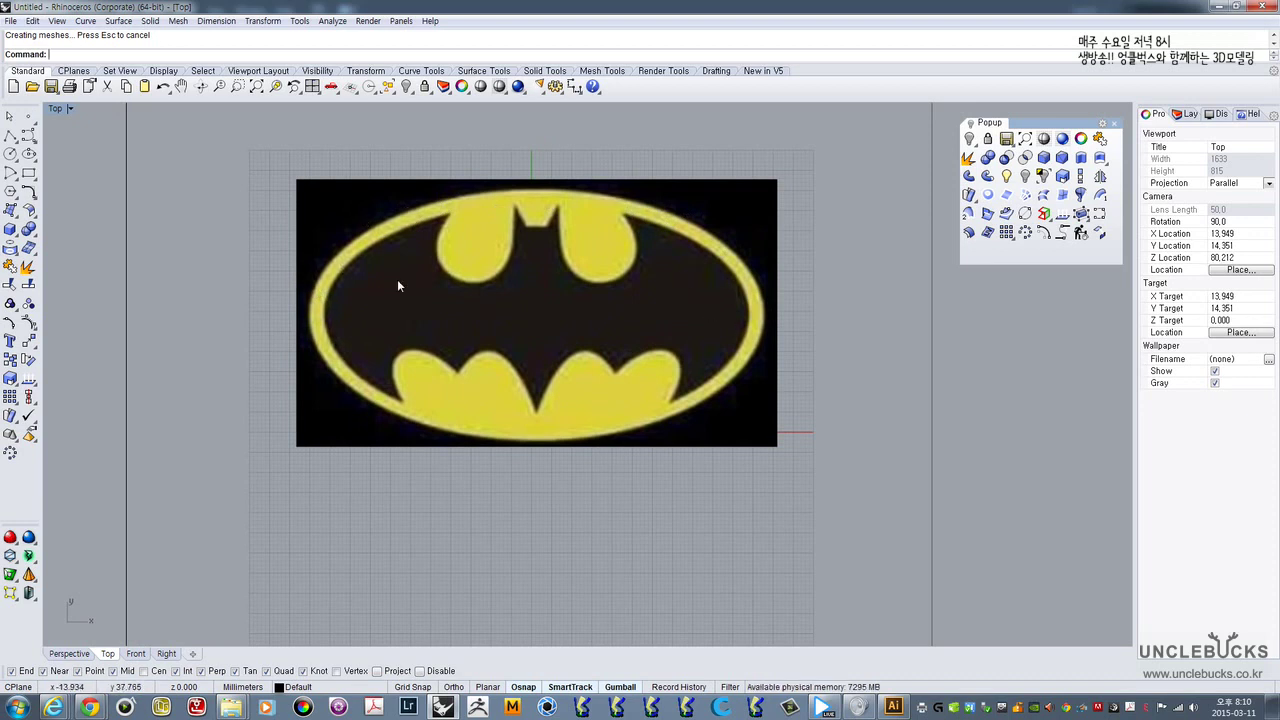
pyautogui.click(12, 153)
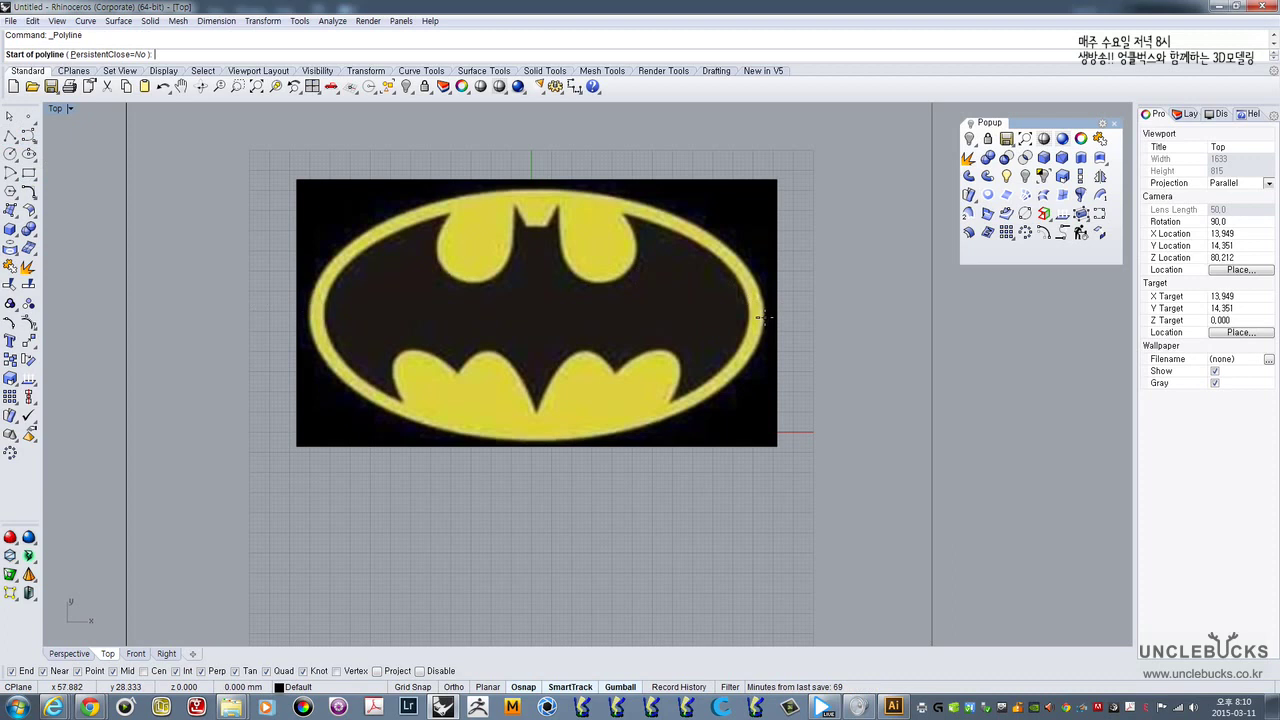
pyautogui.moveTo(762, 317); pyautogui.dragTo(770, 261, button='right')
pyautogui.moveTo(392, 466); pyautogui.dragTo(399, 415, button='right')
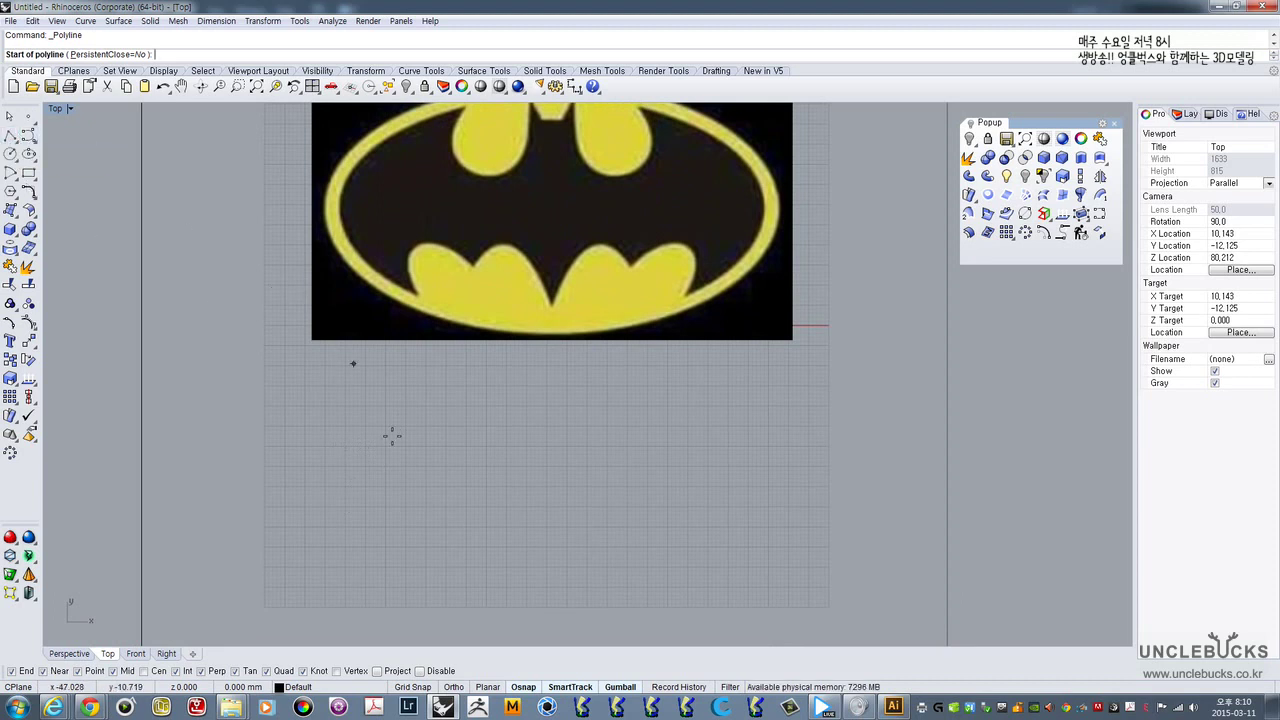
pyautogui.click(331, 492)
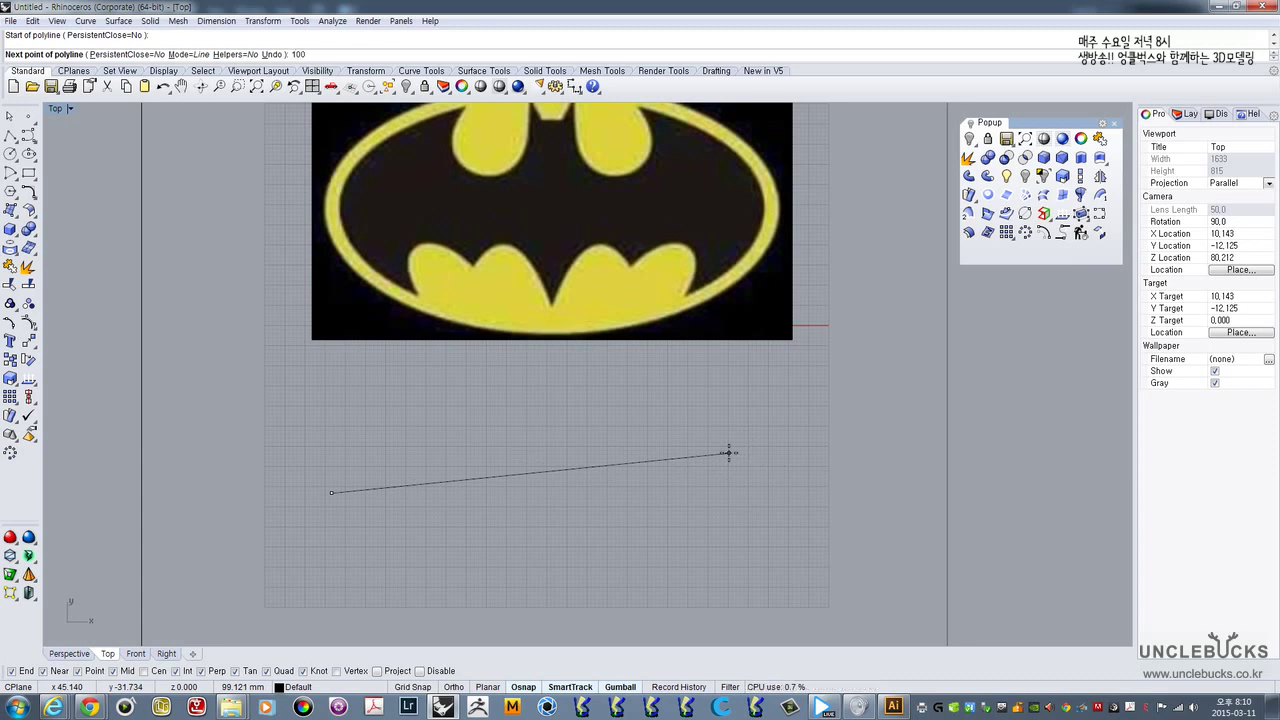
pyautogui.press('Return')
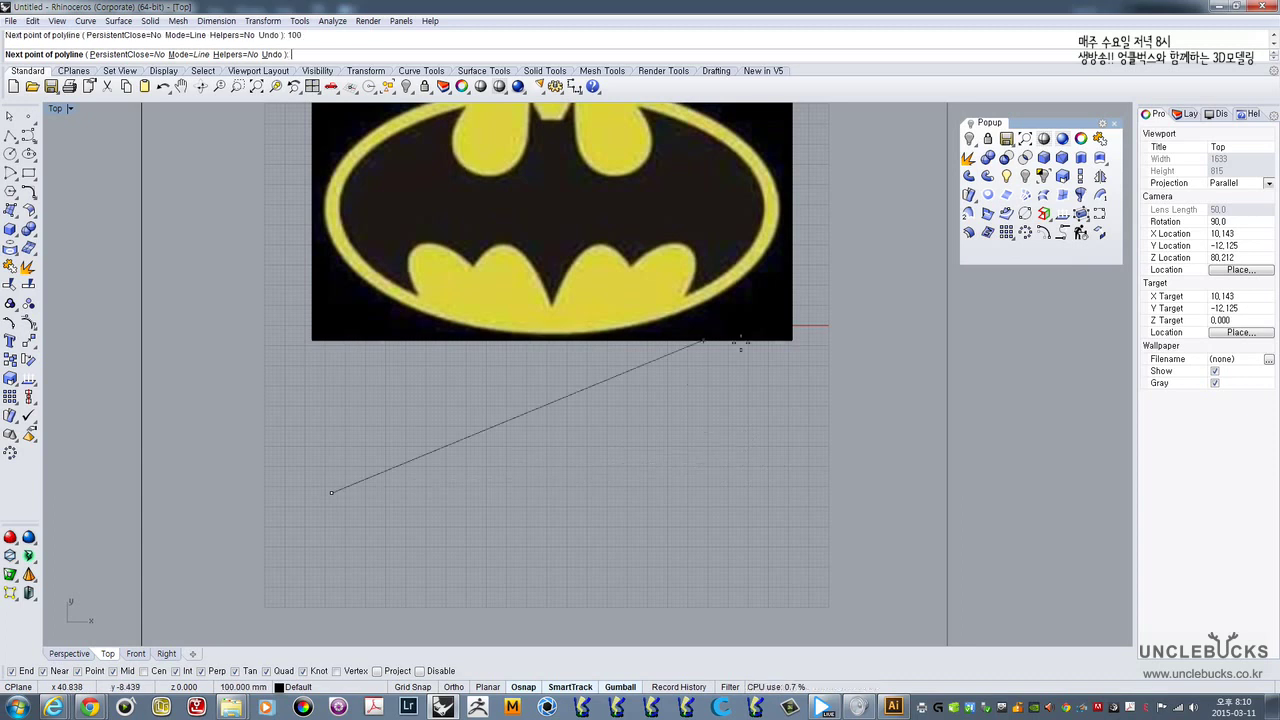
pyautogui.click(765, 485)
pyautogui.click(780, 455)
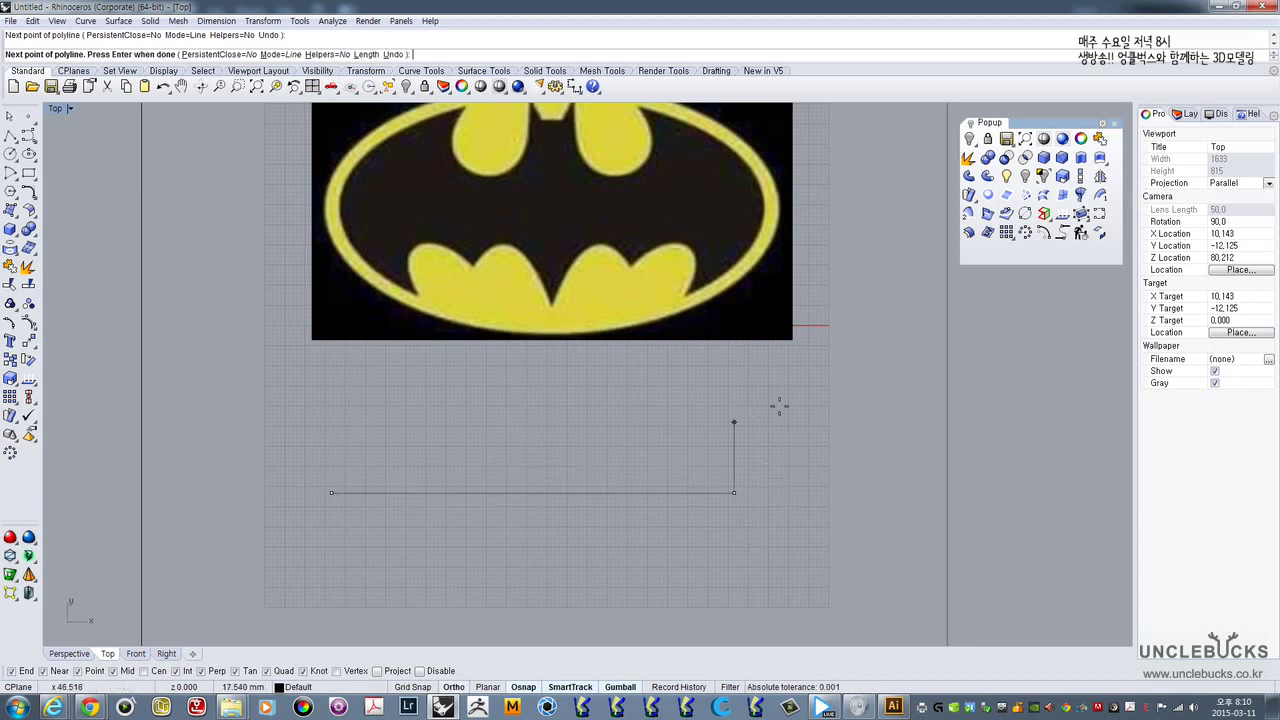
pyautogui.rightClick(769, 400)
pyautogui.moveTo(734, 452); pyautogui.dragTo(784, 423, button='right')
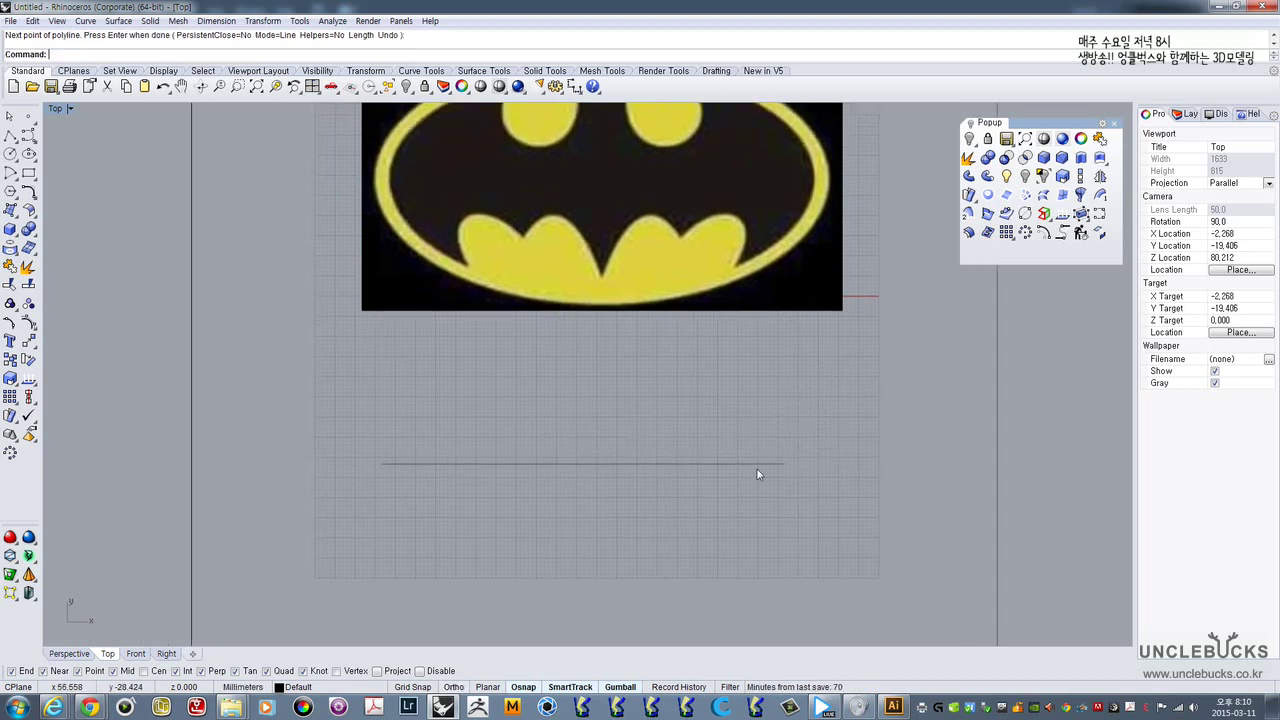
# - Move the 100 mm line about 9 mm up and right, and the Batman picture about 21 mm down and right to sit above it
pyautogui.click(755, 464)
pyautogui.moveTo(619, 433); pyautogui.dragTo(651, 414)
pyautogui.click(672, 388)
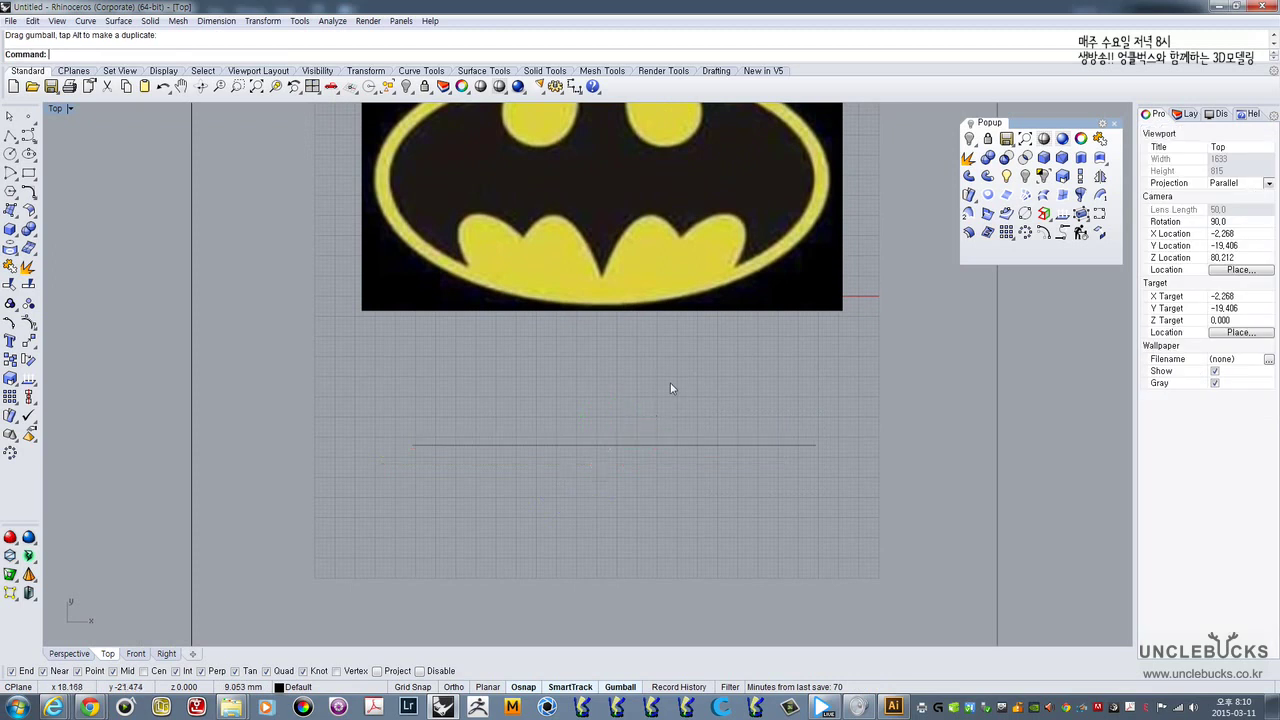
pyautogui.moveTo(659, 358); pyautogui.dragTo(666, 408, button='right')
pyautogui.click(848, 330)
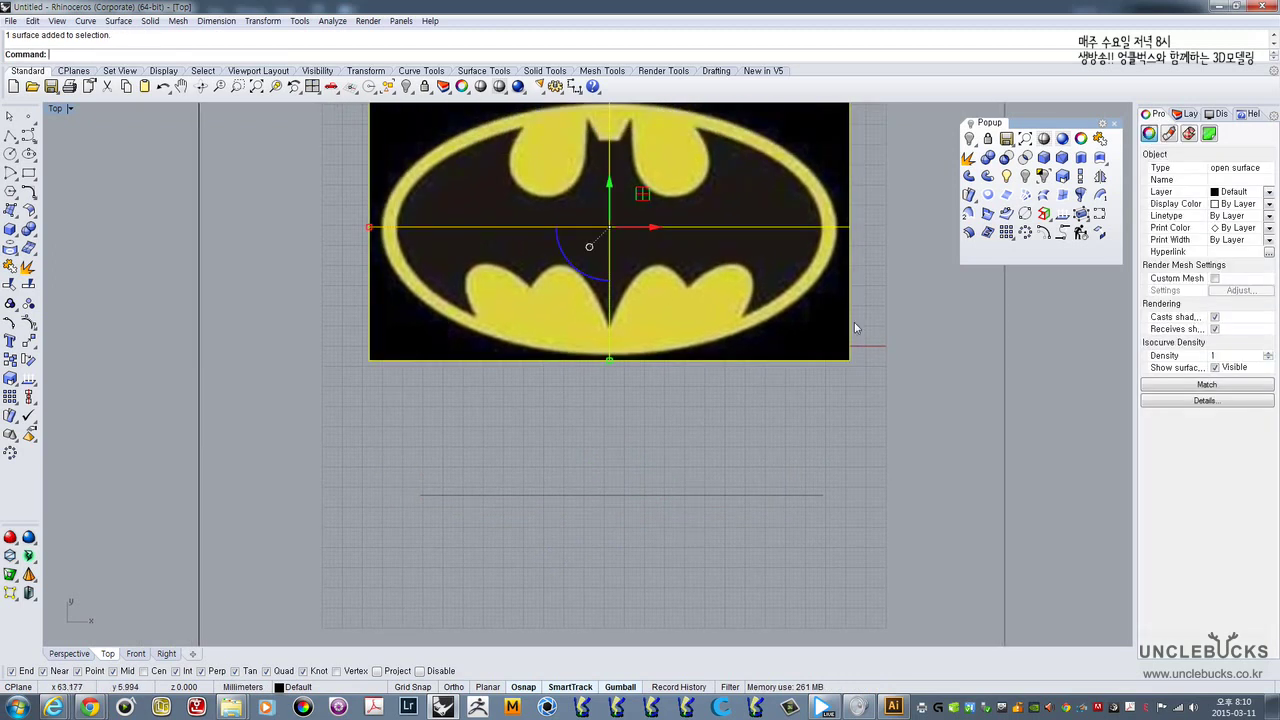
pyautogui.moveTo(644, 198); pyautogui.dragTo(676, 280)
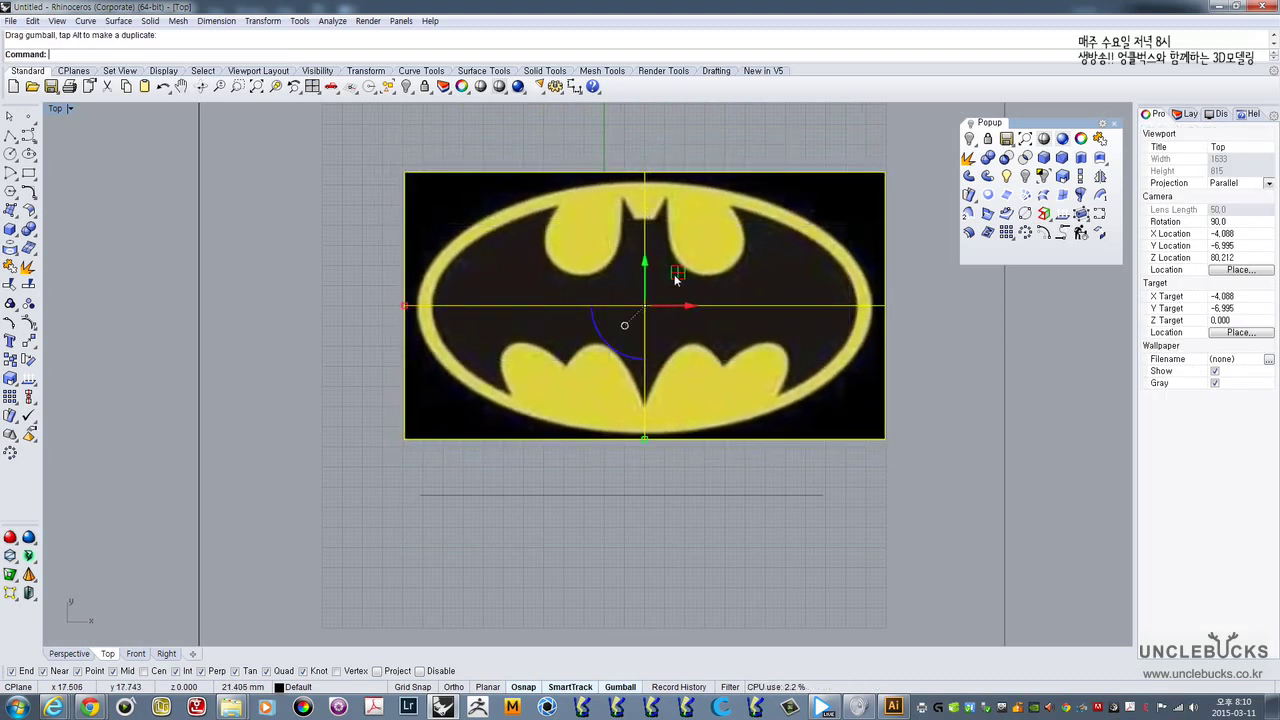
# - Draw a vertical guide line about 102 mm long upward from the left end of the 100 mm line, past the picture
pyautogui.click(10, 135)
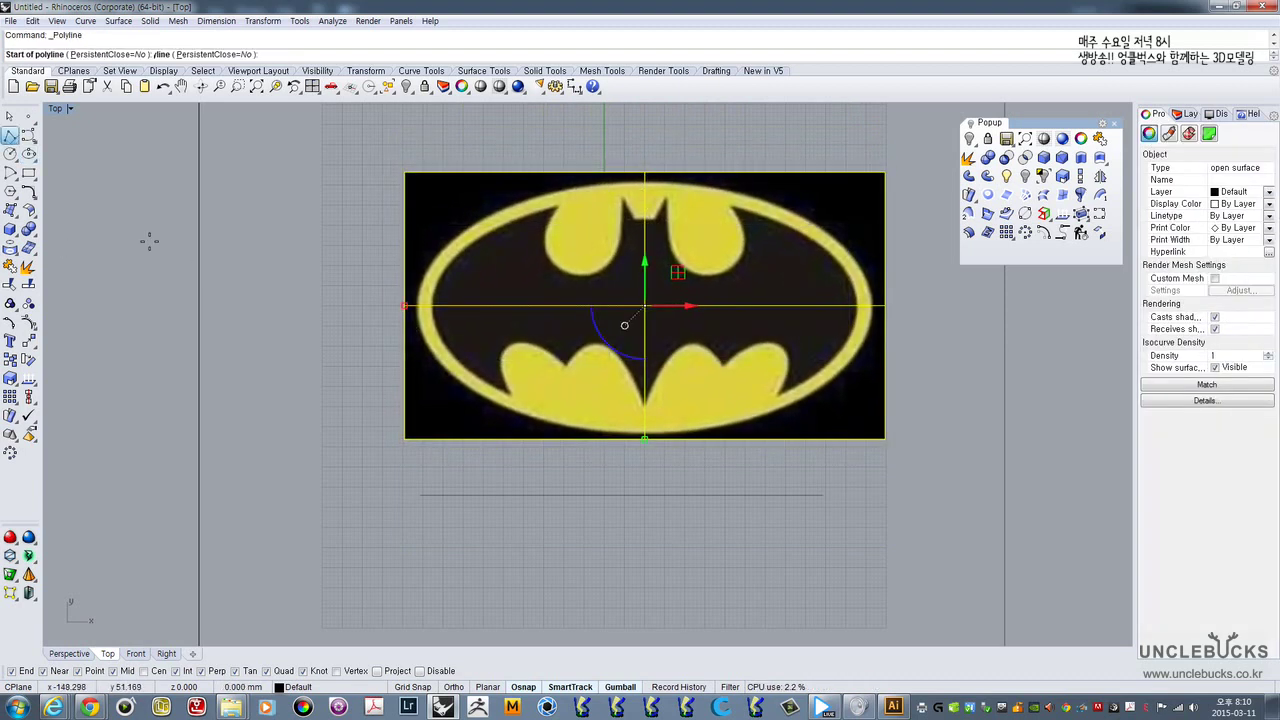
pyautogui.click(418, 495)
pyautogui.moveTo(414, 365); pyautogui.dragTo(402, 470, button='right')
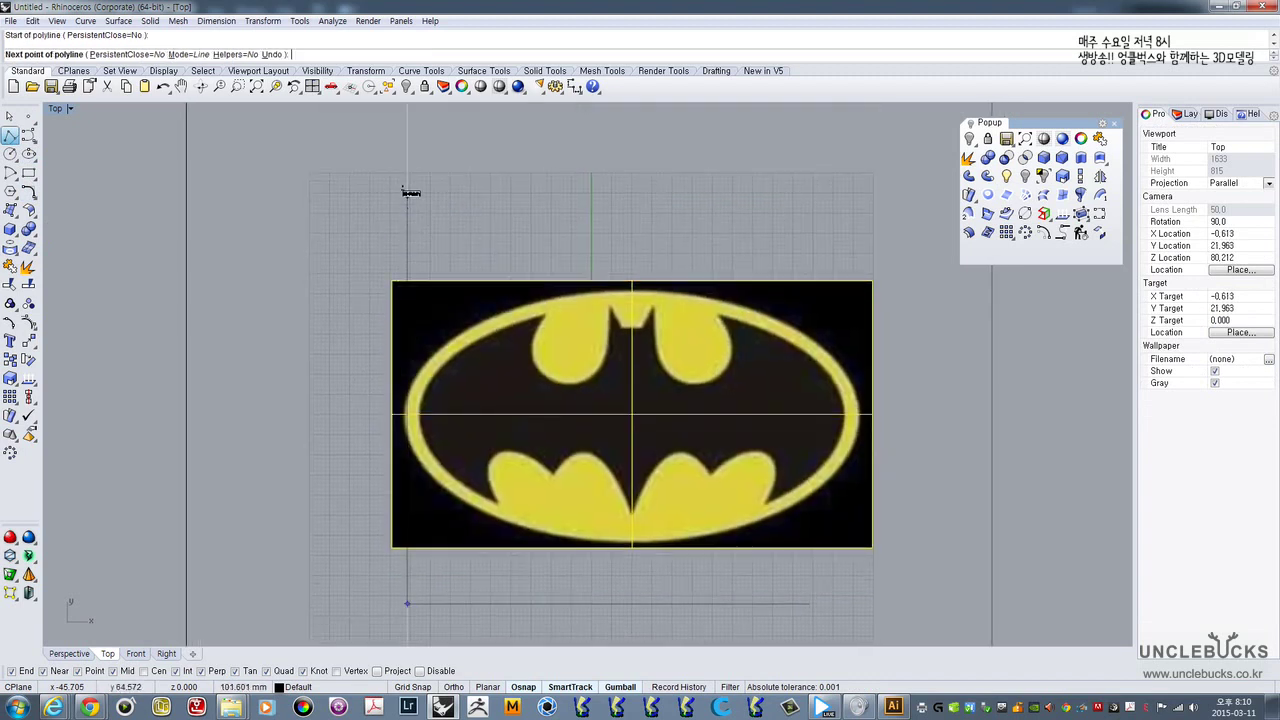
pyautogui.click(408, 194)
pyautogui.rightClick(435, 208)
# - Shift the Batman picture about 0.7 mm to the right so the yellow oval's left edge meets the vertical guide line
pyautogui.click(407, 240)
pyautogui.moveTo(410, 303); pyautogui.dragTo(404, 226, button='right')
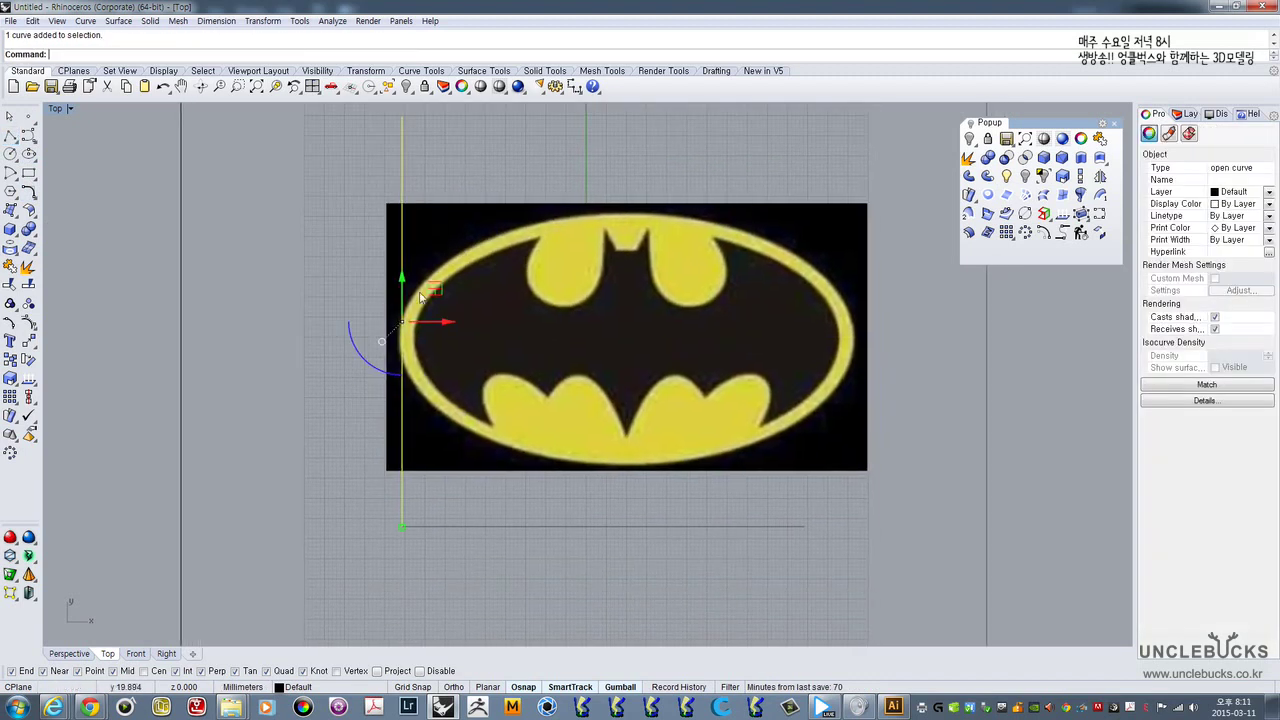
pyautogui.scroll(2, 408, 335)
pyautogui.click(409, 348)
pyautogui.scroll(1, 413, 345)
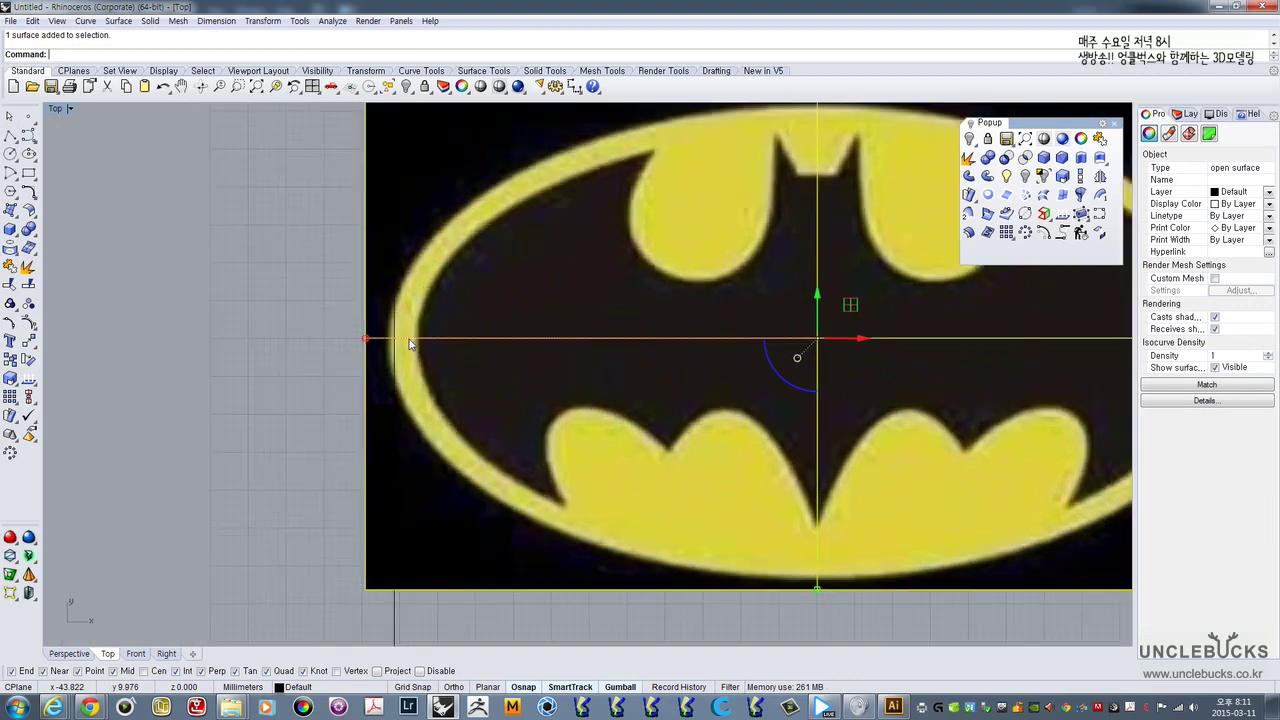
pyautogui.moveTo(843, 343); pyautogui.dragTo(849, 340)
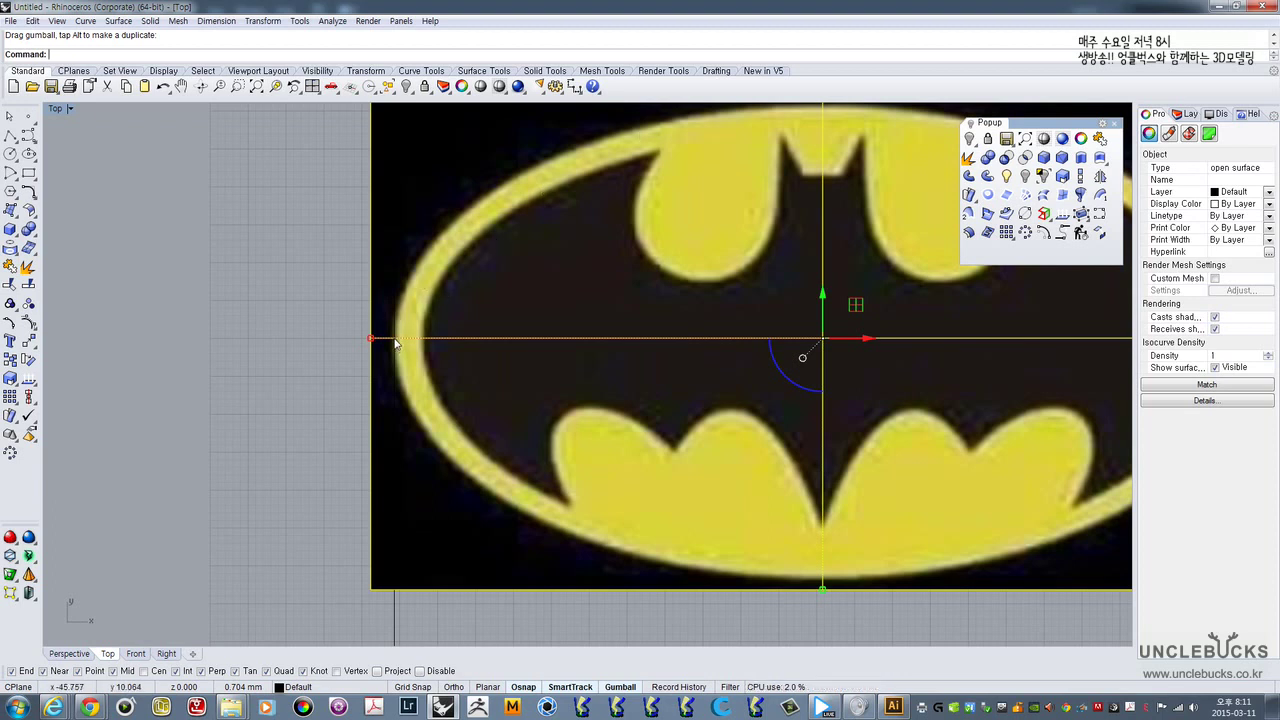
# - Scale the picture from the oval's left edge, bringing its right edge in line with the 100 mm line's right end, and select that line
pyautogui.scroll(-3, 395, 343)
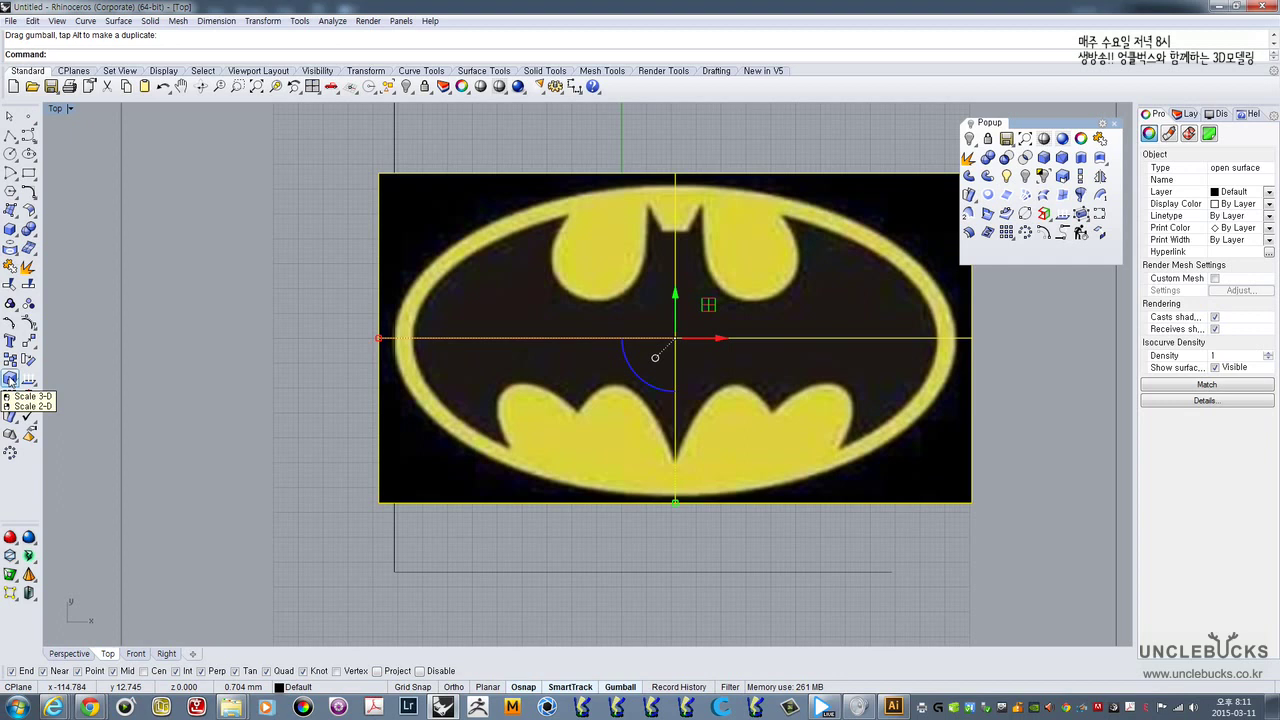
pyautogui.click(9, 379)
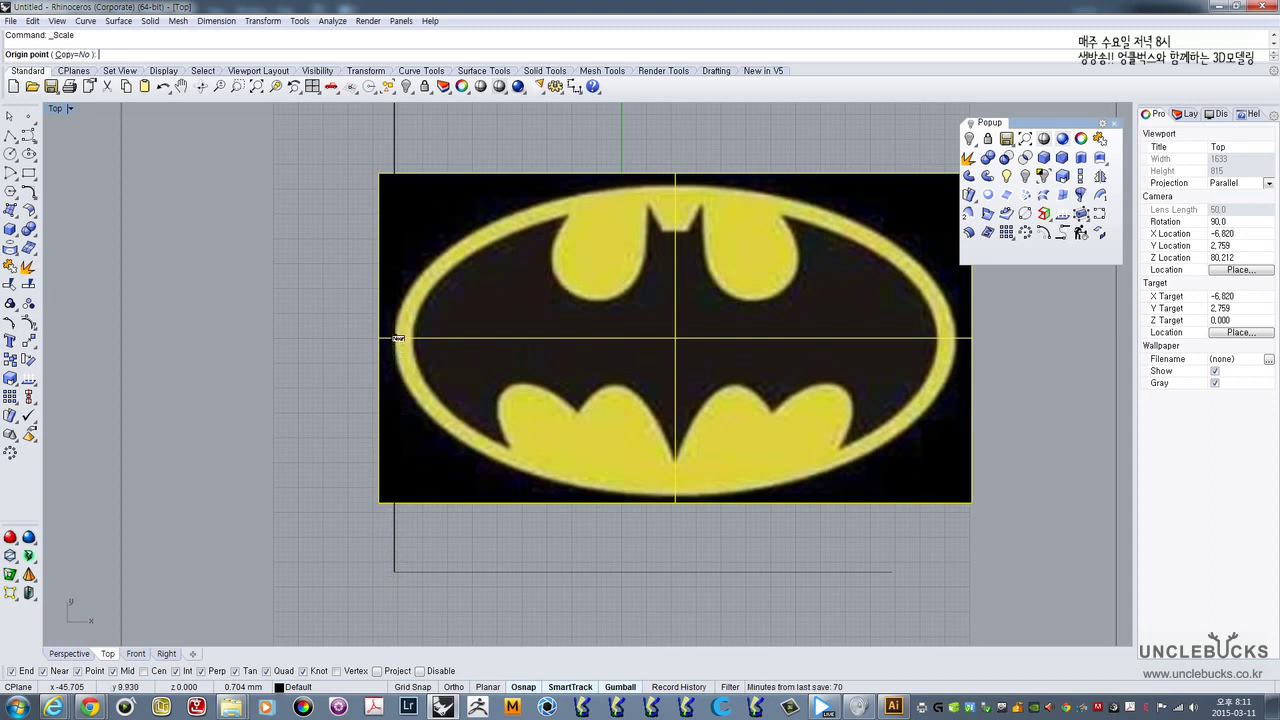
pyautogui.click(396, 338)
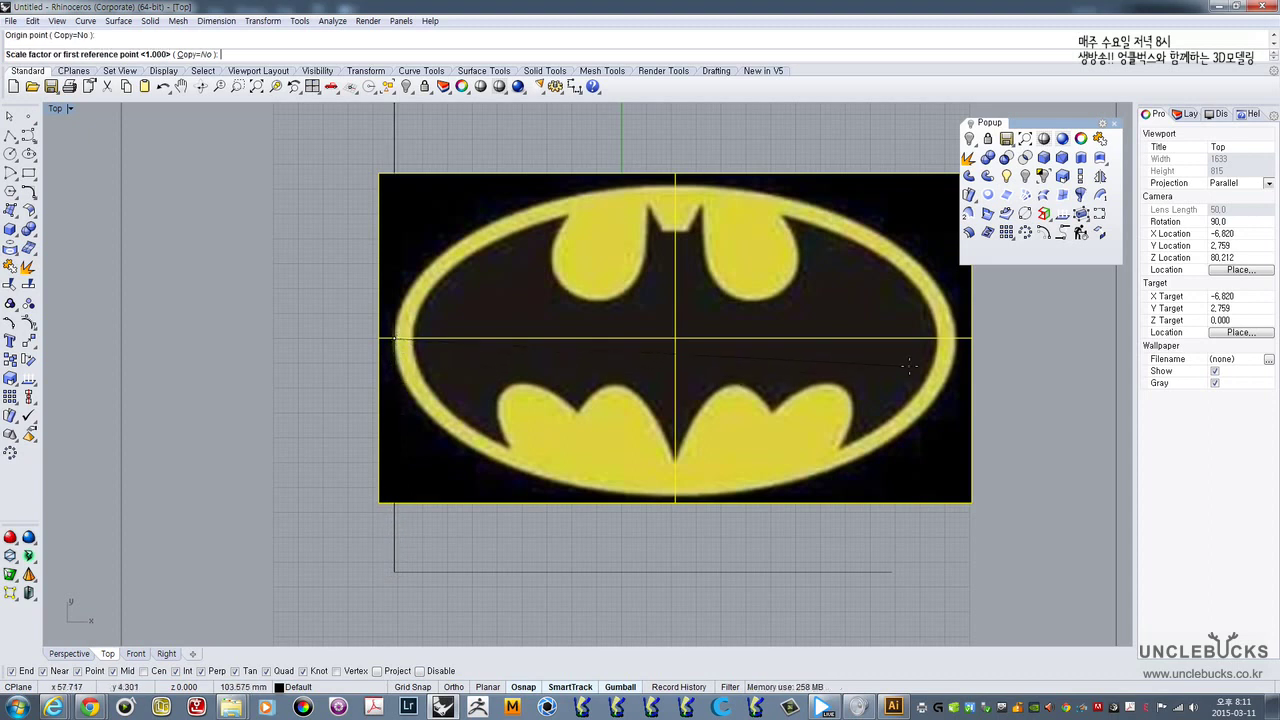
pyautogui.press('shift')
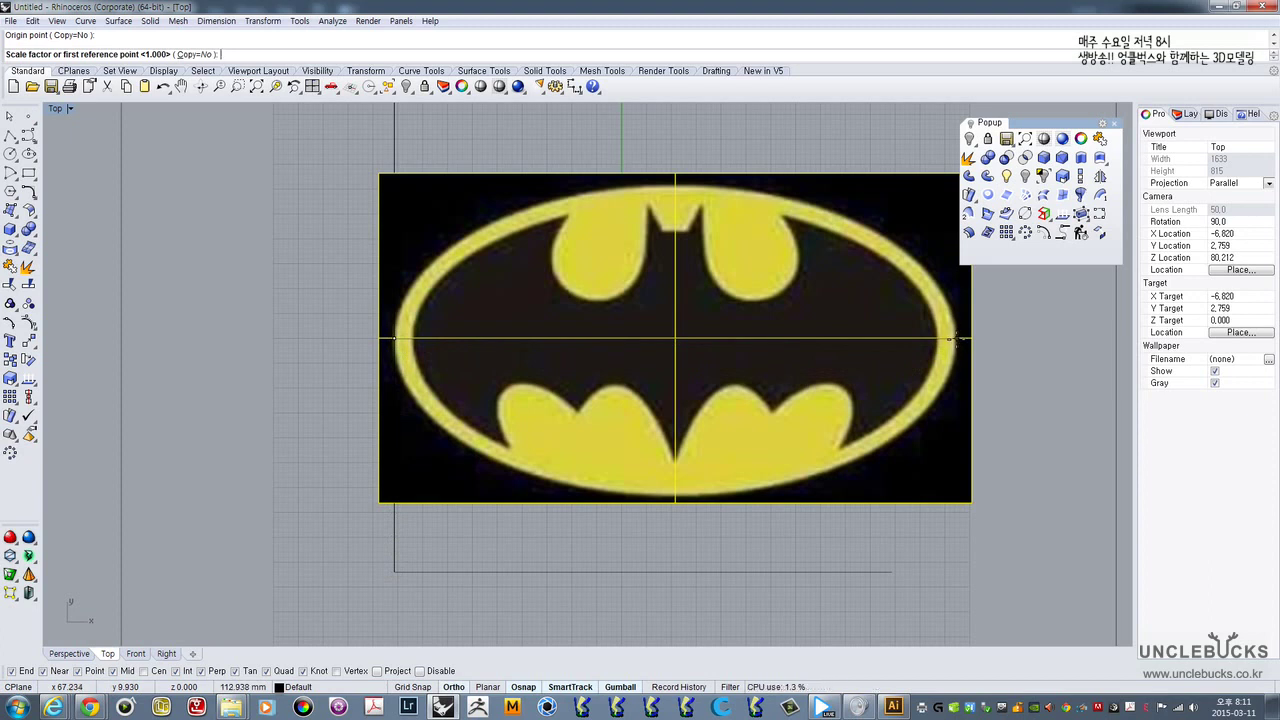
pyautogui.click(955, 340)
pyautogui.press('F8')
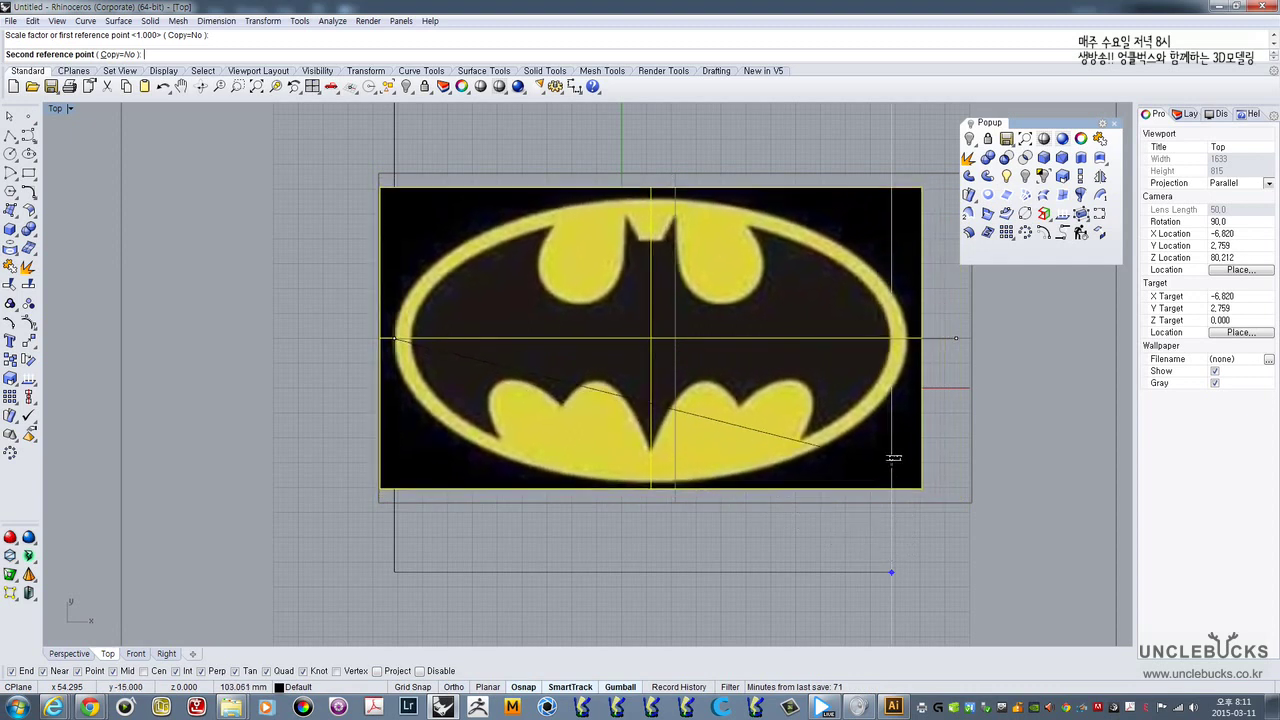
pyautogui.click(897, 340)
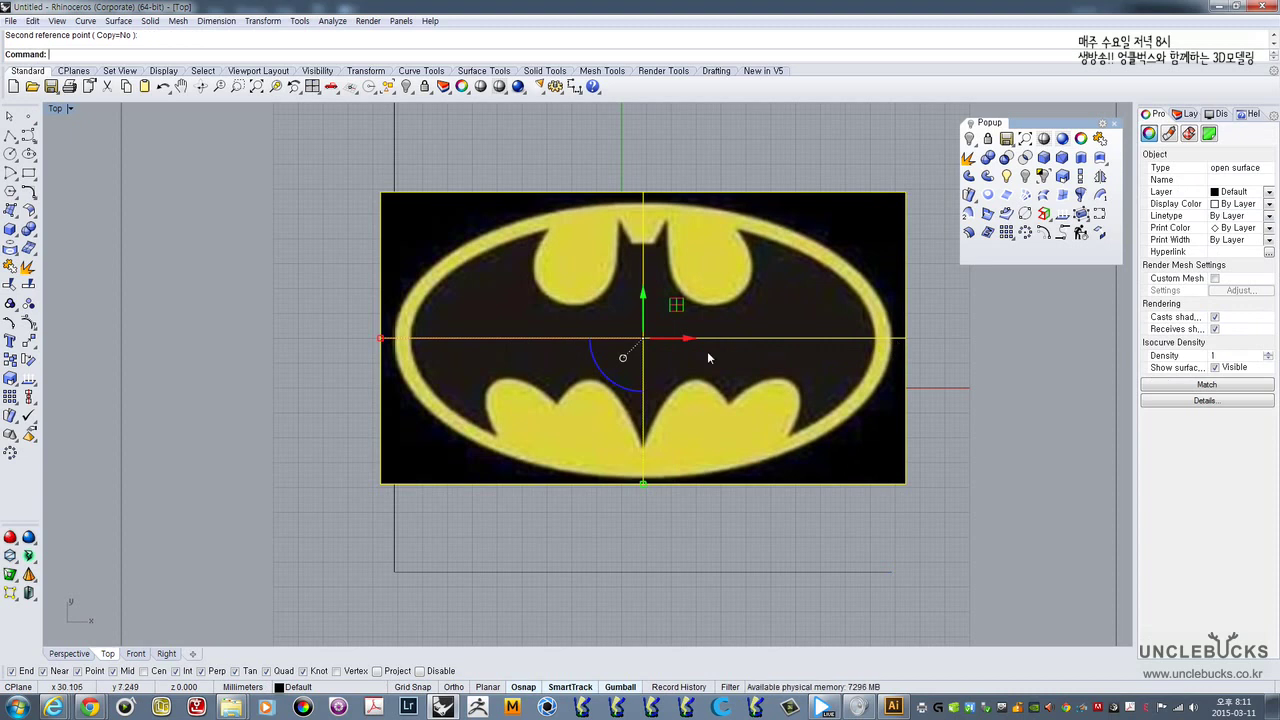
pyautogui.click(447, 572)
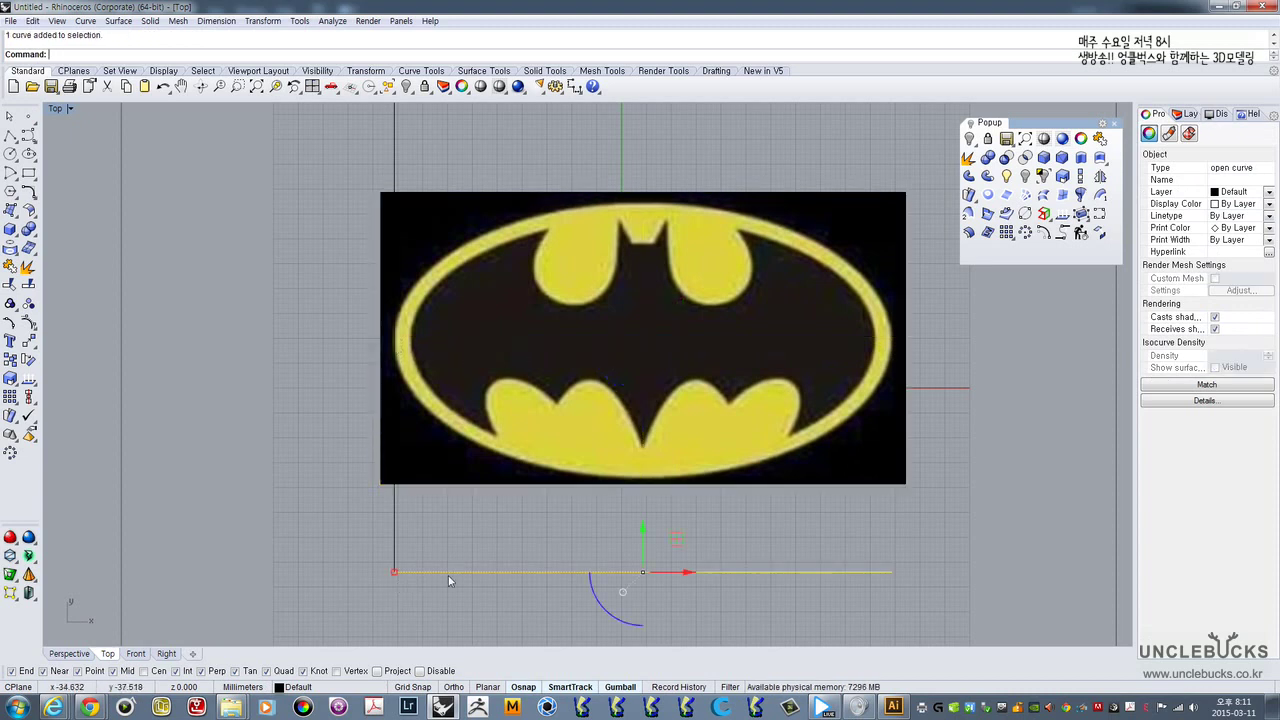
pyautogui.moveTo(489, 549); pyautogui.dragTo(491, 519, button='right')
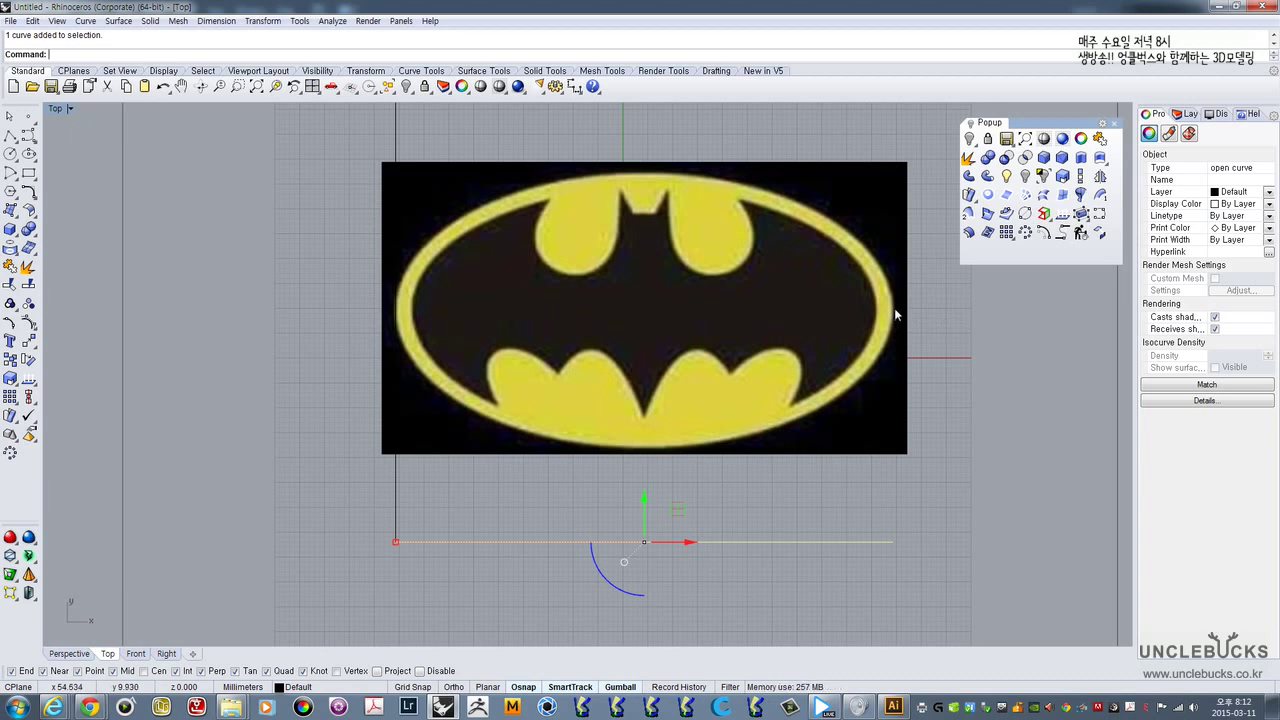
pyautogui.moveTo(894, 310); pyautogui.dragTo(880, 374, button='right')
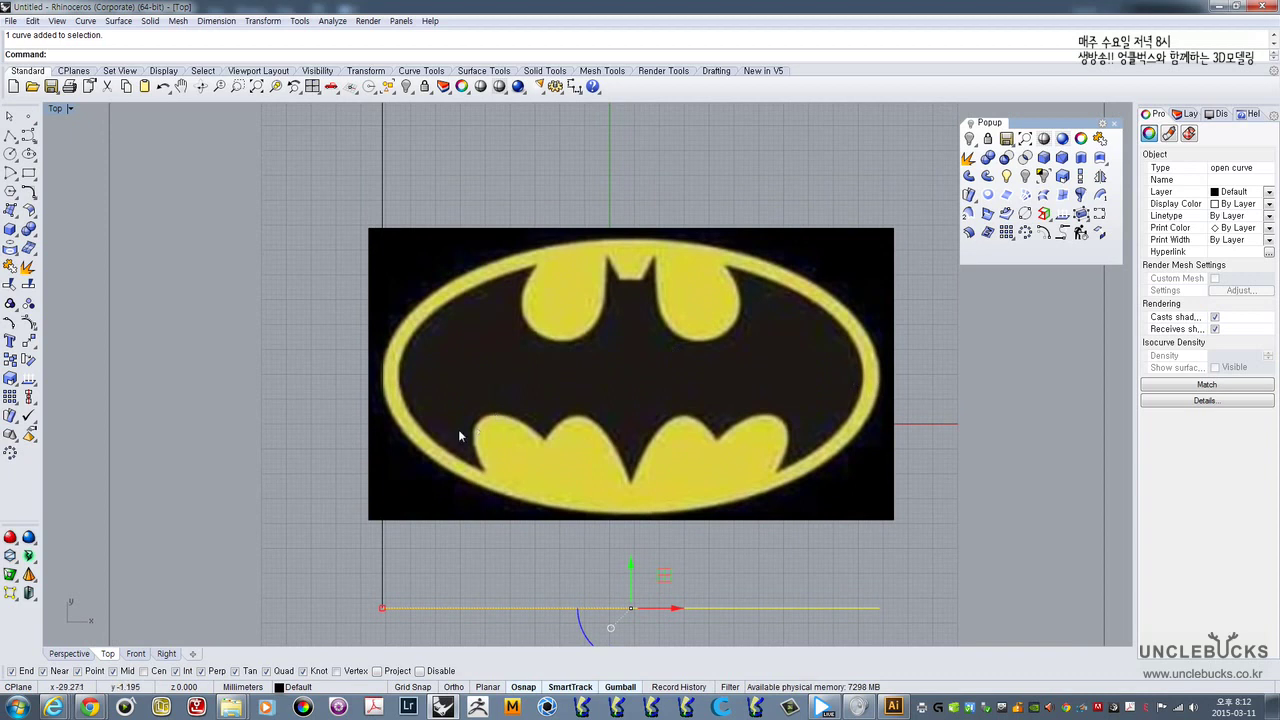
pyautogui.scroll(-3, 565, 345)
pyautogui.scroll(2, 495, 345)
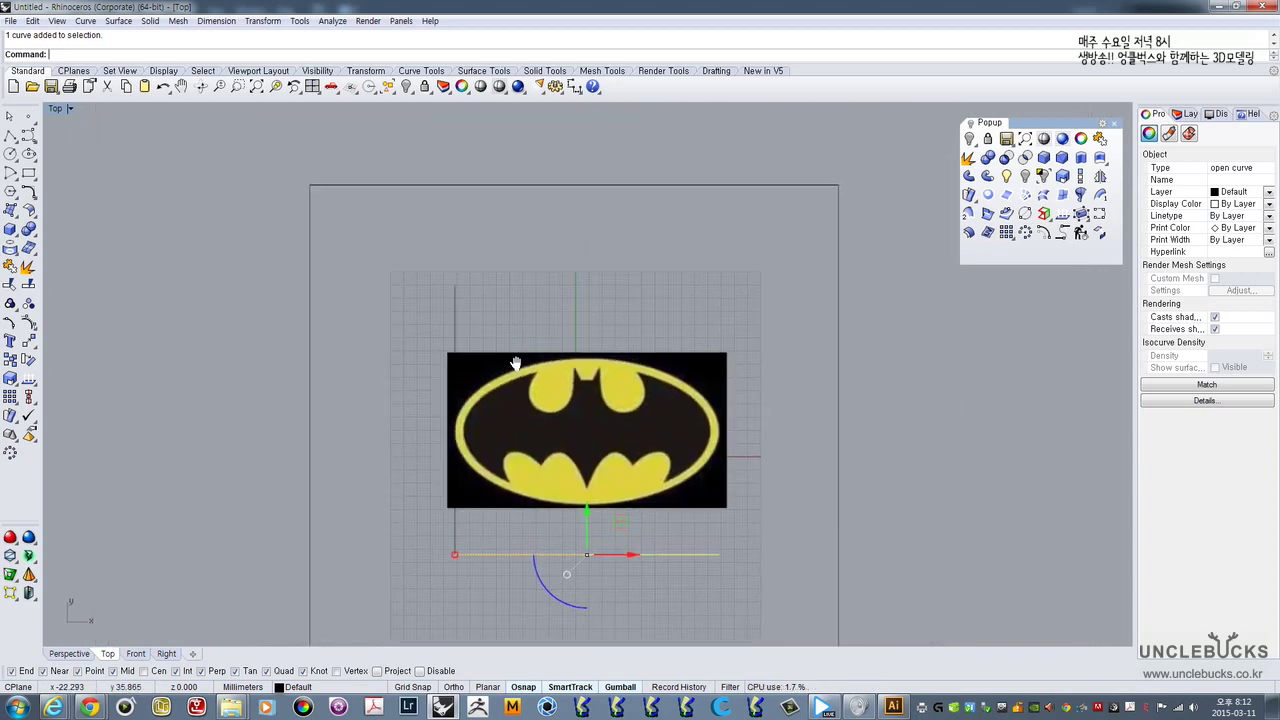
pyautogui.moveTo(574, 452); pyautogui.dragTo(452, 478, button='right')
pyautogui.click(548, 325)
pyautogui.scroll(-6, 467, 421)
pyautogui.moveTo(474, 358); pyautogui.dragTo(470, 395, button='right')
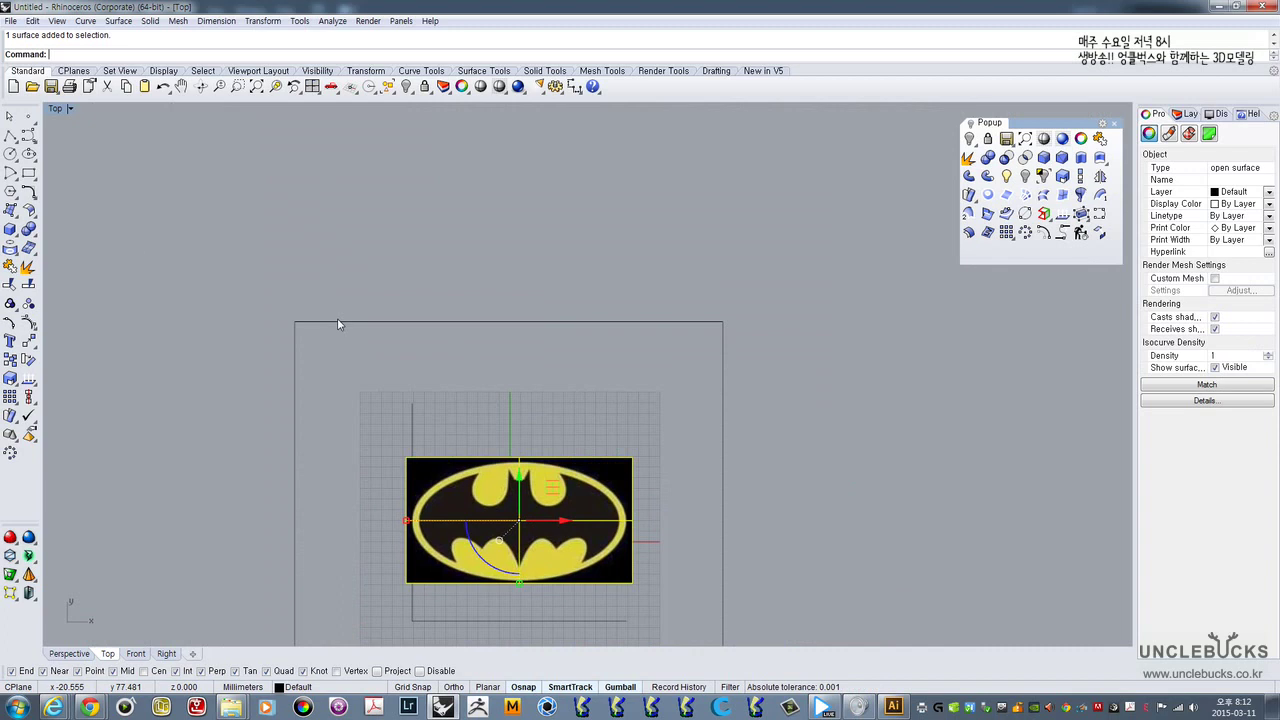
pyautogui.click(10, 154)
pyautogui.click(404, 201)
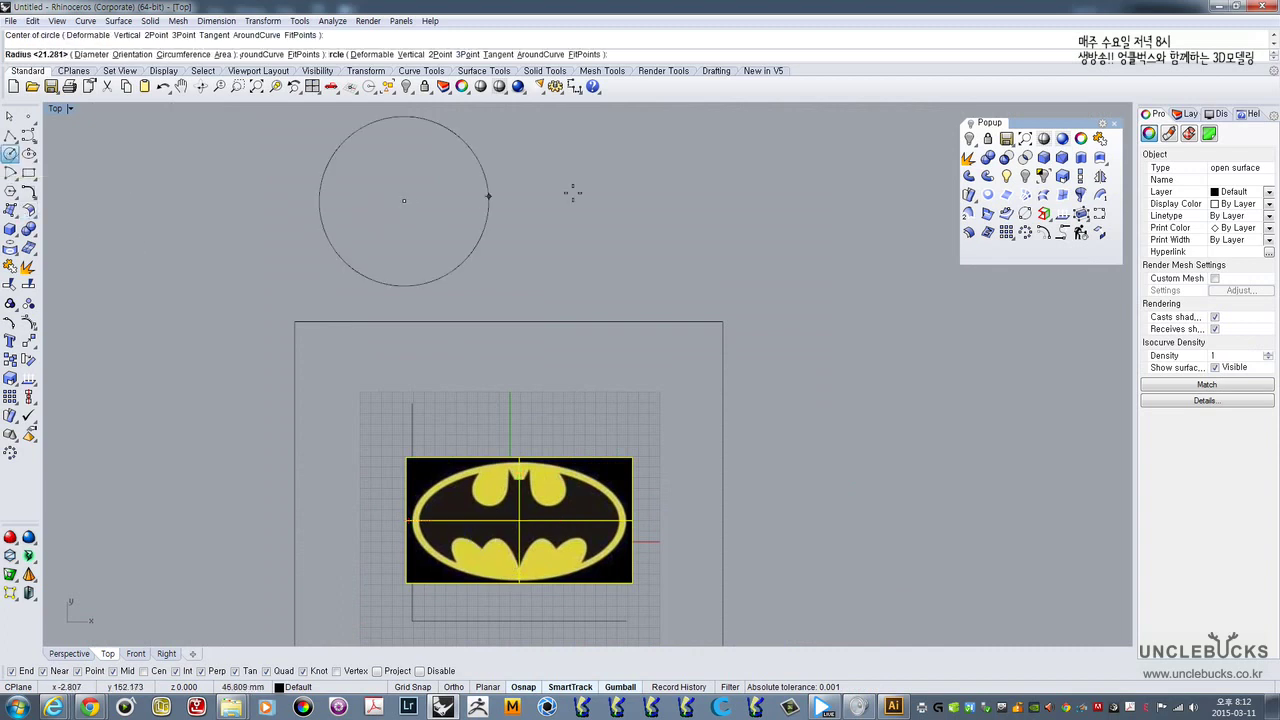
pyautogui.press('Escape')
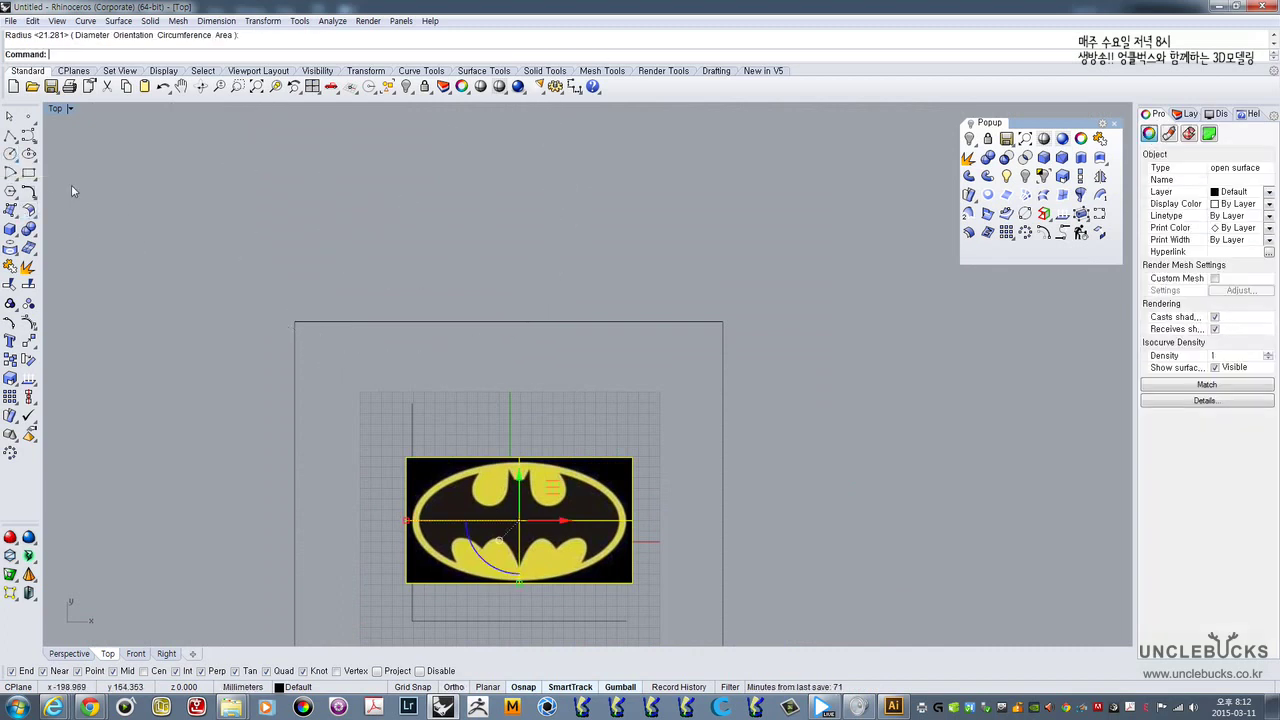
# - Draw a demonstration rectangle about 196 mm wide in the empty area above the large square outline
pyautogui.click(29, 173)
pyautogui.click(409, 153)
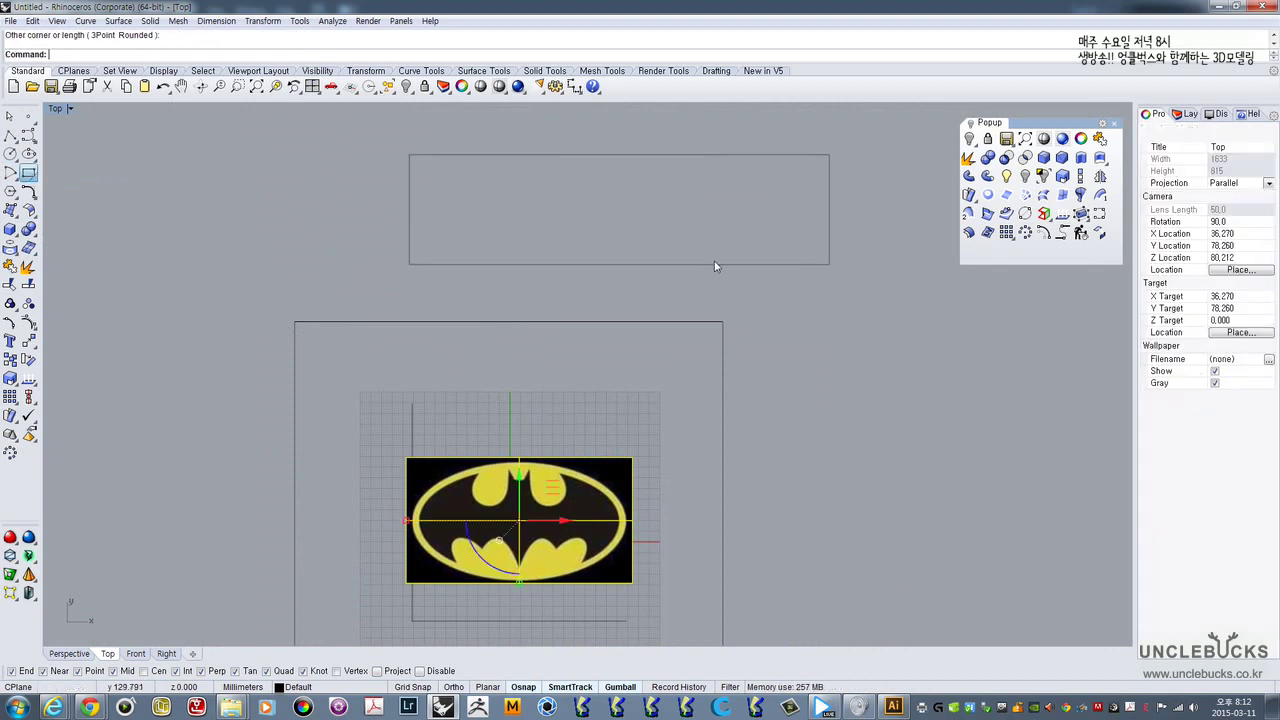
pyautogui.moveTo(564, 237); pyautogui.dragTo(504, 215, button='right')
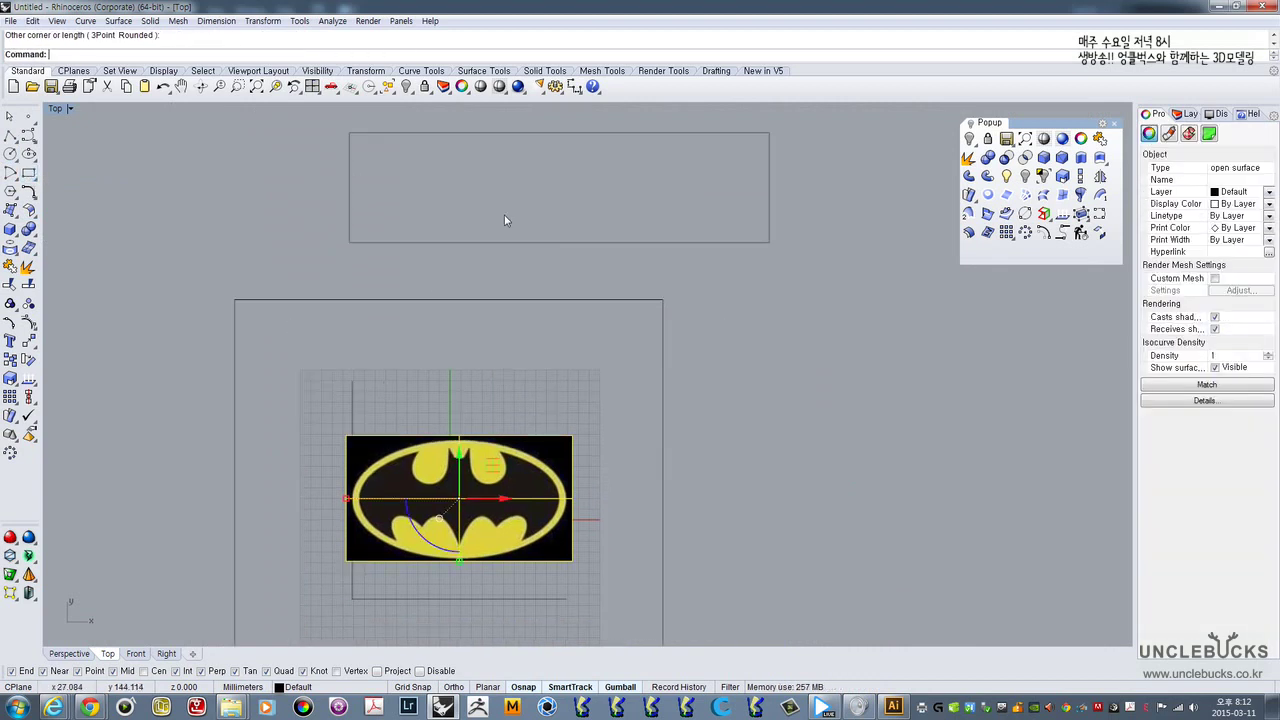
# - Draw a 100 mm horizontal line just below the rectangle, starting in line with the rectangle's left edge
pyautogui.click(10, 135)
pyautogui.click(349, 277)
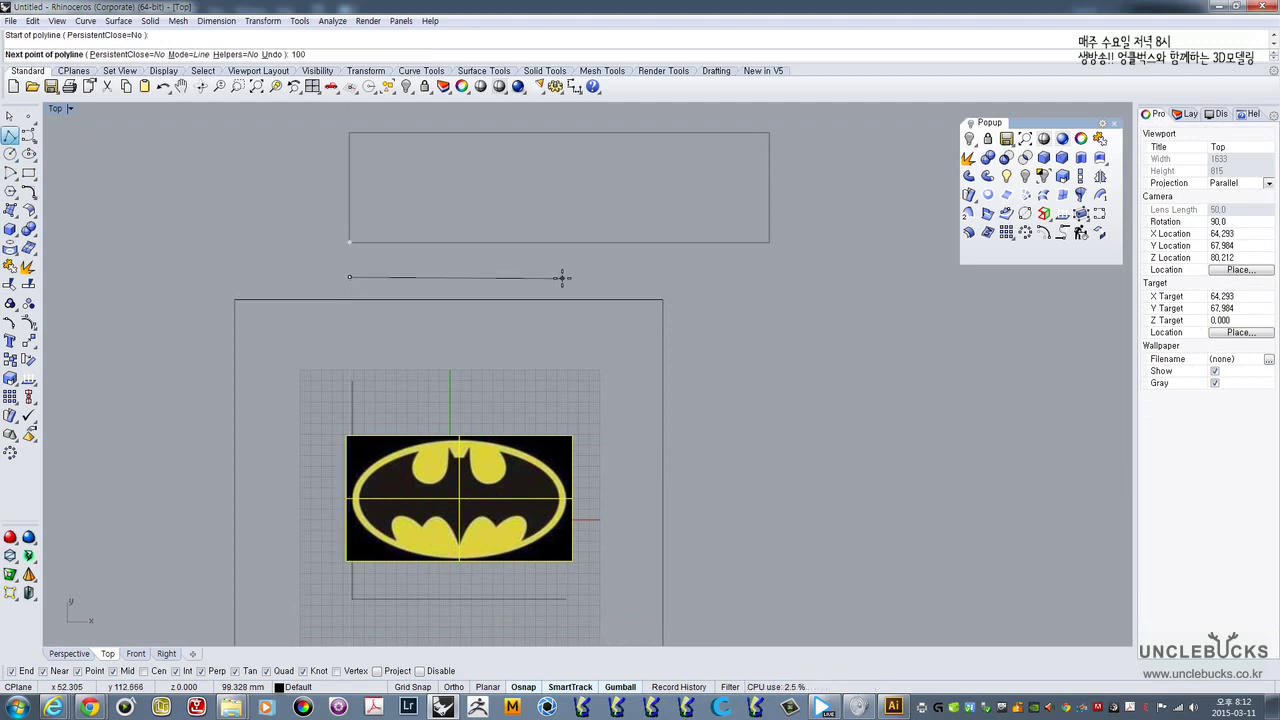
pyautogui.write('100')
pyautogui.press('Return')
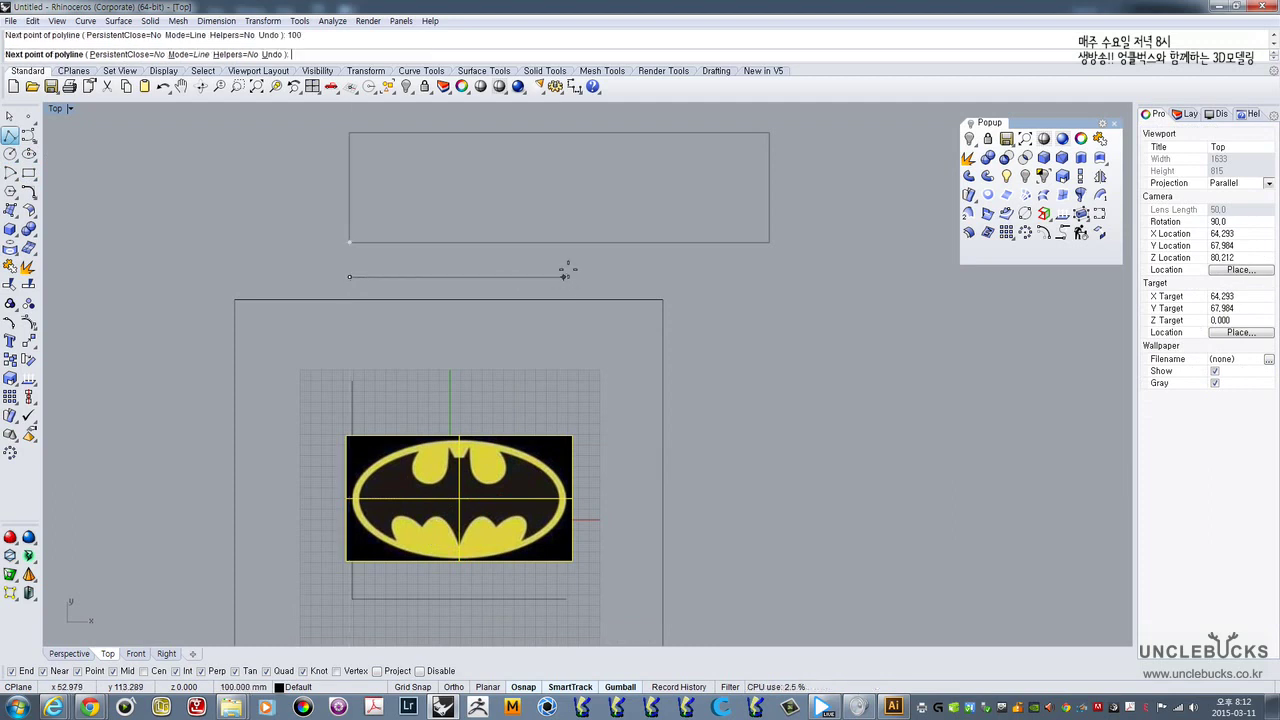
pyautogui.press('Return')
pyautogui.click(540, 277)
pyautogui.scroll(2, 545, 250)
pyautogui.click(562, 232)
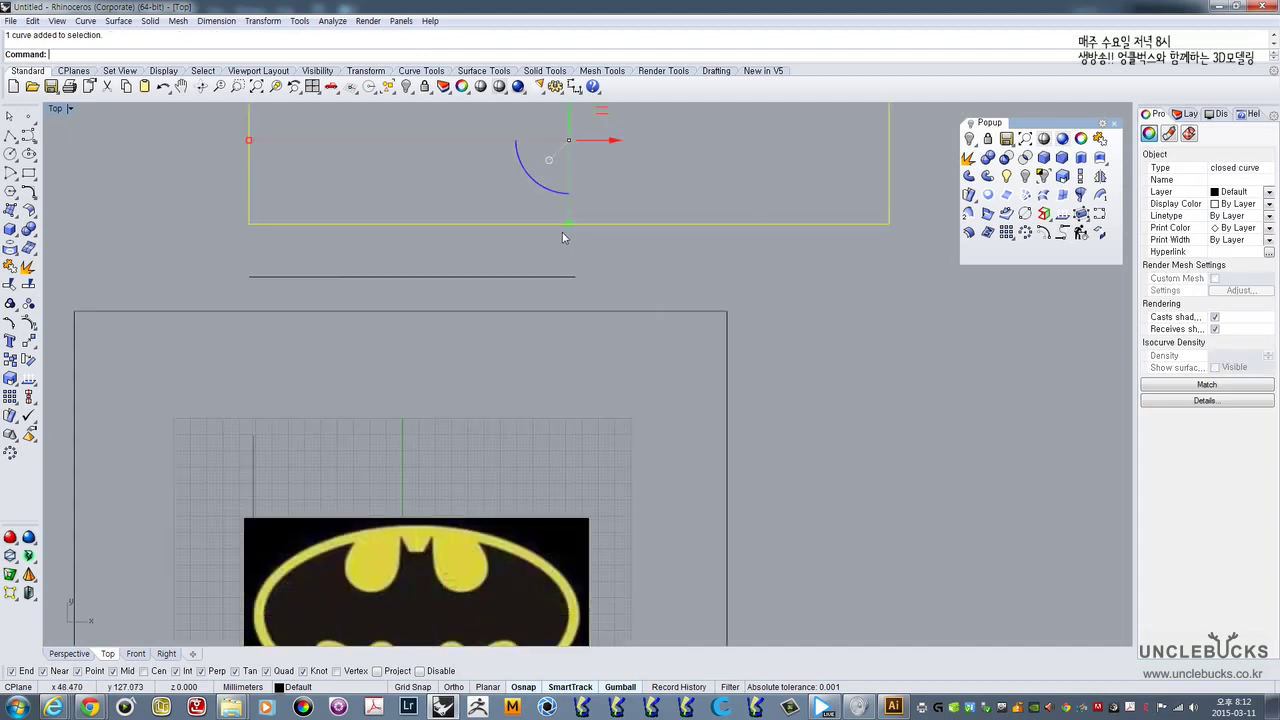
pyautogui.moveTo(562, 232); pyautogui.dragTo(567, 252, button='right')
pyautogui.click(565, 302)
pyautogui.moveTo(569, 306); pyautogui.dragTo(557, 343, button='right')
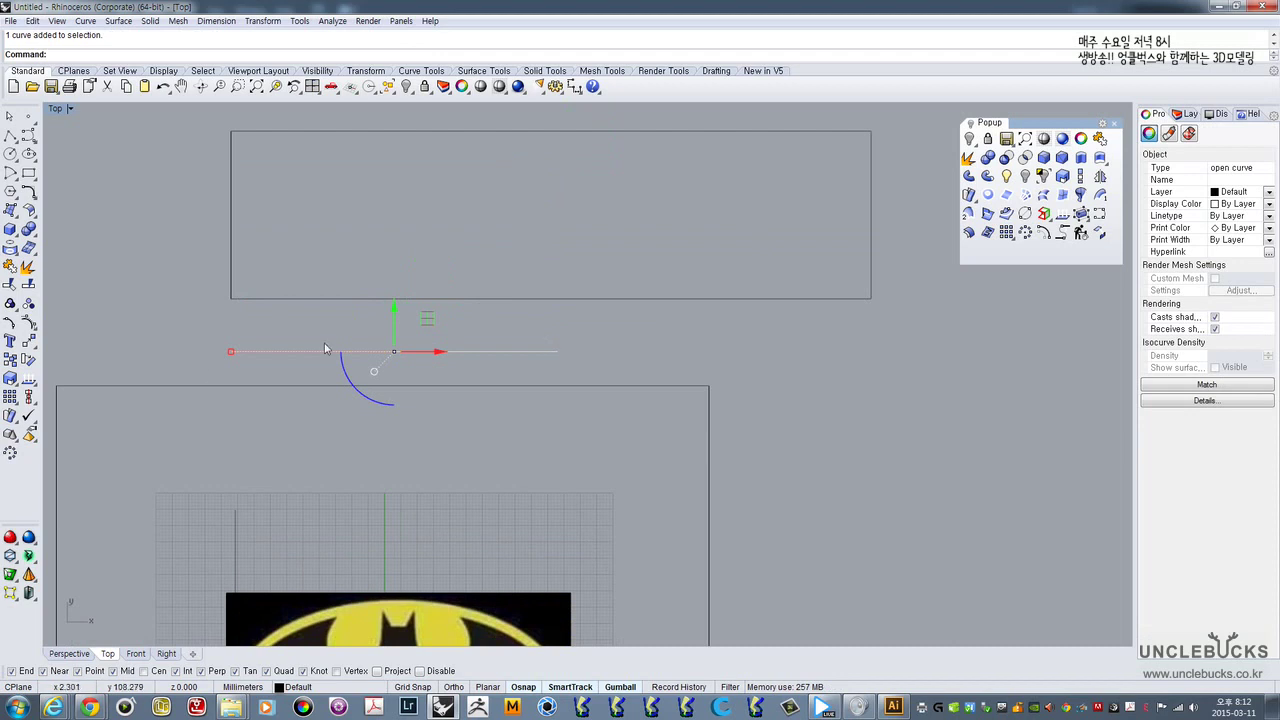
pyautogui.click(622, 326)
# - Scale the rectangle from its lower-left corner, bringing its lower-right corner in line with the right end of the 100 mm line
pyautogui.click(622, 298)
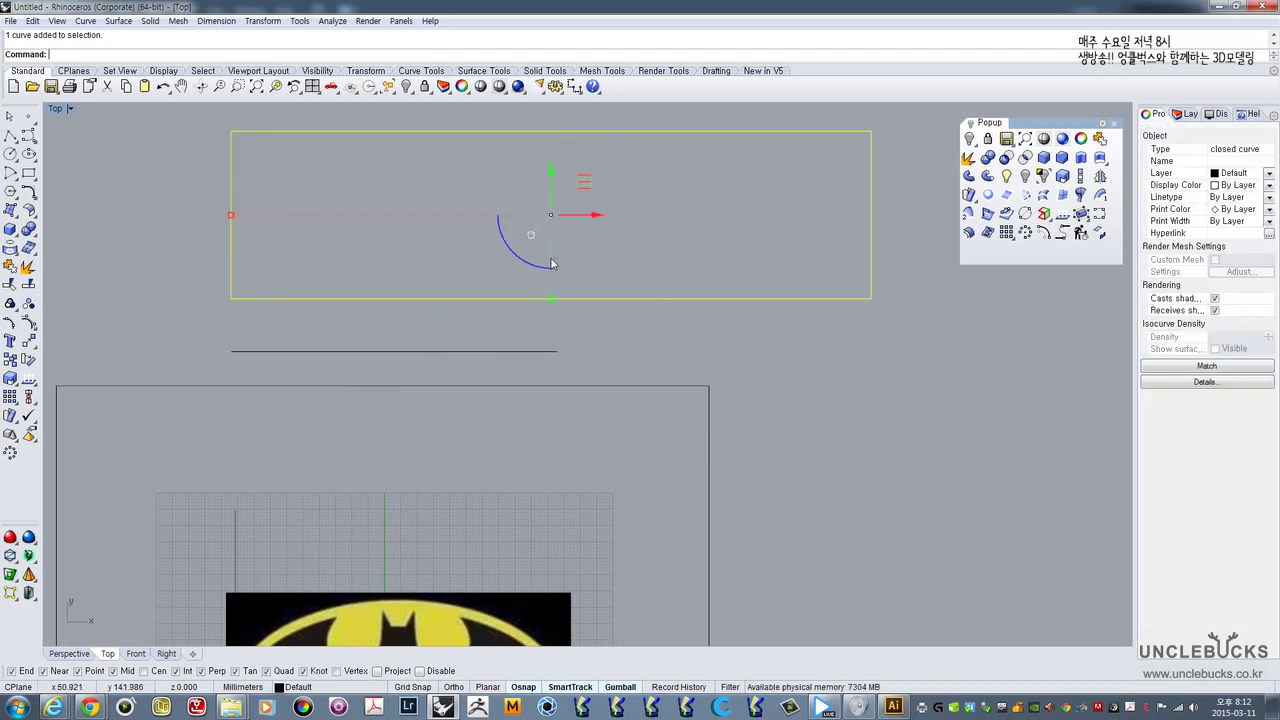
pyautogui.click(1061, 177)
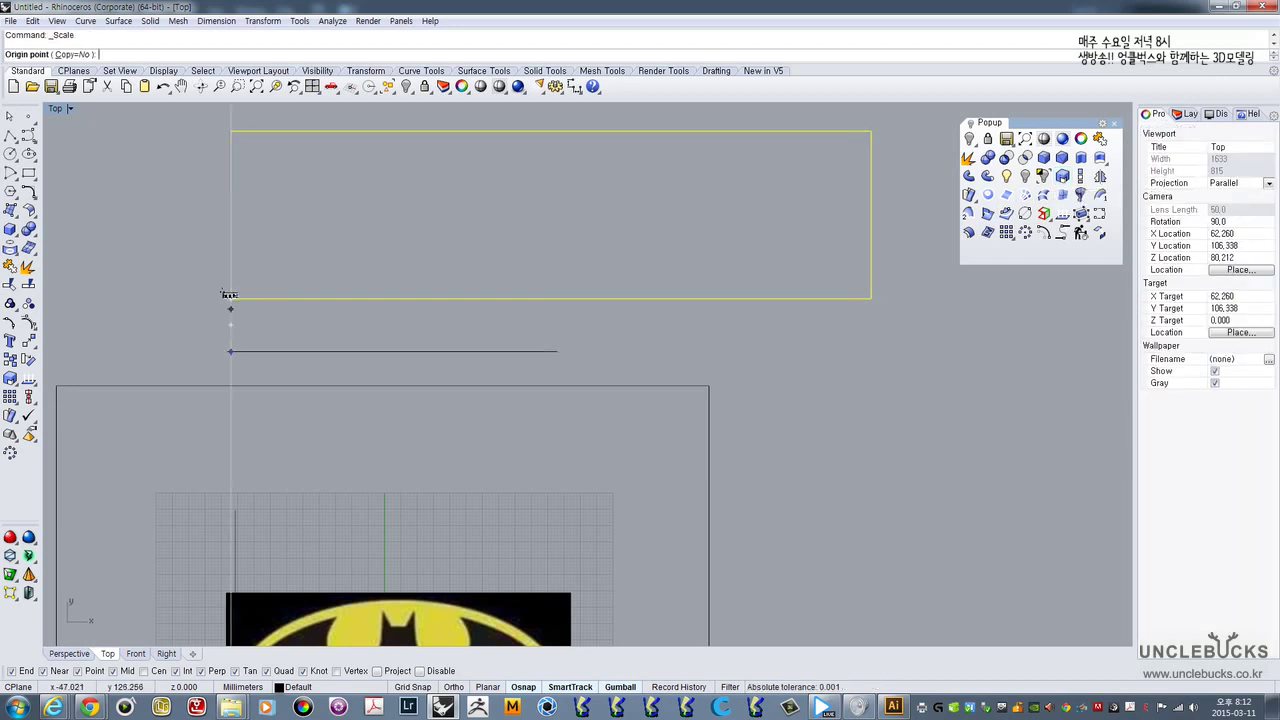
pyautogui.click(230, 299)
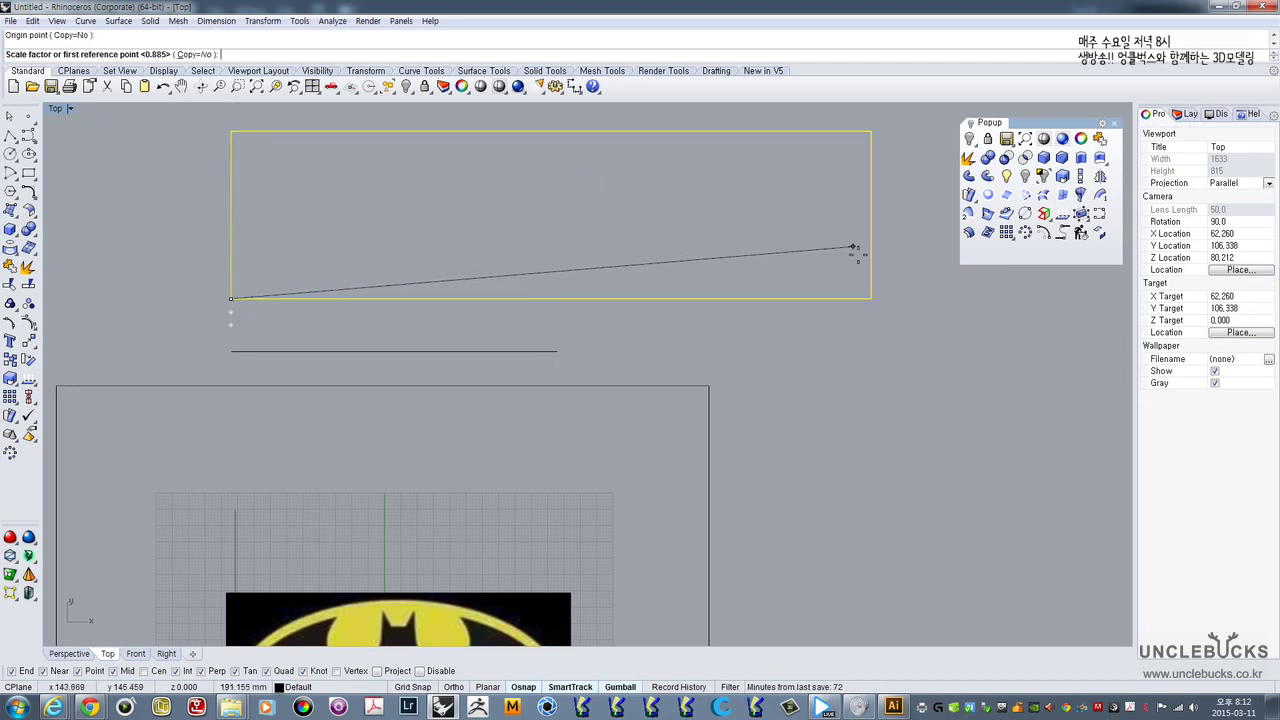
pyautogui.click(869, 298)
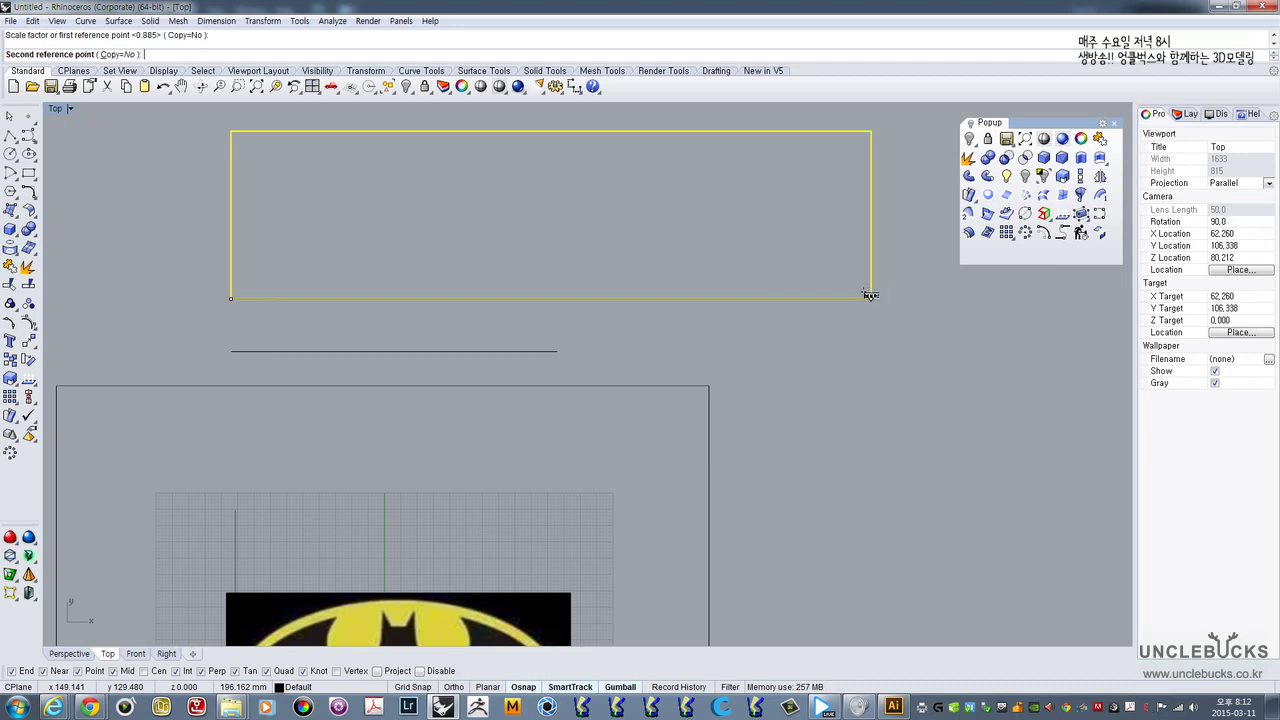
pyautogui.click(557, 298)
# - Delete the scaled demonstration rectangle
pyautogui.moveTo(423, 317); pyautogui.dragTo(480, 277, button='right')
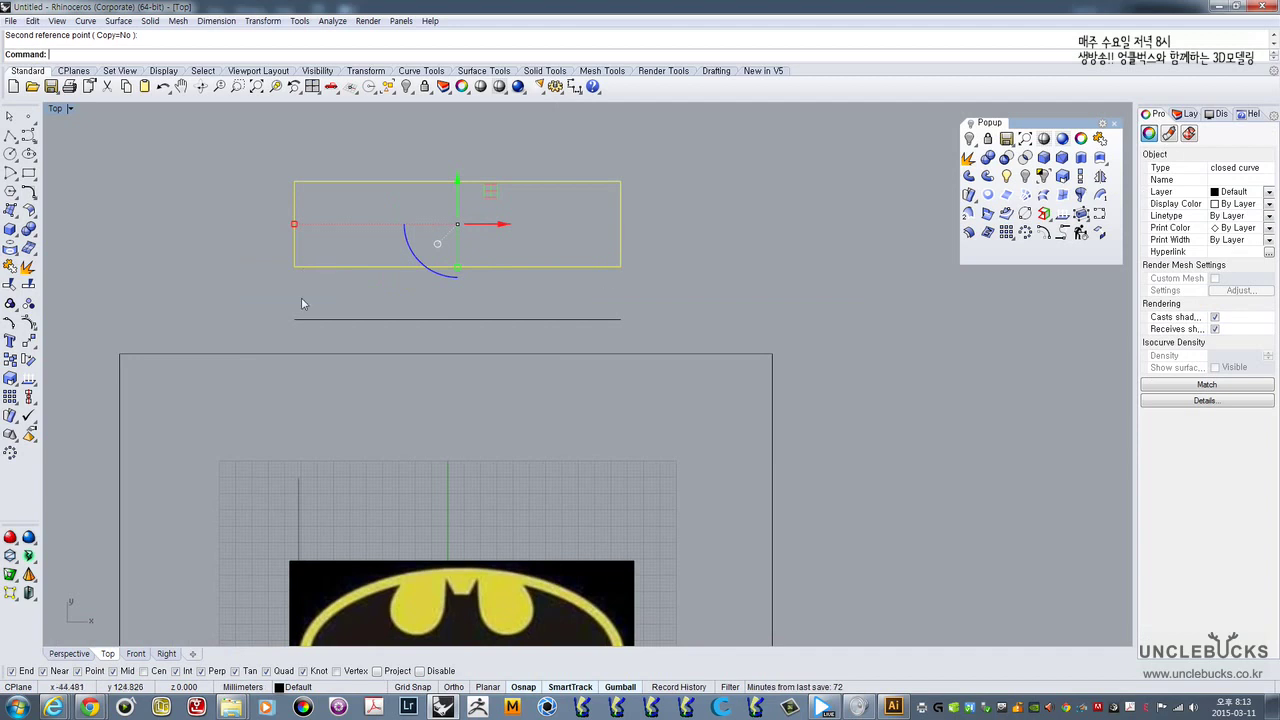
pyautogui.scroll(-4, 565, 217)
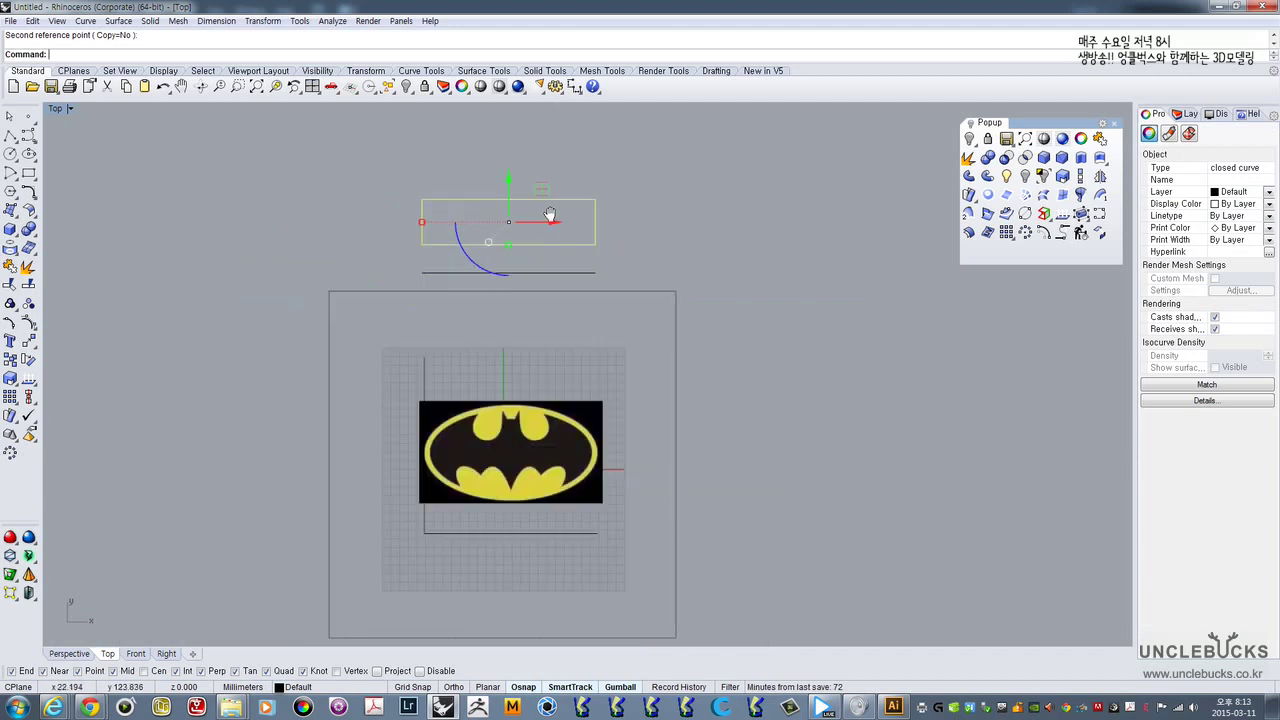
pyautogui.moveTo(541, 257); pyautogui.dragTo(552, 215, button='right')
pyautogui.scroll(6, 547, 294)
pyautogui.press('Delete')
# - Delete the vertical guide line and the horizontal 100 mm line around the Batman picture
pyautogui.moveTo(614, 411); pyautogui.dragTo(625, 307, button='right')
pyautogui.click(626, 308)
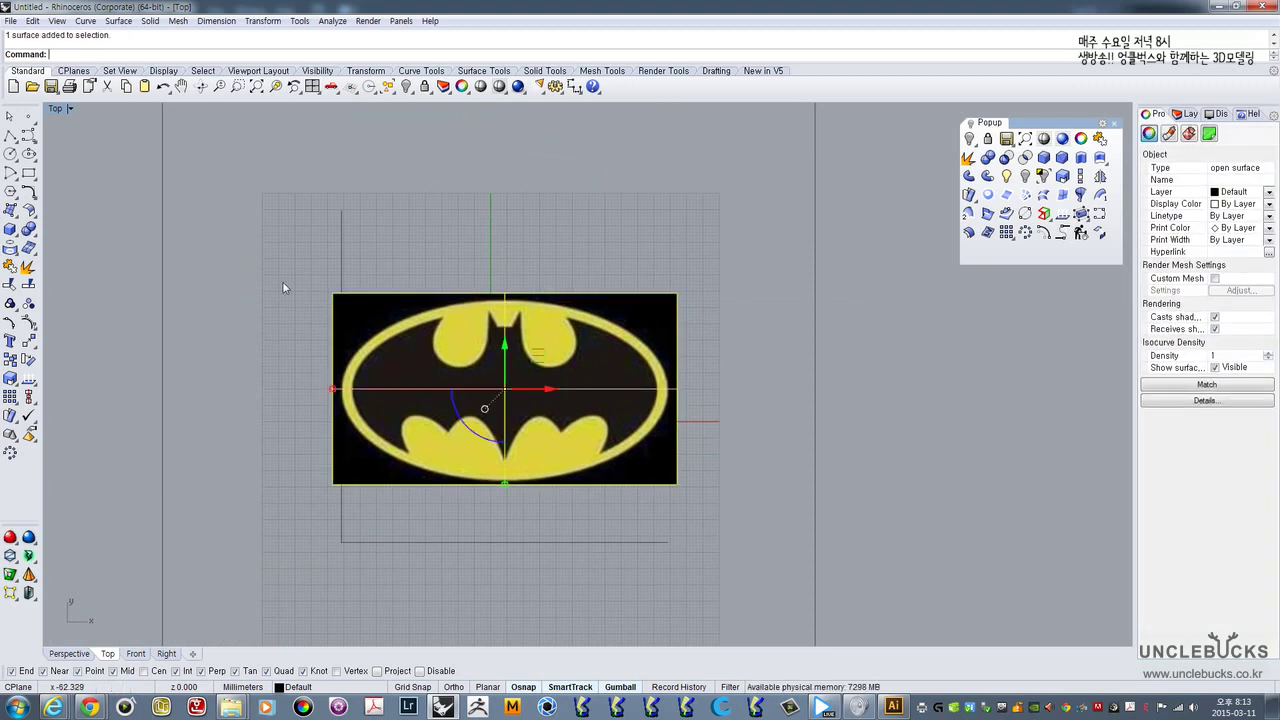
pyautogui.click(341, 250)
pyautogui.moveTo(316, 255); pyautogui.dragTo(320, 221, button='right')
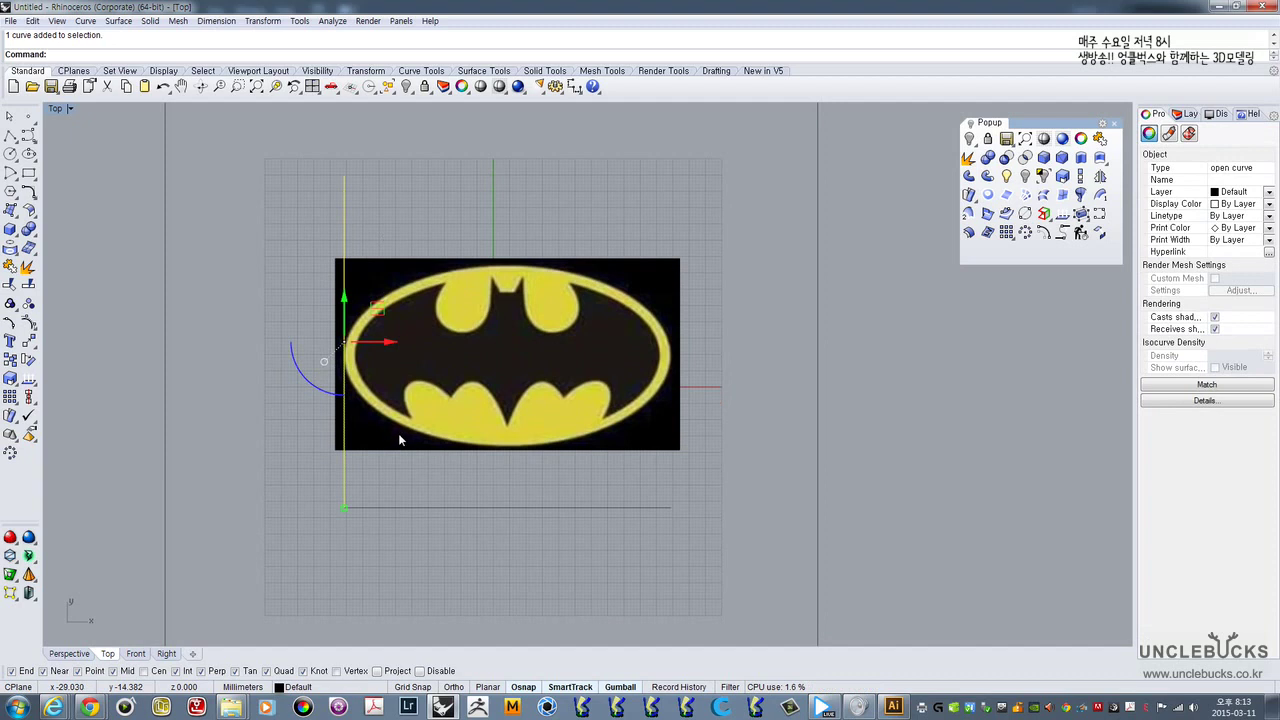
pyautogui.moveTo(400, 551); pyautogui.dragTo(329, 500)
pyautogui.scroll(3, 360, 490)
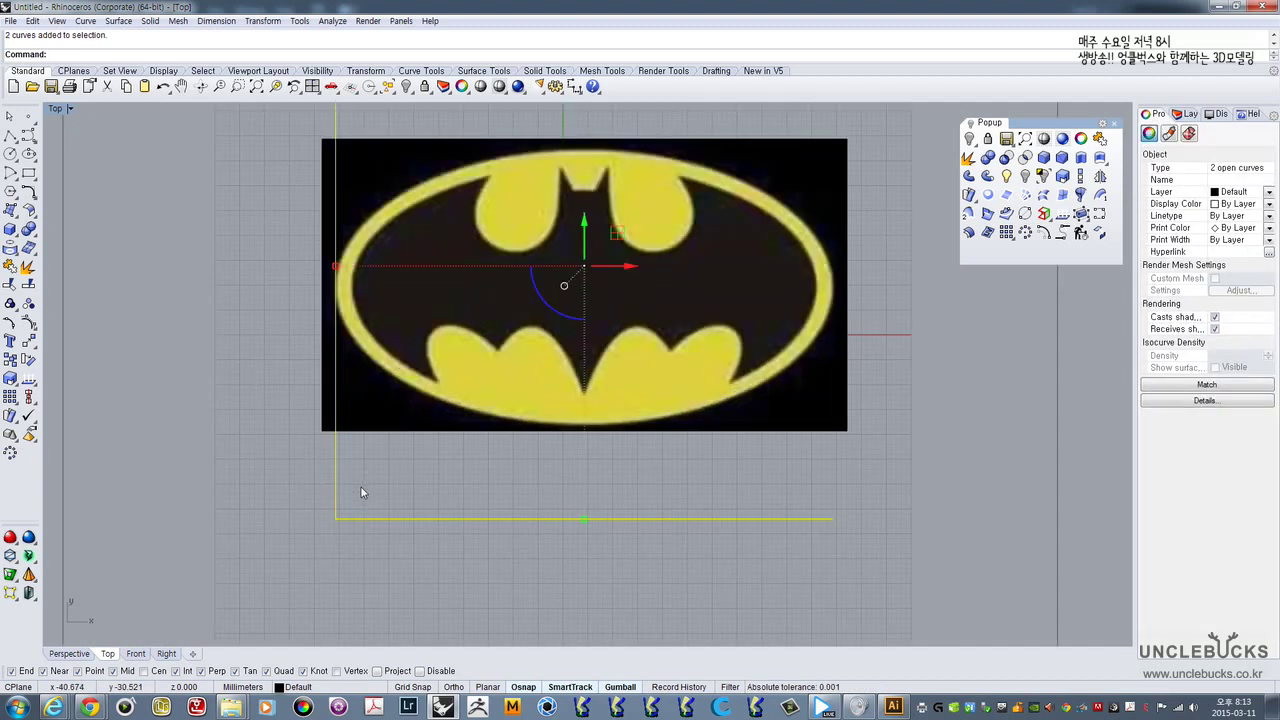
pyautogui.moveTo(395, 456); pyautogui.dragTo(377, 486, button='right')
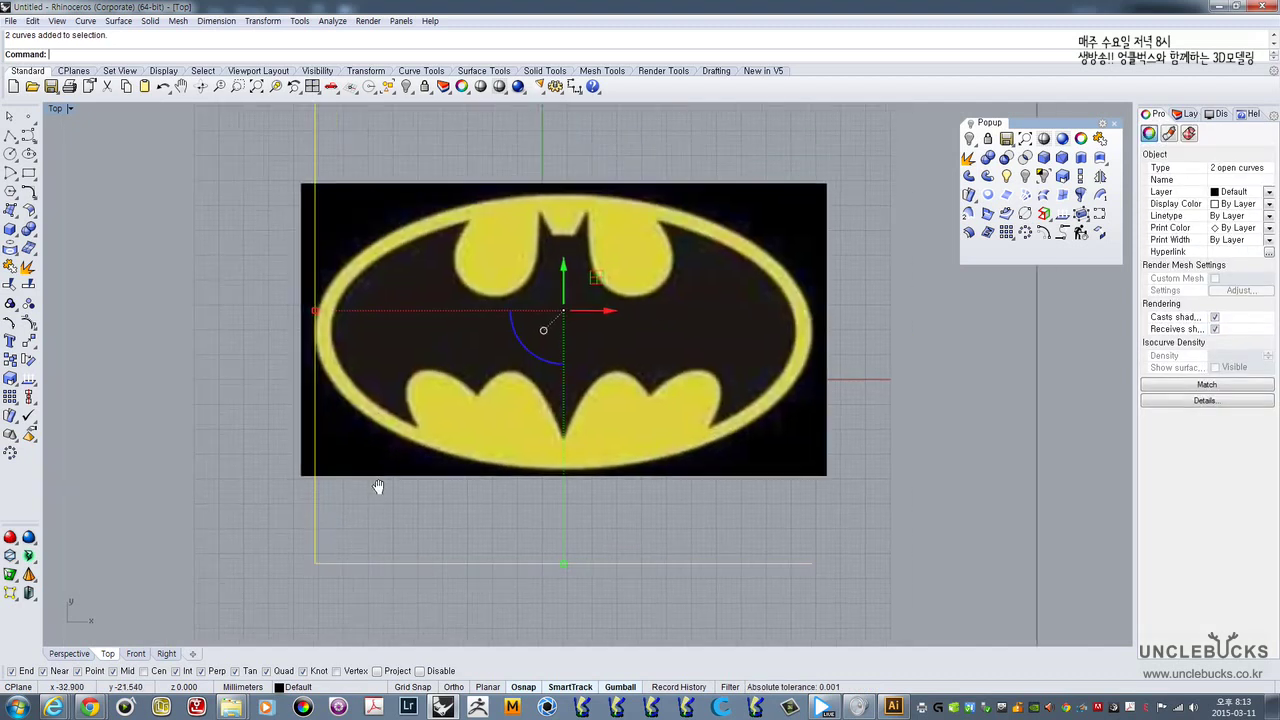
pyautogui.press('Delete')
pyautogui.moveTo(403, 329); pyautogui.dragTo(359, 381, button='right')
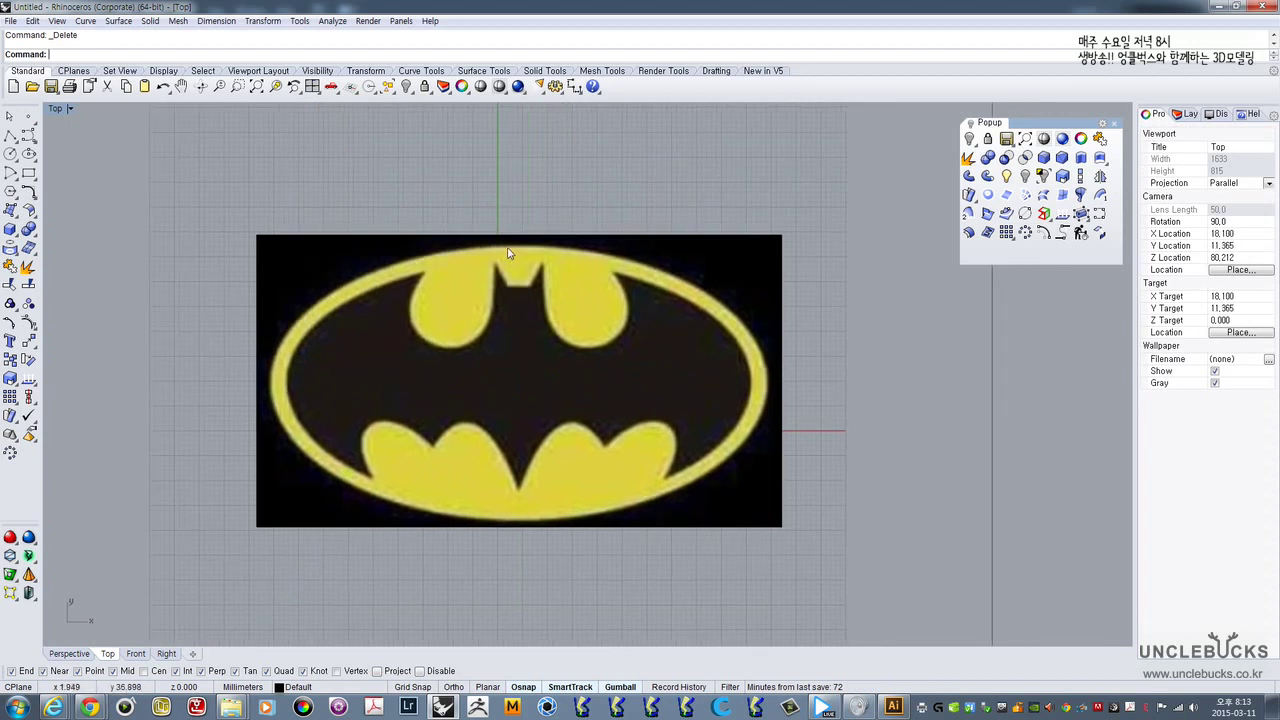
pyautogui.click(558, 313)
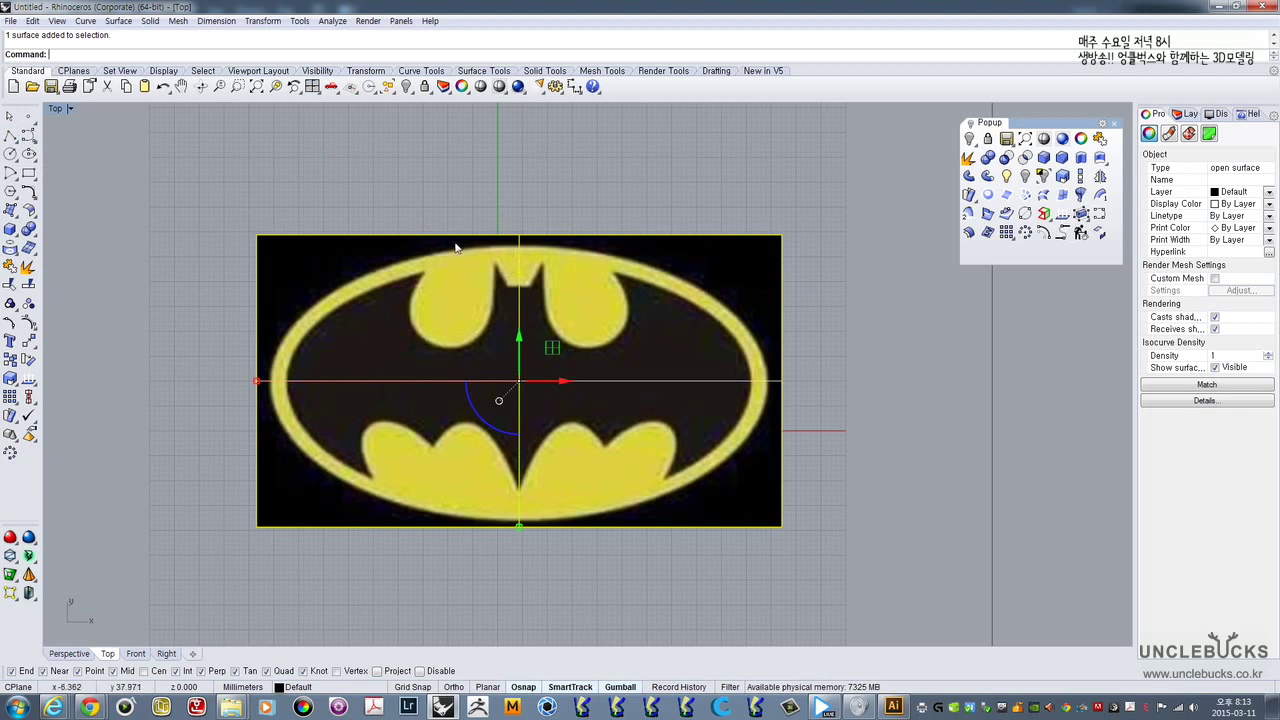
pyautogui.click(30, 156)
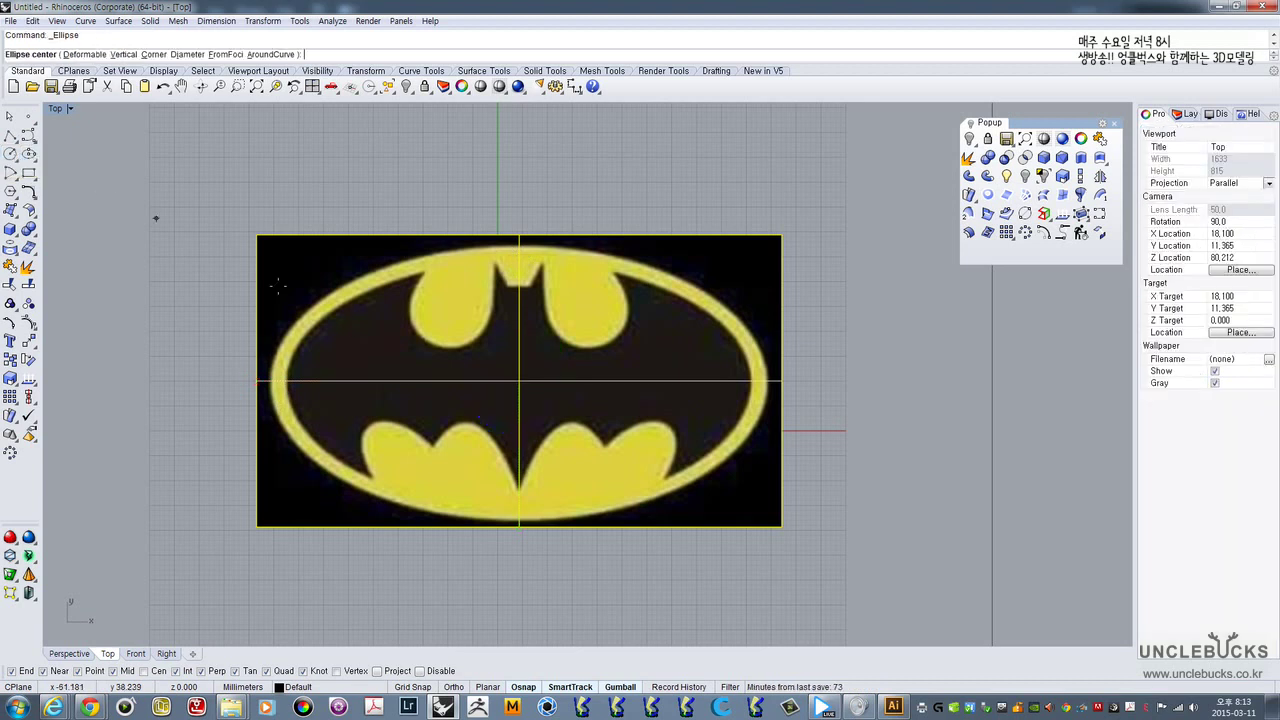
pyautogui.click(512, 245)
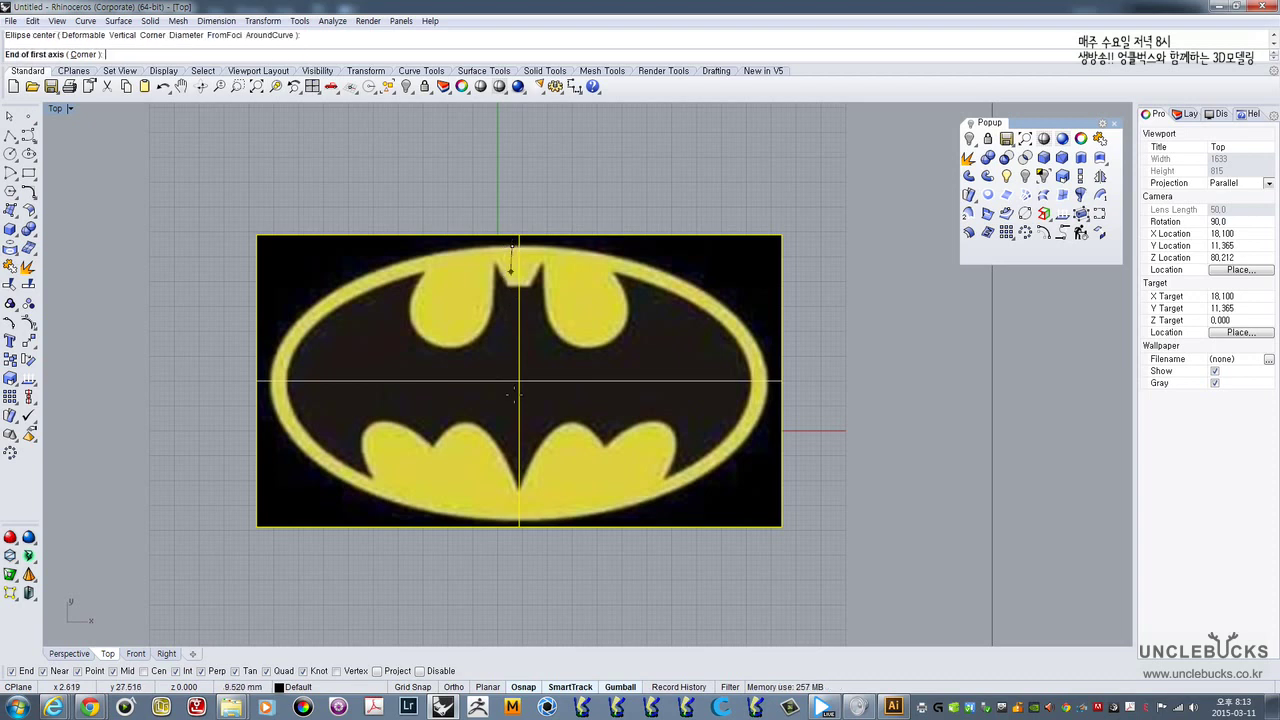
pyautogui.click(511, 515)
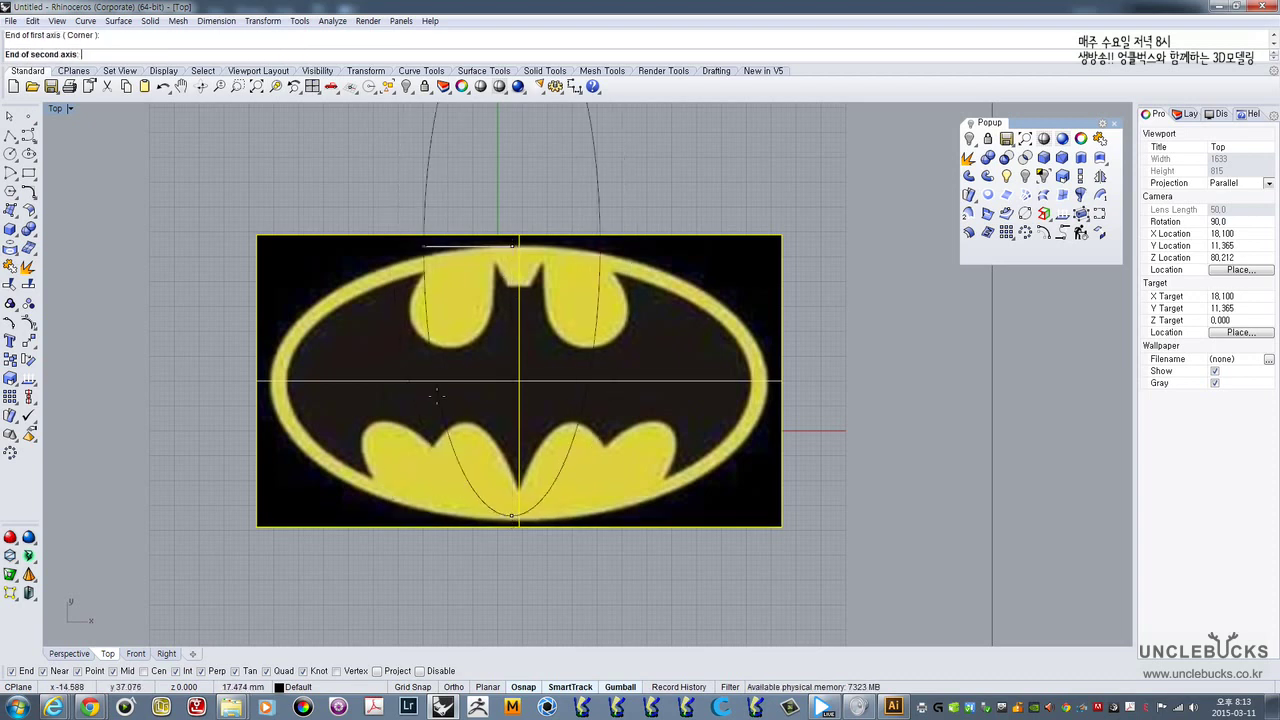
pyautogui.click(437, 349)
# - Draw a circle by diameter, about 100 mm across, from the yellow oval's left edge to its right edge
pyautogui.click(10, 154)
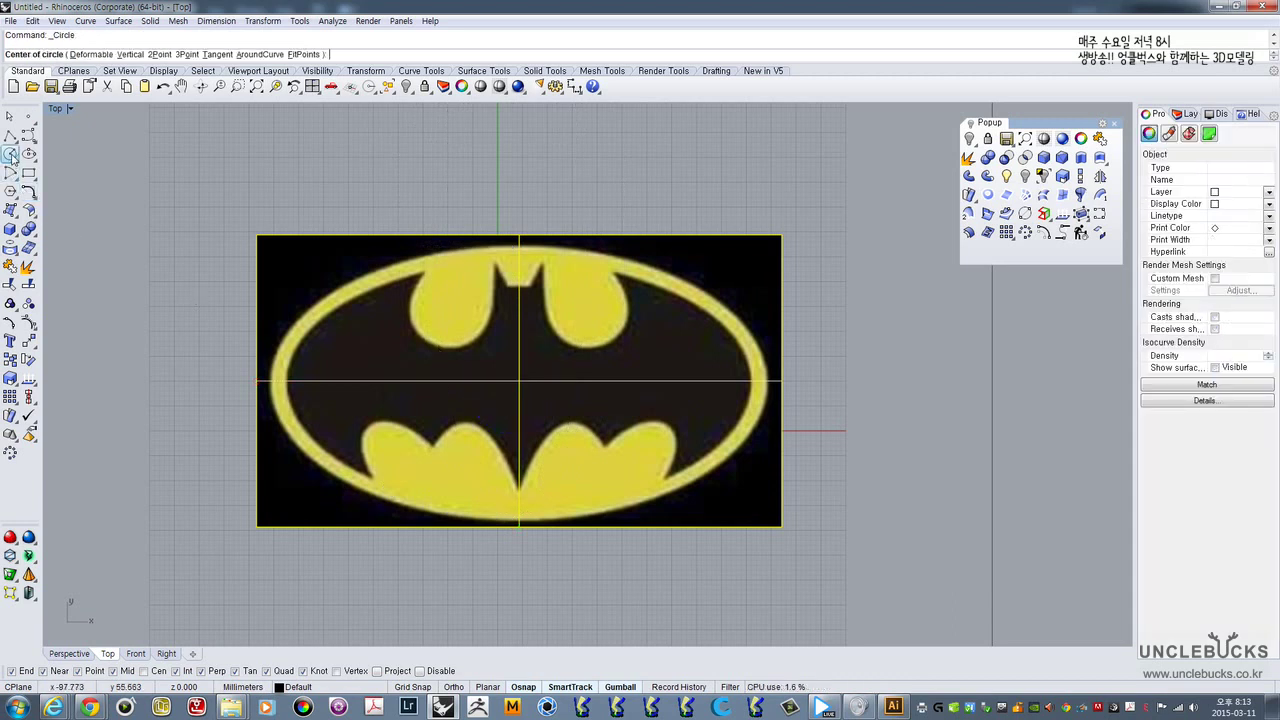
pyautogui.click(10, 154)
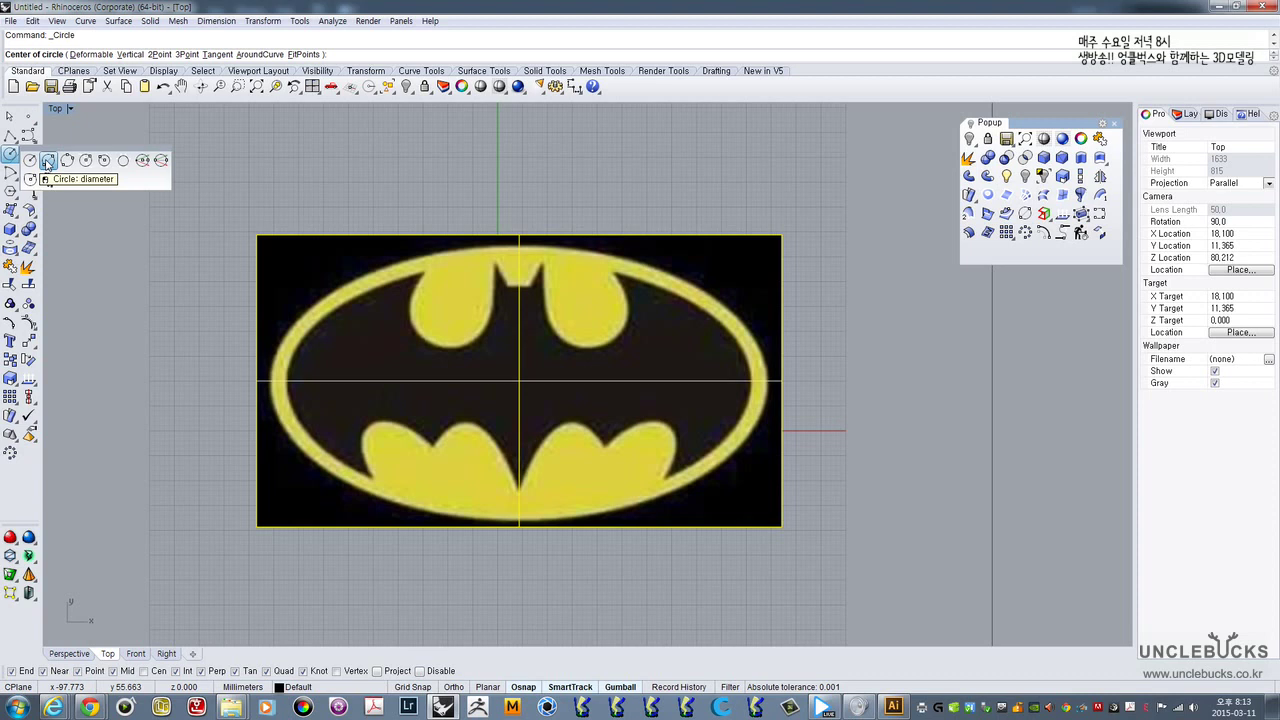
pyautogui.click(47, 163)
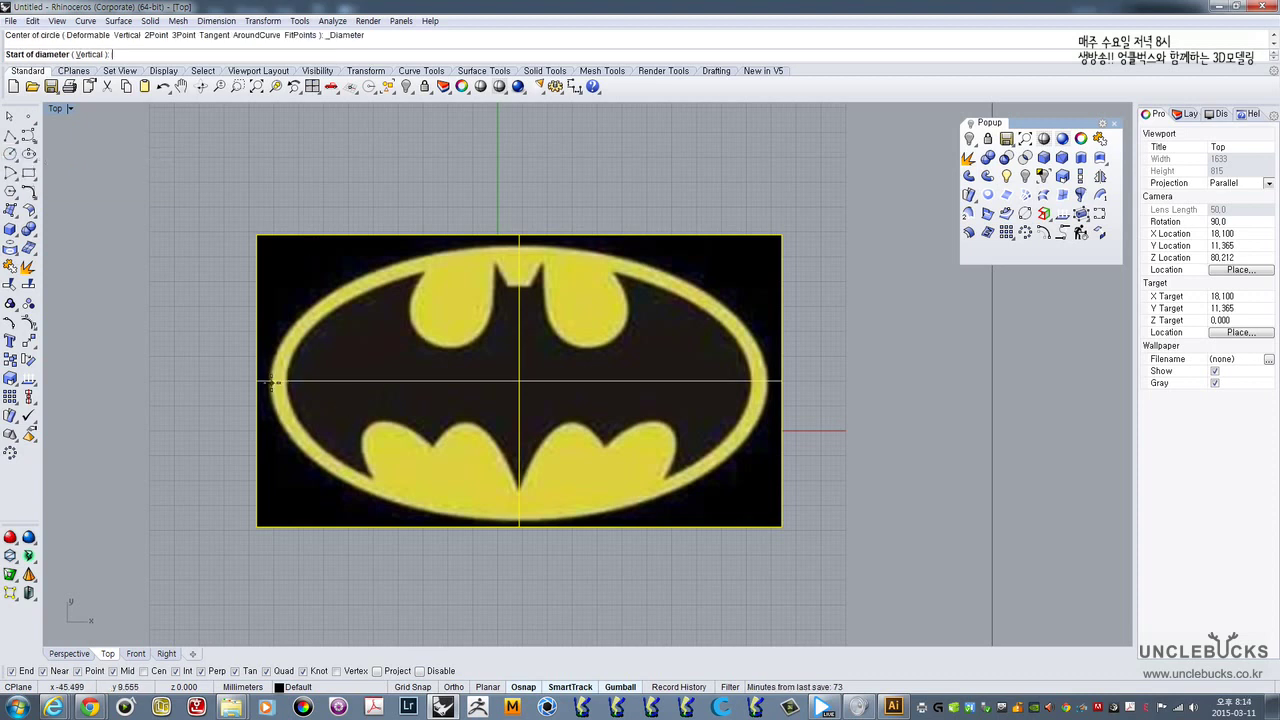
pyautogui.moveTo(354, 401); pyautogui.dragTo(343, 349, button='right')
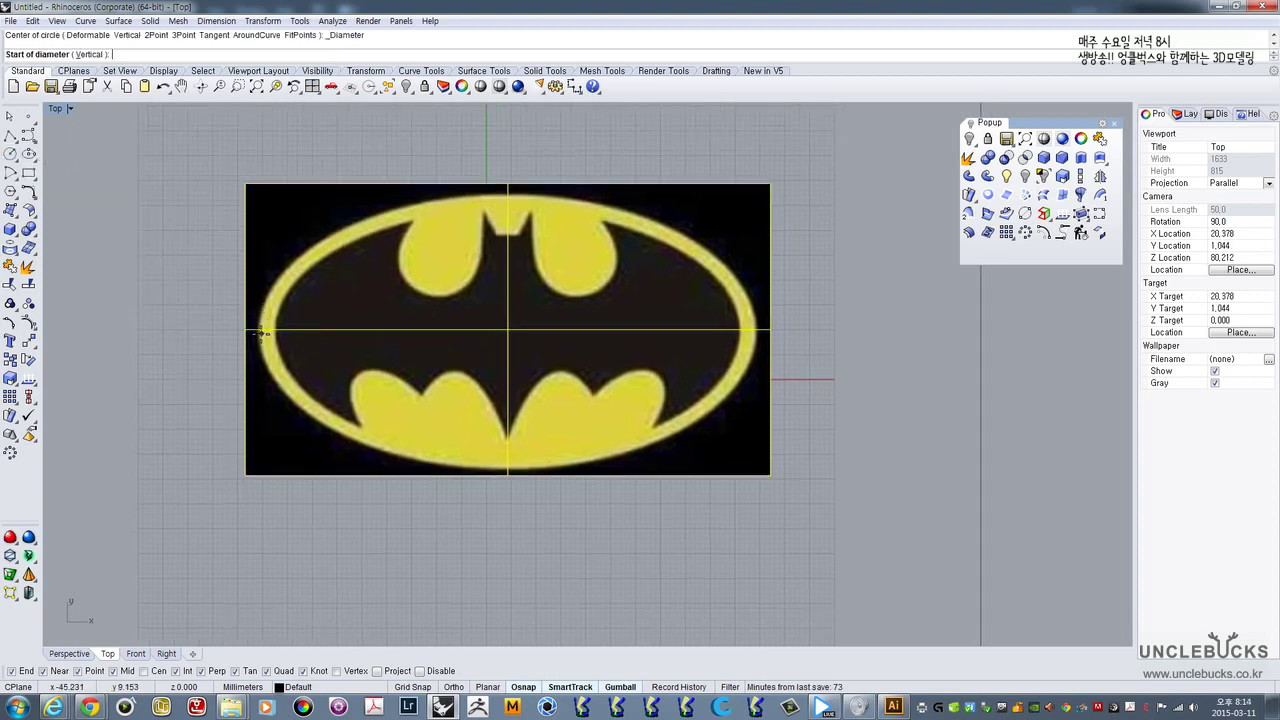
pyautogui.click(260, 333)
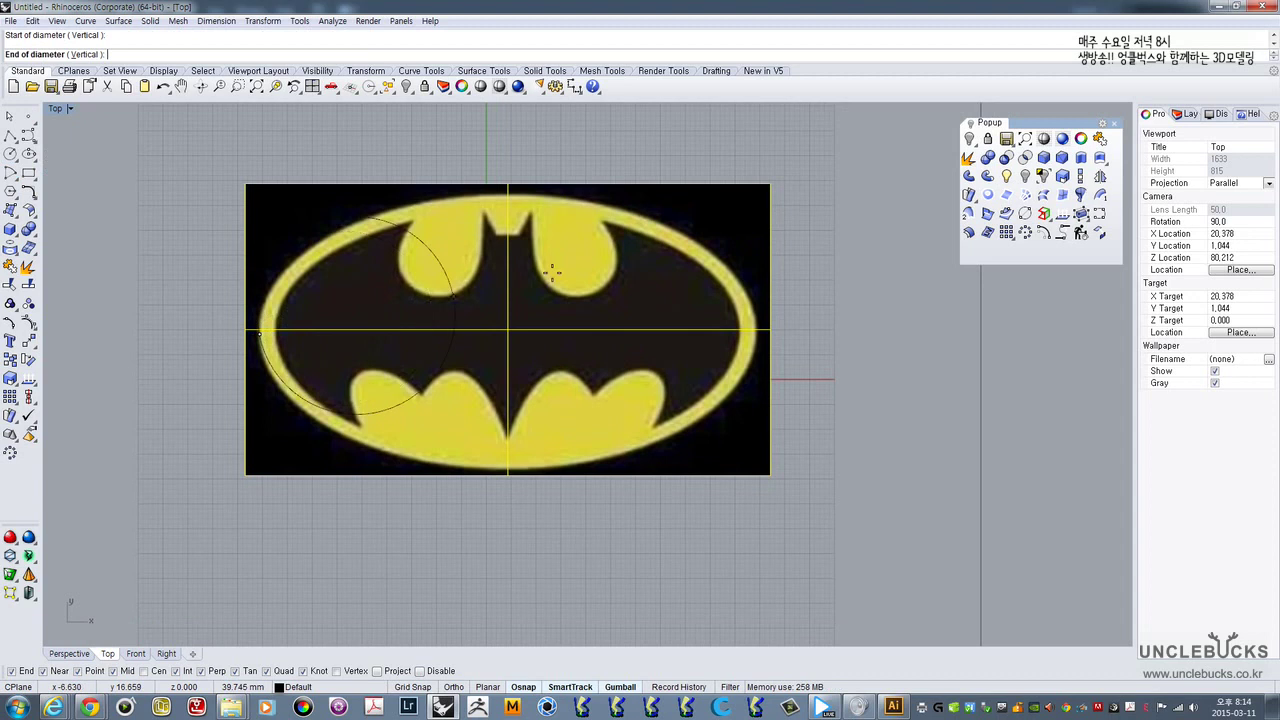
pyautogui.click(753, 334)
pyautogui.click(757, 340)
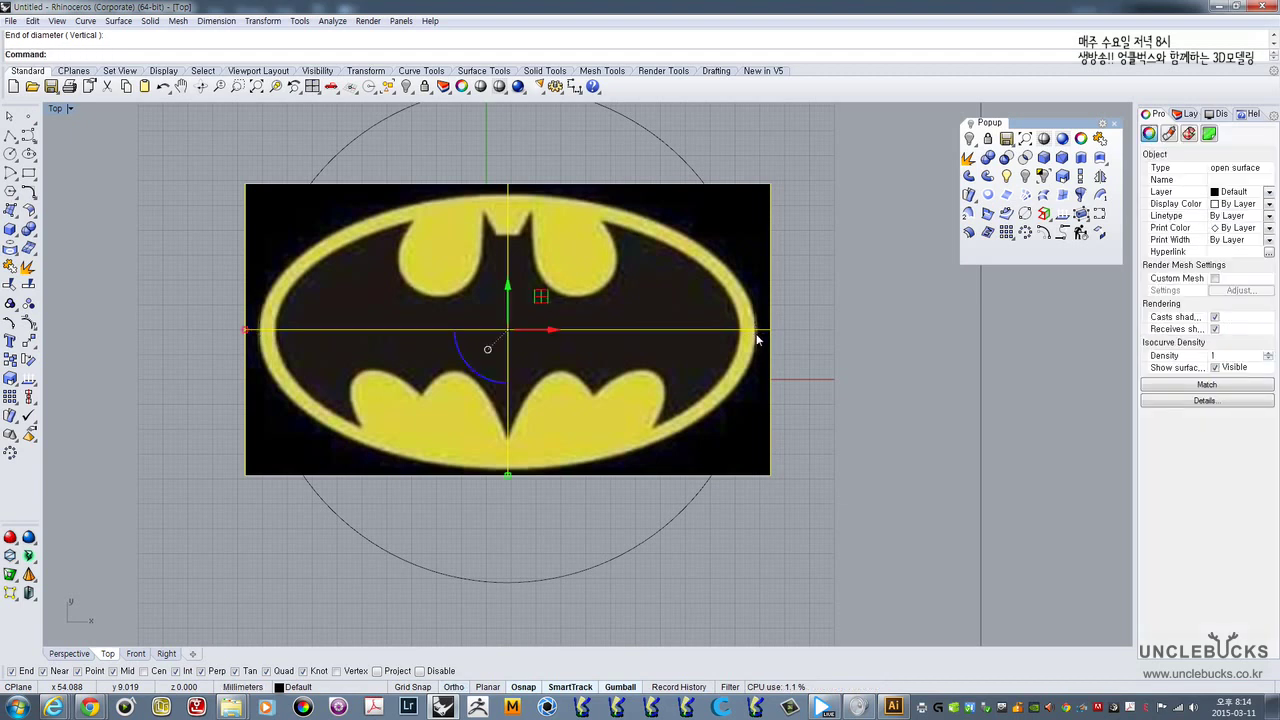
# - Try to reshape the circle vertically from its lower edge toward the oval's height, and undo that change
pyautogui.click(612, 119)
pyautogui.moveTo(526, 530); pyautogui.dragTo(524, 560, button='right')
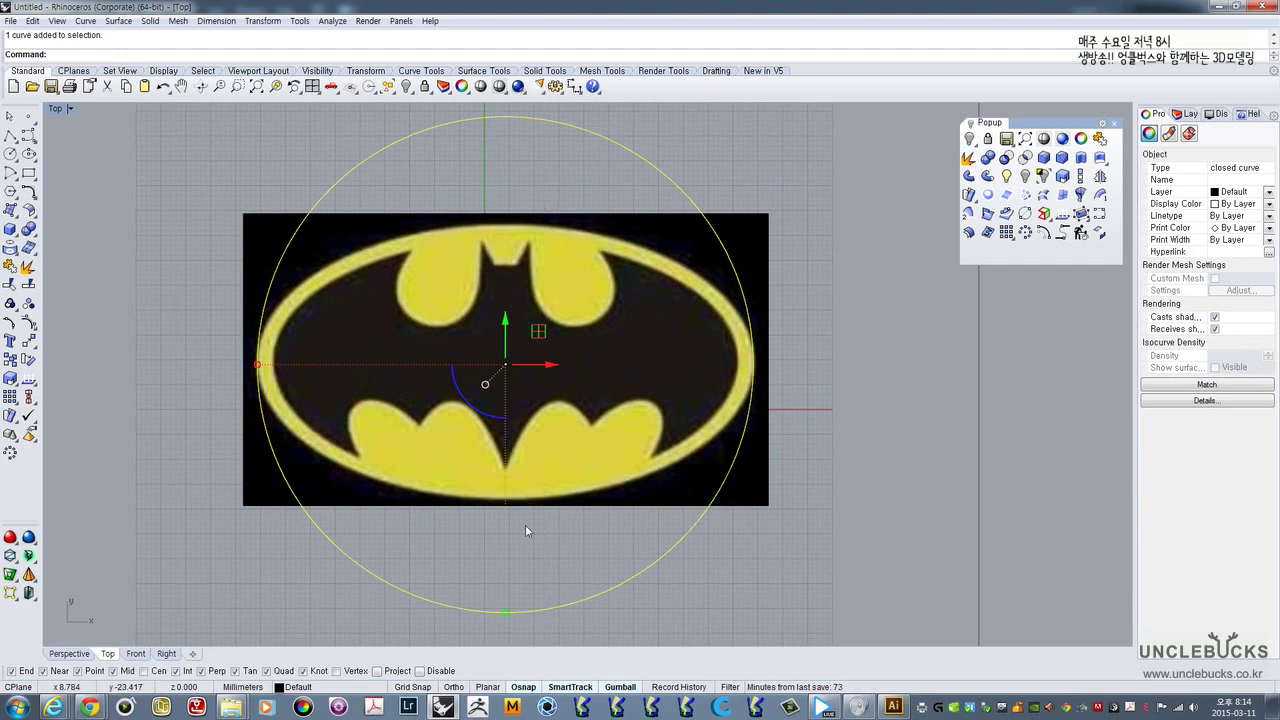
pyautogui.moveTo(525, 524); pyautogui.dragTo(523, 498, button='right')
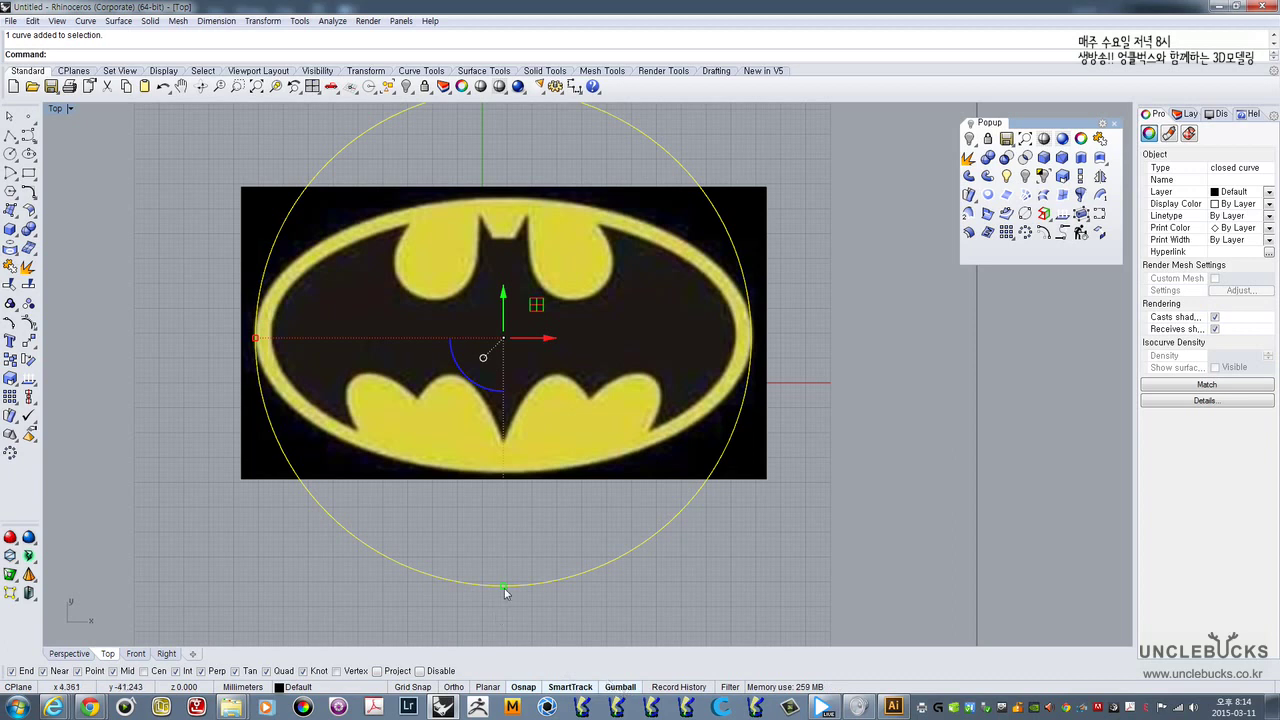
pyautogui.moveTo(504, 590); pyautogui.dragTo(509, 545)
pyautogui.hotkey('ctrl', 'z')
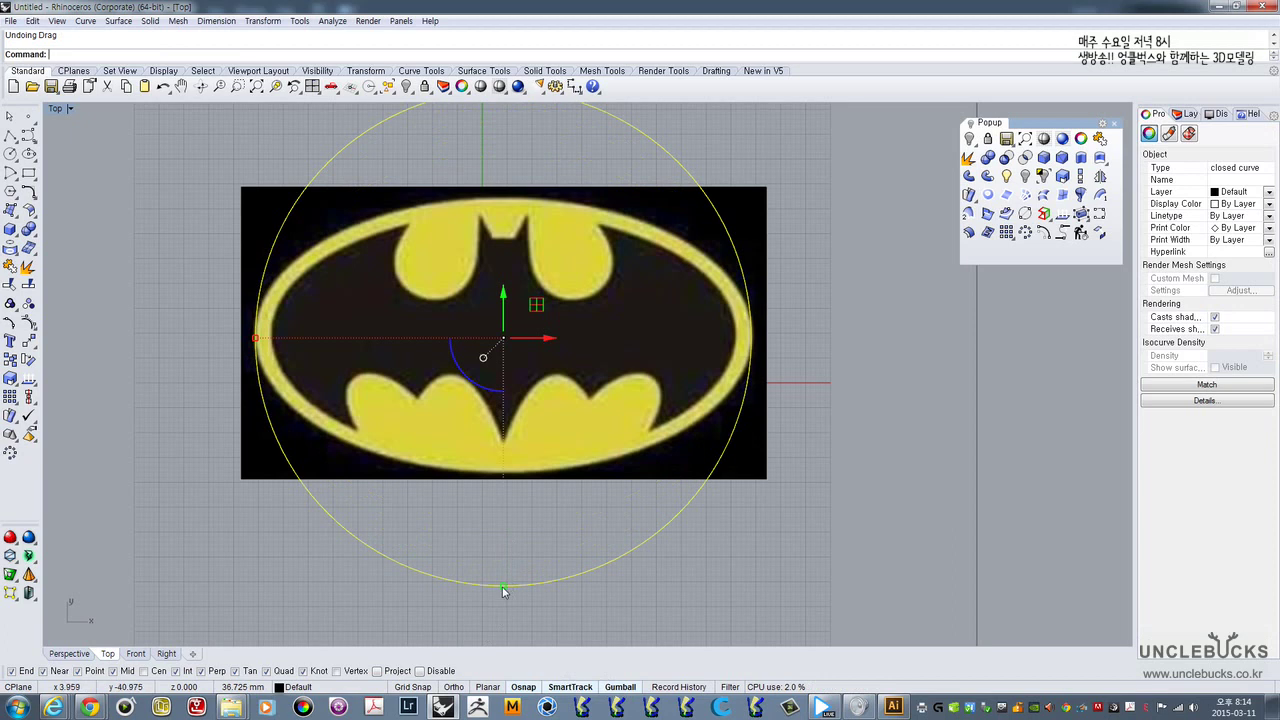
# - Squash the circle vertically to the height of the yellow oval and shift it up about 0.7 mm to fit
pyautogui.moveTo(505, 590); pyautogui.dragTo(526, 479)
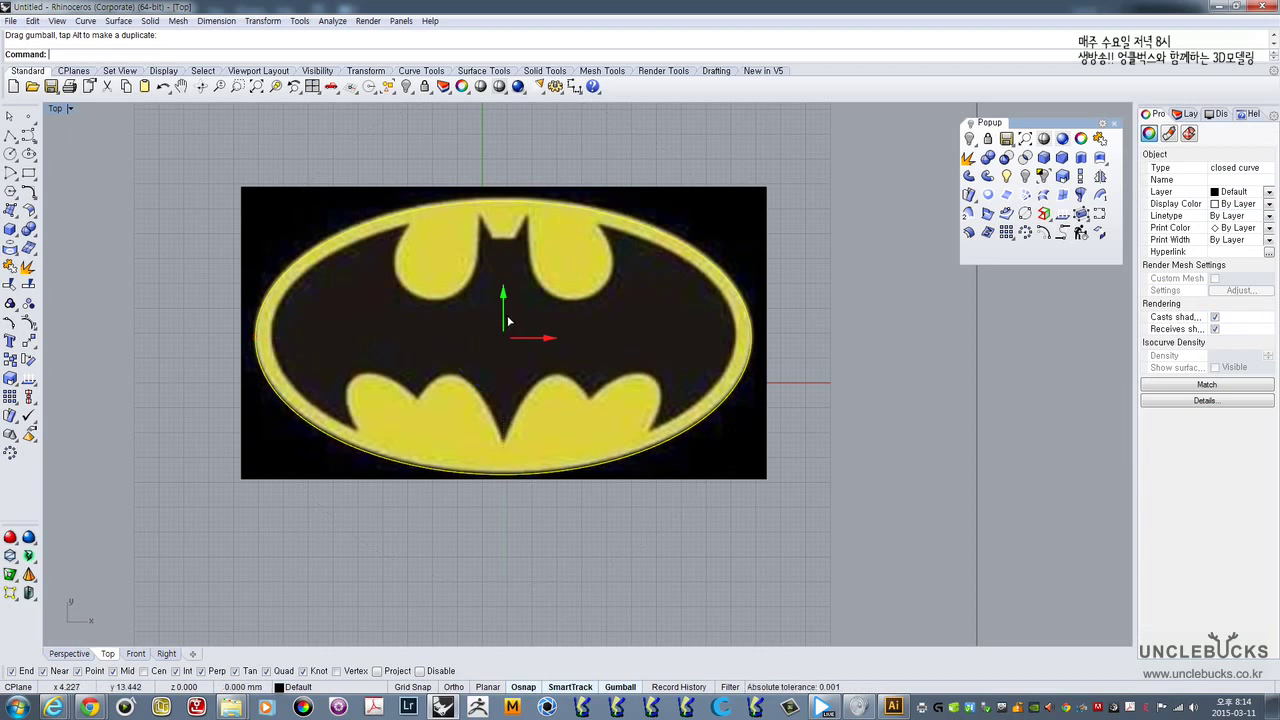
pyautogui.moveTo(505, 320); pyautogui.dragTo(509, 317)
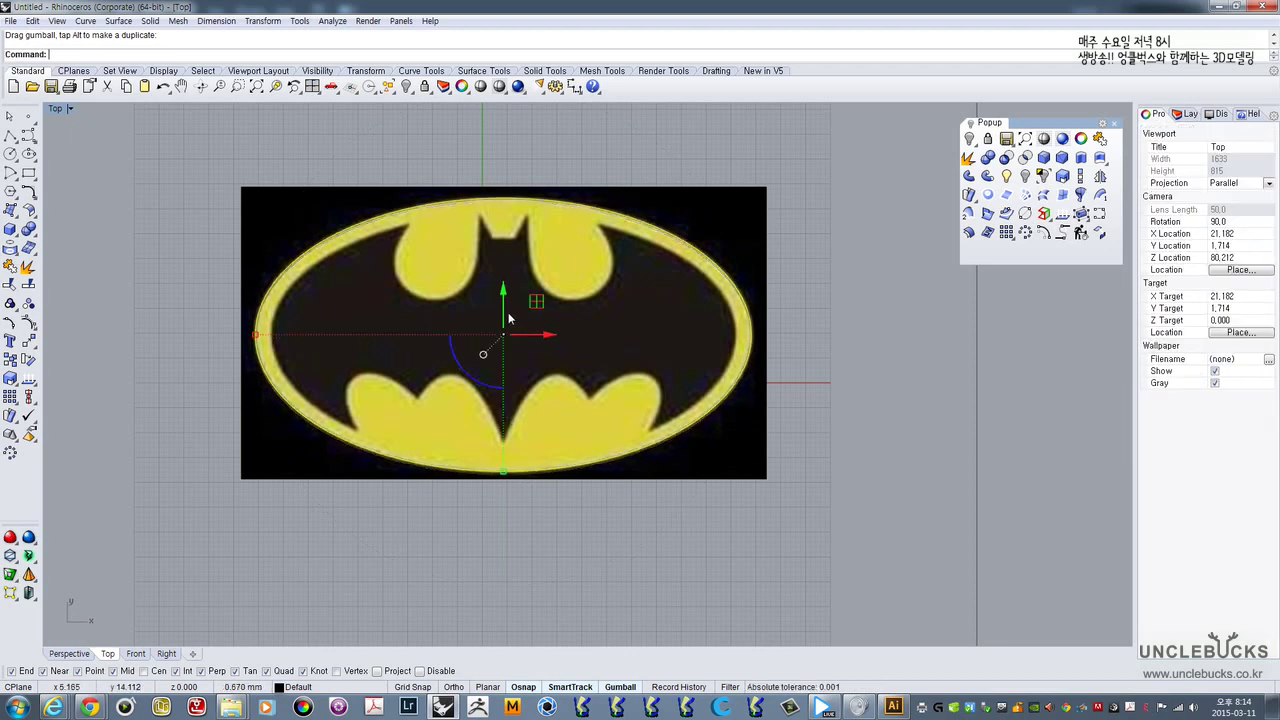
pyautogui.moveTo(491, 358); pyautogui.dragTo(487, 370, button='right')
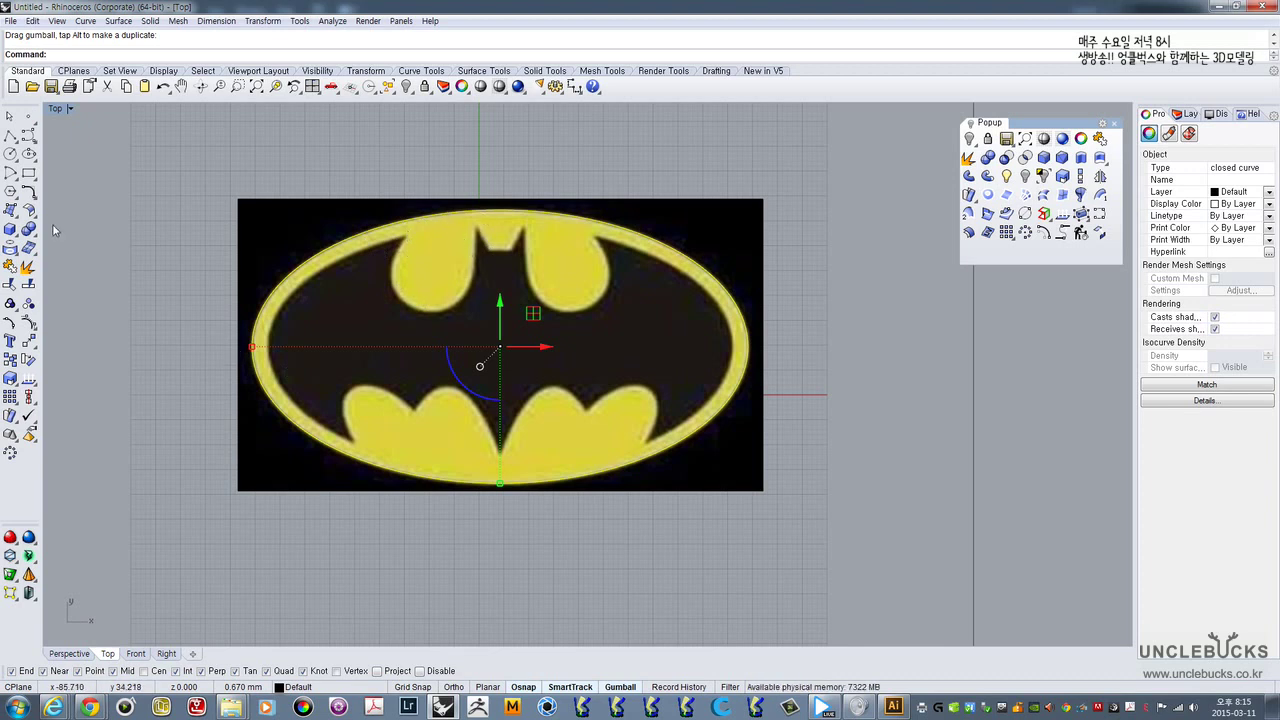
# - Offset the oval curve inward by 4 mm with sharp corners, and select both the outer and inner ovals
pyautogui.write('Offset')
pyautogui.press('Return')
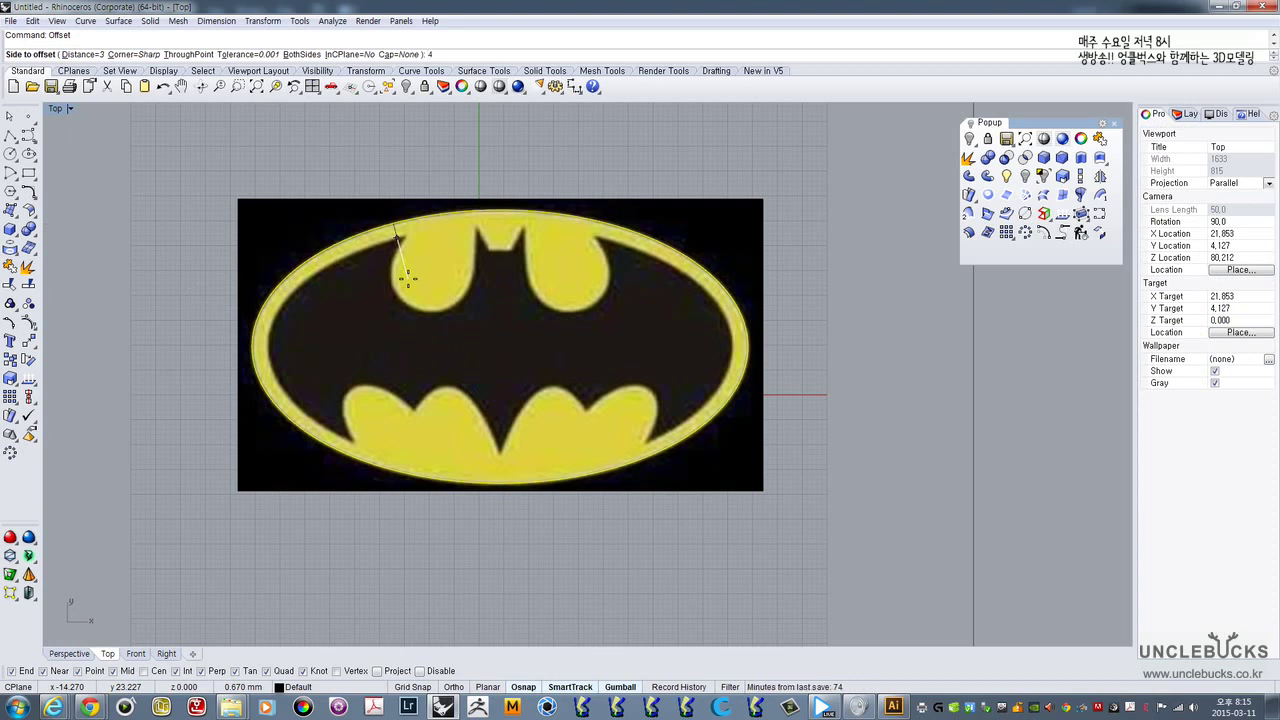
pyautogui.press('Return')
pyautogui.click(398, 272)
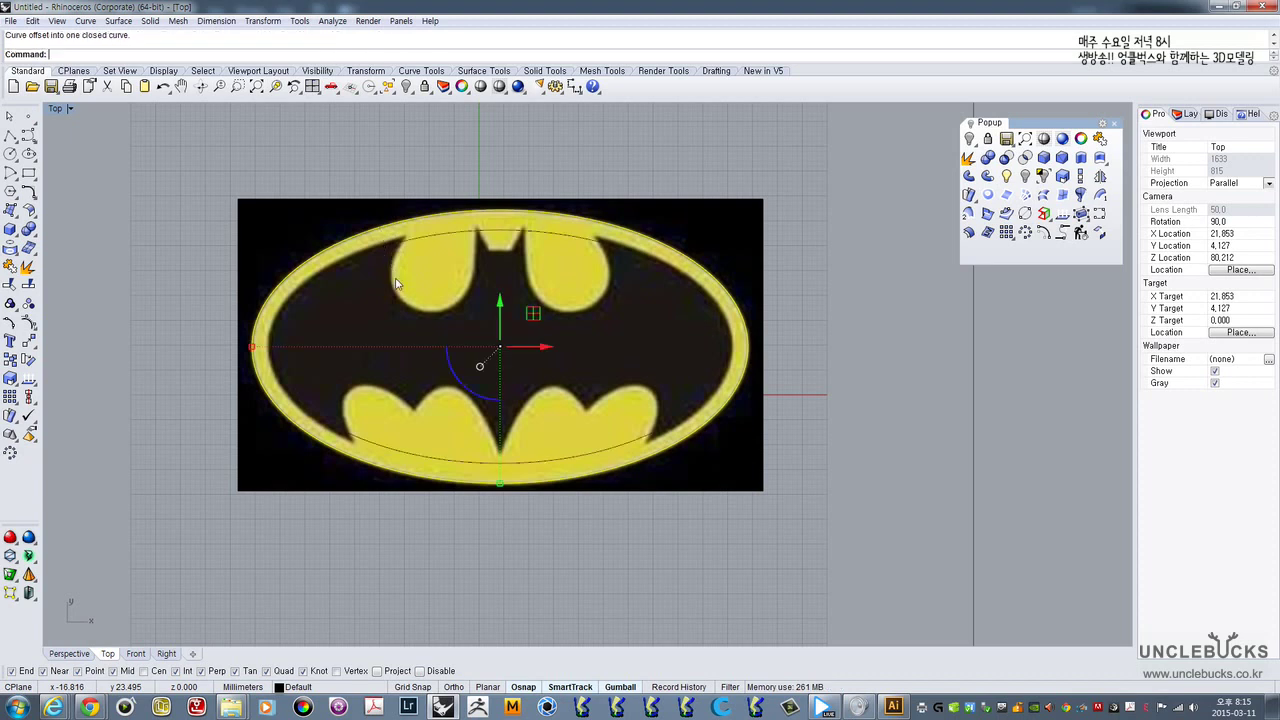
pyautogui.click(432, 237)
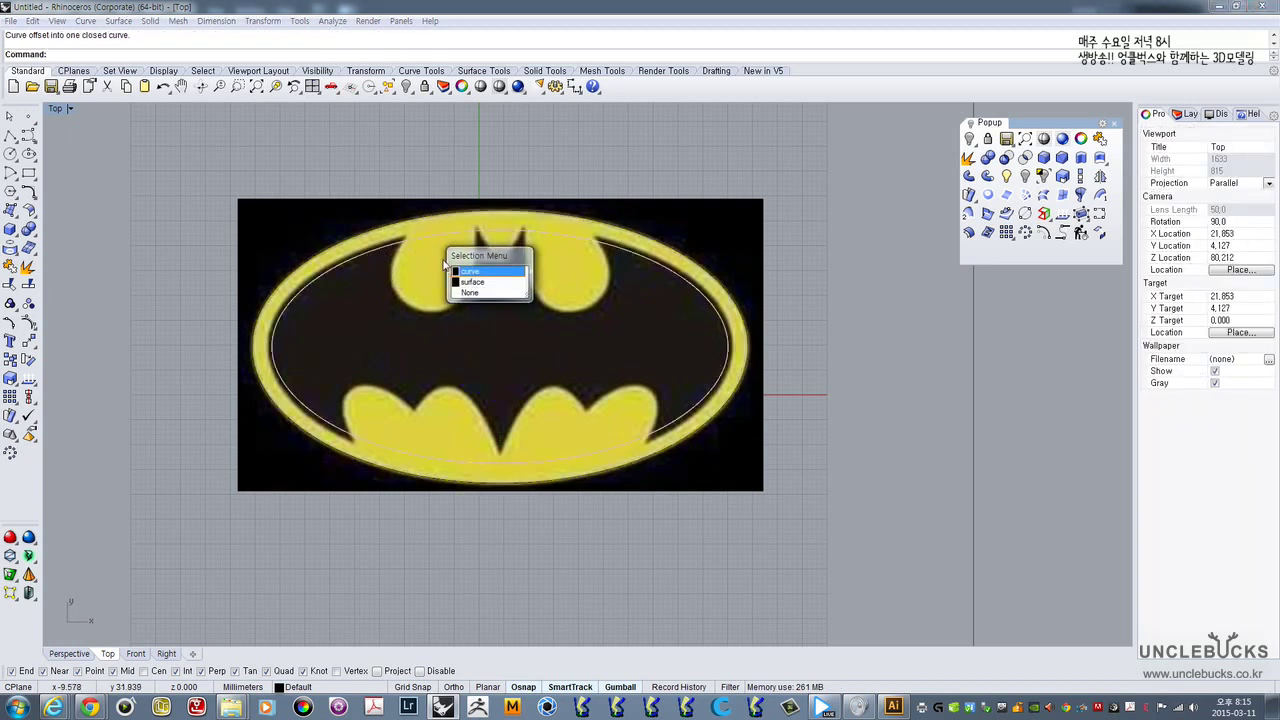
pyautogui.click(473, 269)
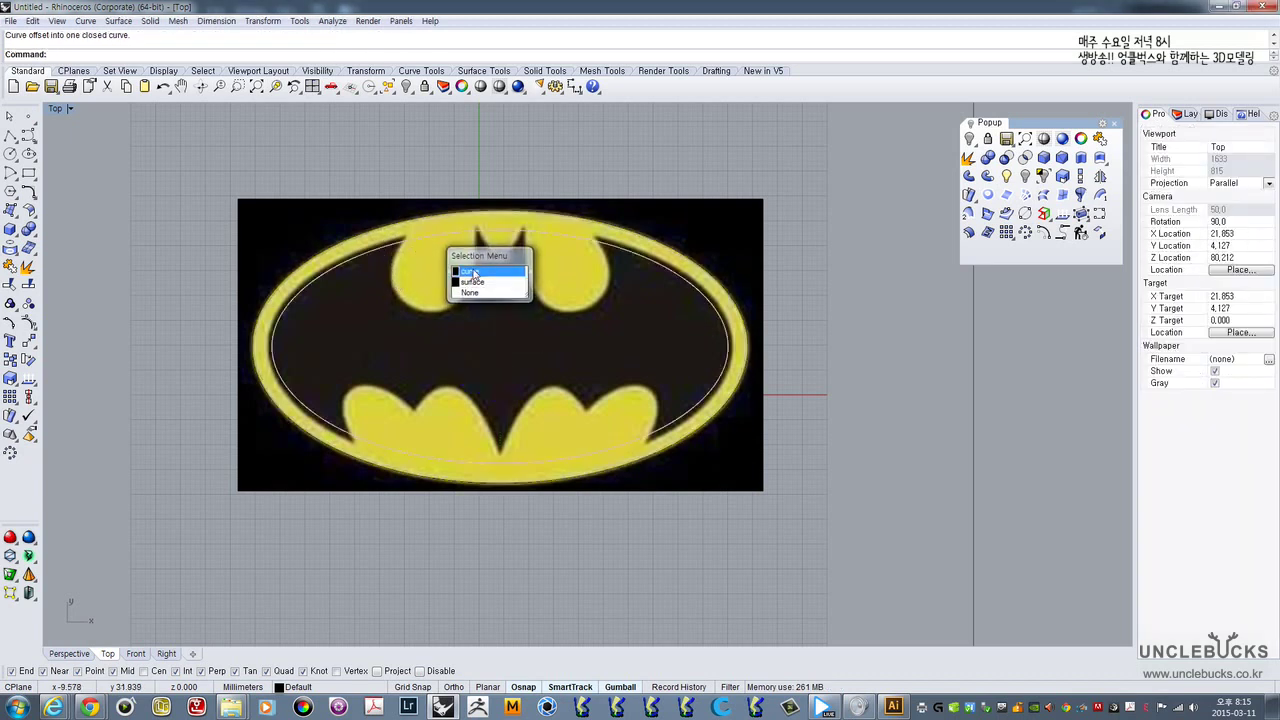
pyautogui.click(373, 236)
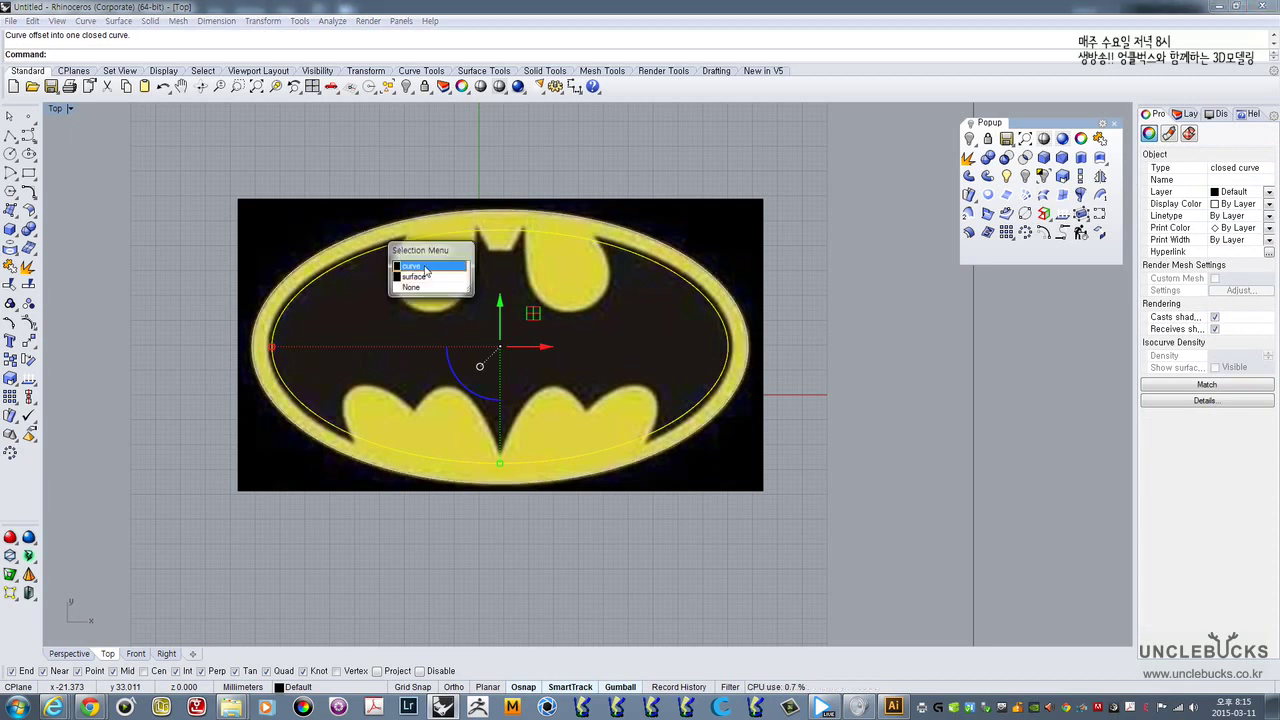
pyautogui.click(425, 266)
pyautogui.moveTo(434, 264)
pyautogui.mouseDown(button='right')
pyautogui.moveTo(440, 235)
pyautogui.moveTo(432, 250)
pyautogui.mouseUp(button='right')
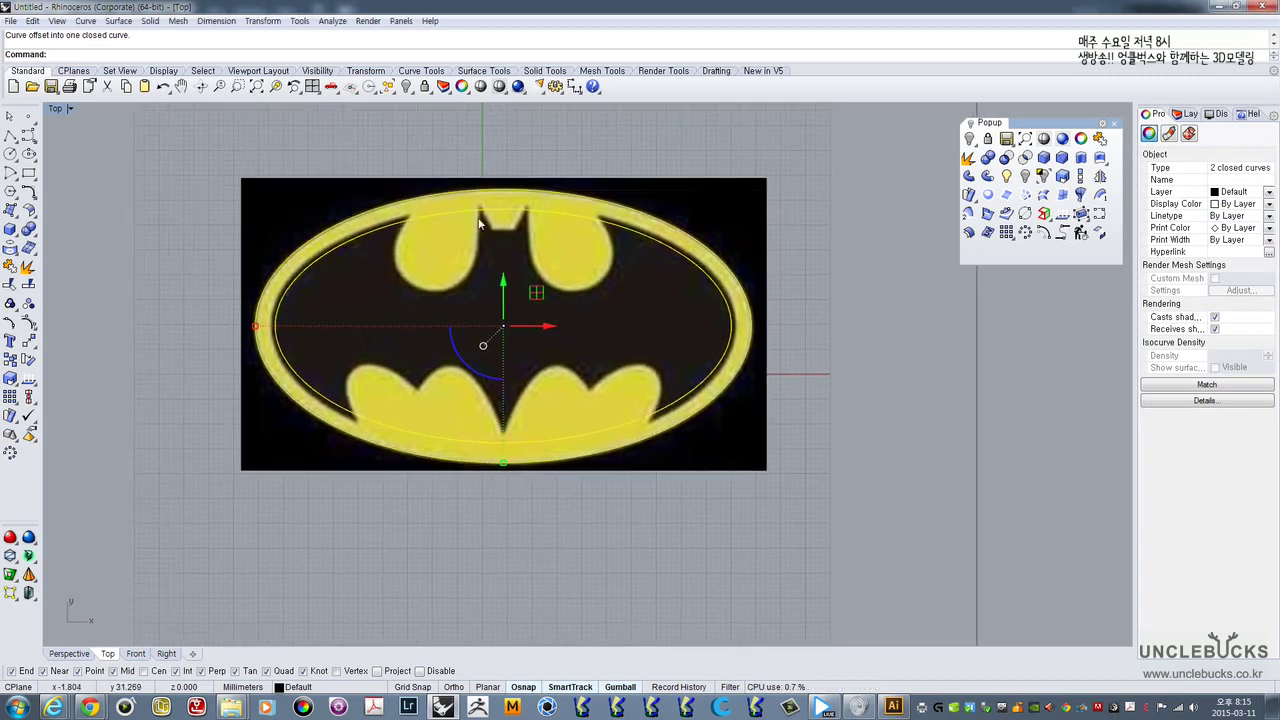
# - Draw a vertical centre line about 80 mm long through the middle of the logo, extending beyond the picture, and select it
pyautogui.scroll(2, 494, 229)
pyautogui.click(9, 137)
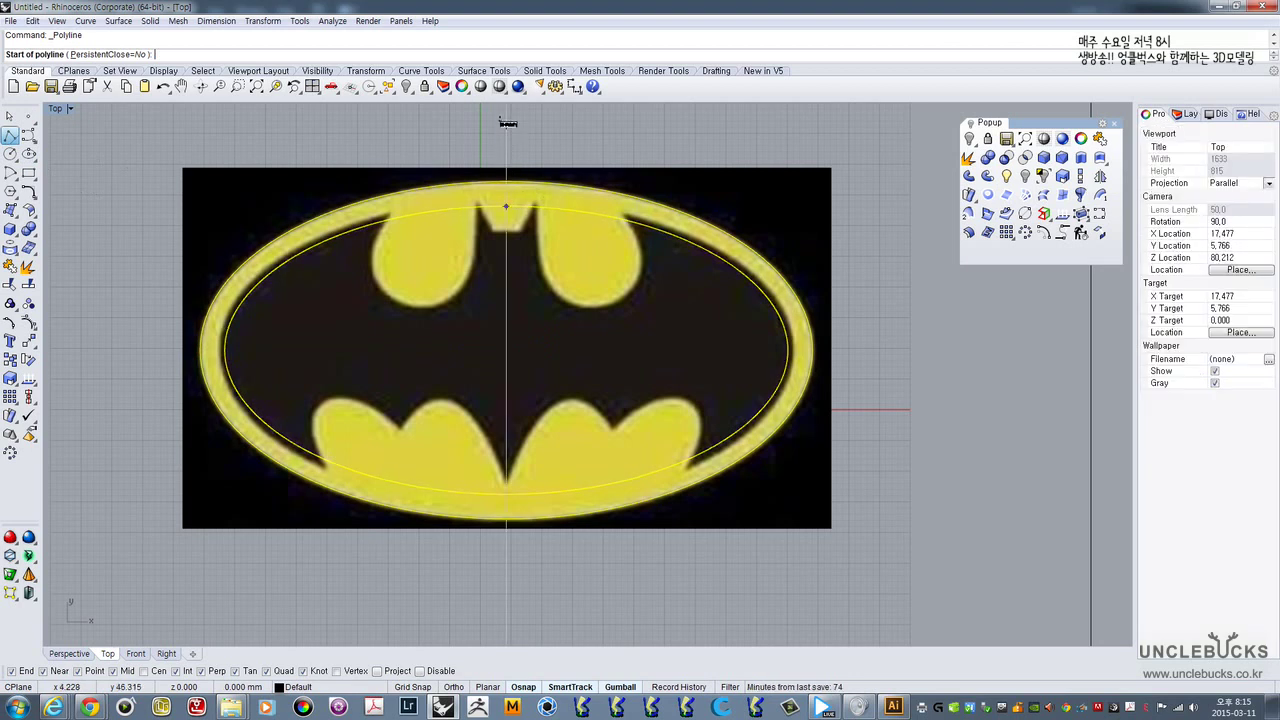
pyautogui.click(506, 124)
pyautogui.click(506, 611)
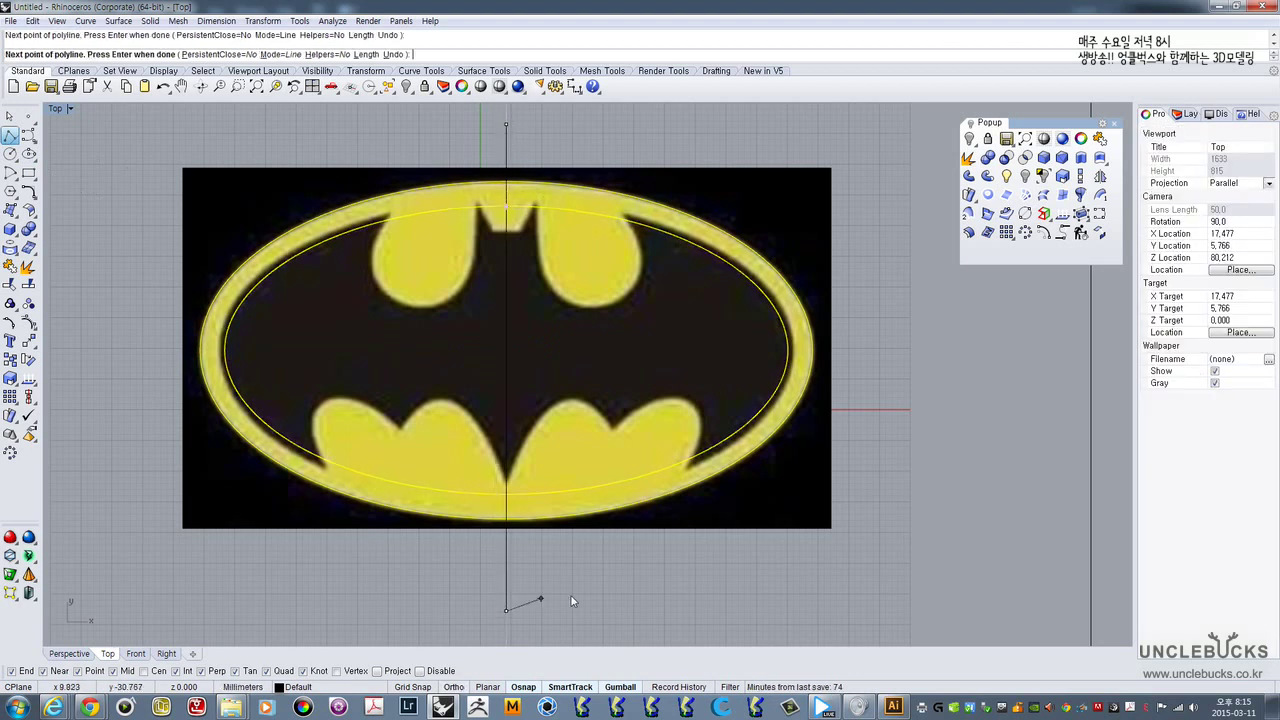
pyautogui.rightClick(571, 600)
pyautogui.moveTo(510, 348); pyautogui.dragTo(451, 566)
pyautogui.moveTo(517, 291); pyautogui.dragTo(543, 329, button='right')
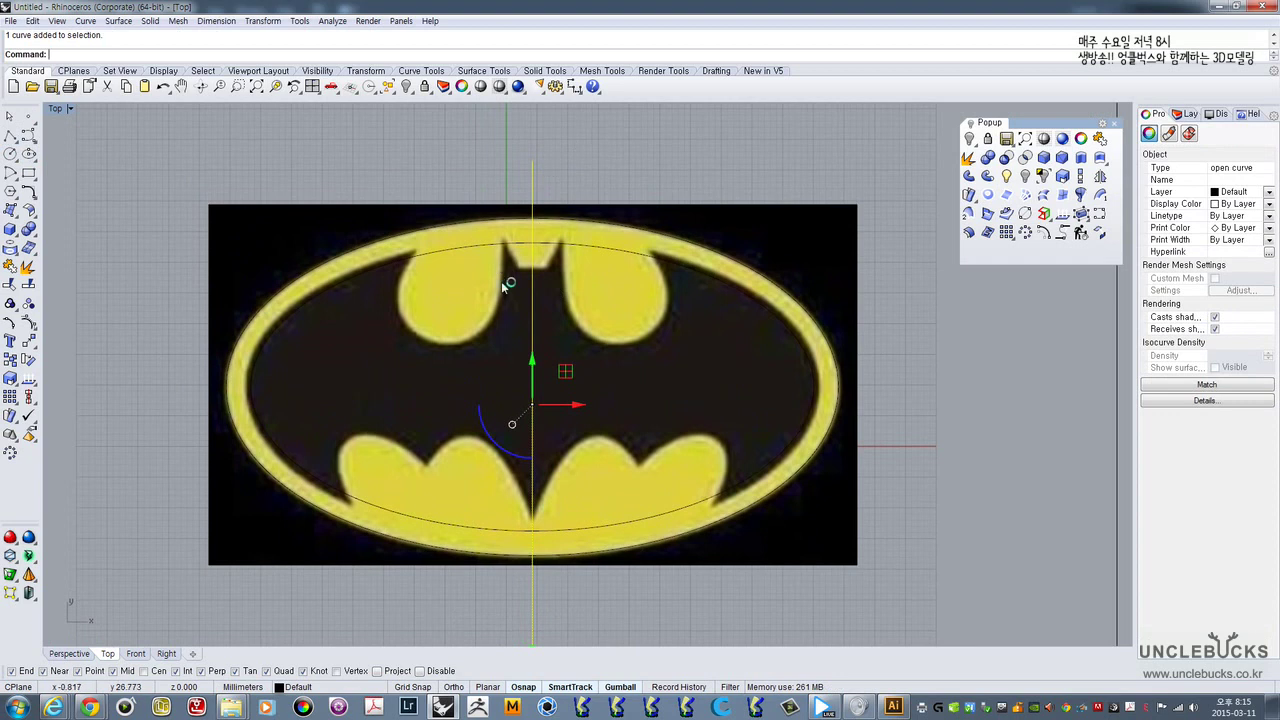
pyautogui.moveTo(525, 257); pyautogui.dragTo(541, 237, button='right')
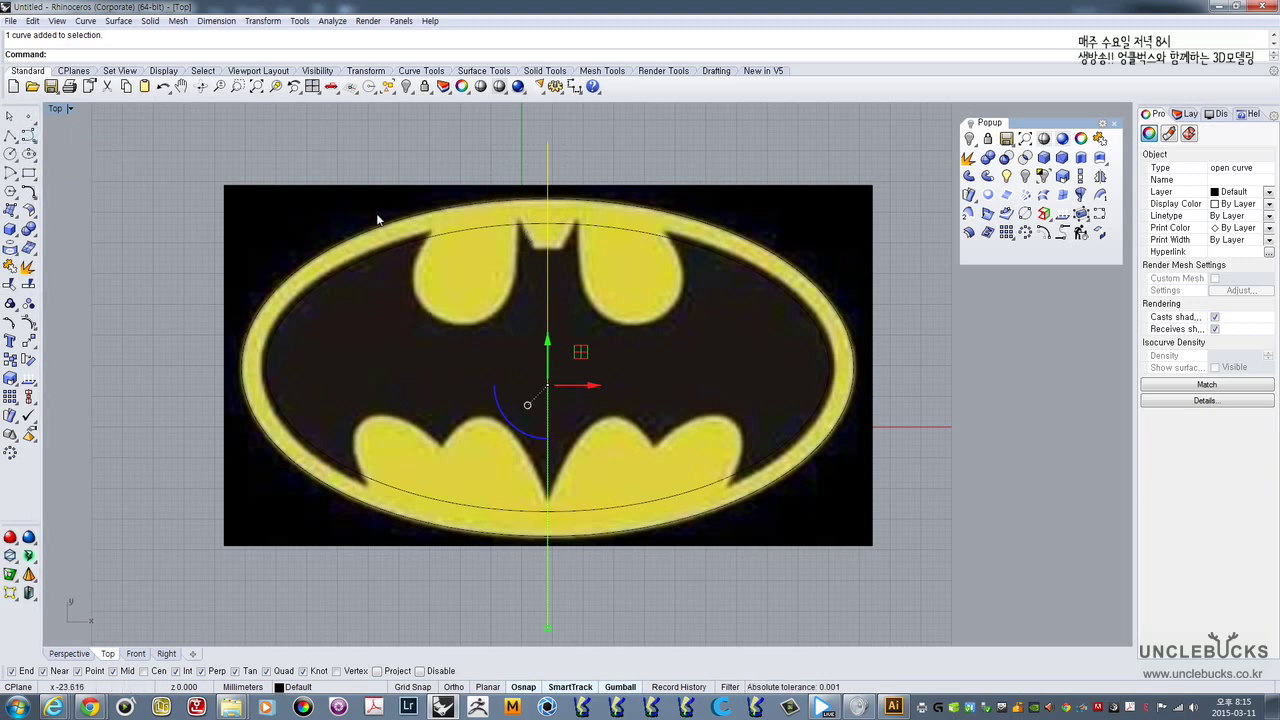
# - Trace the upper-left yellow lobe with an interpolated curve from above the wing tip to past the ear tip, crossing the inner oval, and select it
pyautogui.scroll(1, 440, 247)
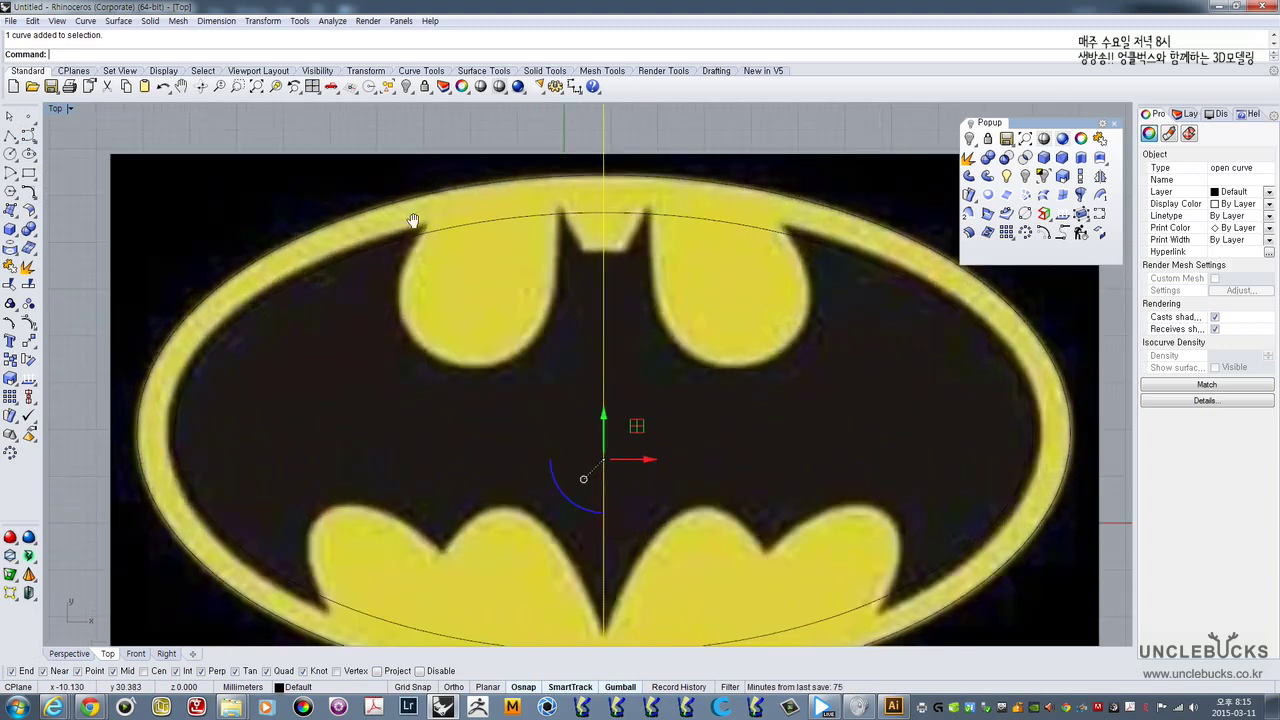
pyautogui.scroll(1, 417, 222)
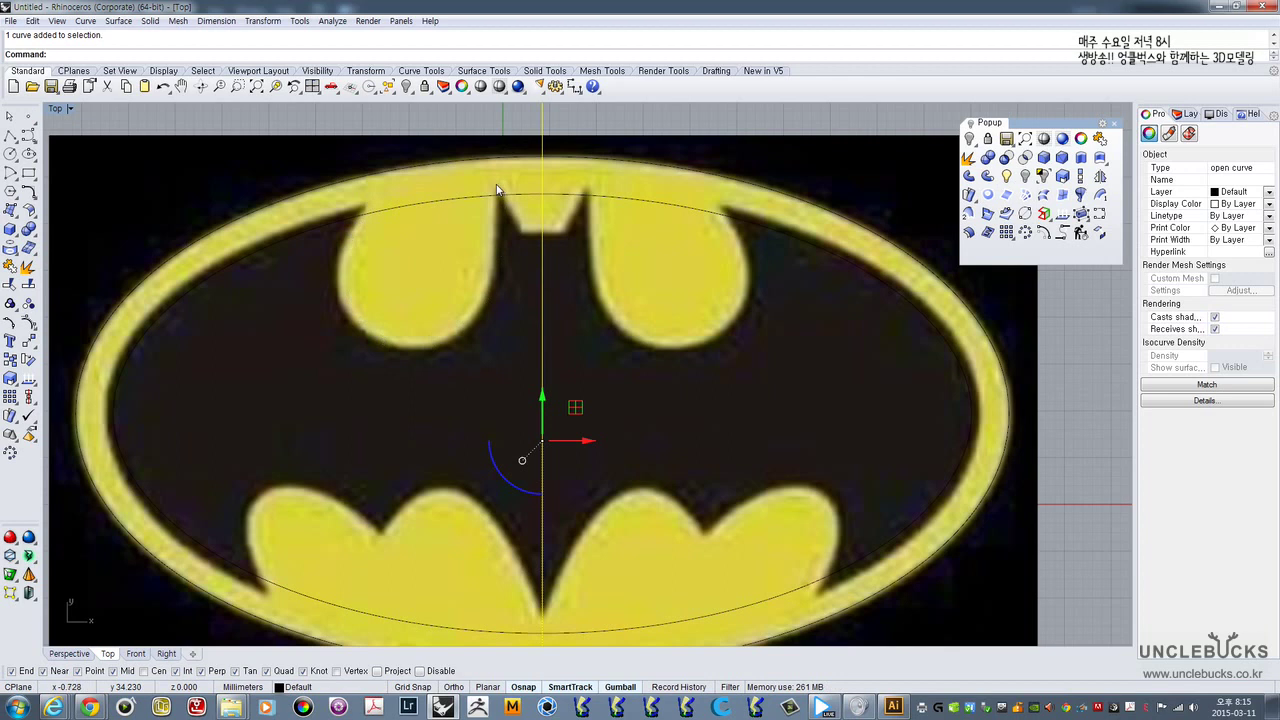
pyautogui.click(10, 135)
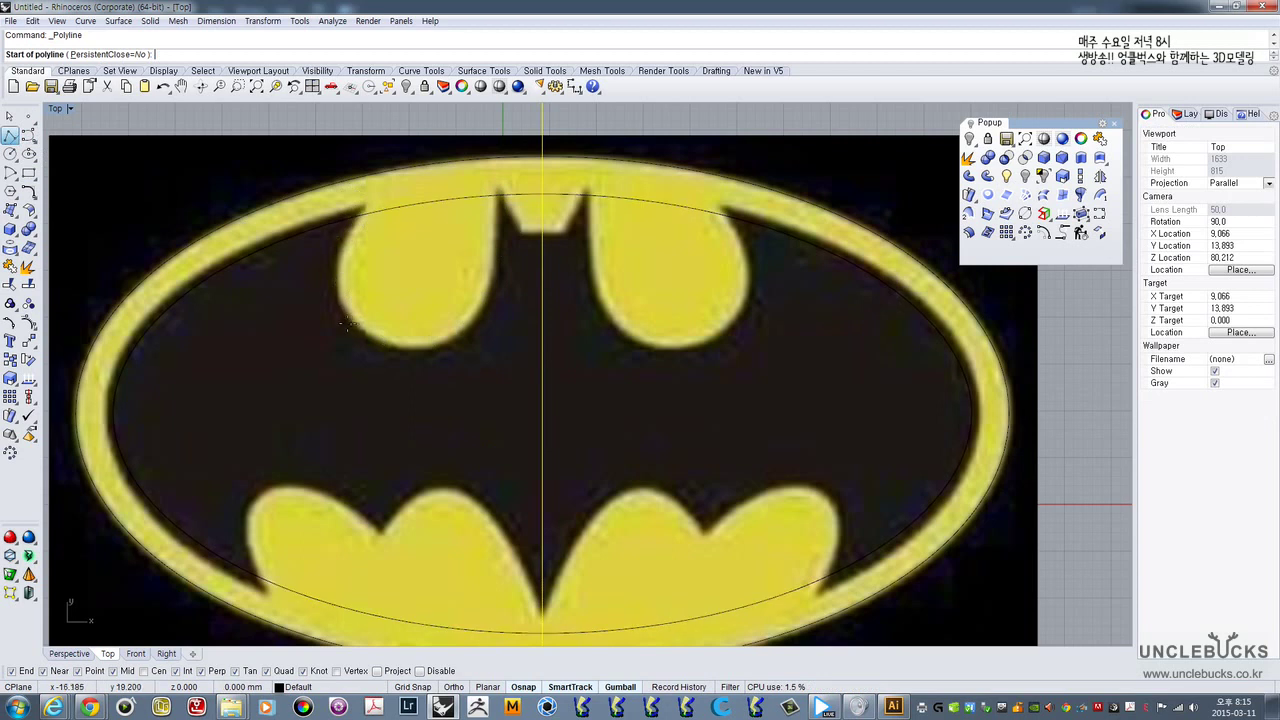
pyautogui.click(30, 137)
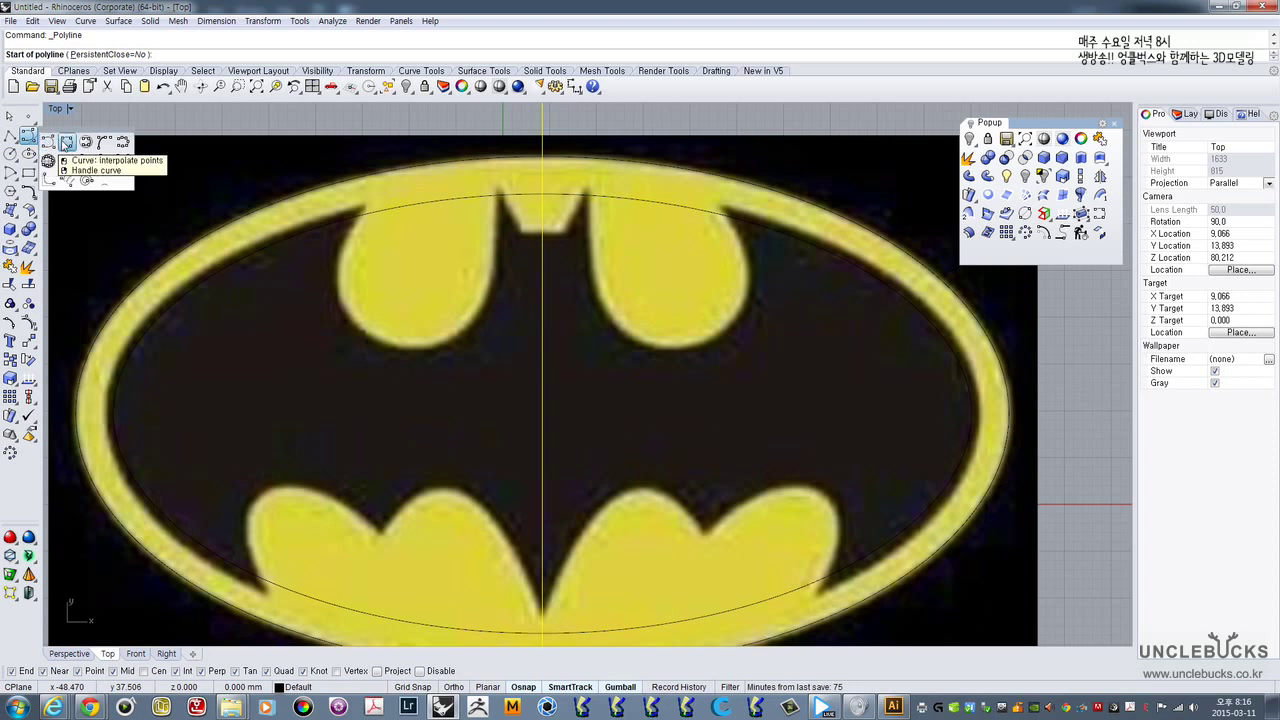
pyautogui.click(66, 143)
pyautogui.scroll(4, 367, 196)
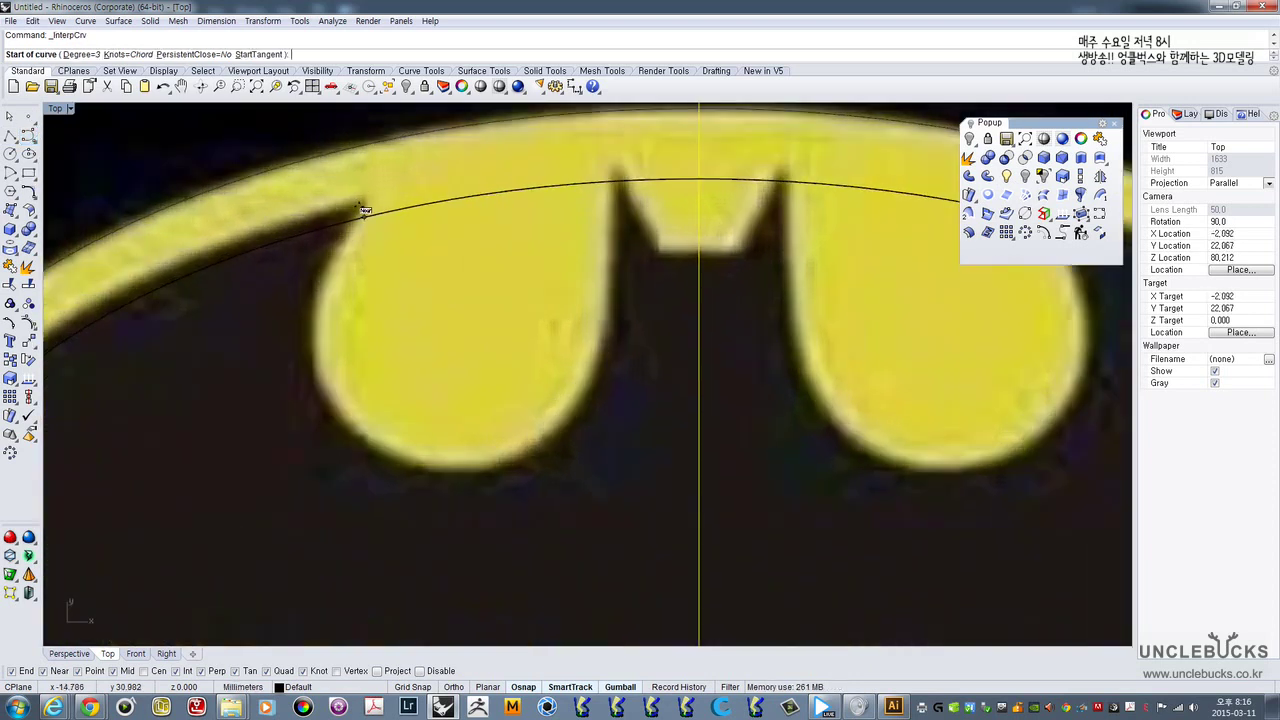
pyautogui.click(373, 179)
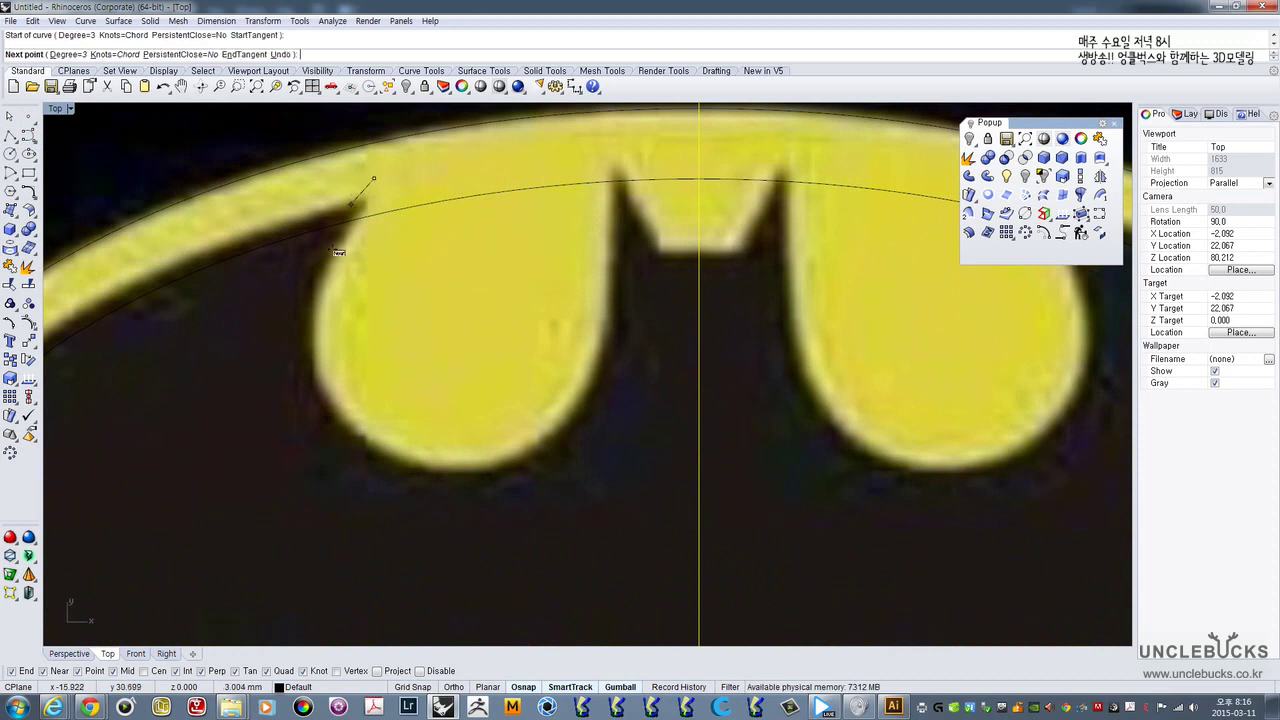
pyautogui.click(312, 360)
pyautogui.click(419, 467)
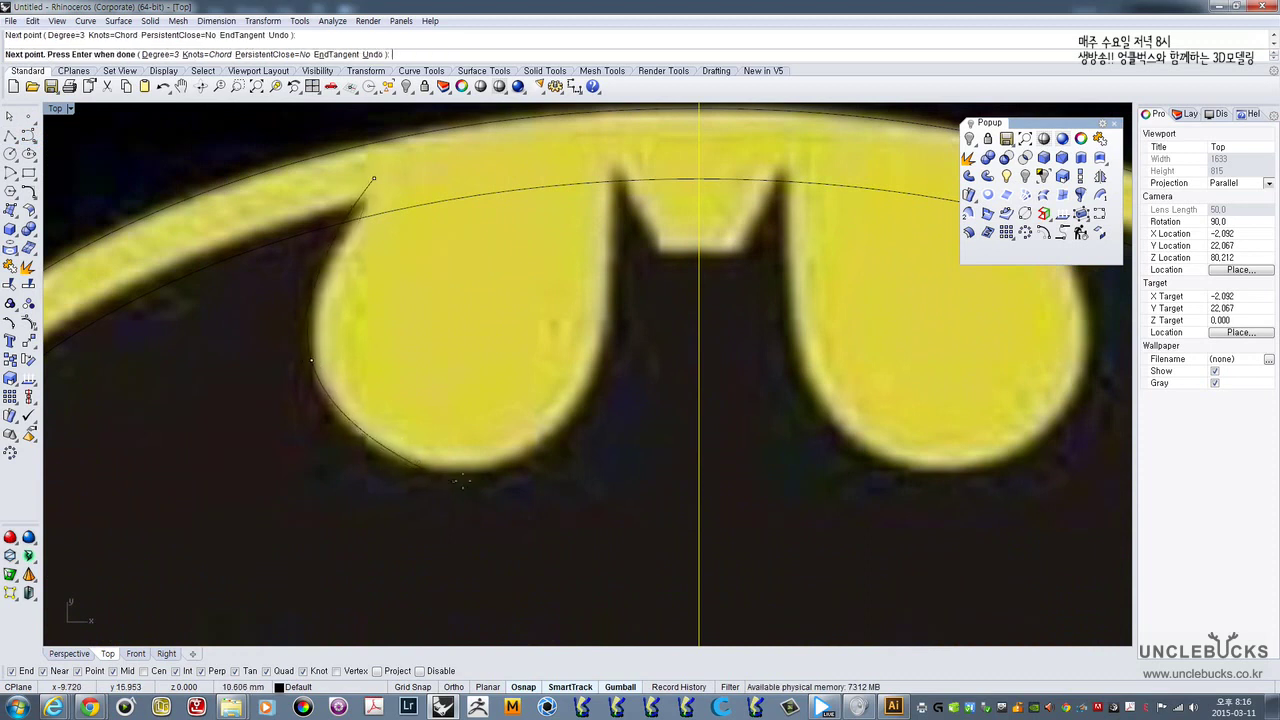
pyautogui.click(462, 480)
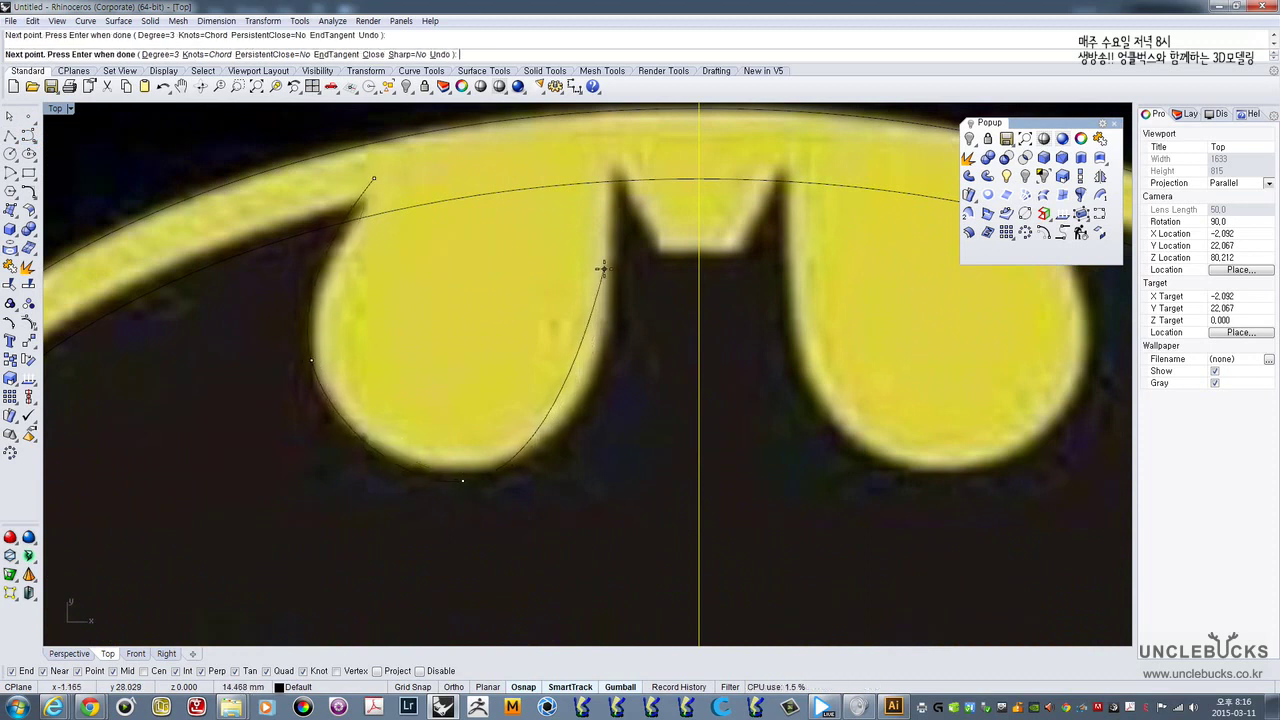
pyautogui.click(600, 308)
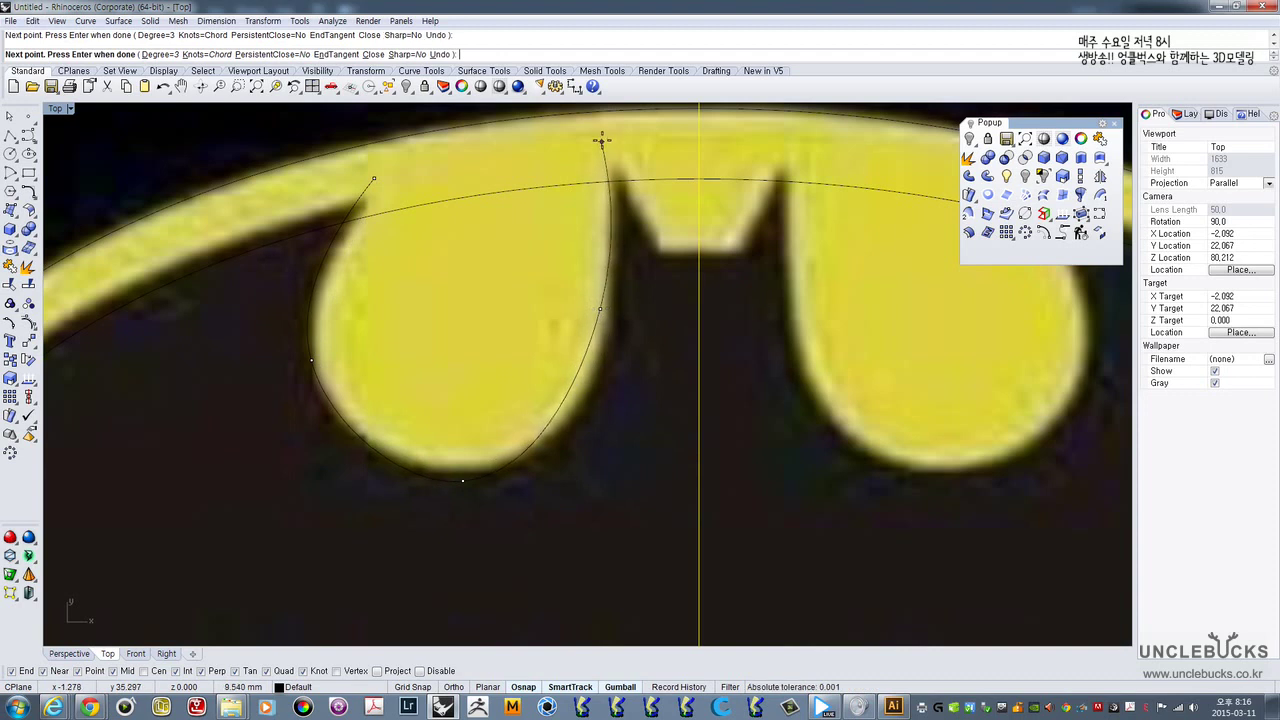
pyautogui.click(614, 141)
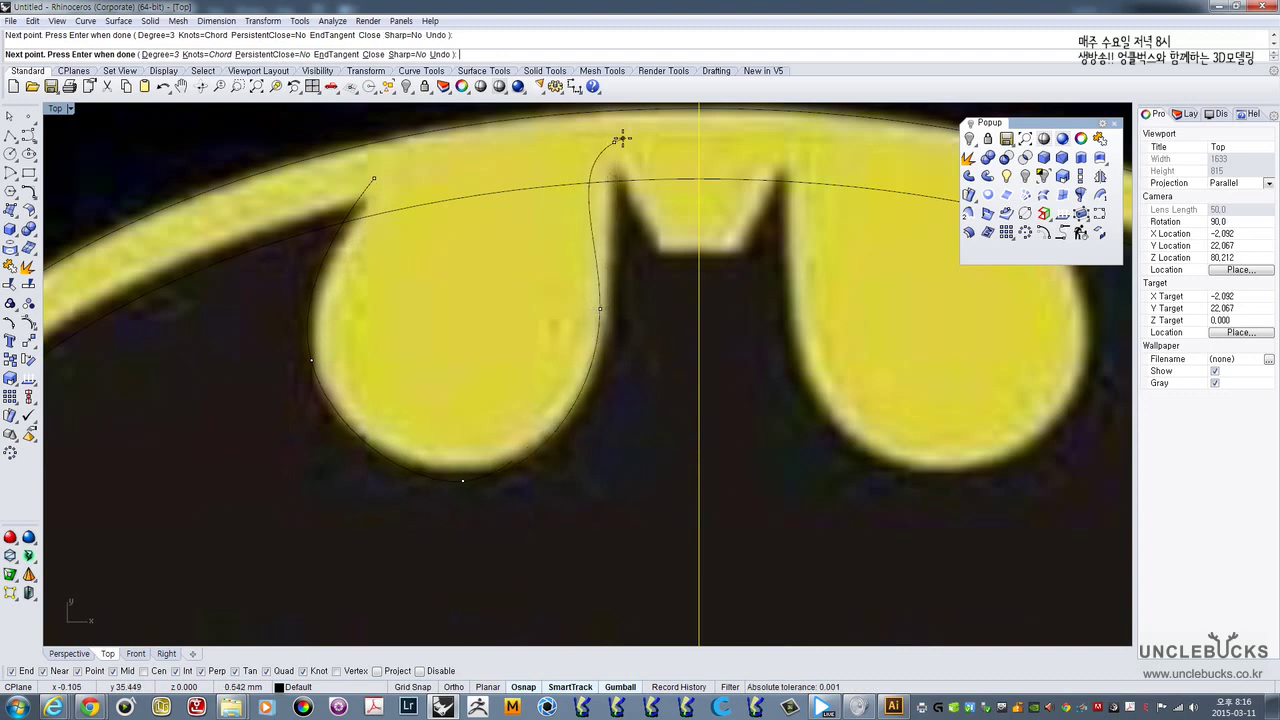
pyautogui.press('Return')
pyautogui.click(613, 160)
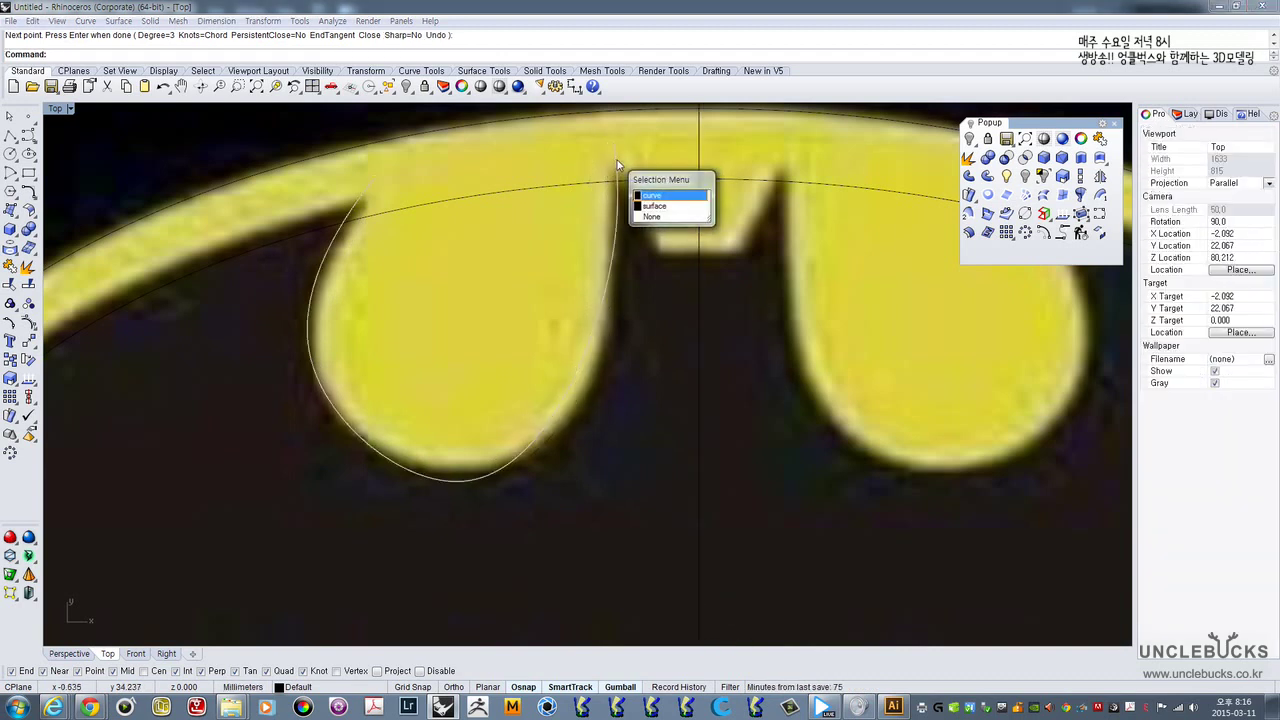
pyautogui.click(649, 196)
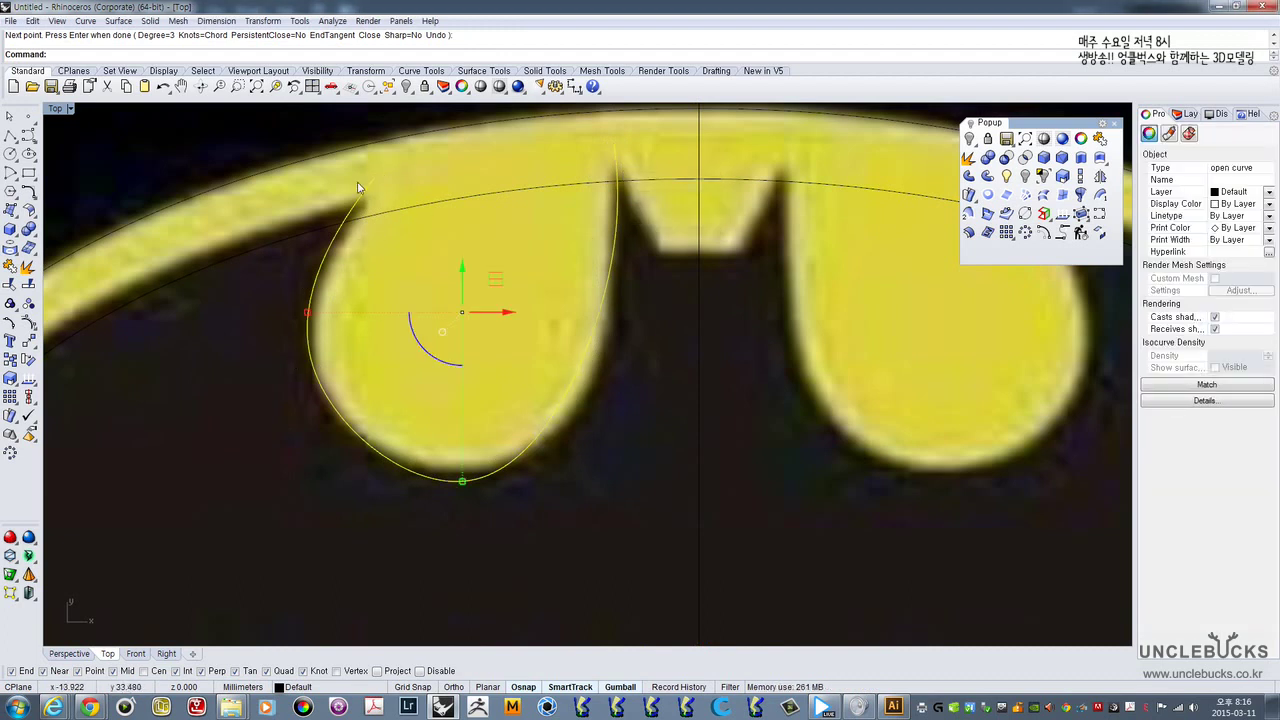
# - Trace the outermost lower-left yellow scallop with an interpolated curve from the lower wing tip to just past the notch between the scallops
pyautogui.moveTo(308, 305); pyautogui.dragTo(363, 306, button='right')
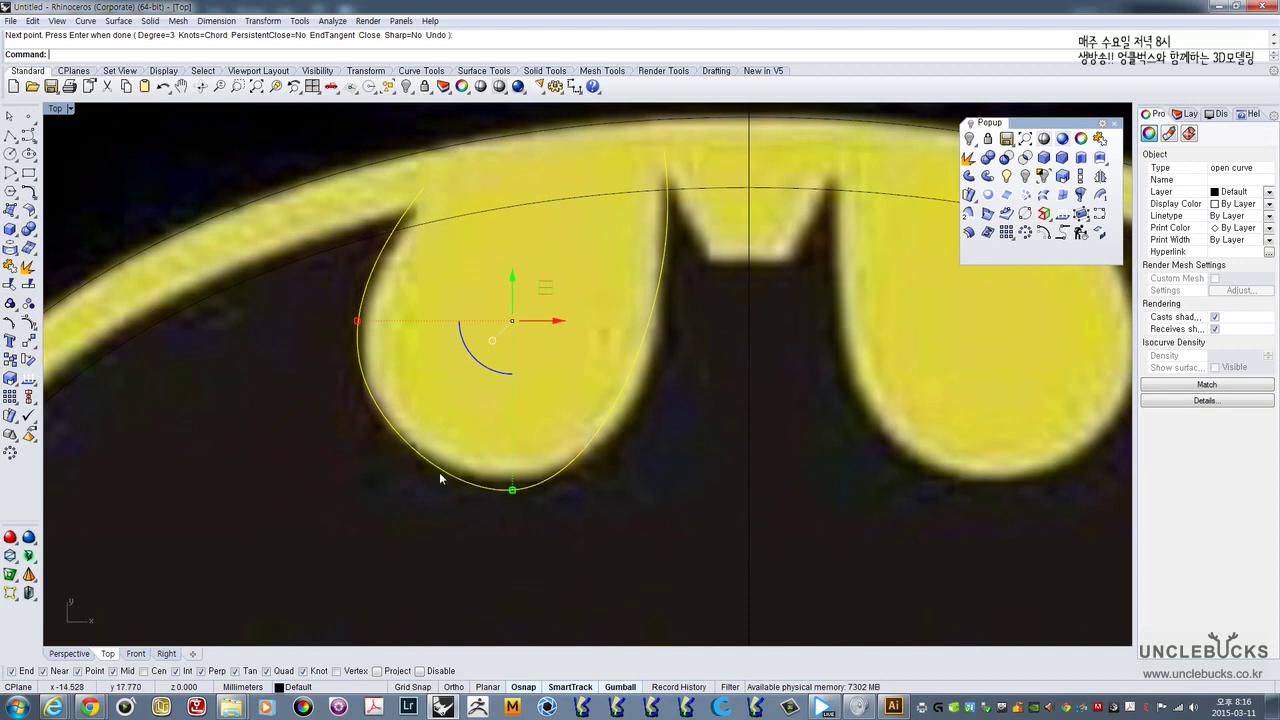
pyautogui.scroll(-4, 663, 232)
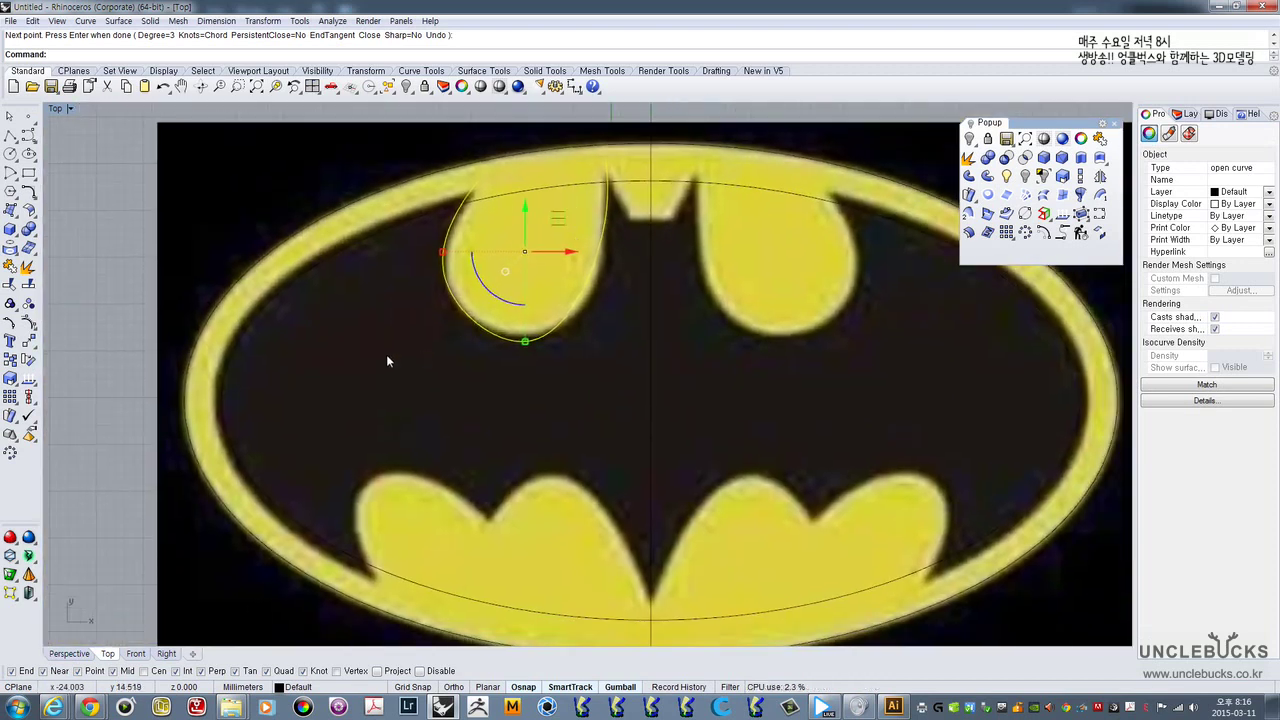
pyautogui.moveTo(386, 354); pyautogui.dragTo(346, 292, button='right')
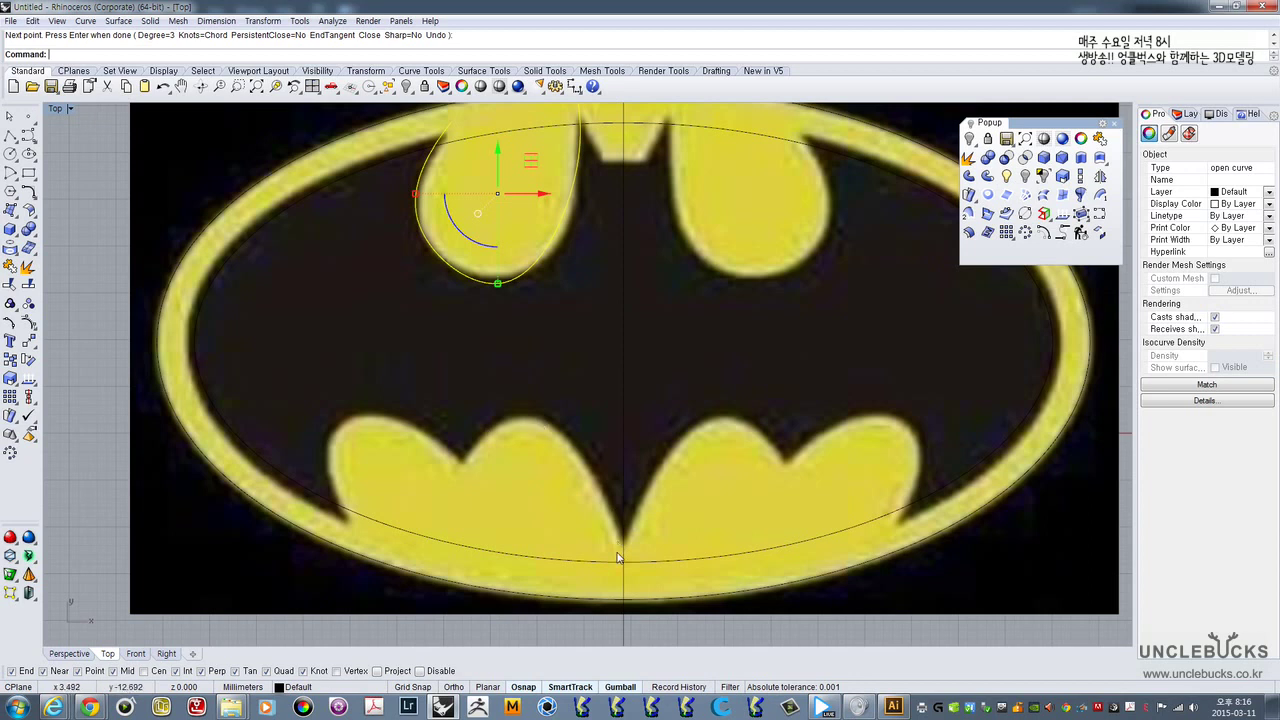
pyautogui.click(32, 142)
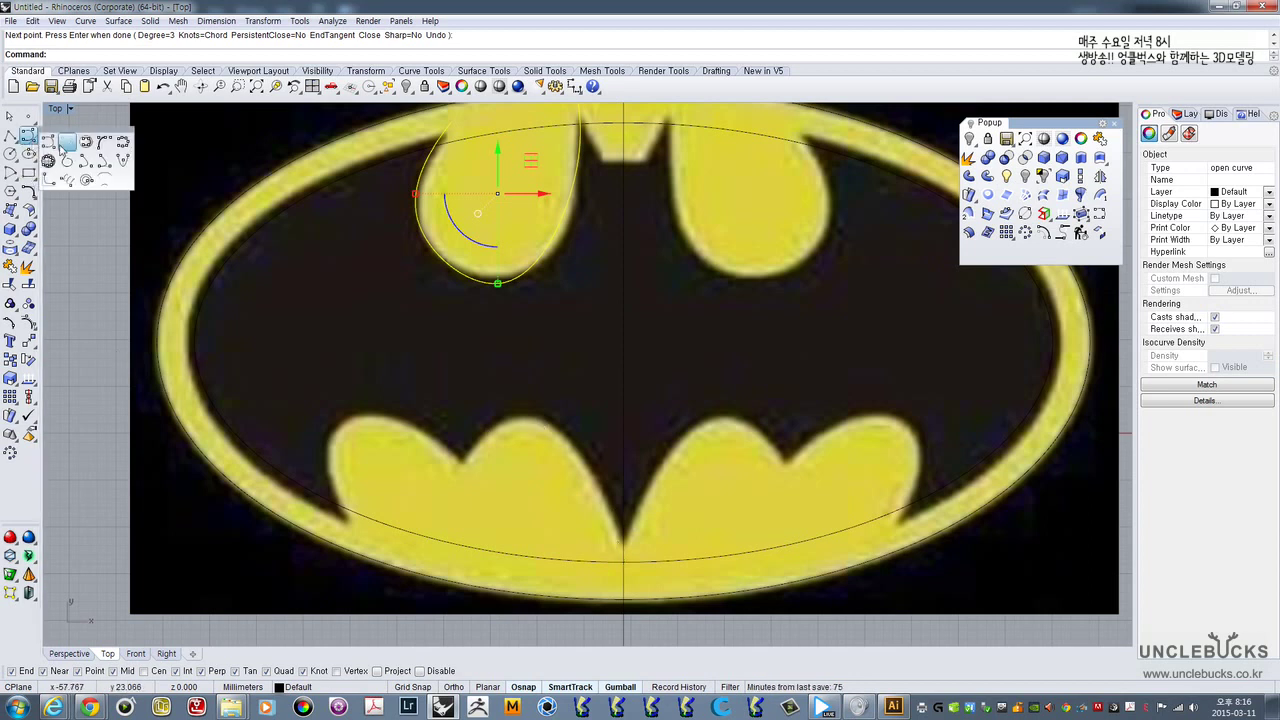
pyautogui.click(65, 143)
pyautogui.scroll(3, 340, 460)
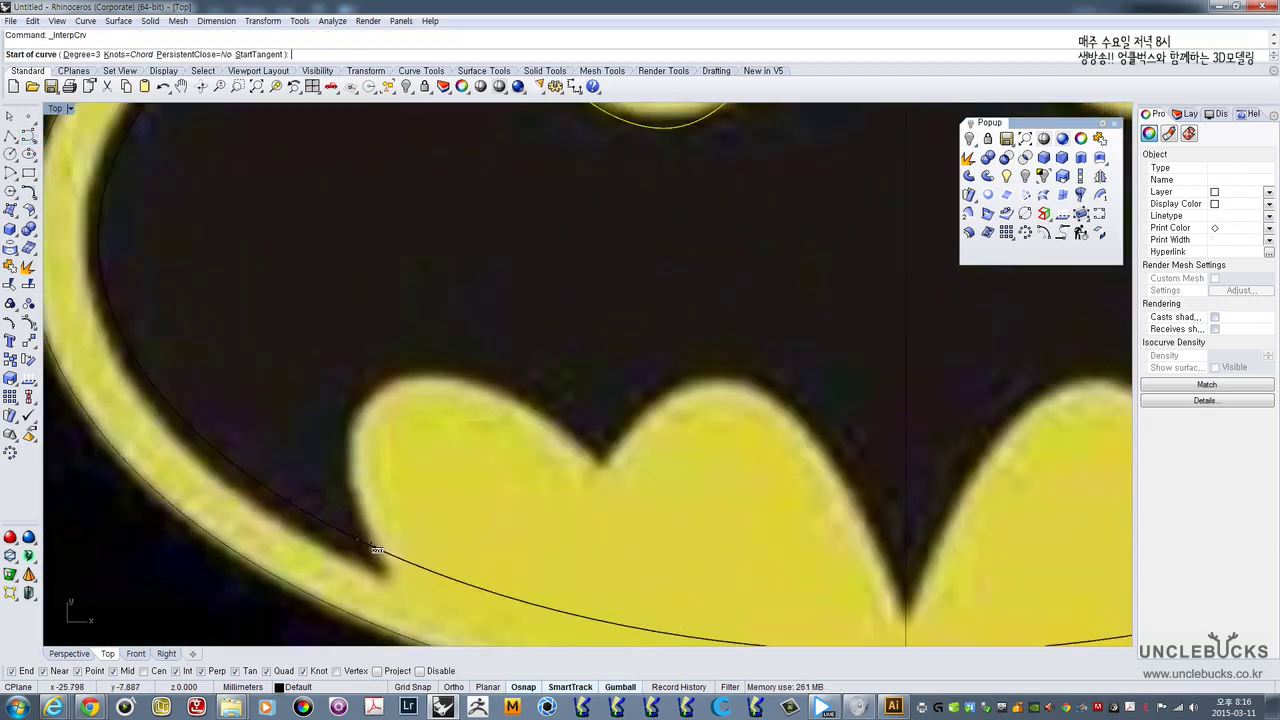
pyautogui.click(386, 584)
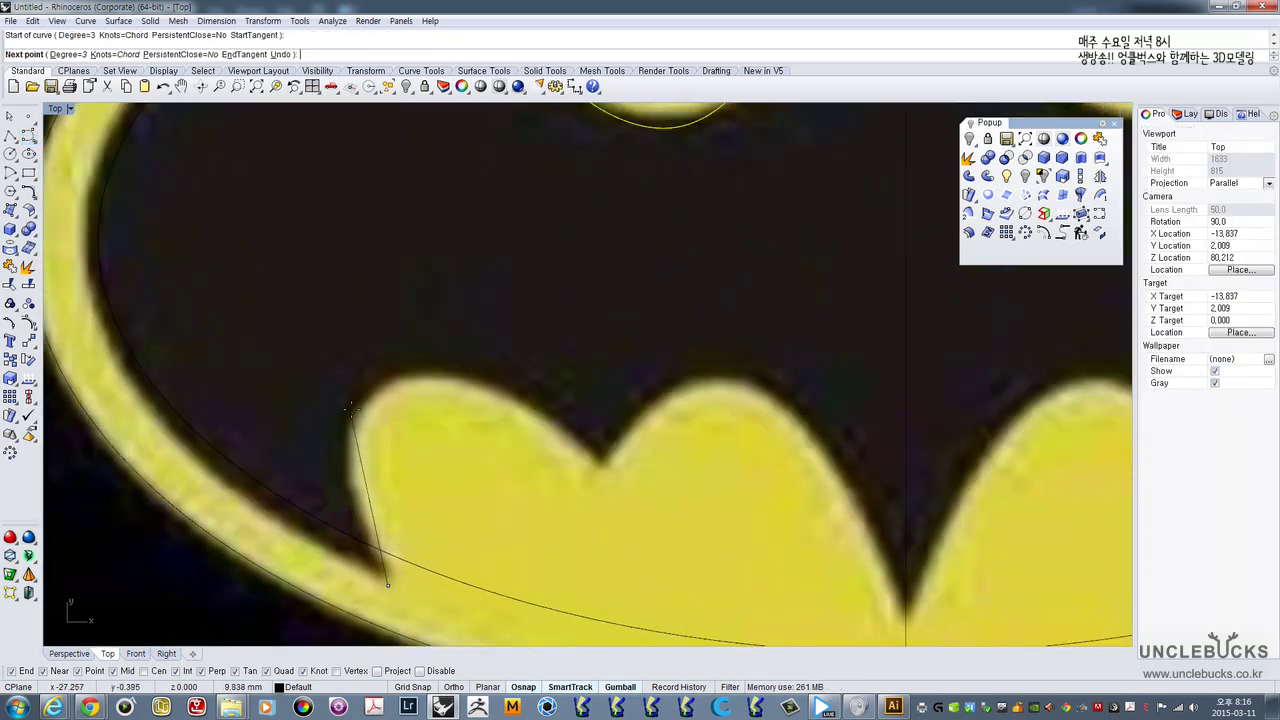
pyautogui.click(341, 443)
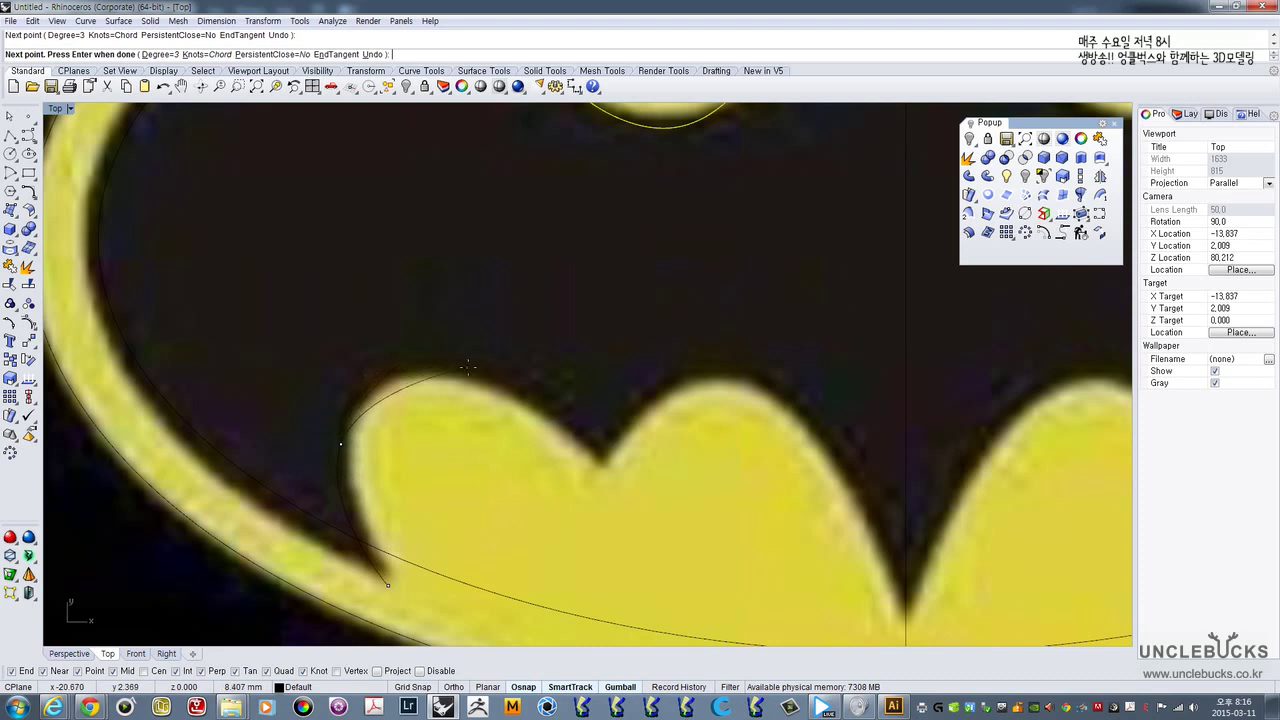
pyautogui.click(468, 368)
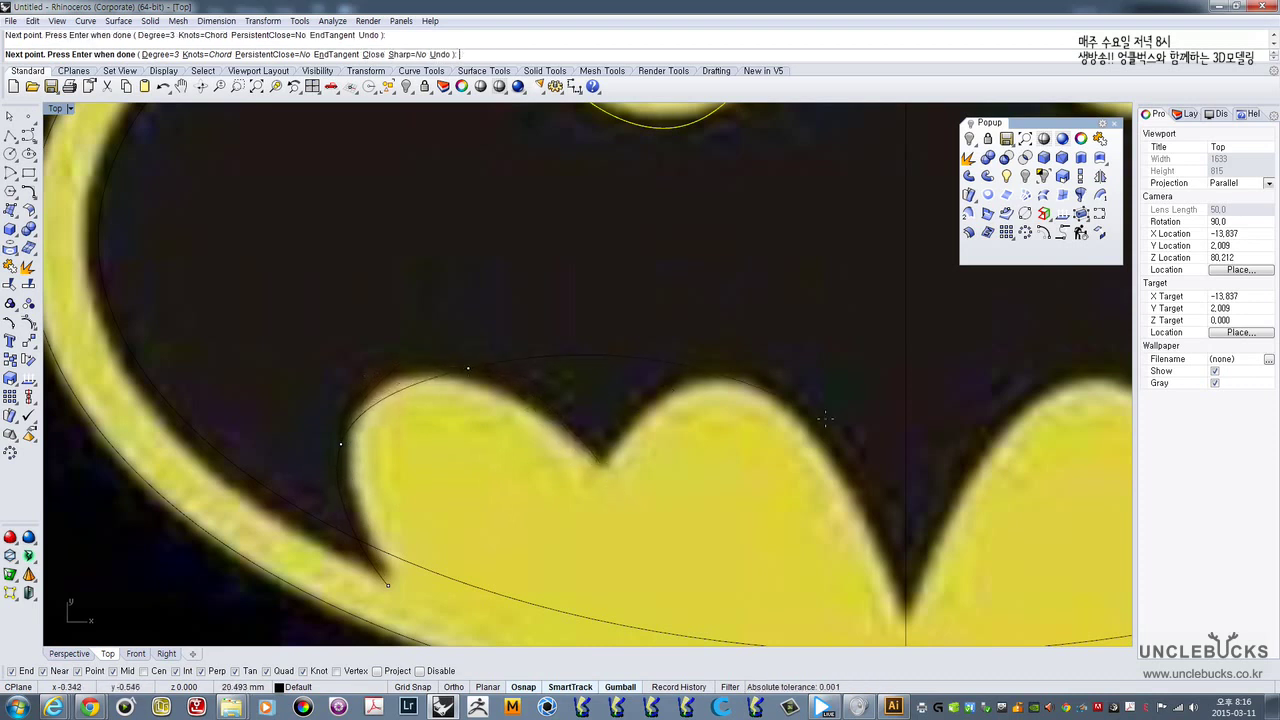
pyautogui.click(613, 487)
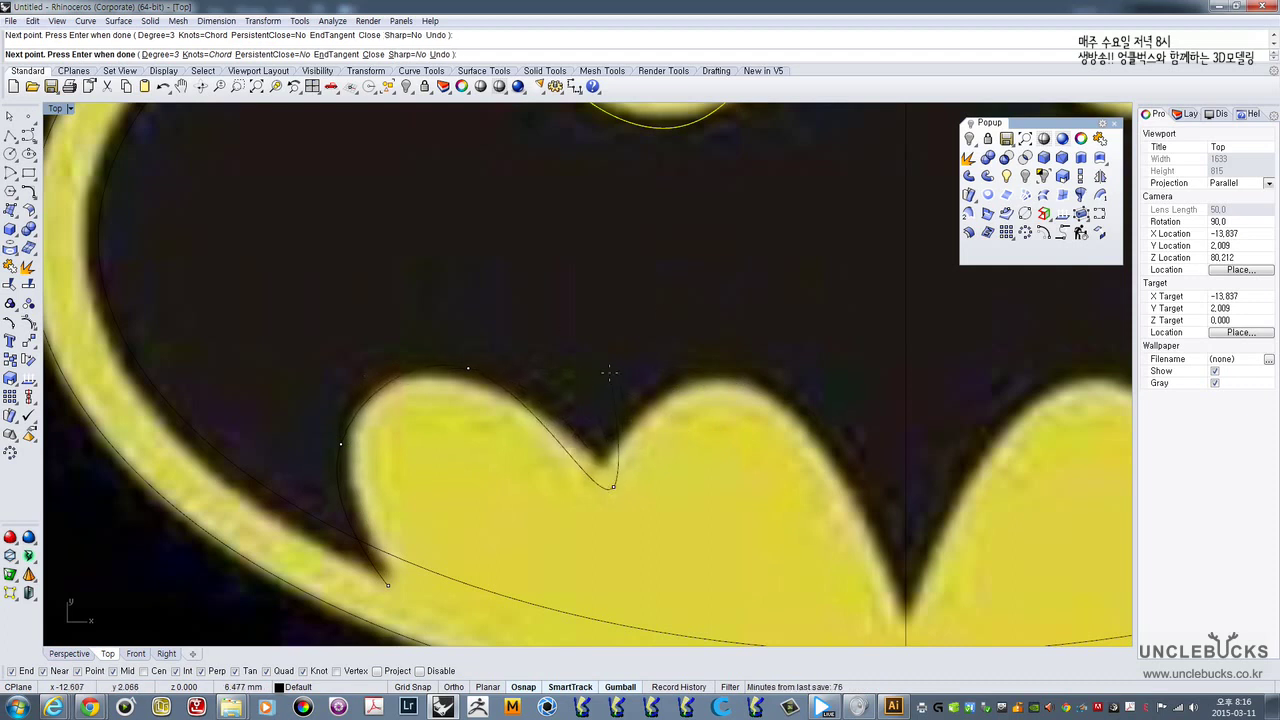
pyautogui.press('Return')
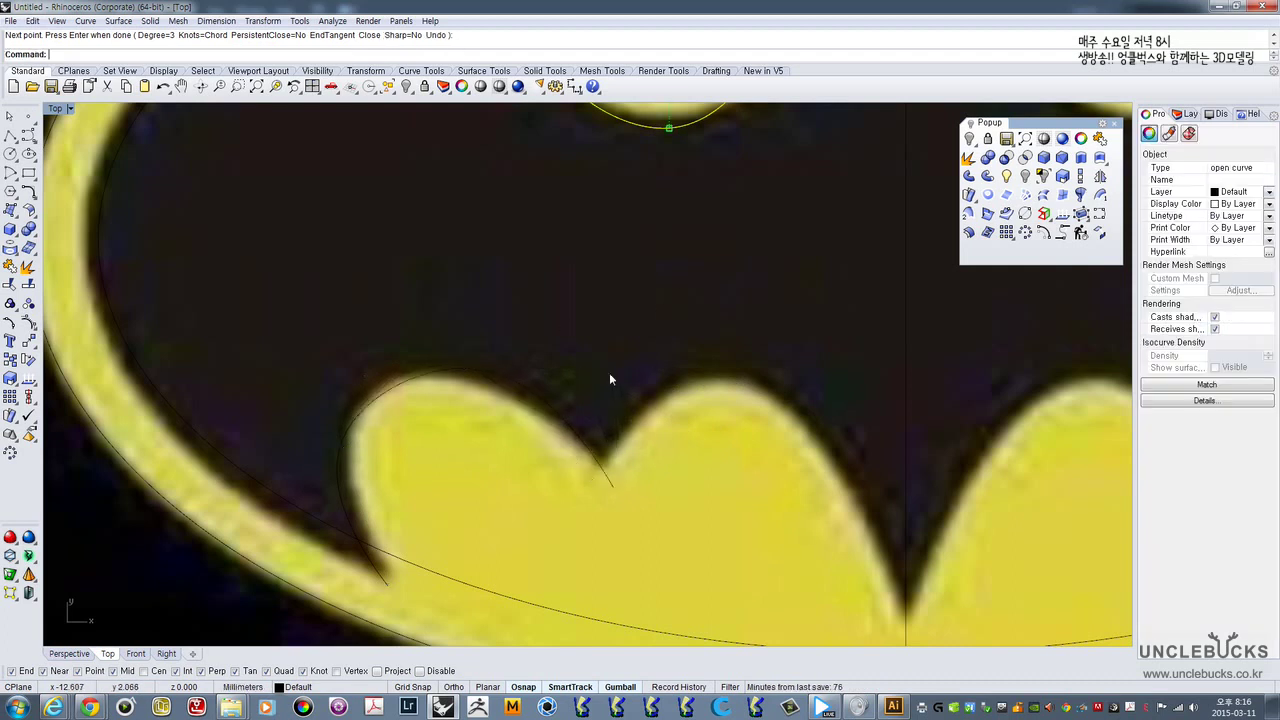
# - Trace the inner lower-left yellow scallop with an interpolated curve from the notch between the scallops to just past the centre line
pyautogui.click(450, 376)
pyautogui.click(481, 405)
pyautogui.moveTo(562, 408); pyautogui.dragTo(472, 411, button='right')
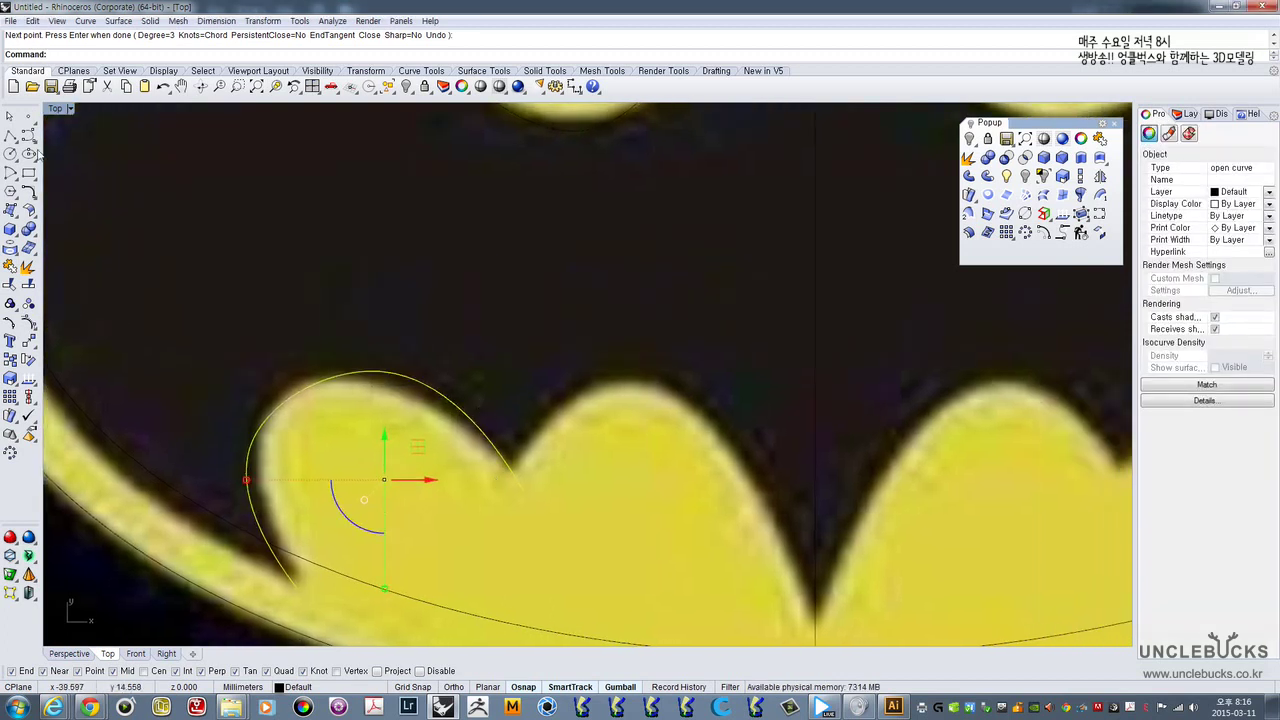
pyautogui.click(33, 141)
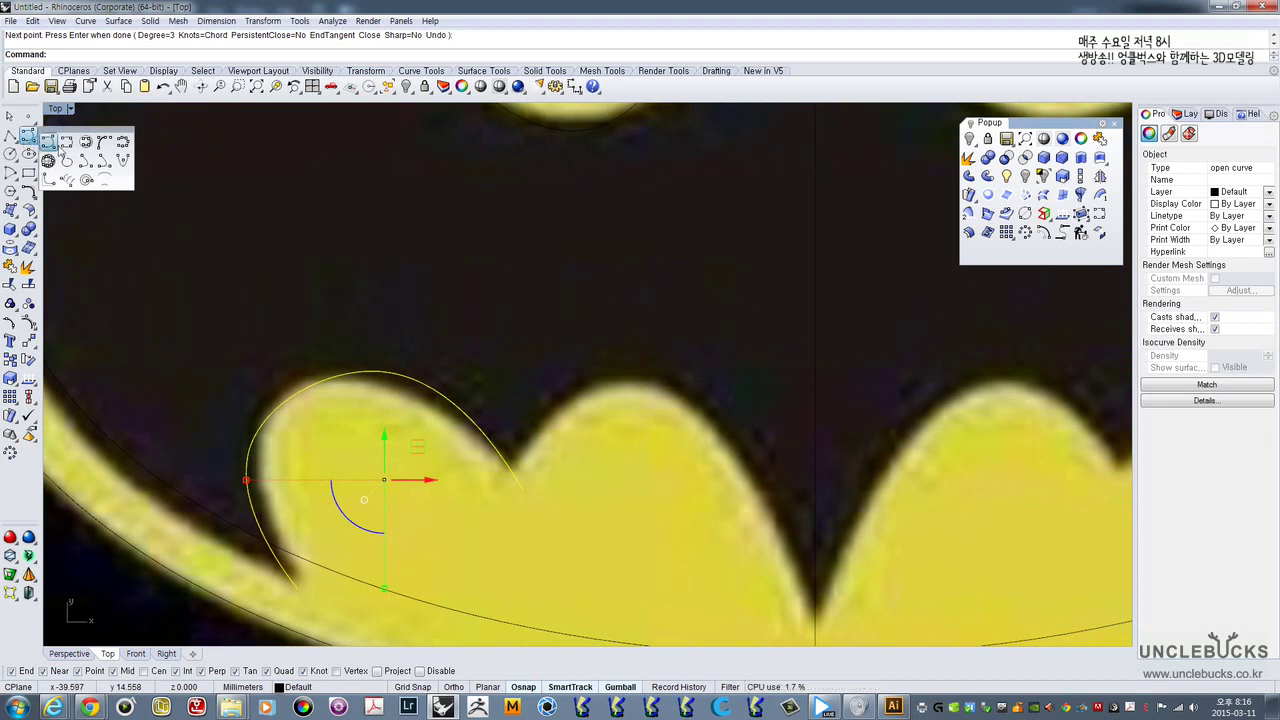
pyautogui.click(50, 144)
pyautogui.click(498, 480)
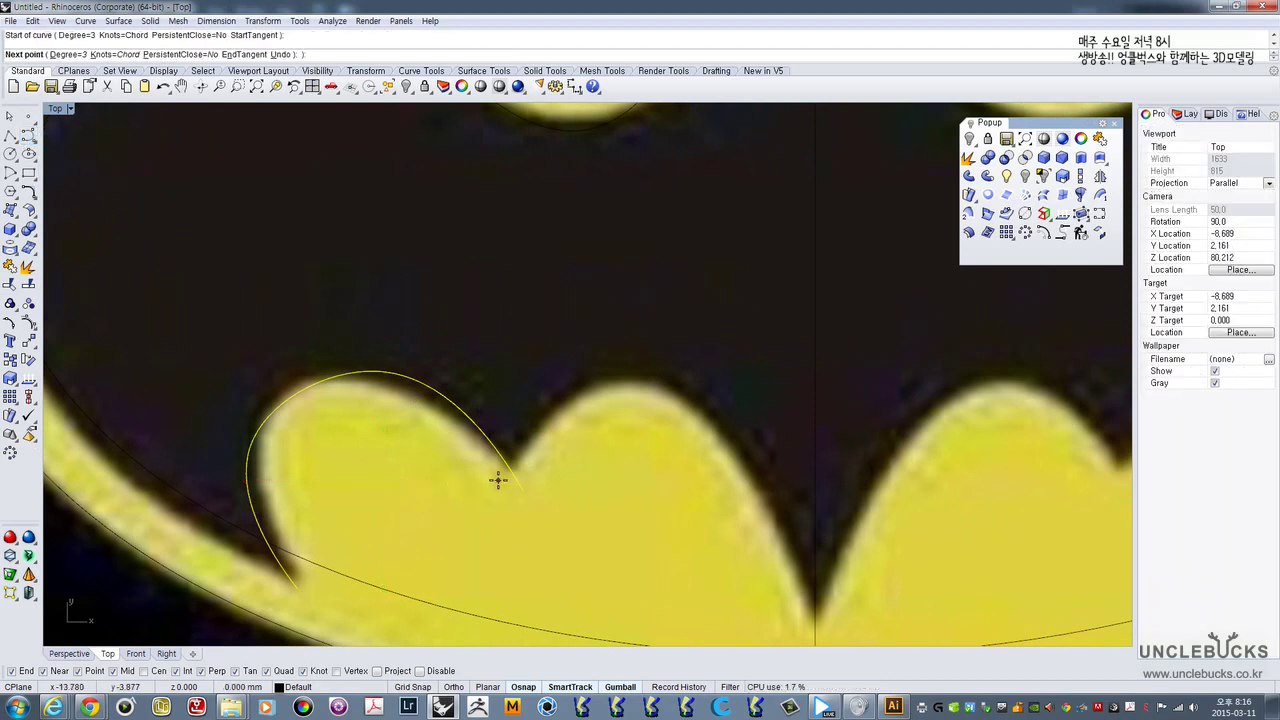
pyautogui.click(606, 381)
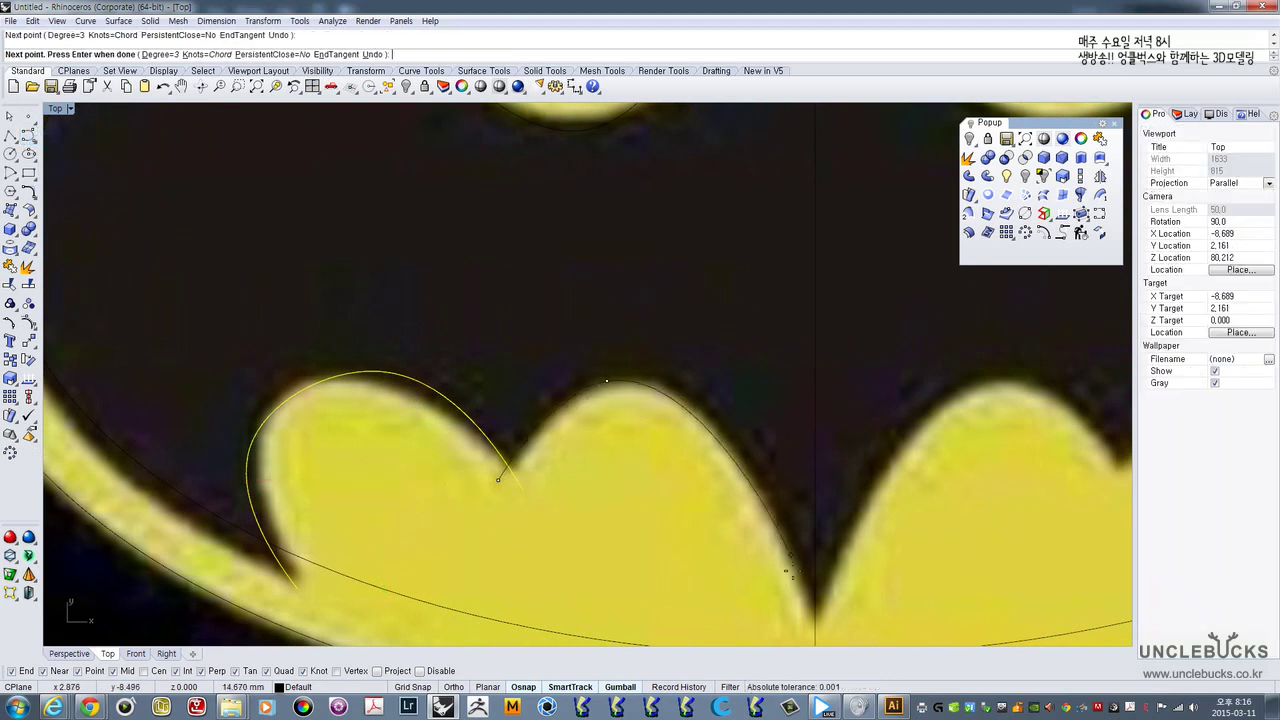
pyautogui.moveTo(816, 628); pyautogui.dragTo(770, 526, button='right')
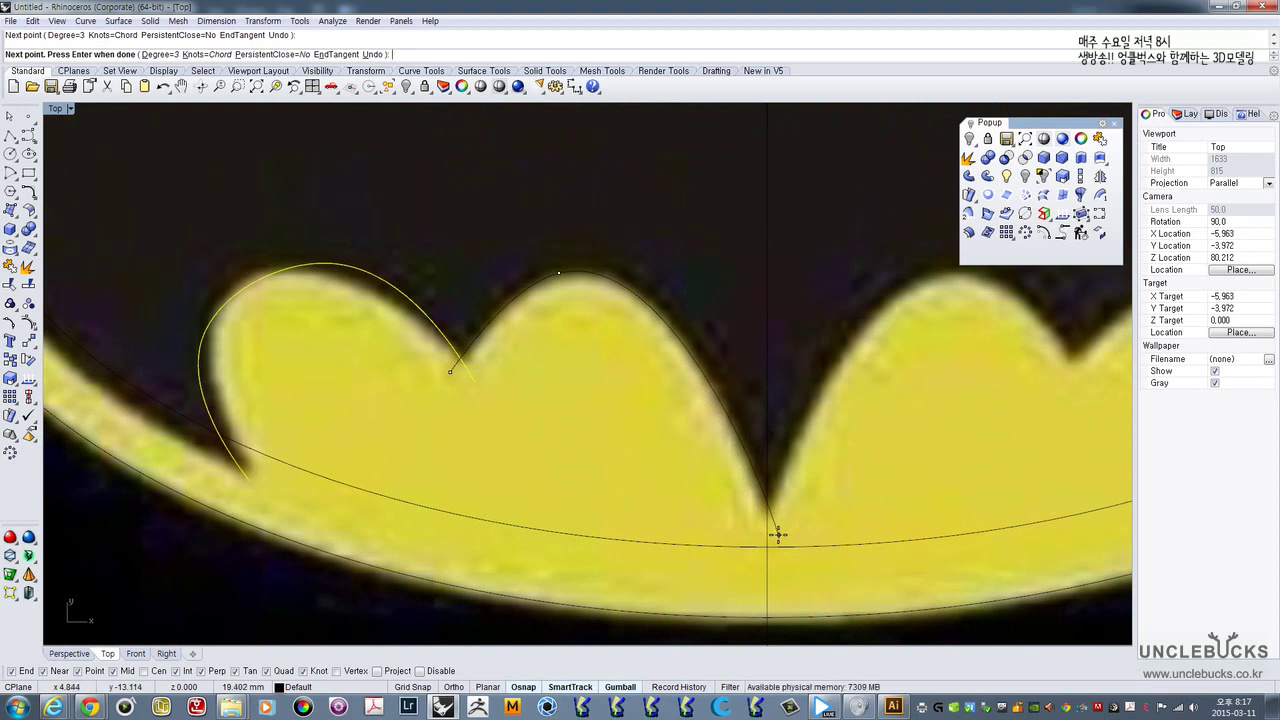
pyautogui.click(778, 534)
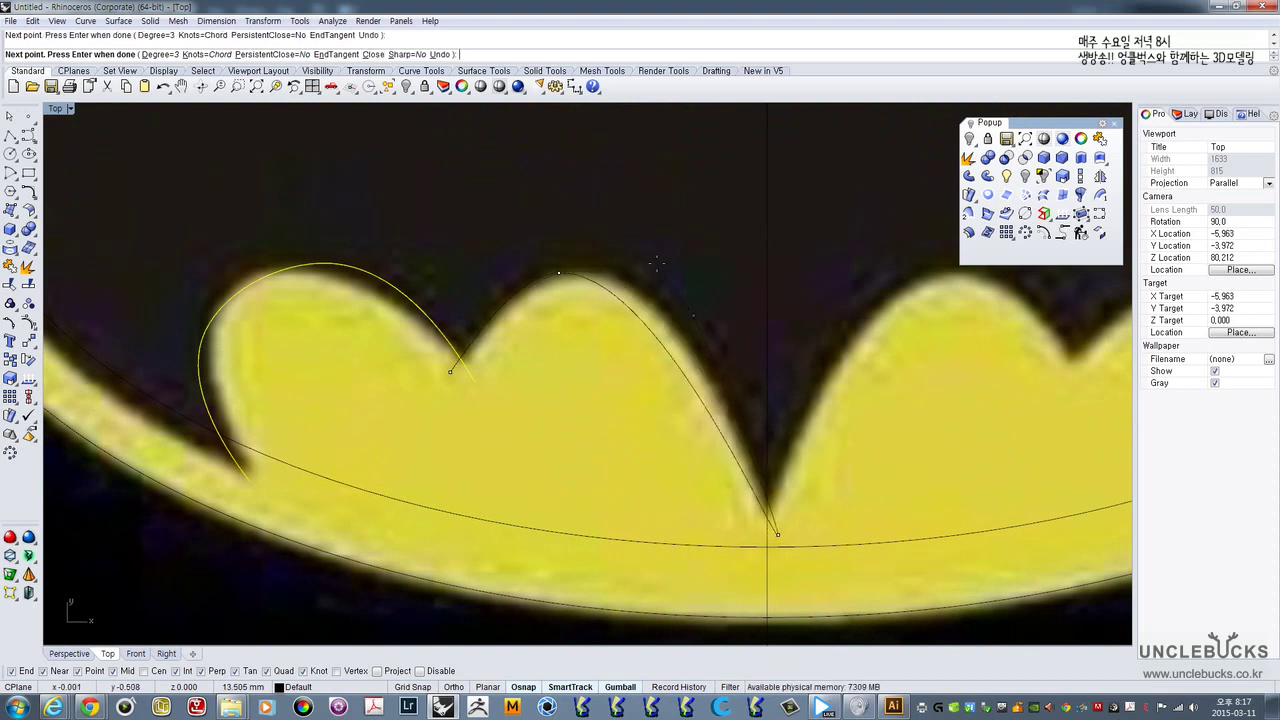
pyautogui.press('Return')
pyautogui.scroll(-3, 662, 236)
pyautogui.scroll(-6, 662, 236)
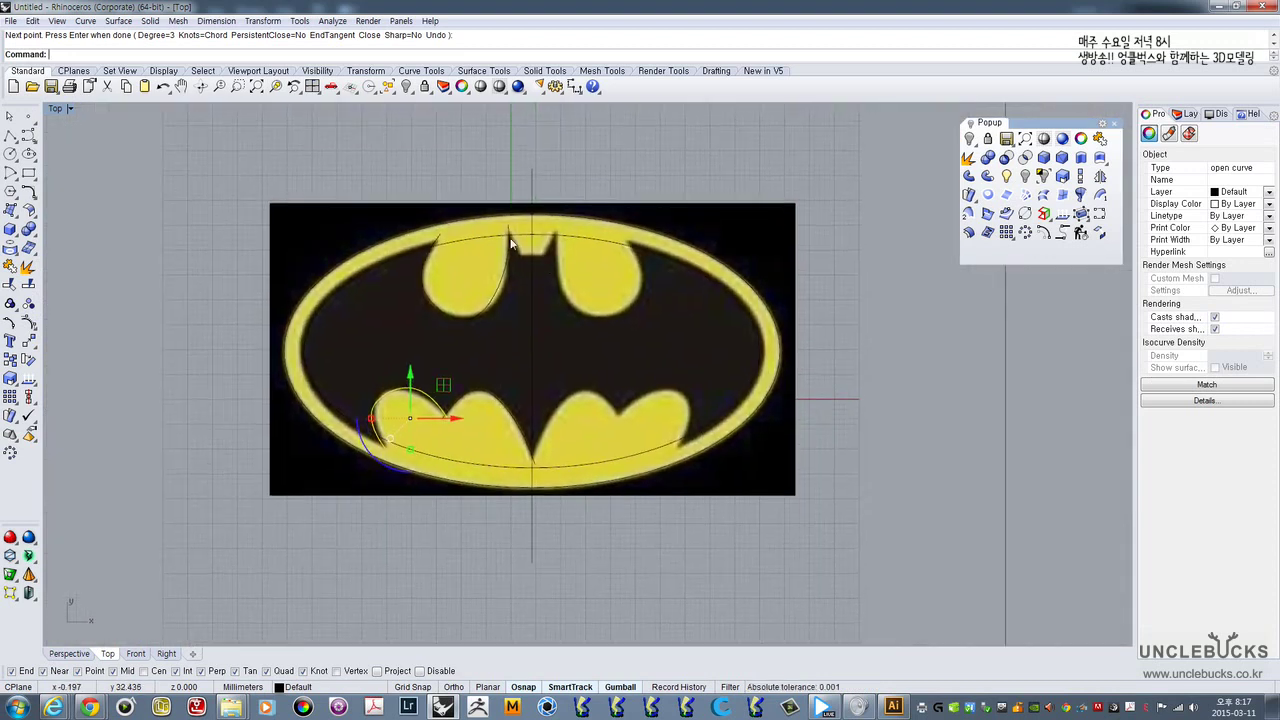
# - Draw a polyline along the left ear's inner edge and the head top, starting outside the lobe curve and ending on the centre line
pyautogui.scroll(5, 512, 235)
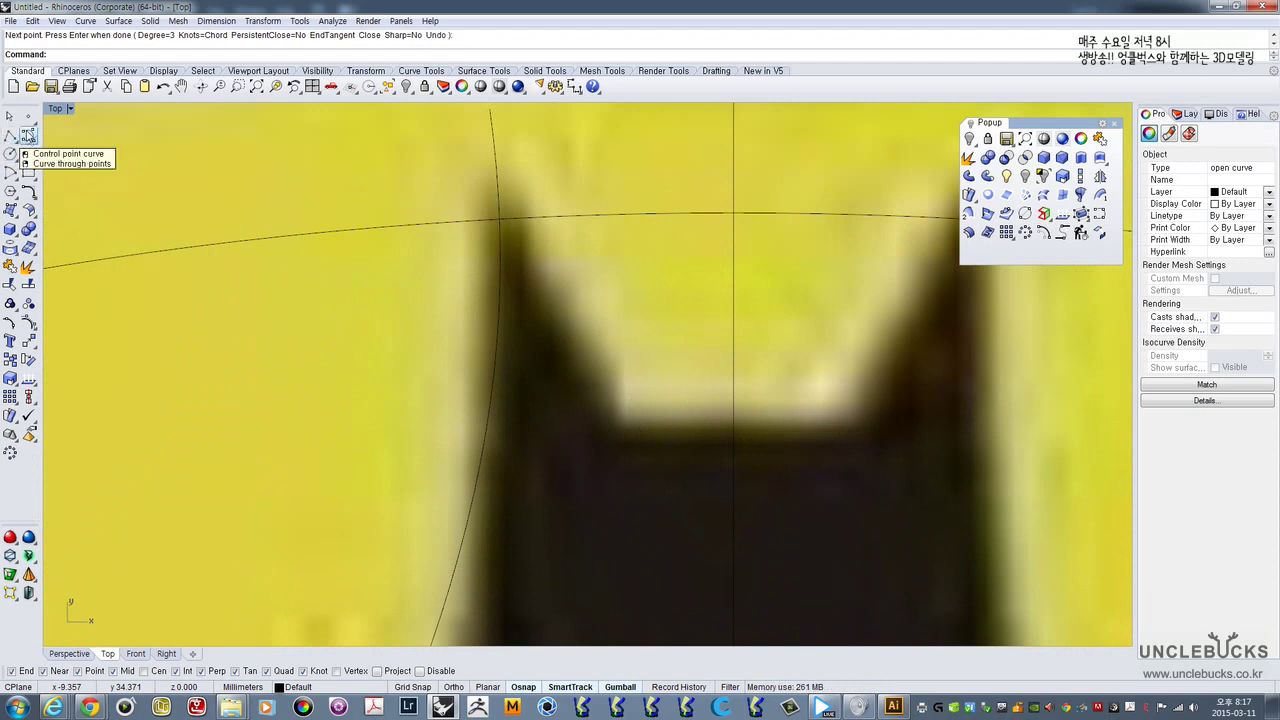
pyautogui.click(9, 137)
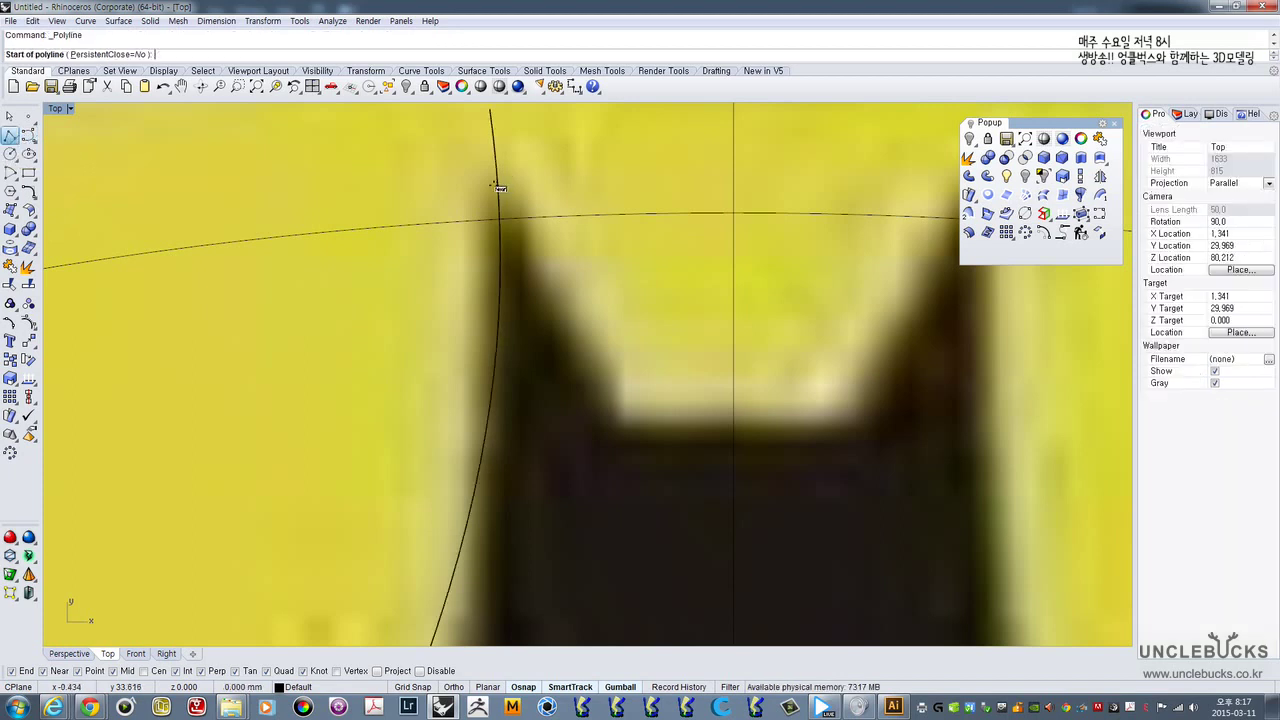
pyautogui.moveTo(465, 159); pyautogui.dragTo(408, 175, button='right')
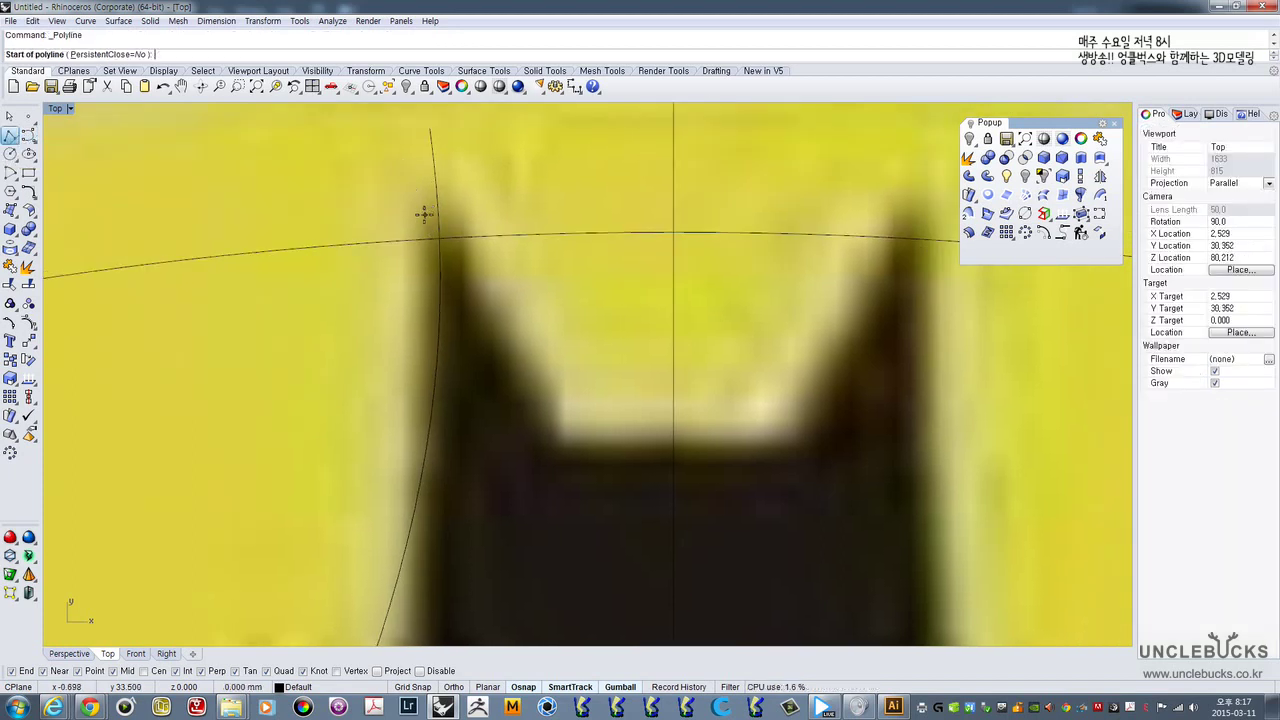
pyautogui.click(400, 198)
pyautogui.click(557, 443)
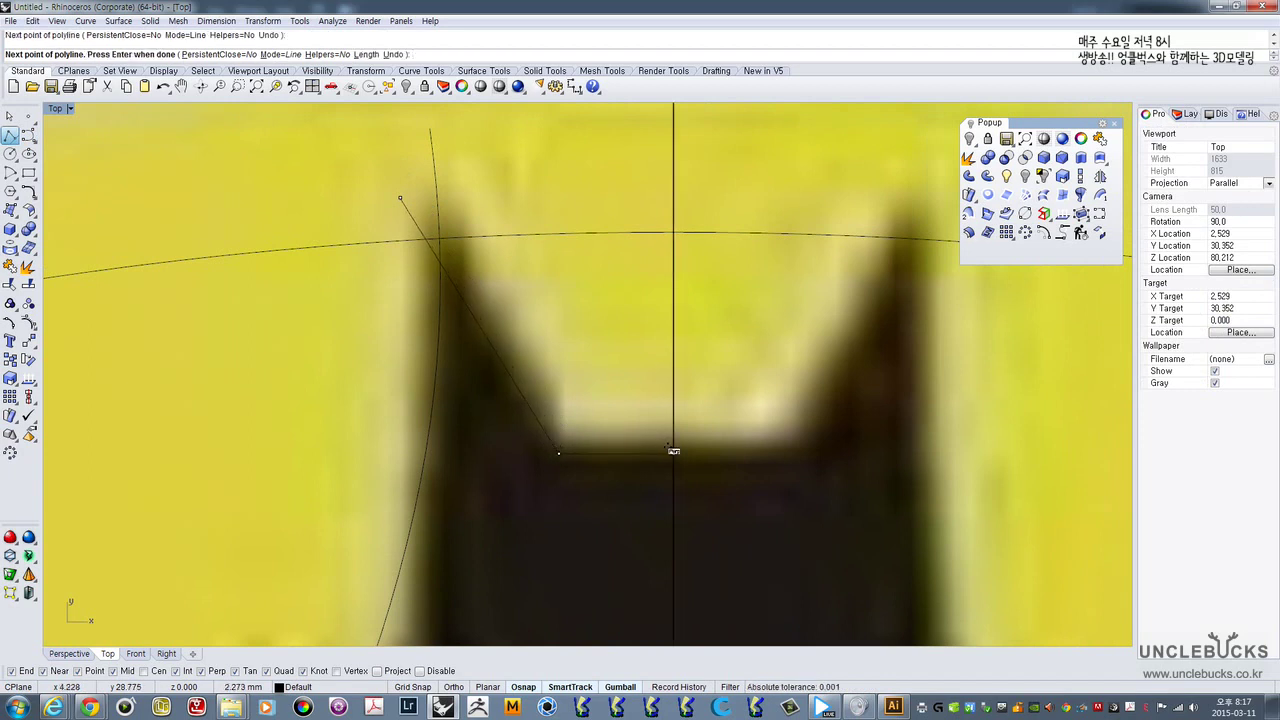
pyautogui.click(674, 421)
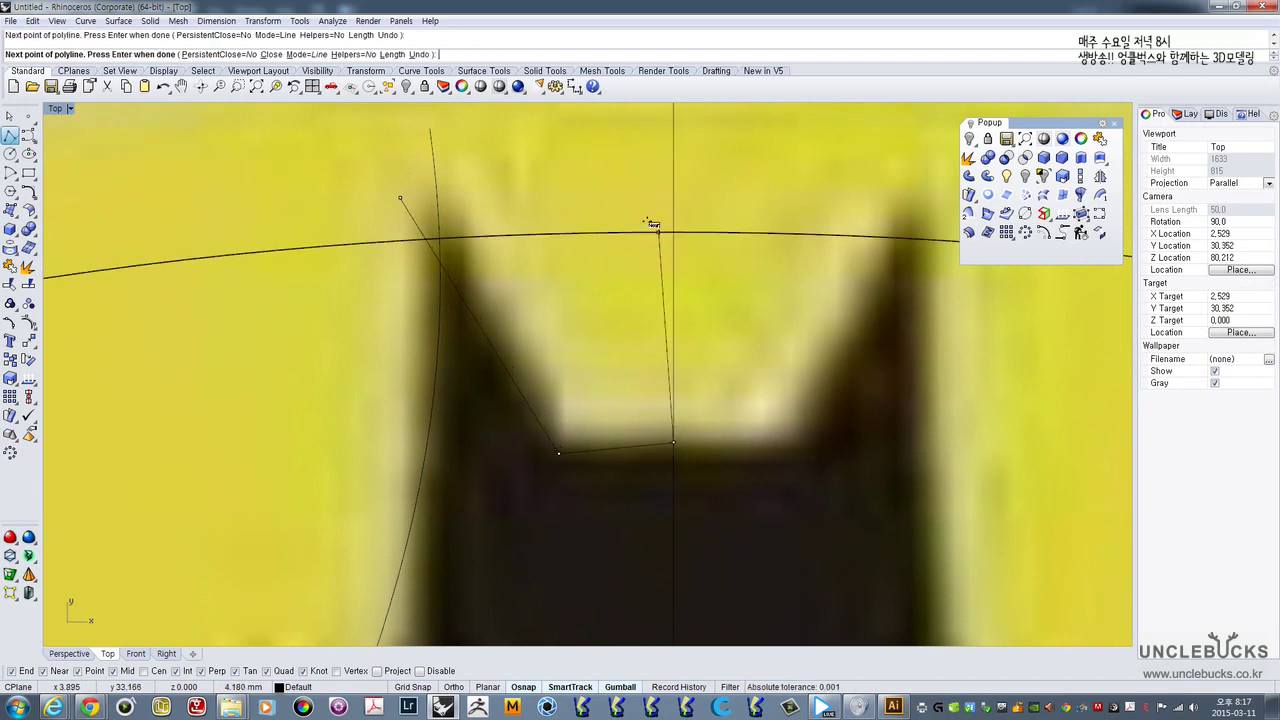
pyautogui.rightClick(651, 223)
# - Select the logo picture surface and move it about 154 mm along positive X, clear of the traced curves
pyautogui.scroll(-15, 552, 374)
pyautogui.moveTo(560, 368); pyautogui.dragTo(543, 281, button='right')
pyautogui.click(672, 254)
pyautogui.click(600, 196)
pyautogui.click(634, 246)
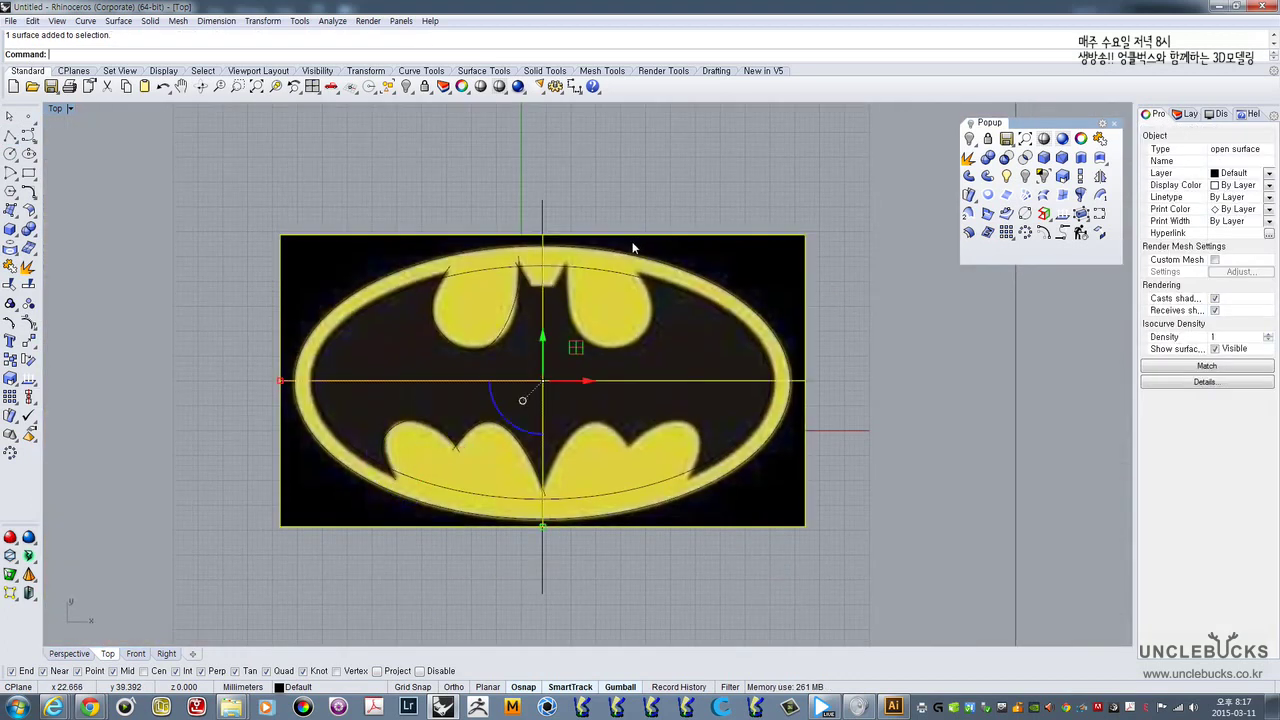
pyautogui.scroll(-3, 609, 242)
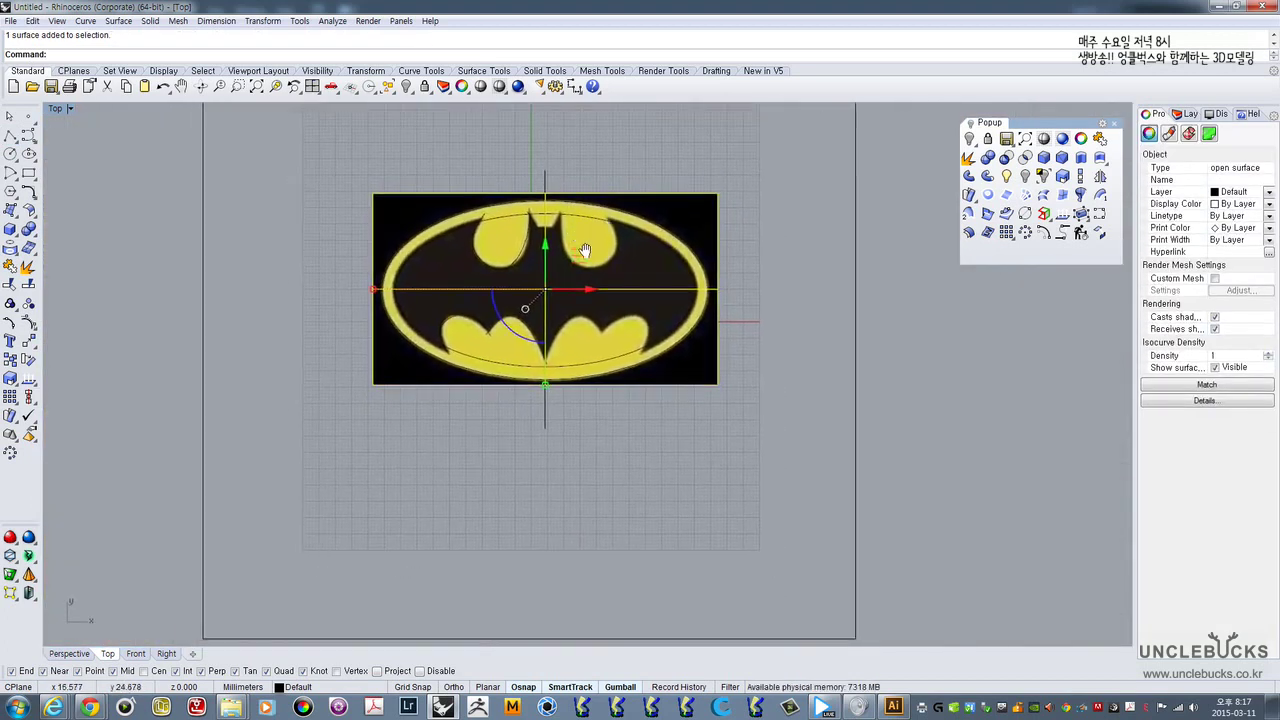
pyautogui.scroll(-3, 555, 245)
pyautogui.scroll(2, 500, 295)
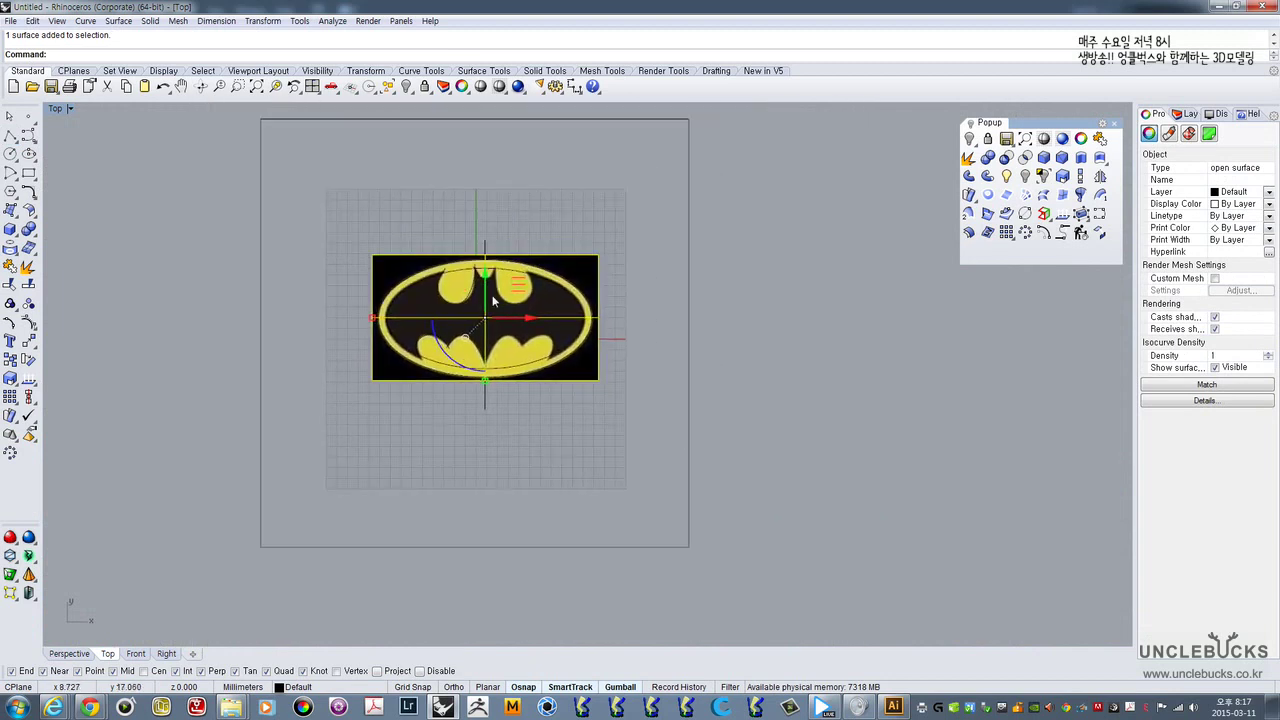
pyautogui.scroll(3, 474, 262)
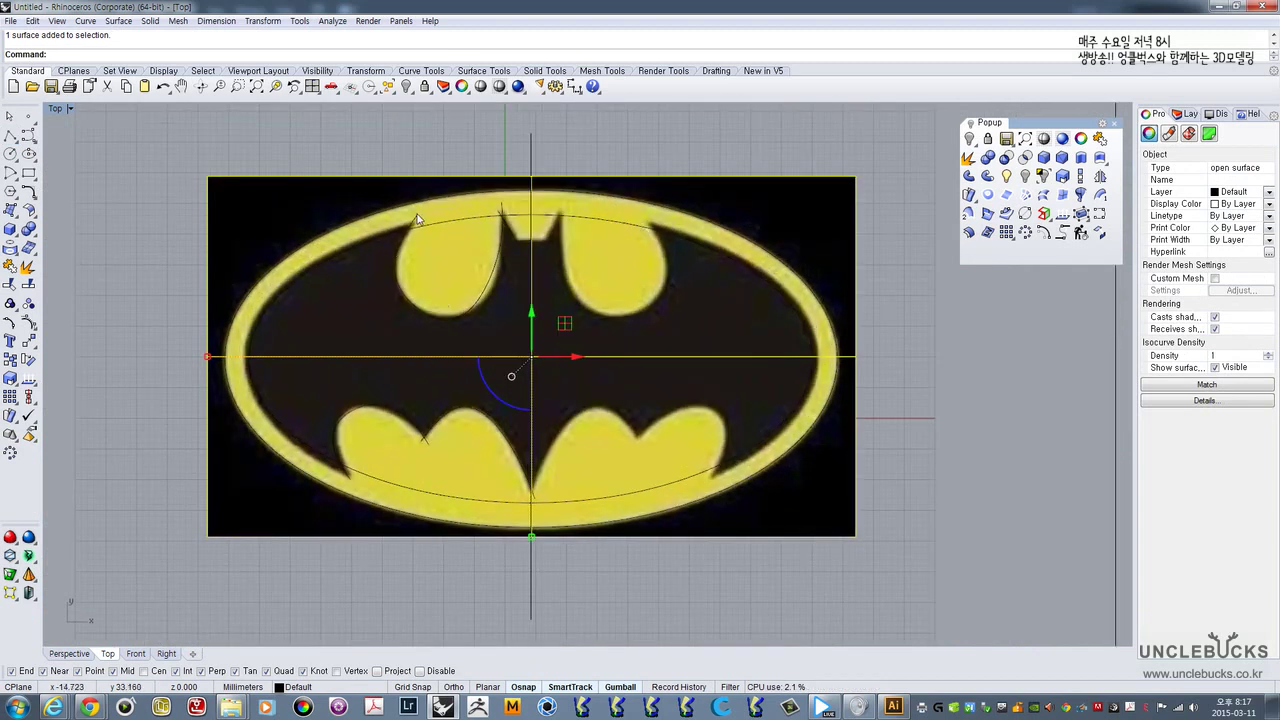
pyautogui.scroll(-4, 425, 263)
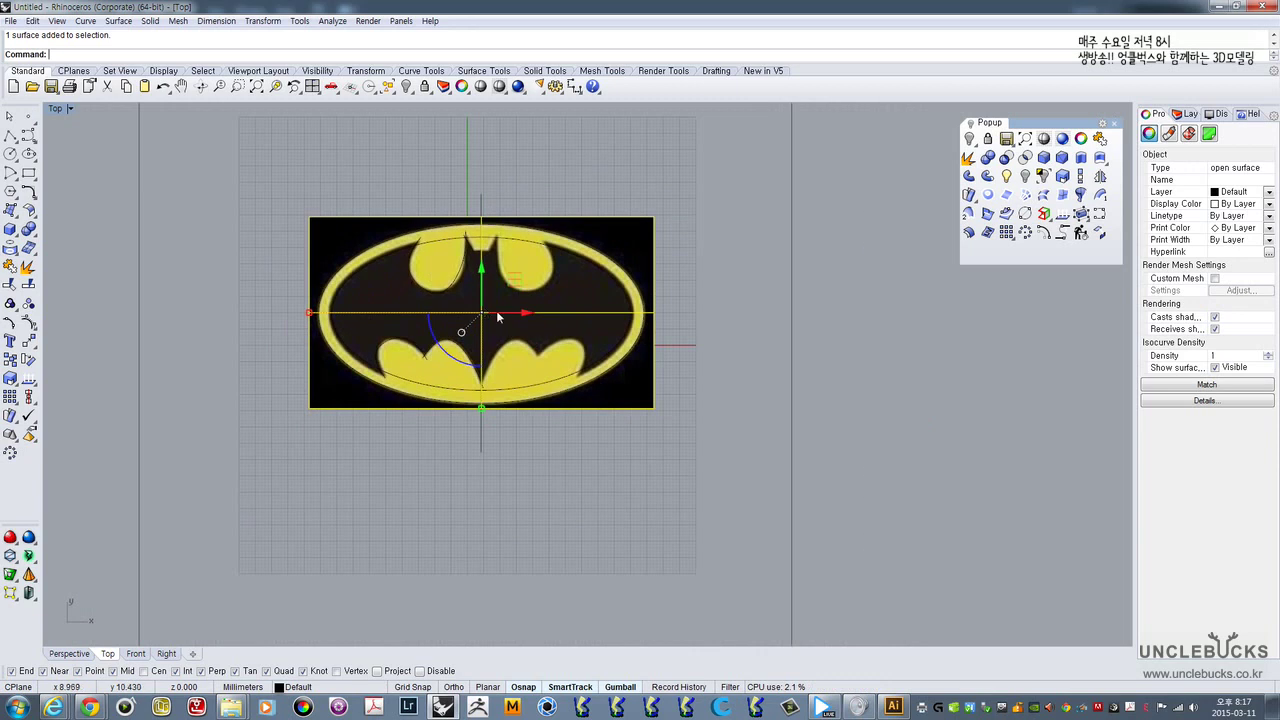
pyautogui.moveTo(533, 313); pyautogui.dragTo(1010, 353)
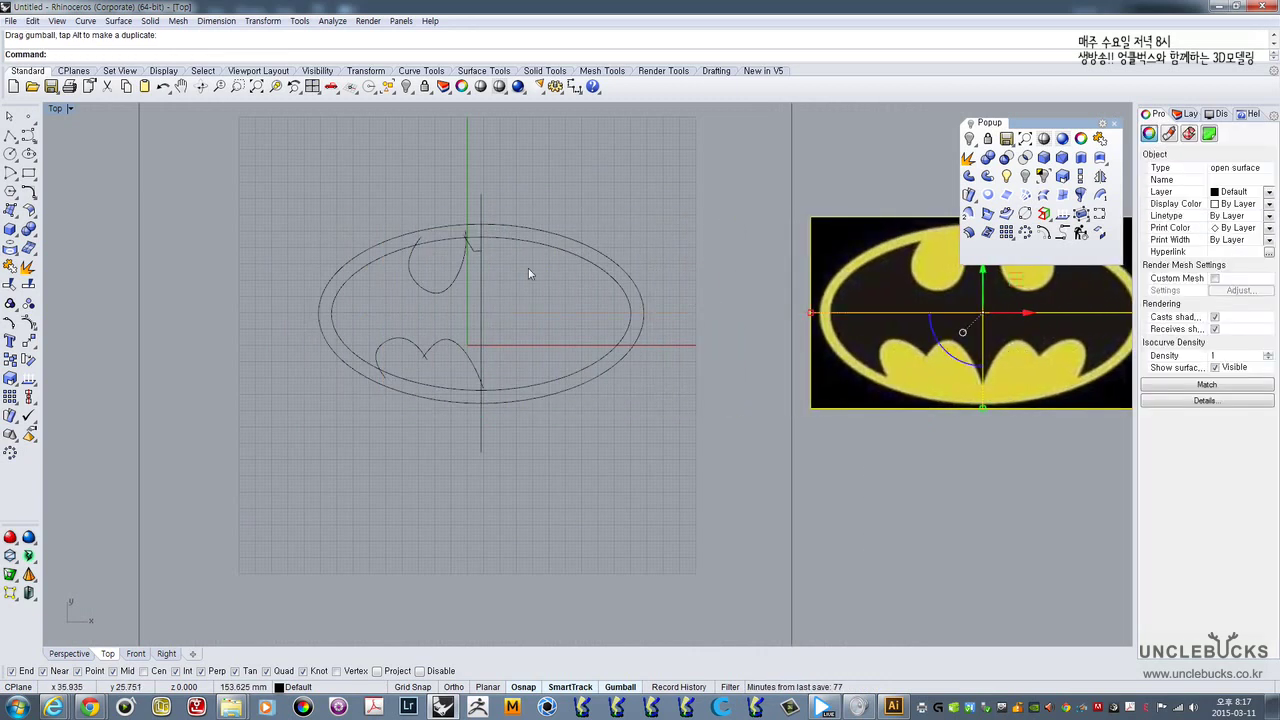
# - Examine the traced bat outline curves and their crossings with the inner oval, without the picture behind them
pyautogui.scroll(5, 465, 265)
pyautogui.scroll(-2, 506, 258)
pyautogui.moveTo(426, 276)
pyautogui.mouseDown(button='right')
pyautogui.moveTo(506, 258)
pyautogui.moveTo(540, 266)
pyautogui.mouseUp(button='right')
pyautogui.scroll(2, 540, 266)
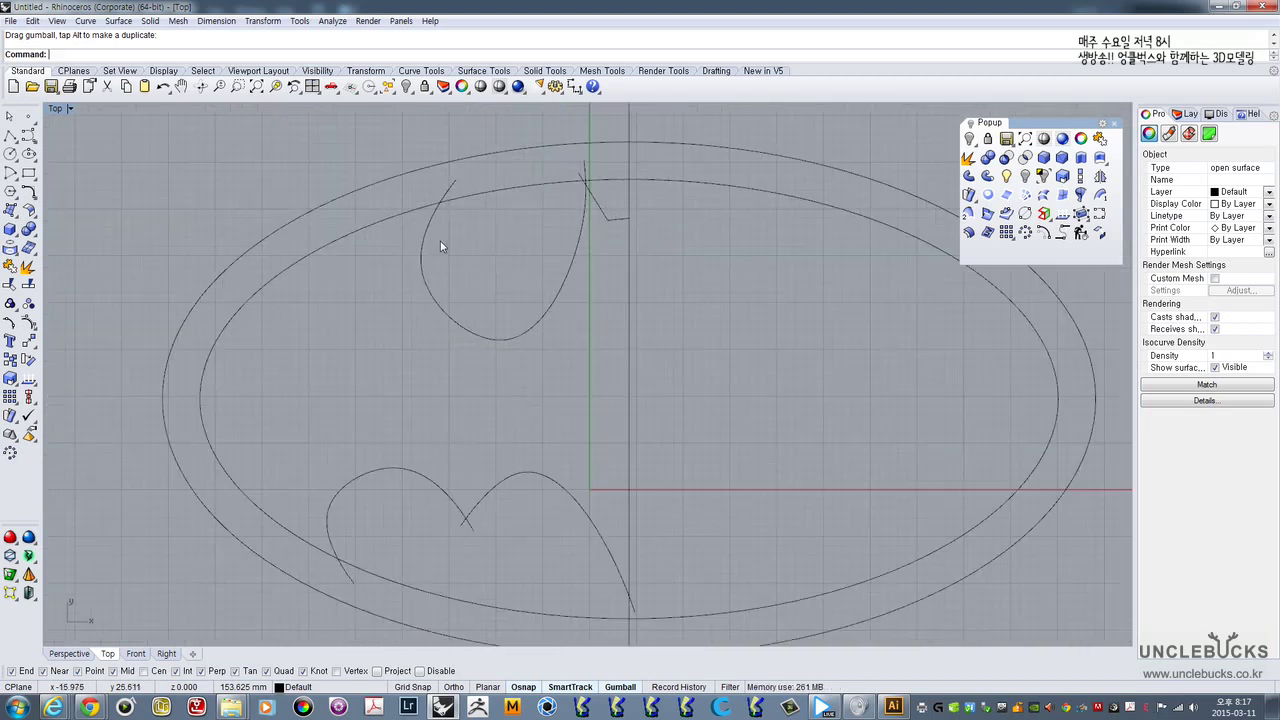
pyautogui.scroll(-6, 550, 225)
pyautogui.scroll(4, 558, 225)
pyautogui.scroll(1, 557, 228)
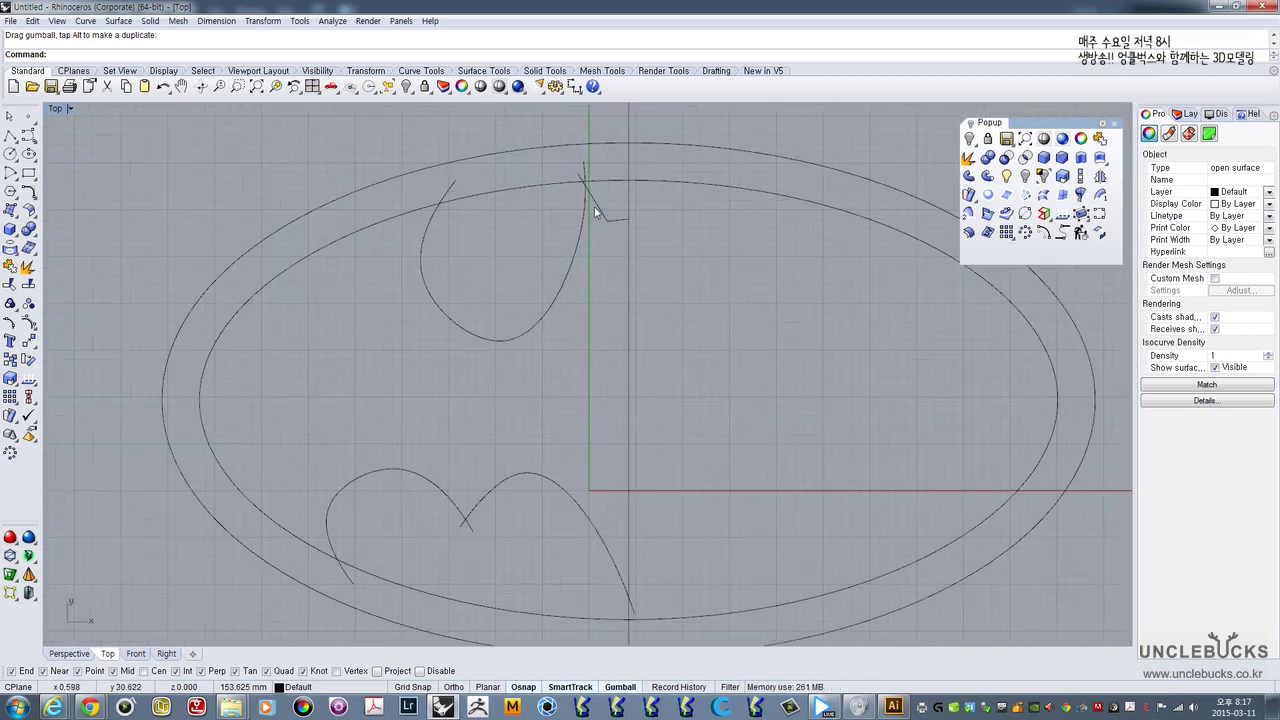
pyautogui.moveTo(580, 196); pyautogui.dragTo(592, 196, button='right')
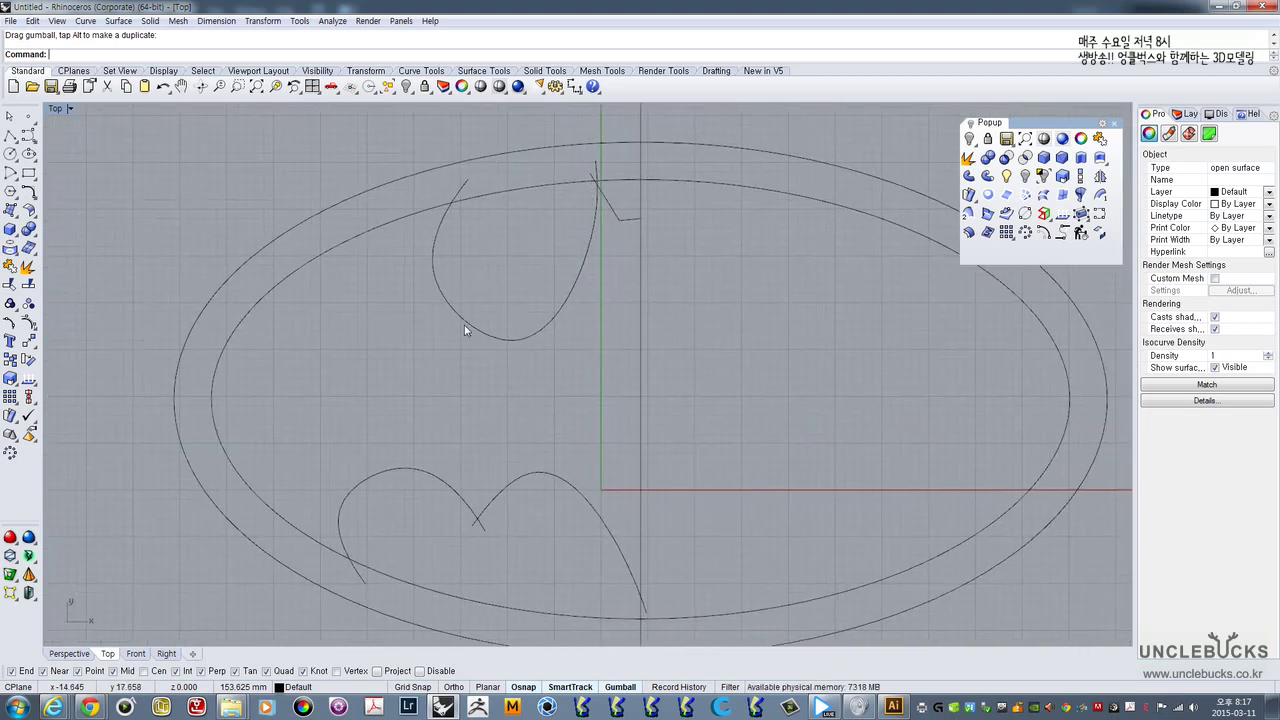
pyautogui.moveTo(450, 390); pyautogui.dragTo(493, 331, button='right')
# - Select the upper-left lobe curve and show its control points
pyautogui.click(452, 260)
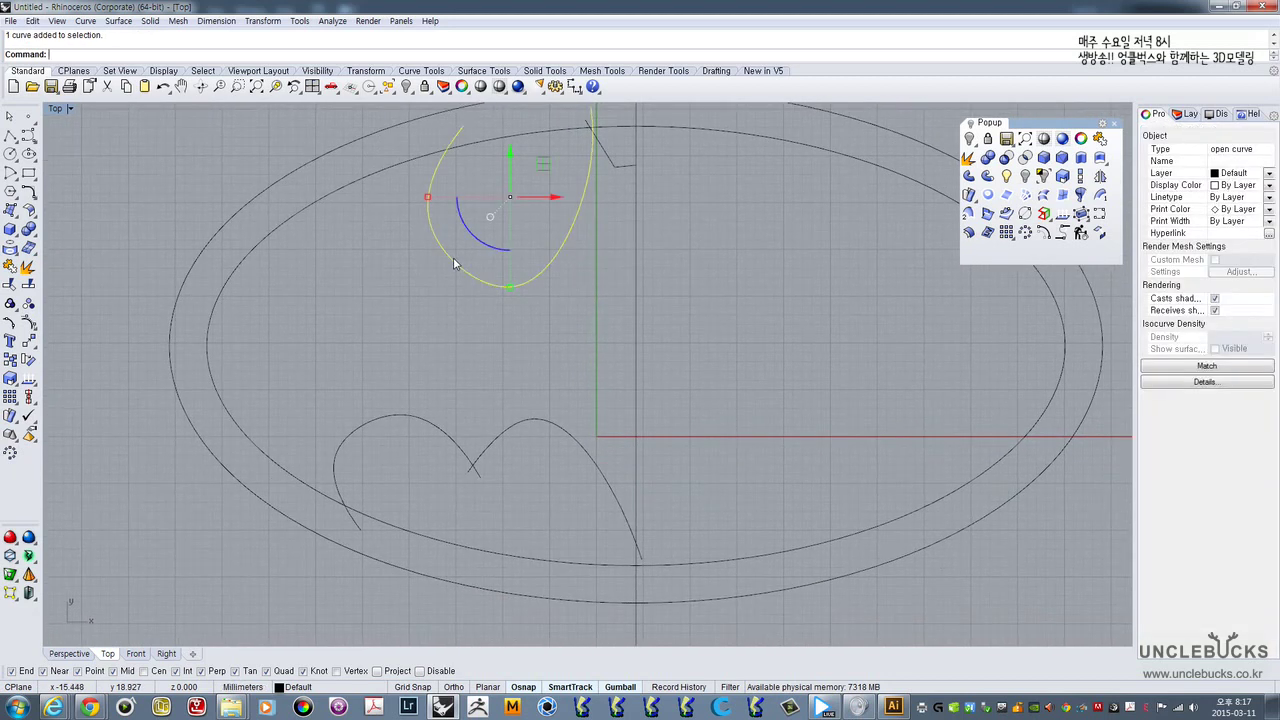
pyautogui.moveTo(453, 257); pyautogui.dragTo(439, 309, button='right')
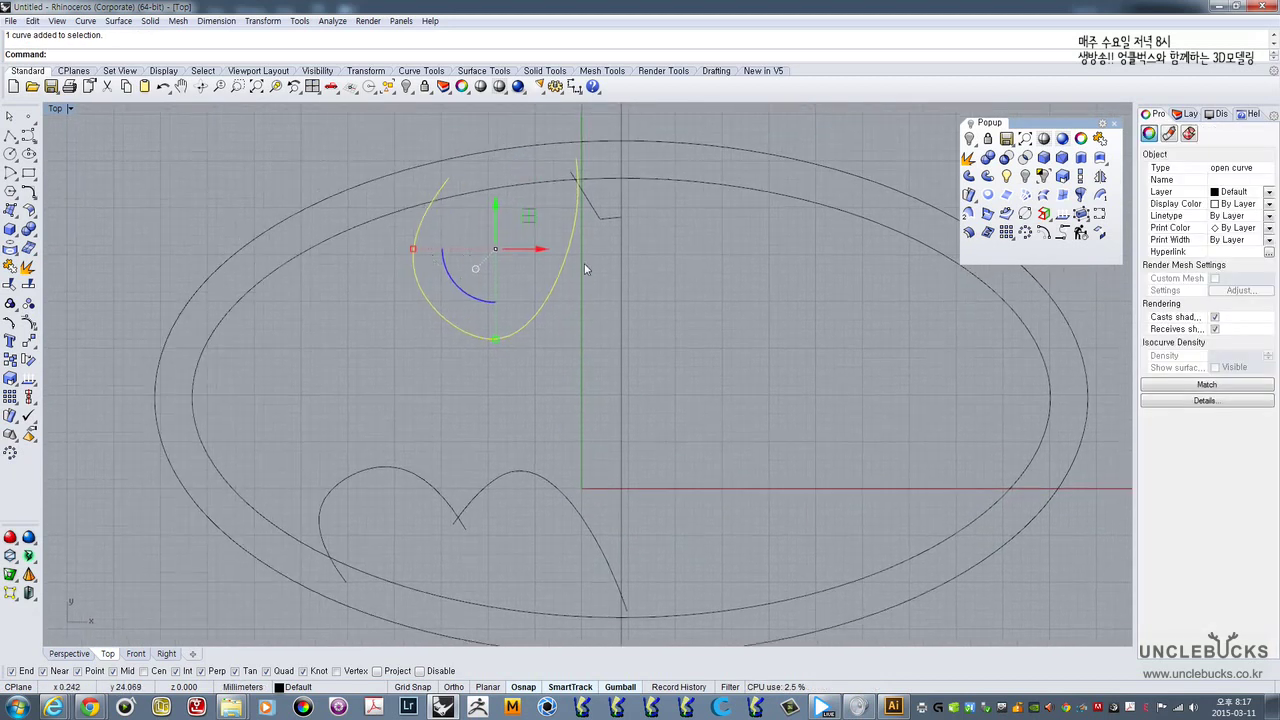
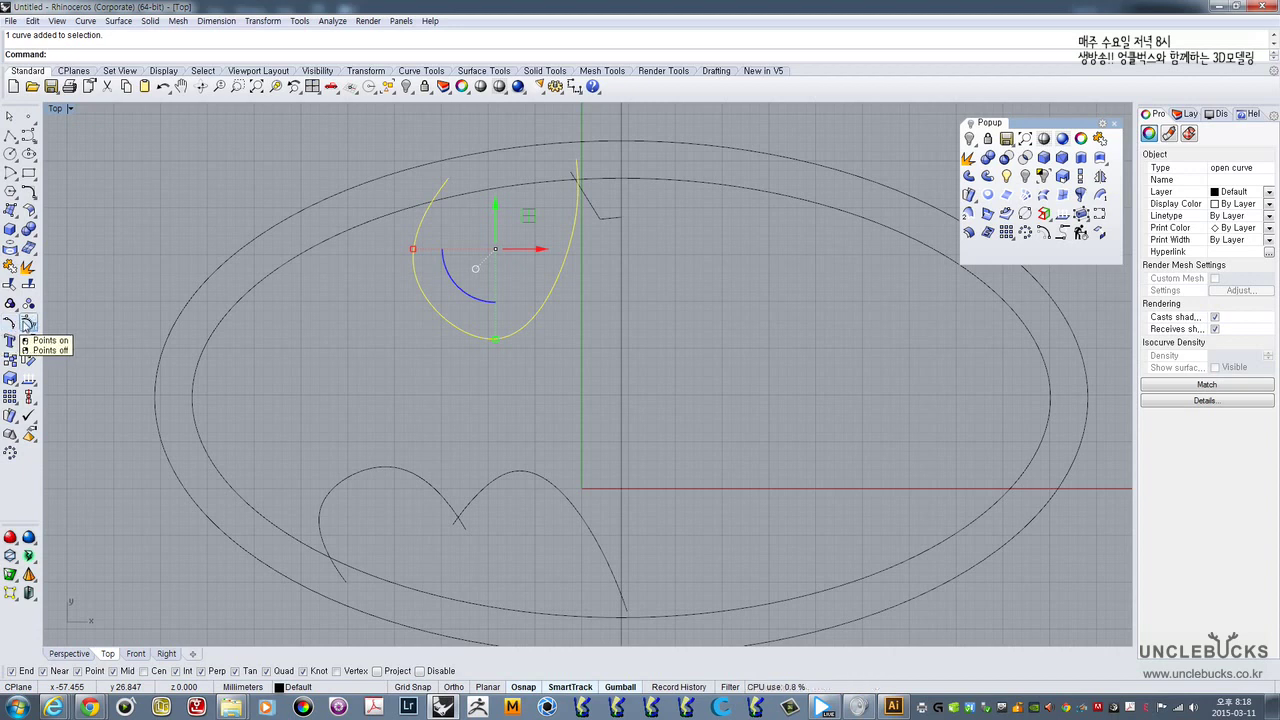
pyautogui.click(30, 324)
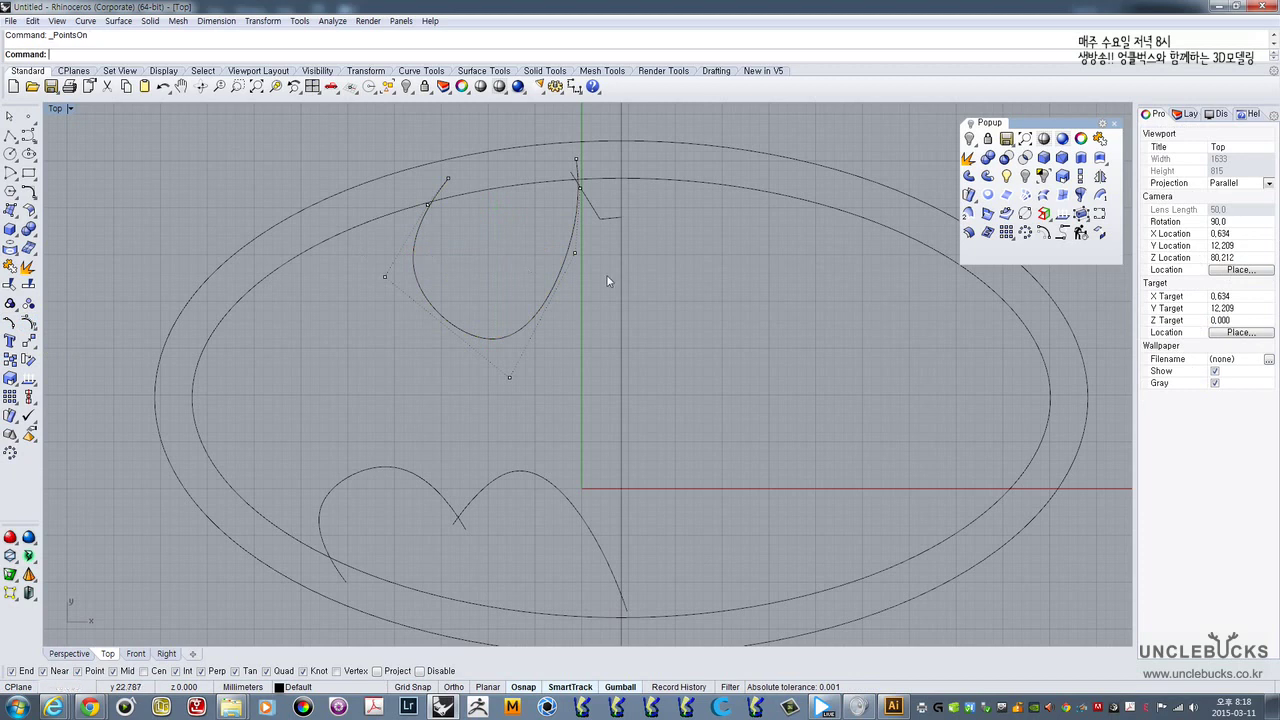
# - Show the lobe curve's edit points and move the one on its outer left side about 1.2 mm, mostly downward and slightly inward
pyautogui.click(430, 316)
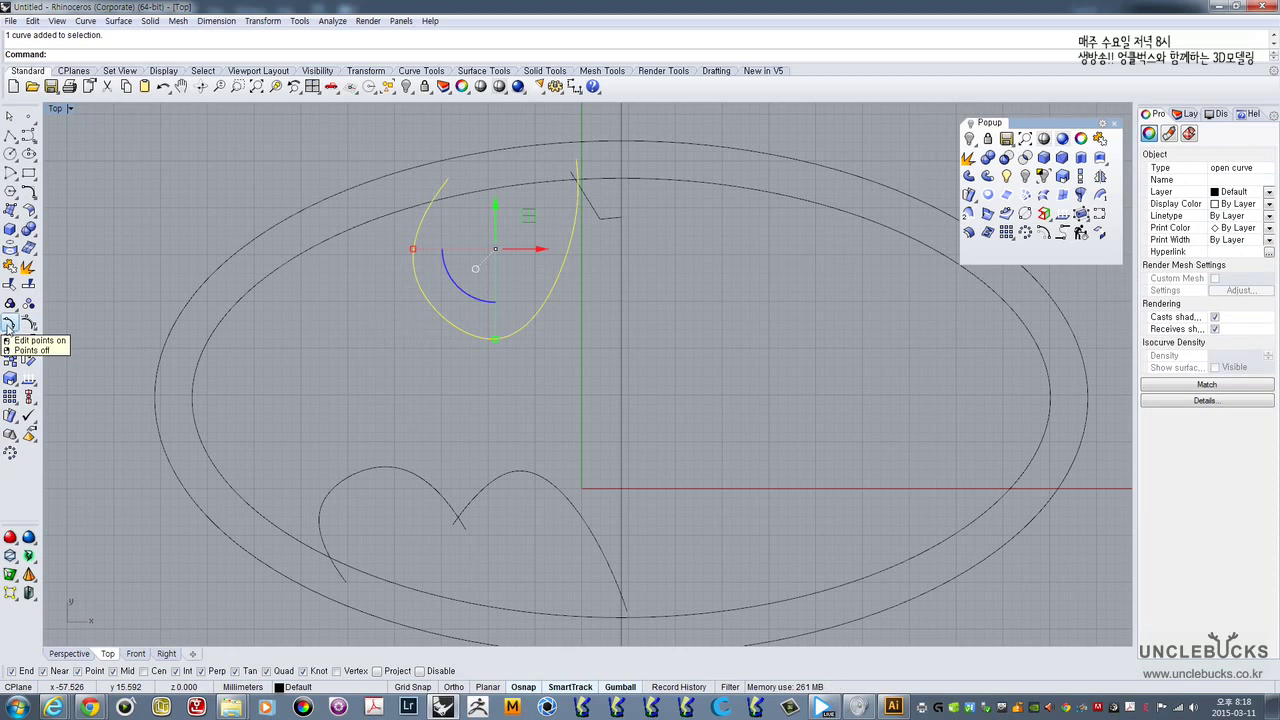
pyautogui.click(9, 325)
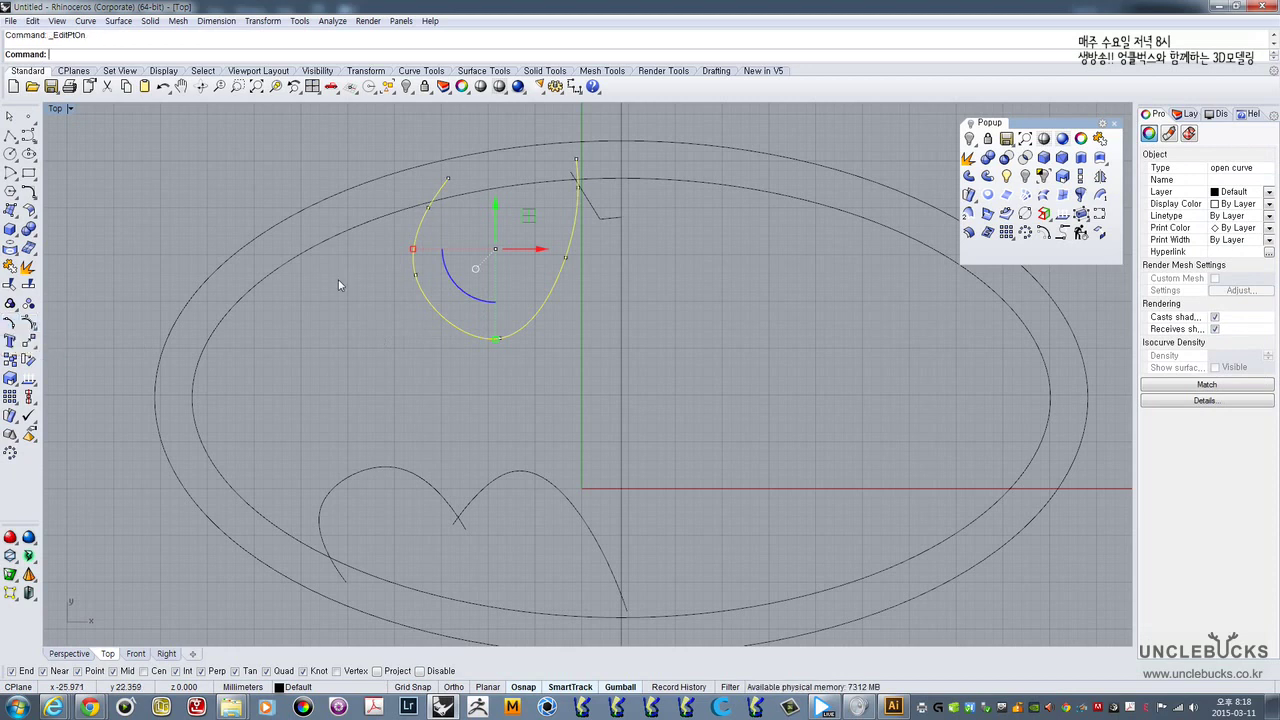
pyautogui.scroll(5, 432, 283)
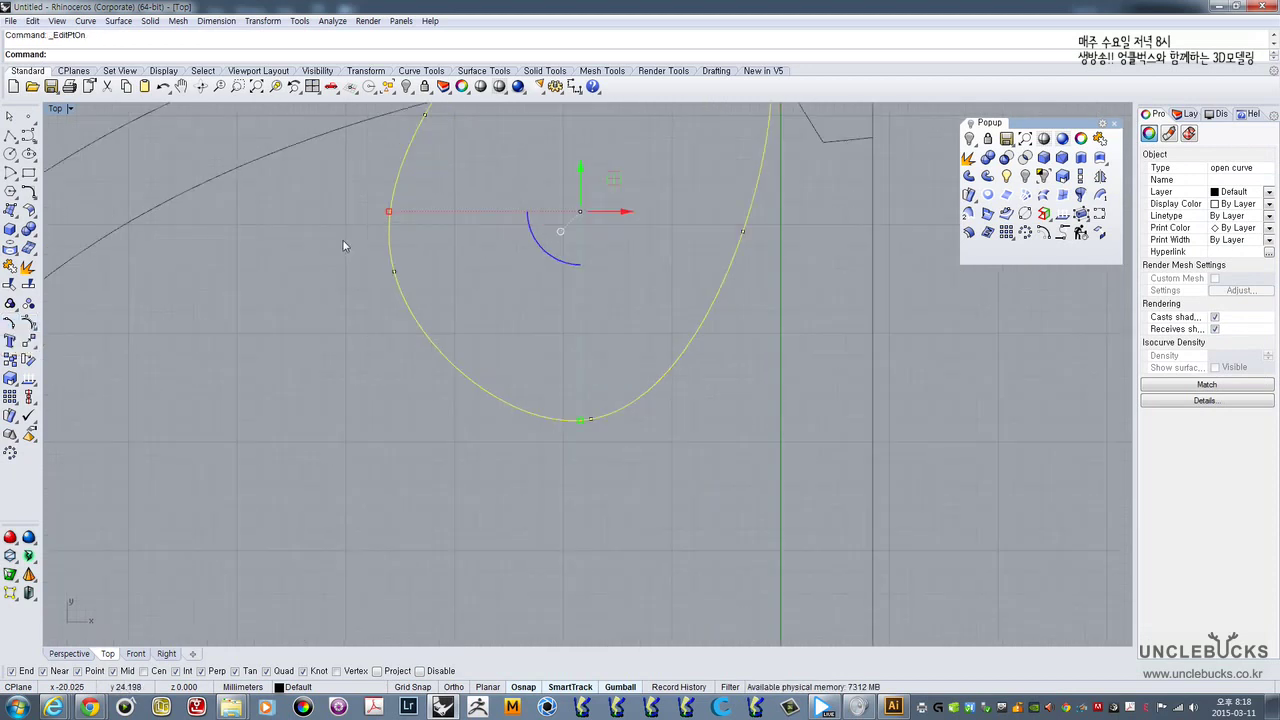
pyautogui.moveTo(342, 240); pyautogui.dragTo(400, 292)
pyautogui.moveTo(424, 248); pyautogui.dragTo(401, 278, button='right')
pyautogui.moveTo(403, 271); pyautogui.dragTo(417, 297)
pyautogui.scroll(-4, 417, 300)
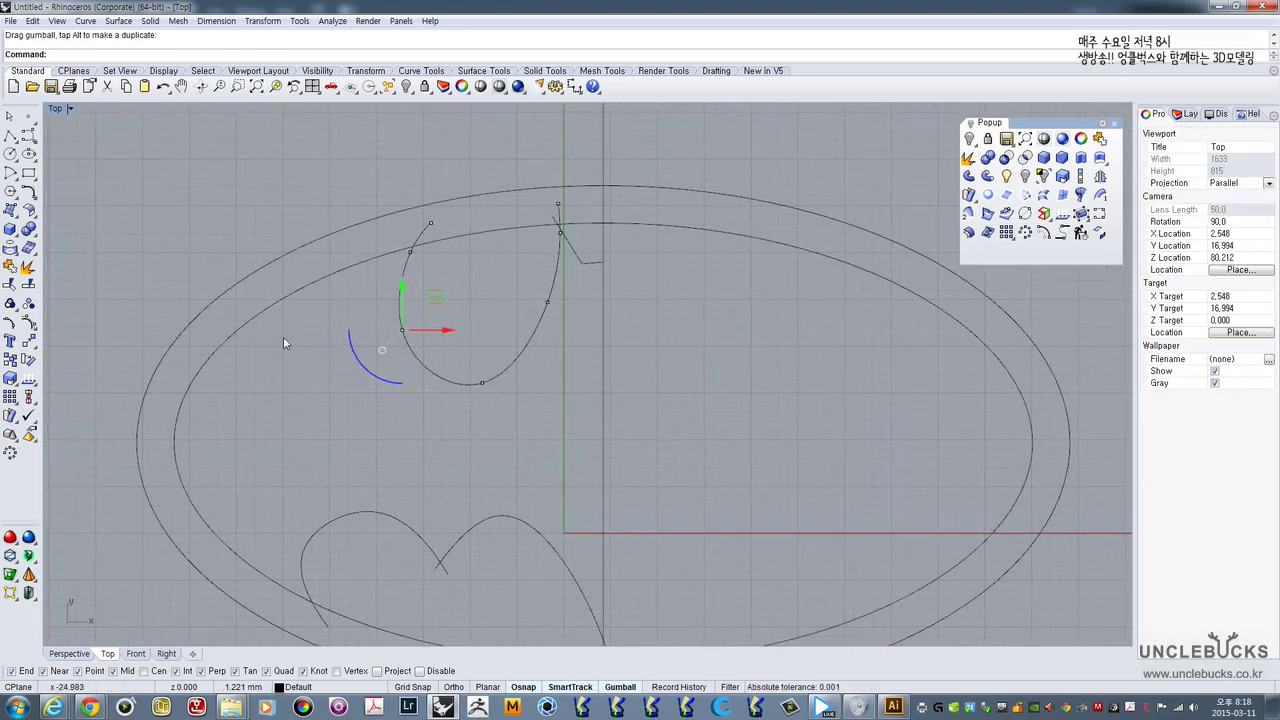
pyautogui.click(160, 335)
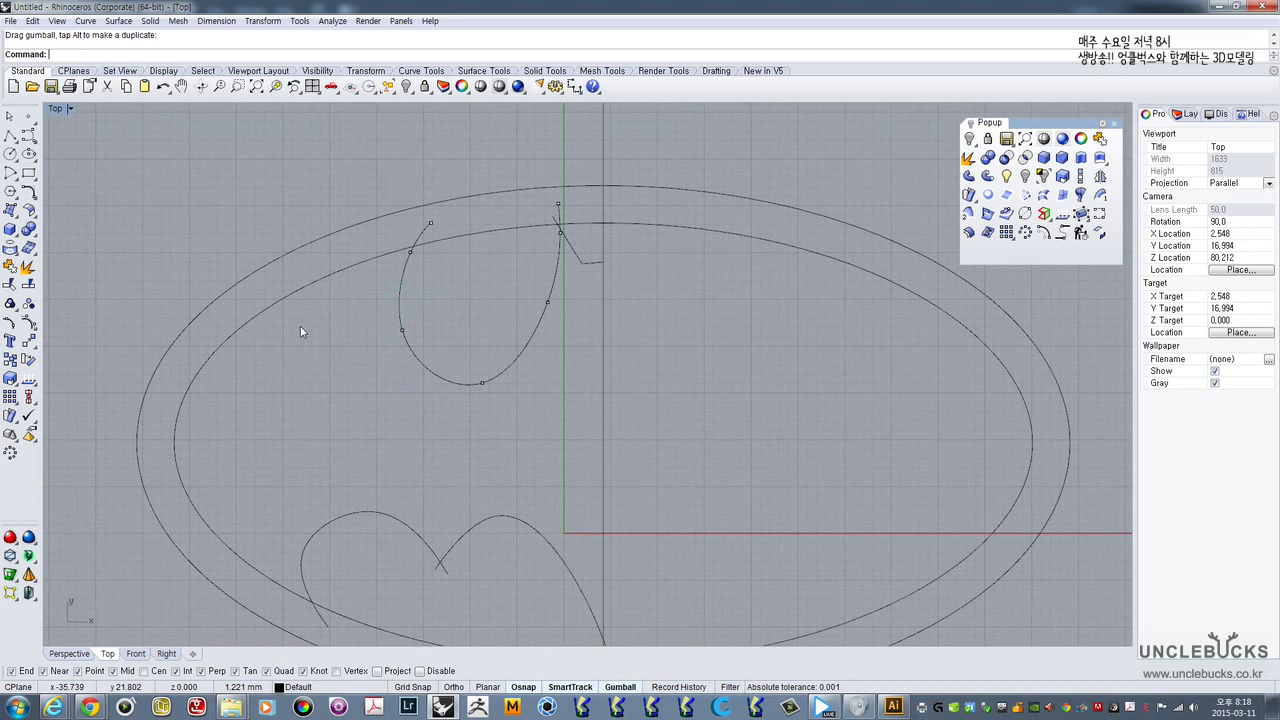
# - Show the lobe curve's control points, moving the outer left one slightly outward and the lowest one about 0.8 mm up and left
pyautogui.click(402, 316)
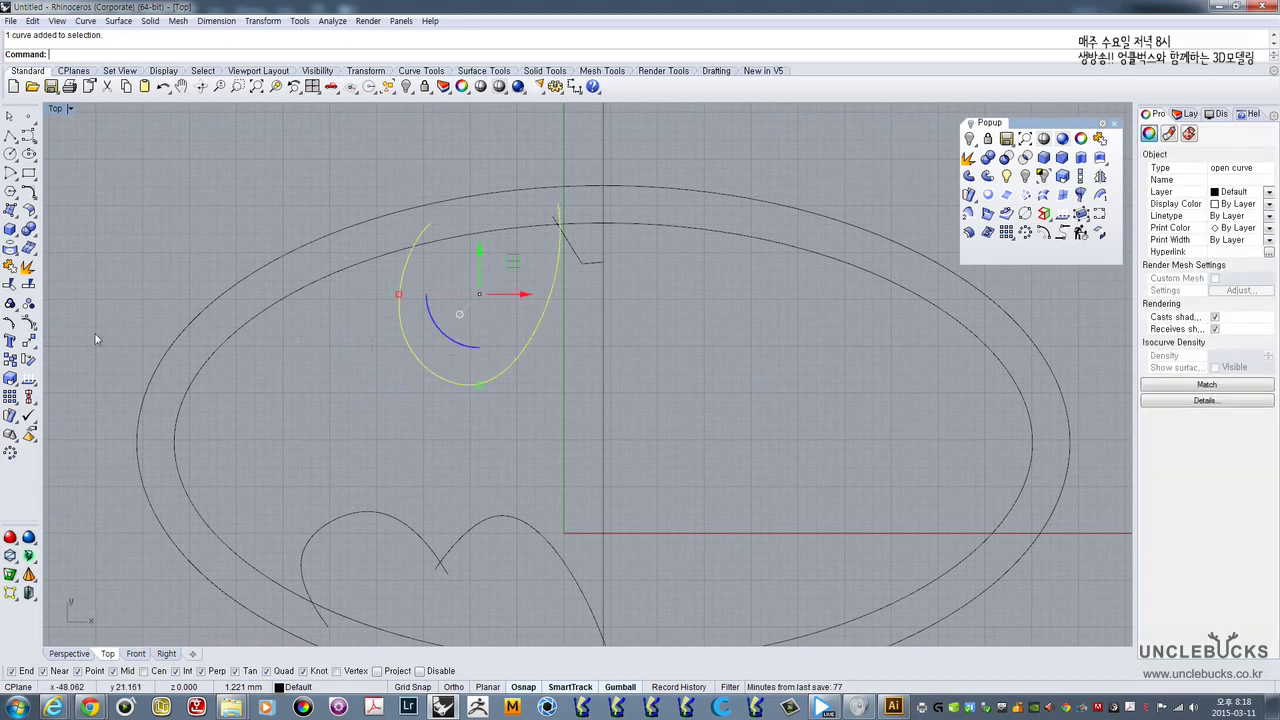
pyautogui.click(28, 322)
pyautogui.scroll(2, 400, 345)
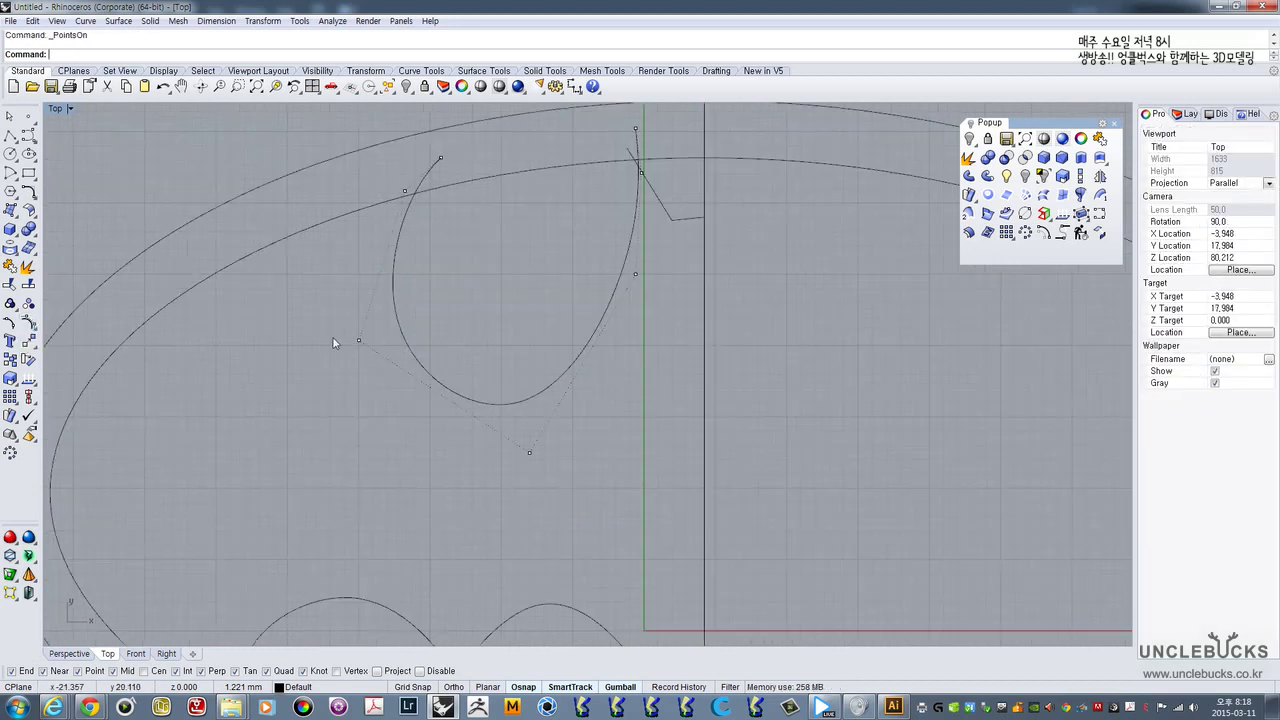
pyautogui.moveTo(388, 368); pyautogui.dragTo(389, 364)
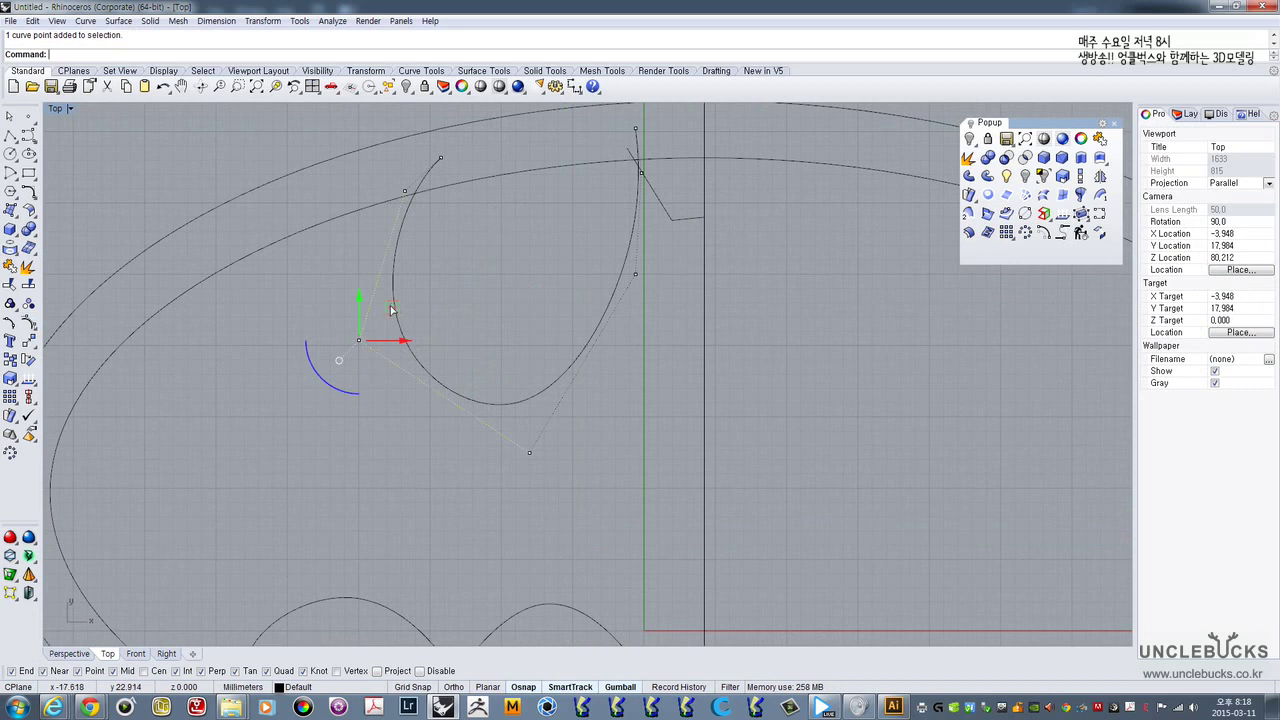
pyautogui.moveTo(391, 306); pyautogui.dragTo(380, 310)
pyautogui.moveTo(497, 458)
pyautogui.mouseDown()
pyautogui.moveTo(575, 438)
pyautogui.moveTo(504, 454)
pyautogui.mouseUp()
pyautogui.moveTo(566, 427); pyautogui.dragTo(563, 420)
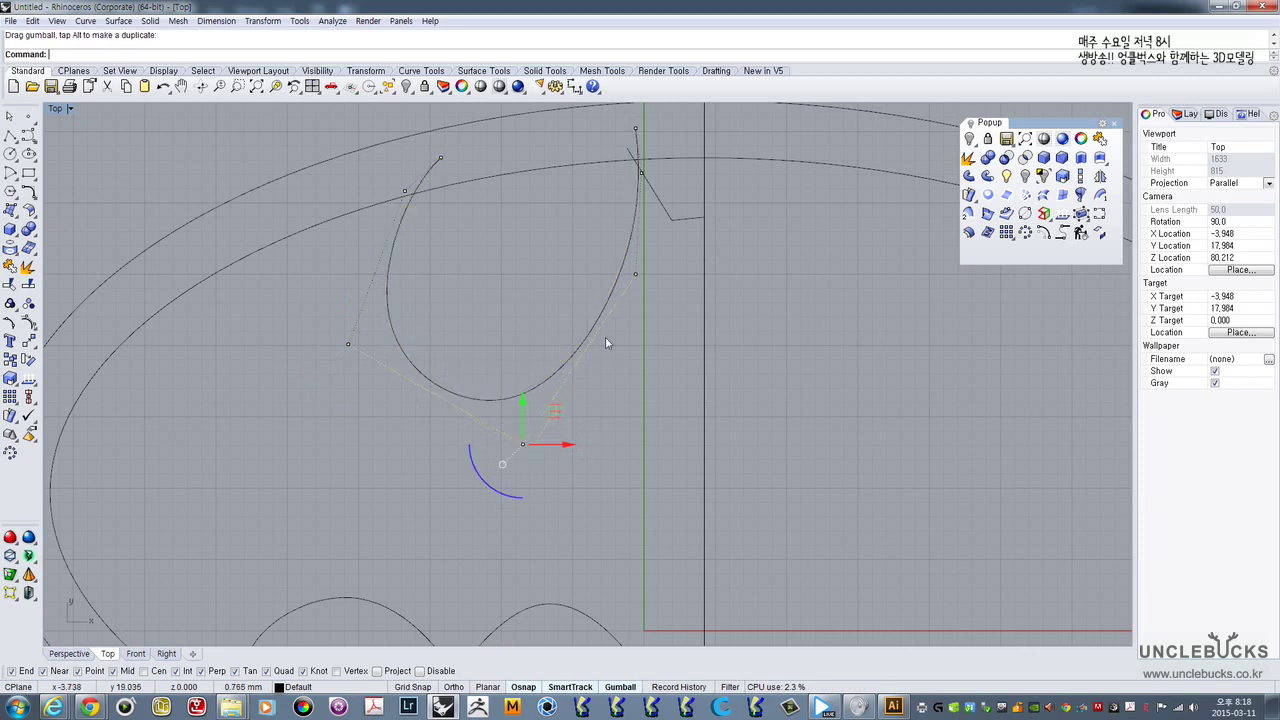
# - Move the lobe curve's outer end point about 0.5 mm, mostly upward, and the control point next to it about 0.4 mm outward
pyautogui.scroll(-5, 605, 336)
pyautogui.scroll(6, 513, 252)
pyautogui.click(520, 241)
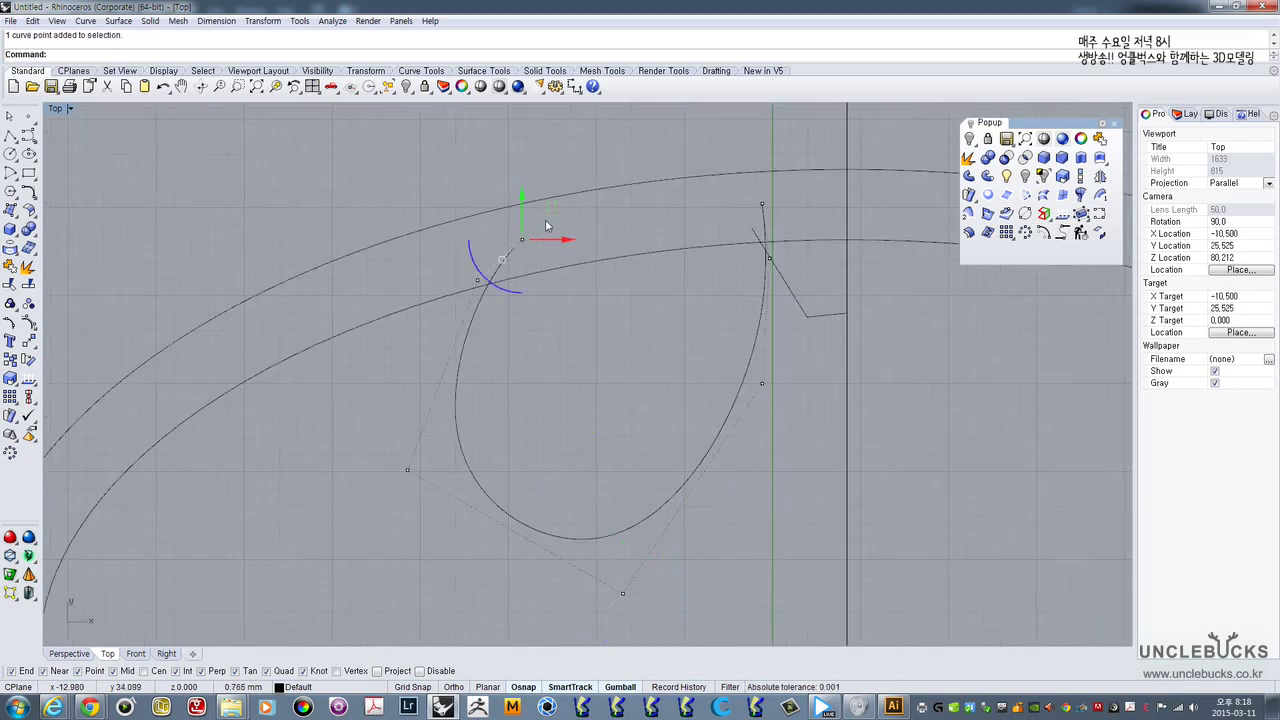
pyautogui.moveTo(549, 226); pyautogui.dragTo(550, 202)
pyautogui.click(477, 280)
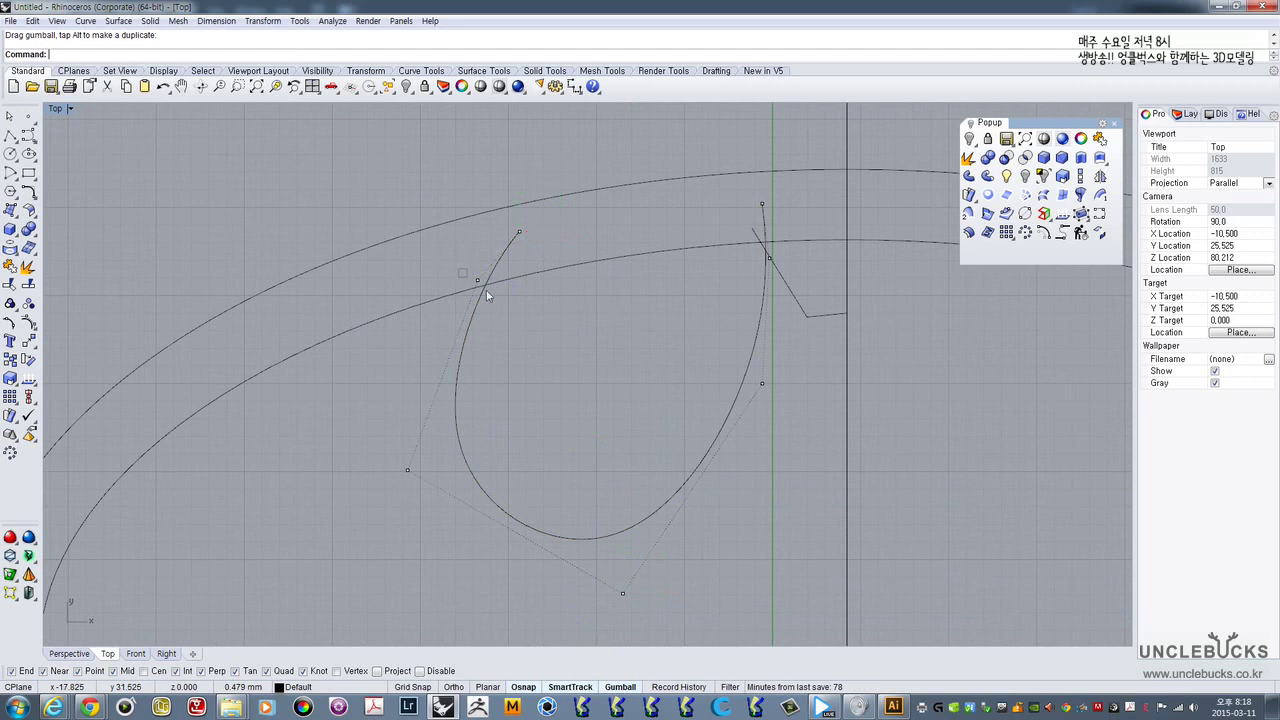
pyautogui.moveTo(507, 246); pyautogui.dragTo(502, 244)
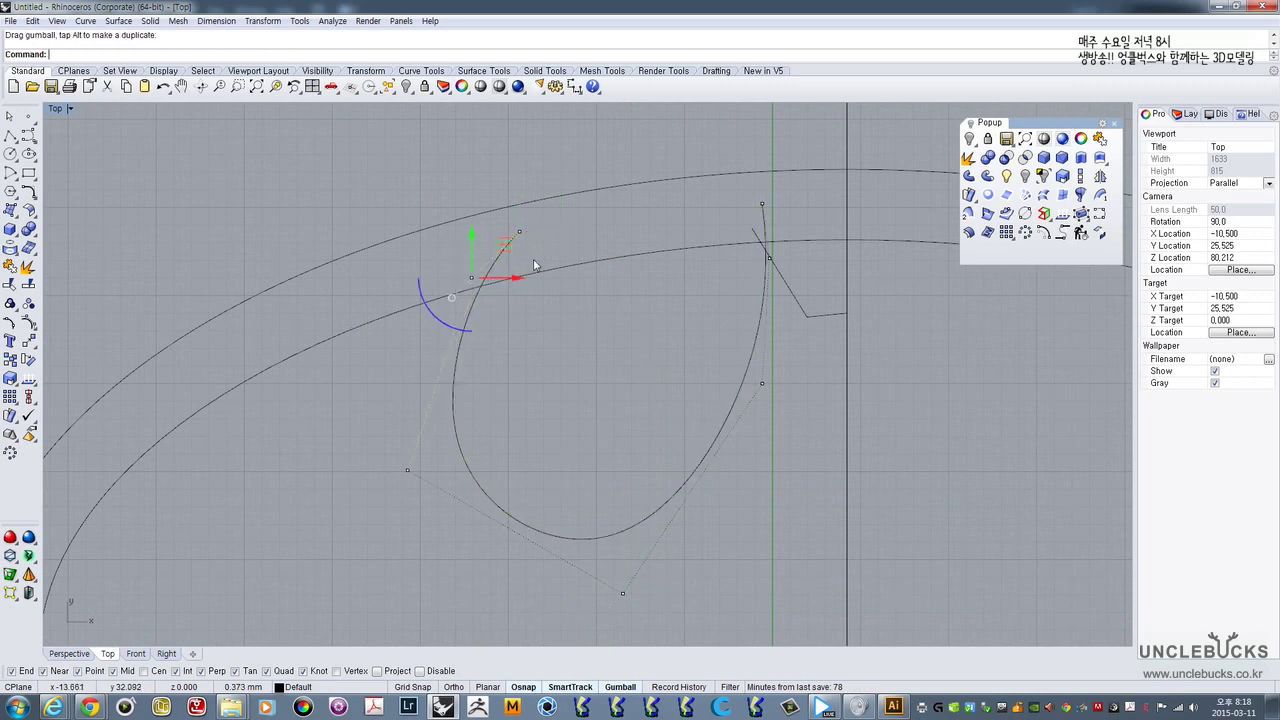
# - Move the lobe curve's inner end point, beside the ear, about 0.6 mm up and to the left
pyautogui.scroll(-5, 480, 271)
pyautogui.scroll(7, 638, 248)
pyautogui.scroll(4, 628, 295)
pyautogui.scroll(-6, 628, 295)
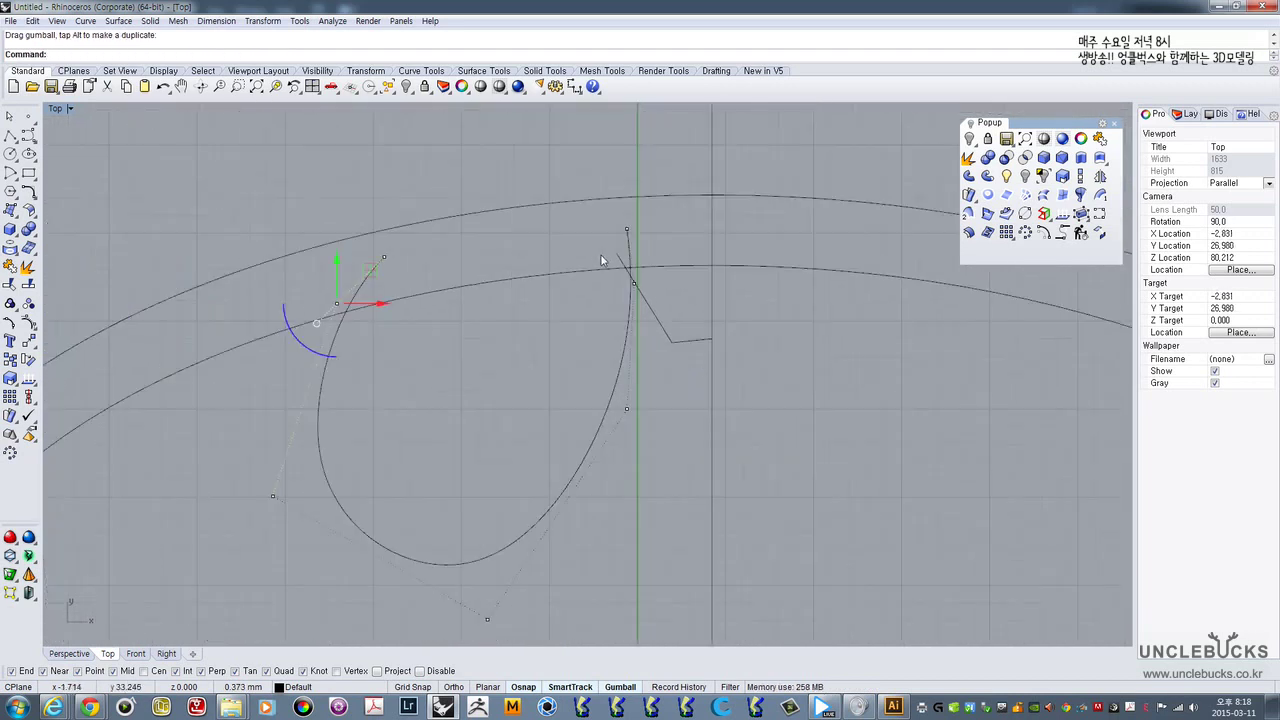
pyautogui.scroll(8, 600, 247)
pyautogui.moveTo(650, 193); pyautogui.dragTo(699, 232)
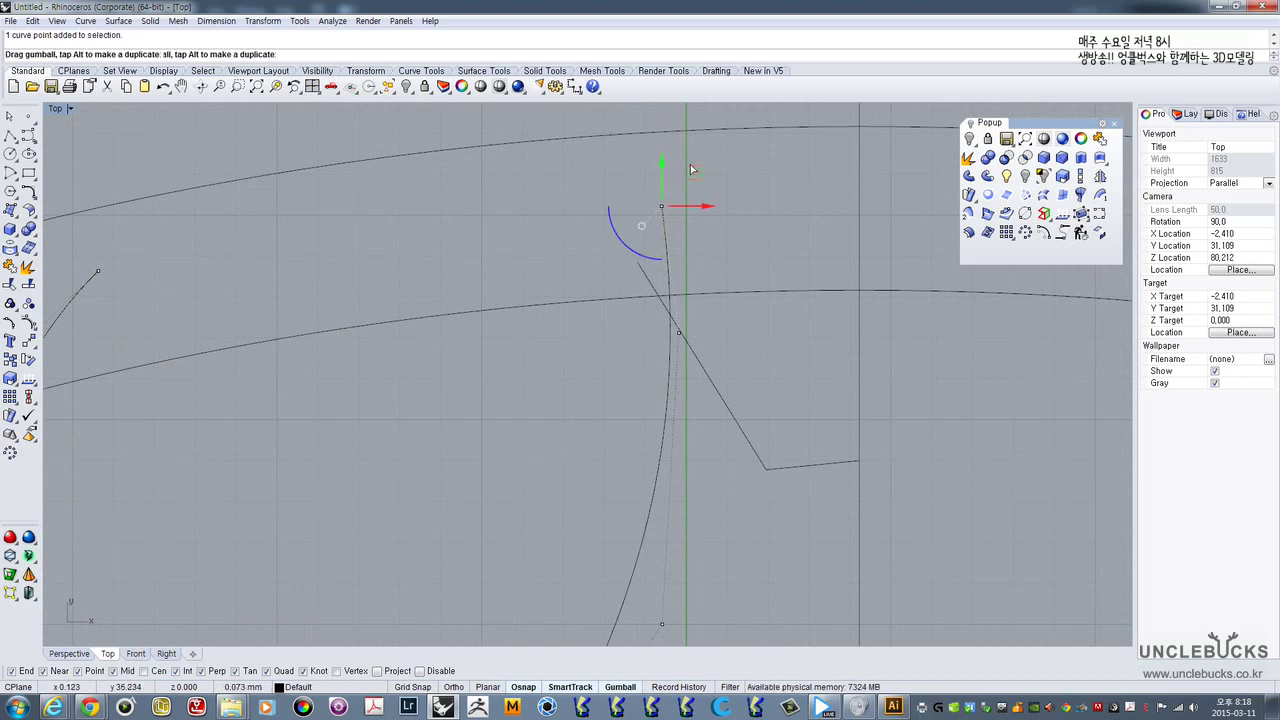
pyautogui.moveTo(693, 170); pyautogui.dragTo(674, 149)
pyautogui.scroll(-4, 711, 241)
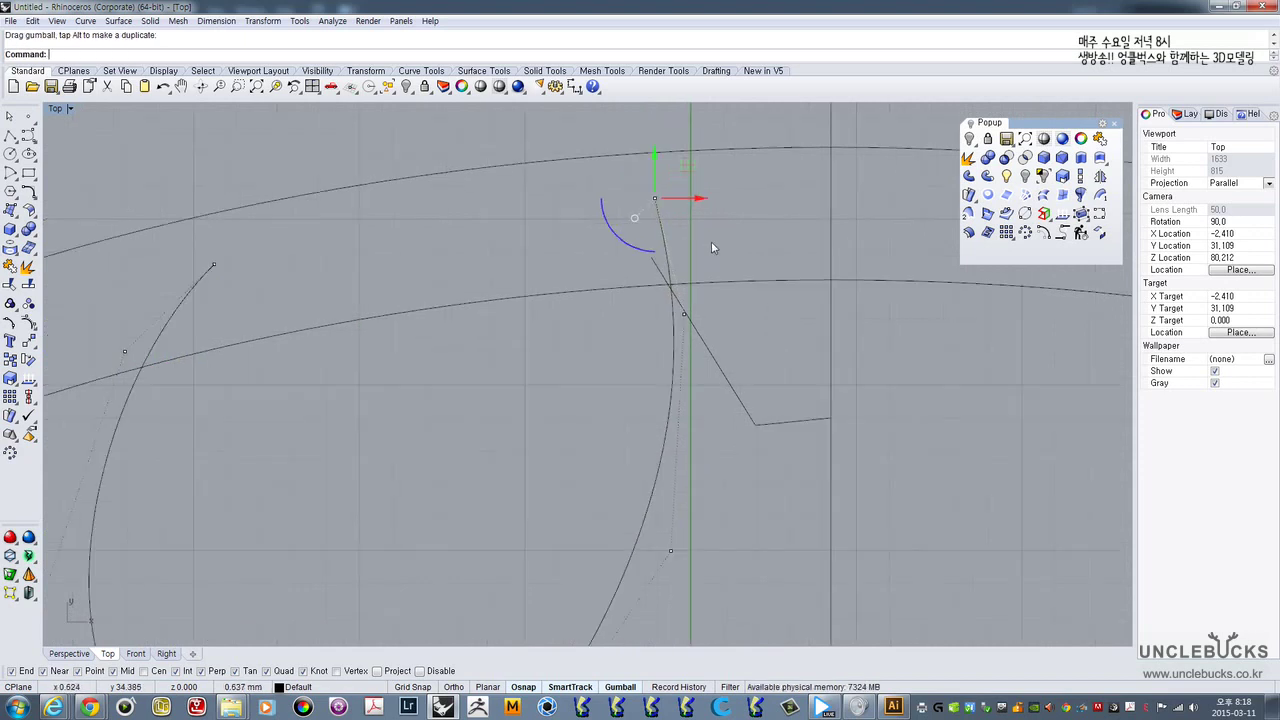
# - Show the control points of the two lower-left scallop curves
pyautogui.moveTo(543, 554); pyautogui.dragTo(556, 455, button='right')
pyautogui.moveTo(415, 492); pyautogui.dragTo(419, 313, button='right')
pyautogui.click(449, 390)
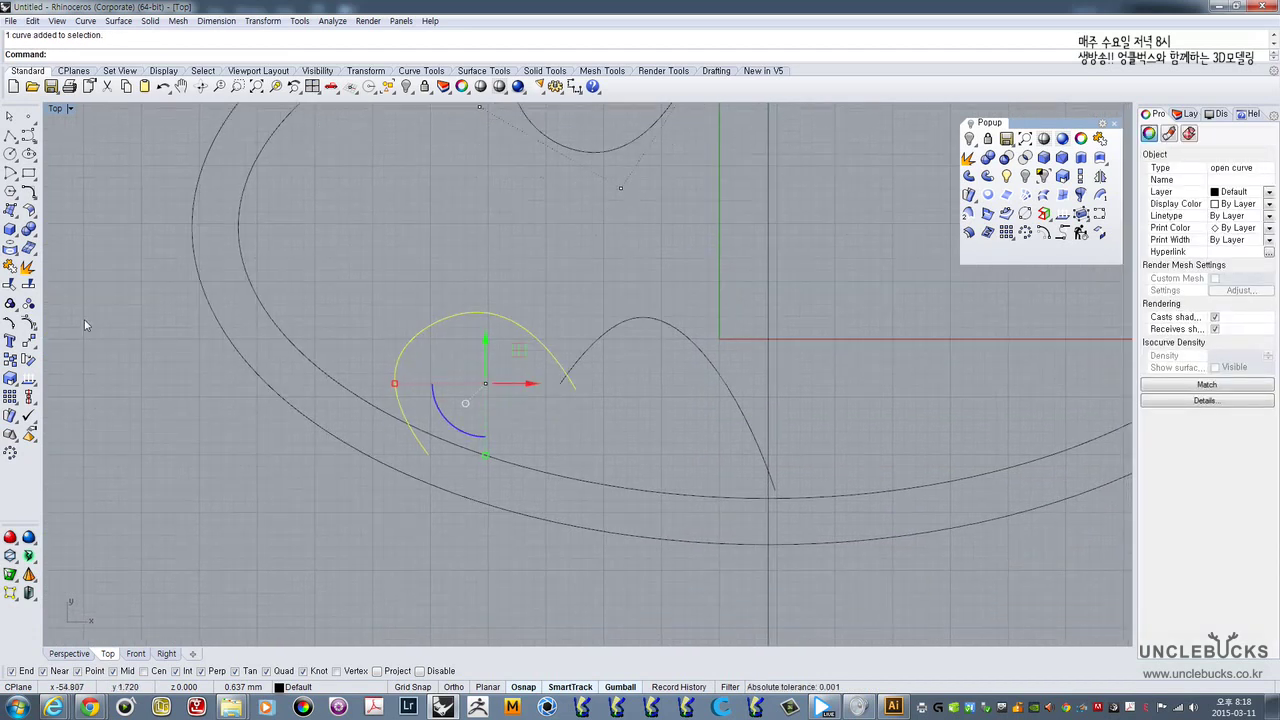
pyautogui.click(29, 324)
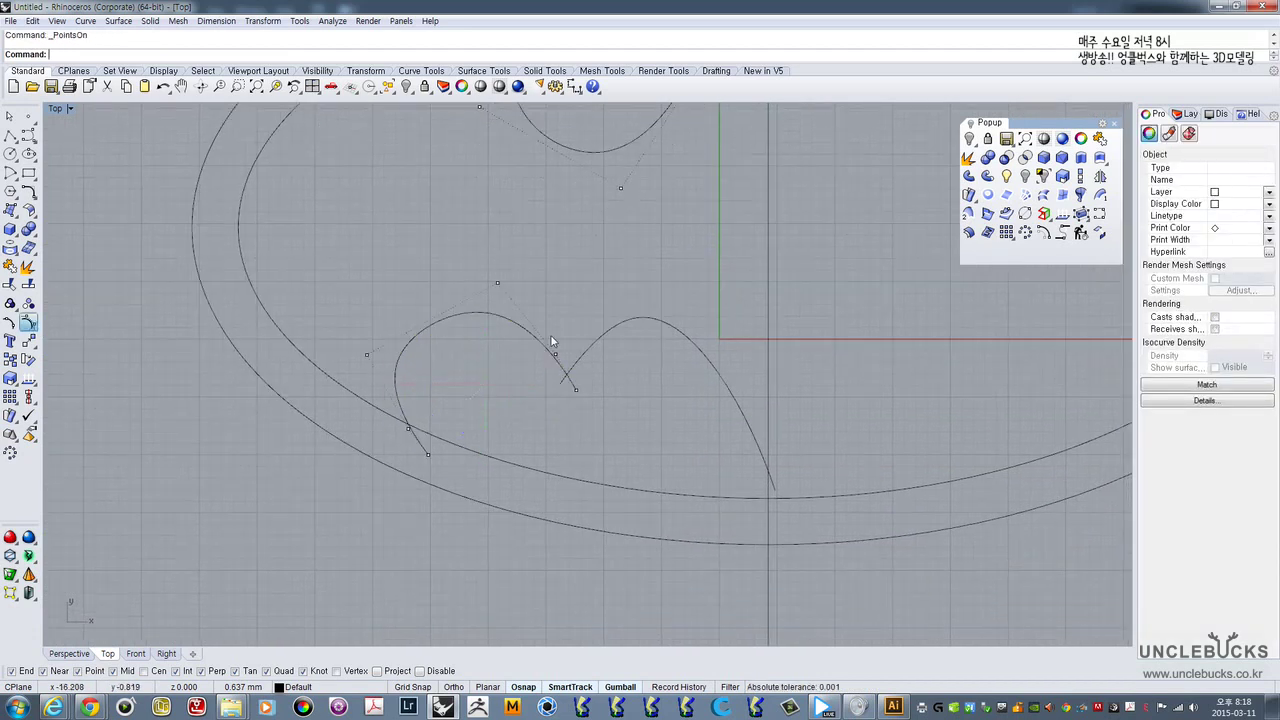
pyautogui.click(30, 324)
# - Move the outer scallop's left control point about 1.7 mm inward and its uppermost one about 1.1 mm left and slightly down
pyautogui.scroll(2, 420, 368)
pyautogui.click(335, 347)
pyautogui.moveTo(372, 317); pyautogui.dragTo(400, 306)
pyautogui.click(535, 236)
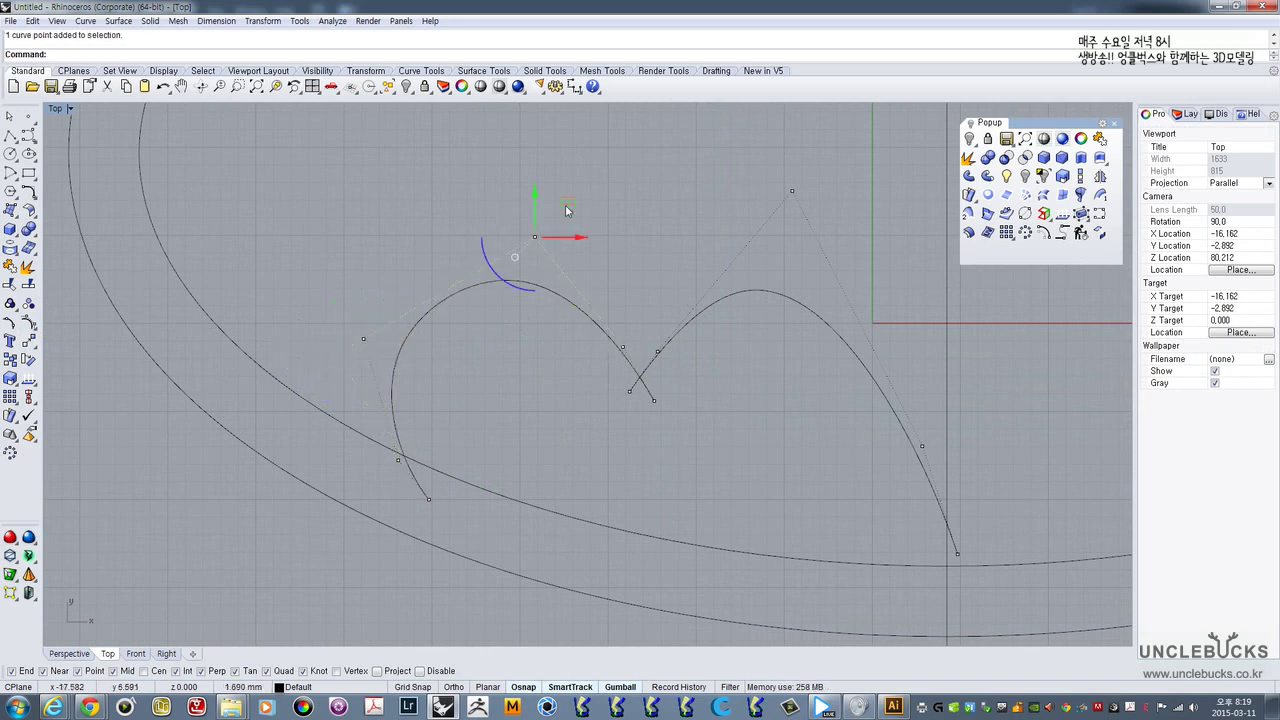
pyautogui.moveTo(566, 209); pyautogui.dragTo(548, 215)
# - Reshape the inner scallop: shift its left end about 0.4 mm down-right, its top point about 2.1 mm down-right and the junction-side point about 0.3 mm
pyautogui.click(629, 391)
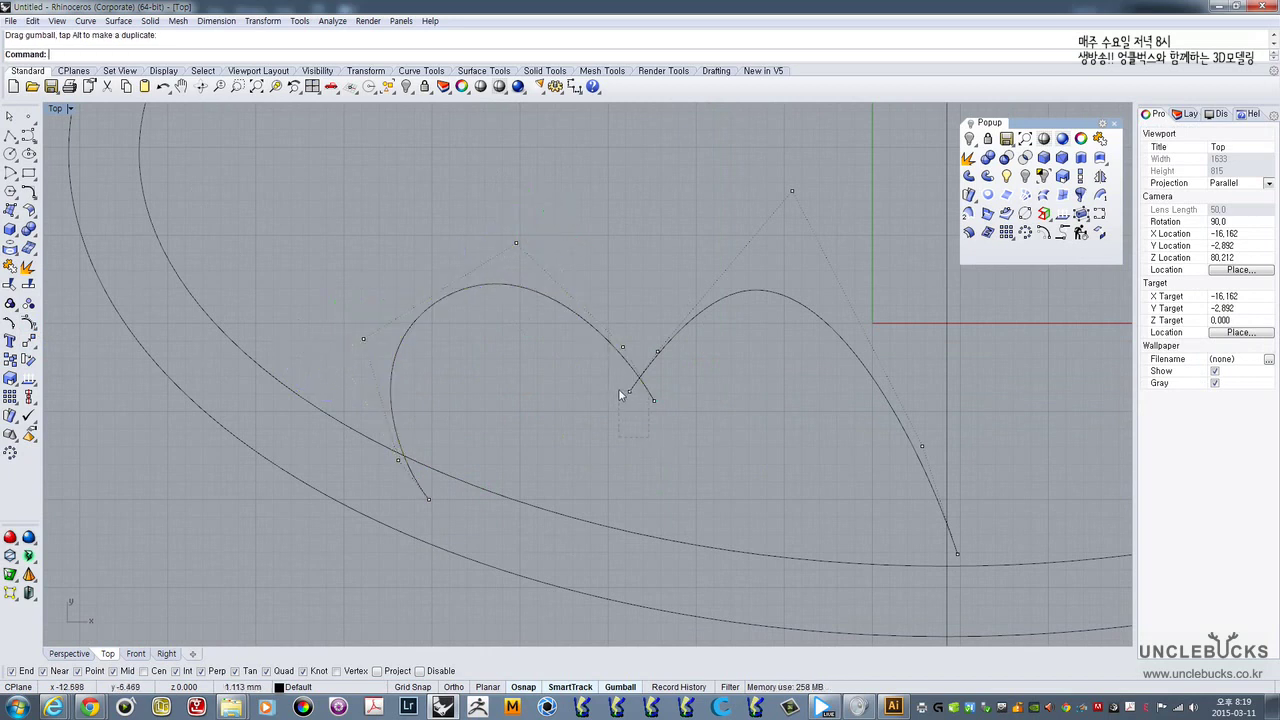
pyautogui.moveTo(666, 365); pyautogui.dragTo(670, 372)
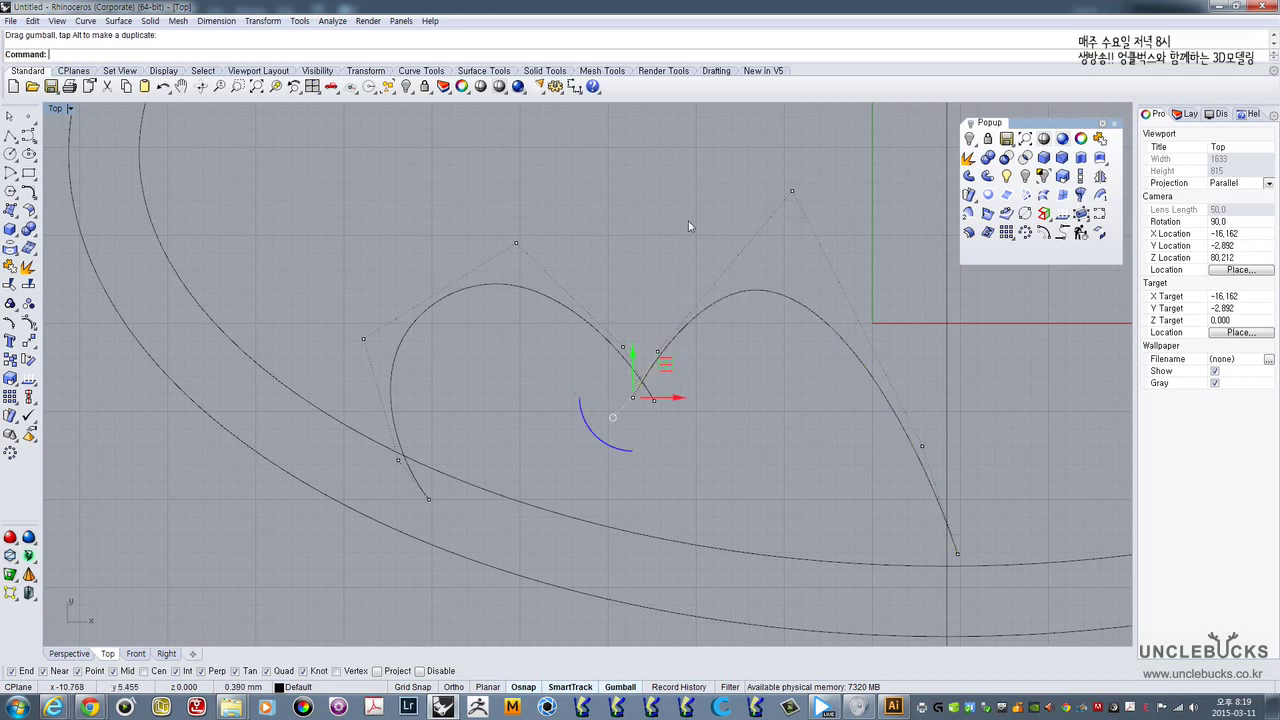
pyautogui.moveTo(762, 168); pyautogui.dragTo(868, 256)
pyautogui.moveTo(846, 212); pyautogui.dragTo(783, 278, button='right')
pyautogui.moveTo(765, 221); pyautogui.dragTo(795, 243)
pyautogui.click(594, 417)
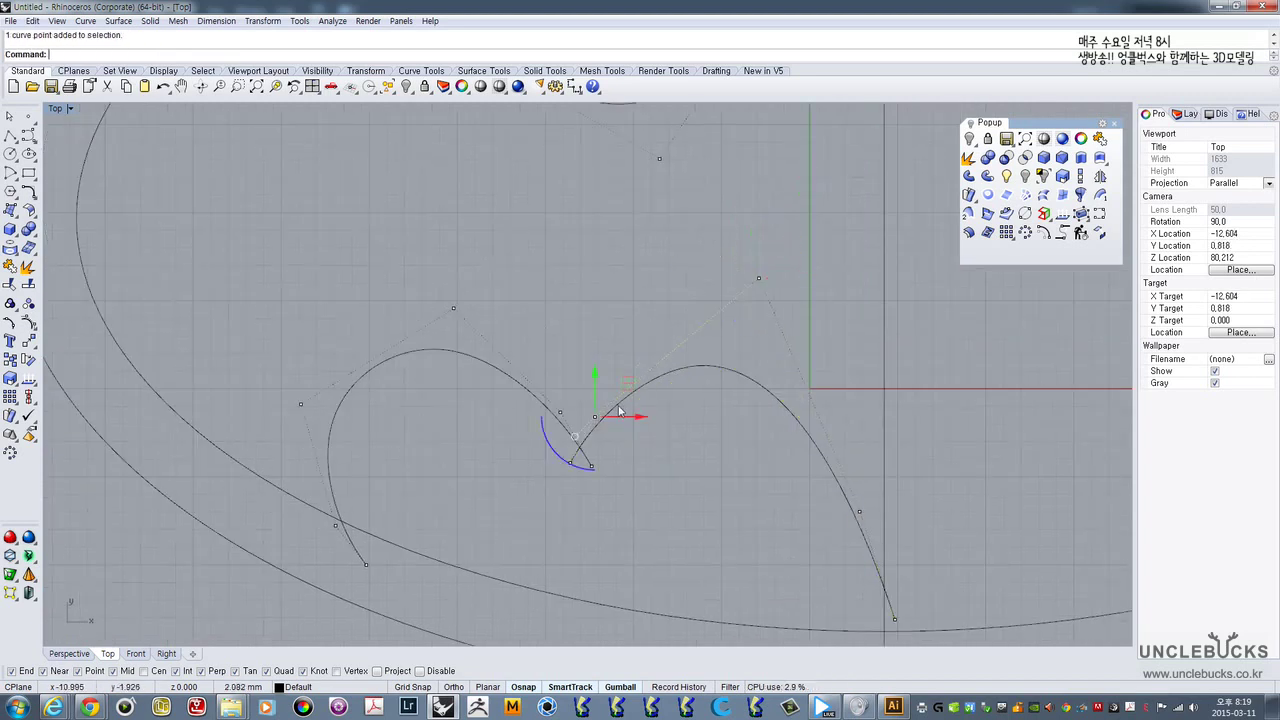
pyautogui.moveTo(629, 382); pyautogui.dragTo(625, 385)
pyautogui.scroll(-4, 680, 433)
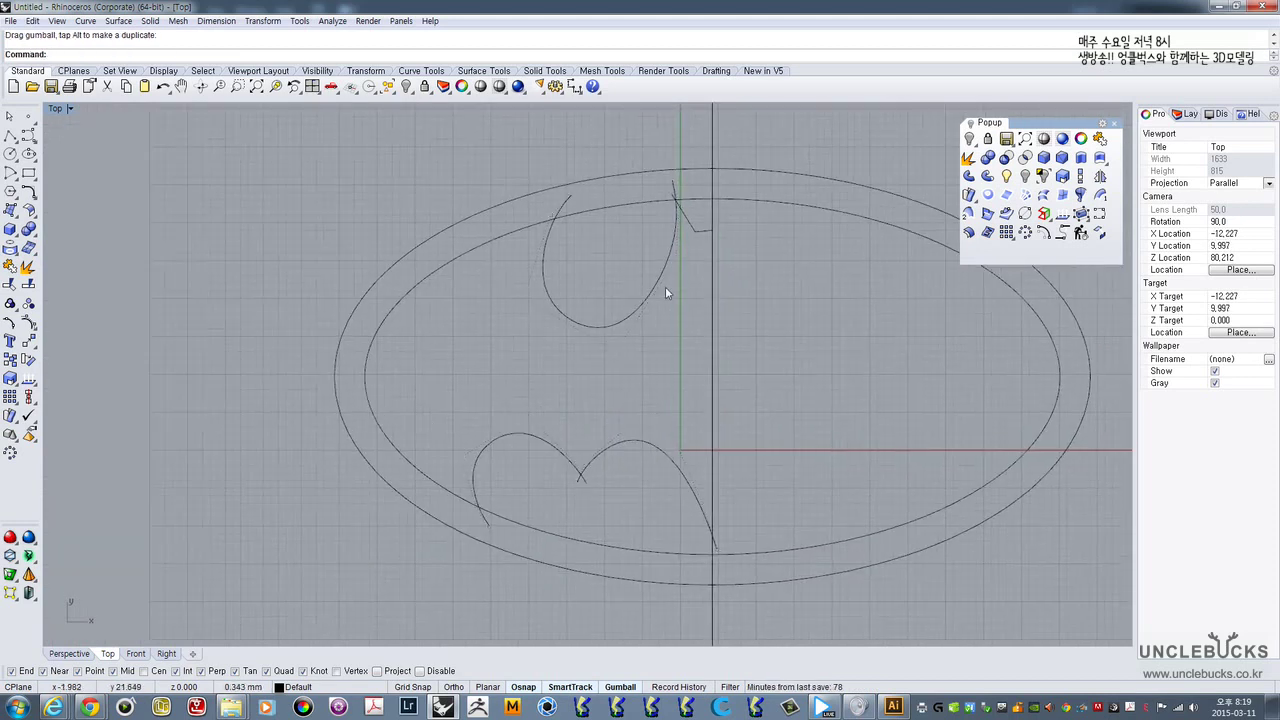
pyautogui.moveTo(666, 293); pyautogui.dragTo(589, 313, button='right')
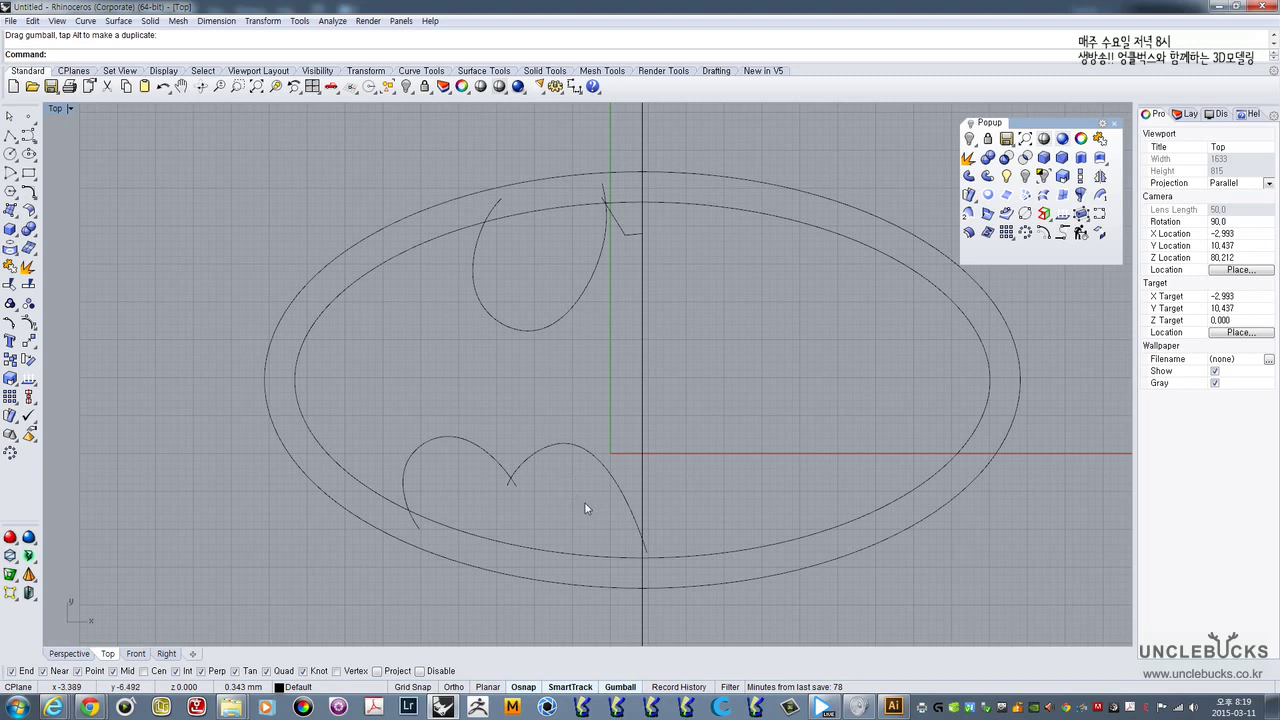
pyautogui.scroll(-3, 583, 499)
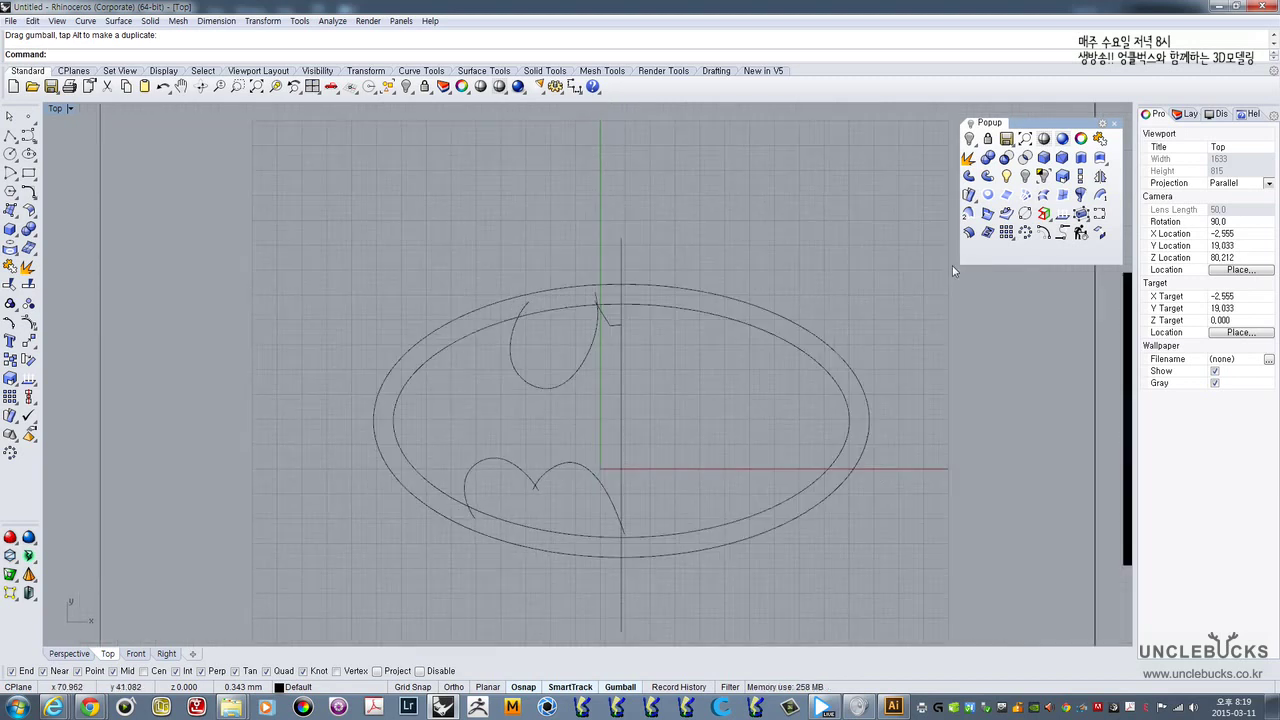
pyautogui.moveTo(501, 337); pyautogui.dragTo(339, 238)
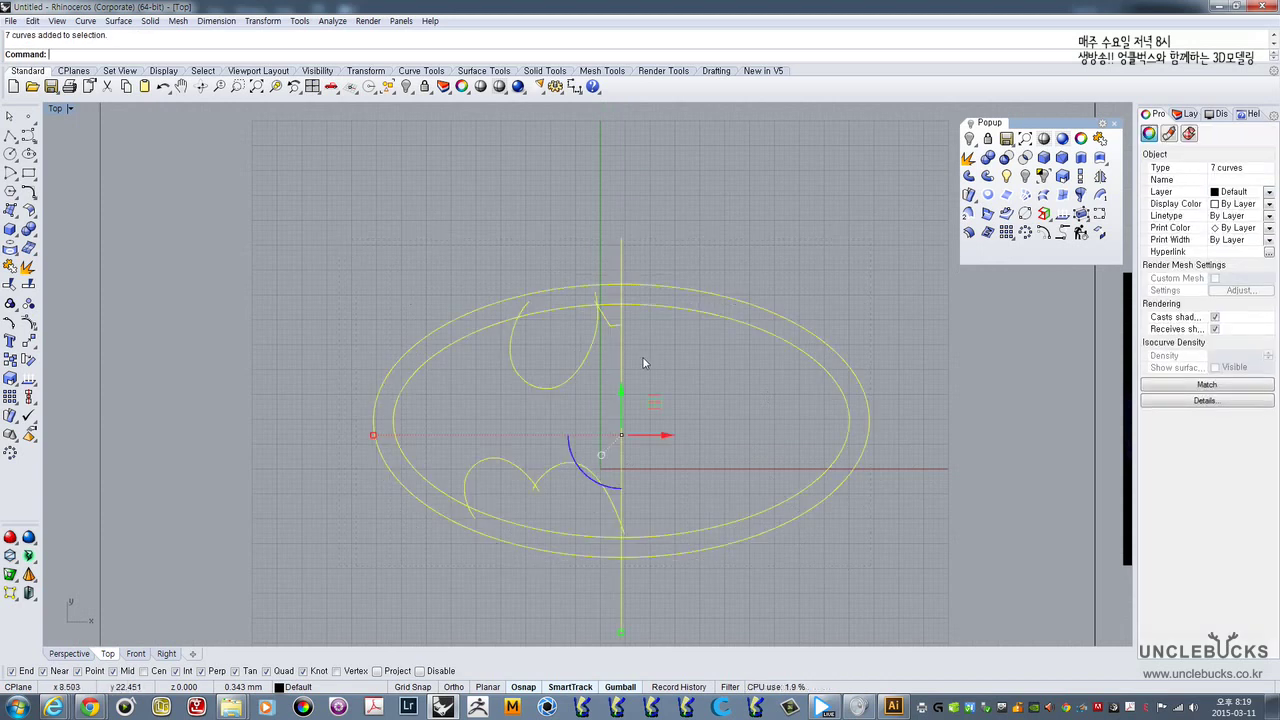
pyautogui.press('Escape')
pyautogui.scroll(5, 595, 340)
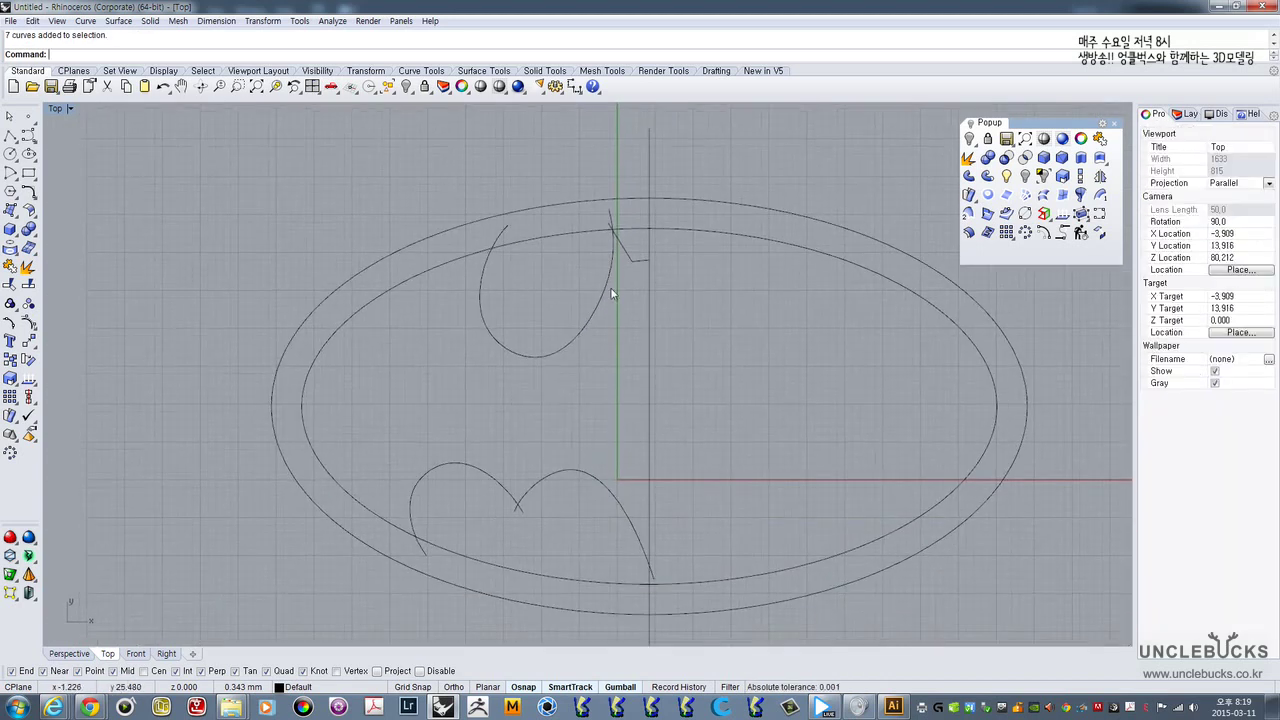
# - Mirror a copy of the four left-half bat curves, including the ear line, across the vertical centre line
pyautogui.moveTo(486, 391); pyautogui.dragTo(486, 391)
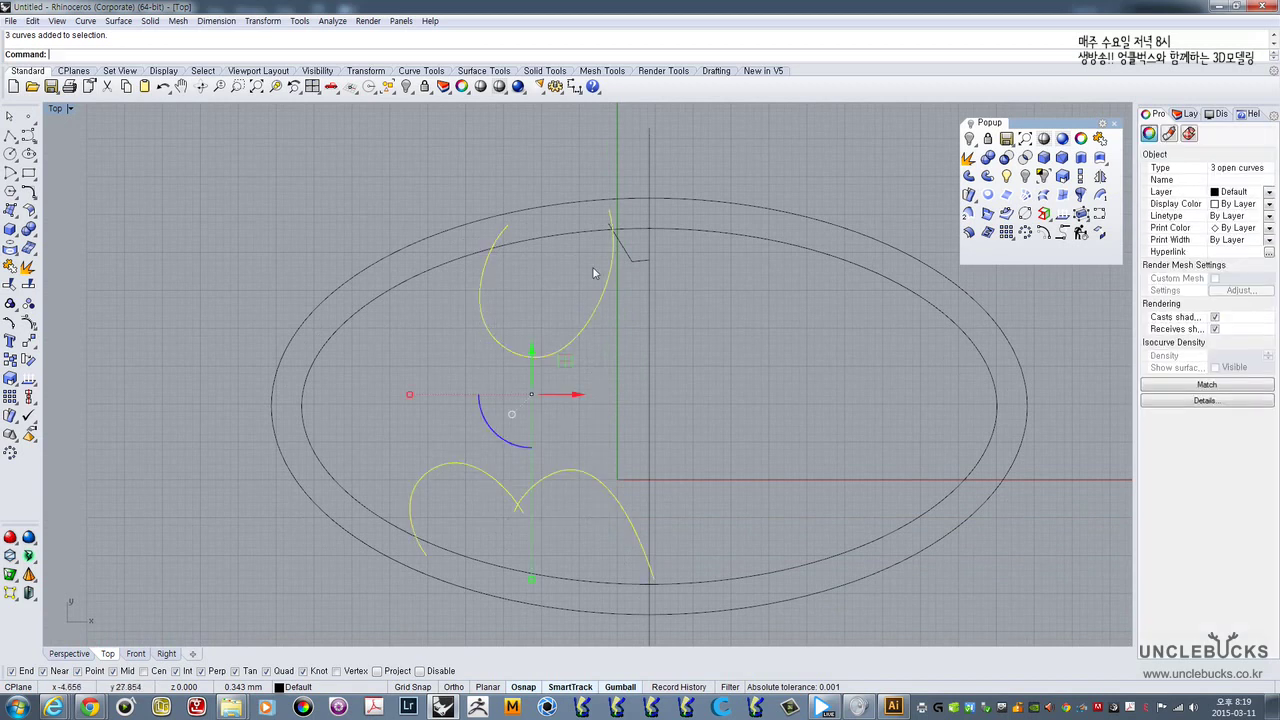
pyautogui.keyDown('shift'); pyautogui.click(639, 264); pyautogui.keyUp('shift')
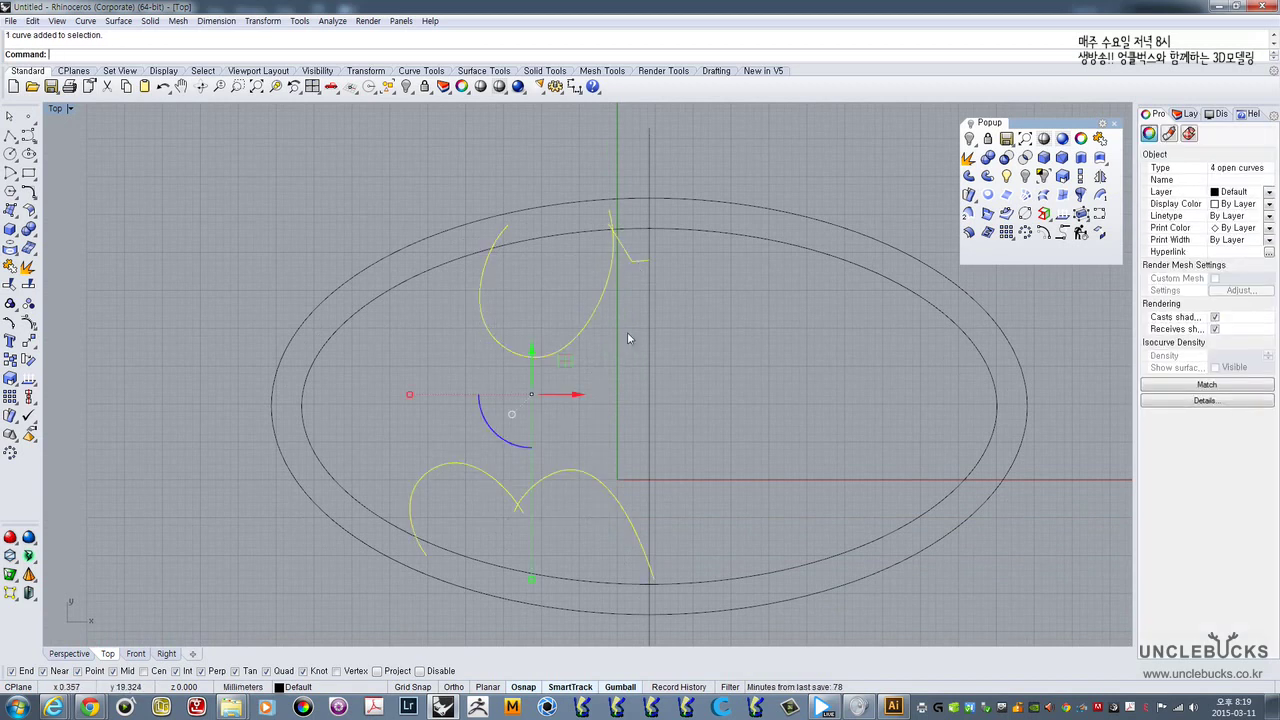
pyautogui.moveTo(627, 332); pyautogui.dragTo(611, 294, button='right')
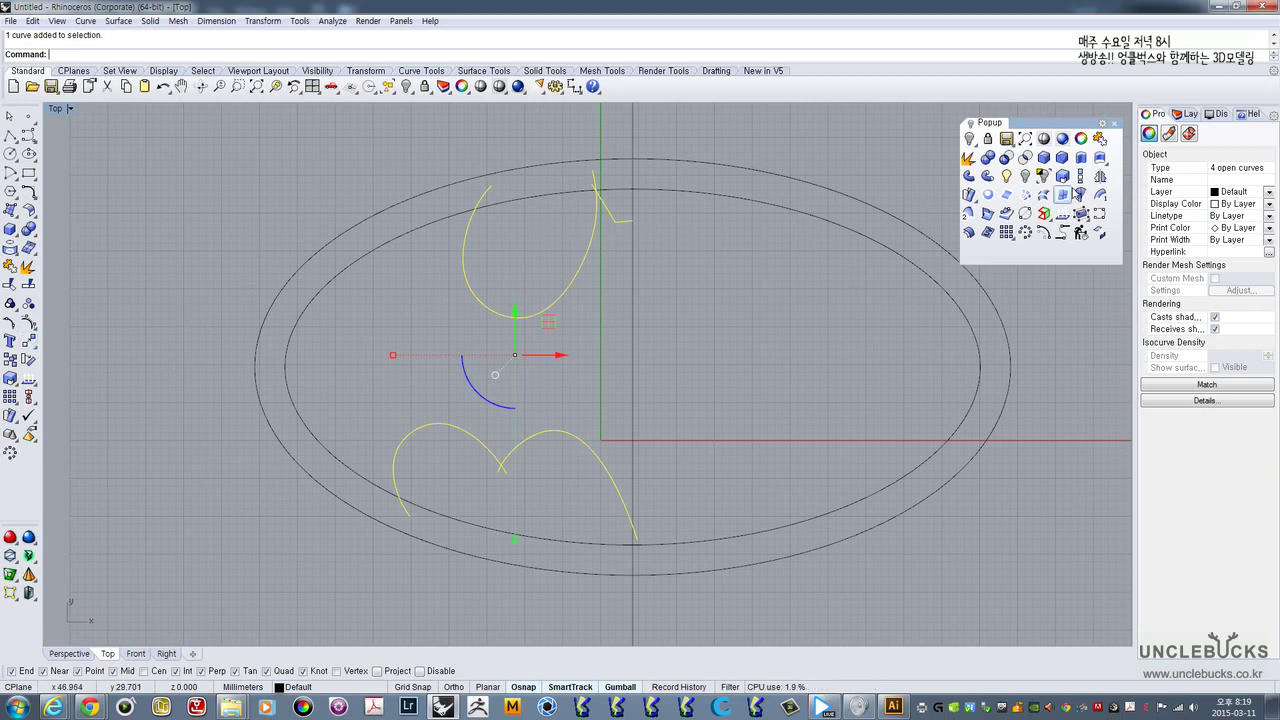
pyautogui.click(1100, 176)
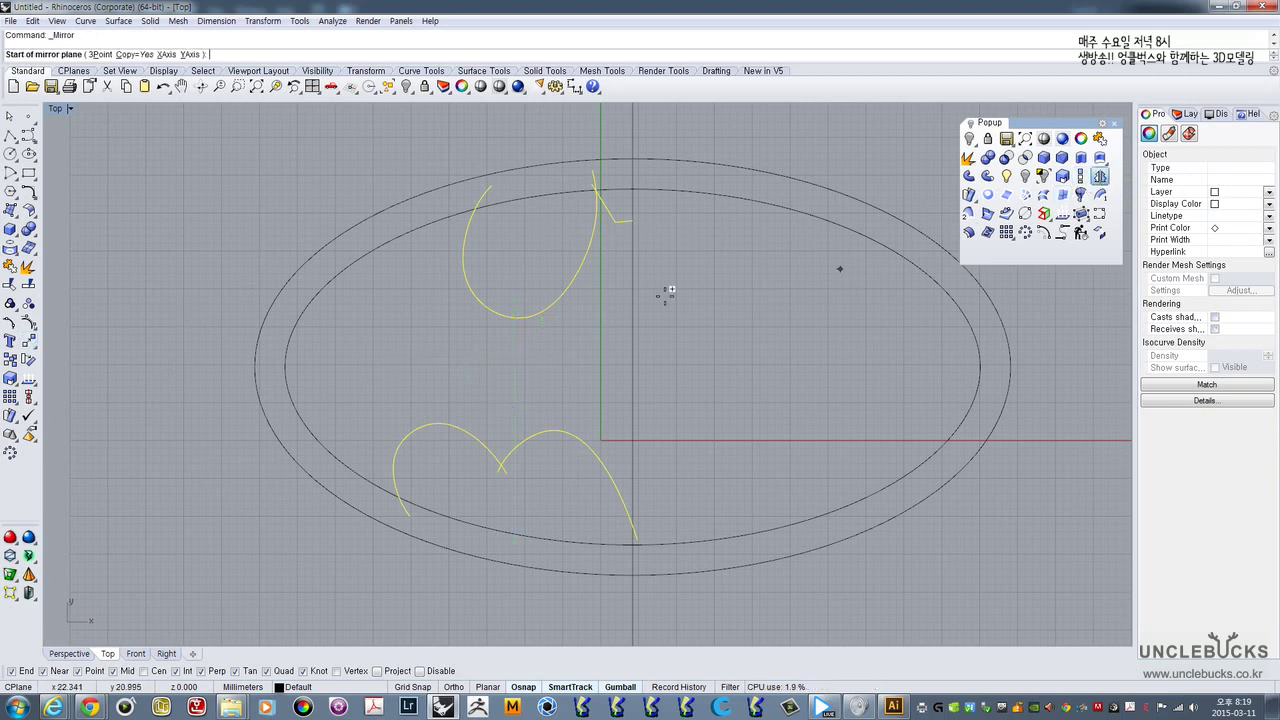
pyautogui.click(630, 219)
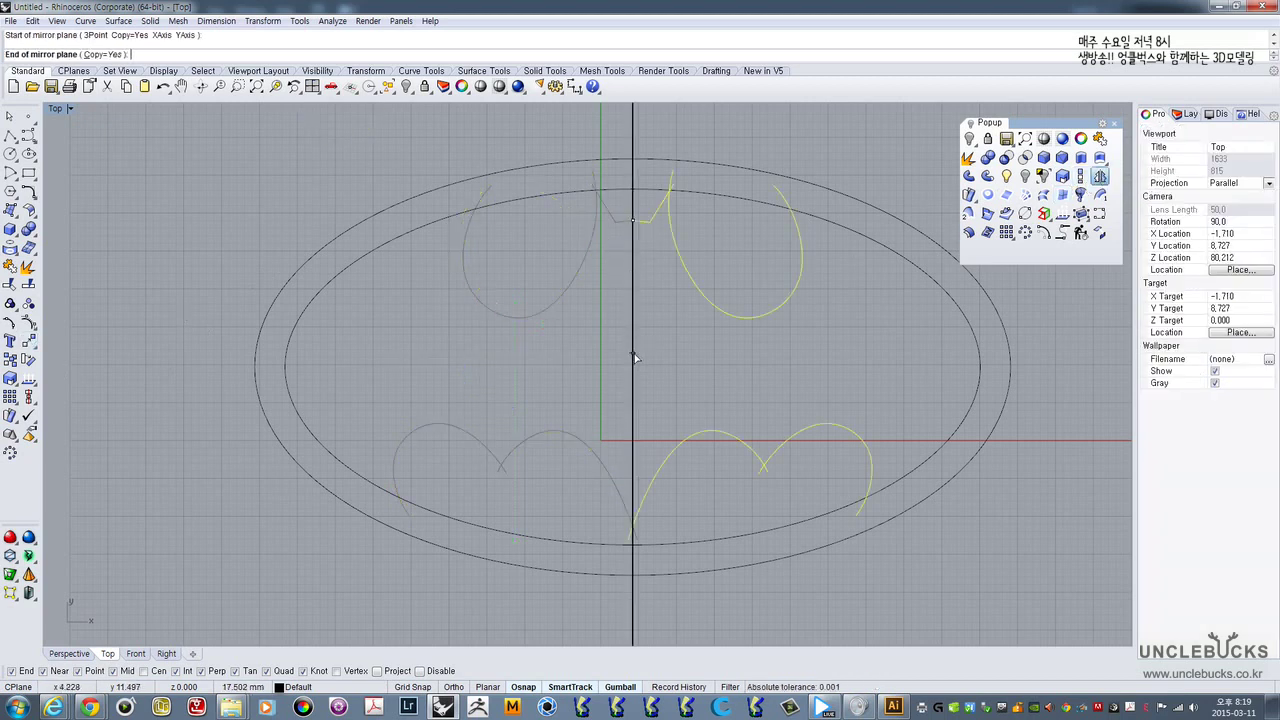
pyautogui.click(776, 345)
# - Using all curves as cutting objects, trim the upper-left lobe's protruding outer end and the inner oval across the lobe's opening
pyautogui.scroll(-2, 776, 345)
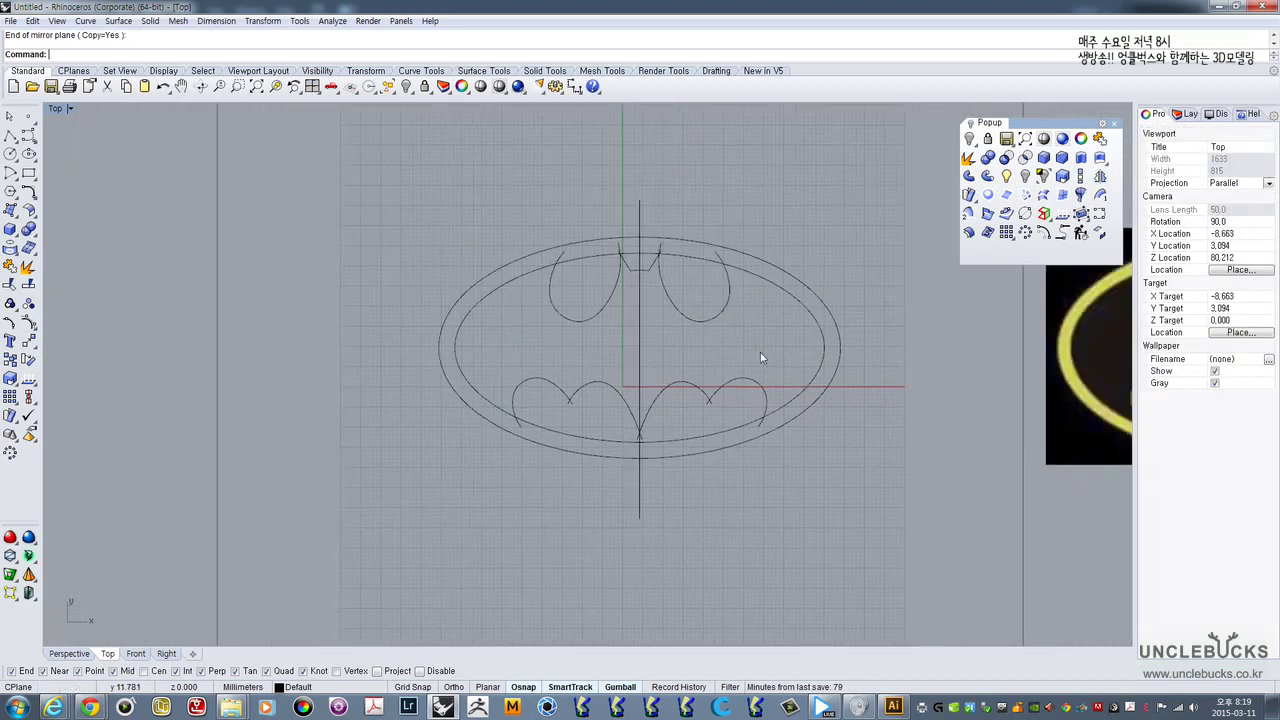
pyautogui.hotkey('ctrl', 'a')
pyautogui.scroll(4, 455, 240)
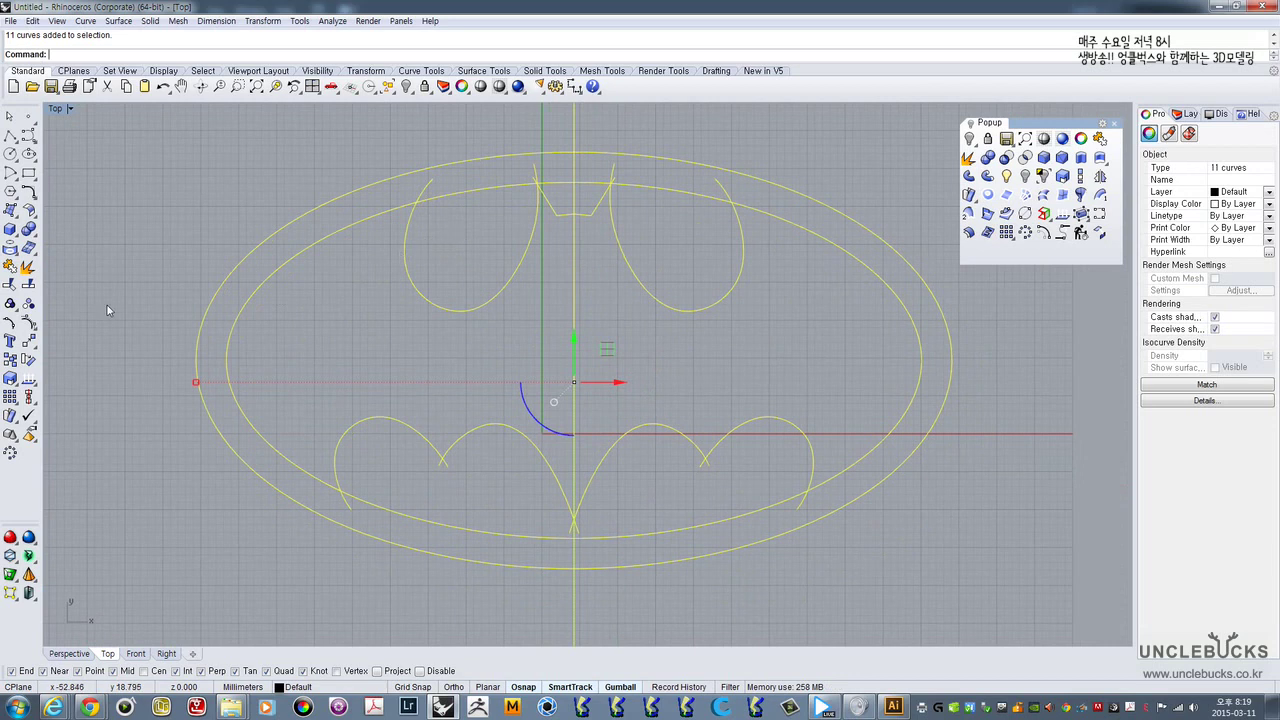
pyautogui.click(13, 288)
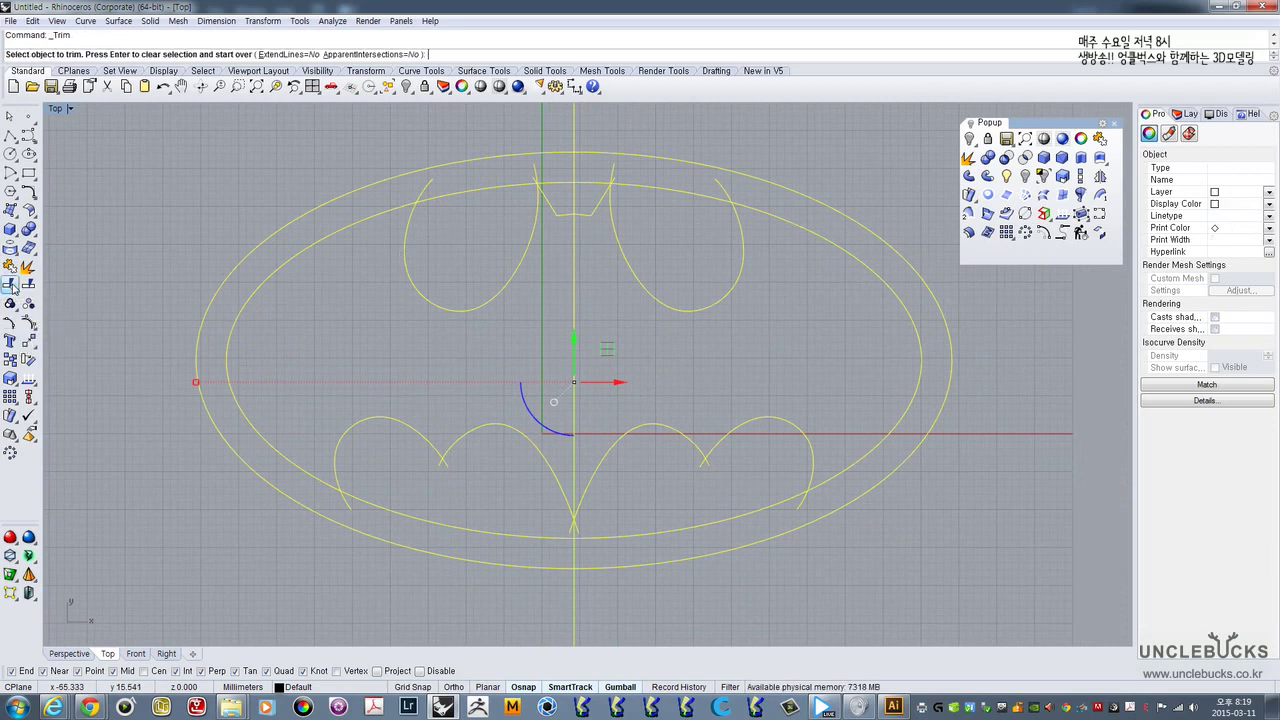
pyautogui.scroll(4, 437, 217)
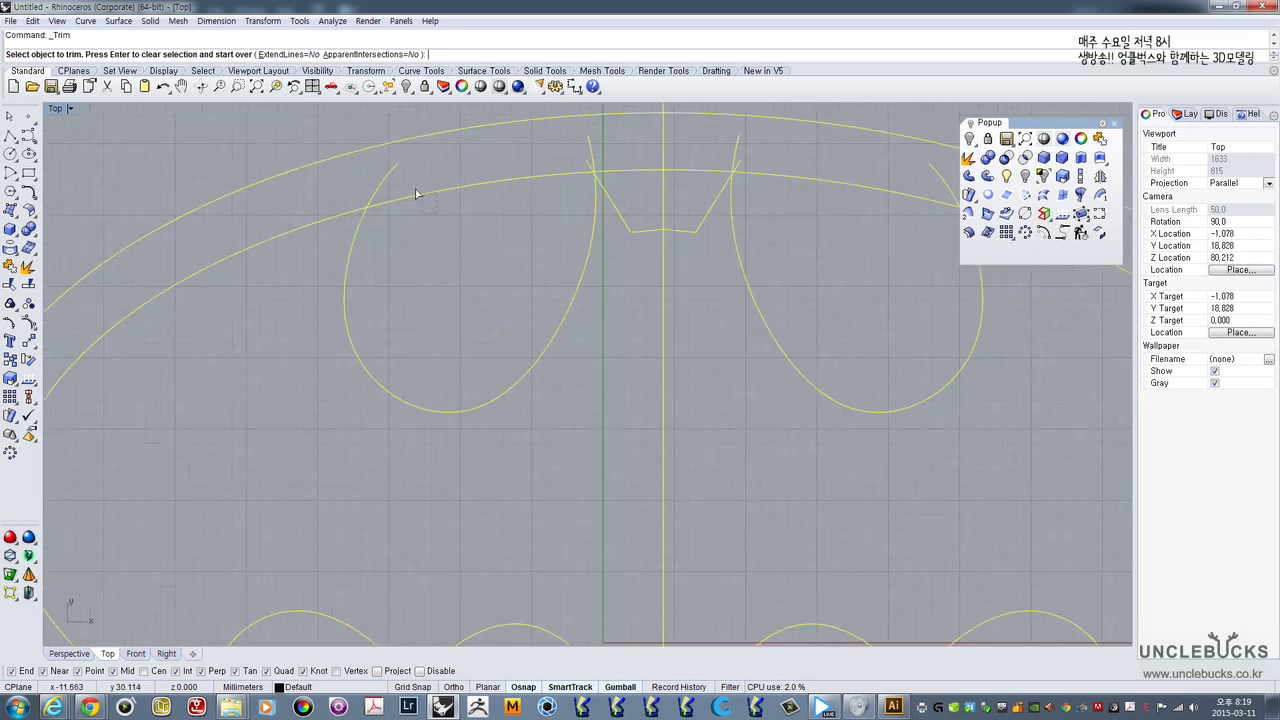
pyautogui.moveTo(388, 165); pyautogui.dragTo(389, 166)
# - Trim the inner oval between the left ear and the centre line, plus the crossing curve ends at the left ear tip
pyautogui.scroll(10, 610, 167)
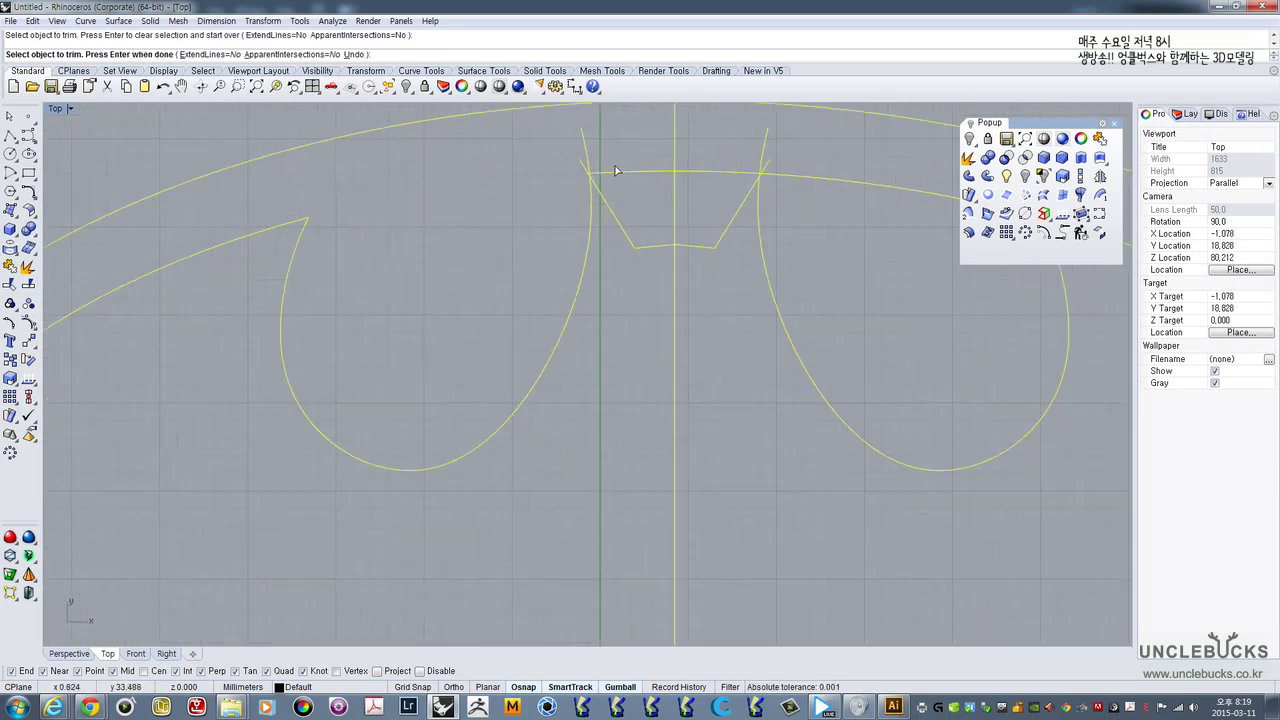
pyautogui.moveTo(687, 205); pyautogui.dragTo(660, 147)
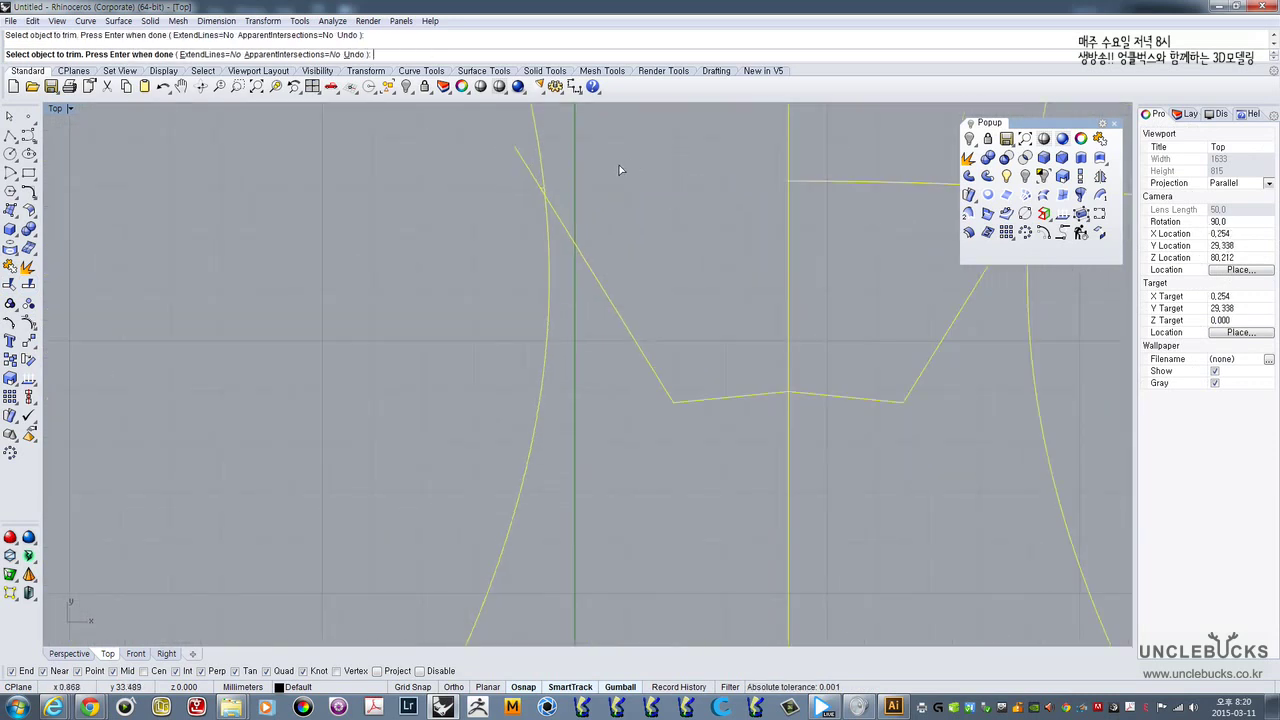
pyautogui.scroll(5, 554, 219)
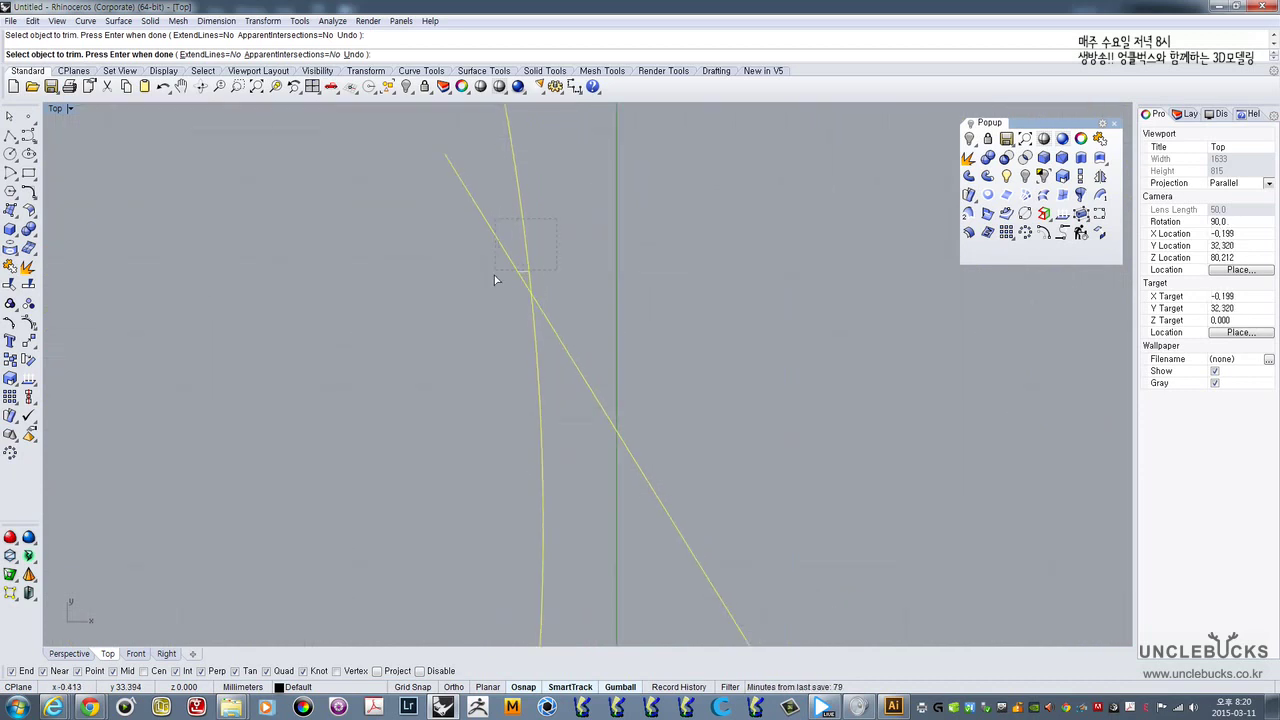
pyautogui.moveTo(492, 283); pyautogui.dragTo(493, 283)
pyautogui.scroll(-5, 493, 280)
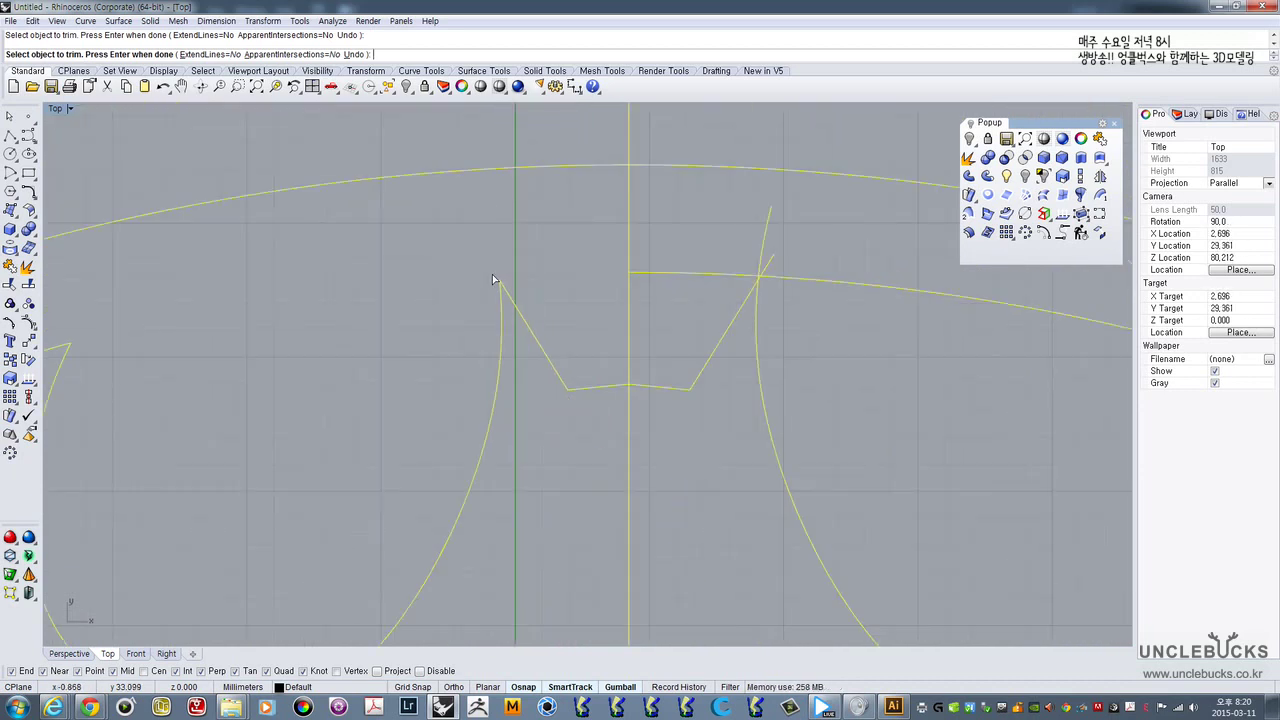
# - Trim the inner oval from the centre line across the upper-right lobe's opening, plus the crossing curve ends at the right ear tip
pyautogui.scroll(5, 560, 295)
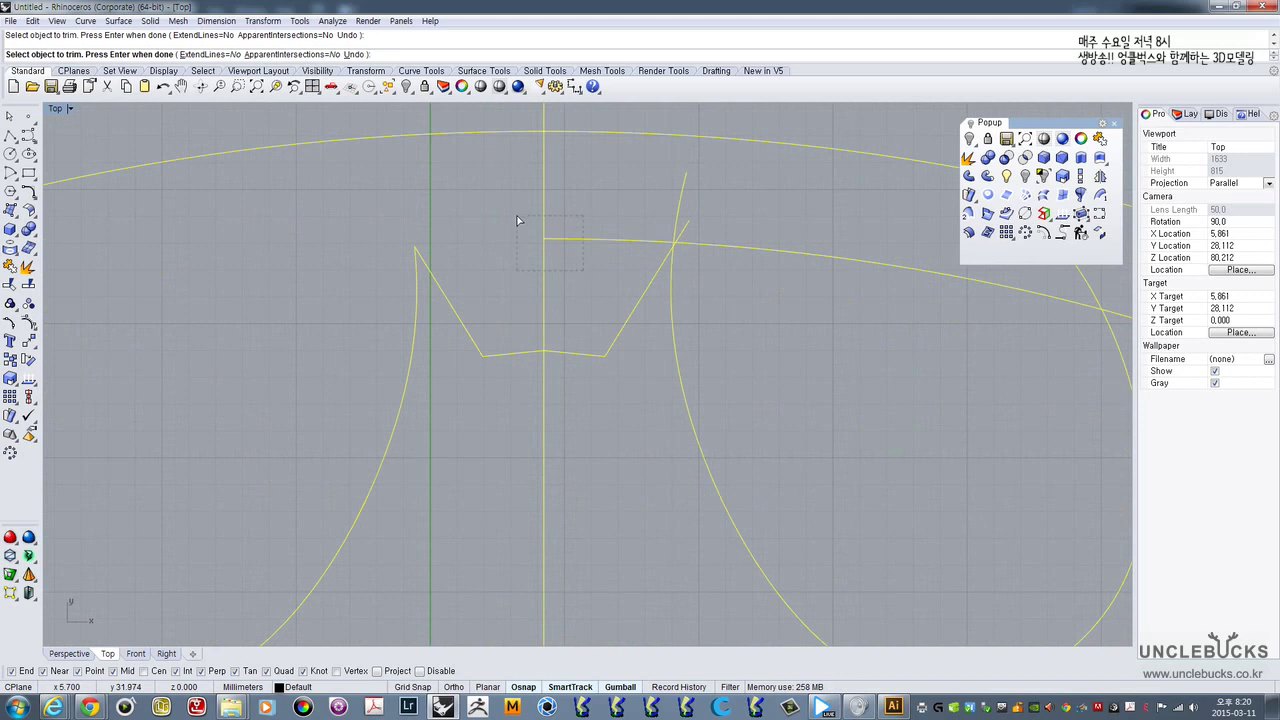
pyautogui.moveTo(517, 218); pyautogui.dragTo(570, 218)
pyautogui.scroll(5, 683, 229)
pyautogui.scroll(4, 686, 256)
pyautogui.moveTo(765, 214); pyautogui.dragTo(585, 285)
pyautogui.scroll(-12, 585, 285)
pyautogui.scroll(-5, 723, 277)
pyautogui.scroll(4, 692, 299)
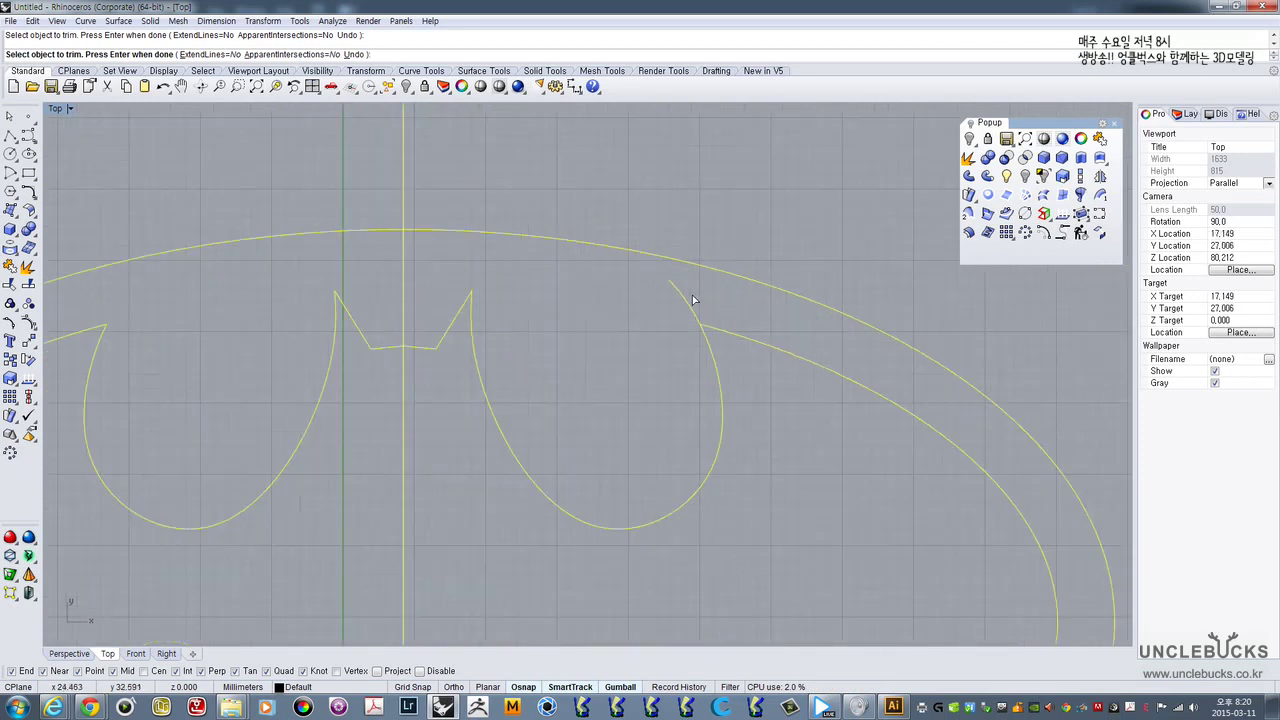
# - Trim the inner oval below the lower-left scallops and the outer scallop's end that extends past the oval
pyautogui.scroll(-5, 688, 300)
pyautogui.scroll(6, 443, 451)
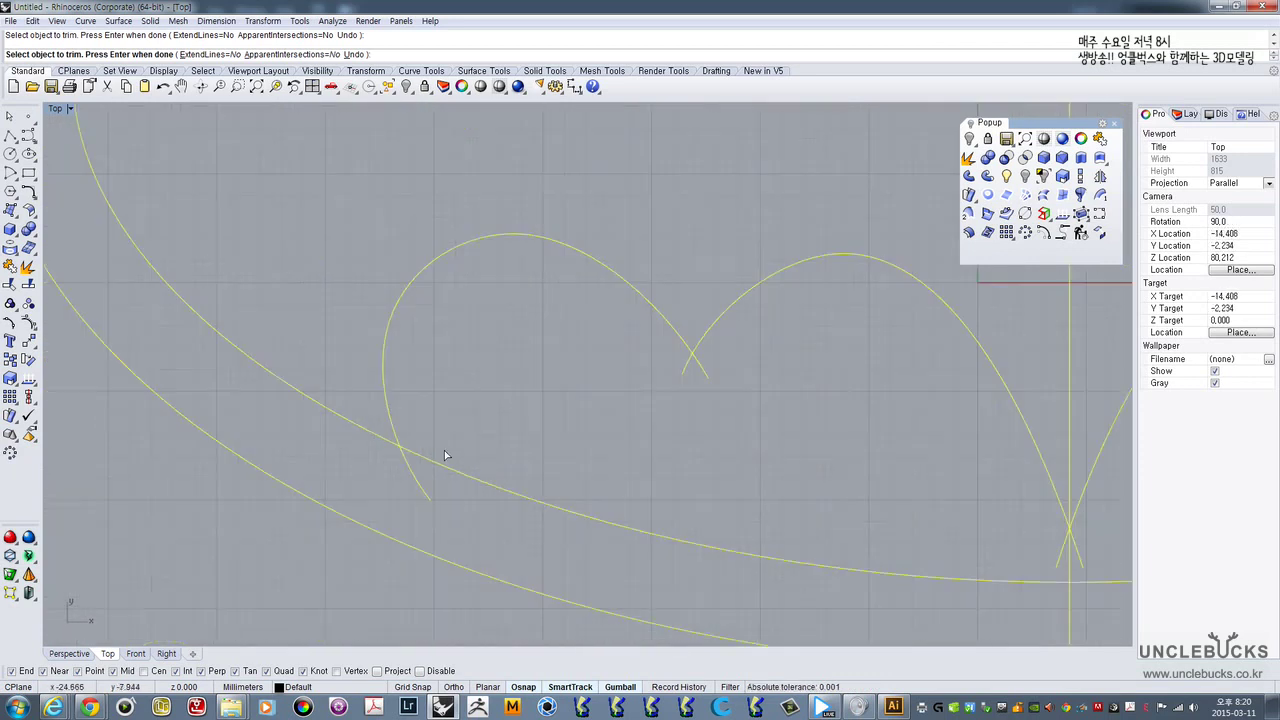
pyautogui.moveTo(421, 501); pyautogui.dragTo(419, 503)
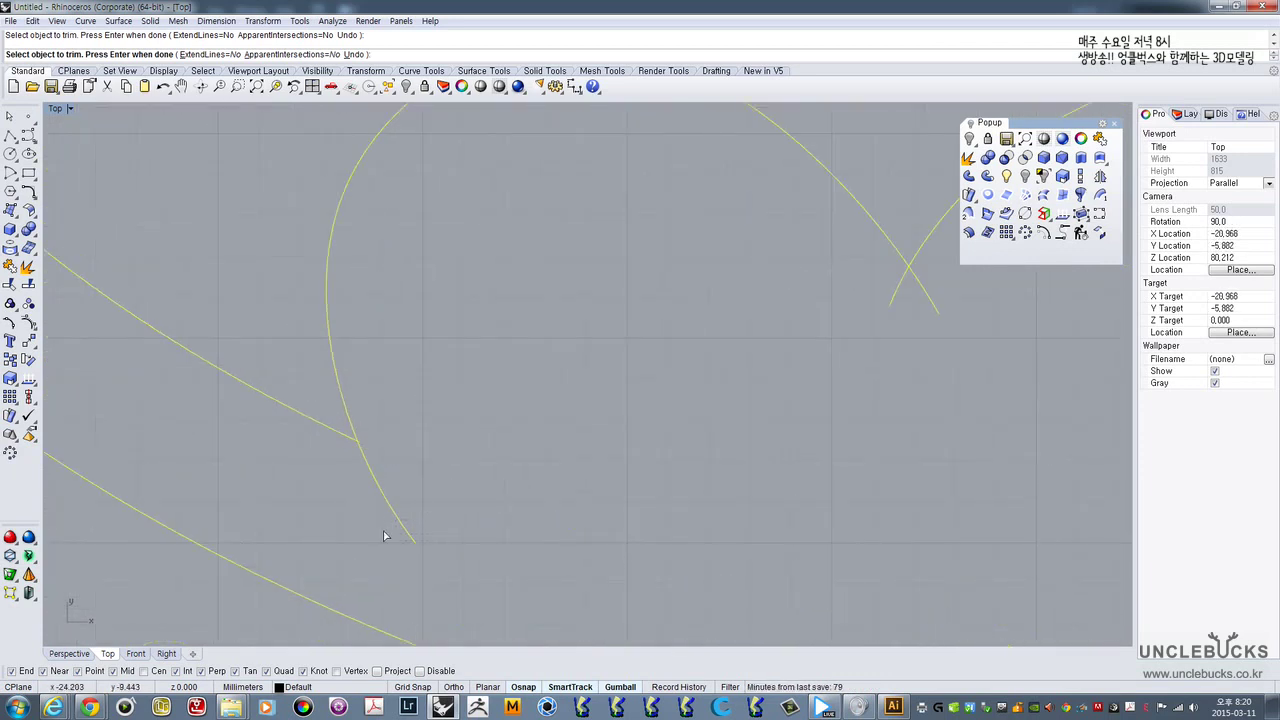
pyautogui.click(398, 522)
# - Trim the crossing ends where the two lower-left scallops meet, leaving a sharp point
pyautogui.scroll(-8, 467, 474)
pyautogui.scroll(2, 649, 397)
pyautogui.scroll(2, 617, 432)
pyautogui.moveTo(647, 435); pyautogui.dragTo(578, 404)
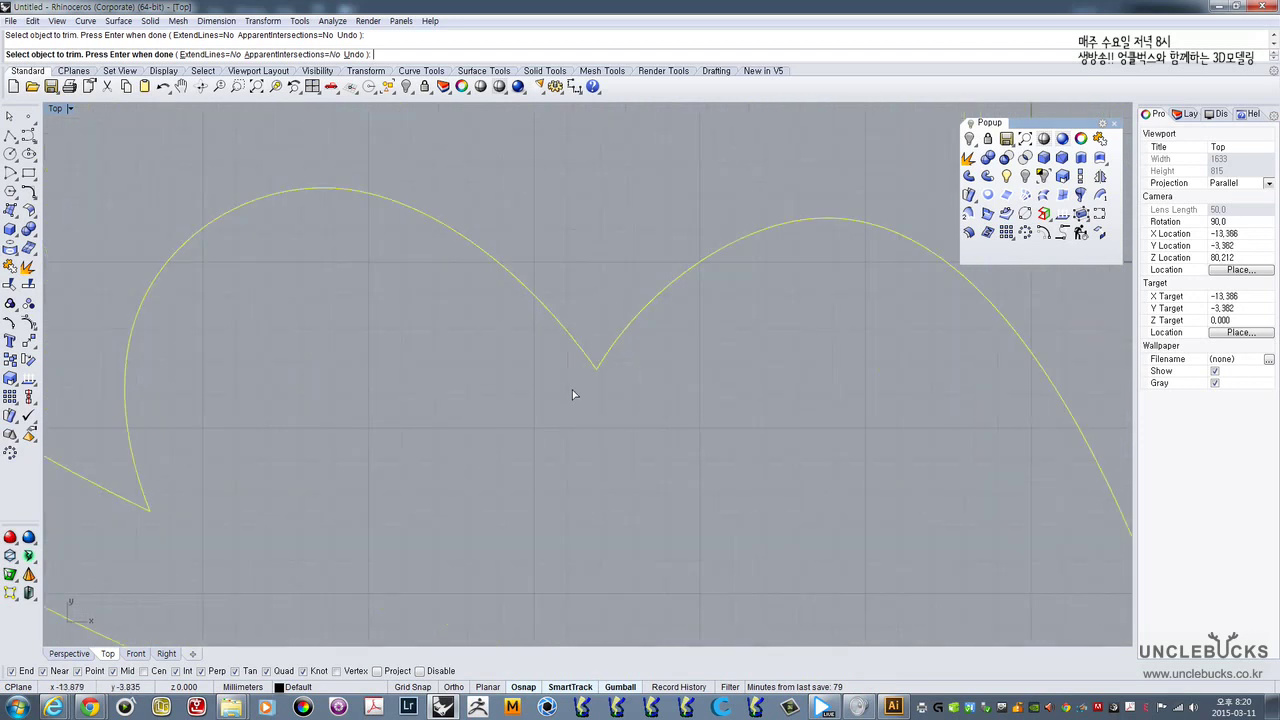
# - Trim the scallop curve's end that extends past the centre line at the bat's bottom point
pyautogui.scroll(-3, 786, 371)
pyautogui.scroll(5, 586, 437)
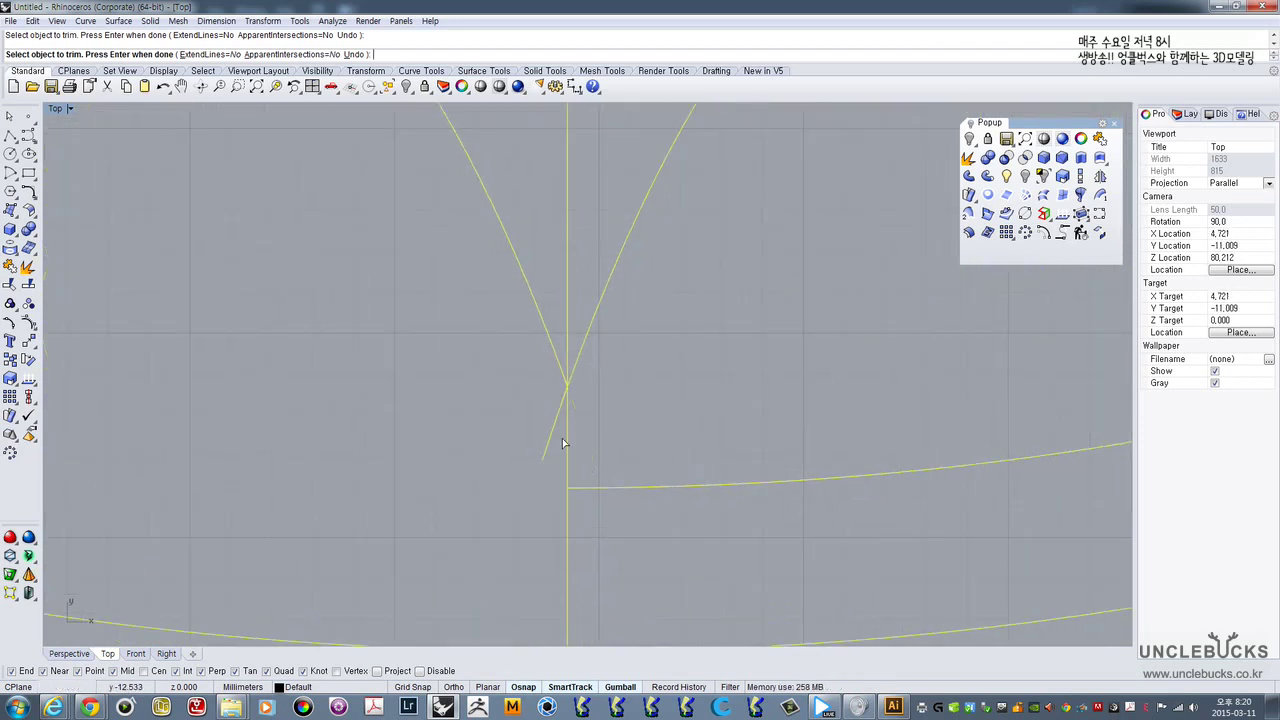
pyautogui.click(548, 446)
pyautogui.scroll(-4, 571, 434)
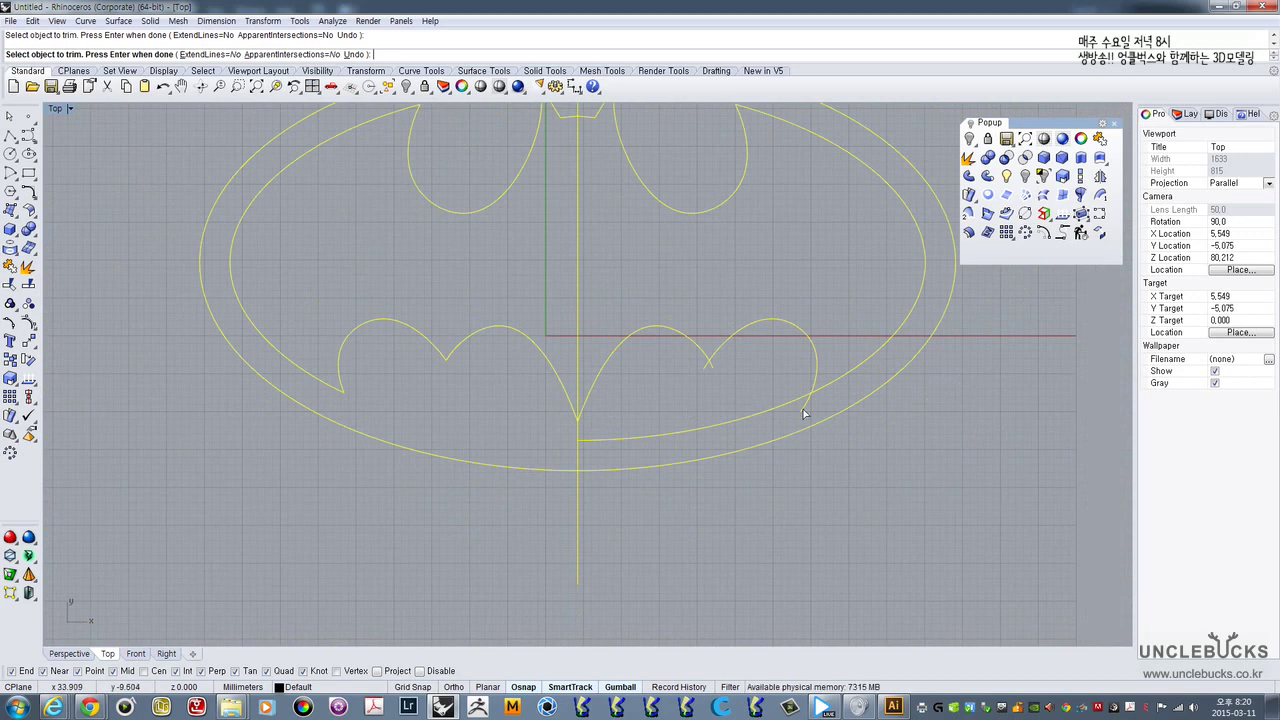
# - Trim the inner oval below the lower-right scallops, plus the overhanging outer end and the crossing ends where the two scallops meet
pyautogui.scroll(4, 803, 413)
pyautogui.moveTo(688, 392); pyautogui.dragTo(686, 391)
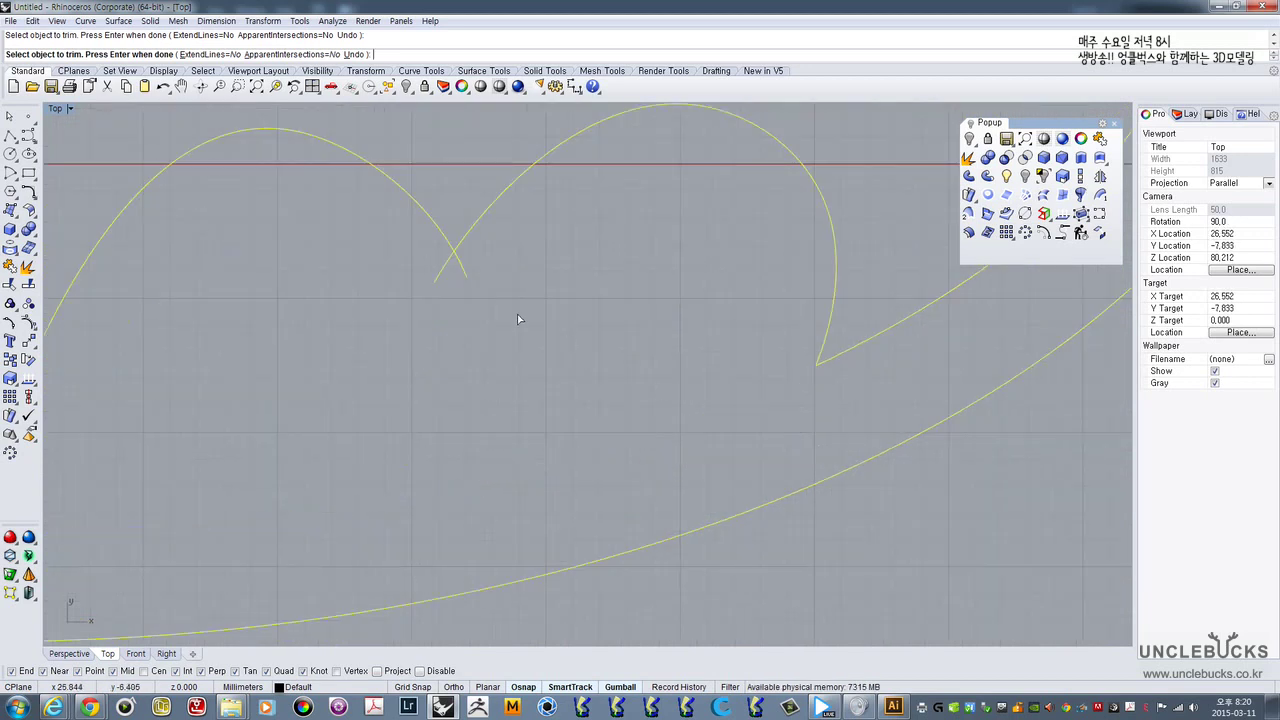
pyautogui.scroll(-5, 425, 268)
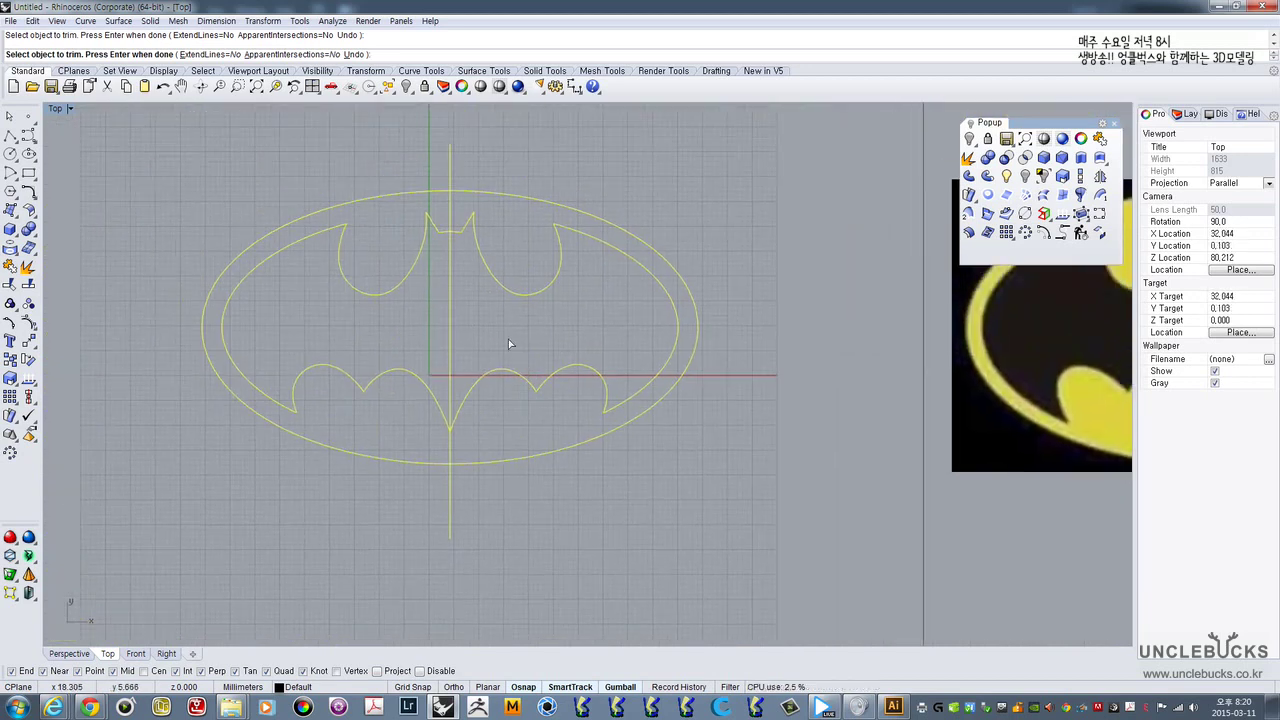
pyautogui.scroll(2, 386, 339)
pyautogui.moveTo(527, 249); pyautogui.dragTo(433, 315, button='right')
pyautogui.scroll(-4, 473, 291)
pyautogui.rightClick(342, 342)
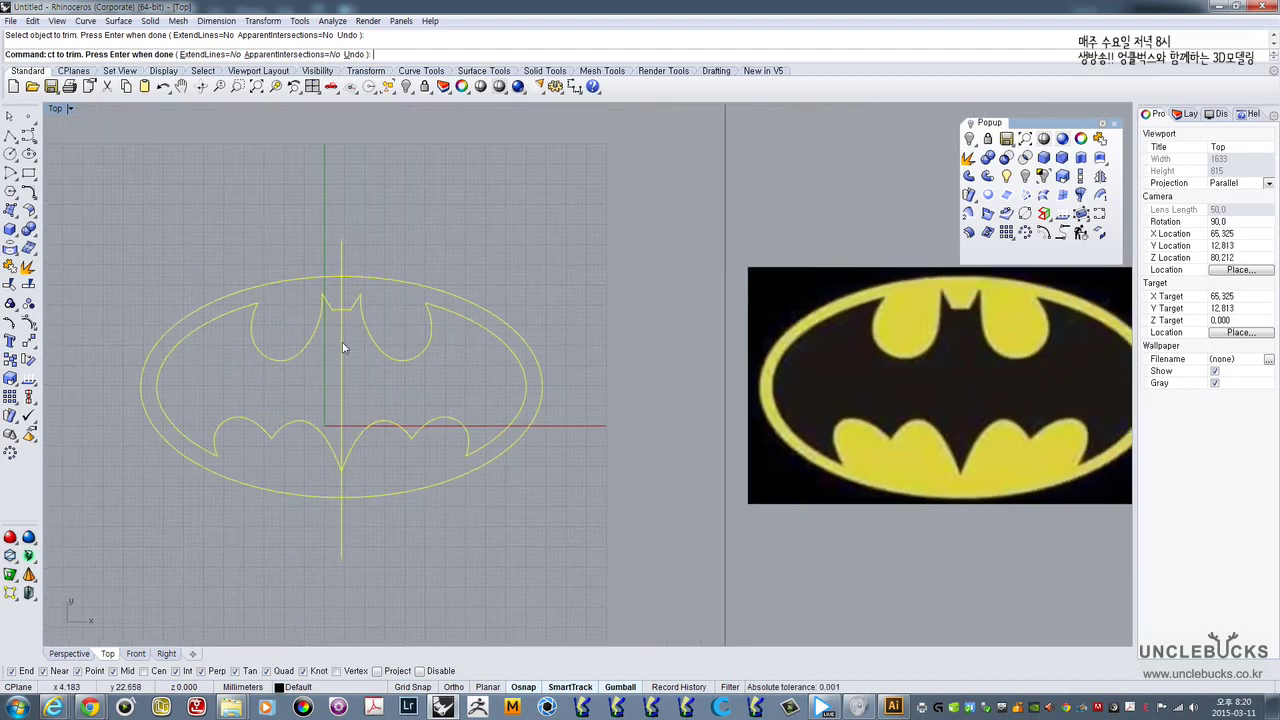
# - Join the ten open curves of the bat outline into one closed curve, leaving out the outer oval and centre line
pyautogui.click(393, 353)
pyautogui.press('Escape')
pyautogui.moveTo(323, 295); pyautogui.dragTo(433, 260, button='right')
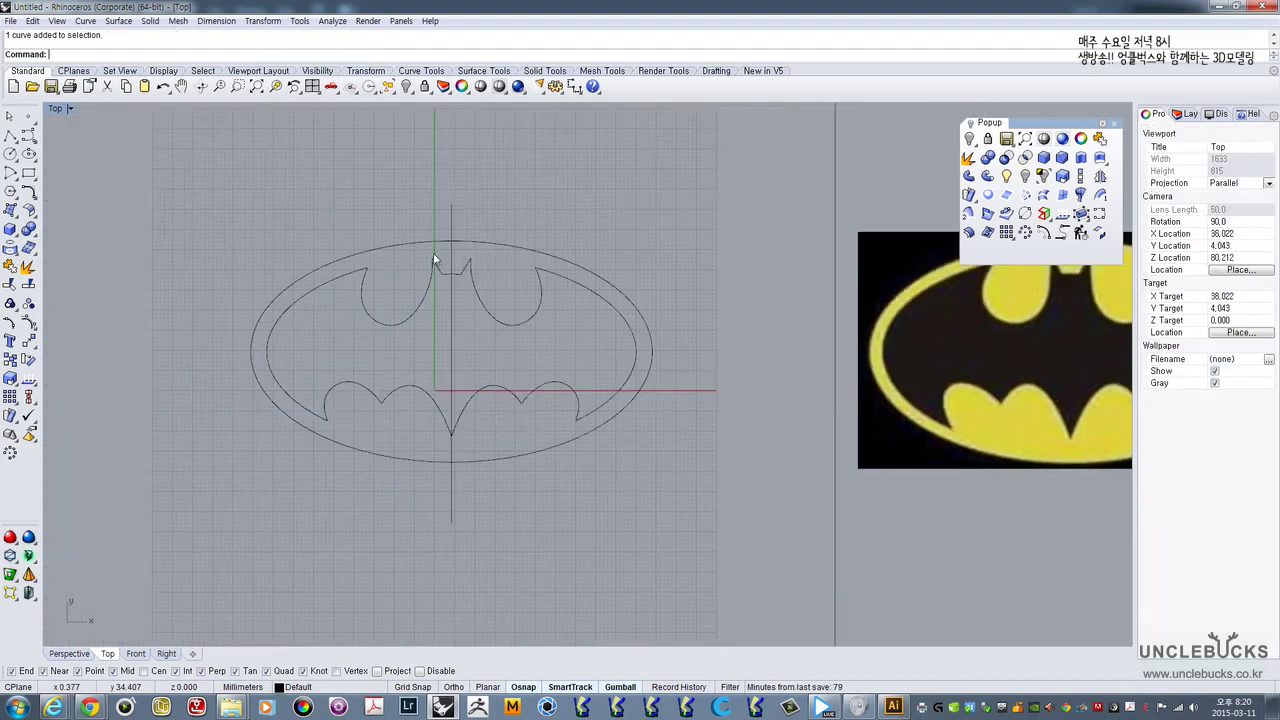
pyautogui.moveTo(226, 255); pyautogui.dragTo(689, 459)
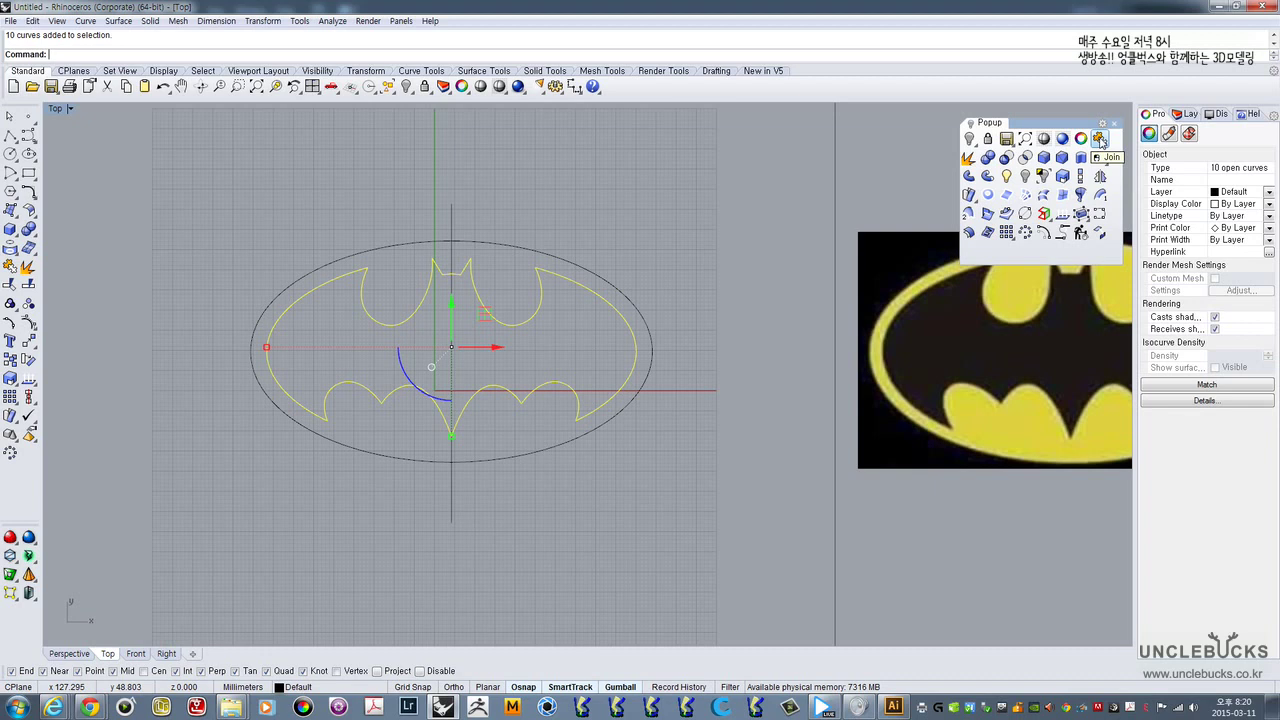
pyautogui.click(1099, 139)
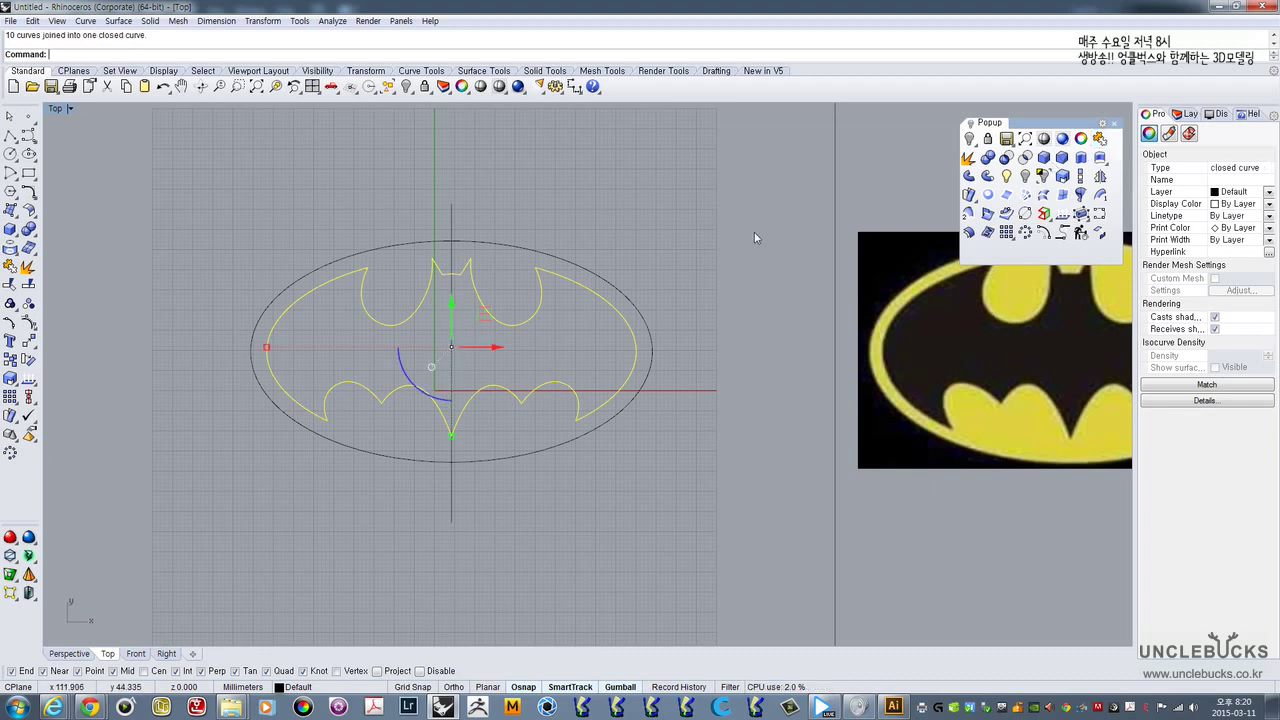
# - Examine the joined bat outline for closure and symmetry, especially the head notch between the ears
pyautogui.scroll(5, 486, 286)
pyautogui.scroll(-2, 491, 275)
pyautogui.scroll(6, 485, 265)
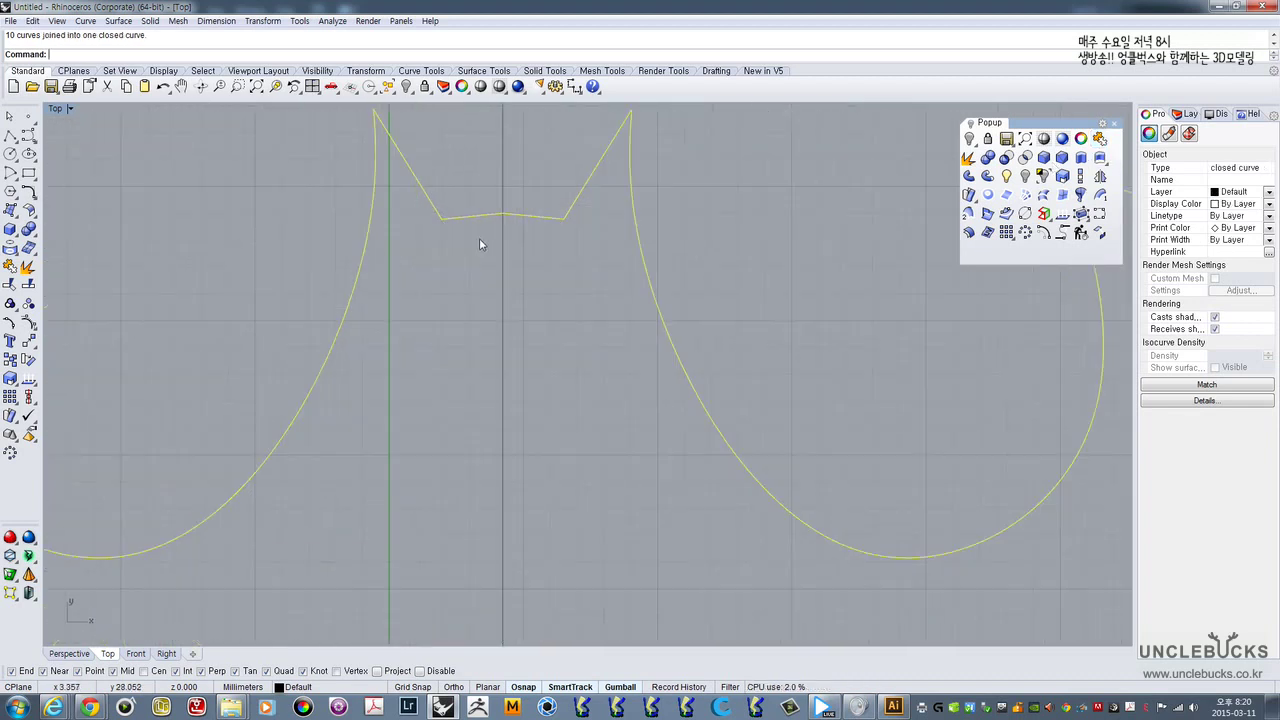
pyautogui.press('Escape')
pyautogui.click(527, 287)
pyautogui.scroll(2, 480, 283)
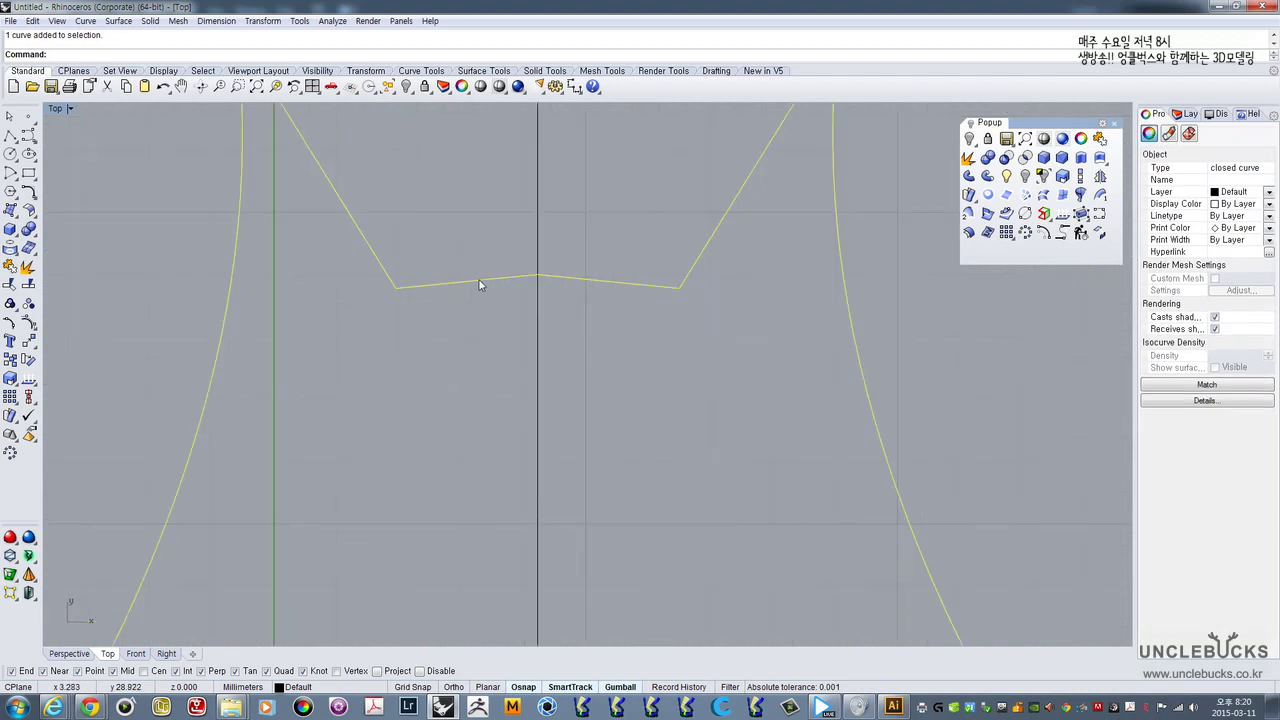
pyautogui.scroll(-6, 480, 284)
pyautogui.scroll(1, 481, 252)
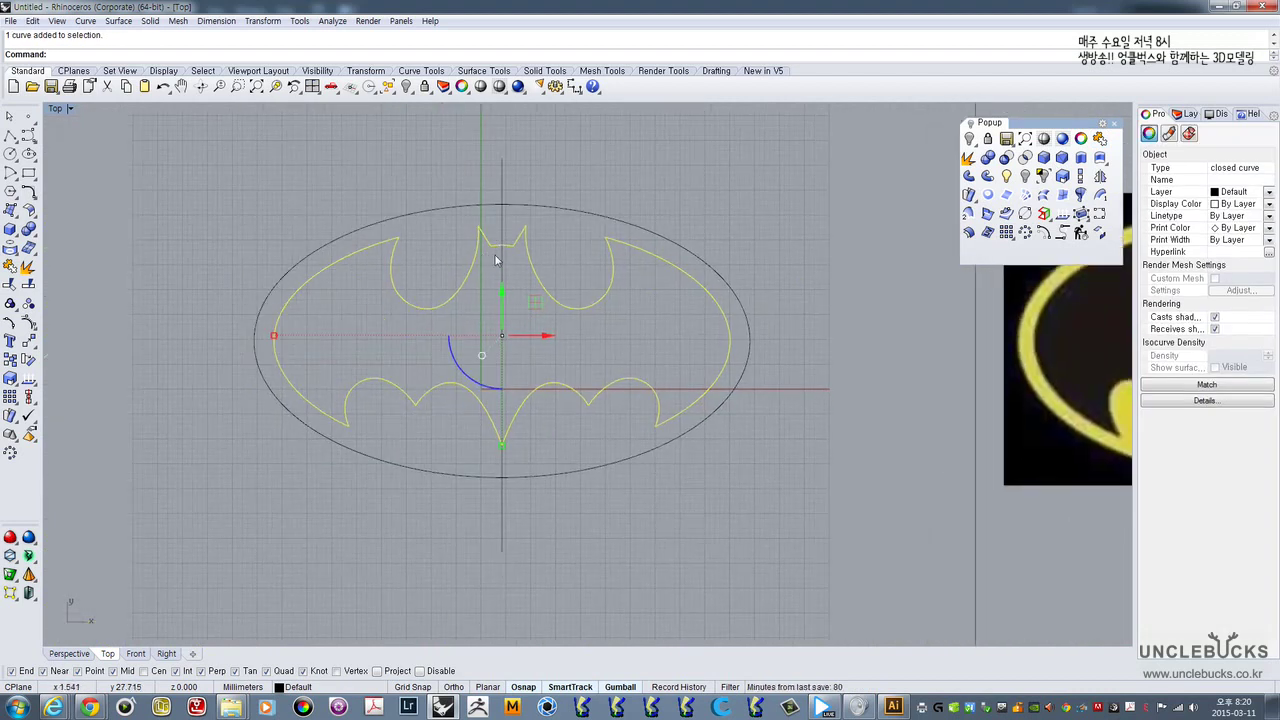
pyautogui.scroll(3, 496, 257)
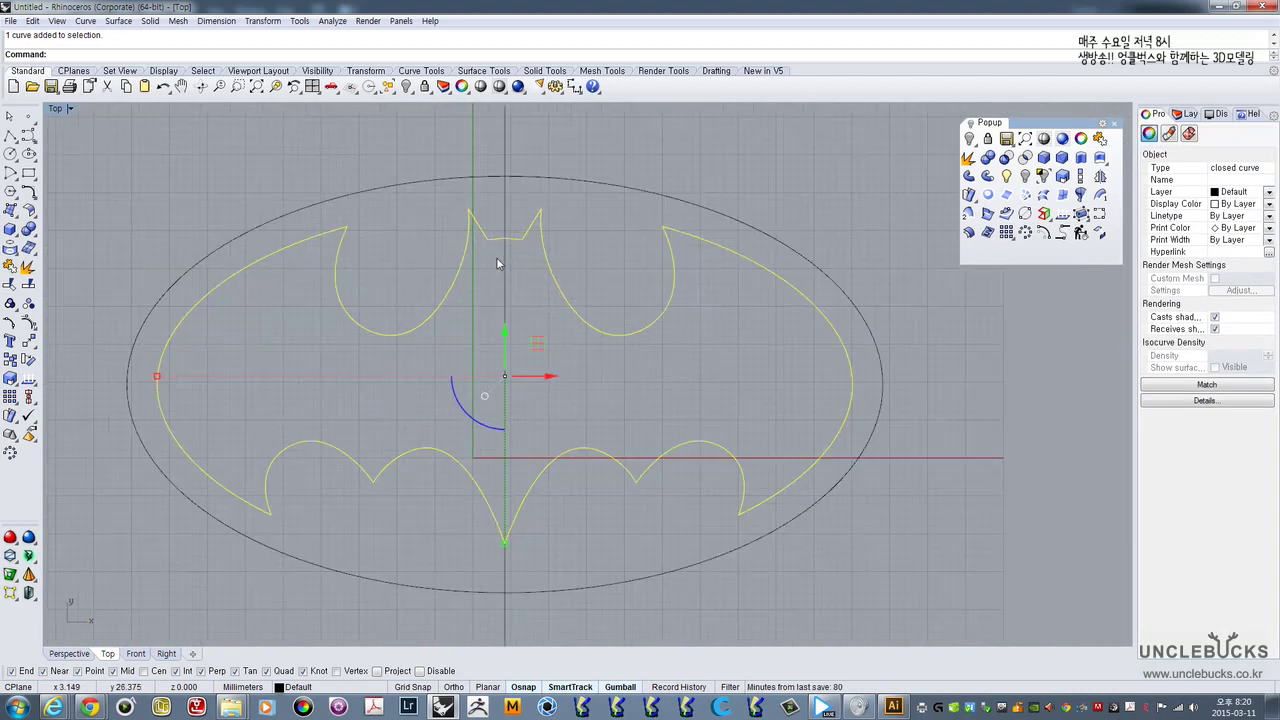
pyautogui.scroll(-3, 423, 249)
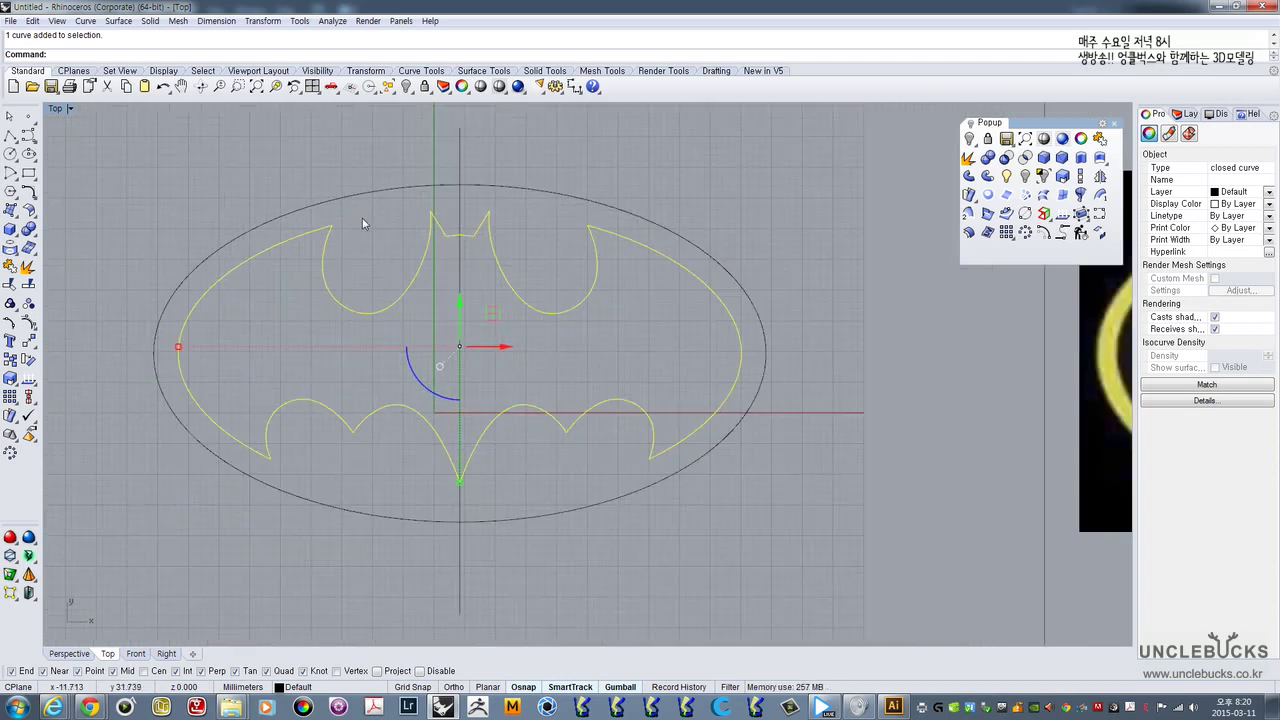
pyautogui.scroll(-2, 189, 166)
# - Switch to Chrome to review the Batman Logo Cookie Cutter Stamp photo on Pinterest, and return to Rhino
pyautogui.doubleClick(56, 108)
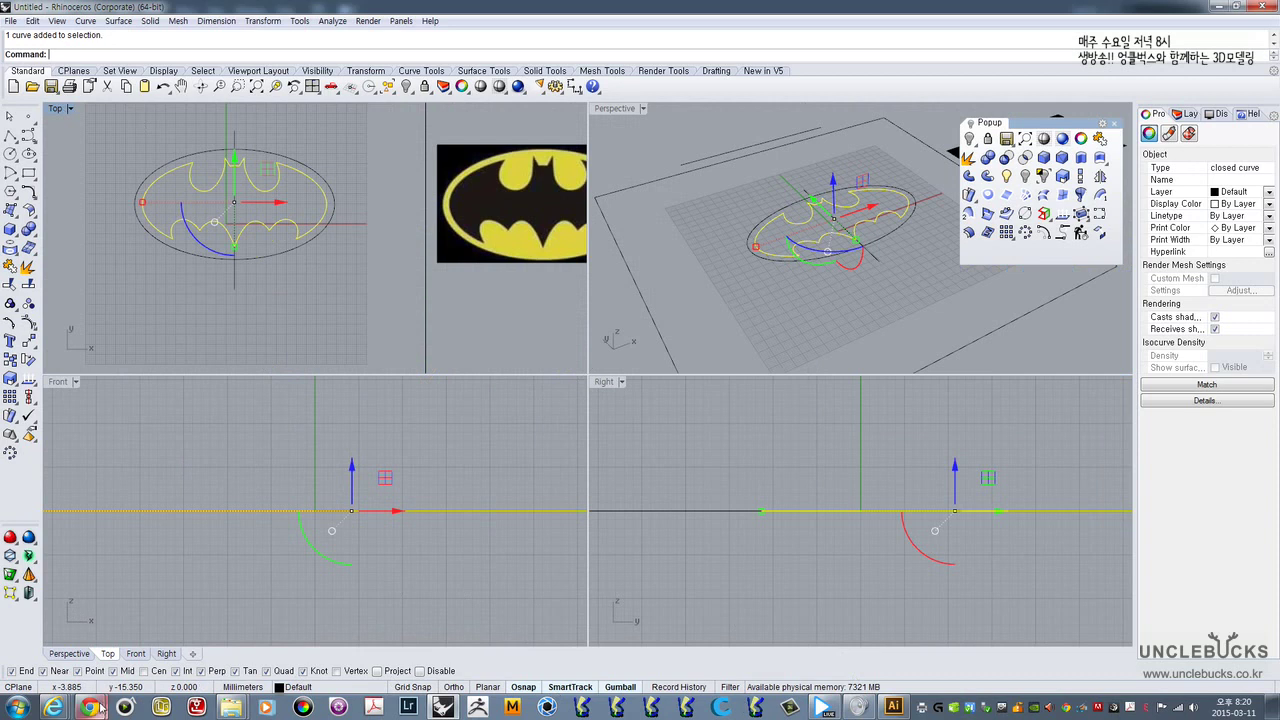
pyautogui.moveTo(100, 708)
pyautogui.click(232, 628)
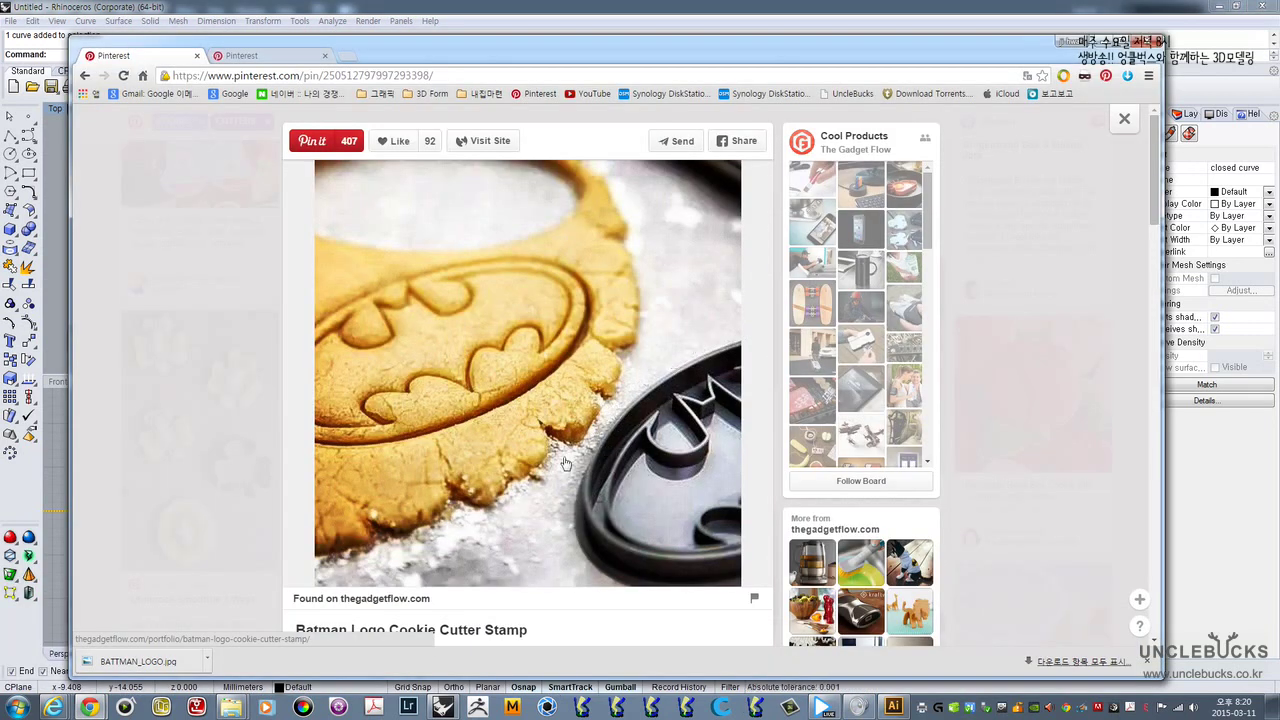
pyautogui.click(1101, 45)
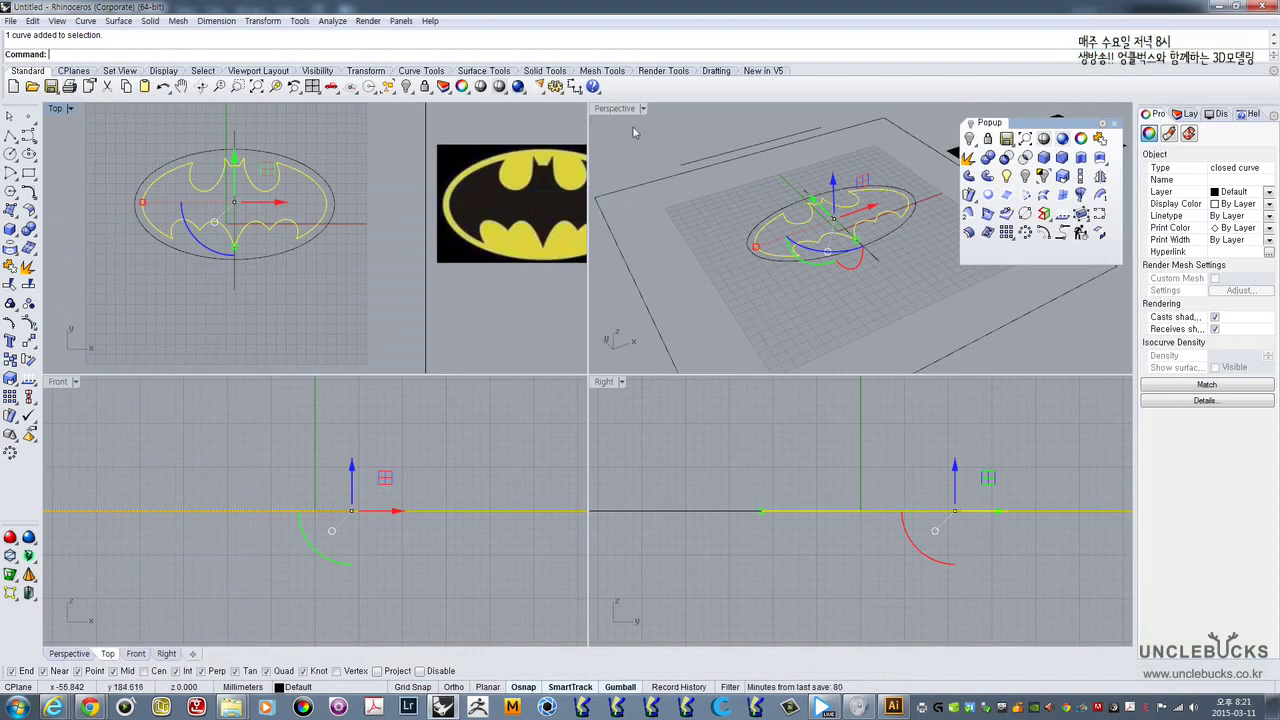
# - Offset the outer oval outward by 1 mm with sharp corners in the maximized Top view
pyautogui.doubleClick(56, 111)
pyautogui.doubleClick(56, 111)
pyautogui.doubleClick(56, 111)
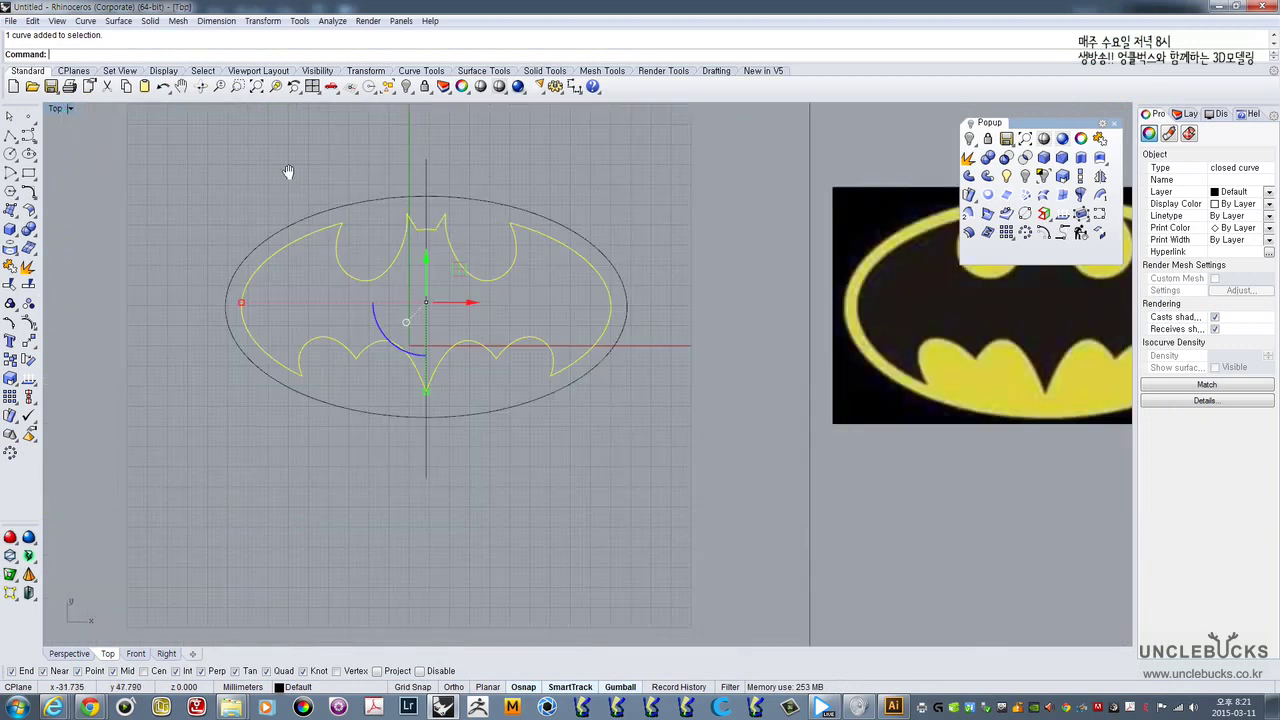
pyautogui.scroll(3, 342, 263)
pyautogui.press('Escape')
pyautogui.moveTo(457, 262); pyautogui.dragTo(443, 206, button='right')
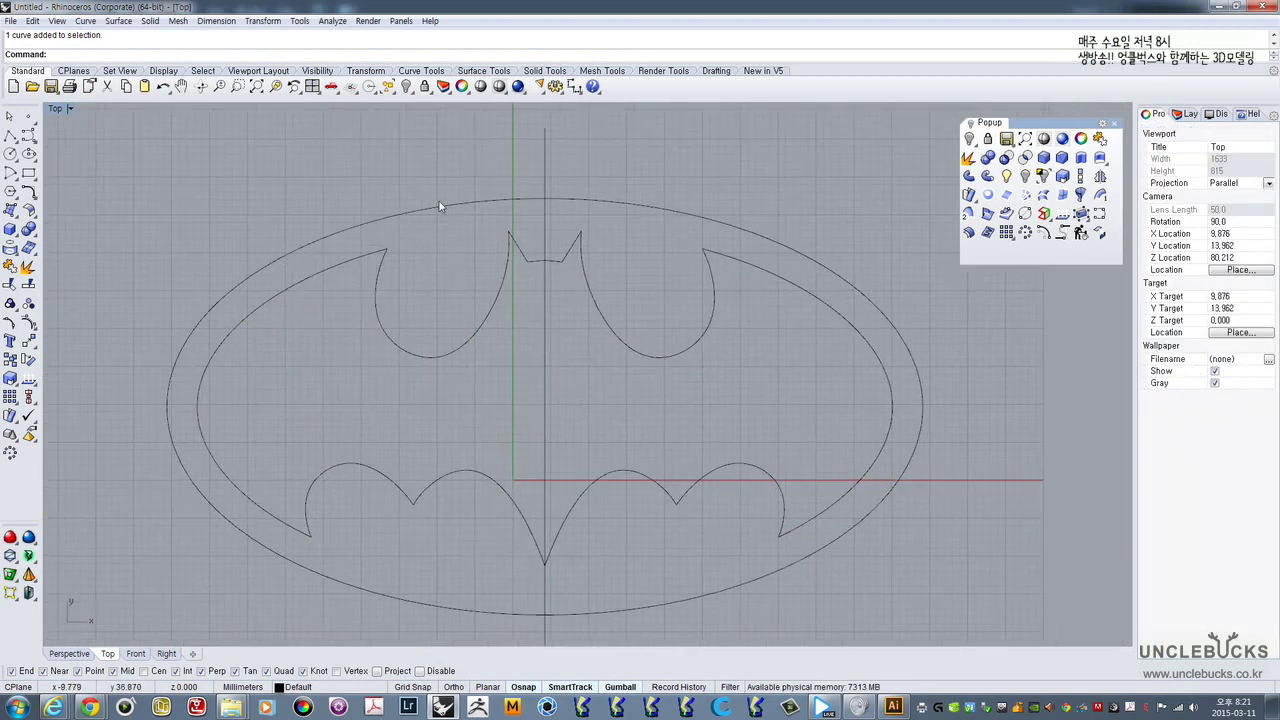
pyautogui.click(443, 210)
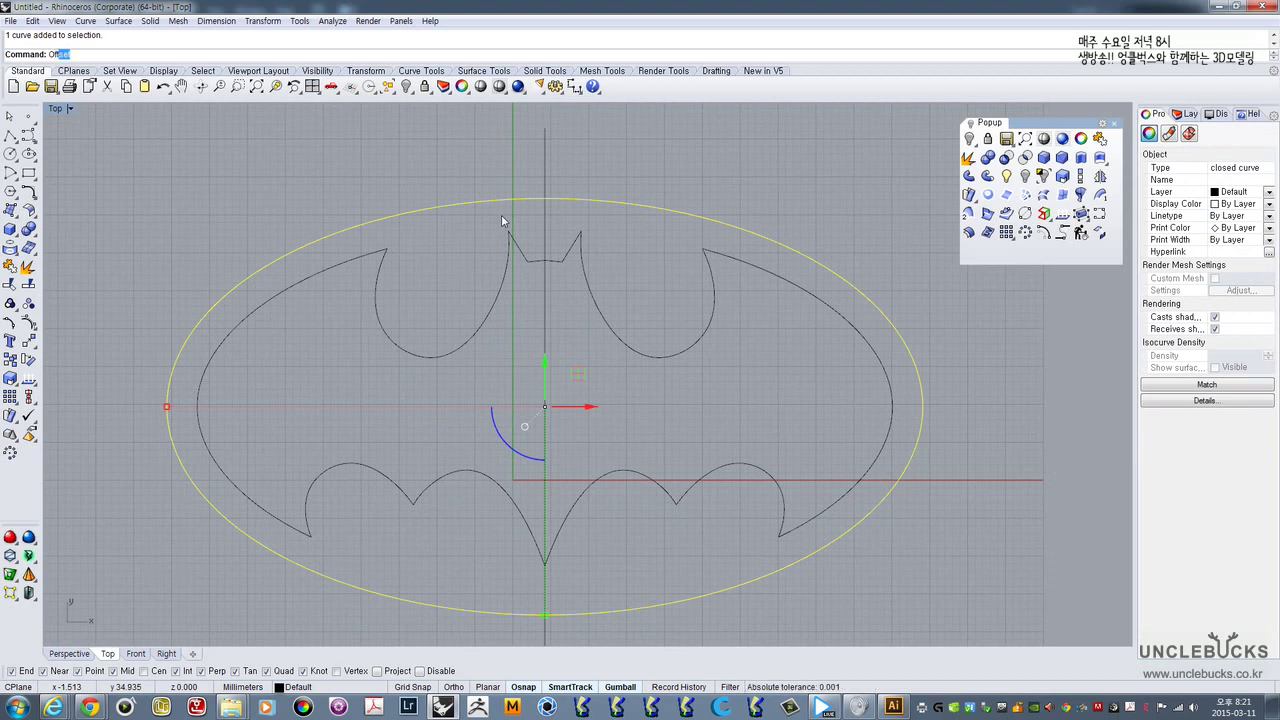
pyautogui.write('Off')
pyautogui.press('Return')
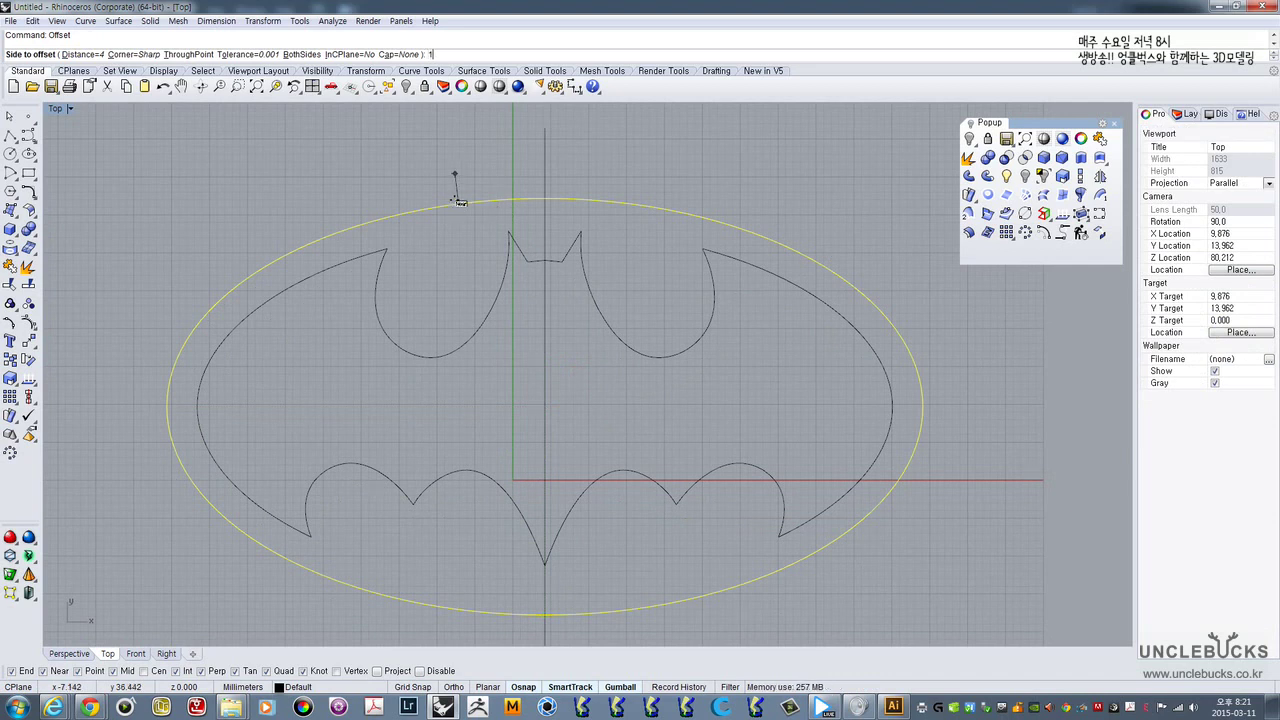
pyautogui.press('Return')
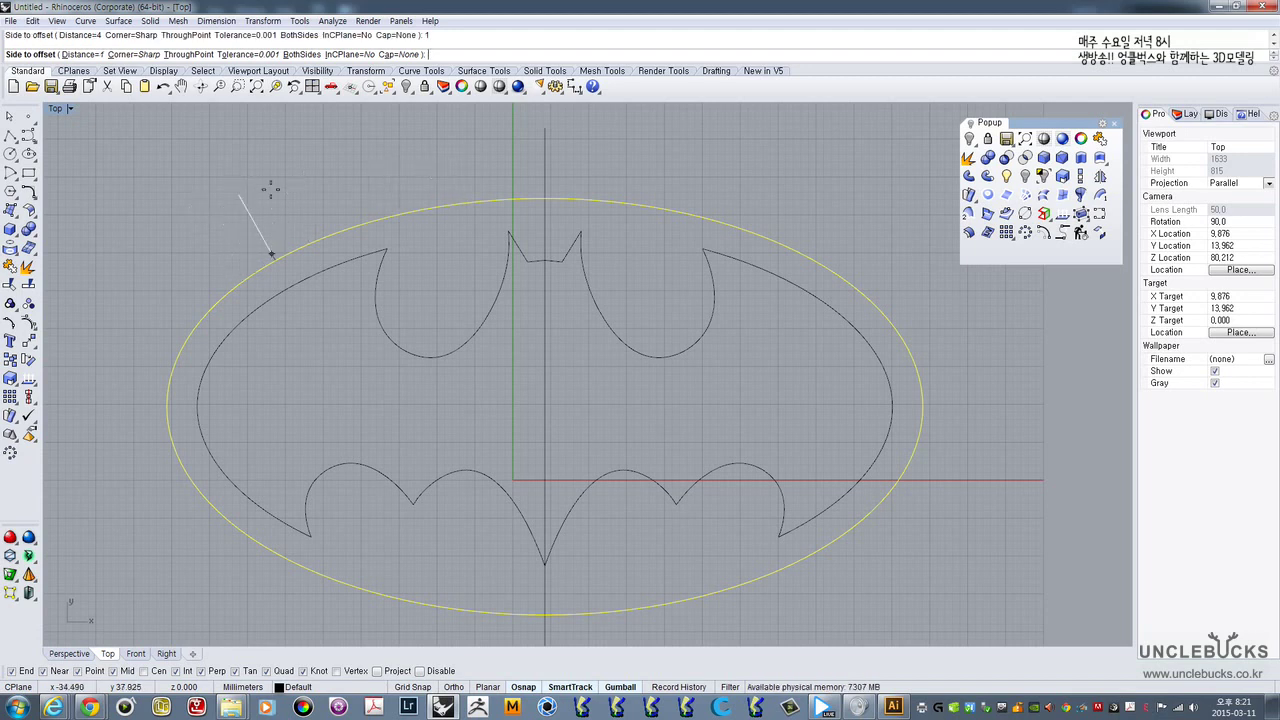
pyautogui.click(378, 180)
# - Select the outer oval together with its offset copy to check the rim wall between them
pyautogui.click(431, 212)
pyautogui.click(437, 204)
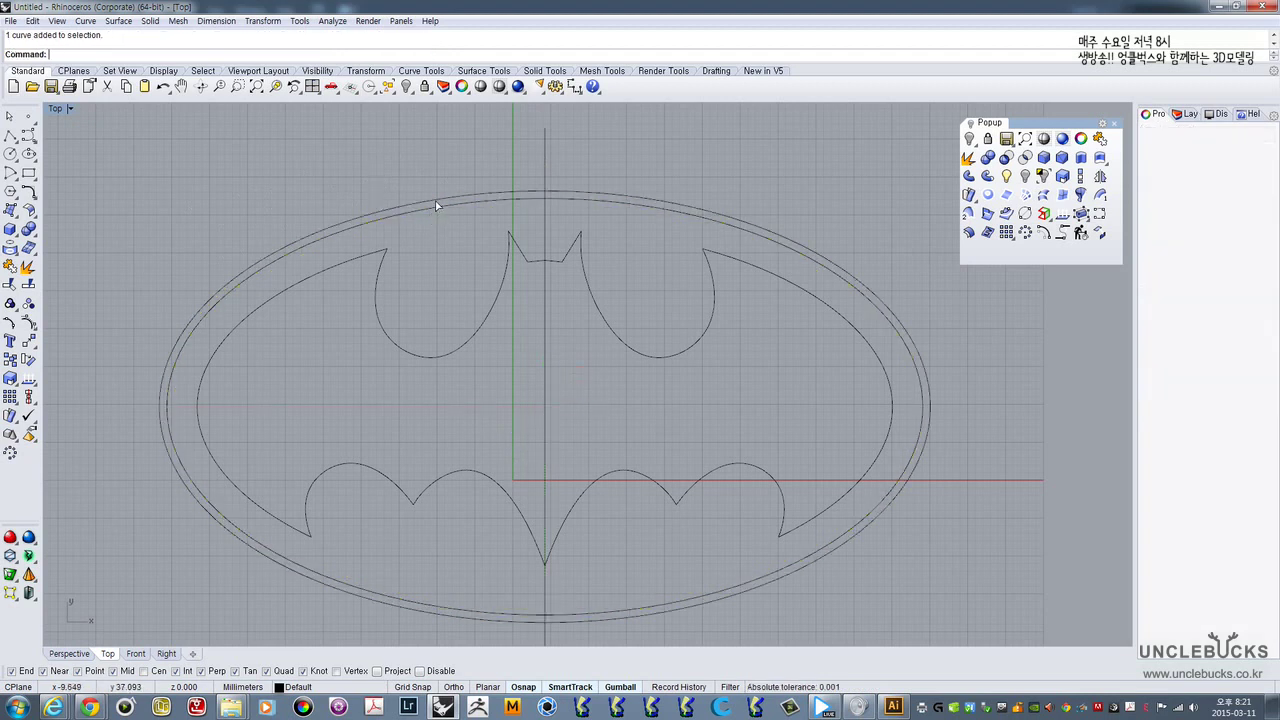
pyautogui.keyDown('shift'); pyautogui.click(437, 211); pyautogui.keyUp('shift')
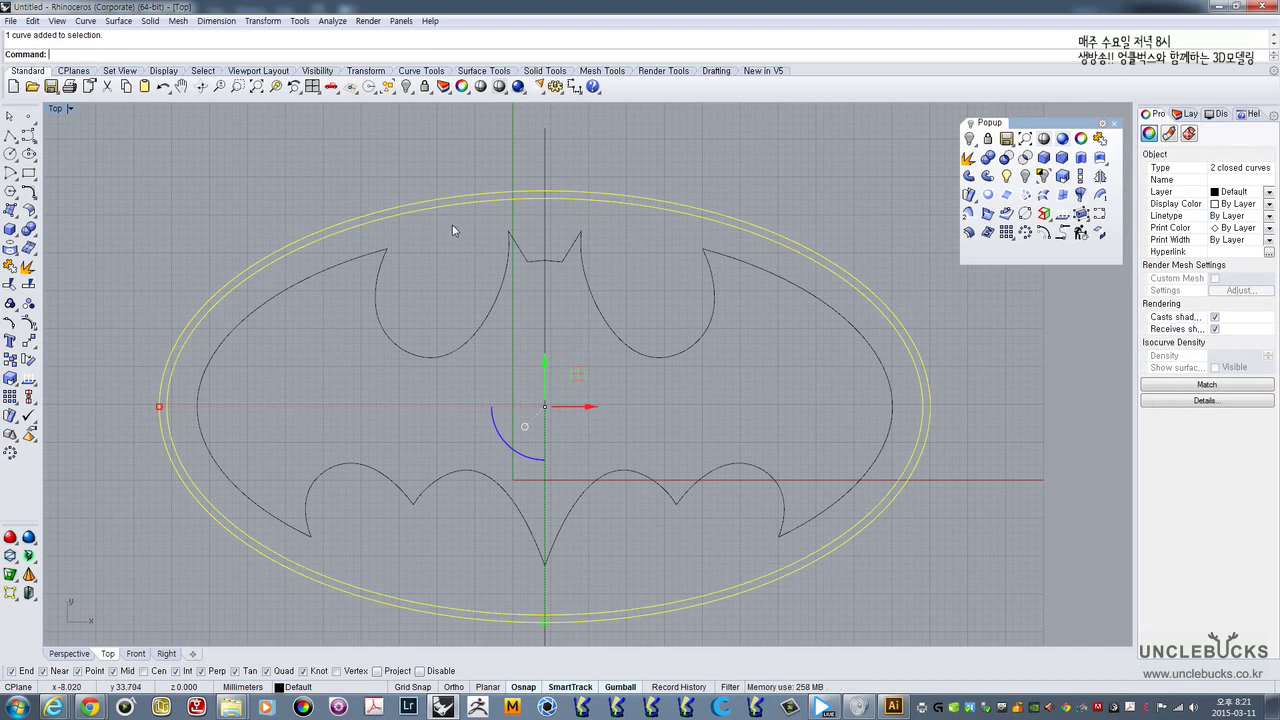
pyautogui.moveTo(451, 224); pyautogui.dragTo(451, 204, button='right')
pyautogui.scroll(2, 383, 268)
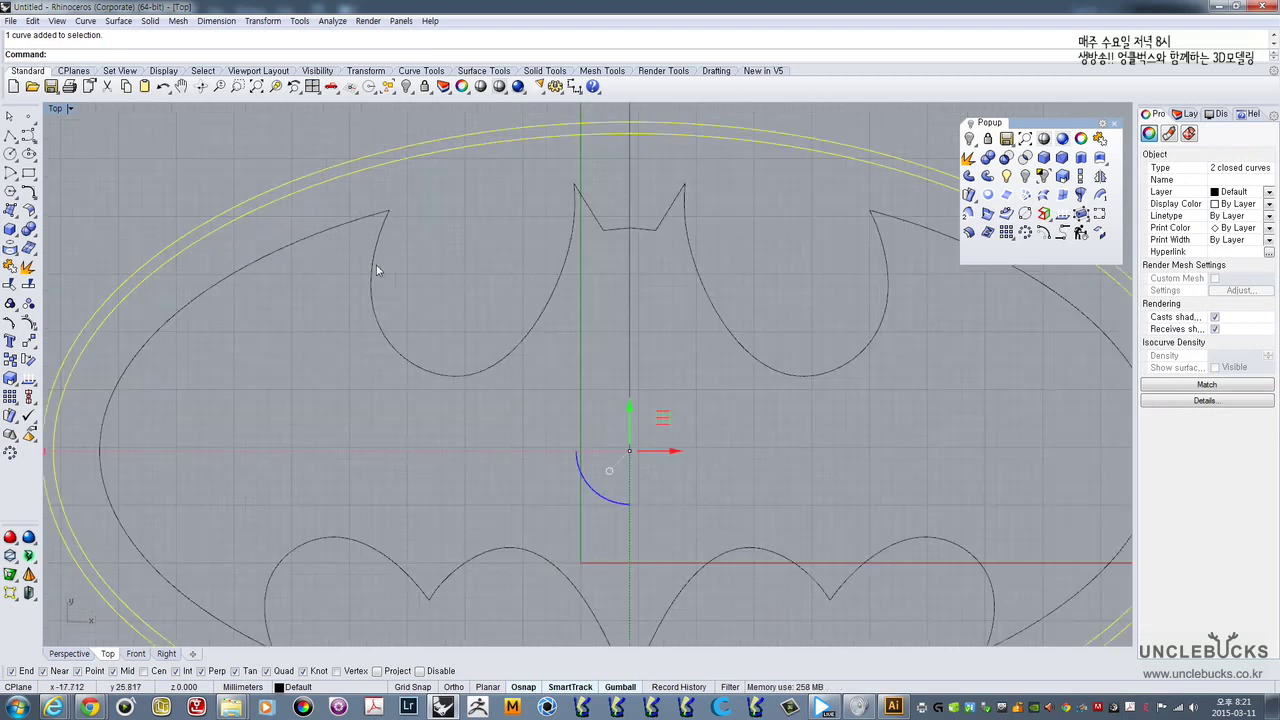
# - Offset the closed bat outline inward by 1 mm
pyautogui.click(374, 270)
pyautogui.moveTo(402, 264)
pyautogui.mouseDown(button='right')
pyautogui.moveTo(449, 229)
pyautogui.moveTo(397, 246)
pyautogui.mouseUp(button='right')
pyautogui.scroll(-4, 465, 229)
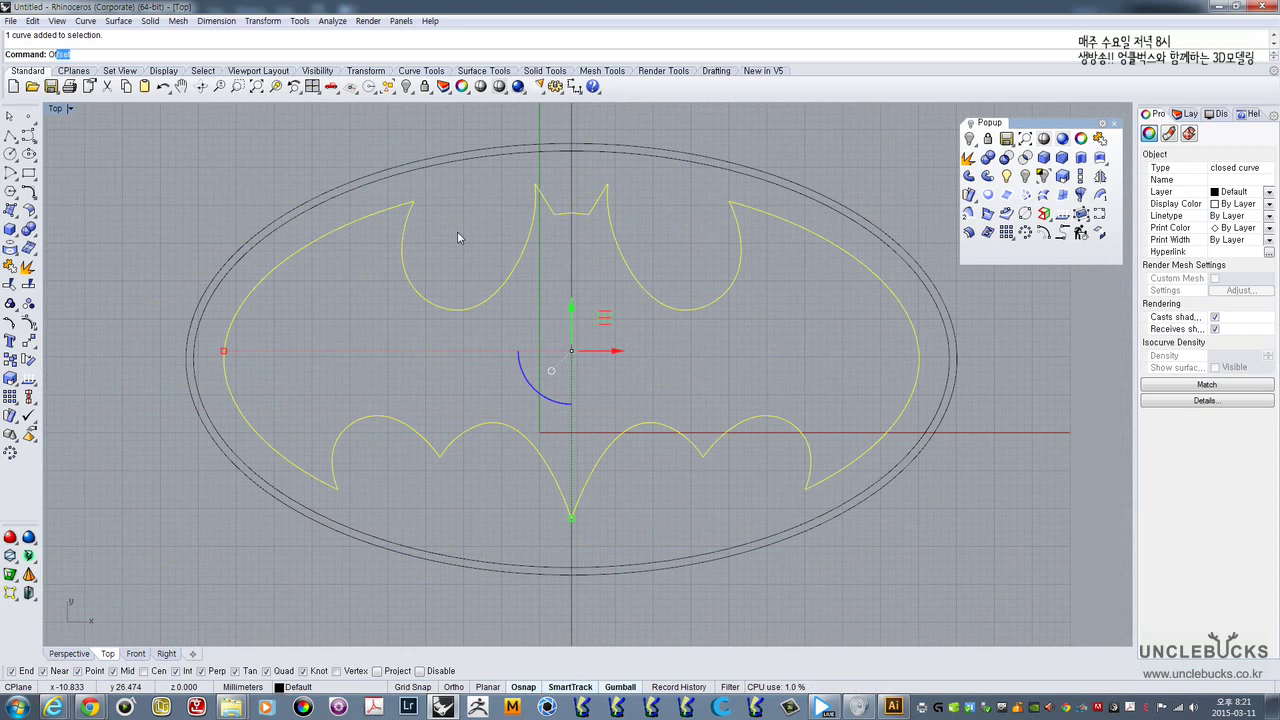
pyautogui.press('Return')
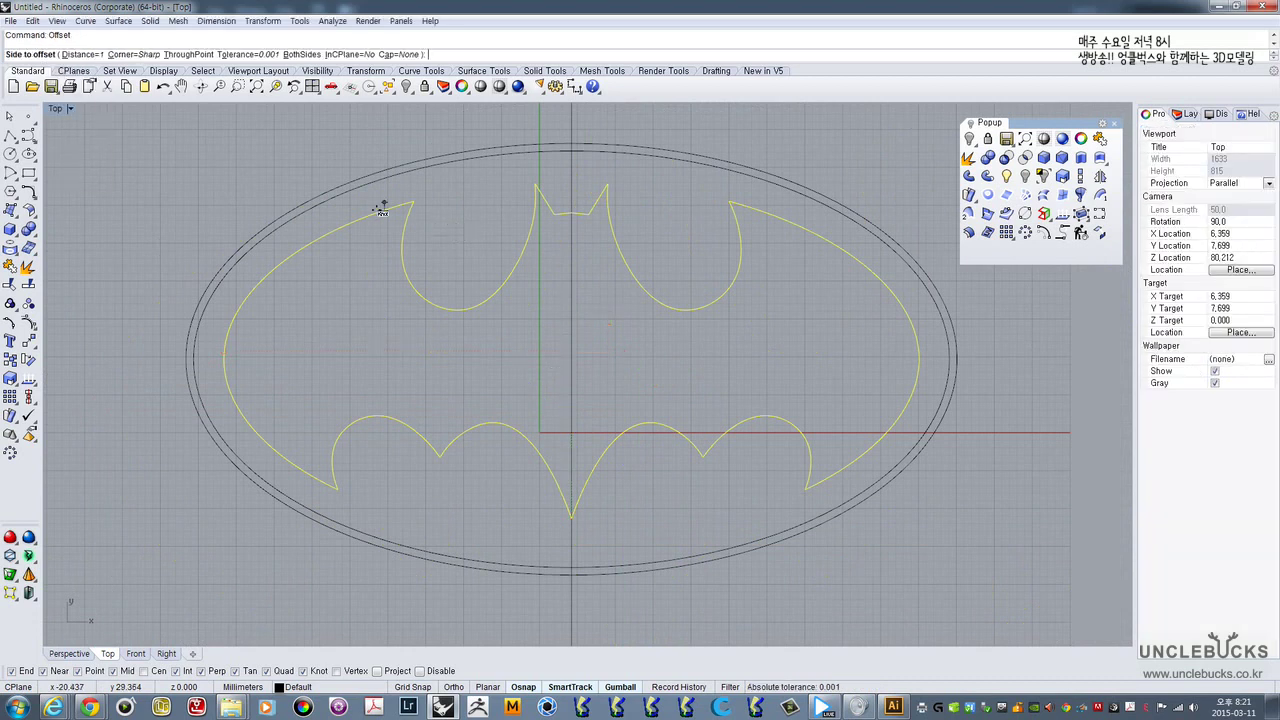
pyautogui.scroll(3, 350, 244)
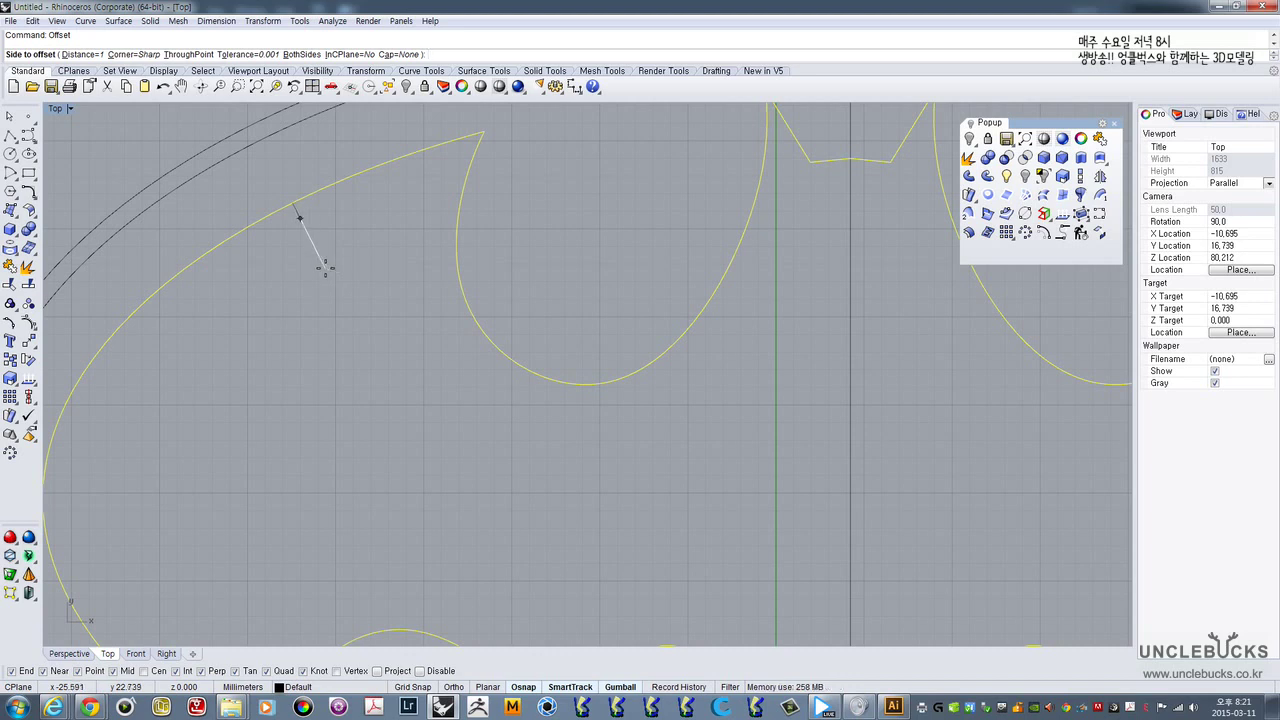
pyautogui.click(325, 268)
pyautogui.scroll(-5, 330, 267)
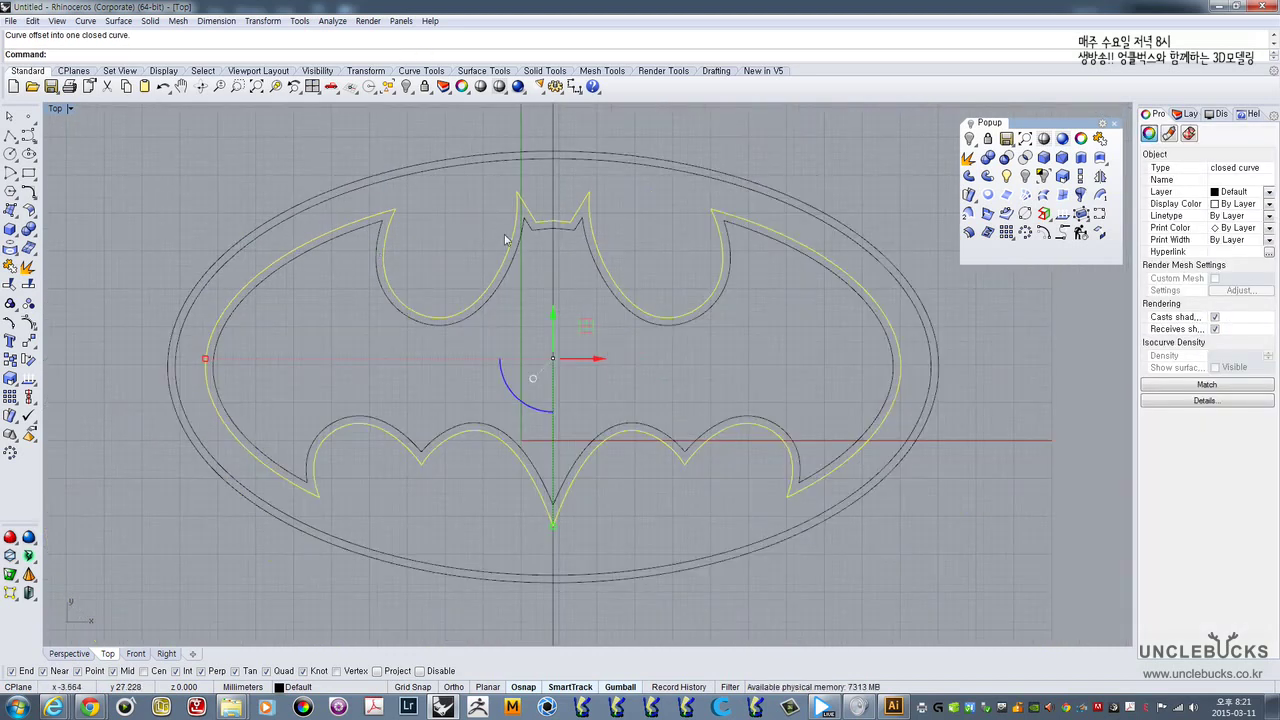
# - Select the bat outline together with its inner offset to check the wall between them
pyautogui.scroll(4, 514, 225)
pyautogui.press('Escape')
pyautogui.click(512, 267)
pyautogui.keyDown('shift'); pyautogui.click(498, 270); pyautogui.keyUp('shift')
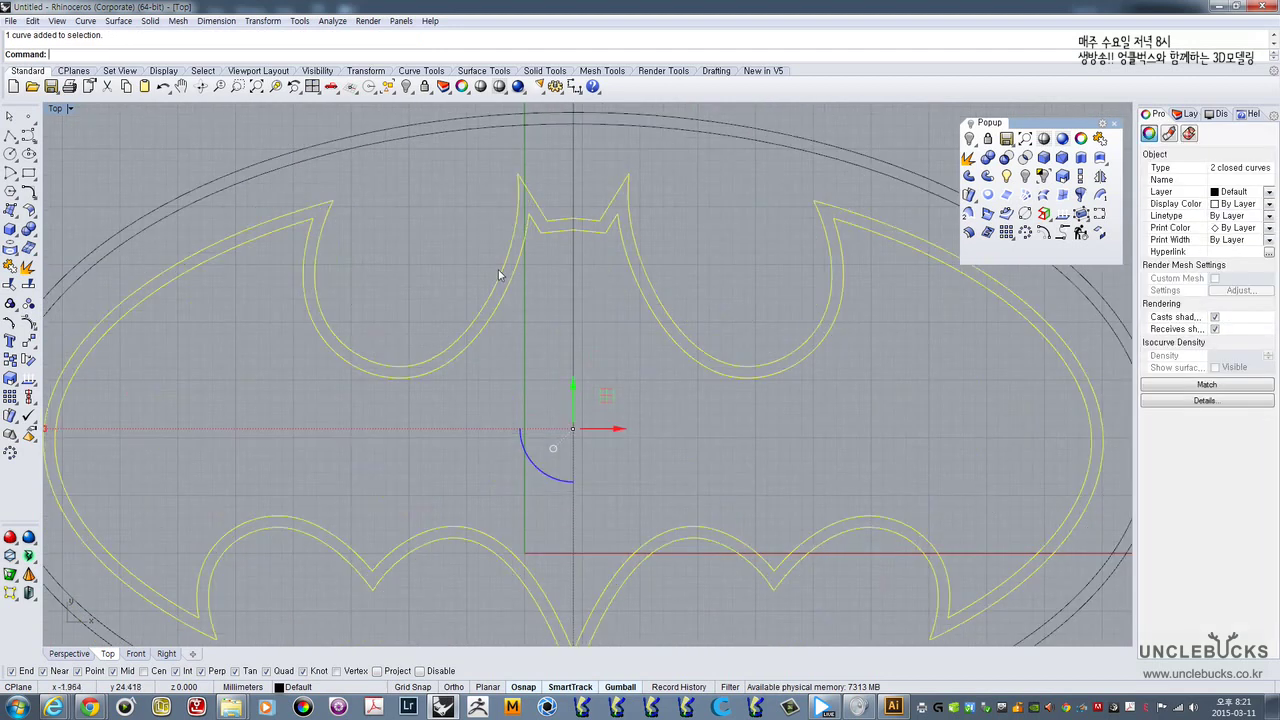
pyautogui.moveTo(563, 250); pyautogui.dragTo(538, 280, button='right')
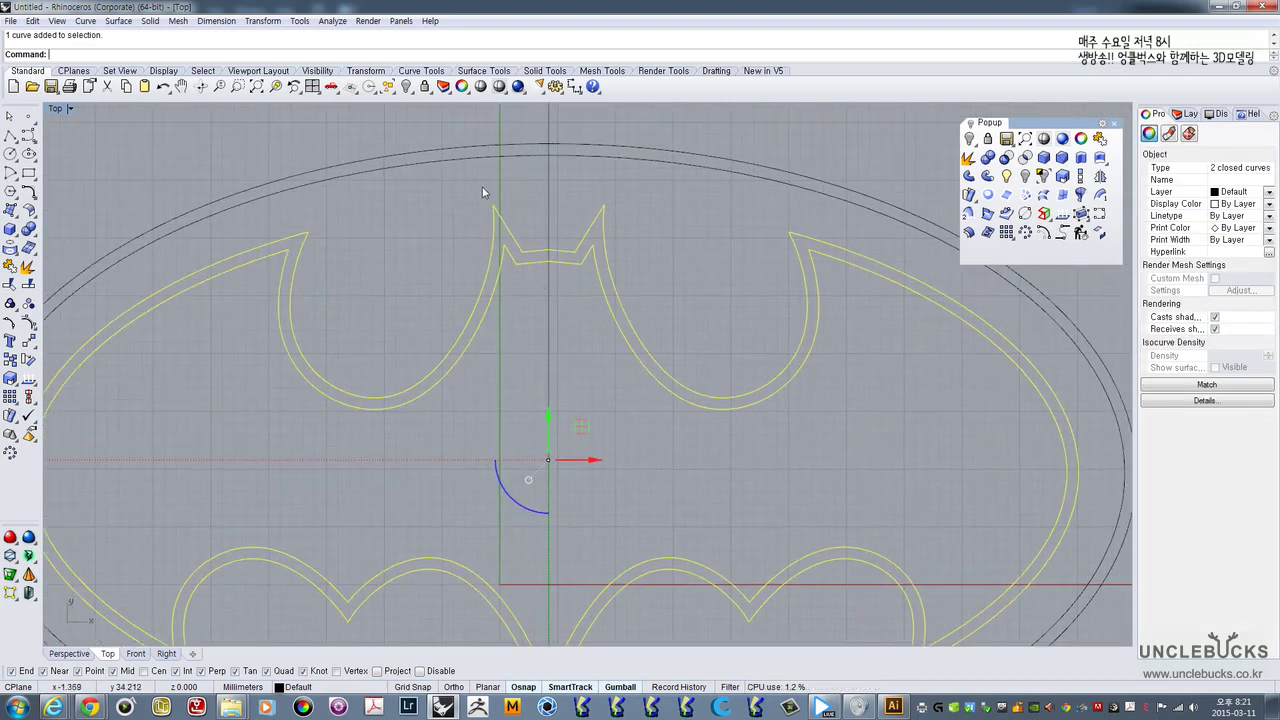
# - Select the outermost oval on its own
pyautogui.click(467, 153)
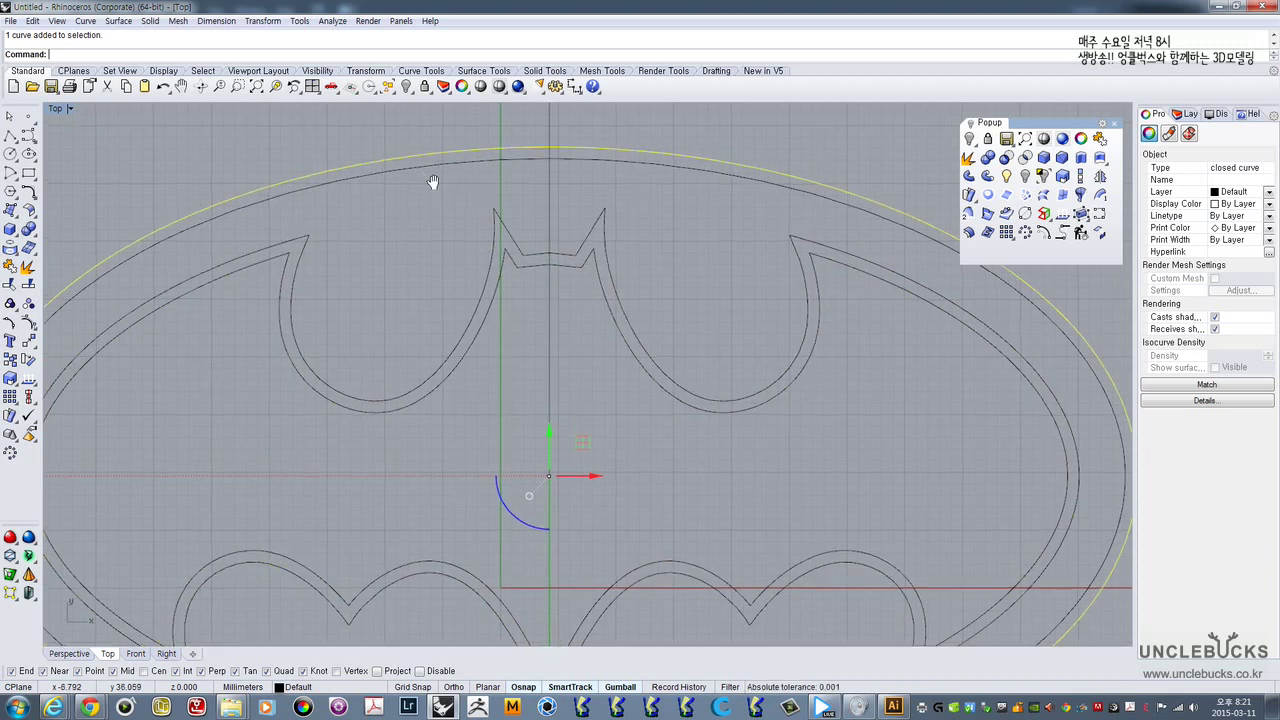
pyautogui.moveTo(431, 180); pyautogui.dragTo(507, 181, button='right')
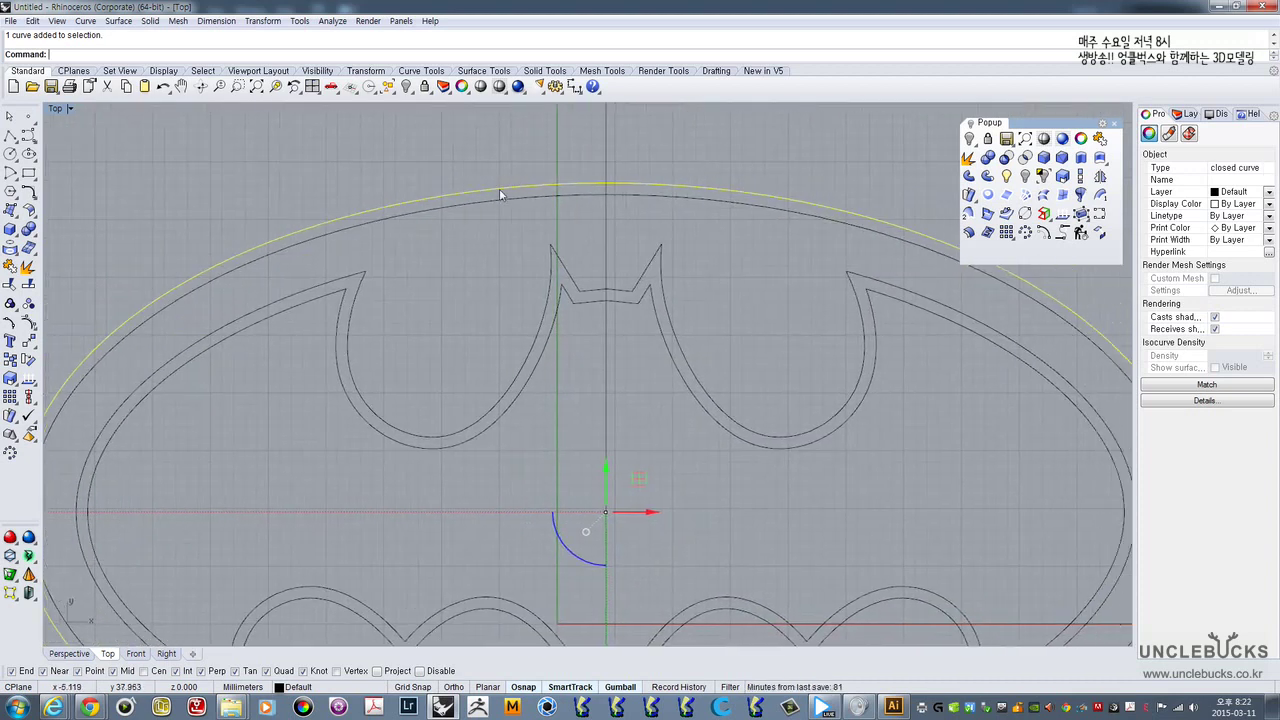
# - Examine the paired oval curves and the paired bat outline curves in the Top view
pyautogui.scroll(-2, 483, 210)
pyautogui.scroll(3, 507, 334)
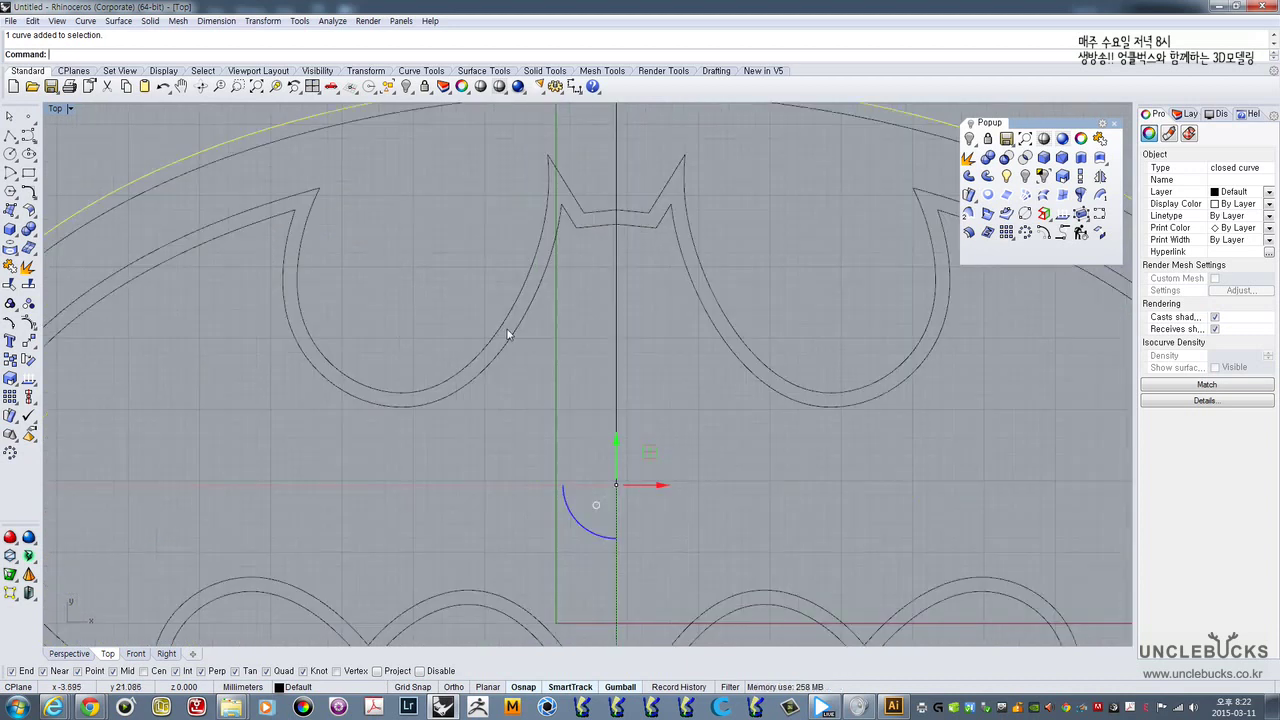
pyautogui.click(527, 310)
pyautogui.moveTo(552, 292); pyautogui.dragTo(565, 250, button='right')
pyautogui.moveTo(337, 341); pyautogui.dragTo(454, 287, button='right')
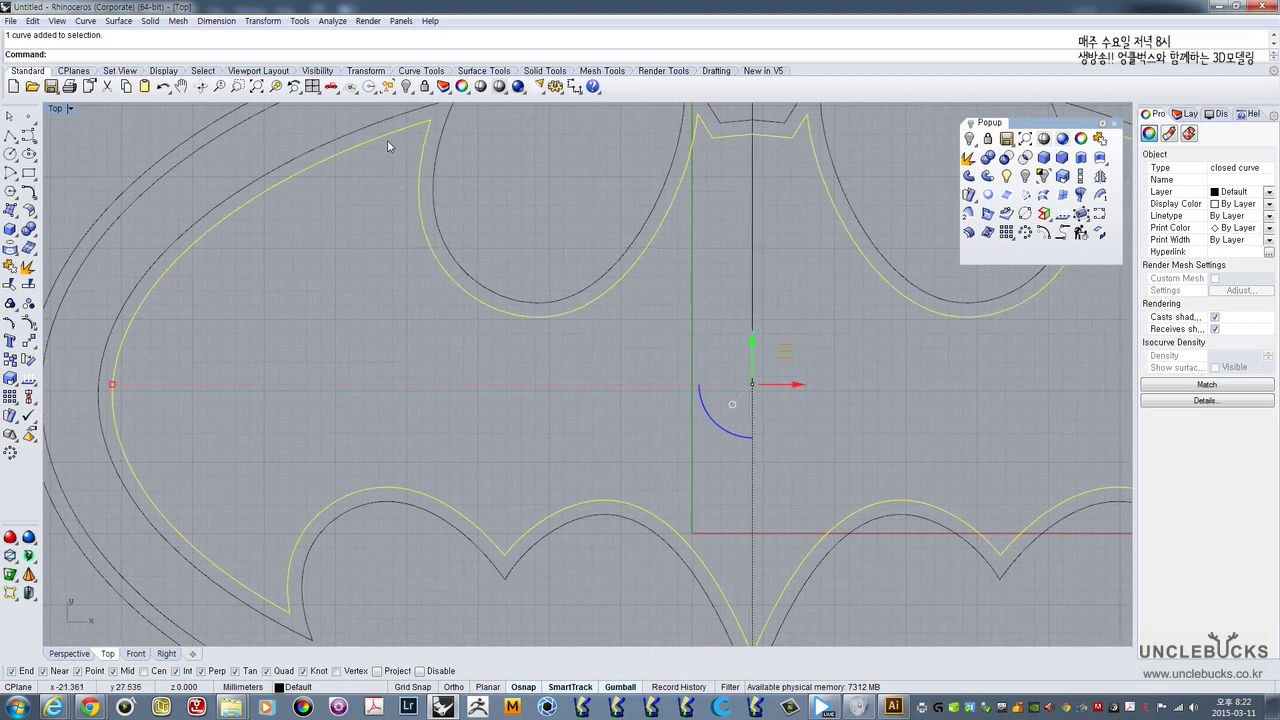
pyautogui.moveTo(391, 140); pyautogui.dragTo(404, 210, button='right')
pyautogui.scroll(-4, 431, 225)
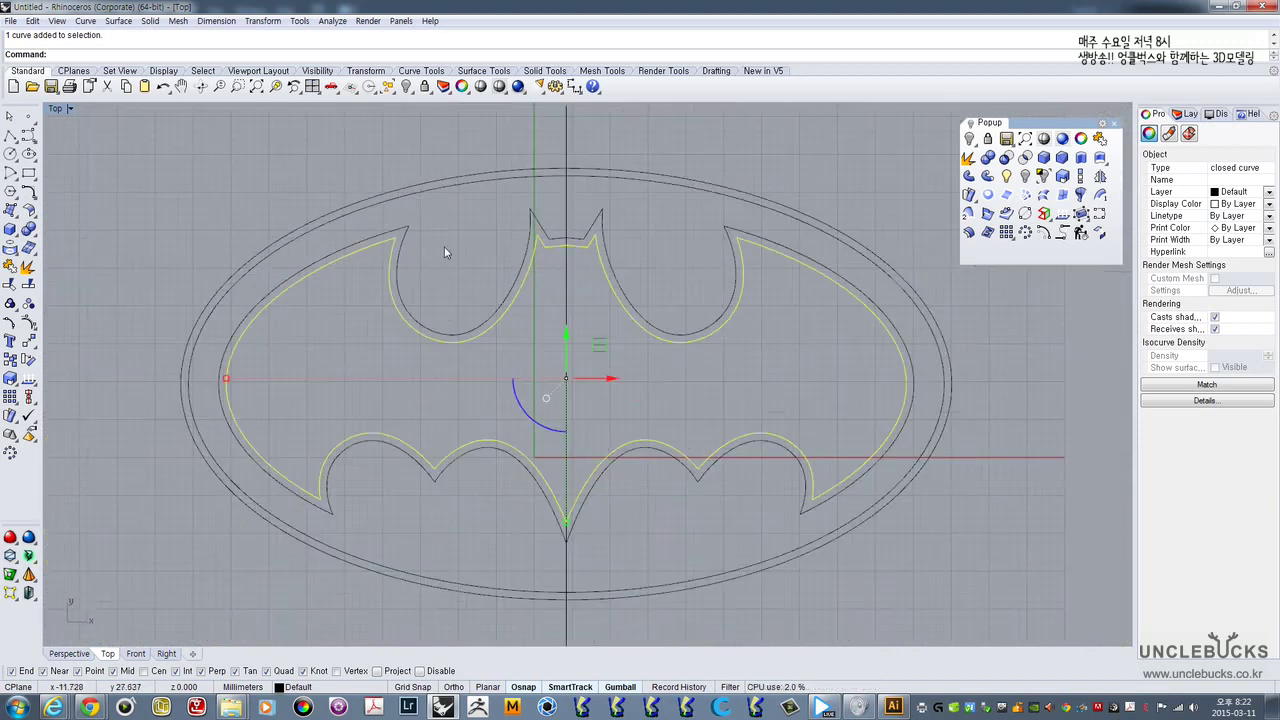
pyautogui.click(420, 156)
pyautogui.moveTo(454, 160); pyautogui.dragTo(362, 268)
pyautogui.click(407, 156)
pyautogui.click(407, 187)
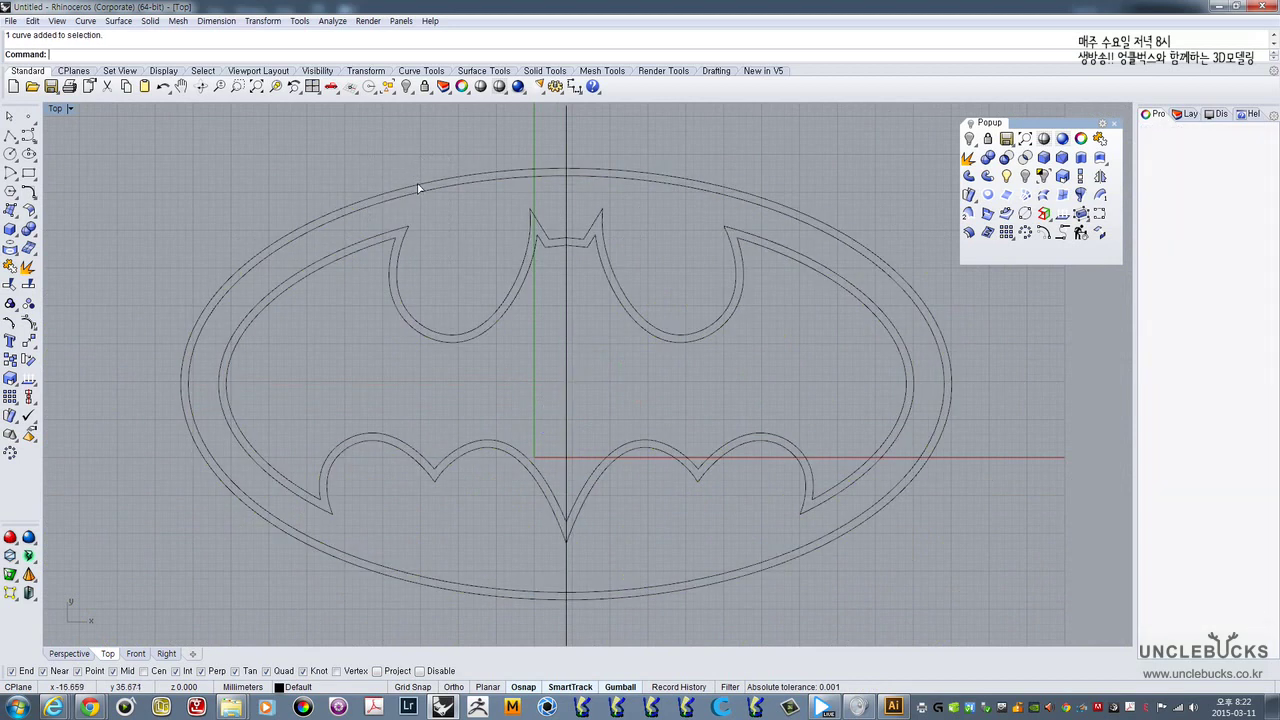
pyautogui.moveTo(410, 167); pyautogui.dragTo(407, 189, button='right')
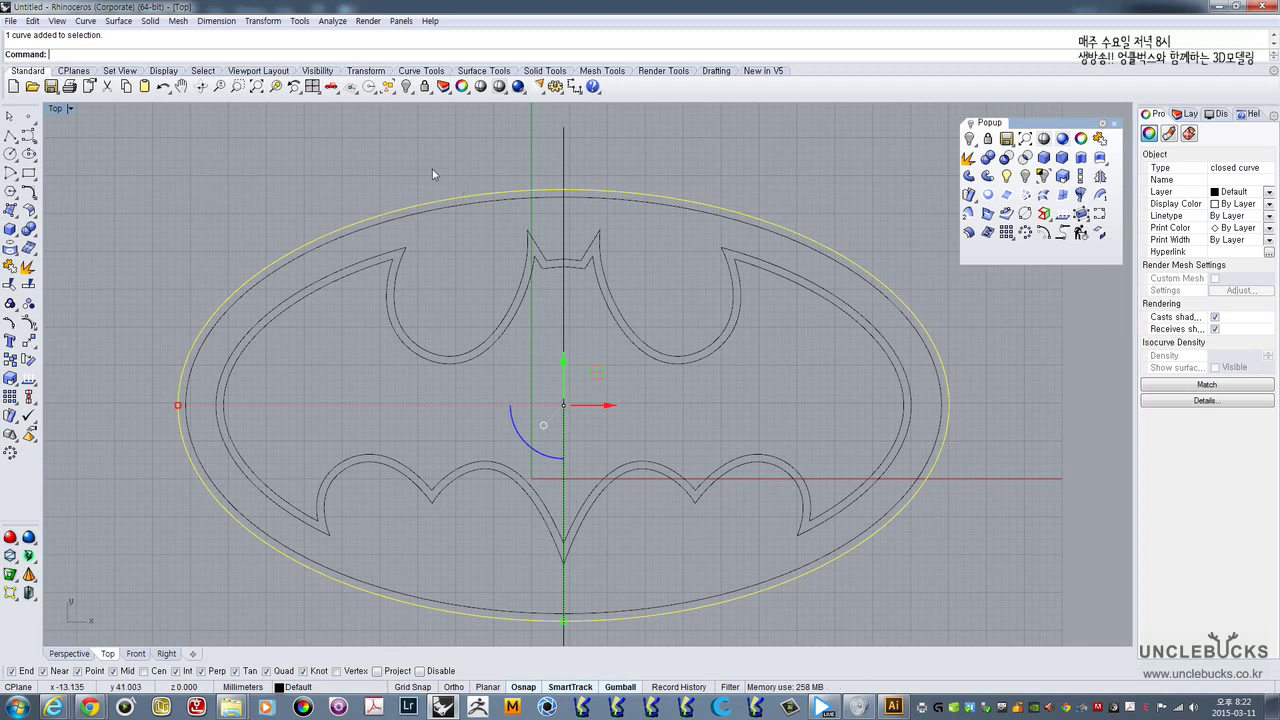
pyautogui.moveTo(434, 171); pyautogui.dragTo(372, 270)
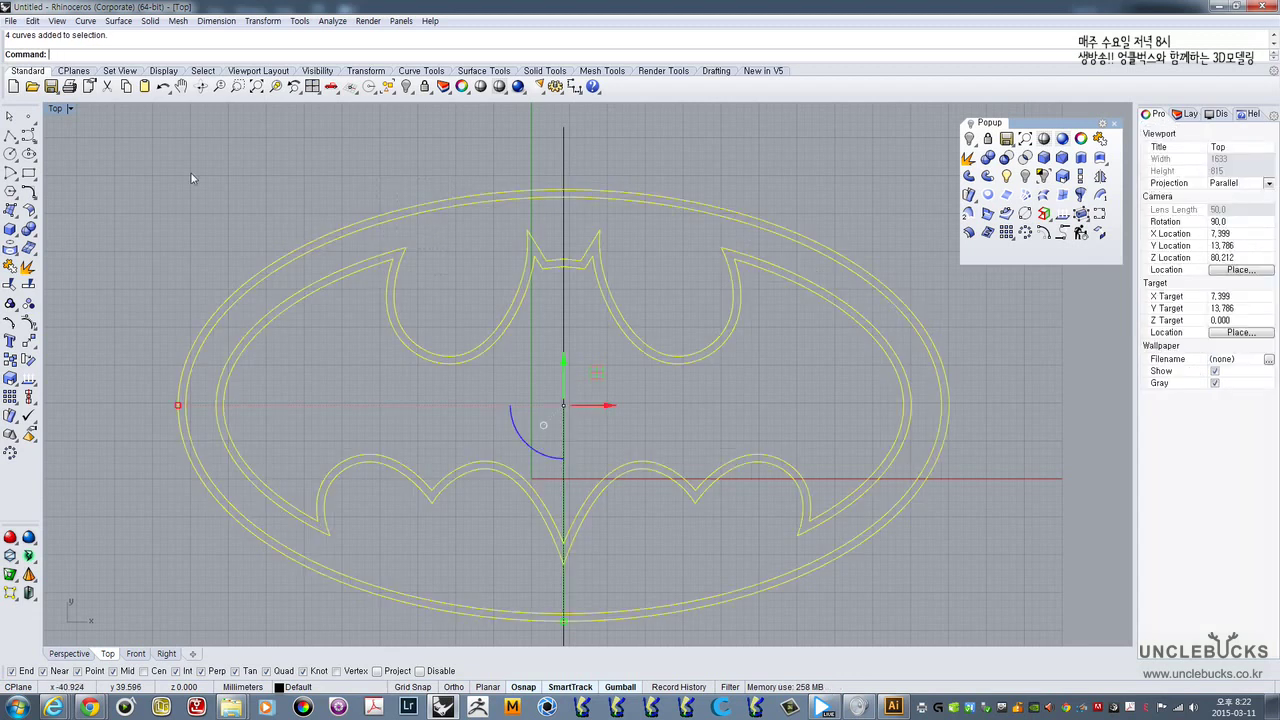
# - Show the model in the Perspective view and select the two concentric oval curves around the bat
pyautogui.doubleClick(60, 108)
pyautogui.doubleClick(608, 110)
pyautogui.moveTo(494, 200); pyautogui.dragTo(490, 250, button='right')
pyautogui.scroll(6, 454, 300)
pyautogui.click(441, 355)
pyautogui.moveTo(442, 350); pyautogui.dragTo(424, 326)
pyautogui.keyDown('shift'); pyautogui.moveTo(425, 332); pyautogui.dragTo(446, 262, button='right'); pyautogui.keyUp('shift')
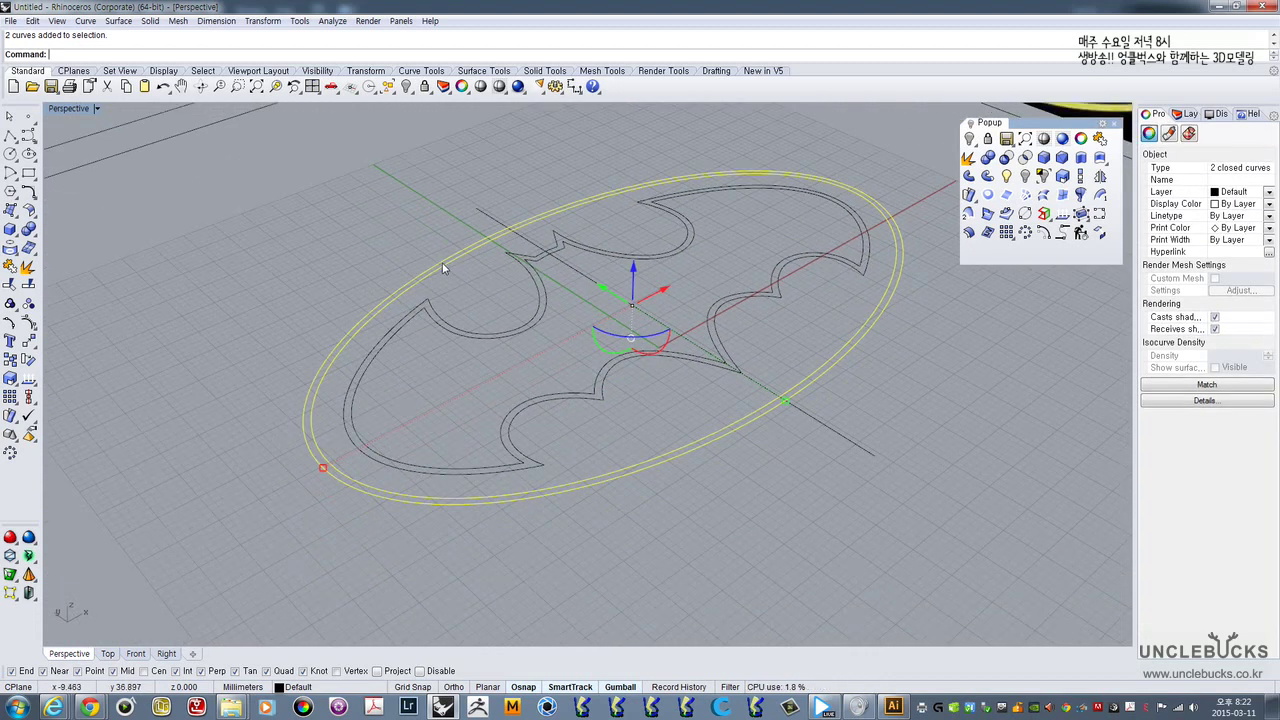
pyautogui.moveTo(425, 265); pyautogui.dragTo(453, 229, button='right')
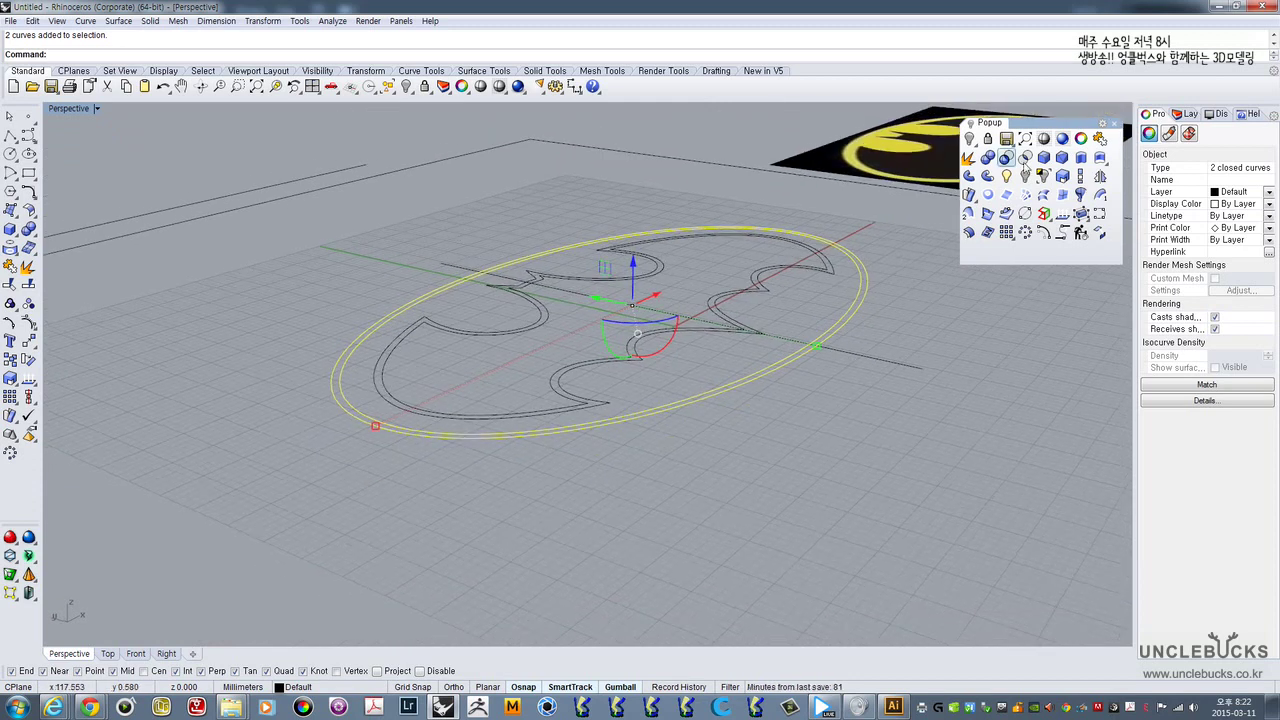
# - Try extruding the two oval curves as a 15 mm high solid ring, and undo it
pyautogui.click(1080, 157)
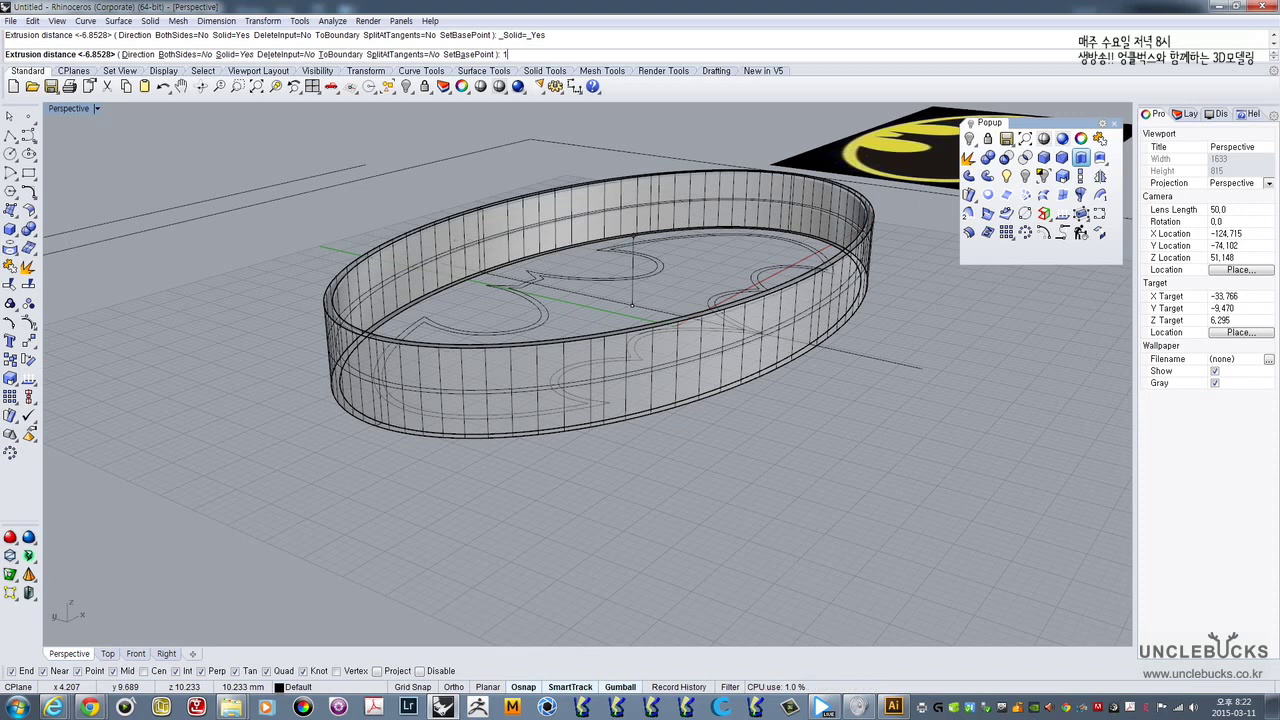
pyautogui.press('Return')
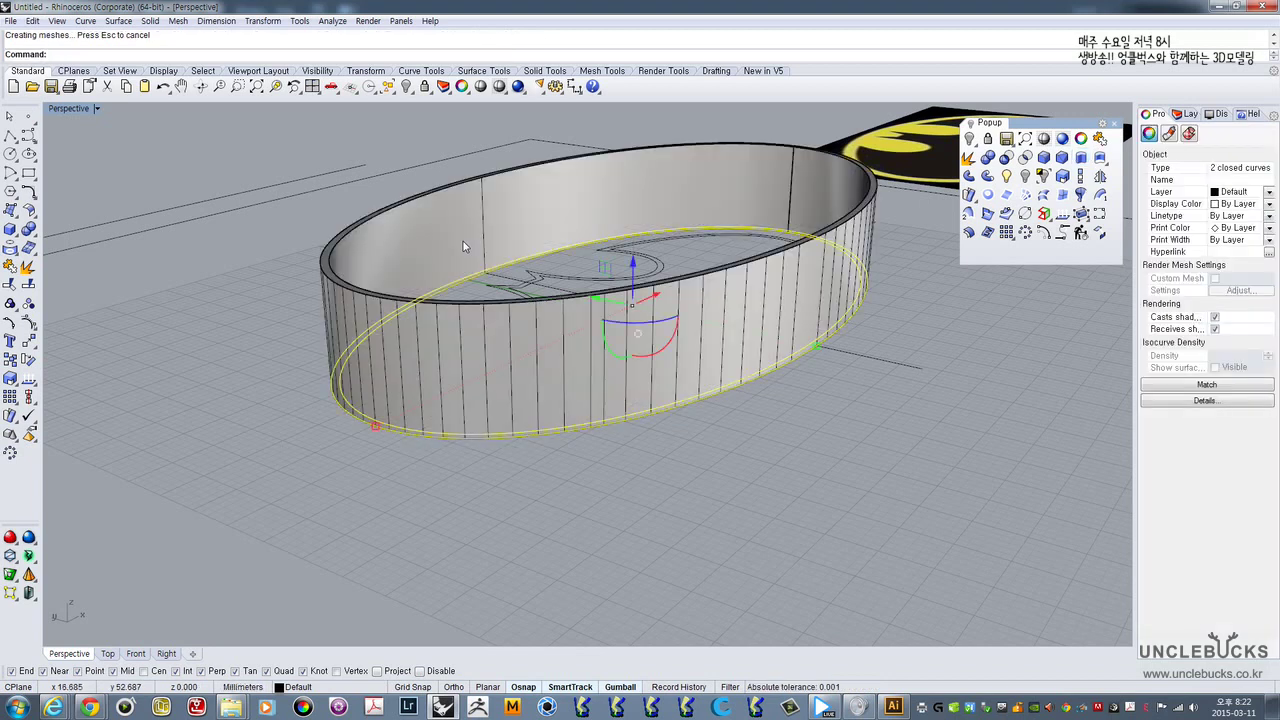
pyautogui.hotkey('ctrl', 'z')
# - Extrude the two oval curves upward 10 mm as a solid ring
pyautogui.press('Return')
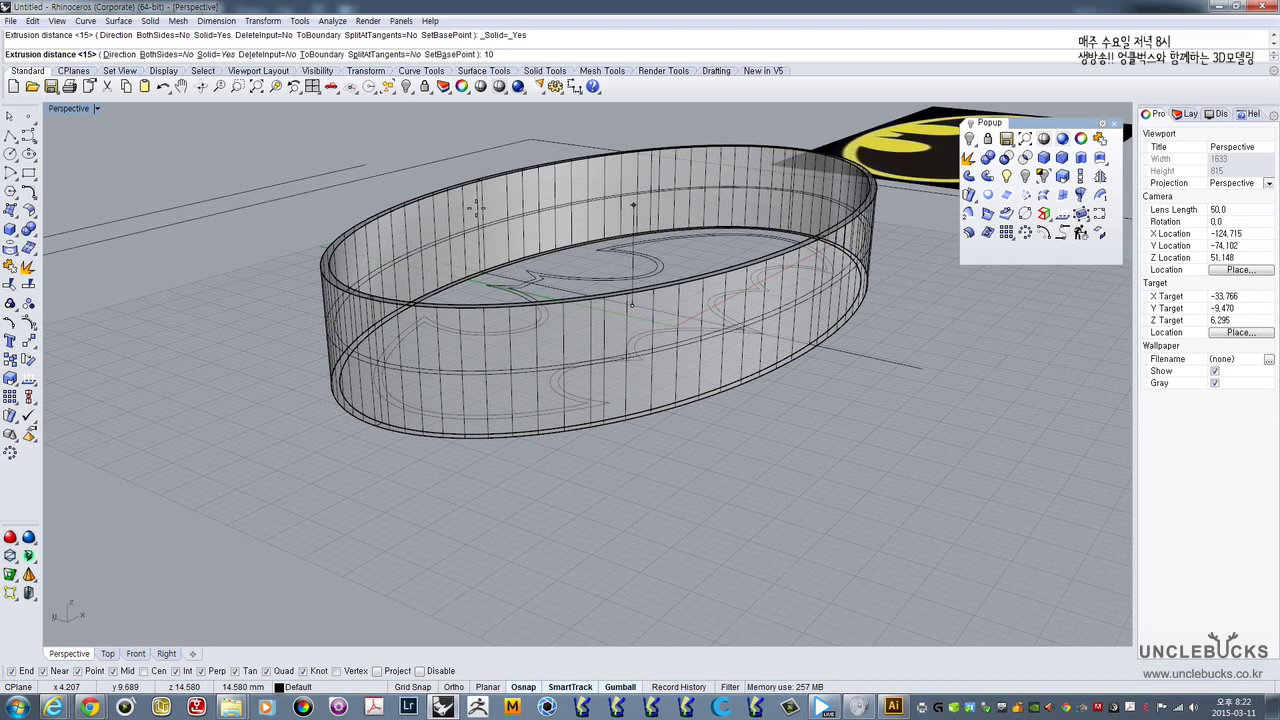
pyautogui.press('Return')
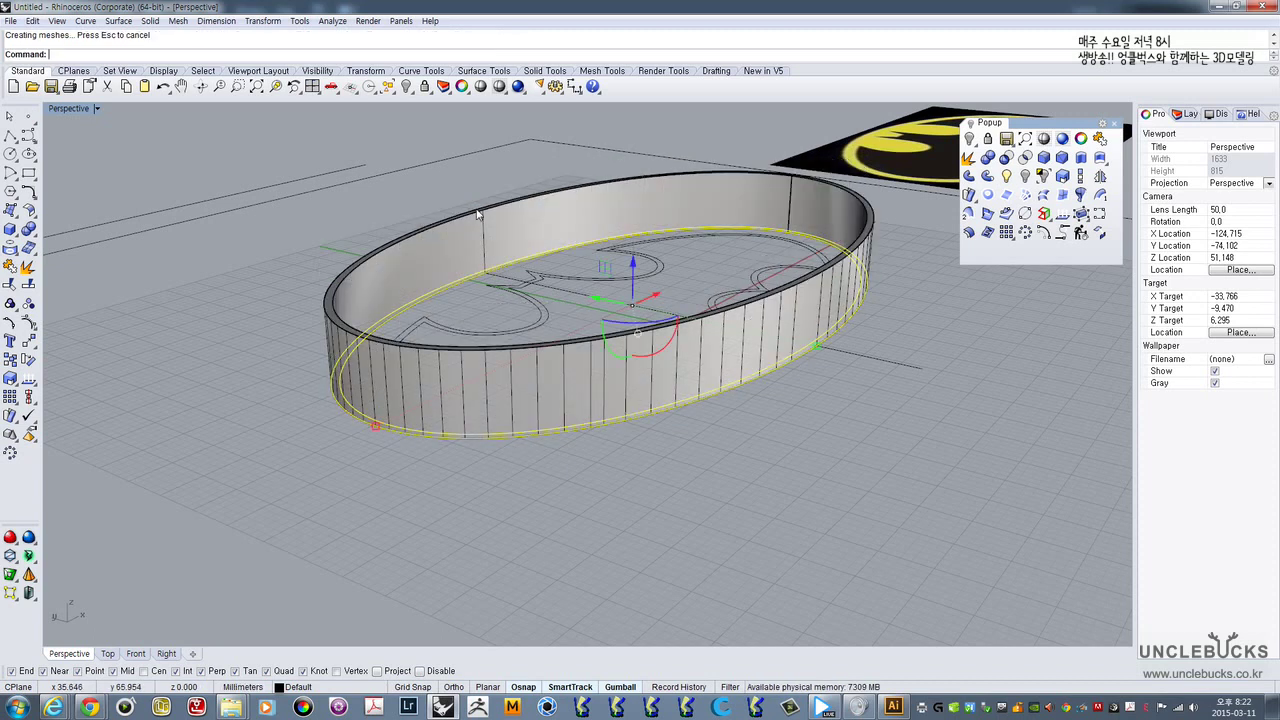
# - Extrude the two bat outline curves upward as a solid wall lower than the surrounding oval ring
pyautogui.moveTo(478, 212); pyautogui.dragTo(530, 261, button='right')
pyautogui.click(591, 267)
pyautogui.moveTo(662, 261); pyautogui.dragTo(641, 241)
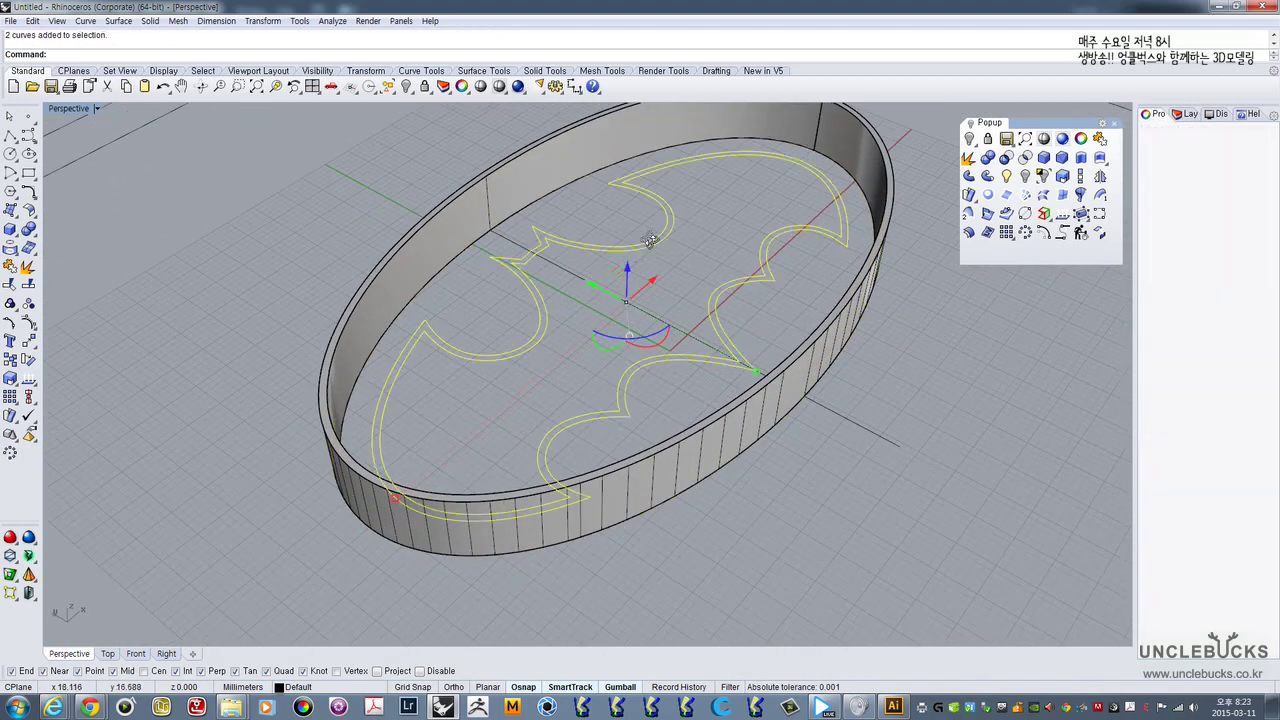
pyautogui.moveTo(649, 243); pyautogui.dragTo(624, 232, button='right')
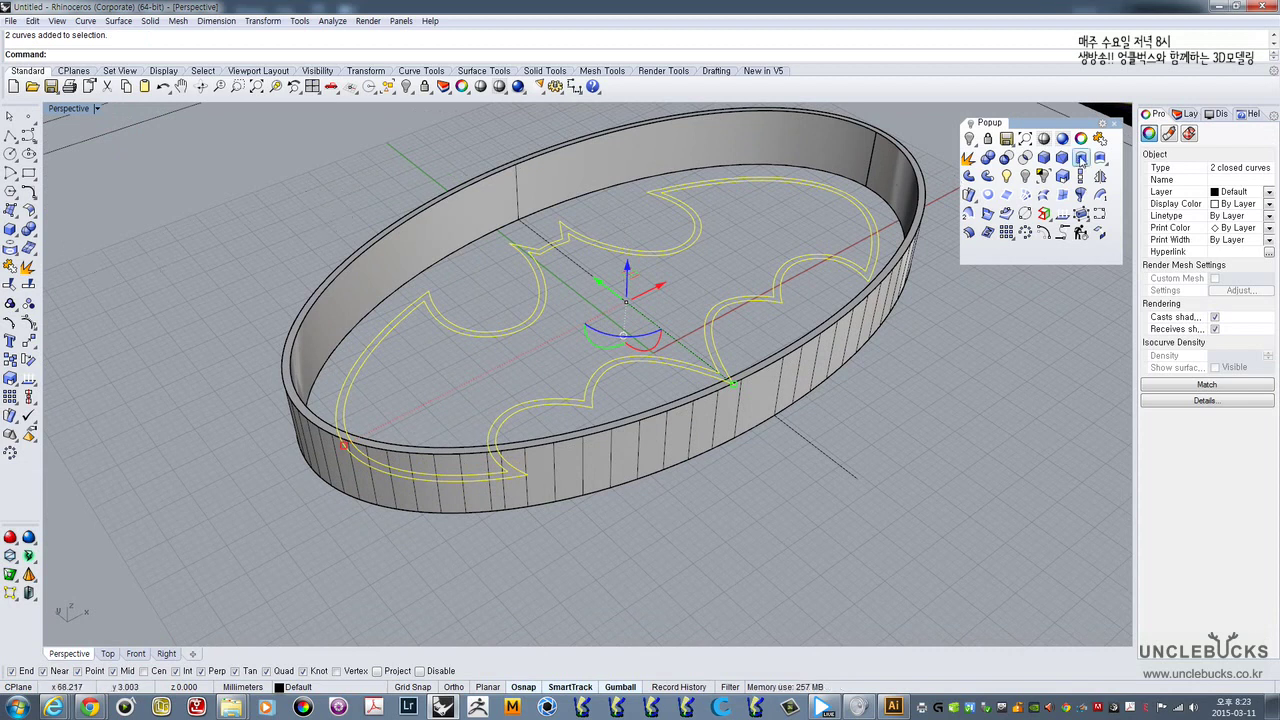
pyautogui.click(1081, 157)
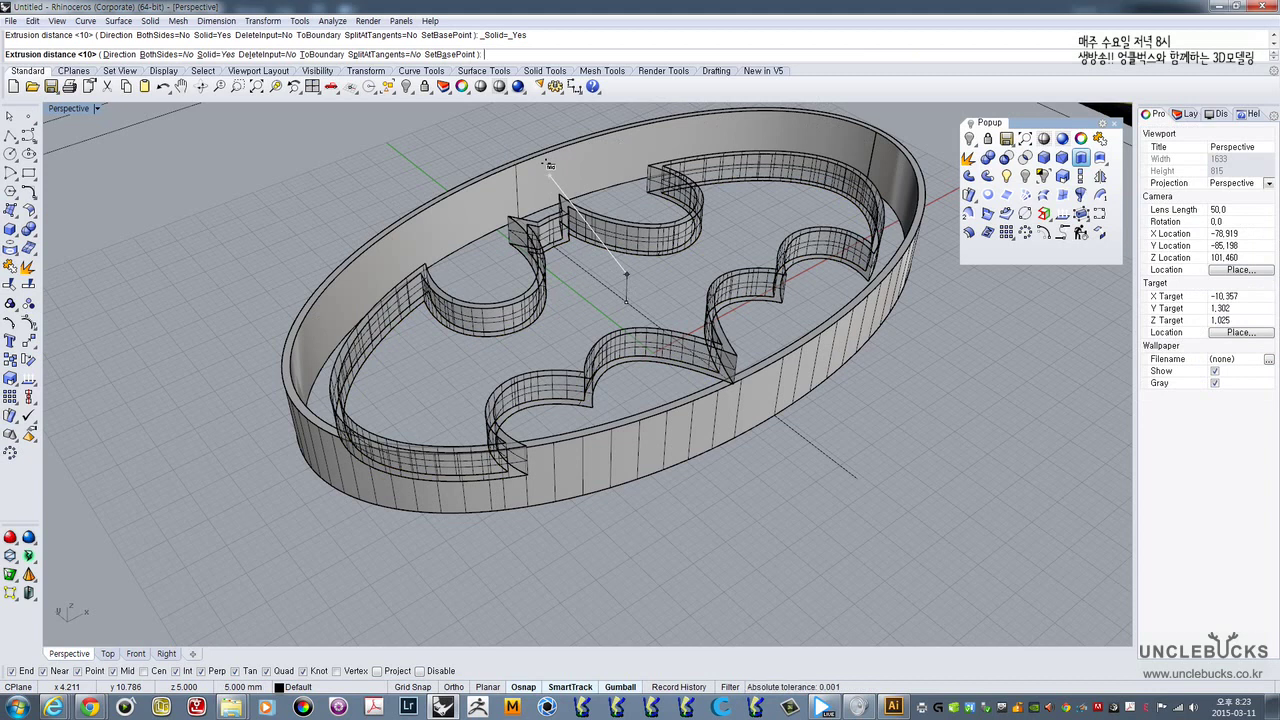
pyautogui.press('Return')
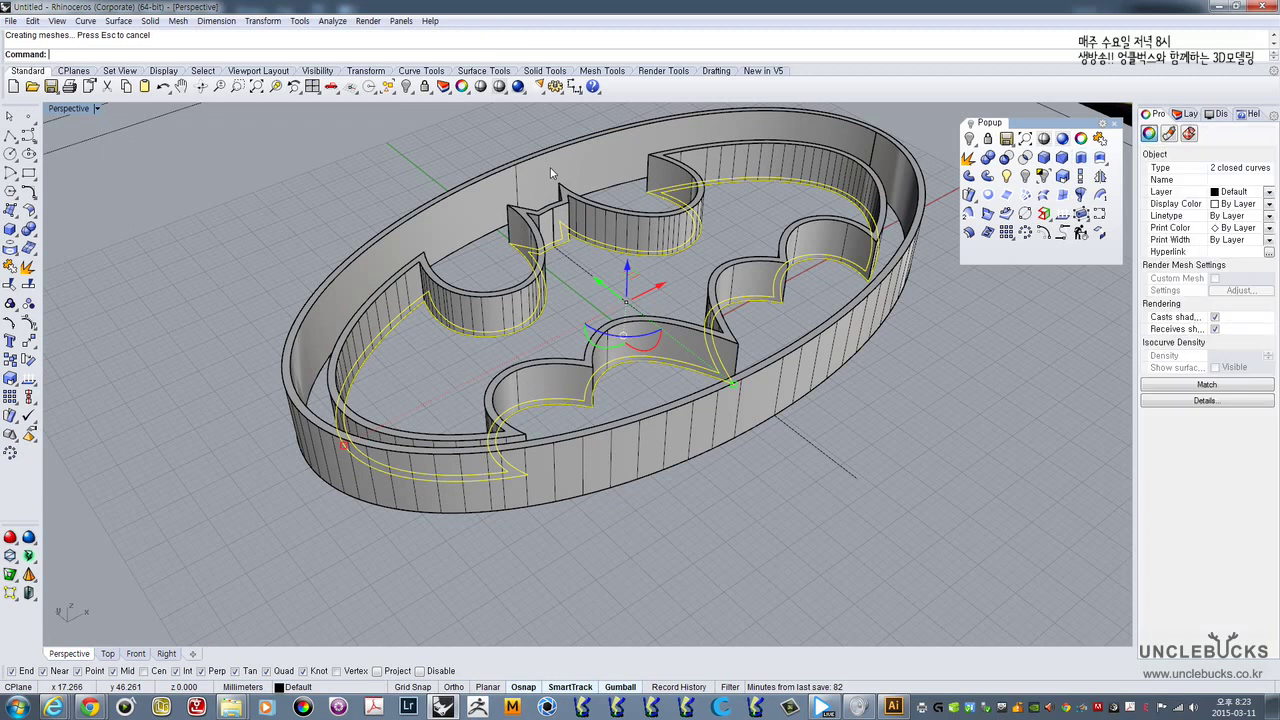
# - Deselect the curves and set the Perspective view's display mode to Ghosted
pyautogui.moveTo(550, 202); pyautogui.dragTo(450, 195, button='right')
pyautogui.click(249, 219)
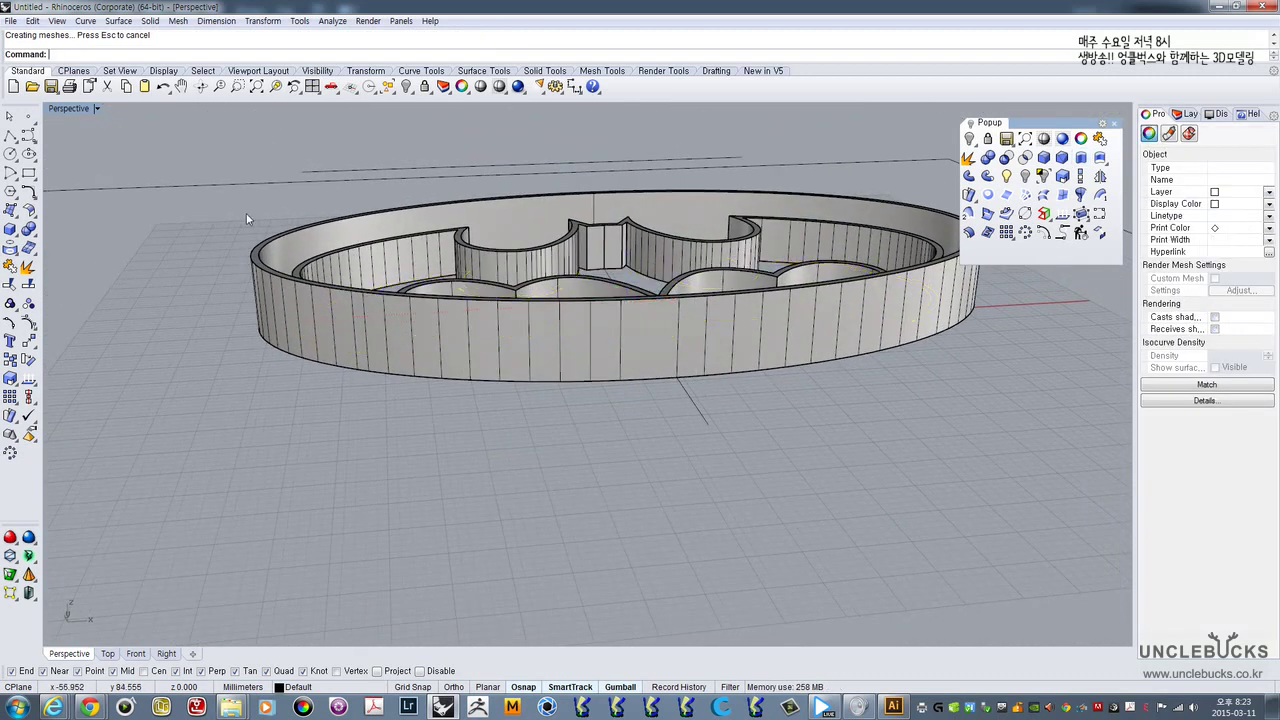
pyautogui.scroll(4, 283, 244)
pyautogui.moveTo(283, 244); pyautogui.dragTo(364, 260, button='right')
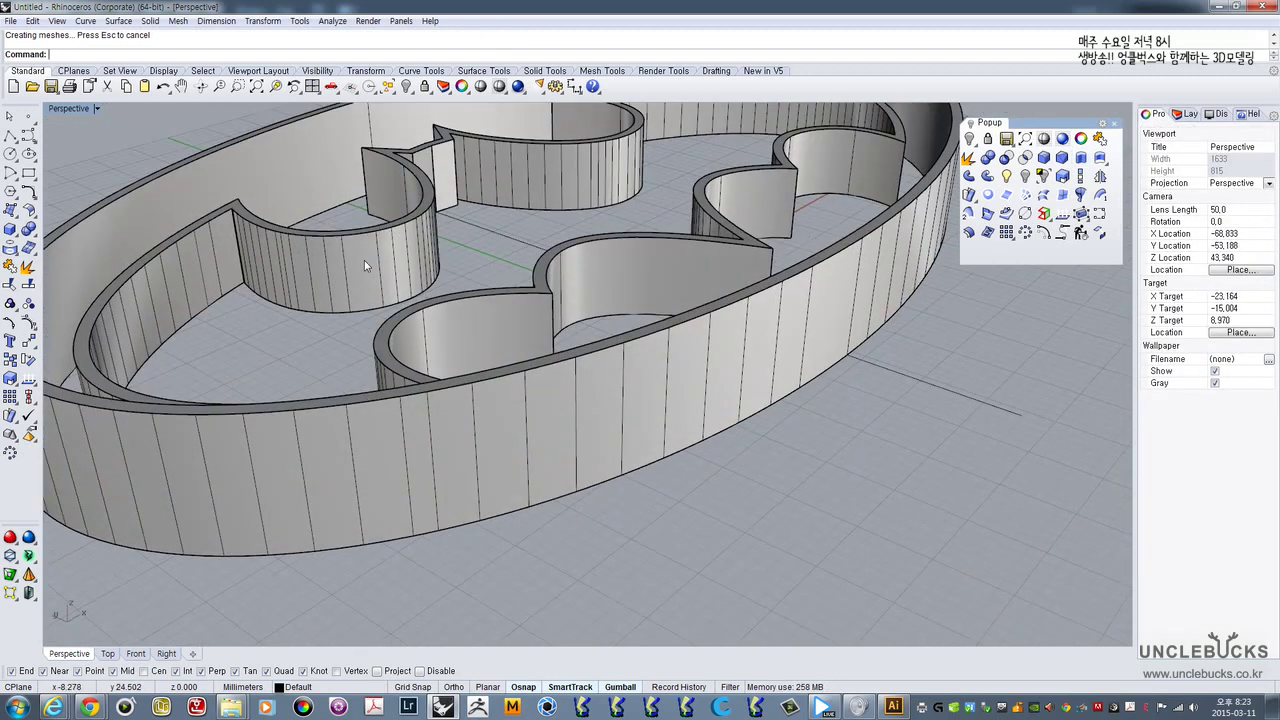
pyautogui.scroll(-8, 364, 260)
pyautogui.moveTo(393, 306); pyautogui.dragTo(500, 209, button='right')
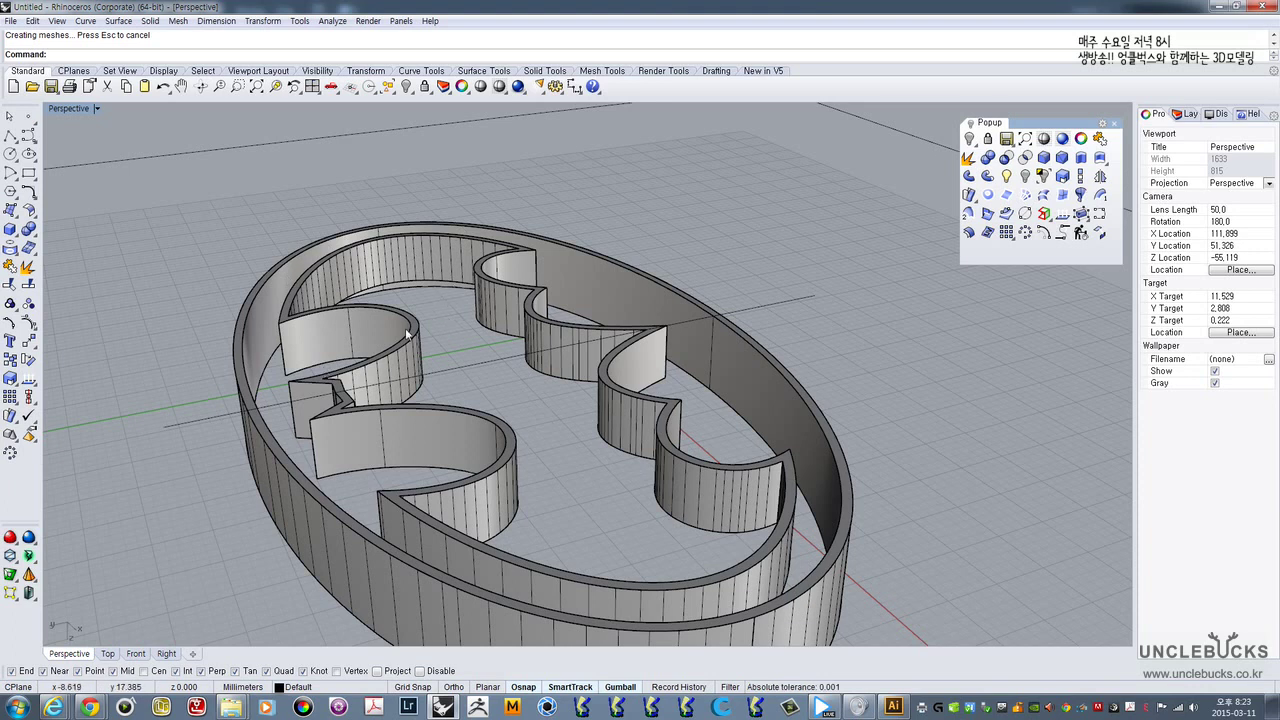
pyautogui.moveTo(431, 311); pyautogui.dragTo(480, 150, button='right')
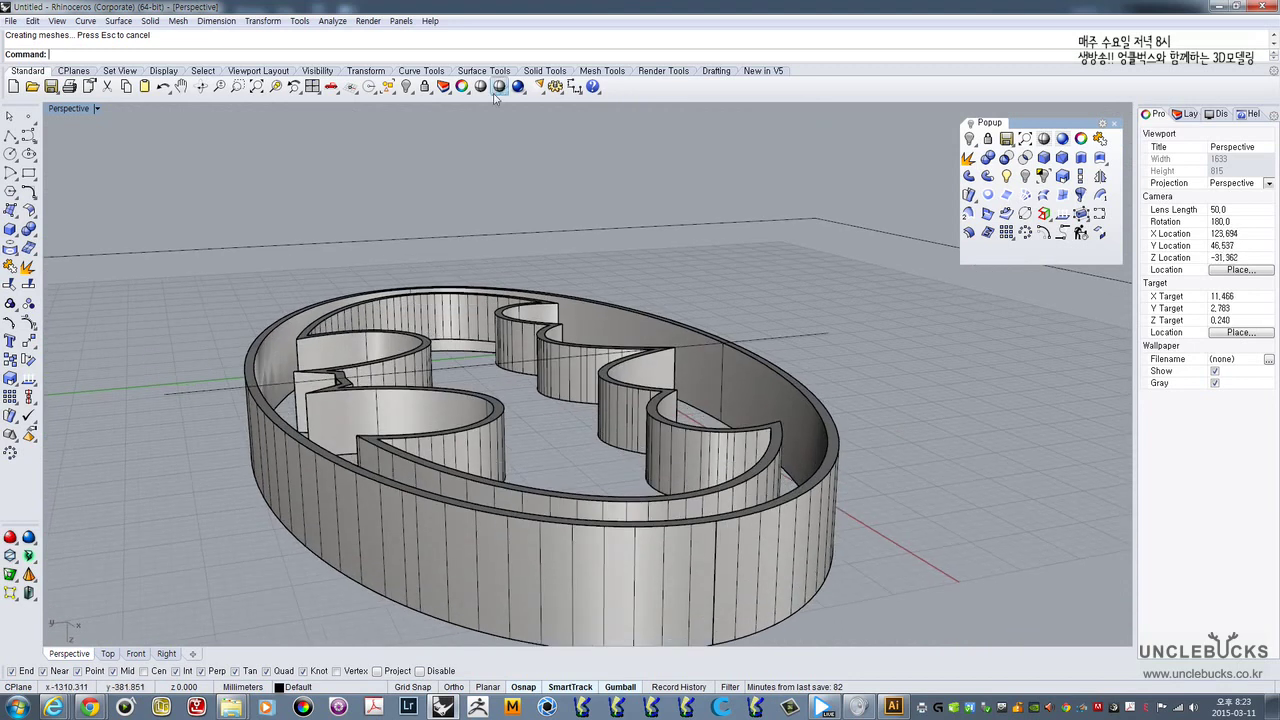
pyautogui.click(497, 90)
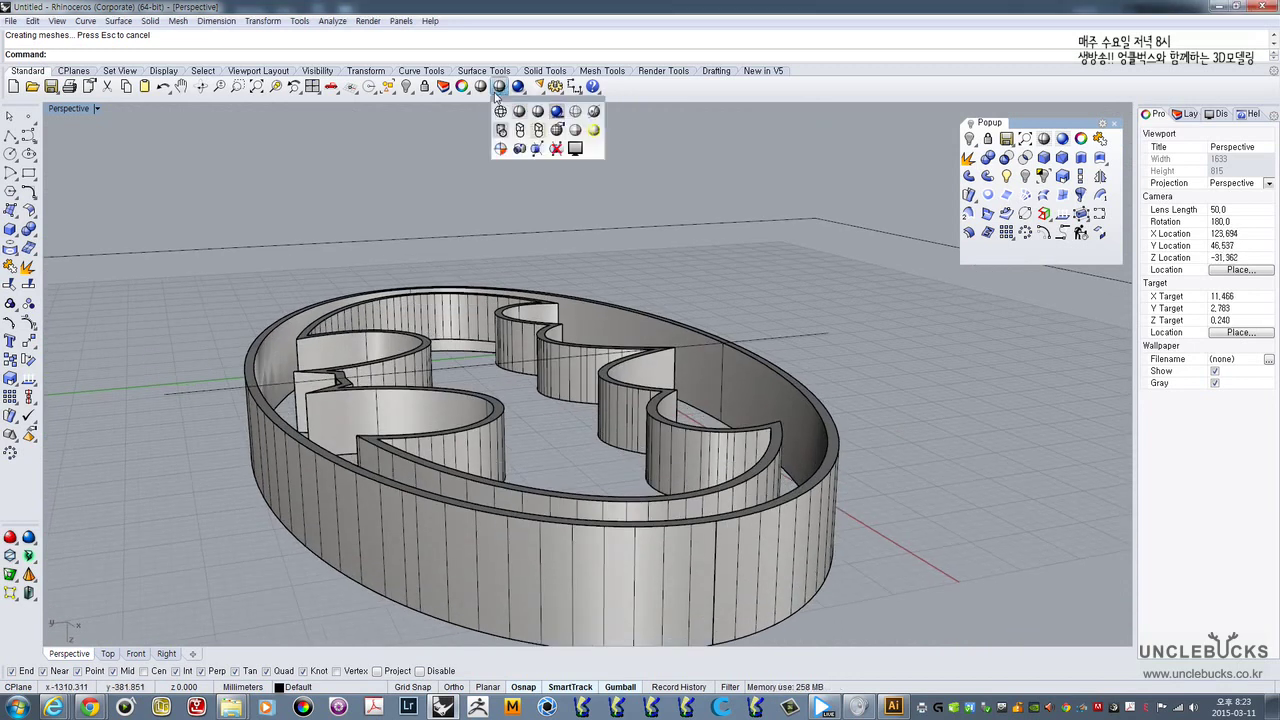
pyautogui.click(557, 112)
# - Compare the heights of the bat wall and the oval ring from the side
pyautogui.moveTo(533, 210); pyautogui.dragTo(514, 320, button='right')
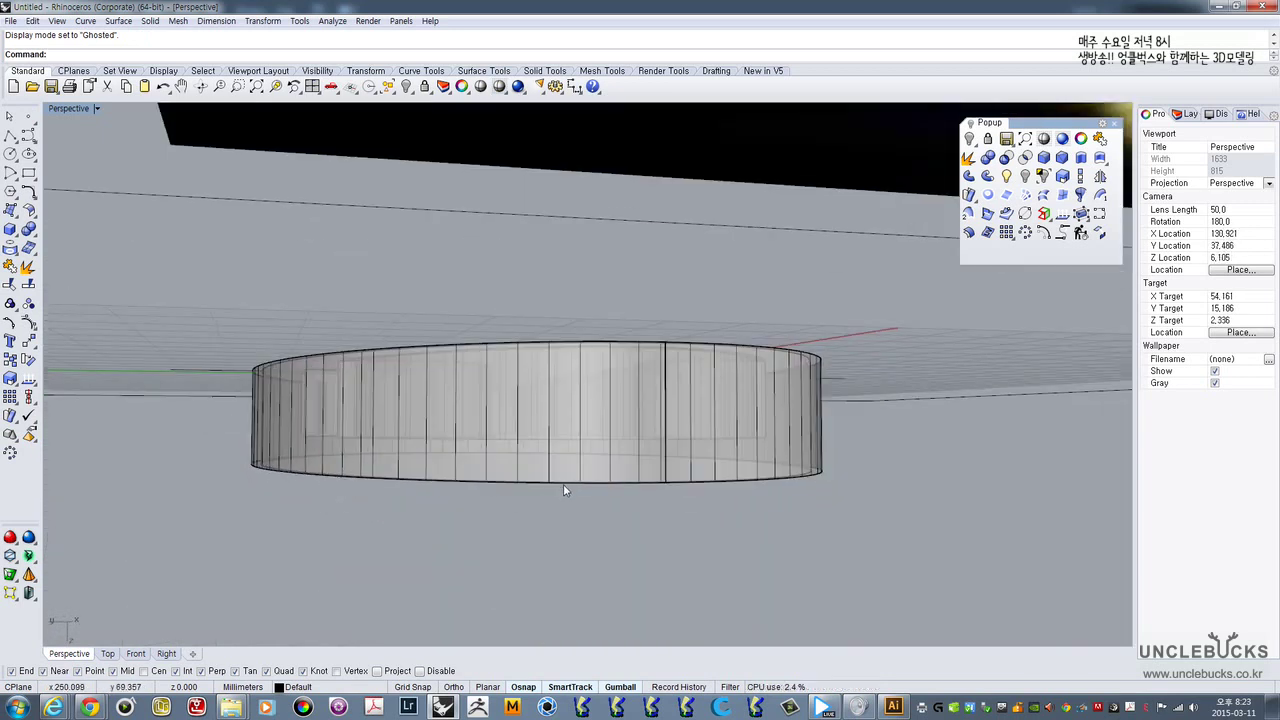
pyautogui.moveTo(565, 486); pyautogui.dragTo(537, 393, button='right')
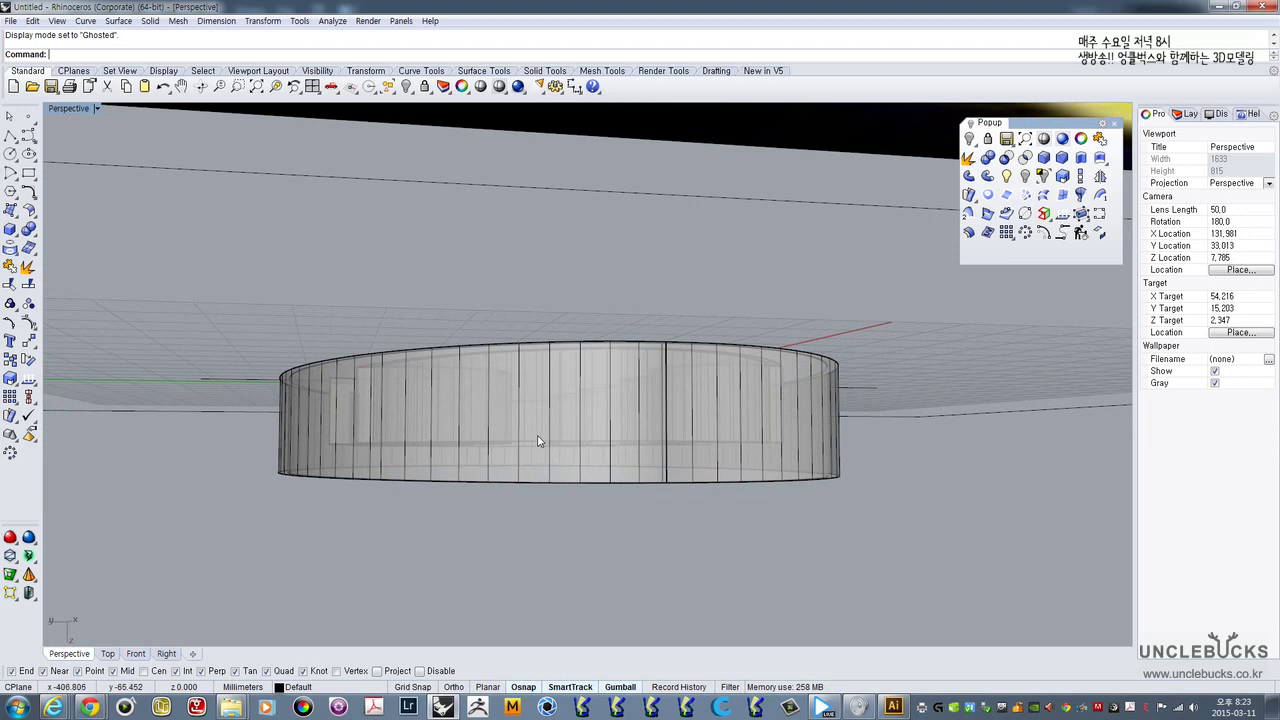
pyautogui.moveTo(528, 442); pyautogui.dragTo(537, 443, button='right')
pyautogui.scroll(6, 504, 444)
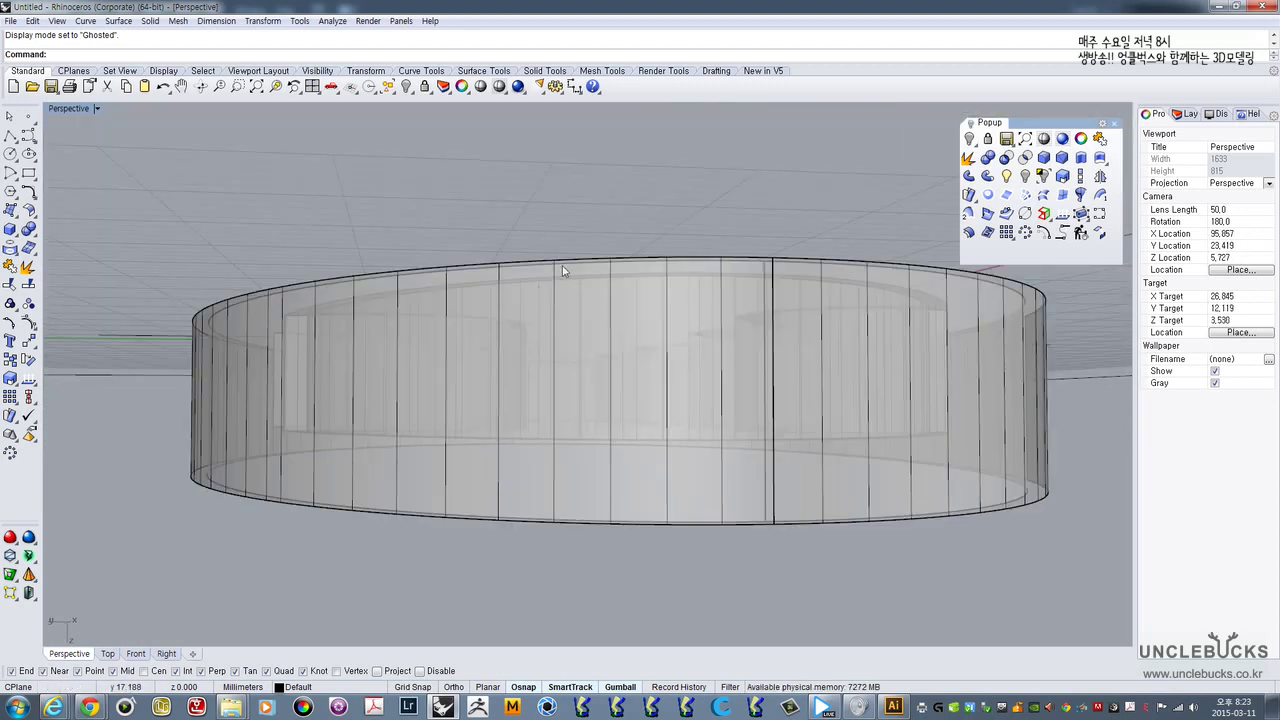
pyautogui.moveTo(563, 270); pyautogui.dragTo(557, 306, button='right')
pyautogui.scroll(-5, 486, 417)
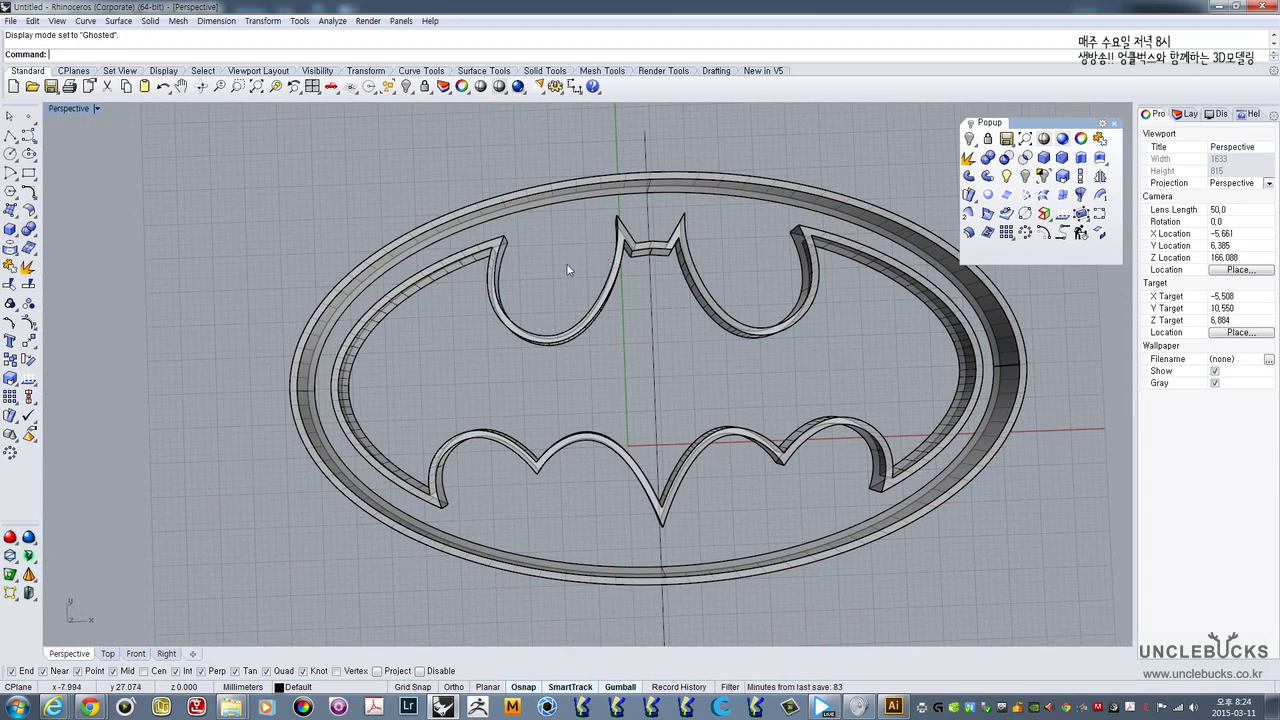
# - Inspect the bat wall and the oval ring from several angles, highlighting both extrusions and clearing the selection
pyautogui.moveTo(566, 263); pyautogui.dragTo(605, 255, button='right')
pyautogui.click(585, 302)
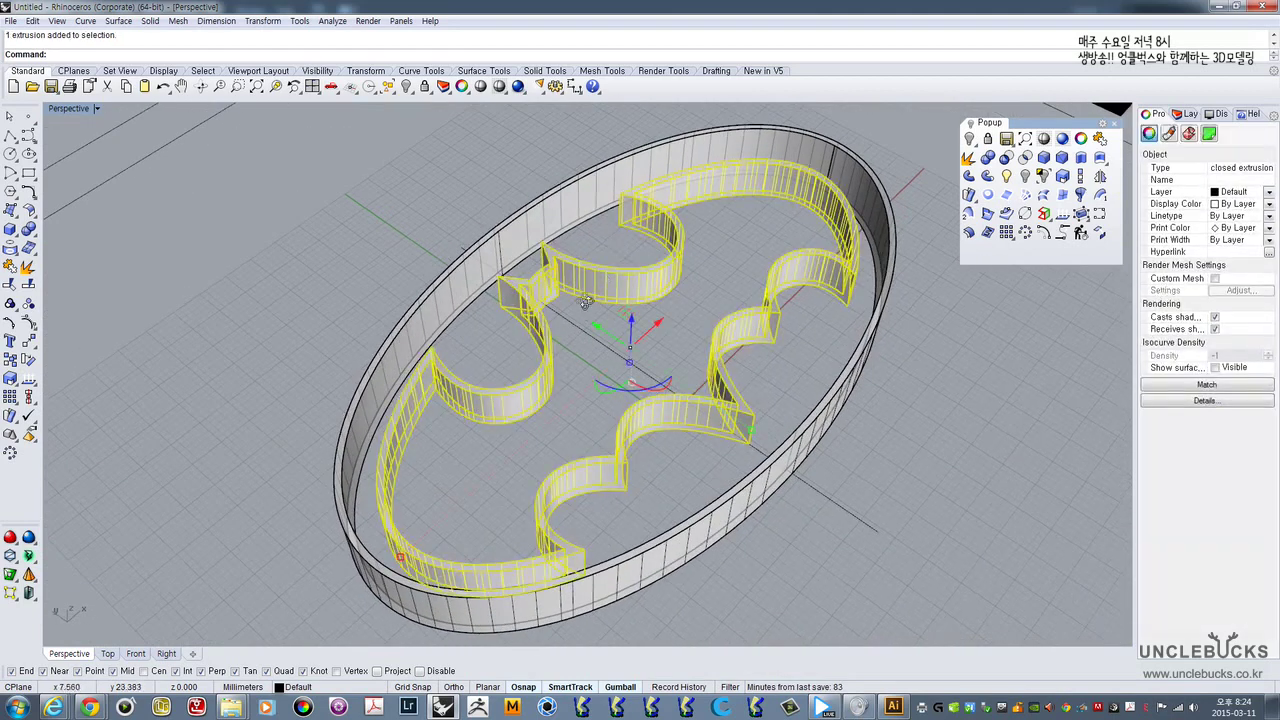
pyautogui.moveTo(585, 302); pyautogui.dragTo(469, 318, button='right')
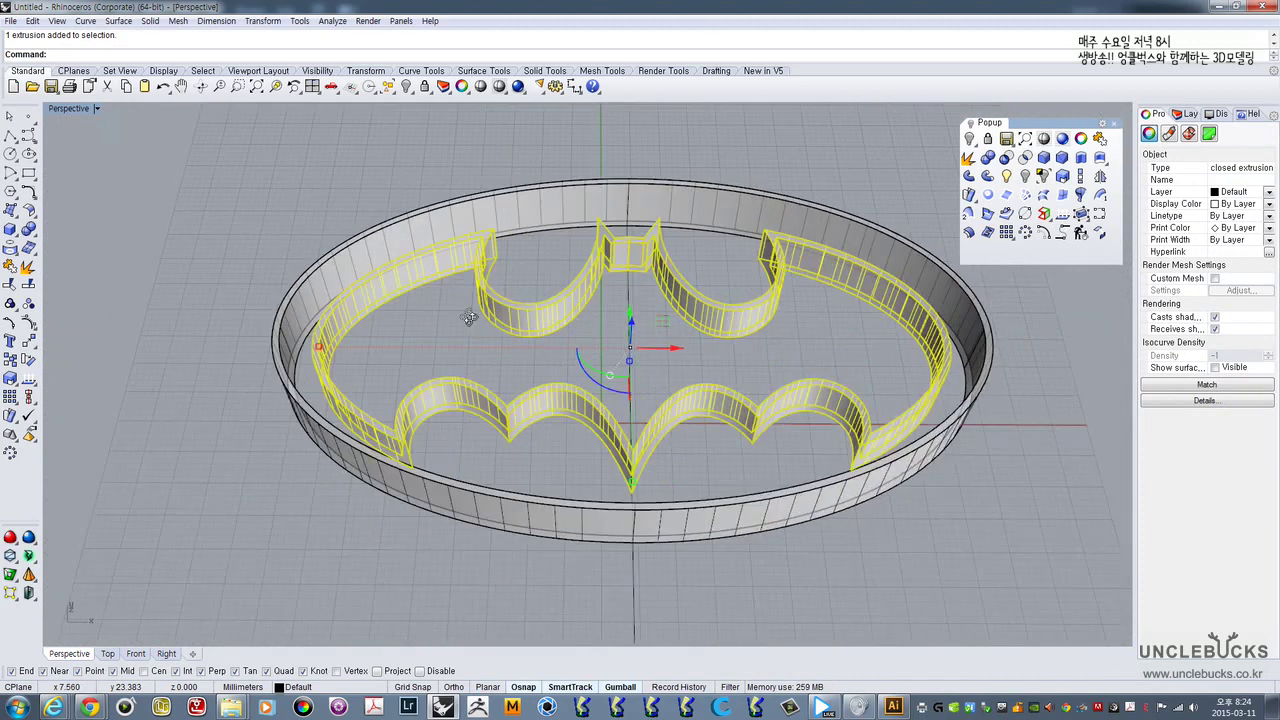
pyautogui.keyDown('shift'); pyautogui.click(566, 232); pyautogui.keyUp('shift')
pyautogui.moveTo(573, 274); pyautogui.dragTo(604, 325, button='right')
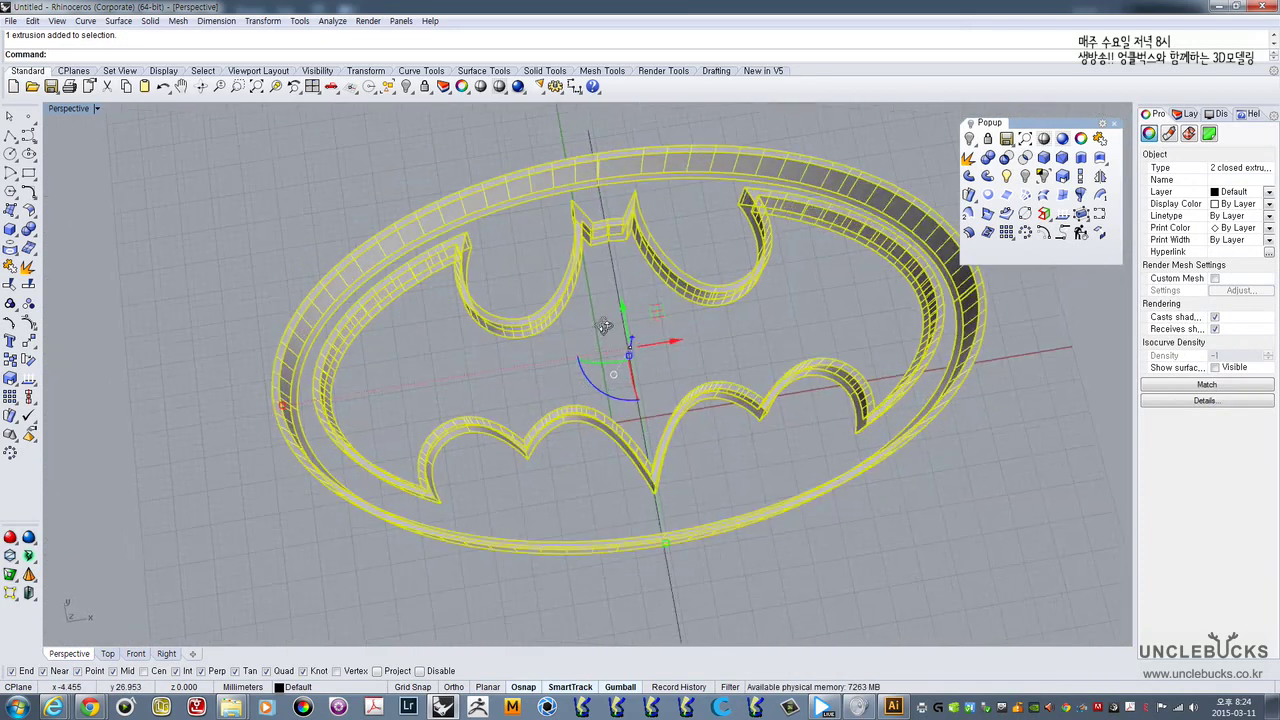
pyautogui.press('Escape')
pyautogui.moveTo(605, 225); pyautogui.dragTo(582, 199, button='right')
pyautogui.scroll(8, 565, 244)
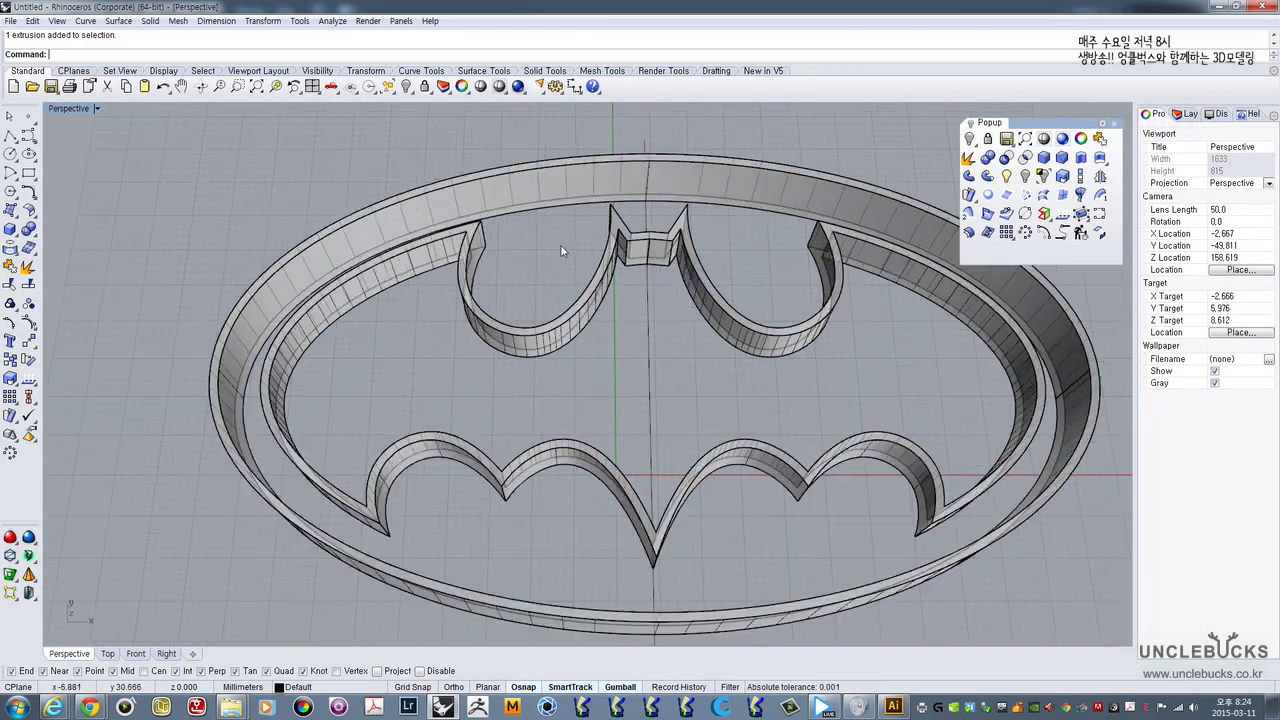
pyautogui.scroll(-6, 545, 250)
pyautogui.moveTo(545, 250); pyautogui.dragTo(286, 185, button='right')
# - Offset the outer oval curve 5 mm outward in the maximized Top view
pyautogui.doubleClick(62, 110)
pyautogui.doubleClick(60, 109)
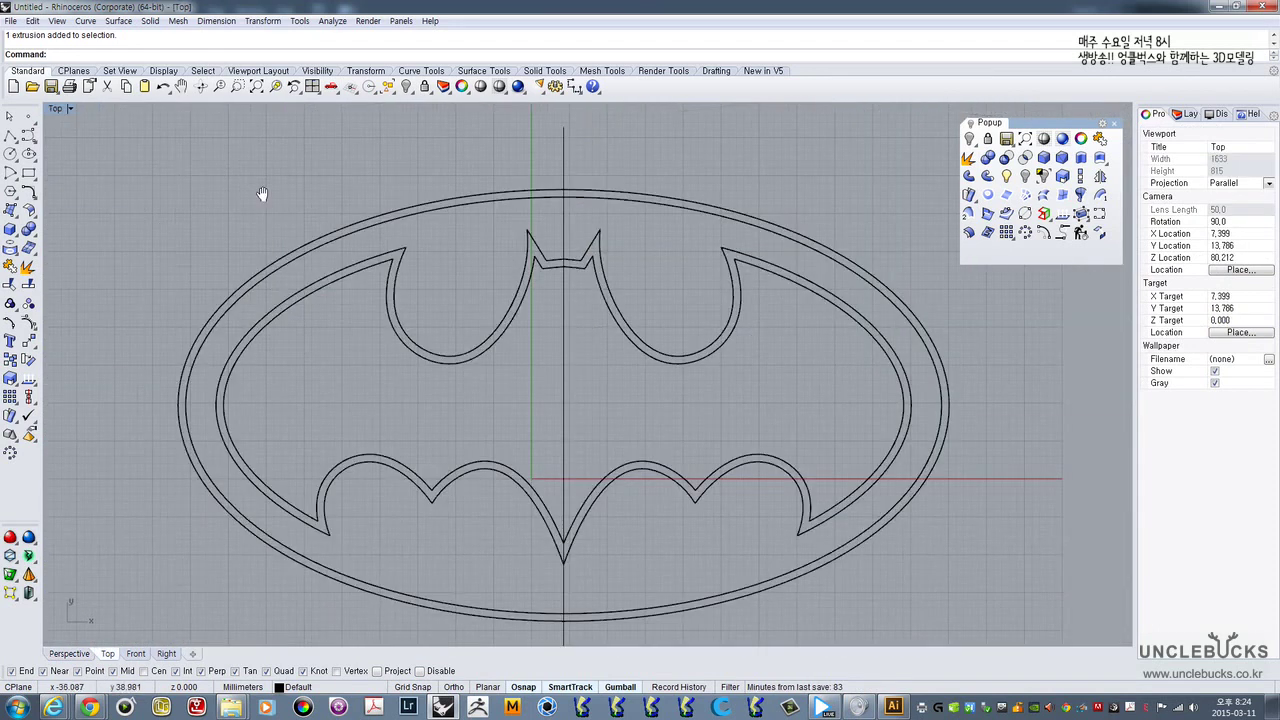
pyautogui.moveTo(412, 223); pyautogui.dragTo(466, 262, button='right')
pyautogui.click(441, 246)
pyautogui.click(478, 282)
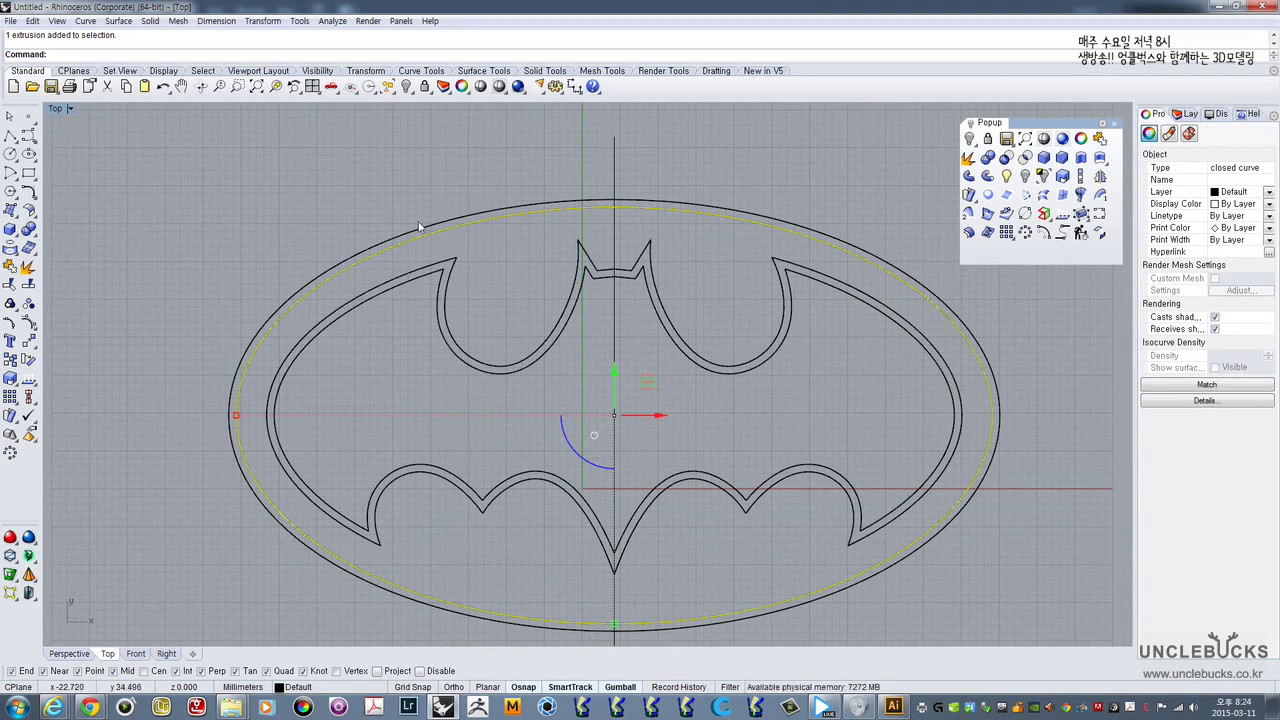
pyautogui.click(409, 233)
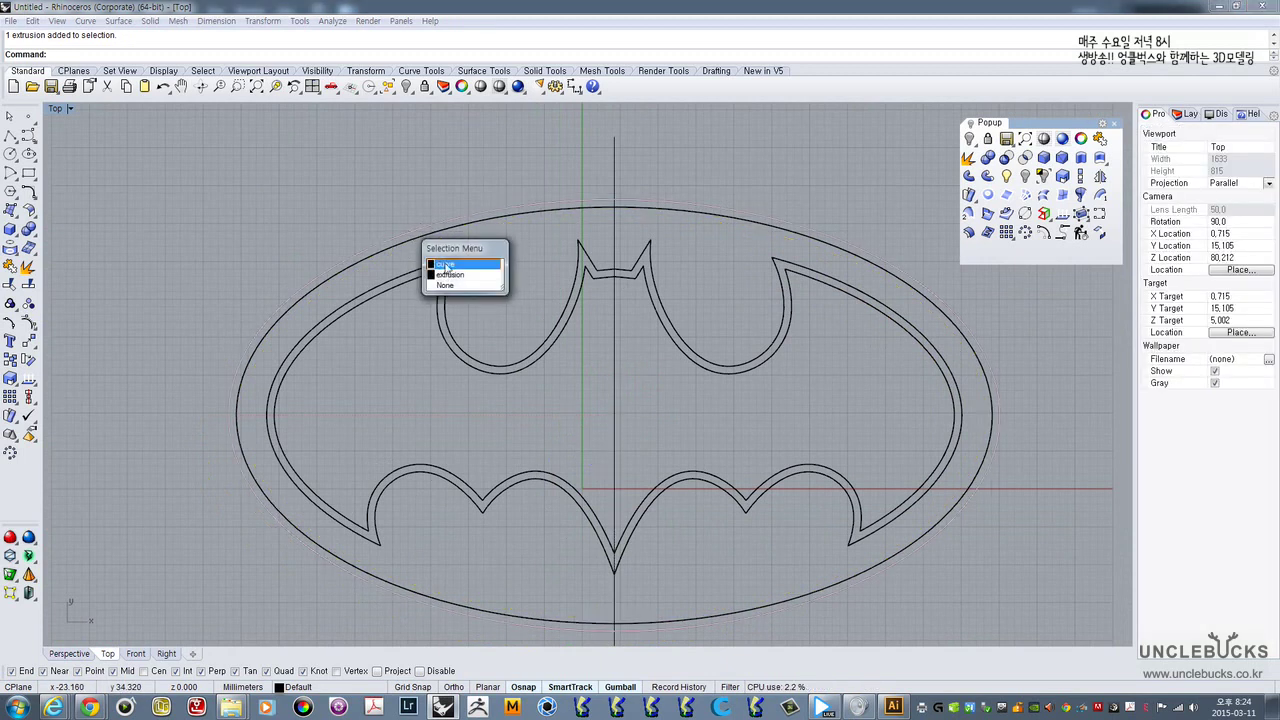
pyautogui.click(449, 270)
pyautogui.moveTo(394, 240)
pyautogui.mouseDown(button='right')
pyautogui.moveTo(471, 240)
pyautogui.moveTo(410, 254)
pyautogui.mouseUp(button='right')
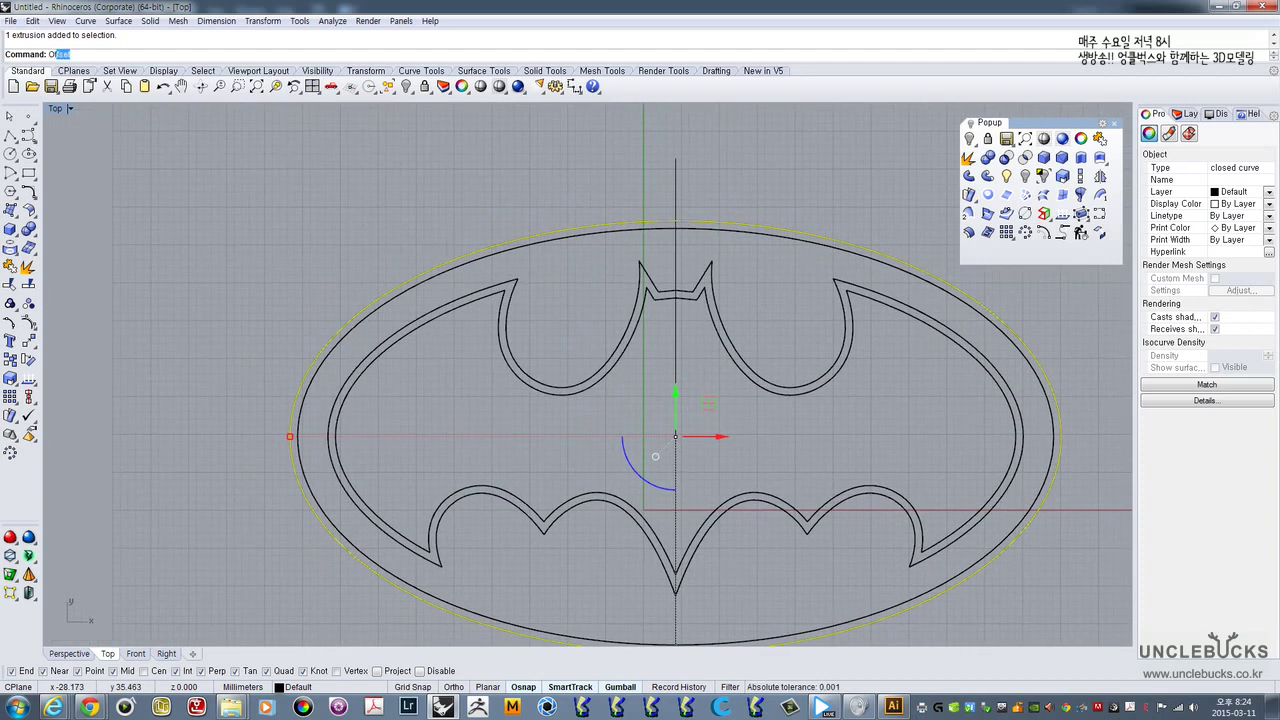
pyautogui.press('Return')
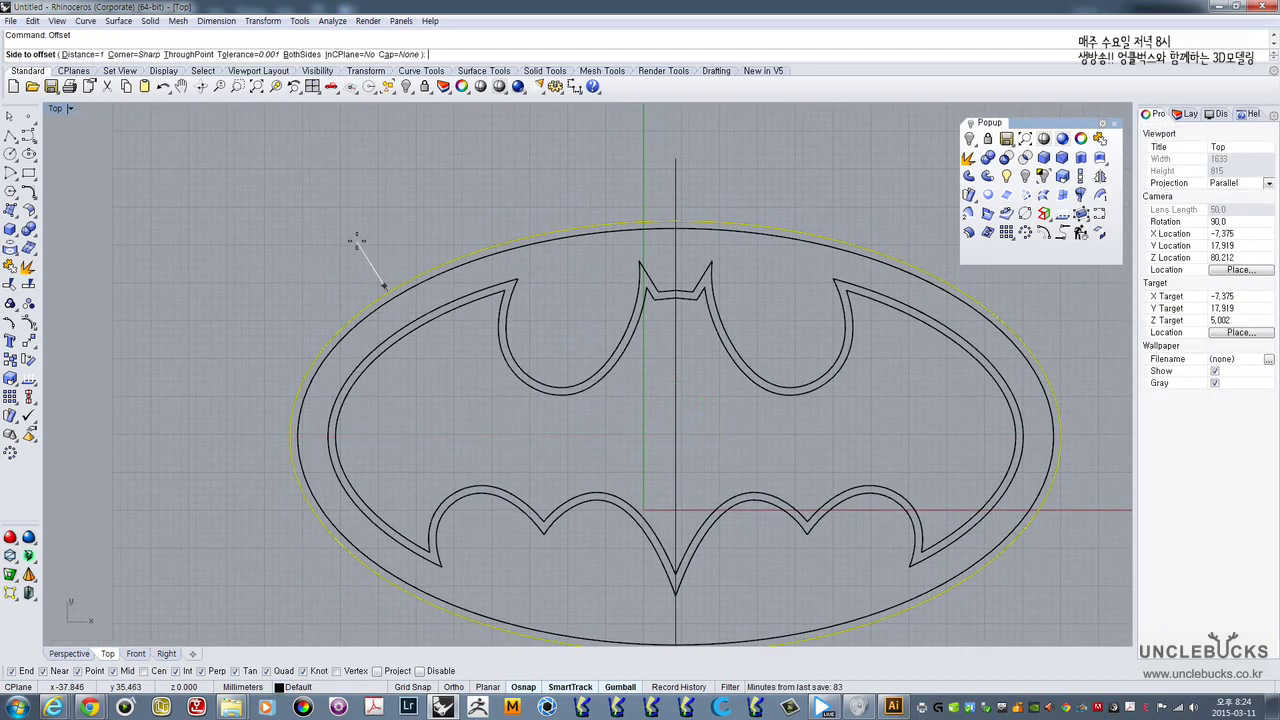
pyautogui.write('5')
pyautogui.press('Return')
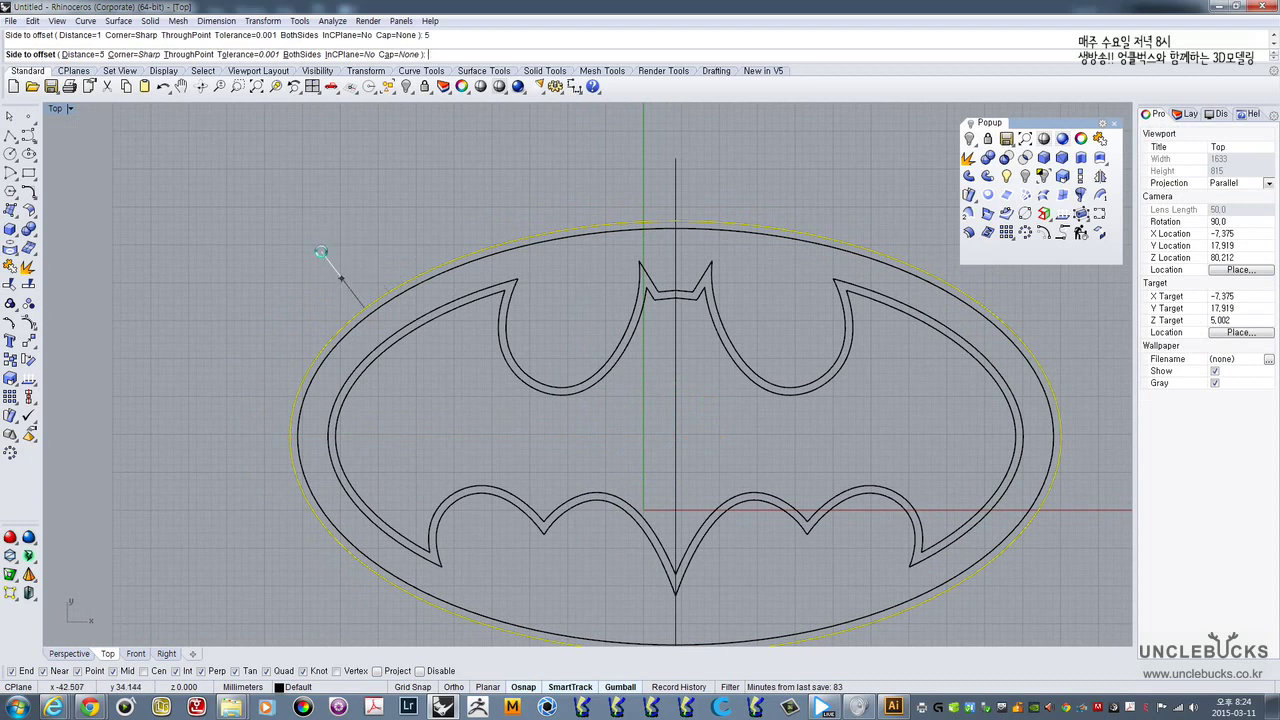
pyautogui.click(329, 263)
pyautogui.click(535, 172)
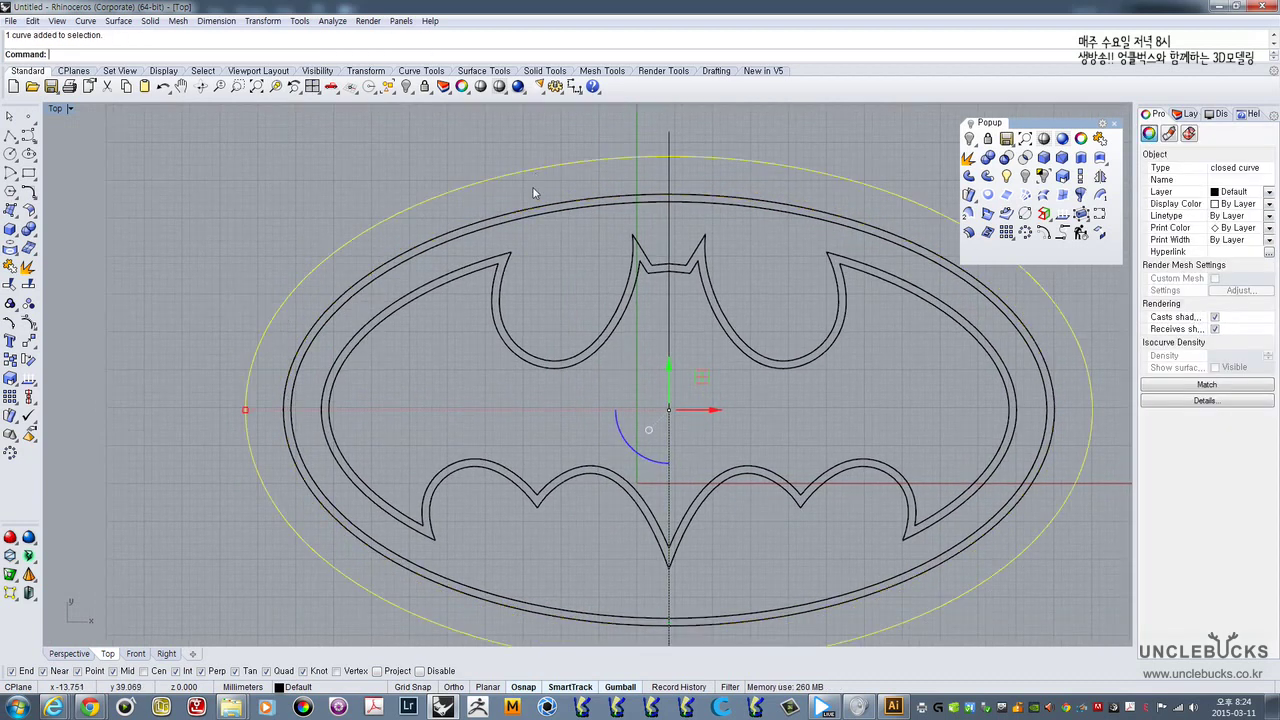
# - Offset the inner oval curve 5 mm inward
pyautogui.scroll(3, 501, 230)
pyautogui.scroll(-3, 501, 230)
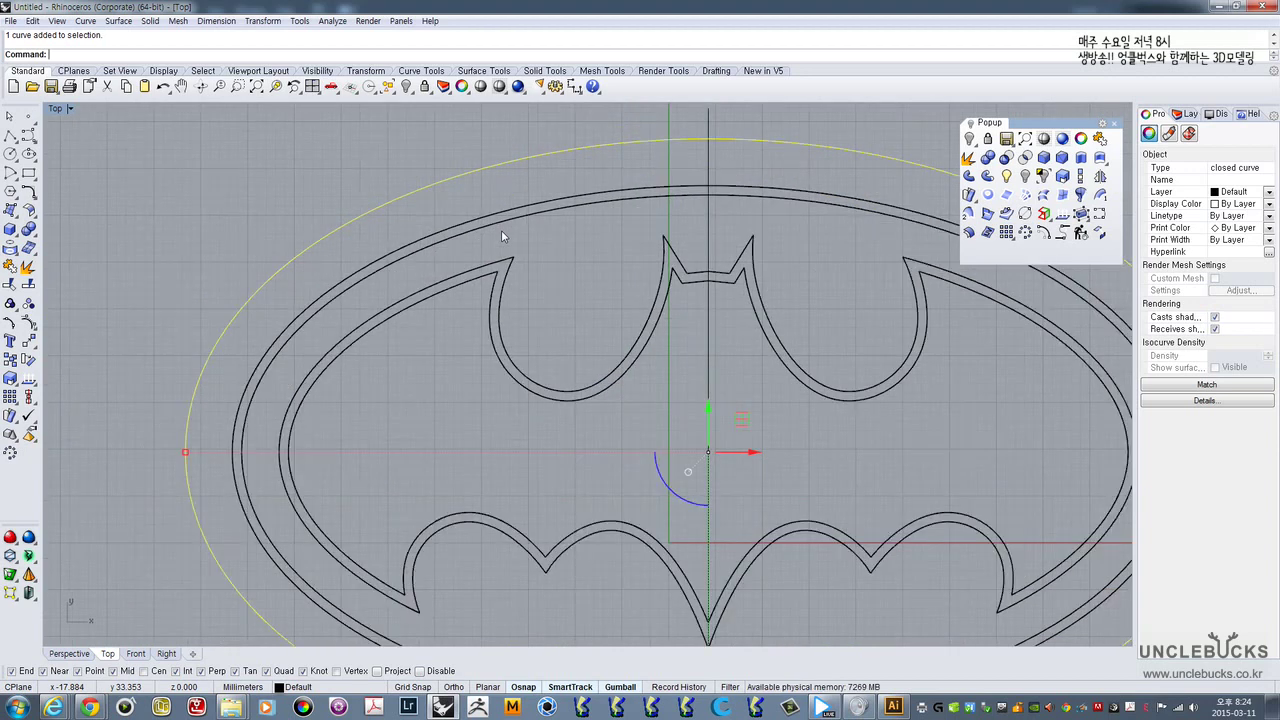
pyautogui.click(513, 222)
pyautogui.click(552, 260)
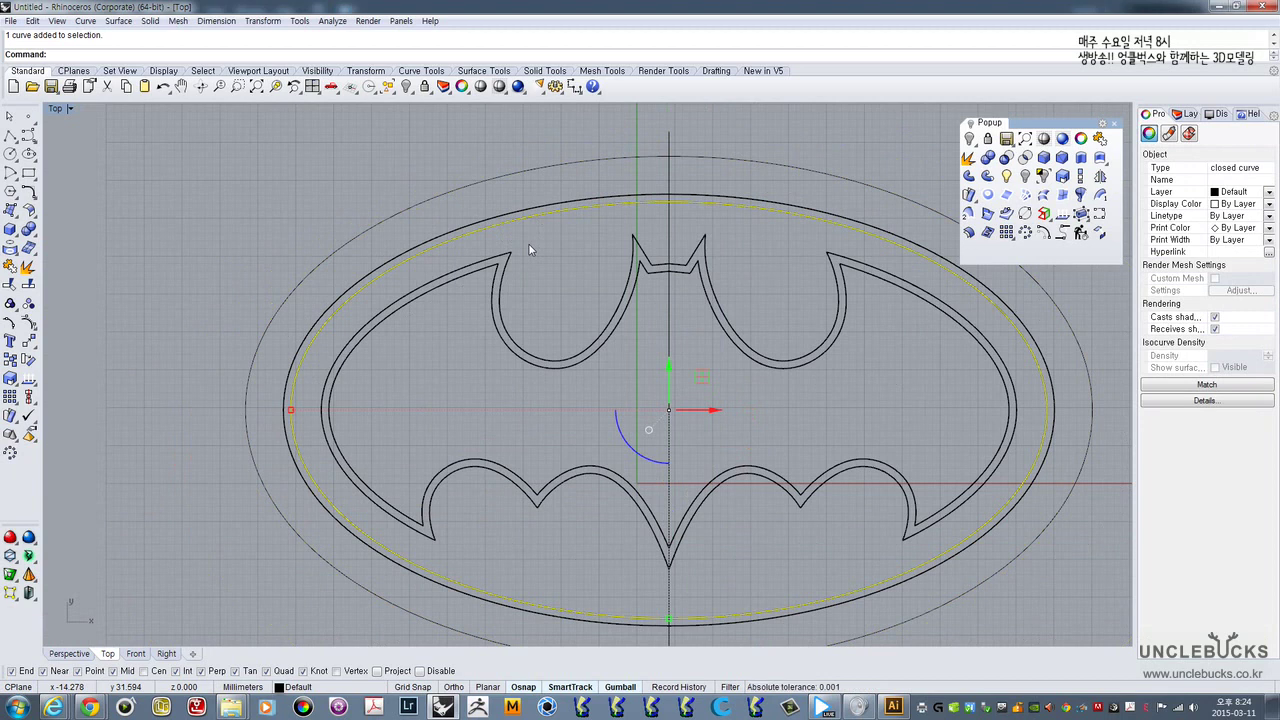
pyautogui.write('5')
pyautogui.press('Return')
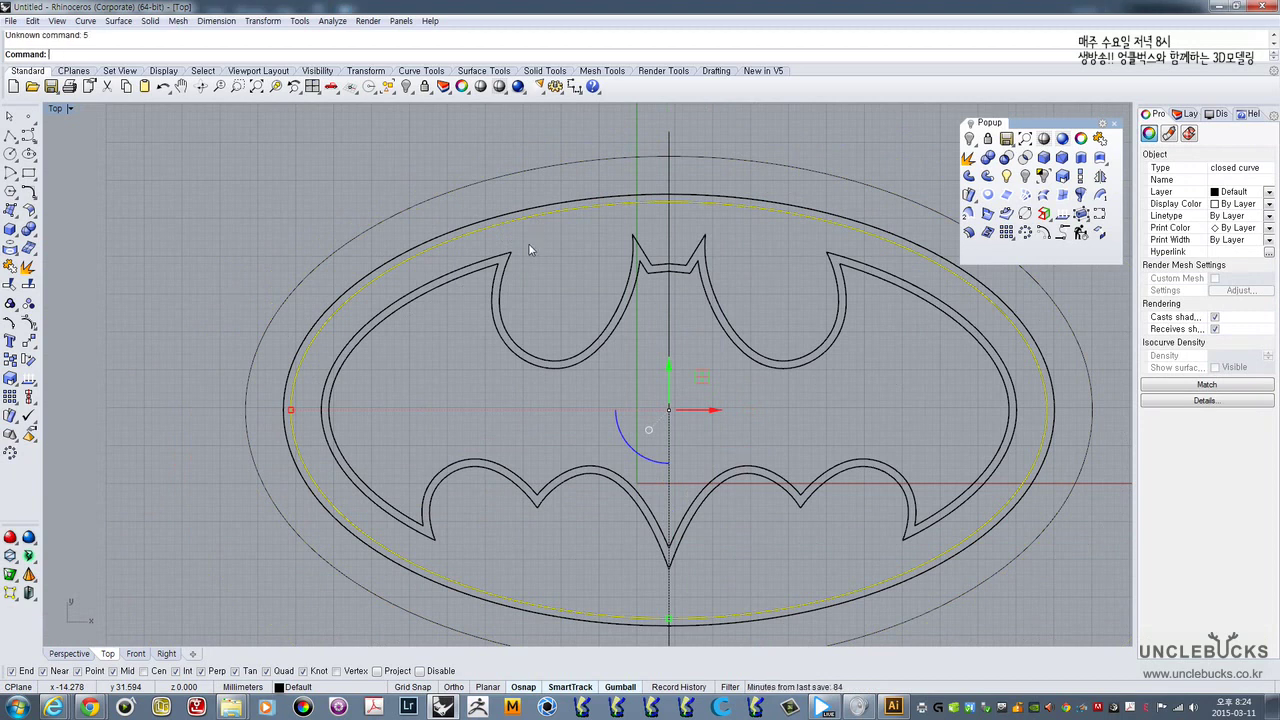
pyautogui.rightClick(549, 262)
pyautogui.click(546, 264)
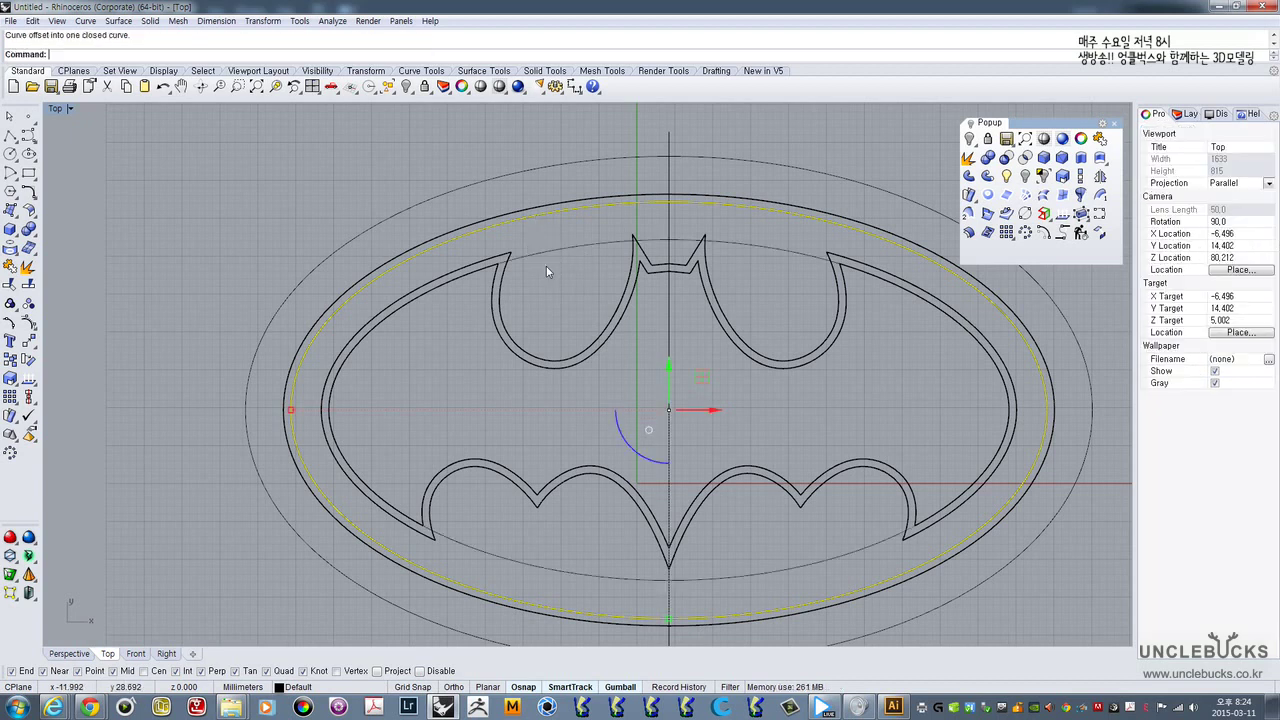
# - Offset the outer bat outline curve 2 mm outward
pyautogui.scroll(4, 509, 293)
pyautogui.click(496, 303)
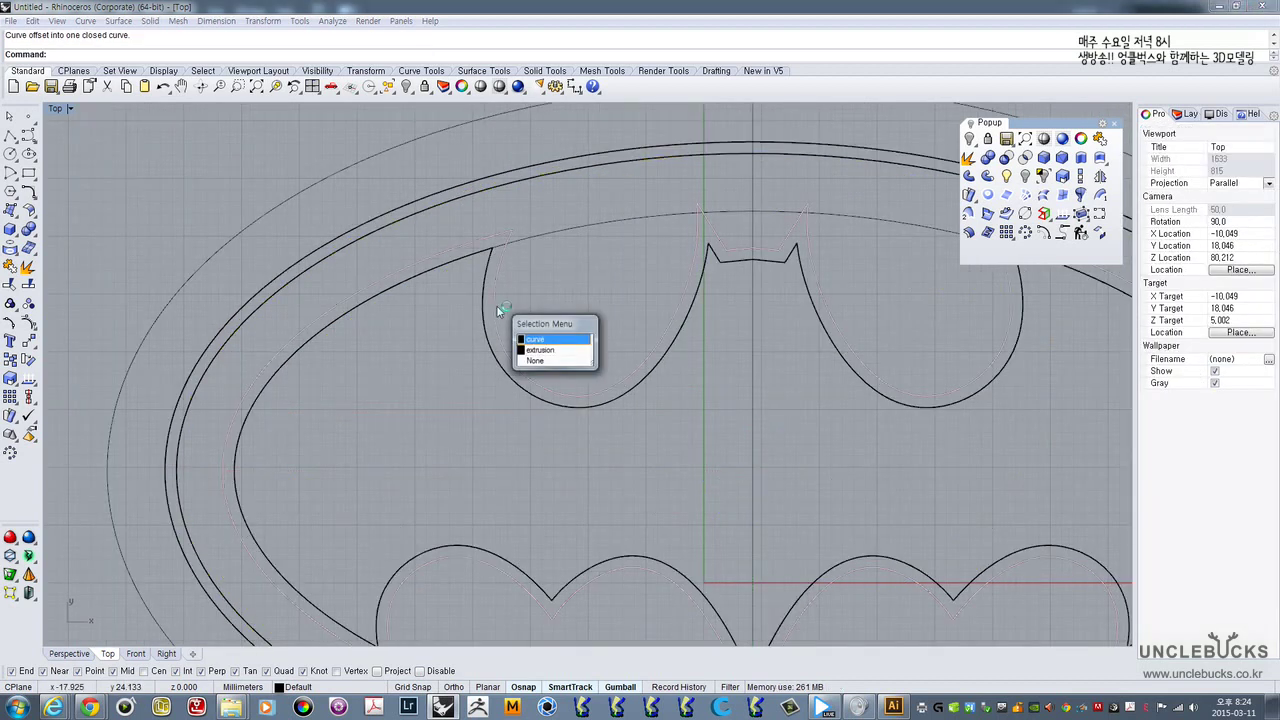
pyautogui.click(540, 343)
pyautogui.moveTo(544, 305); pyautogui.dragTo(503, 297, button='right')
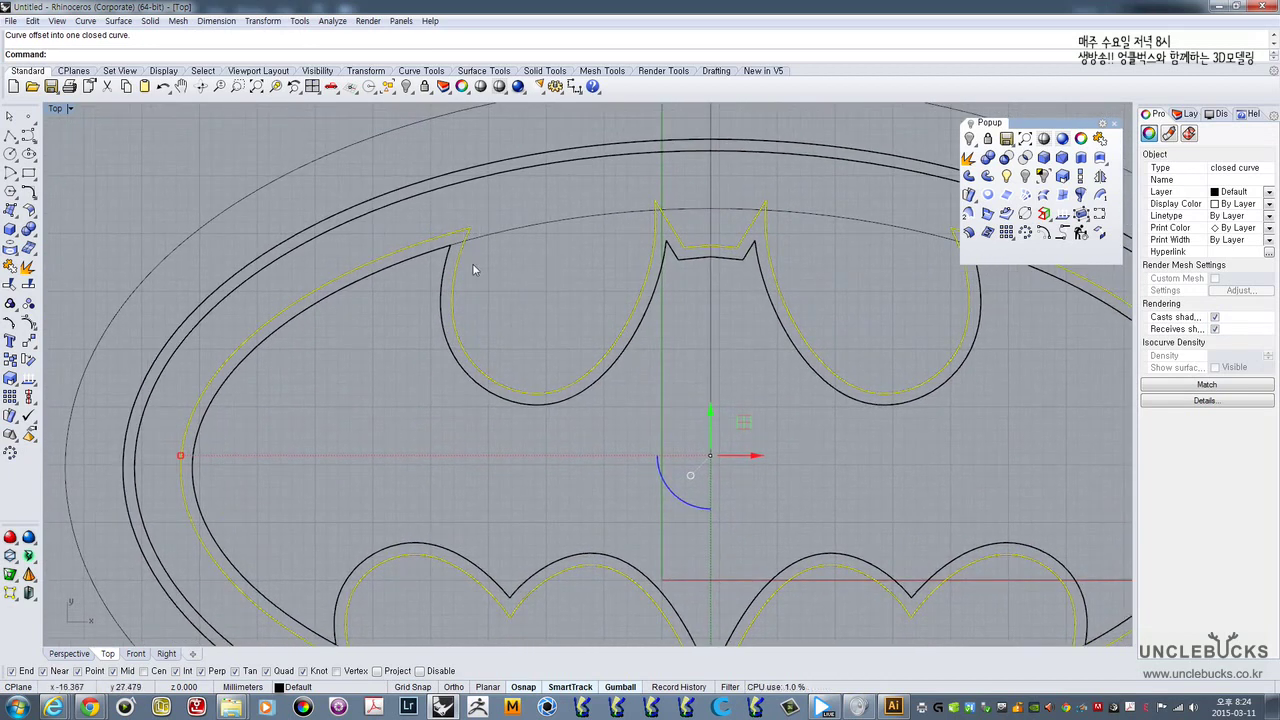
pyautogui.write('O')
pyautogui.press('Return')
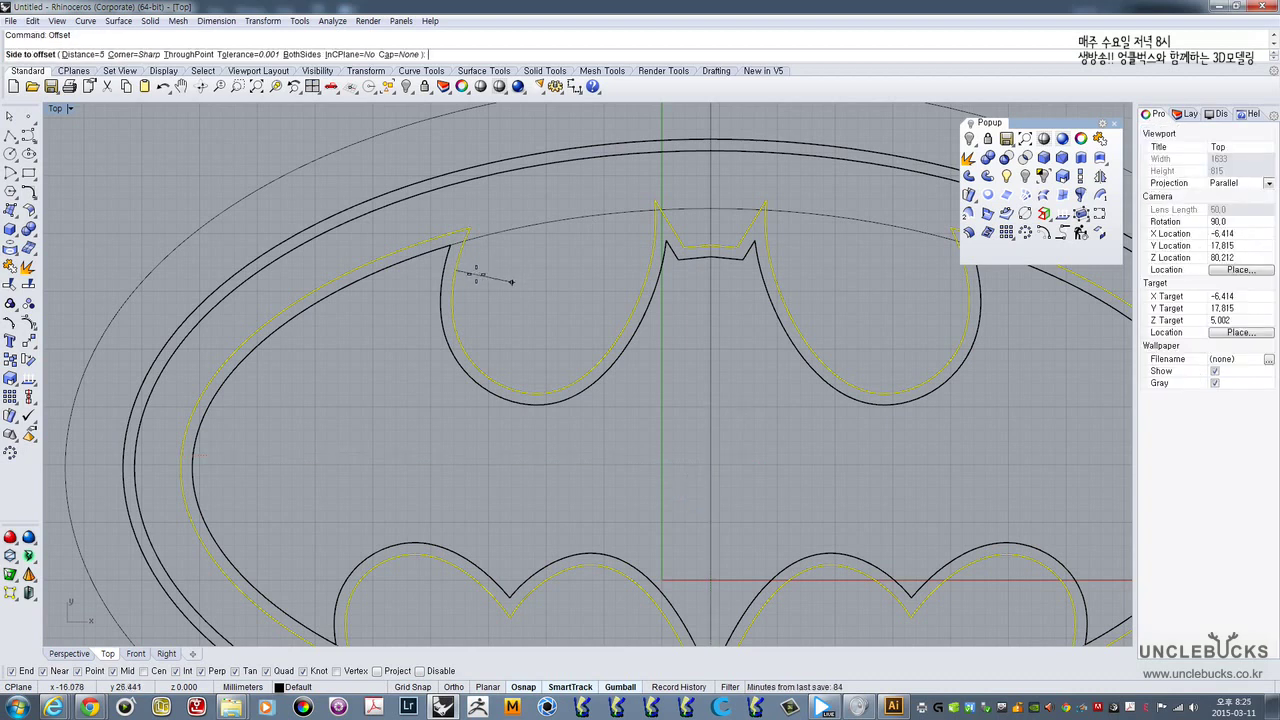
pyautogui.write('2')
pyautogui.press('Return')
pyautogui.click(479, 269)
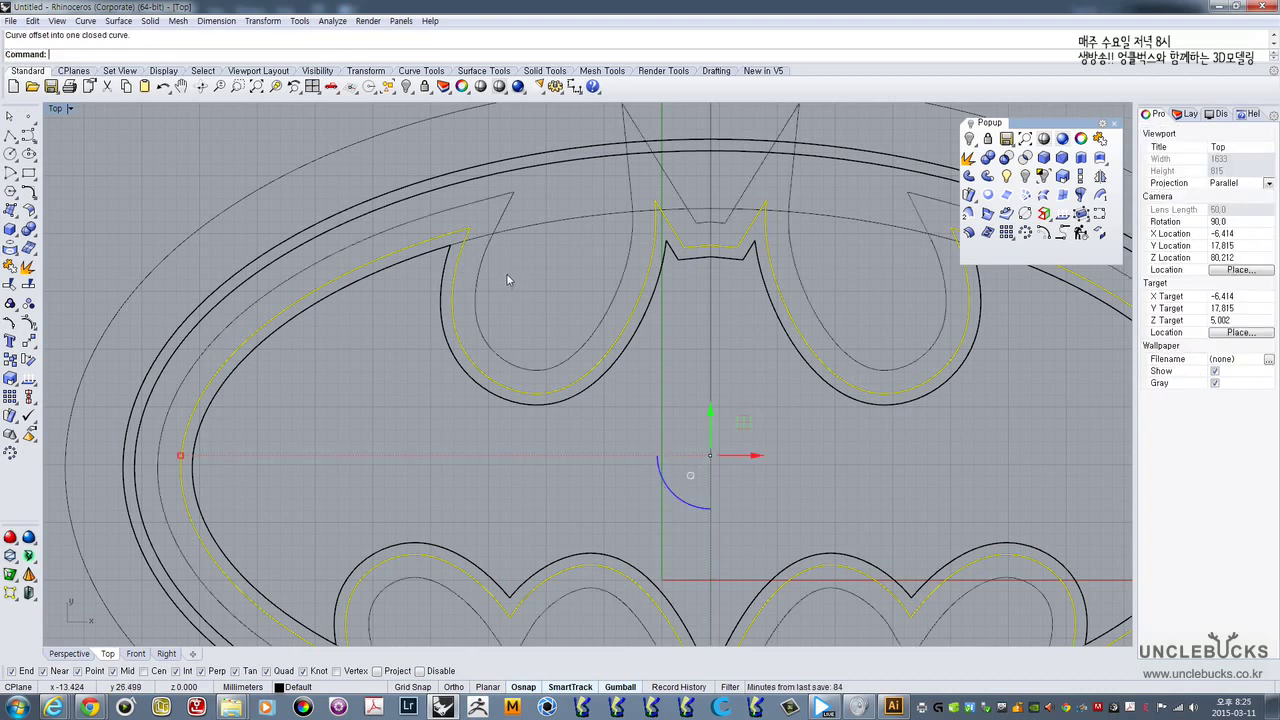
# - Select the three new offset curves (outer oval, inner oval and bat) and hide all other geometry
pyautogui.scroll(-3, 505, 246)
pyautogui.click(506, 247)
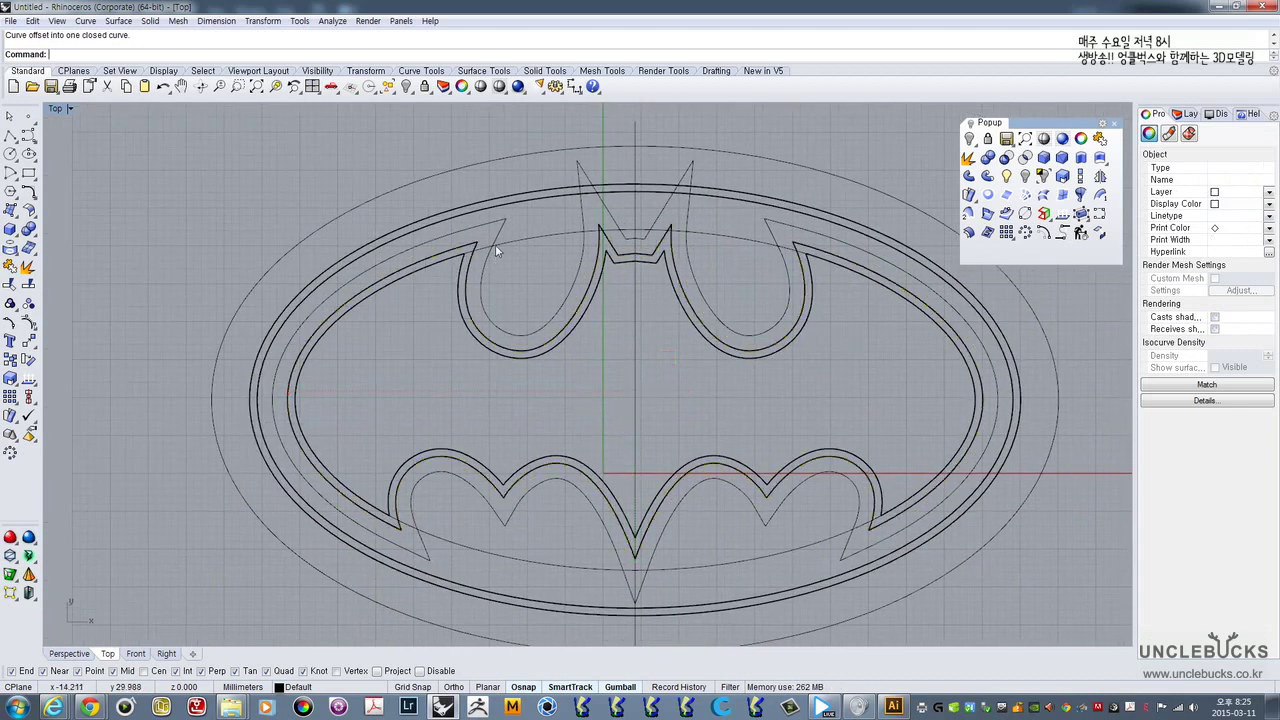
pyautogui.click(495, 244)
pyautogui.keyDown('shift'); pyautogui.click(504, 243); pyautogui.keyUp('shift')
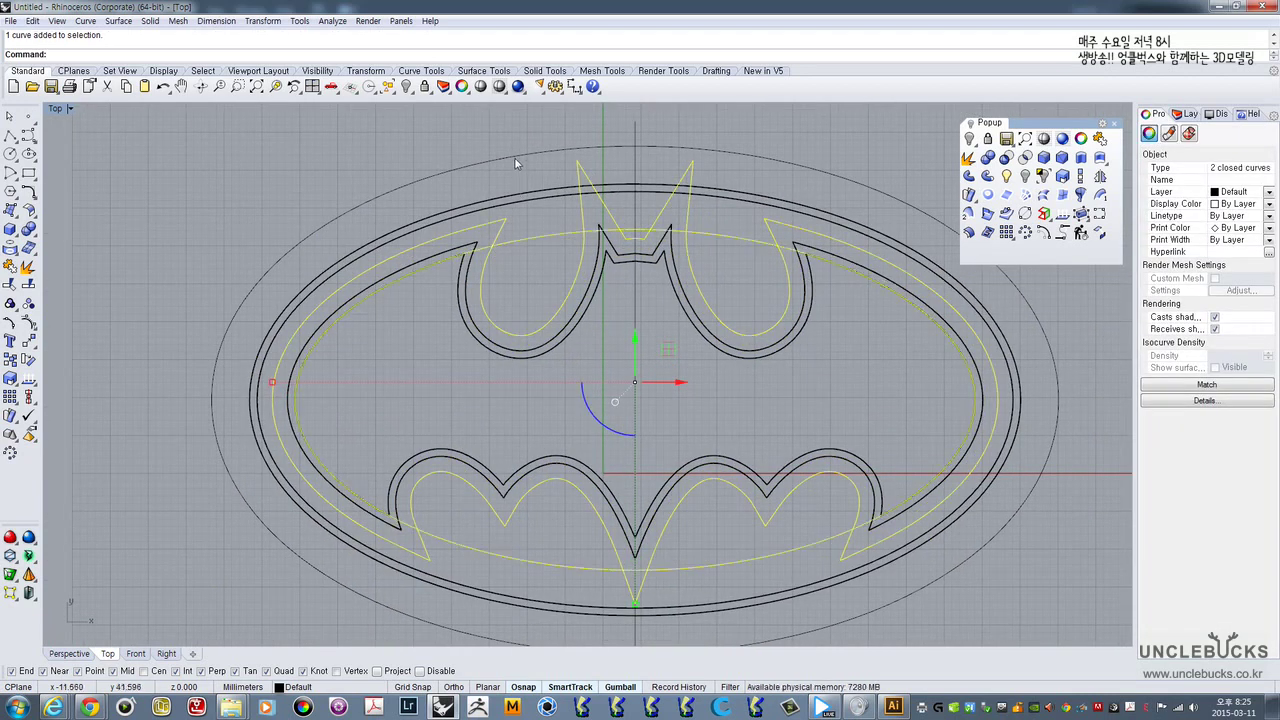
pyautogui.keyDown('shift'); pyautogui.click(518, 159); pyautogui.keyUp('shift')
pyautogui.scroll(-2, 484, 248)
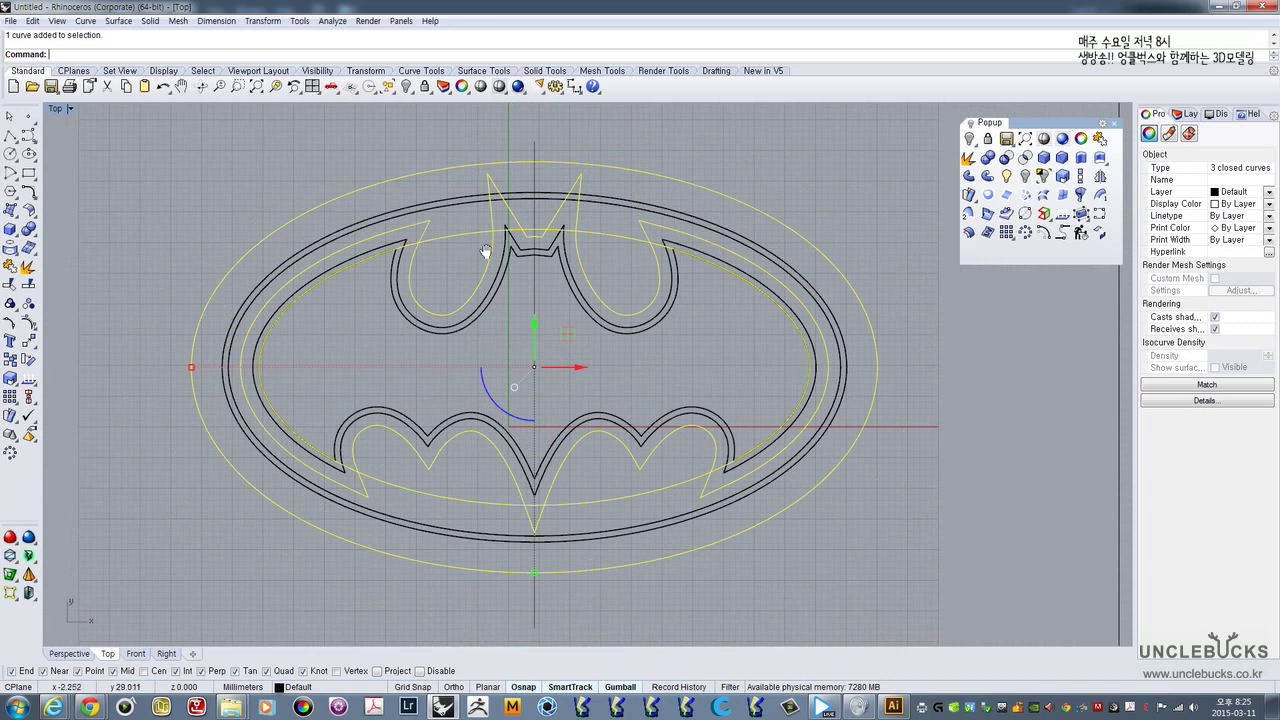
pyautogui.scroll(2, 450, 232)
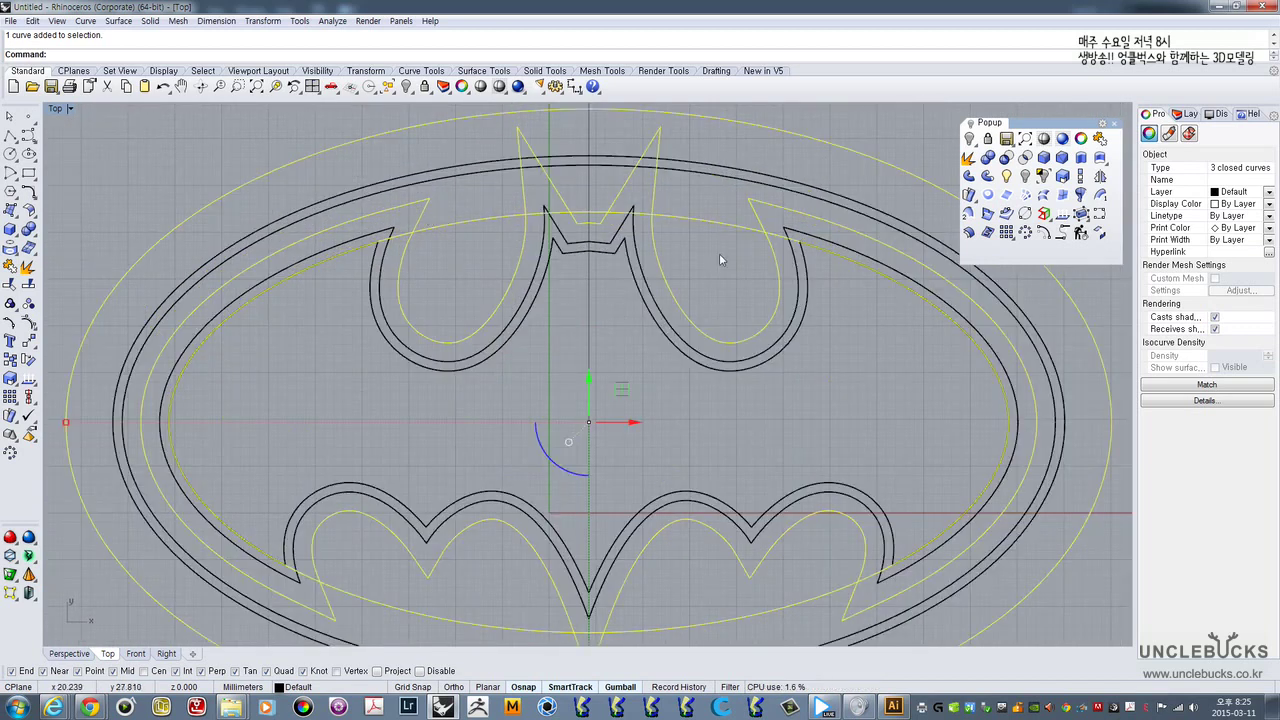
pyautogui.scroll(-3, 574, 220)
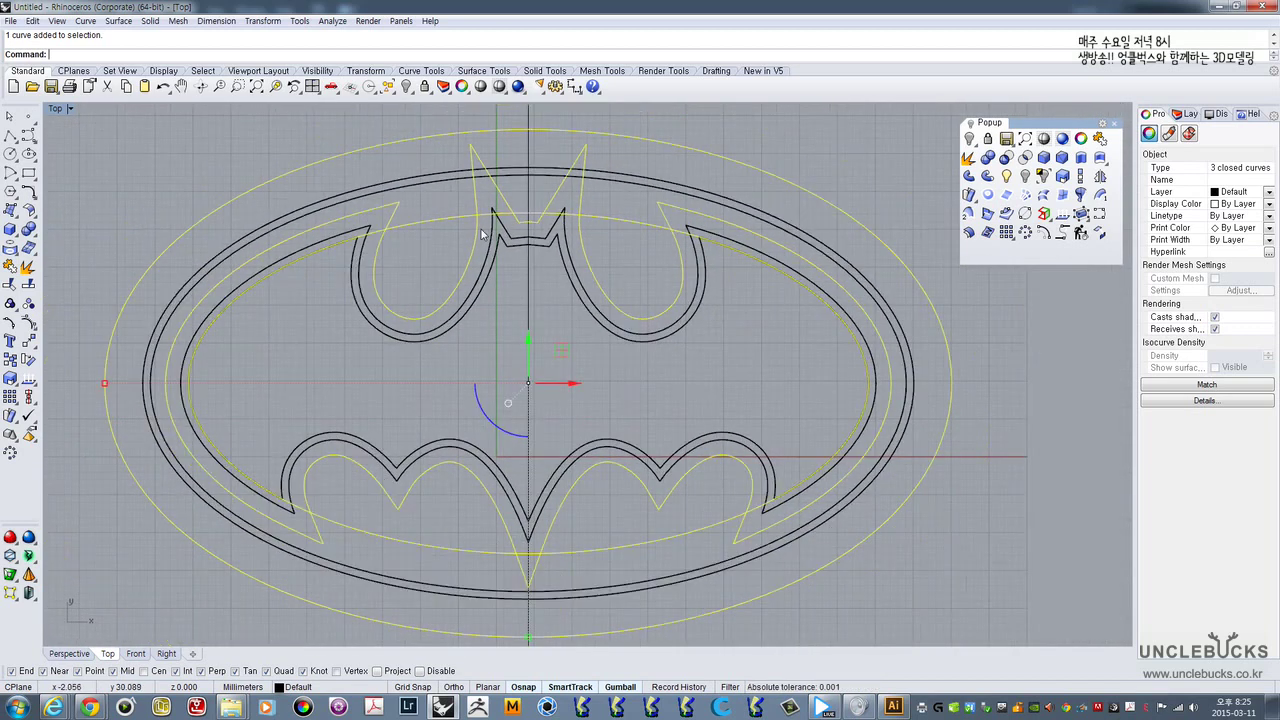
pyautogui.scroll(-2, 481, 229)
pyautogui.moveTo(481, 229); pyautogui.dragTo(502, 258, button='right')
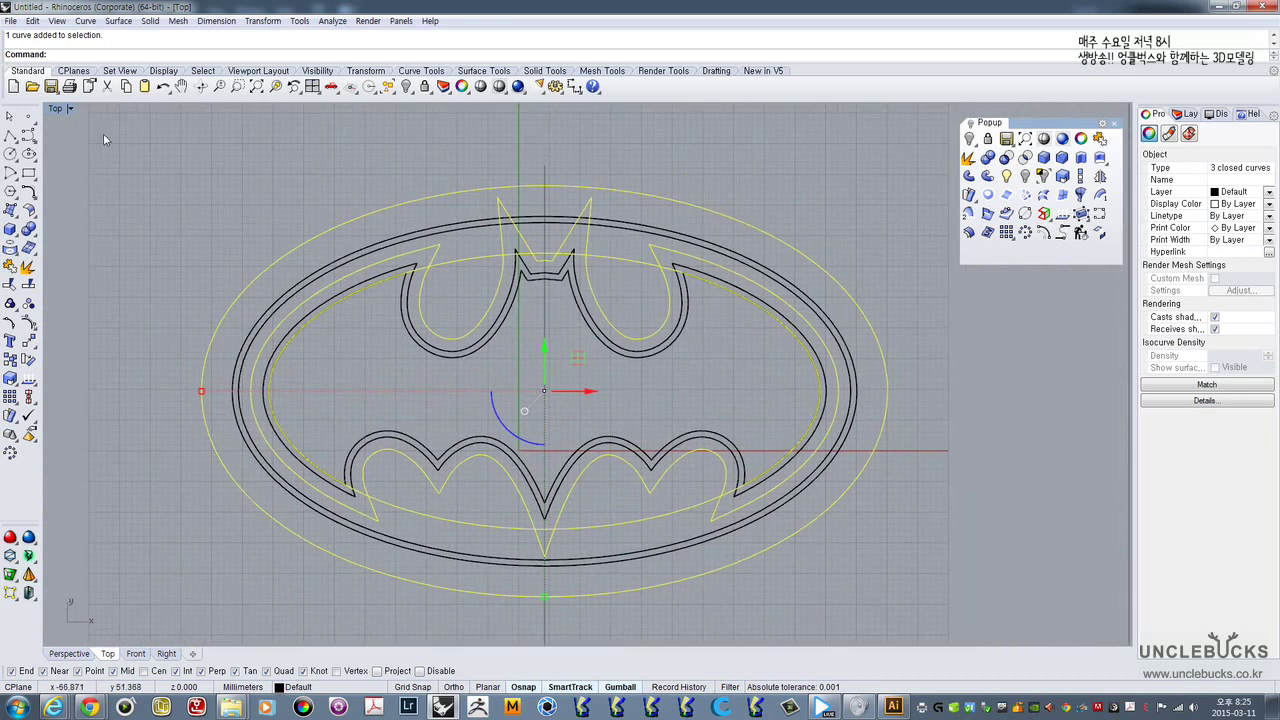
pyautogui.doubleClick(57, 109)
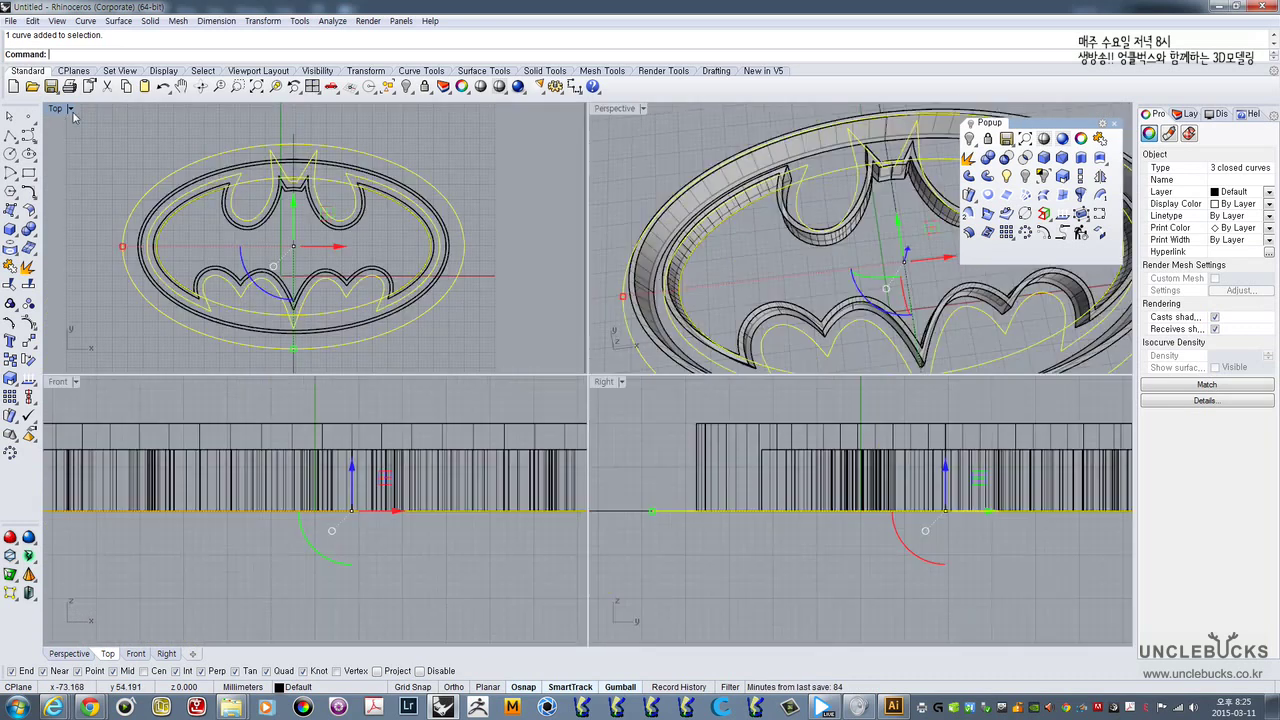
pyautogui.doubleClick(623, 114)
pyautogui.moveTo(534, 220); pyautogui.dragTo(577, 143, button='right')
pyautogui.keyDown('shift'); pyautogui.moveTo(498, 242); pyautogui.dragTo(459, 284, button='right'); pyautogui.keyUp('shift')
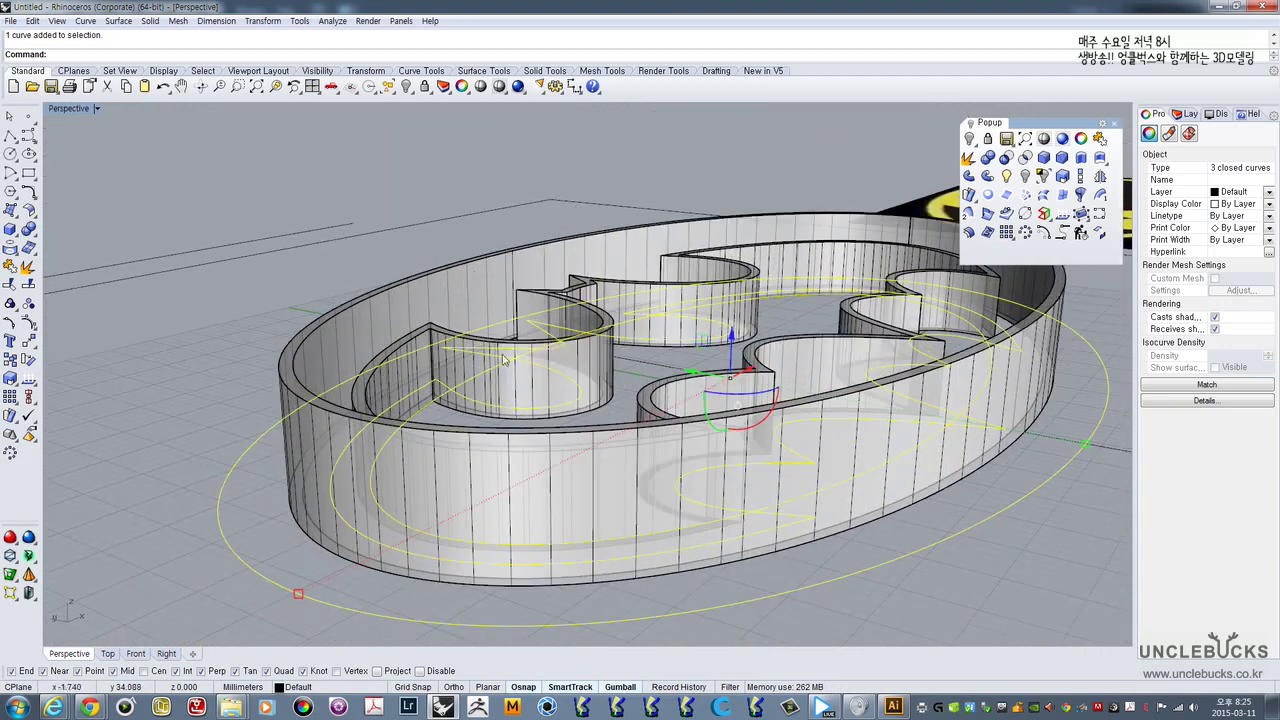
pyautogui.moveTo(504, 360); pyautogui.dragTo(514, 389, button='right')
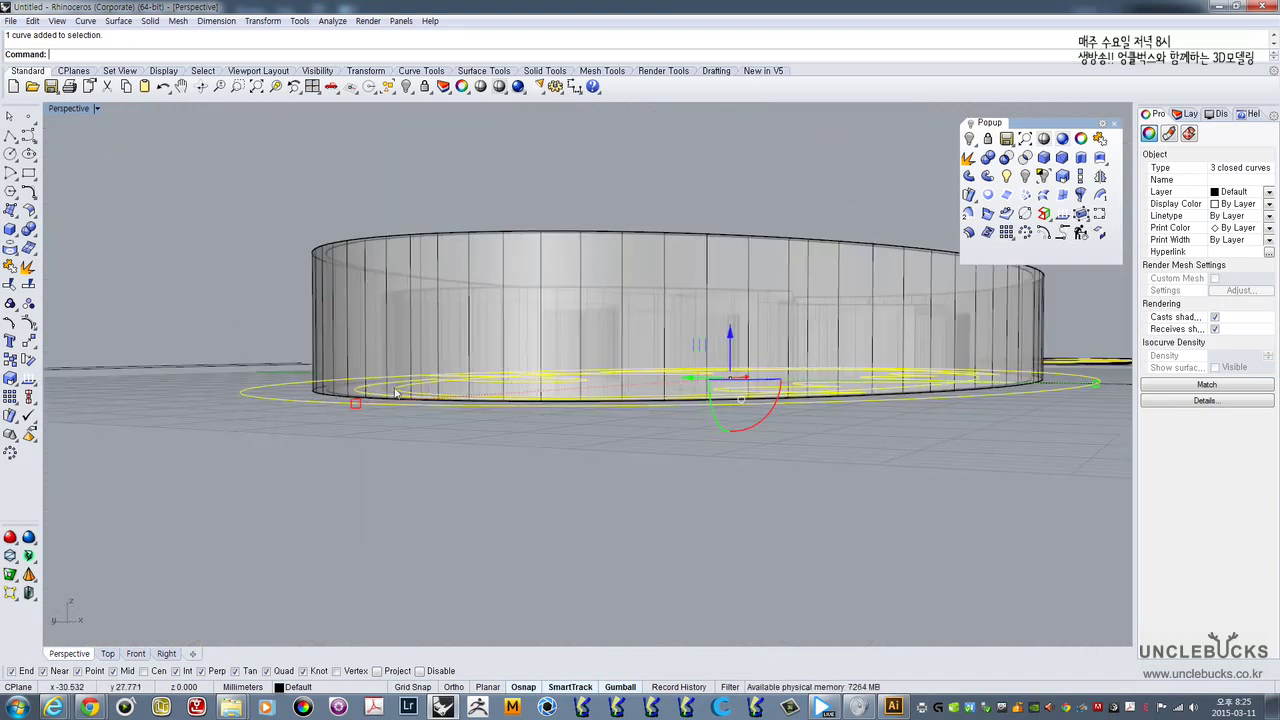
pyautogui.moveTo(609, 260); pyautogui.dragTo(662, 319, button='right')
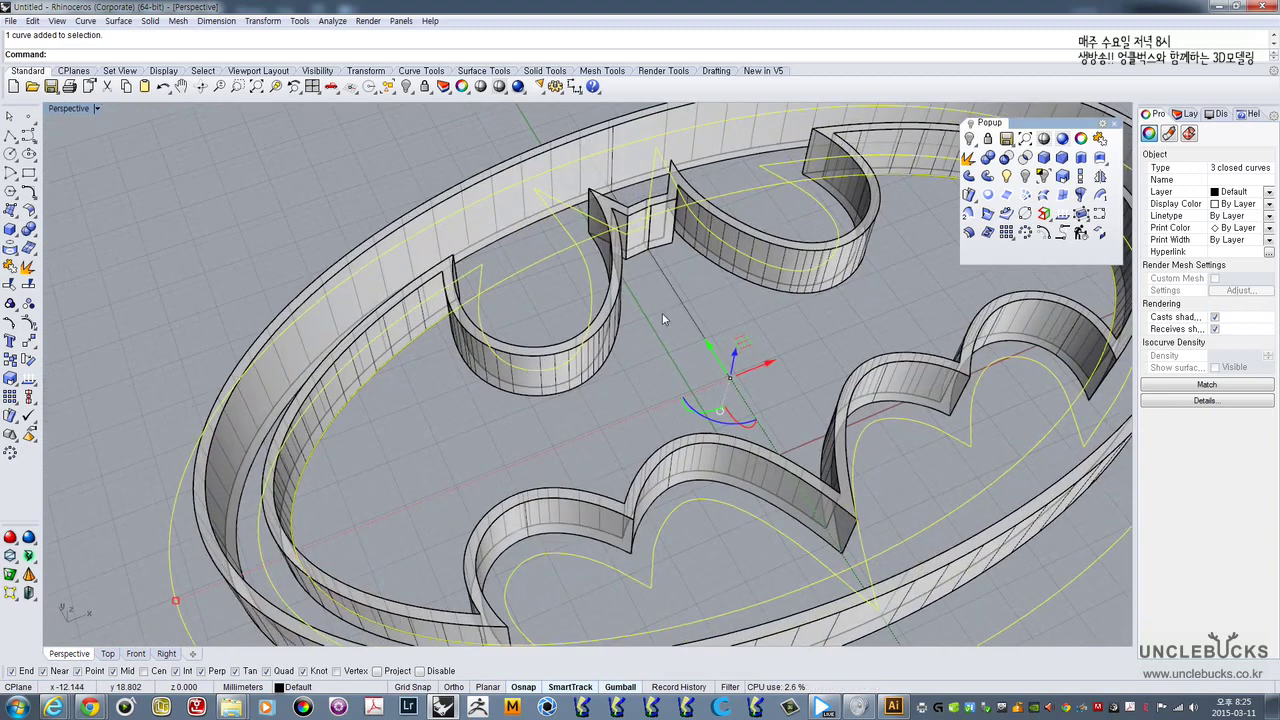
pyautogui.moveTo(756, 292); pyautogui.dragTo(596, 283, button='right')
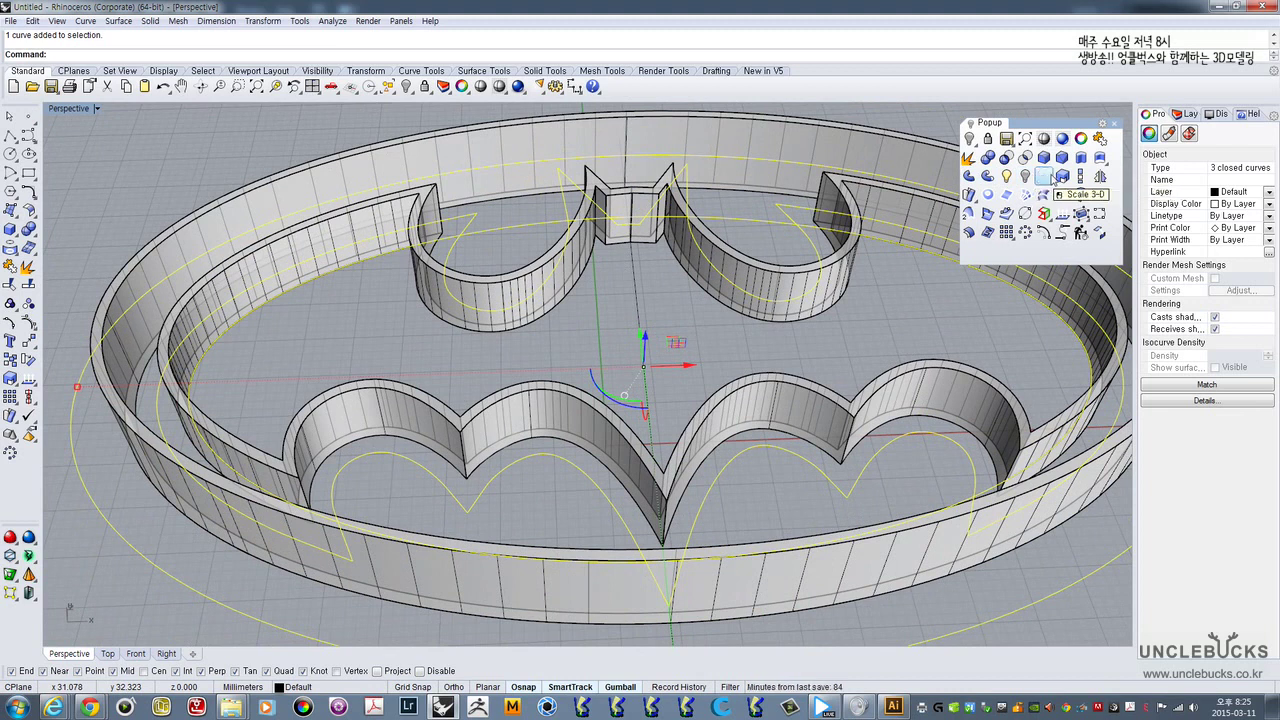
pyautogui.click(1043, 176)
pyautogui.moveTo(662, 223); pyautogui.dragTo(378, 214, button='right')
pyautogui.scroll(-2, 378, 214)
# - In the maximized Top view, trim all three offset curves against each other at both wing sides and the bat's lower tip
pyautogui.doubleClick(68, 109)
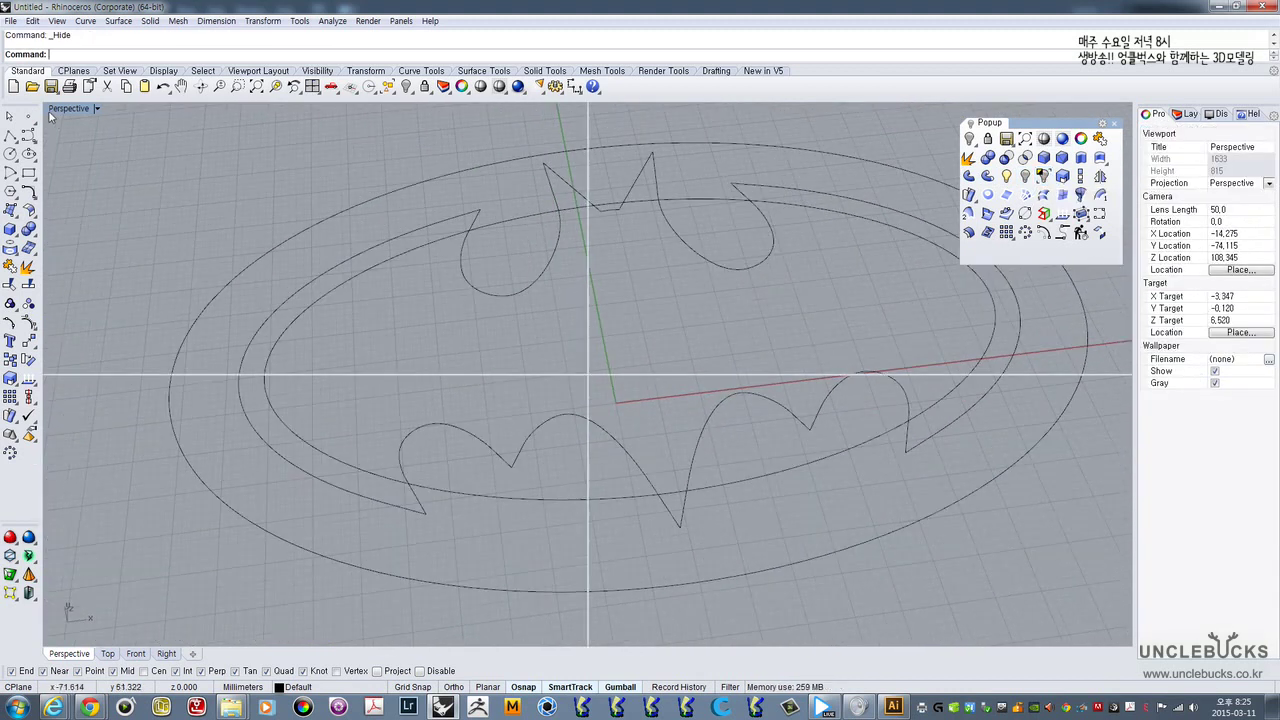
pyautogui.doubleClick(57, 109)
pyautogui.moveTo(140, 132); pyautogui.dragTo(168, 177, button='right')
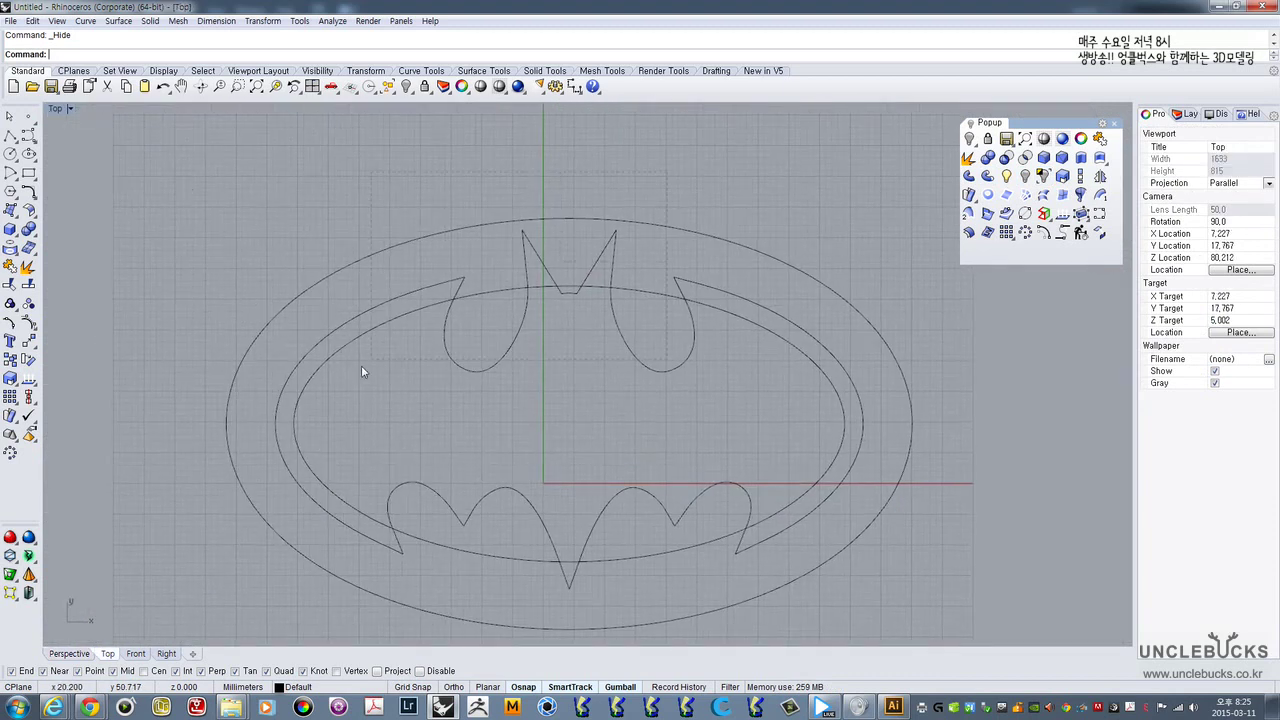
pyautogui.hotkey('ctrl', 'a')
pyautogui.moveTo(514, 306); pyautogui.dragTo(557, 257, button='right')
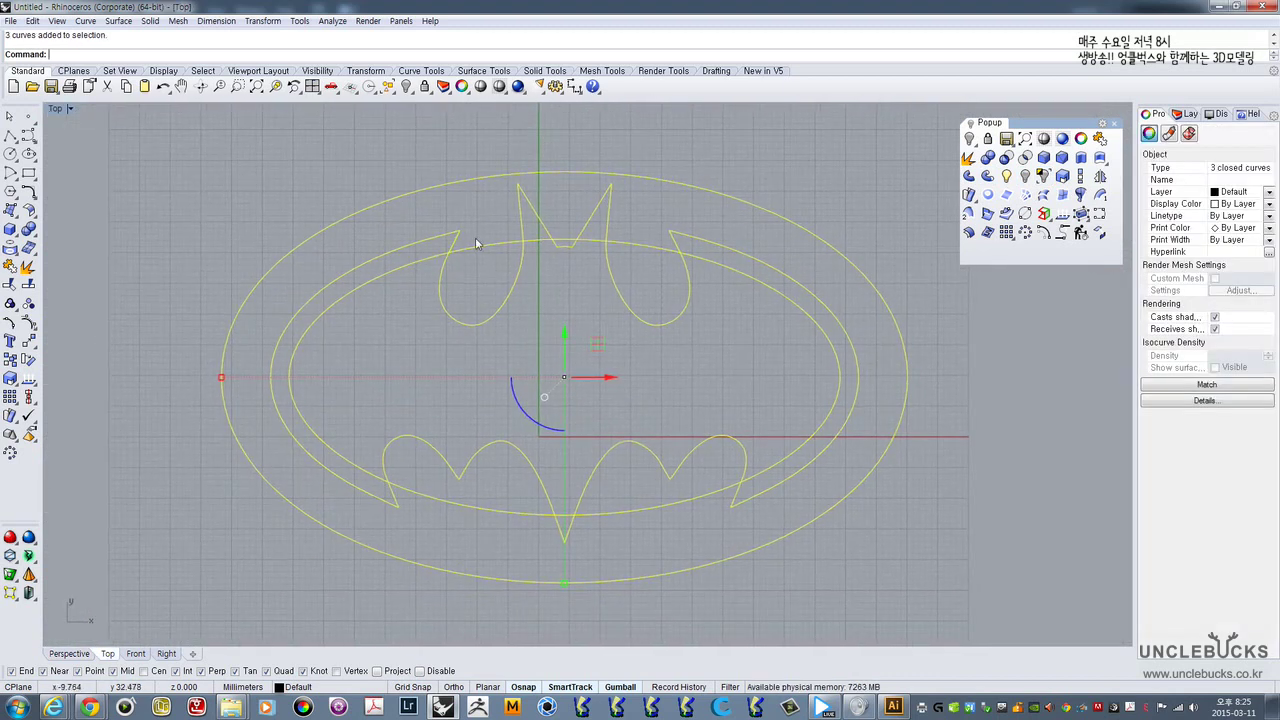
pyautogui.scroll(4, 427, 254)
pyautogui.scroll(-4, 427, 254)
pyautogui.scroll(2, 427, 254)
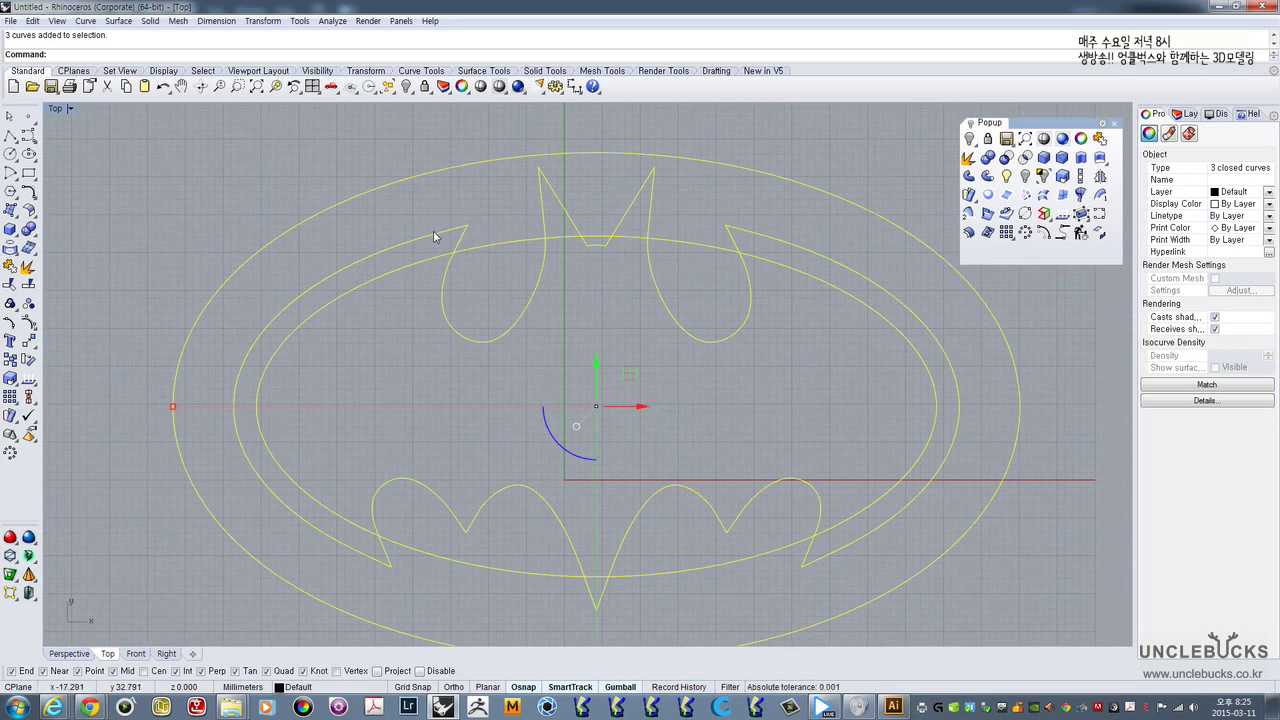
pyautogui.moveTo(421, 270); pyautogui.dragTo(463, 263, button='right')
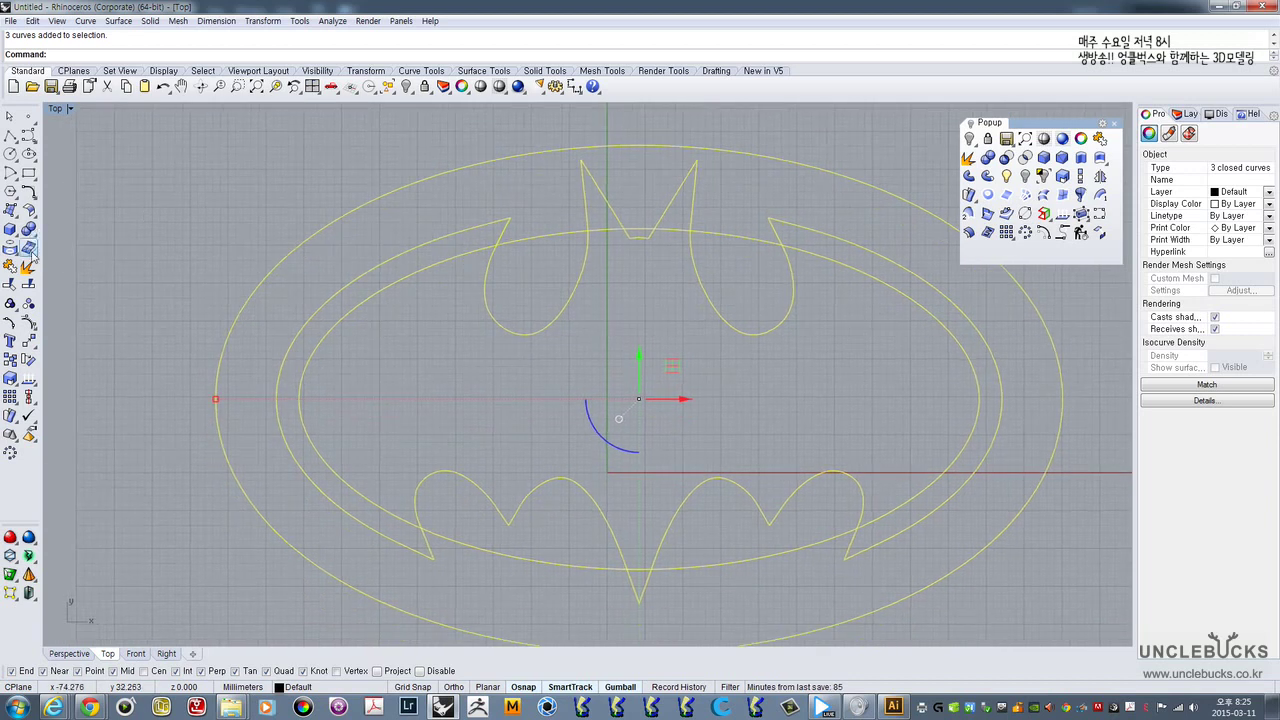
pyautogui.click(10, 286)
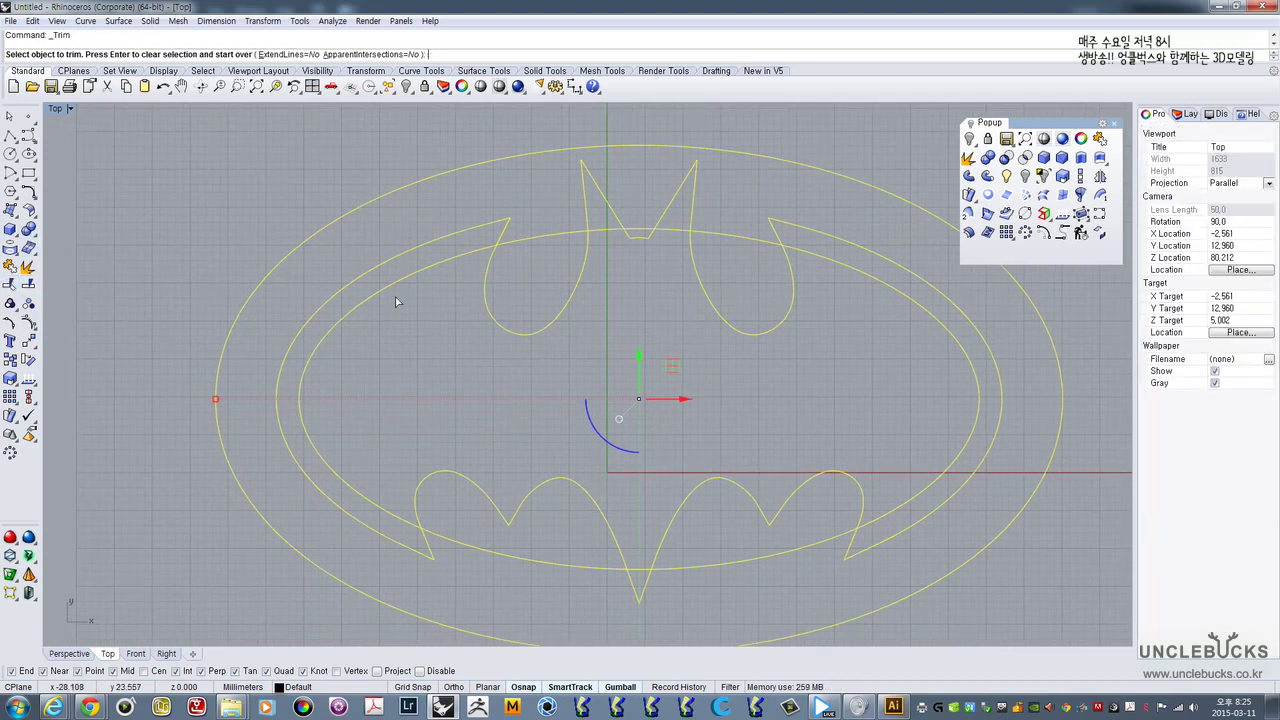
pyautogui.moveTo(443, 326); pyautogui.dragTo(372, 246)
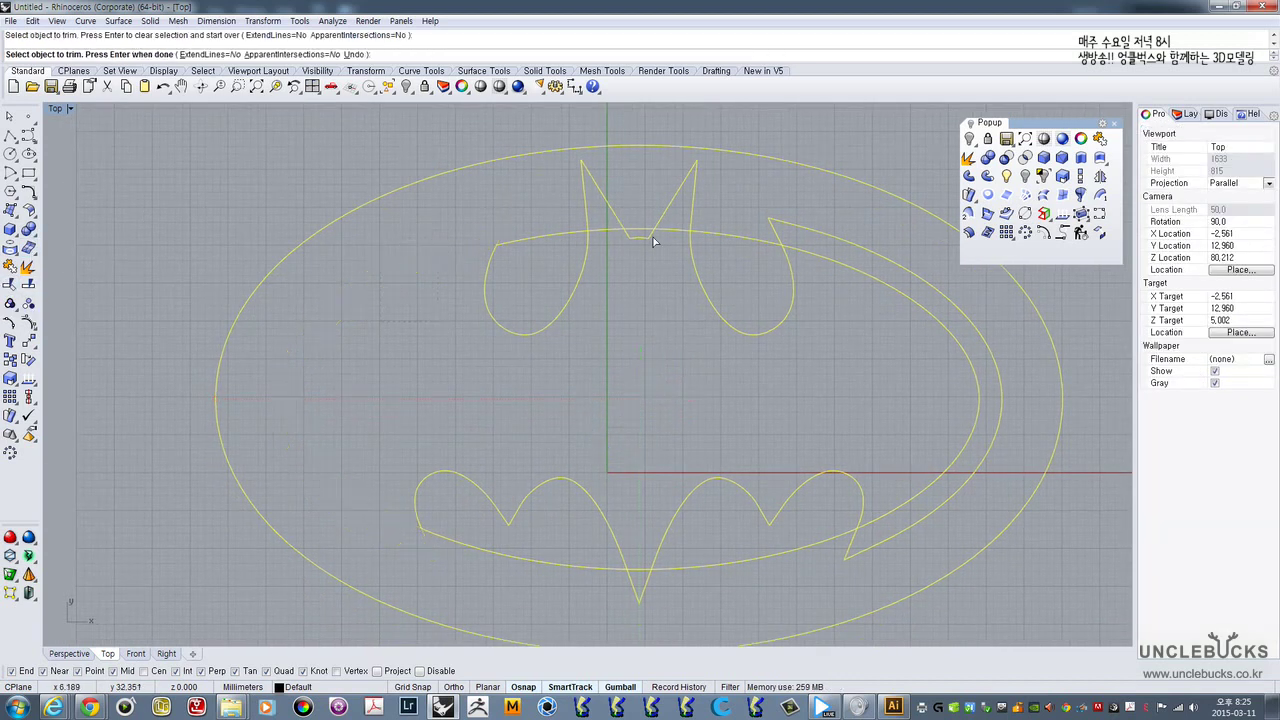
pyautogui.moveTo(661, 543); pyautogui.dragTo(605, 418, button='right')
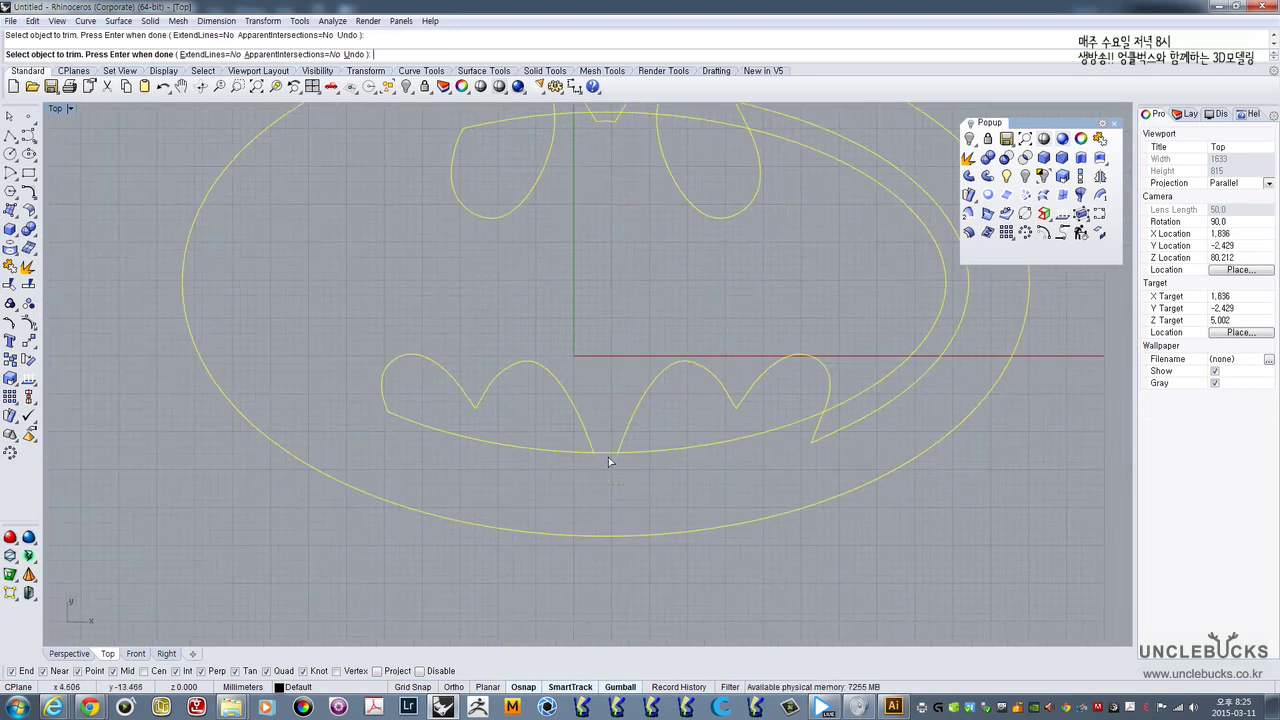
pyautogui.moveTo(855, 377); pyautogui.dragTo(855, 374)
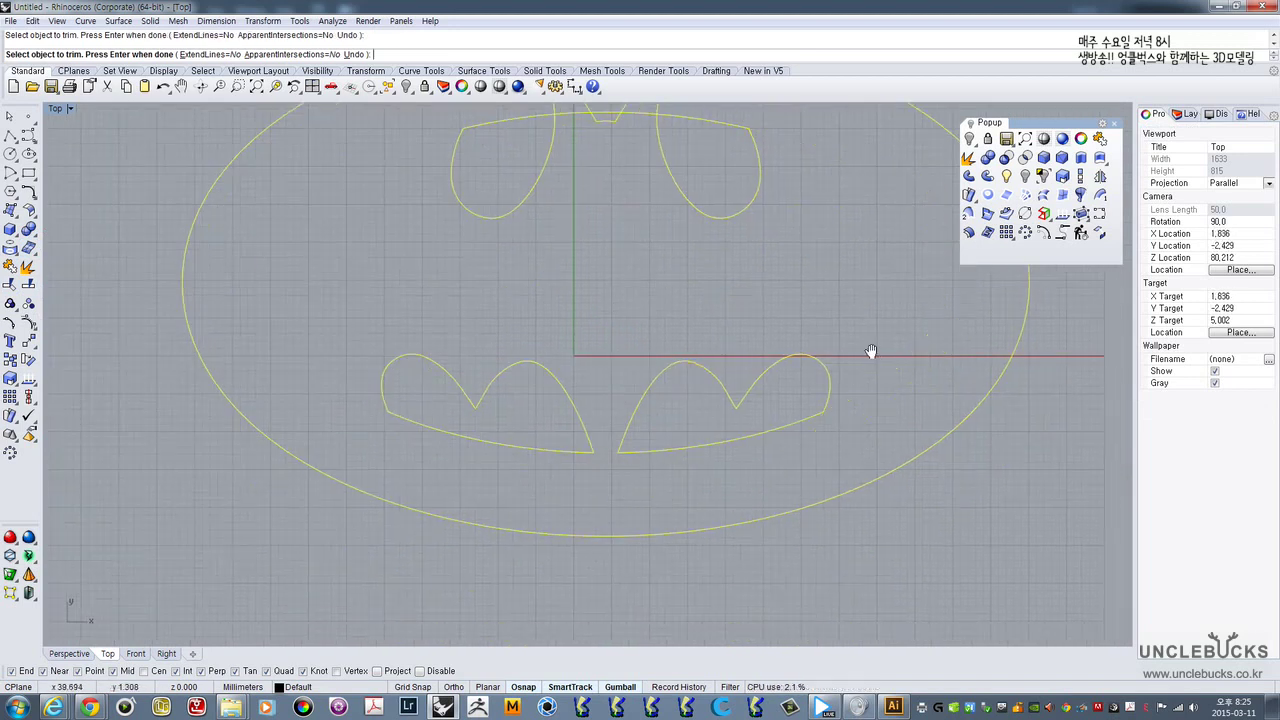
# - Trim away the bat's ears and head segments, and join the remaining segments into closed curves
pyautogui.moveTo(772, 243); pyautogui.dragTo(718, 337, button='right')
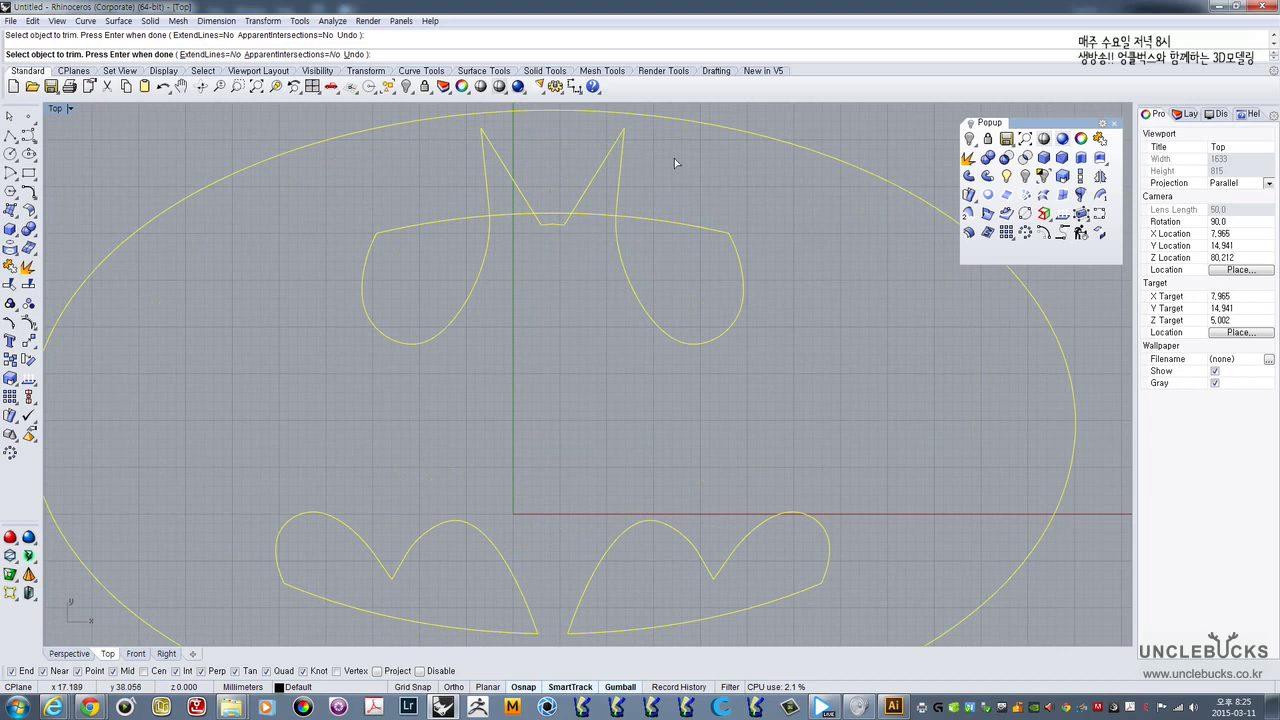
pyautogui.moveTo(666, 155); pyautogui.dragTo(438, 187)
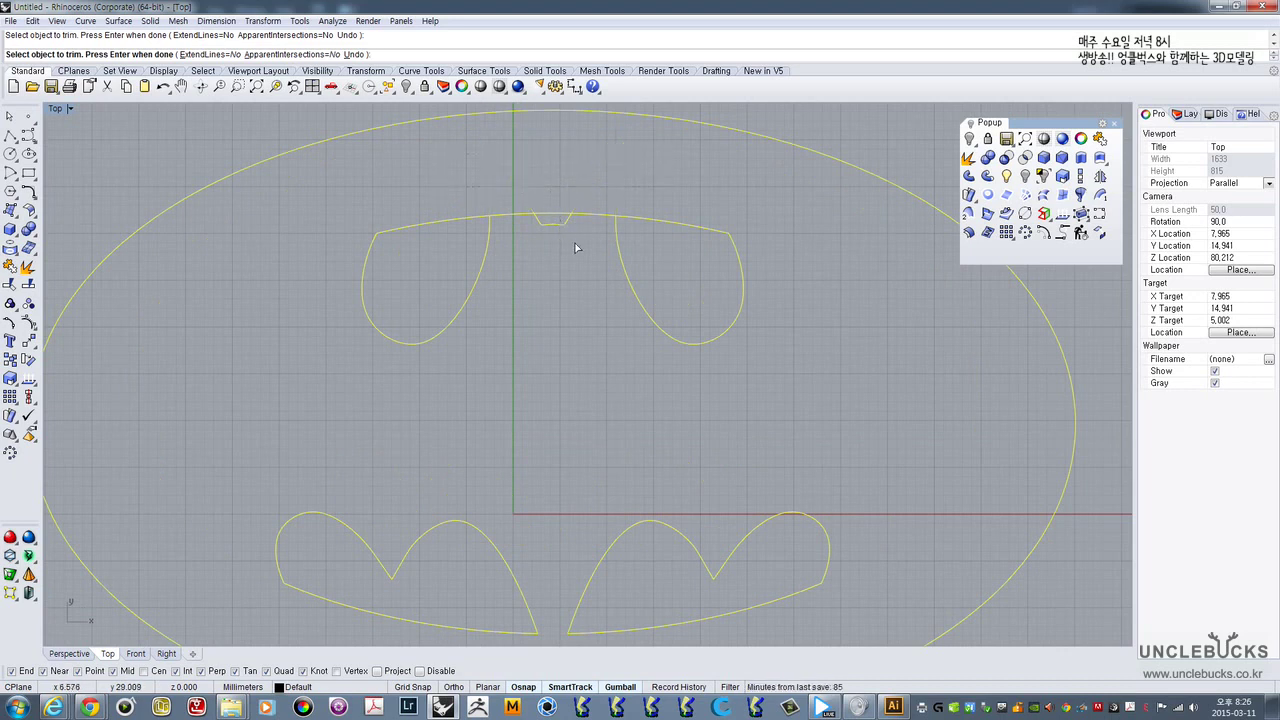
pyautogui.moveTo(576, 245); pyautogui.dragTo(511, 177)
pyautogui.moveTo(512, 187); pyautogui.dragTo(512, 190, button='right')
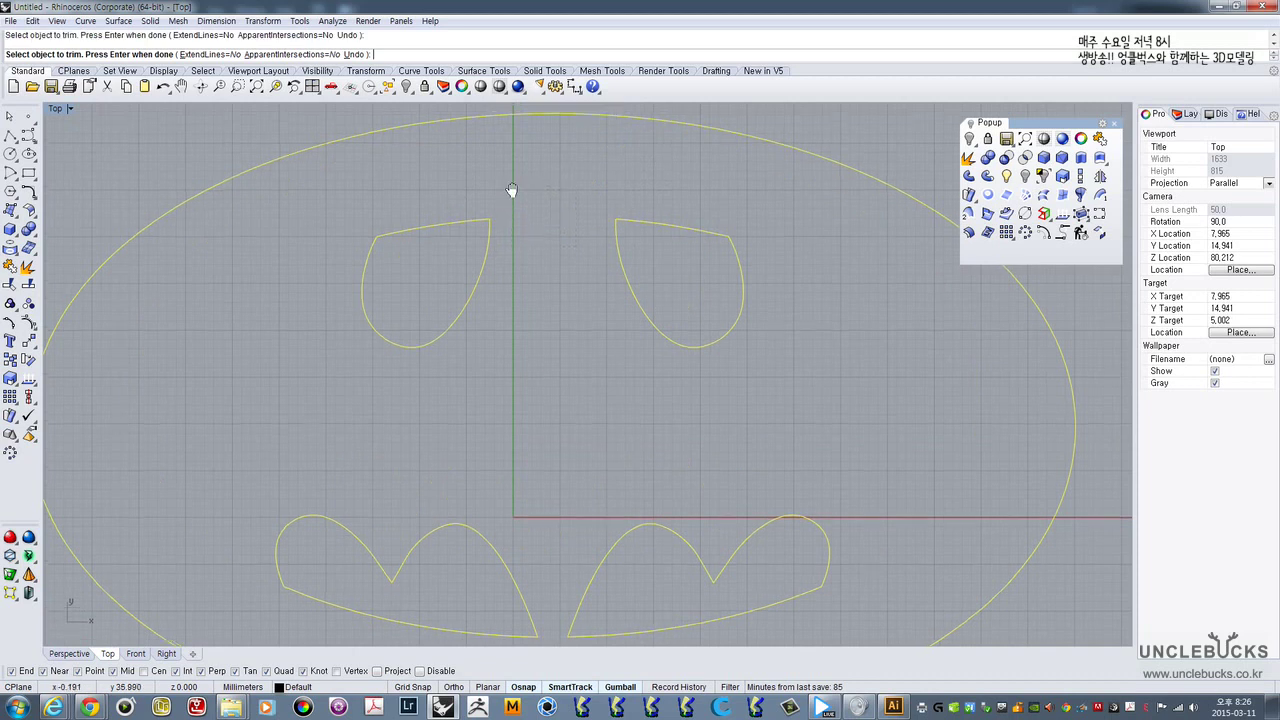
pyautogui.scroll(-3, 513, 210)
pyautogui.scroll(2, 628, 194)
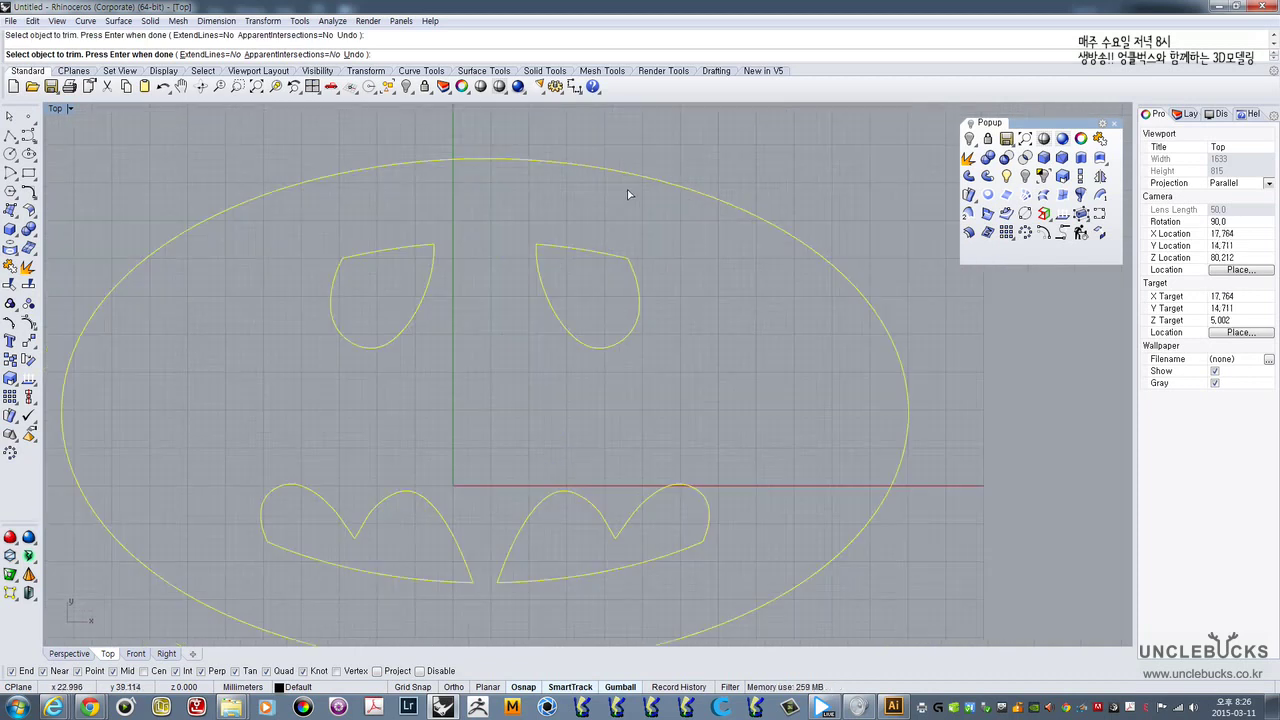
pyautogui.click(1100, 138)
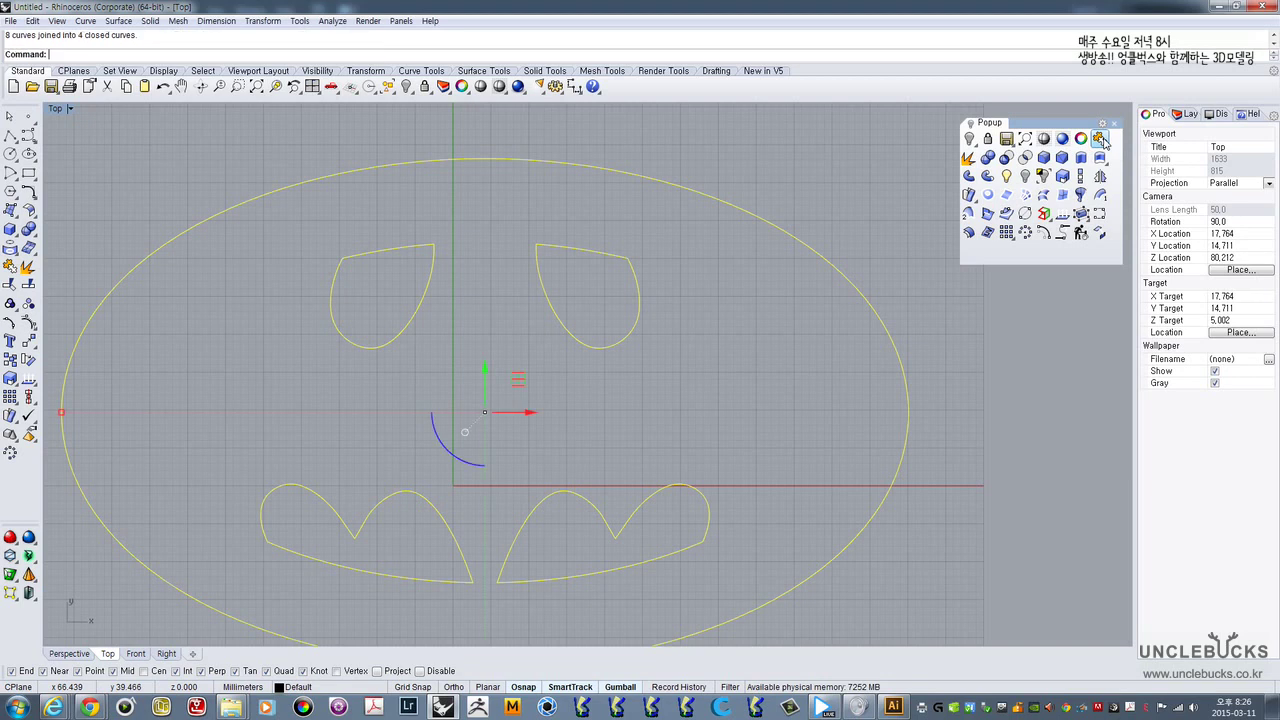
# - Extrude the closed curves as a capped solid in the maximized Perspective view to form the oval base plate with four openings
pyautogui.doubleClick(55, 110)
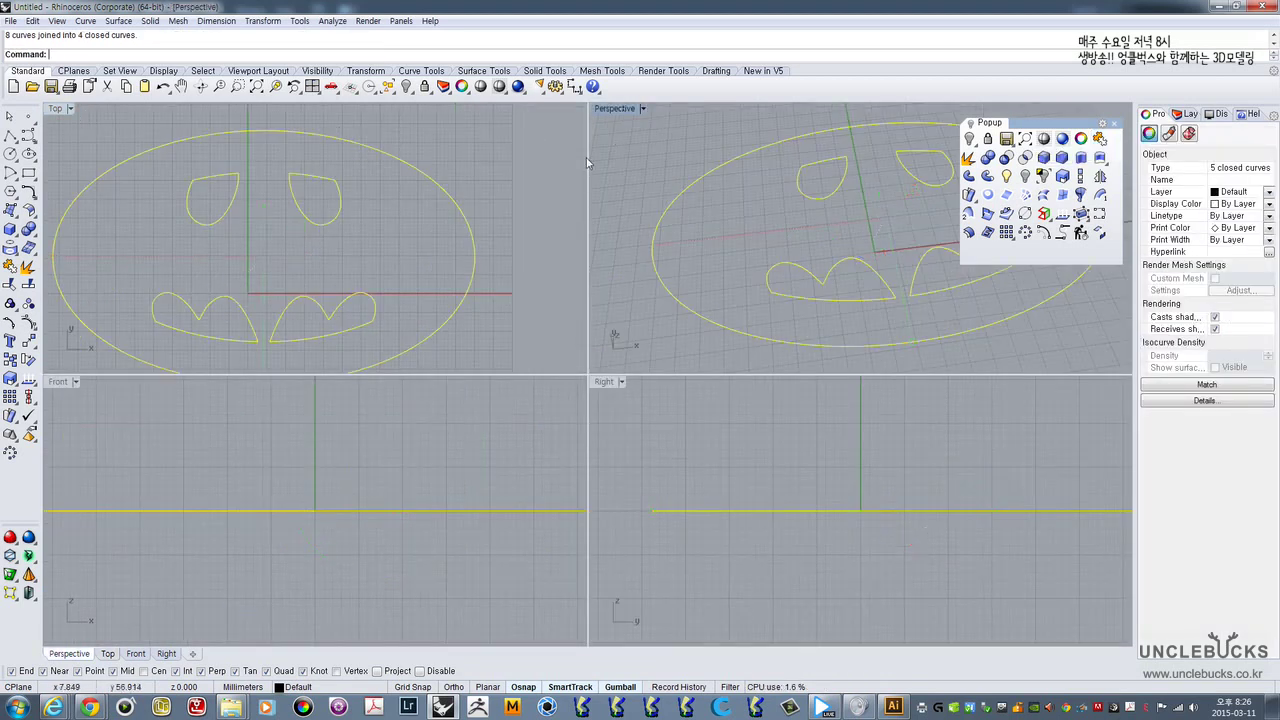
pyautogui.doubleClick(625, 109)
pyautogui.moveTo(625, 130); pyautogui.dragTo(620, 227, button='right')
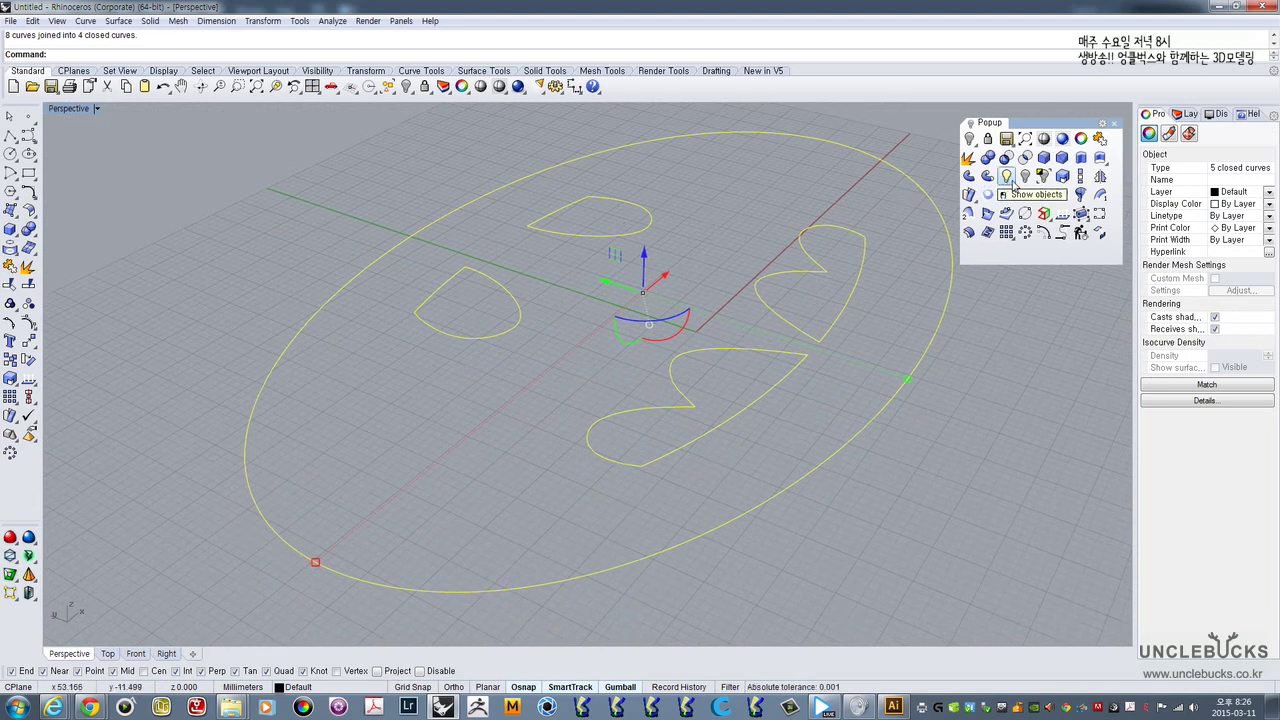
pyautogui.moveTo(660, 314); pyautogui.dragTo(636, 301, button='right')
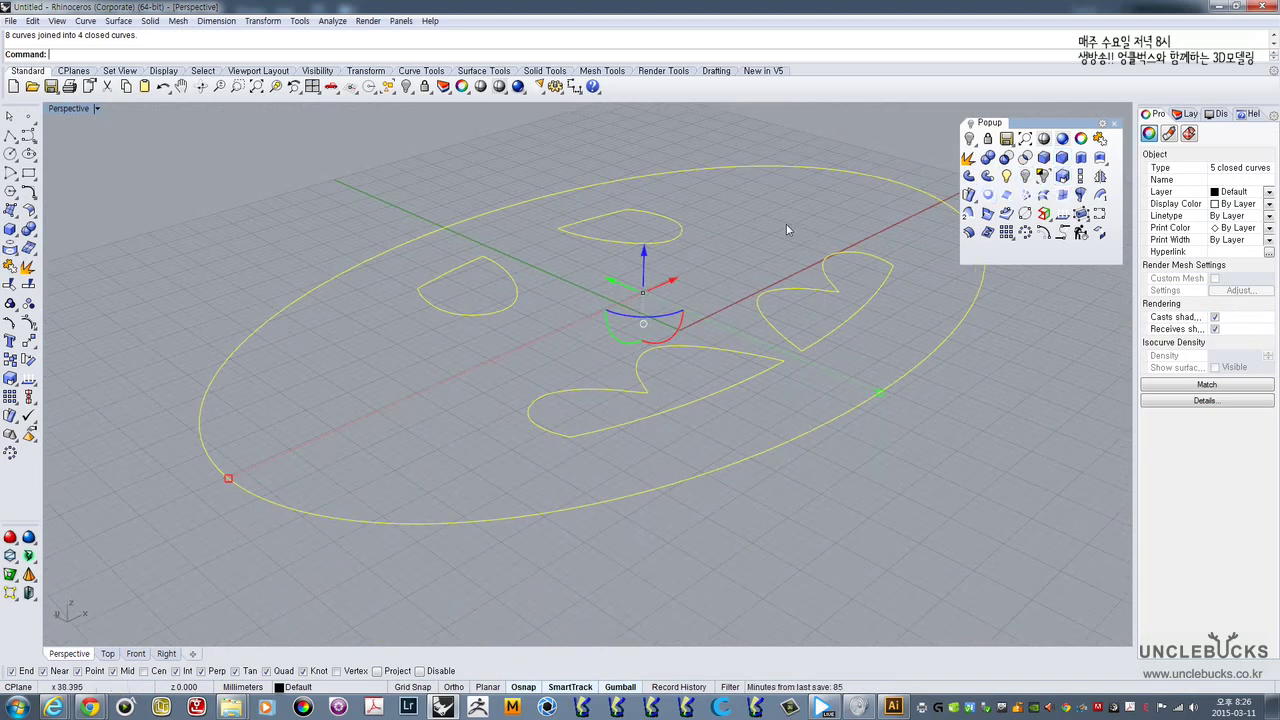
pyautogui.moveTo(786, 230); pyautogui.dragTo(717, 259, button='right')
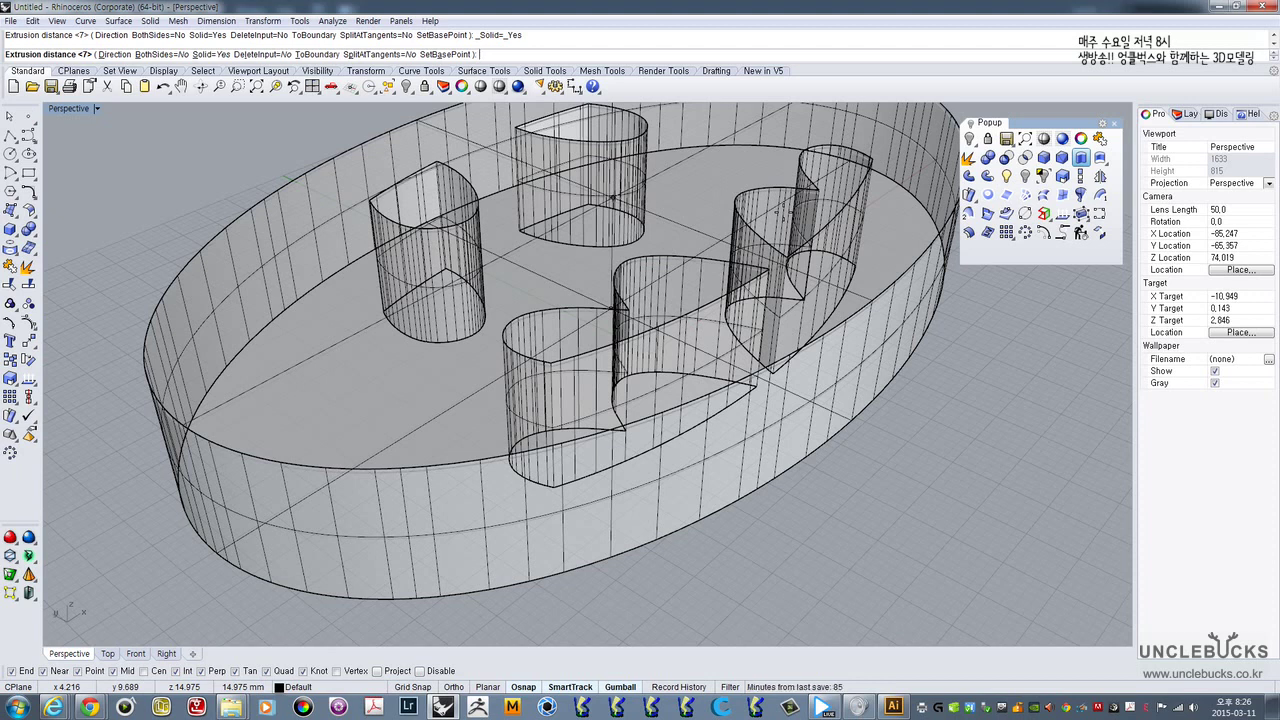
pyautogui.press('Return')
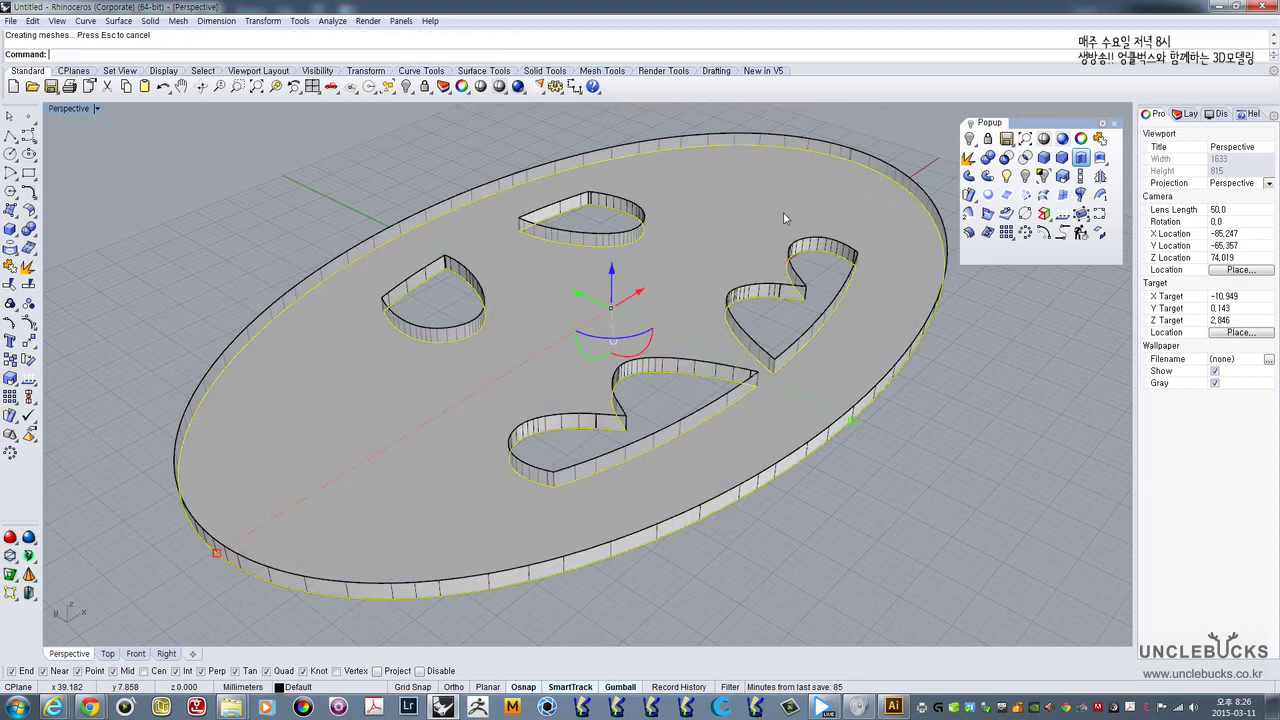
# - Examine the extruded base plate's thickness and openings from low and high angles
pyautogui.moveTo(645, 304); pyautogui.dragTo(668, 345, button='right')
pyautogui.click(834, 429)
pyautogui.click(676, 304)
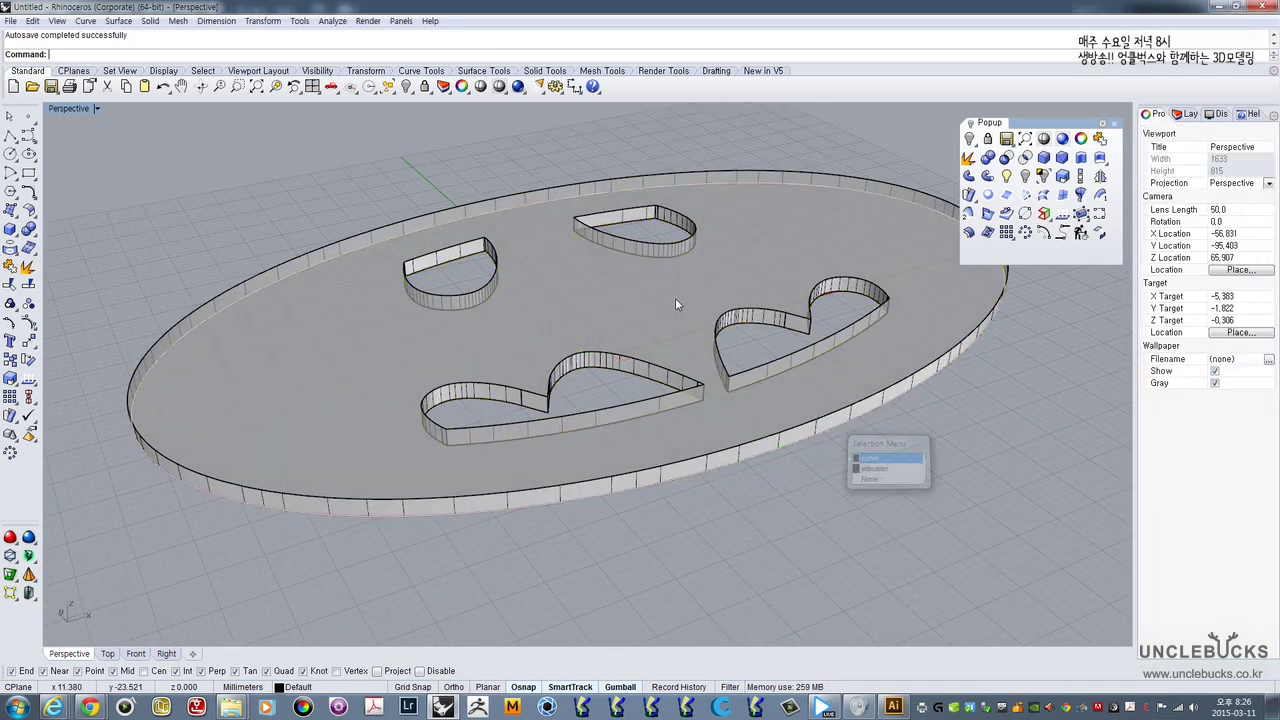
pyautogui.click(831, 466)
pyautogui.moveTo(794, 451); pyautogui.dragTo(793, 364, button='right')
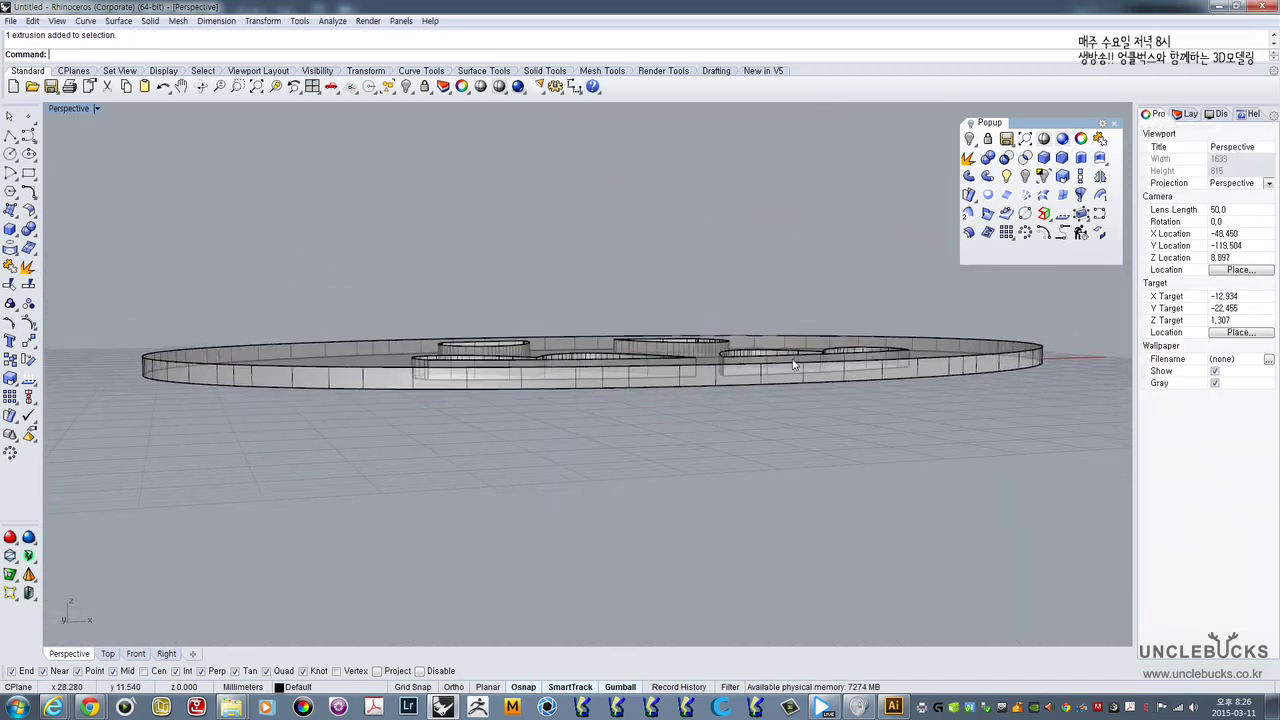
pyautogui.moveTo(783, 298); pyautogui.dragTo(789, 394, button='right')
pyautogui.scroll(-6, 741, 298)
pyautogui.keyDown('shift'); pyautogui.moveTo(706, 303); pyautogui.dragTo(680, 410, button='right'); pyautogui.keyUp('shift')
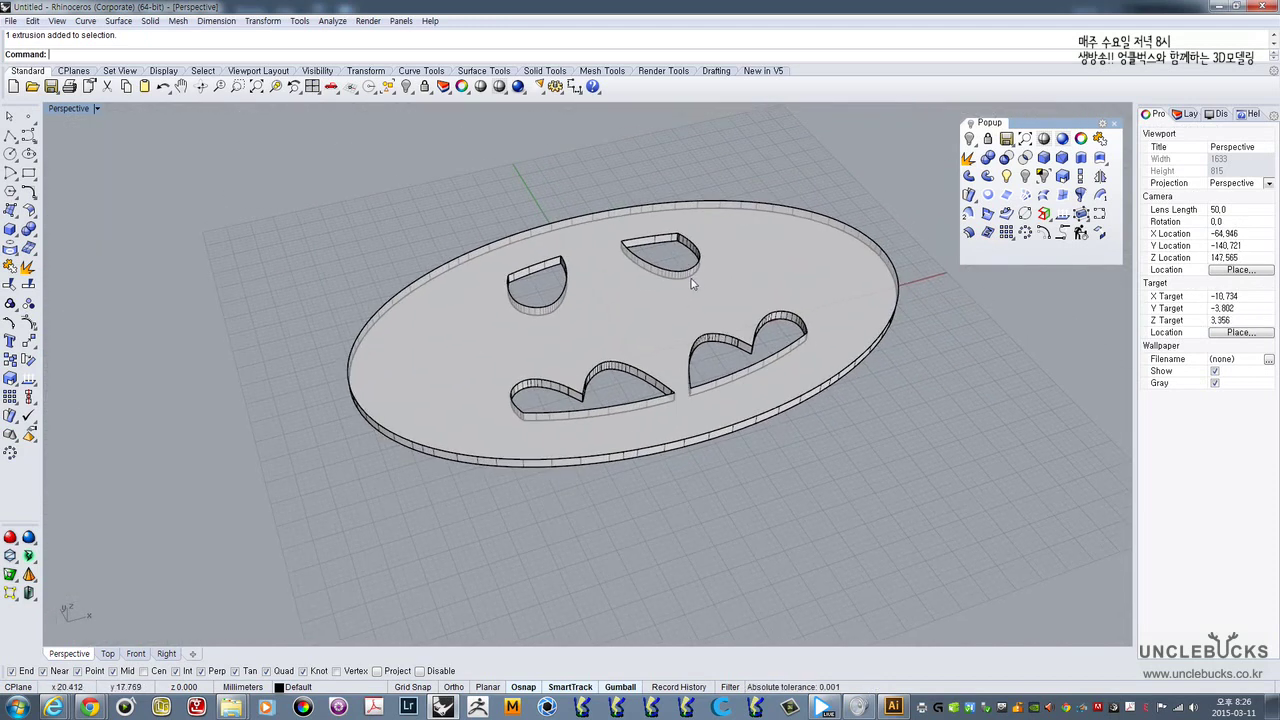
pyautogui.moveTo(690, 284); pyautogui.dragTo(698, 296, button='right')
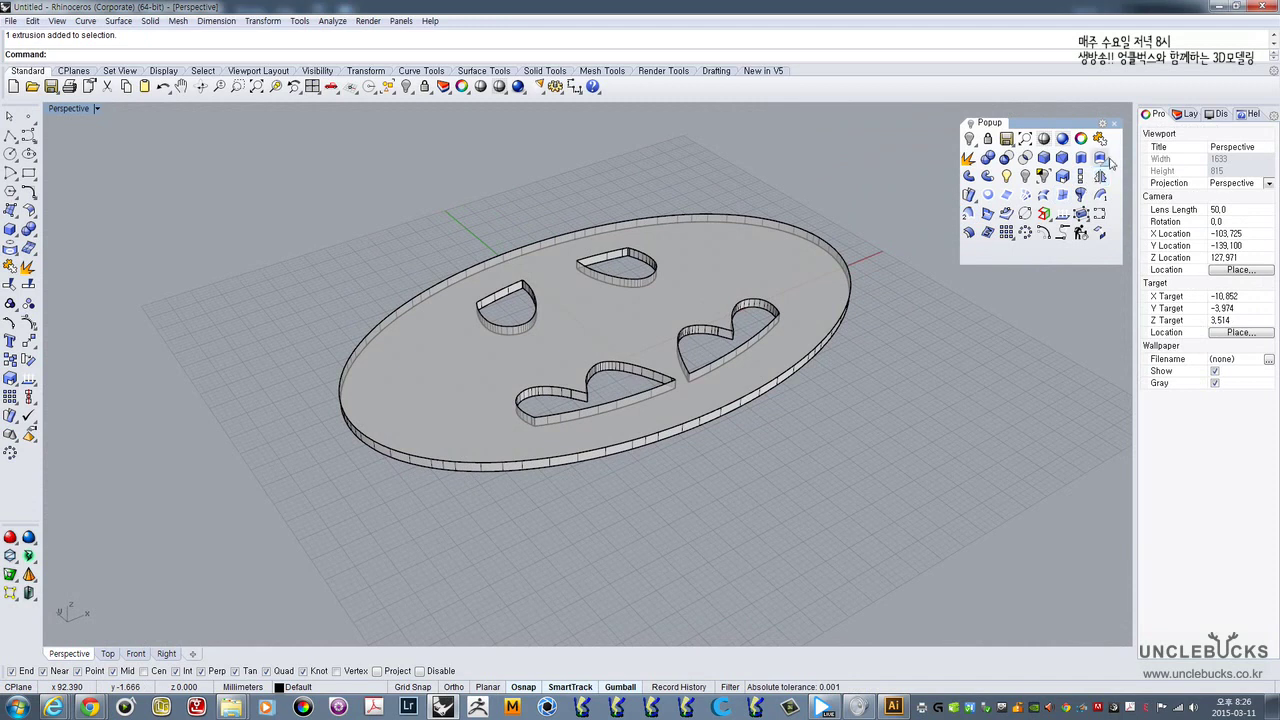
# - Show the hidden oval and bat walls together with the base plate
pyautogui.click(1008, 178)
pyautogui.moveTo(714, 294); pyautogui.dragTo(516, 156, button='right')
pyautogui.scroll(3, 616, 324)
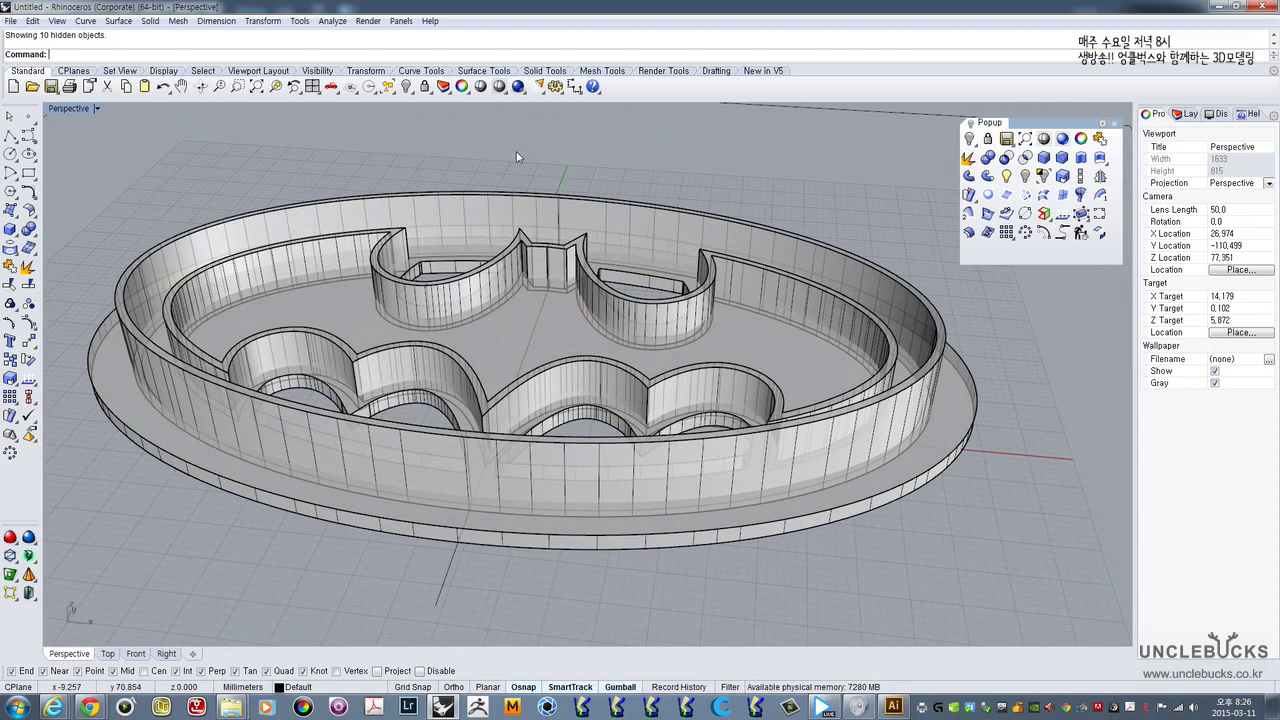
# - Boolean-union the oval wall, the bat wall and the base plate into one solid
pyautogui.click(389, 209)
pyautogui.keyDown('shift'); pyautogui.click(258, 323); pyautogui.keyUp('shift')
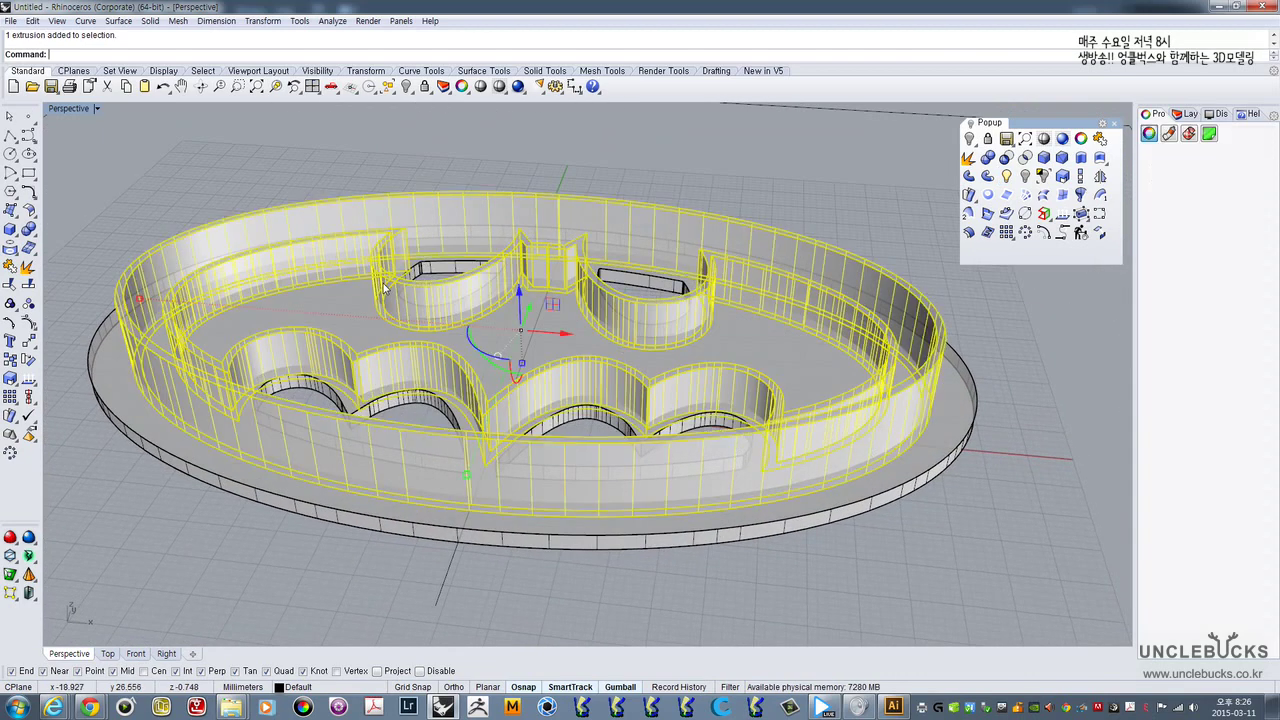
pyautogui.keyDown('shift'); pyautogui.click(112, 393); pyautogui.keyUp('shift')
pyautogui.moveTo(224, 383); pyautogui.dragTo(260, 345, button='right')
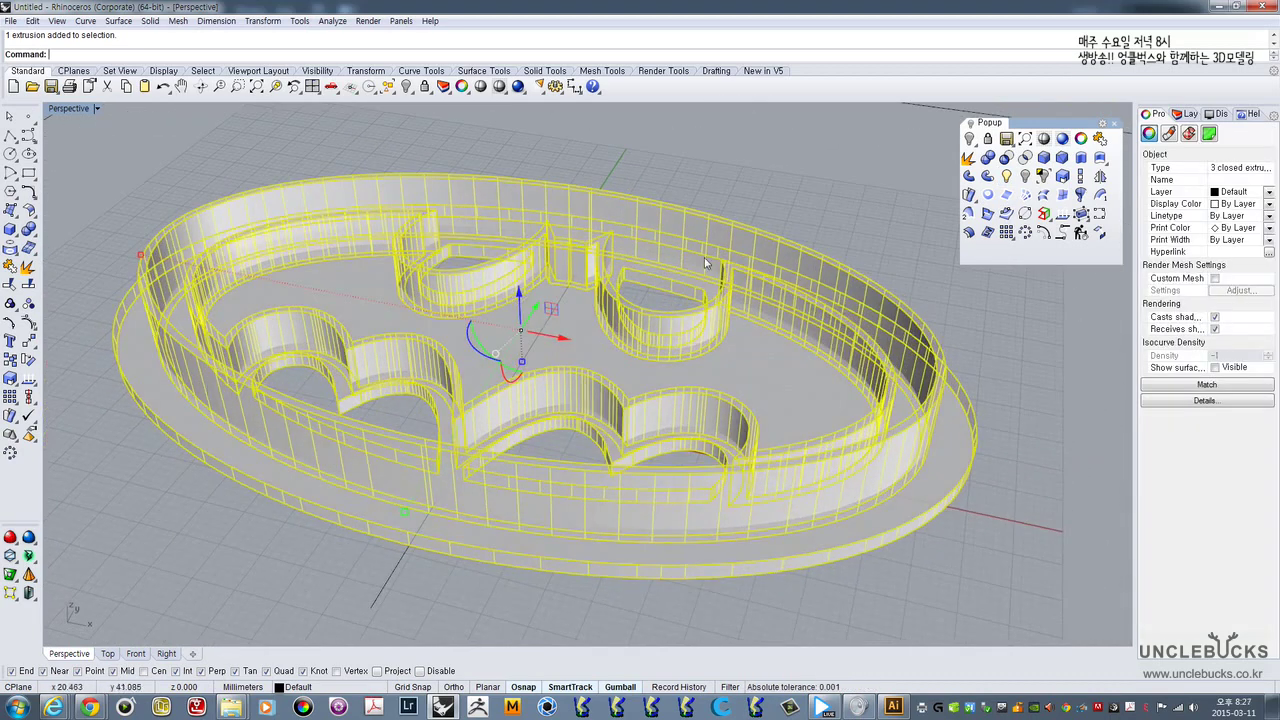
pyautogui.click(988, 158)
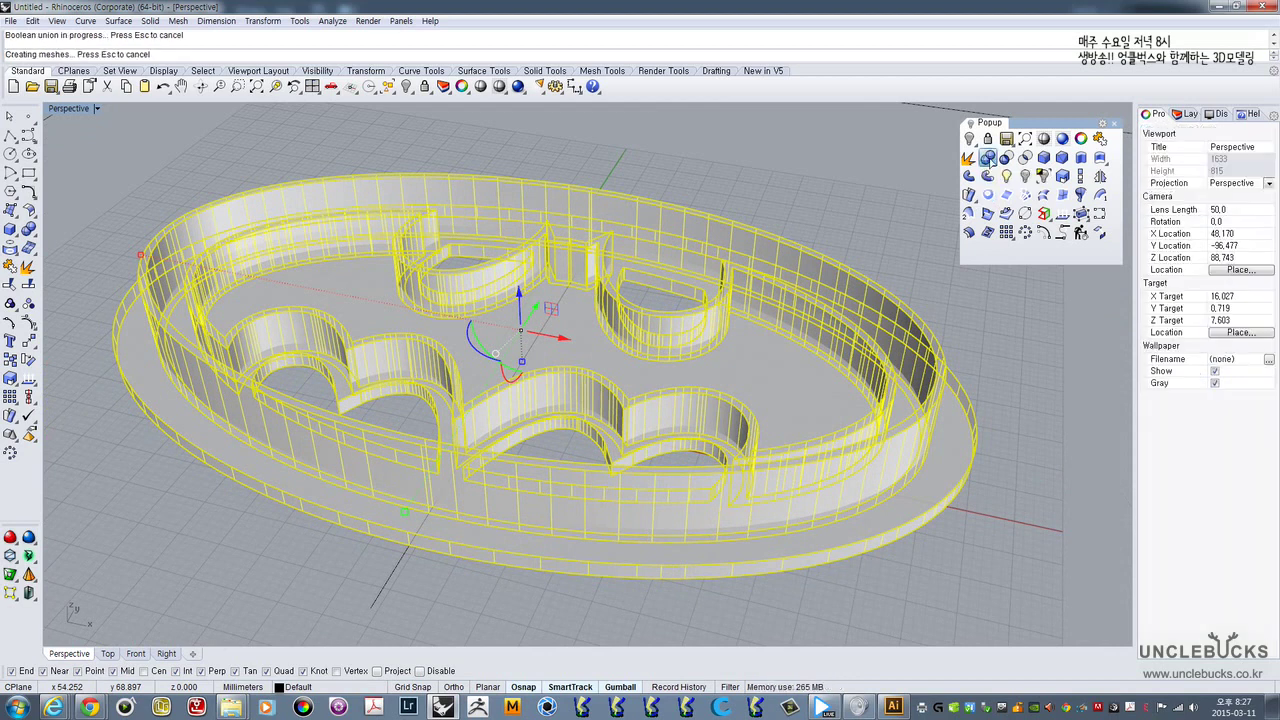
# - Examine the unioned cutter in Shaded display from above, from the side and at an angle, checking the walls and openings
pyautogui.moveTo(587, 253); pyautogui.dragTo(540, 170, button='right')
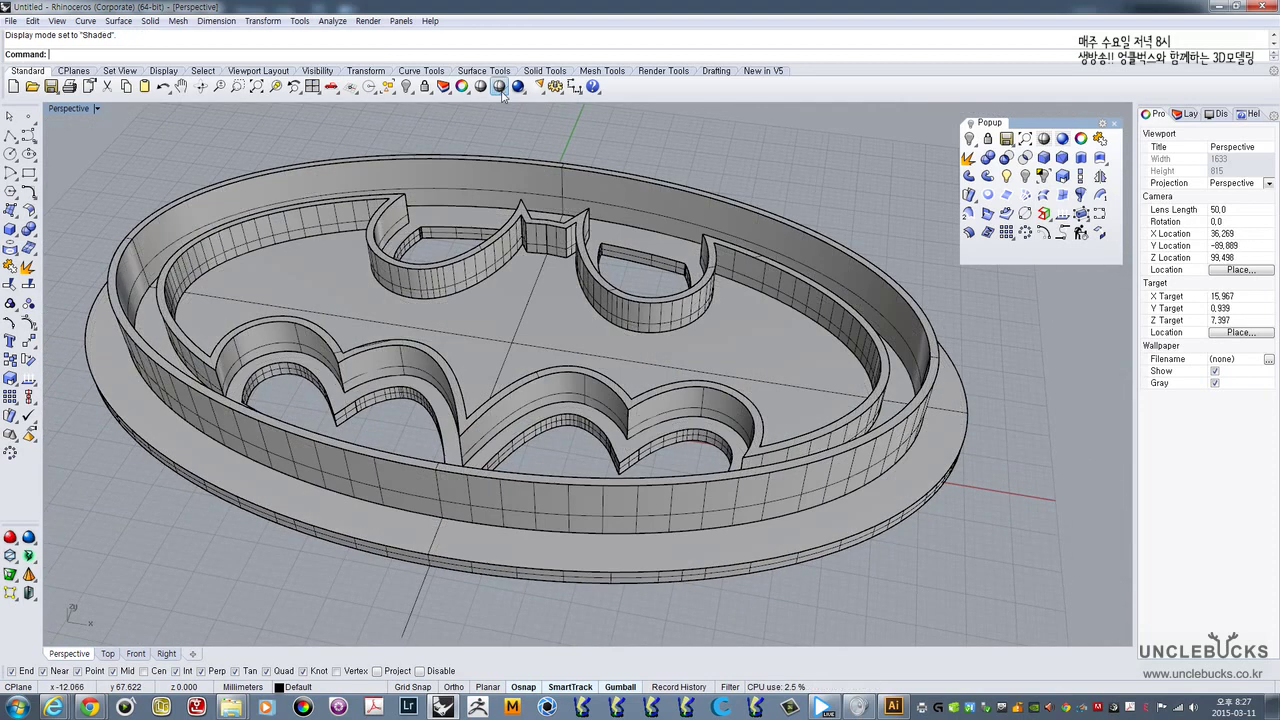
pyautogui.moveTo(475, 266)
pyautogui.mouseDown(button='right')
pyautogui.moveTo(535, 221)
pyautogui.moveTo(668, 192)
pyautogui.mouseUp(button='right')
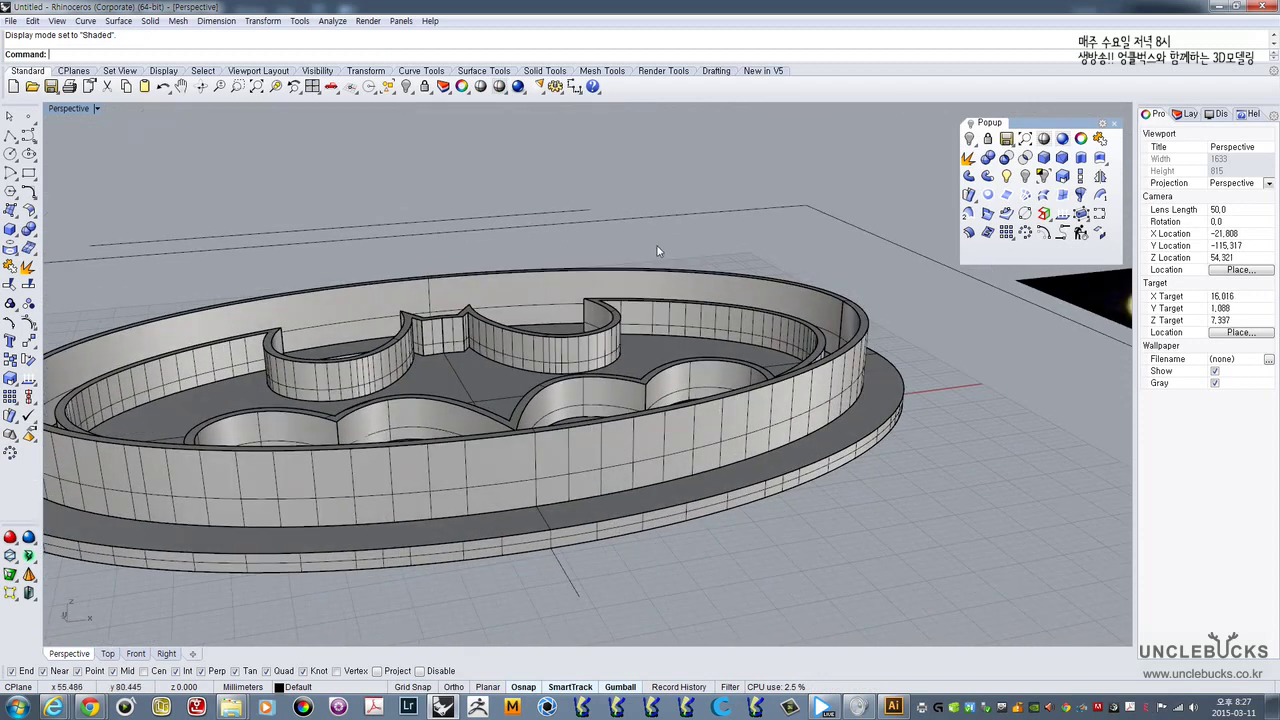
pyautogui.moveTo(657, 250); pyautogui.dragTo(622, 406, button='right')
pyautogui.scroll(-8, 679, 325)
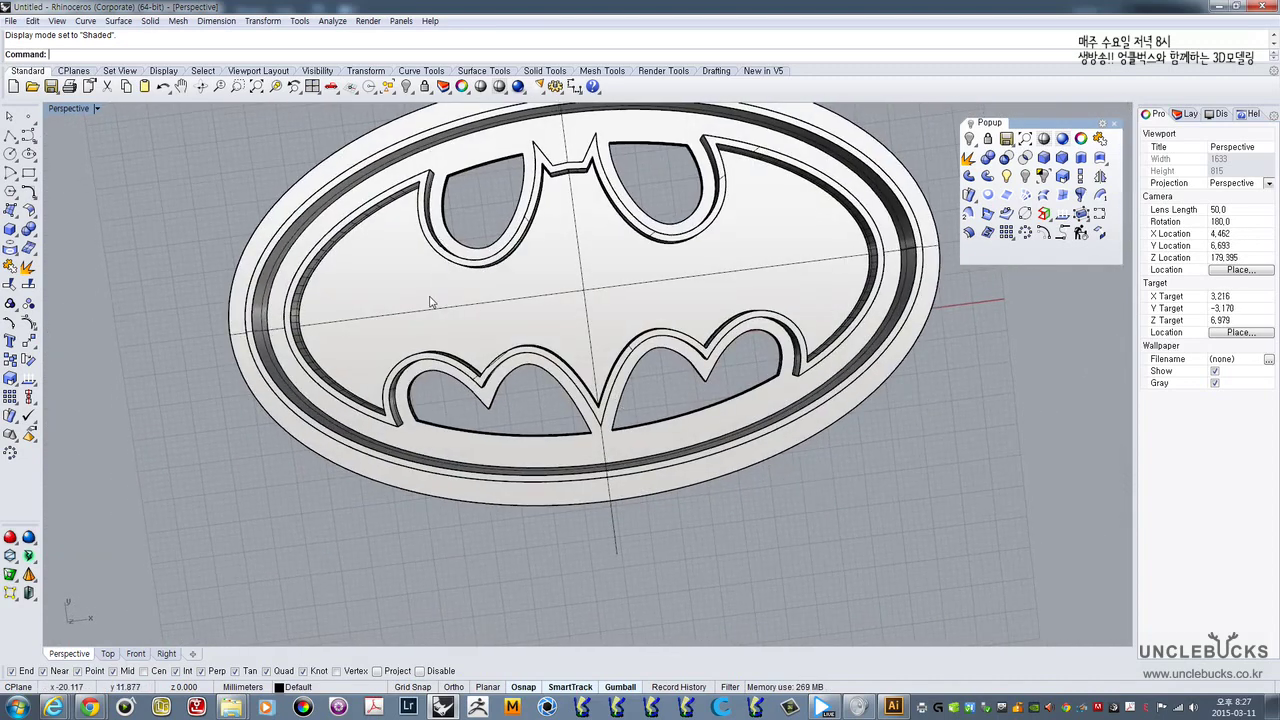
pyautogui.moveTo(430, 302); pyautogui.dragTo(398, 280, button='right')
pyautogui.scroll(4, 398, 280)
pyautogui.keyDown('shift'); pyautogui.moveTo(494, 234); pyautogui.dragTo(435, 214, button='right'); pyautogui.keyUp('shift')
pyautogui.scroll(-2, 458, 286)
pyautogui.moveTo(480, 262); pyautogui.dragTo(391, 263, button='right')
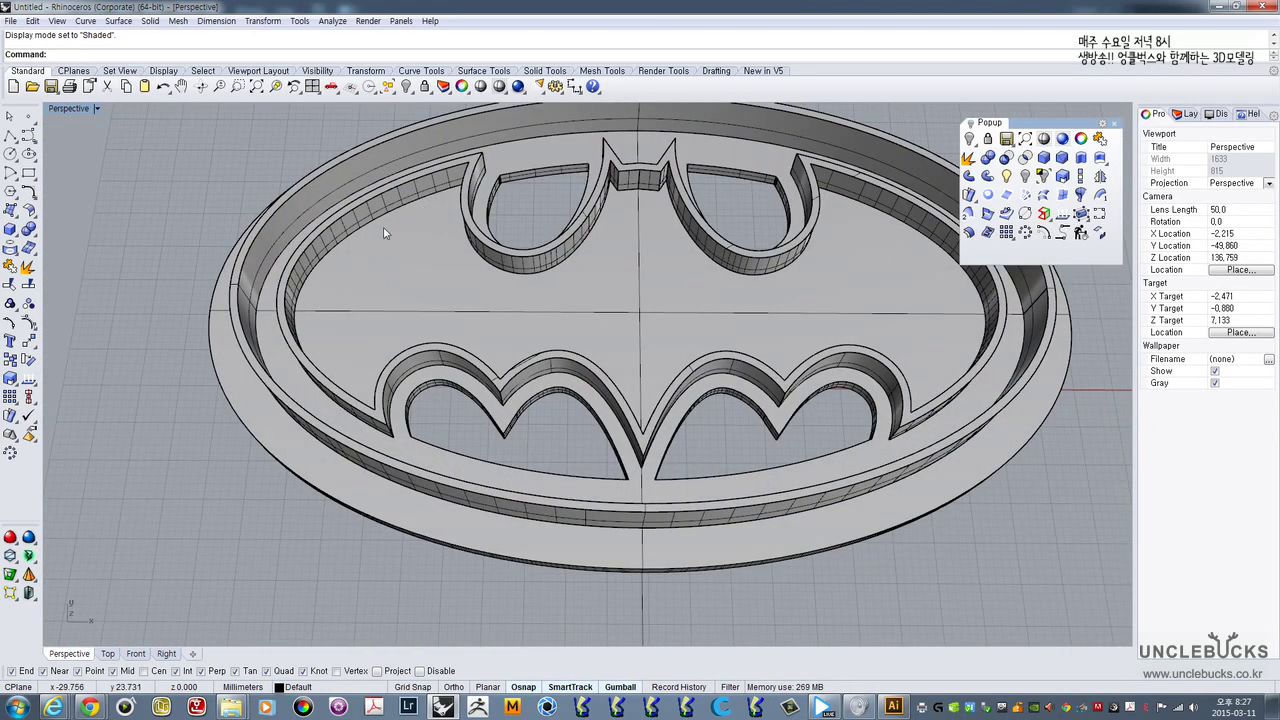
pyautogui.keyDown('shift'); pyautogui.moveTo(452, 206); pyautogui.dragTo(487, 235, button='right'); pyautogui.keyUp('shift')
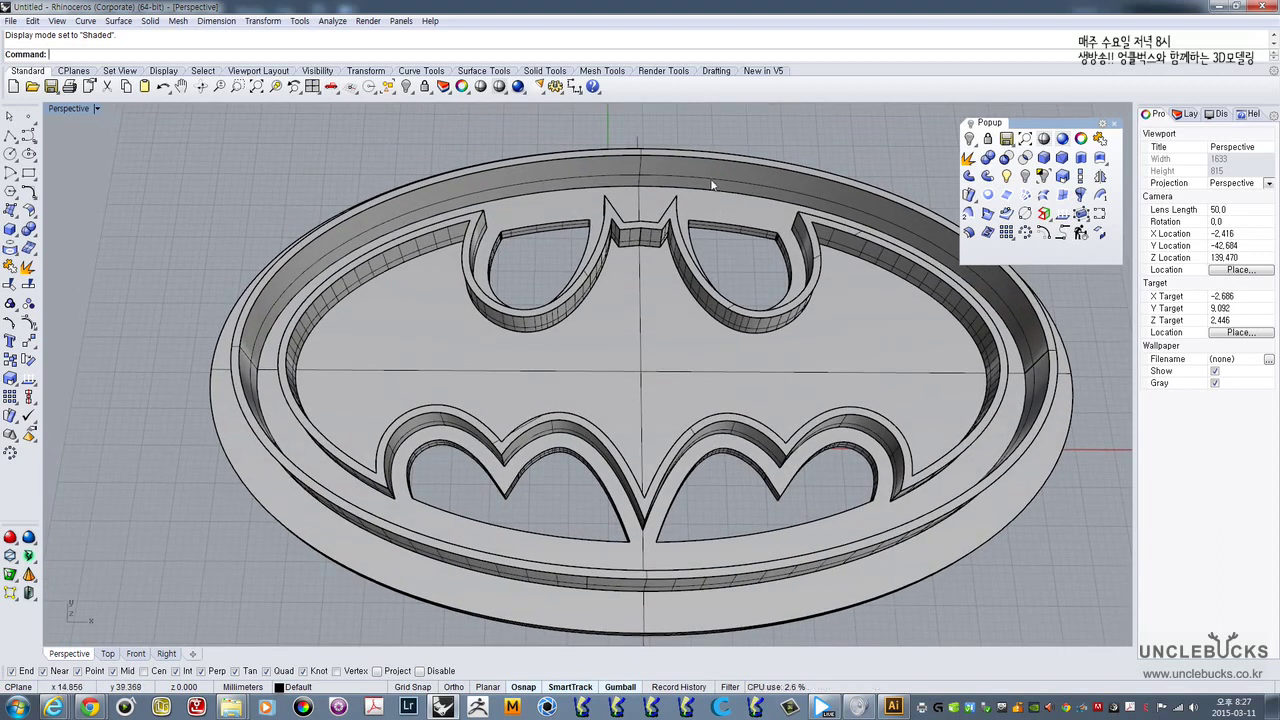
pyautogui.keyDown('shift'); pyautogui.moveTo(750, 255); pyautogui.dragTo(540, 259, button='right'); pyautogui.keyUp('shift')
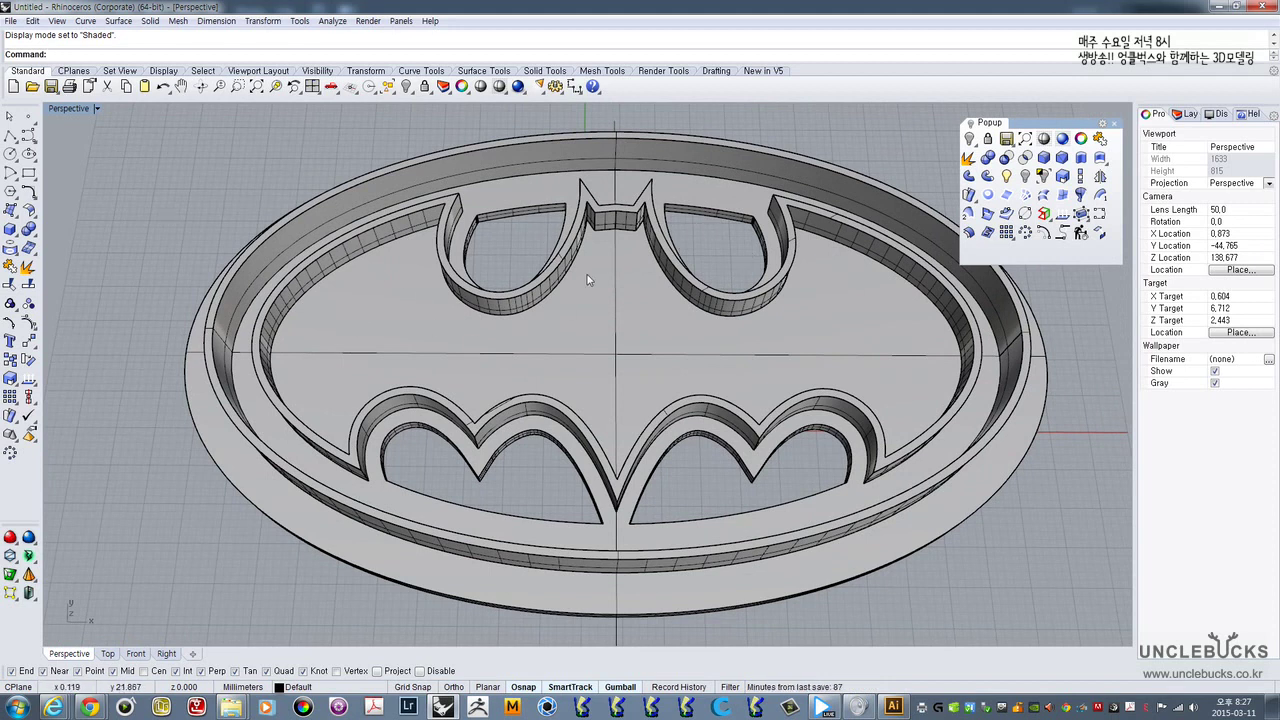
pyautogui.moveTo(893, 298); pyautogui.dragTo(391, 298, button='right')
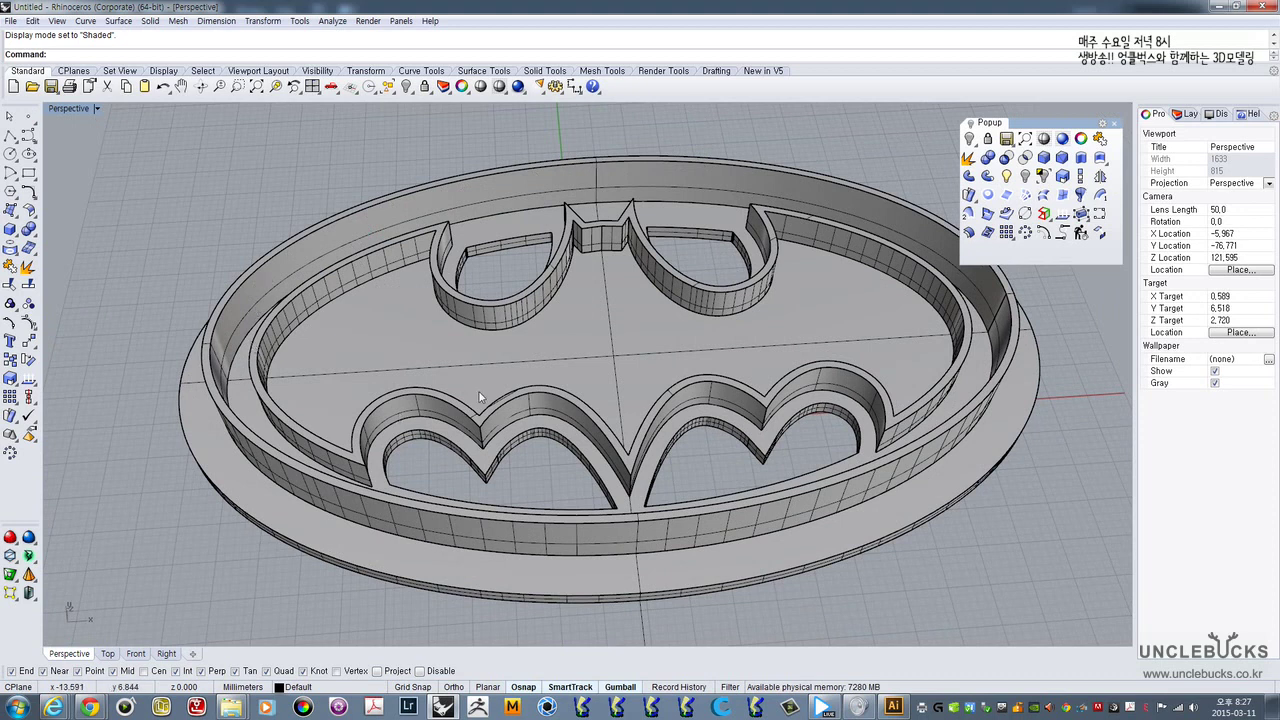
pyautogui.click(362, 348)
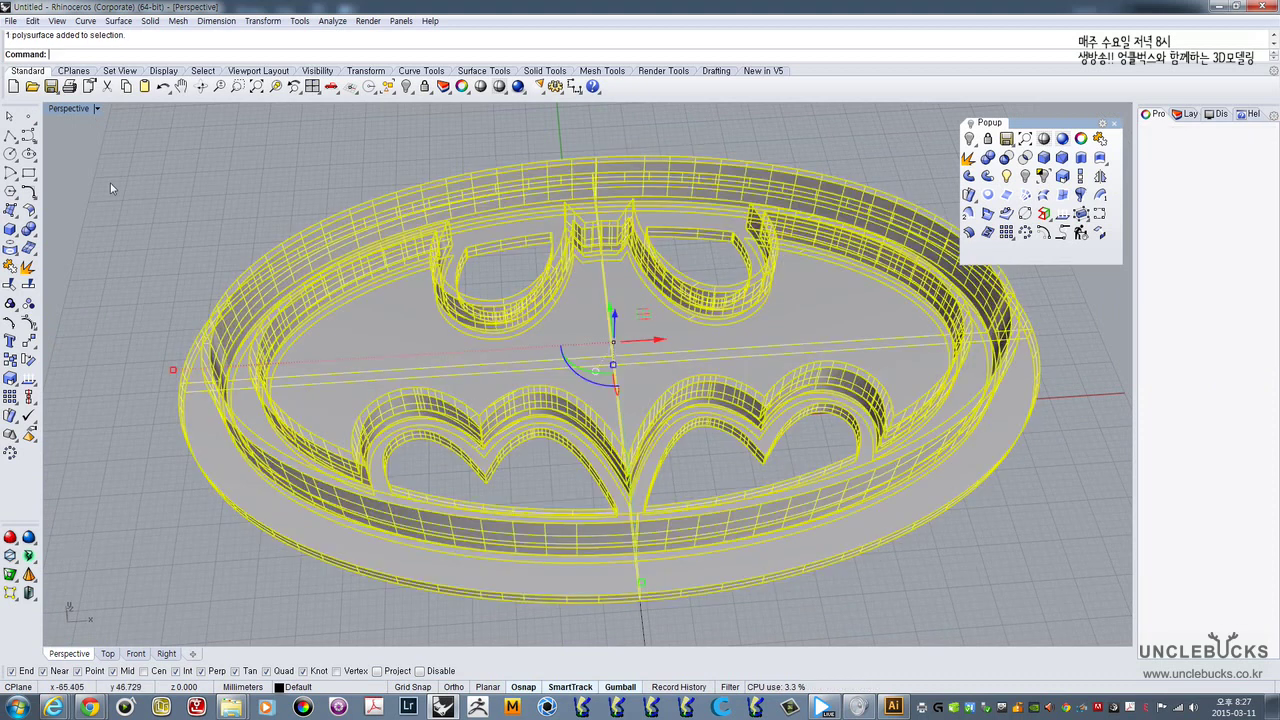
pyautogui.doubleClick(57, 110)
pyautogui.doubleClick(57, 110)
pyautogui.moveTo(189, 201); pyautogui.dragTo(250, 244, button='right')
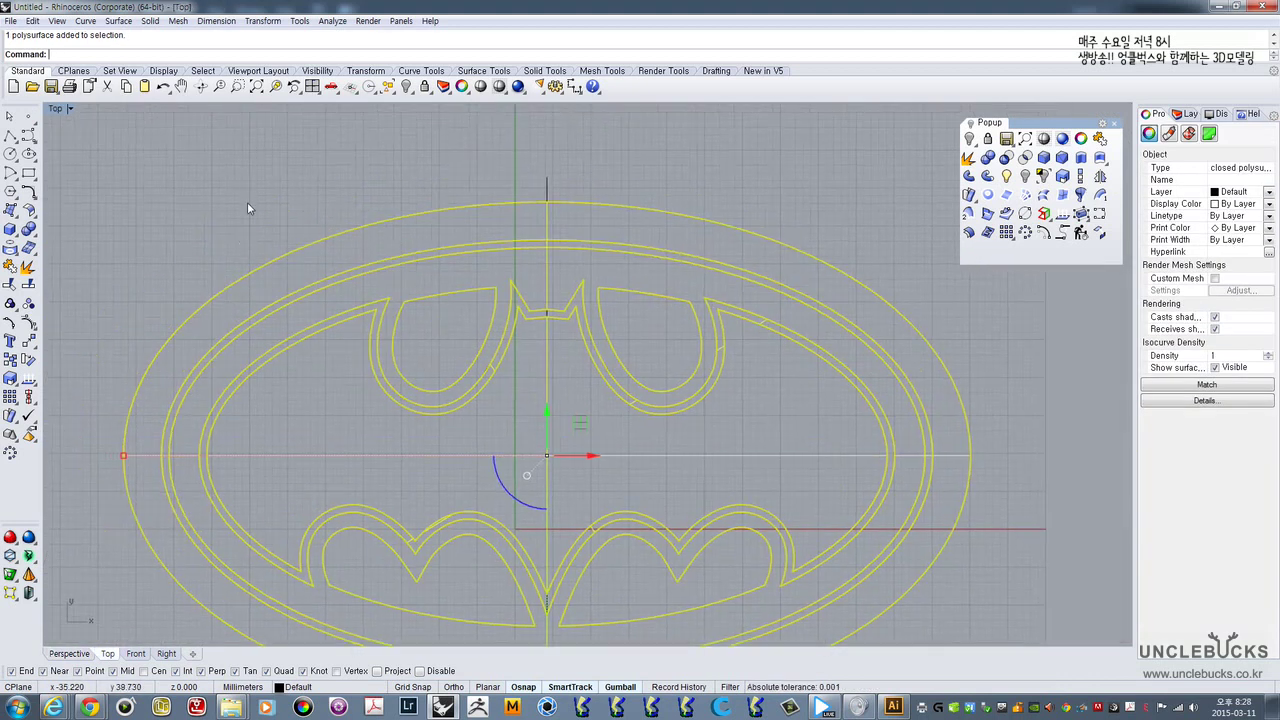
pyautogui.click(248, 204)
pyautogui.scroll(6, 481, 320)
pyautogui.click(251, 323)
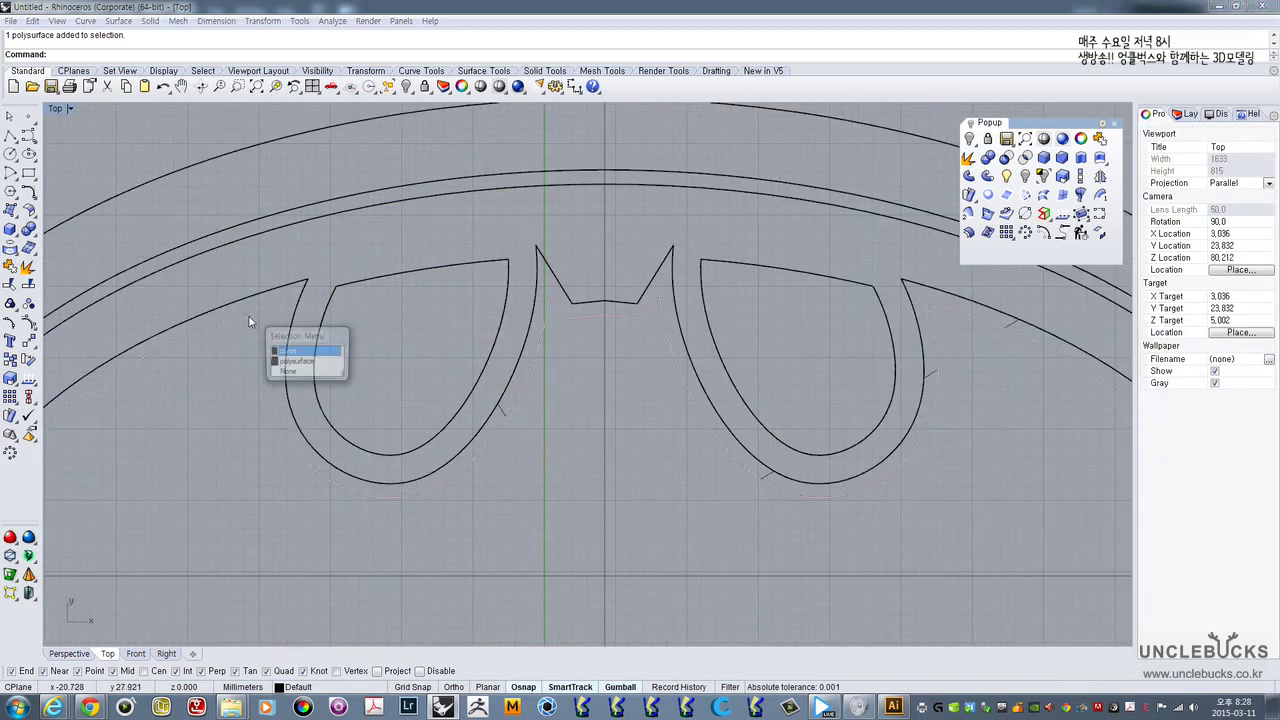
pyautogui.click(287, 358)
pyautogui.moveTo(266, 366); pyautogui.dragTo(444, 262, button='right')
pyautogui.scroll(-4, 357, 301)
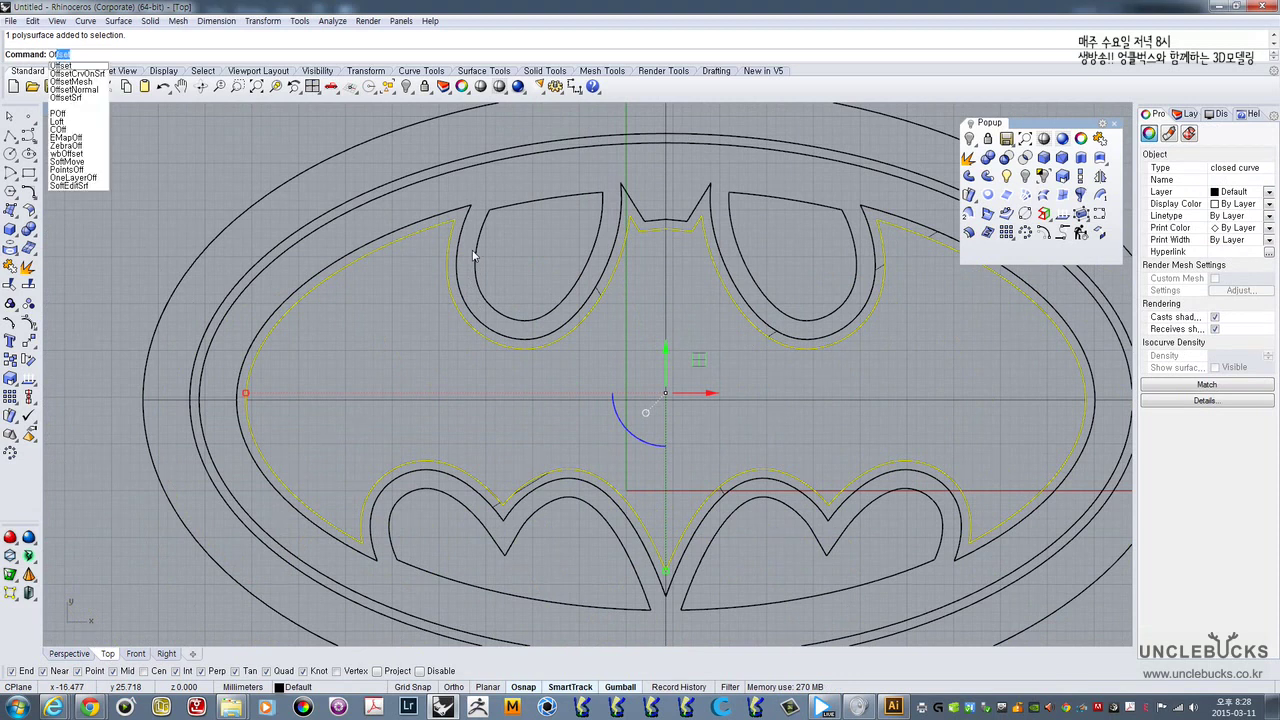
pyautogui.press('Return')
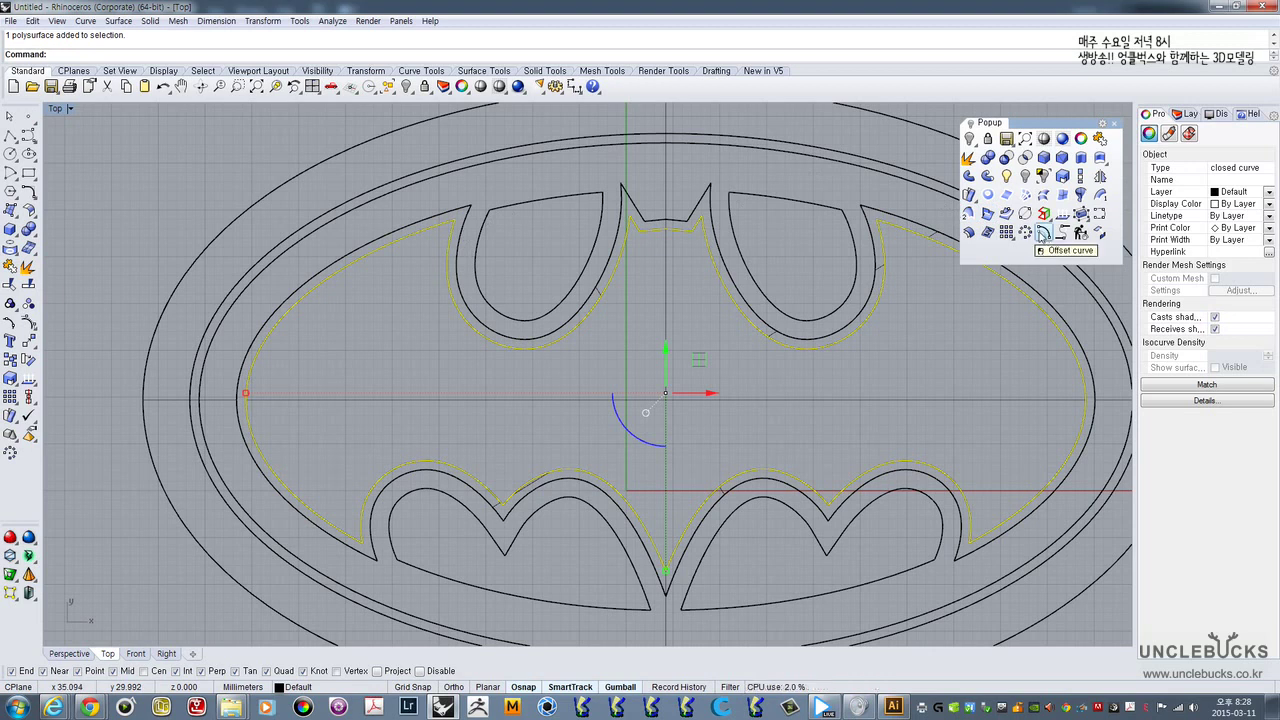
pyautogui.click(421, 71)
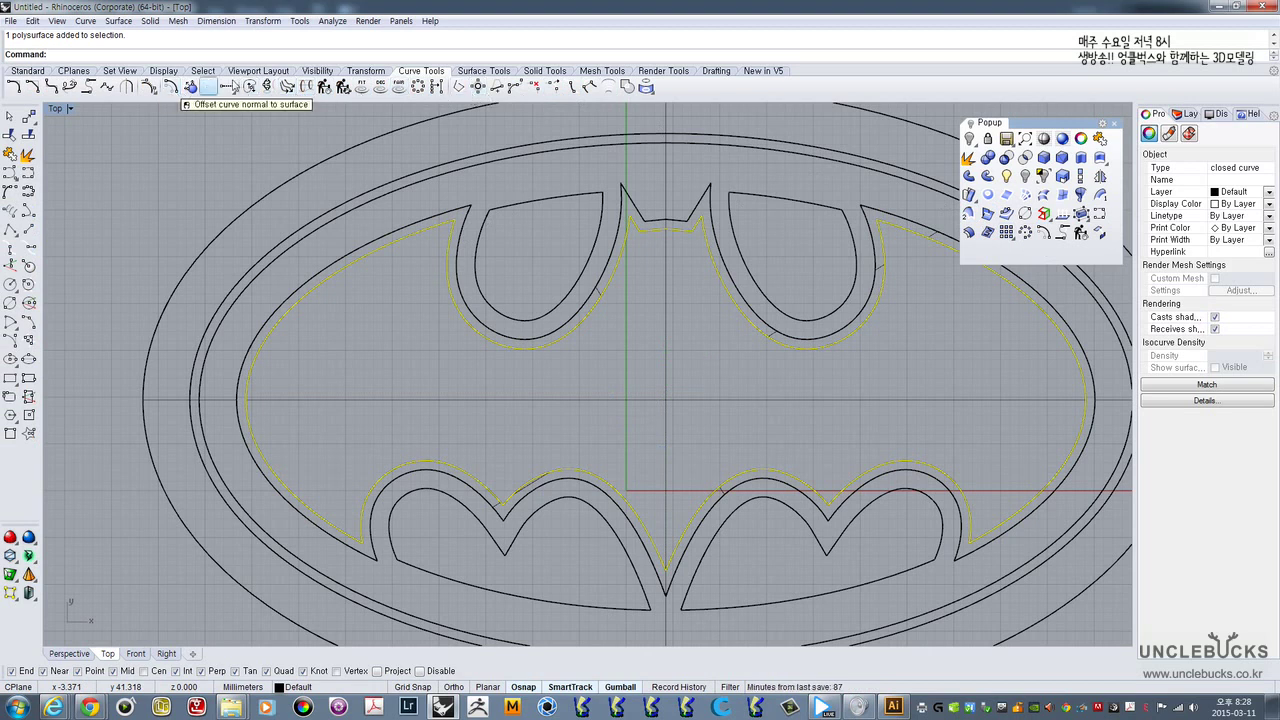
# - Undo the Boolean union so the oval wall, bat wall and base plate are separate objects again
pyautogui.hotkey('ctrl', 'alt', 's')
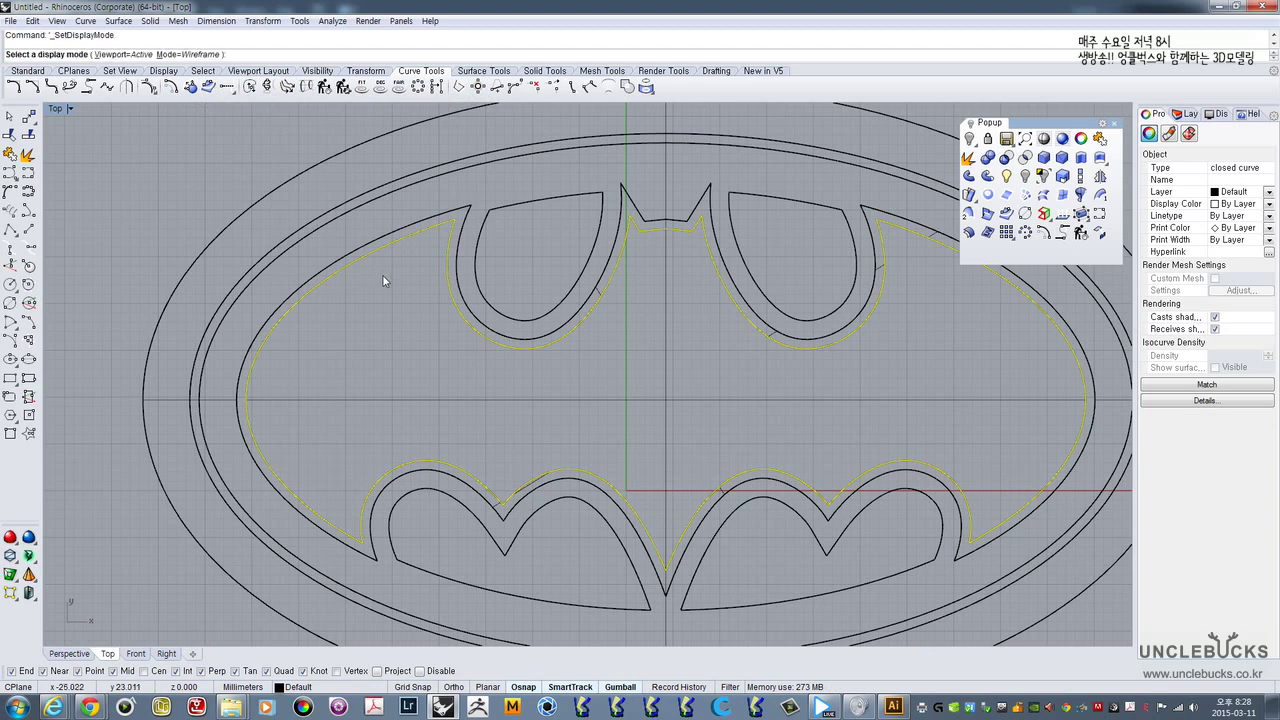
pyautogui.hotkey('ctrl', 'z')
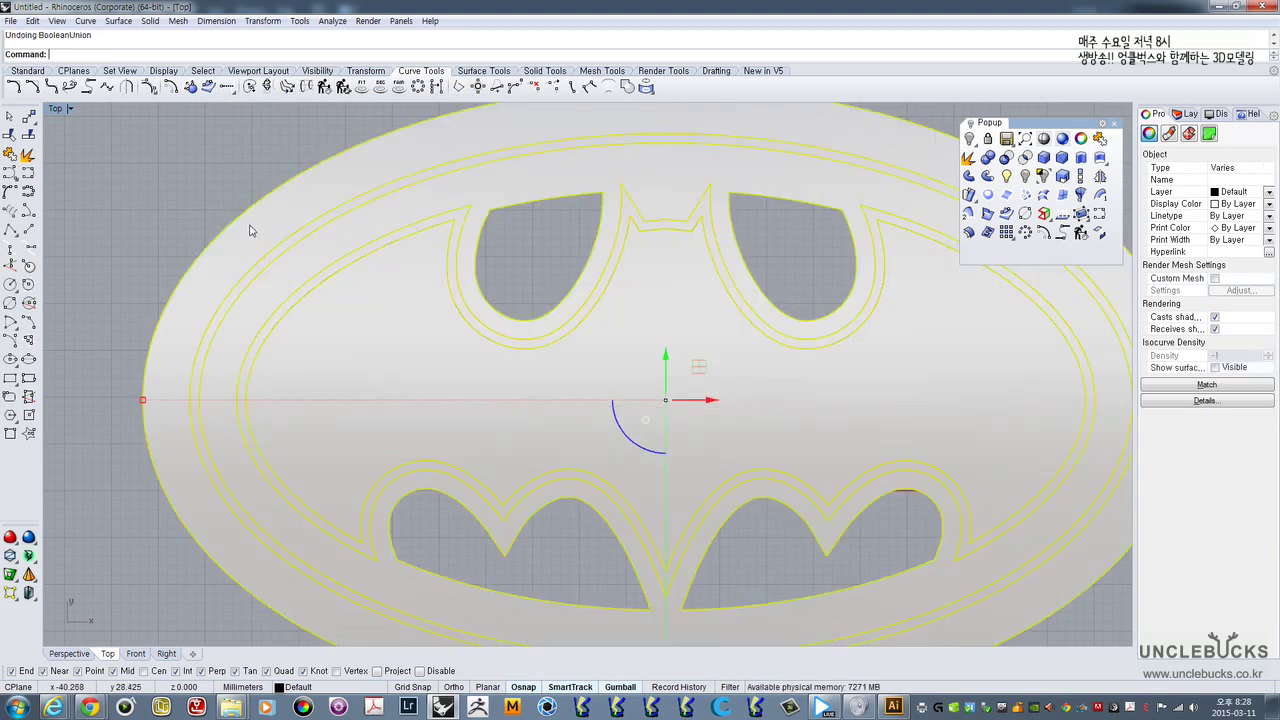
pyautogui.press('Escape')
pyautogui.click(325, 286)
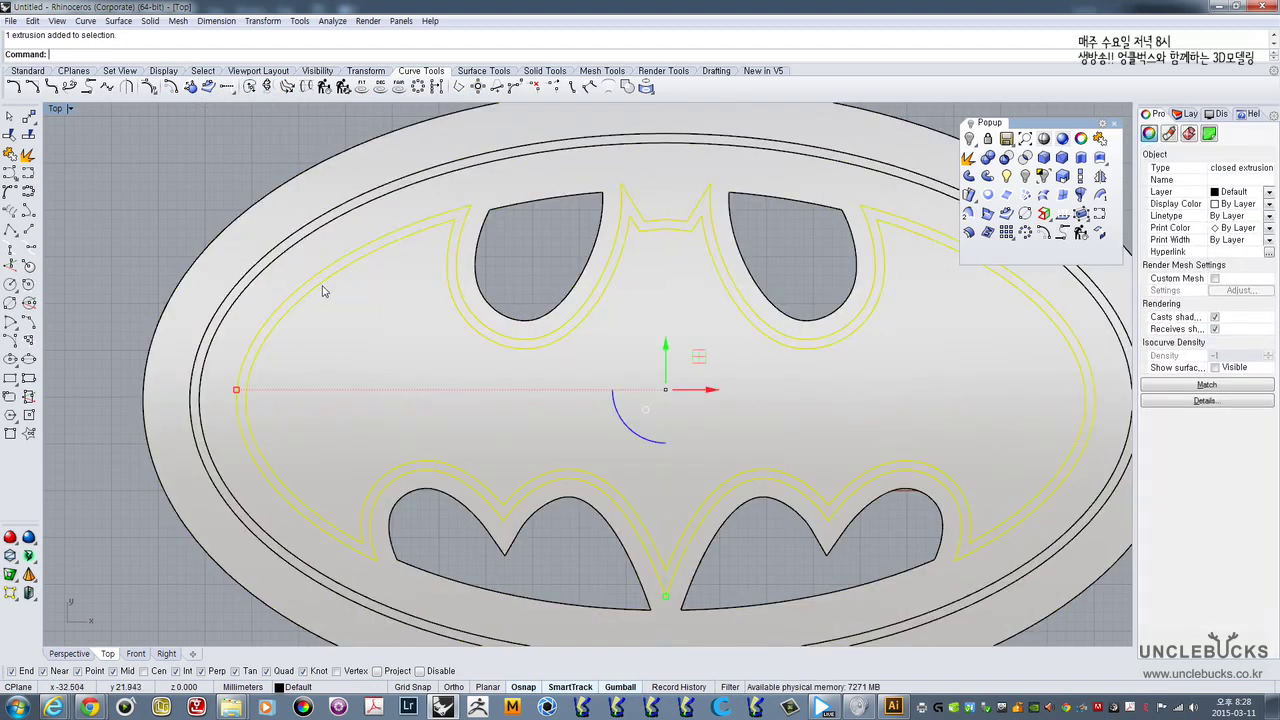
pyautogui.press('Escape')
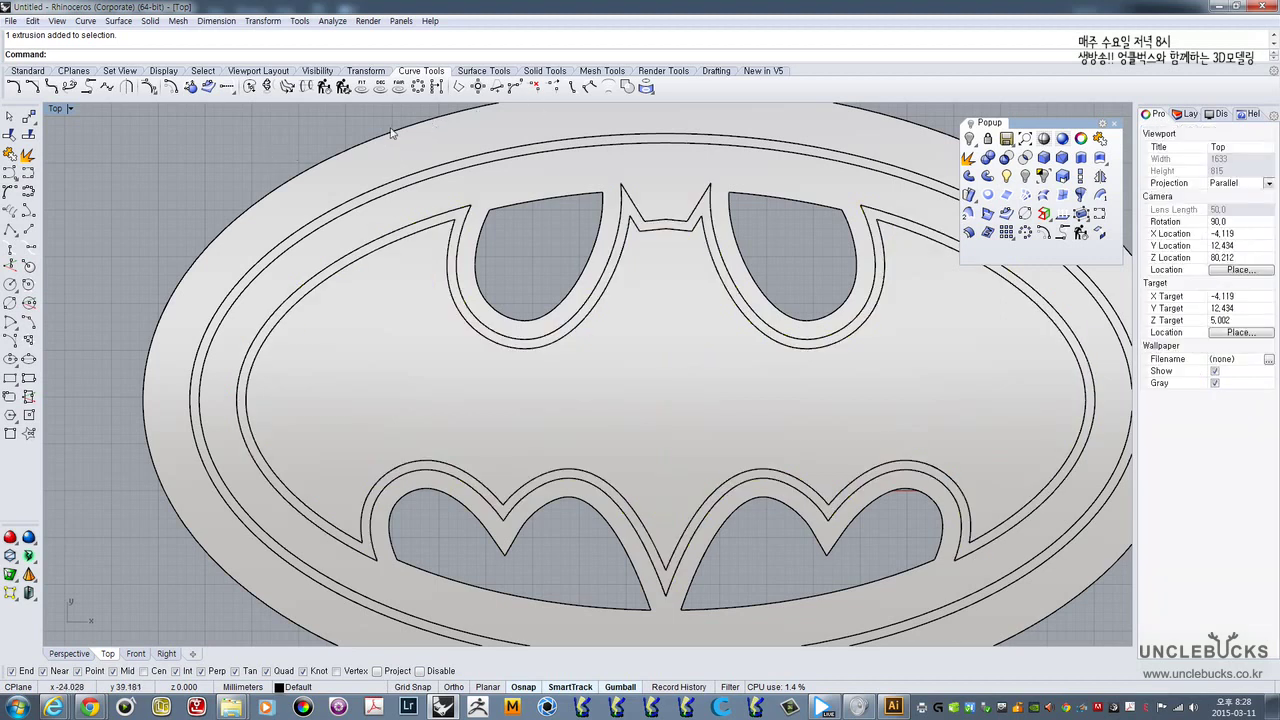
# - Set the Top view to Wireframe display and offset the bat wall's inner curve 2 mm inward
pyautogui.click(27, 71)
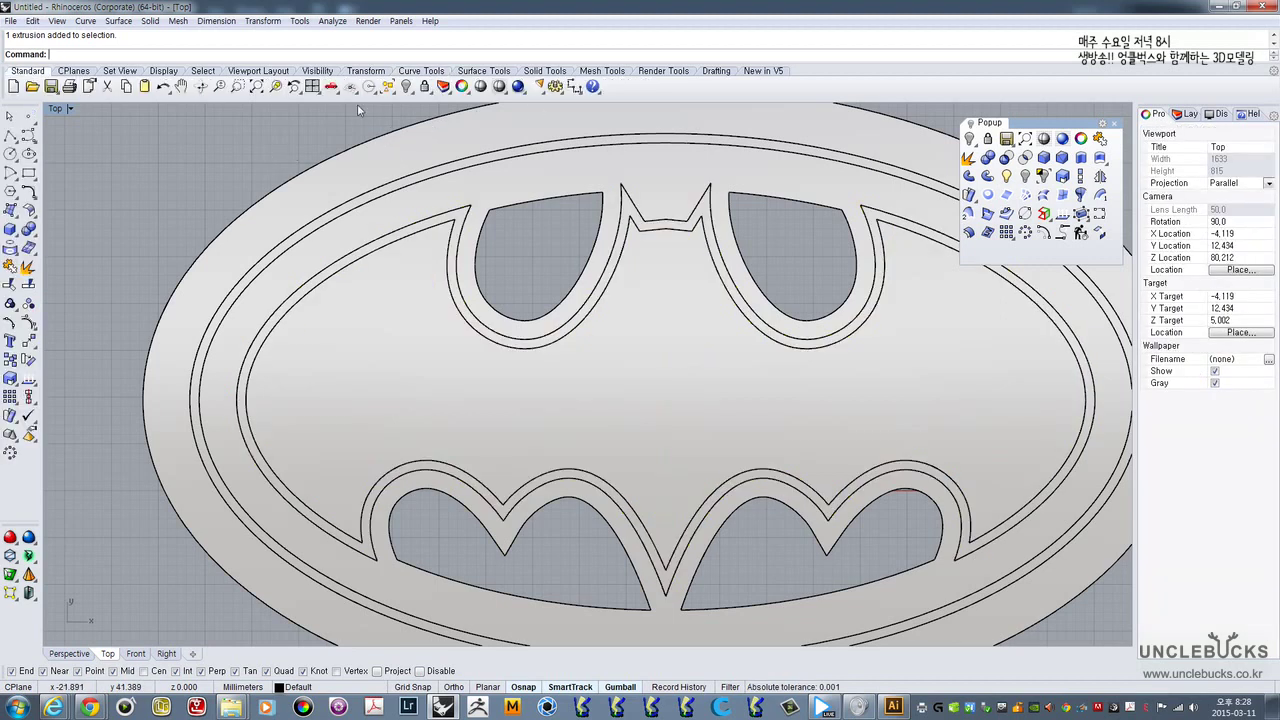
pyautogui.click(498, 88)
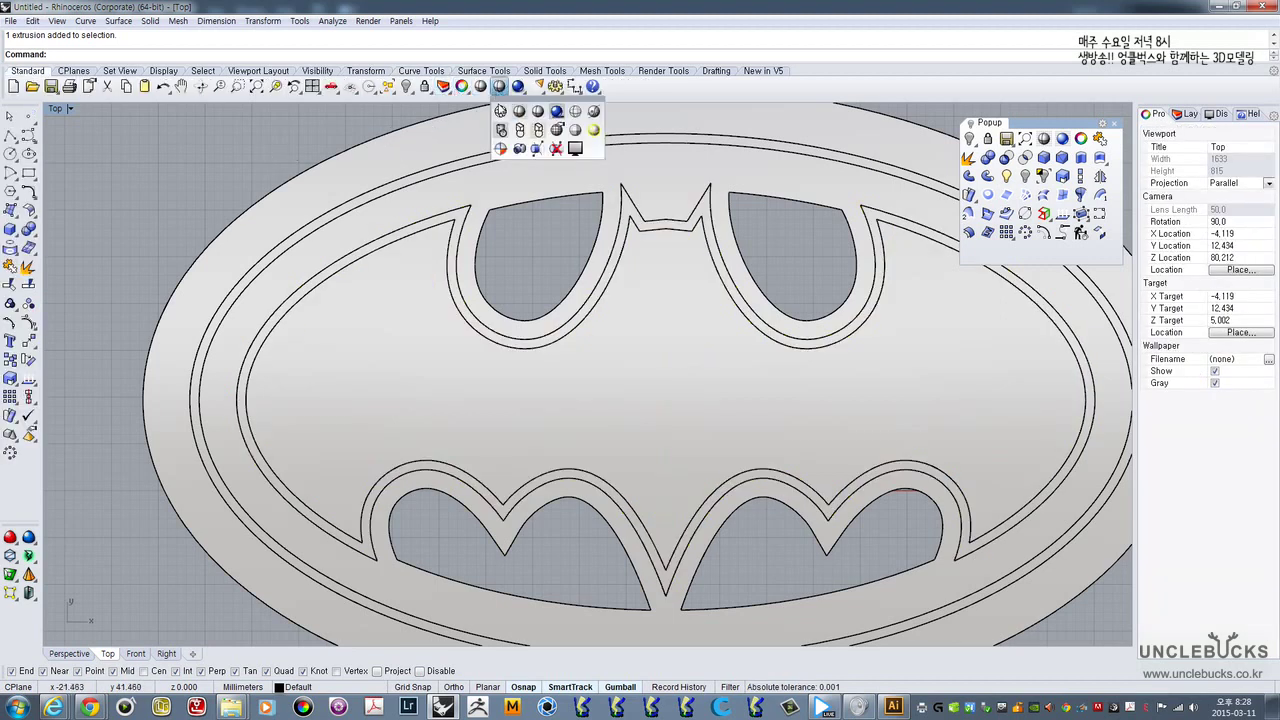
pyautogui.click(501, 112)
pyautogui.click(366, 262)
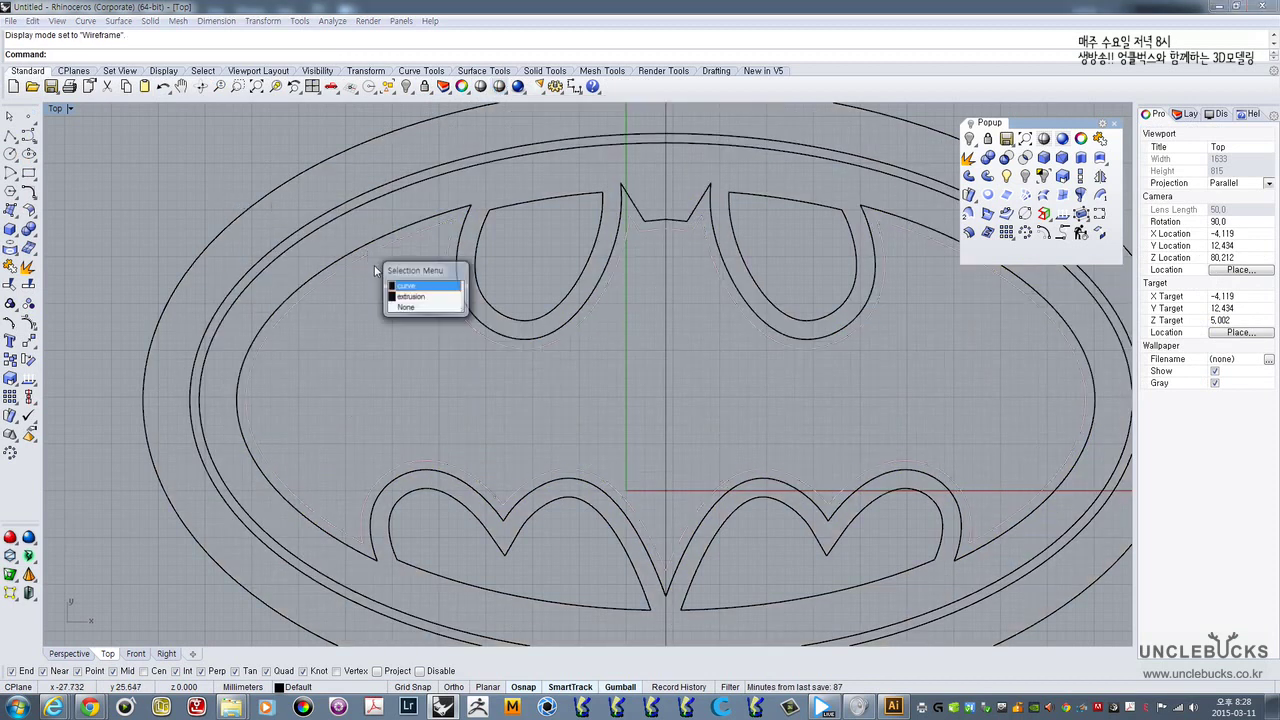
pyautogui.click(395, 288)
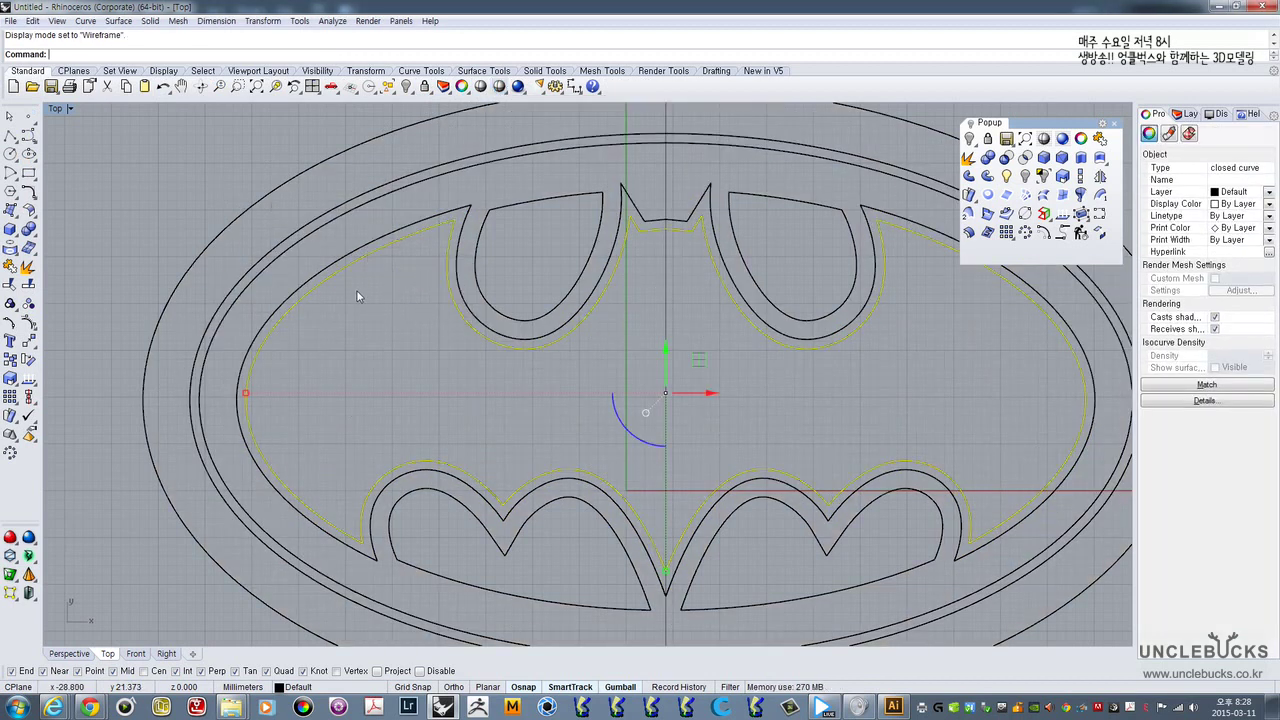
pyautogui.press('Return')
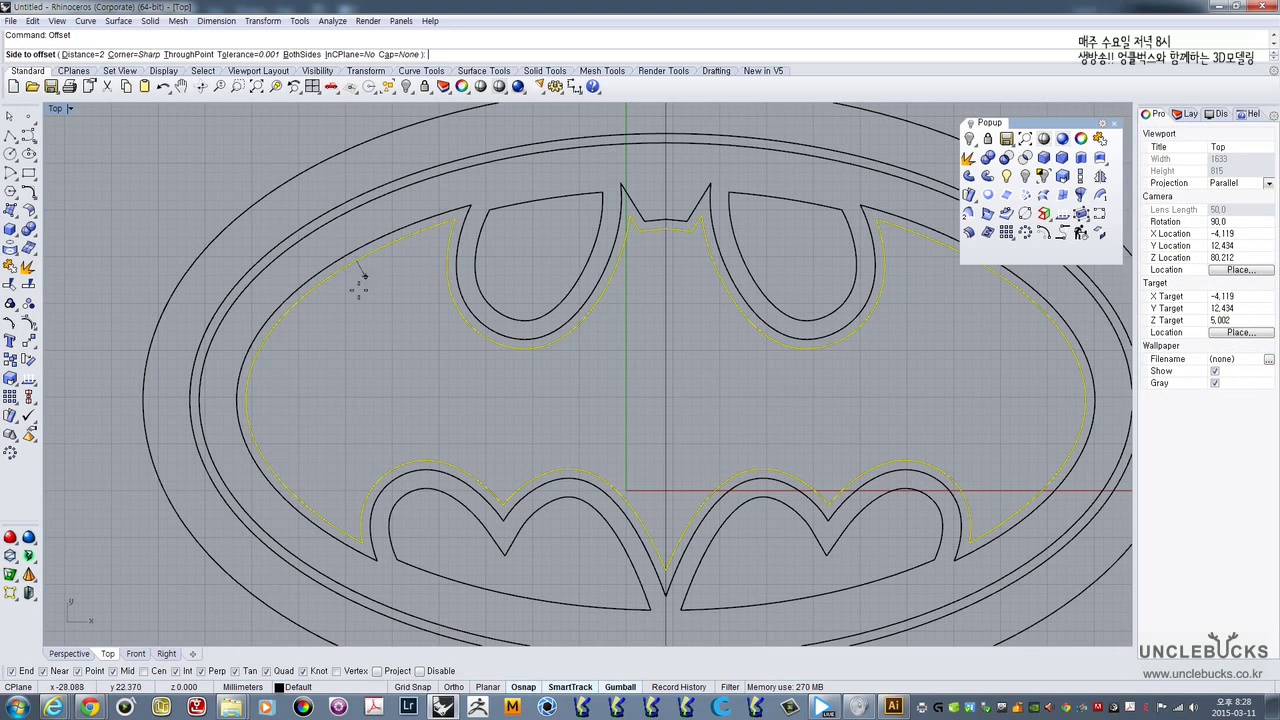
pyautogui.click(316, 312)
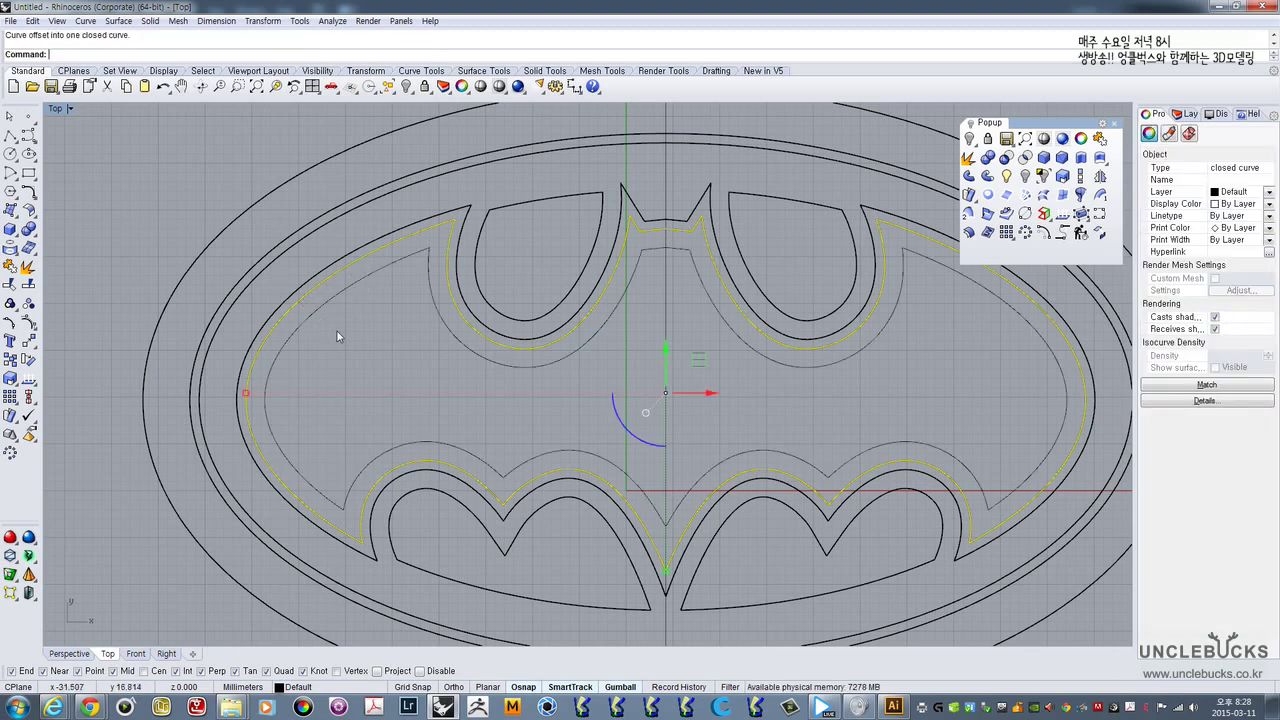
# - Raise the new offset bat curve vertically by about 25 mm, above the cutter walls, in the Perspective view
pyautogui.click(557, 363)
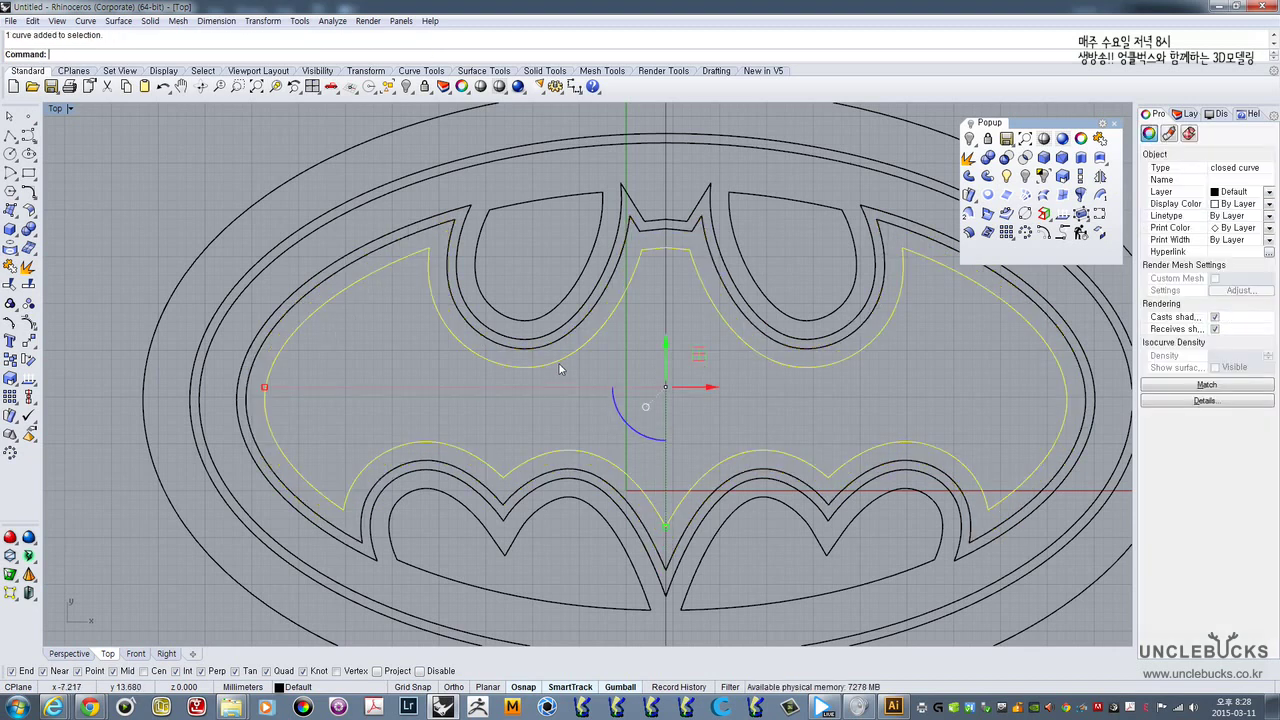
pyautogui.doubleClick(58, 112)
pyautogui.doubleClick(614, 108)
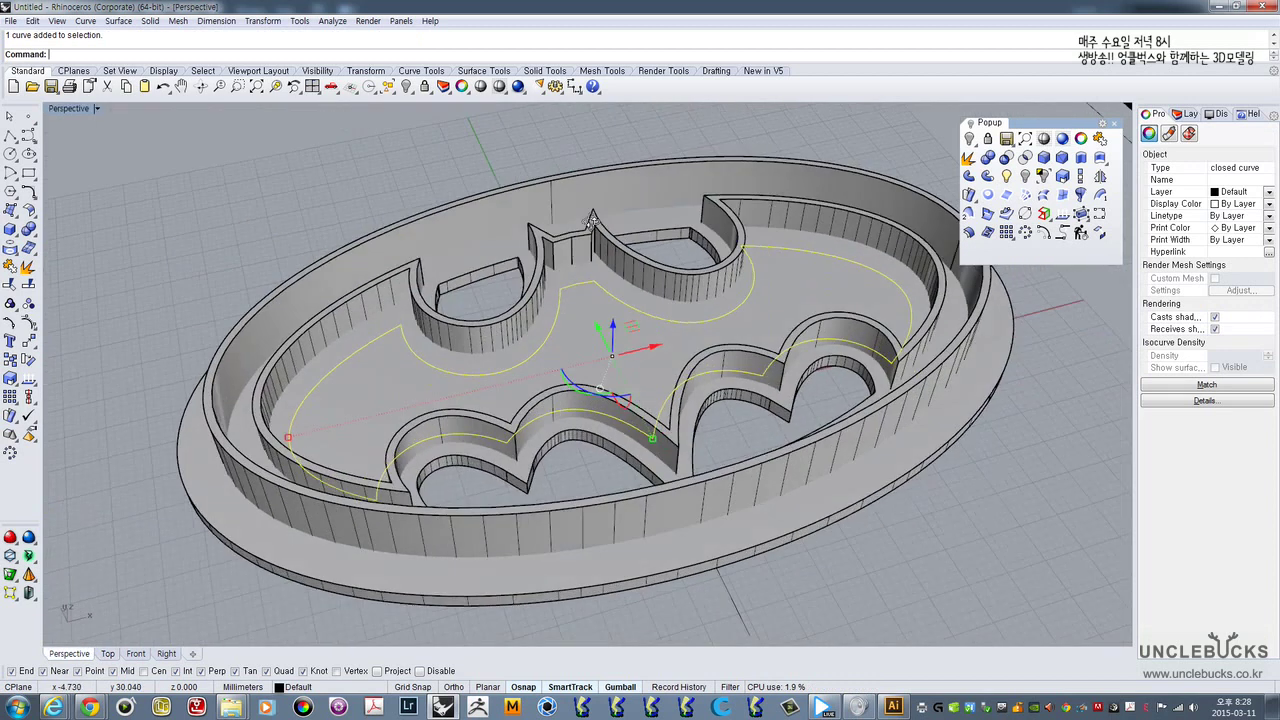
pyautogui.moveTo(620, 170); pyautogui.dragTo(615, 270, button='right')
pyautogui.moveTo(611, 260); pyautogui.dragTo(613, 168)
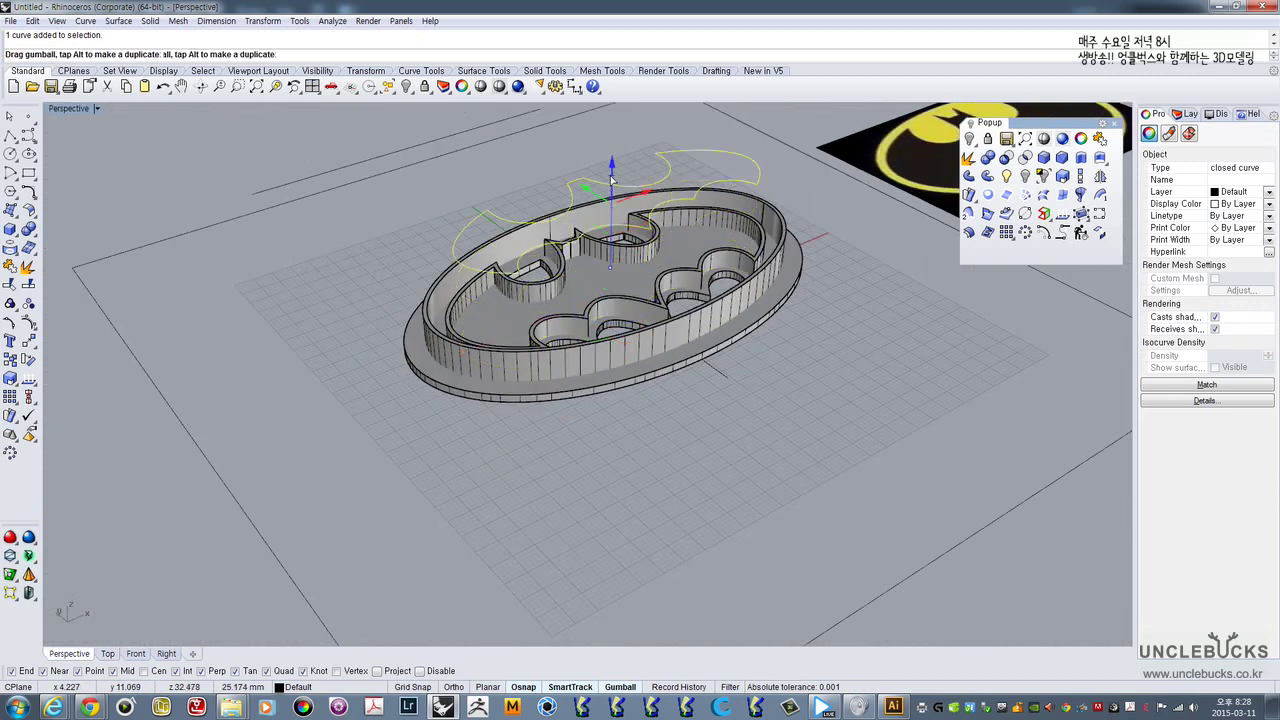
# - Extrude the raised bat curve downward as a solid passing completely through the base plate, and delete the source curve
pyautogui.click(1081, 157)
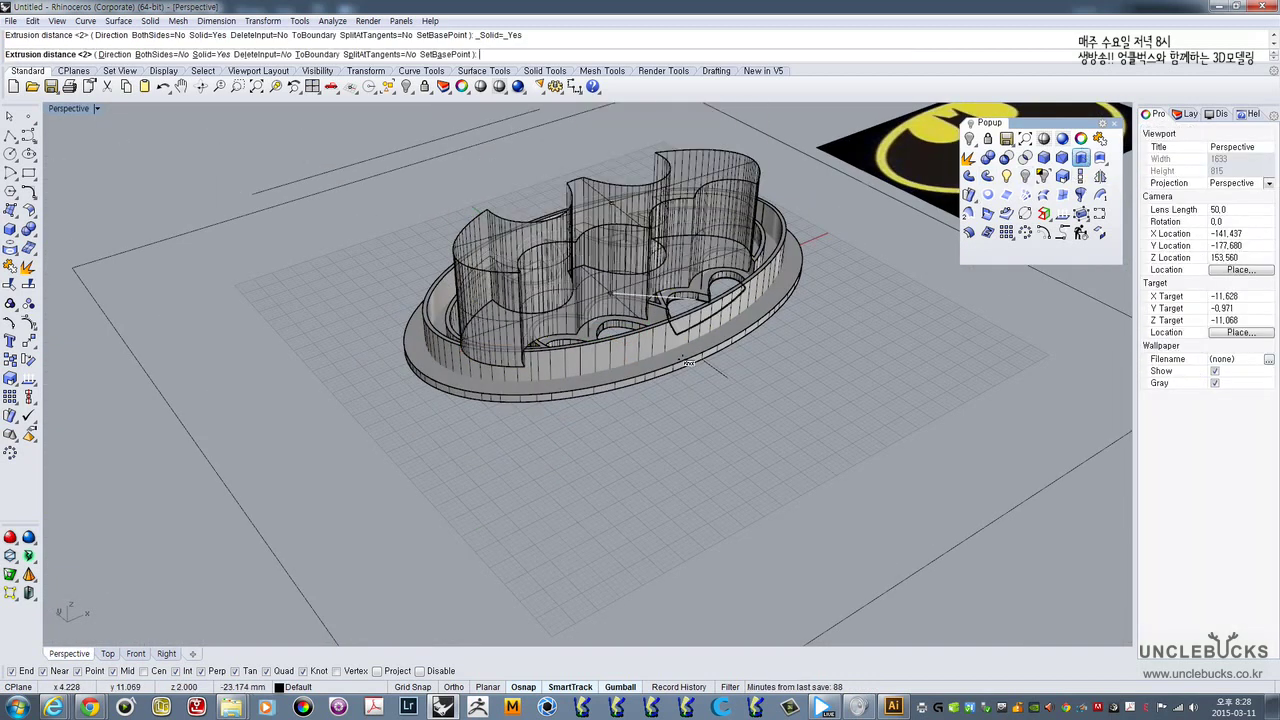
pyautogui.click(734, 415)
pyautogui.moveTo(734, 415); pyautogui.dragTo(698, 332, button='right')
pyautogui.press('Escape')
pyautogui.scroll(5, 690, 310)
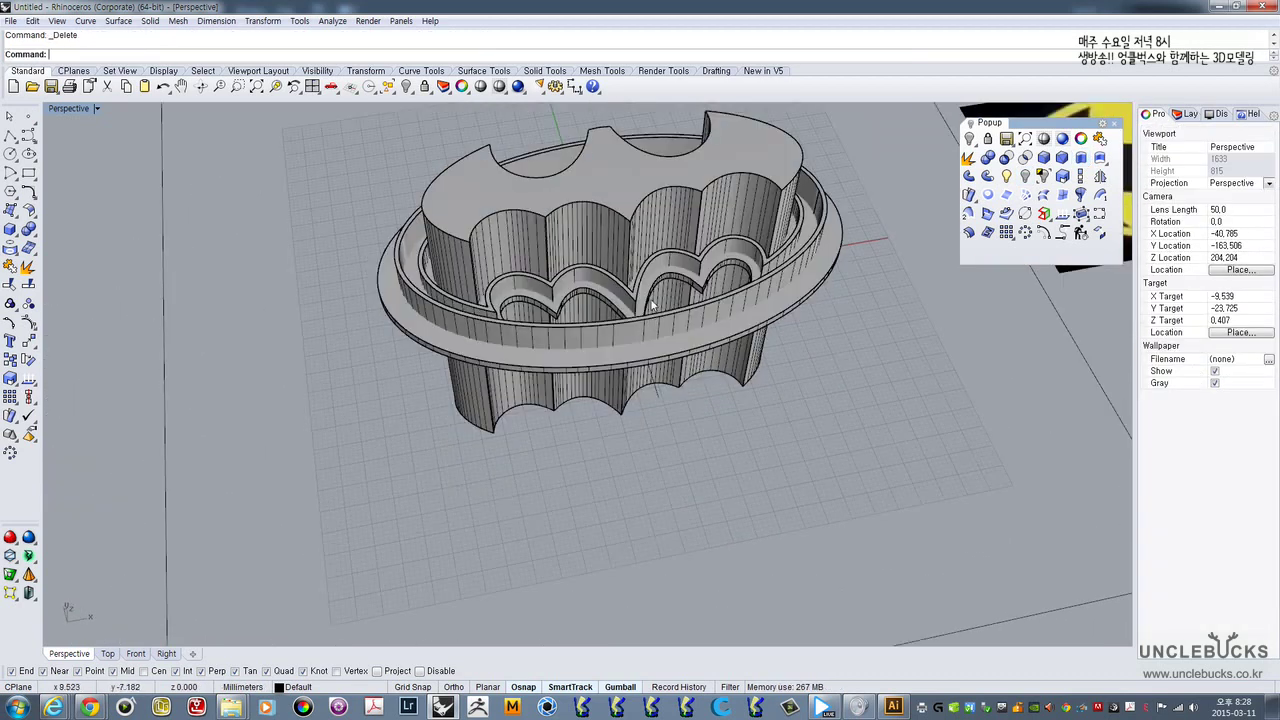
# - Boolean-subtract the tall bat-shaped solid from the base plate to cut a bat-shaped opening in its middle
pyautogui.click(670, 265)
pyautogui.moveTo(670, 265); pyautogui.dragTo(700, 325, button='right')
pyautogui.click(840, 311)
pyautogui.click(817, 372)
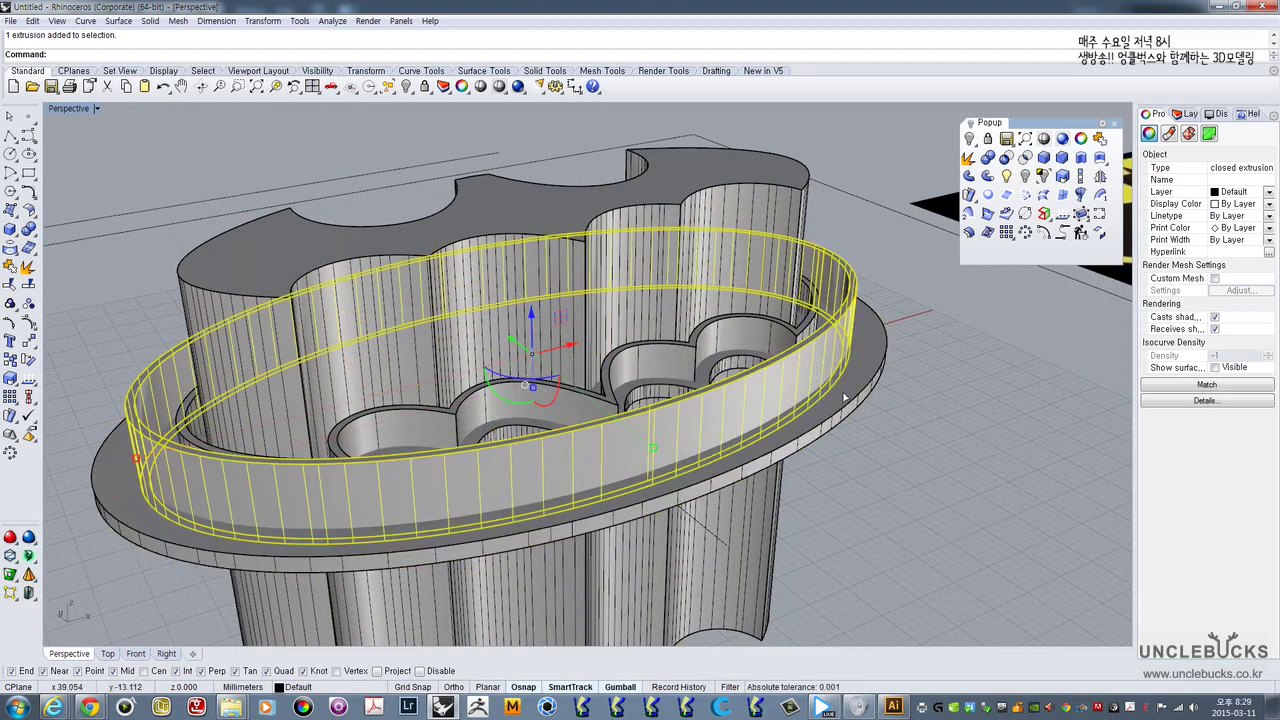
pyautogui.click(845, 398)
pyautogui.click(1006, 157)
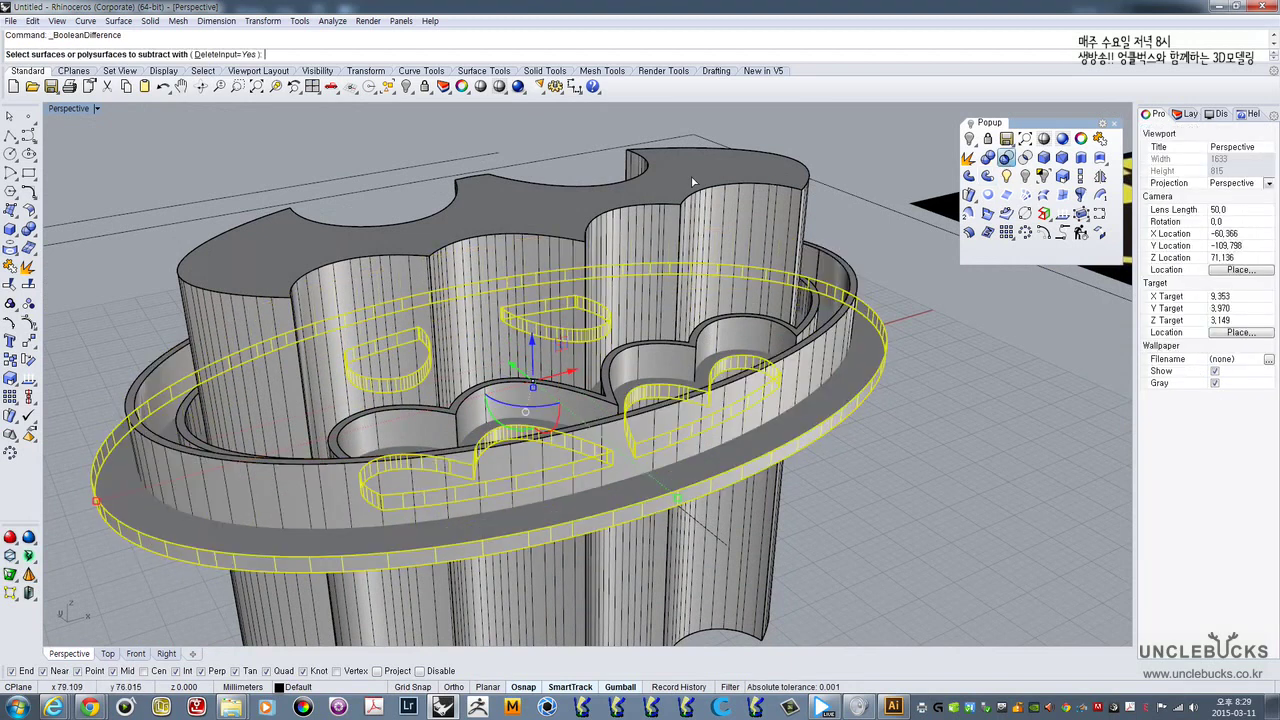
pyautogui.click(691, 180)
pyautogui.press('Return')
# - Boolean-union the oval wall, the bat wall and the cut-out base plate into one solid
pyautogui.moveTo(682, 181); pyautogui.dragTo(324, 188, button='right')
pyautogui.scroll(-3, 527, 275)
pyautogui.moveTo(741, 408); pyautogui.dragTo(794, 444)
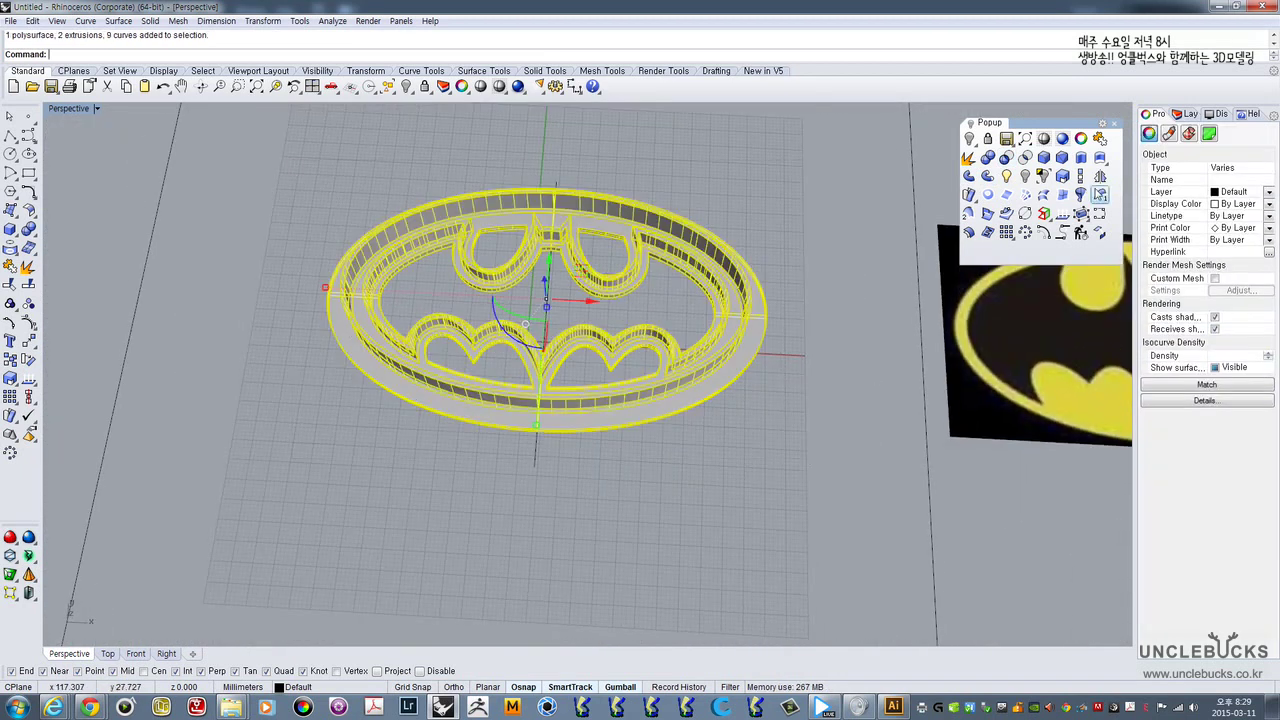
pyautogui.click(988, 158)
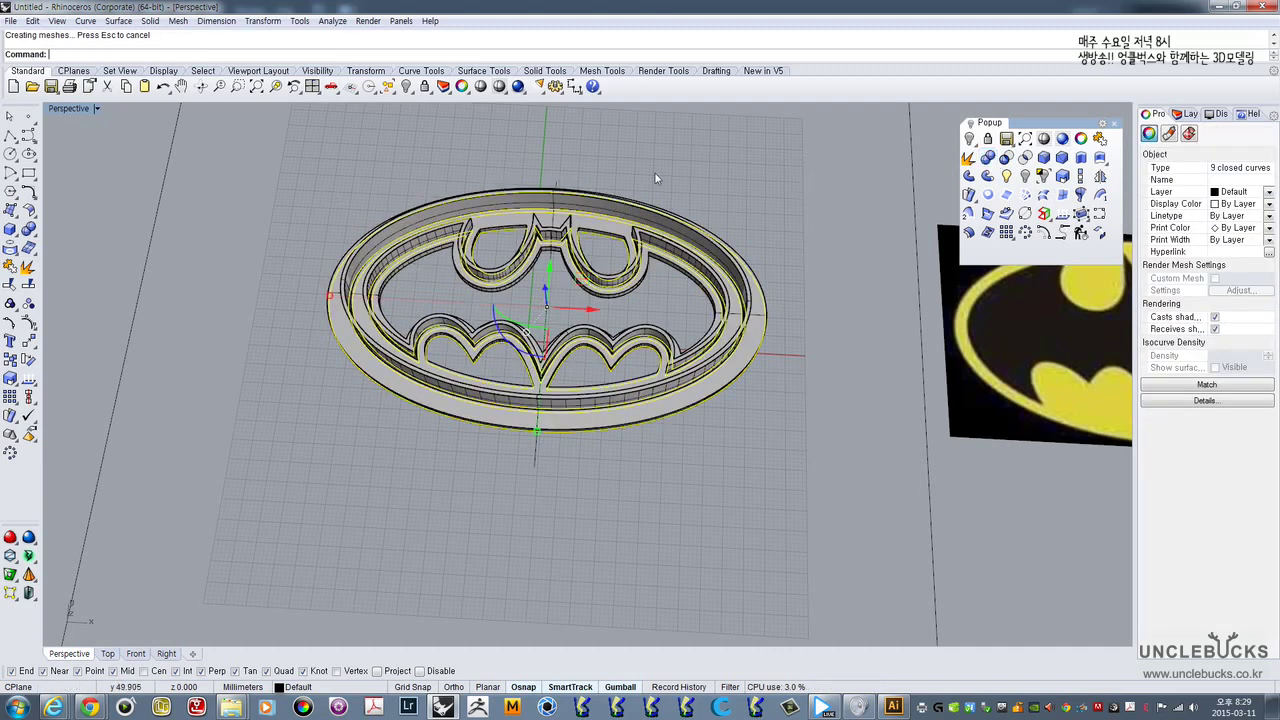
# - Move the united cutter about 192 mm away from its source curves to a free area beside the reference image
pyautogui.scroll(5, 545, 307)
pyautogui.moveTo(545, 307); pyautogui.dragTo(643, 250, button='right')
pyautogui.click(532, 287)
pyautogui.moveTo(714, 226); pyautogui.dragTo(509, 334, button='right')
pyautogui.scroll(-5, 563, 328)
pyautogui.scroll(-6, 515, 383)
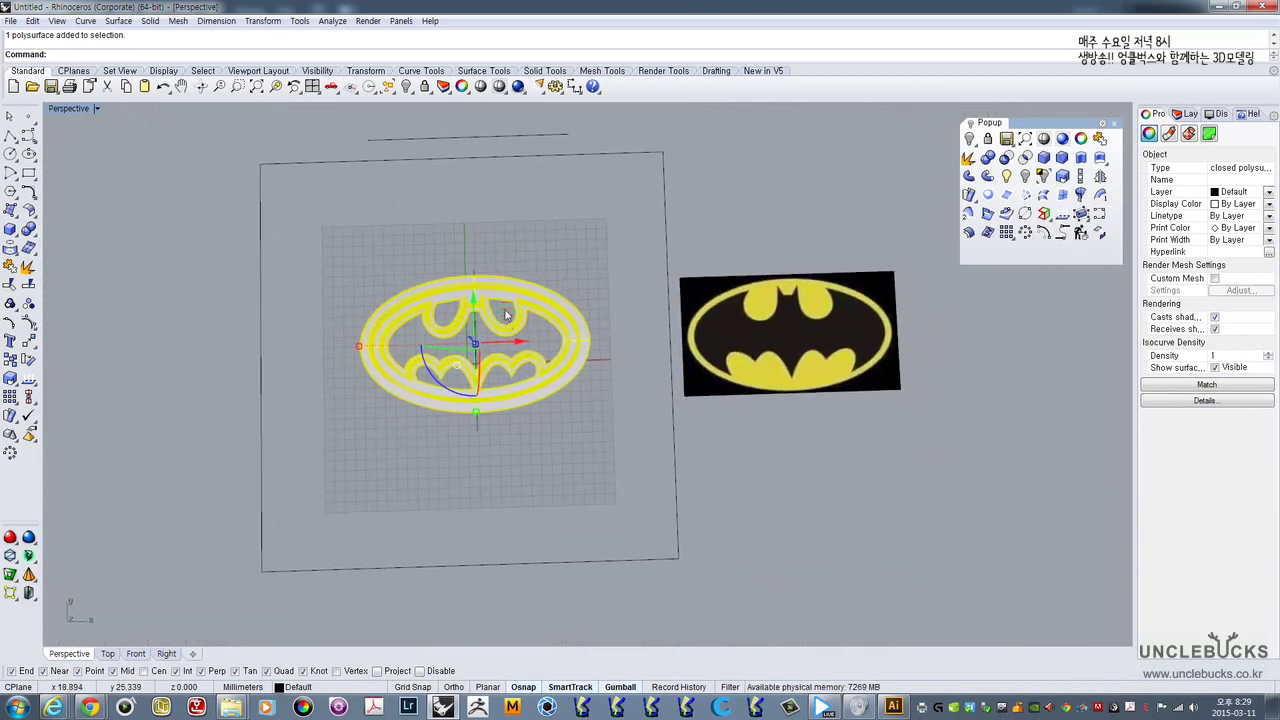
pyautogui.moveTo(507, 310); pyautogui.dragTo(893, 451)
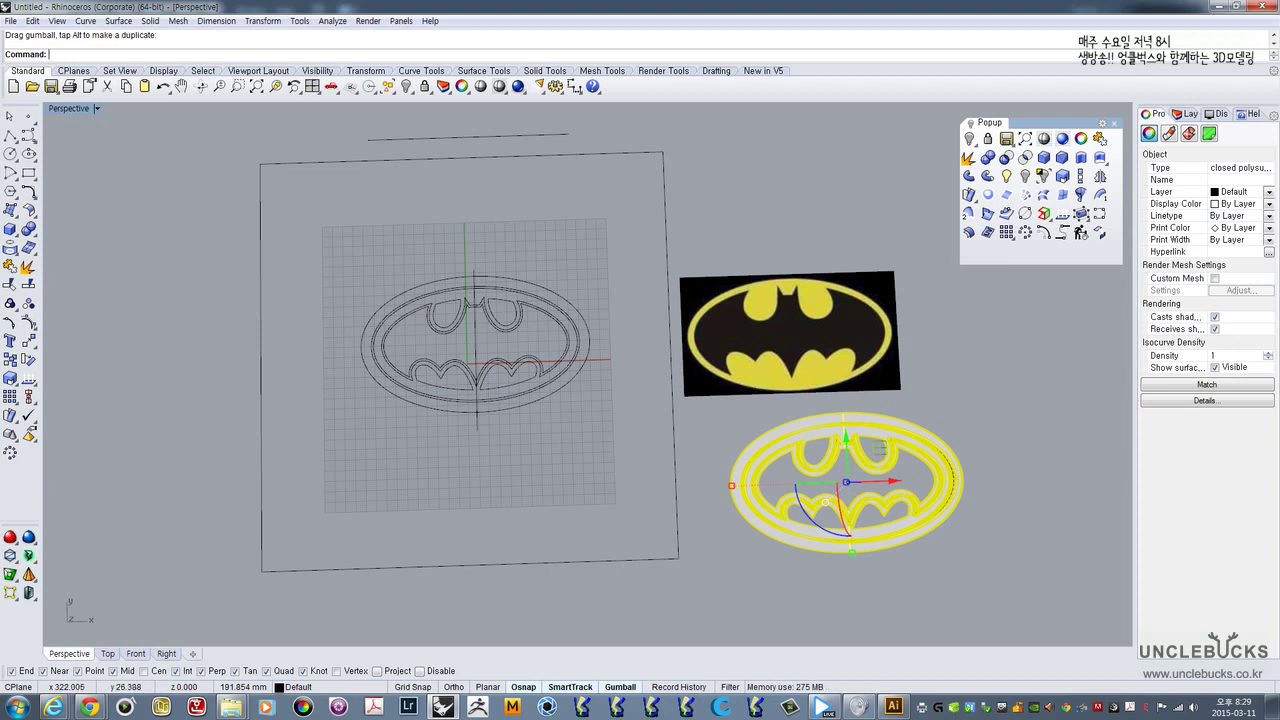
pyautogui.press('Escape')
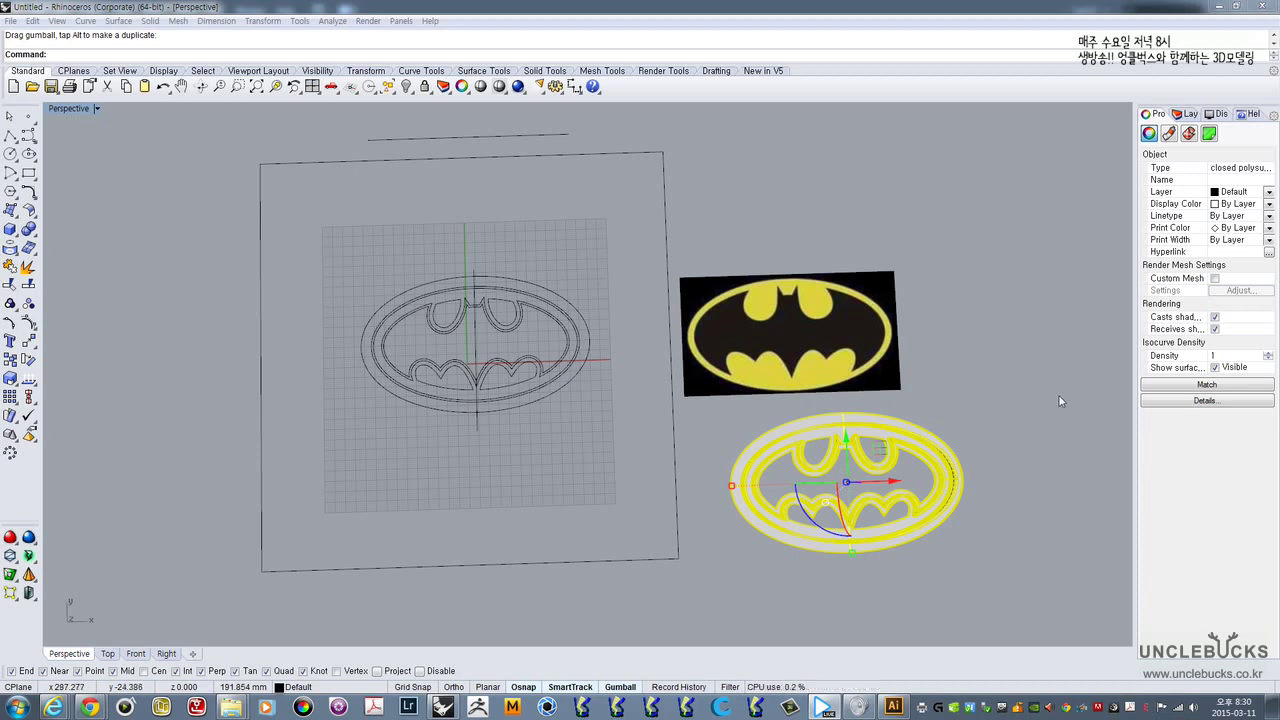
# - Examine the finished cutter beside the reference image and source curves from several angles, selecting the image and then the logo curves
pyautogui.moveTo(90, 710)
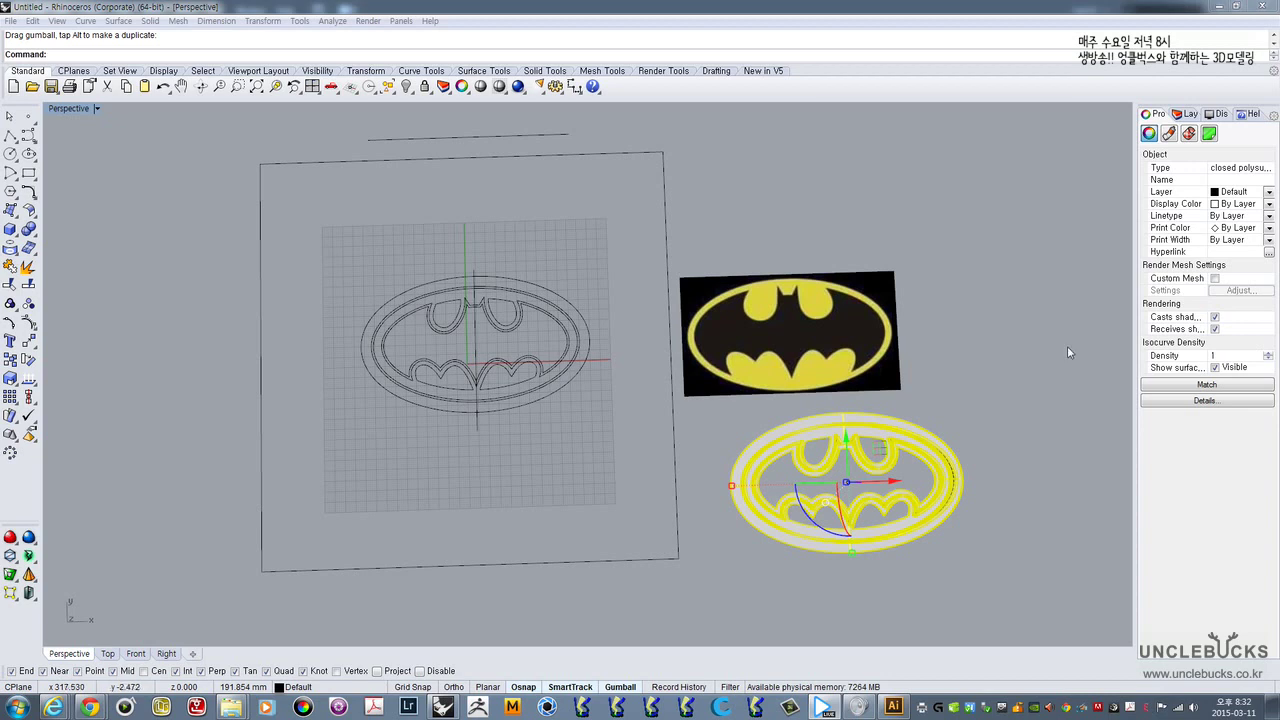
pyautogui.moveTo(805, 486); pyautogui.dragTo(823, 374, button='right')
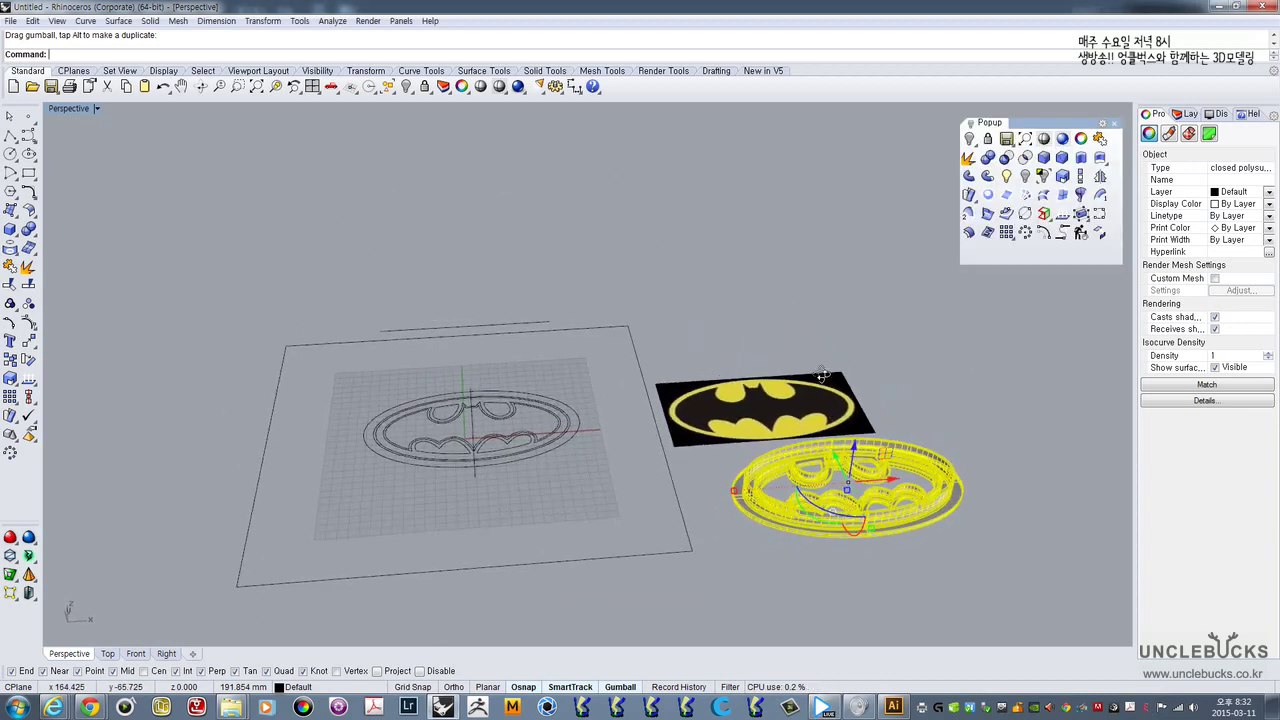
pyautogui.click(865, 281)
pyautogui.moveTo(972, 428)
pyautogui.mouseDown(button='right')
pyautogui.moveTo(959, 403)
pyautogui.moveTo(974, 391)
pyautogui.moveTo(1017, 400)
pyautogui.moveTo(982, 439)
pyautogui.mouseUp(button='right')
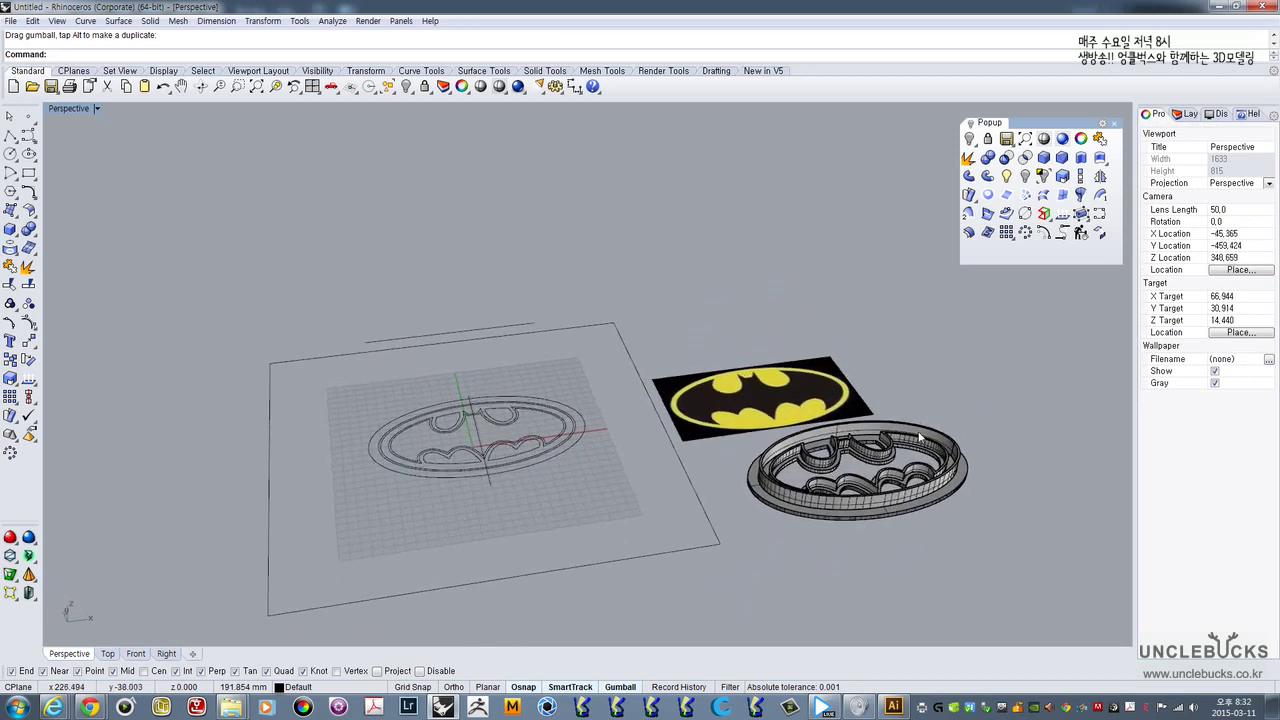
pyautogui.moveTo(643, 417)
pyautogui.keyDown('shift'); pyautogui.mouseDown(button='right')
pyautogui.moveTo(726, 383)
pyautogui.moveTo(709, 537)
pyautogui.moveTo(645, 433)
pyautogui.mouseUp(button='right'); pyautogui.keyUp('shift')
pyautogui.scroll(1, 645, 423)
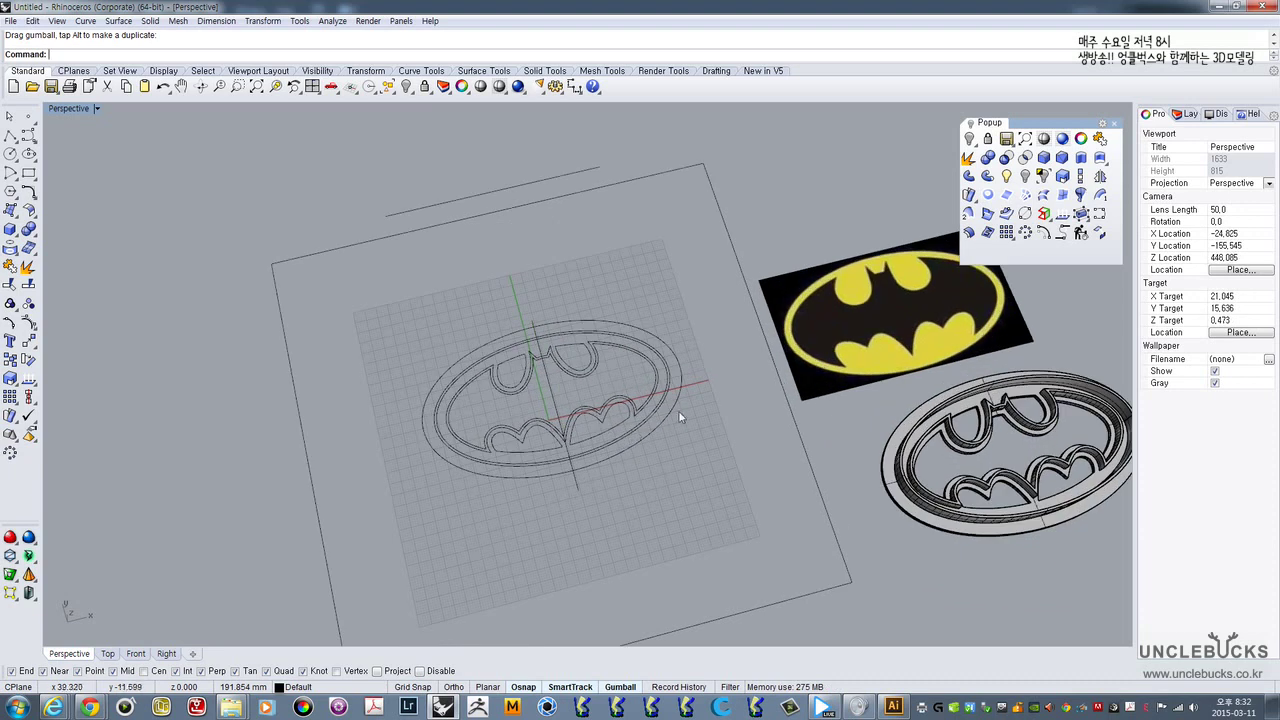
pyautogui.scroll(1, 765, 376)
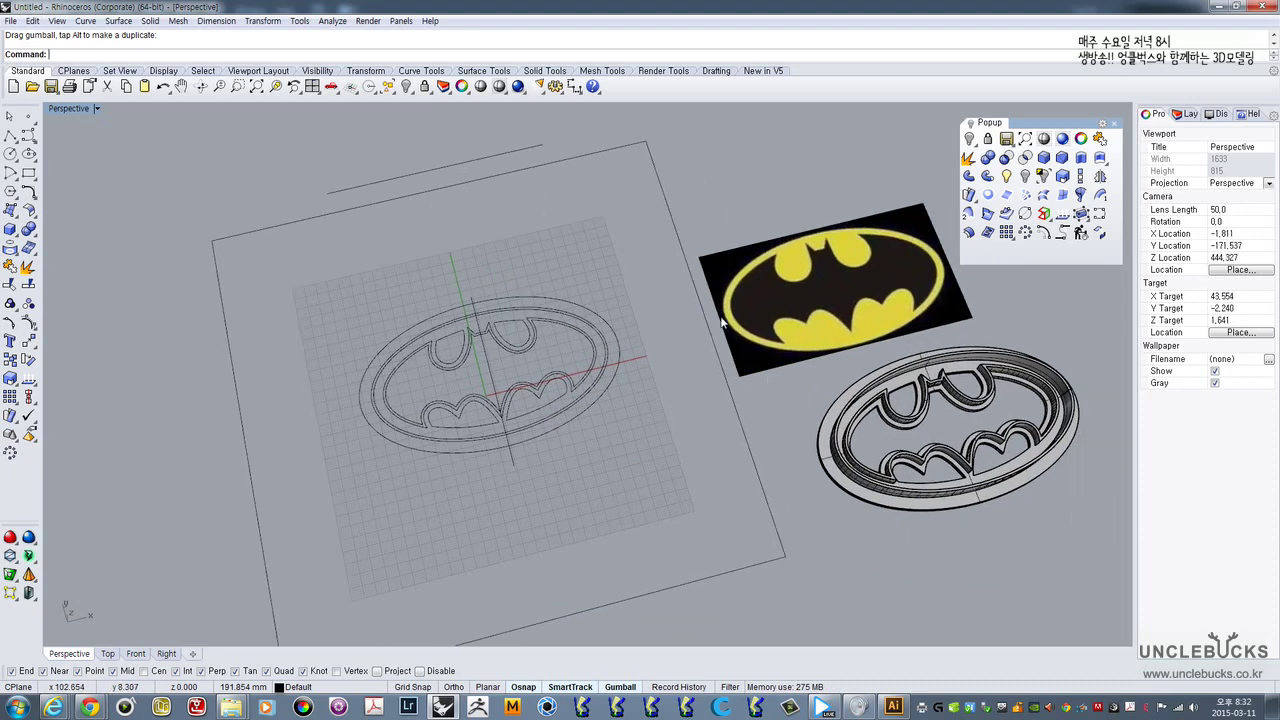
pyautogui.click(807, 298)
pyautogui.moveTo(668, 414); pyautogui.dragTo(588, 362, button='right')
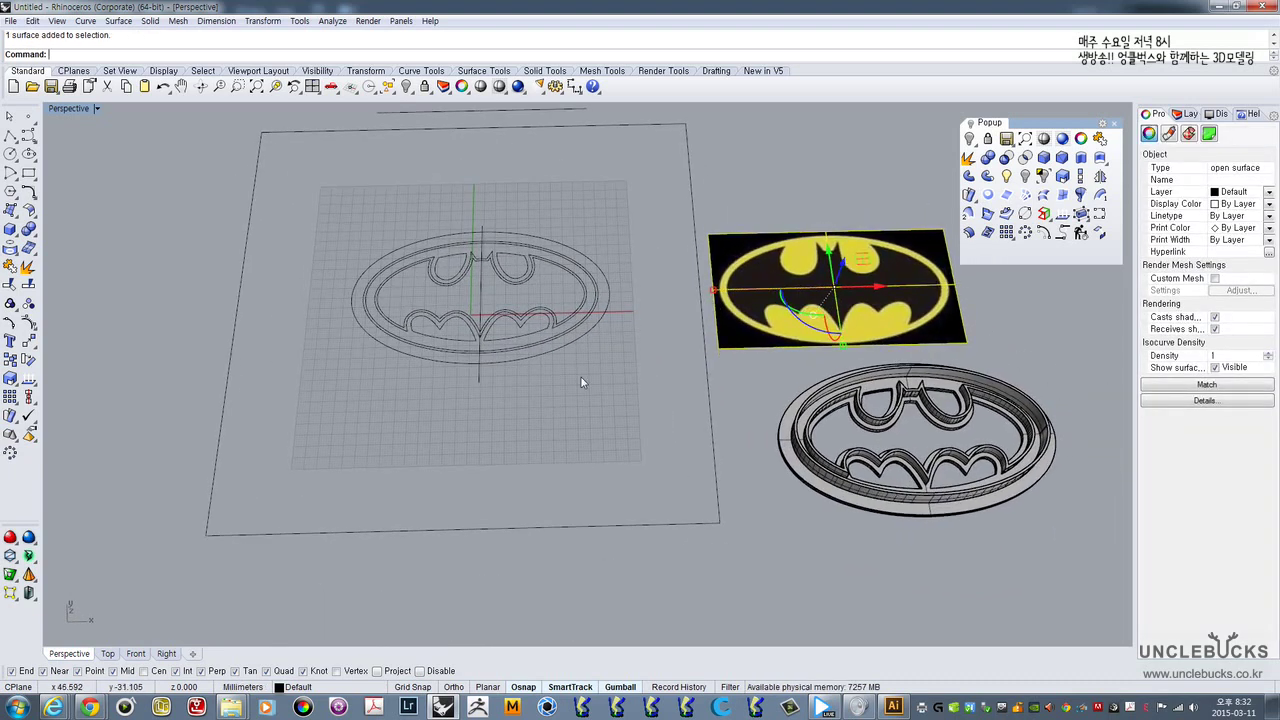
pyautogui.moveTo(325, 197); pyautogui.dragTo(644, 422)
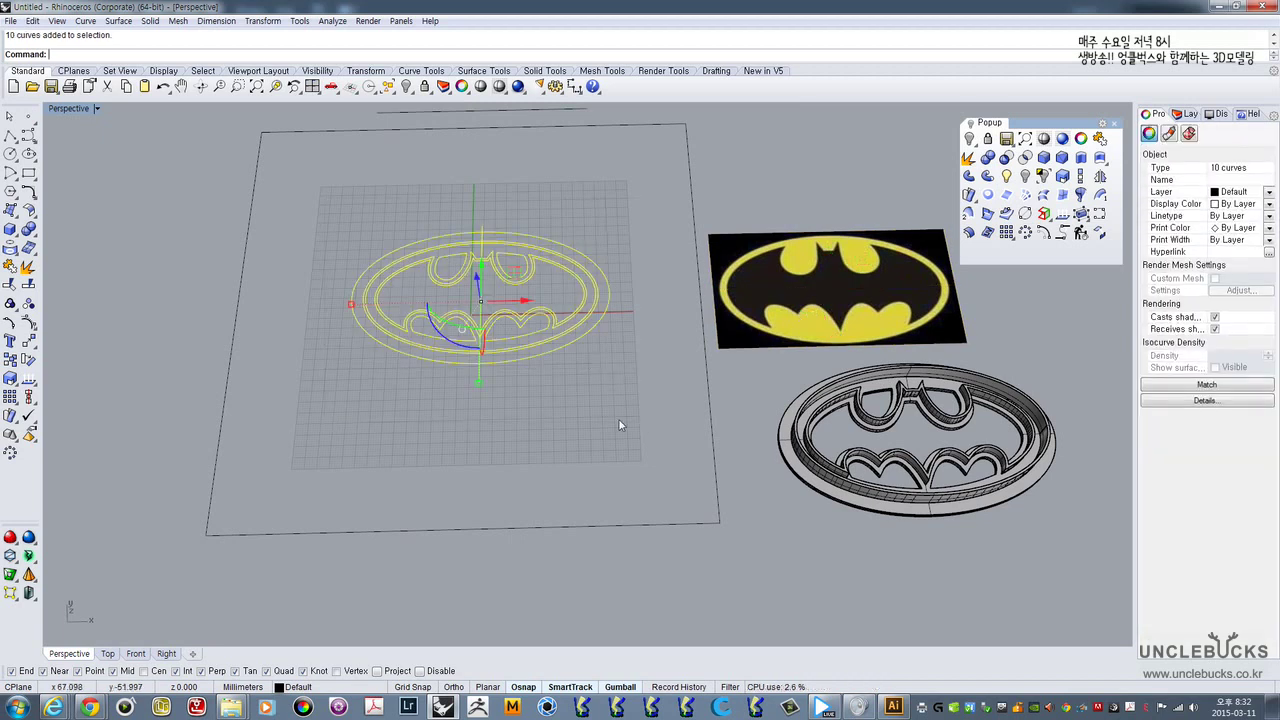
# - Compare the source logo curves with the reference image and the finished cutter, then select the cutter solid
pyautogui.keyDown('shift'); pyautogui.moveTo(543, 400); pyautogui.dragTo(644, 408, button='right'); pyautogui.keyUp('shift')
pyautogui.scroll(-2, 645, 406)
pyautogui.moveTo(661, 354); pyautogui.dragTo(667, 366, button='right')
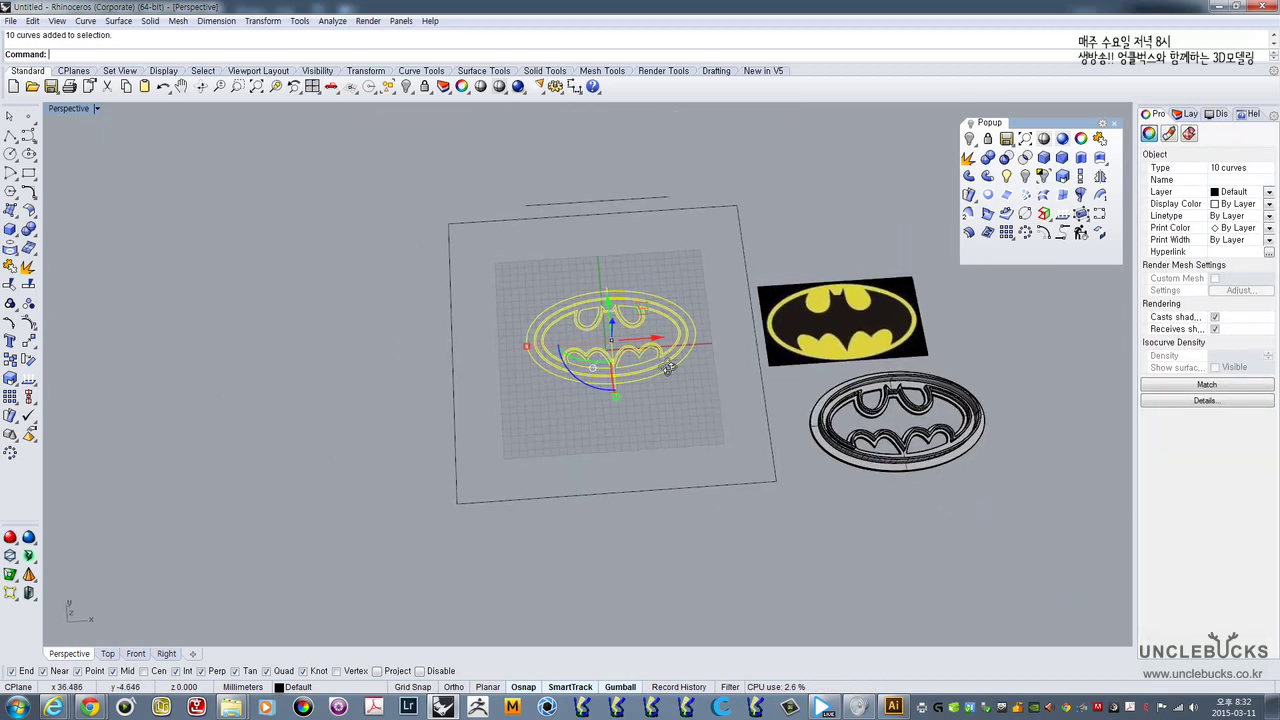
pyautogui.scroll(4, 766, 355)
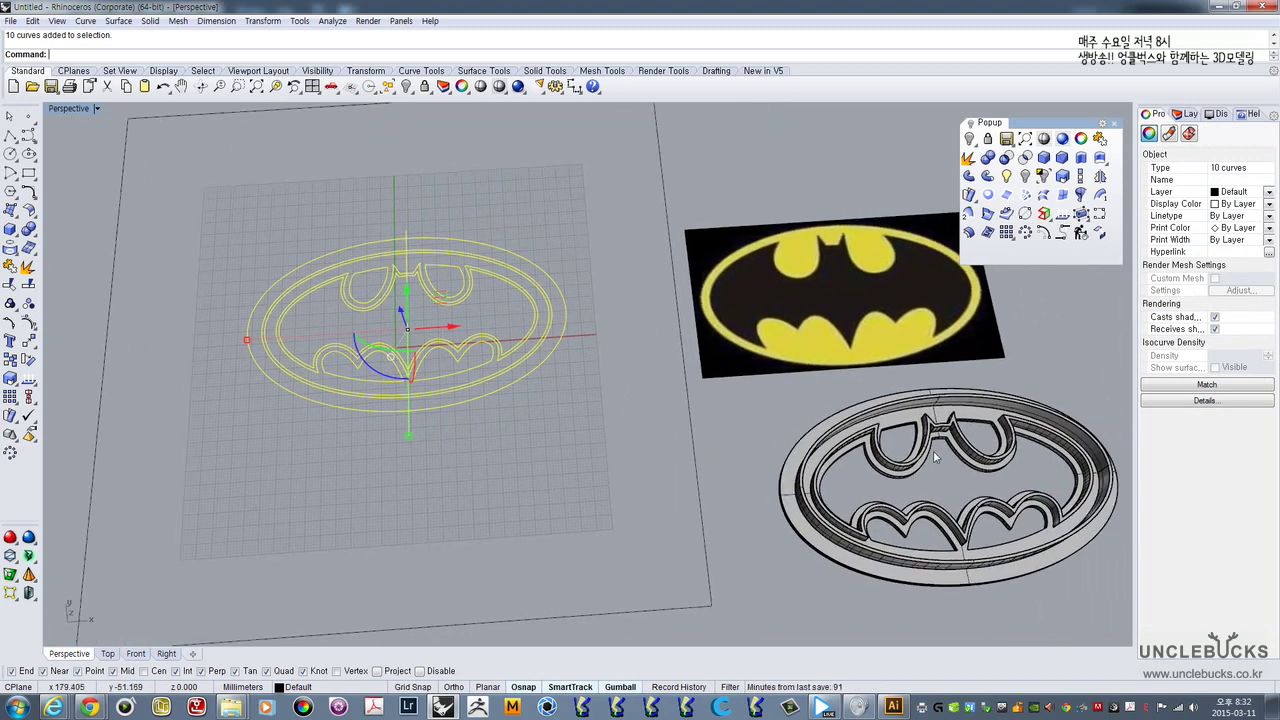
pyautogui.click(923, 449)
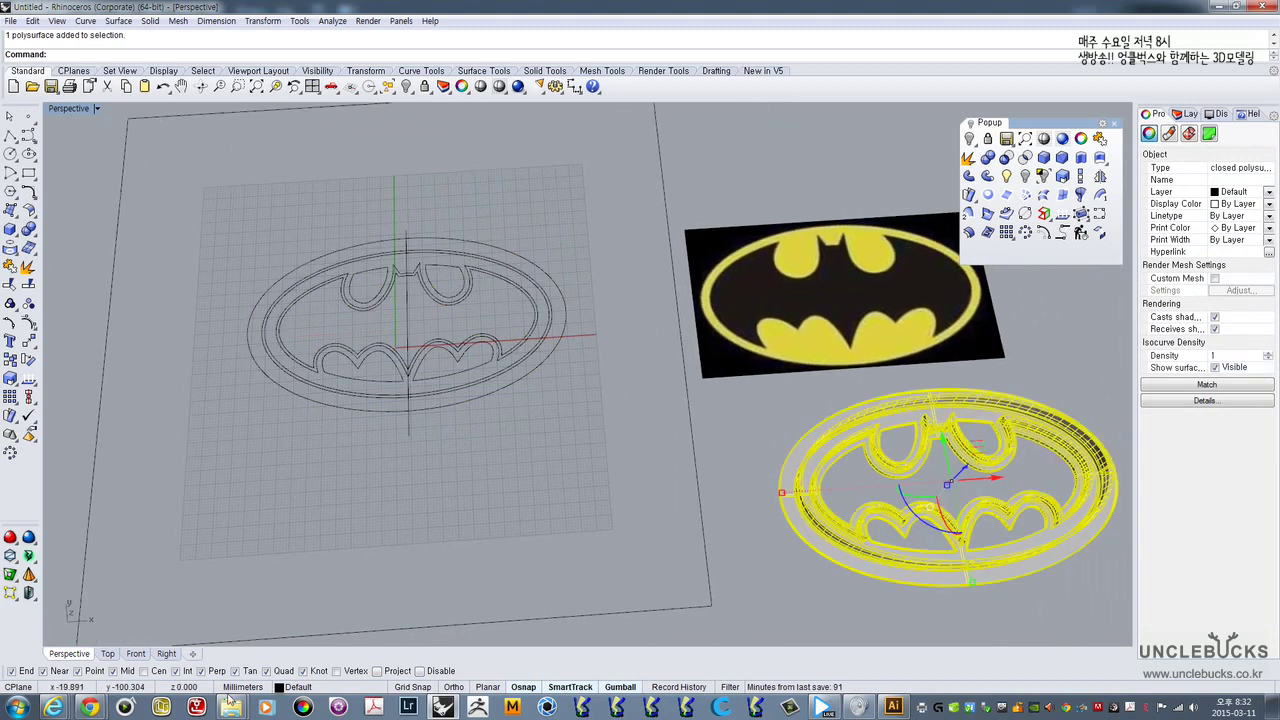
# - Switch to Chrome, review the Batman cookie cutter photo, browse other cookie cutter pins on Pinterest, and return to Rhino
pyautogui.click(91, 708)
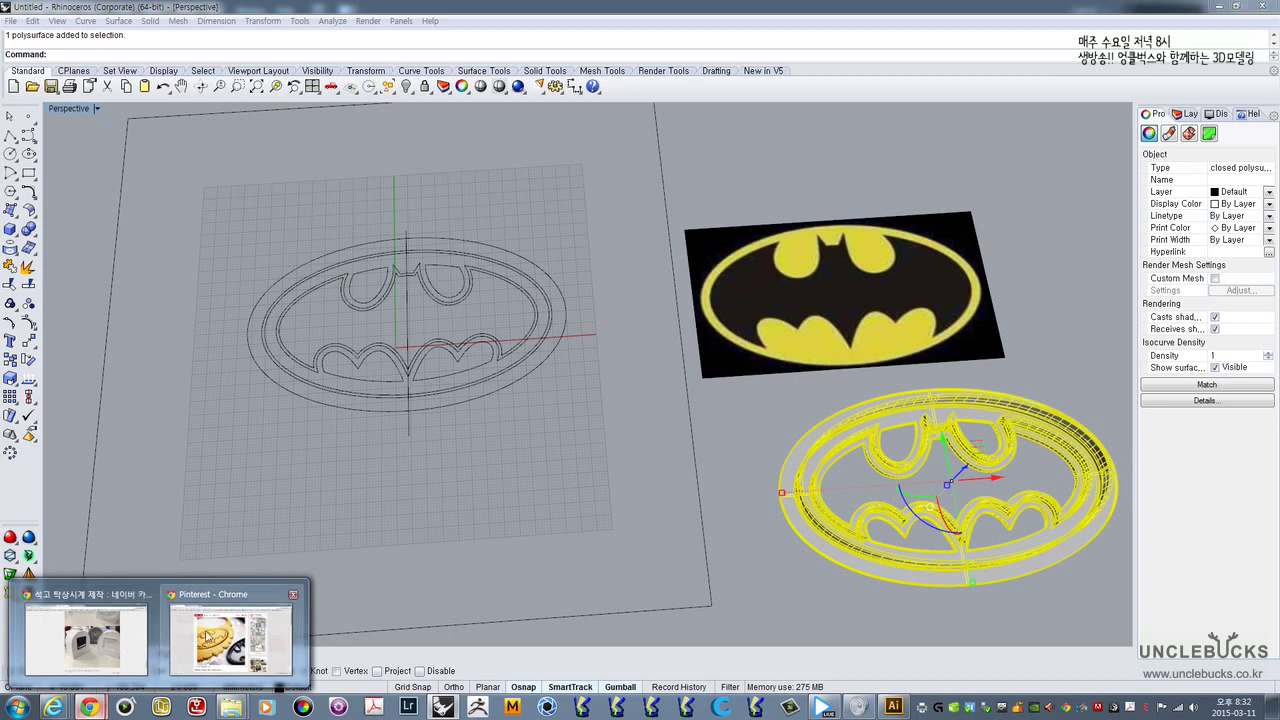
pyautogui.click(295, 612)
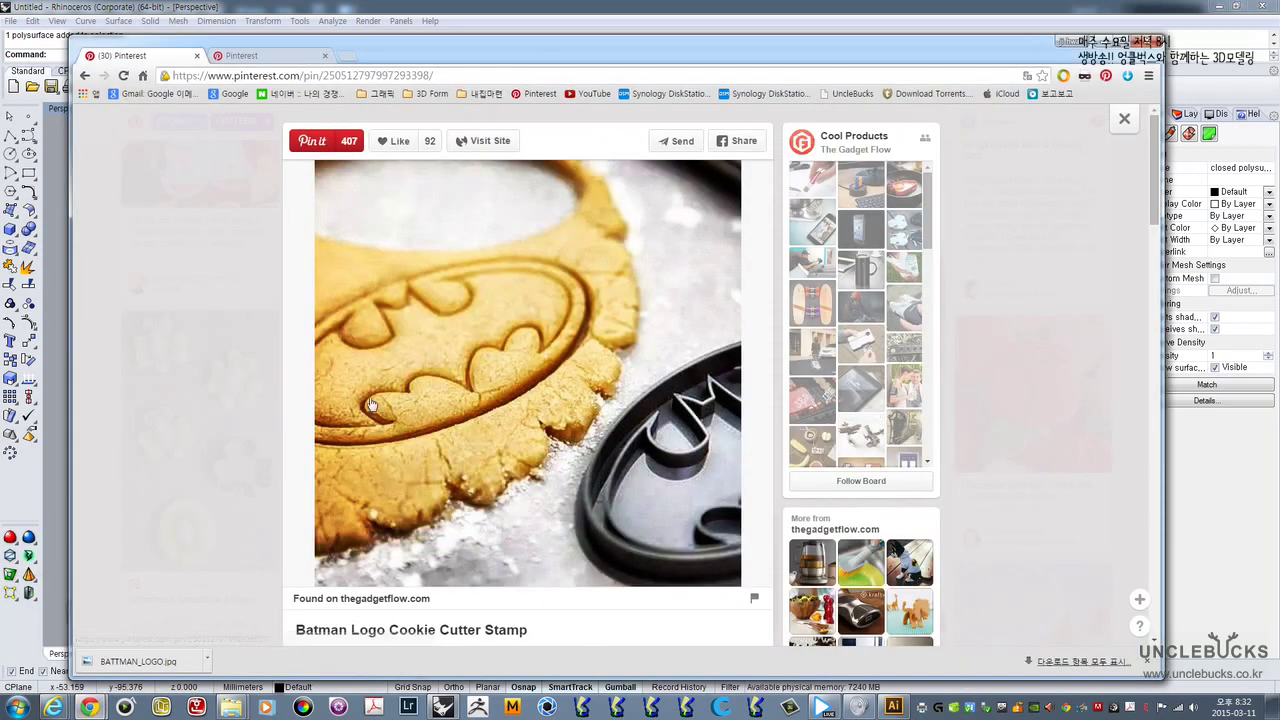
pyautogui.click(195, 398)
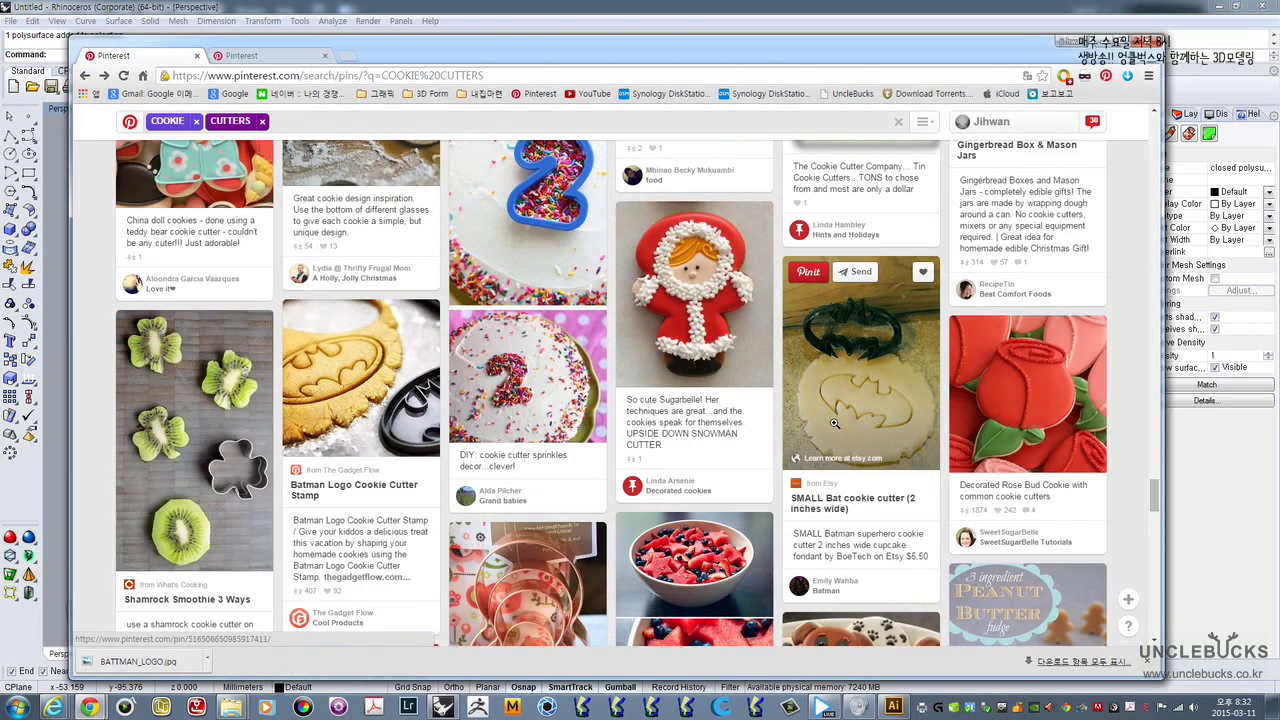
pyautogui.scroll(-3, 834, 423)
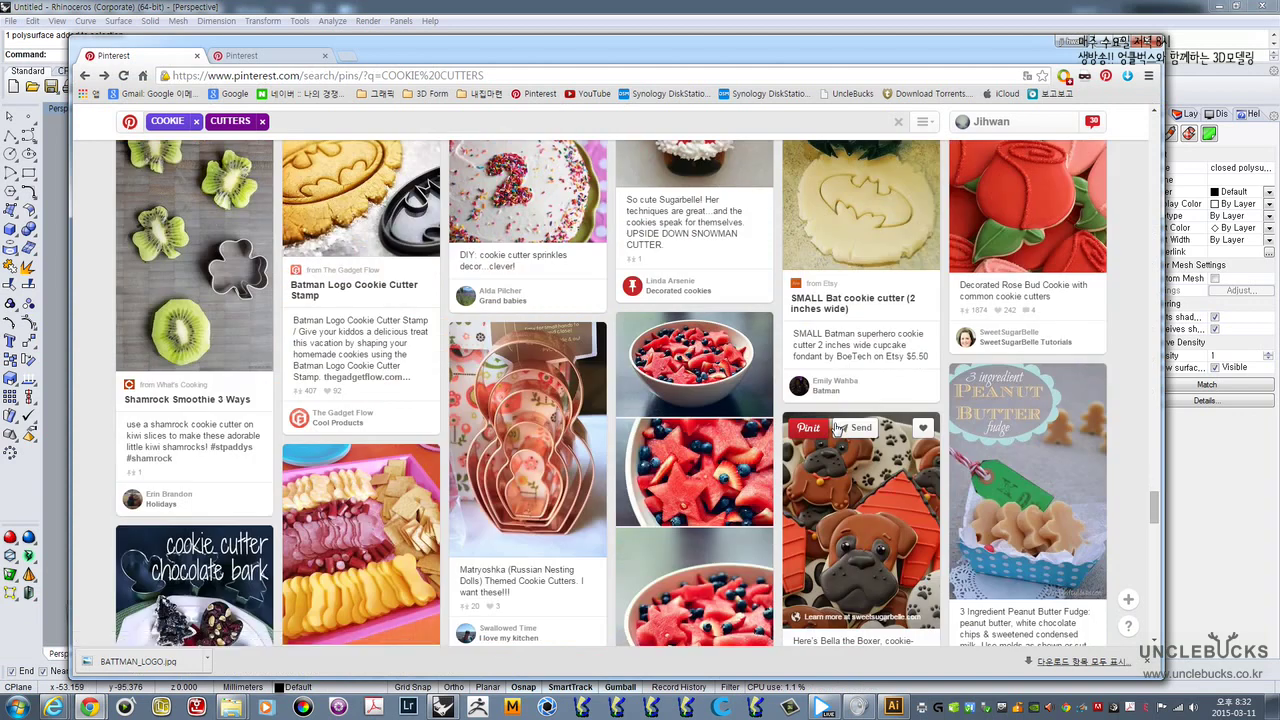
pyautogui.scroll(-3, 697, 415)
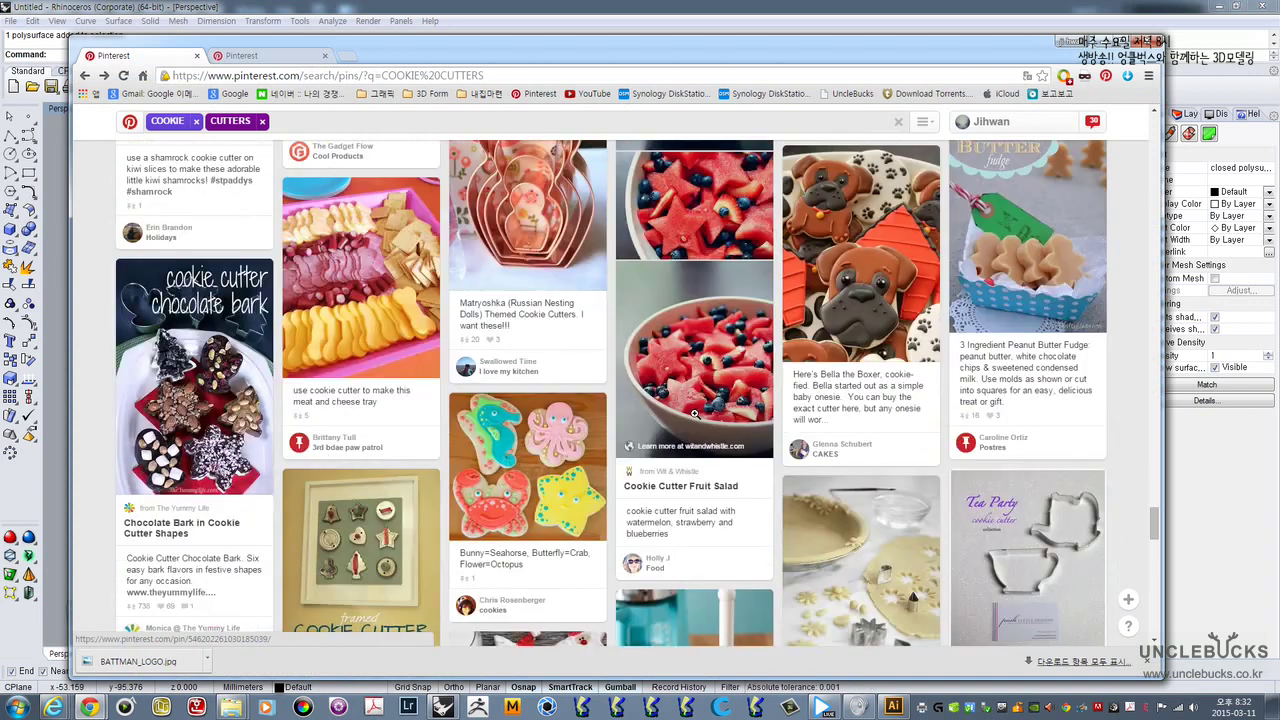
pyautogui.scroll(-3, 694, 413)
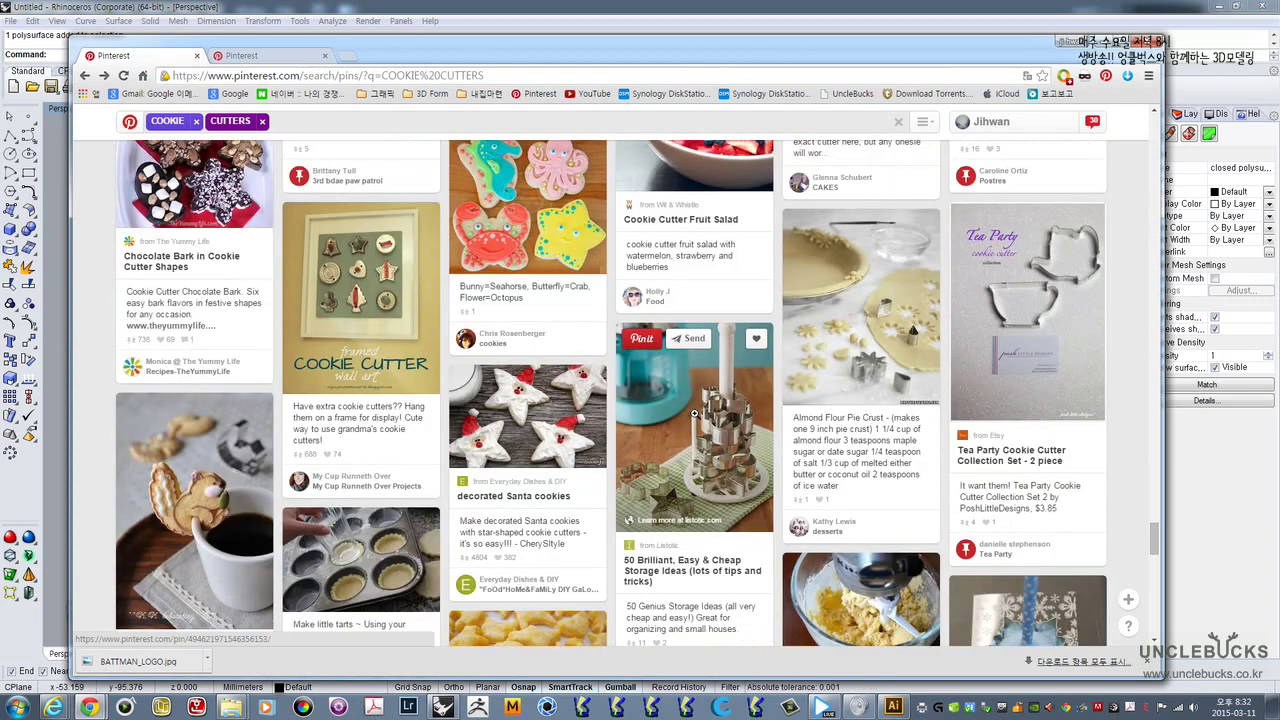
pyautogui.scroll(-1, 694, 413)
pyautogui.scroll(-4, 694, 413)
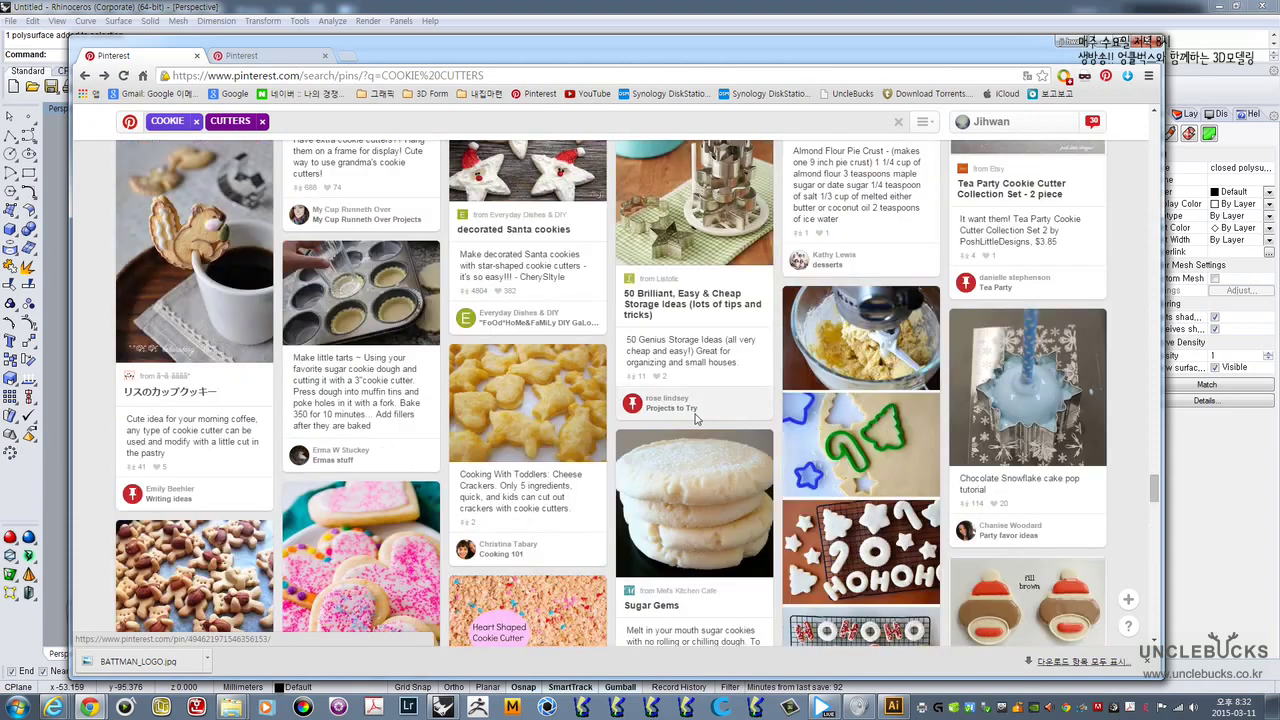
pyautogui.scroll(-1, 694, 413)
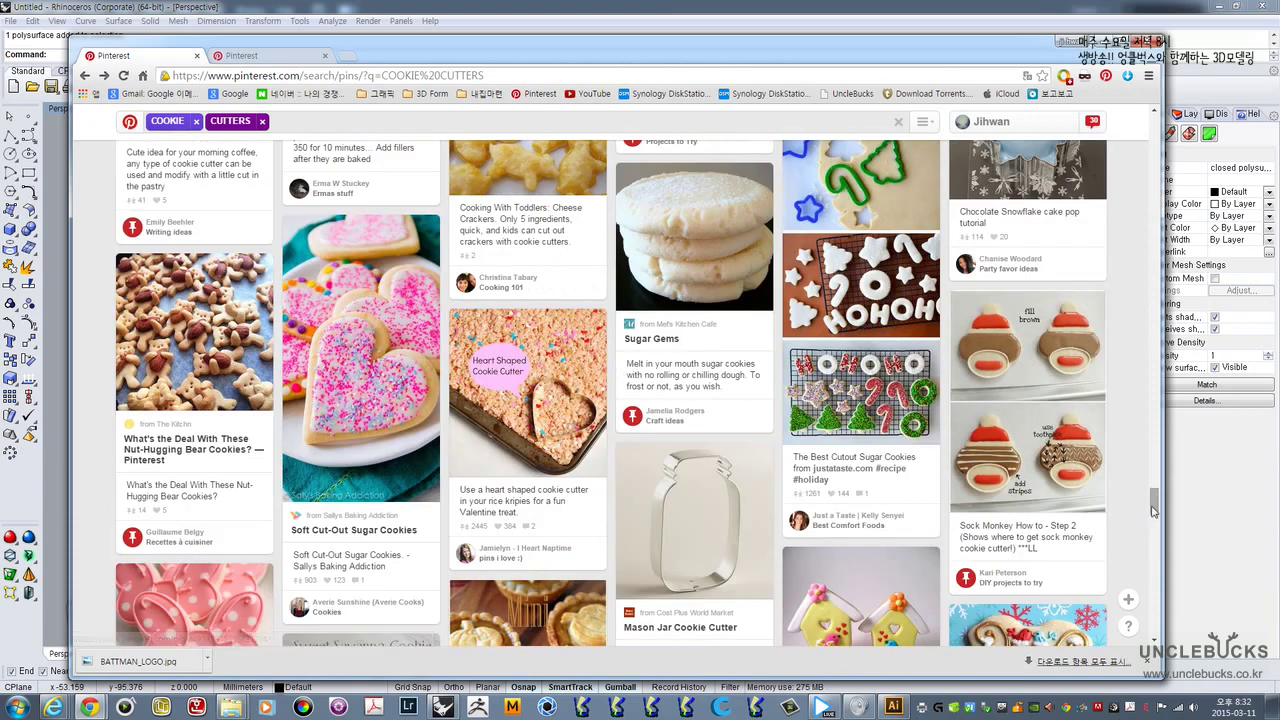
pyautogui.moveTo(1153, 503); pyautogui.dragTo(1150, 410)
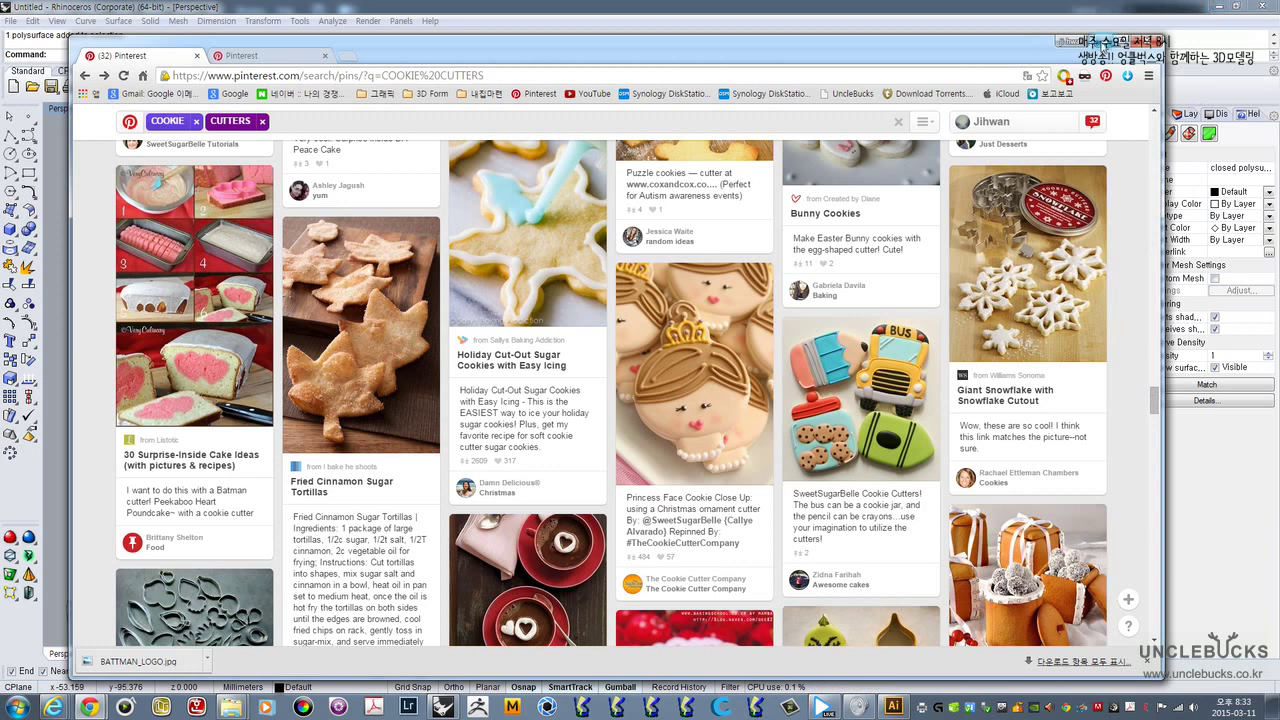
pyautogui.click(1098, 44)
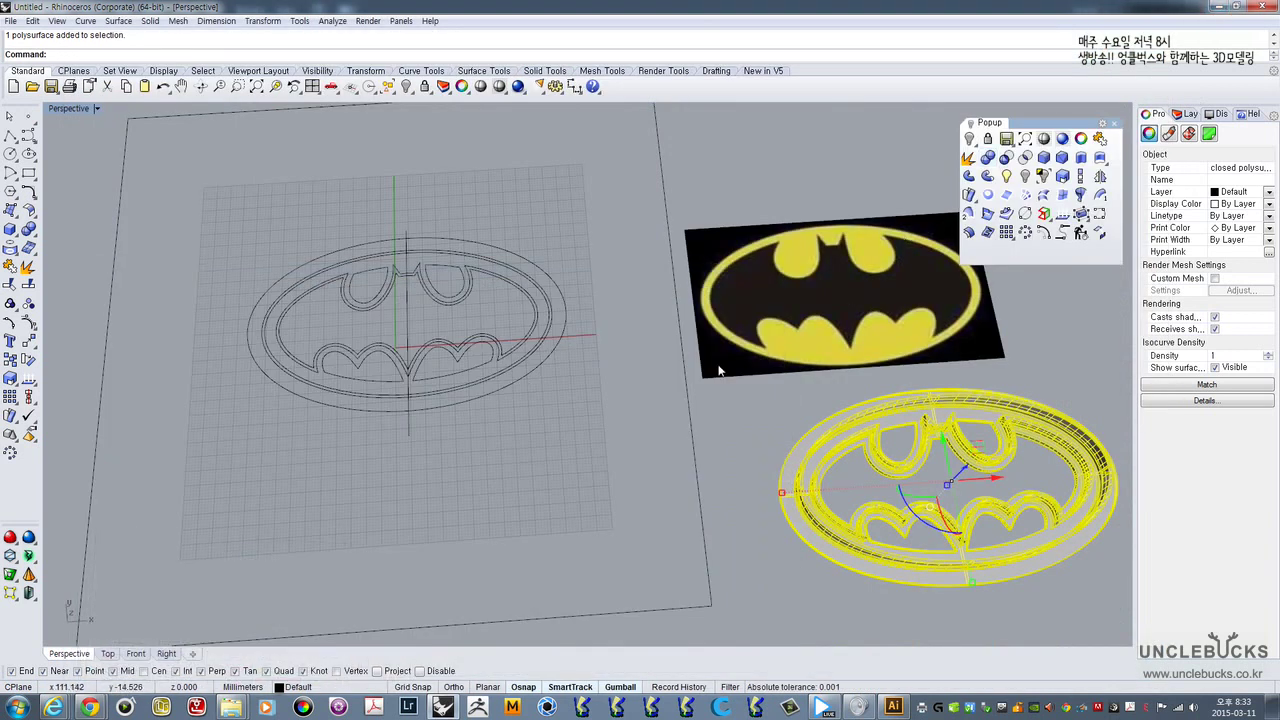
# - Deselect the cutter and inspect the upper rims of its oval and bat walls up close from several angles
pyautogui.scroll(3, 763, 394)
pyautogui.scroll(2, 996, 440)
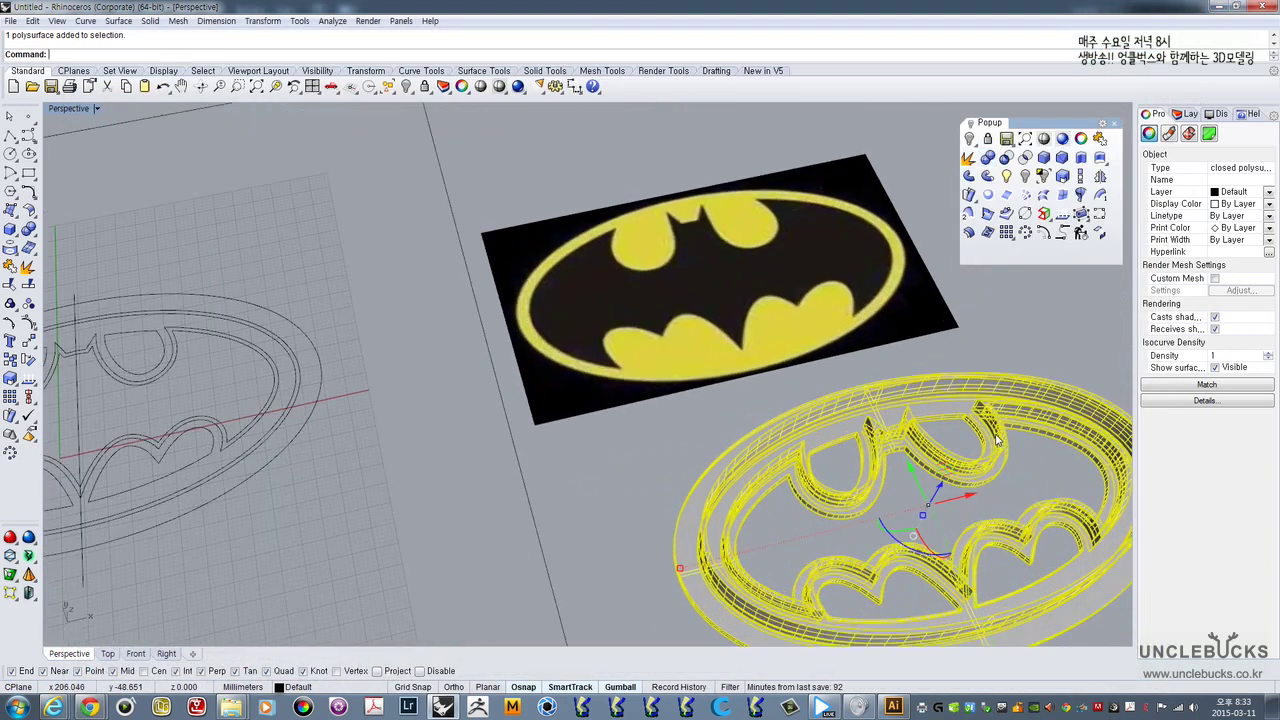
pyautogui.scroll(1, 996, 440)
pyautogui.moveTo(986, 405)
pyautogui.keyDown('shift'); pyautogui.mouseDown(button='right')
pyautogui.moveTo(690, 322)
pyautogui.moveTo(876, 319)
pyautogui.mouseUp(button='right'); pyautogui.keyUp('shift')
pyautogui.click(876, 319)
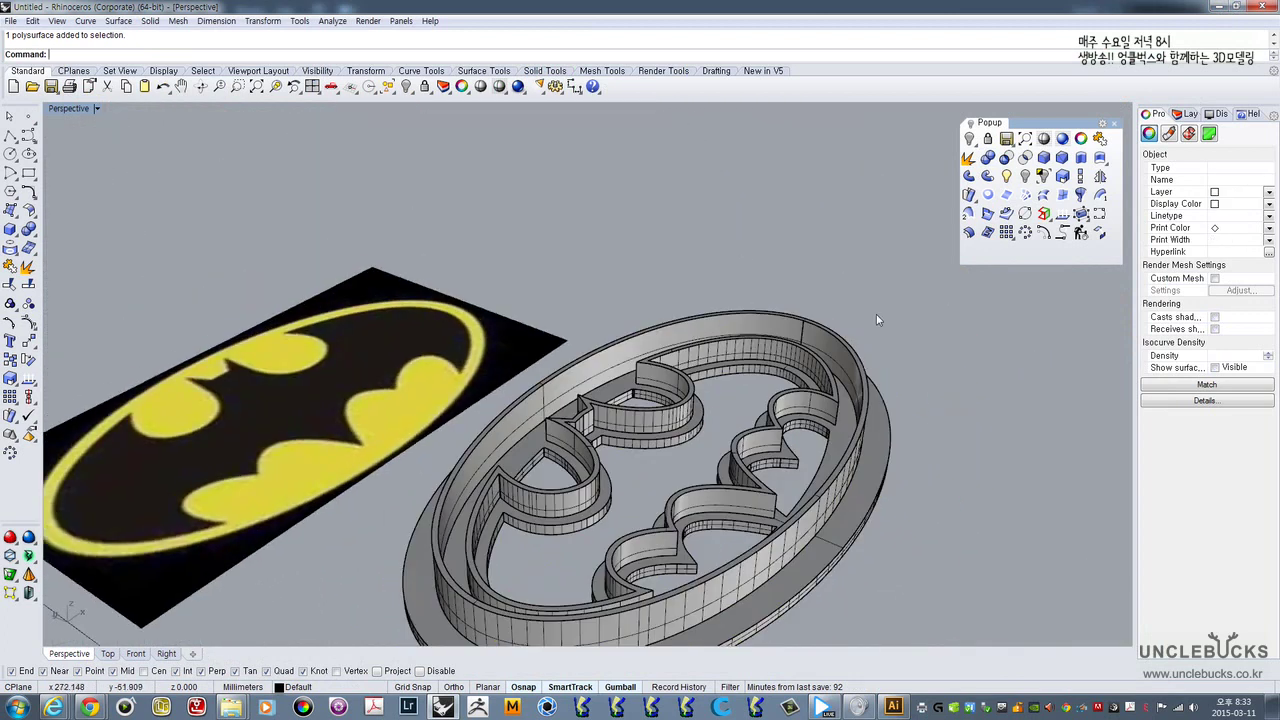
pyautogui.scroll(6, 876, 316)
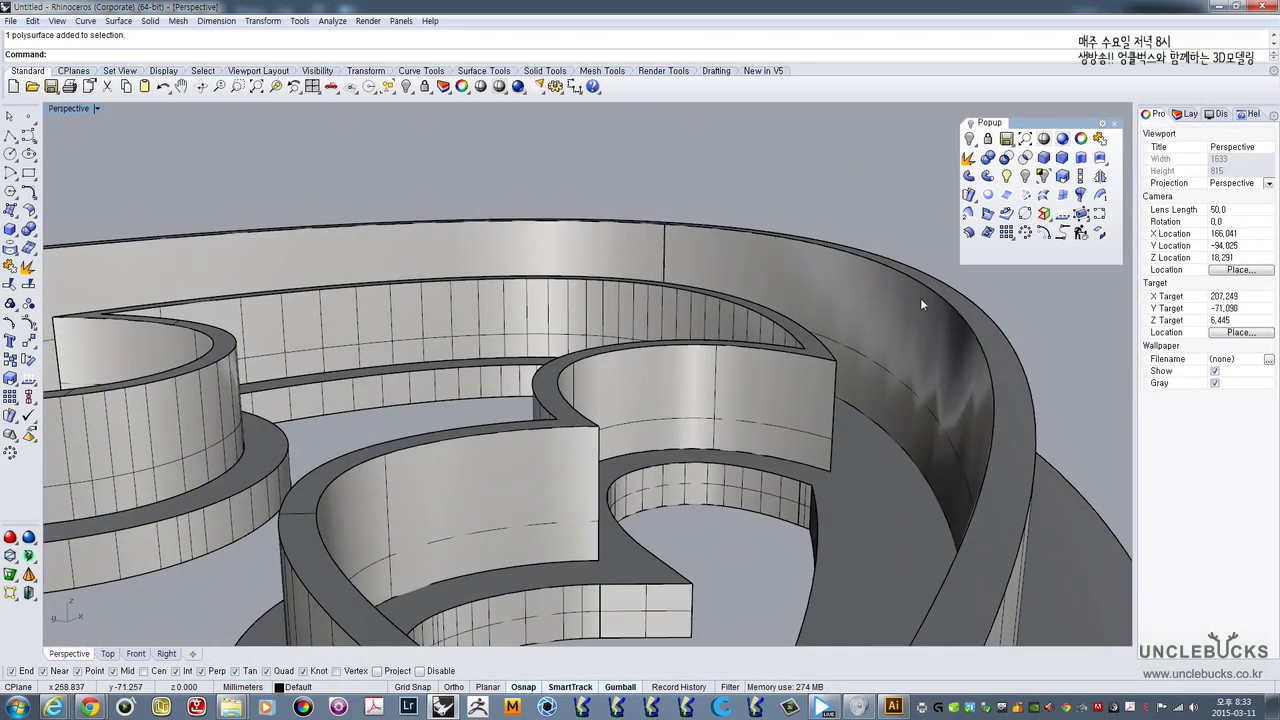
pyautogui.scroll(-3, 925, 296)
pyautogui.moveTo(925, 296); pyautogui.dragTo(830, 300, button='right')
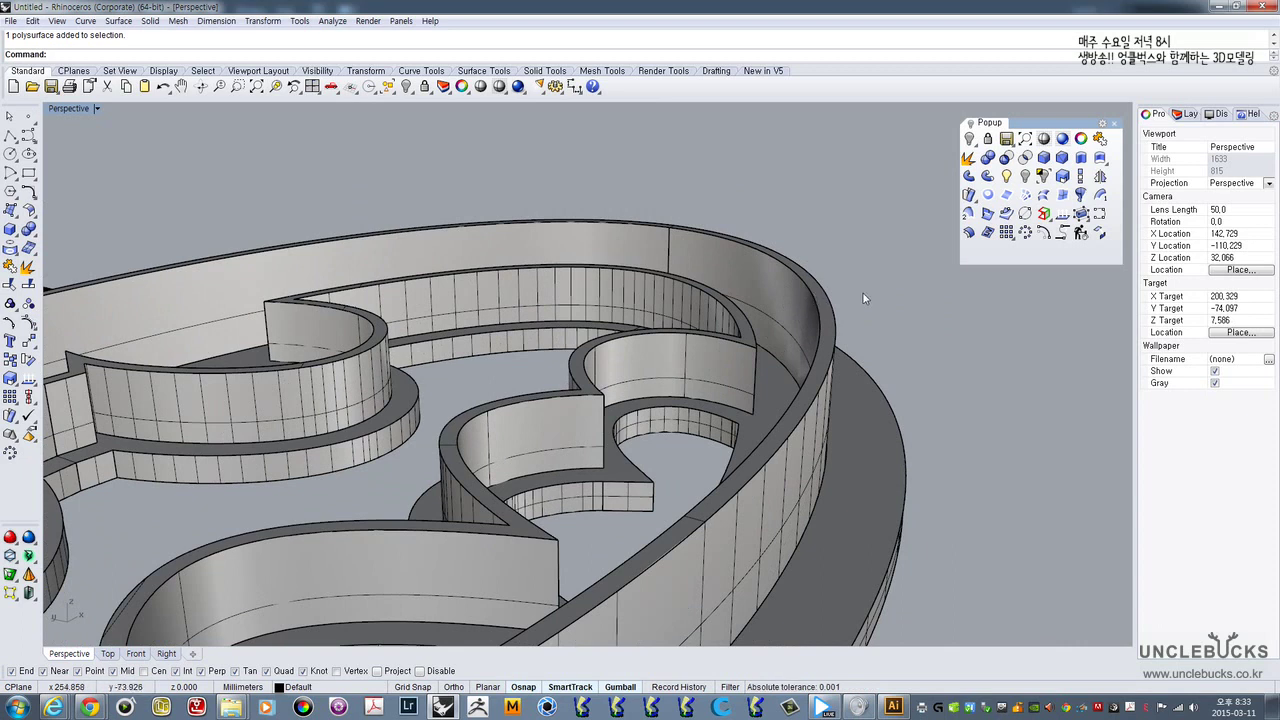
pyautogui.moveTo(811, 286); pyautogui.dragTo(838, 301, button='right')
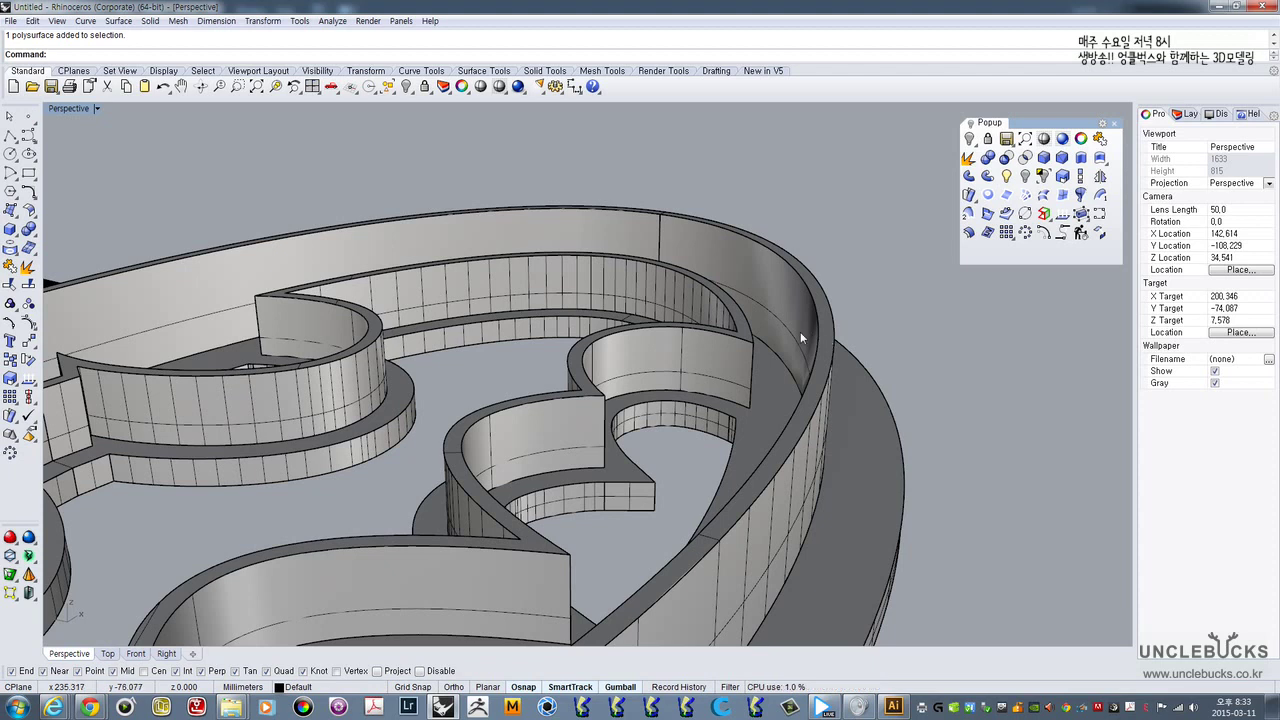
pyautogui.moveTo(802, 325); pyautogui.dragTo(848, 305, button='right')
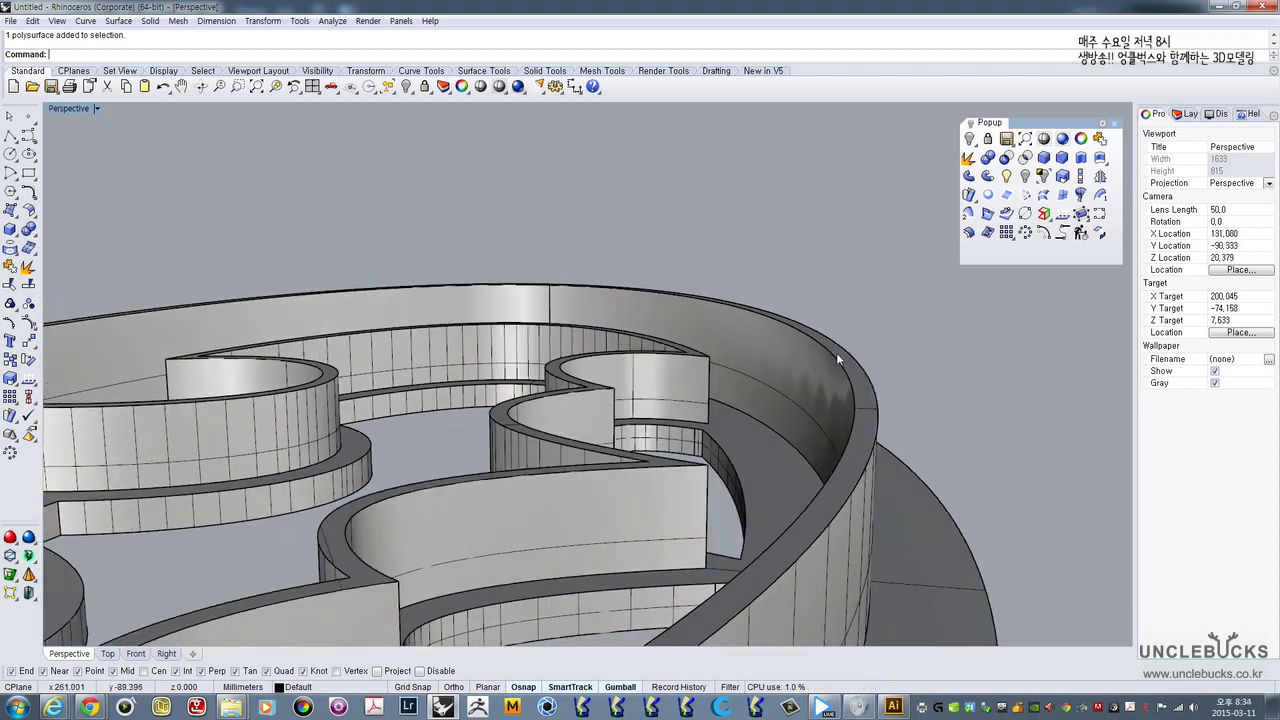
pyautogui.moveTo(844, 356); pyautogui.dragTo(832, 342, button='right')
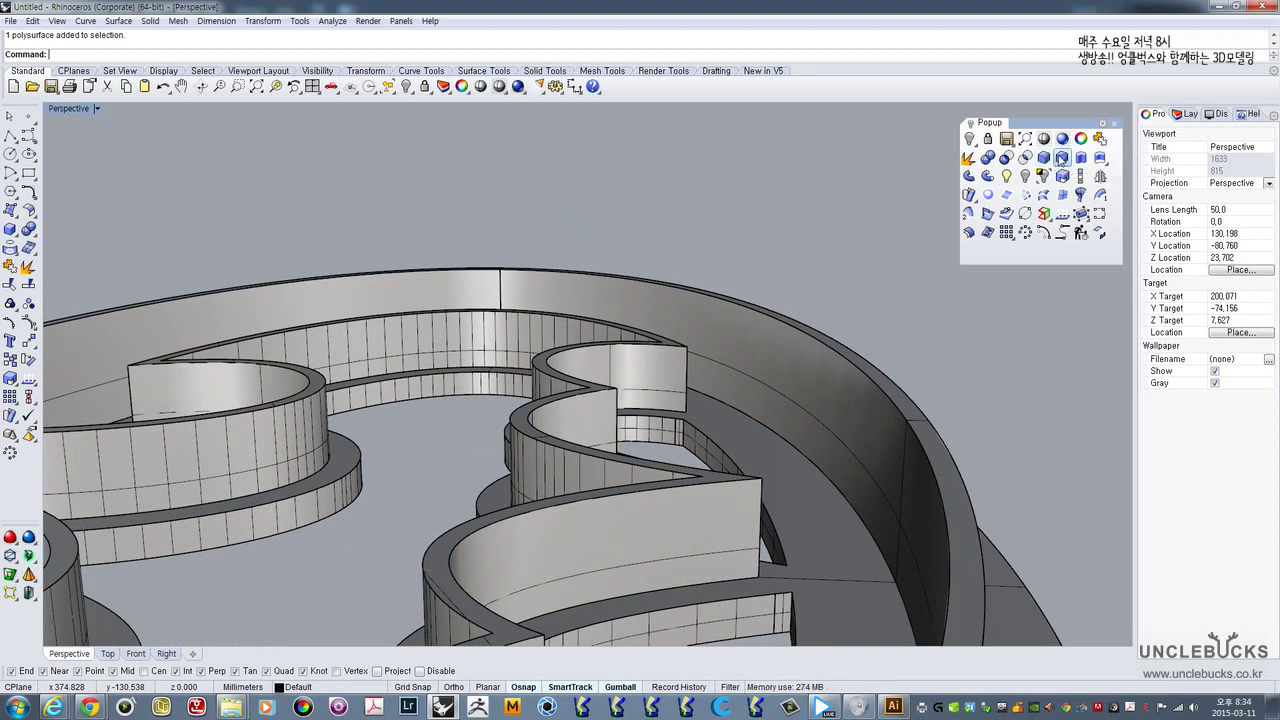
# - Chamfer the inner and outer top edges of the cutter's oval wall with a distance of 0.4 mm
pyautogui.click(1062, 158)
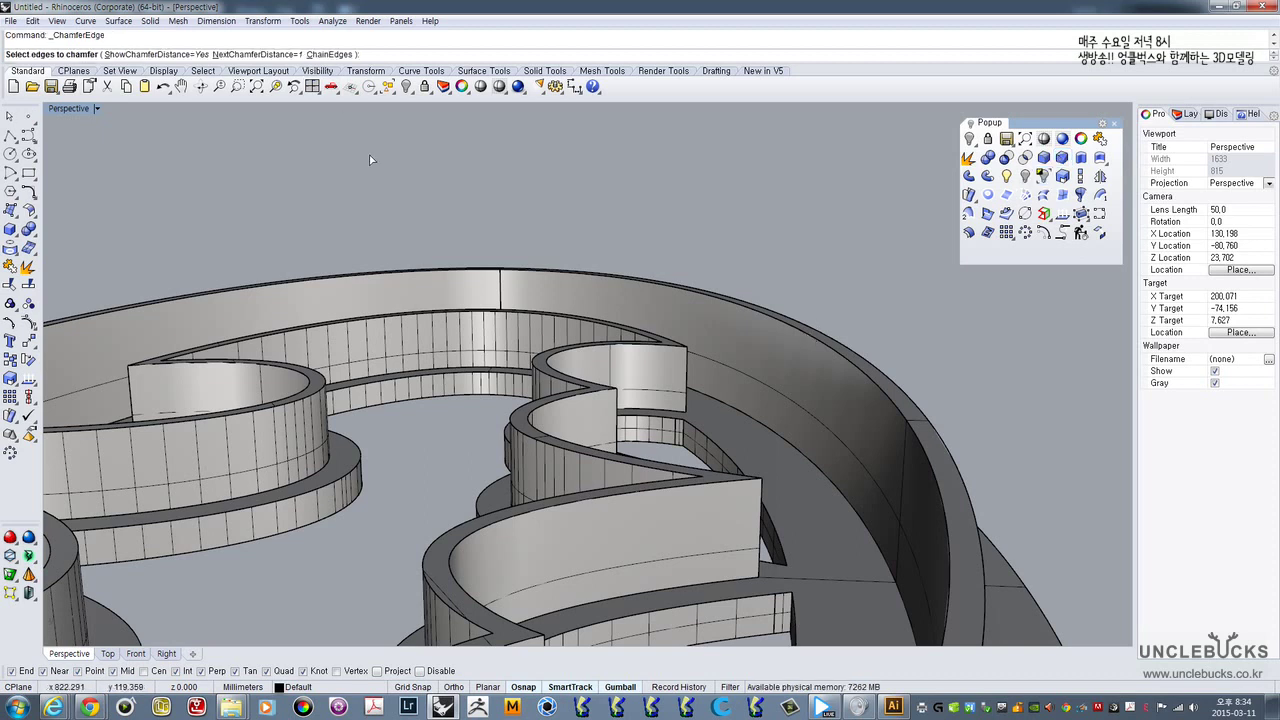
pyautogui.write('0.4')
pyautogui.press('Return')
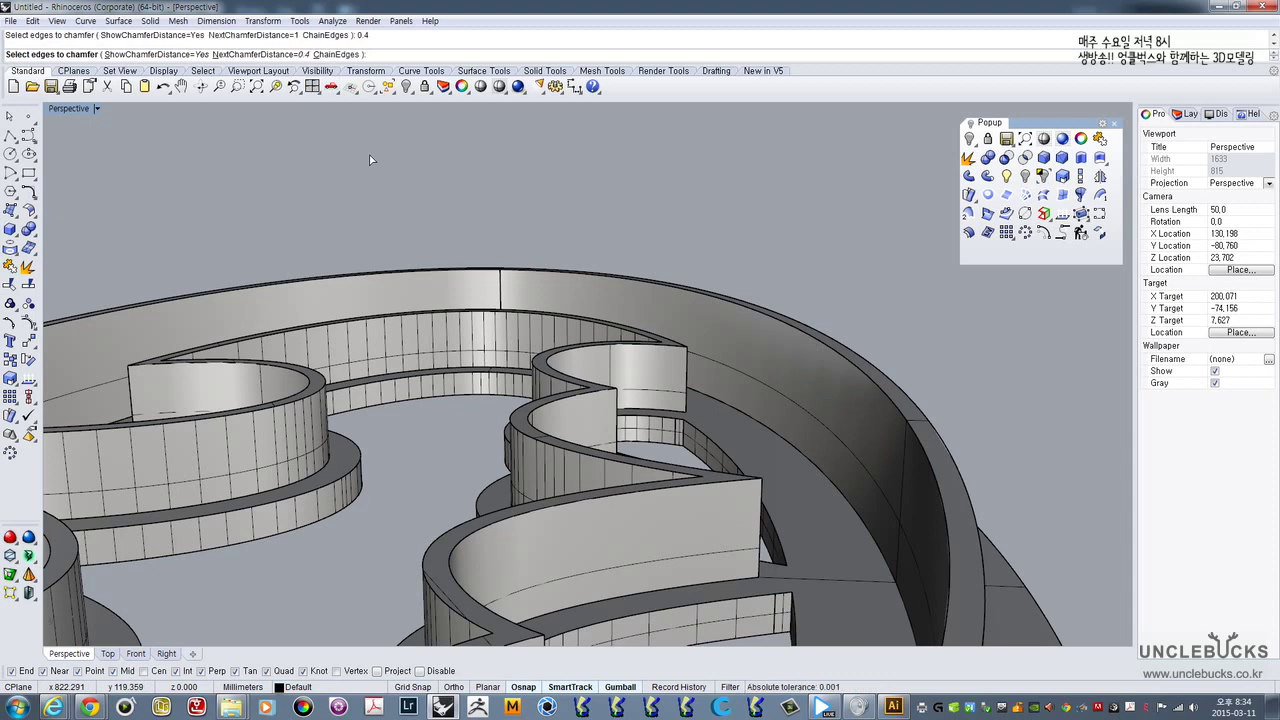
pyautogui.click(821, 346)
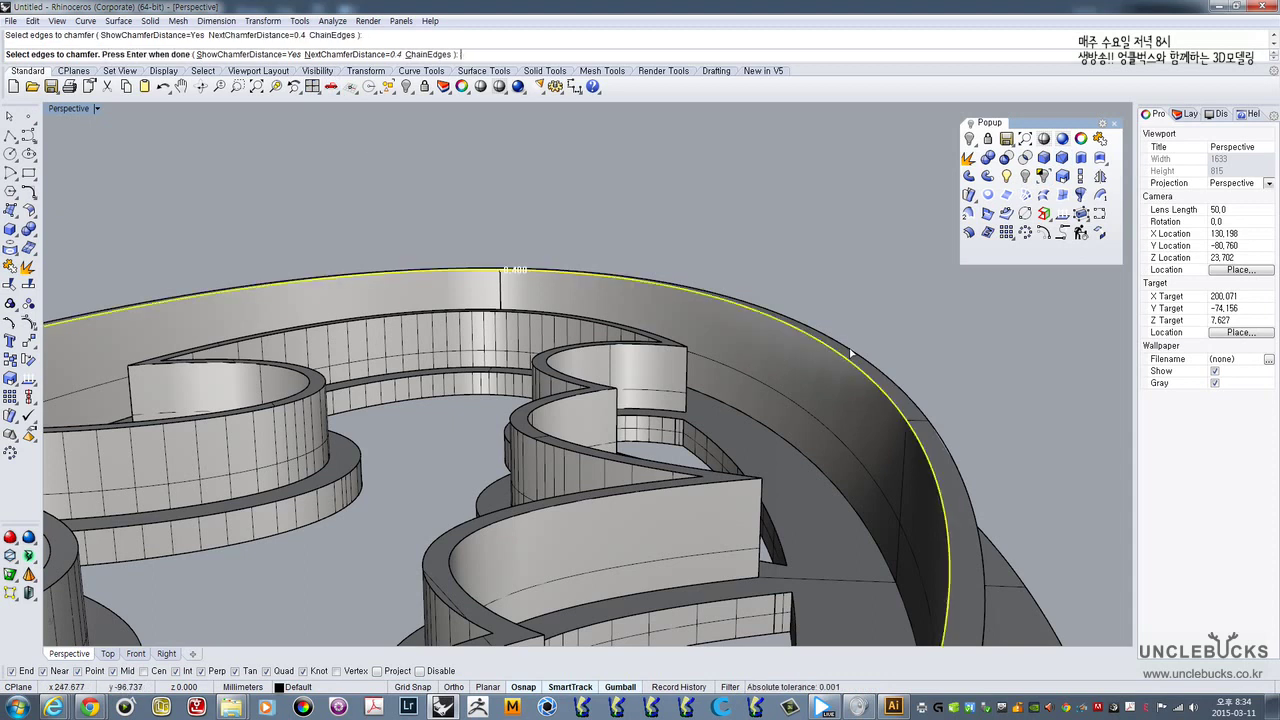
pyautogui.click(851, 353)
pyautogui.write('b')
pyautogui.press('Return')
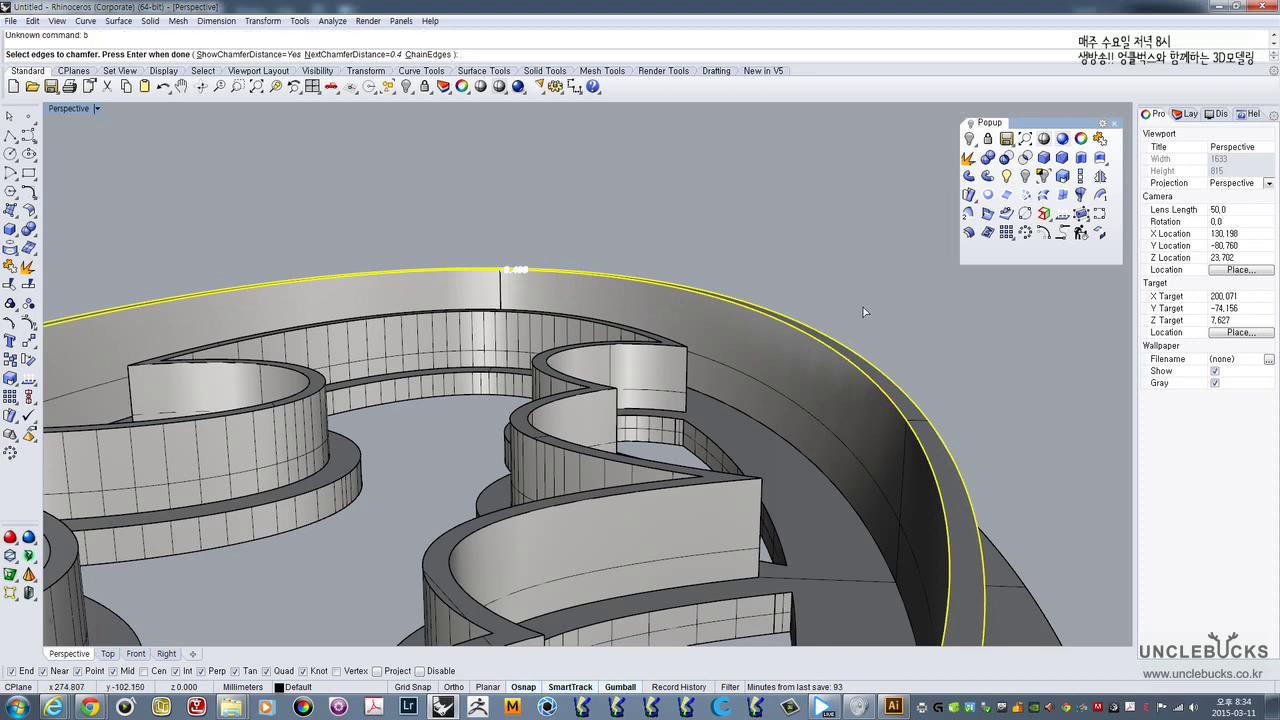
pyautogui.moveTo(825, 309); pyautogui.dragTo(787, 328, button='right')
pyautogui.press('Return')
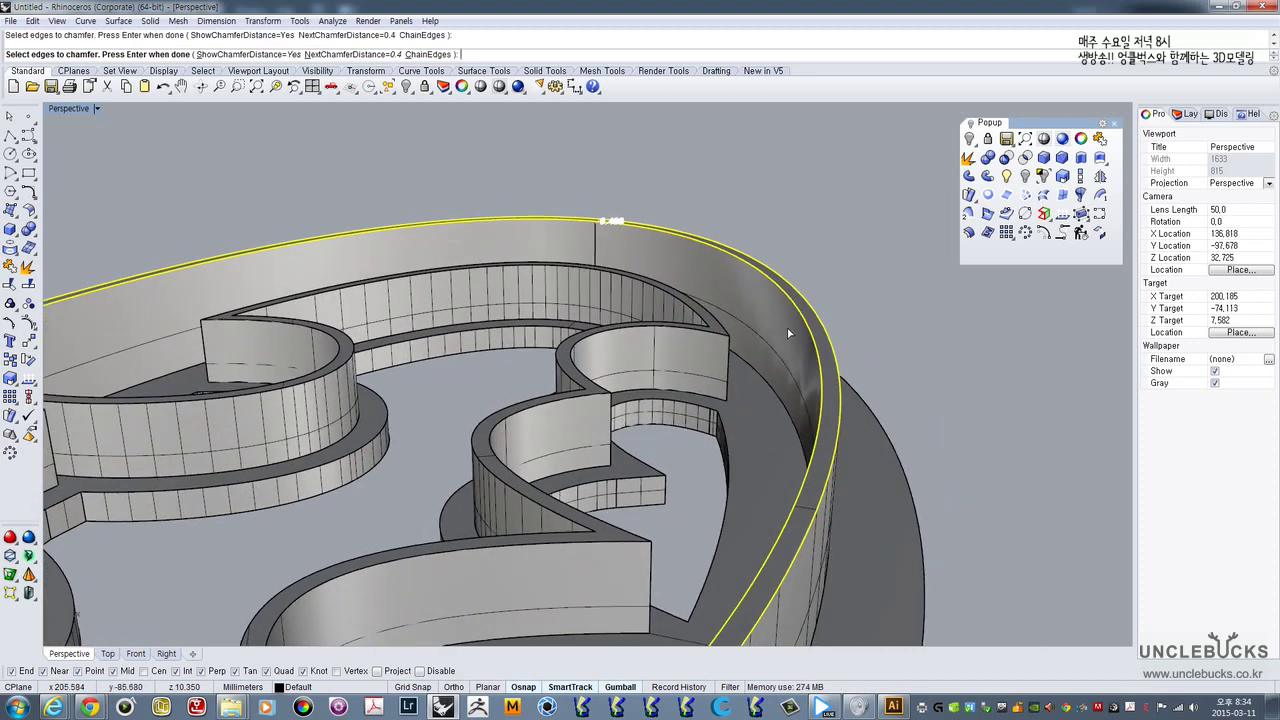
pyautogui.press('Return')
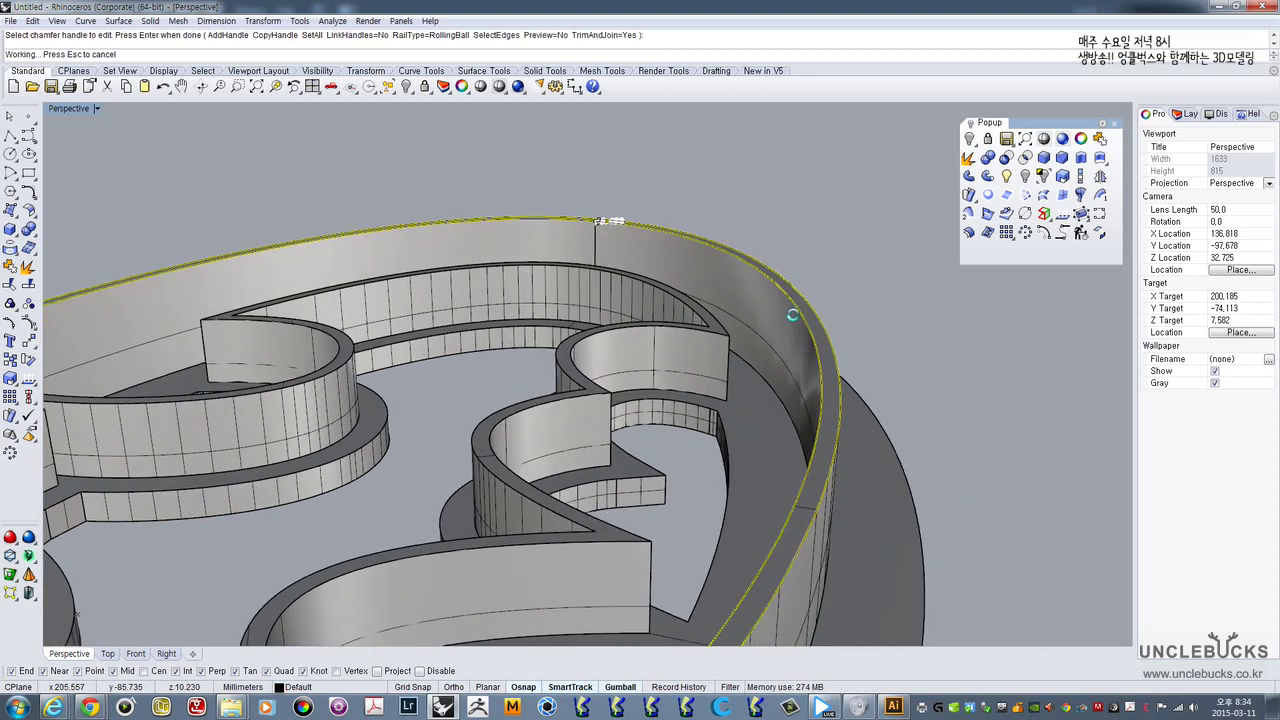
# - Inspect the chamfered oval rim, the bat walls and the pointed ears of the cutter from several angles
pyautogui.moveTo(790, 314); pyautogui.dragTo(1010, 362, button='right')
pyautogui.scroll(4, 855, 349)
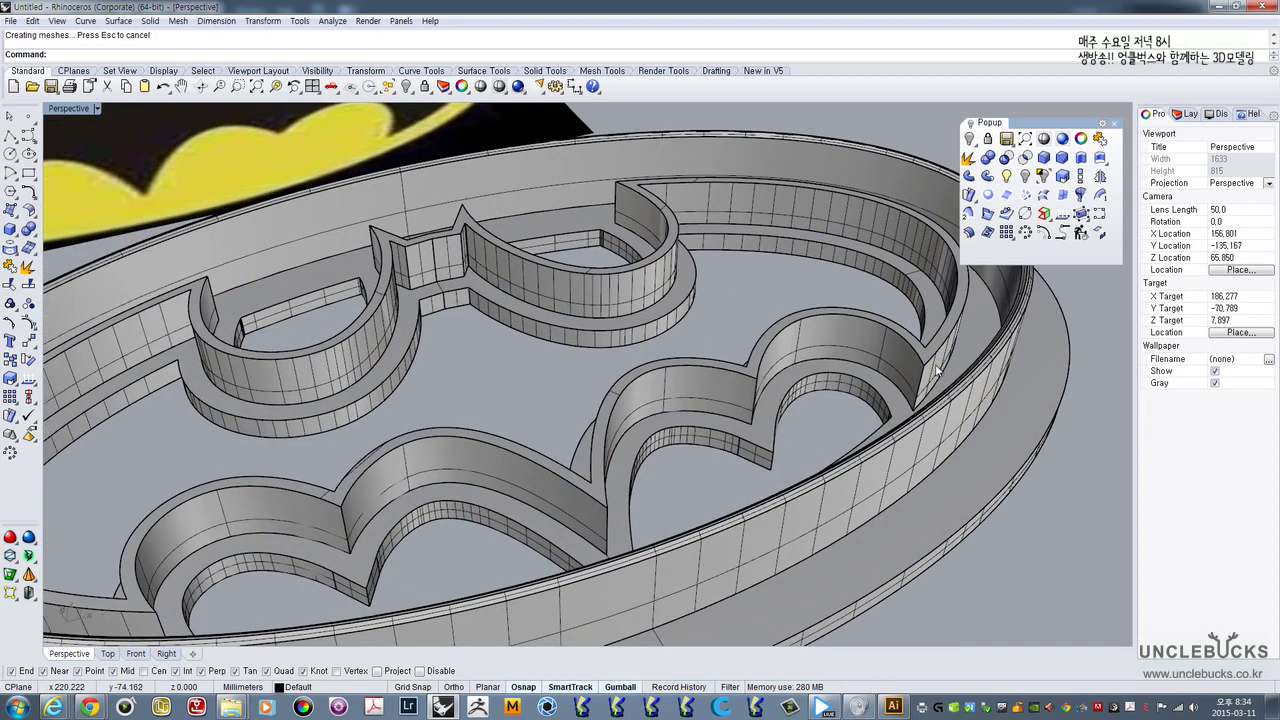
pyautogui.scroll(-6, 820, 390)
pyautogui.moveTo(715, 390); pyautogui.dragTo(728, 349, button='right')
pyautogui.scroll(7, 754, 390)
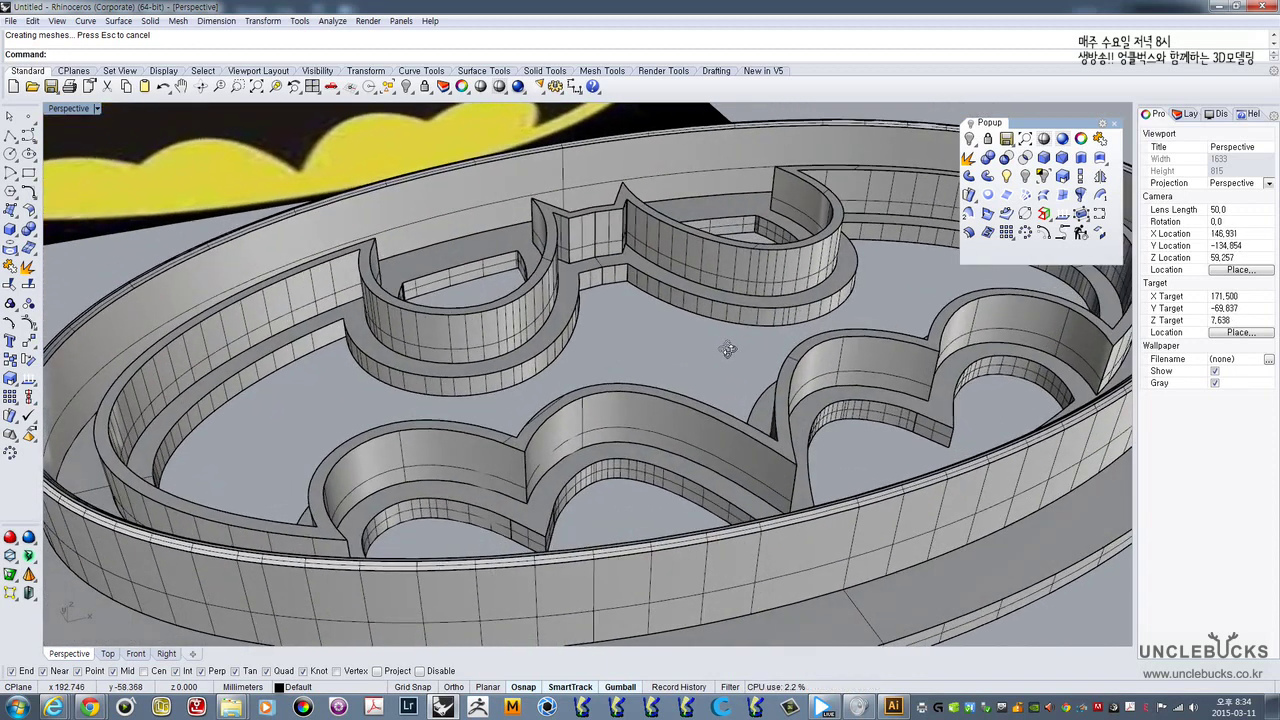
pyautogui.scroll(-5, 728, 349)
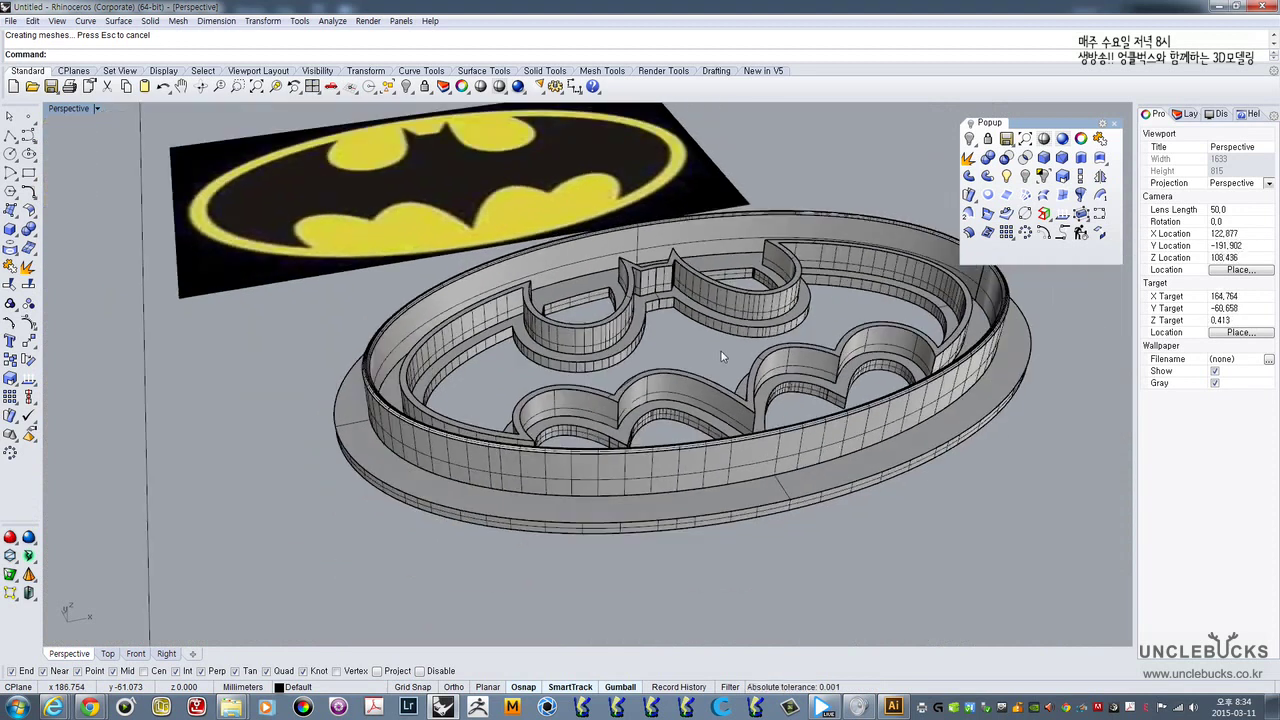
pyautogui.keyDown('shift'); pyautogui.moveTo(831, 236); pyautogui.dragTo(795, 408, button='right'); pyautogui.keyUp('shift')
pyautogui.scroll(6, 710, 267)
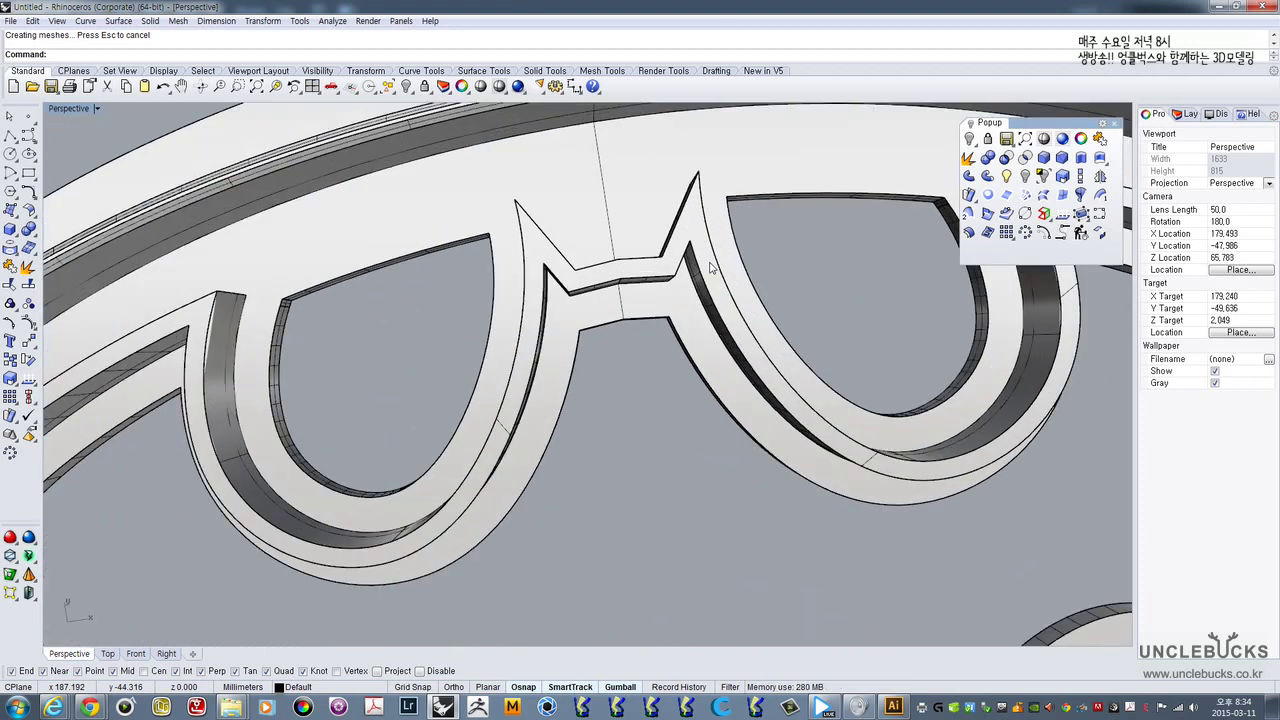
pyautogui.moveTo(711, 268); pyautogui.dragTo(684, 306, button='right')
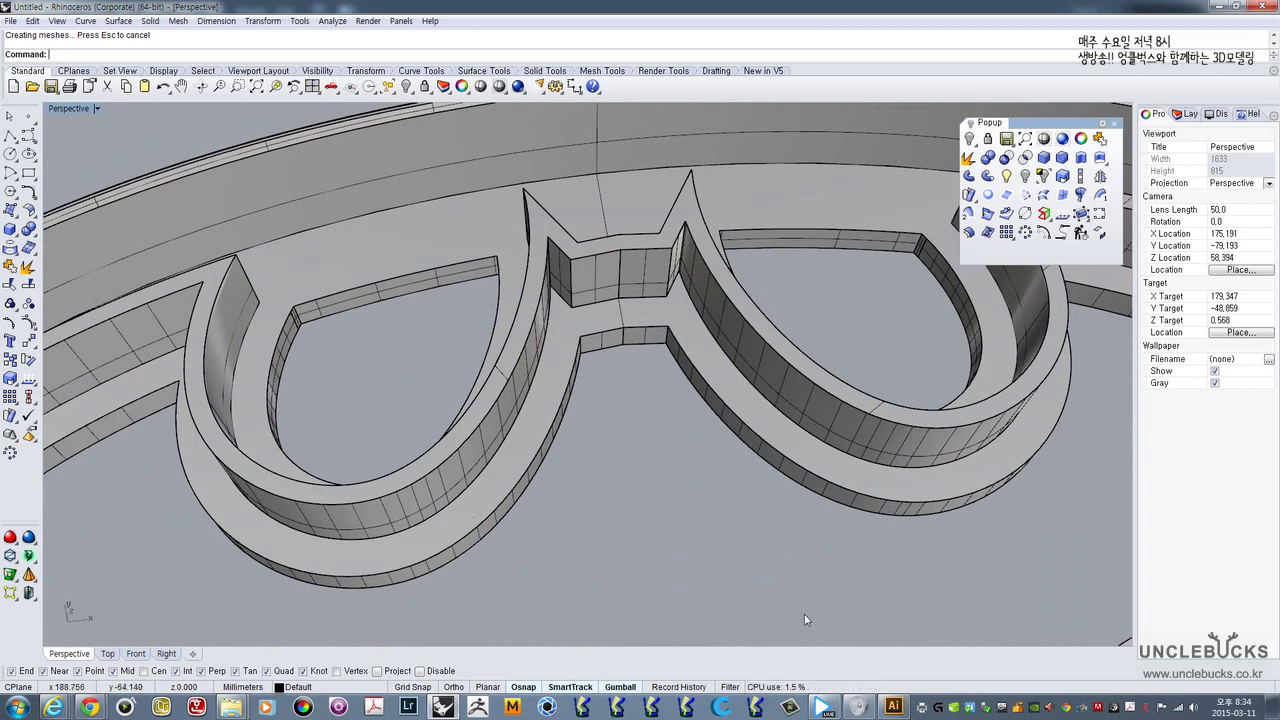
# - Switch to Pinterest in Chrome and remove the search terms CUTTERS and COOKIE
pyautogui.click(89, 707)
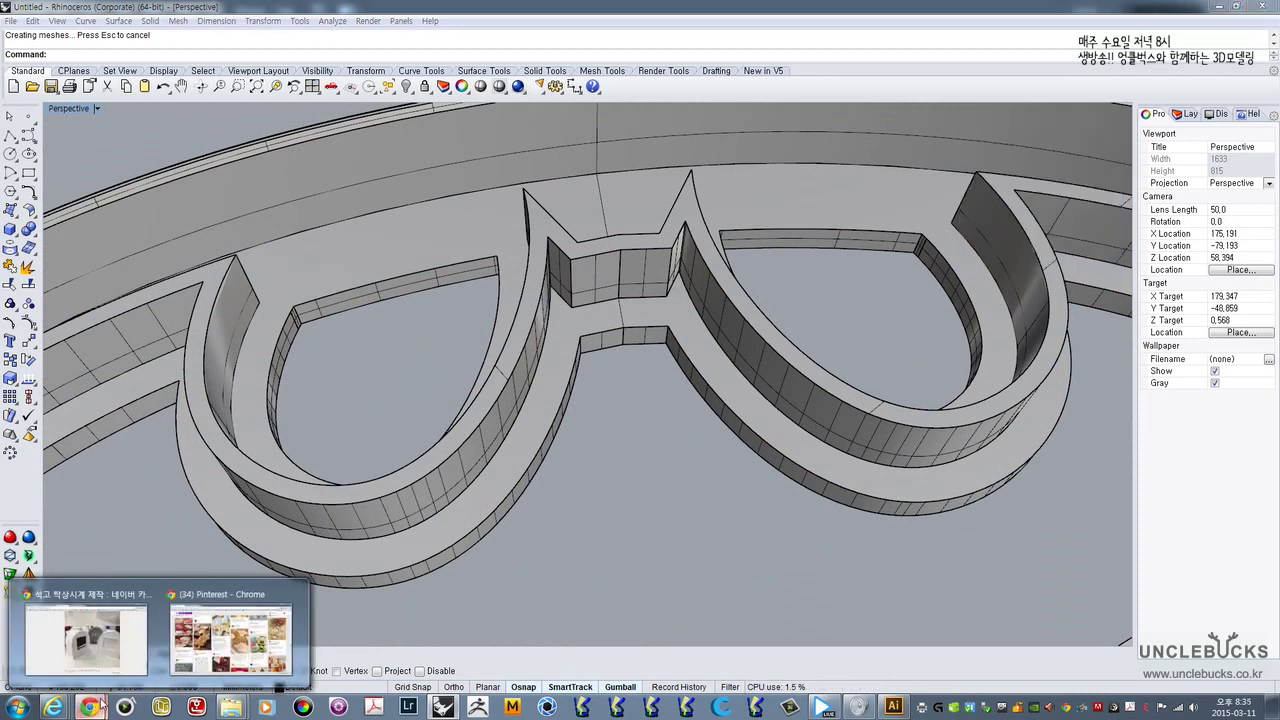
pyautogui.click(190, 655)
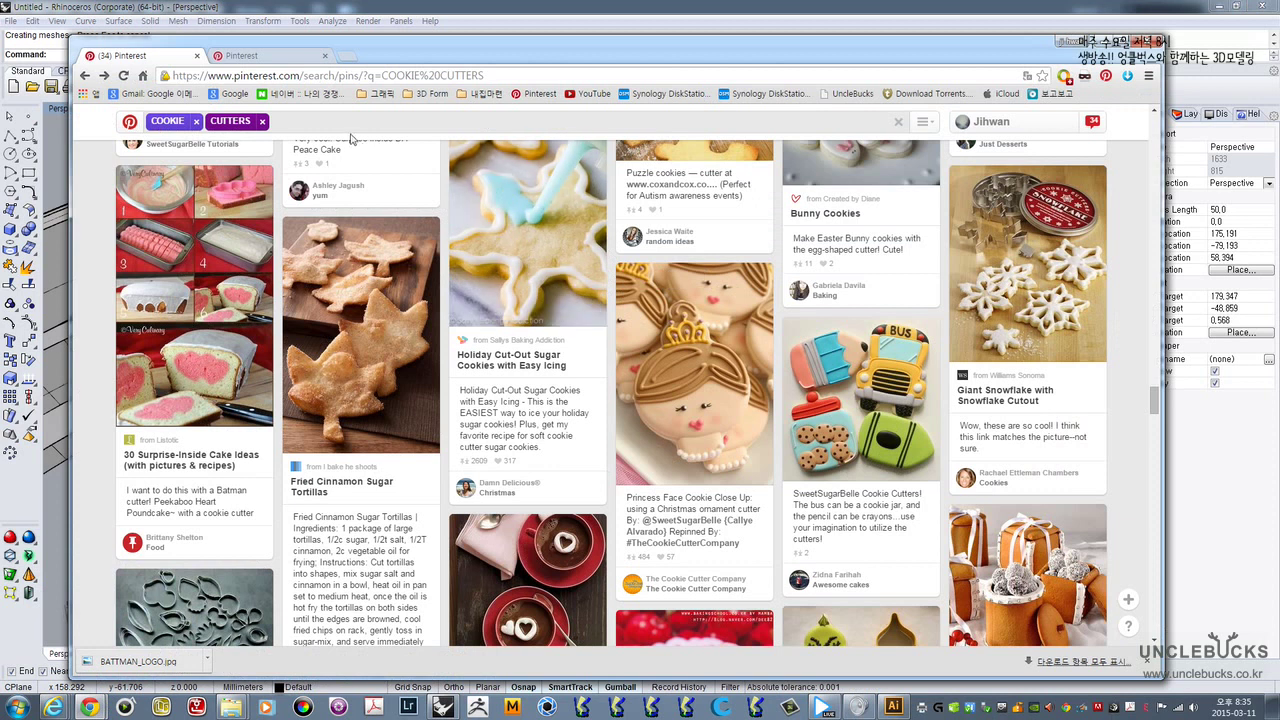
pyautogui.click(262, 121)
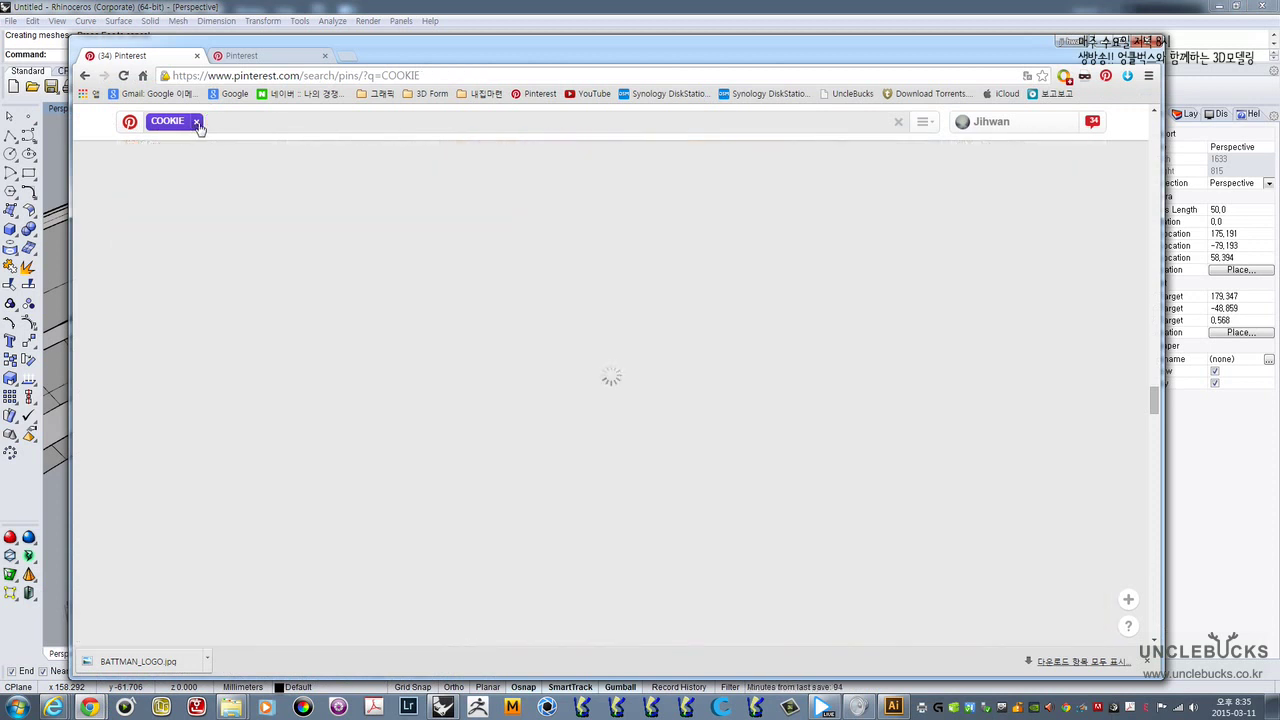
pyautogui.click(197, 122)
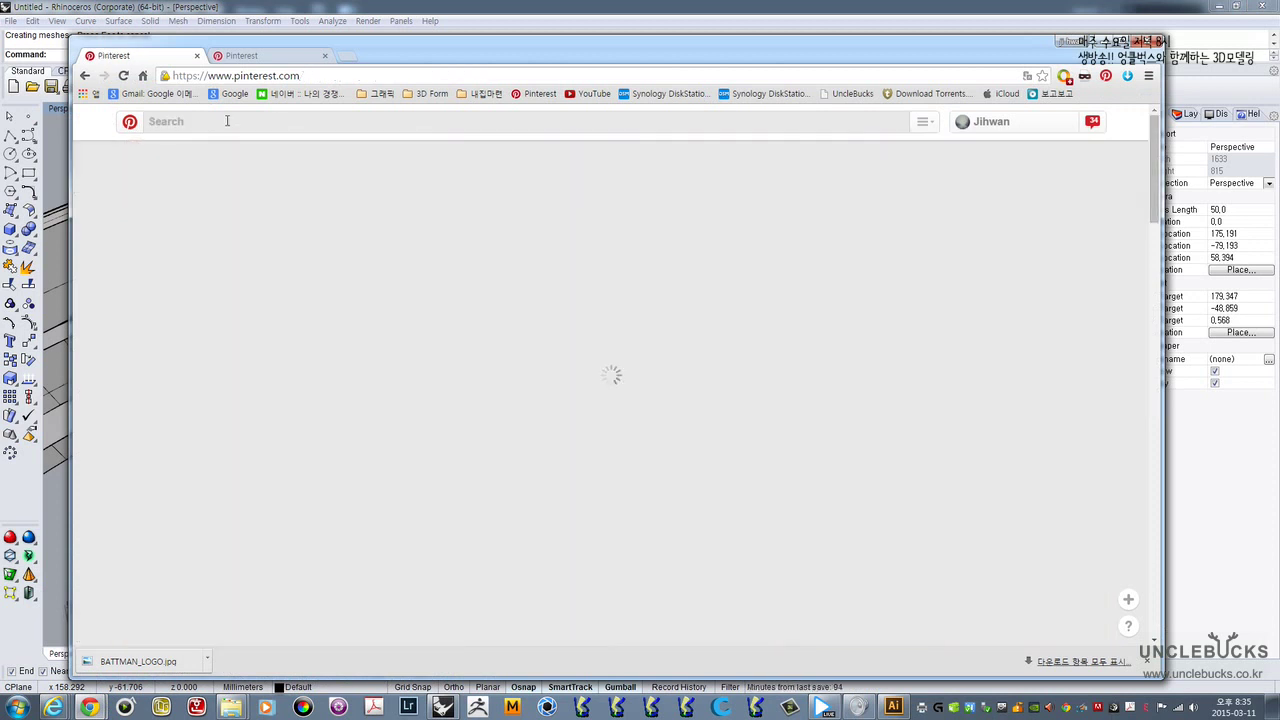
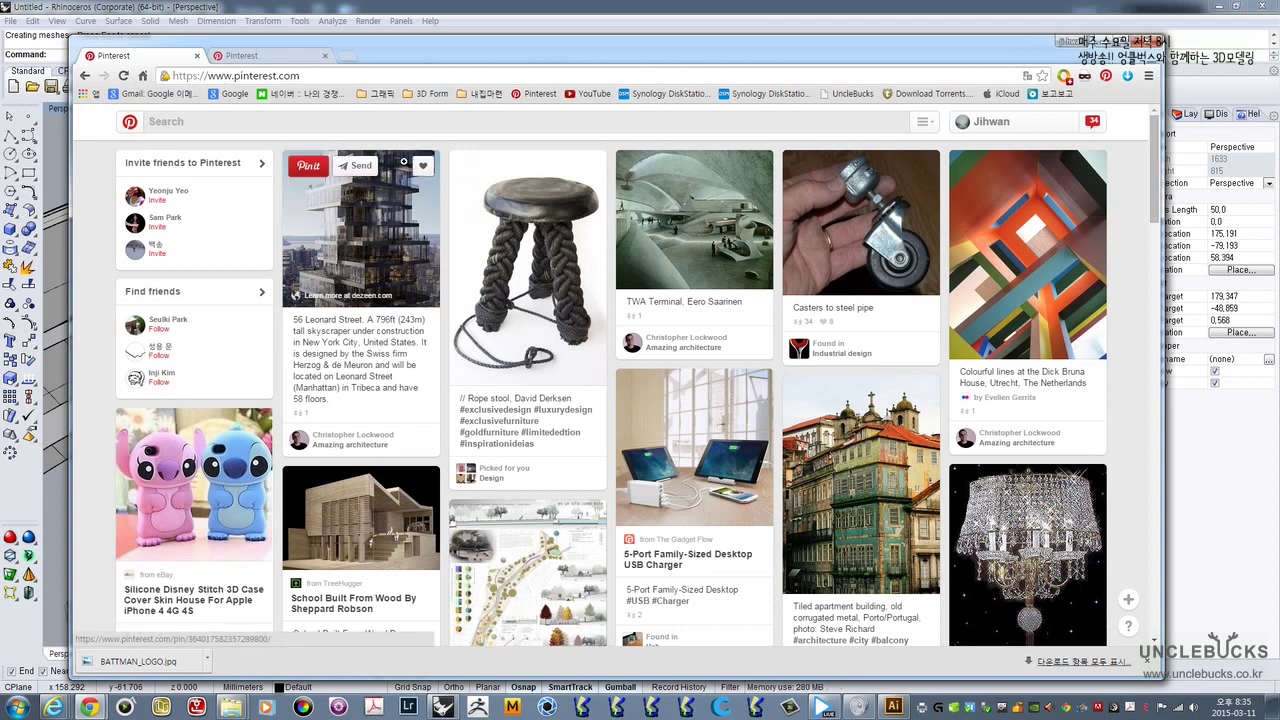
pyautogui.click(192, 121)
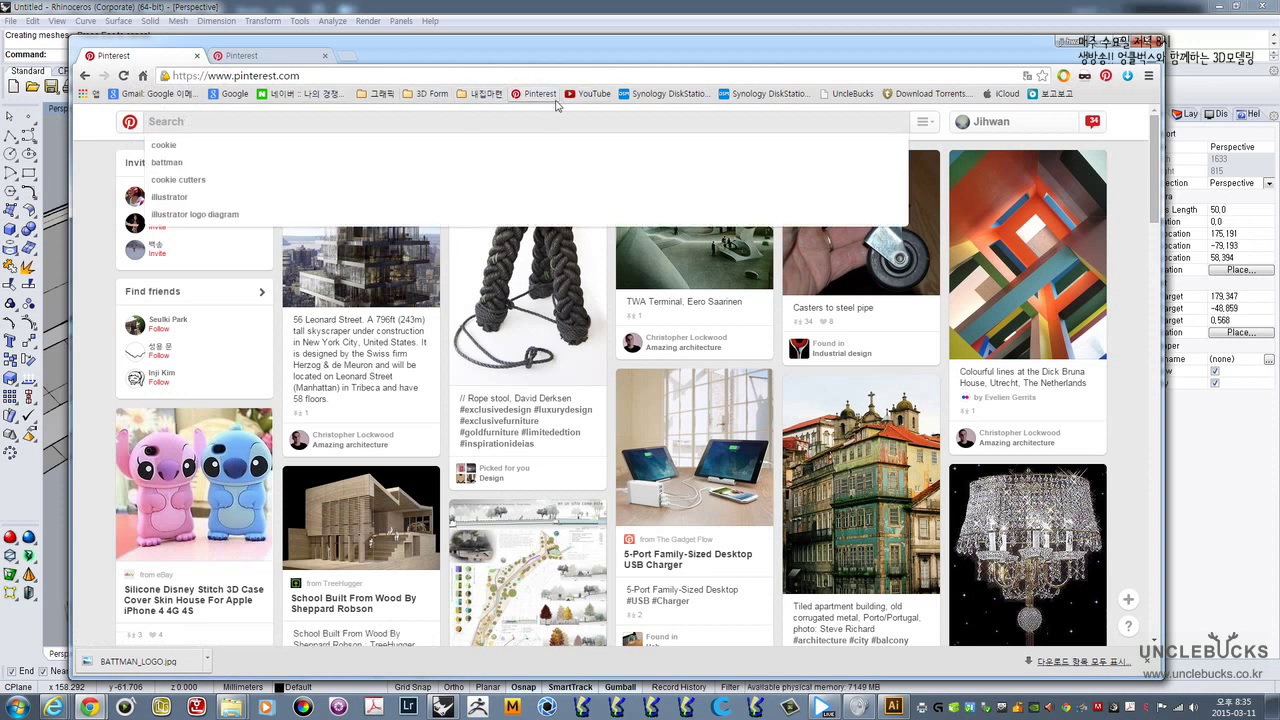
pyautogui.click(338, 75)
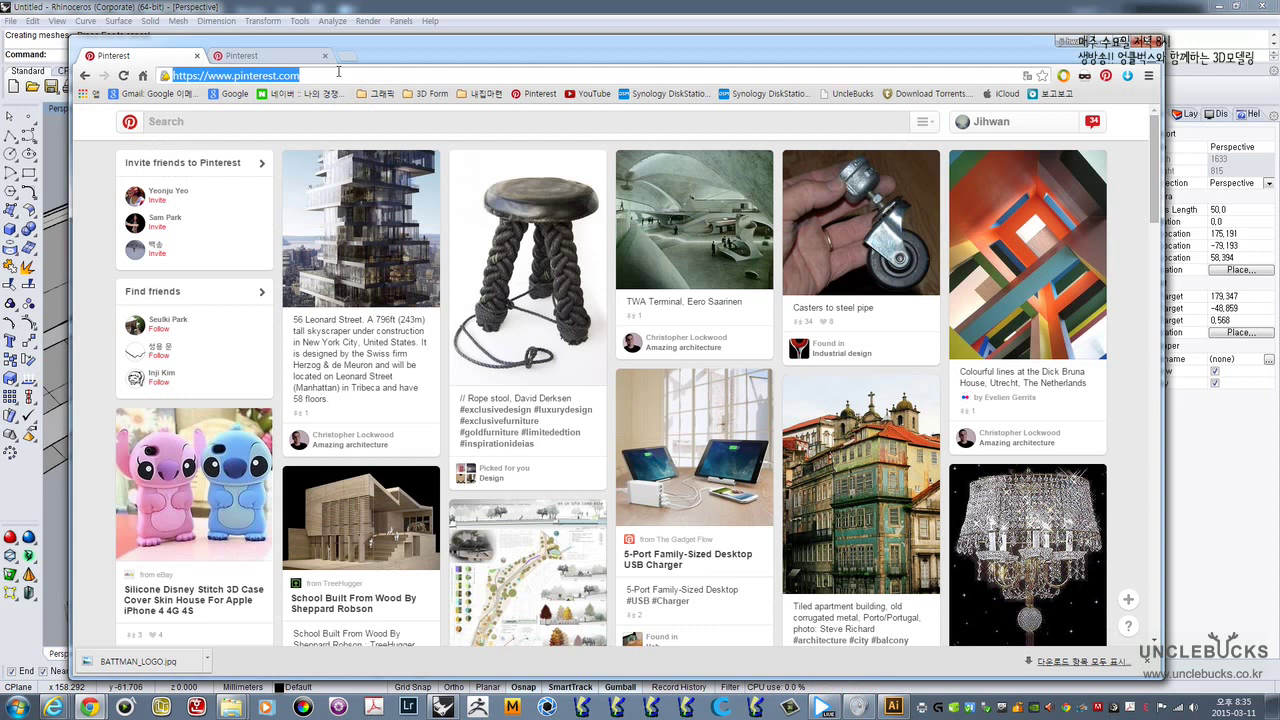
pyautogui.write('www.goo')
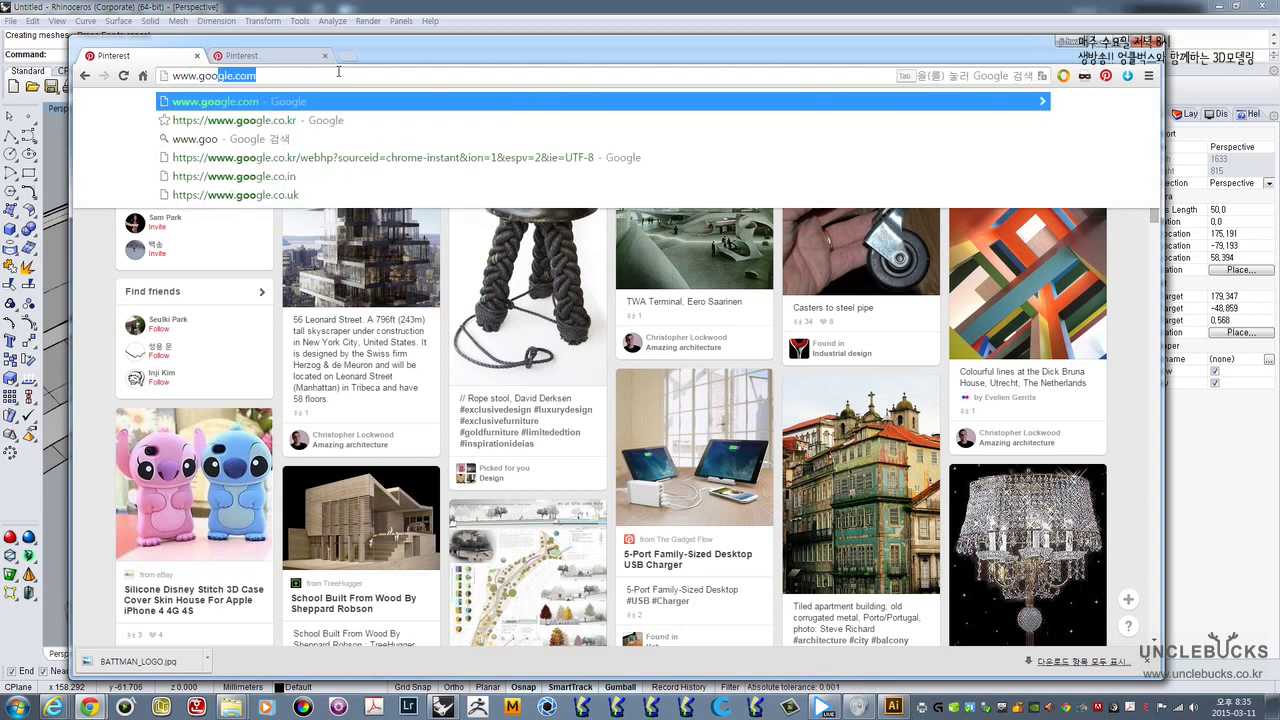
pyautogui.write('gl')
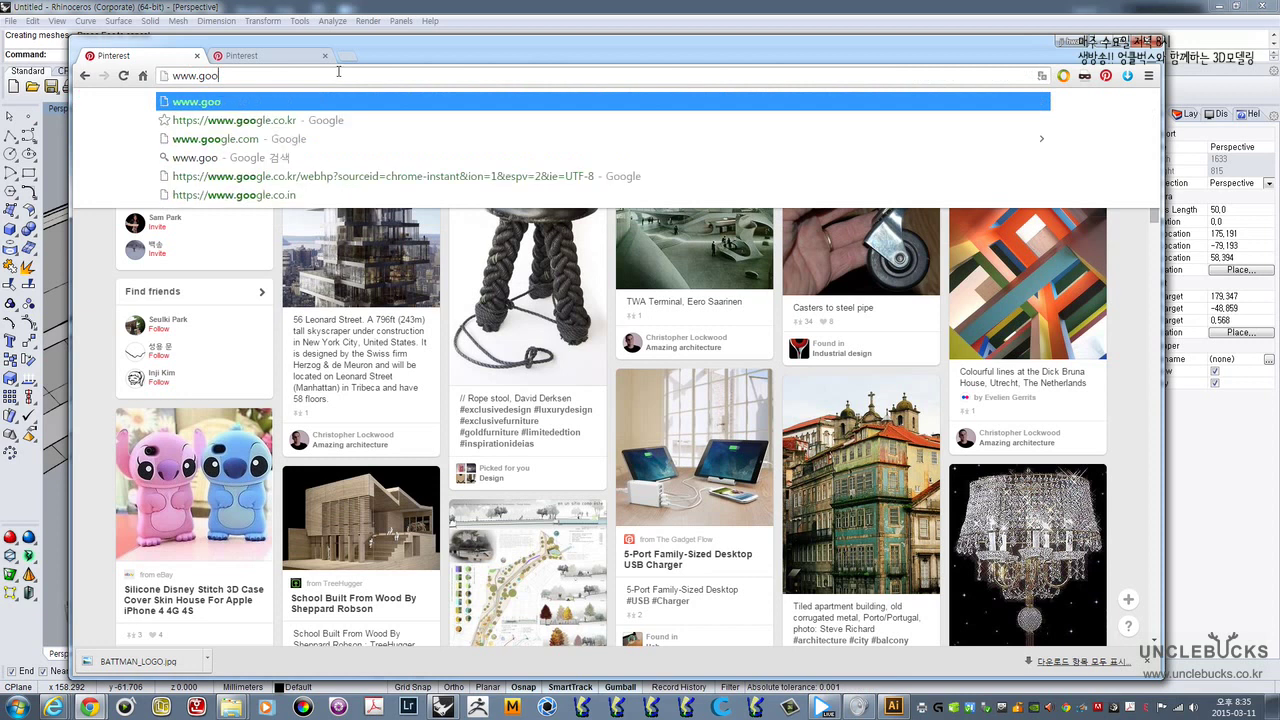
pyautogui.write('e.com')
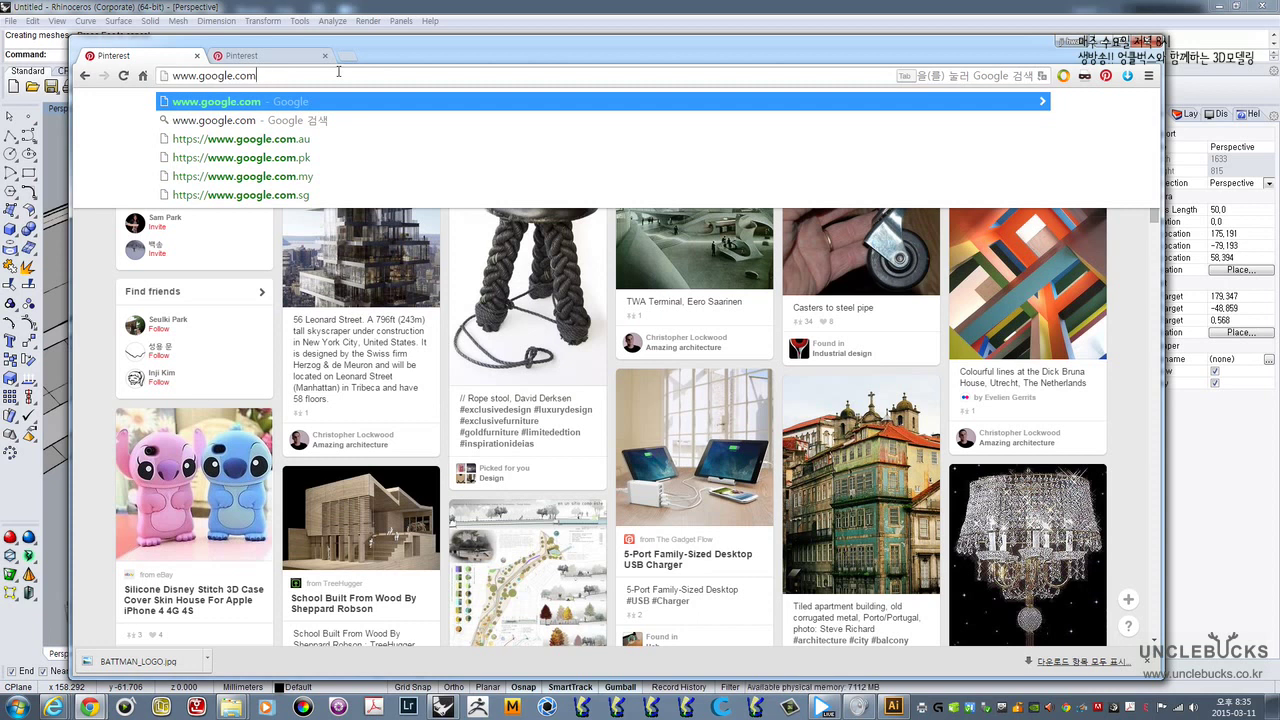
pyautogui.press('Return')
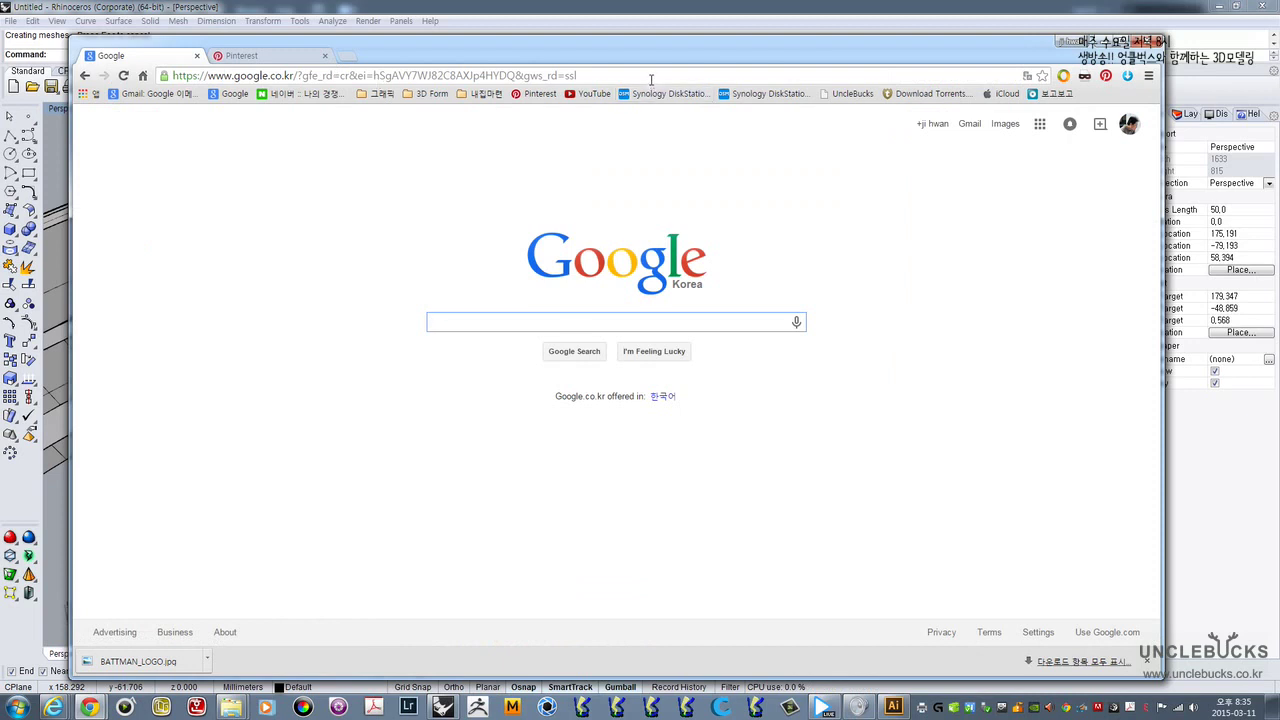
# - Search Google for 호빵맨 and switch to the image results
pyautogui.click(542, 322)
pyautogui.write('gh')
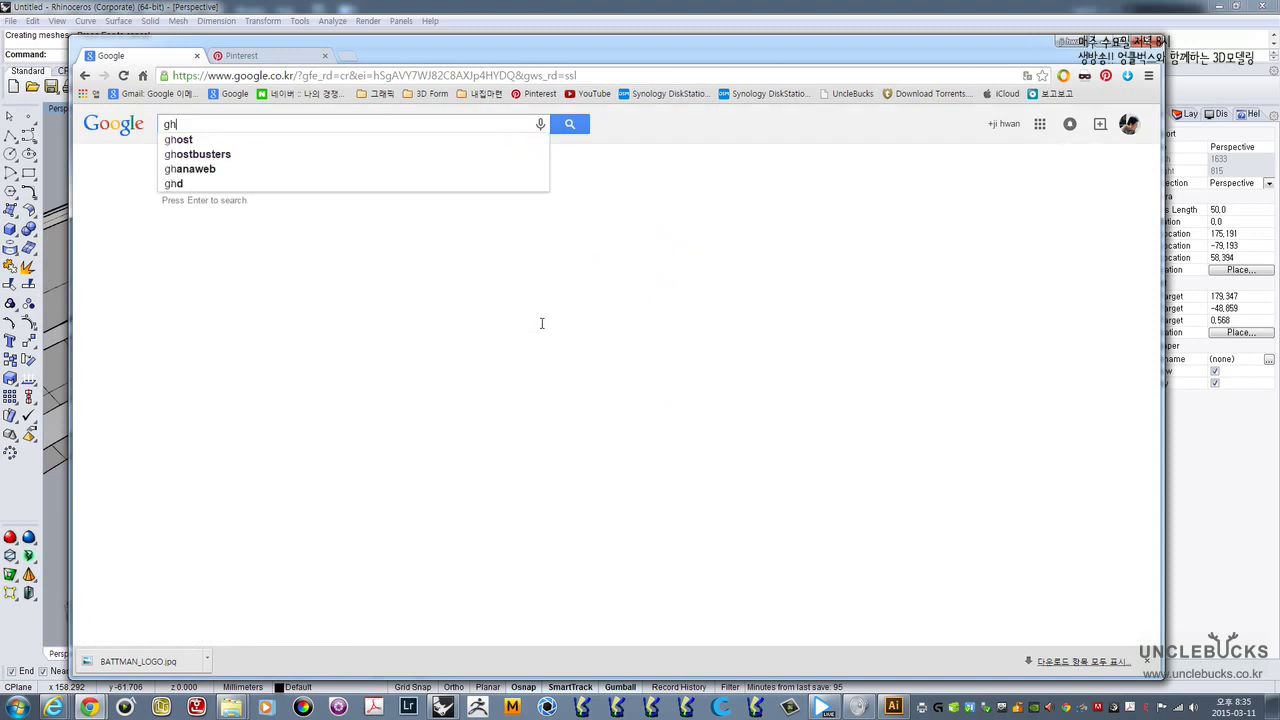
pyautogui.press('BackSpace')
pyautogui.press('BackSpace')
pyautogui.write('ㅎㅗ빵ㅁ')
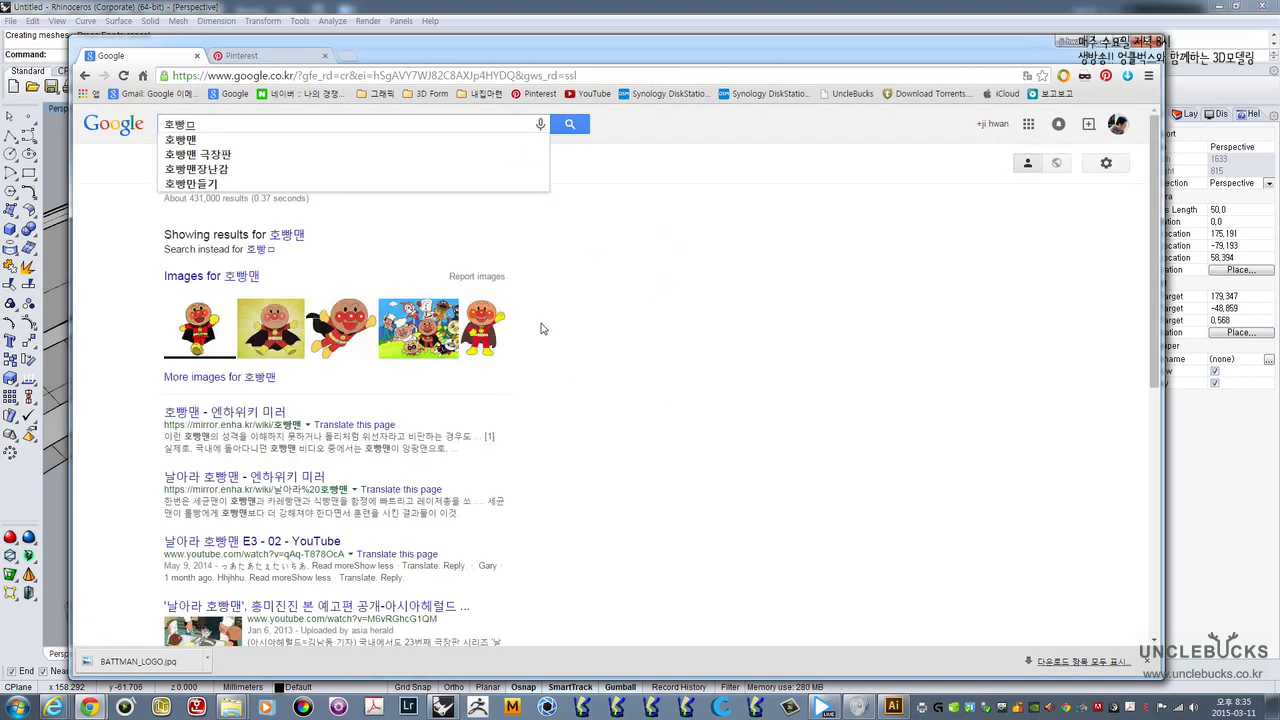
pyautogui.write('ㅐㄴ')
pyautogui.press('Return')
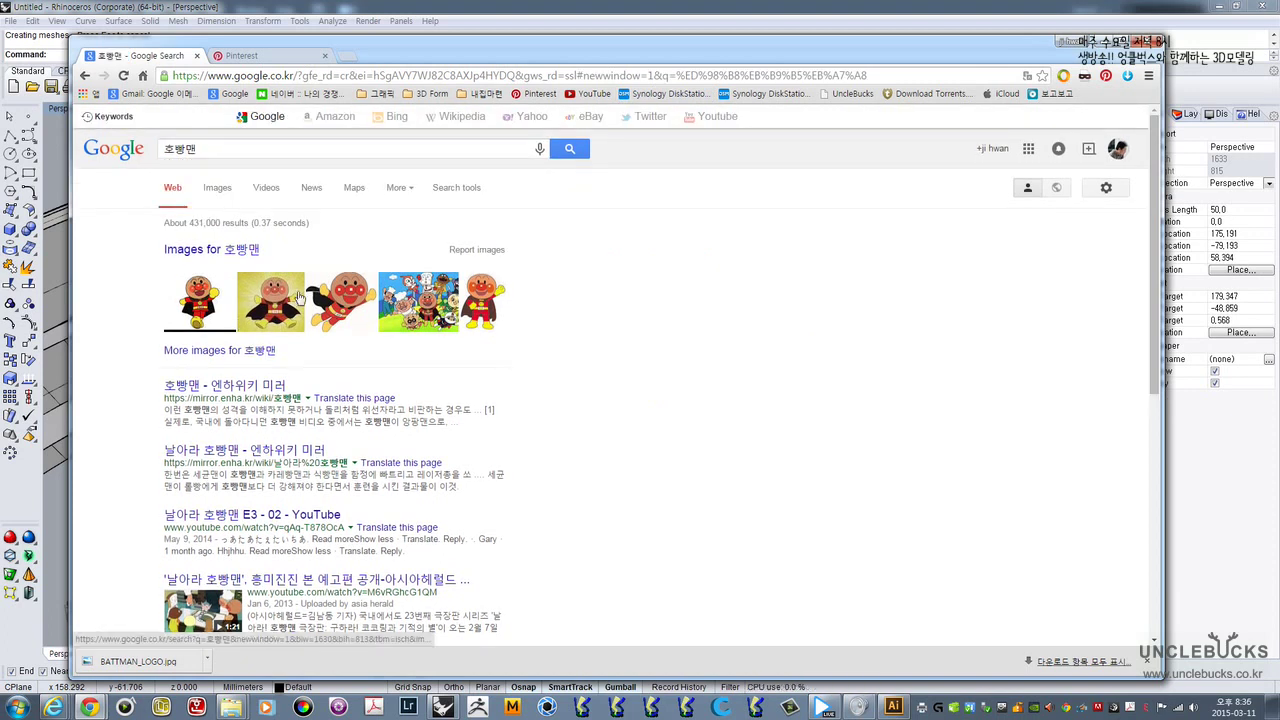
pyautogui.click(217, 190)
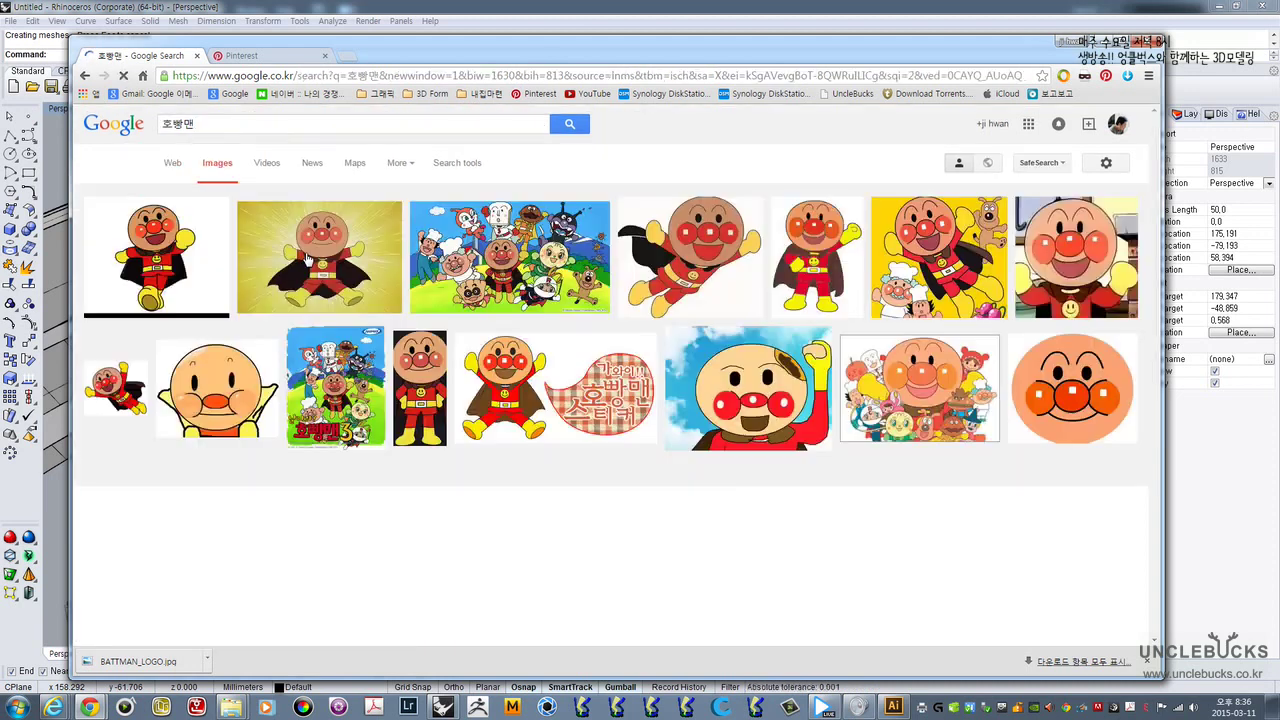
# - Look through the 호빵맨 image results for a suitable reference picture of the character
pyautogui.scroll(-2, 633, 441)
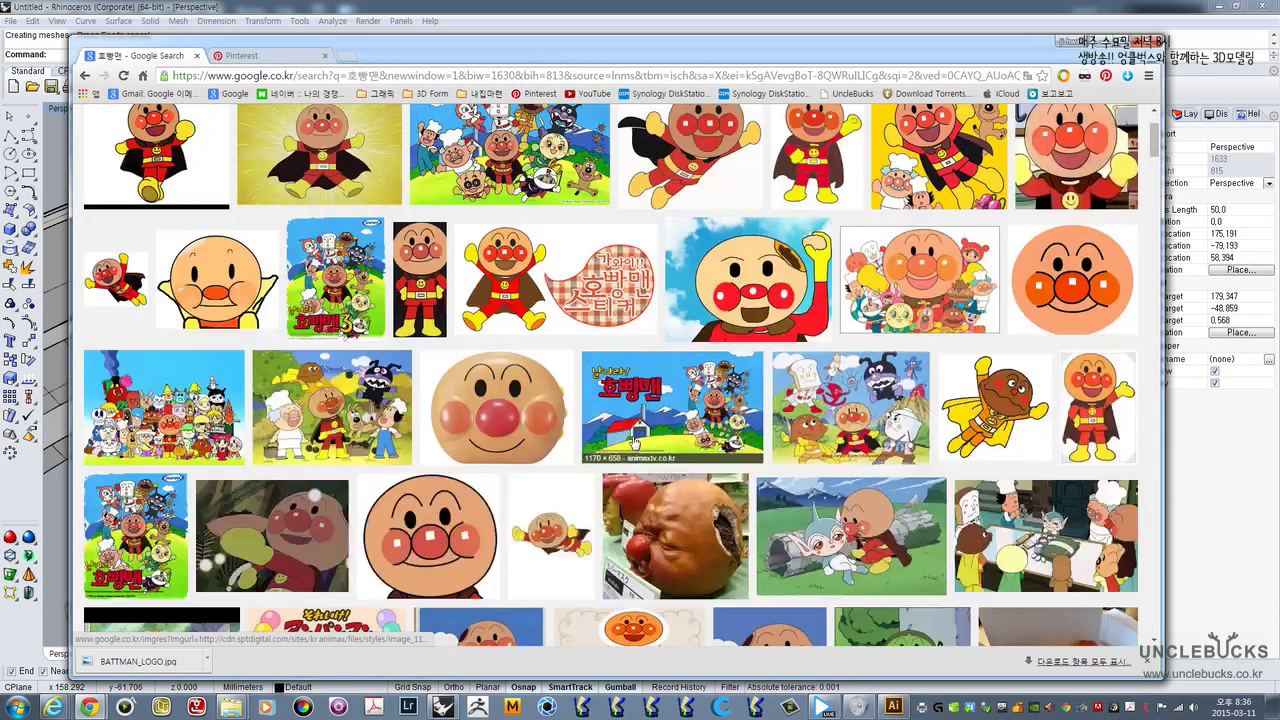
pyautogui.scroll(1, 632, 439)
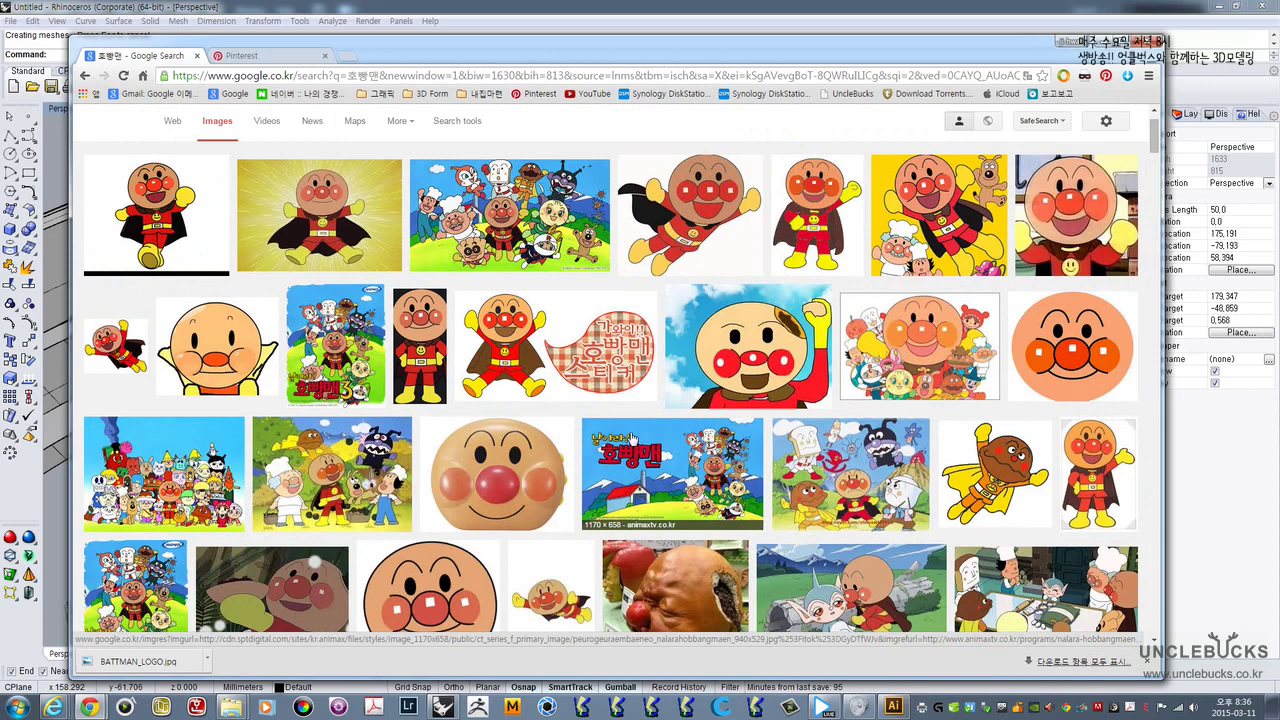
pyautogui.scroll(-2, 632, 437)
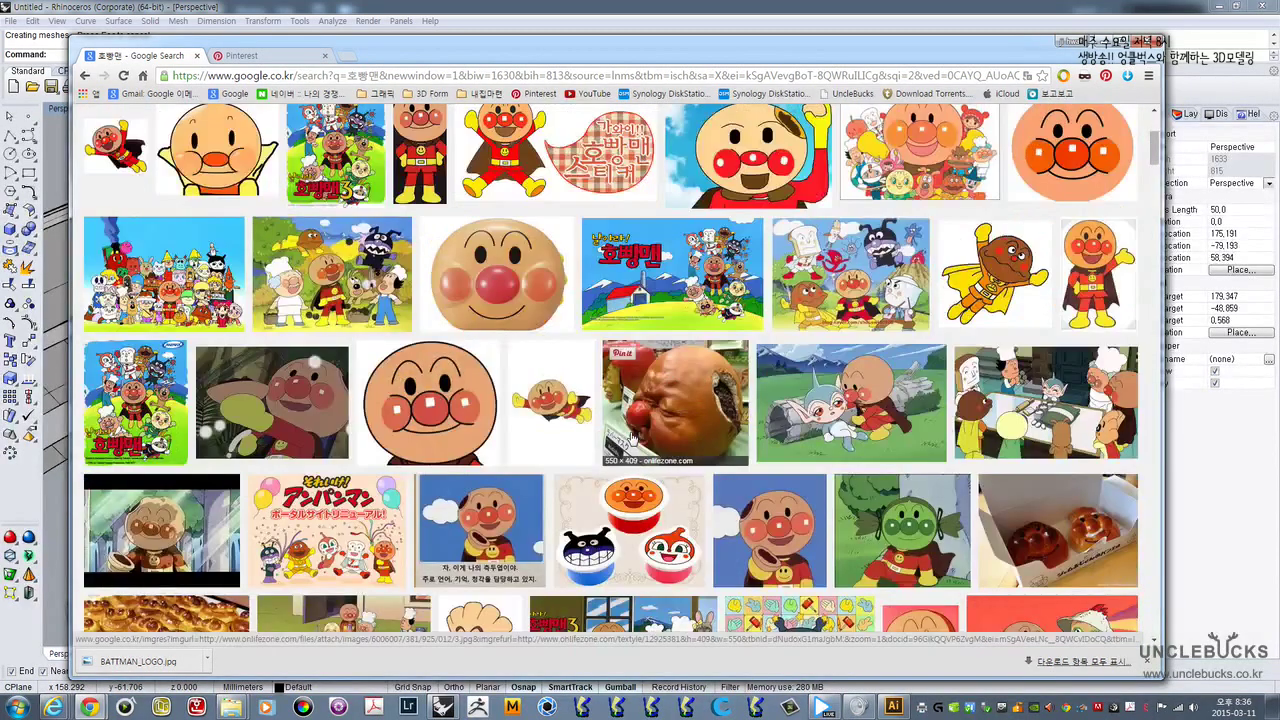
pyautogui.scroll(-5, 632, 438)
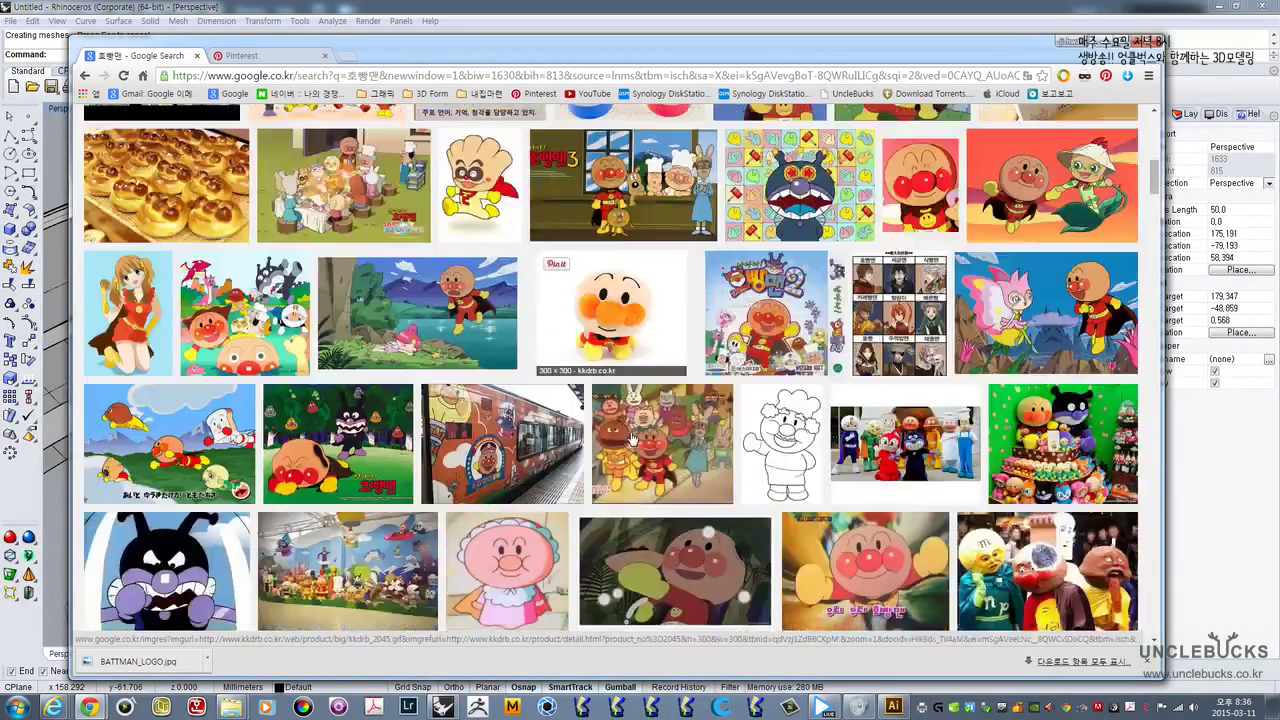
pyautogui.scroll(-2, 632, 437)
pyautogui.scroll(-2, 632, 440)
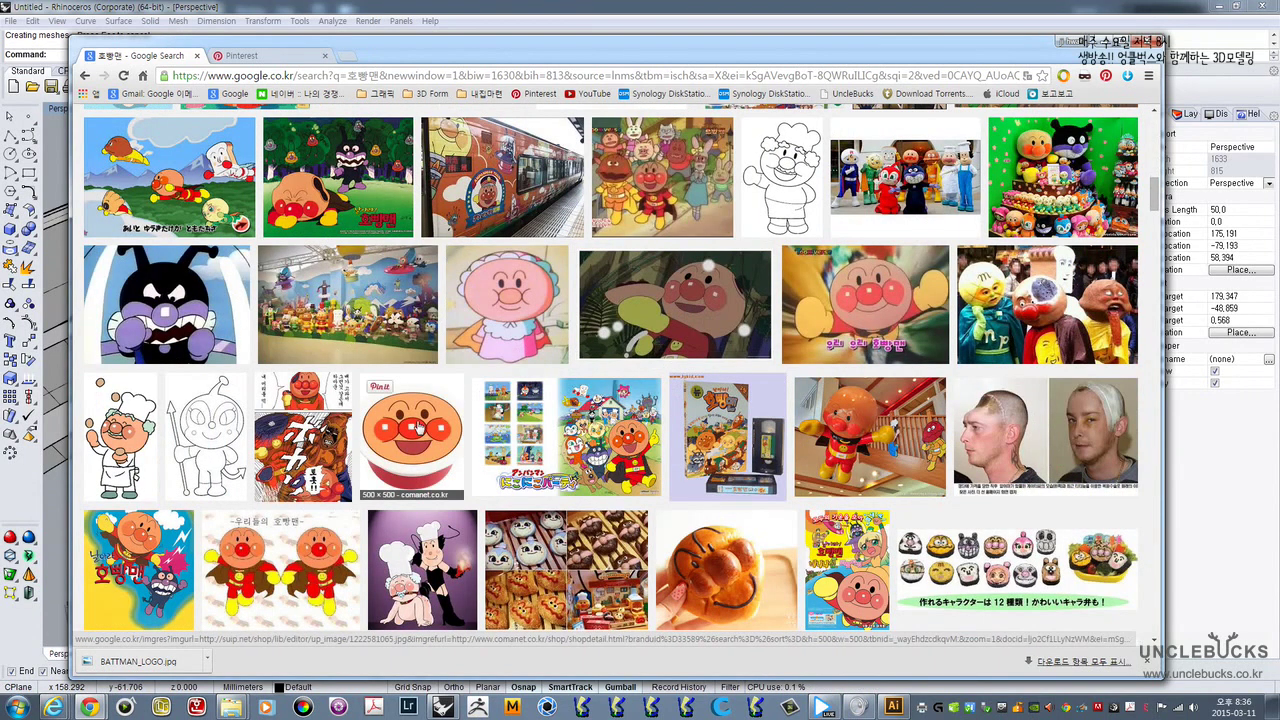
pyautogui.scroll(-2, 425, 428)
pyautogui.scroll(-1, 425, 428)
pyautogui.scroll(-2, 425, 428)
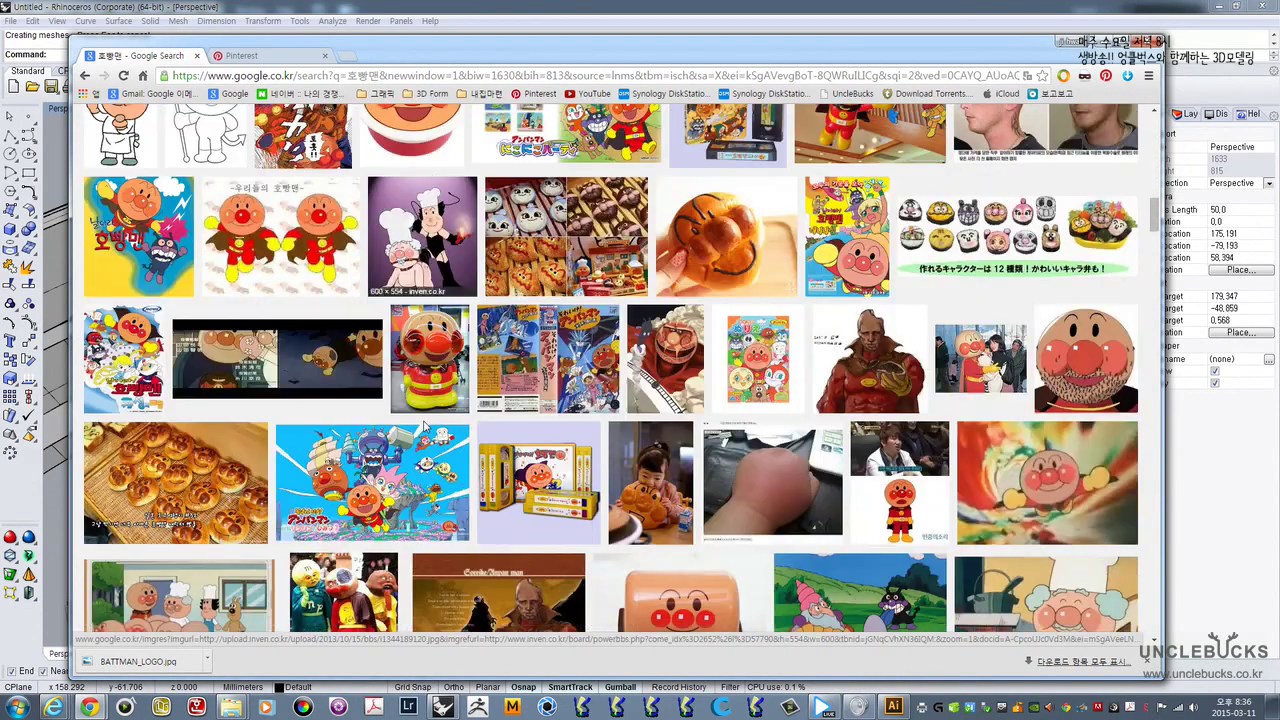
pyautogui.scroll(2, 425, 428)
pyautogui.scroll(-2, 425, 428)
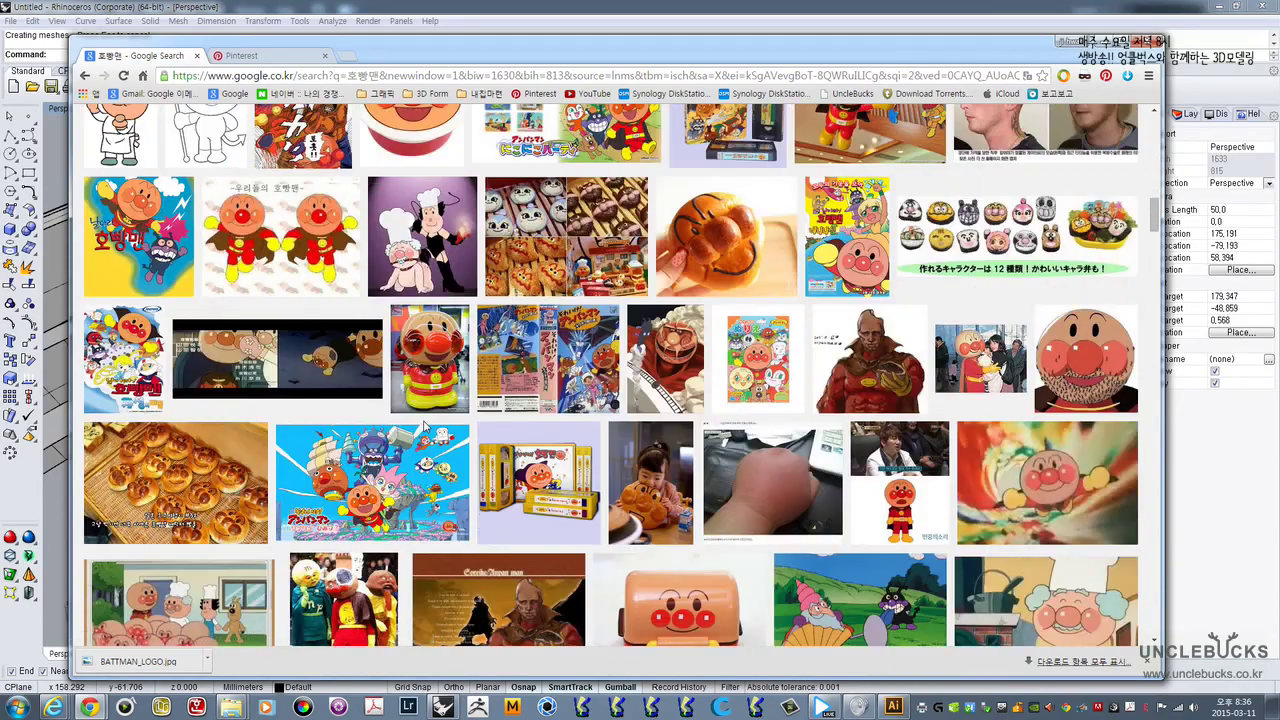
pyautogui.scroll(-3, 425, 428)
pyautogui.scroll(10, 425, 428)
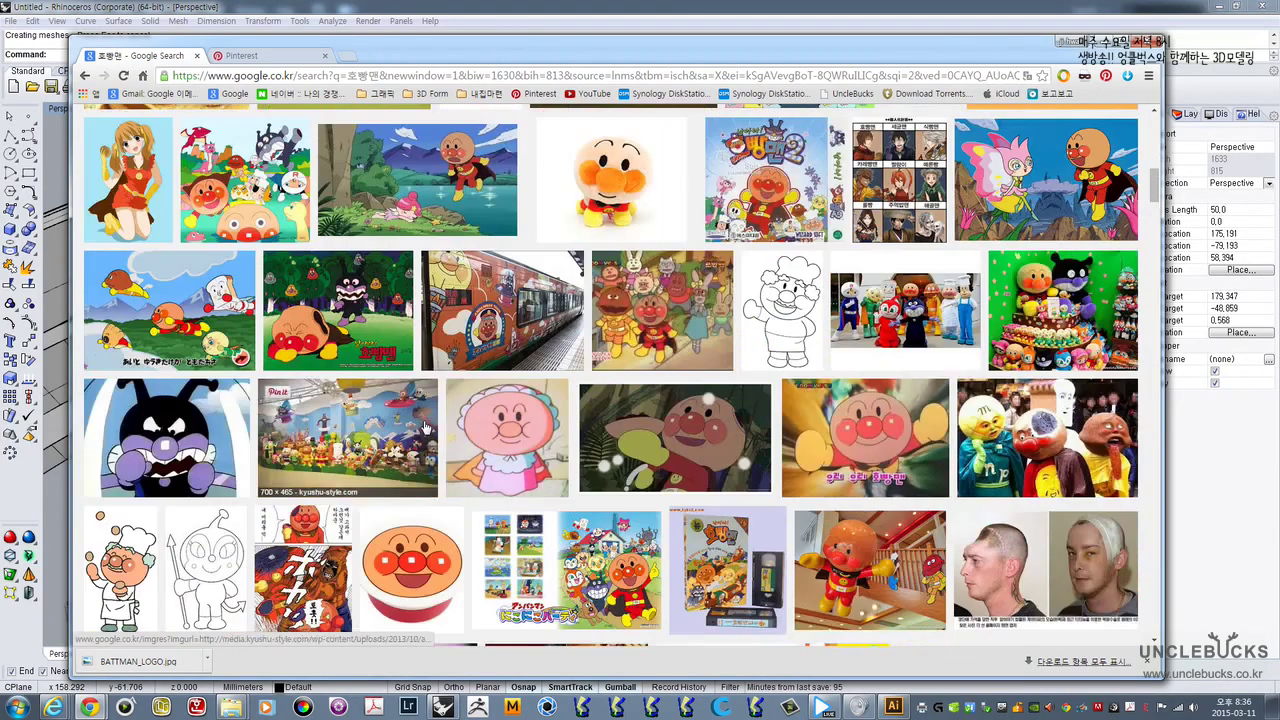
pyautogui.scroll(1, 425, 428)
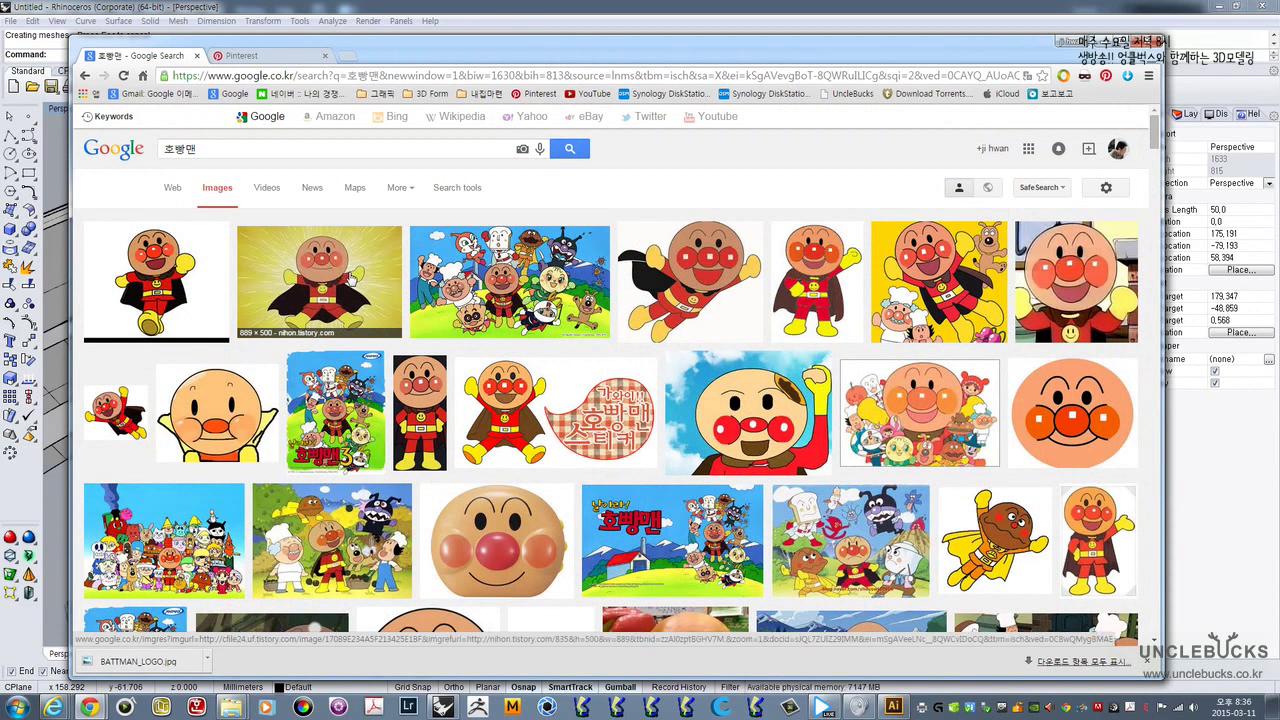
# - Enlarge the caped 호빵맨 picture with the yellow rayed background and save it to the desktop as f0061894_49660f0829eee.jpg
pyautogui.click(350, 280)
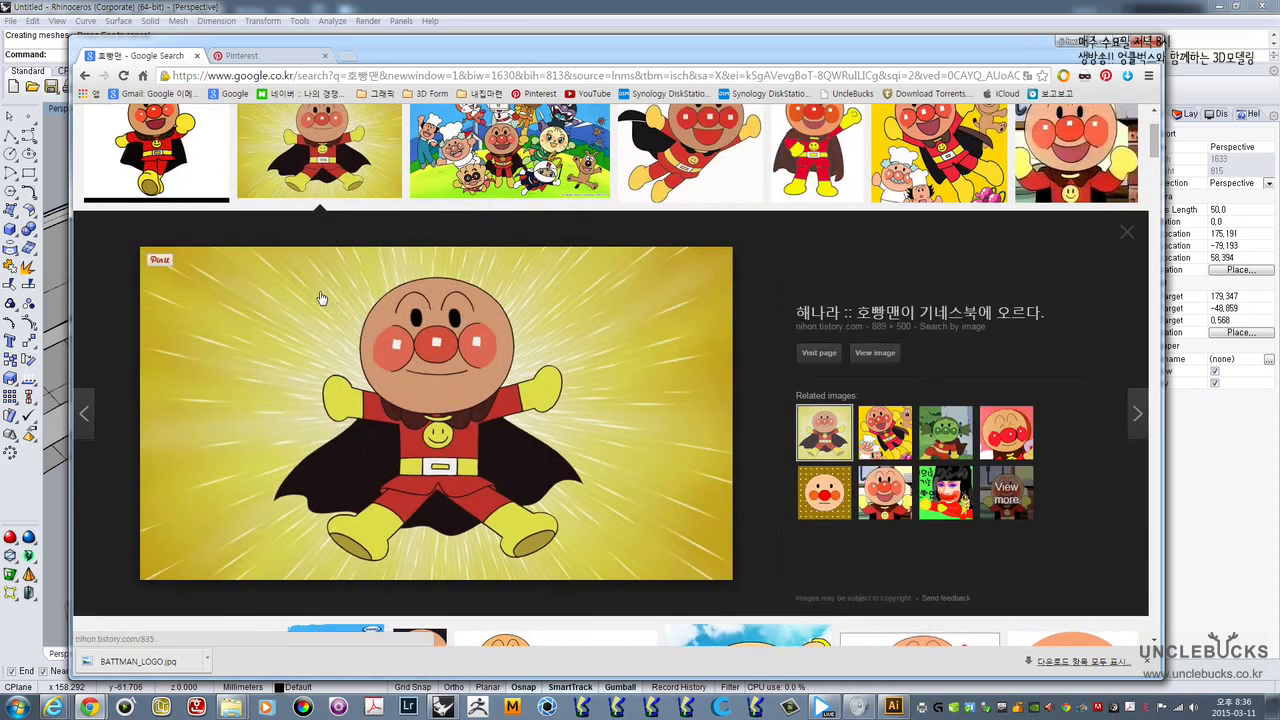
pyautogui.rightClick(292, 273)
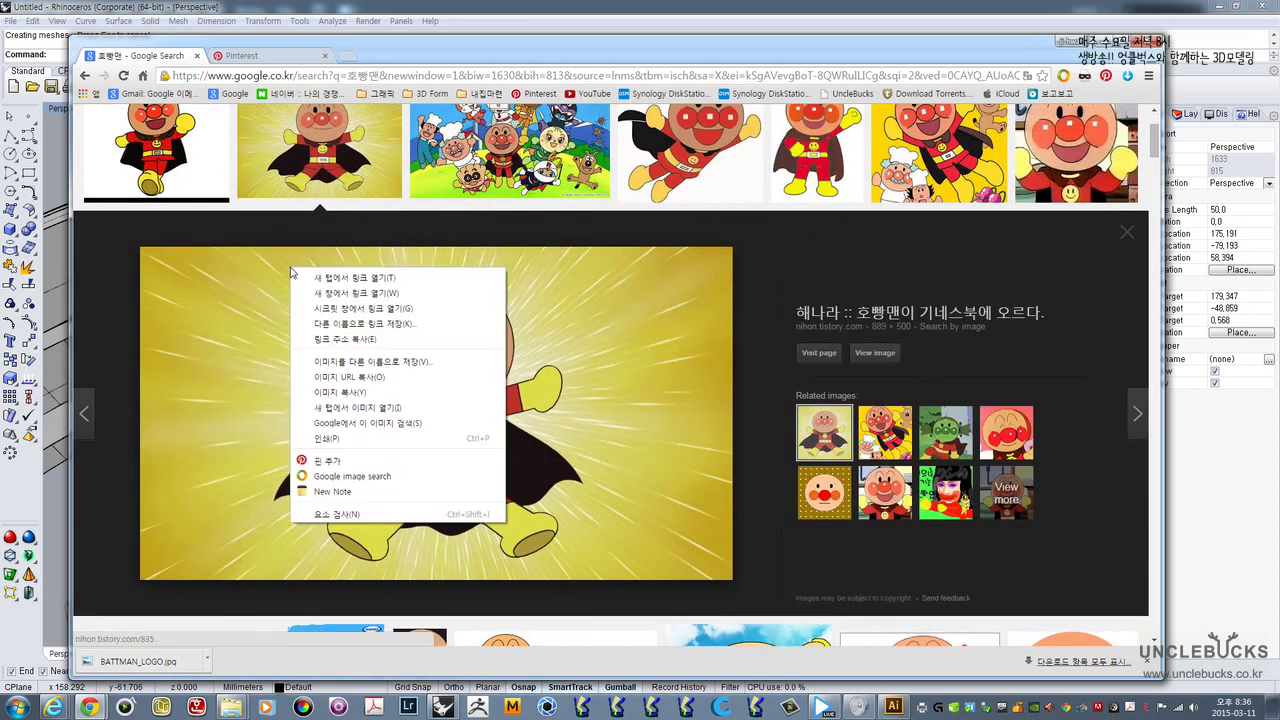
pyautogui.click(372, 362)
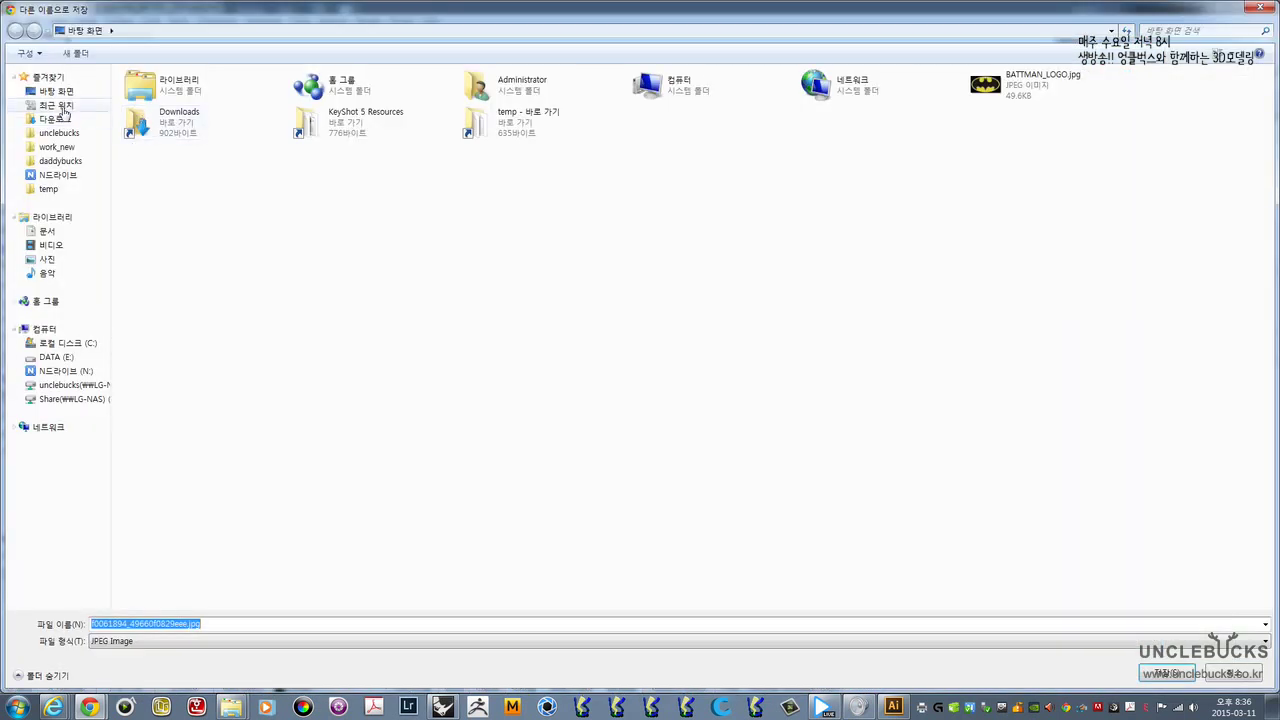
pyautogui.click(56, 91)
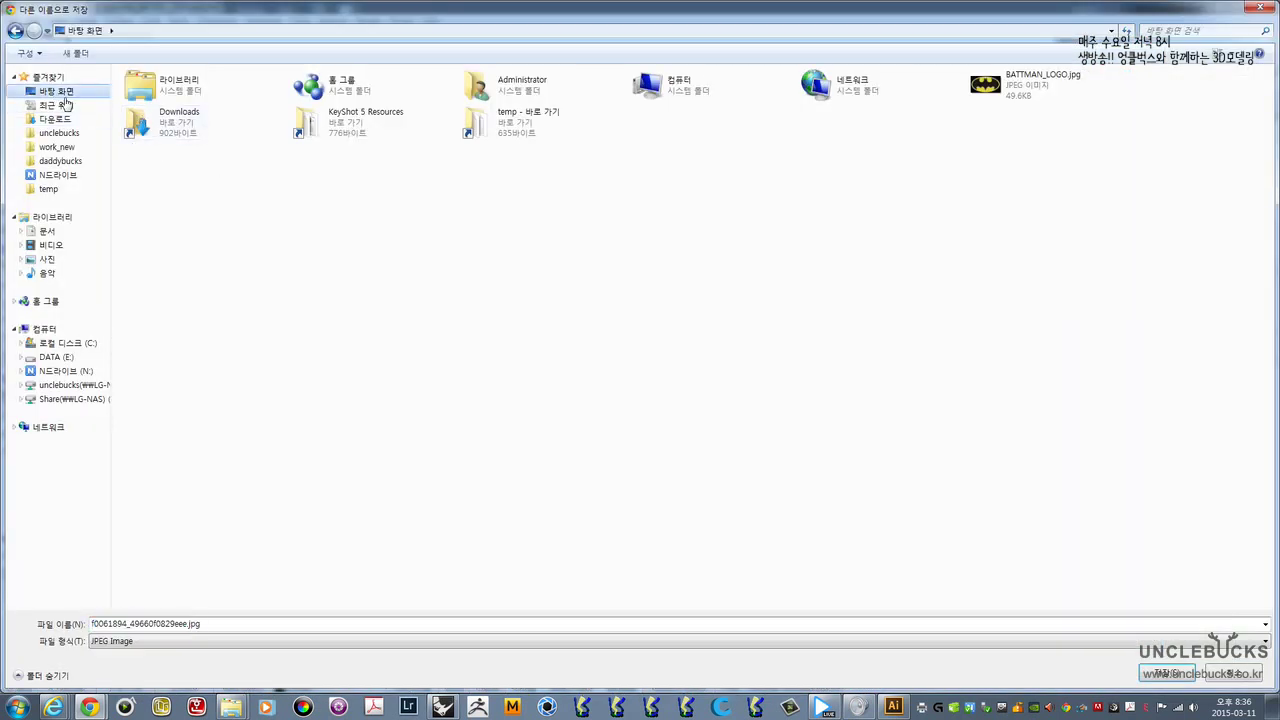
pyautogui.click(1170, 674)
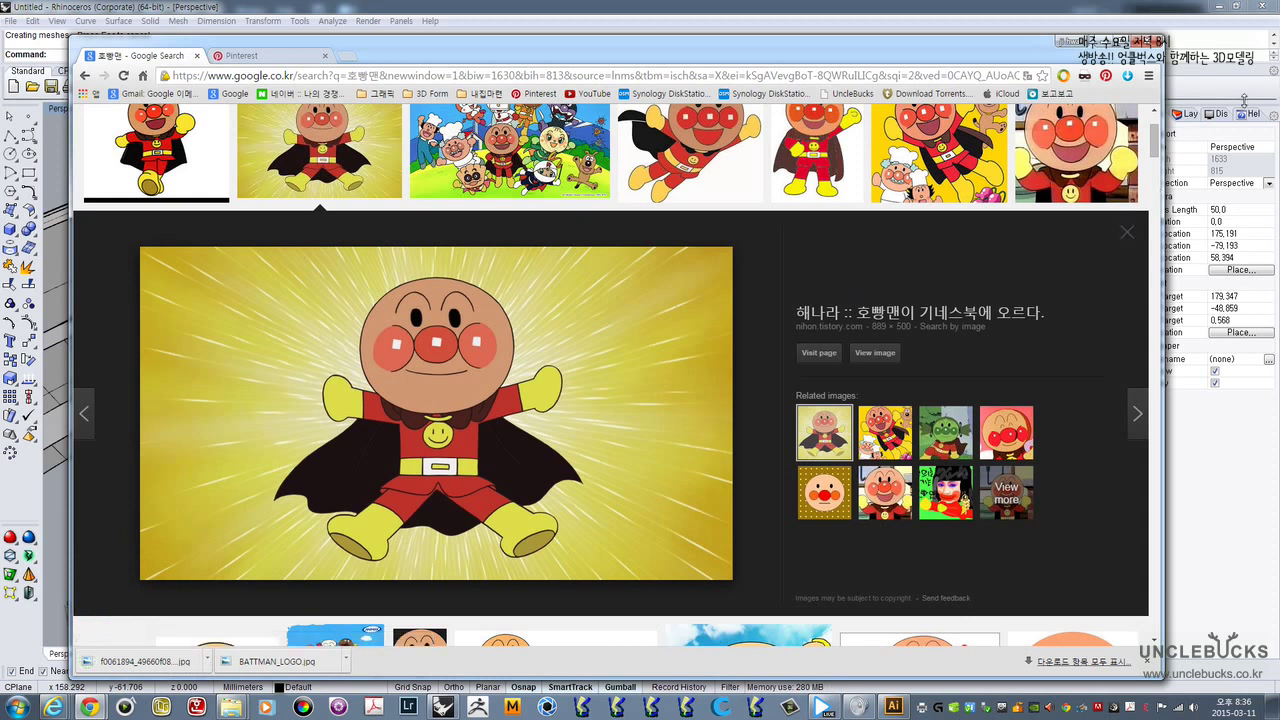
# - Switch back to Rhino and change from the Perspective view to the Top view
pyautogui.click(1152, 43)
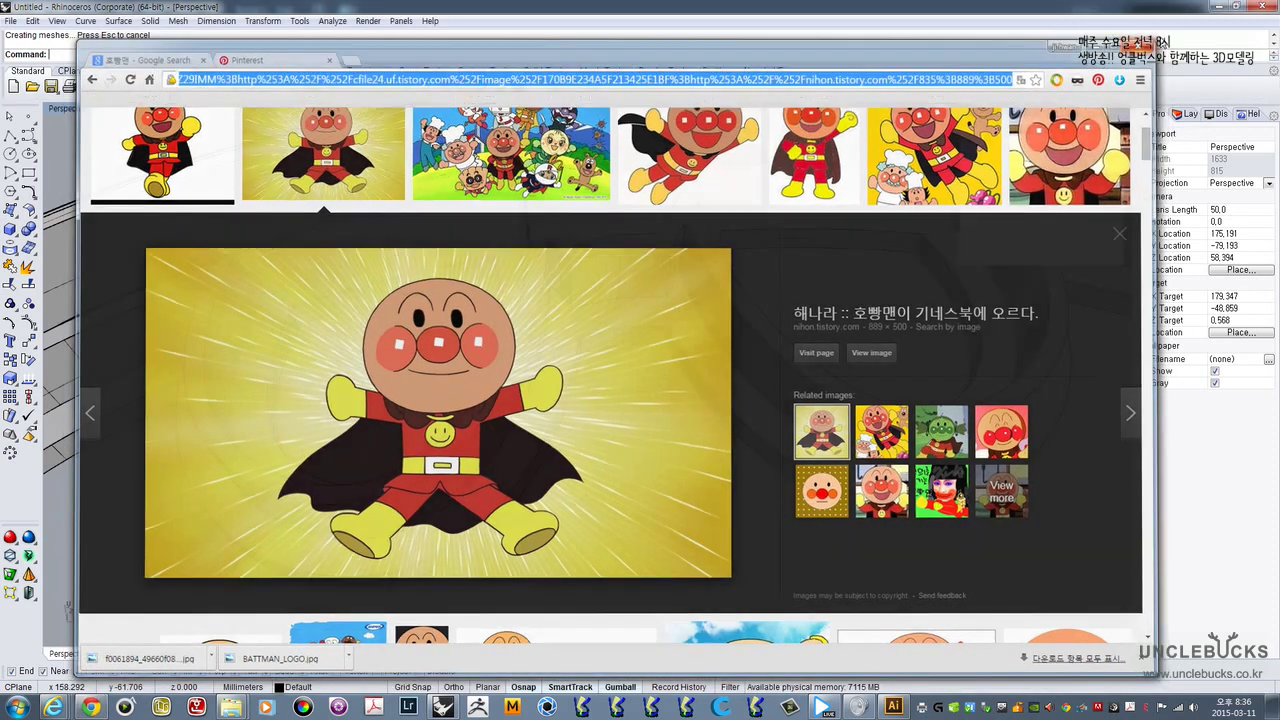
pyautogui.moveTo(846, 252)
pyautogui.mouseDown(button='right')
pyautogui.moveTo(837, 260)
pyautogui.moveTo(986, 370)
pyautogui.mouseUp(button='right')
pyautogui.scroll(-10, 835, 265)
pyautogui.moveTo(400, 271)
pyautogui.mouseDown(button='right')
pyautogui.moveTo(388, 229)
pyautogui.moveTo(578, 336)
pyautogui.mouseUp(button='right')
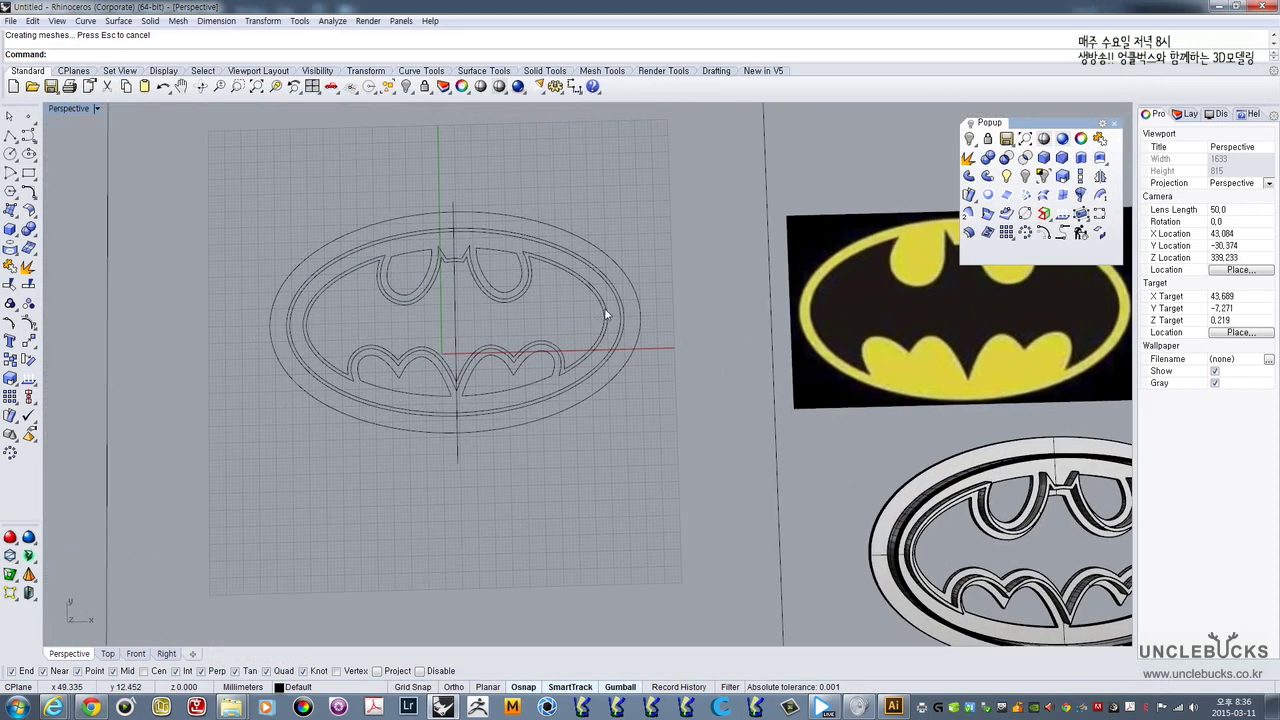
pyautogui.scroll(-2, 532, 400)
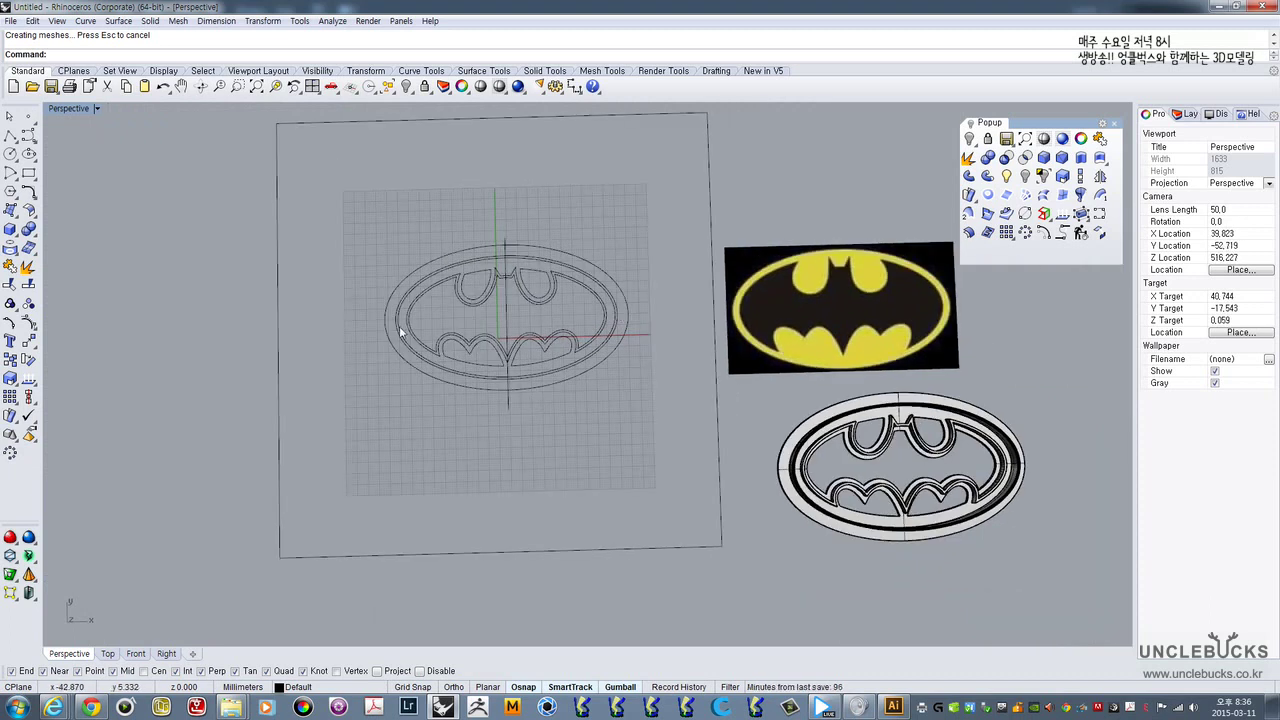
pyautogui.doubleClick(62, 108)
pyautogui.doubleClick(57, 109)
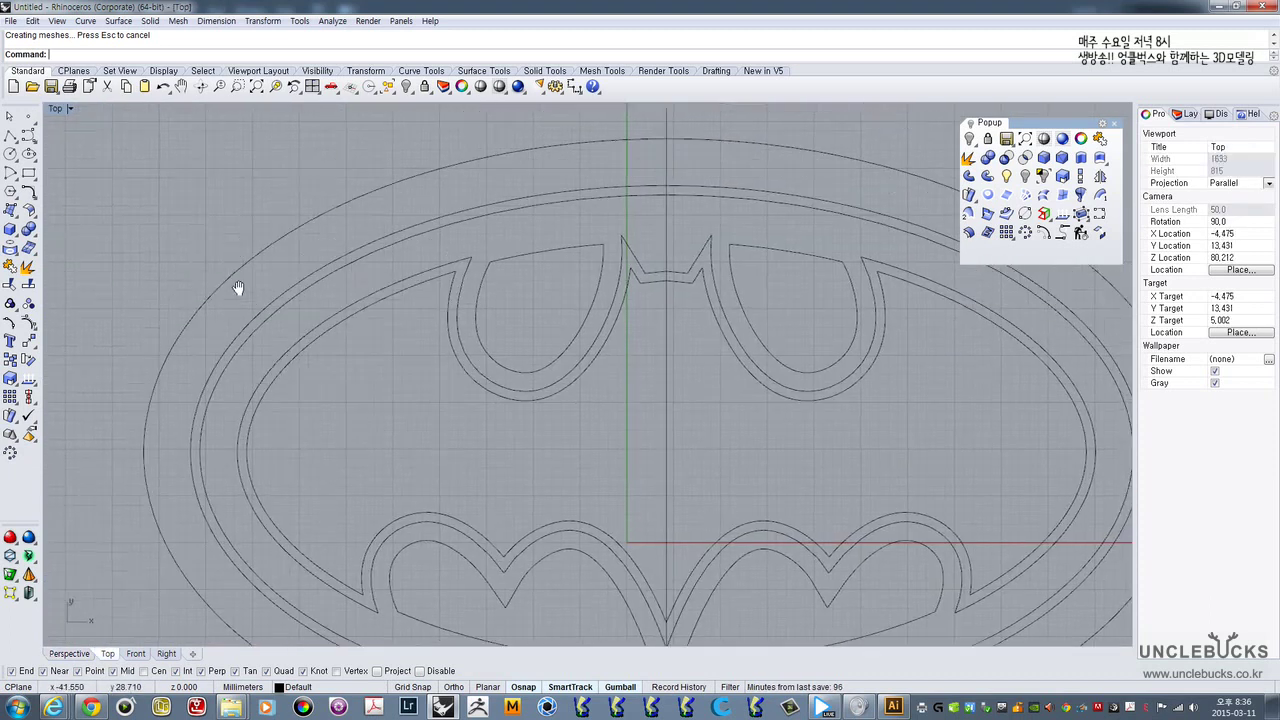
# - Select the ten Batman logo curves on the grid and move them about 299 mm to the far side of the reference picture
pyautogui.scroll(-4, 249, 297)
pyautogui.moveTo(206, 244); pyautogui.dragTo(443, 441)
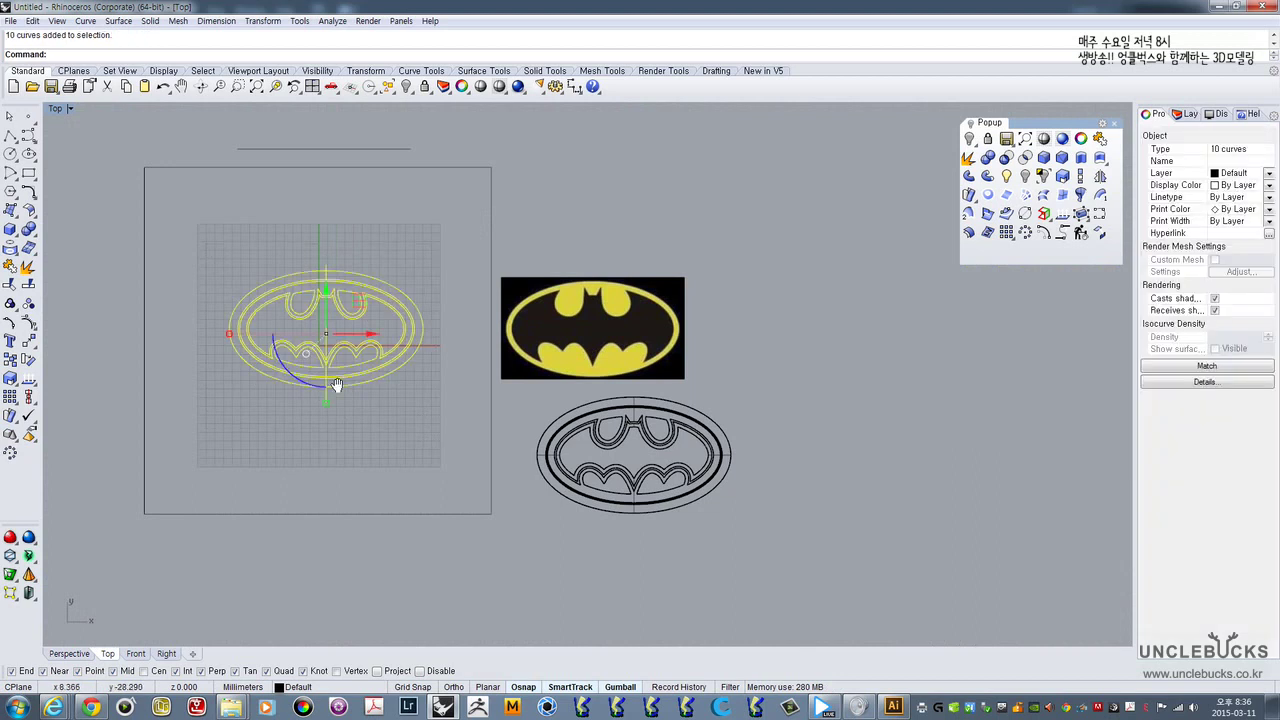
pyautogui.moveTo(337, 326); pyautogui.dragTo(362, 291, button='right')
pyautogui.moveTo(390, 262); pyautogui.dragTo(905, 306)
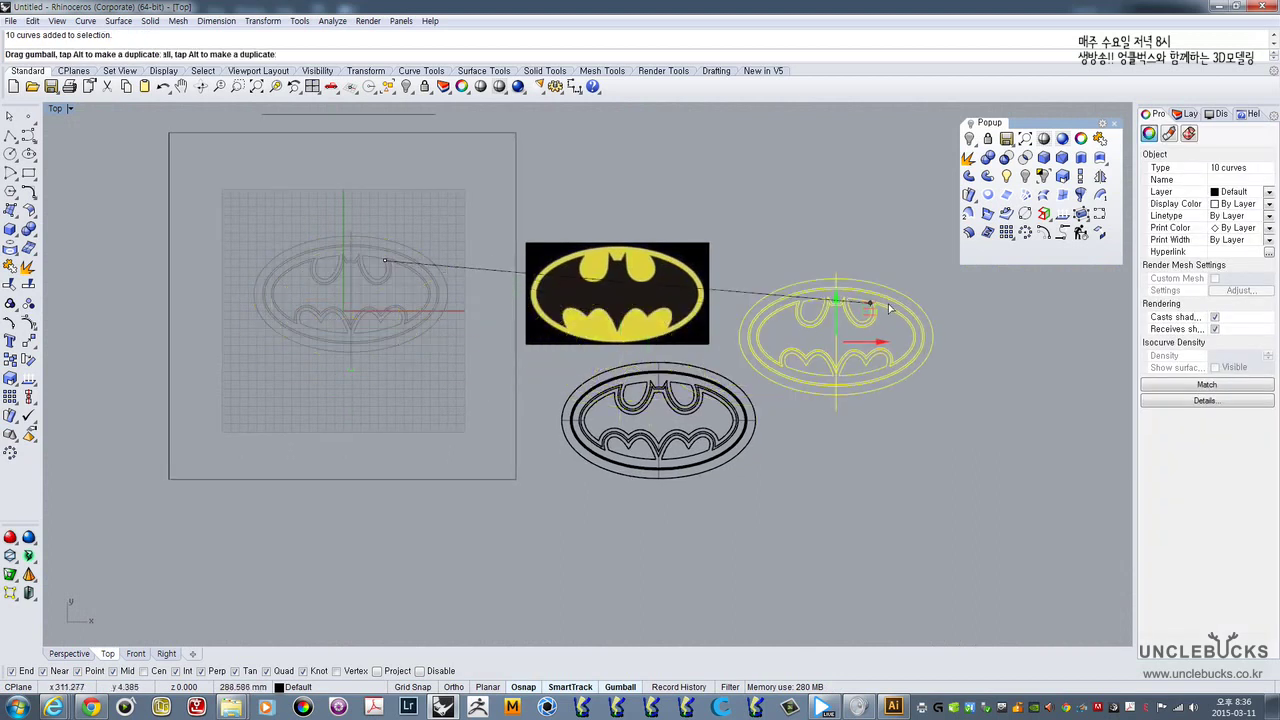
# - Move the Batman picture, the cutter and the logo curves together about 73 mm further from the grid, and deselect them
pyautogui.moveTo(476, 213); pyautogui.dragTo(985, 495)
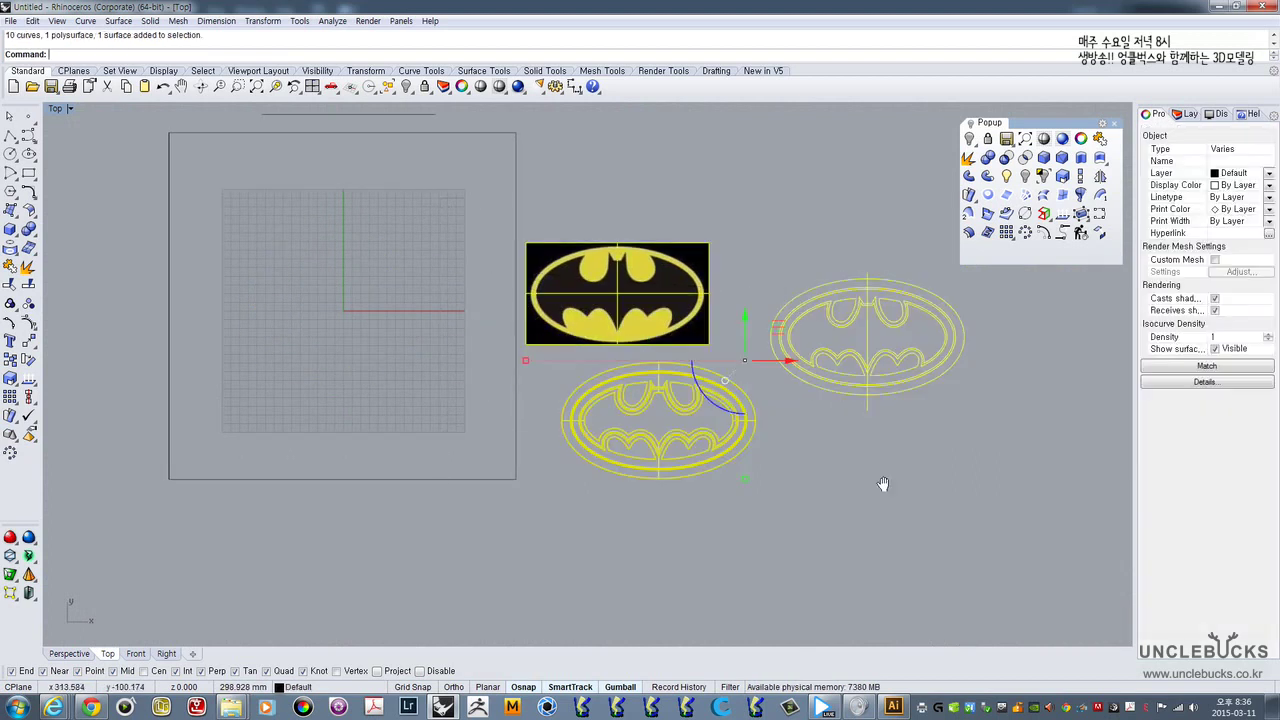
pyautogui.moveTo(805, 379); pyautogui.dragTo(690, 390, button='right')
pyautogui.moveTo(659, 338); pyautogui.dragTo(785, 356)
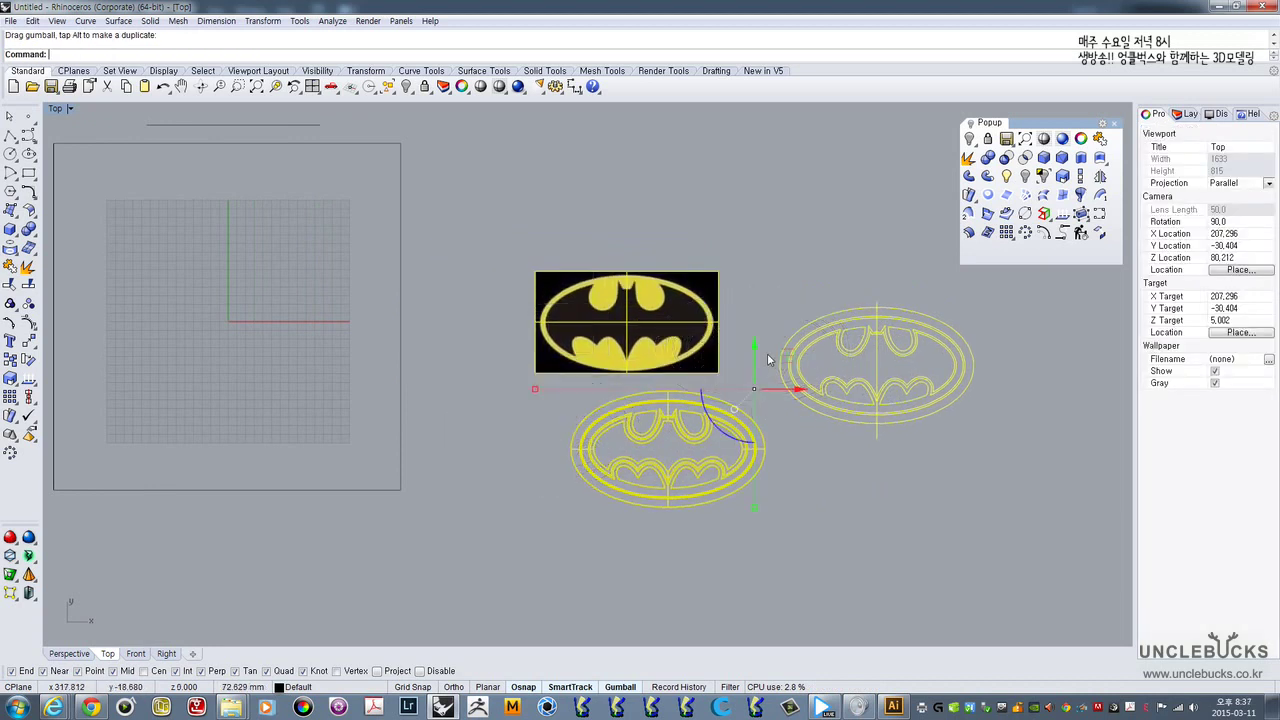
pyautogui.click(479, 336)
# - Insert f0061894_49660f0829eee.jpg as a horizontal picture frame across the empty grid, constrained with Ortho
pyautogui.moveTo(479, 336); pyautogui.dragTo(752, 357, button='right')
pyautogui.scroll(3, 491, 331)
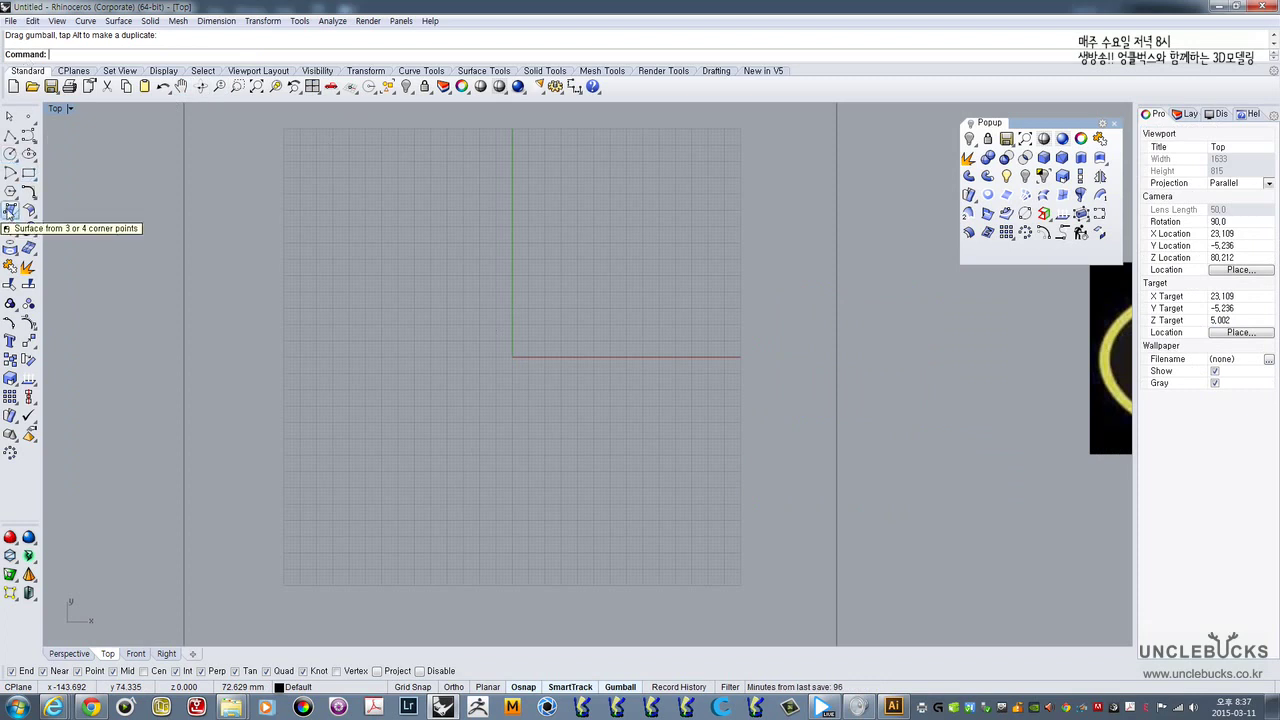
pyautogui.click(9, 211)
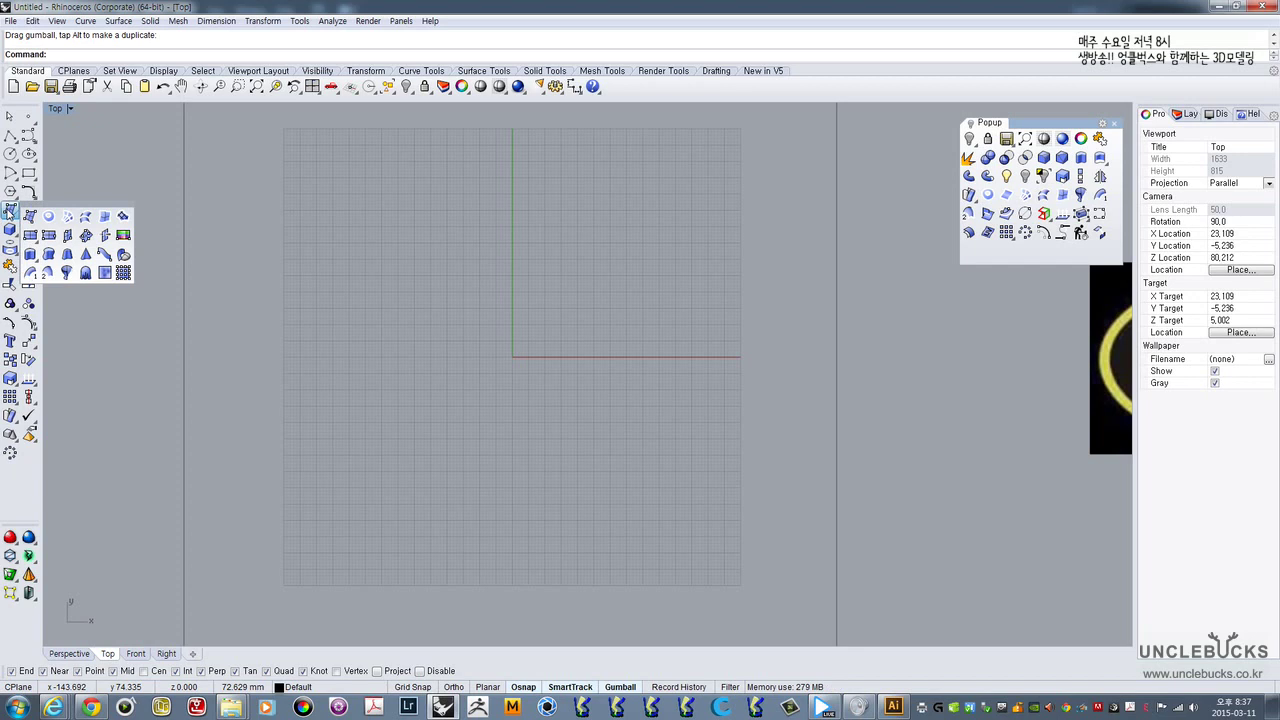
pyautogui.click(122, 236)
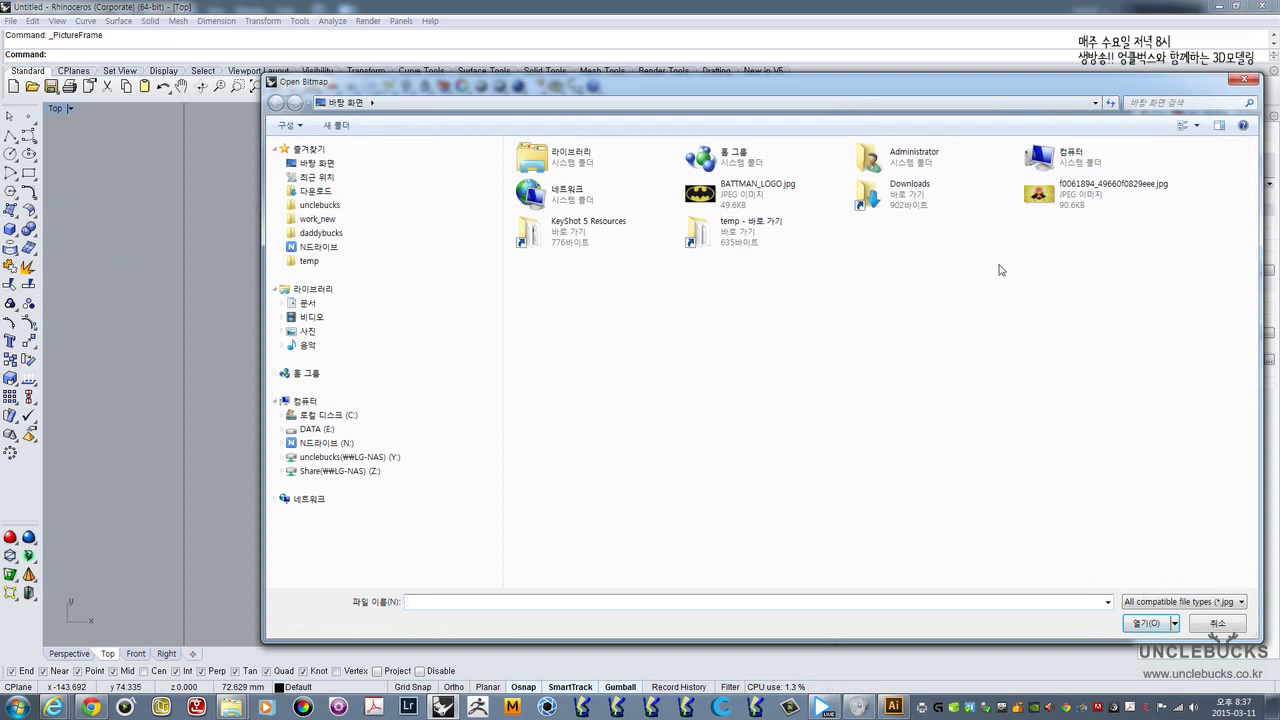
pyautogui.click(1050, 190)
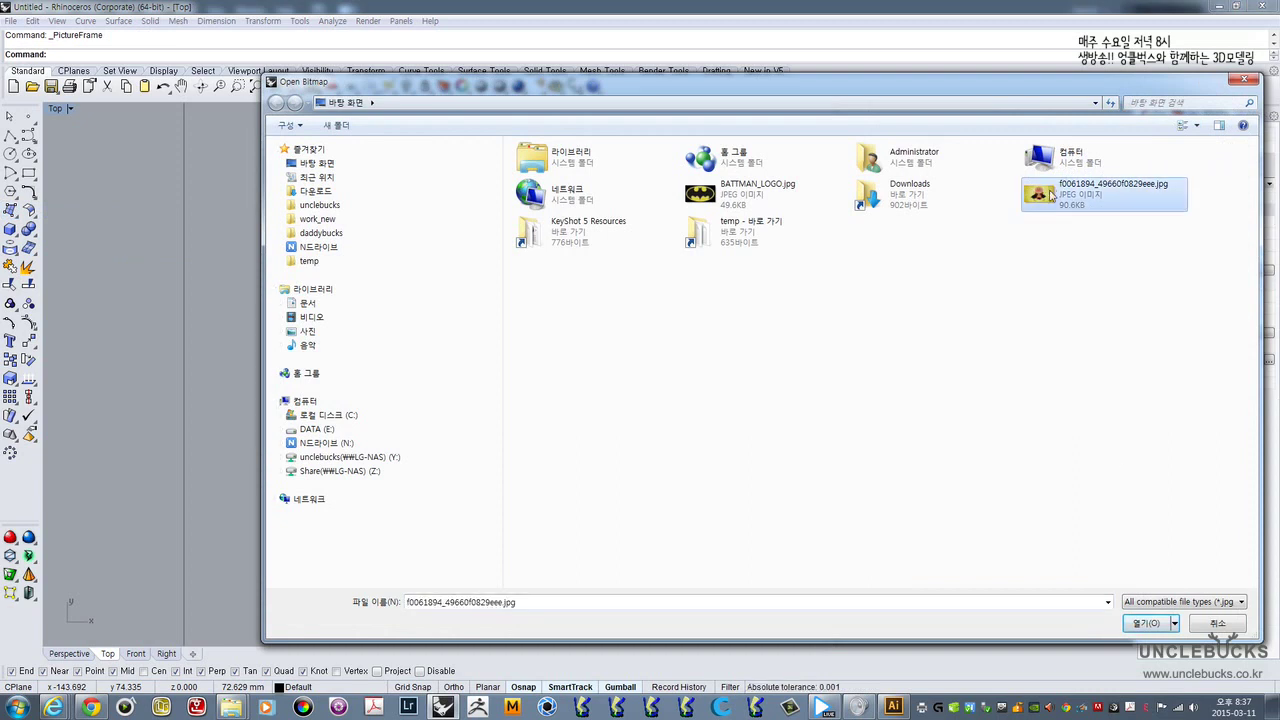
pyautogui.click(1146, 624)
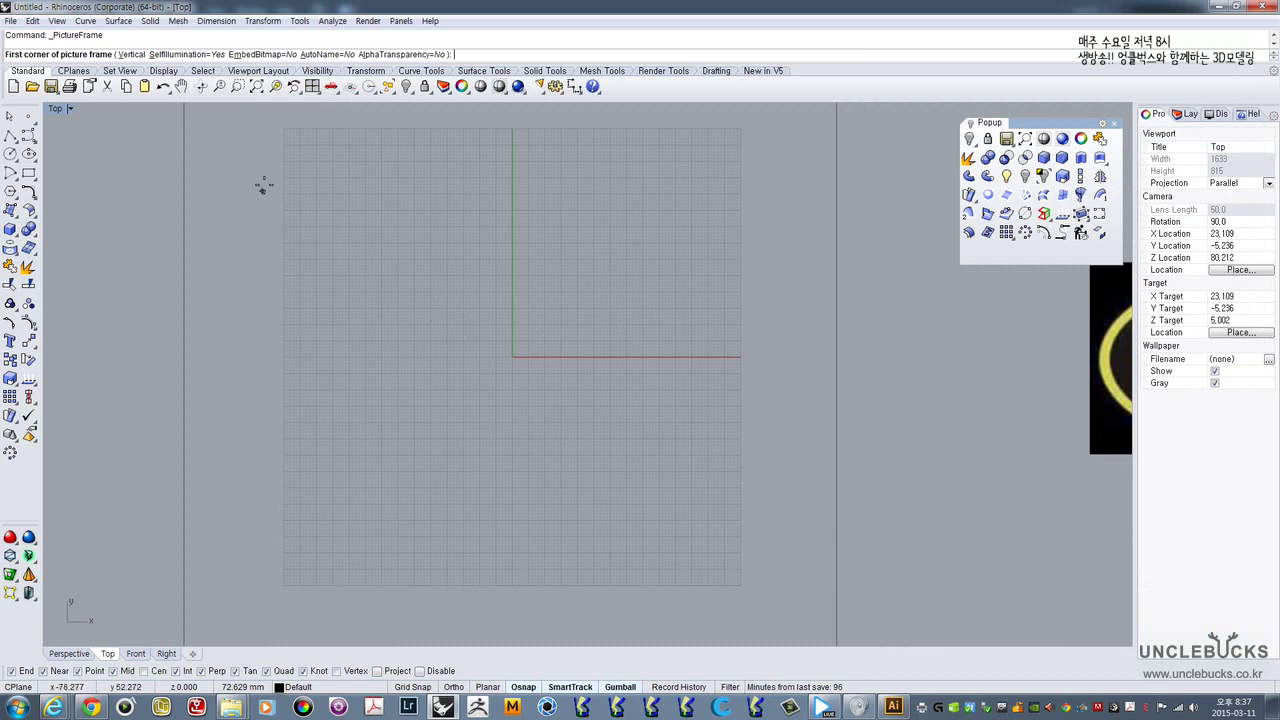
pyautogui.click(278, 463)
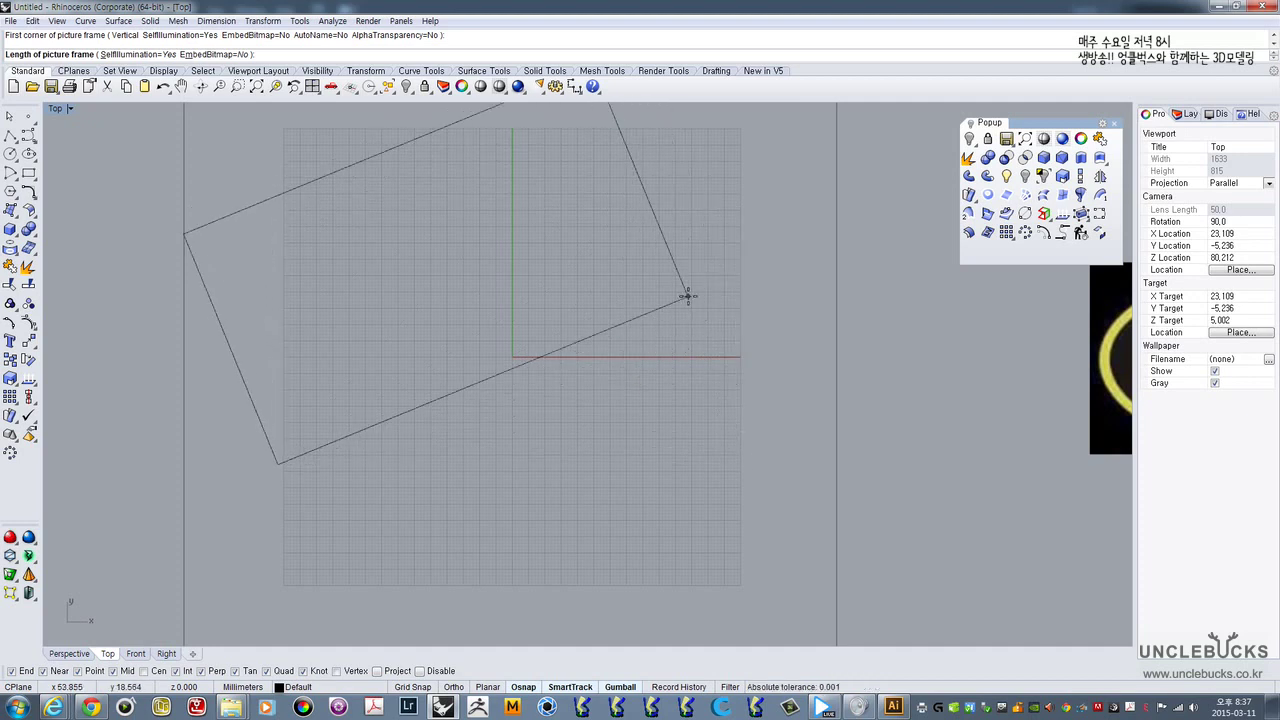
pyautogui.press('F8')
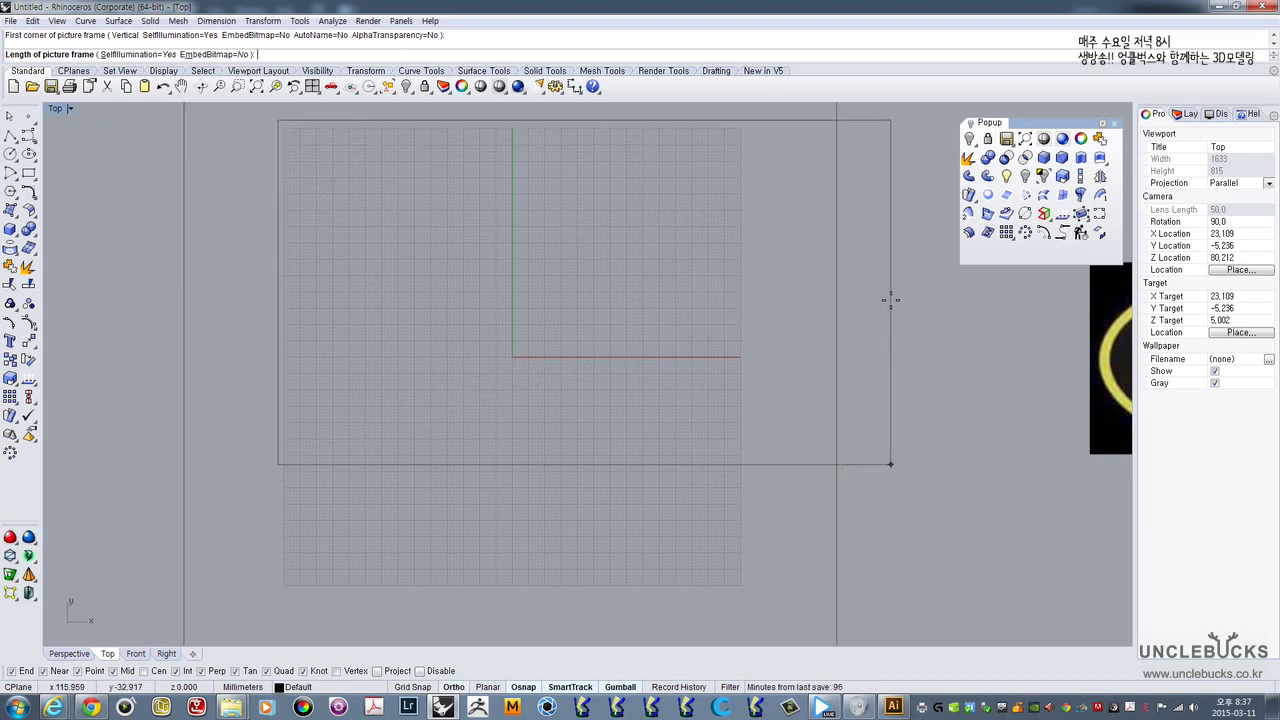
pyautogui.click(891, 300)
# - Move the 호빵맨 picture about 30 mm towards the middle of the grid
pyautogui.scroll(-2, 757, 317)
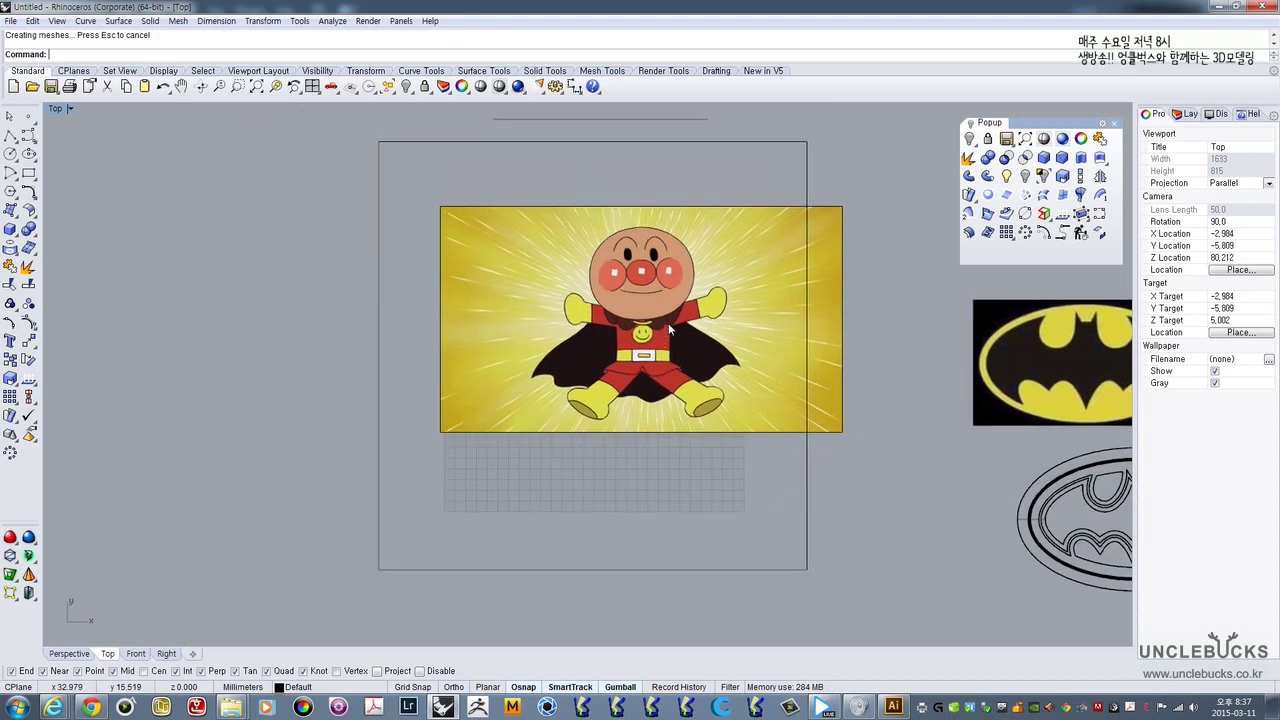
pyautogui.click(692, 294)
pyautogui.moveTo(679, 292); pyautogui.dragTo(640, 344)
pyautogui.scroll(3, 593, 308)
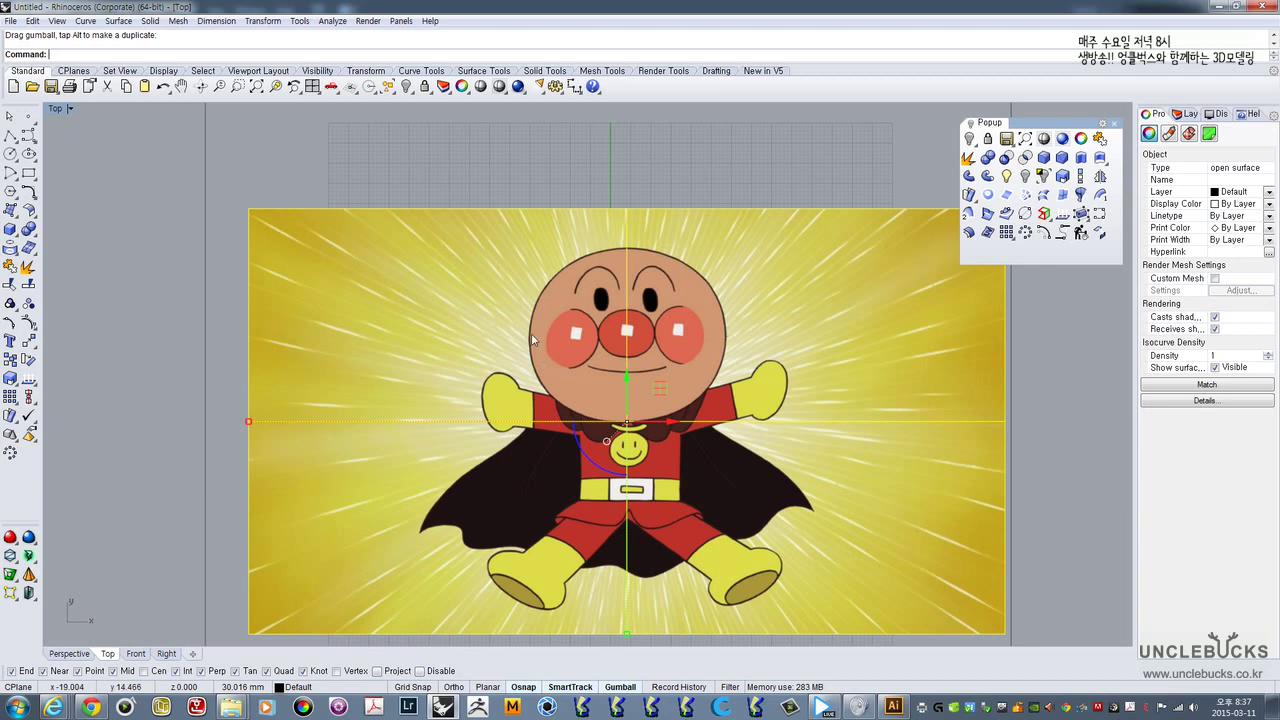
pyautogui.scroll(-3, 547, 335)
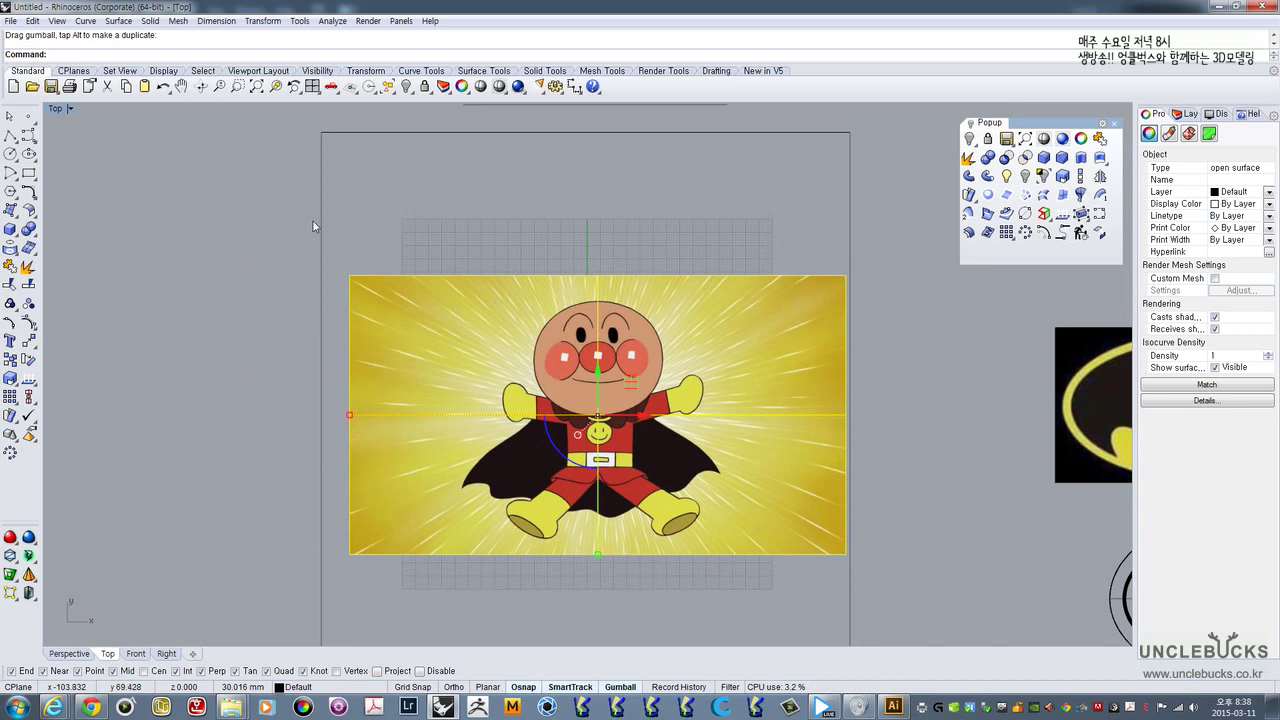
# - Draw a horizontal 70 mm reference polyline starting at the left edge of the character's face
pyautogui.click(10, 136)
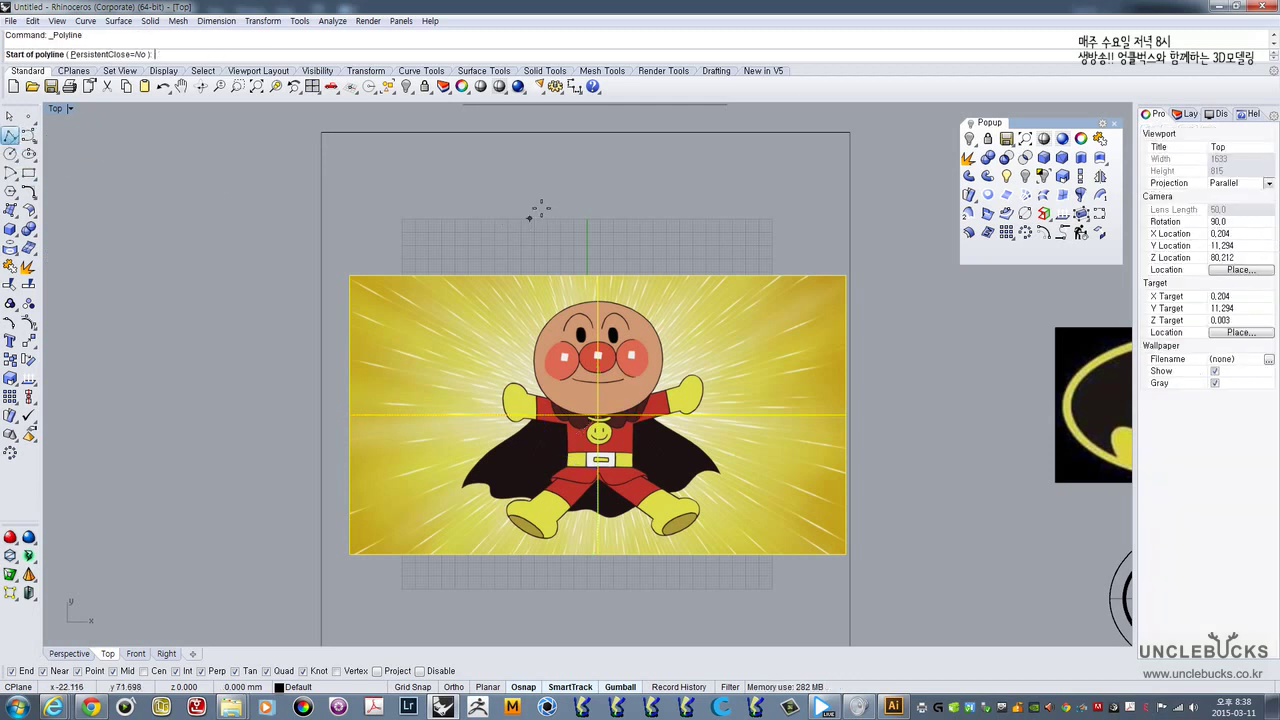
pyautogui.scroll(5, 549, 344)
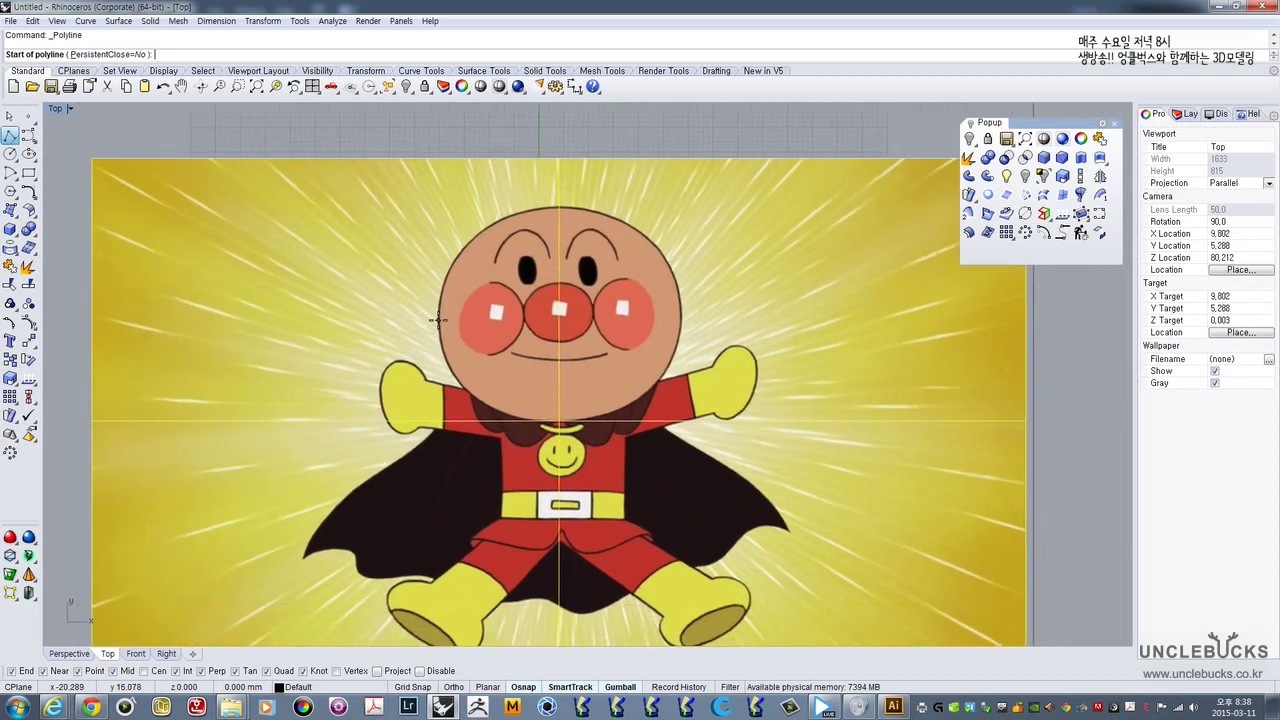
pyautogui.click(438, 320)
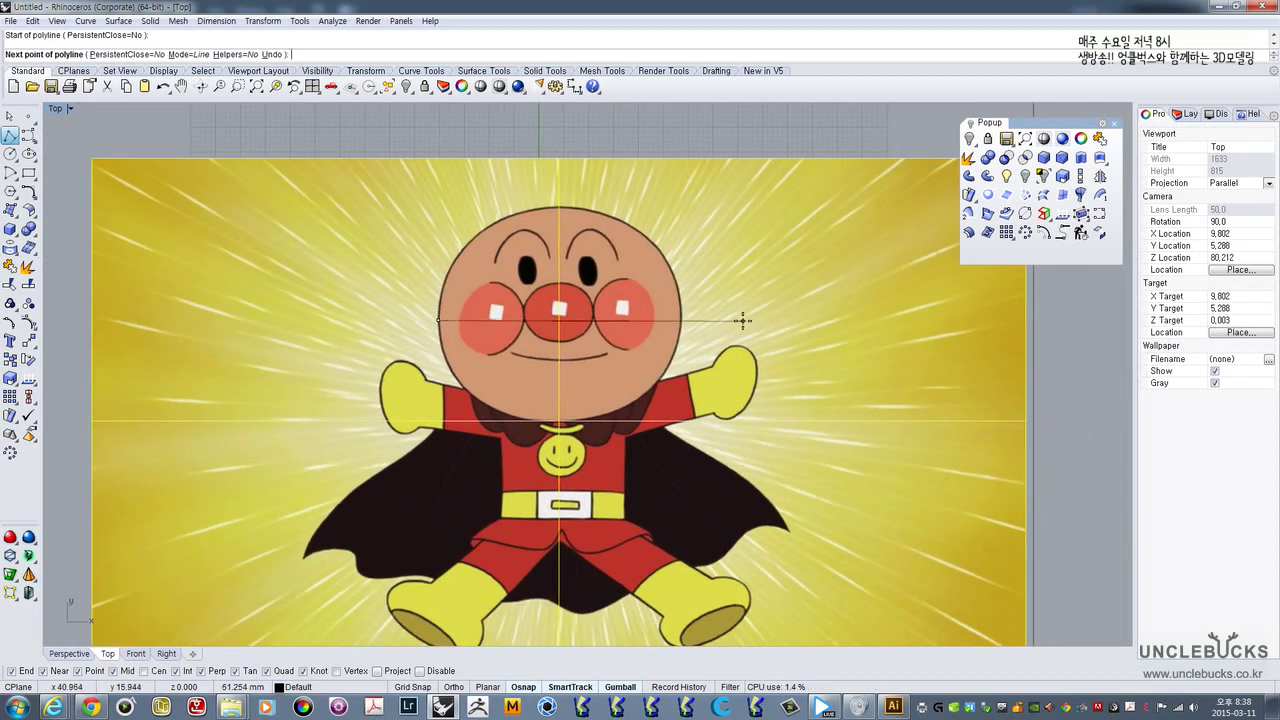
pyautogui.write('70')
pyautogui.press('Return')
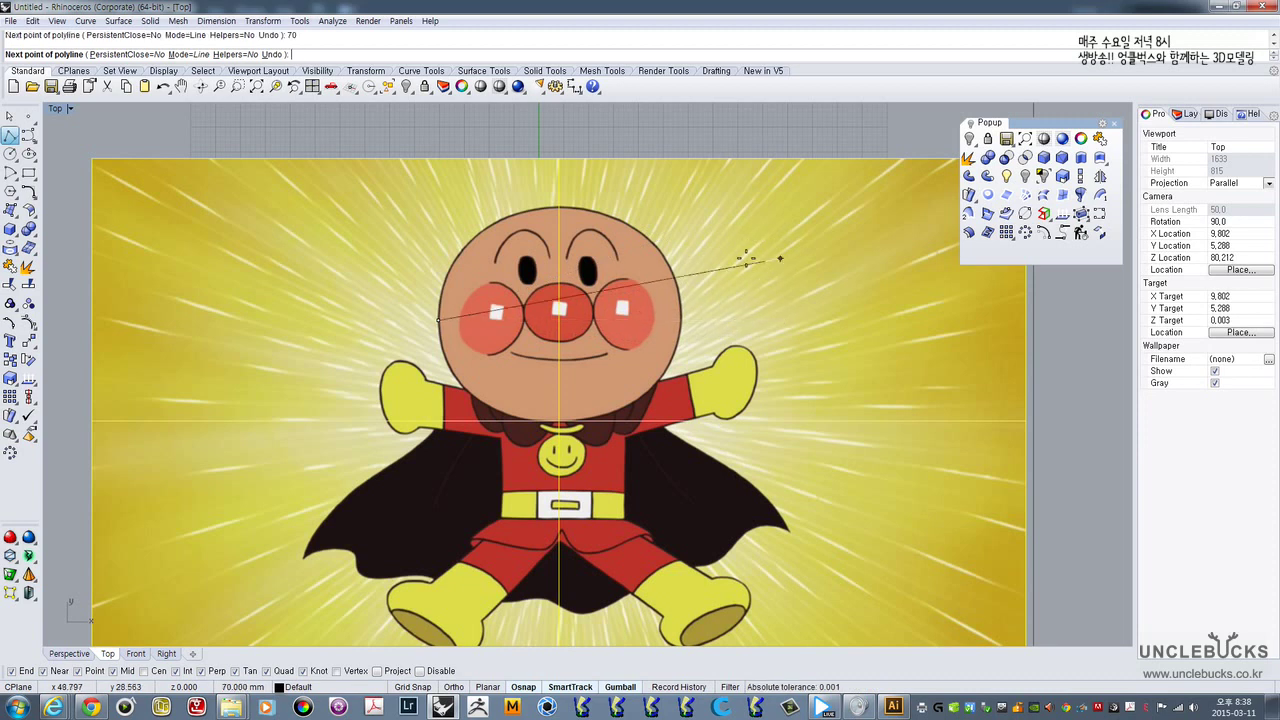
pyautogui.press('F8')
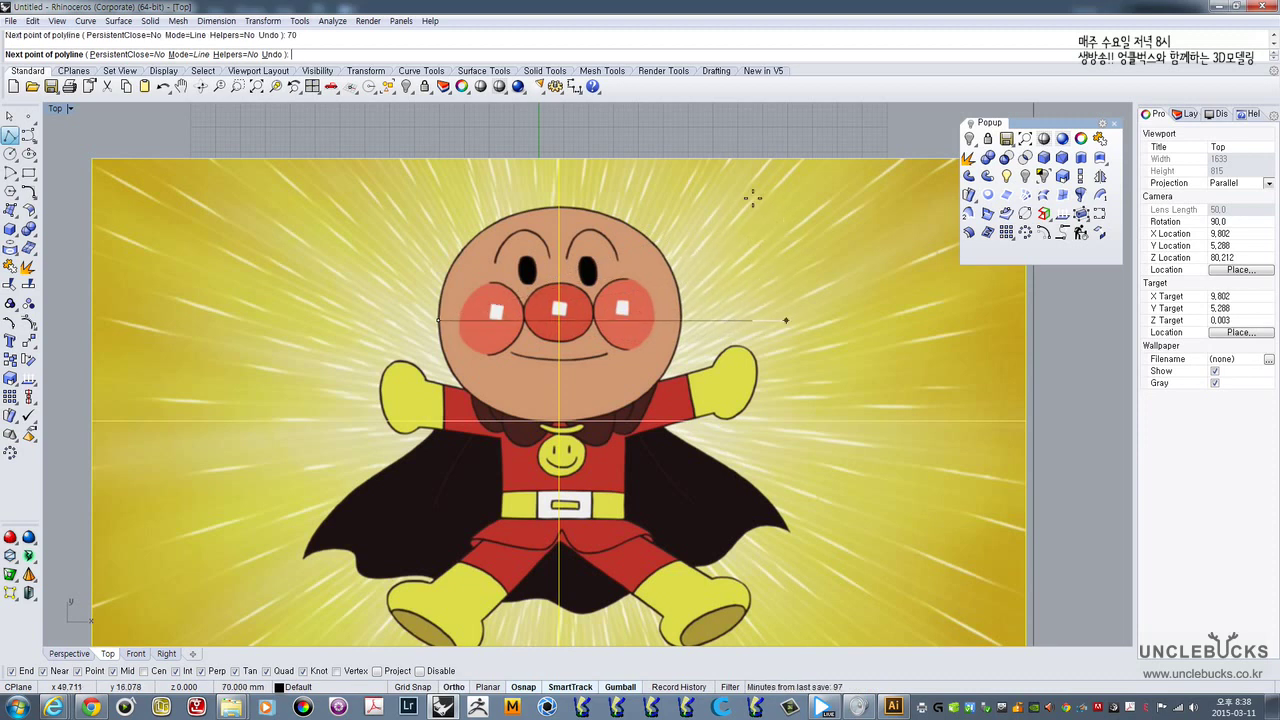
pyautogui.press('F8')
pyautogui.click(810, 255)
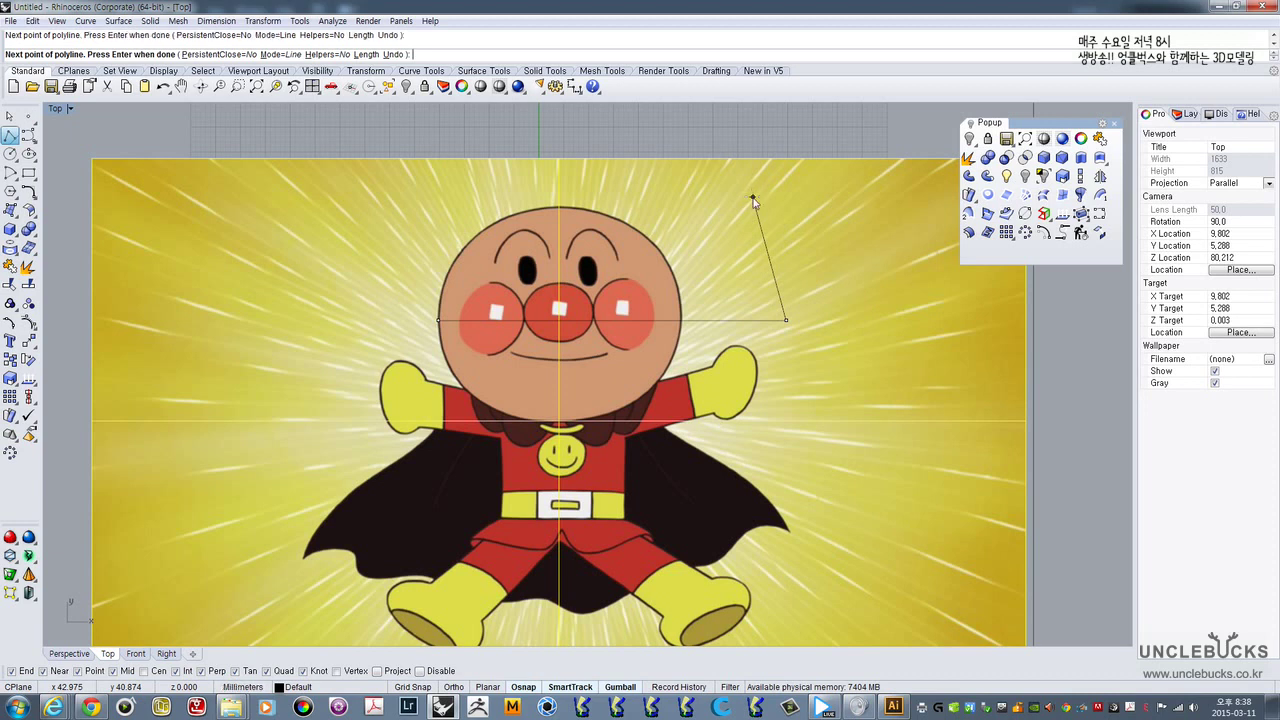
pyautogui.press('Return')
pyautogui.click(757, 288)
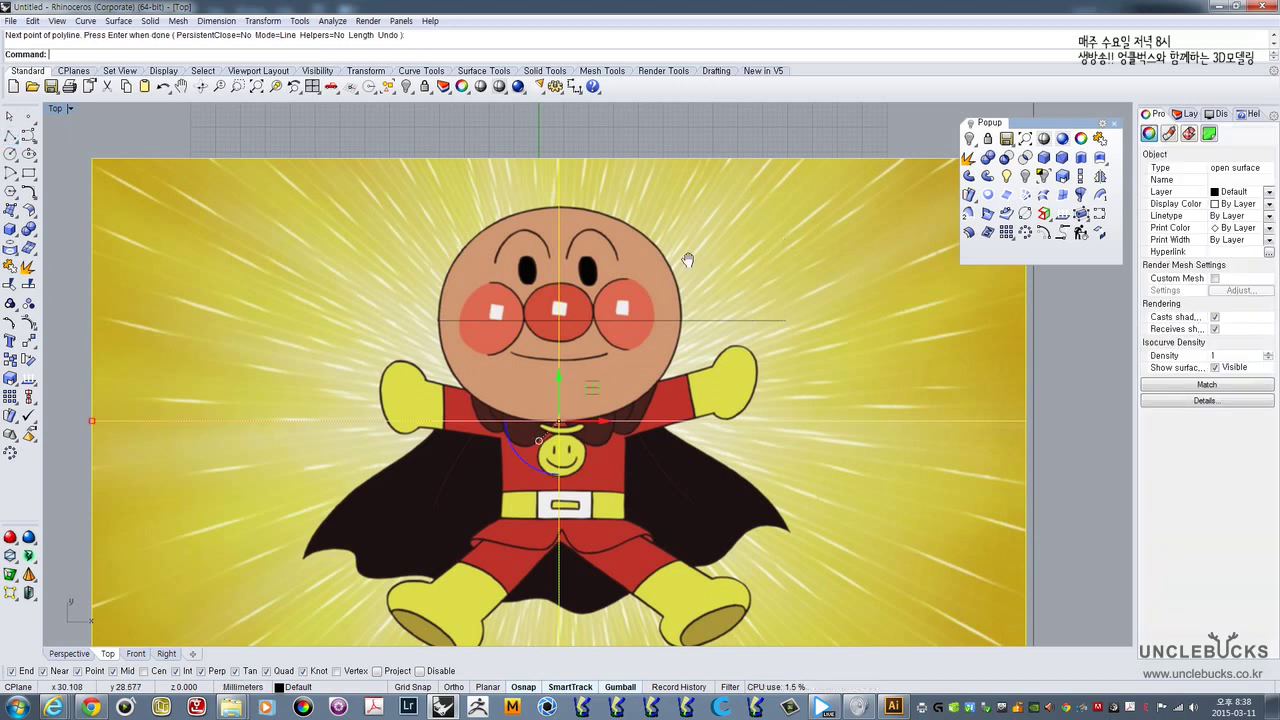
pyautogui.moveTo(689, 262)
pyautogui.mouseDown(button='right')
pyautogui.moveTo(681, 296)
pyautogui.moveTo(735, 277)
pyautogui.moveTo(668, 273)
pyautogui.mouseUp(button='right')
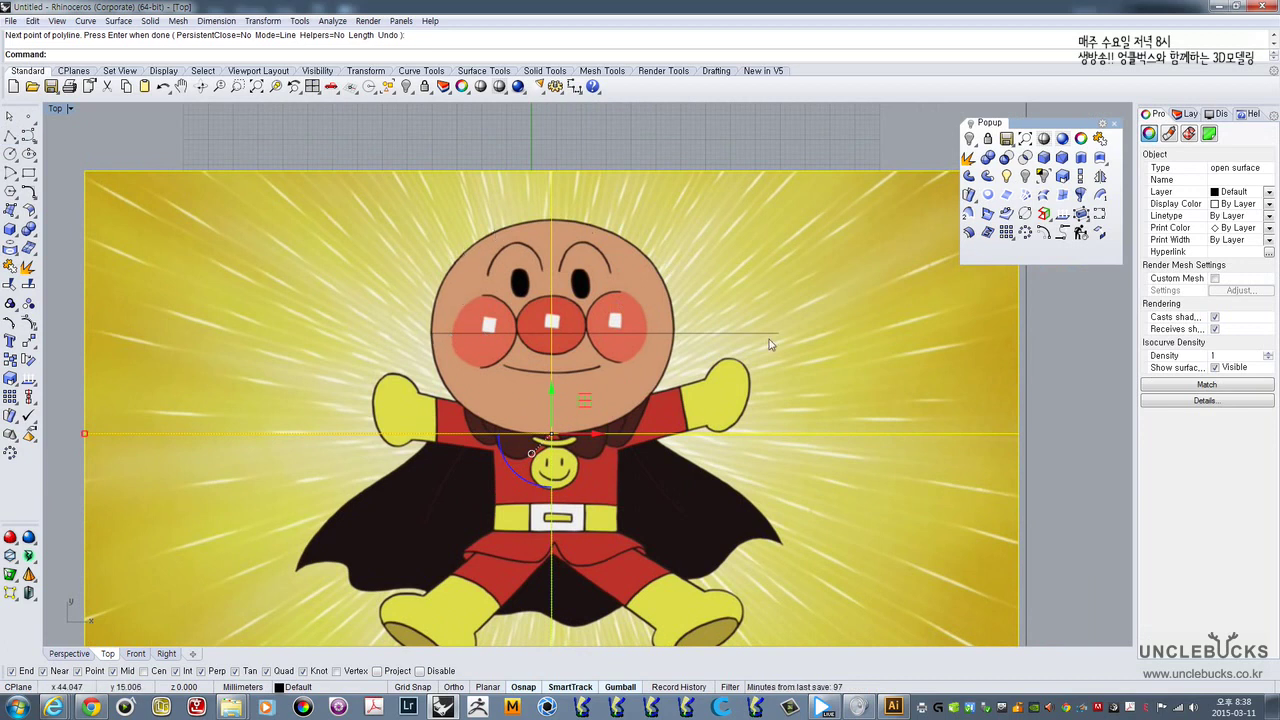
pyautogui.click(1066, 177)
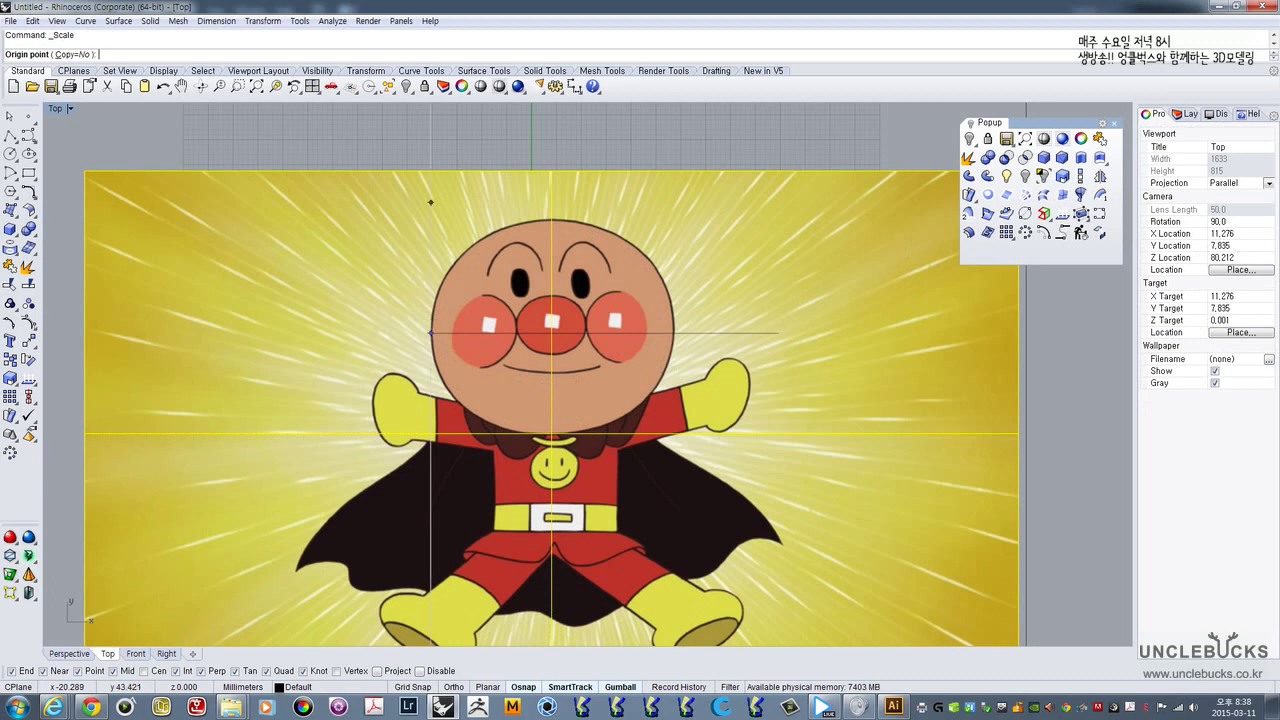
pyautogui.press('Escape')
pyautogui.press('Escape')
# - Scale the picture from the reference line's left end so the face's width matches the 70 mm line
pyautogui.click(490, 258)
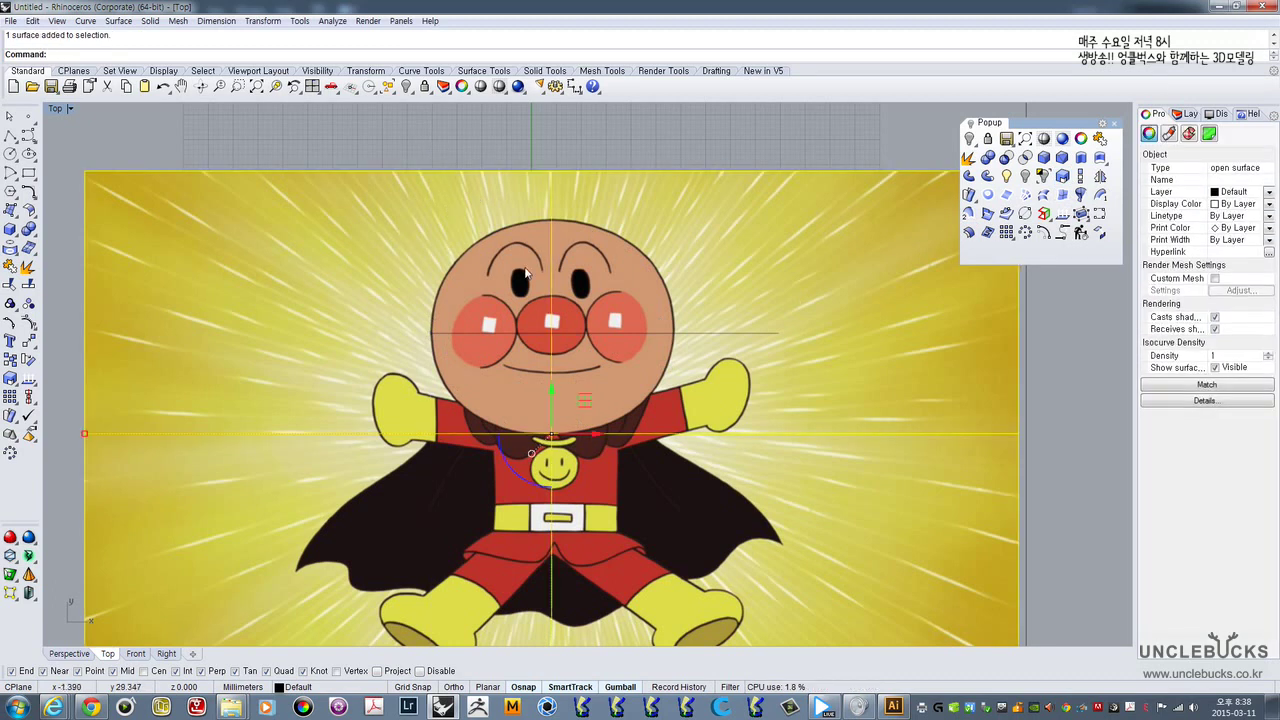
pyautogui.moveTo(467, 237); pyautogui.dragTo(512, 234, button='right')
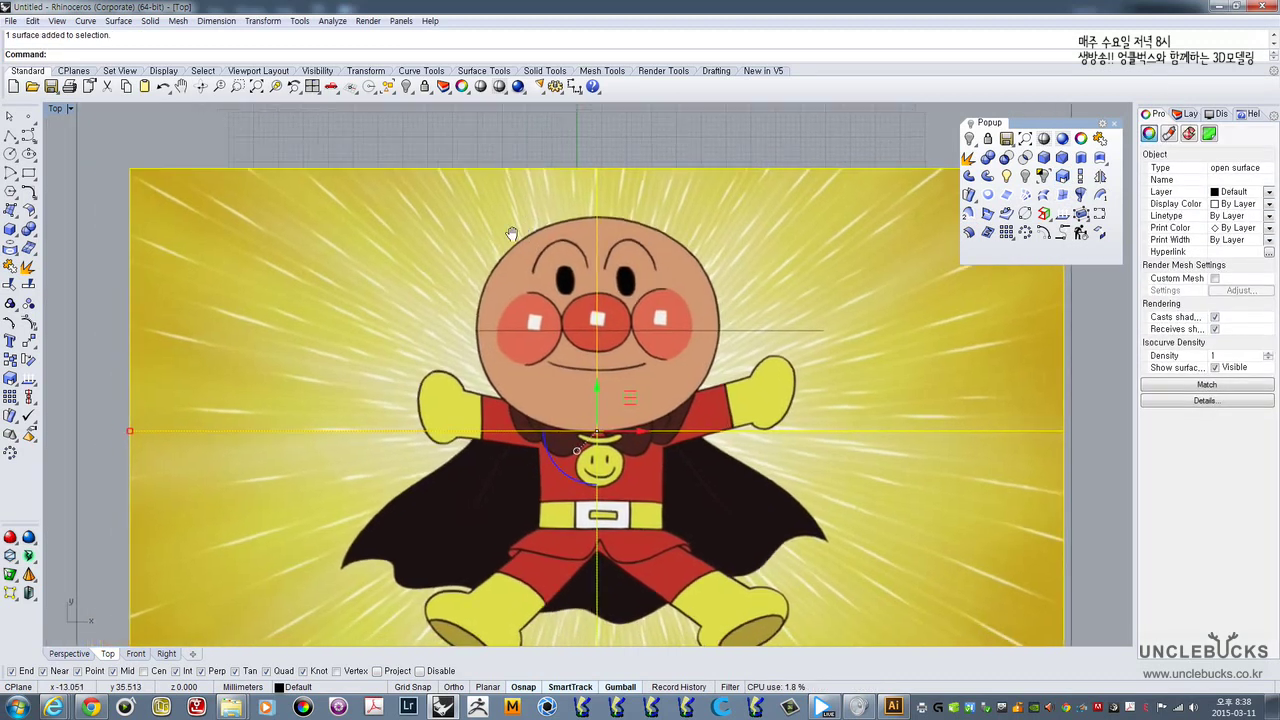
pyautogui.click(1059, 176)
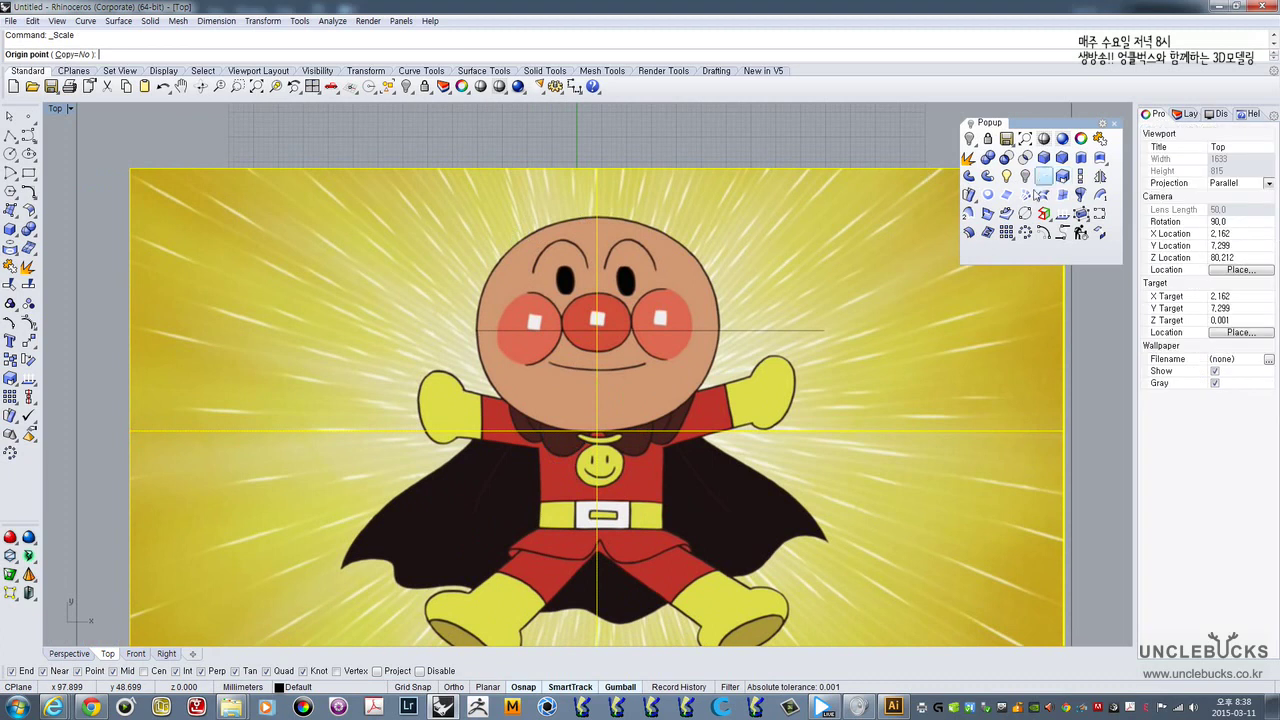
pyautogui.click(478, 330)
pyautogui.scroll(3, 729, 323)
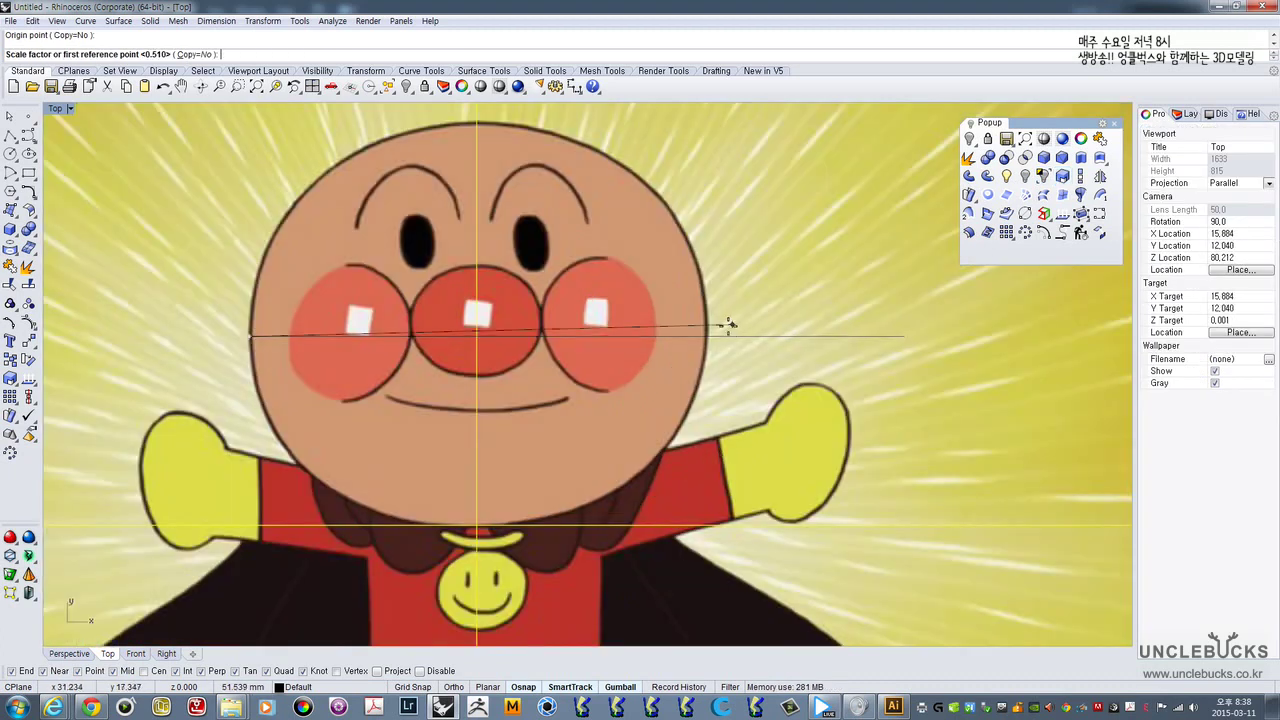
pyautogui.scroll(2, 701, 340)
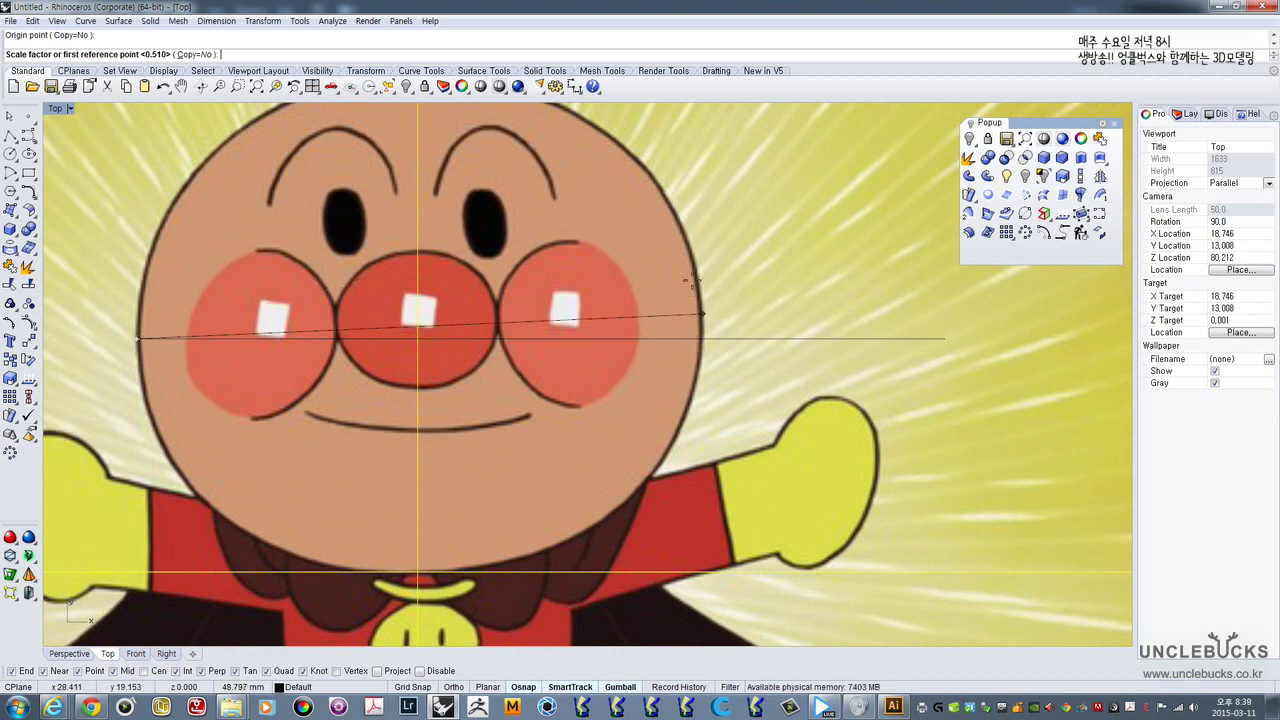
pyautogui.click(702, 338)
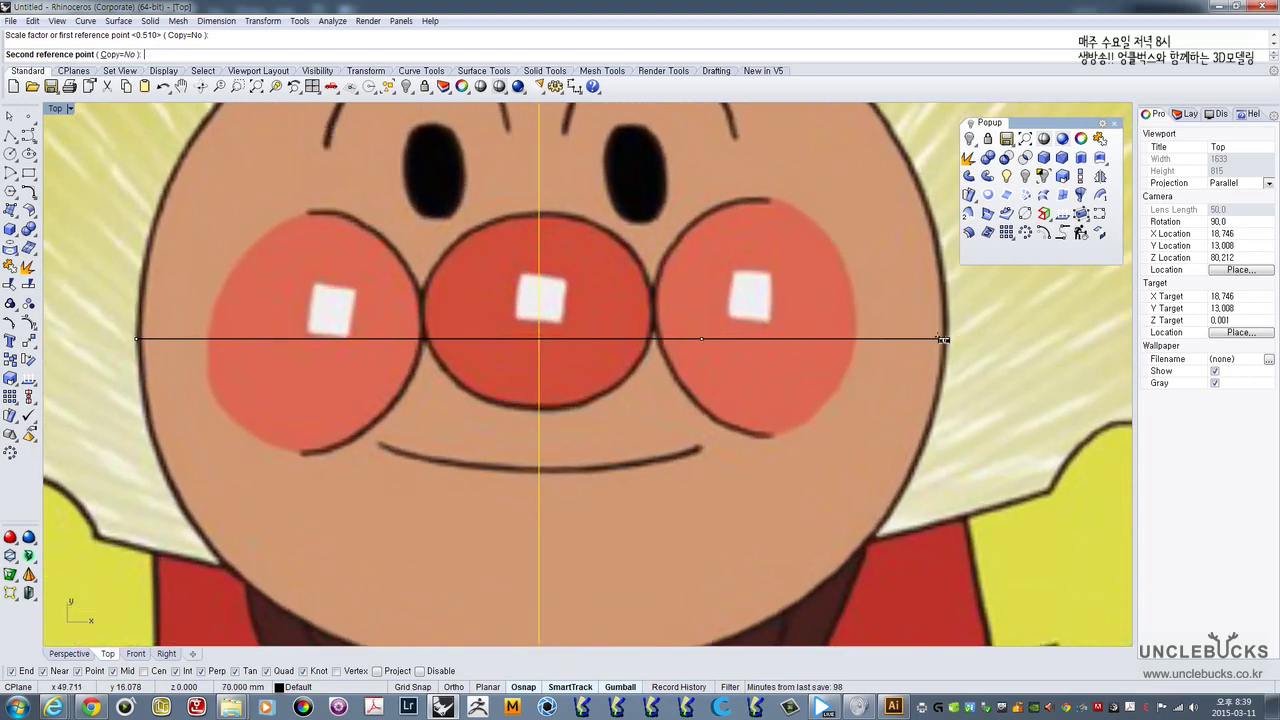
pyautogui.click(940, 338)
# - Delete the 70 mm reference line across the face, keeping the picture
pyautogui.scroll(-10, 940, 338)
pyautogui.moveTo(827, 293); pyautogui.dragTo(555, 282, button='right')
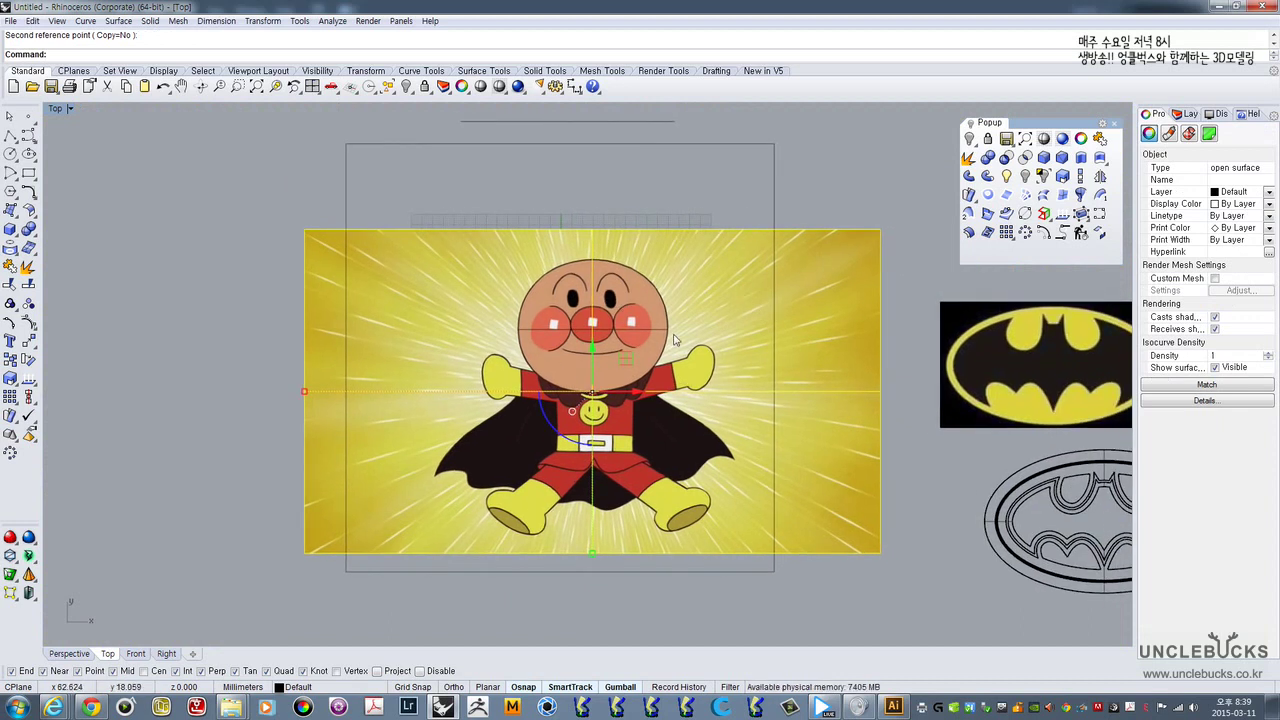
pyautogui.scroll(5, 657, 341)
pyautogui.scroll(2, 657, 341)
pyautogui.click(592, 345)
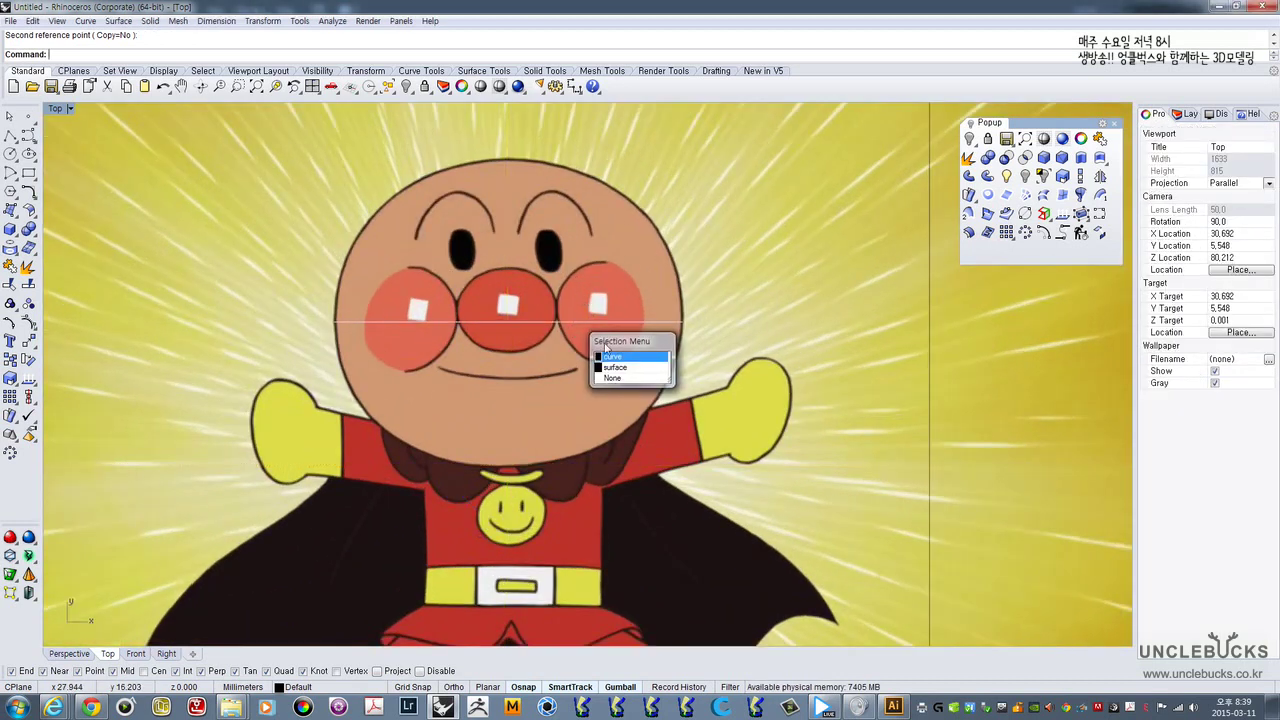
pyautogui.click(615, 362)
pyautogui.click(581, 317)
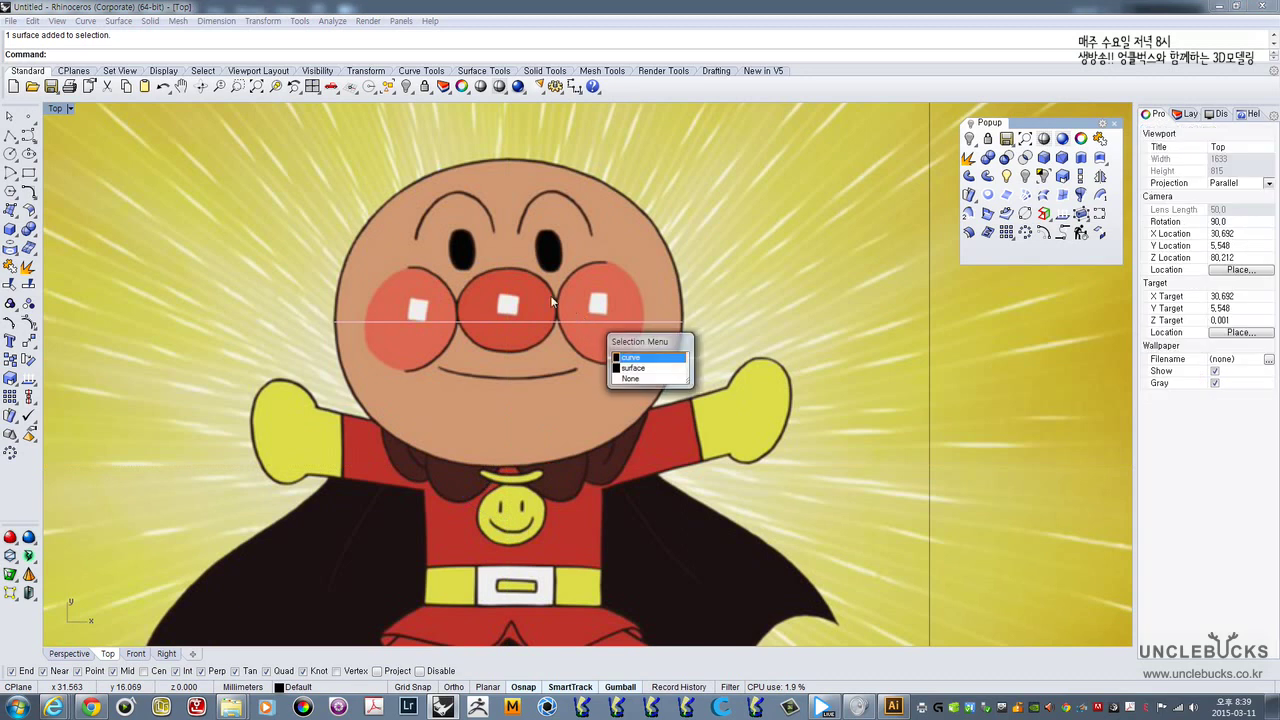
pyautogui.click(633, 358)
pyautogui.scroll(-4, 535, 377)
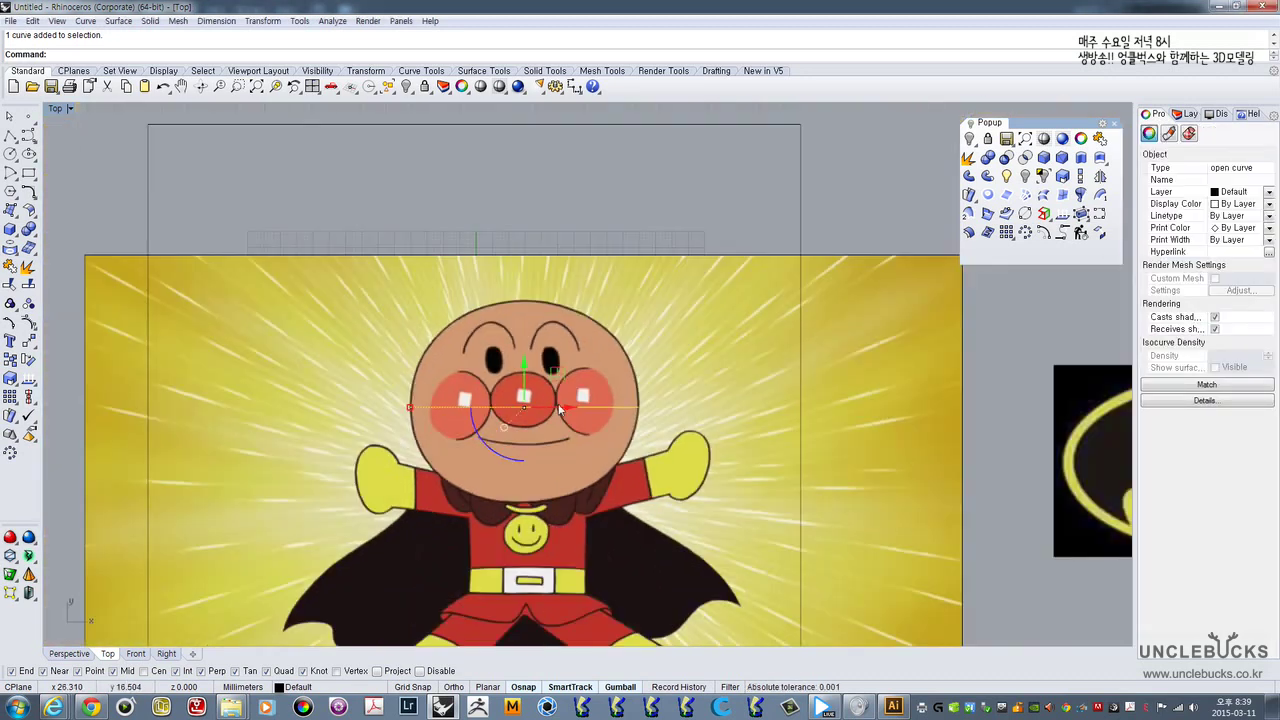
pyautogui.press('Delete')
# - Trace the outline of the character's face with a closed degree-3 control-point curve of eight points
pyautogui.scroll(4, 535, 378)
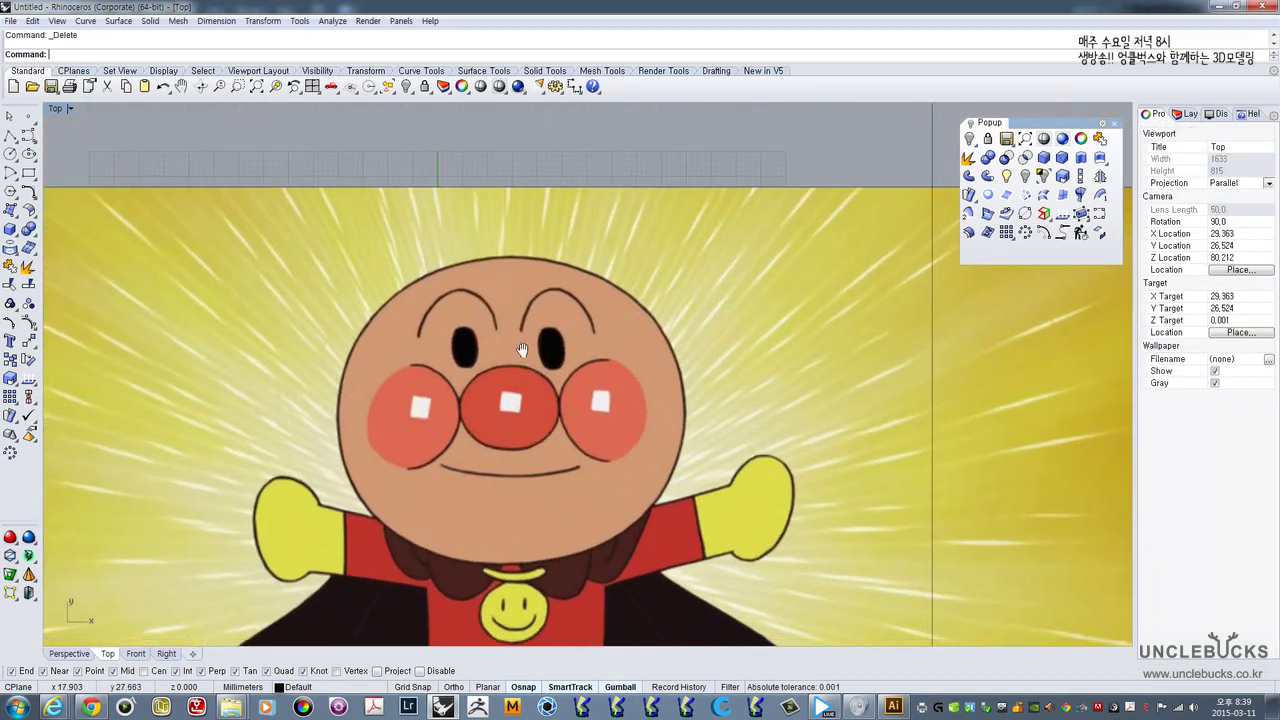
pyautogui.moveTo(522, 350); pyautogui.dragTo(502, 294, button='right')
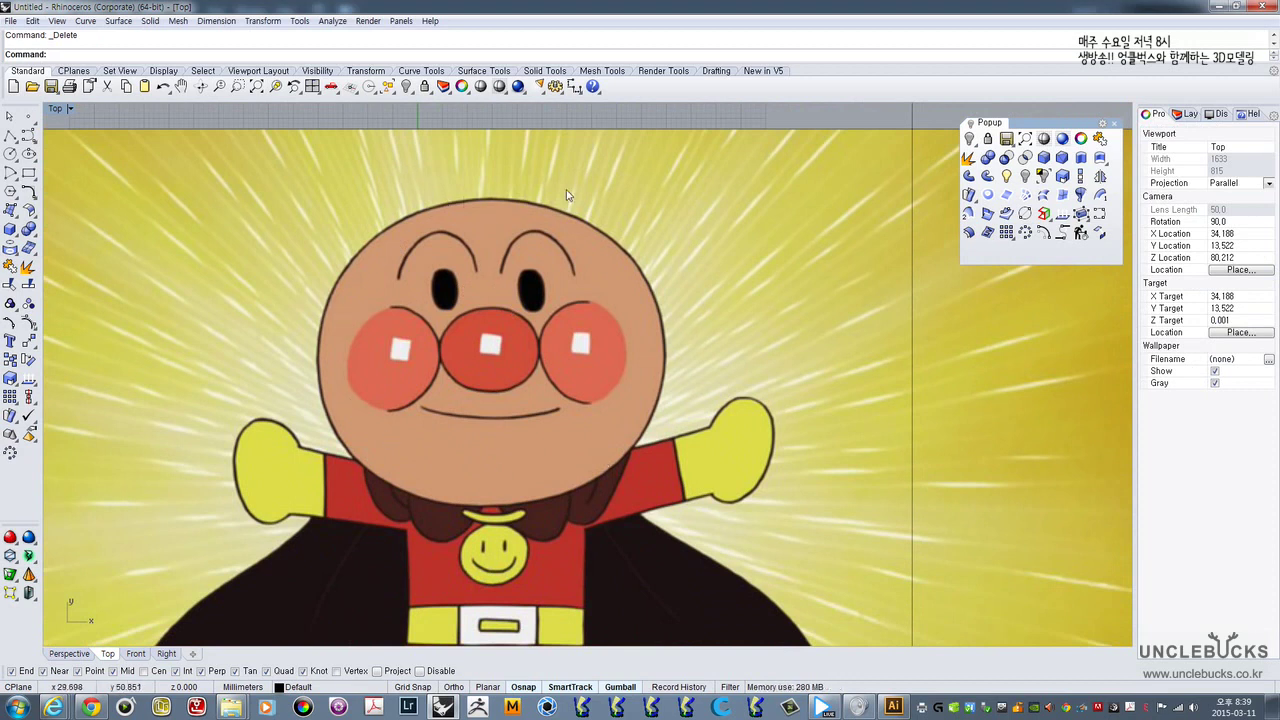
pyautogui.click(11, 155)
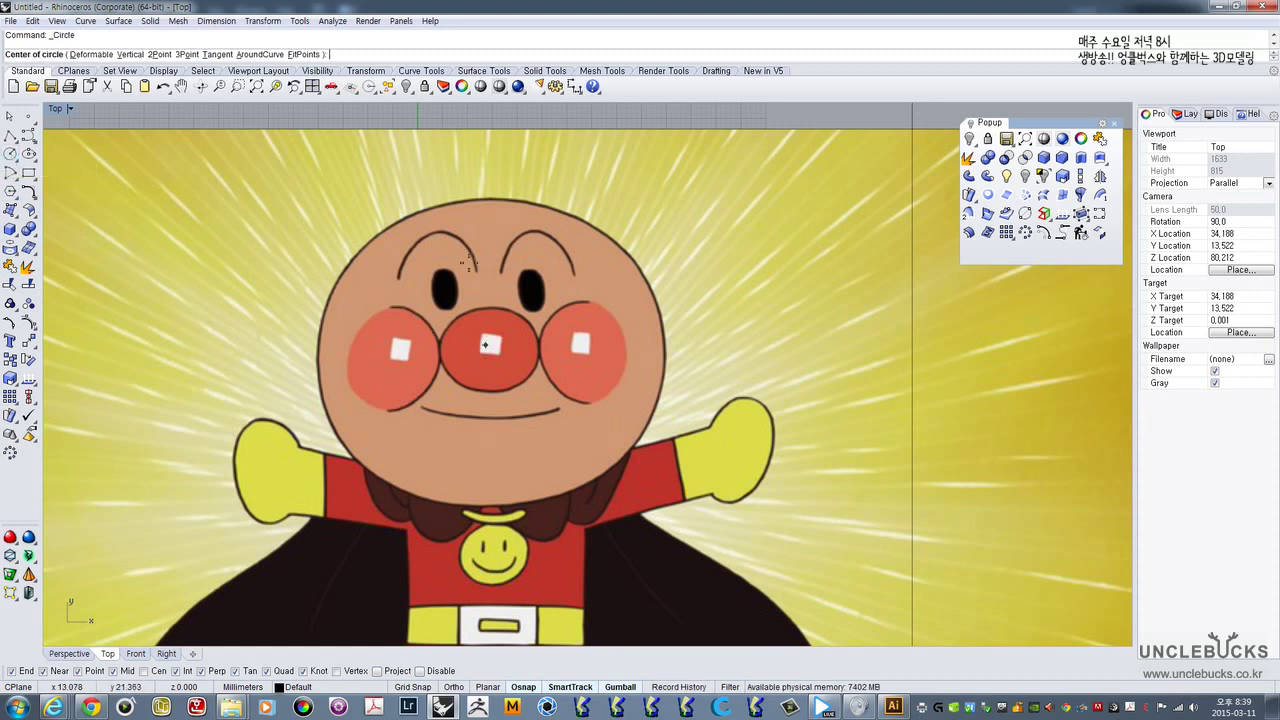
pyautogui.click(27, 136)
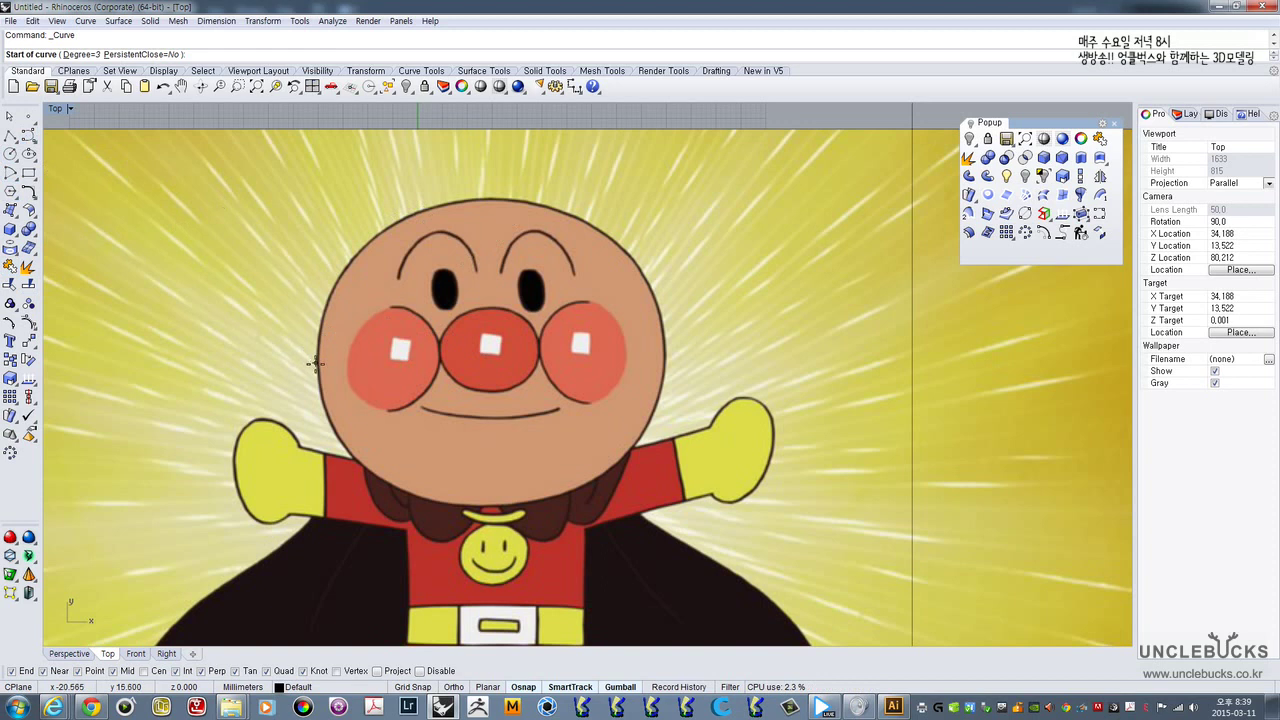
pyautogui.click(317, 366)
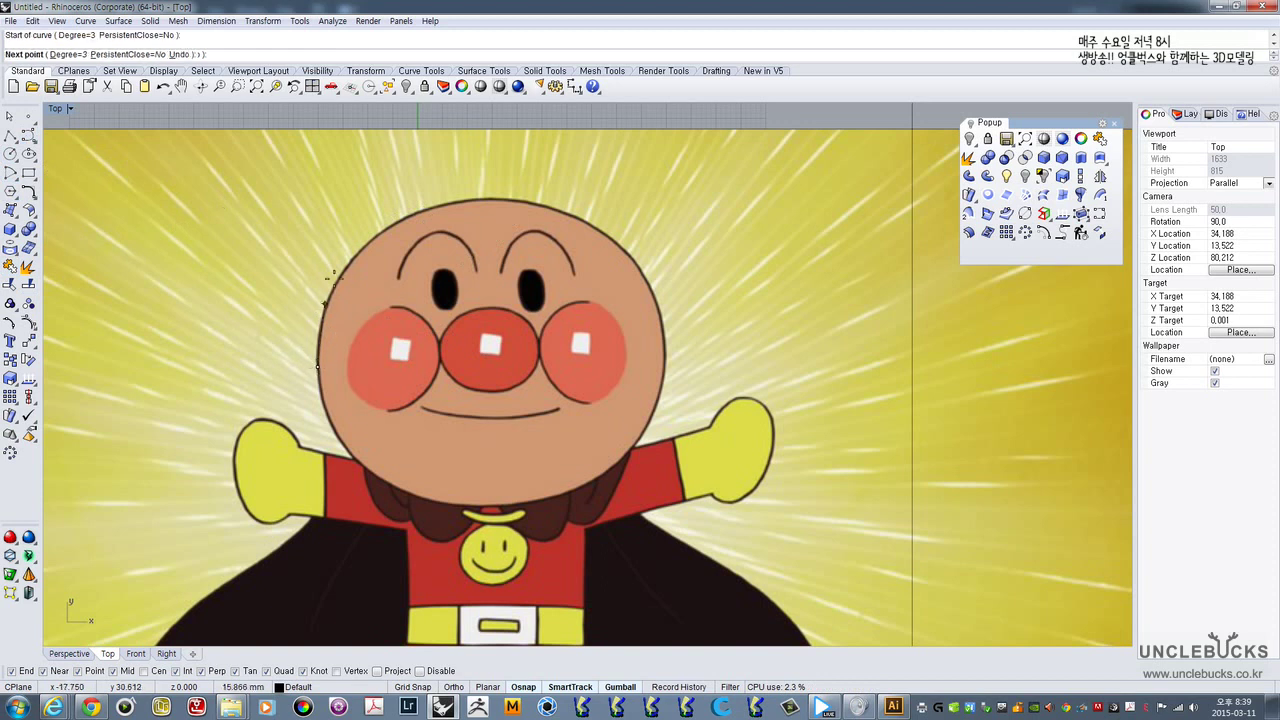
pyautogui.click(344, 224)
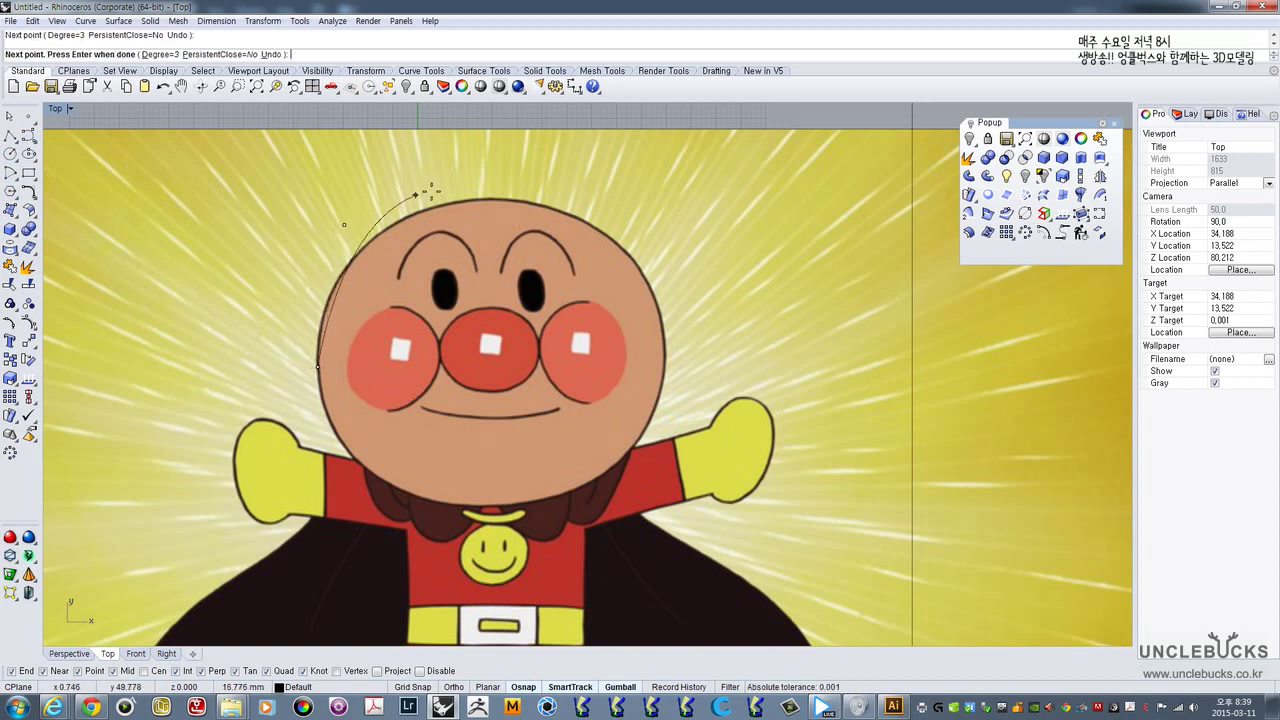
pyautogui.click(489, 189)
pyautogui.click(659, 271)
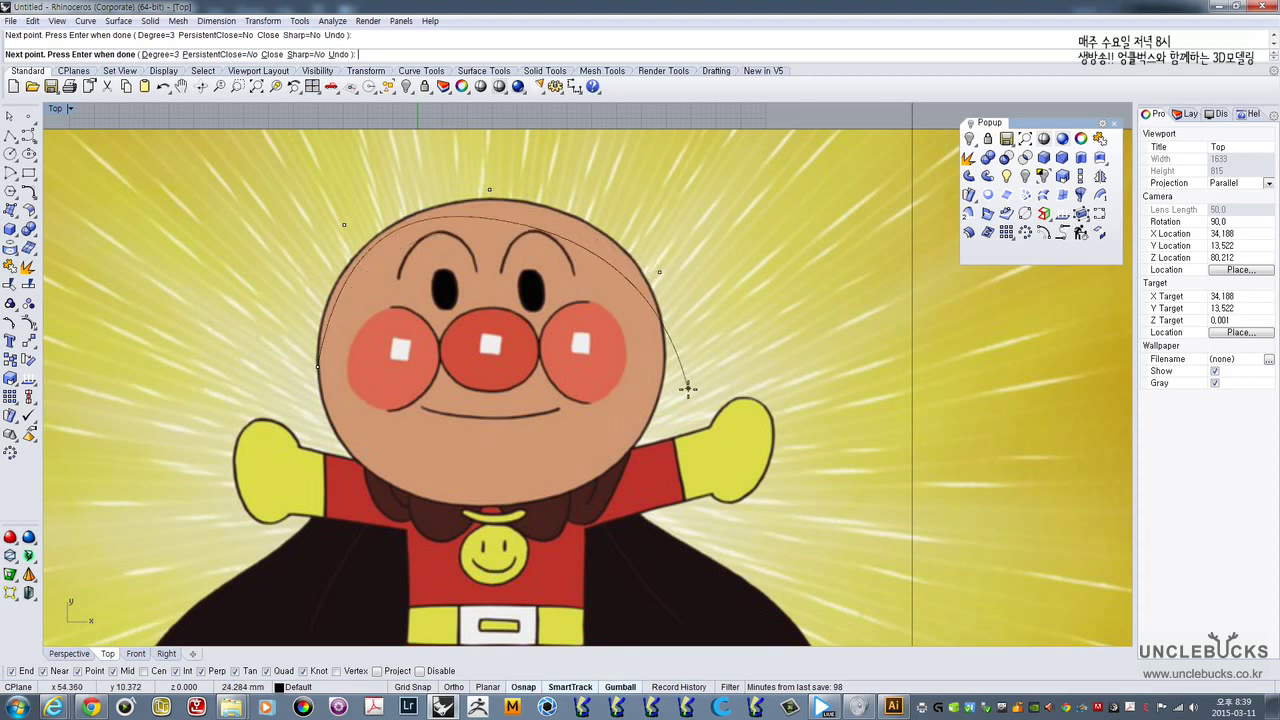
pyautogui.click(677, 397)
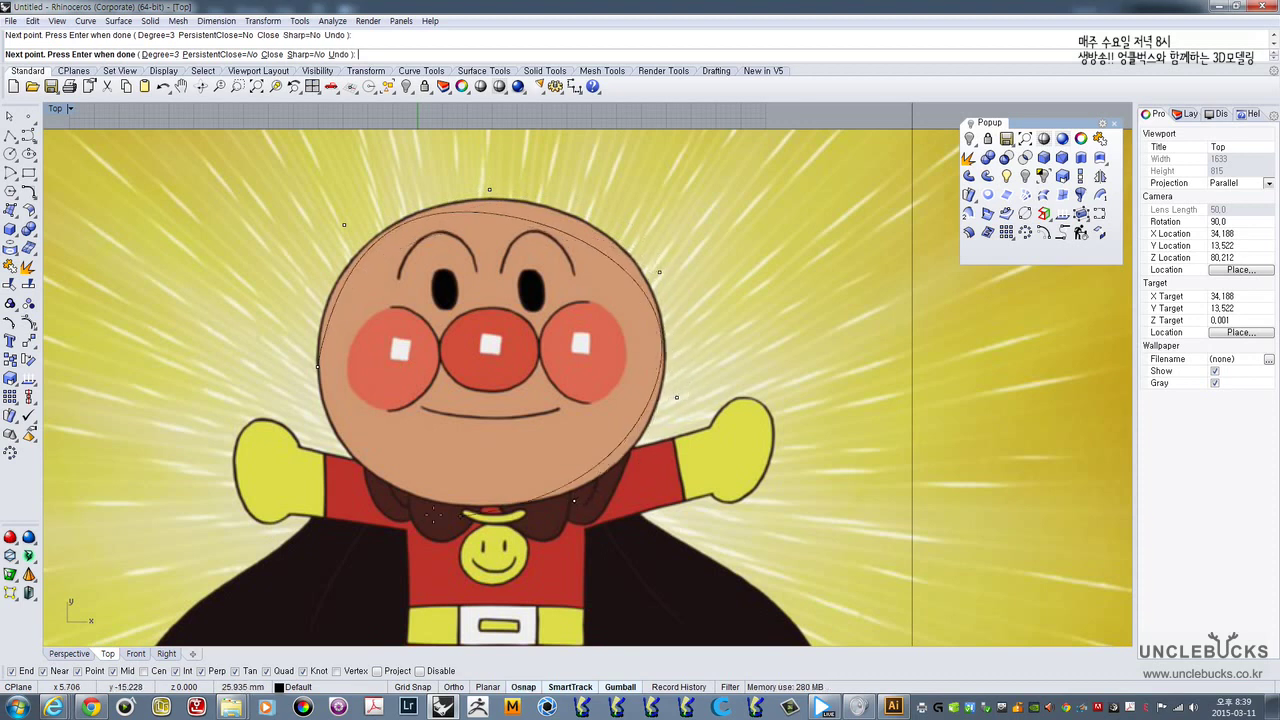
pyautogui.click(573, 500)
pyautogui.click(420, 512)
pyautogui.click(340, 451)
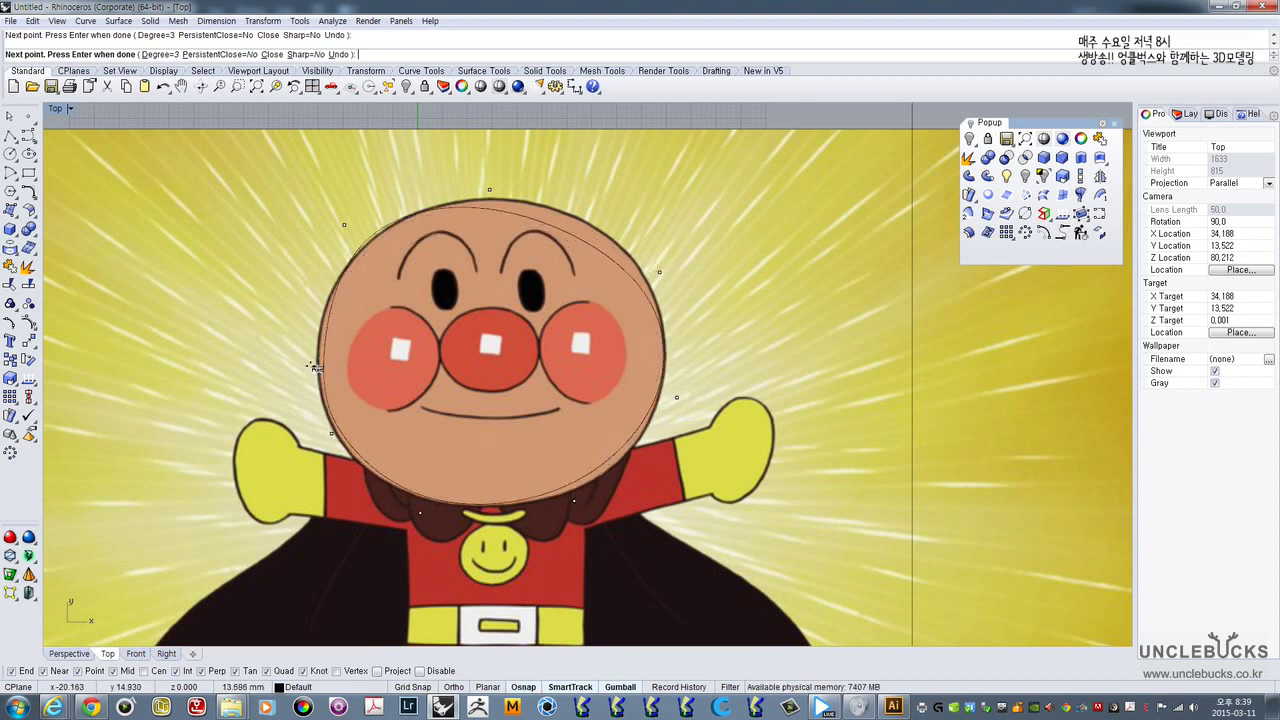
pyautogui.click(317, 367)
# - Show the face curve's control points and adjust the top and upper-right points to follow the head's outline
pyautogui.click(367, 250)
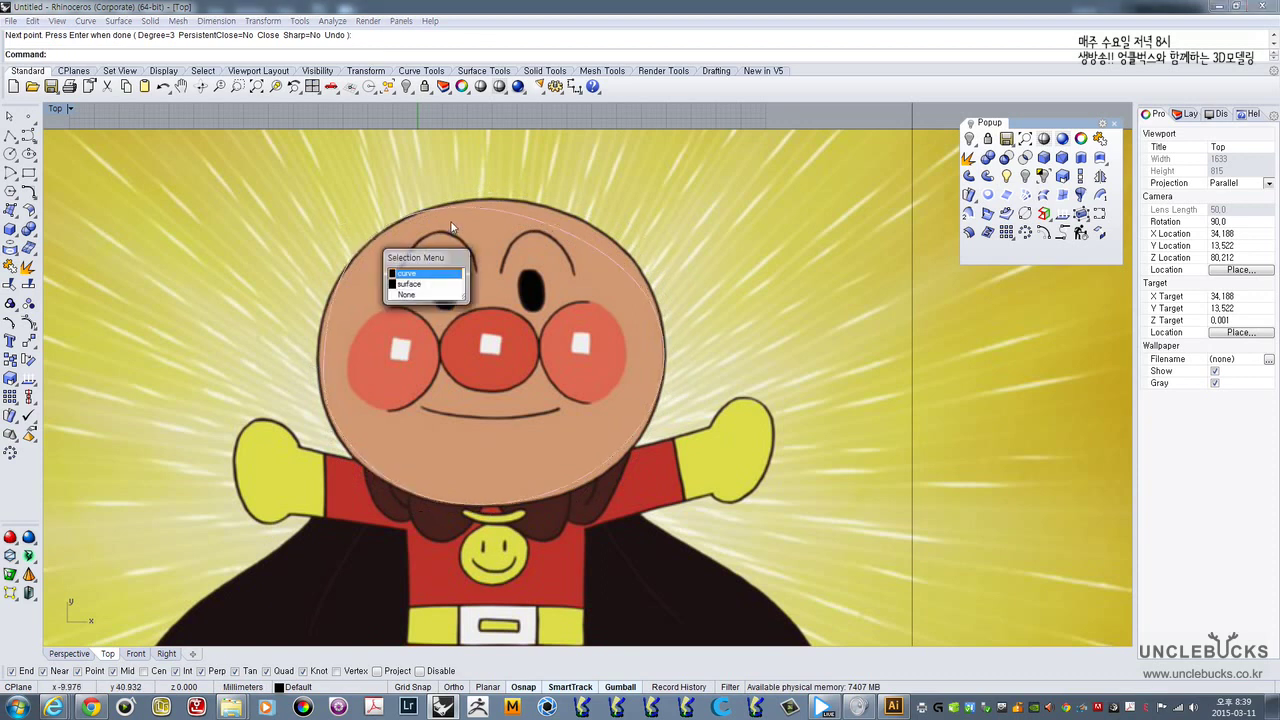
pyautogui.click(410, 268)
pyautogui.moveTo(527, 313); pyautogui.dragTo(482, 305, button='right')
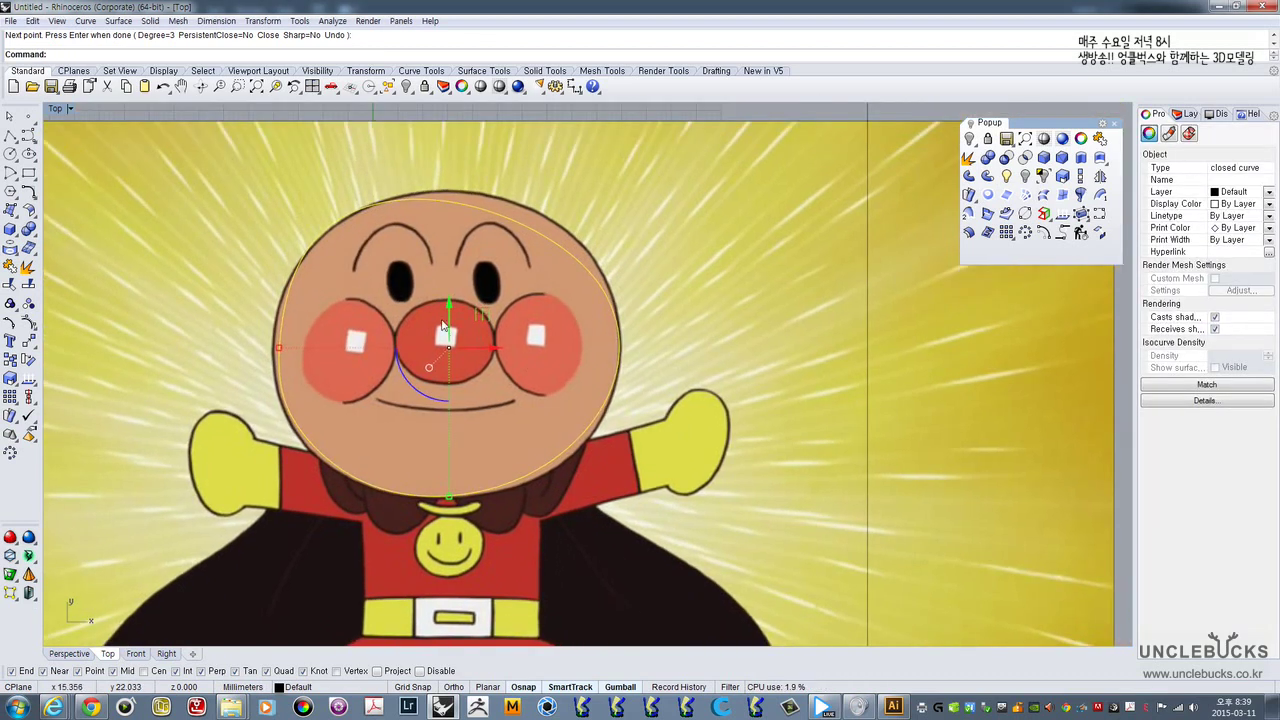
pyautogui.click(28, 323)
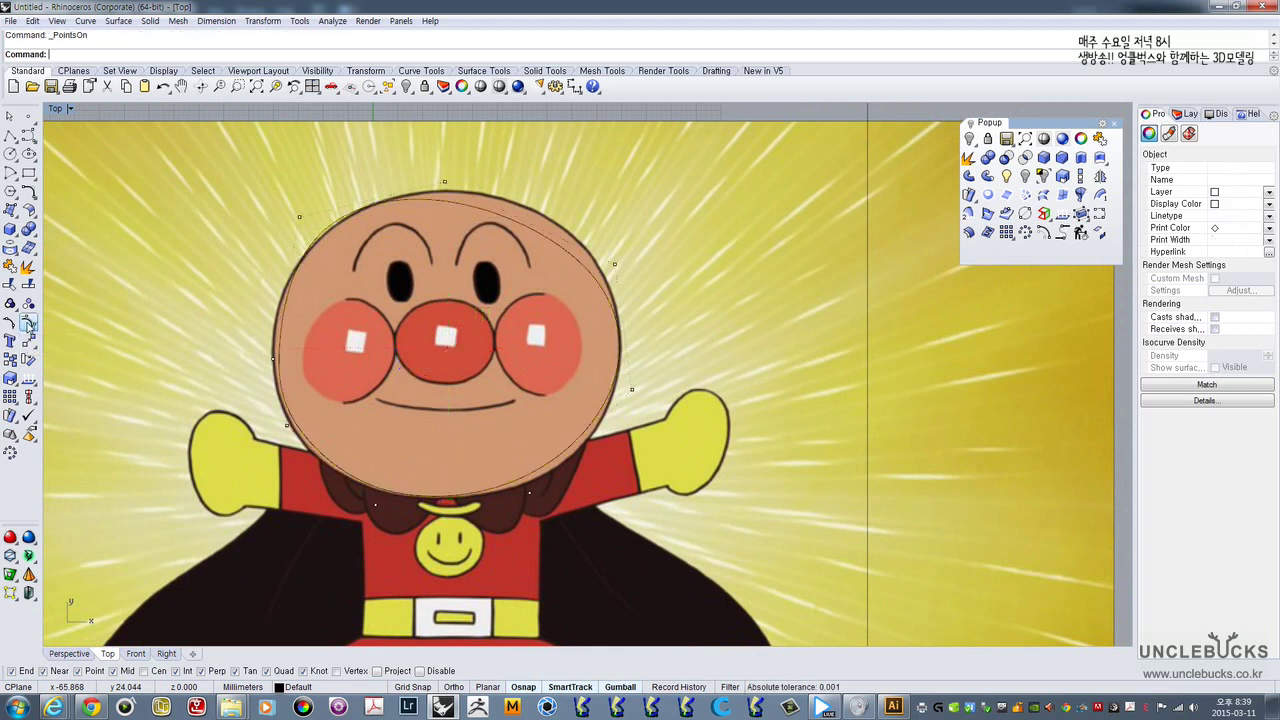
pyautogui.click(457, 185)
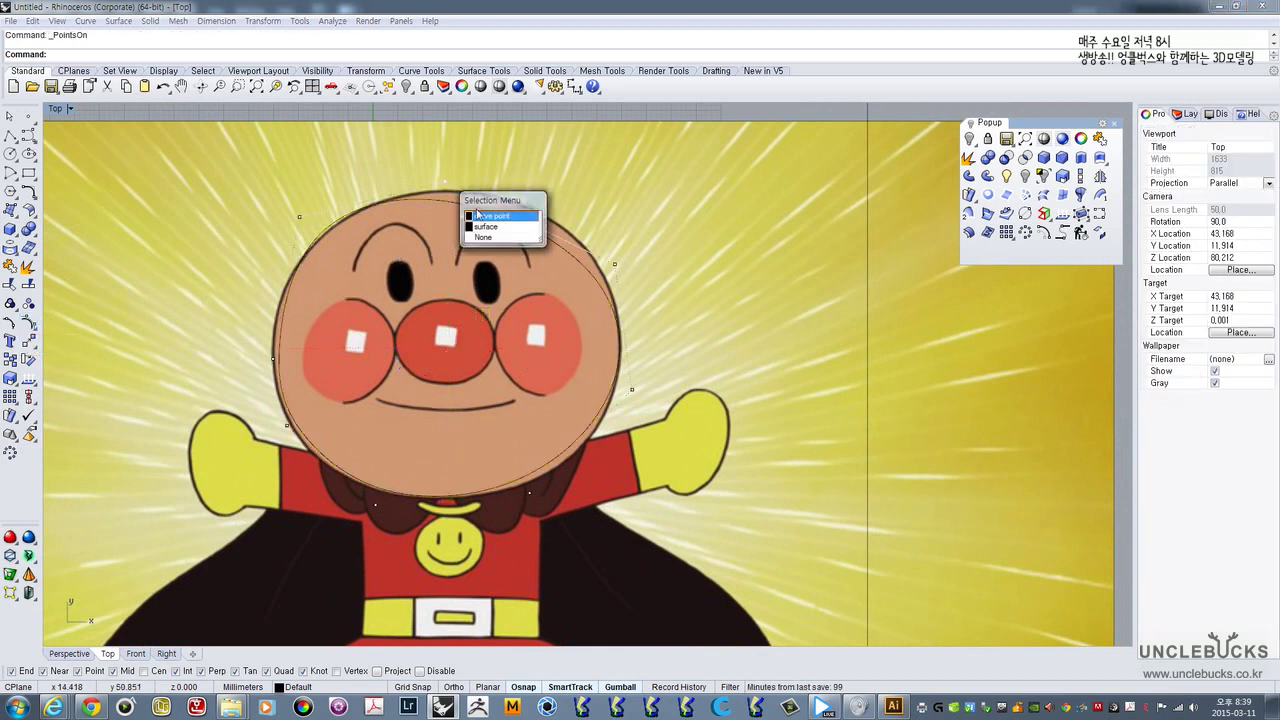
pyautogui.click(480, 215)
pyautogui.moveTo(485, 150); pyautogui.dragTo(513, 139)
pyautogui.click(616, 266)
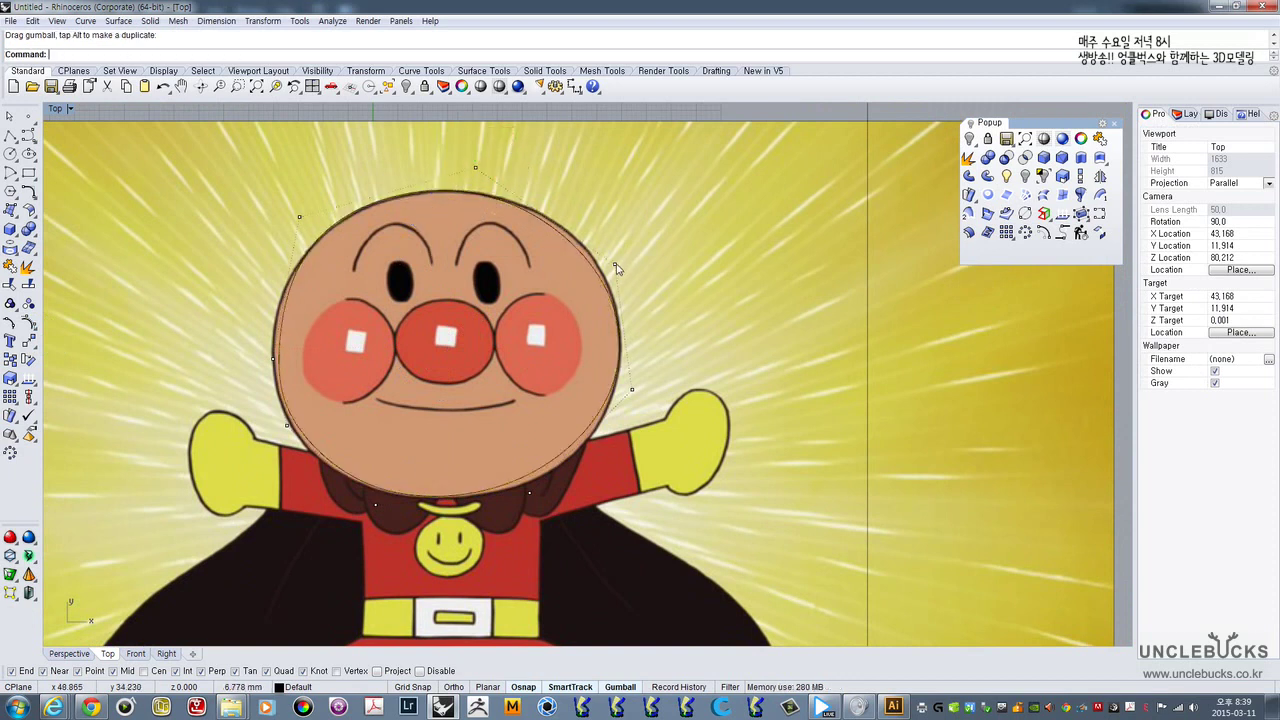
pyautogui.click(660, 298)
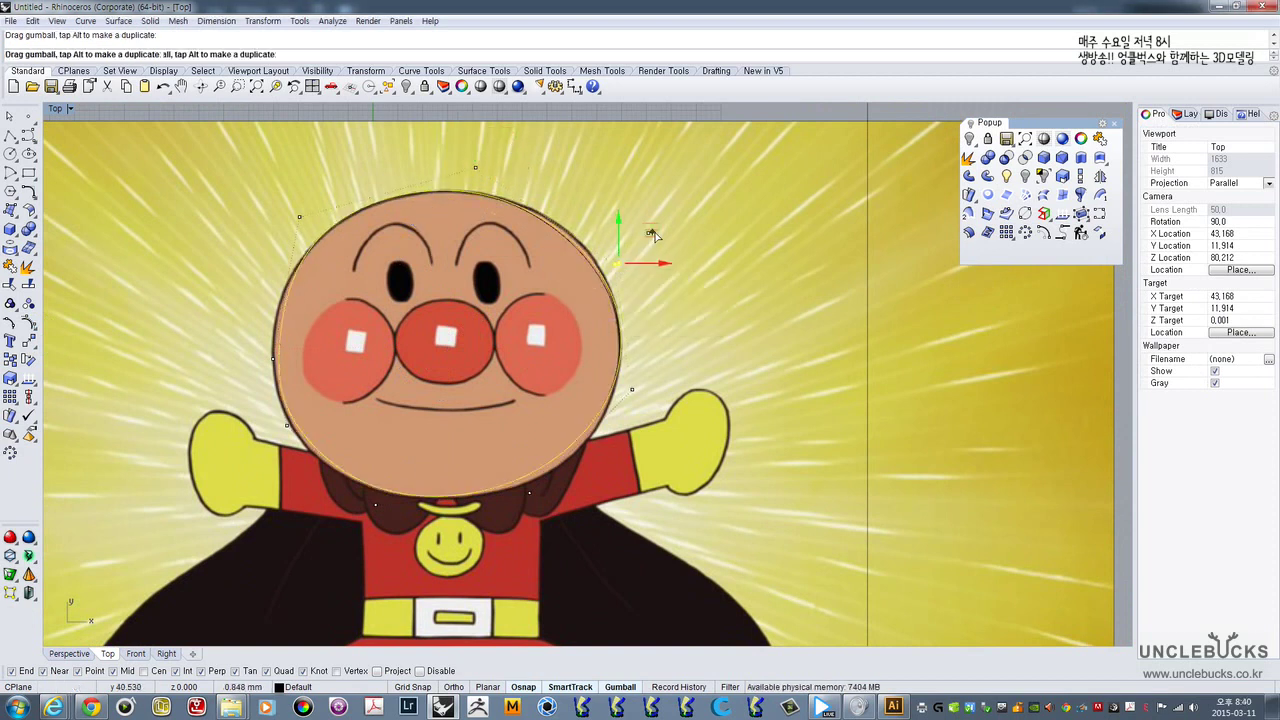
# - Lock the 호빵맨 picture surface so that only the traced curve's points can be picked
pyautogui.click(646, 163)
pyautogui.moveTo(636, 169); pyautogui.dragTo(630, 229, button='right')
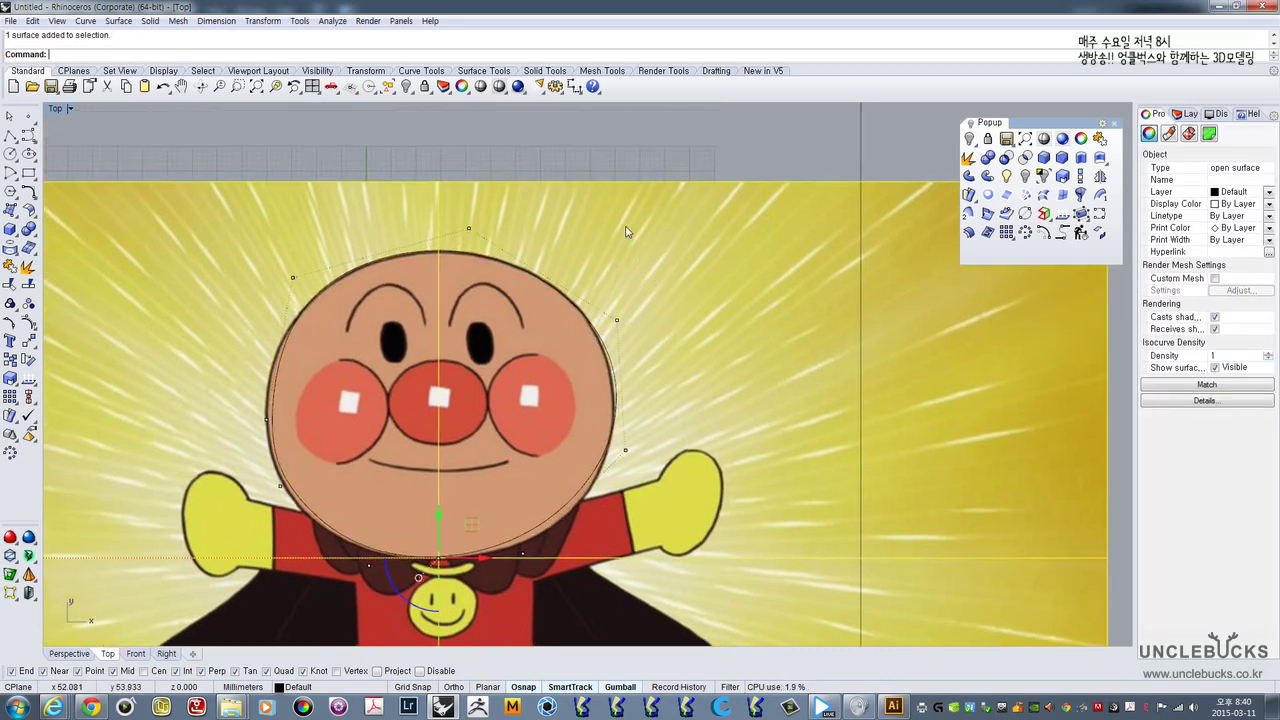
pyautogui.scroll(-2, 625, 229)
pyautogui.scroll(2, 521, 243)
pyautogui.scroll(-3, 564, 216)
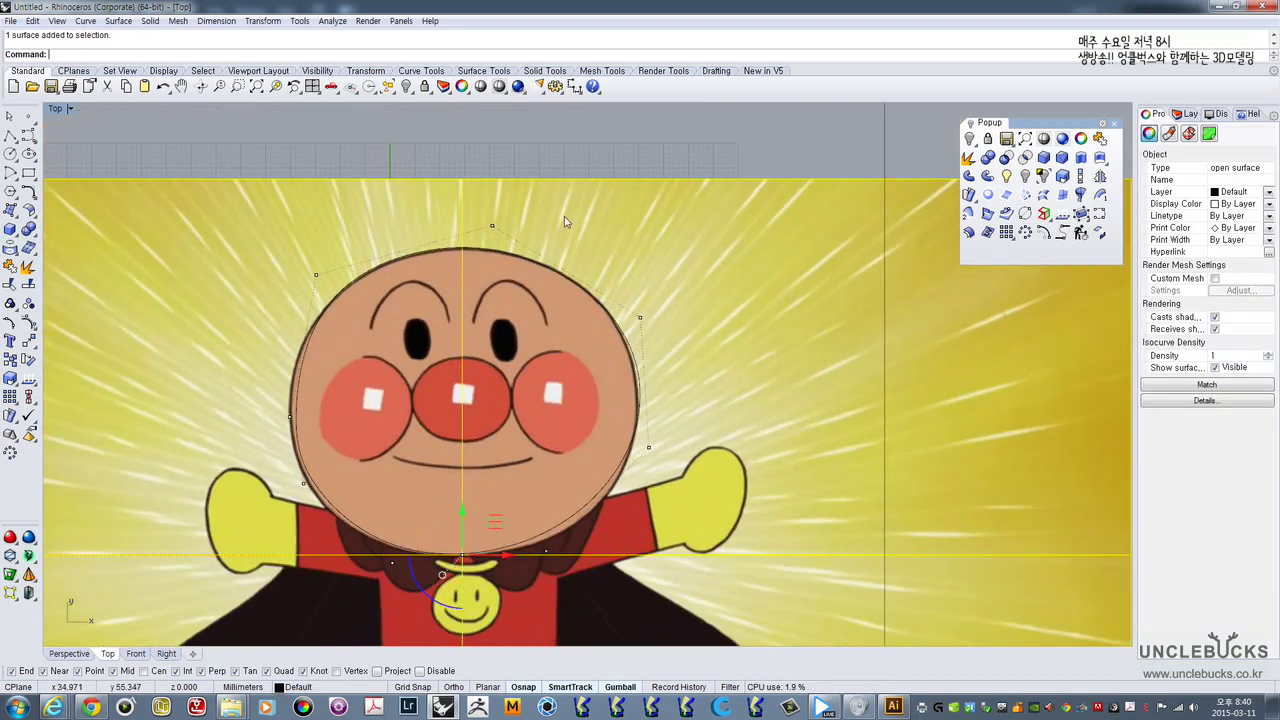
pyautogui.scroll(2, 521, 221)
pyautogui.press('Escape')
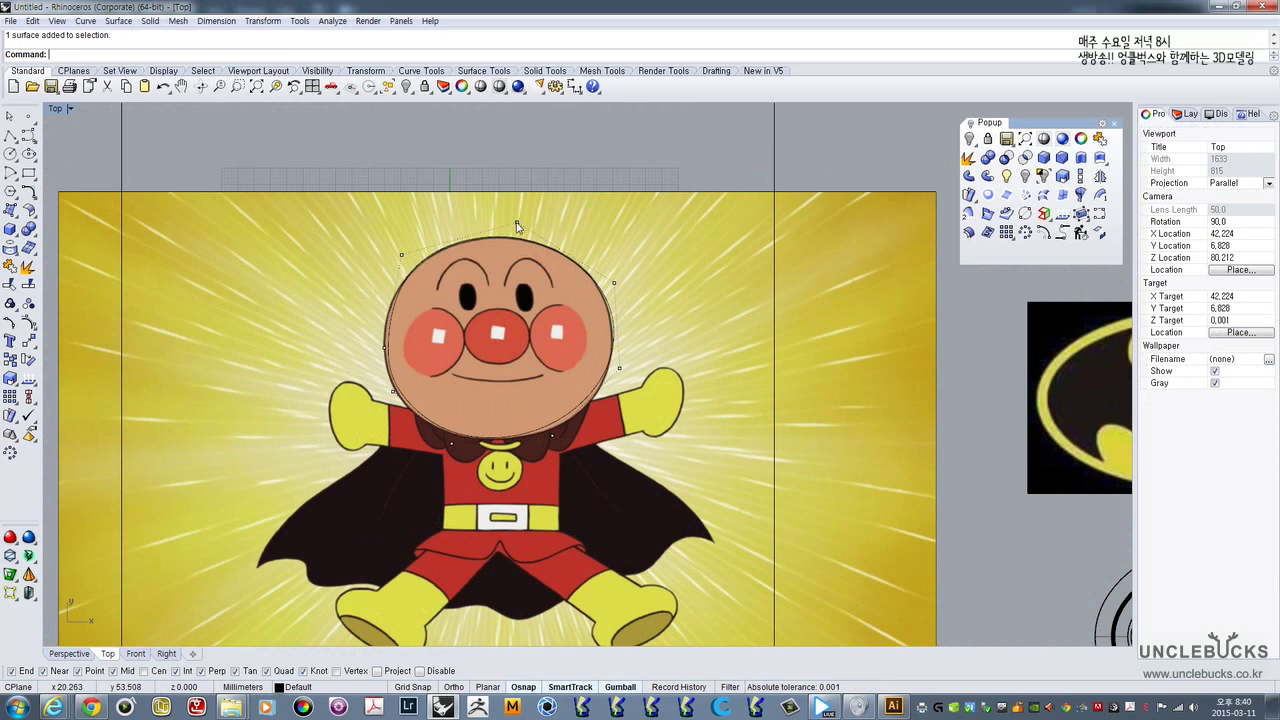
pyautogui.click(516, 222)
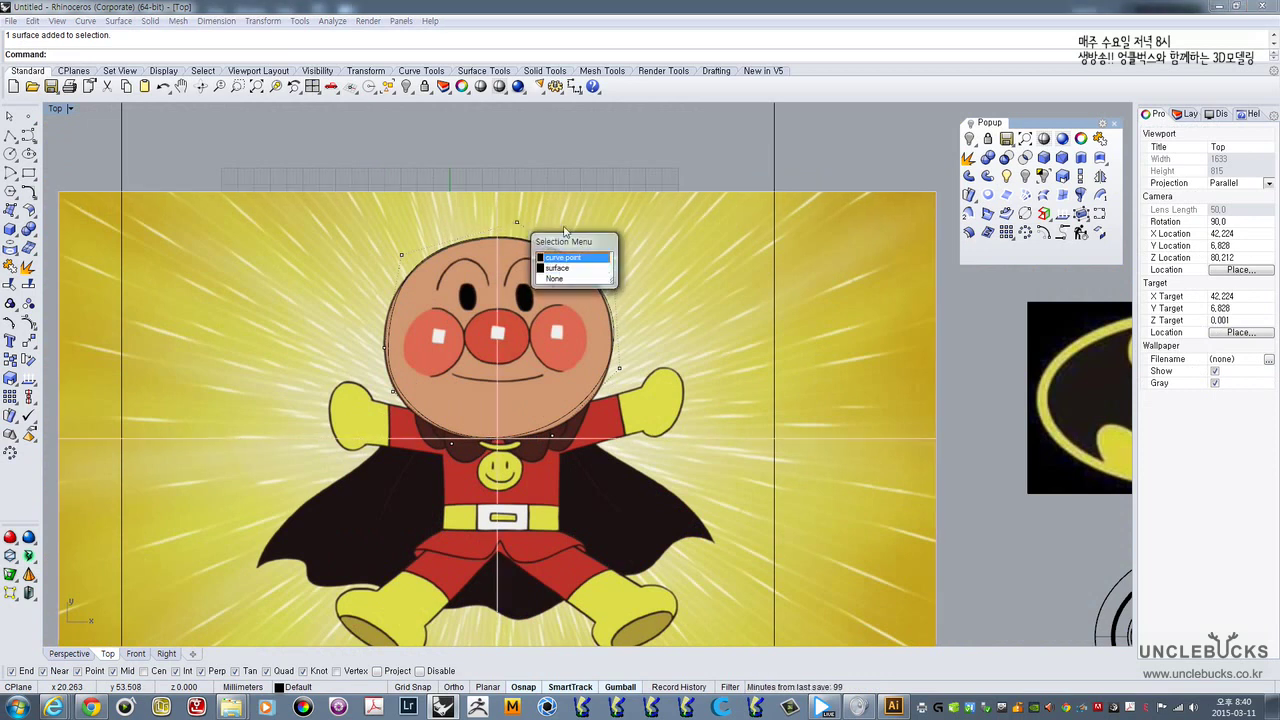
pyautogui.click(558, 269)
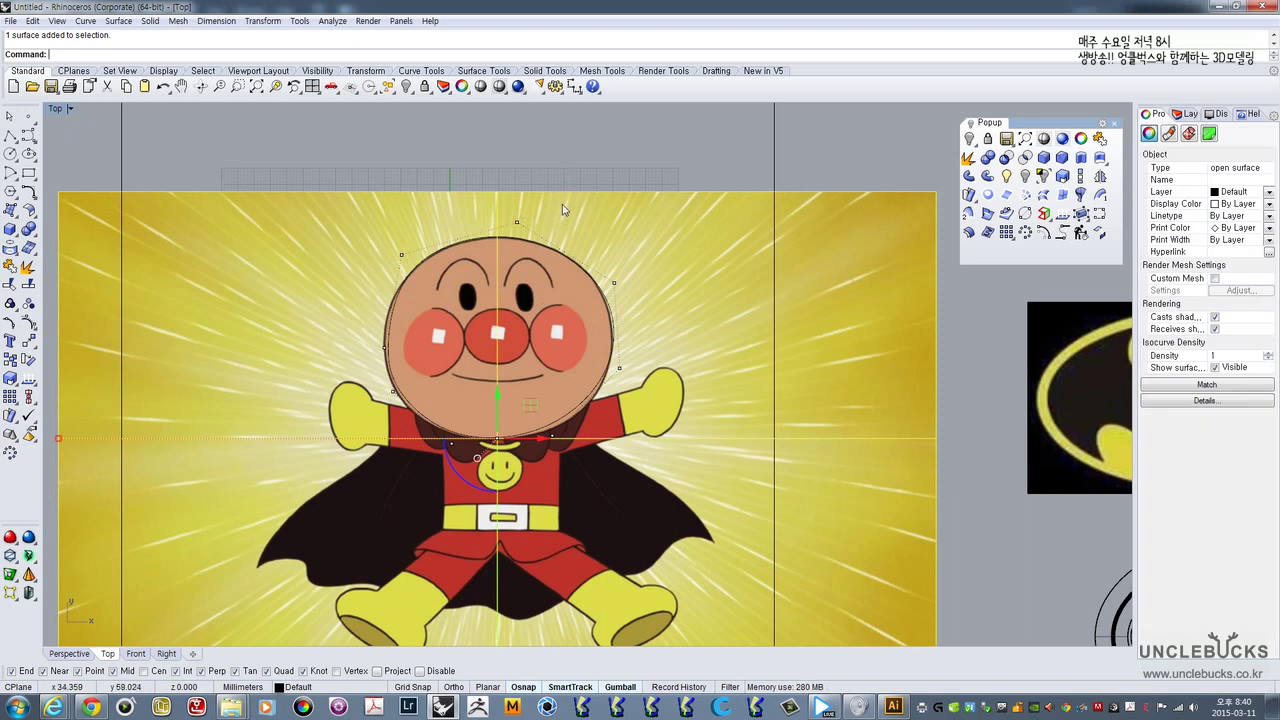
pyautogui.click(424, 88)
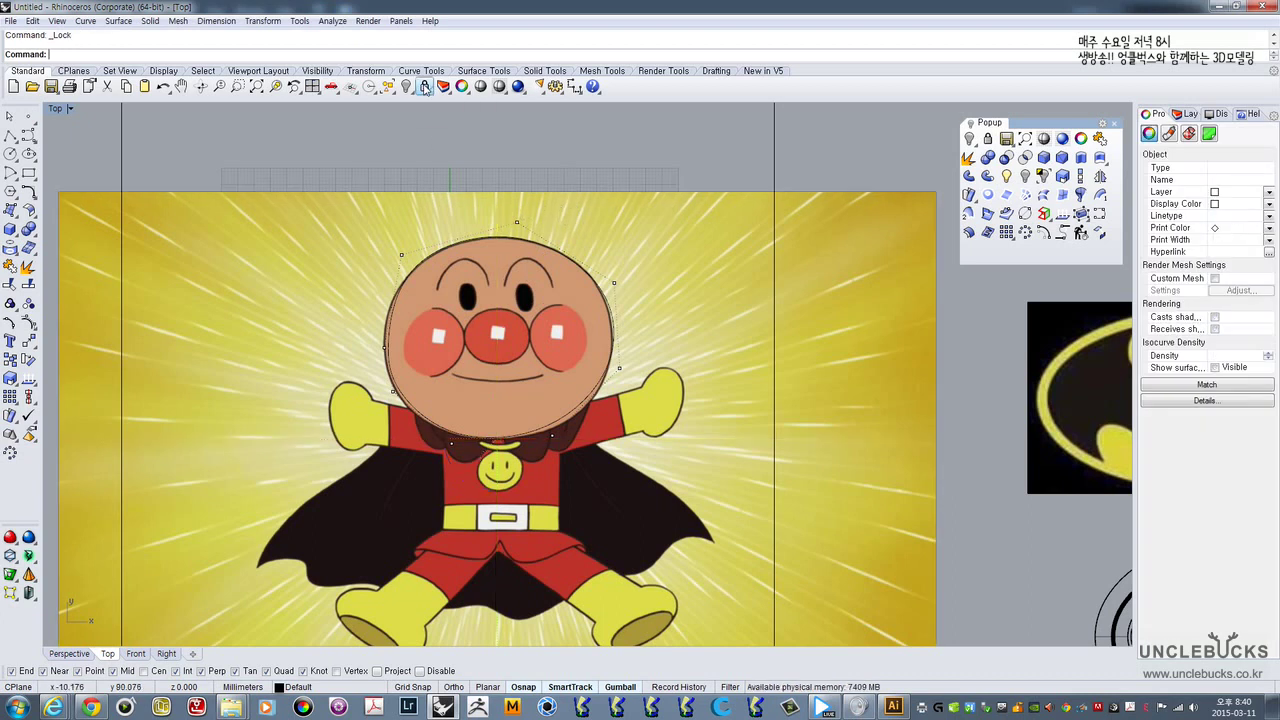
pyautogui.moveTo(700, 178); pyautogui.dragTo(679, 205)
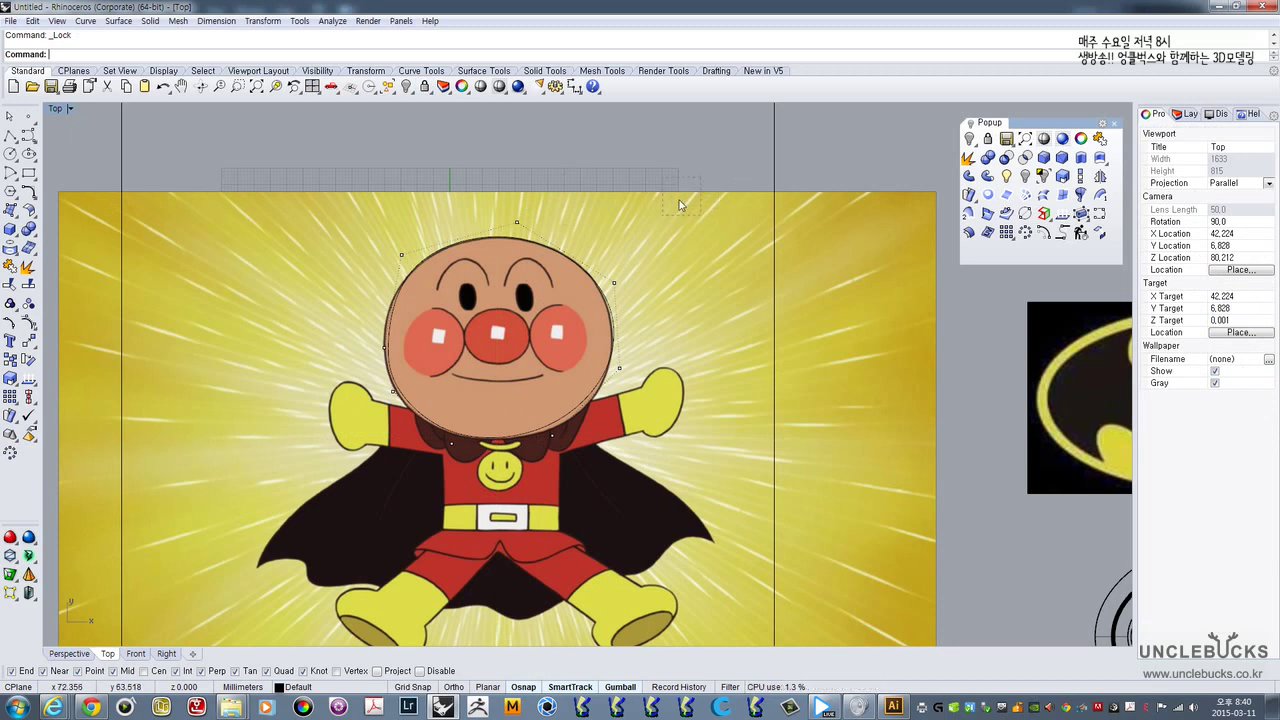
# - Fine-tune the control points along the face's right side so the curve follows the drawn outline
pyautogui.scroll(4, 536, 265)
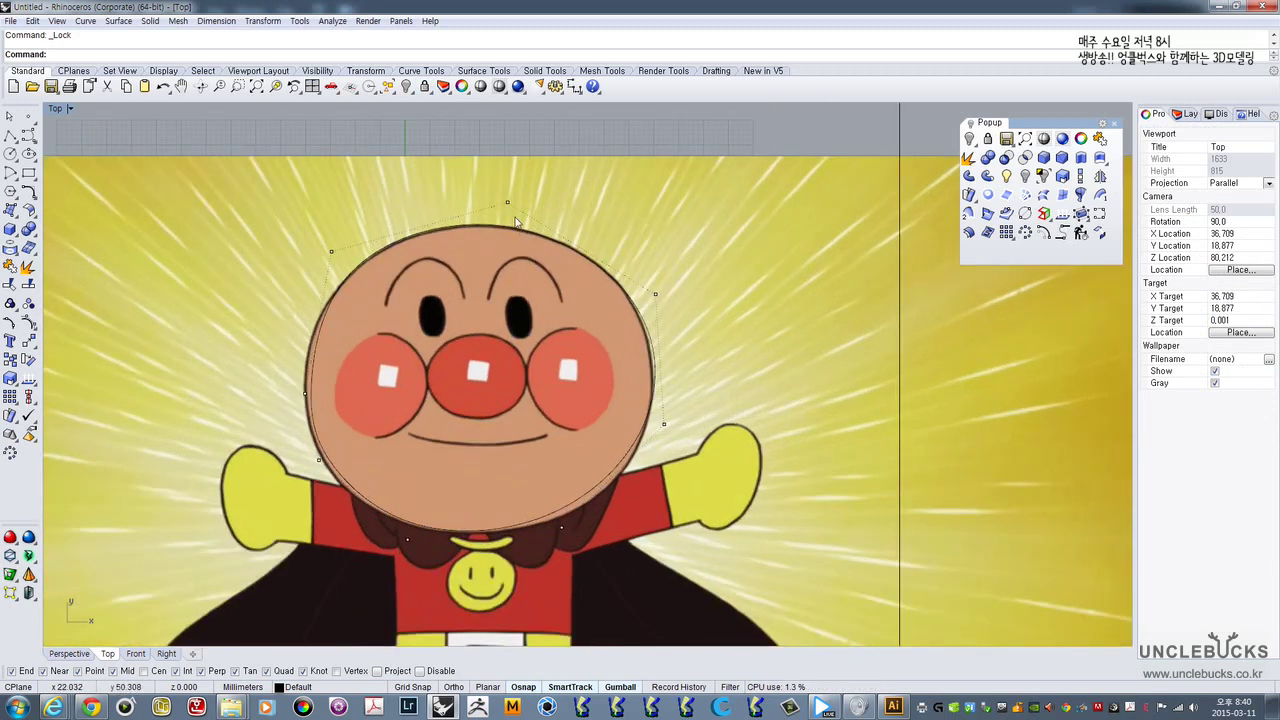
pyautogui.click(655, 294)
pyautogui.moveTo(690, 265); pyautogui.dragTo(687, 270)
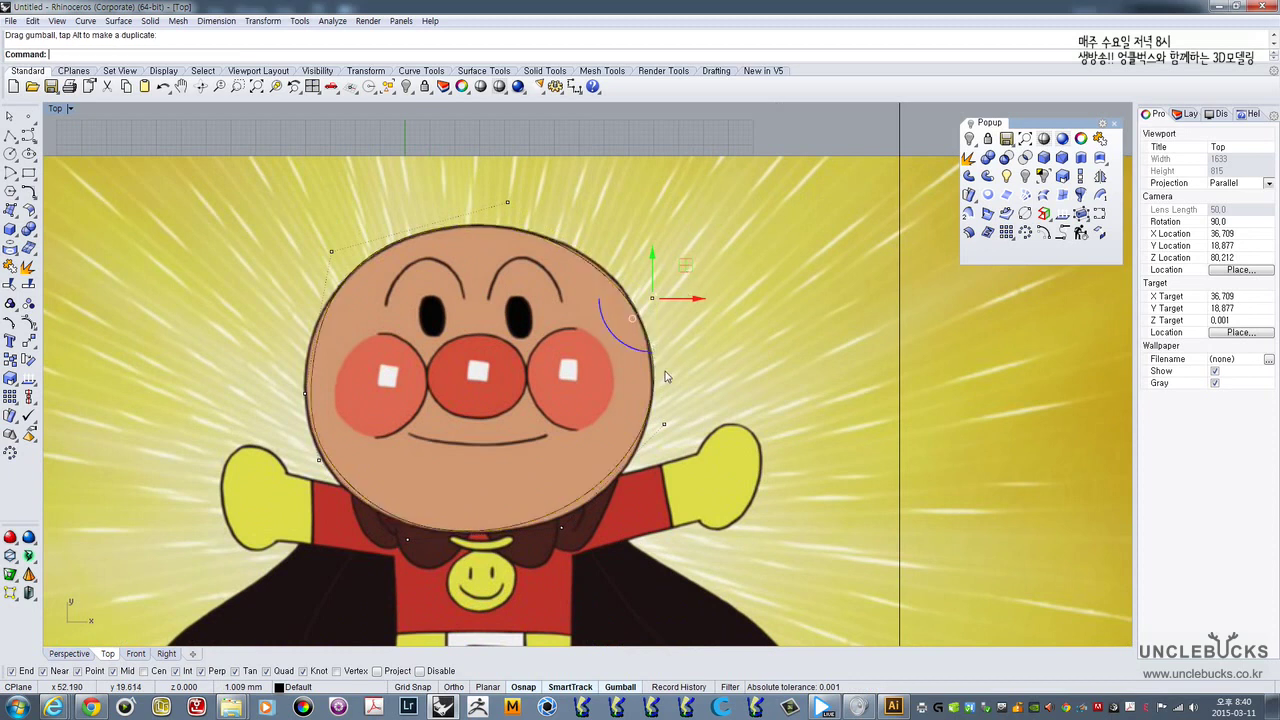
pyautogui.moveTo(666, 374); pyautogui.dragTo(690, 296, button='right')
pyautogui.moveTo(714, 312)
pyautogui.mouseDown()
pyautogui.moveTo(686, 362)
pyautogui.moveTo(714, 334)
pyautogui.mouseUp()
pyautogui.click(674, 218)
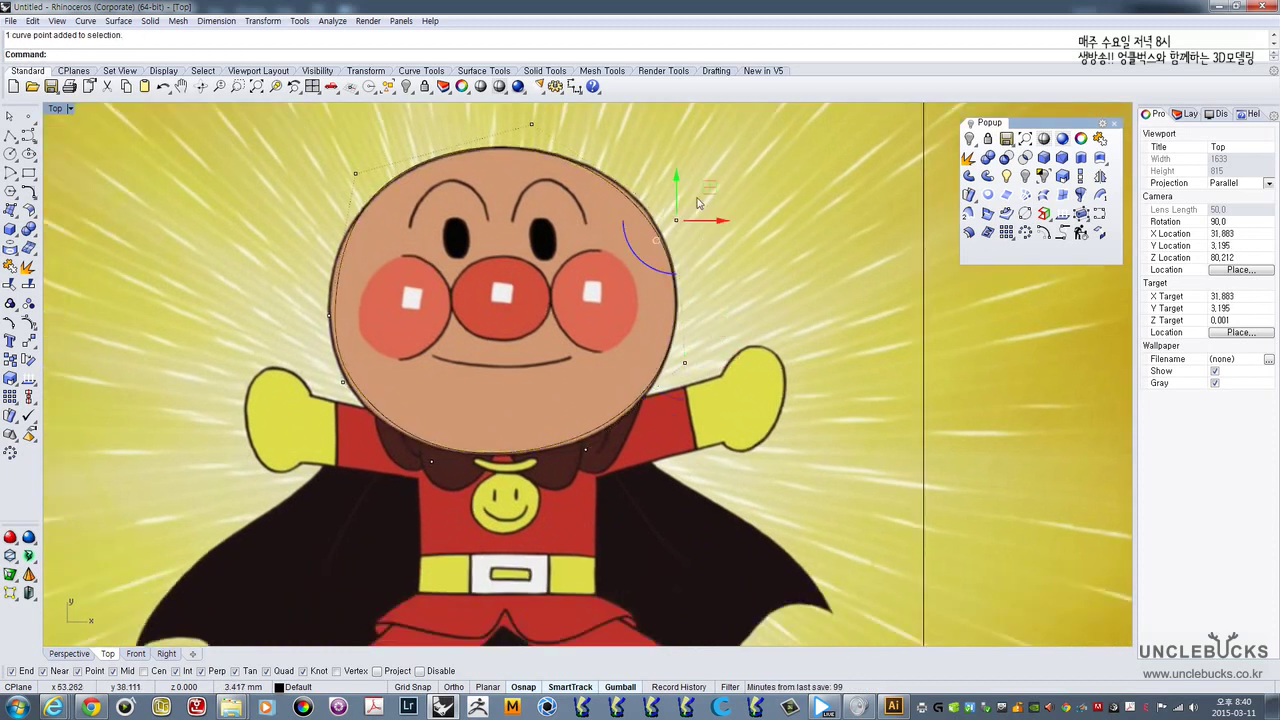
pyautogui.moveTo(702, 195); pyautogui.dragTo(706, 187)
pyautogui.moveTo(672, 342); pyautogui.dragTo(708, 270, button='right')
pyautogui.moveTo(603, 402); pyautogui.dragTo(665, 351)
# - Reposition the control points along the face's lower-left side to fit the curve to the jaw outline
pyautogui.moveTo(449, 429); pyautogui.dragTo(493, 356)
pyautogui.moveTo(367, 277); pyautogui.dragTo(404, 328, button='right')
pyautogui.moveTo(367, 315); pyautogui.dragTo(431, 254)
pyautogui.moveTo(349, 350); pyautogui.dragTo(449, 383)
pyautogui.moveTo(447, 337); pyautogui.dragTo(457, 353)
pyautogui.click(495, 440)
pyautogui.moveTo(532, 412); pyautogui.dragTo(541, 411)
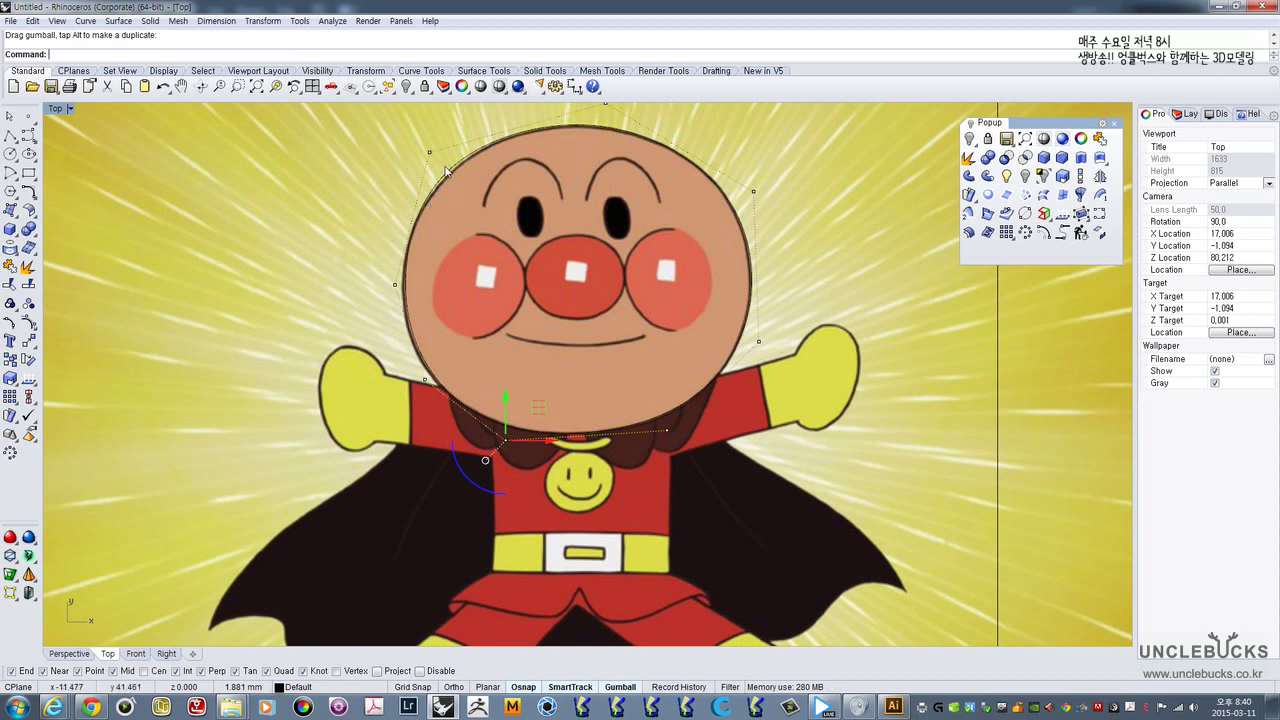
# - Nudge the upper-left and top control points so the curve matches the top of the head
pyautogui.moveTo(446, 170); pyautogui.dragTo(393, 222, button='right')
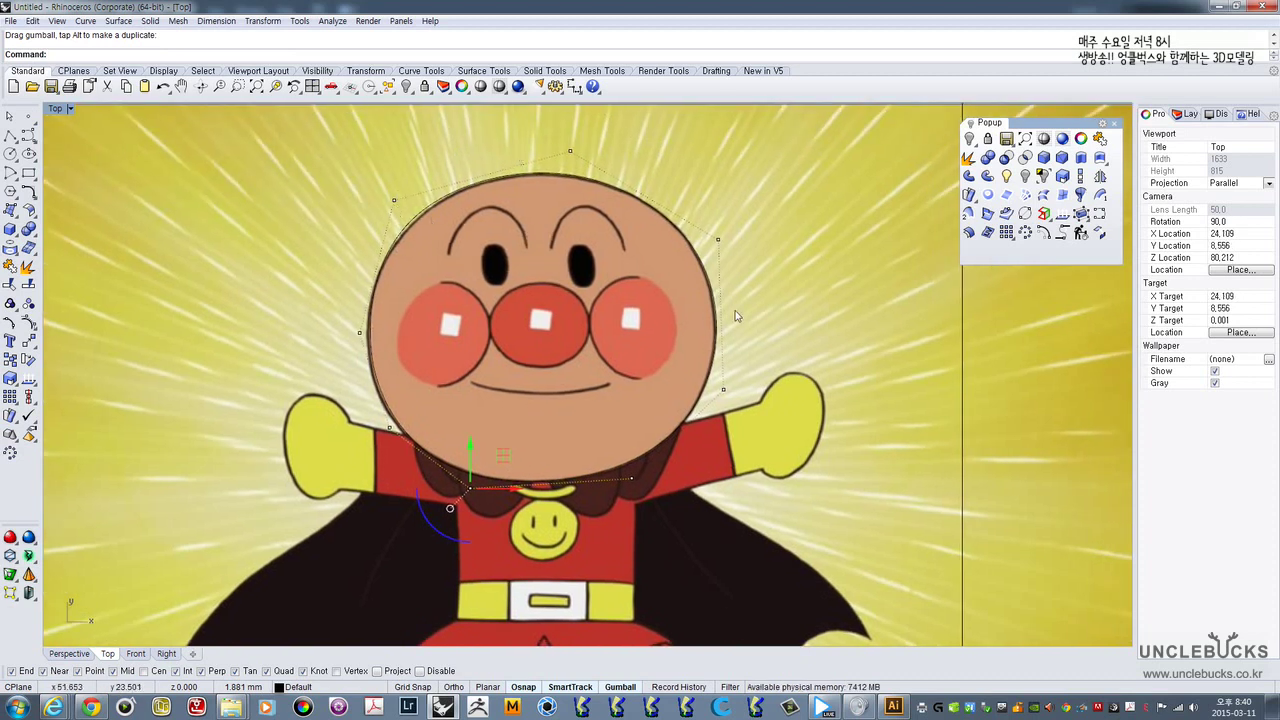
pyautogui.click(359, 332)
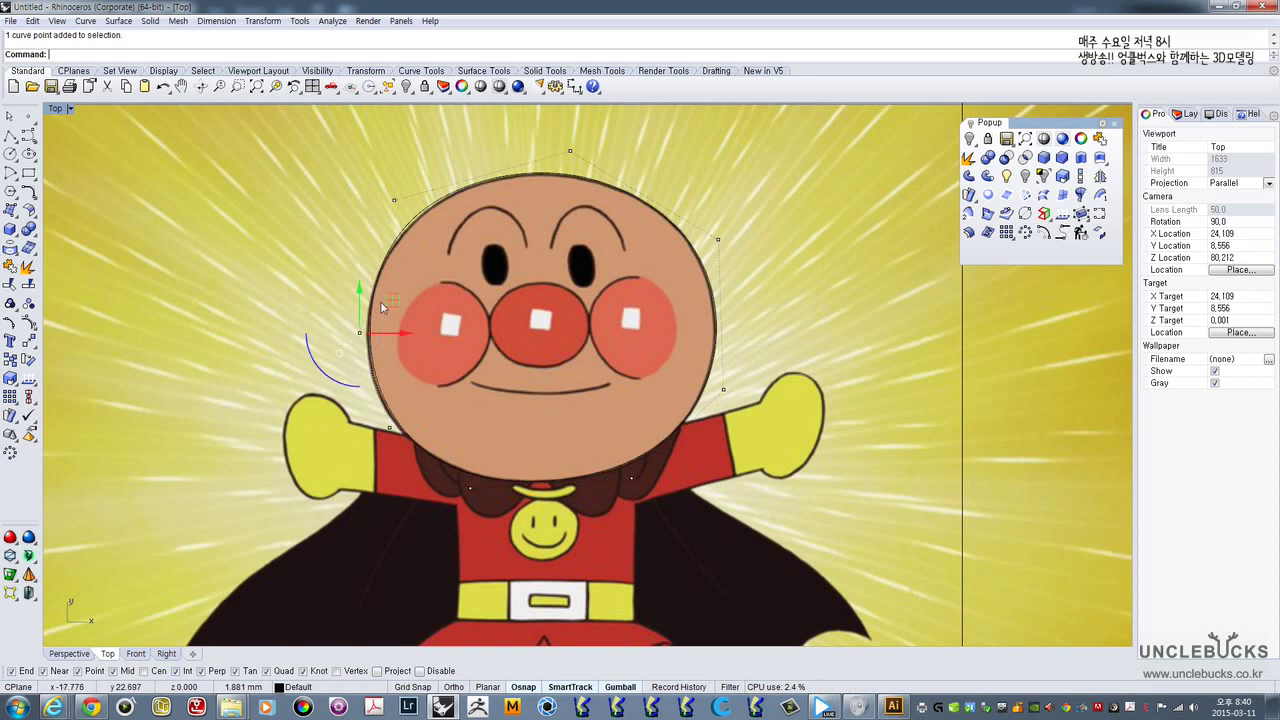
pyautogui.click(394, 200)
pyautogui.moveTo(436, 171); pyautogui.dragTo(442, 163)
pyautogui.moveTo(554, 131); pyautogui.dragTo(546, 167, button='right')
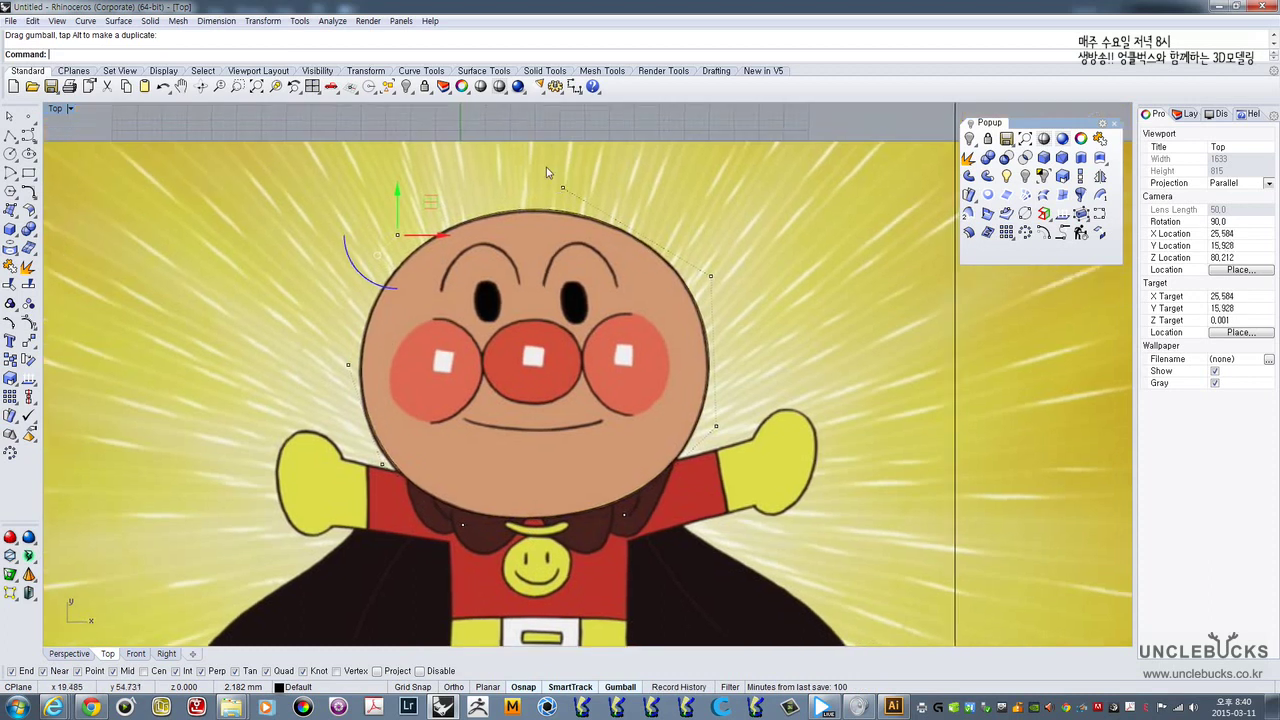
pyautogui.click(563, 187)
pyautogui.moveTo(597, 158); pyautogui.dragTo(600, 161)
# - Check the control points on the face's right and bottom, hide all control points and select the face curve
pyautogui.click(710, 276)
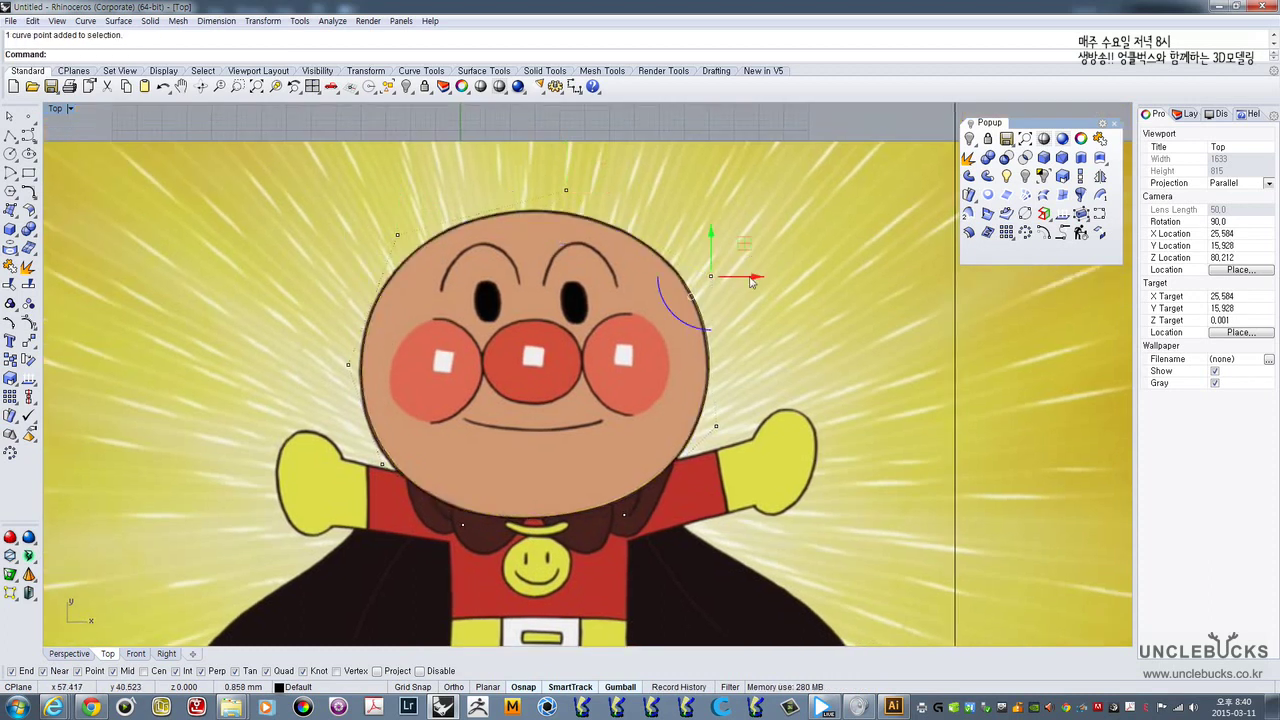
pyautogui.moveTo(700, 486); pyautogui.dragTo(742, 404)
pyautogui.moveTo(593, 574); pyautogui.dragTo(642, 474, button='right')
pyautogui.moveTo(640, 470); pyautogui.dragTo(702, 390)
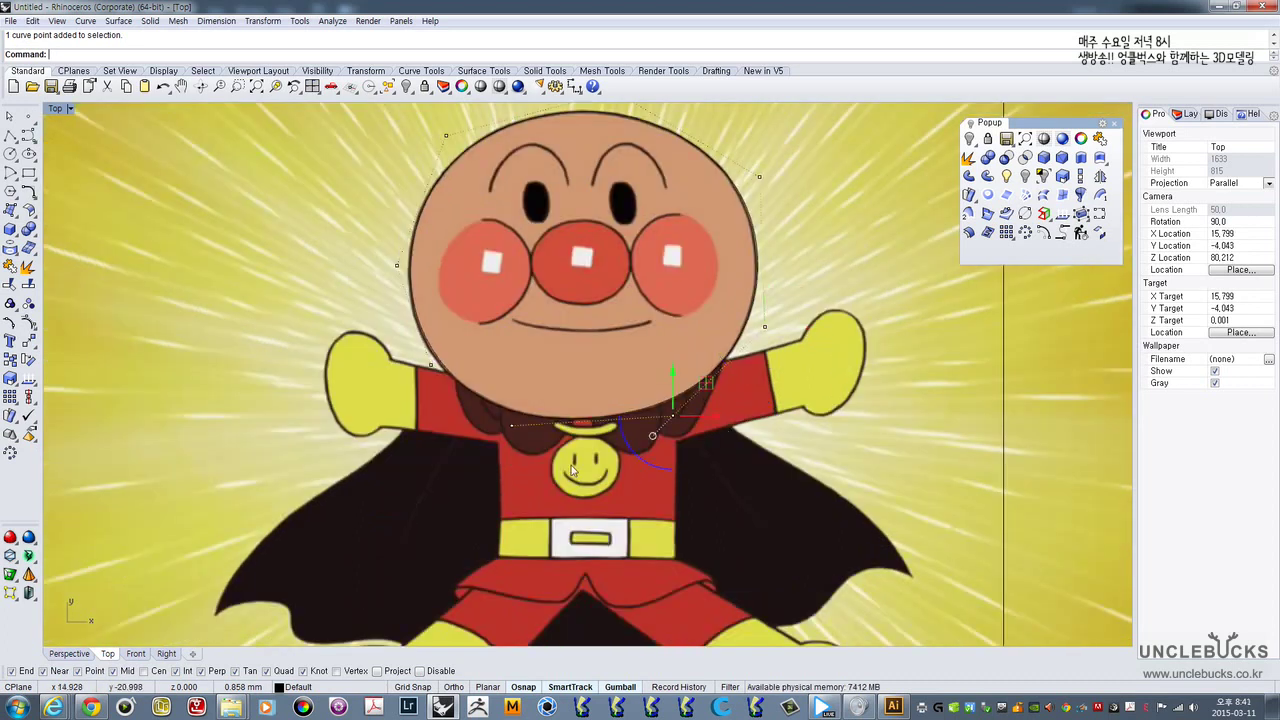
pyautogui.moveTo(455, 478); pyautogui.dragTo(532, 400)
pyautogui.moveTo(586, 316); pyautogui.dragTo(541, 387, button='right')
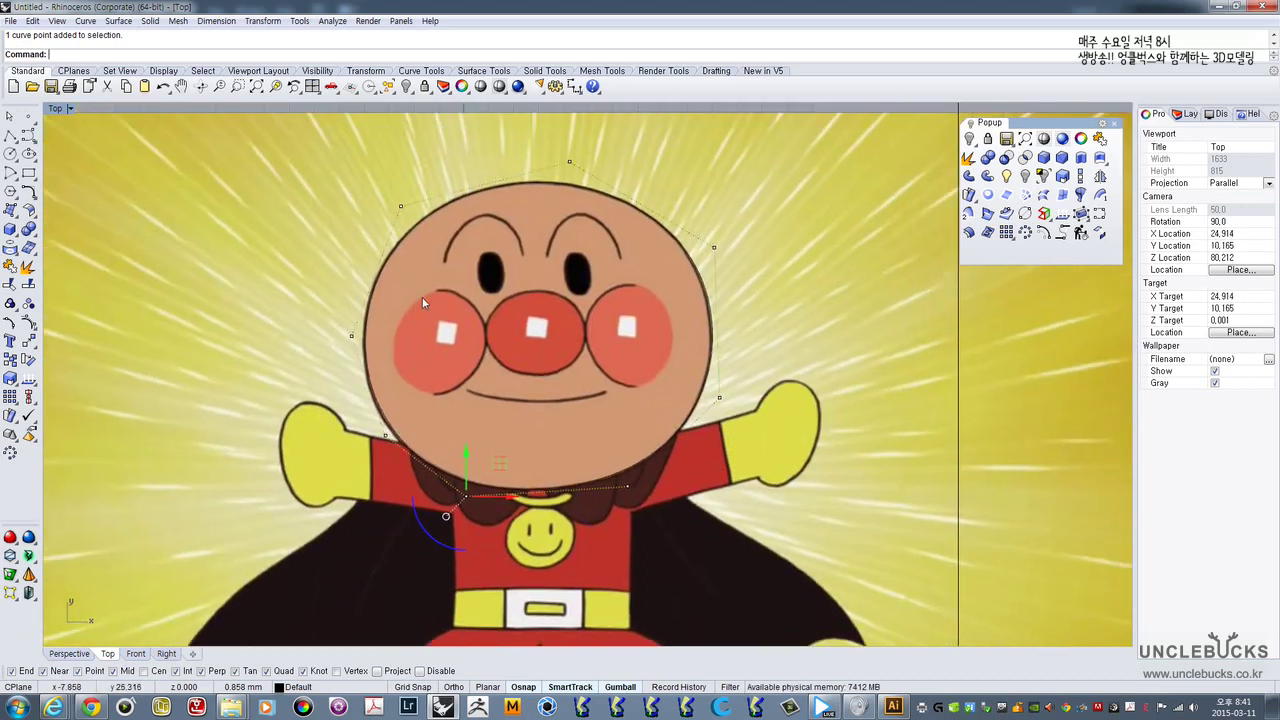
pyautogui.press('Escape')
pyautogui.click(405, 237)
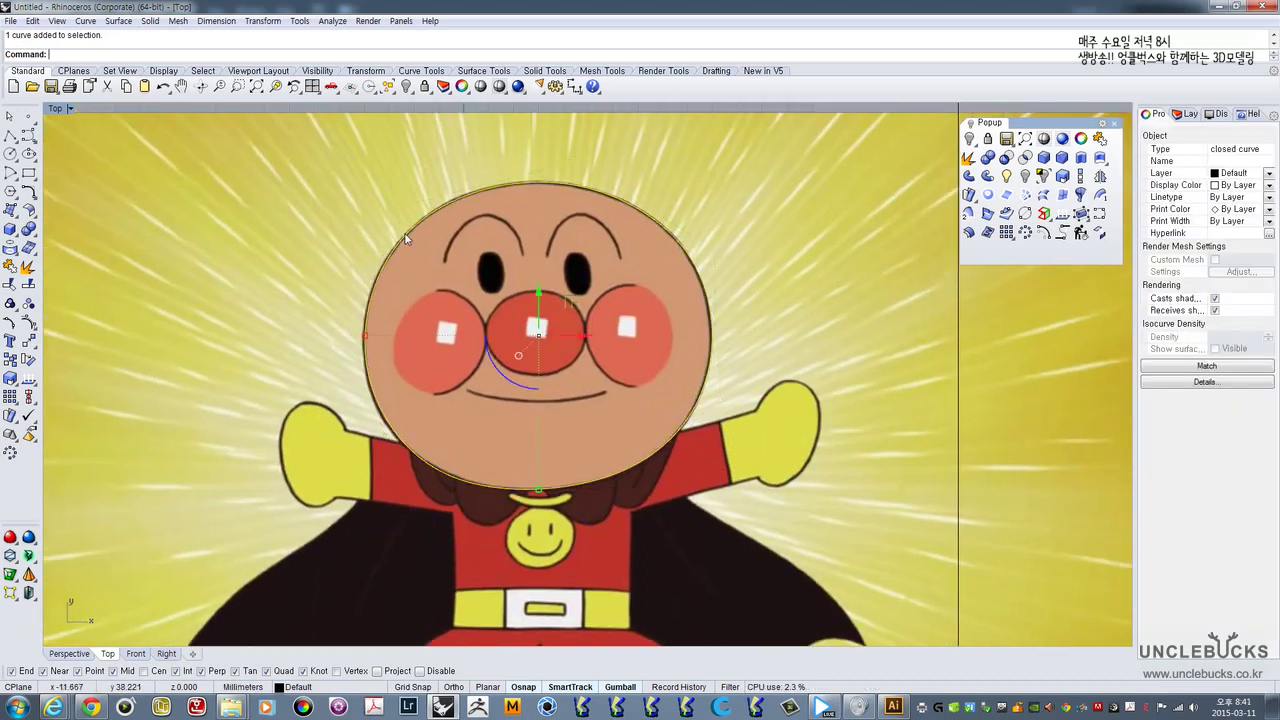
pyautogui.moveTo(449, 281); pyautogui.dragTo(449, 294, button='right')
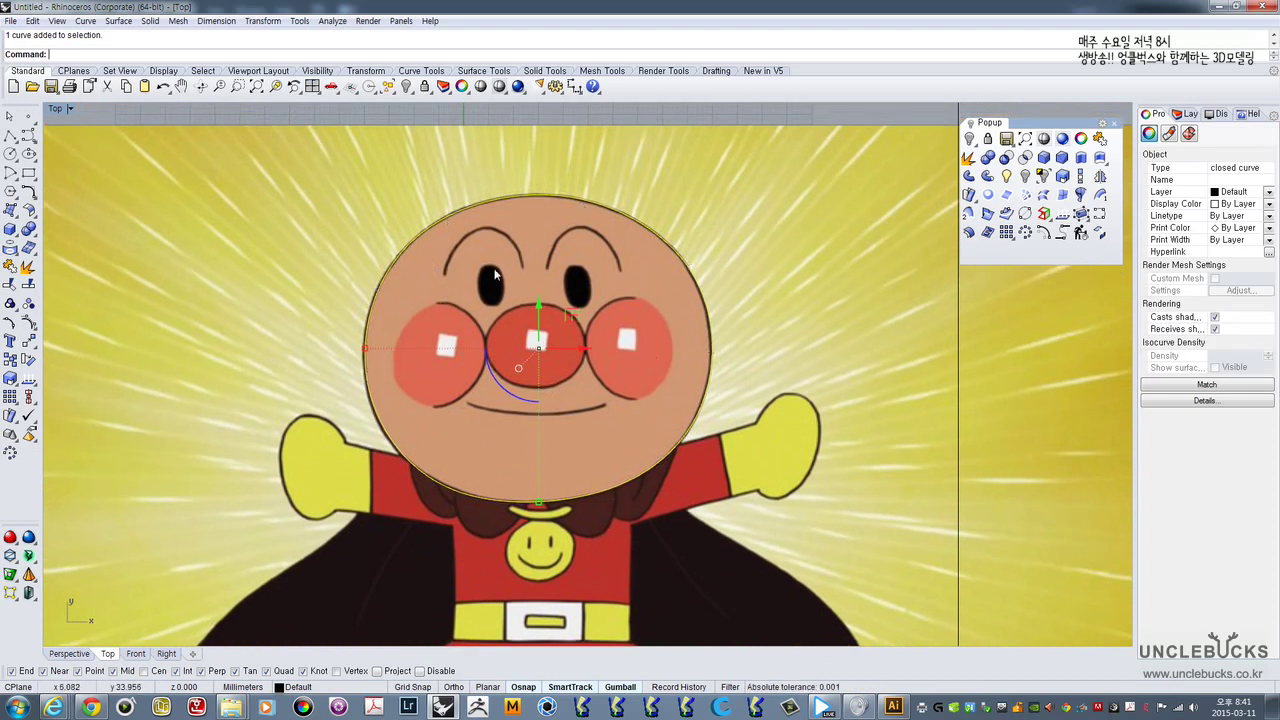
pyautogui.moveTo(494, 274); pyautogui.dragTo(488, 239, button='right')
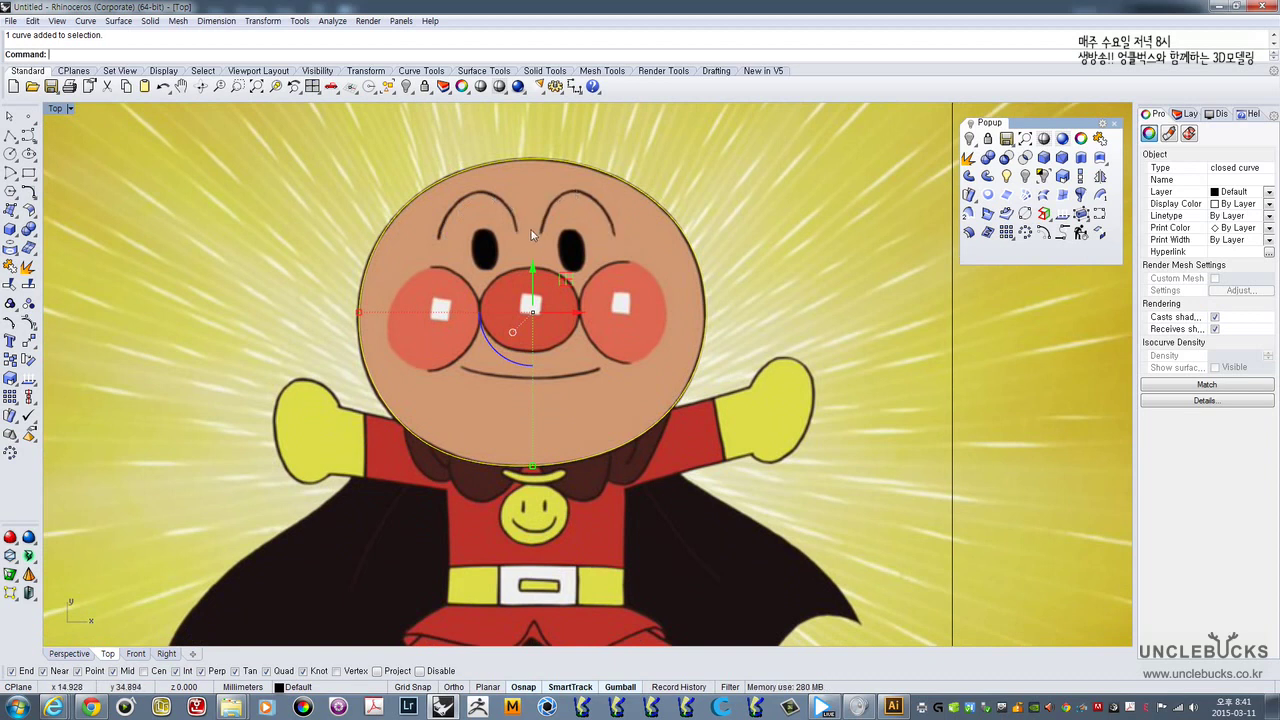
# - Trace the left eyebrow with an interpolated curve through four points from its outer end over the peak to its inner end
pyautogui.click(29, 138)
pyautogui.click(66, 142)
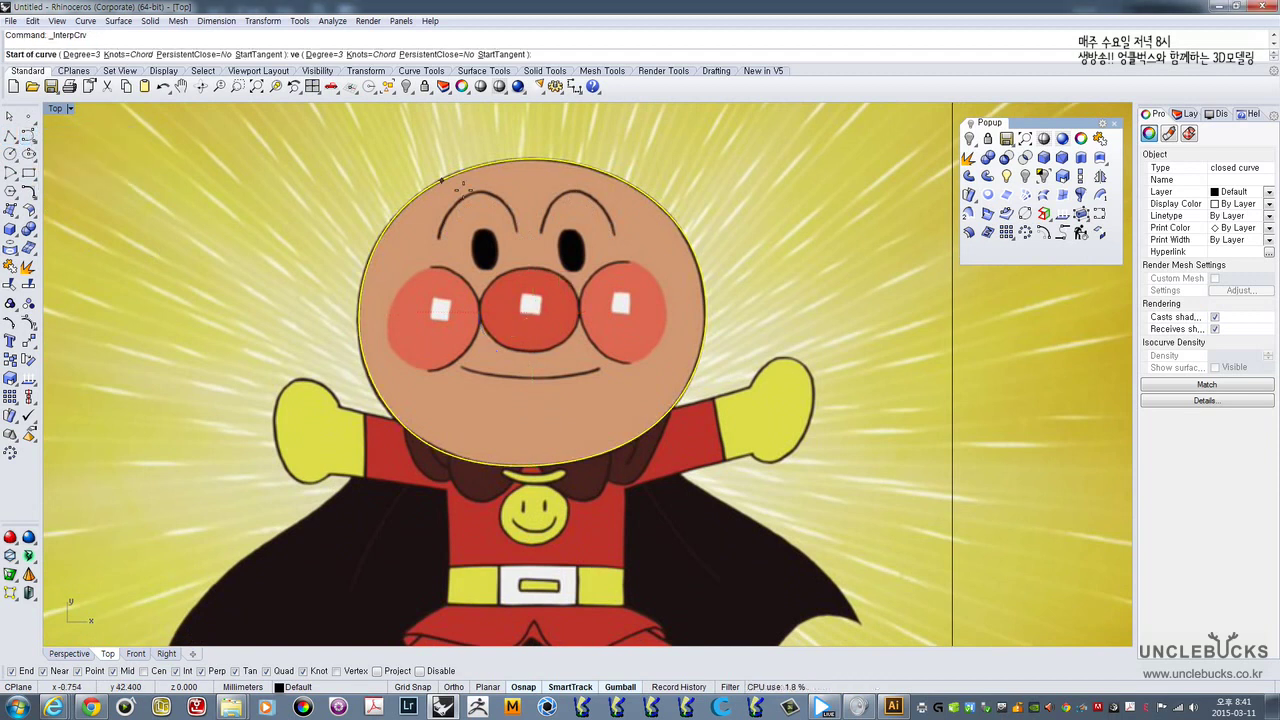
pyautogui.scroll(5, 409, 287)
pyautogui.click(393, 293)
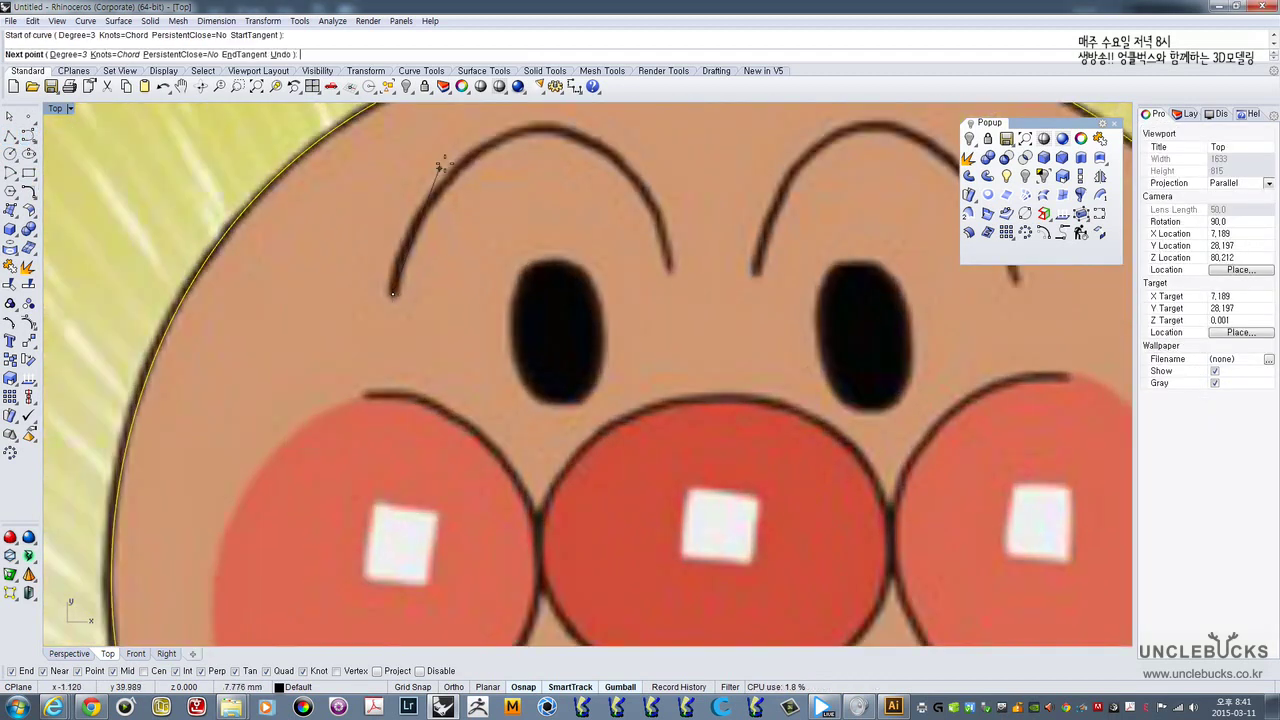
pyautogui.click(458, 166)
pyautogui.click(561, 129)
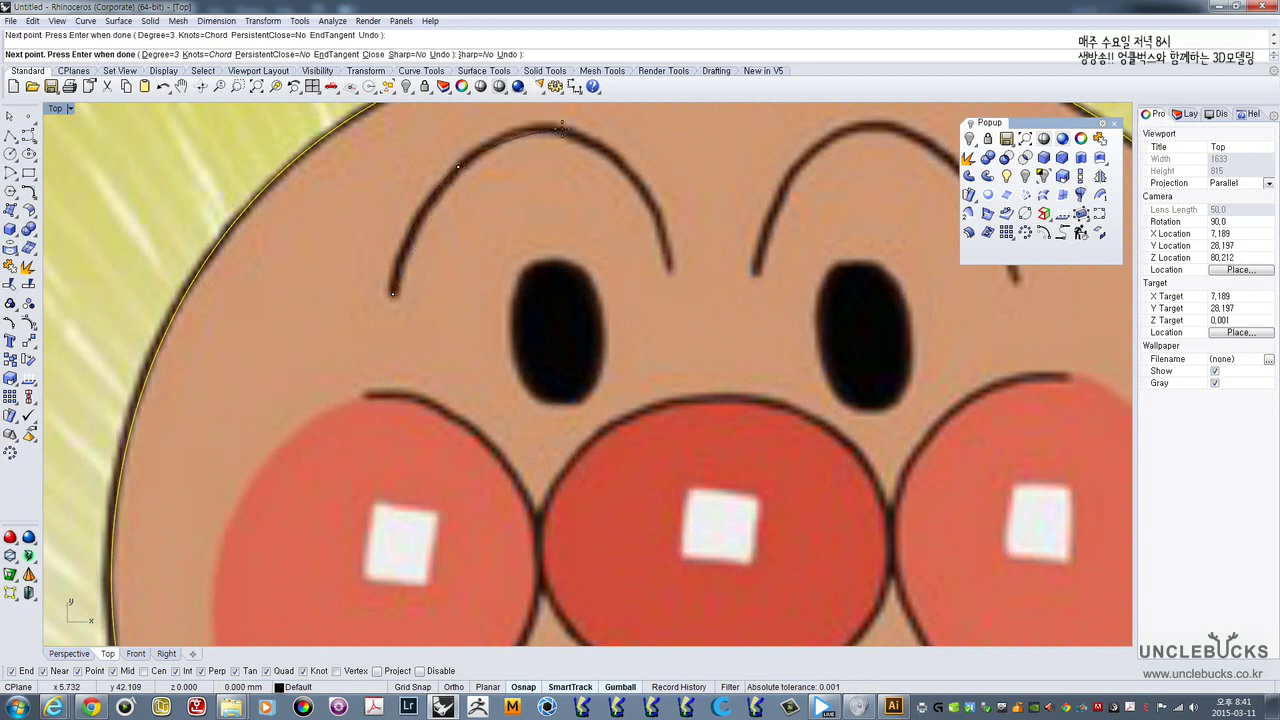
pyautogui.click(671, 270)
pyautogui.rightClick(694, 172)
# - Trace the right eyebrow with a four-point interpolated curve and check both eyebrow curves by selecting them
pyautogui.moveTo(718, 174); pyautogui.dragTo(550, 299, button='right')
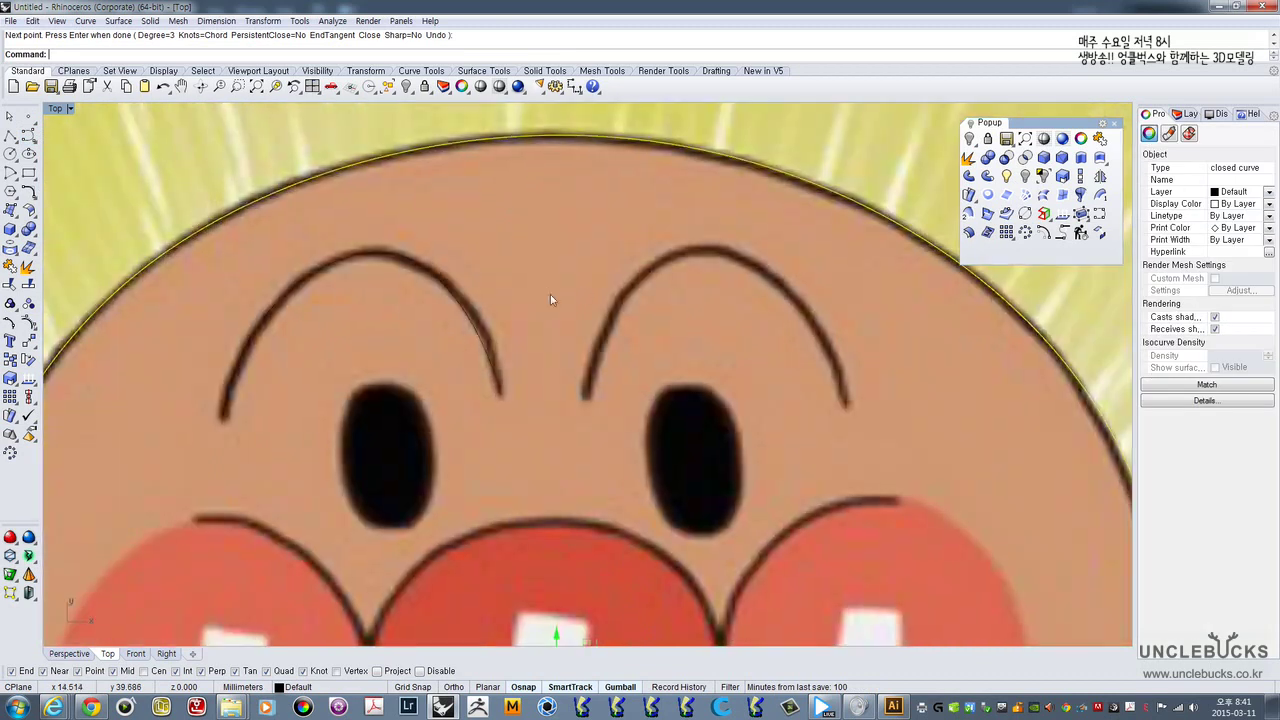
pyautogui.rightClick(550, 294)
pyautogui.click(584, 395)
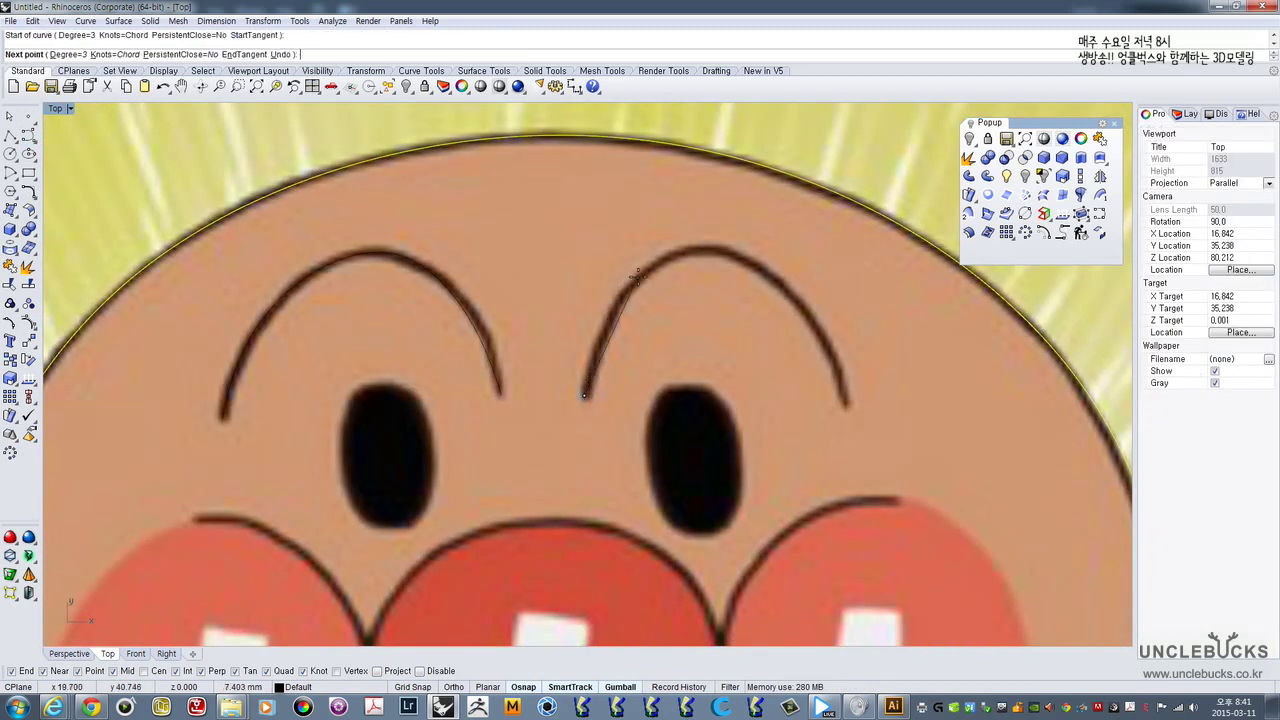
pyautogui.click(629, 286)
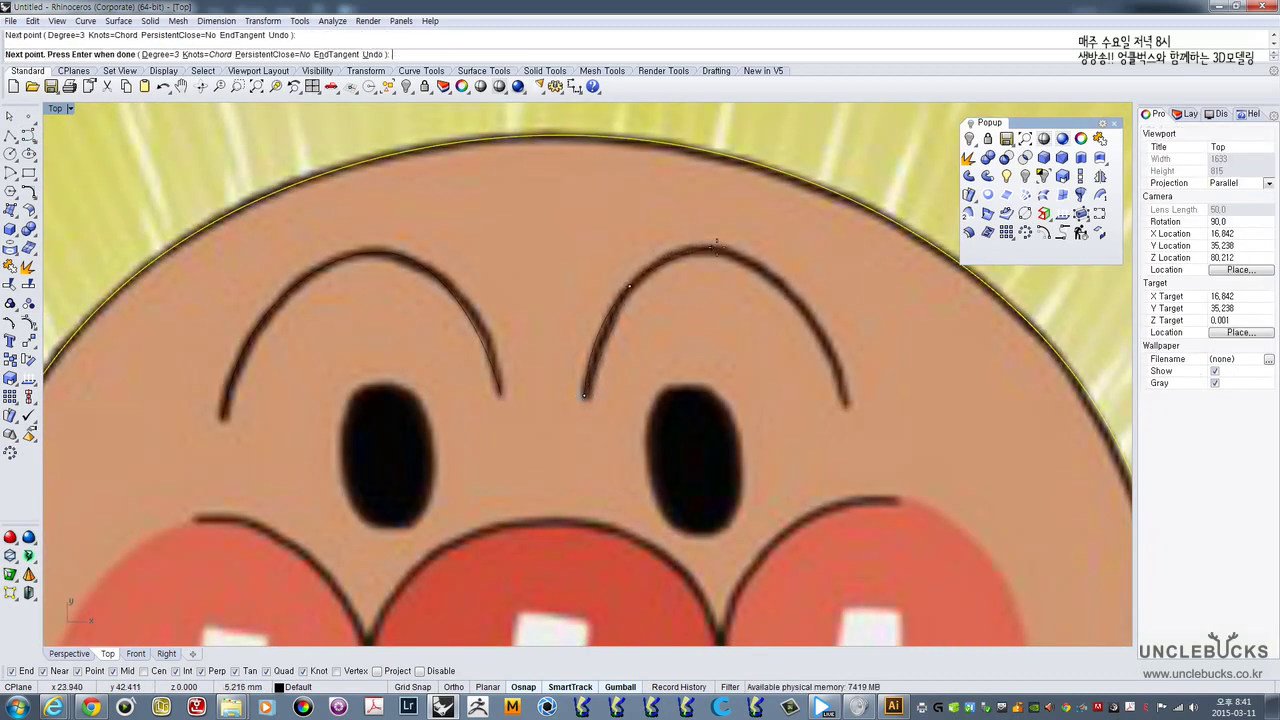
pyautogui.click(720, 247)
pyautogui.click(847, 405)
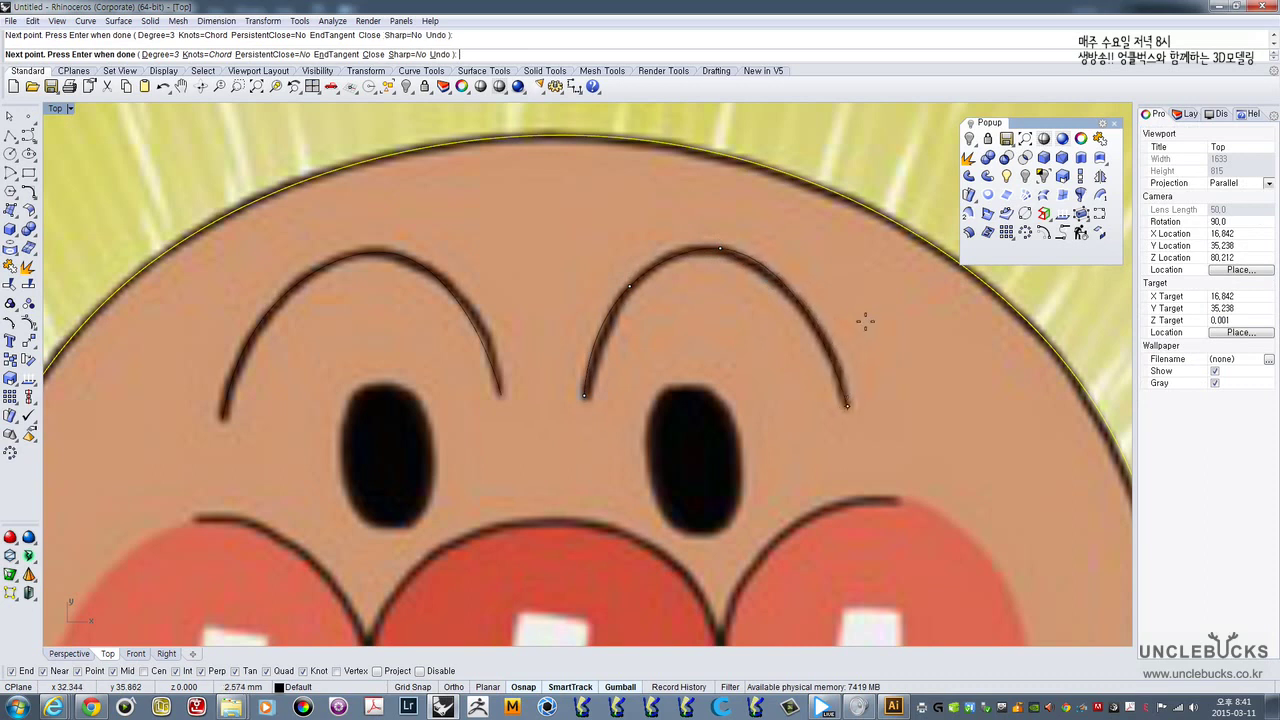
pyautogui.rightClick(868, 300)
pyautogui.scroll(-6, 866, 299)
pyautogui.moveTo(811, 329); pyautogui.dragTo(742, 280, button='right')
pyautogui.click(679, 249)
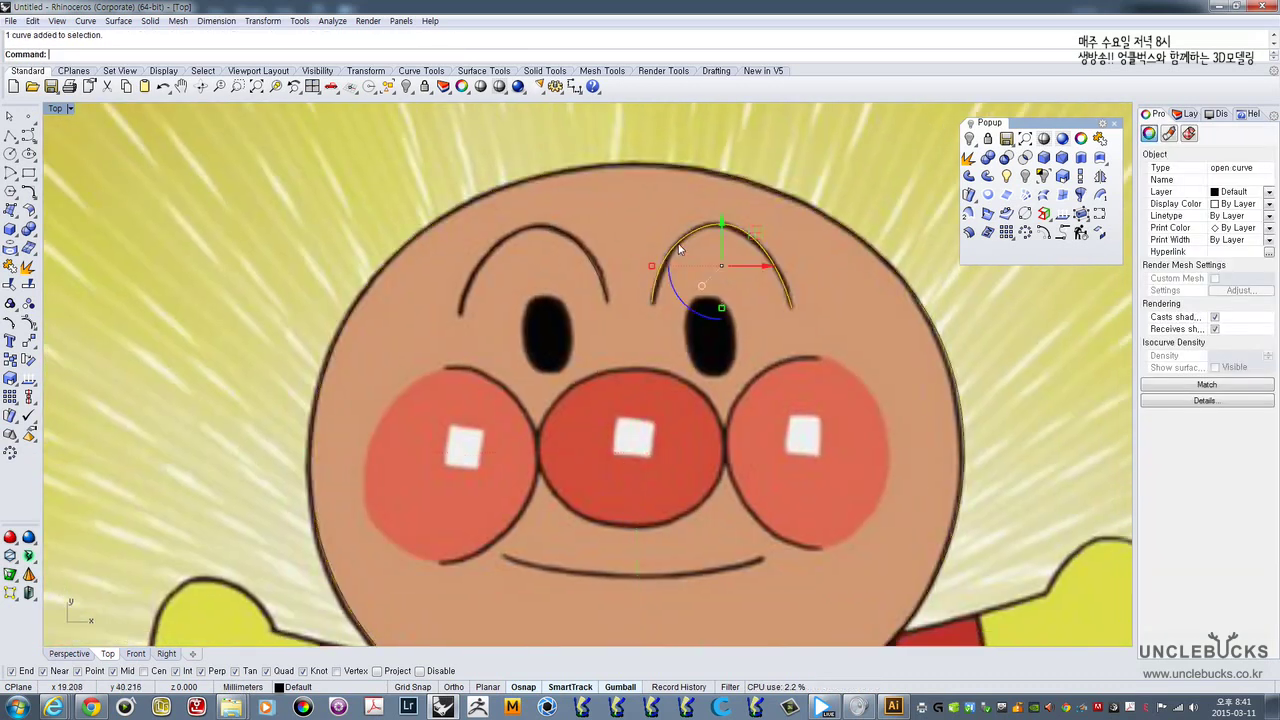
pyautogui.keyDown('shift'); pyautogui.click(587, 248); pyautogui.keyUp('shift')
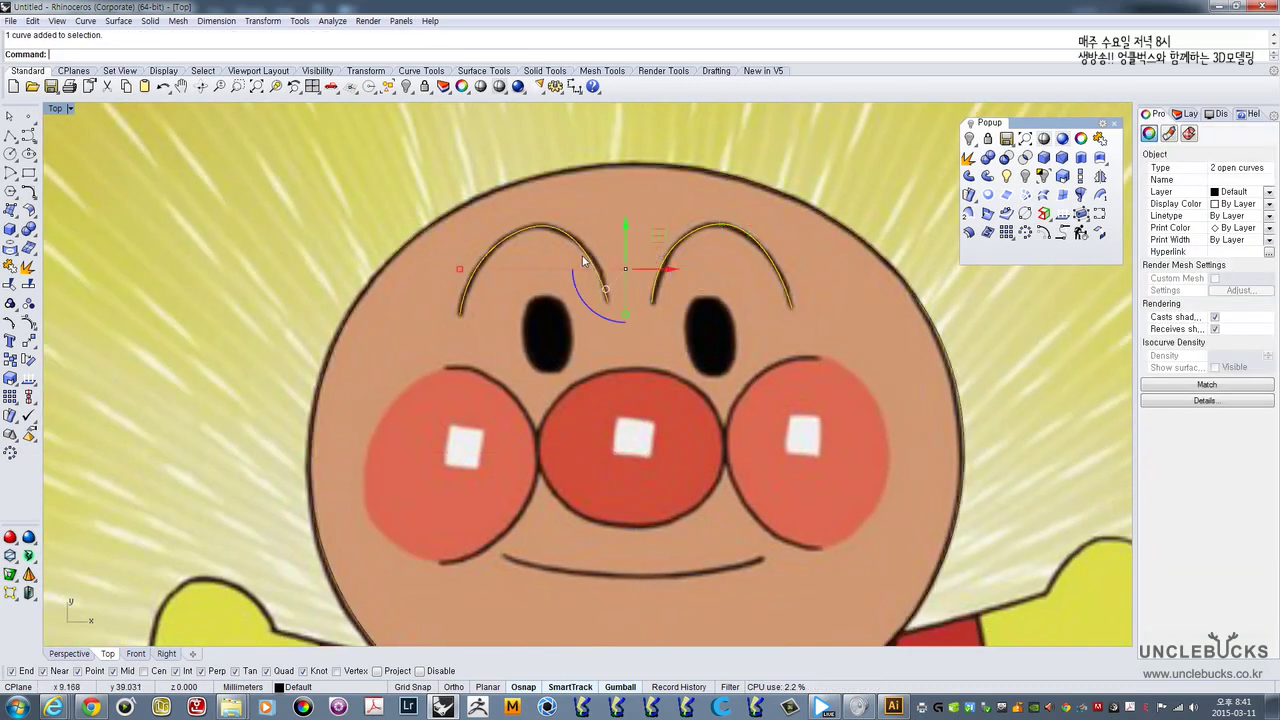
pyautogui.click(687, 363)
# - Draw a closed control point curve around the left eye's black pupil
pyautogui.moveTo(551, 295); pyautogui.dragTo(500, 245, button='right')
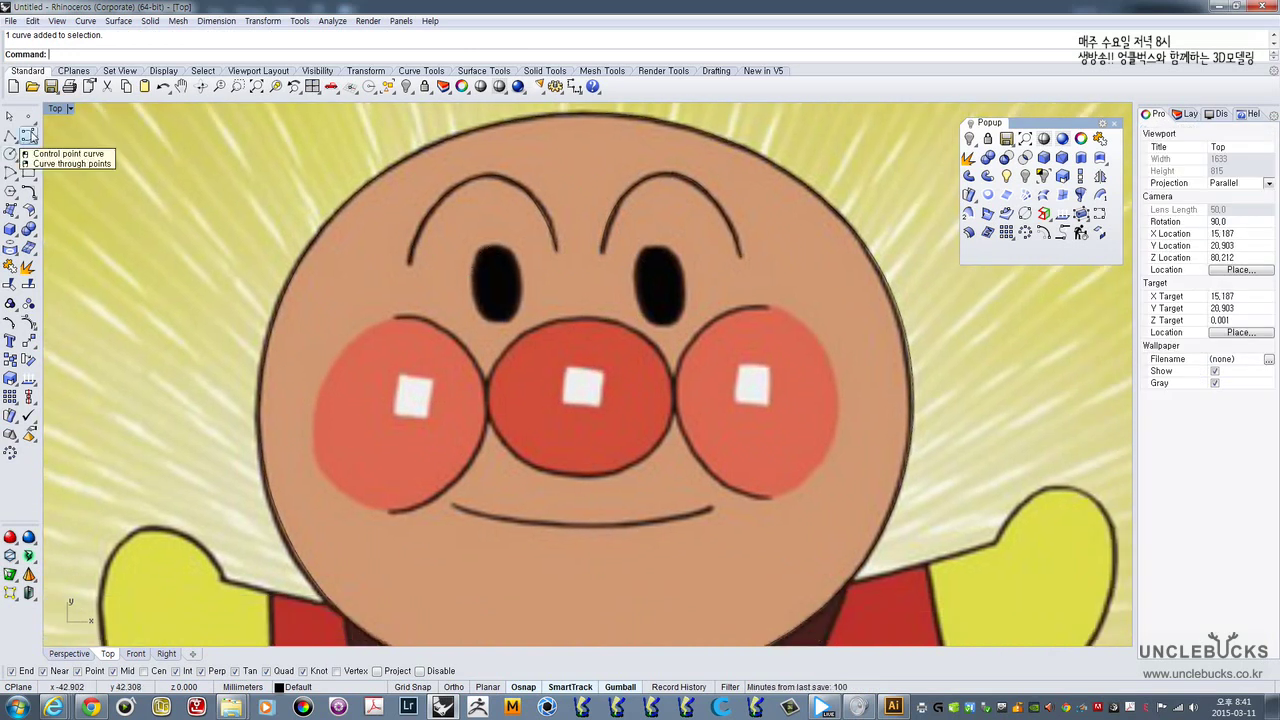
pyautogui.click(28, 135)
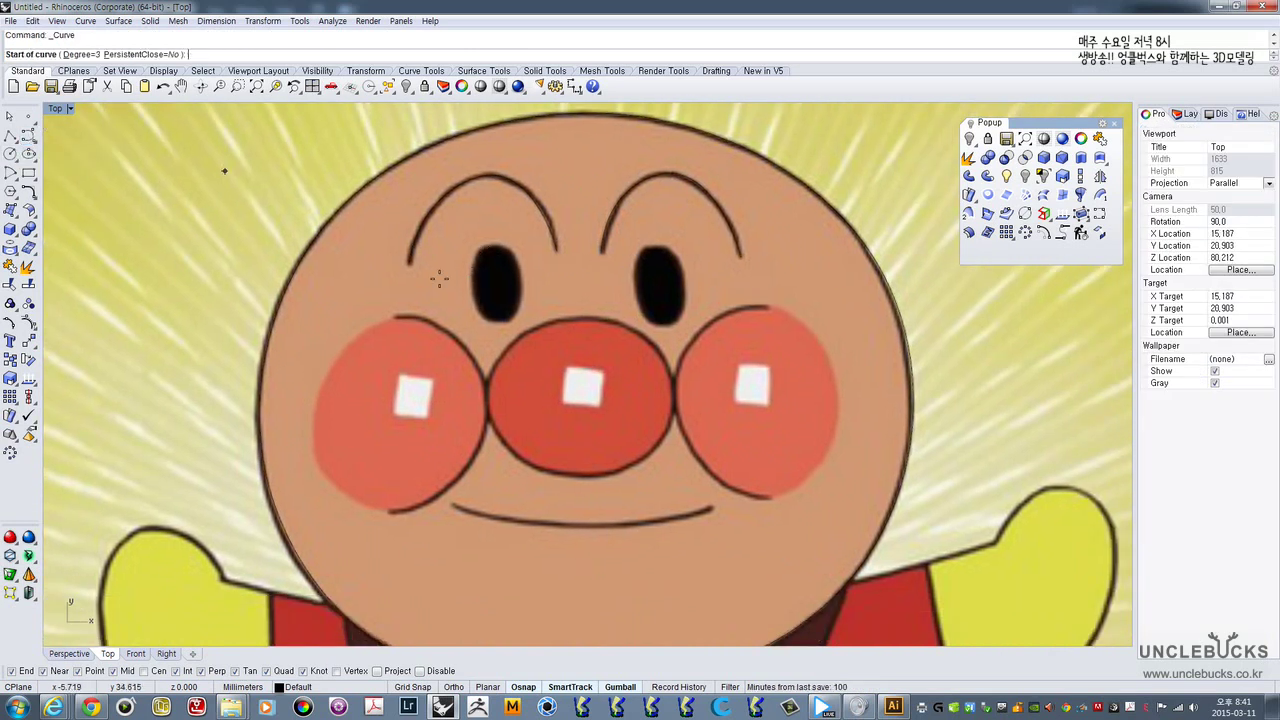
pyautogui.click(479, 323)
pyautogui.click(457, 283)
pyautogui.click(477, 234)
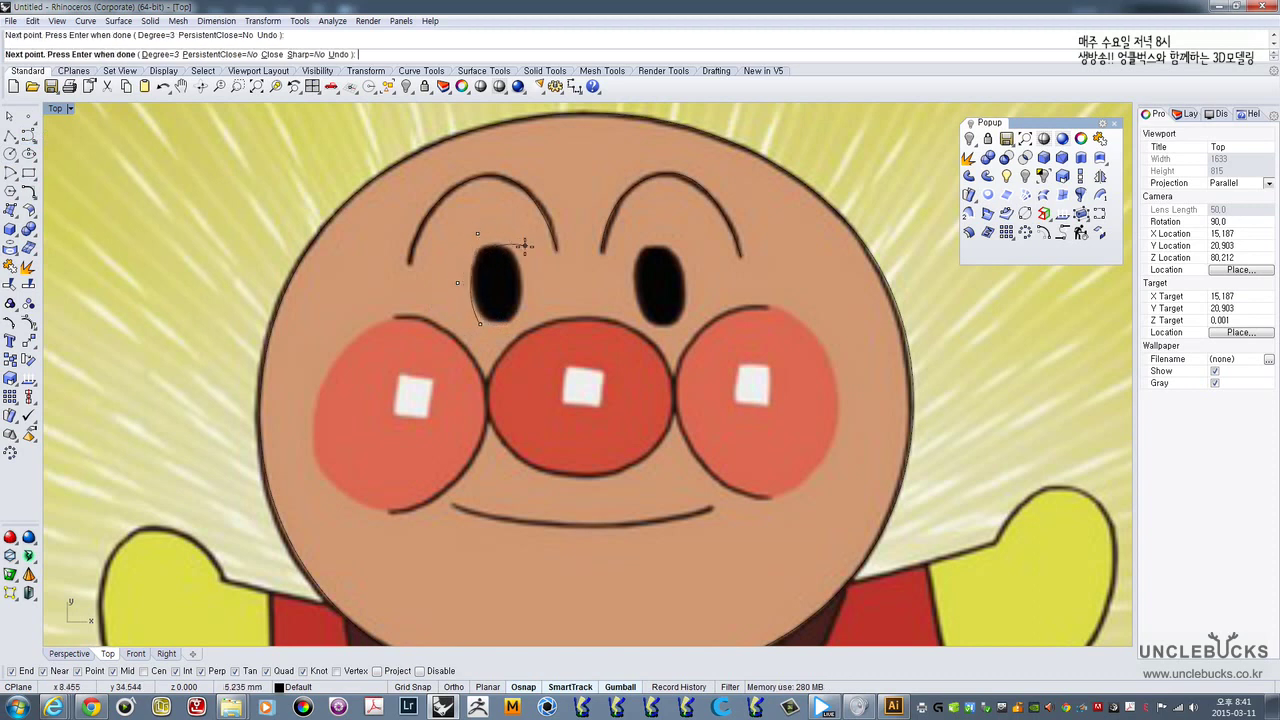
pyautogui.click(525, 246)
pyautogui.click(529, 306)
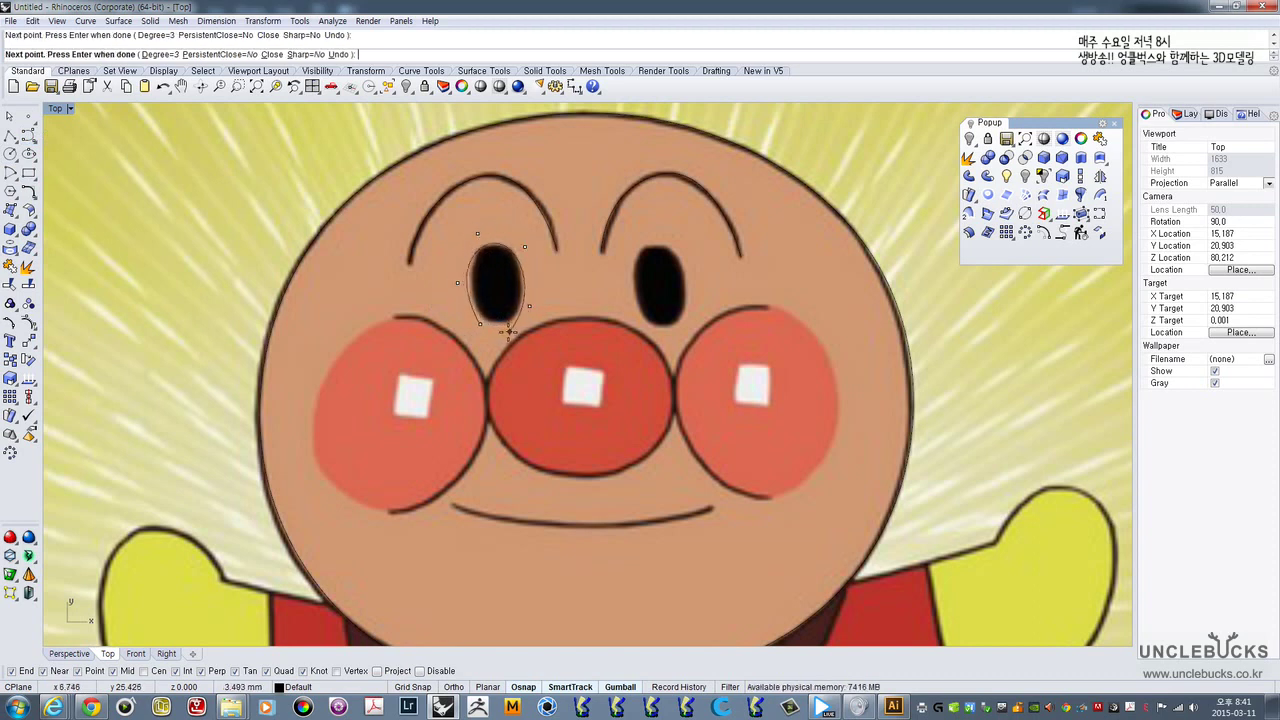
pyautogui.click(479, 323)
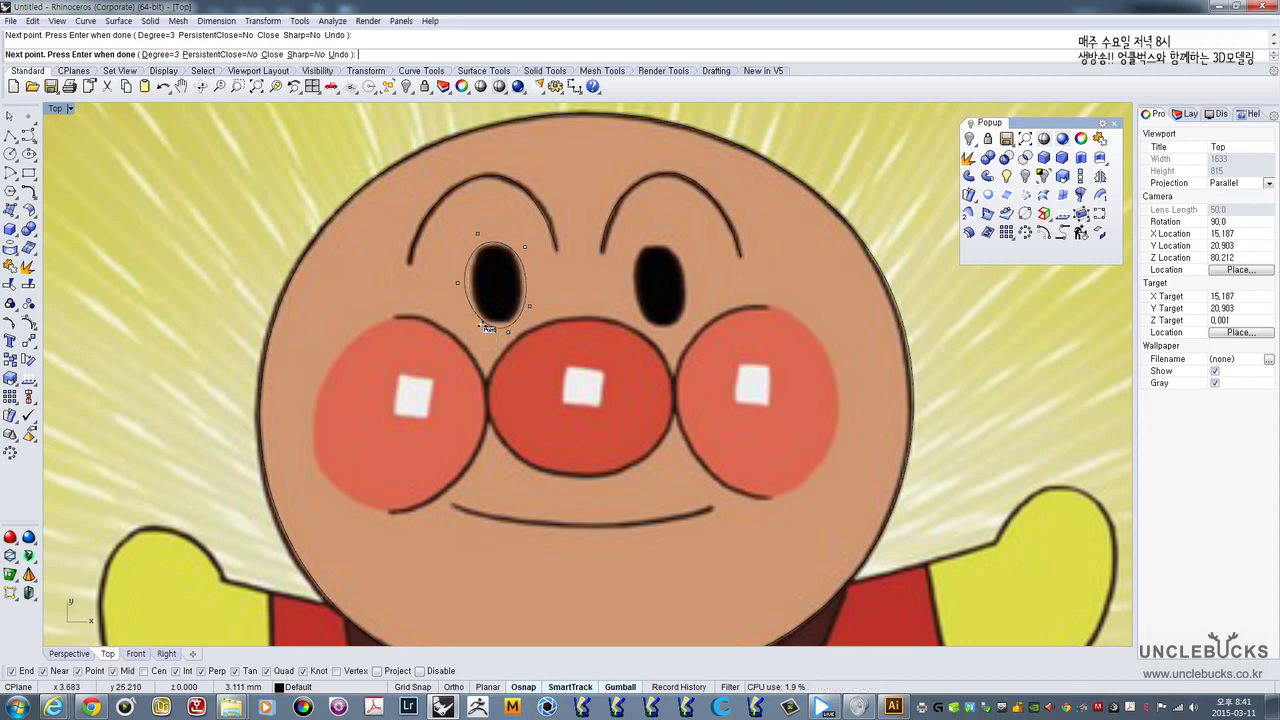
# - Show the left eye curve's edit points and pull its left and upper points in to the pupil's edge
pyautogui.click(524, 290)
pyautogui.scroll(4, 508, 278)
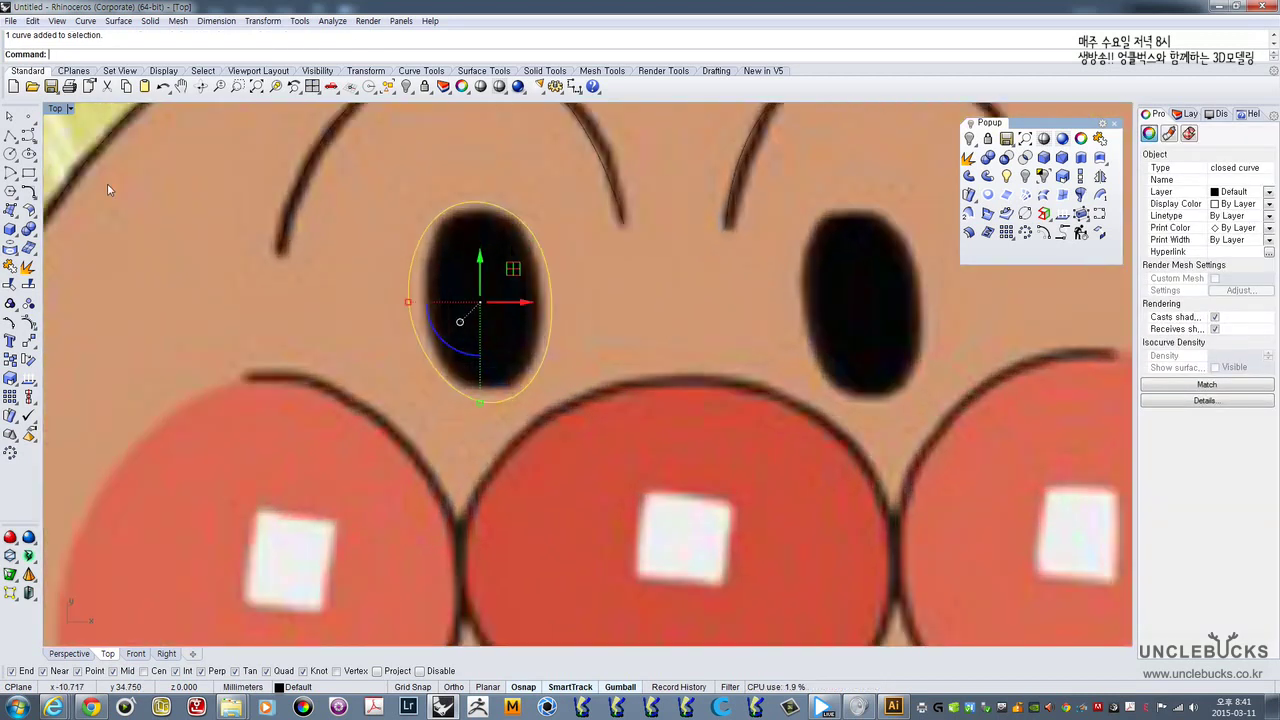
pyautogui.click(10, 322)
pyautogui.moveTo(357, 289); pyautogui.dragTo(420, 326)
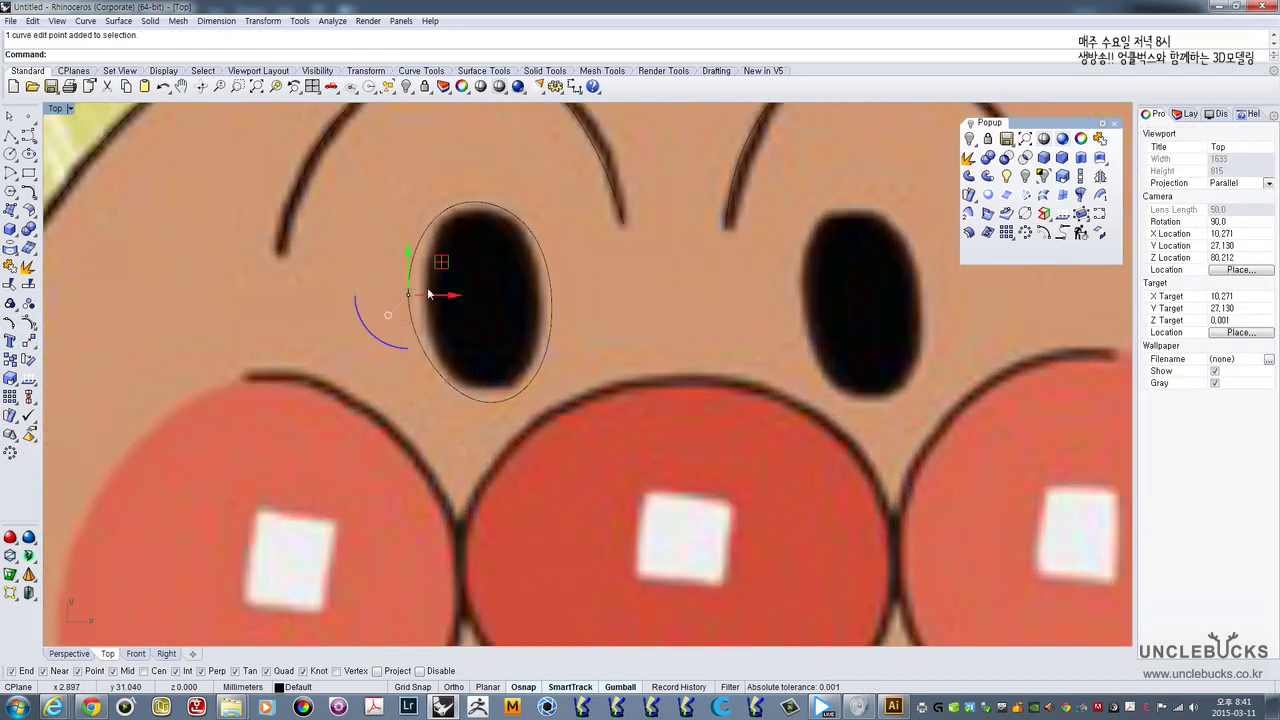
pyautogui.moveTo(441, 265); pyautogui.dragTo(455, 267)
pyautogui.moveTo(416, 191); pyautogui.dragTo(465, 222)
pyautogui.moveTo(482, 172); pyautogui.dragTo(579, 293)
pyautogui.moveTo(569, 201); pyautogui.dragTo(564, 200)
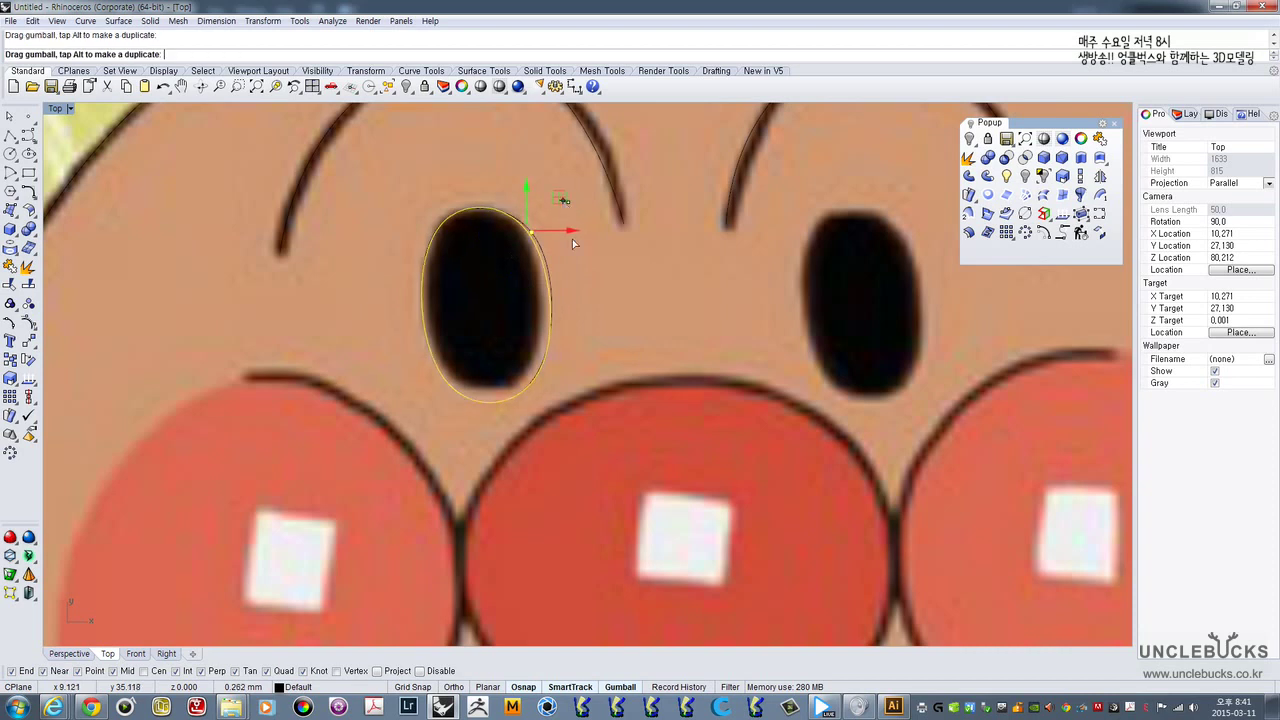
# - Pull the left eye curve's right-side and bottom edit points in to match the pupil's outline
pyautogui.moveTo(574, 362); pyautogui.dragTo(573, 297)
pyautogui.moveTo(531, 420); pyautogui.dragTo(542, 354)
pyautogui.moveTo(428, 429); pyautogui.dragTo(480, 346)
pyautogui.click(581, 265)
# - Duplicate the finished left eye curve onto the right eye's pupil
pyautogui.scroll(-2, 581, 265)
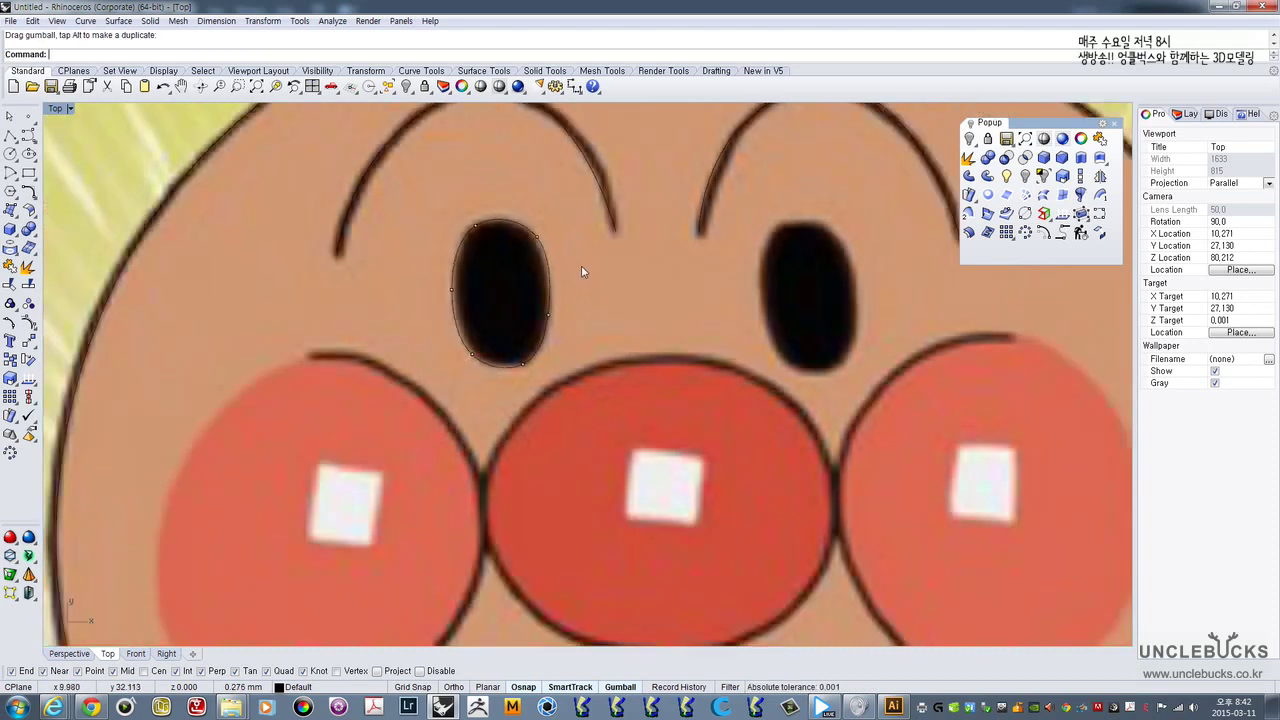
pyautogui.scroll(-2, 581, 265)
pyautogui.click(474, 293)
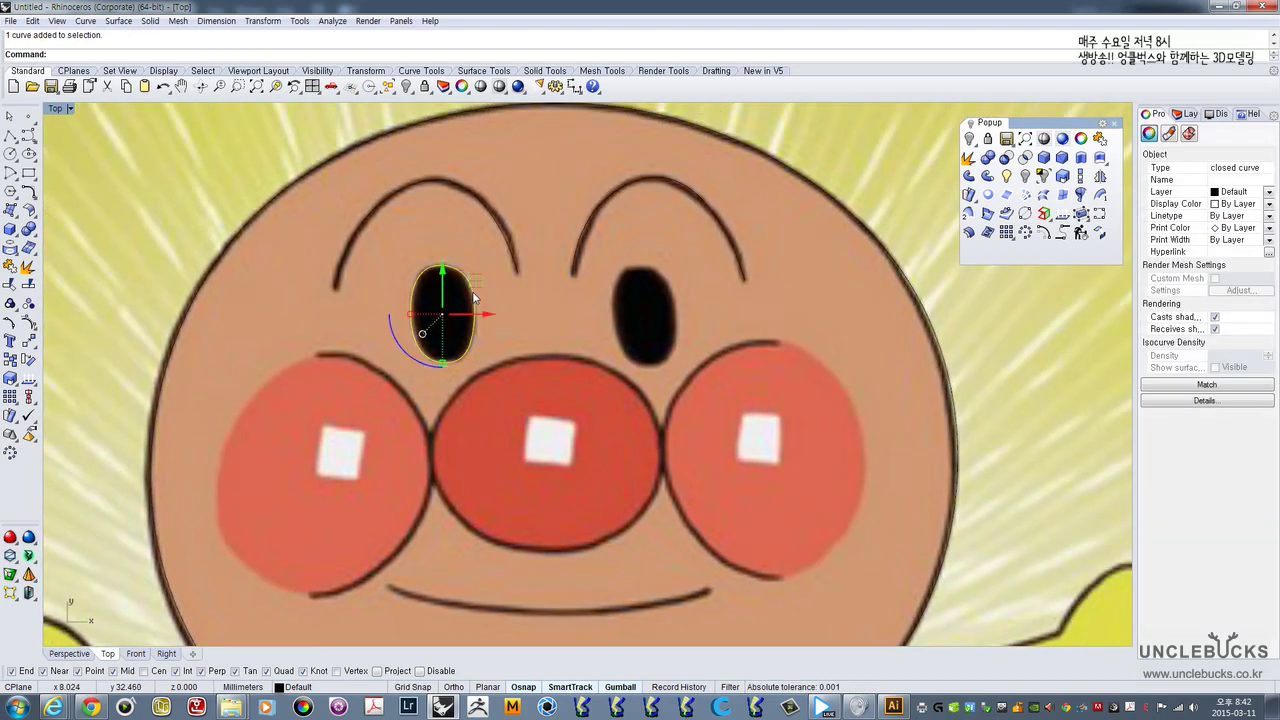
pyautogui.moveTo(486, 277); pyautogui.dragTo(676, 288)
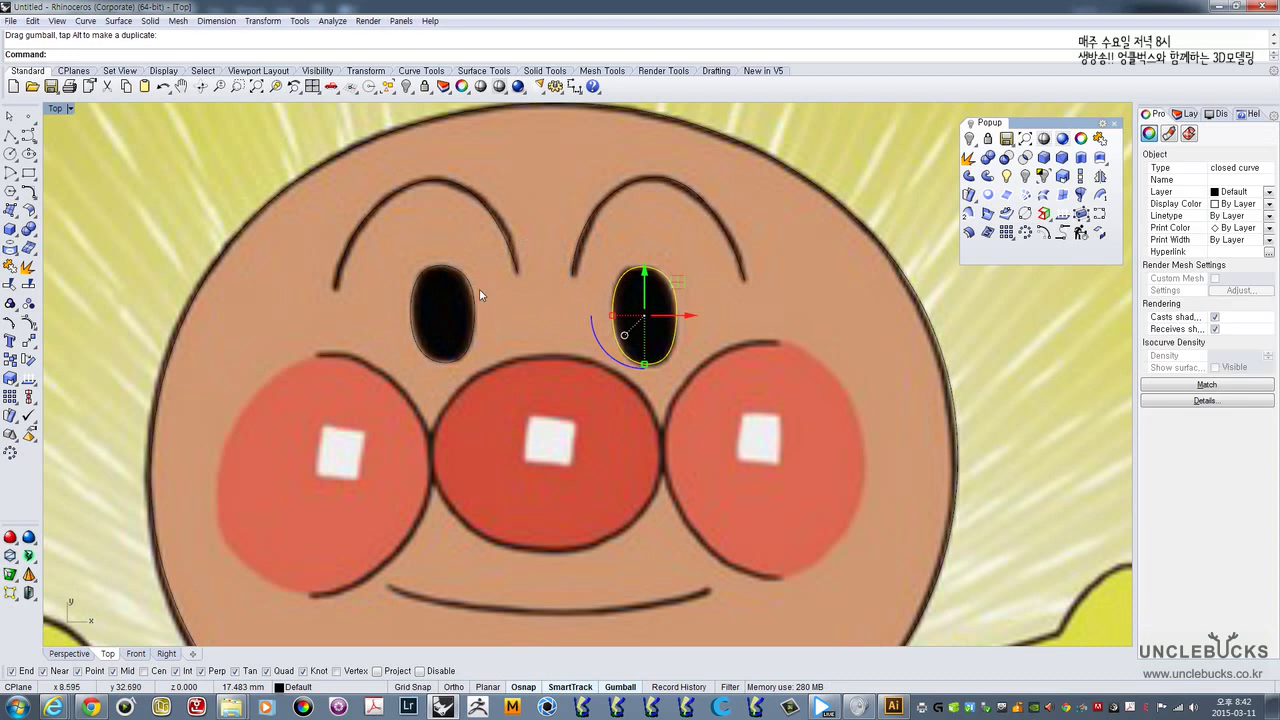
pyautogui.hotkey('ctrl', 'z')
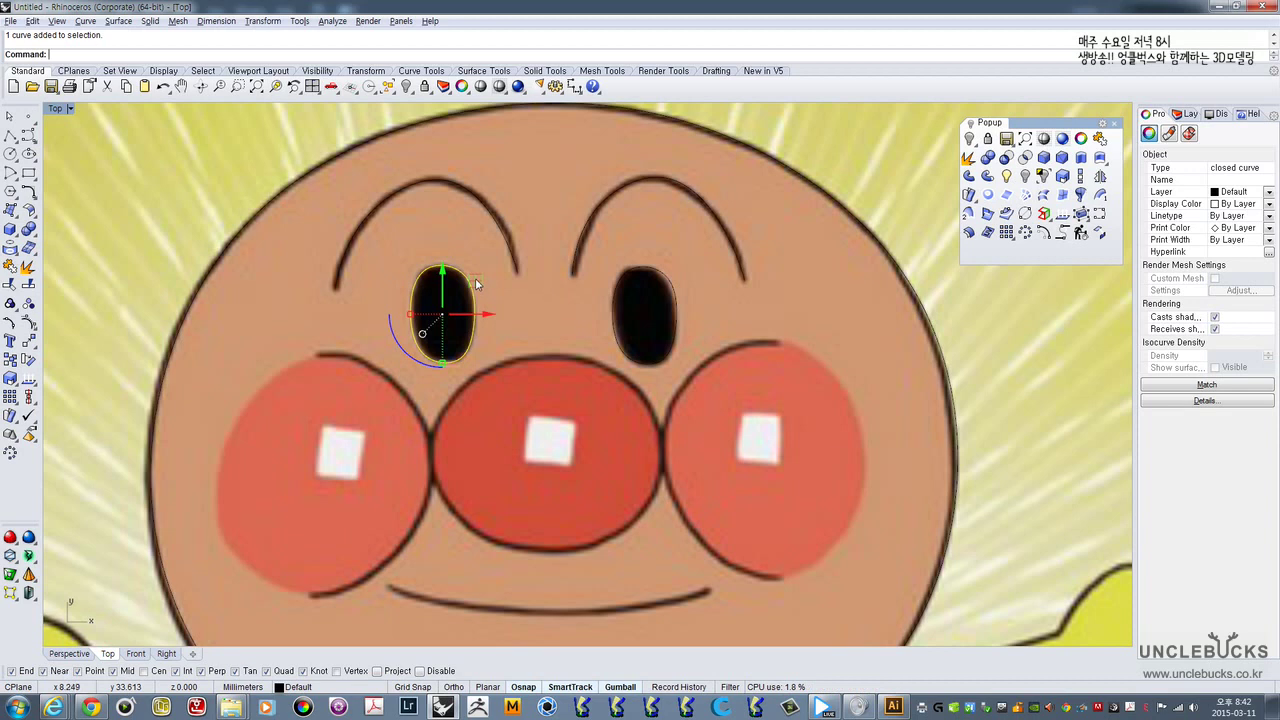
pyautogui.moveTo(475, 278); pyautogui.dragTo(670, 282)
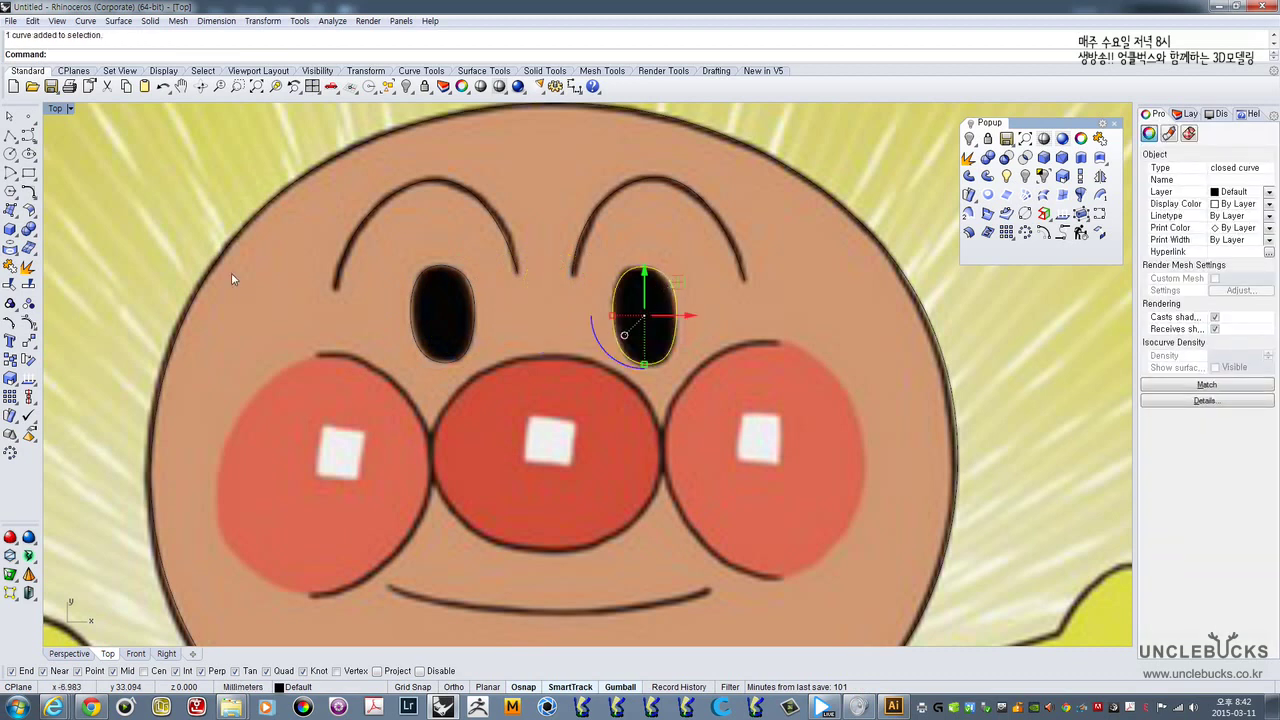
# - Show the control points of the right eye curve and reposition them so the curve fits the tilted right pupil
pyautogui.click(29, 322)
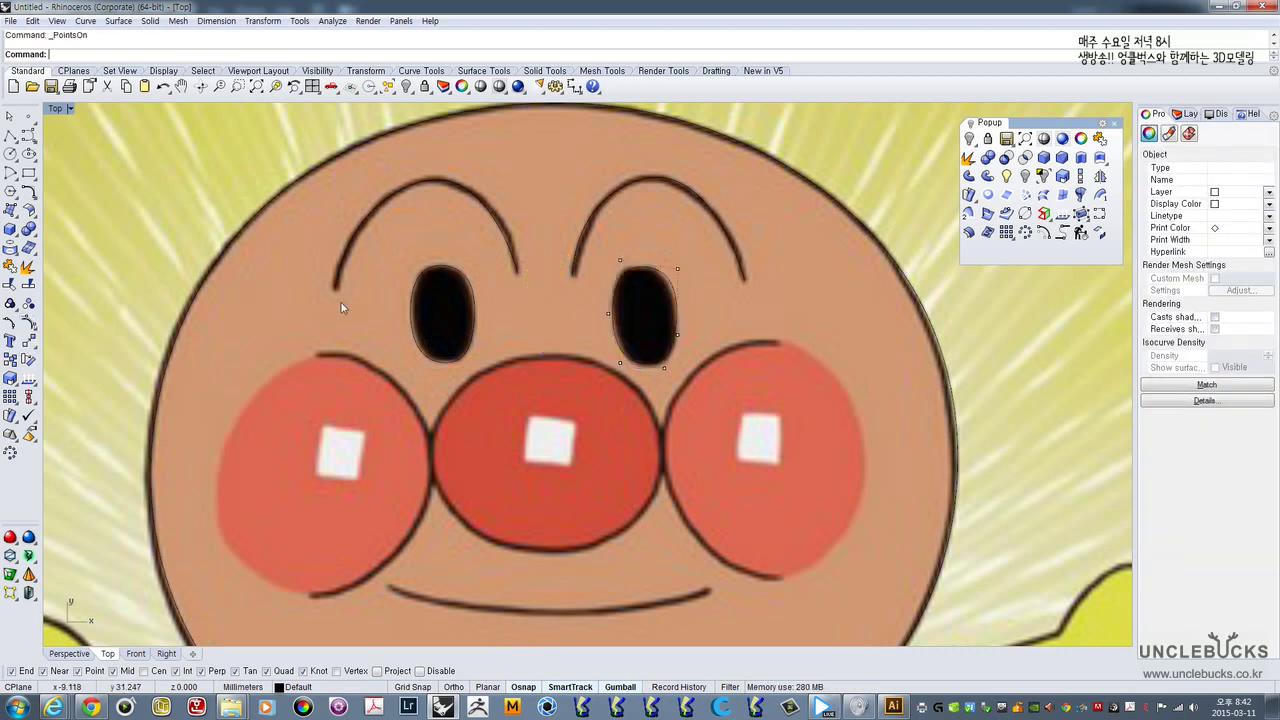
pyautogui.scroll(2, 614, 281)
pyautogui.moveTo(647, 276); pyautogui.dragTo(648, 278)
pyautogui.moveTo(659, 222); pyautogui.dragTo(729, 279)
pyautogui.moveTo(743, 230); pyautogui.dragTo(737, 232)
pyautogui.moveTo(690, 359); pyautogui.dragTo(746, 341)
pyautogui.moveTo(608, 424); pyautogui.dragTo(660, 377)
pyautogui.moveTo(587, 349); pyautogui.dragTo(626, 320)
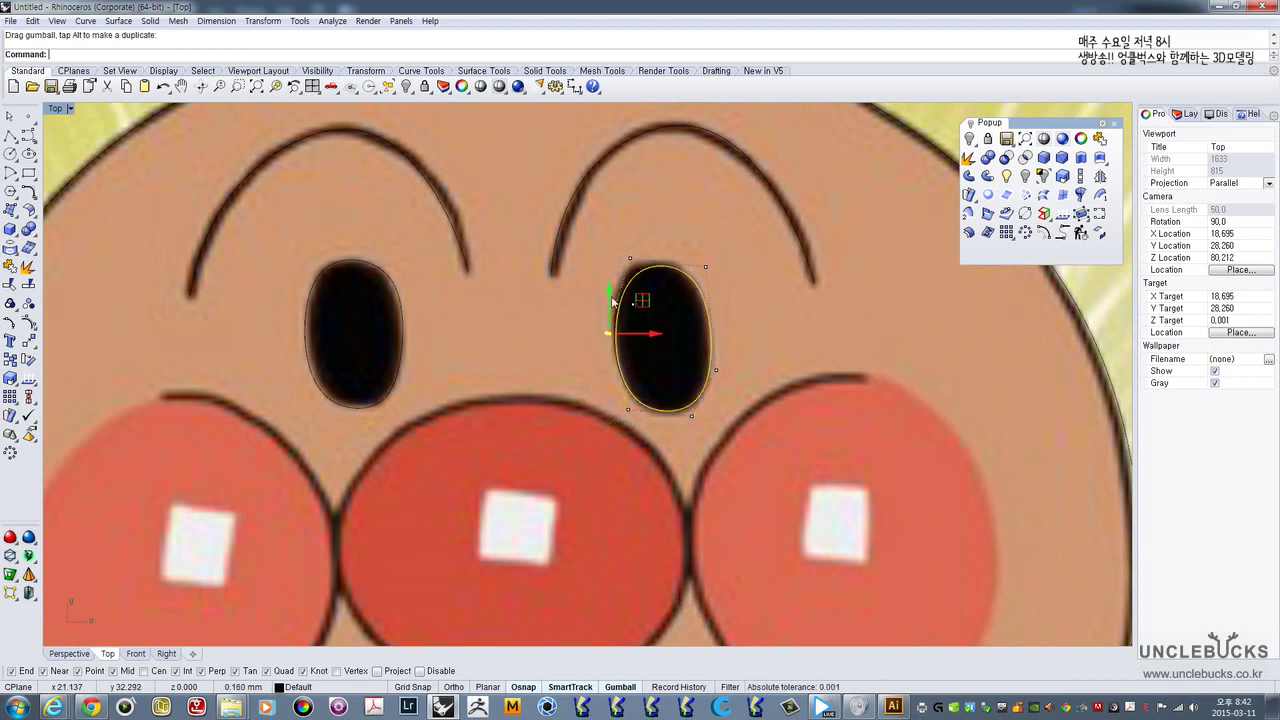
pyautogui.click(631, 259)
pyautogui.moveTo(663, 229)
pyautogui.mouseDown()
pyautogui.moveTo(660, 217)
pyautogui.moveTo(684, 215)
pyautogui.mouseUp()
# - Draw an open control point curve along the left cheek's black arc, from its upper end past the nose to its lower end
pyautogui.scroll(-3, 691, 240)
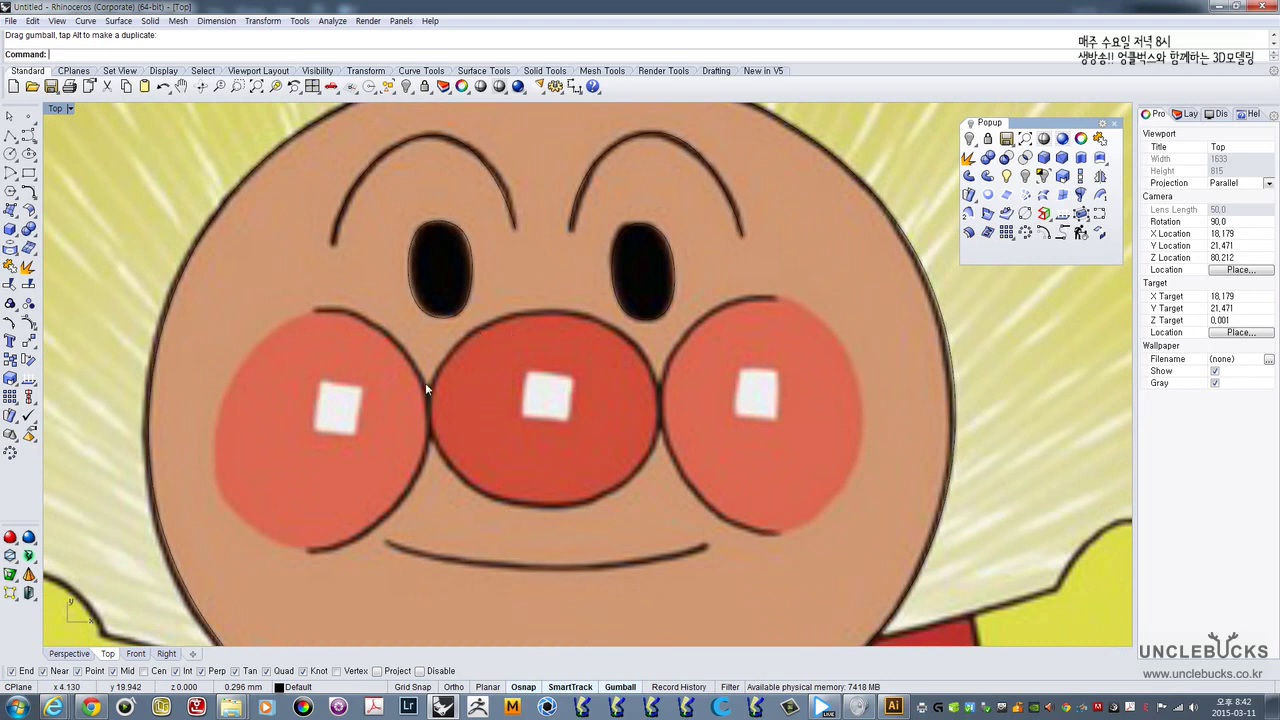
pyautogui.click(29, 134)
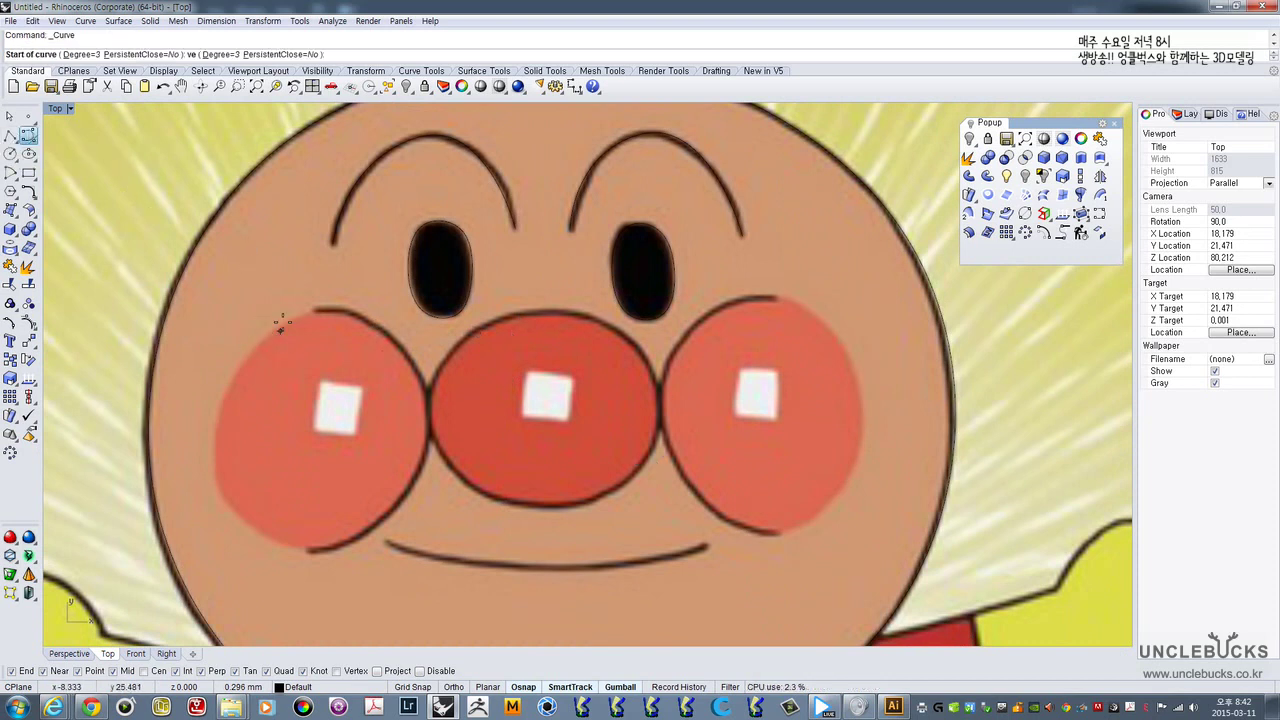
pyautogui.click(307, 311)
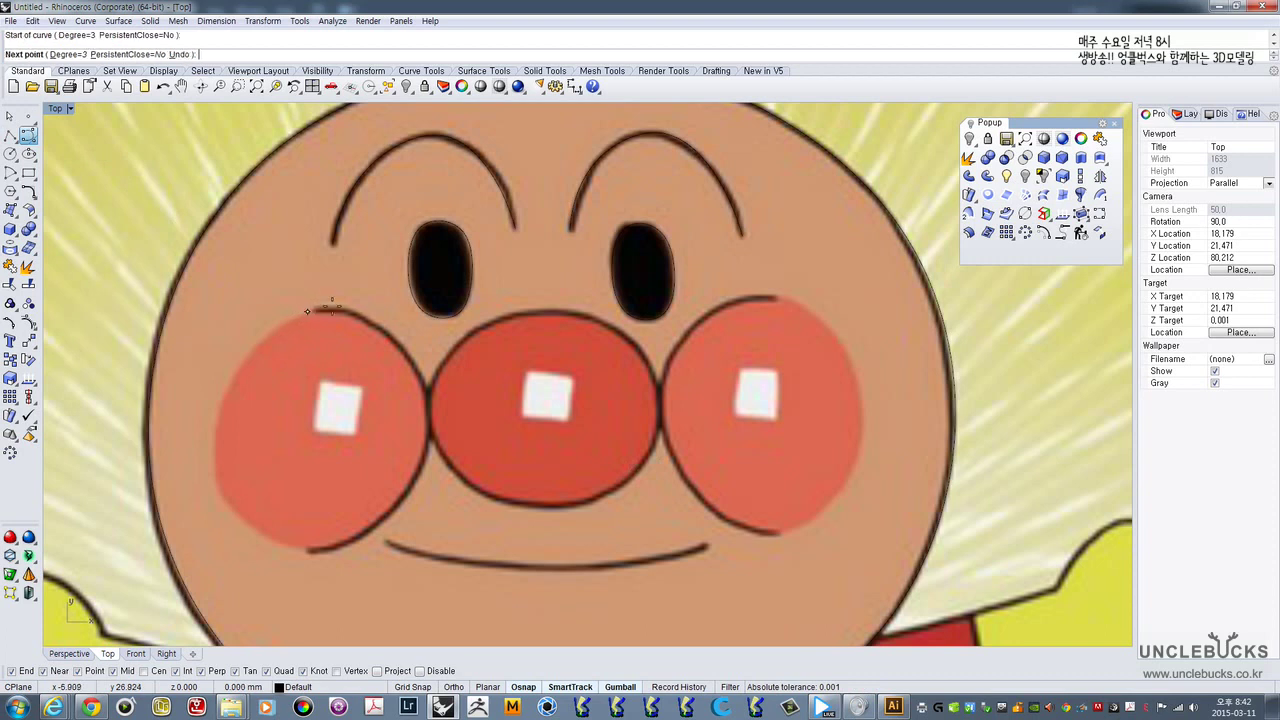
pyautogui.click(406, 341)
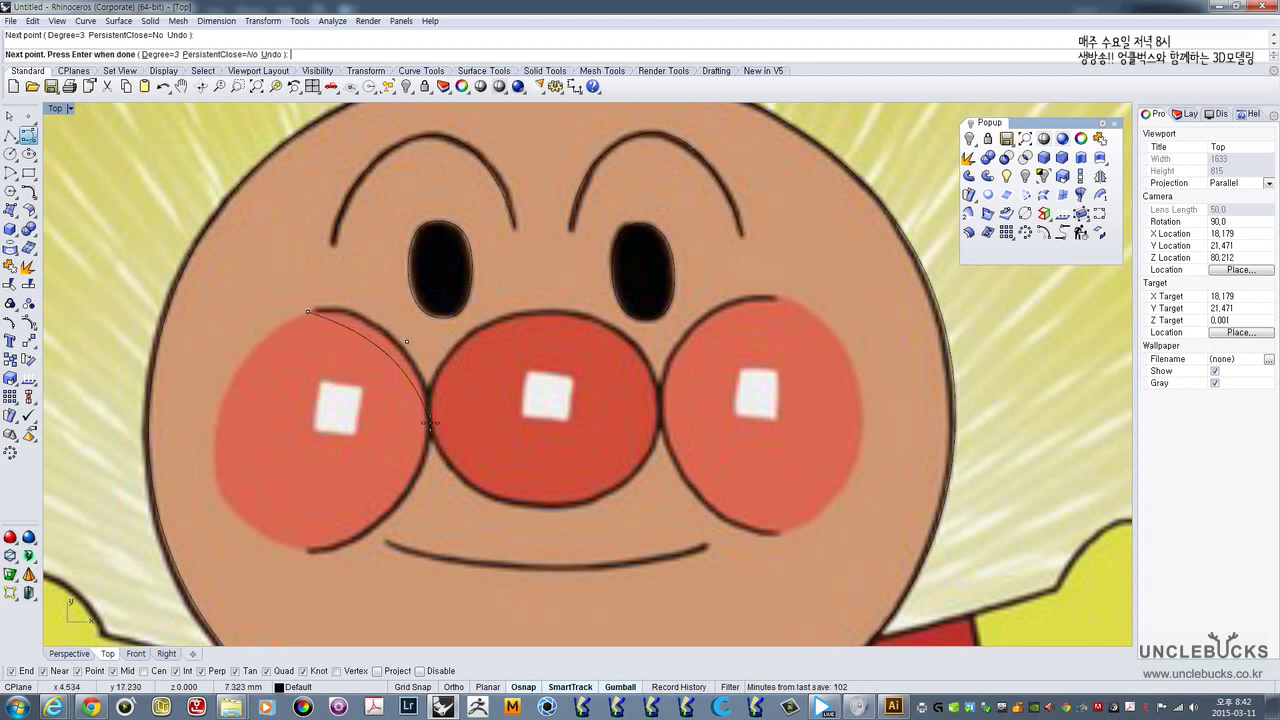
pyautogui.click(430, 423)
pyautogui.click(411, 511)
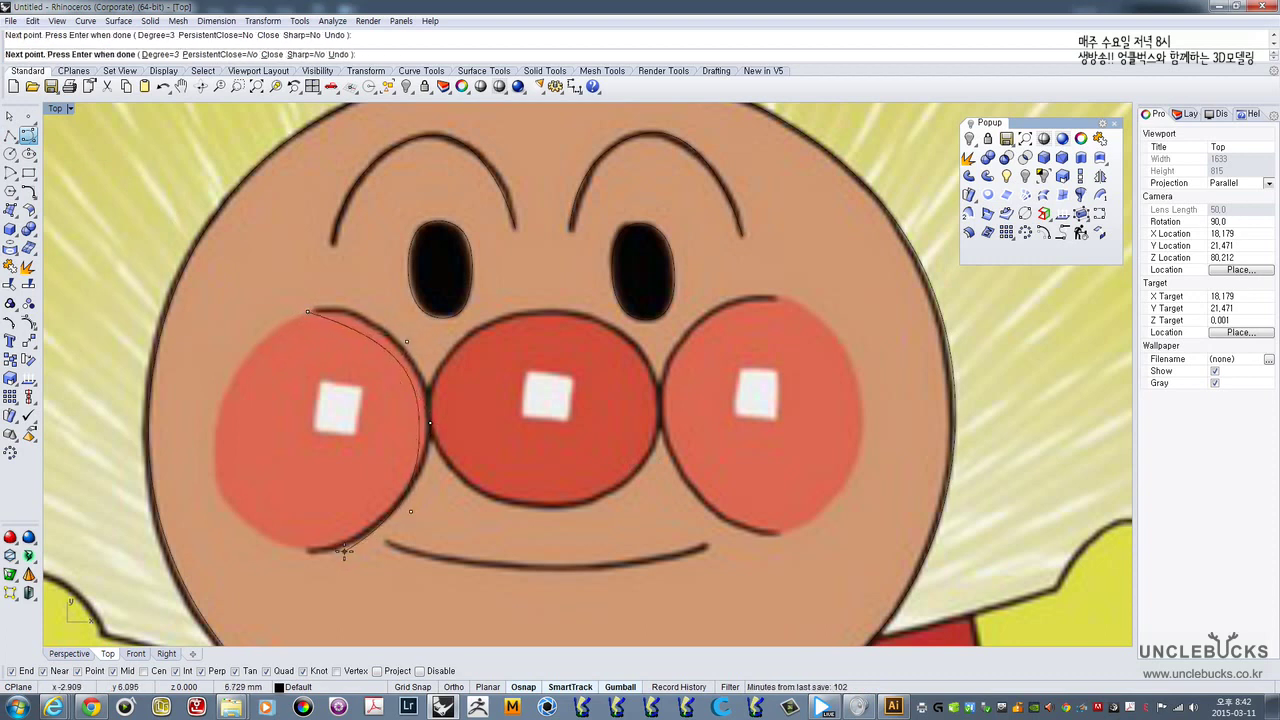
pyautogui.click(343, 550)
pyautogui.click(305, 550)
pyautogui.rightClick(305, 550)
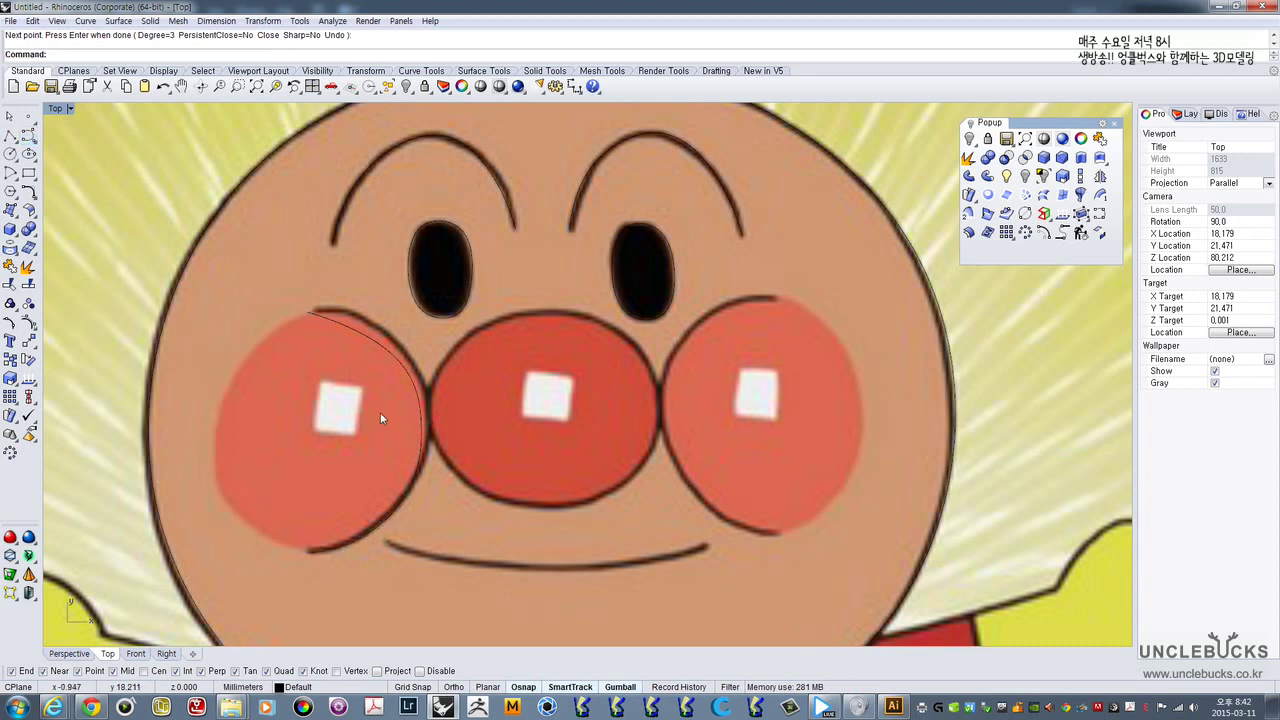
# - Show the left cheek curve's control points and adjust the upper end, upper, middle and lower points to follow the drawn arc
pyautogui.click(418, 400)
pyautogui.click(29, 322)
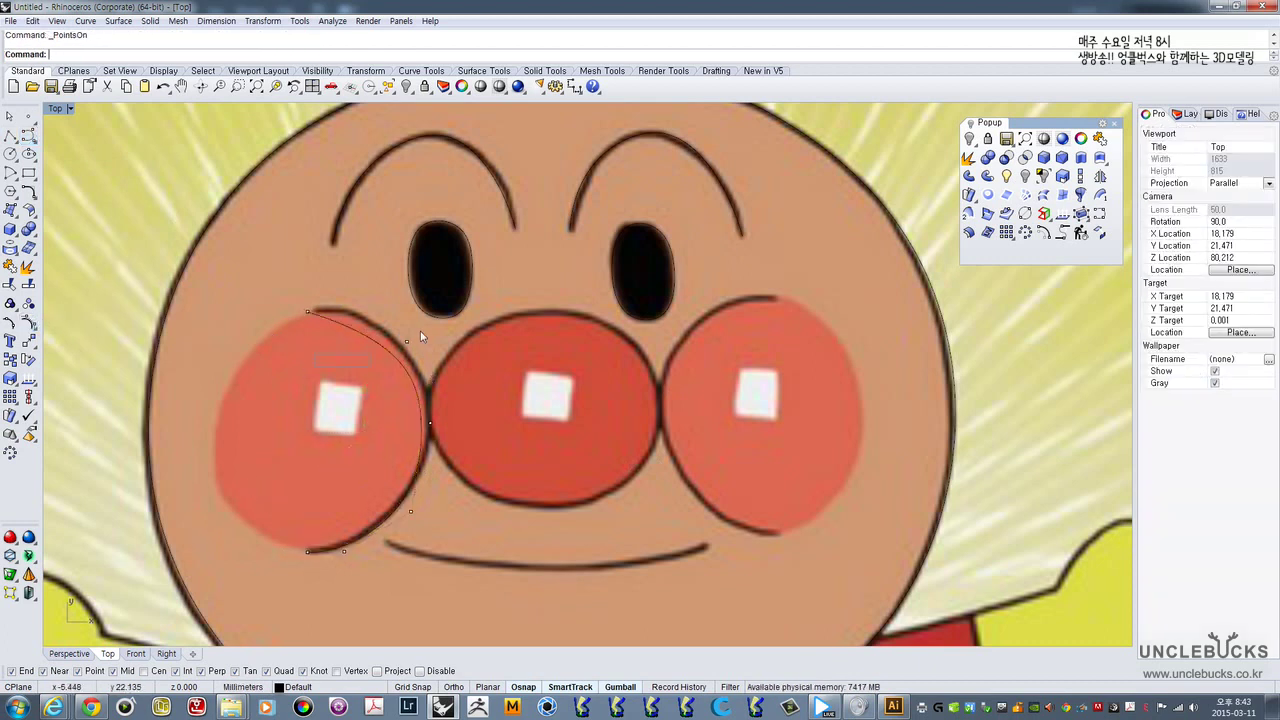
pyautogui.click(407, 341)
pyautogui.moveTo(440, 307); pyautogui.dragTo(445, 288)
pyautogui.moveTo(296, 291); pyautogui.dragTo(355, 283)
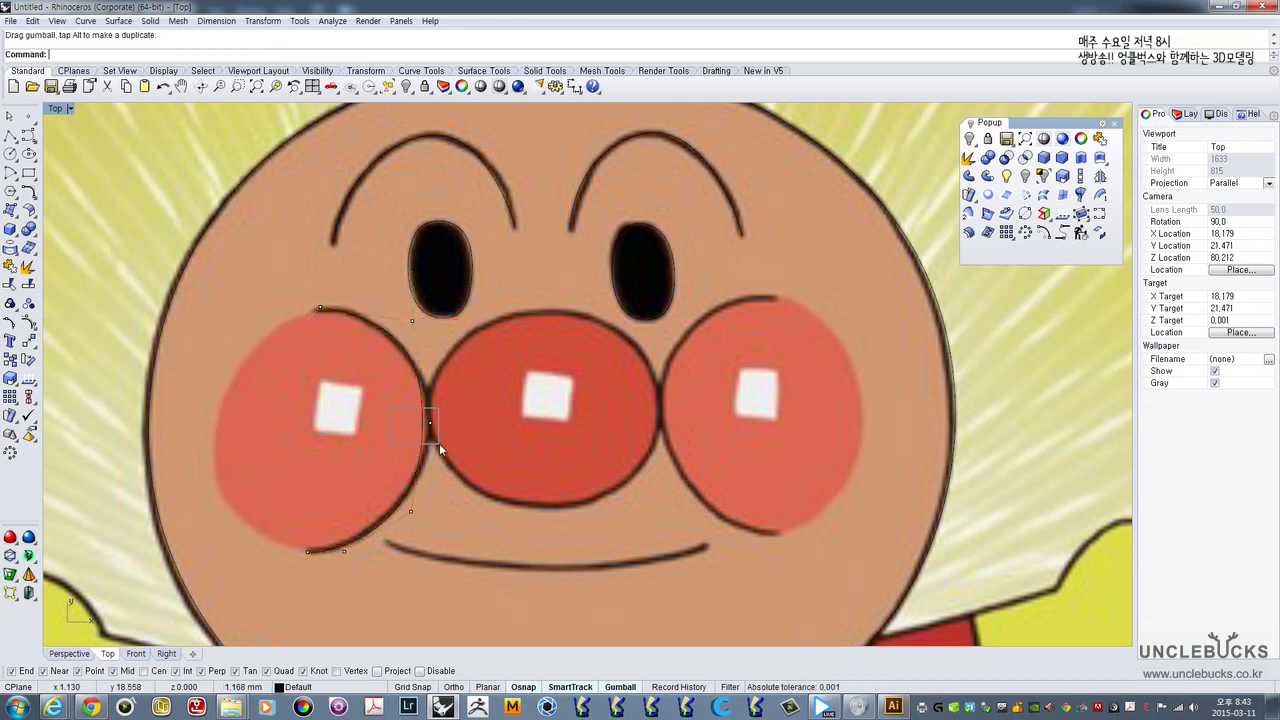
pyautogui.click(430, 425)
pyautogui.moveTo(467, 398); pyautogui.dragTo(441, 475)
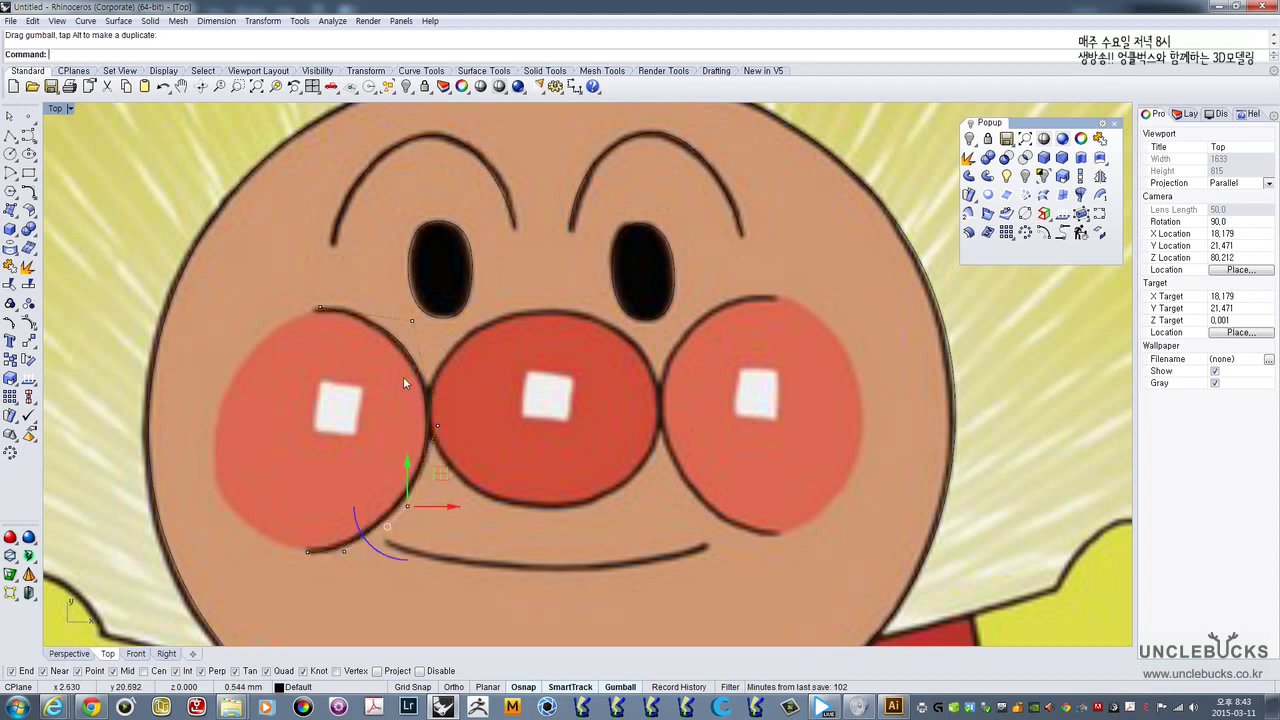
pyautogui.click(412, 321)
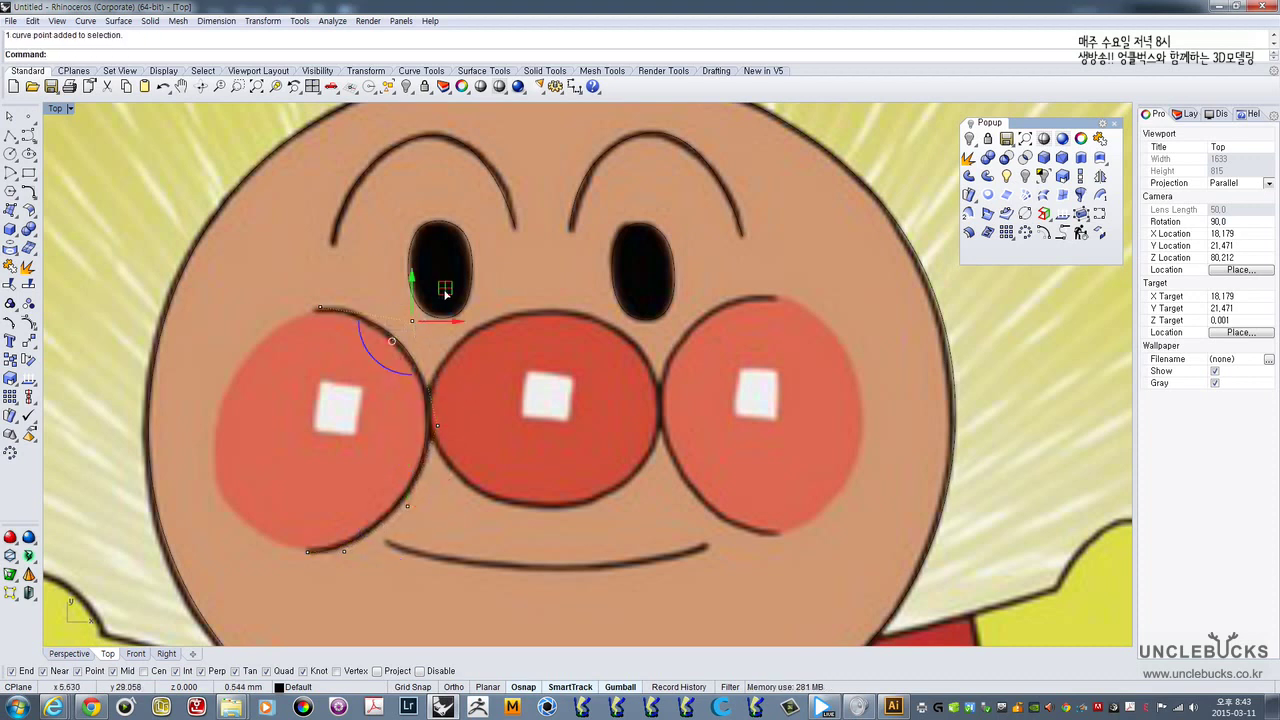
pyautogui.moveTo(445, 292); pyautogui.dragTo(446, 297)
pyautogui.press('Escape')
pyautogui.press('Escape')
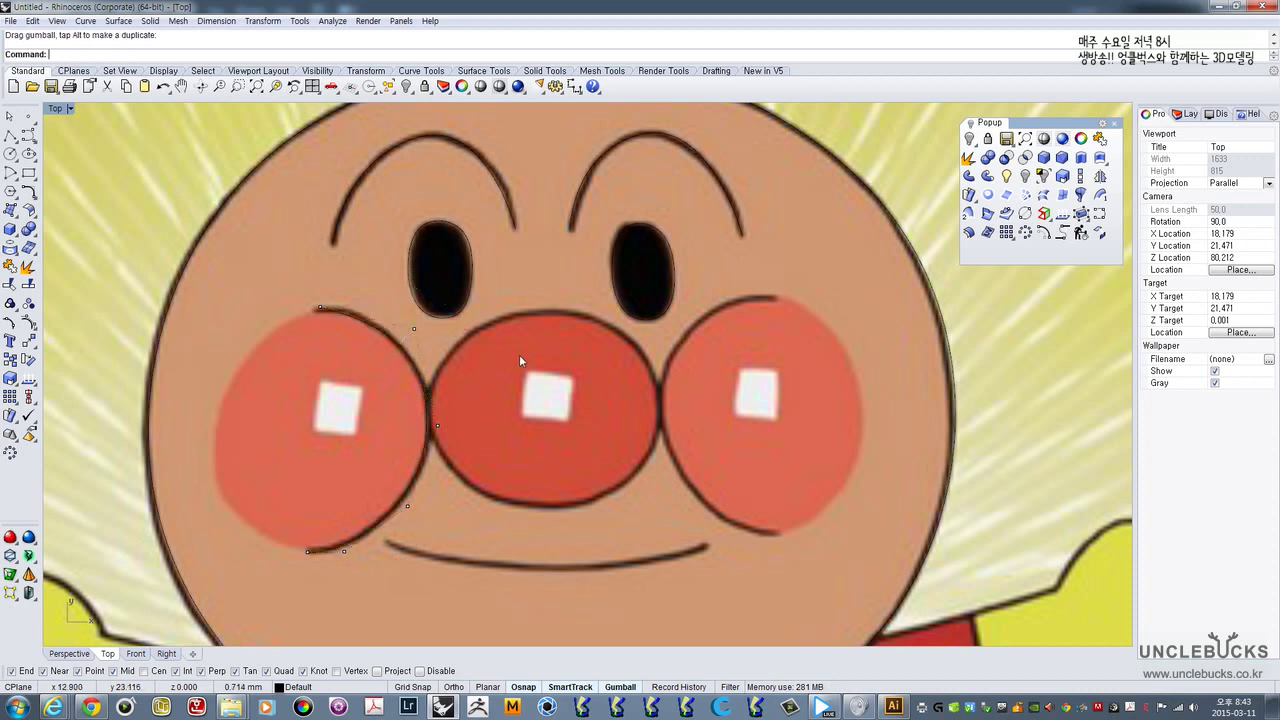
# - Mirror the left cheek curve to the right cheek, keeping the original, across a near-vertical line down from the nose's top centre
pyautogui.click(415, 368)
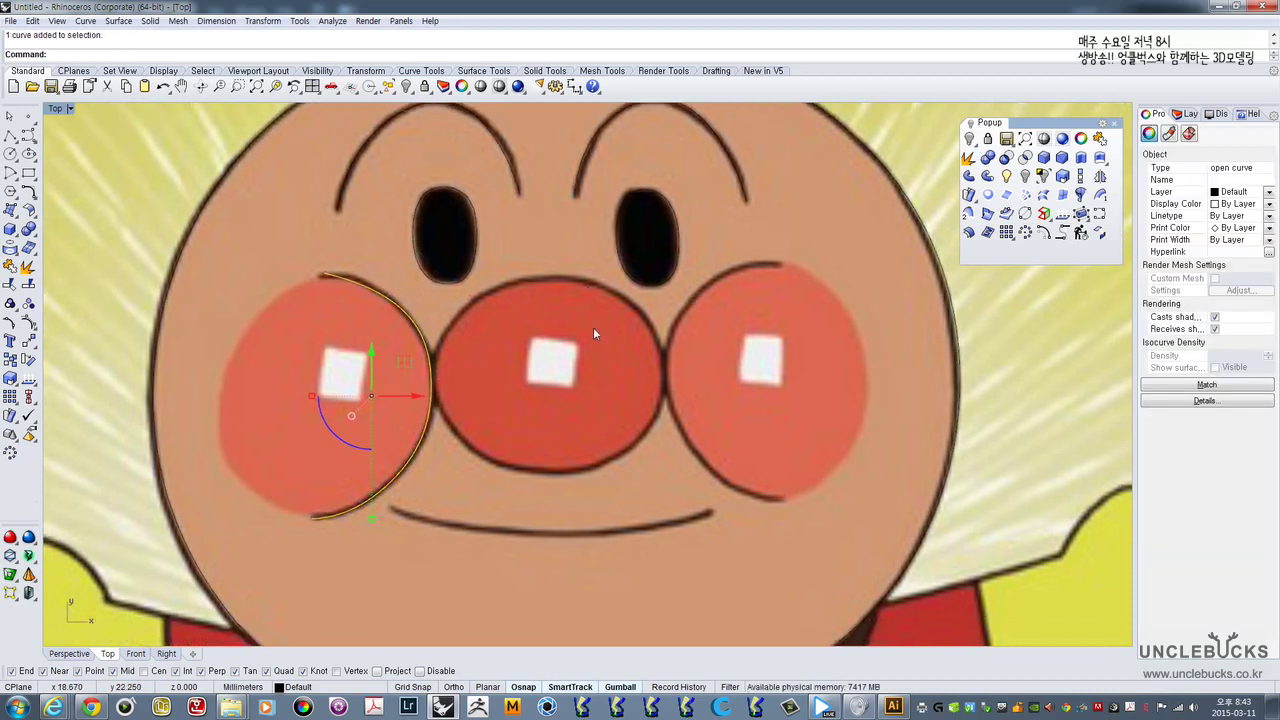
pyautogui.click(1100, 176)
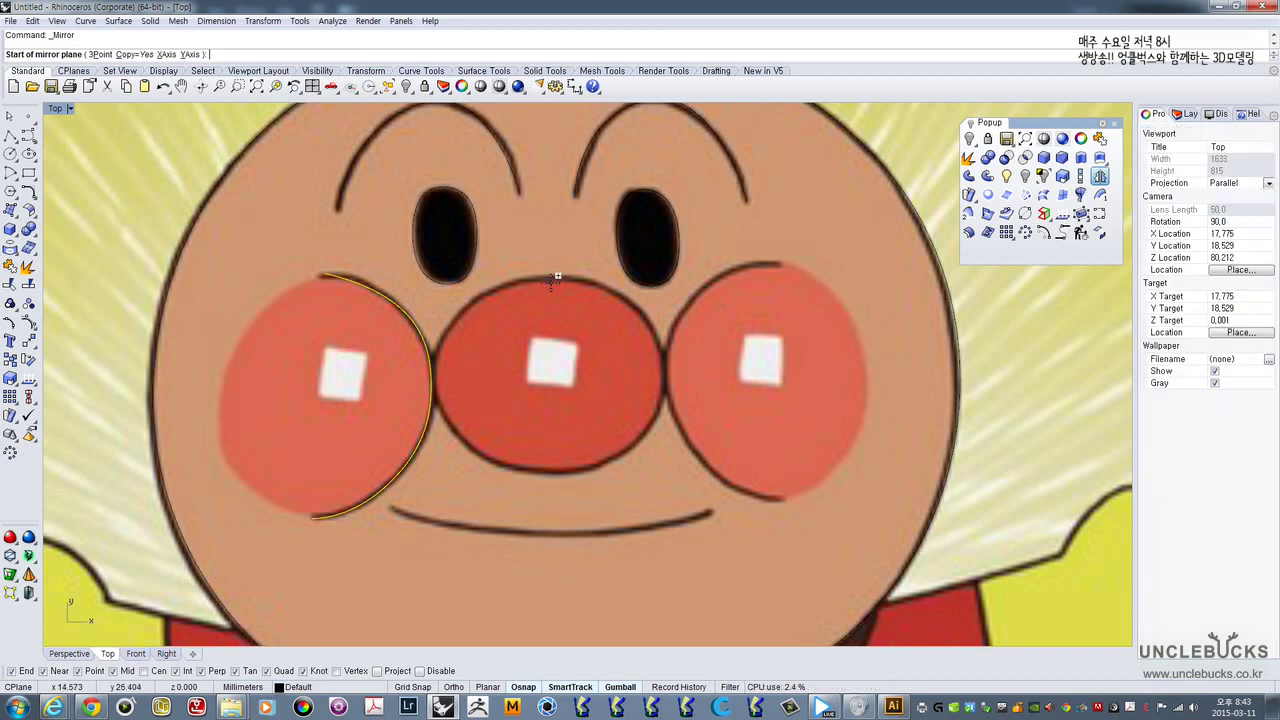
pyautogui.click(551, 275)
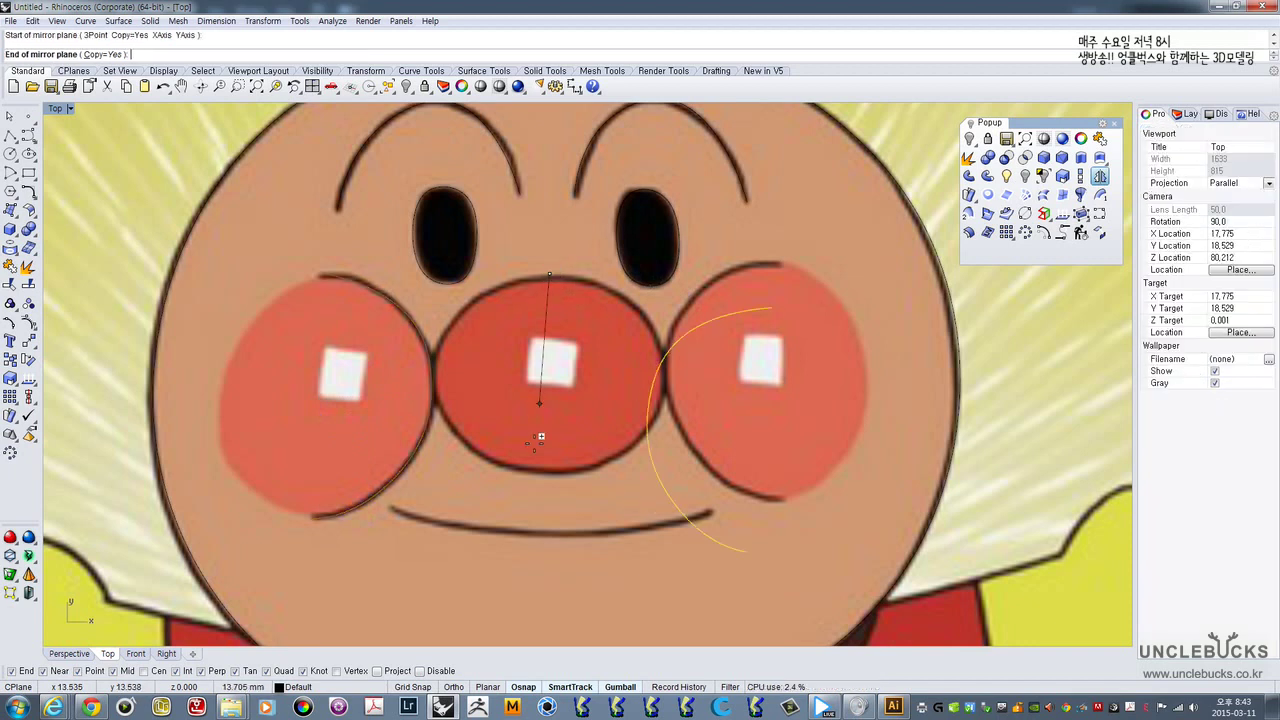
pyautogui.click(548, 505)
# - Show the edit points of the mirrored right cheek curve and move its upper end, upper and middle points onto the drawn arc
pyautogui.click(669, 398)
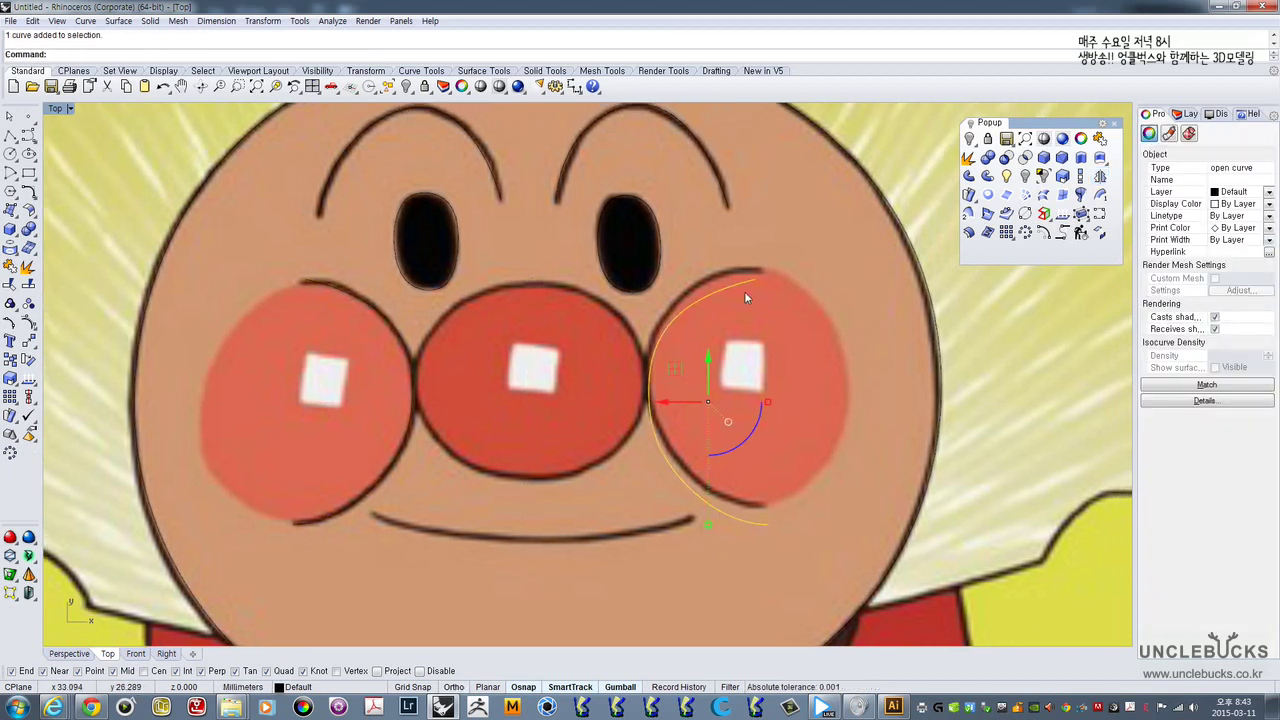
pyautogui.click(10, 323)
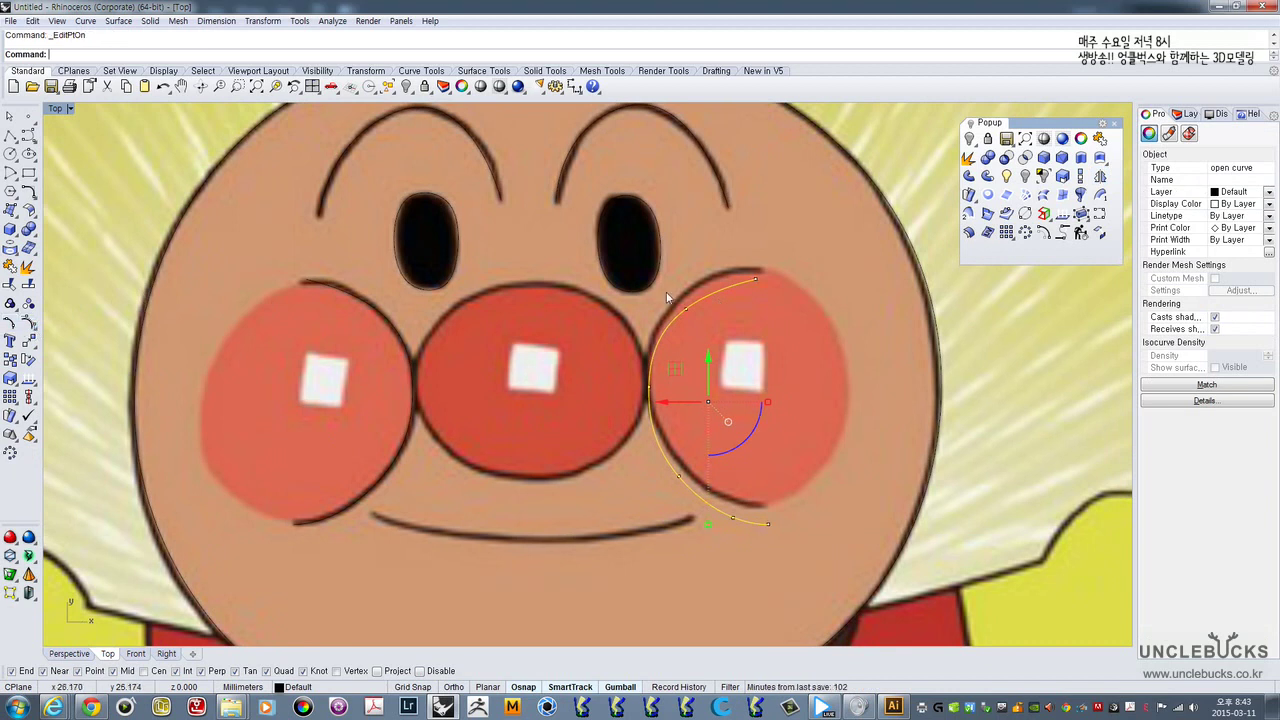
pyautogui.click(686, 309)
pyautogui.moveTo(718, 275); pyautogui.dragTo(719, 262)
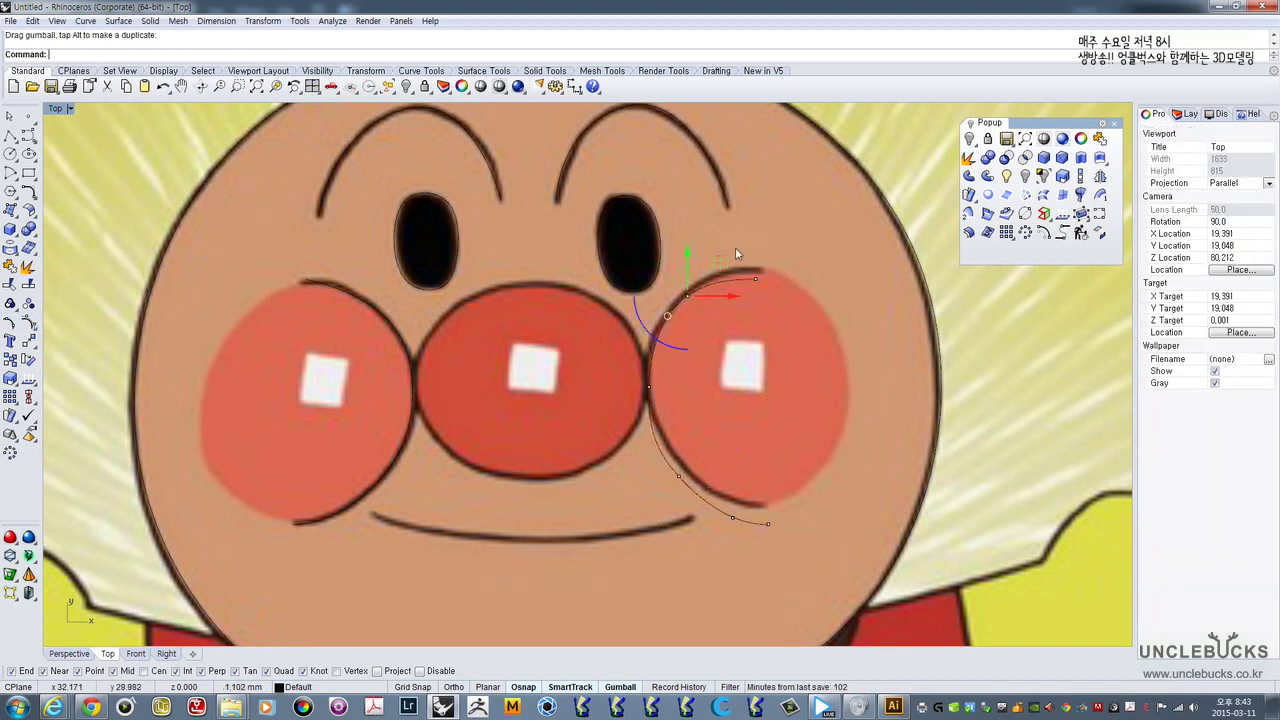
pyautogui.click(755, 278)
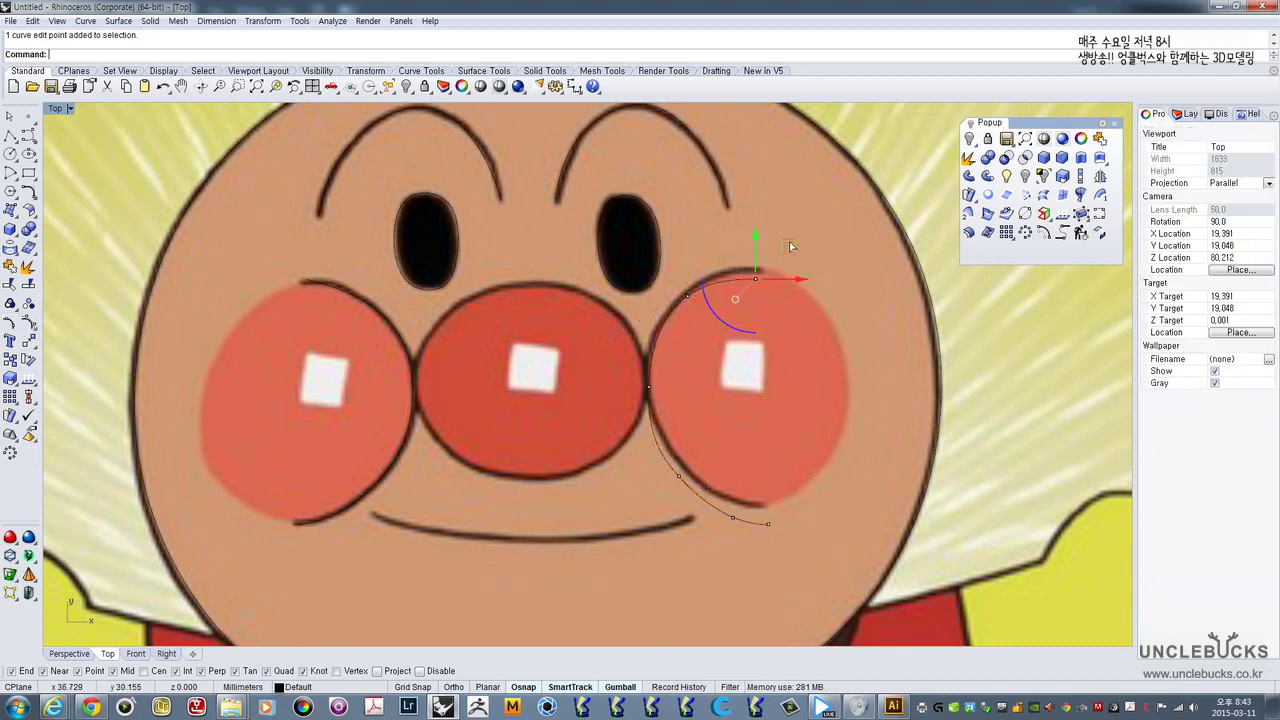
pyautogui.click(648, 387)
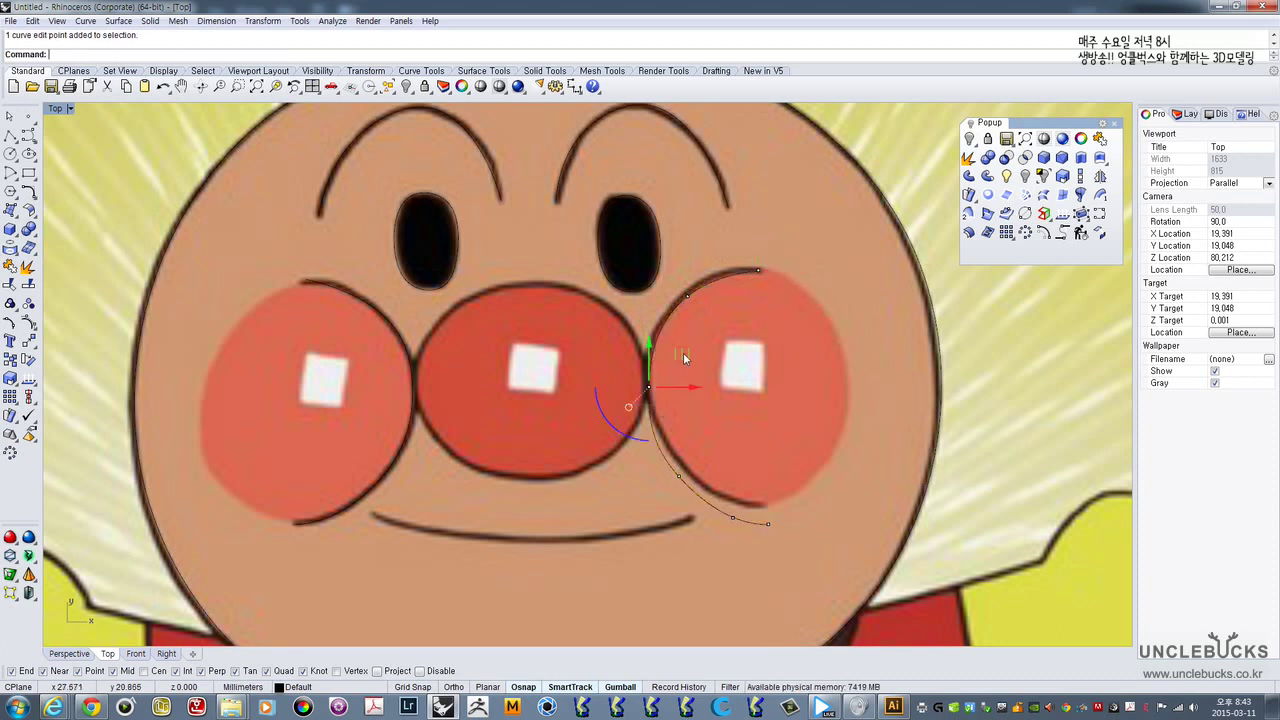
# - Move the lower edit points of the right cheek curve onto the arc's lower part, finishing with the edit points hidden
pyautogui.click(678, 476)
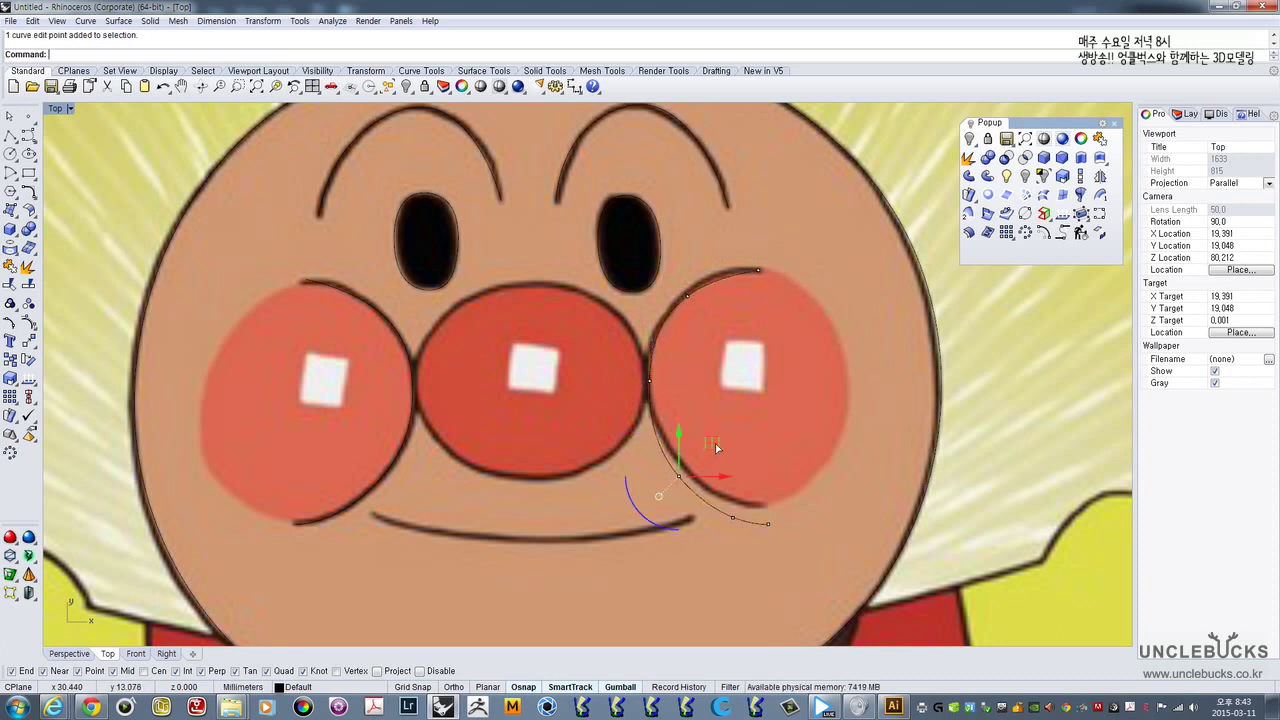
pyautogui.click(733, 517)
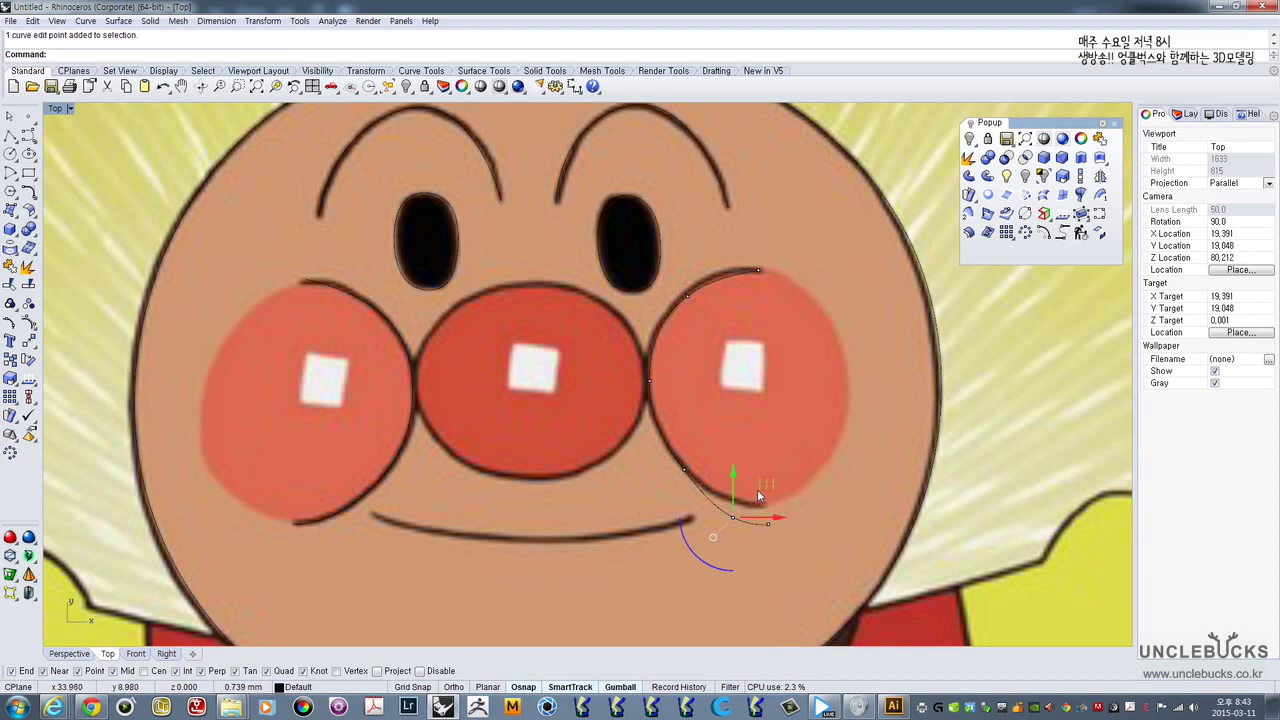
pyautogui.moveTo(759, 494); pyautogui.dragTo(809, 465)
pyautogui.click(683, 471)
pyautogui.moveTo(723, 440); pyautogui.dragTo(718, 434)
pyautogui.press('Escape')
pyautogui.press('Escape')
pyautogui.moveTo(692, 389); pyautogui.dragTo(673, 401, button='right')
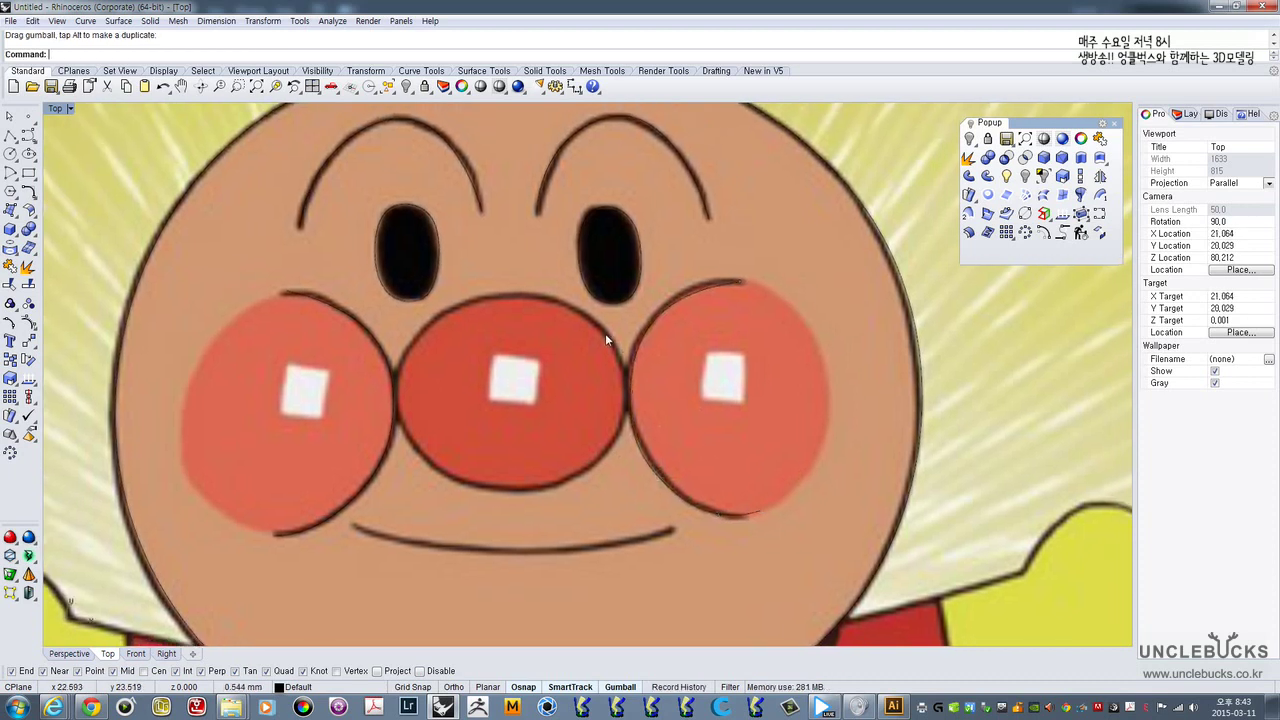
# - Start an interpolated curve on the nose's upper-left outline and place its first points toward the top of the nose
pyautogui.moveTo(542, 377); pyautogui.dragTo(526, 343, button='right')
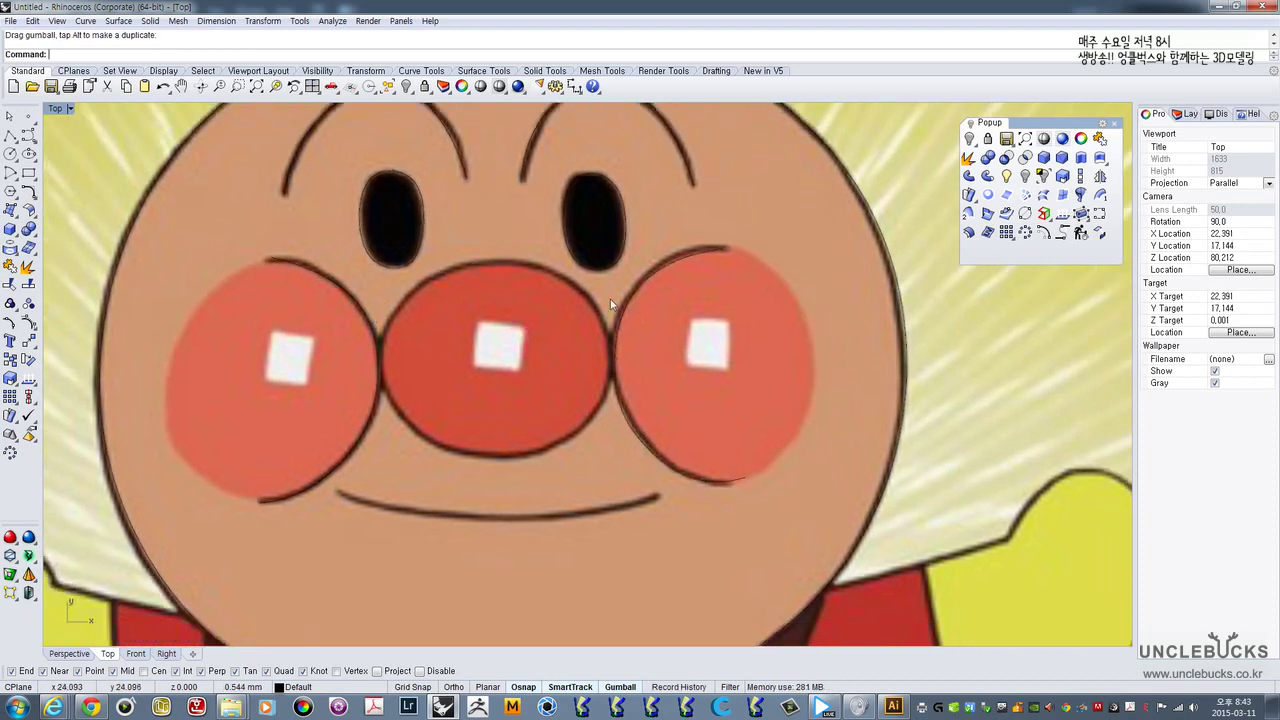
pyautogui.click(31, 137)
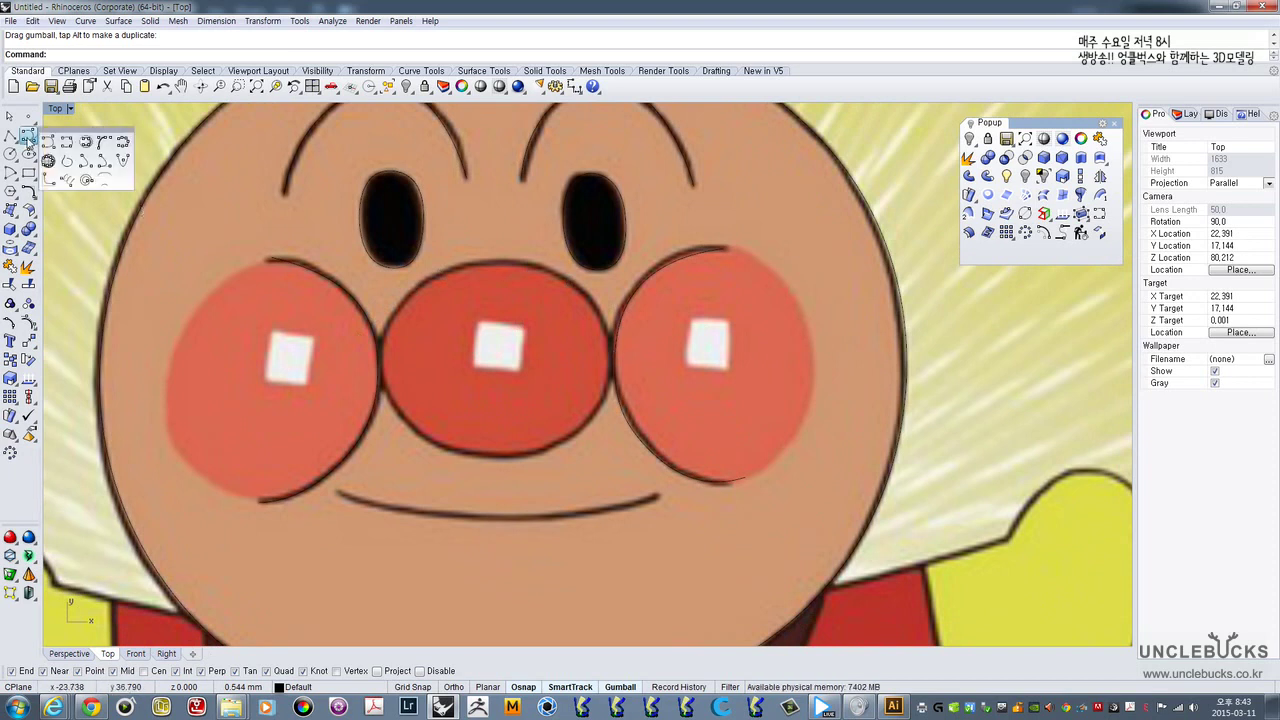
pyautogui.click(66, 143)
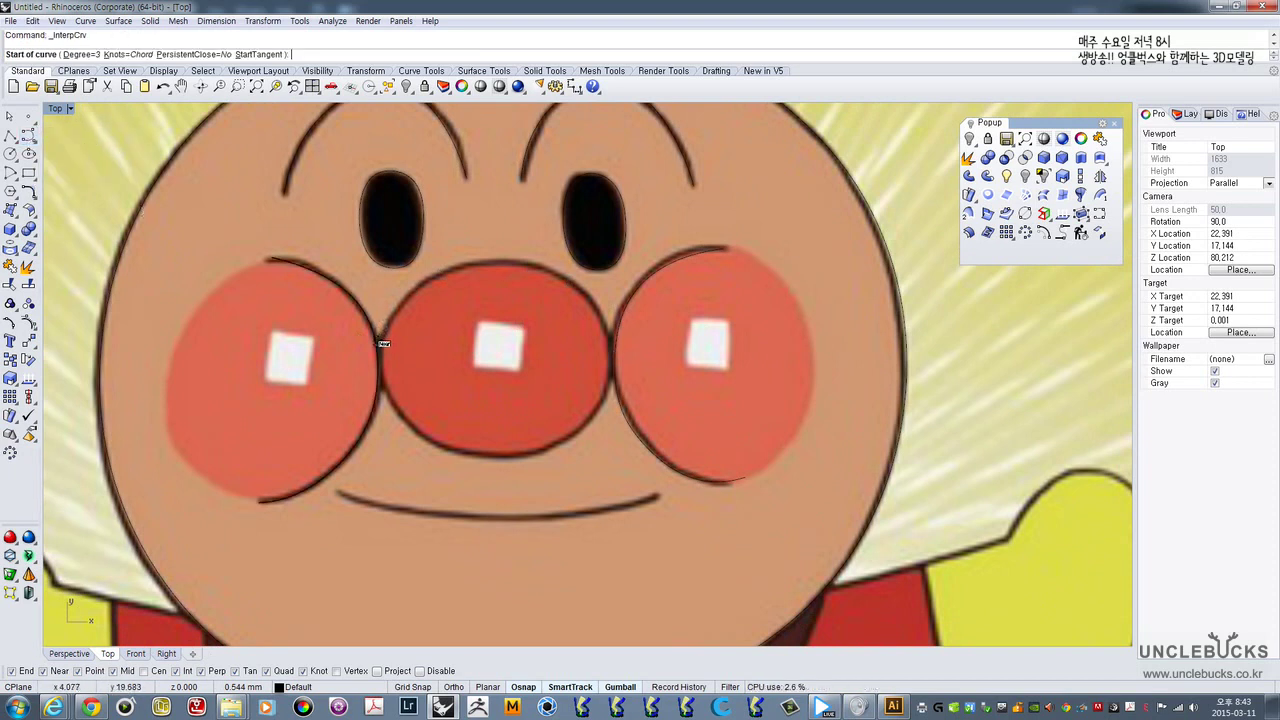
pyautogui.click(383, 337)
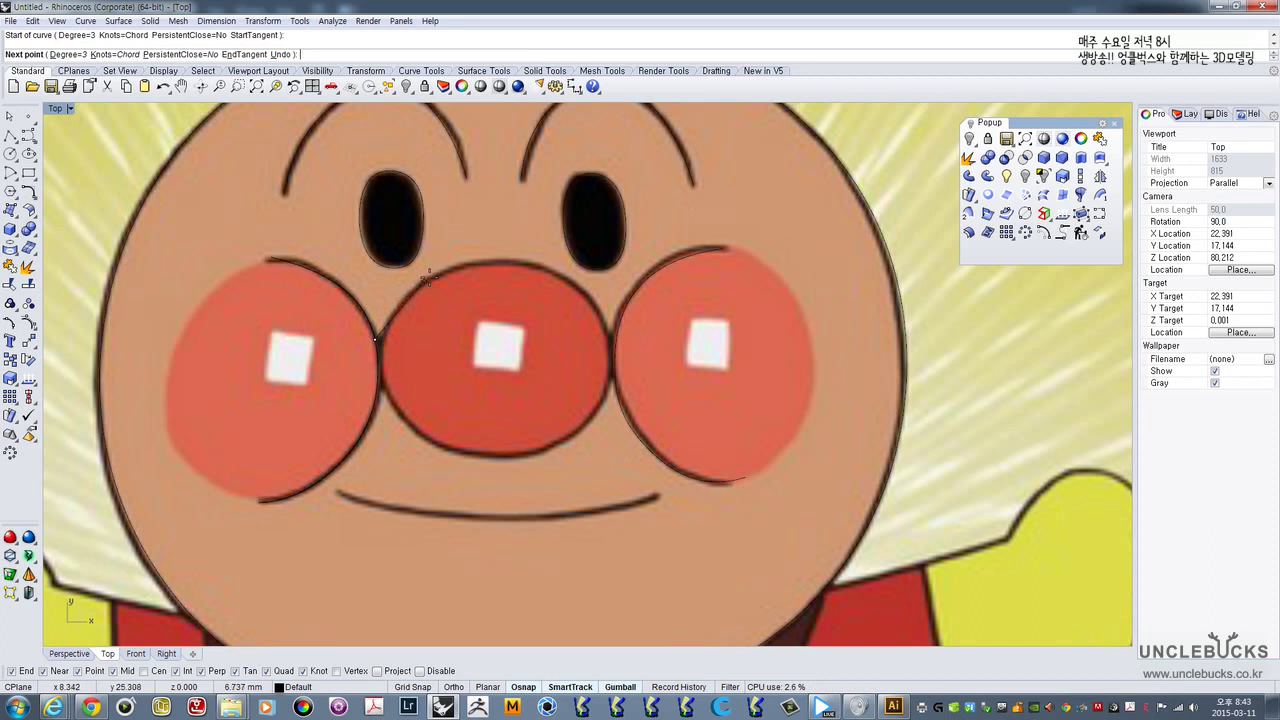
pyautogui.rightClick(390, 311)
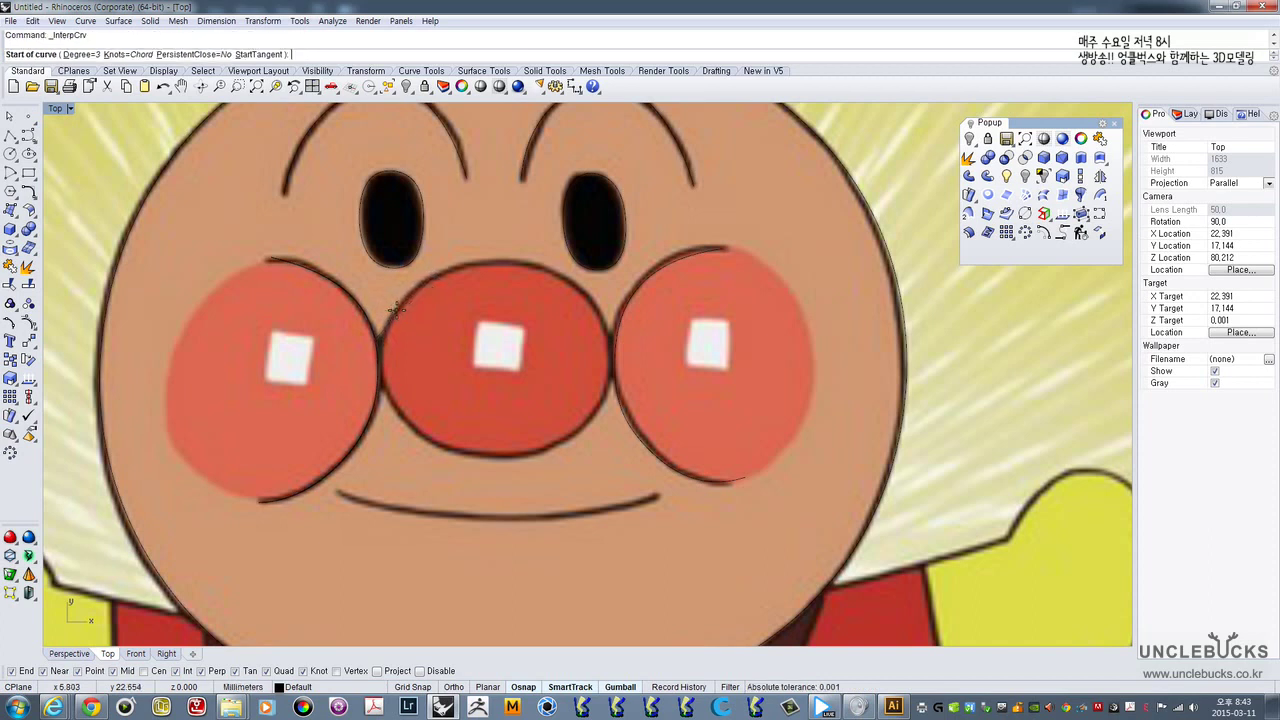
pyautogui.click(397, 311)
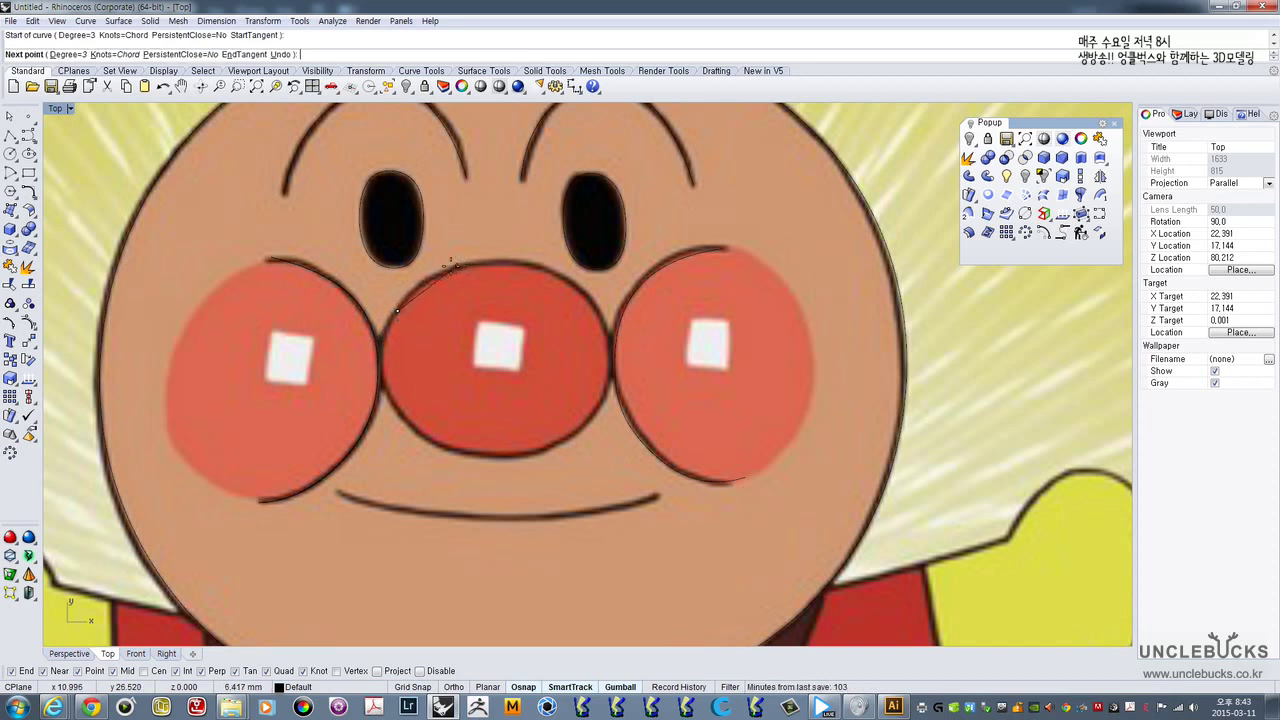
pyautogui.click(446, 267)
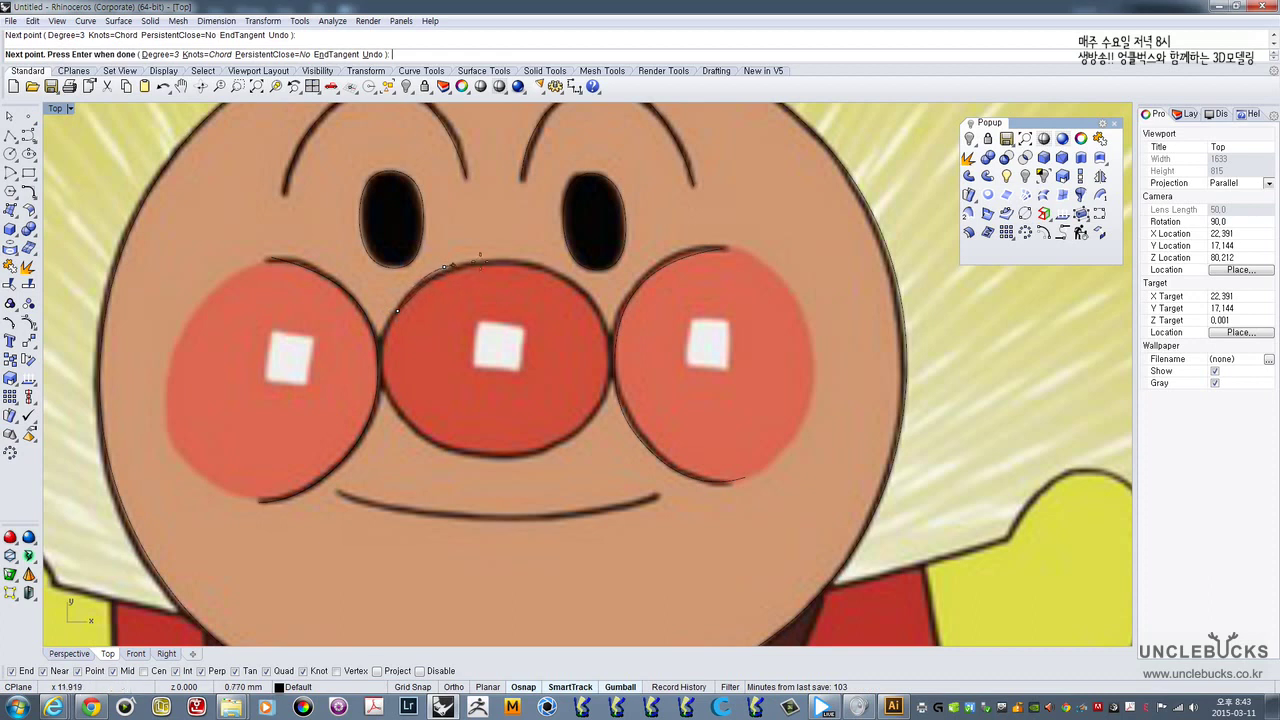
# - Finish tracing the red nose outline with an interpolated curve and close it at its start point
pyautogui.click(557, 271)
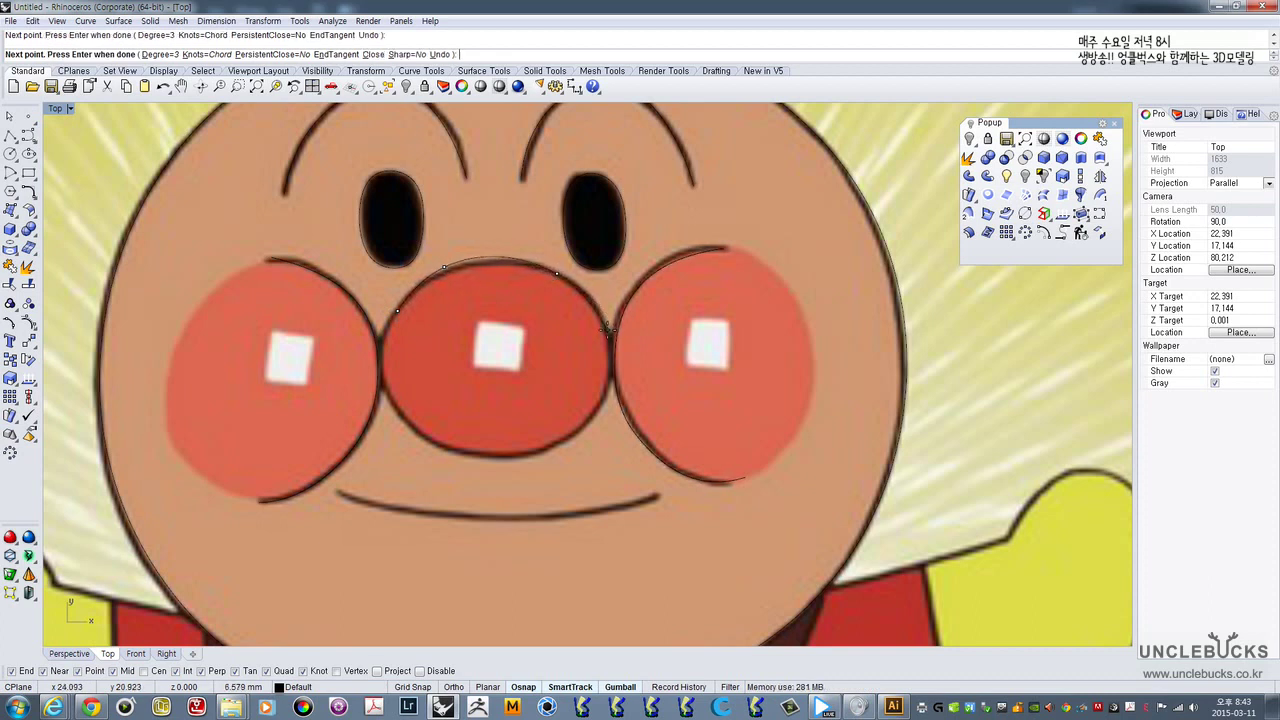
pyautogui.click(607, 330)
pyautogui.click(596, 410)
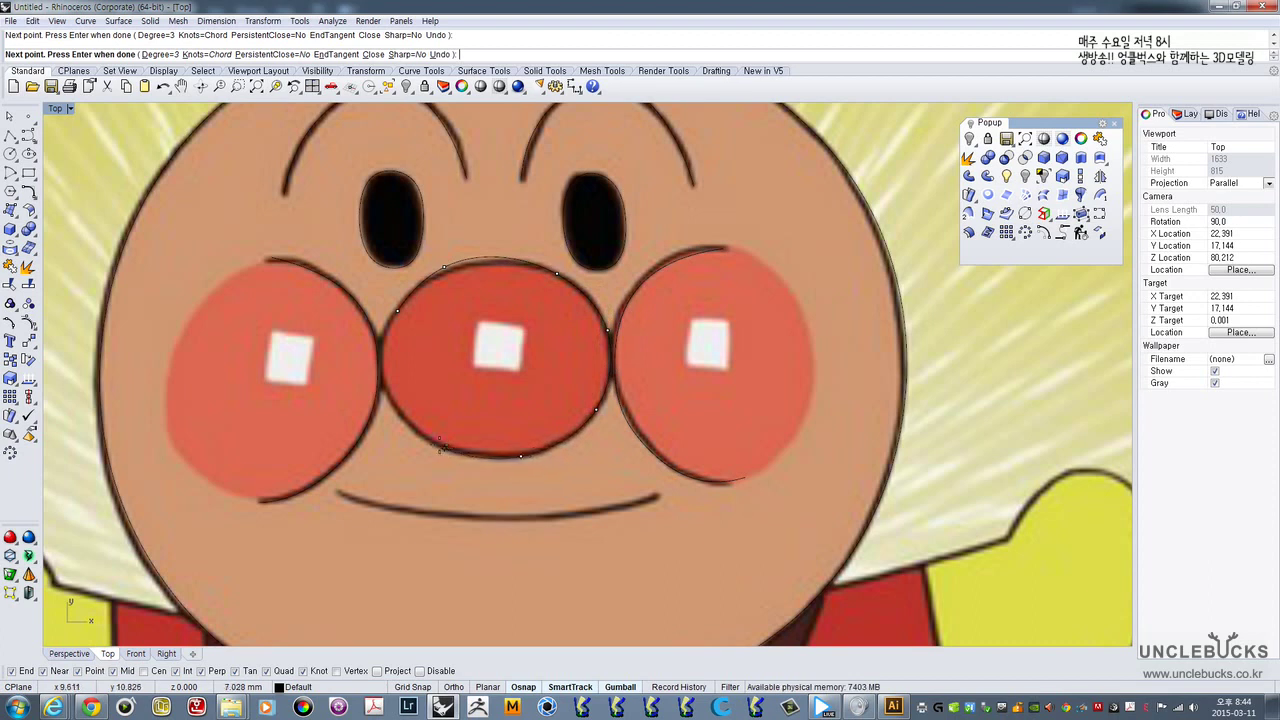
pyautogui.click(439, 443)
pyautogui.click(388, 394)
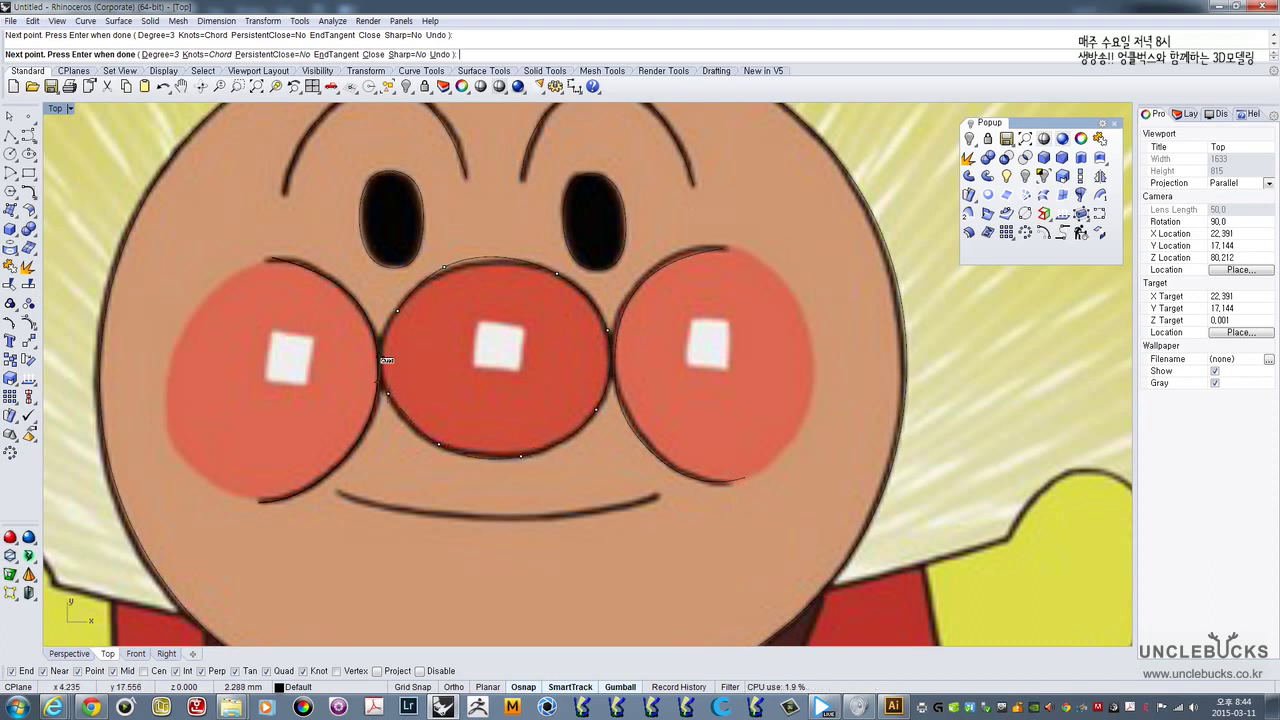
pyautogui.click(394, 309)
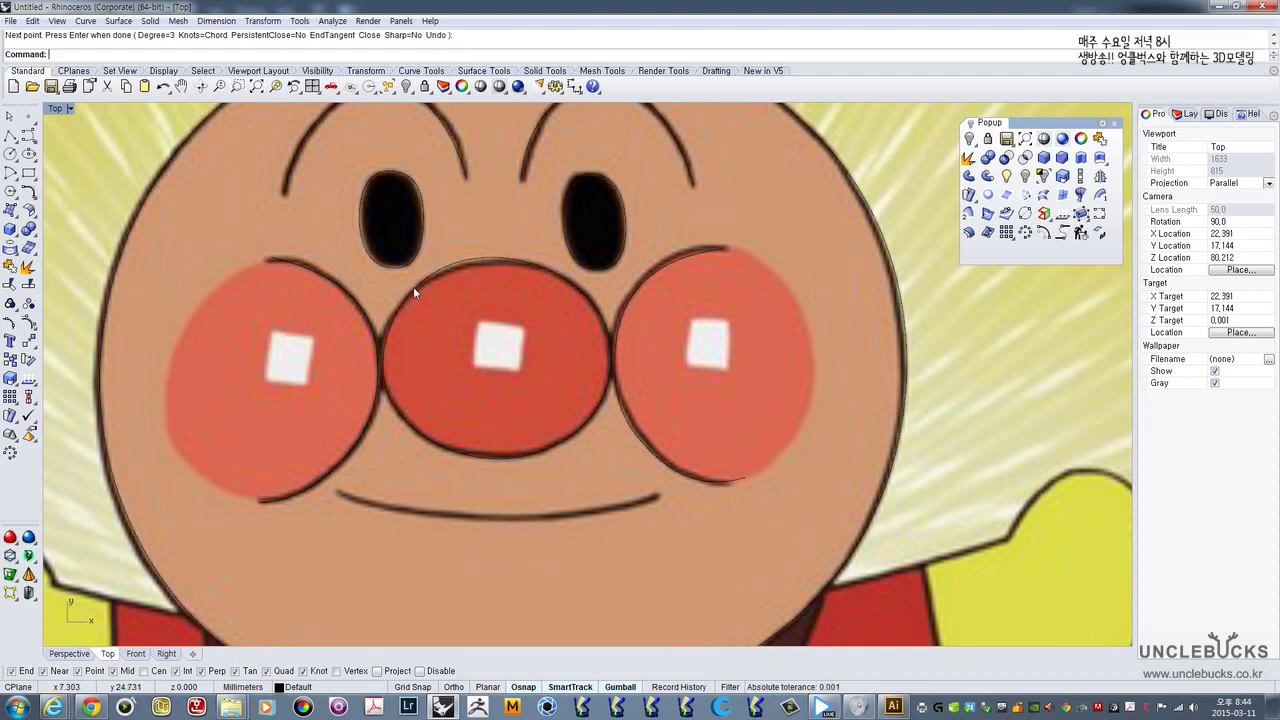
# - Check the traced nose and left cheek curves against the reference image by highlighting them
pyautogui.click(413, 286)
pyautogui.scroll(-3, 450, 308)
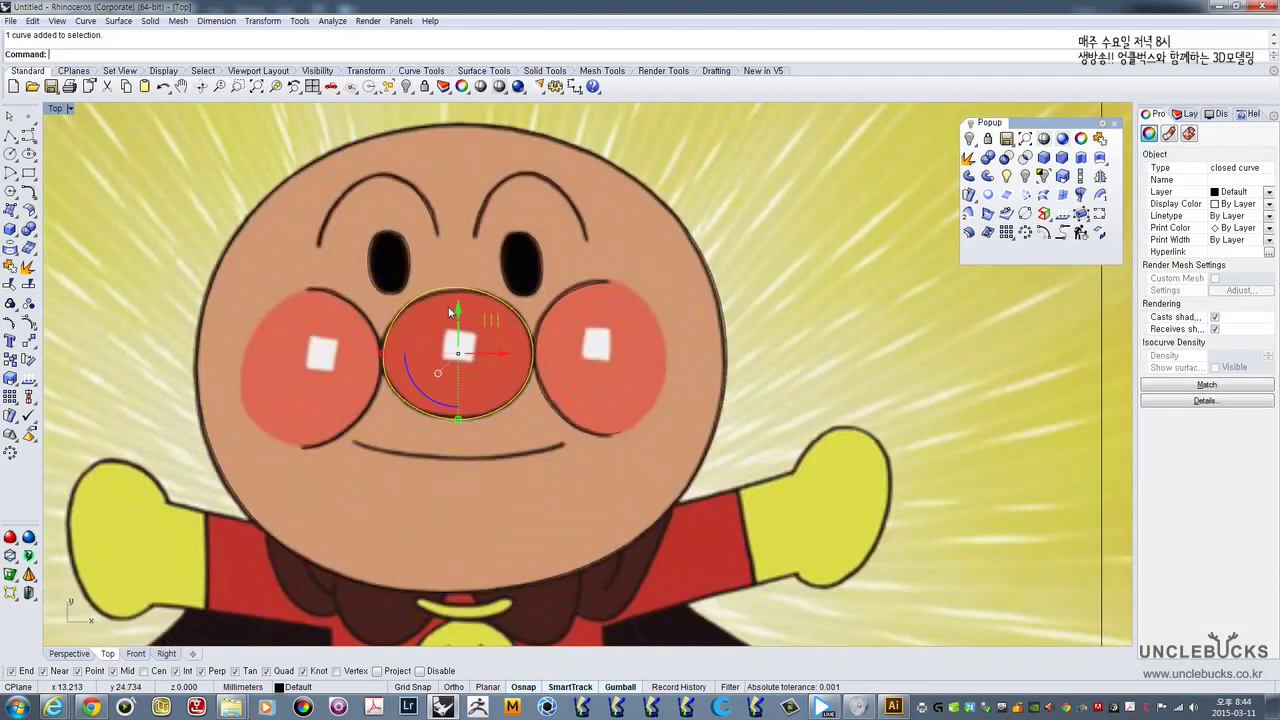
pyautogui.moveTo(462, 370); pyautogui.dragTo(458, 313, button='right')
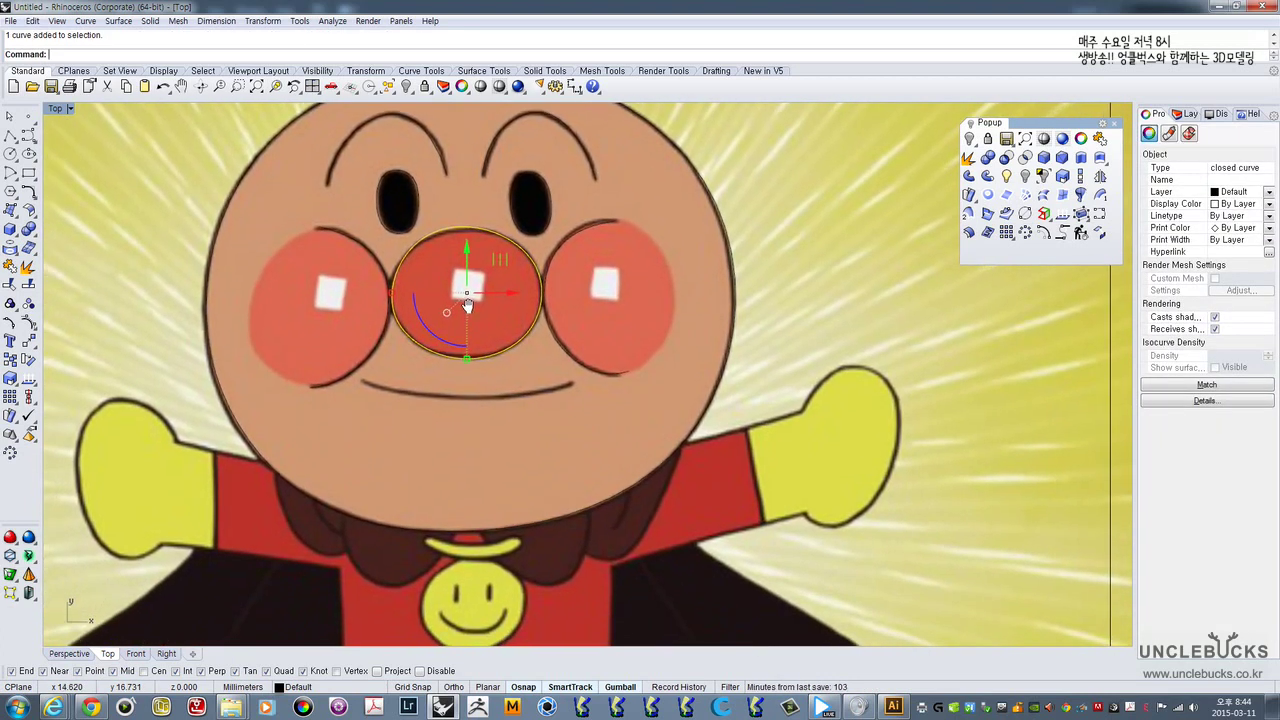
pyautogui.scroll(2, 478, 313)
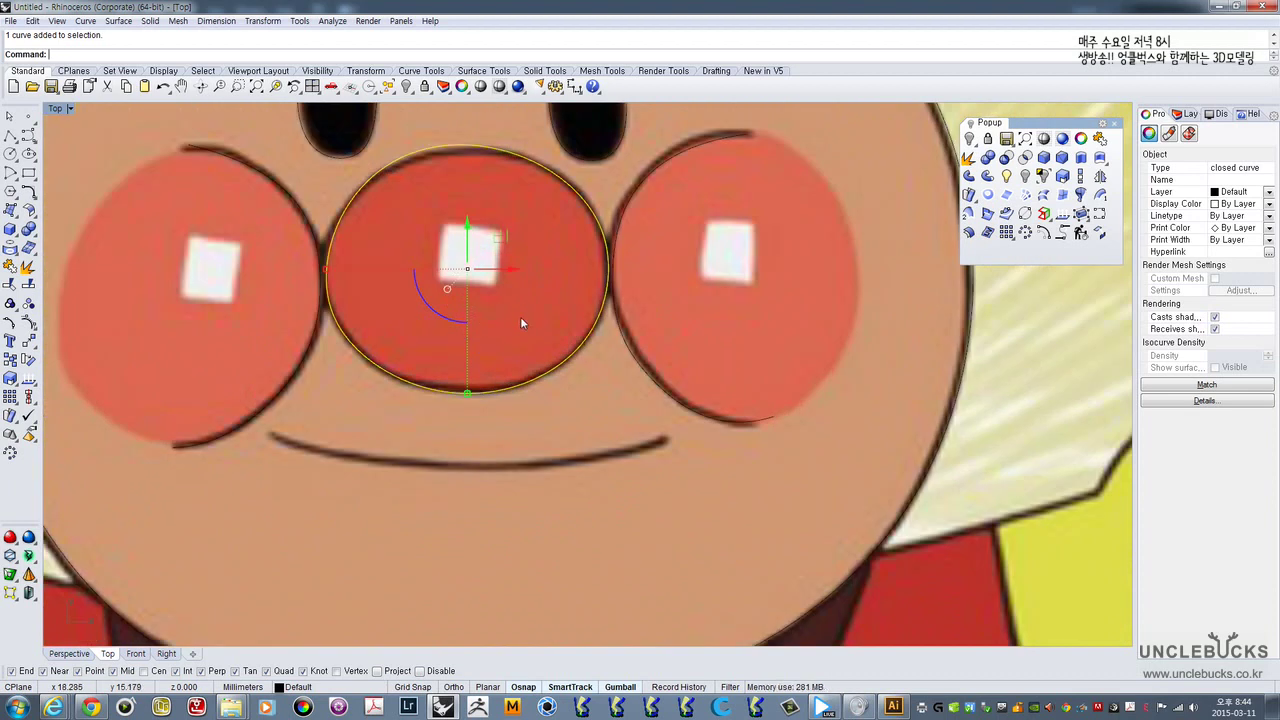
pyautogui.moveTo(520, 316); pyautogui.dragTo(526, 363, button='right')
pyautogui.moveTo(417, 322); pyautogui.dragTo(421, 341, button='right')
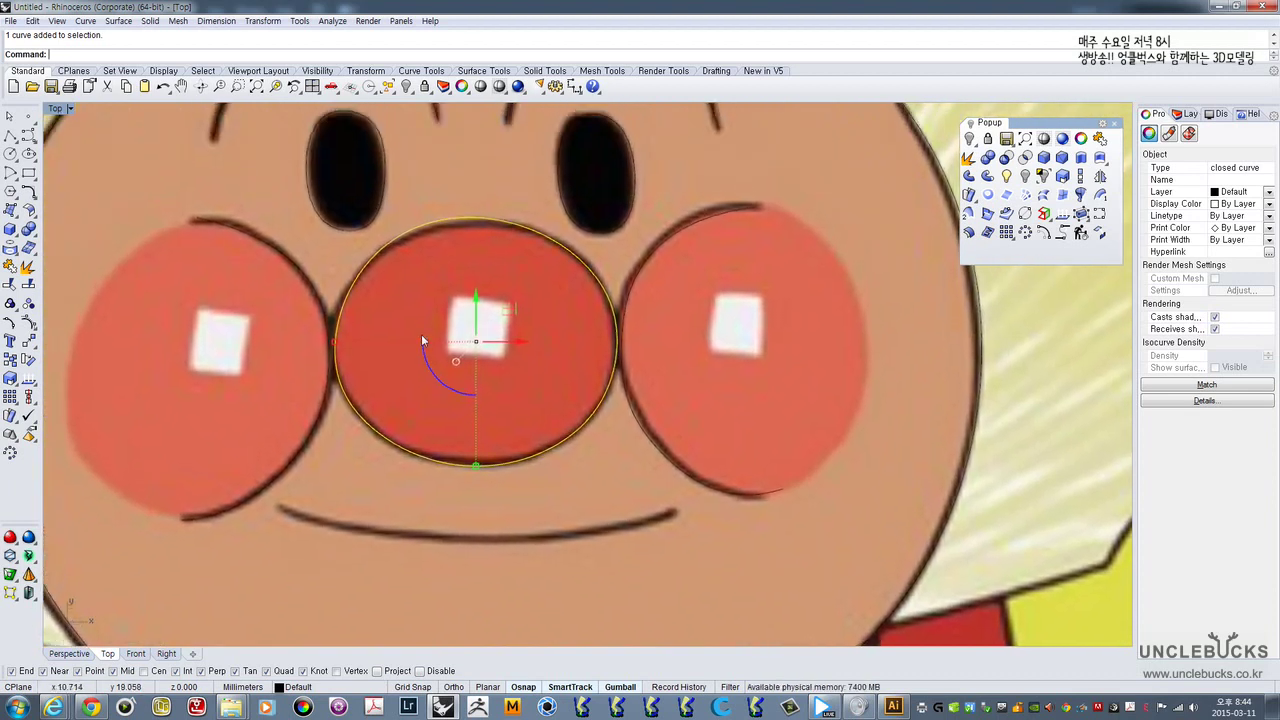
pyautogui.keyDown('shift'); pyautogui.click(321, 285); pyautogui.keyUp('shift')
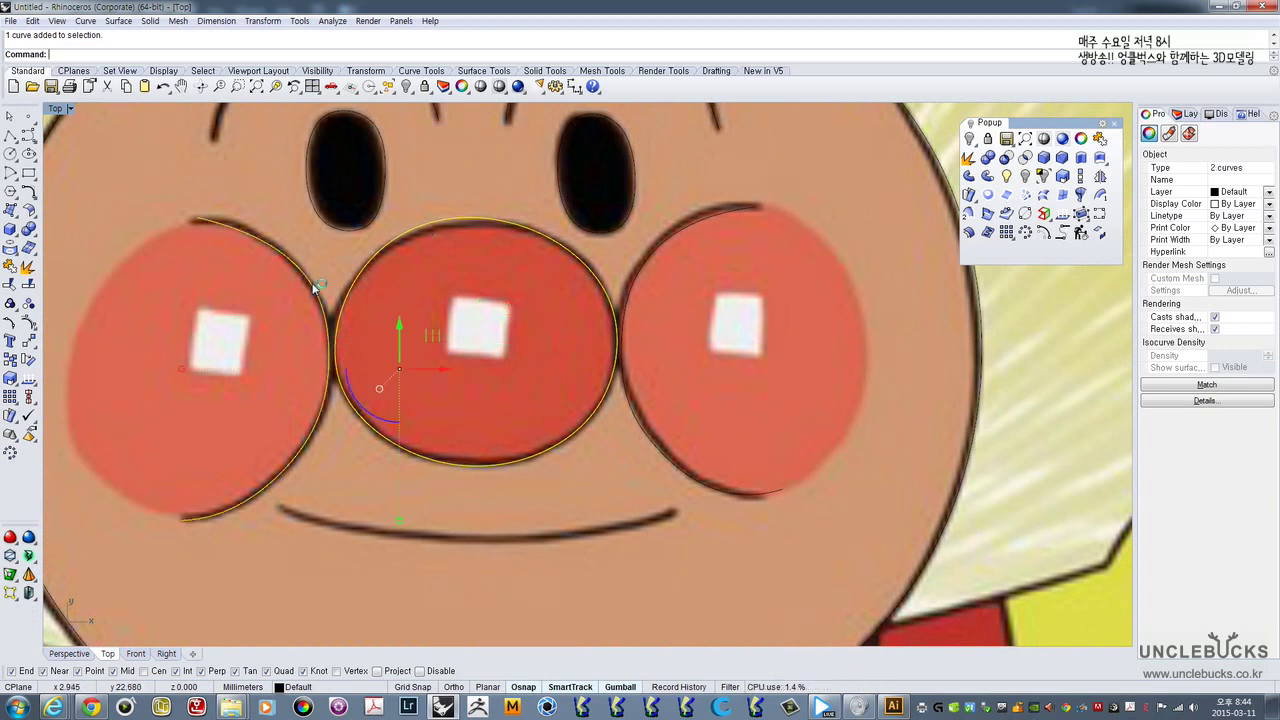
pyautogui.click(671, 305)
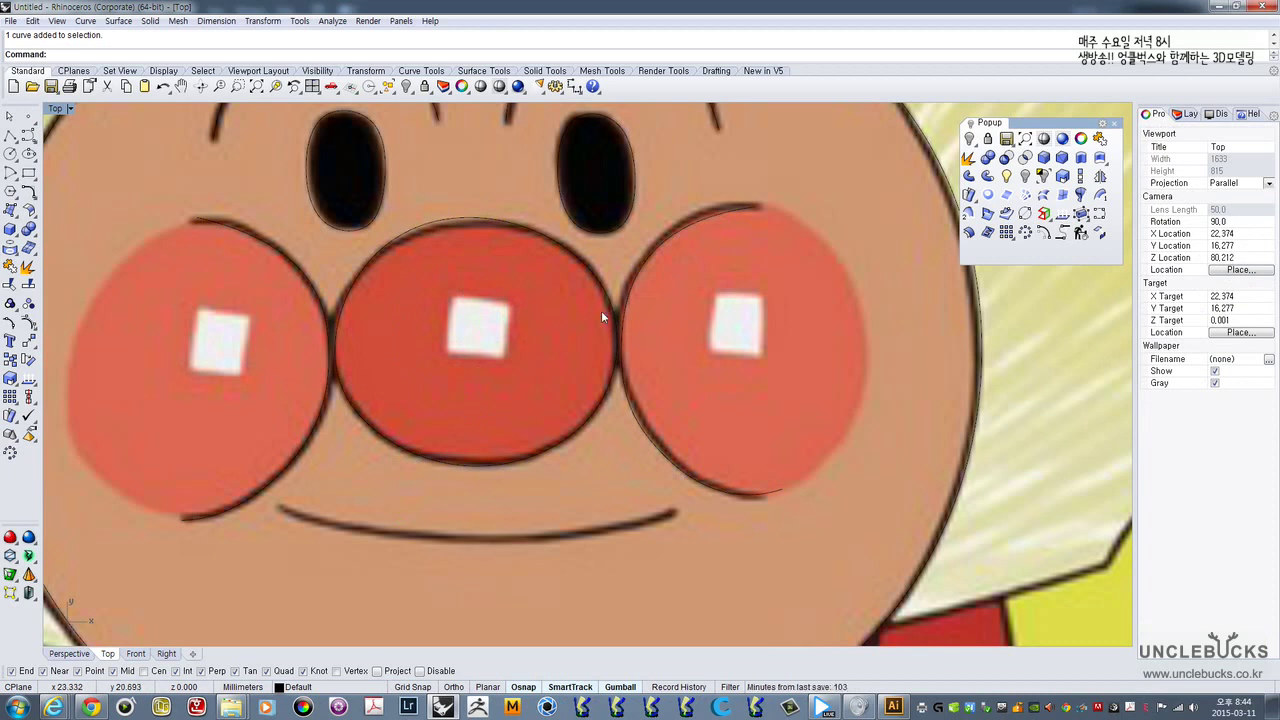
# - Review the head outline and the traced eyebrow, eye, cheek and nose curves by selecting them over the image
pyautogui.scroll(-6, 601, 310)
pyautogui.moveTo(592, 273); pyautogui.dragTo(588, 322, button='right')
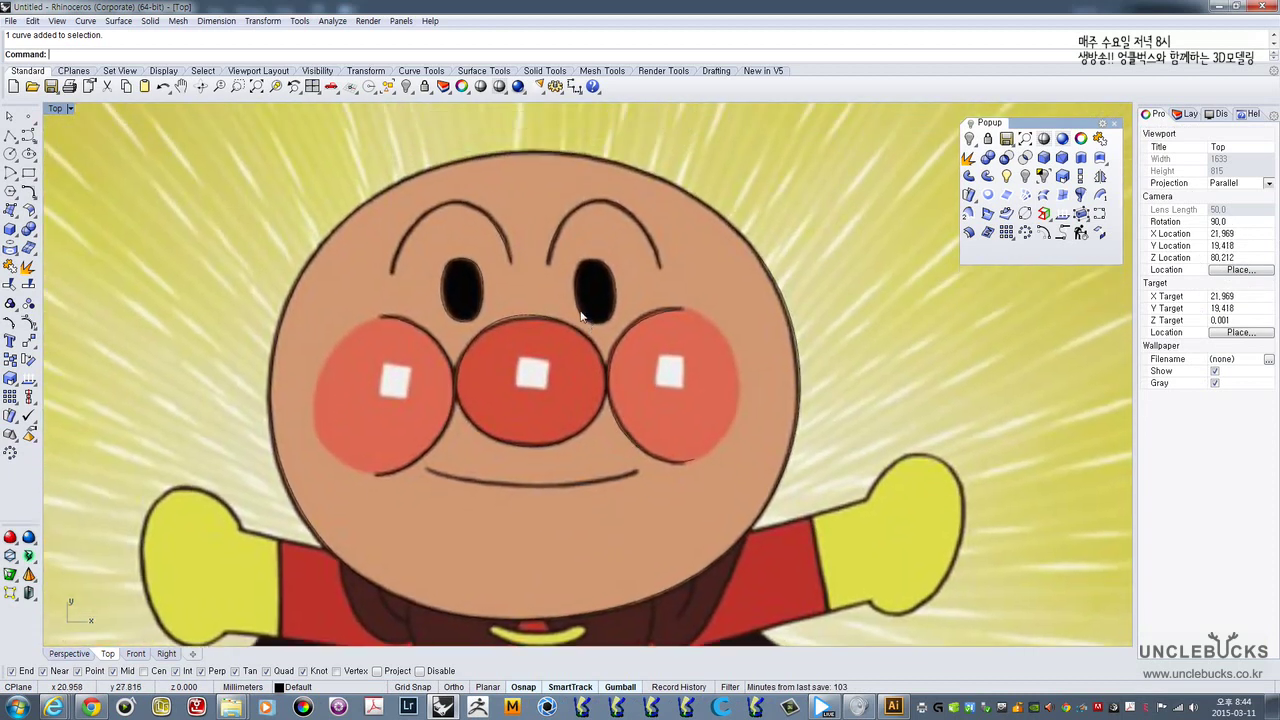
pyautogui.click(450, 168)
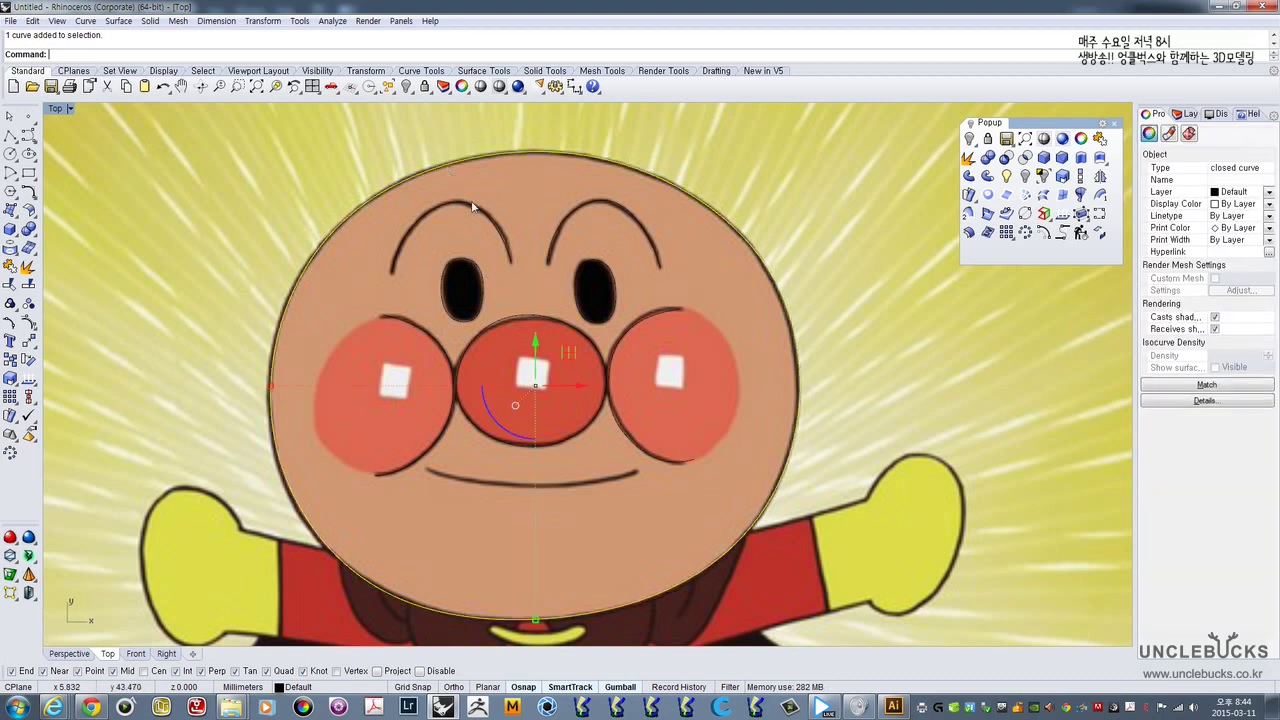
pyautogui.click(488, 220)
pyautogui.click(572, 221)
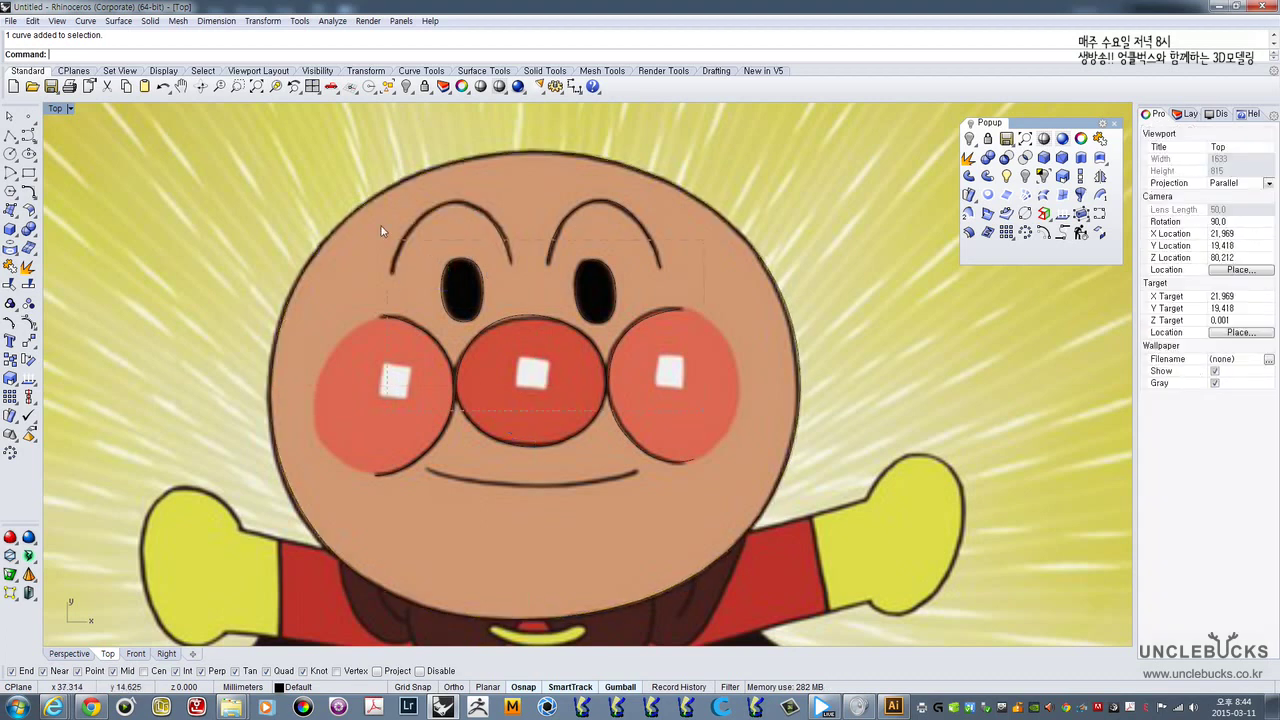
pyautogui.moveTo(380, 231); pyautogui.dragTo(380, 222)
pyautogui.moveTo(550, 466); pyautogui.dragTo(539, 431, button='right')
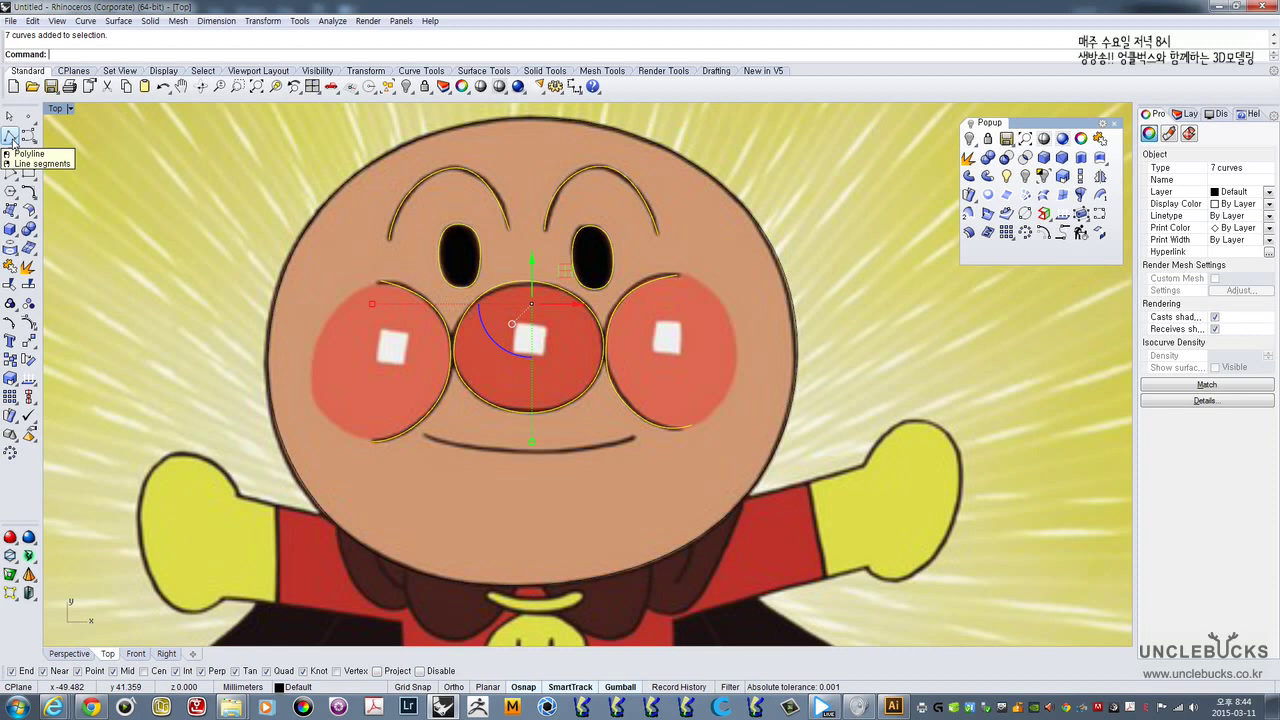
# - Draw an open four-point interpolated curve for the smile just below the mouth line in the image, and clear the selection
pyautogui.click(28, 135)
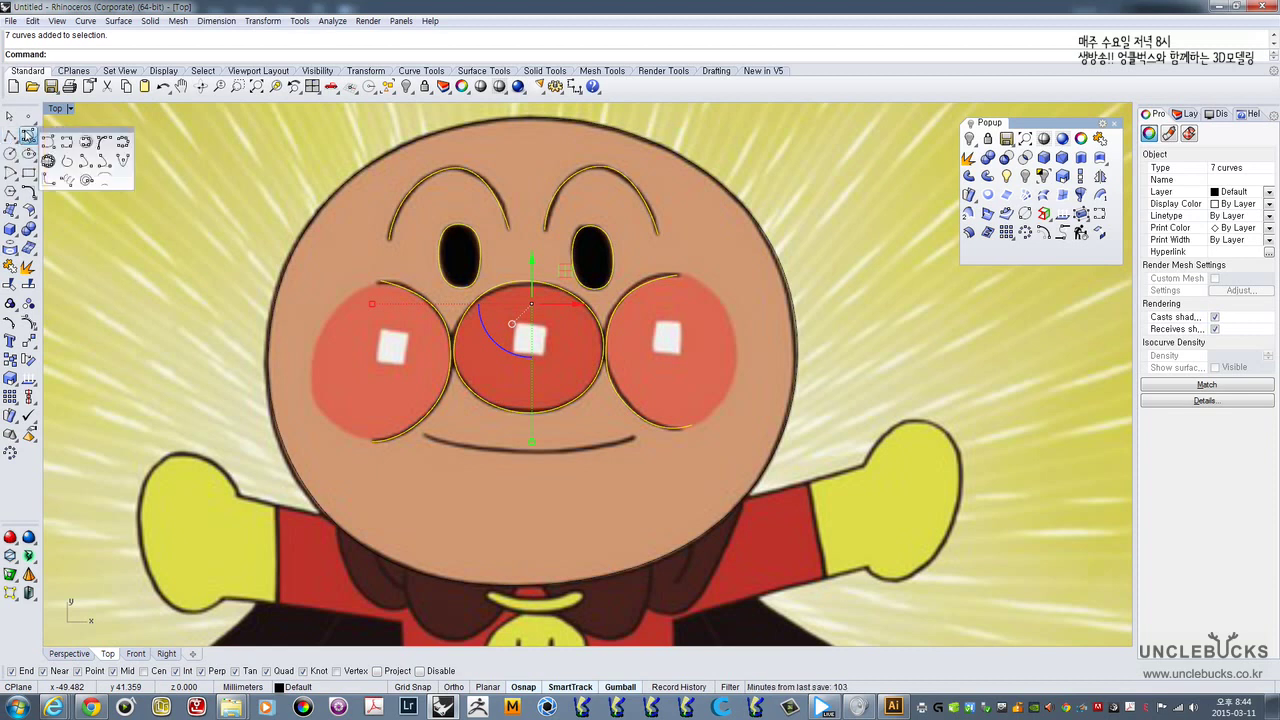
pyautogui.click(66, 143)
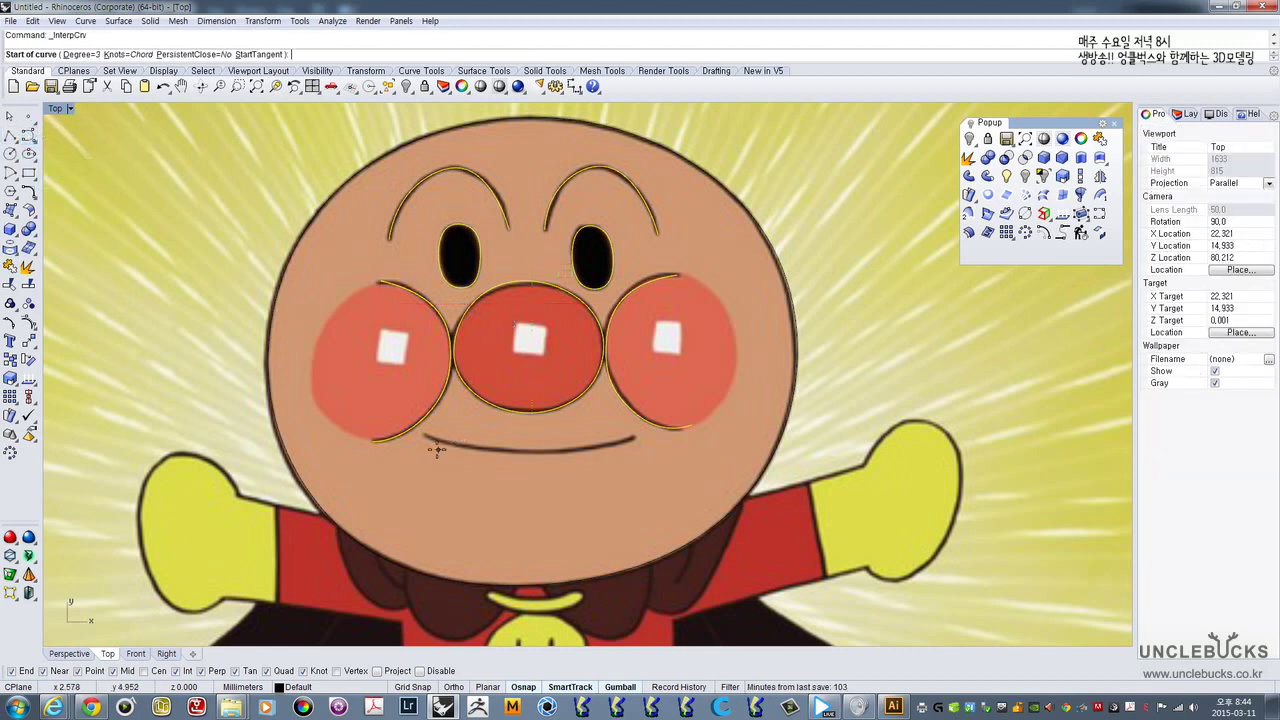
pyautogui.scroll(5, 437, 449)
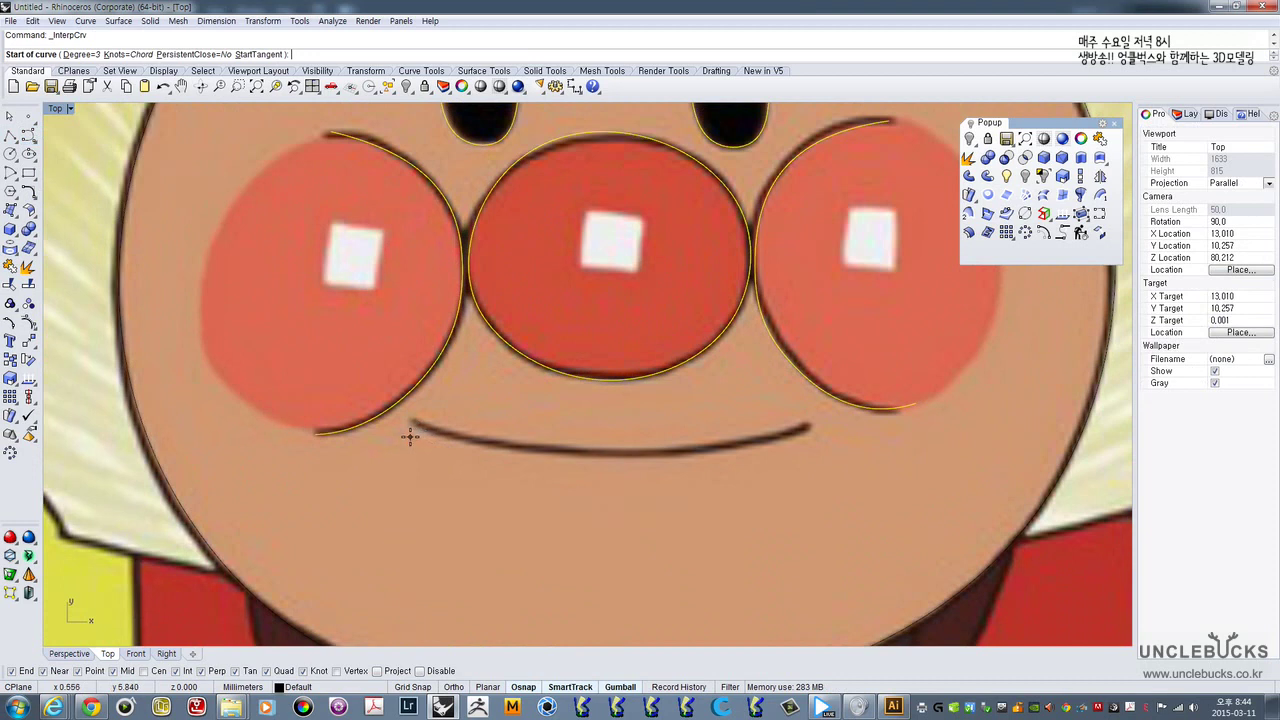
pyautogui.click(410, 436)
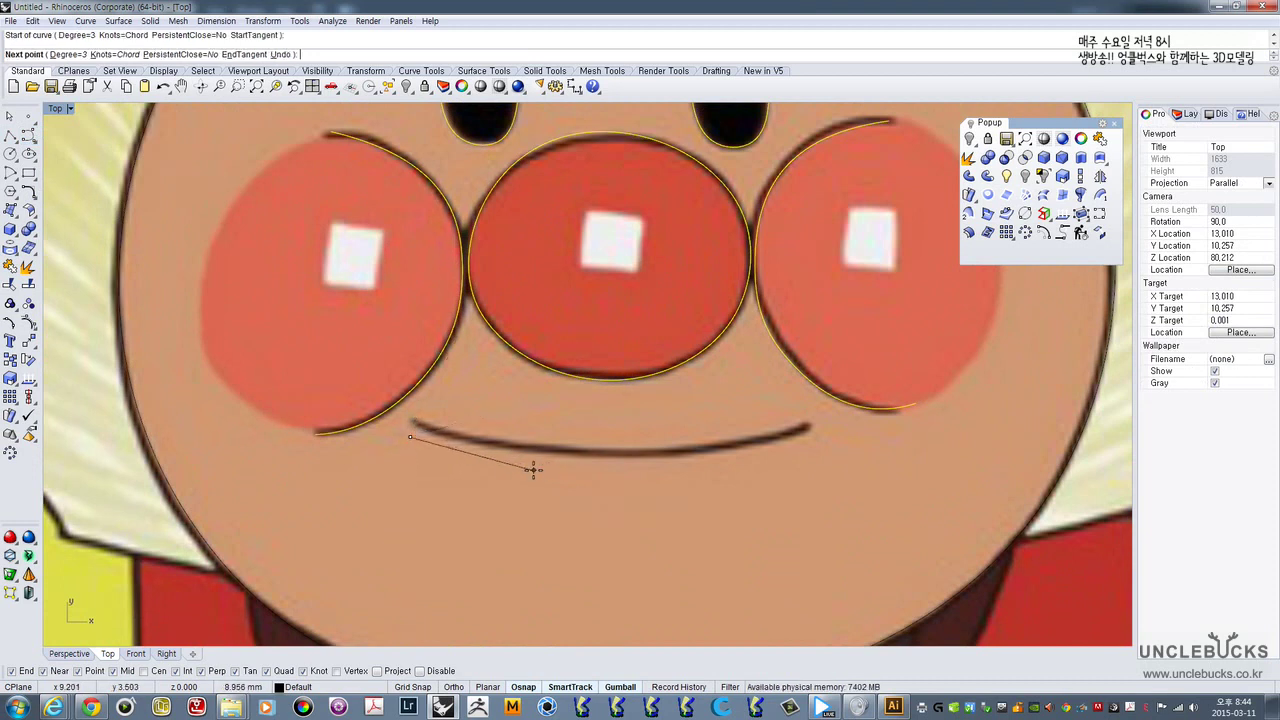
pyautogui.click(533, 469)
pyautogui.click(698, 467)
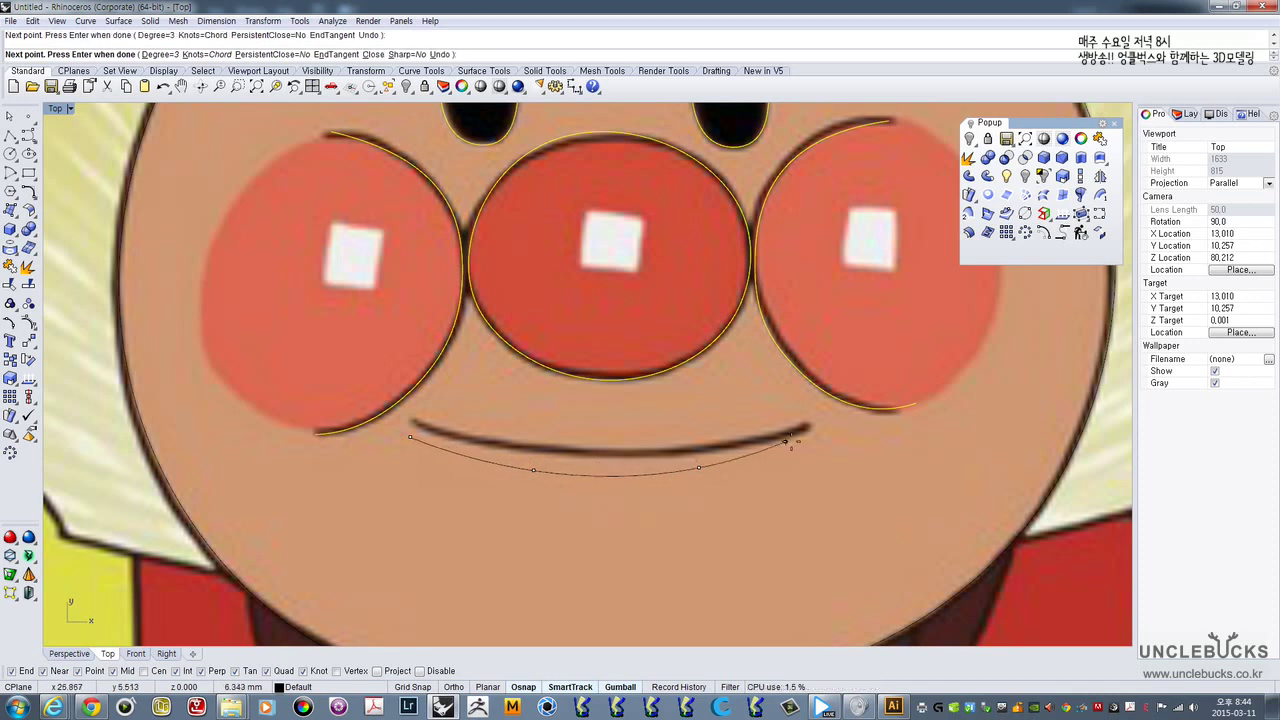
pyautogui.click(808, 436)
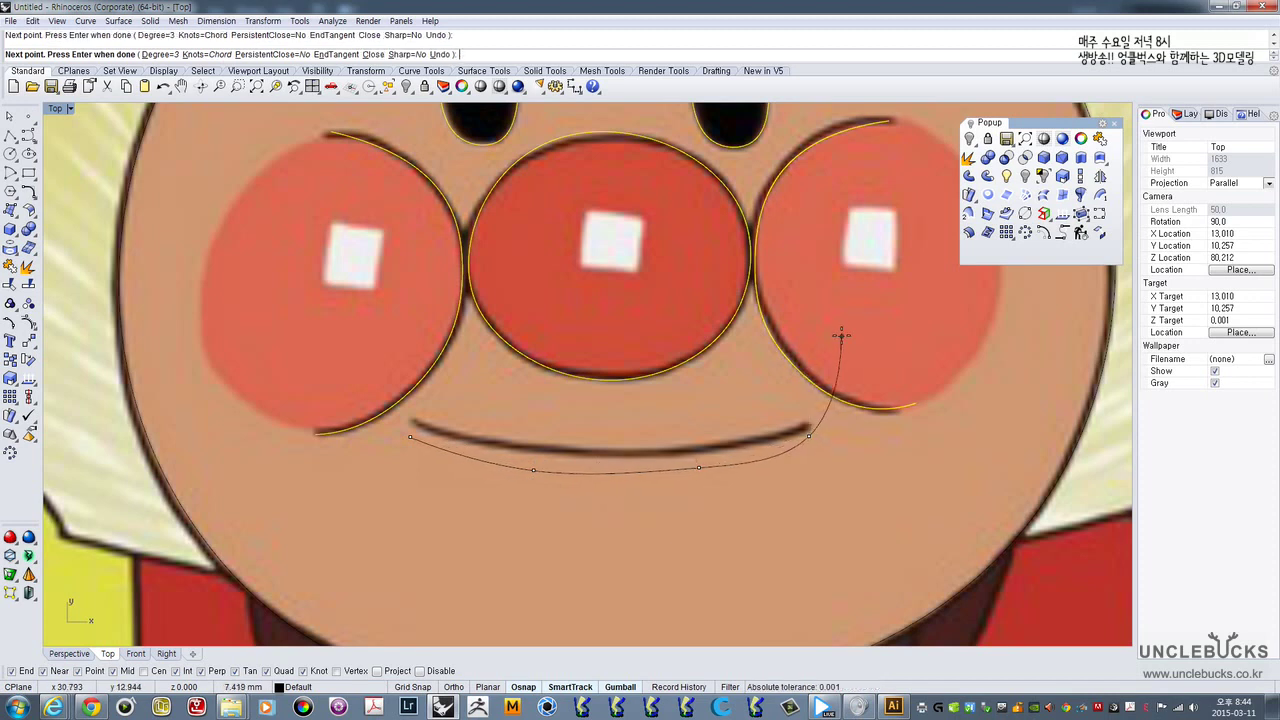
pyautogui.rightClick(842, 332)
pyautogui.scroll(-4, 738, 318)
pyautogui.moveTo(722, 308); pyautogui.dragTo(610, 402, button='right')
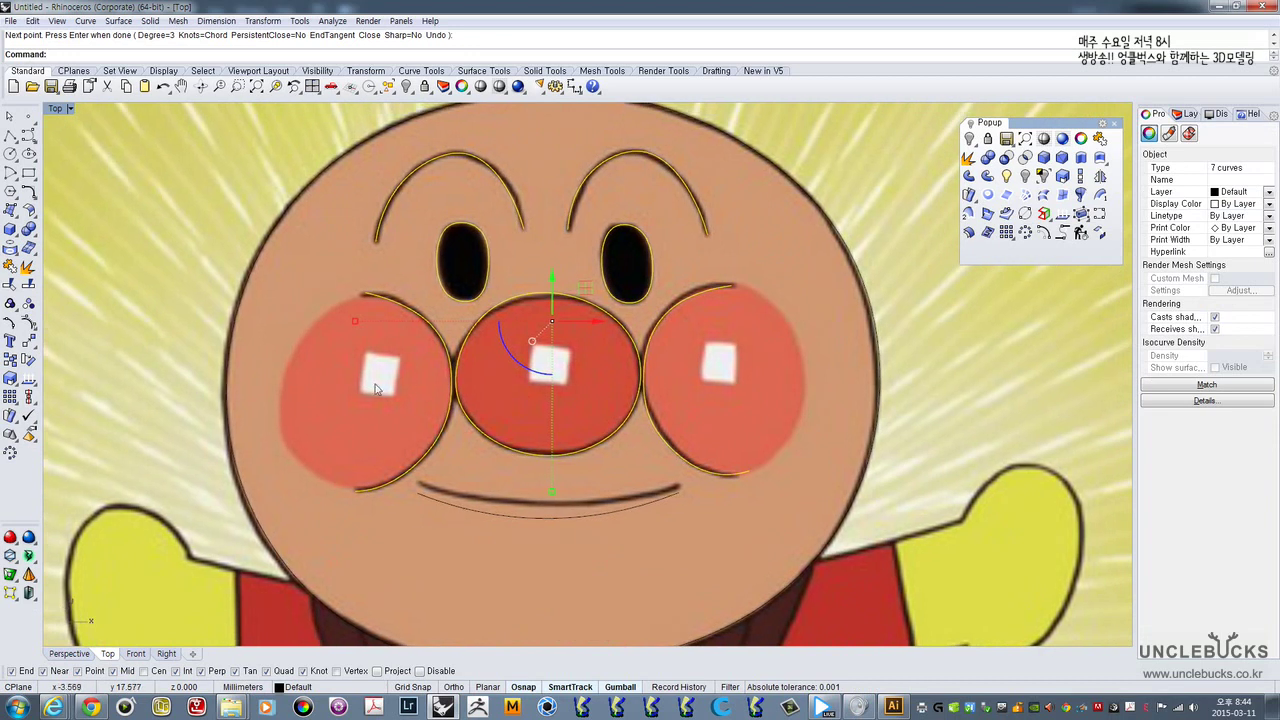
pyautogui.press('Escape')
pyautogui.scroll(2, 357, 380)
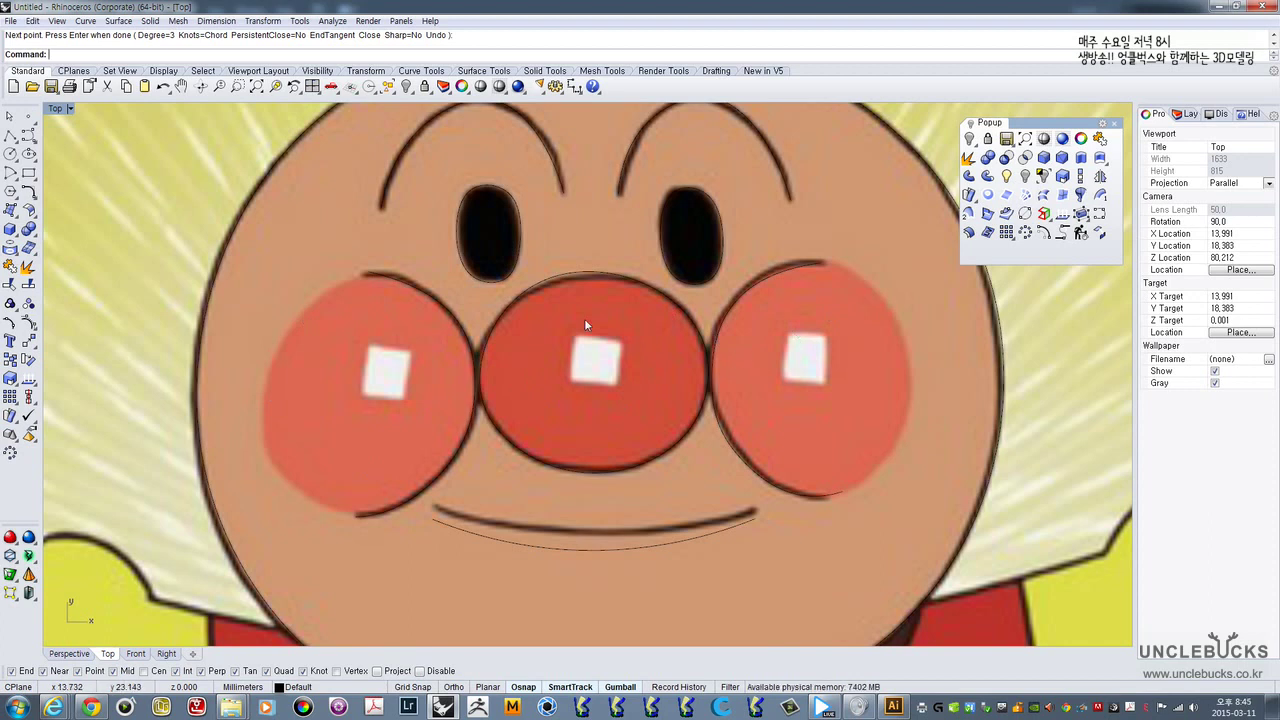
pyautogui.moveTo(405, 262); pyautogui.dragTo(294, 246, button='right')
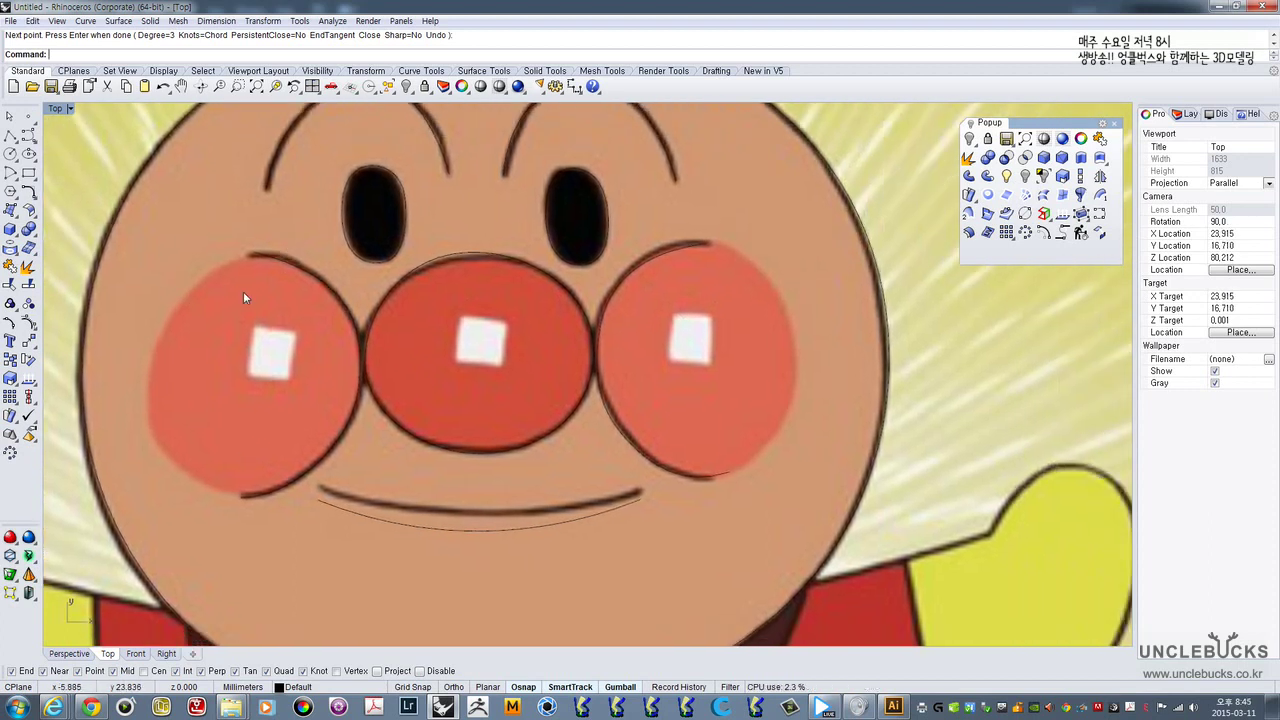
pyautogui.moveTo(243, 297); pyautogui.dragTo(323, 286, button='right')
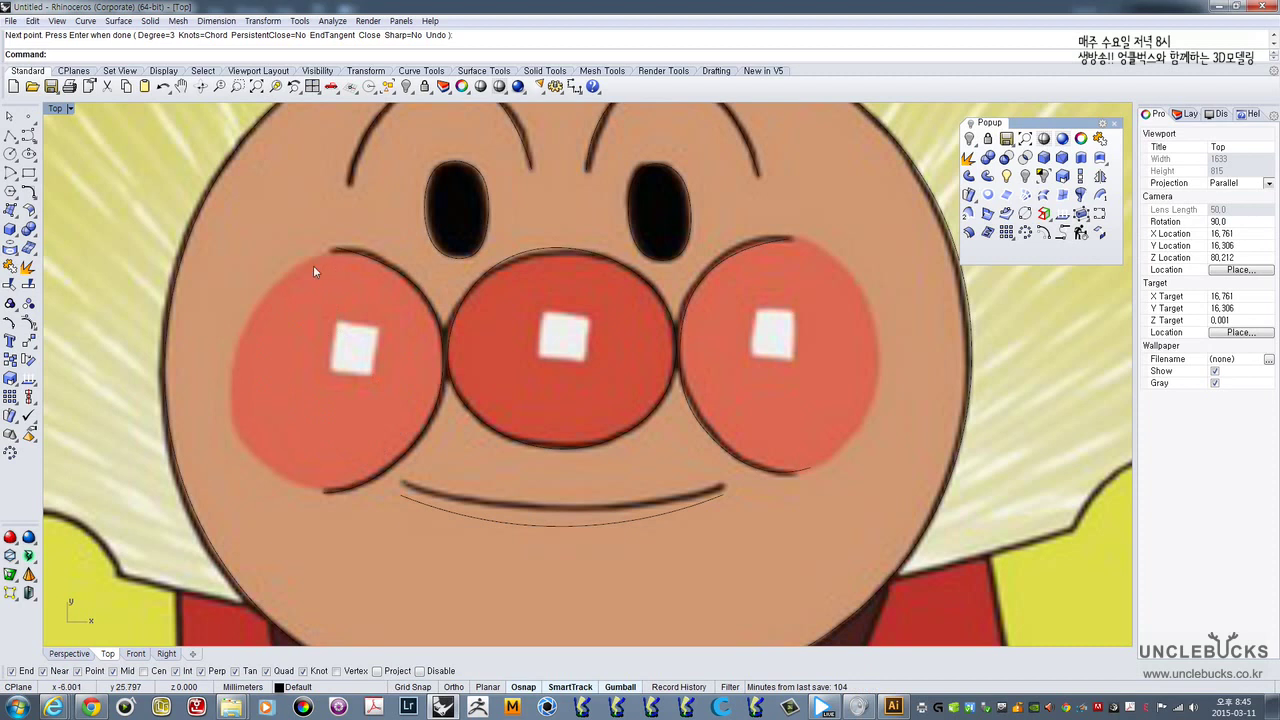
pyautogui.moveTo(350, 293); pyautogui.dragTo(362, 293, button='right')
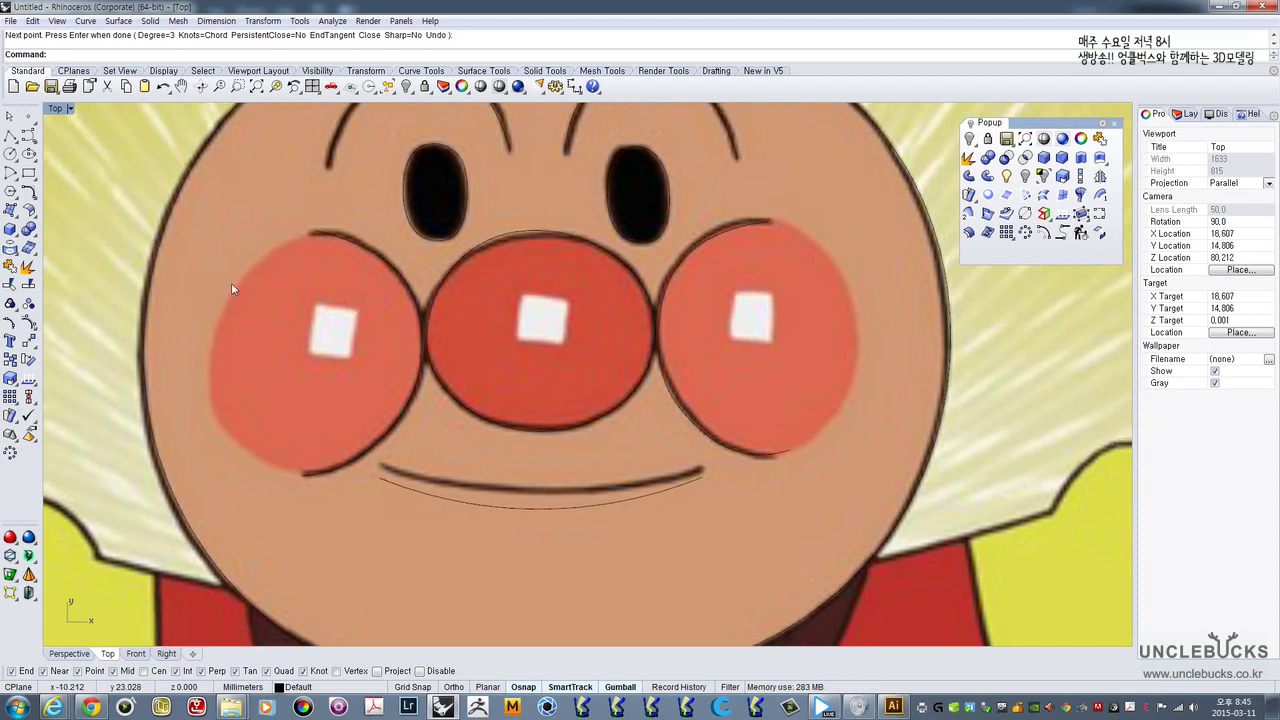
pyautogui.click(9, 154)
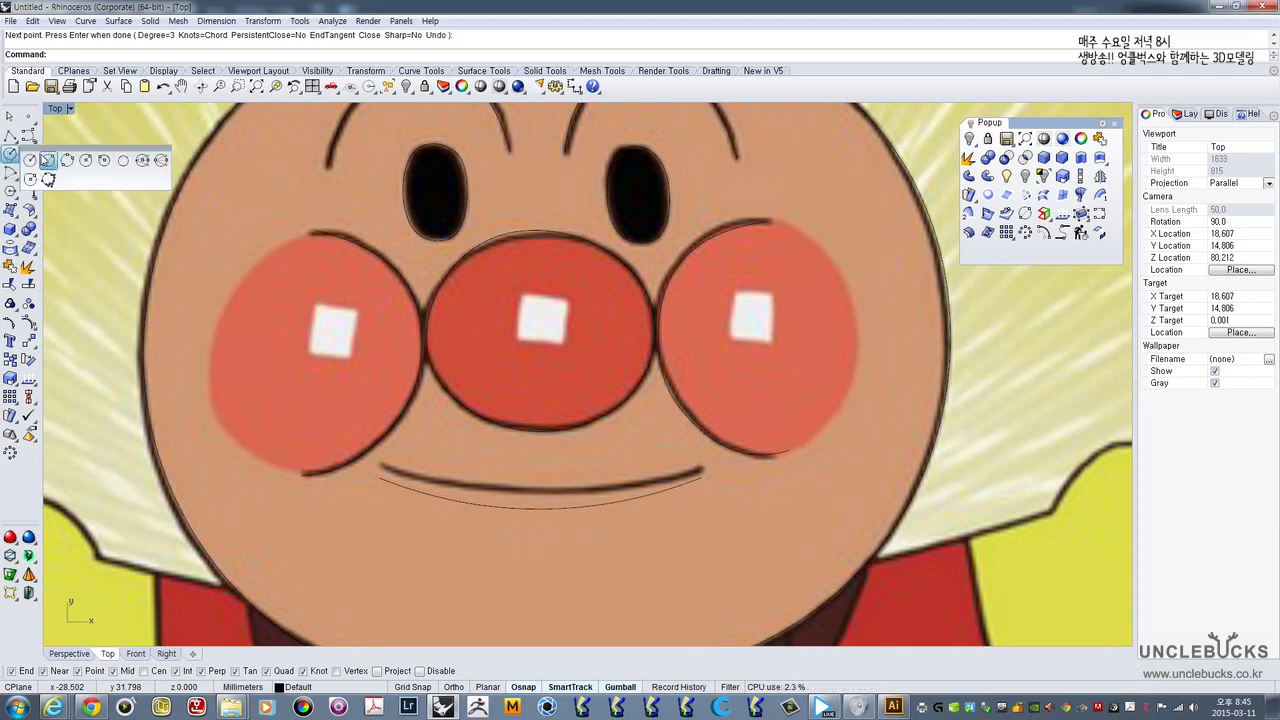
pyautogui.click(11, 157)
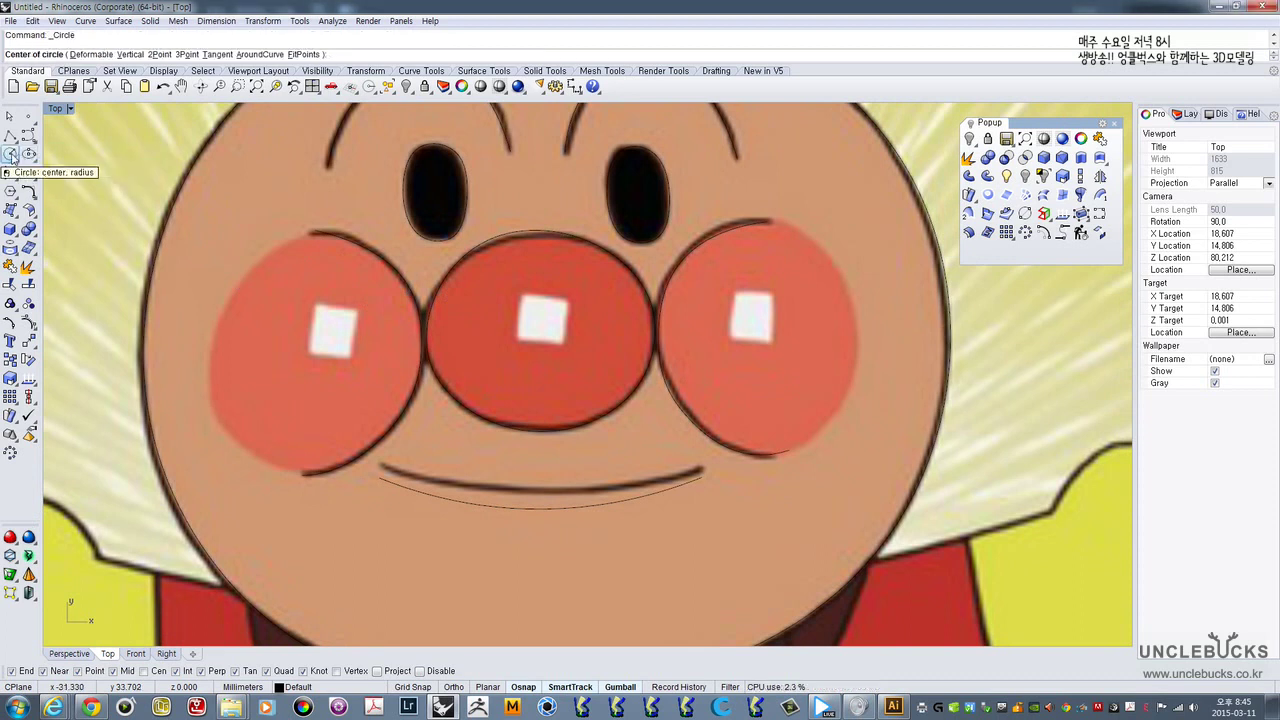
pyautogui.click(12, 157)
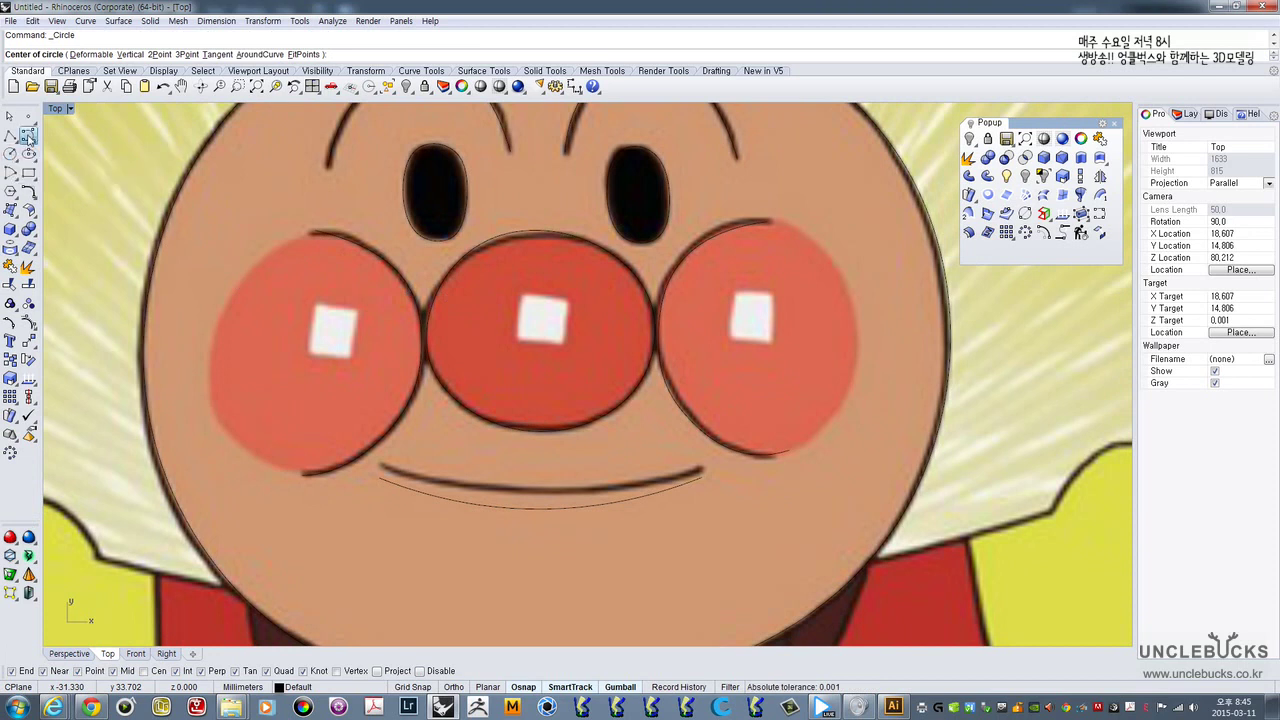
# - Draw a closed seven-point control-point curve inside the left cheek, following its rounded shape
pyautogui.click(29, 135)
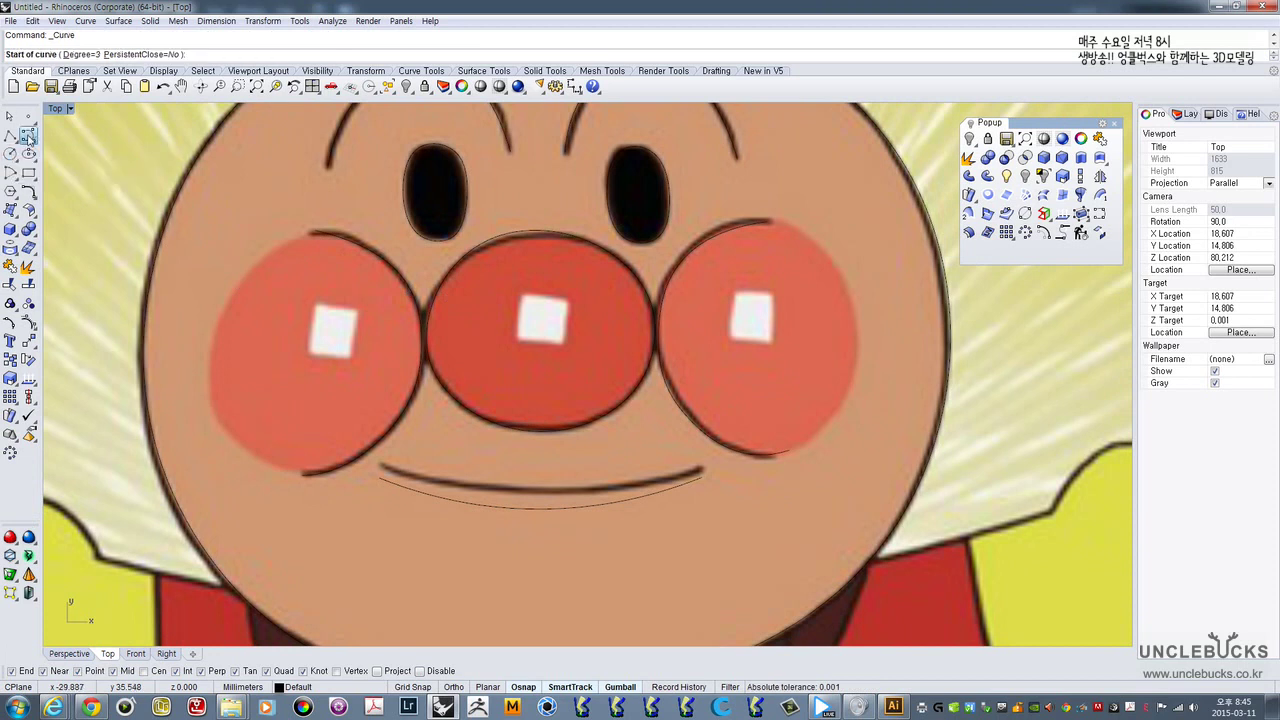
pyautogui.click(234, 426)
pyautogui.click(219, 335)
pyautogui.click(288, 257)
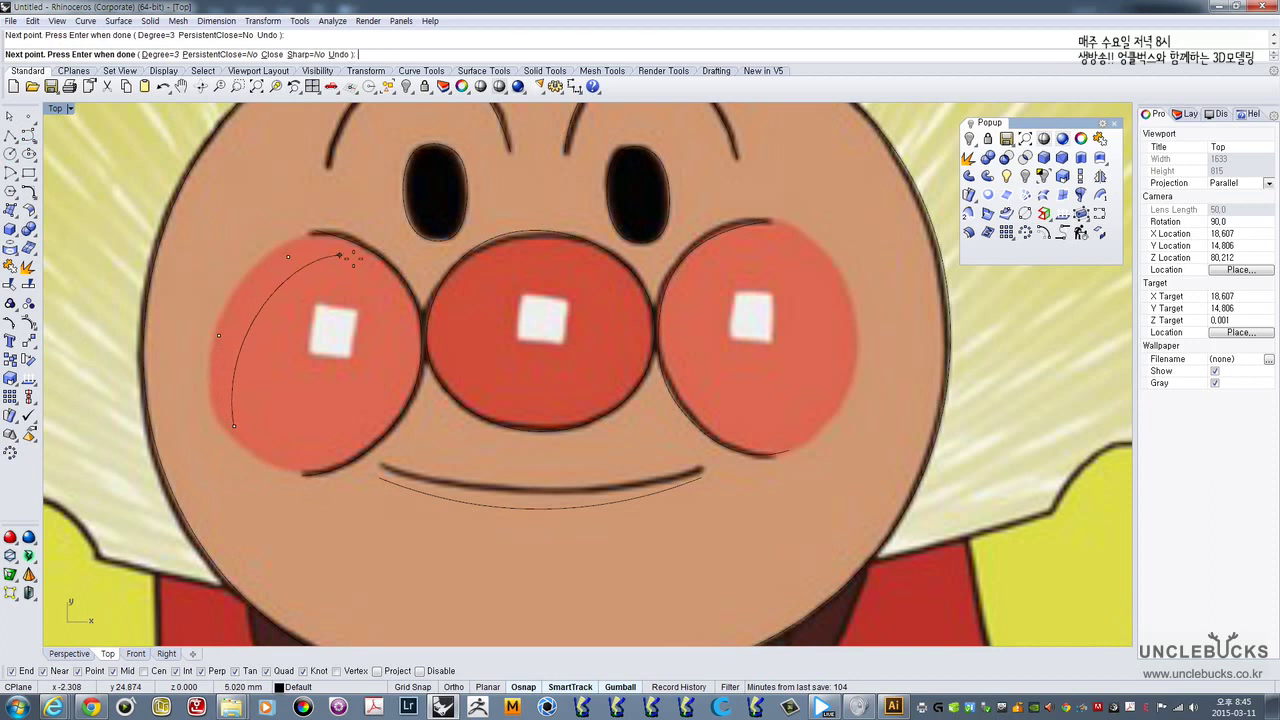
pyautogui.click(353, 259)
pyautogui.click(408, 354)
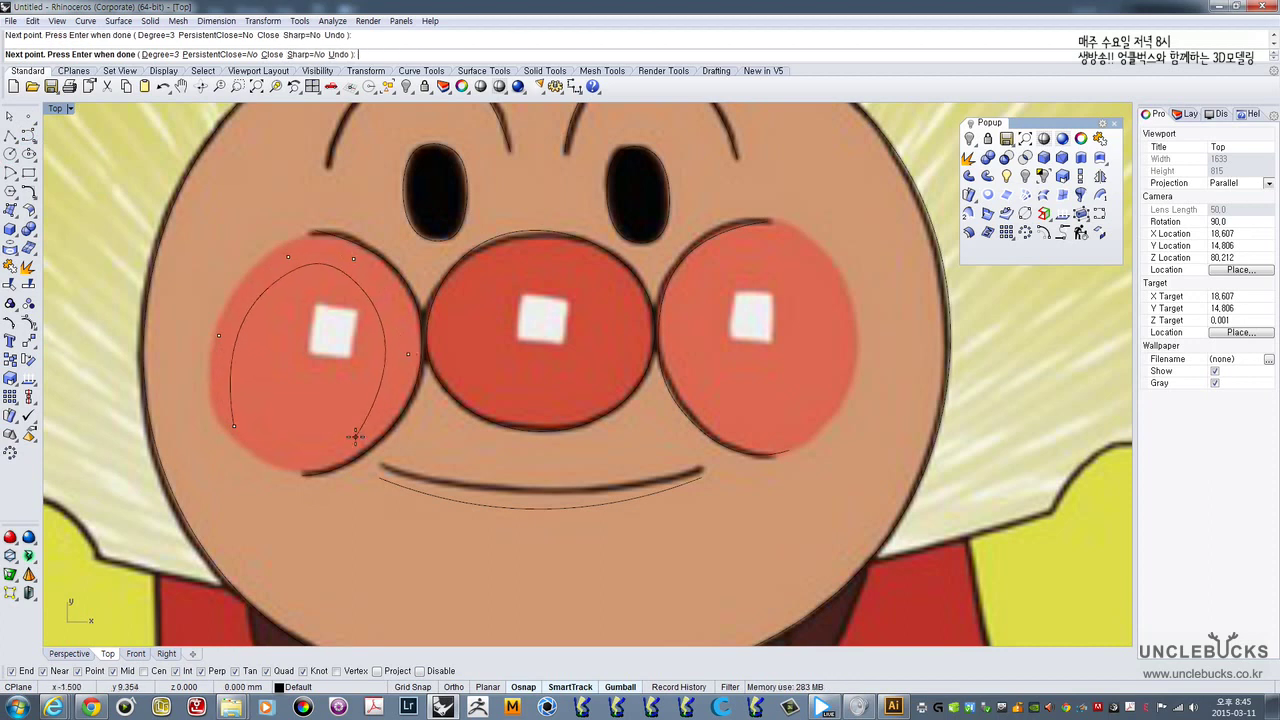
pyautogui.click(355, 437)
pyautogui.click(278, 464)
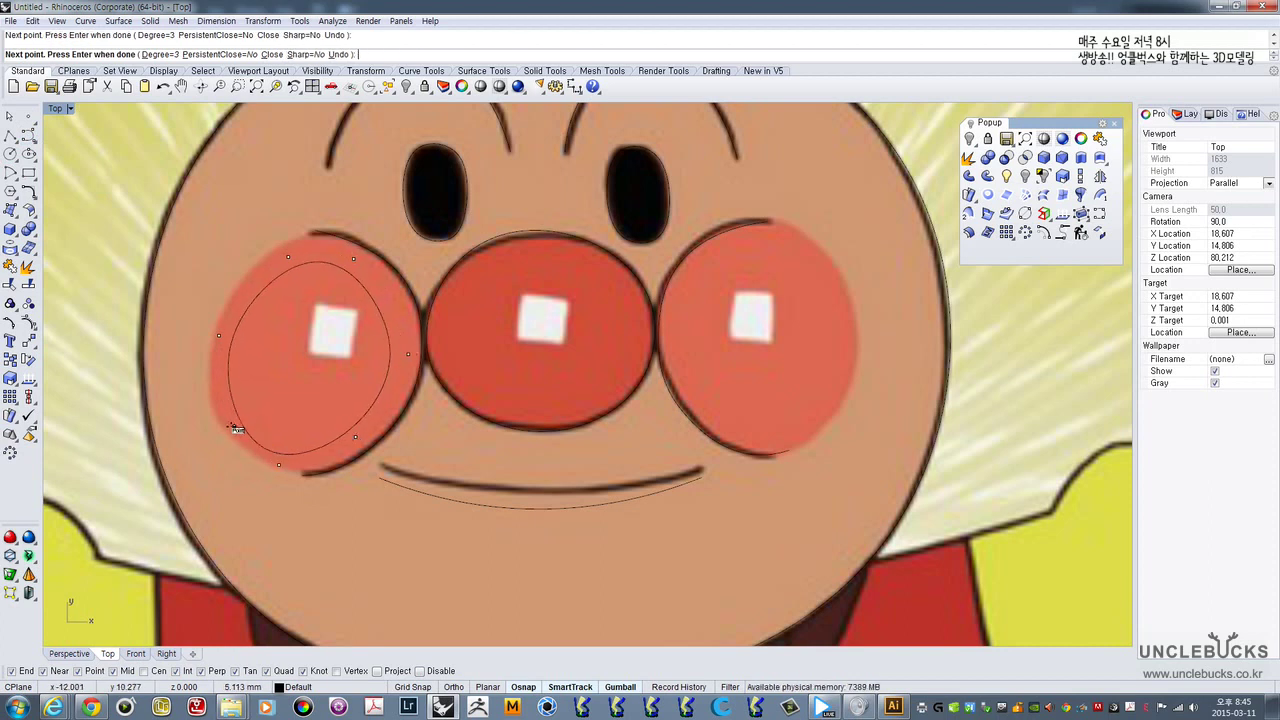
pyautogui.click(237, 420)
# - Scale the new left cheek curve slightly wider and taller so it fills more of the cheek
pyautogui.click(237, 418)
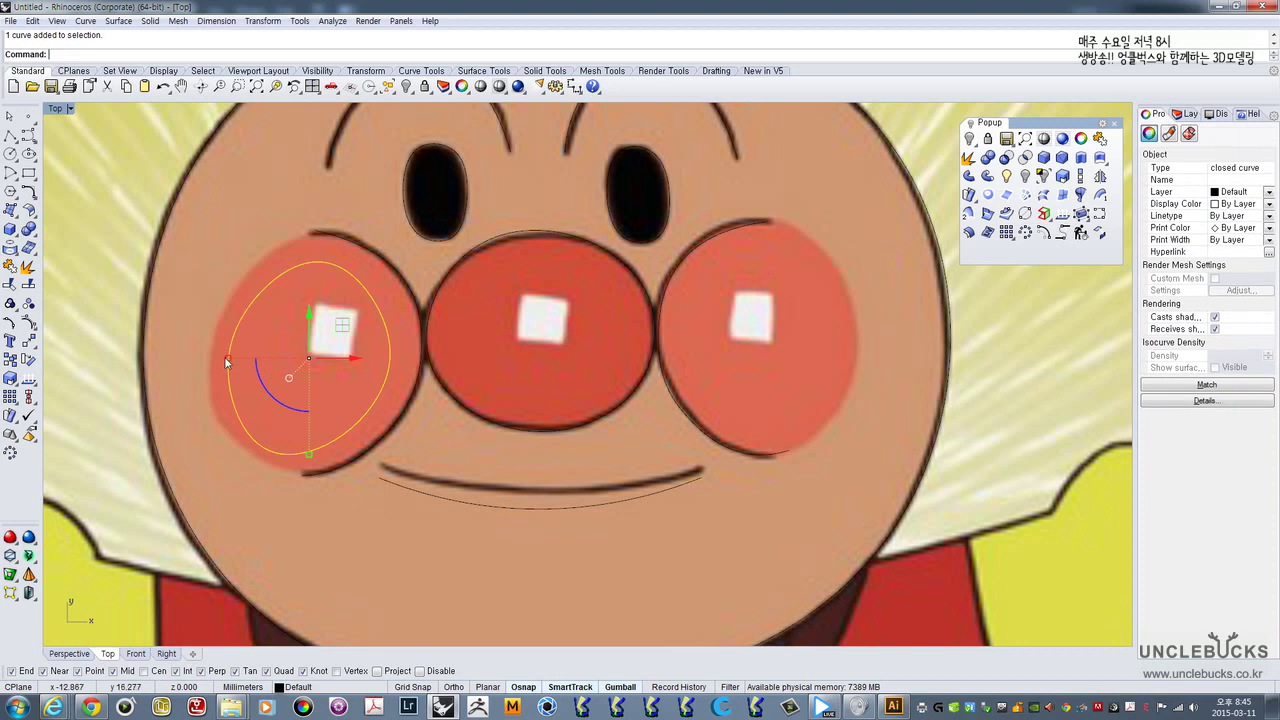
pyautogui.moveTo(227, 358); pyautogui.dragTo(217, 360)
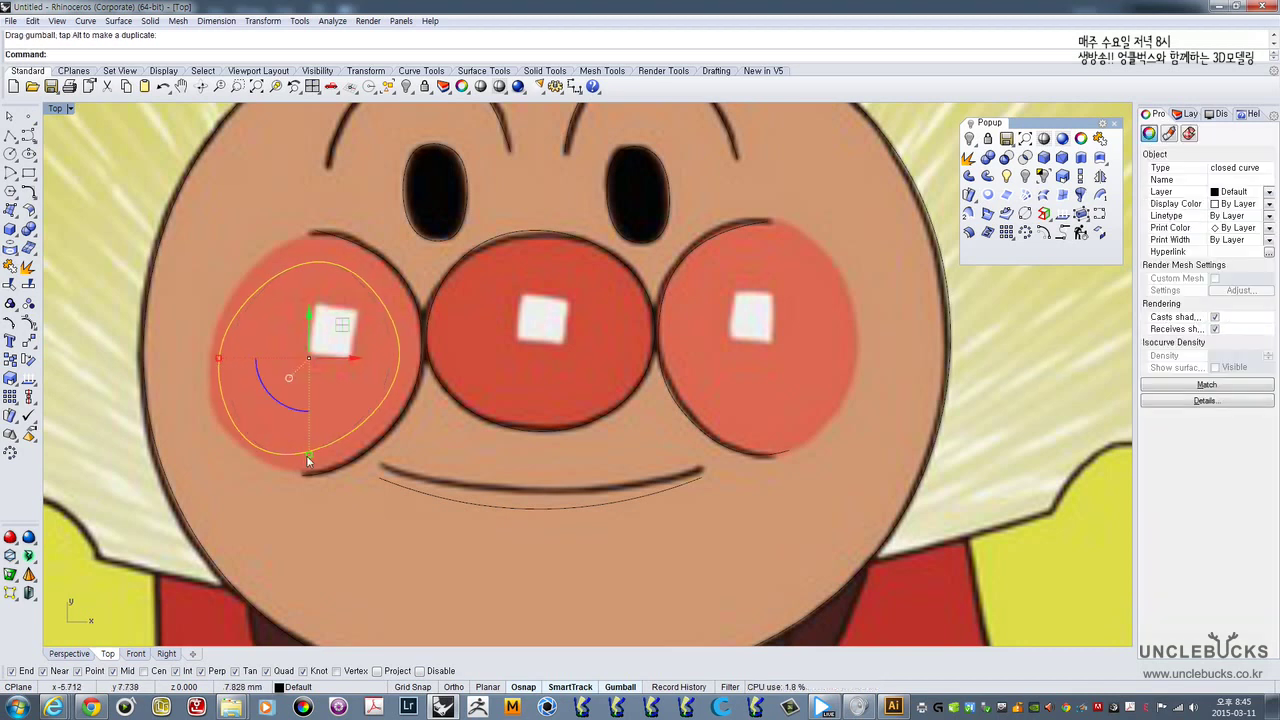
pyautogui.moveTo(309, 459); pyautogui.dragTo(309, 465)
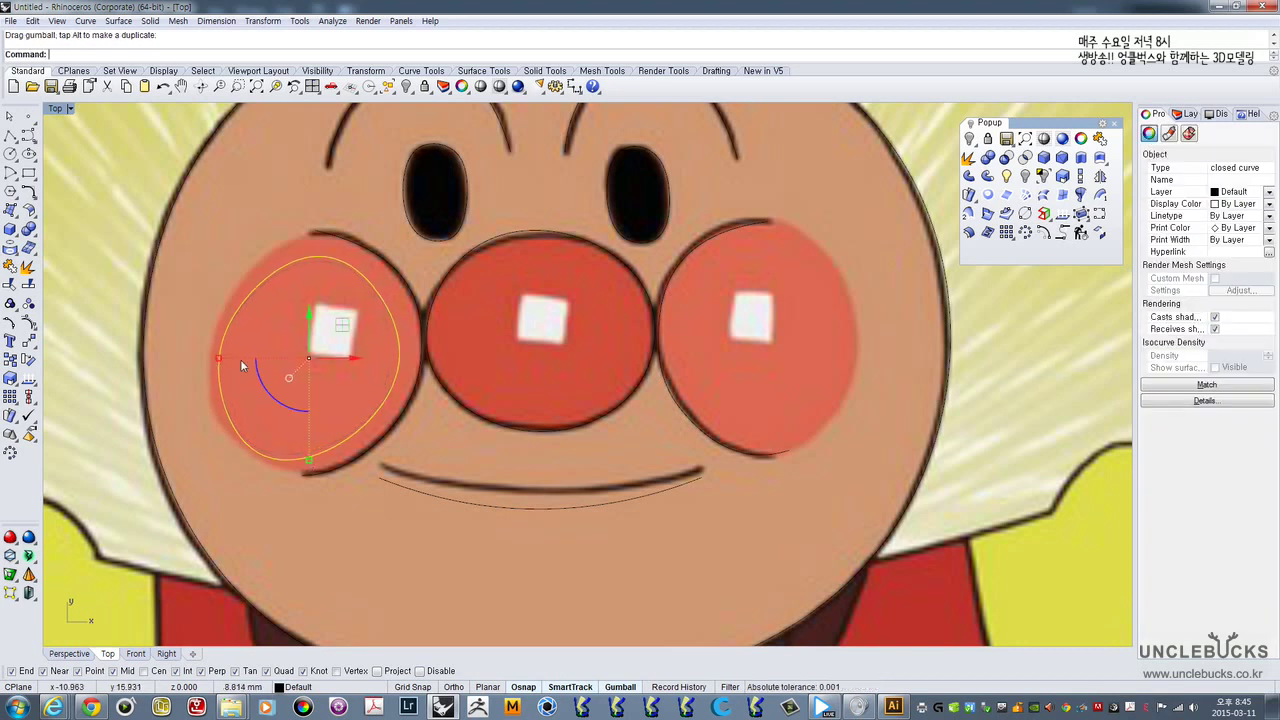
# - Show the left cheek curve's control points, pull its upper-left point outward and its right point slightly inward
pyautogui.moveTo(218, 357); pyautogui.dragTo(211, 357)
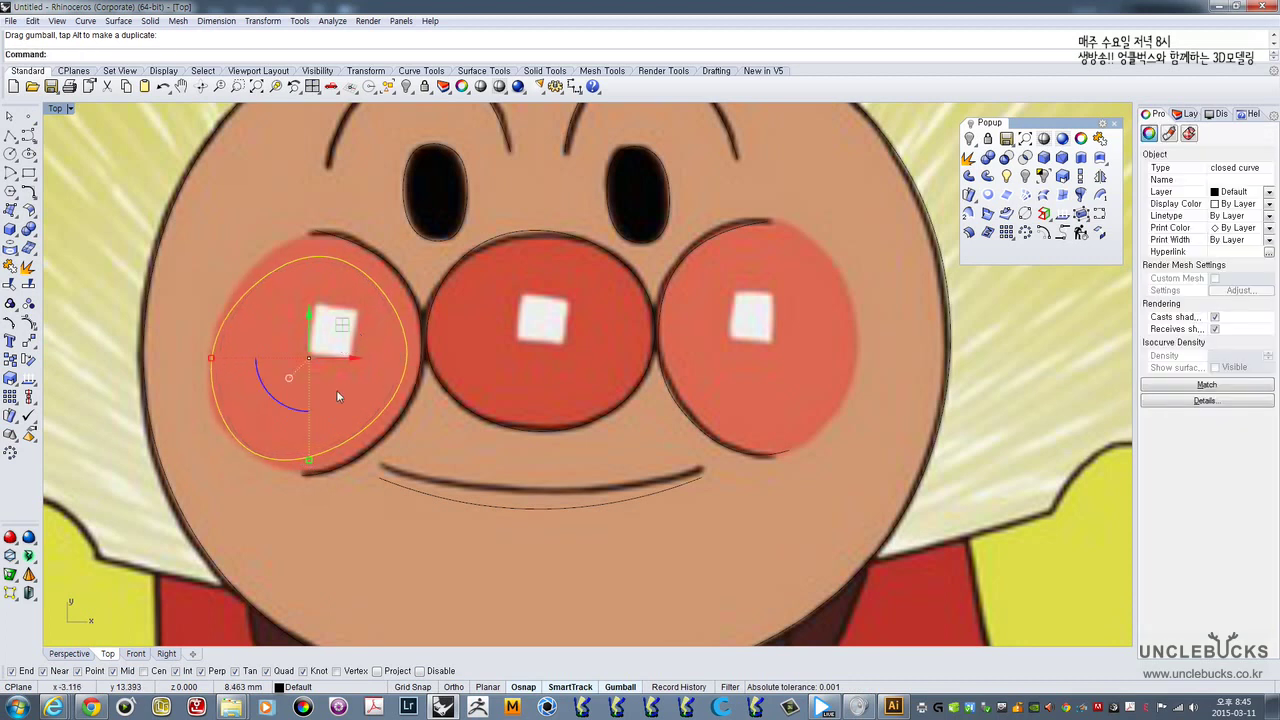
pyautogui.moveTo(211, 357); pyautogui.dragTo(205, 347)
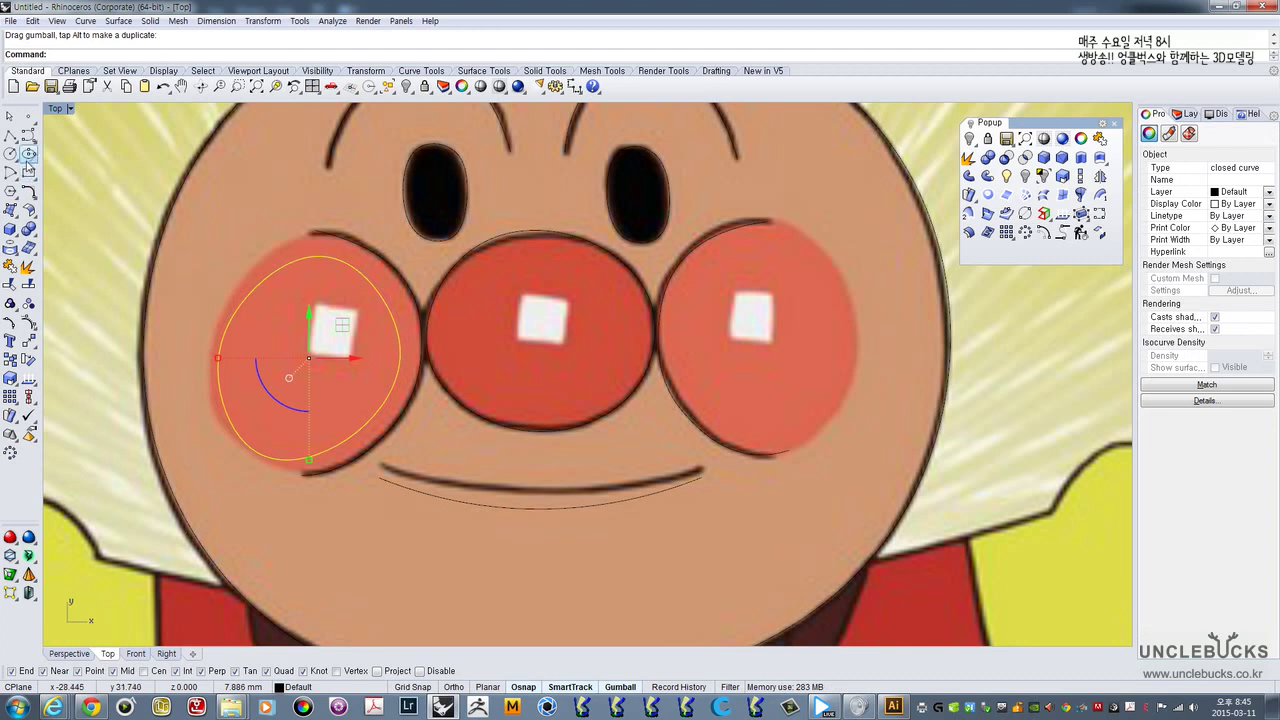
pyautogui.click(29, 323)
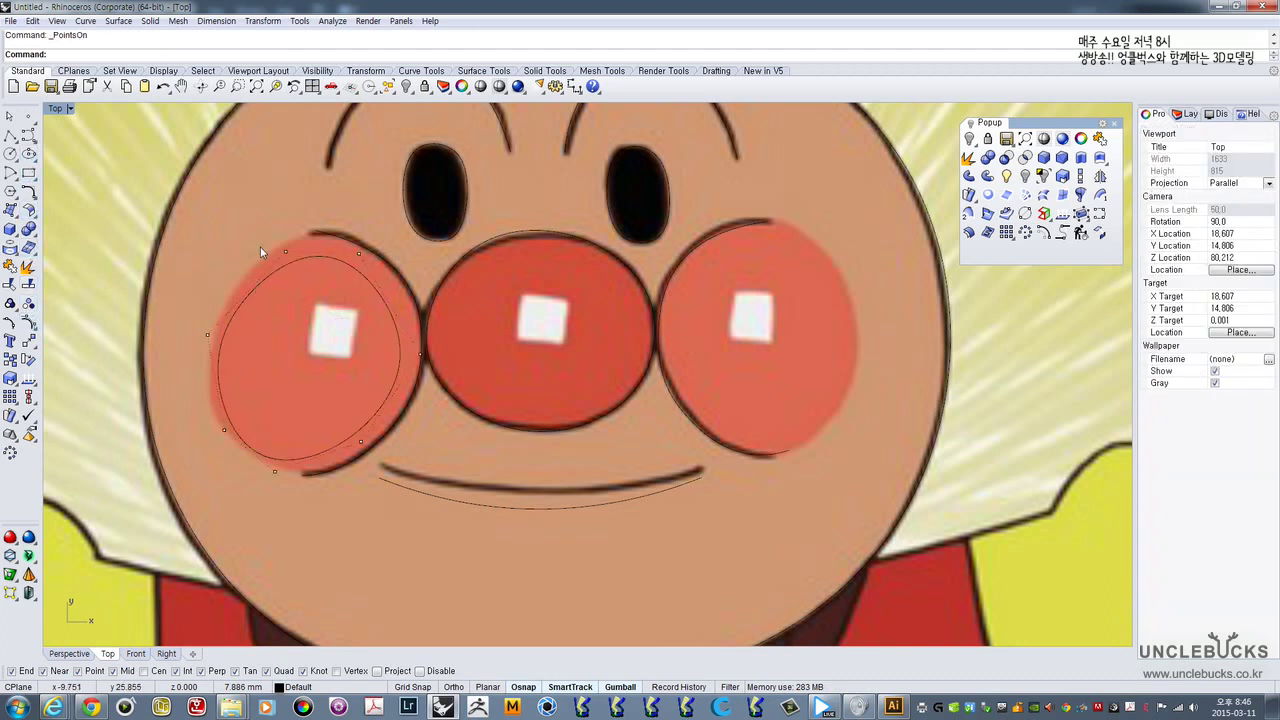
pyautogui.moveTo(260, 246); pyautogui.dragTo(305, 274)
pyautogui.moveTo(314, 221); pyautogui.dragTo(297, 212)
pyautogui.moveTo(354, 320); pyautogui.dragTo(448, 313)
pyautogui.click(418, 356)
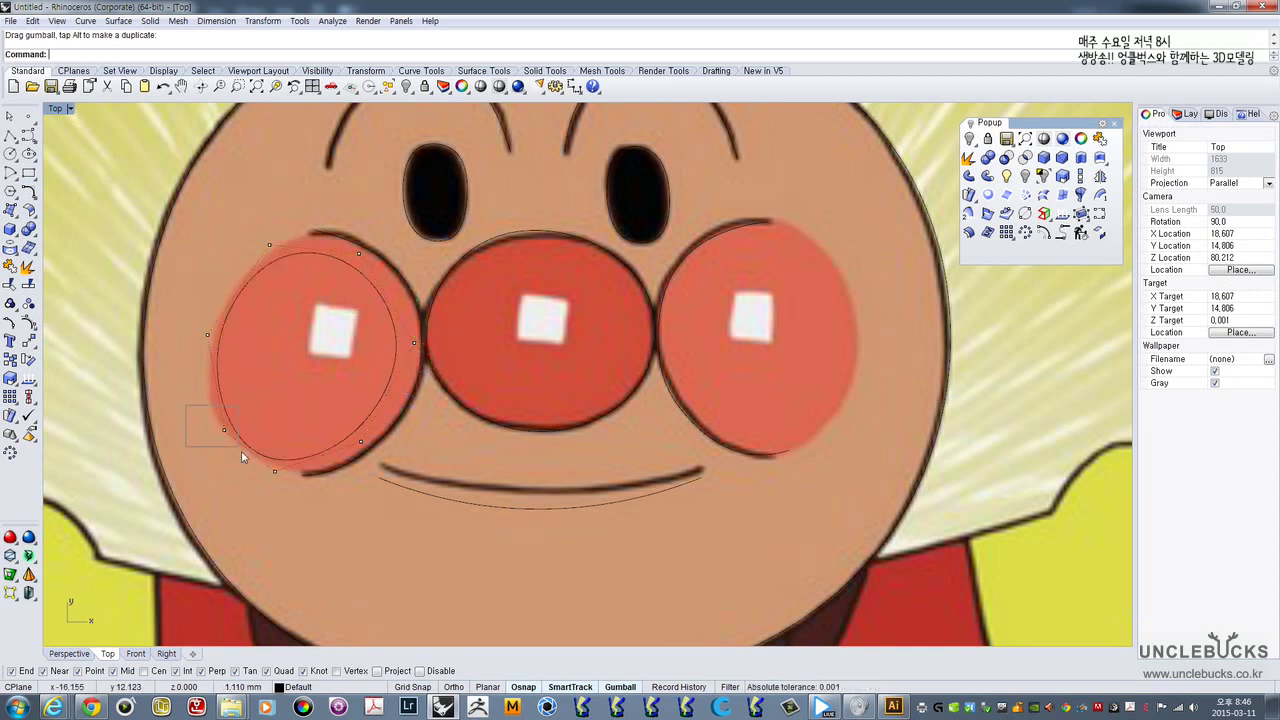
# - Adjust the left cheek curve's lower control points to even out its rounded base, and hide the points
pyautogui.click(224, 430)
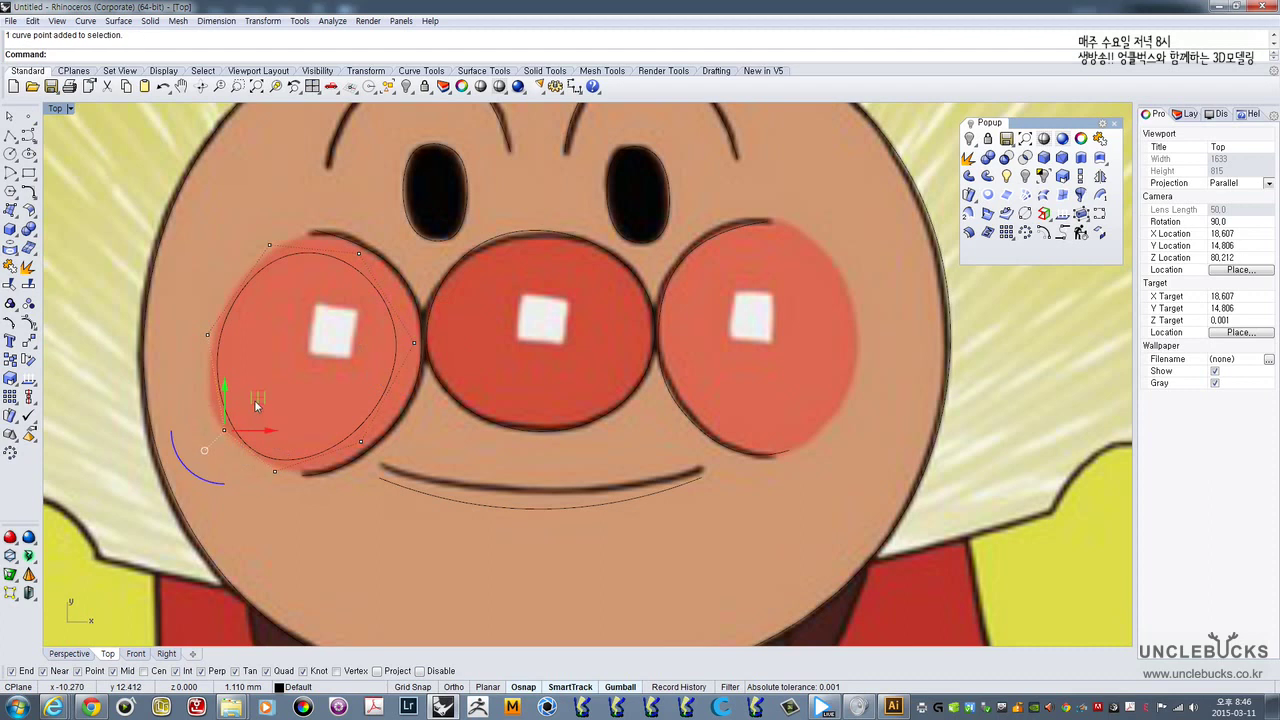
pyautogui.click(276, 469)
pyautogui.moveTo(314, 434); pyautogui.dragTo(389, 457)
pyautogui.moveTo(389, 410); pyautogui.dragTo(383, 406)
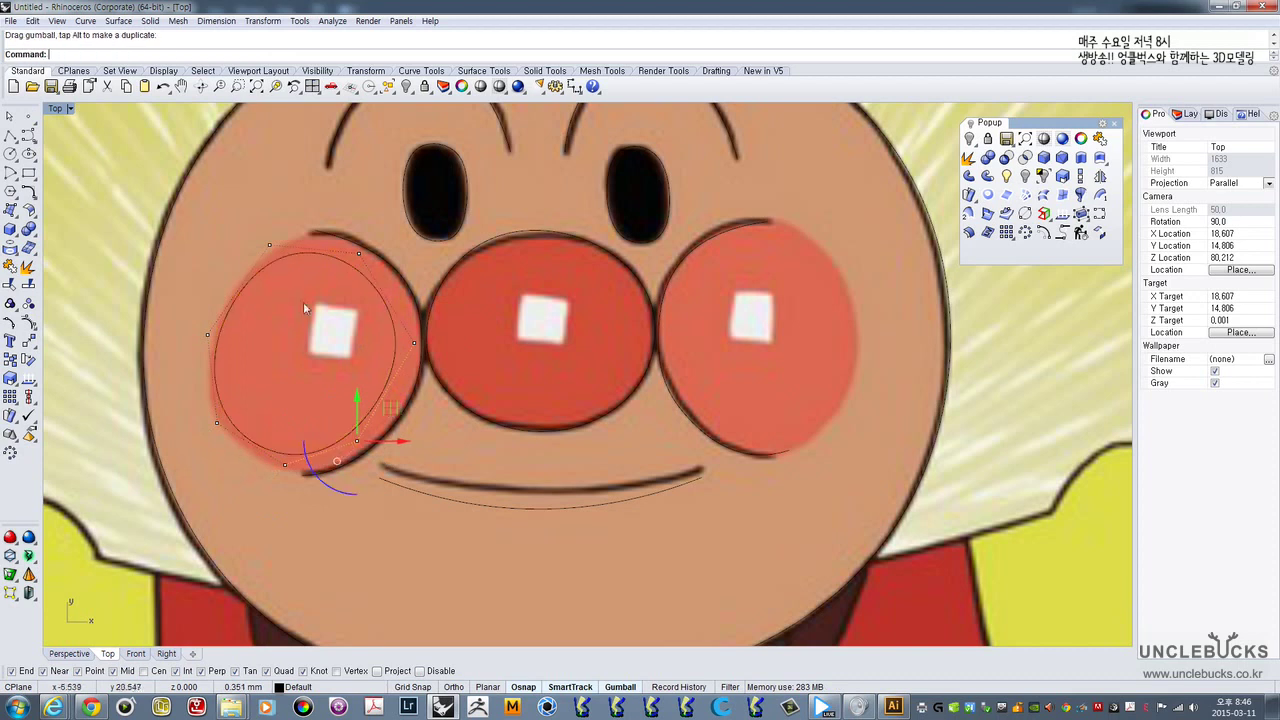
pyautogui.press('Escape')
pyautogui.press('Escape')
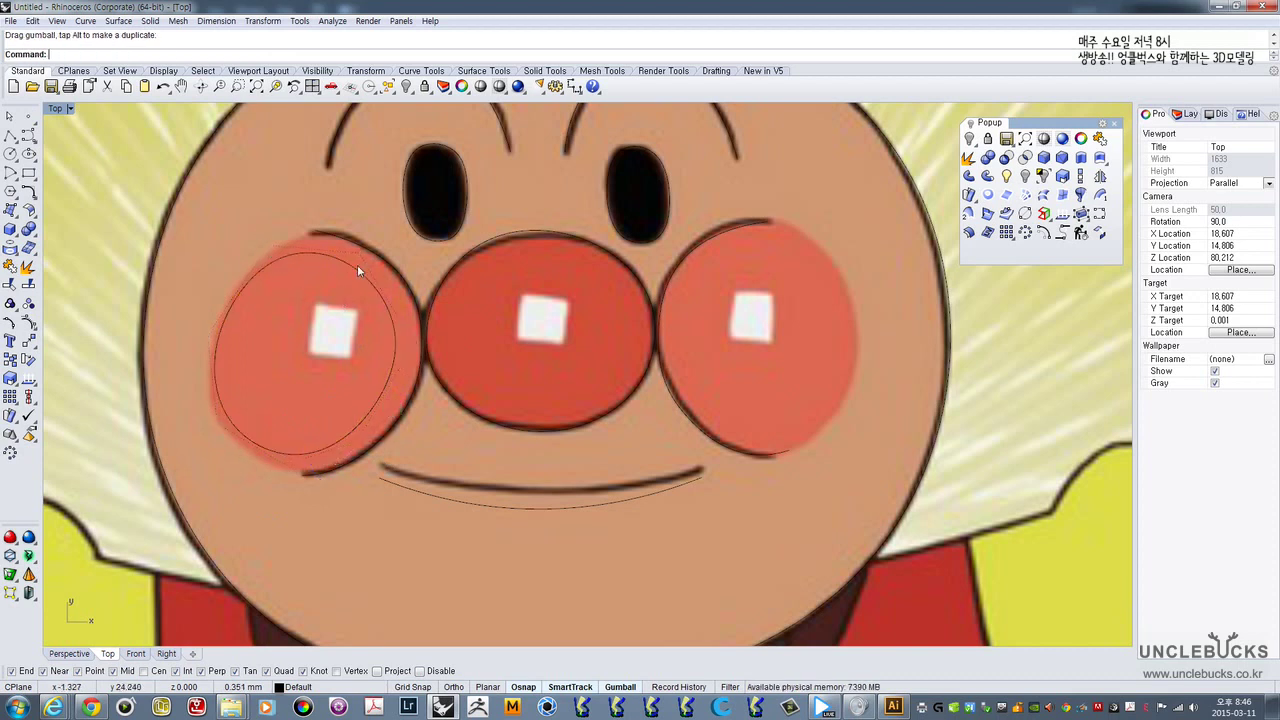
# - Copy the left cheek curve onto the right cheek, rotate the copy about 36 degrees and nudge it into place
pyautogui.click(357, 264)
pyautogui.moveTo(483, 332); pyautogui.dragTo(440, 318, button='right')
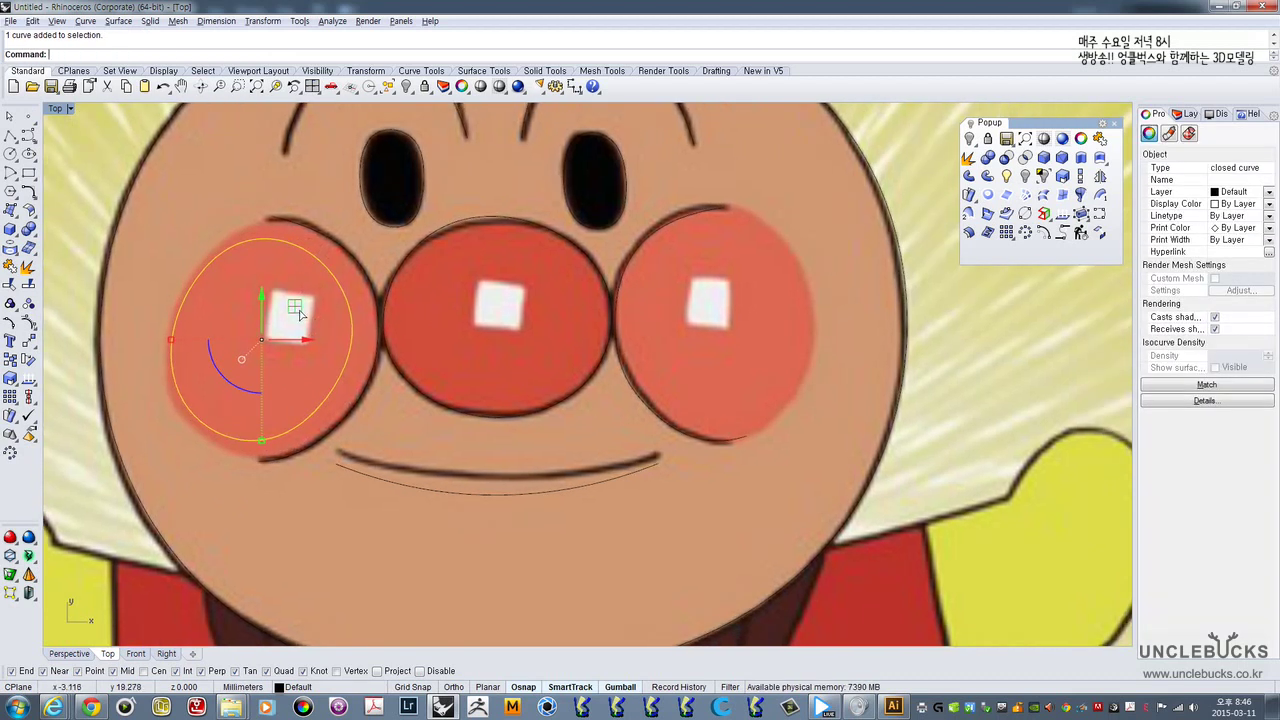
pyautogui.press('alt')
pyautogui.moveTo(300, 315); pyautogui.dragTo(770, 302)
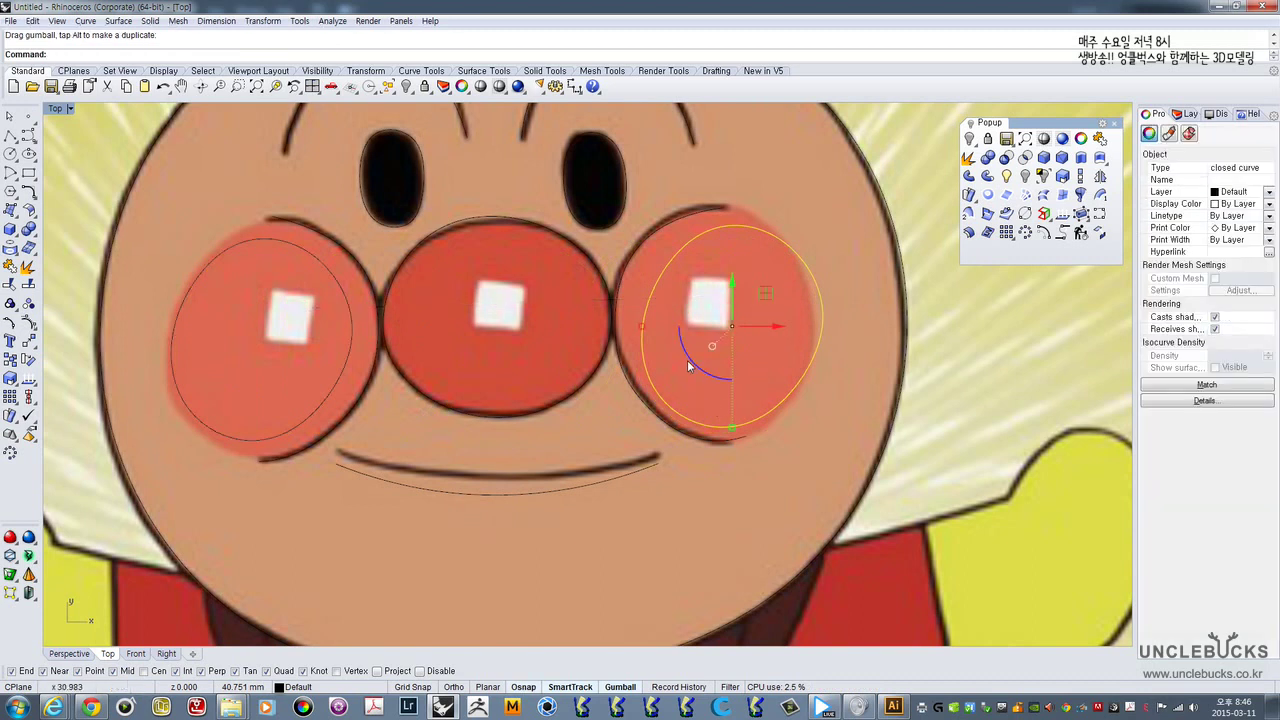
pyautogui.moveTo(688, 366); pyautogui.dragTo(708, 378)
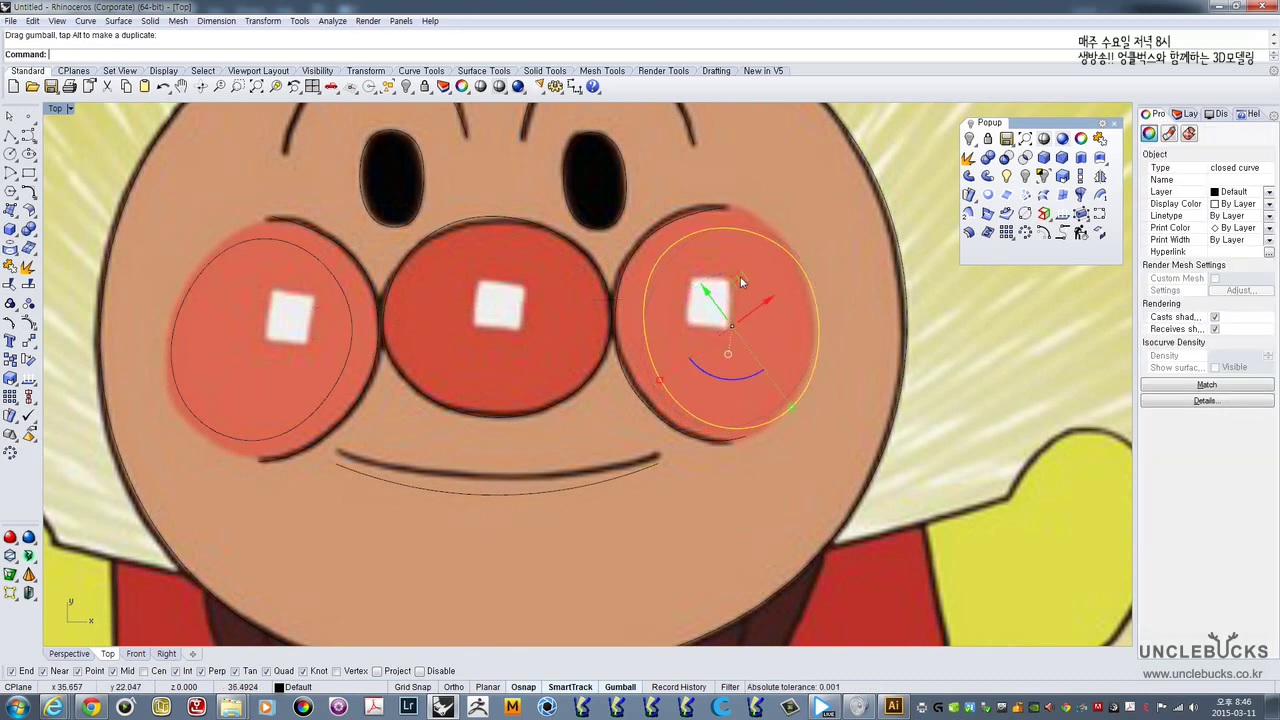
pyautogui.moveTo(740, 277); pyautogui.dragTo(732, 278)
# - Offset the left cheek curve inward by 3 mm, and offset the resulting curve inward by the same distance
pyautogui.moveTo(783, 312); pyautogui.dragTo(794, 316, button='right')
pyautogui.click(324, 259)
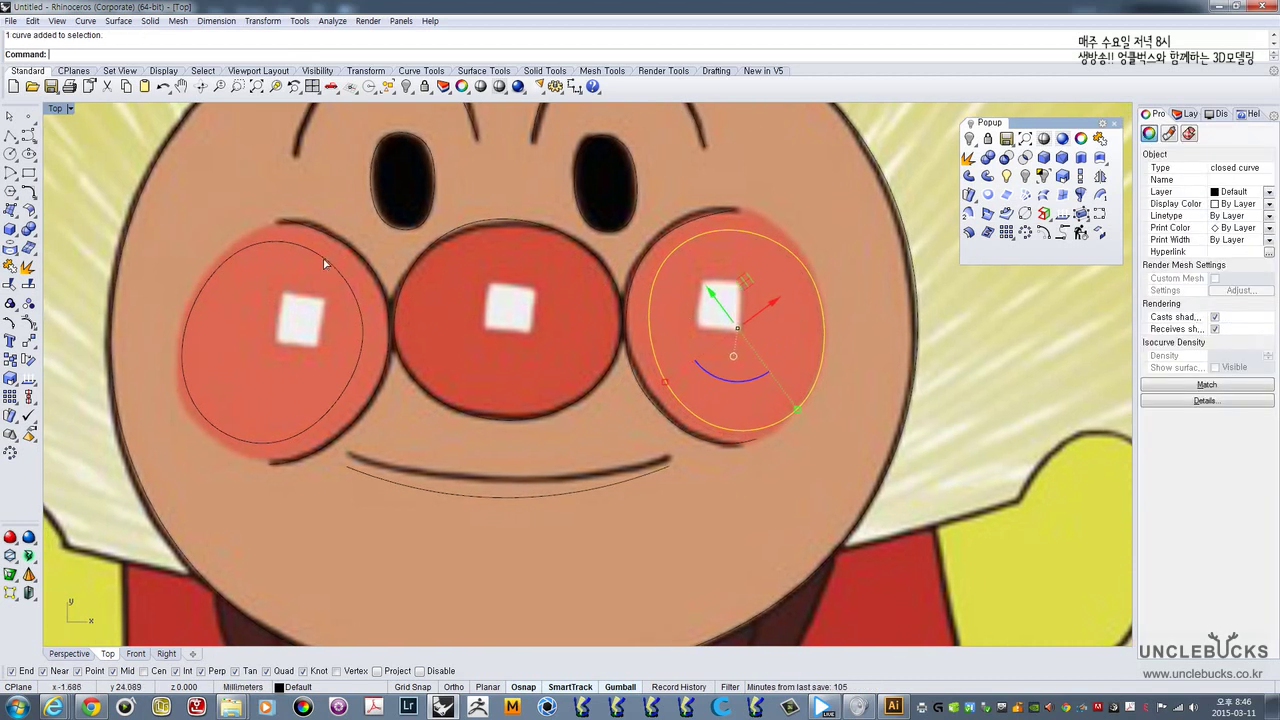
pyautogui.click(323, 263)
pyautogui.write('O')
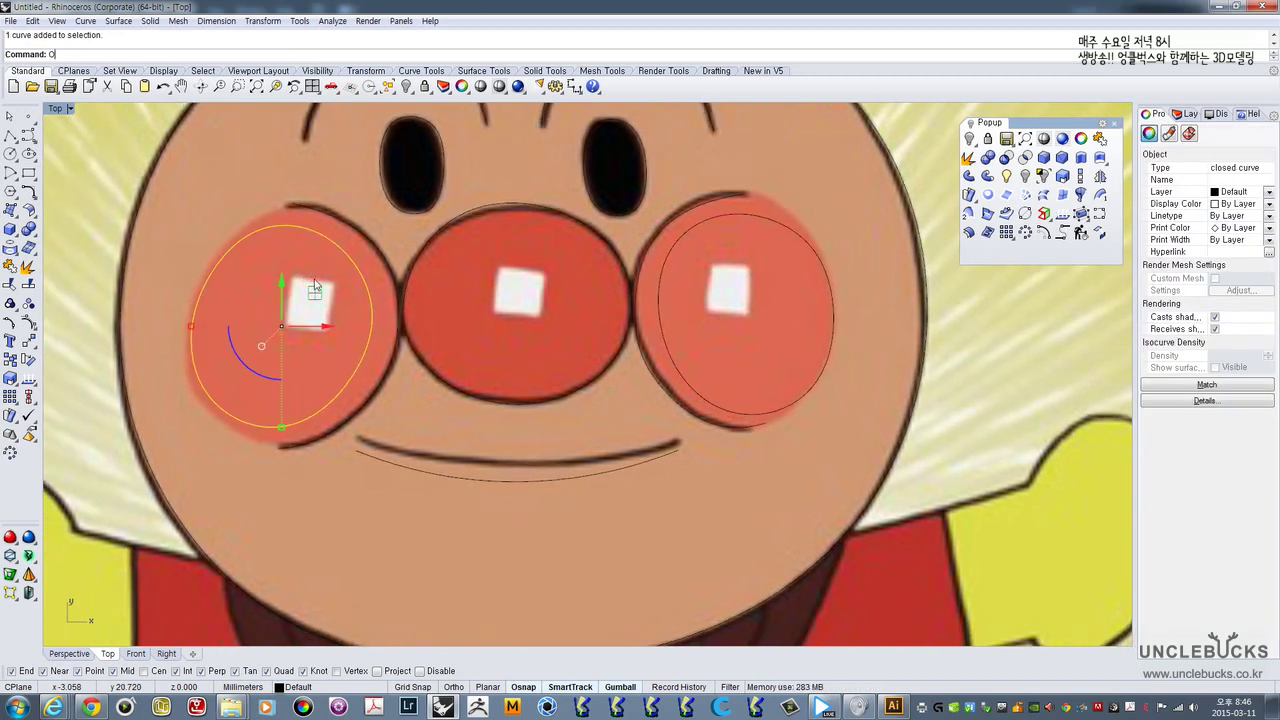
pyautogui.write('ffset')
pyautogui.press('Return')
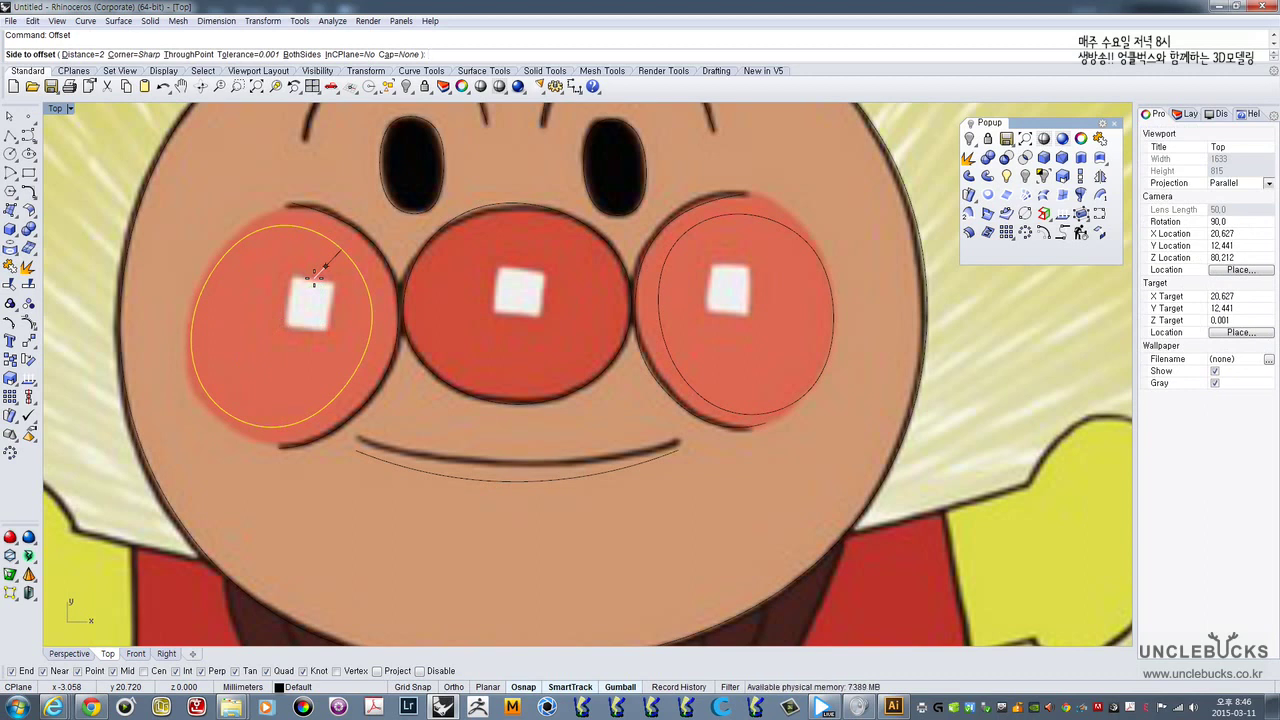
pyautogui.press('Return')
pyautogui.click(308, 280)
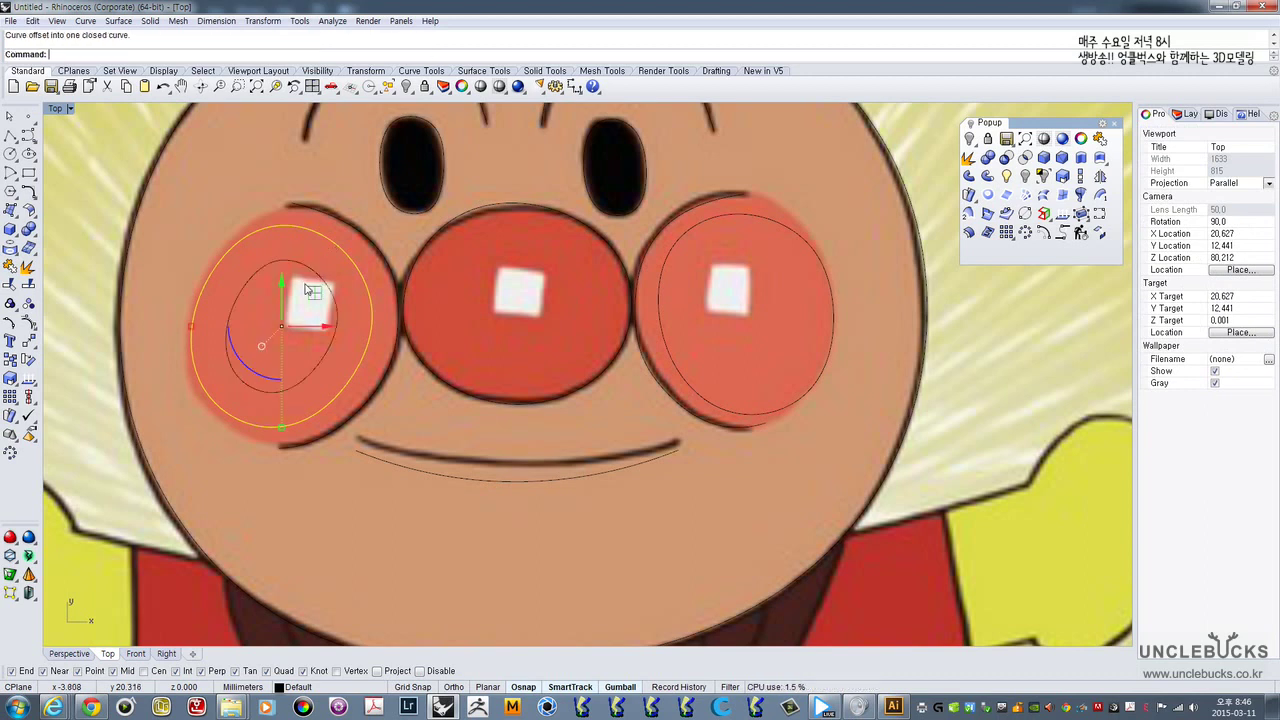
pyautogui.click(310, 271)
pyautogui.press('Return')
pyautogui.click(281, 336)
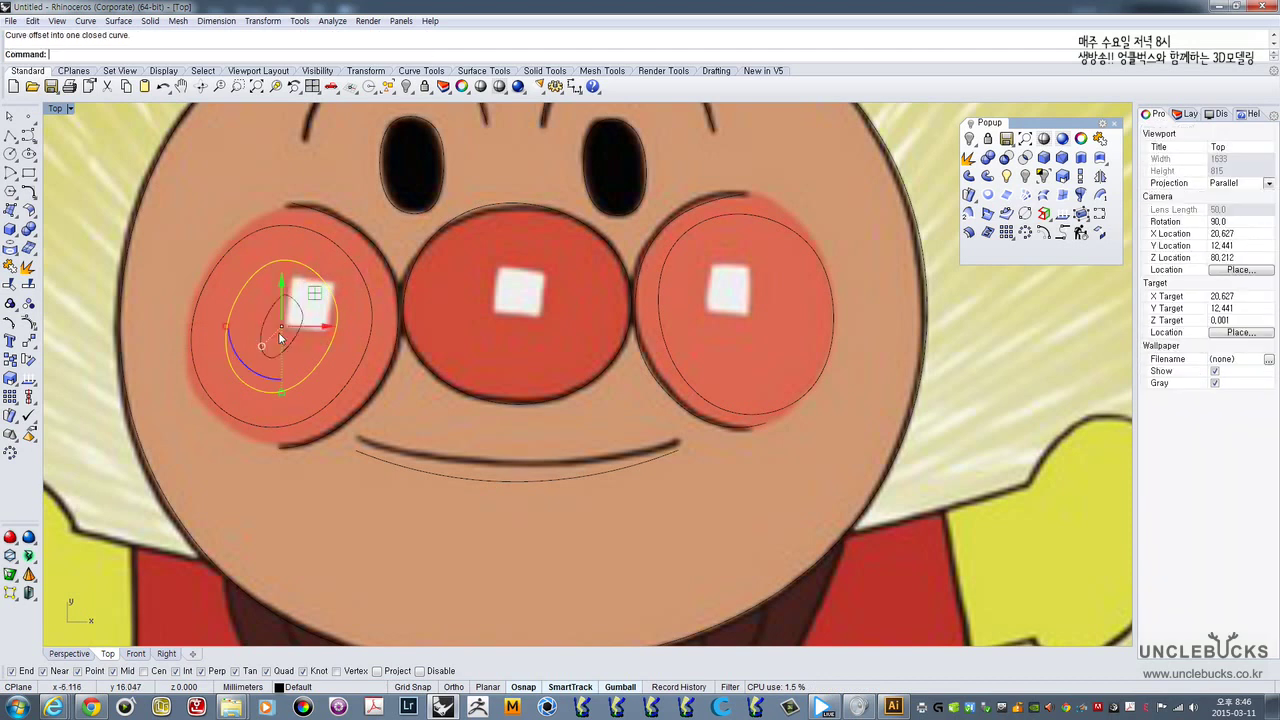
# - Offset the right cheek curve inward by 3 mm twice to form matching nested rings
pyautogui.click(703, 224)
pyautogui.press('Return')
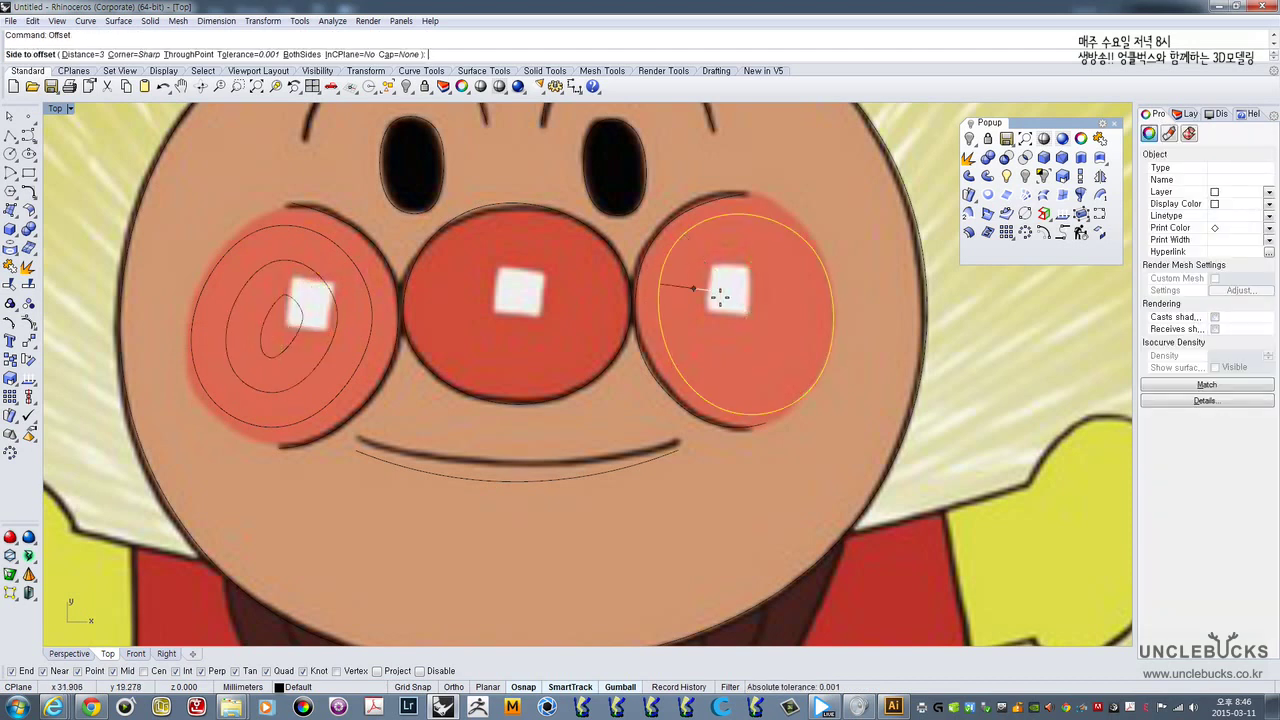
pyautogui.click(722, 295)
pyautogui.click(697, 286)
pyautogui.press('Return')
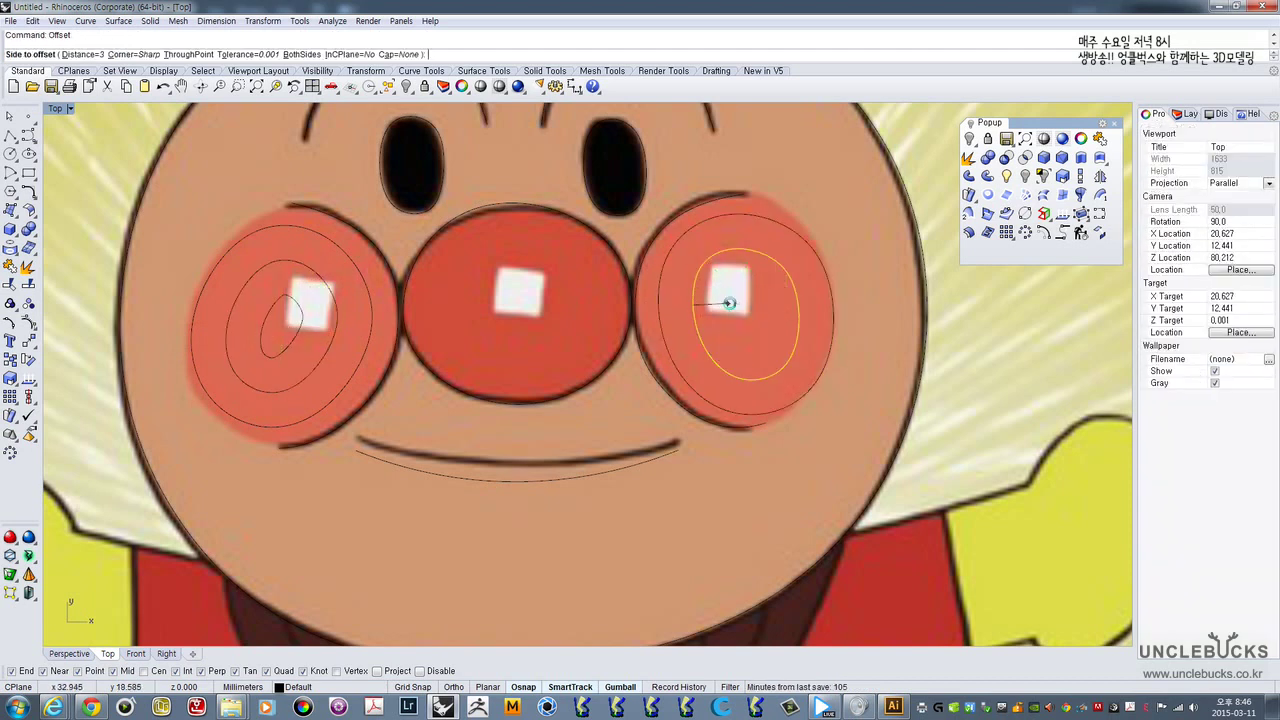
pyautogui.click(733, 305)
# - Examine the traced face curves over the reference image, both close up and with the whole character in view
pyautogui.scroll(-4, 745, 313)
pyautogui.moveTo(744, 310); pyautogui.dragTo(721, 333, button='right')
pyautogui.click(557, 329)
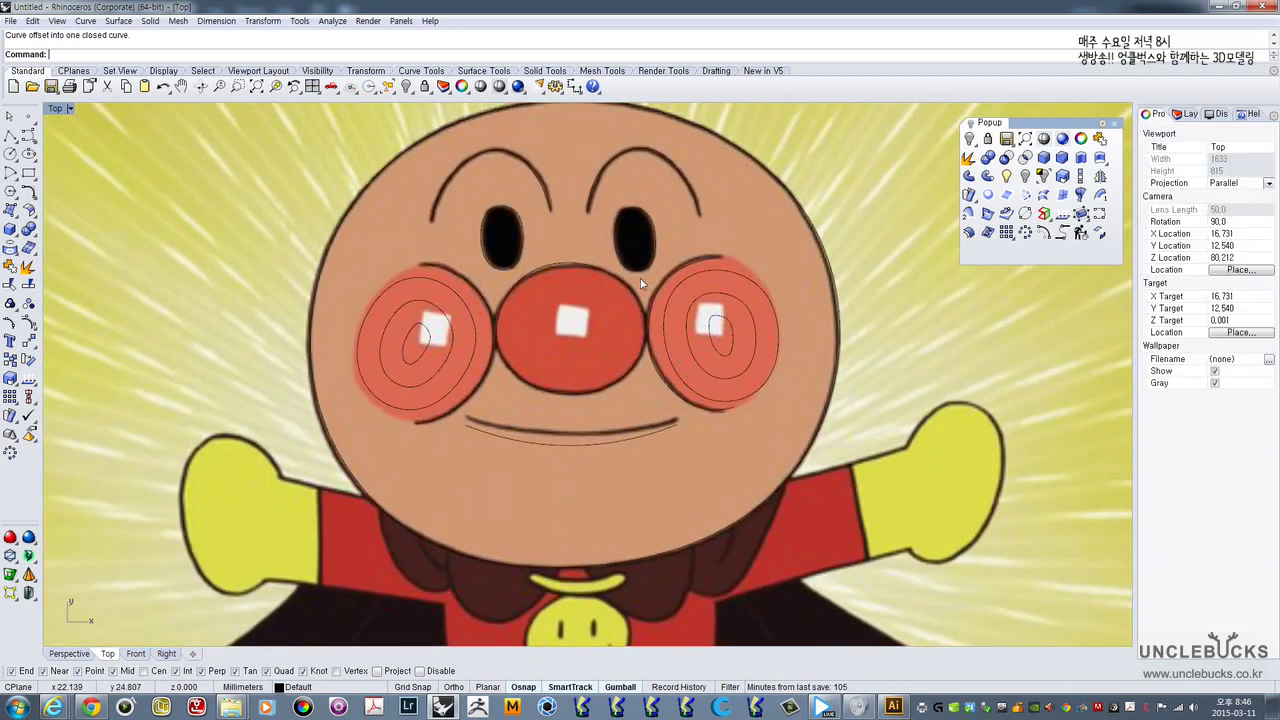
pyautogui.scroll(3, 440, 280)
pyautogui.scroll(-3, 438, 282)
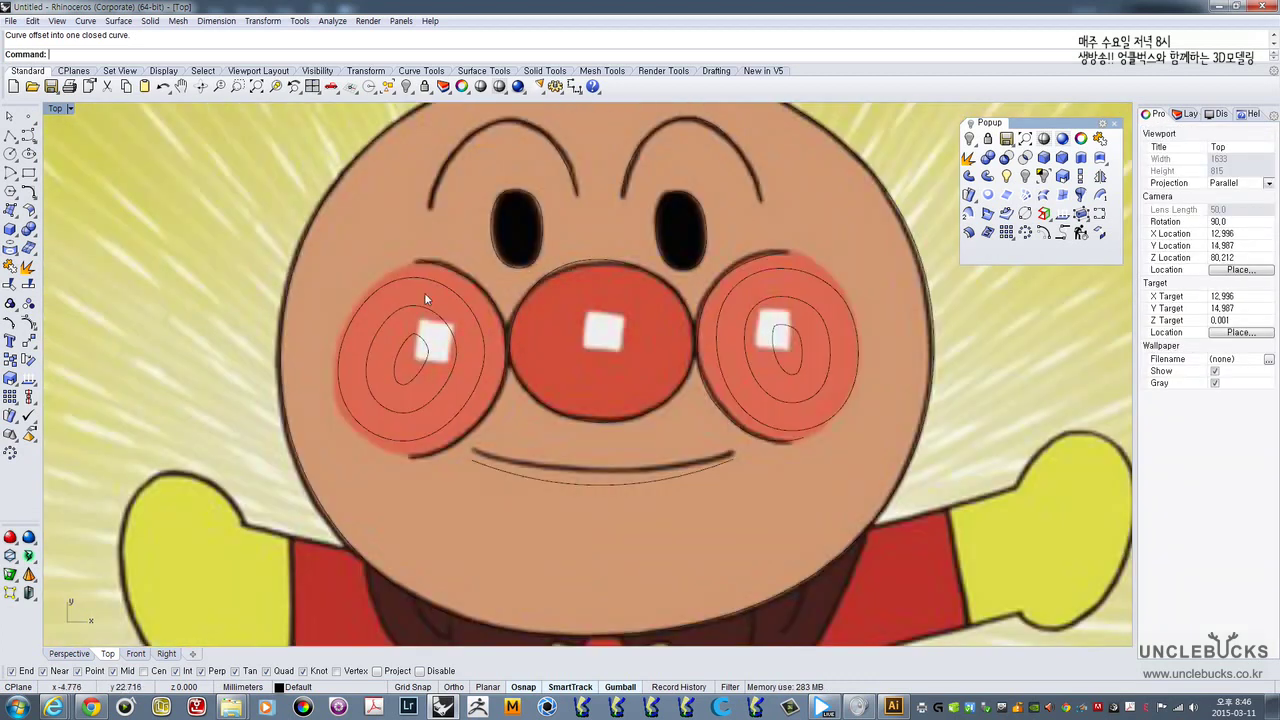
pyautogui.scroll(1, 428, 320)
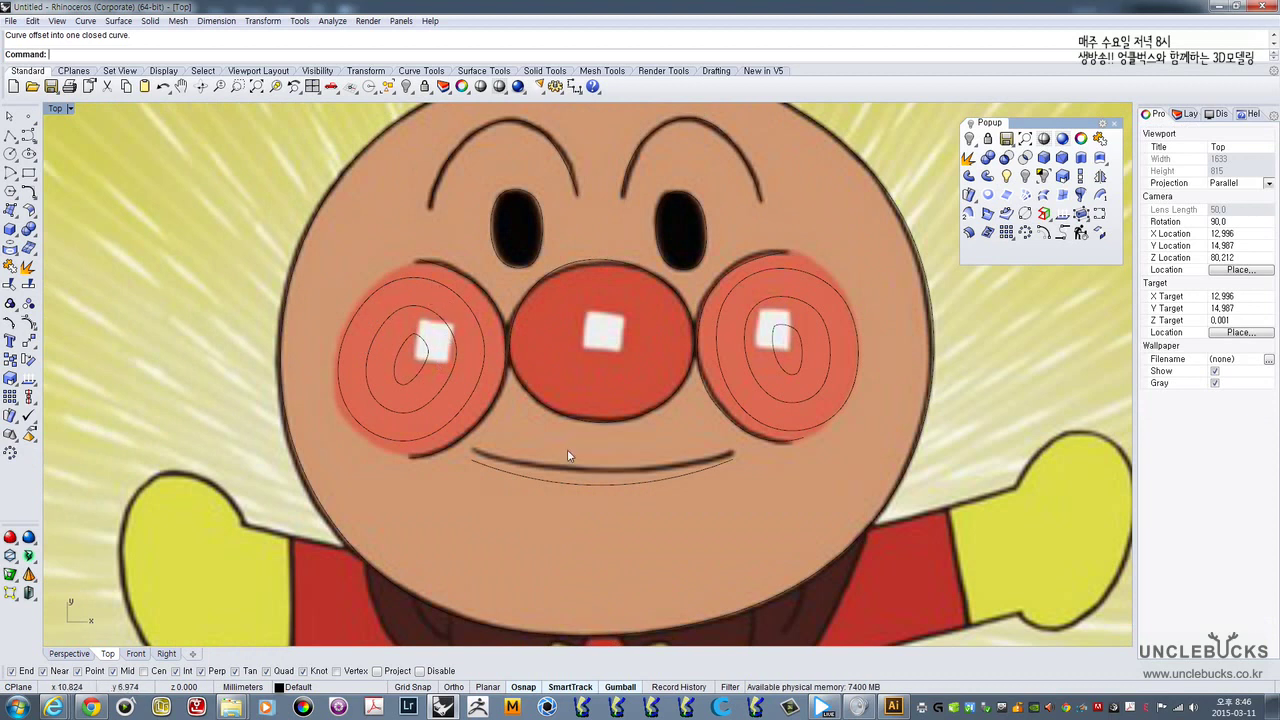
pyautogui.scroll(-10, 567, 456)
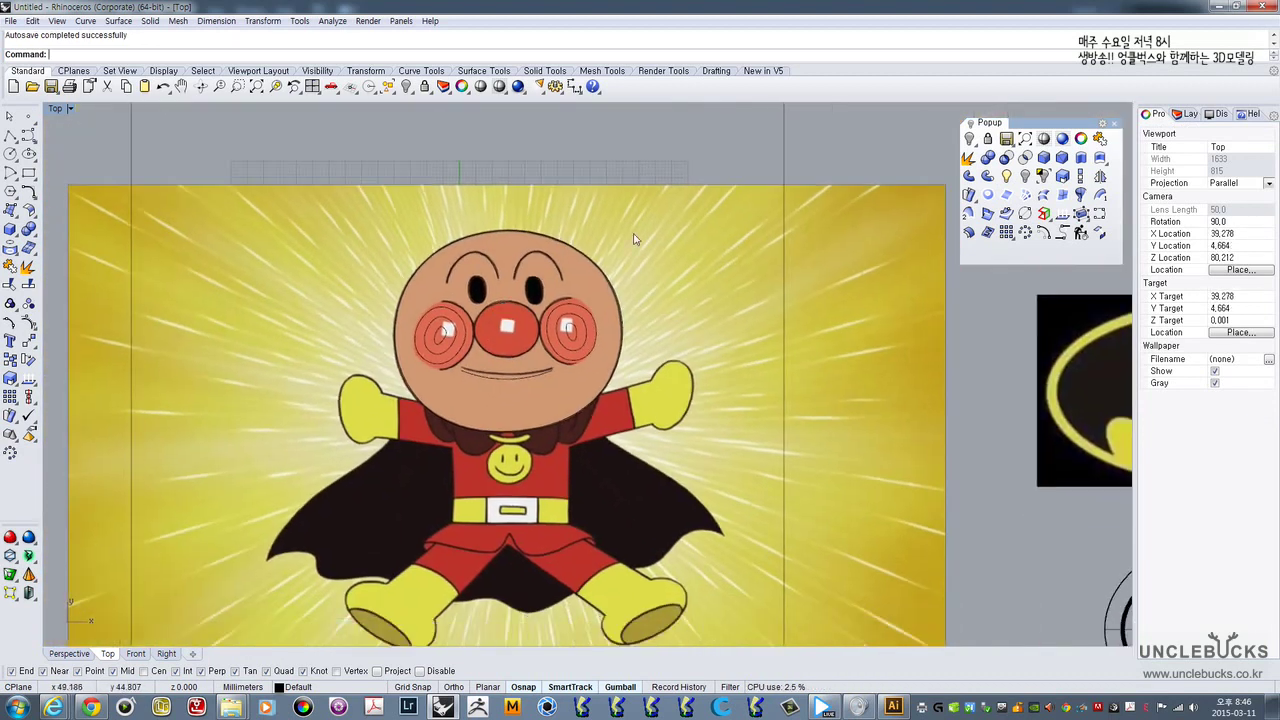
pyautogui.moveTo(585, 274); pyautogui.dragTo(618, 241, button='right')
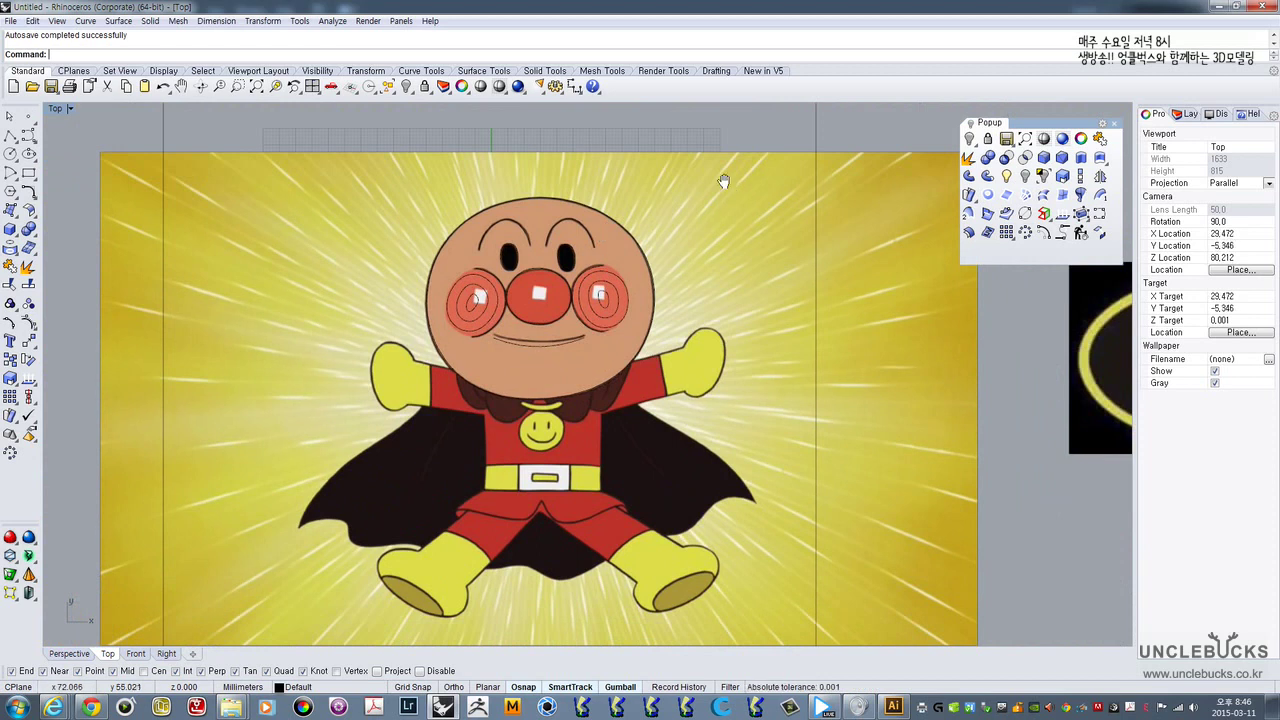
pyautogui.moveTo(723, 181); pyautogui.dragTo(672, 200, button='right')
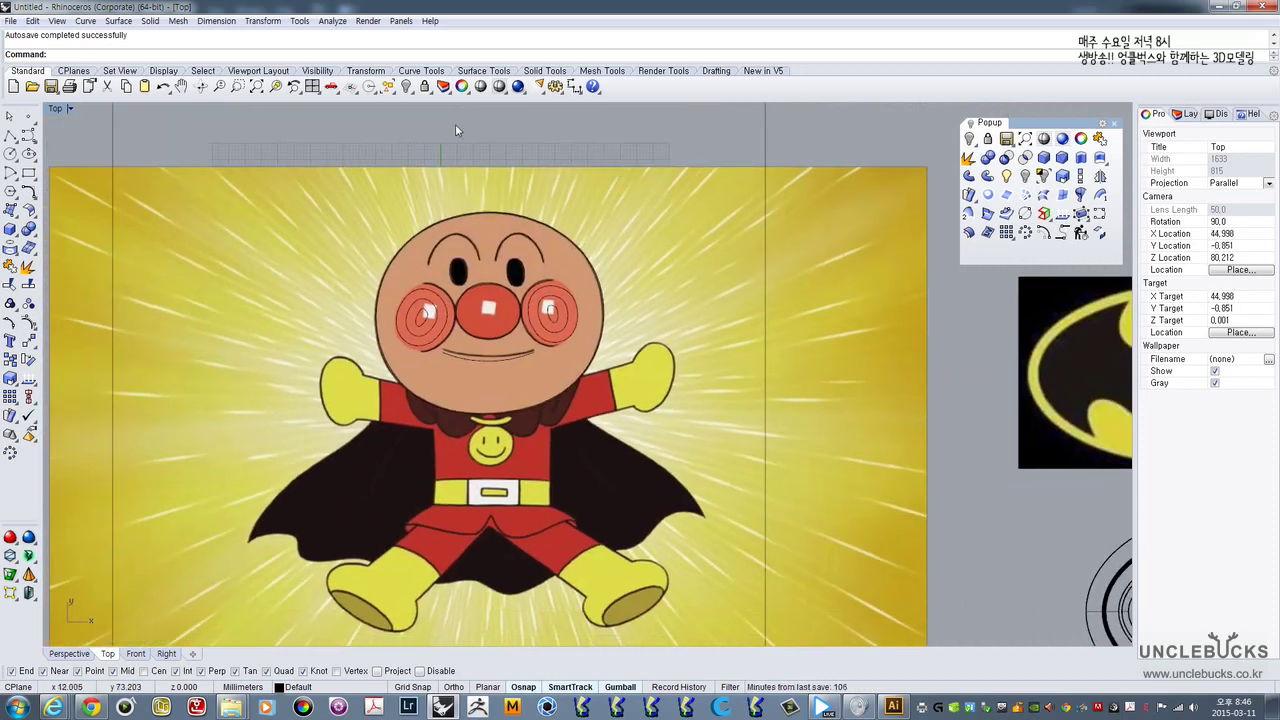
pyautogui.moveTo(455, 205); pyautogui.dragTo(306, 182, button='right')
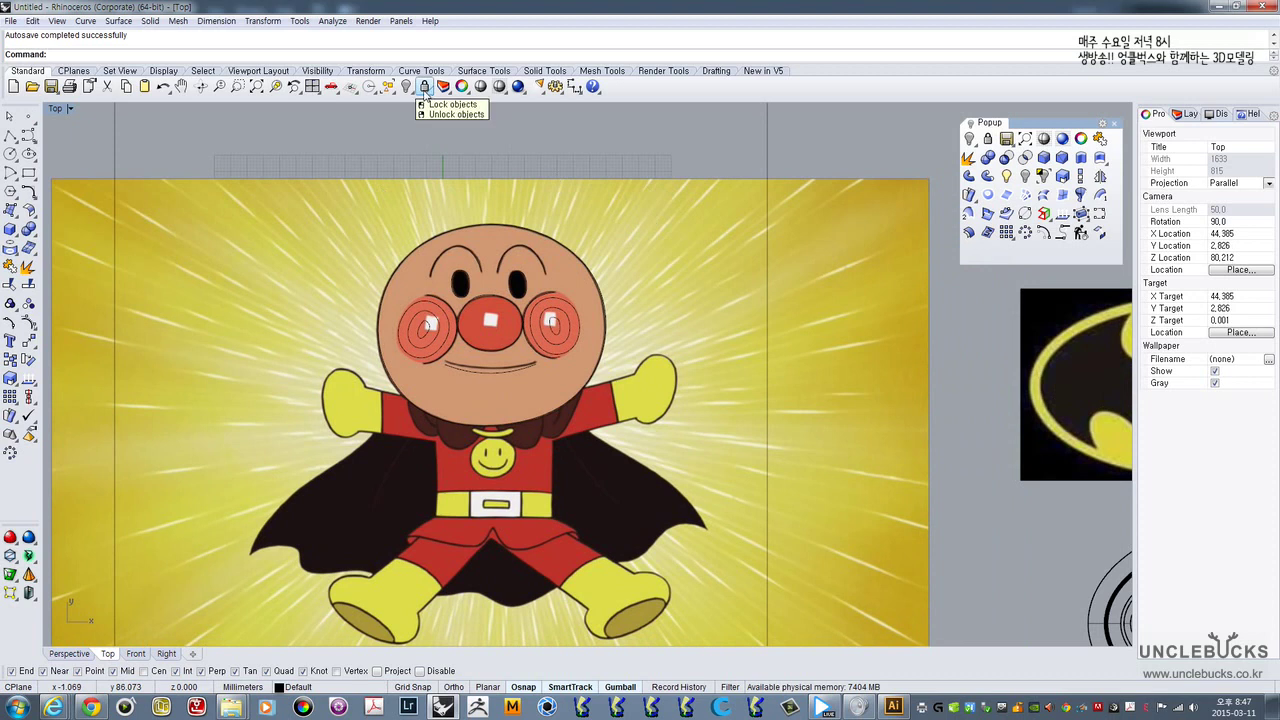
# - Unlock only the cartoon reference image and move it away from the face curves, below the Batman logo curves
pyautogui.click(425, 88)
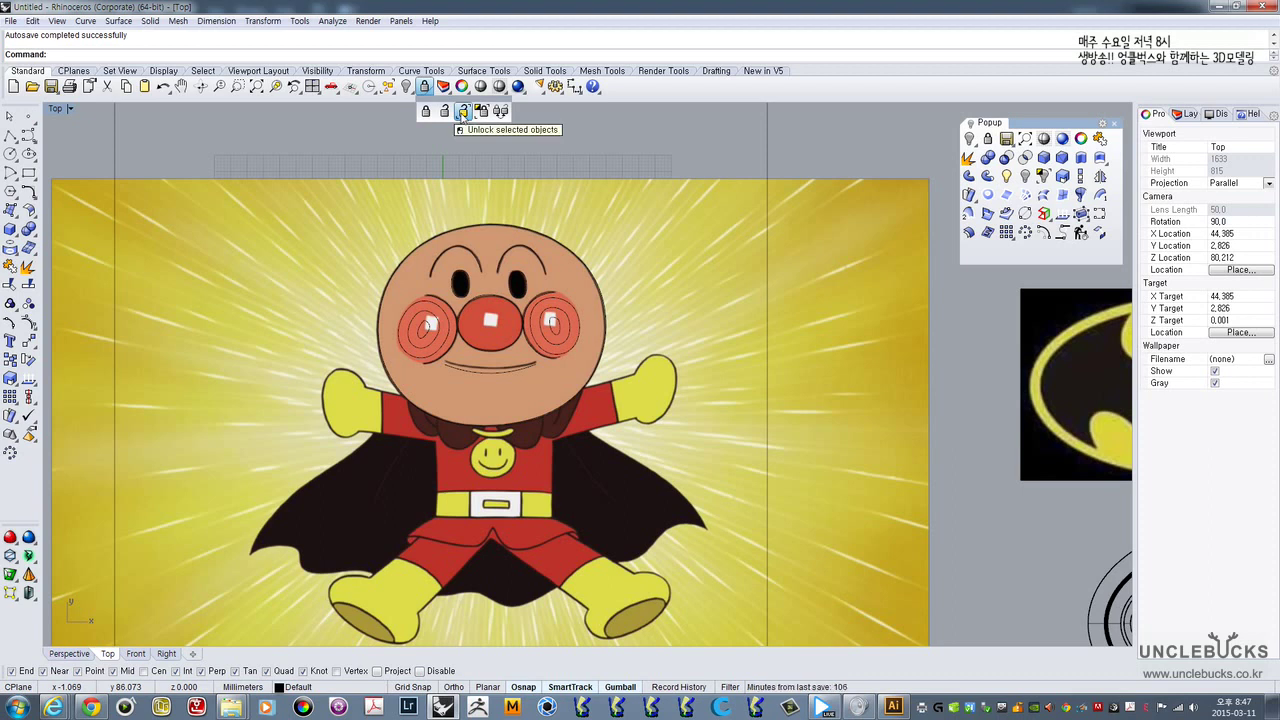
pyautogui.click(463, 113)
pyautogui.click(594, 197)
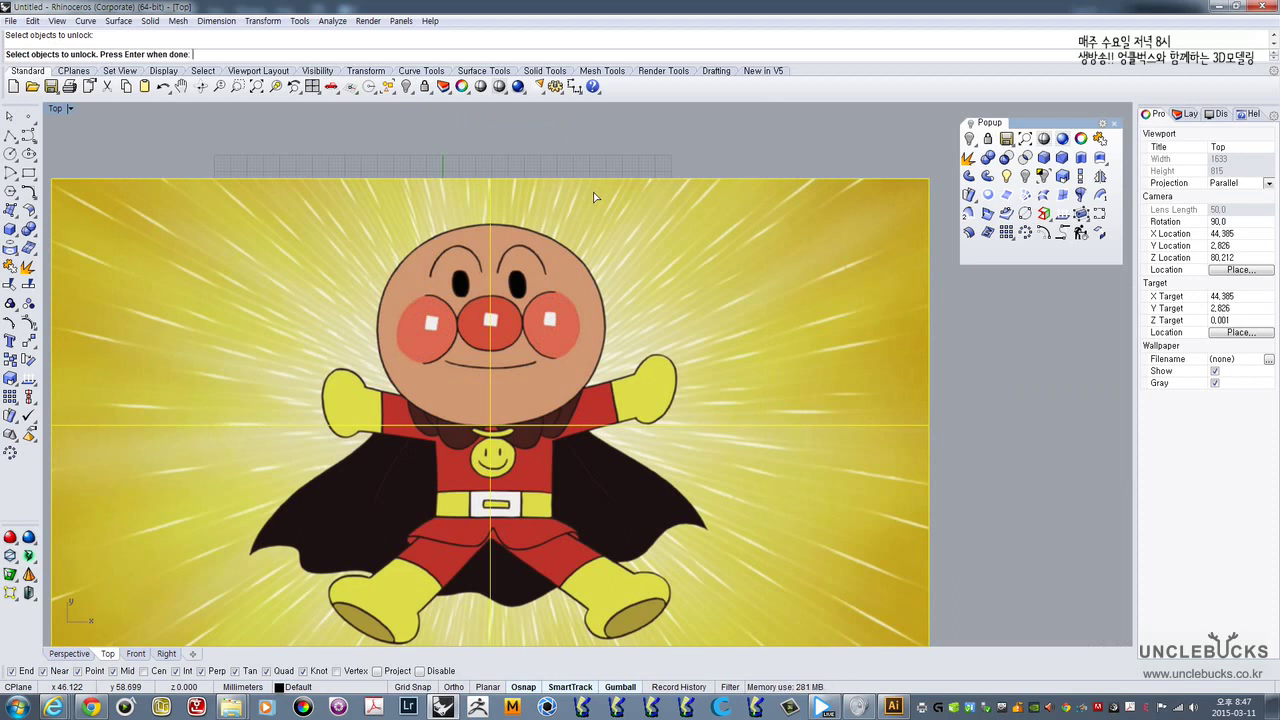
pyautogui.press('Return')
pyautogui.scroll(-10, 606, 190)
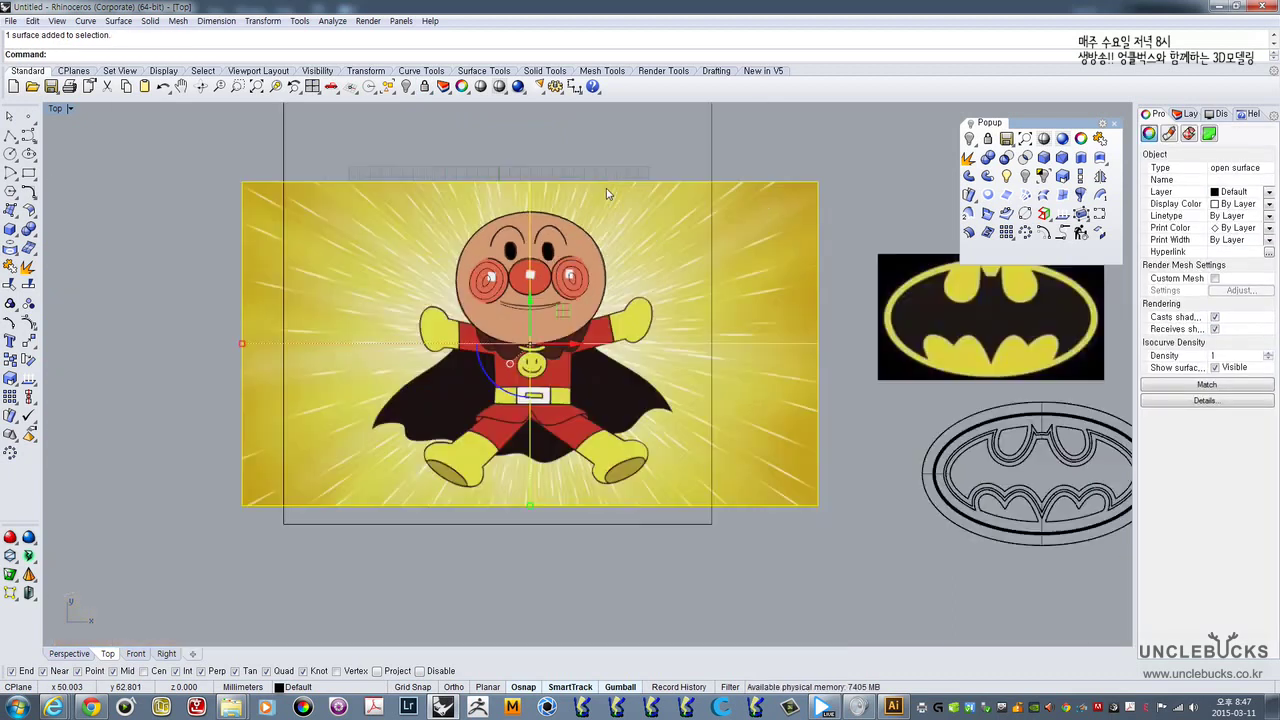
pyautogui.moveTo(480, 232); pyautogui.dragTo(864, 340)
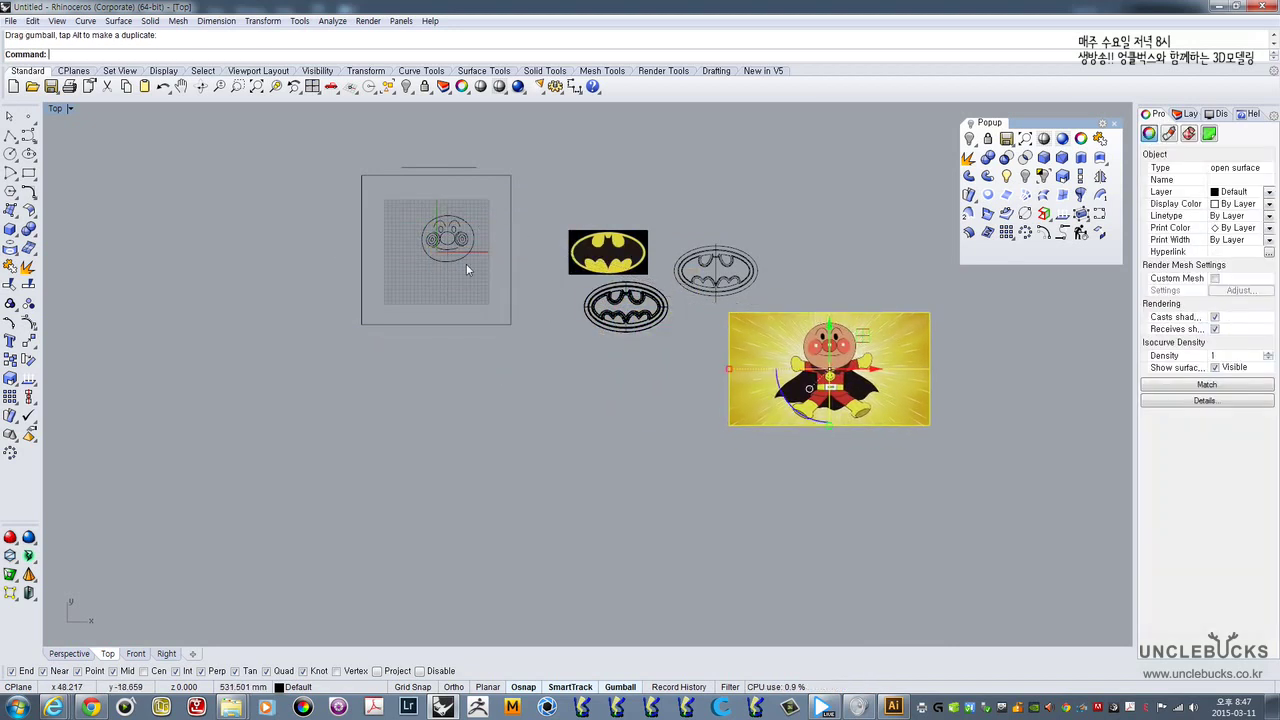
# - Offset the closed head outline outward by 1 mm
pyautogui.scroll(8, 466, 263)
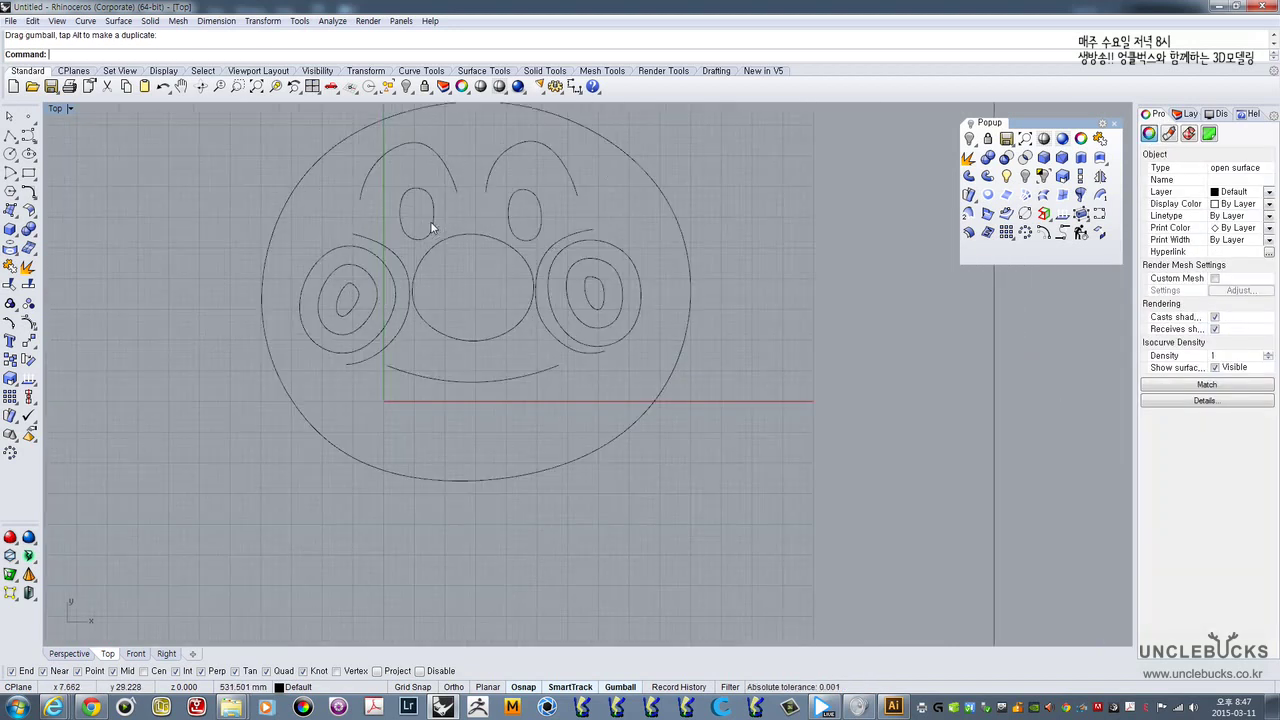
pyautogui.scroll(-10, 430, 221)
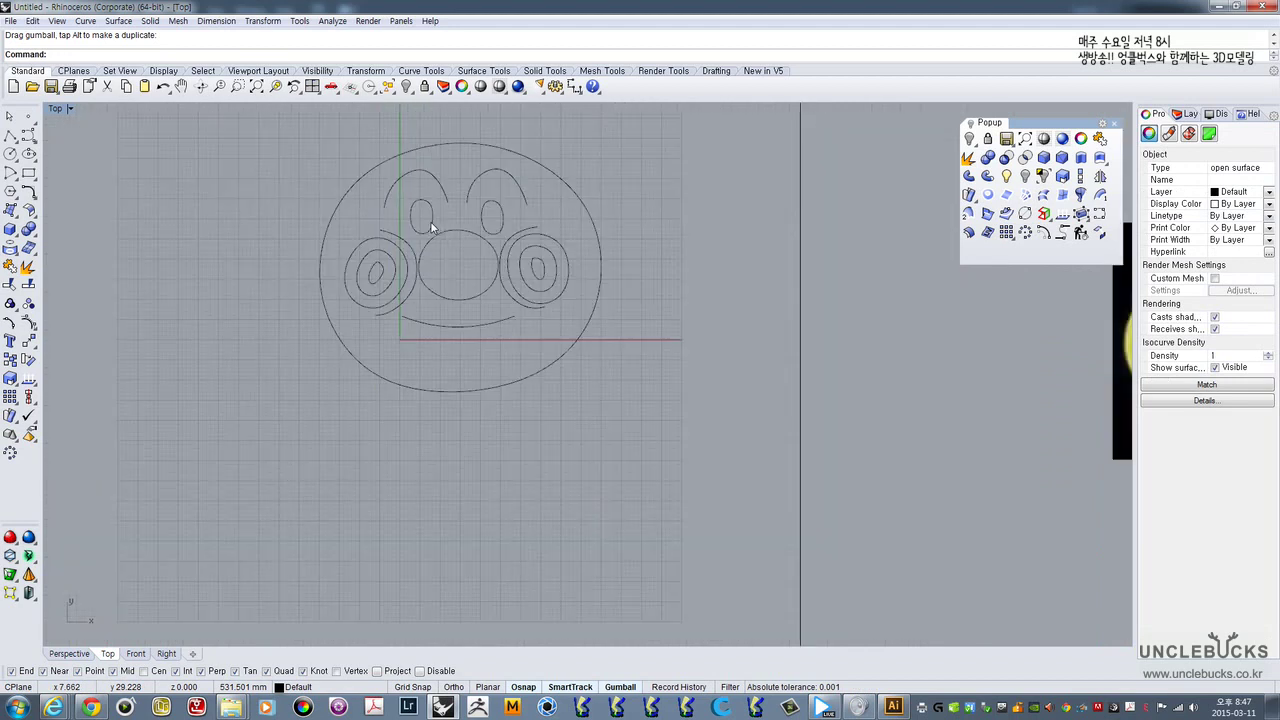
pyautogui.scroll(10, 430, 221)
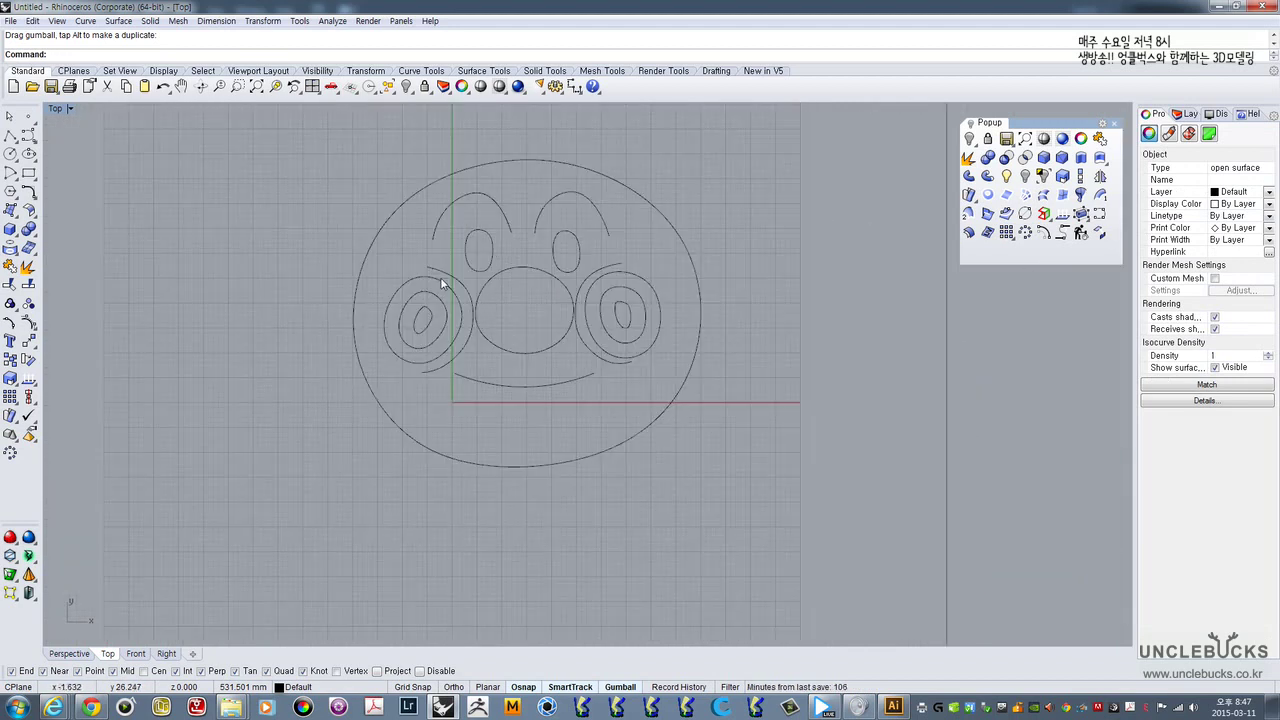
pyautogui.scroll(-2, 483, 224)
pyautogui.scroll(-2, 488, 169)
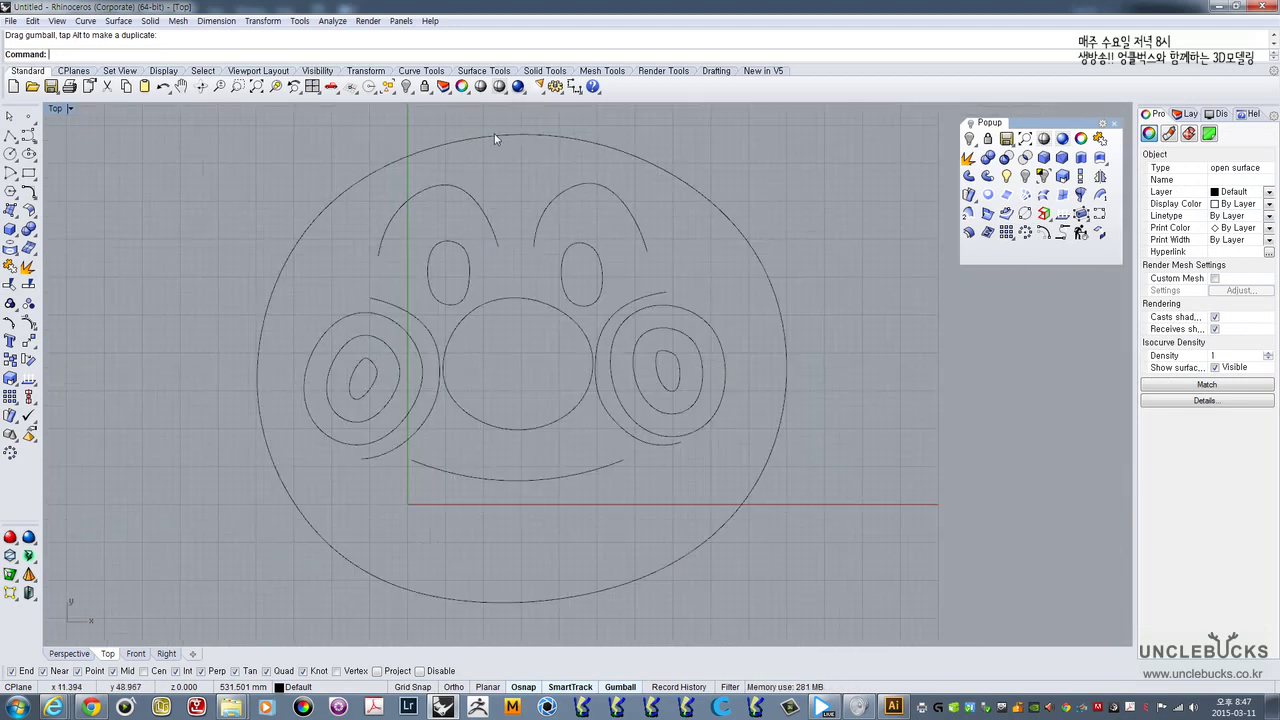
pyautogui.click(421, 152)
pyautogui.moveTo(405, 155); pyautogui.dragTo(401, 176, button='right')
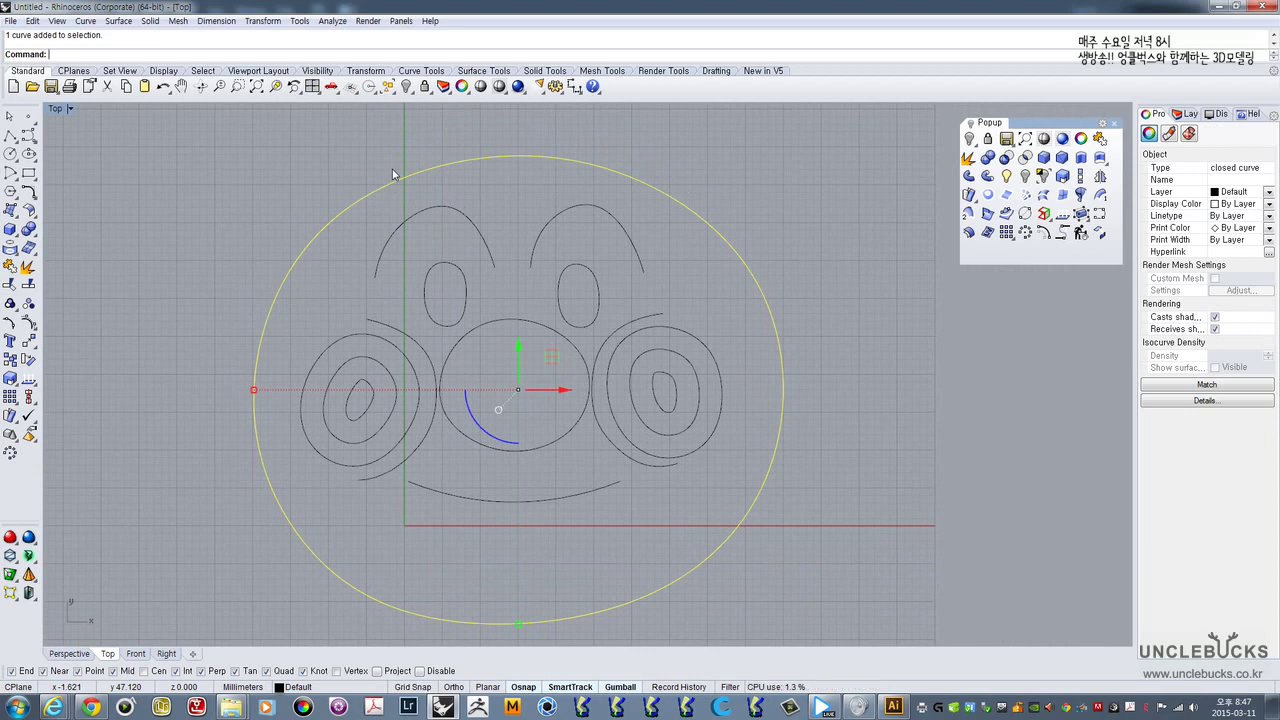
pyautogui.write('offset')
pyautogui.press('Return')
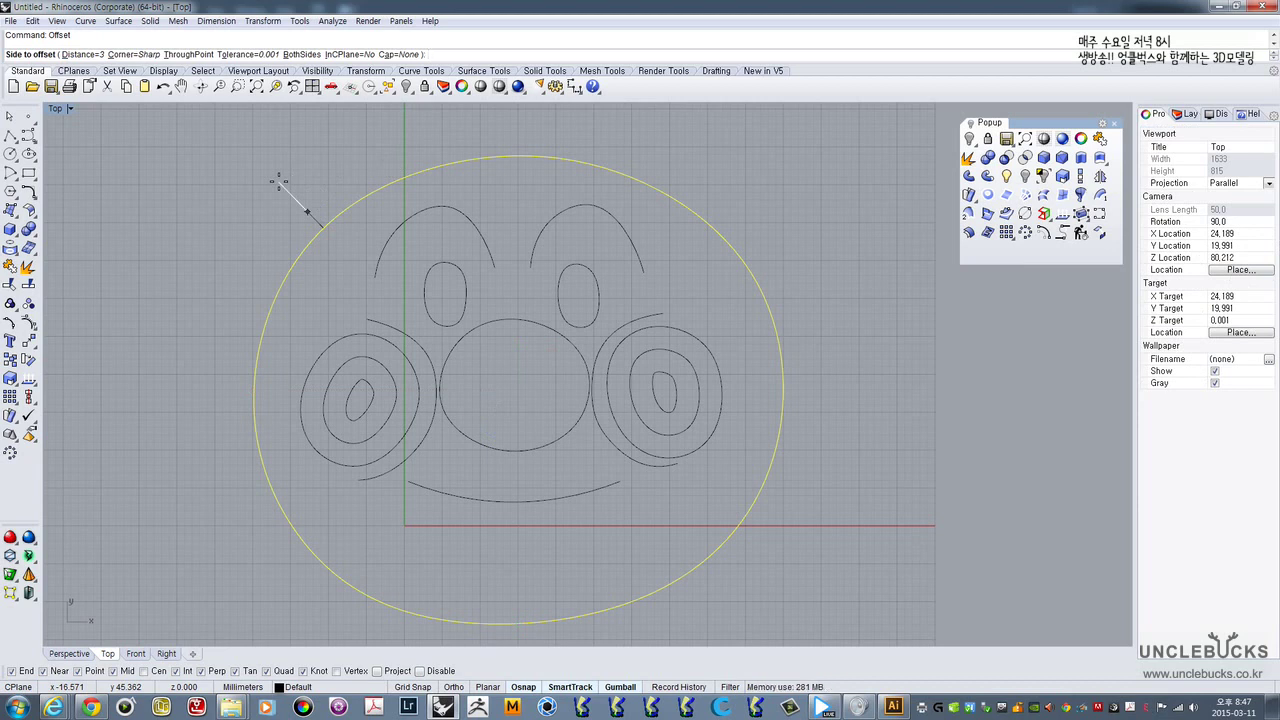
pyautogui.press('BackSpace')
pyautogui.write('1')
pyautogui.press('Return')
pyautogui.click(242, 190)
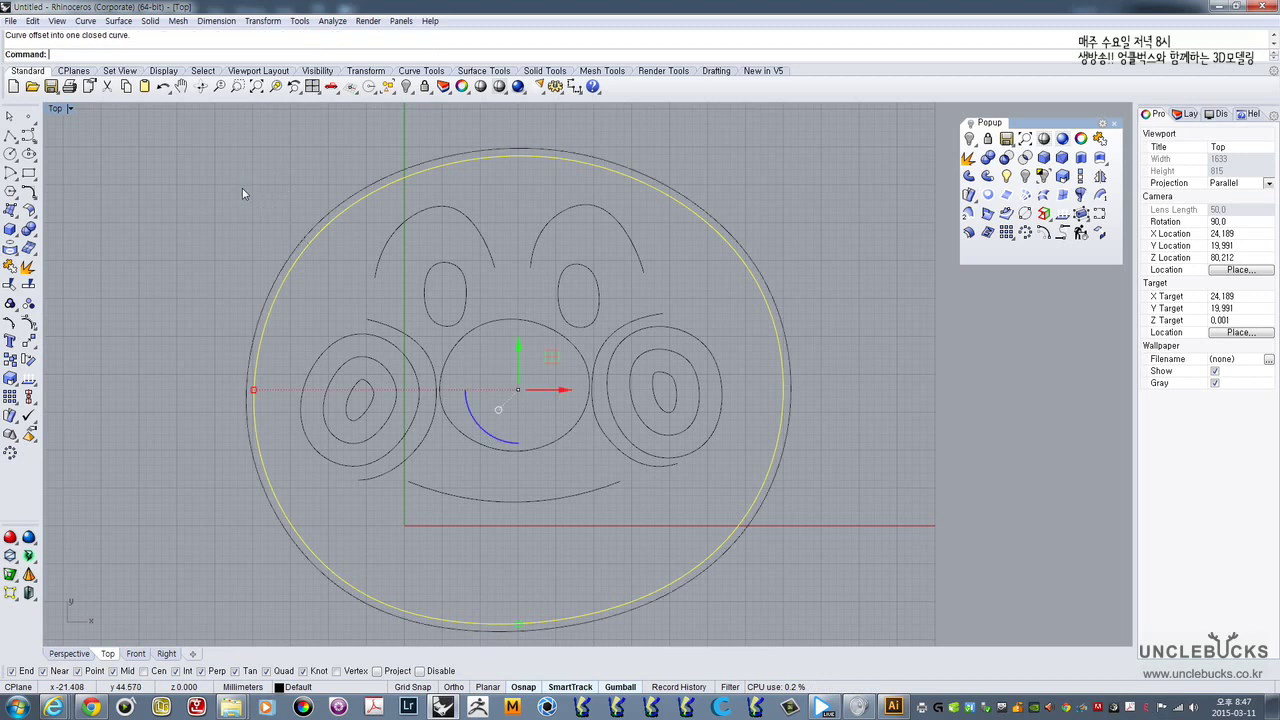
# - Delete the outer offset copy of the head outline, keeping the original inner outline
pyautogui.click(365, 199)
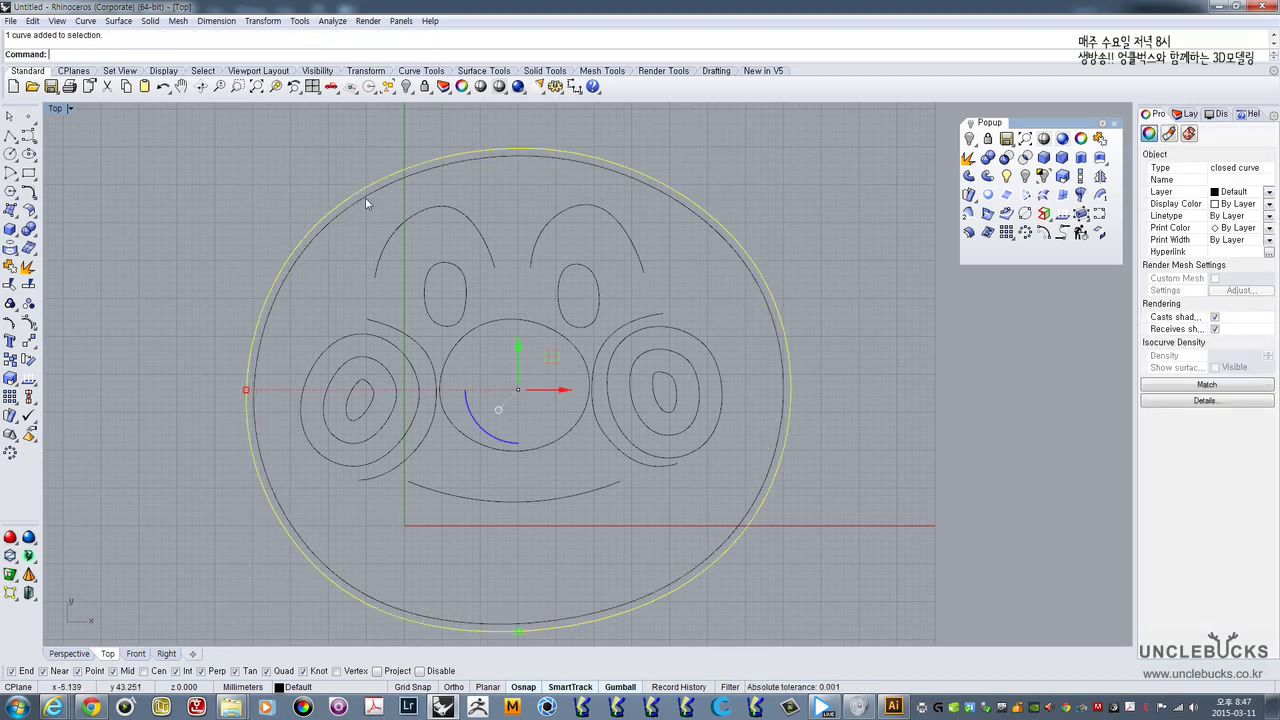
pyautogui.keyDown('shift'); pyautogui.click(365, 198); pyautogui.keyUp('shift')
pyautogui.moveTo(372, 222)
pyautogui.mouseDown(button='right')
pyautogui.moveTo(386, 206)
pyautogui.moveTo(364, 218)
pyautogui.moveTo(371, 209)
pyautogui.mouseUp(button='right')
pyautogui.press('Escape')
pyautogui.click(362, 186)
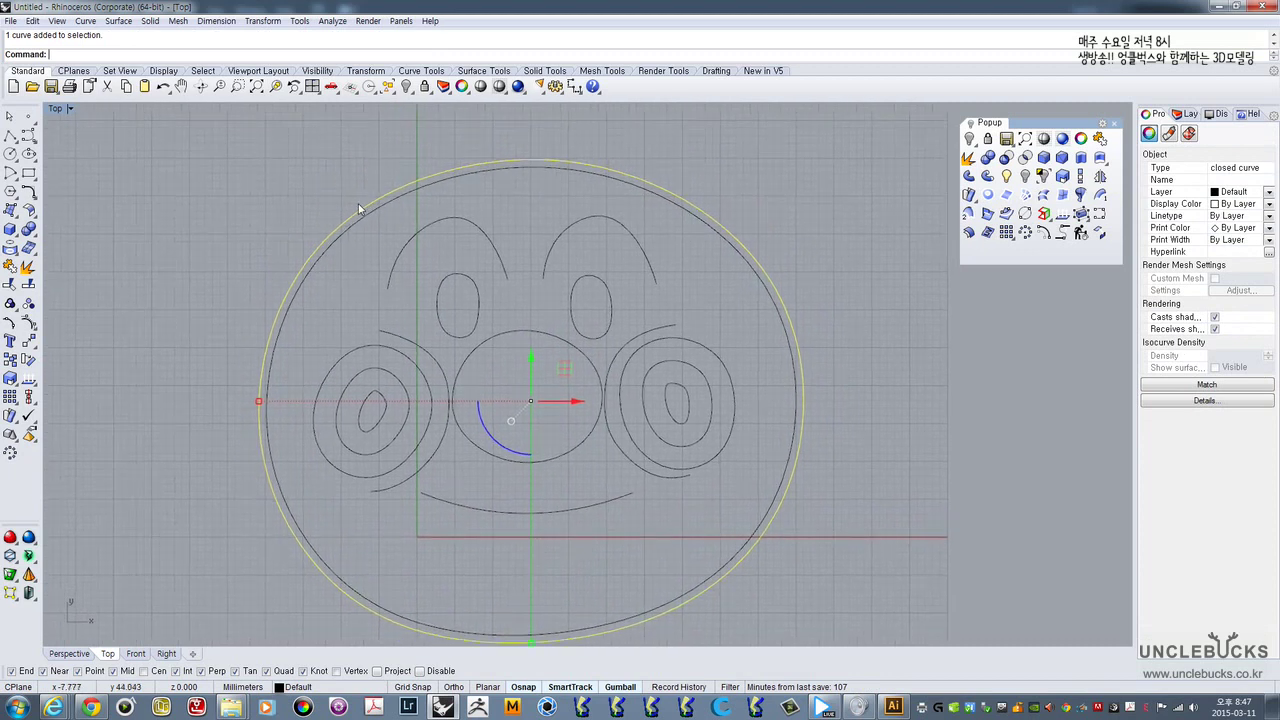
pyautogui.press('Delete')
# - Offset the closed head outline outward by 1.6 mm and select both outlines
pyautogui.click(357, 225)
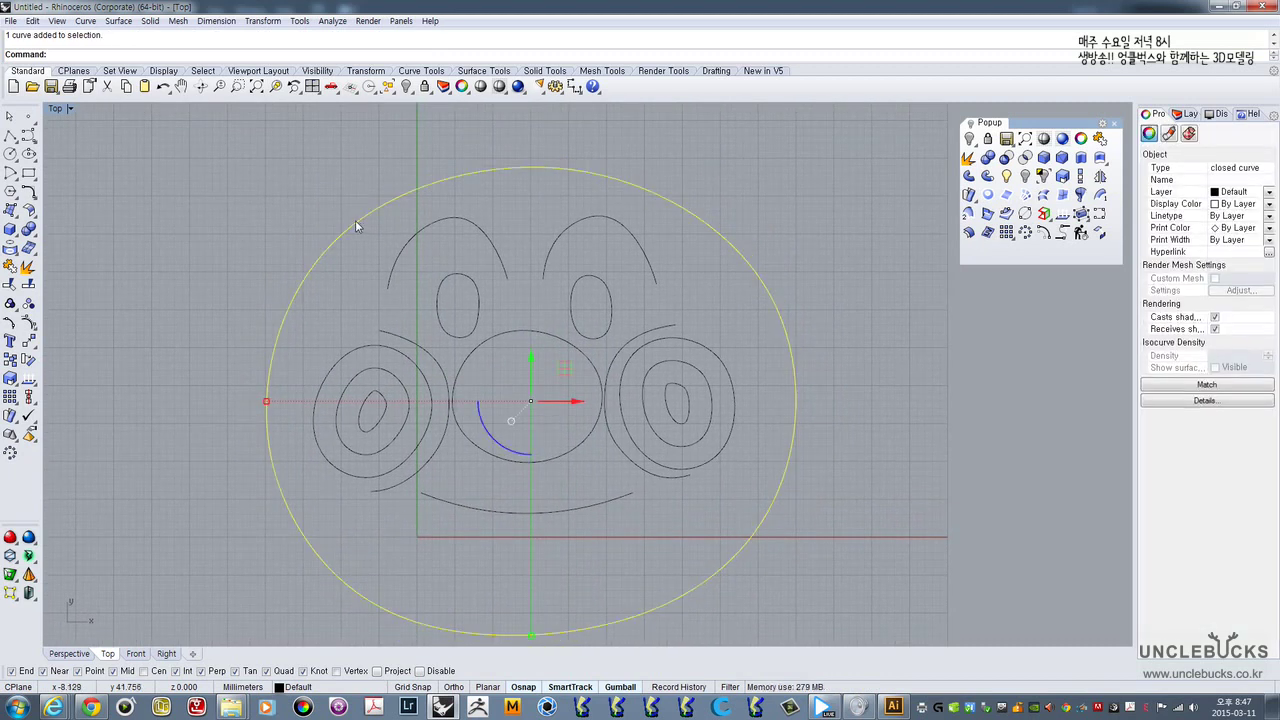
pyautogui.write('Offset')
pyautogui.press('Return')
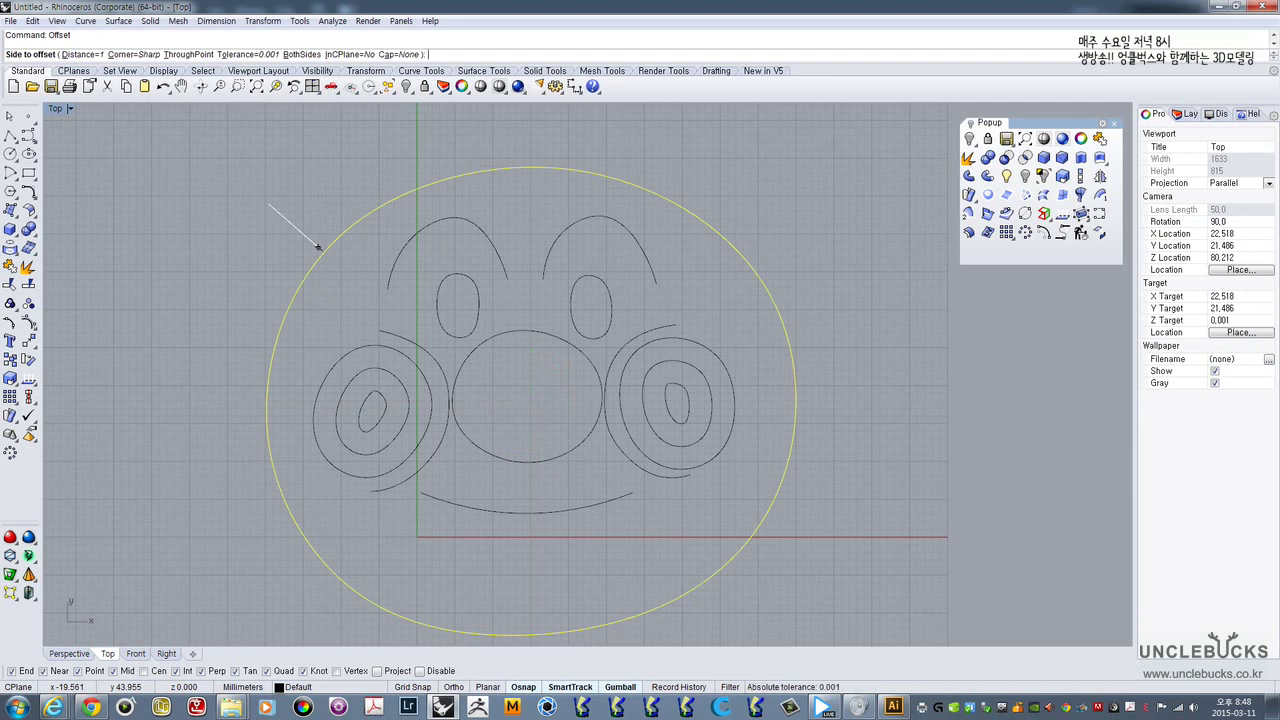
pyautogui.press('Return')
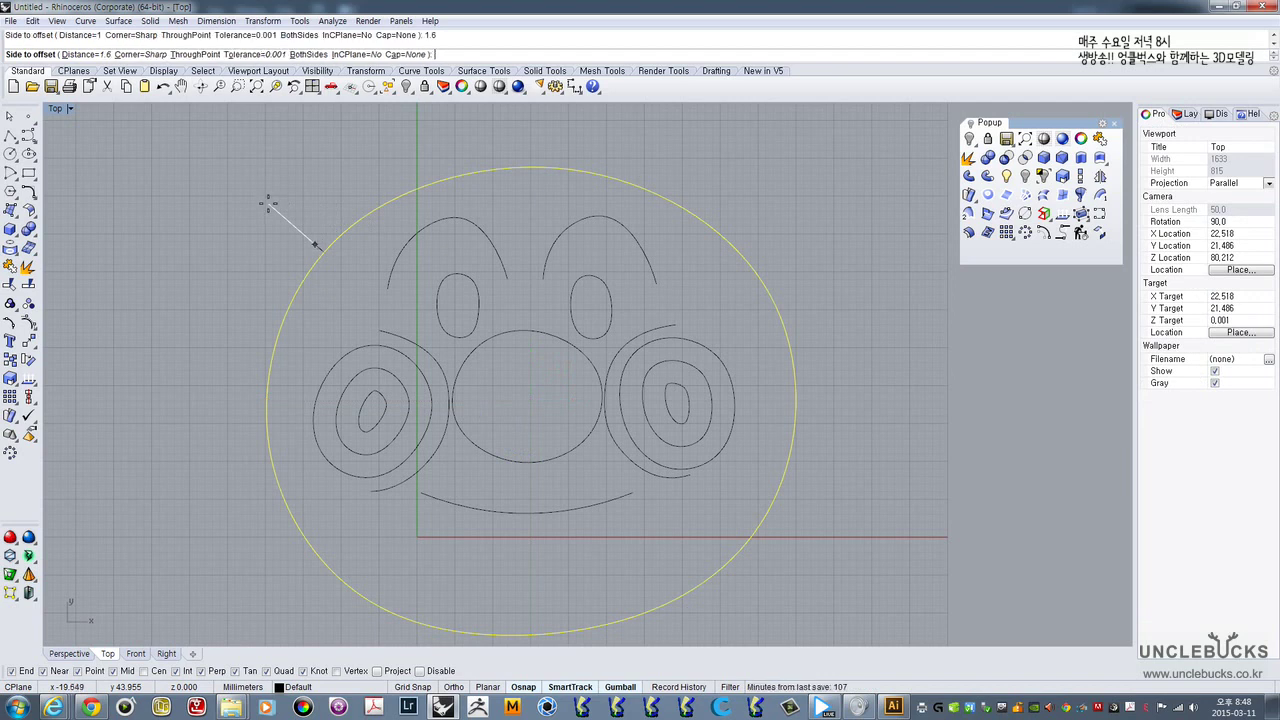
pyautogui.click(266, 200)
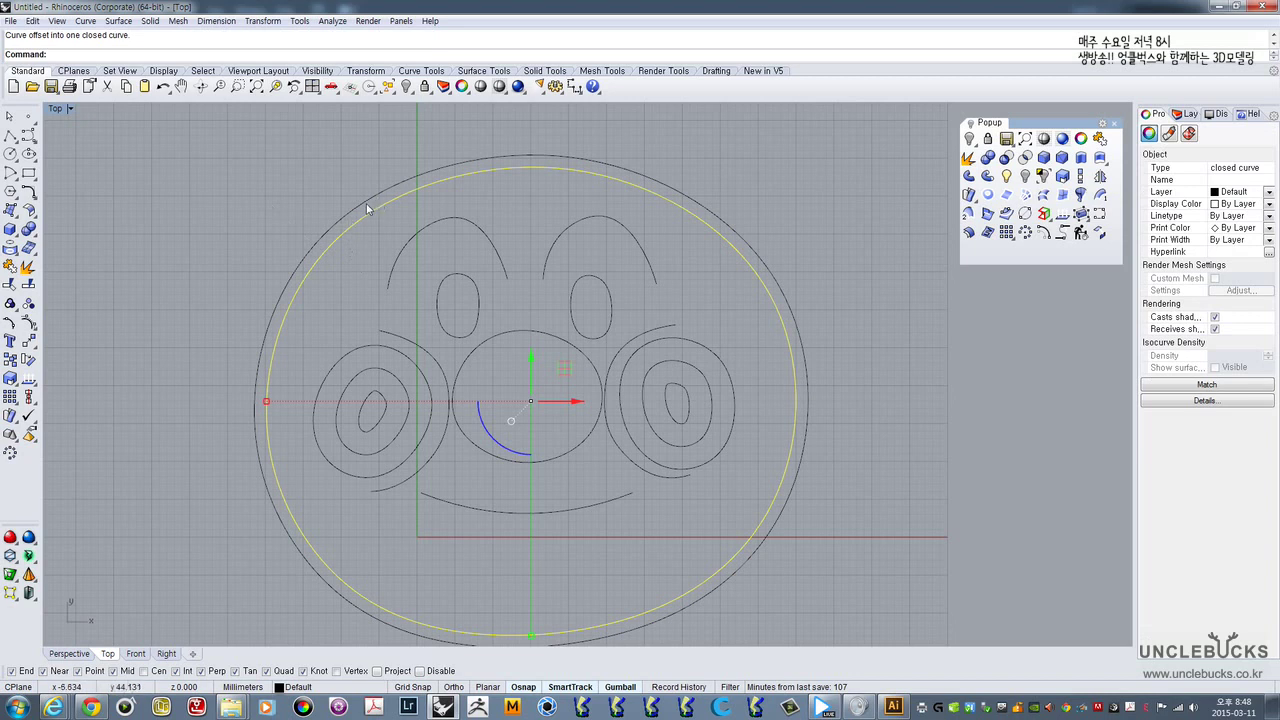
pyautogui.keyDown('shift'); pyautogui.click(389, 193); pyautogui.keyUp('shift')
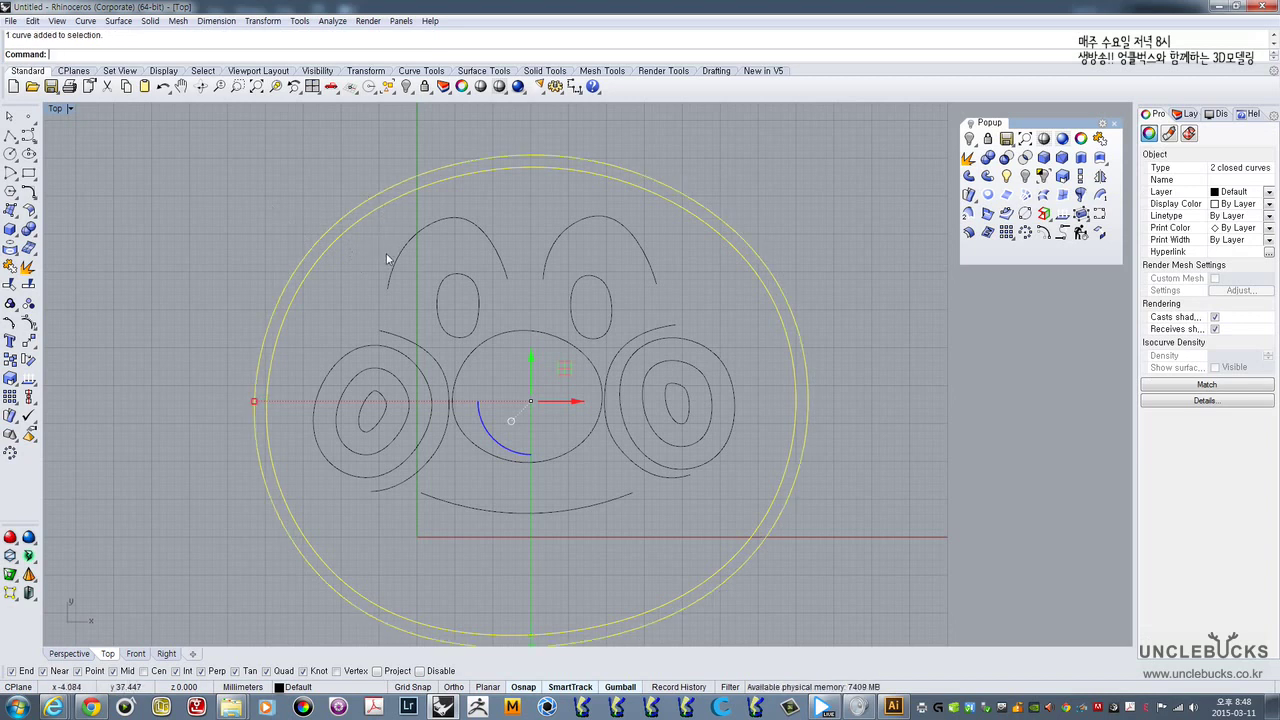
# - Offset the left eyebrow arch inward by 1 mm
pyautogui.click(434, 230)
pyautogui.keyDown('shift'); pyautogui.click(558, 230); pyautogui.keyUp('shift')
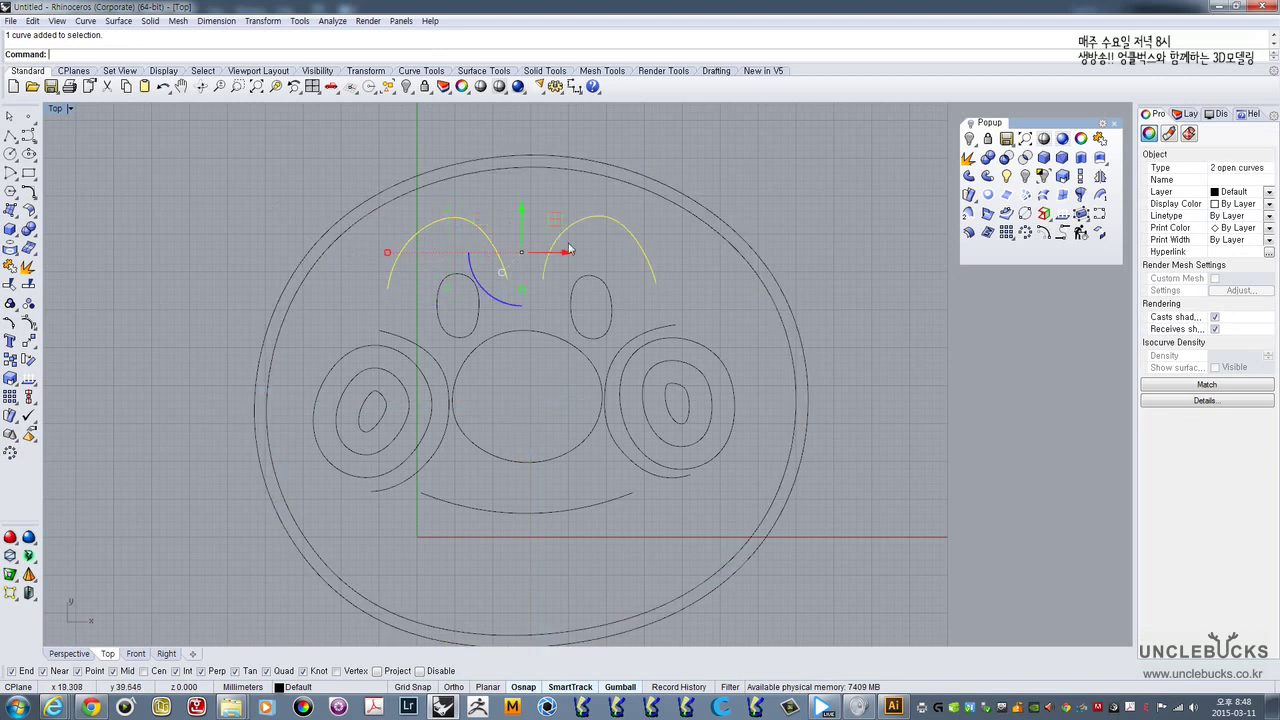
pyautogui.moveTo(585, 268); pyautogui.dragTo(567, 233, button='right')
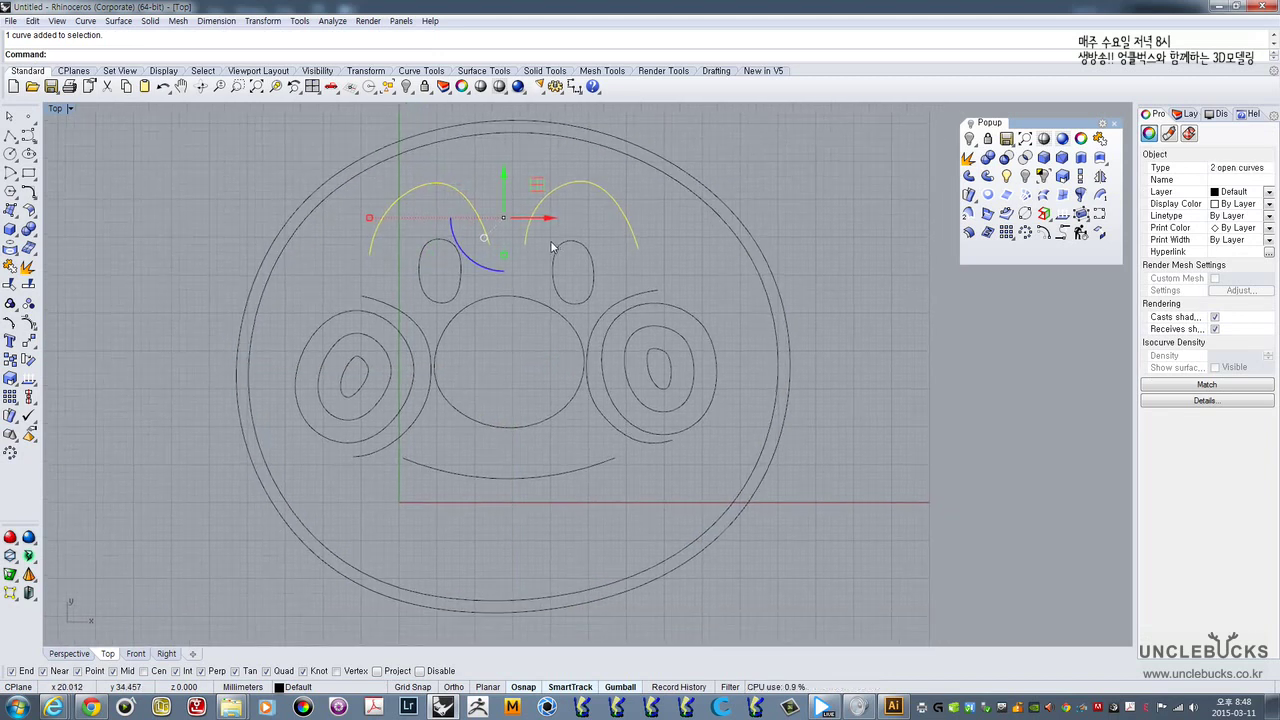
pyautogui.scroll(2, 485, 223)
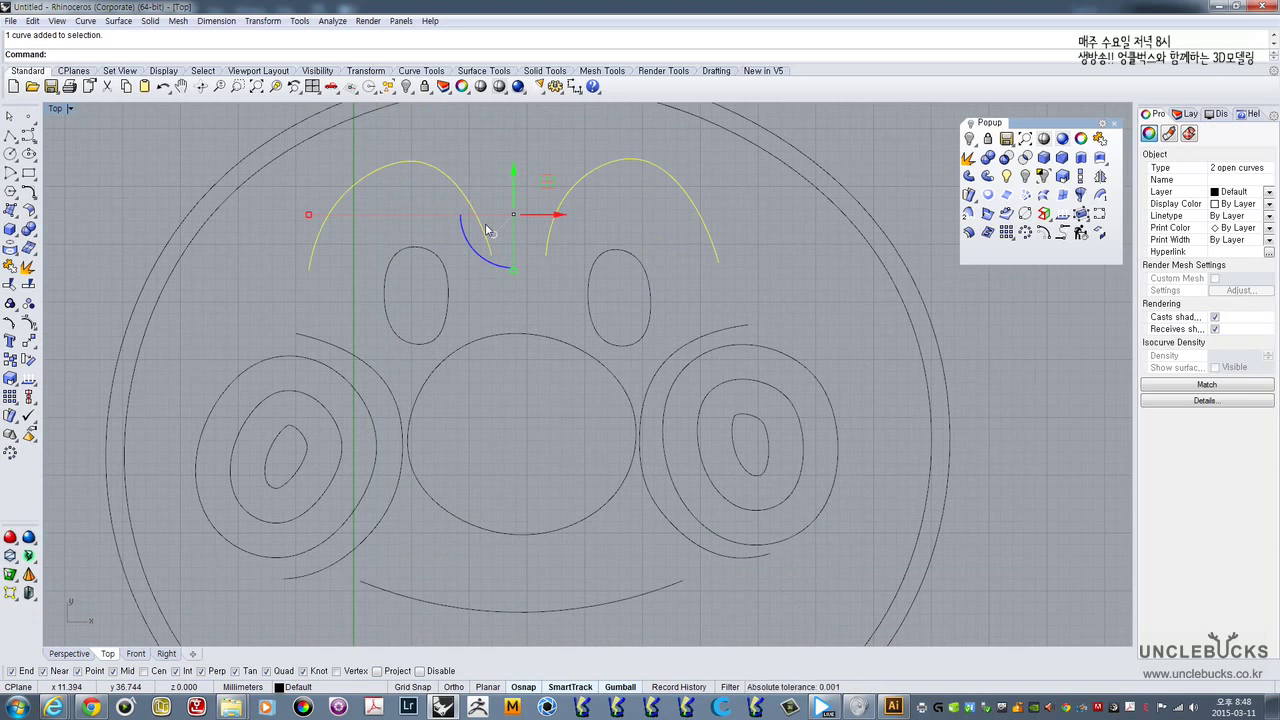
pyautogui.scroll(-2, 488, 227)
pyautogui.scroll(2, 470, 200)
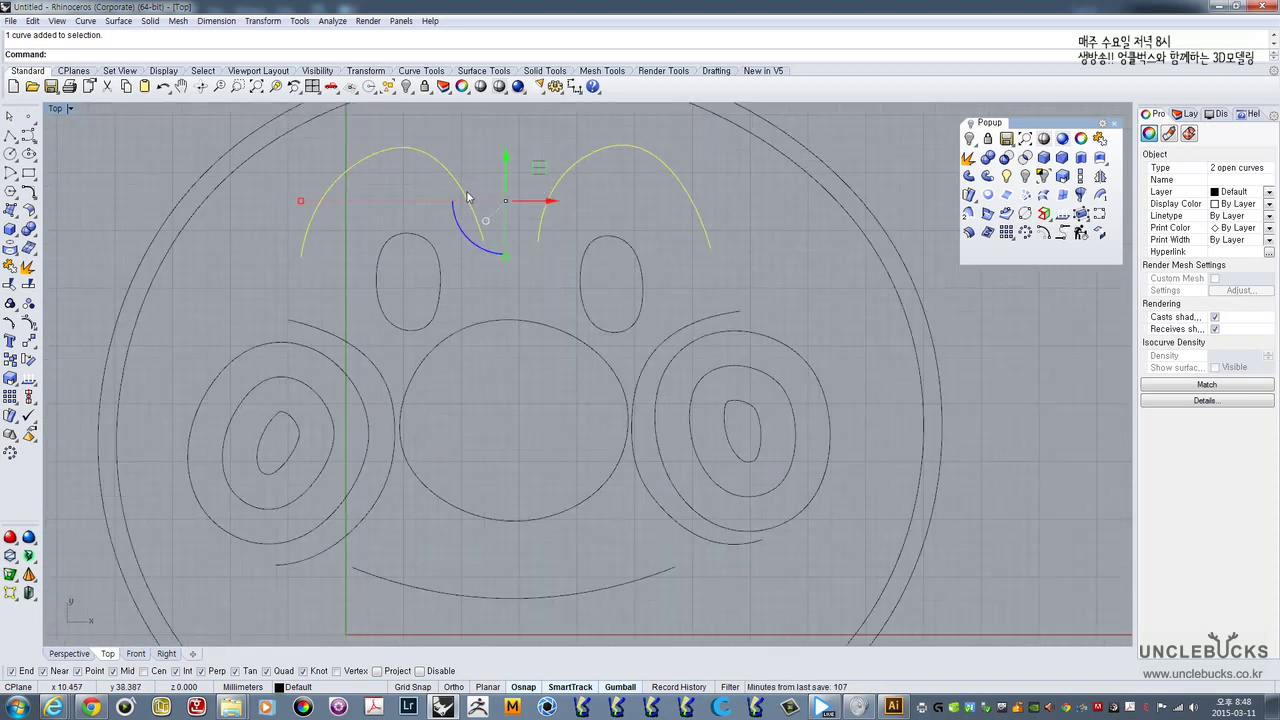
pyautogui.click(427, 170)
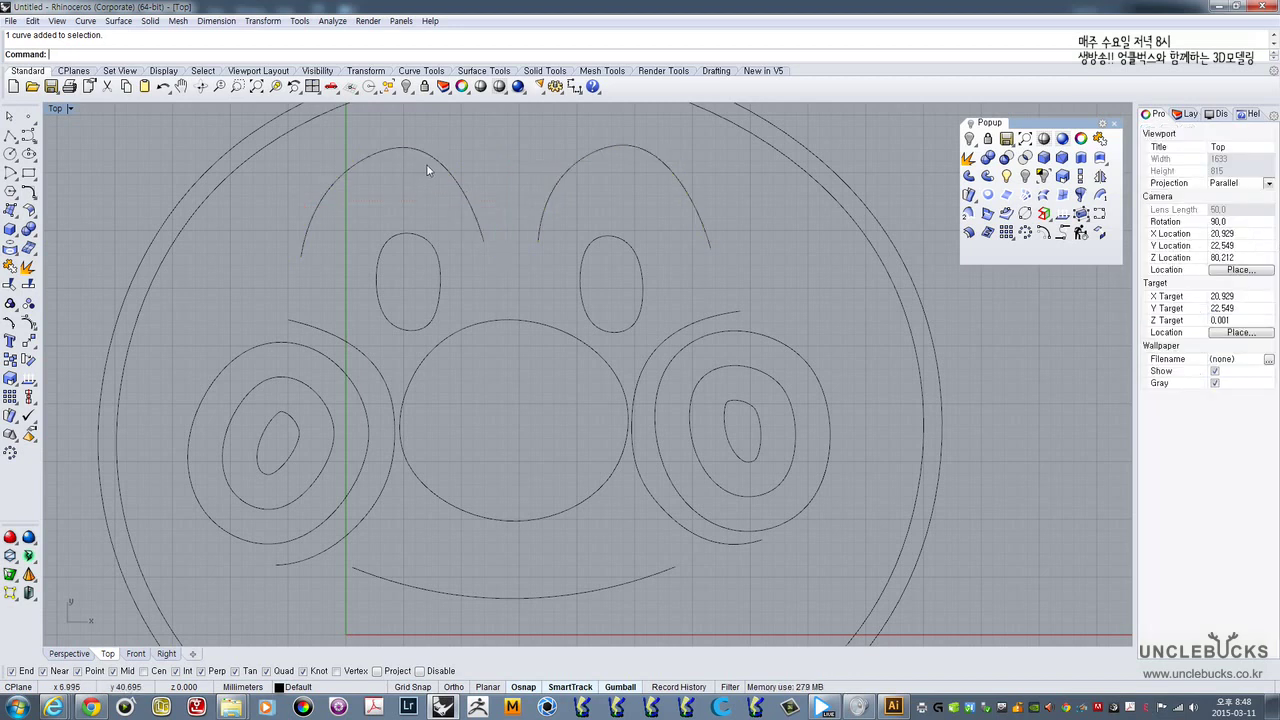
pyautogui.write('Offset')
pyautogui.press('Return')
pyautogui.click(422, 152)
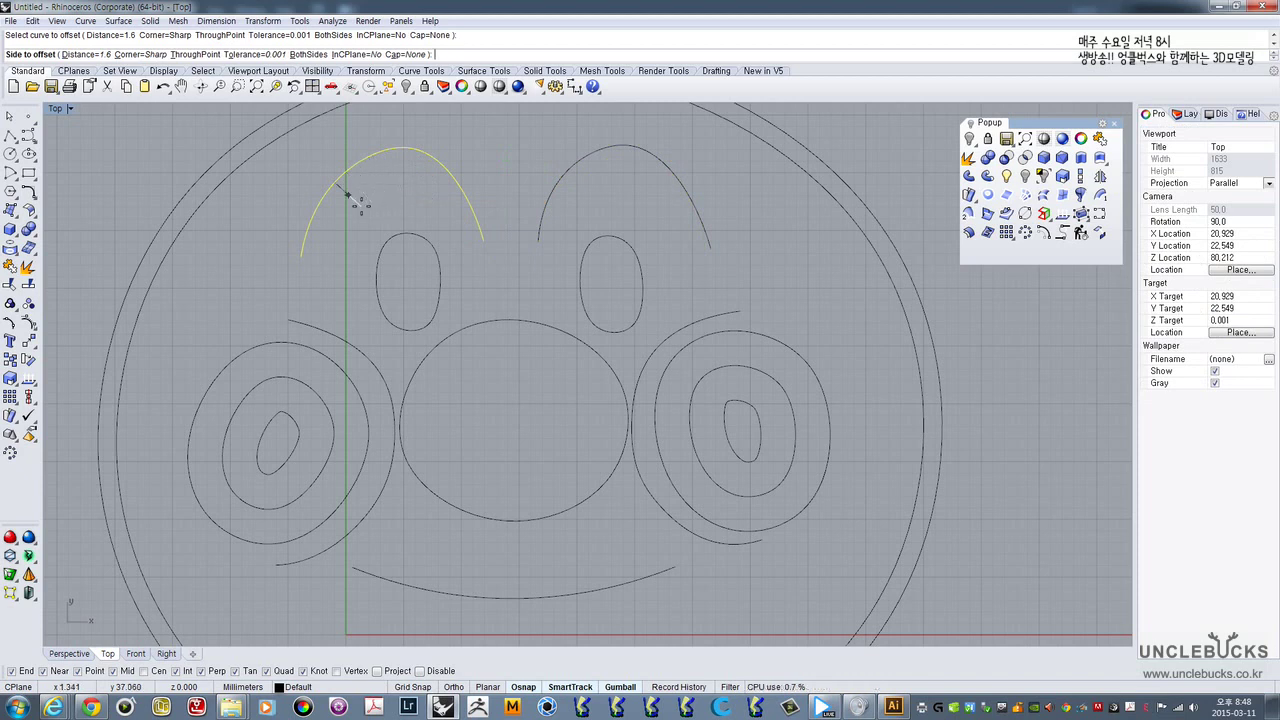
pyautogui.press('Return')
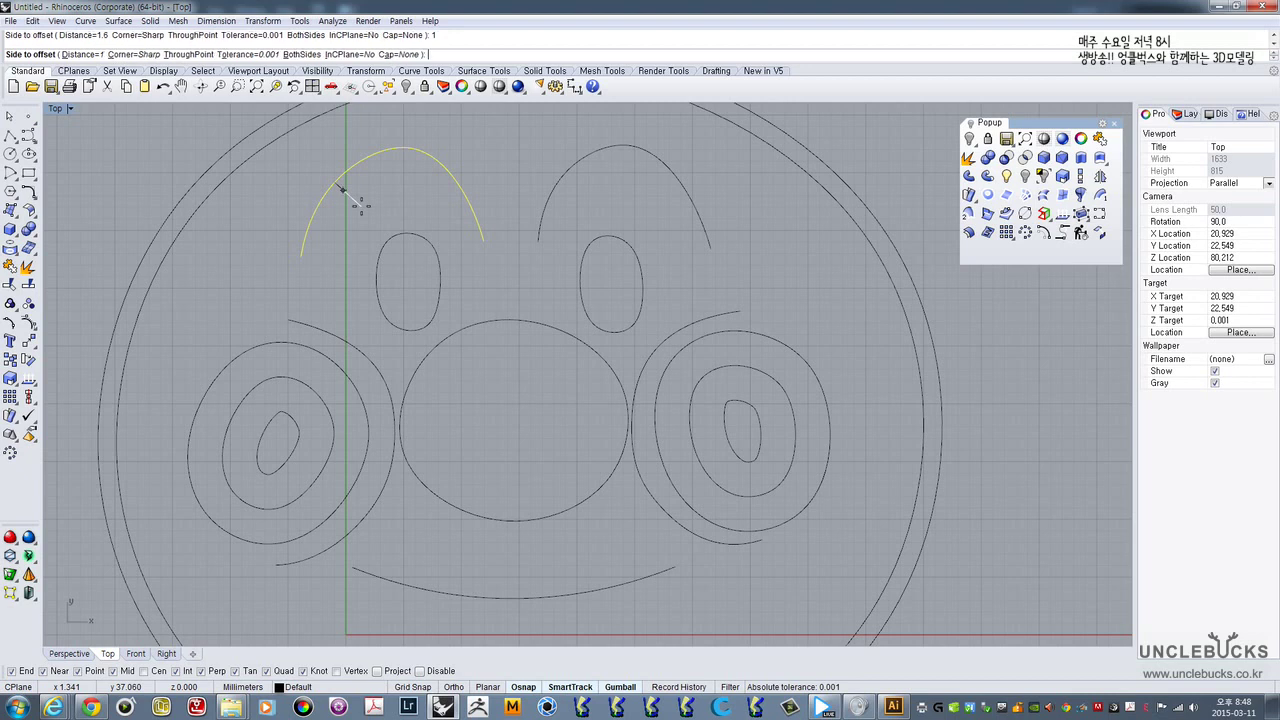
pyautogui.click(372, 215)
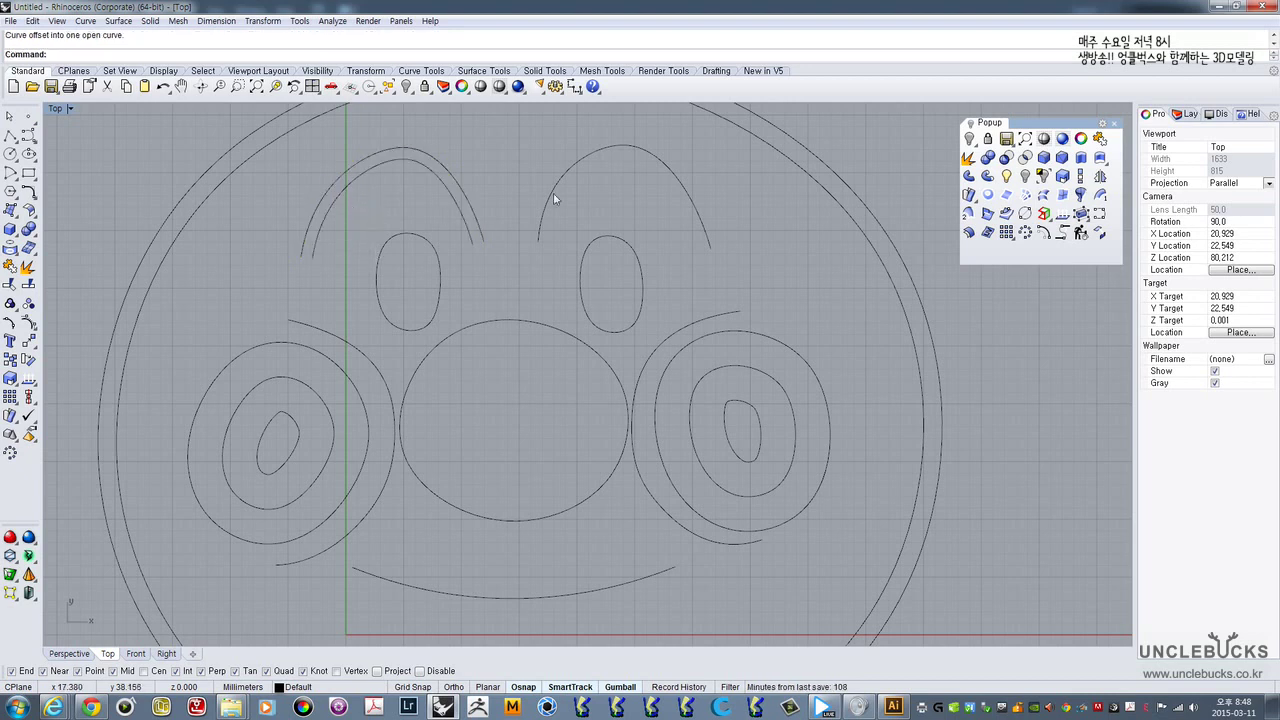
# - Offset the right eyebrow arch inward by the same 1 mm distance
pyautogui.click(567, 173)
pyautogui.press('Return')
pyautogui.click(585, 215)
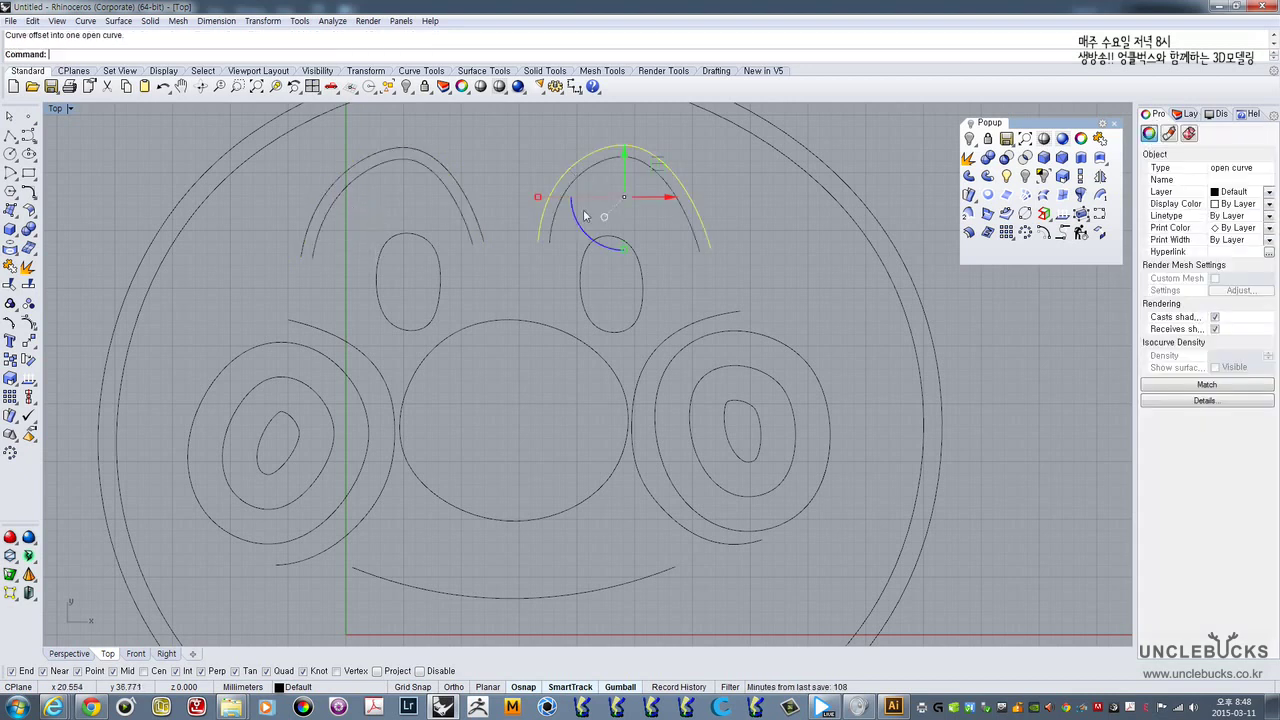
pyautogui.scroll(4, 546, 245)
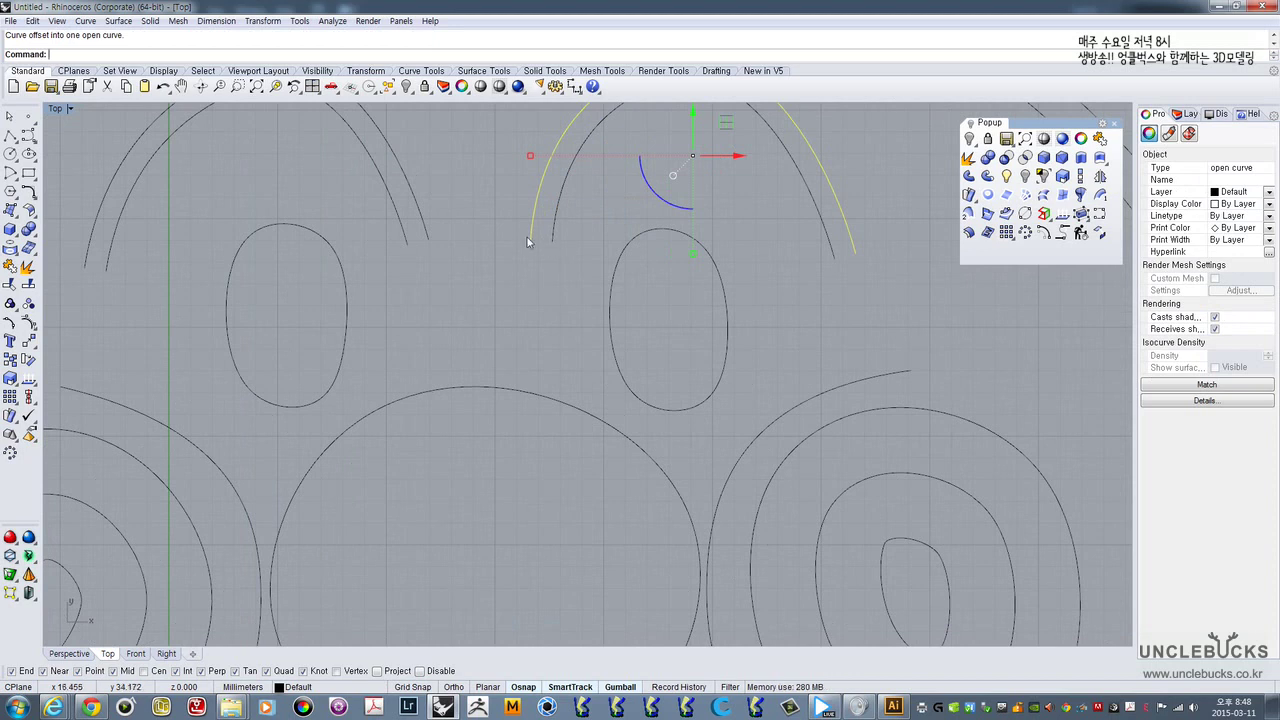
pyautogui.scroll(4, 529, 240)
pyautogui.scroll(-6, 569, 240)
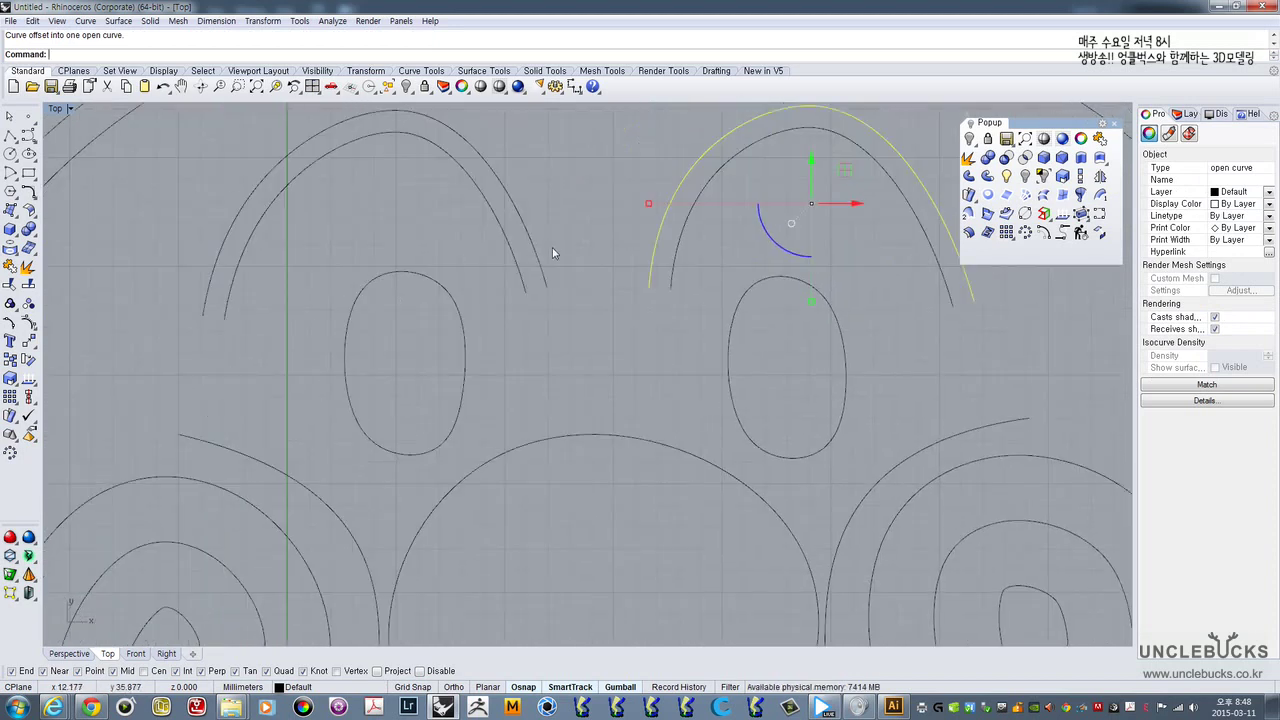
pyautogui.press('Escape')
# - Try closing the outer end of the left eyebrow with a three-point control-point curve between the two arches
pyautogui.scroll(4, 376, 285)
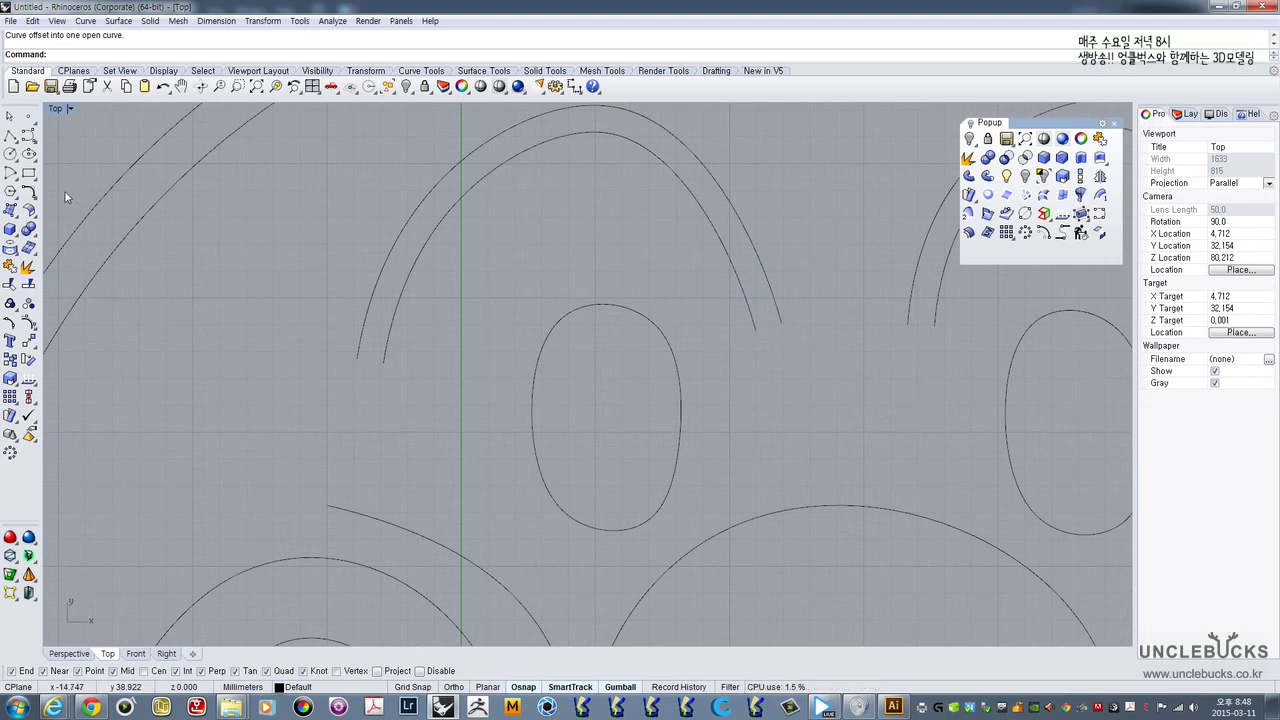
pyautogui.click(28, 134)
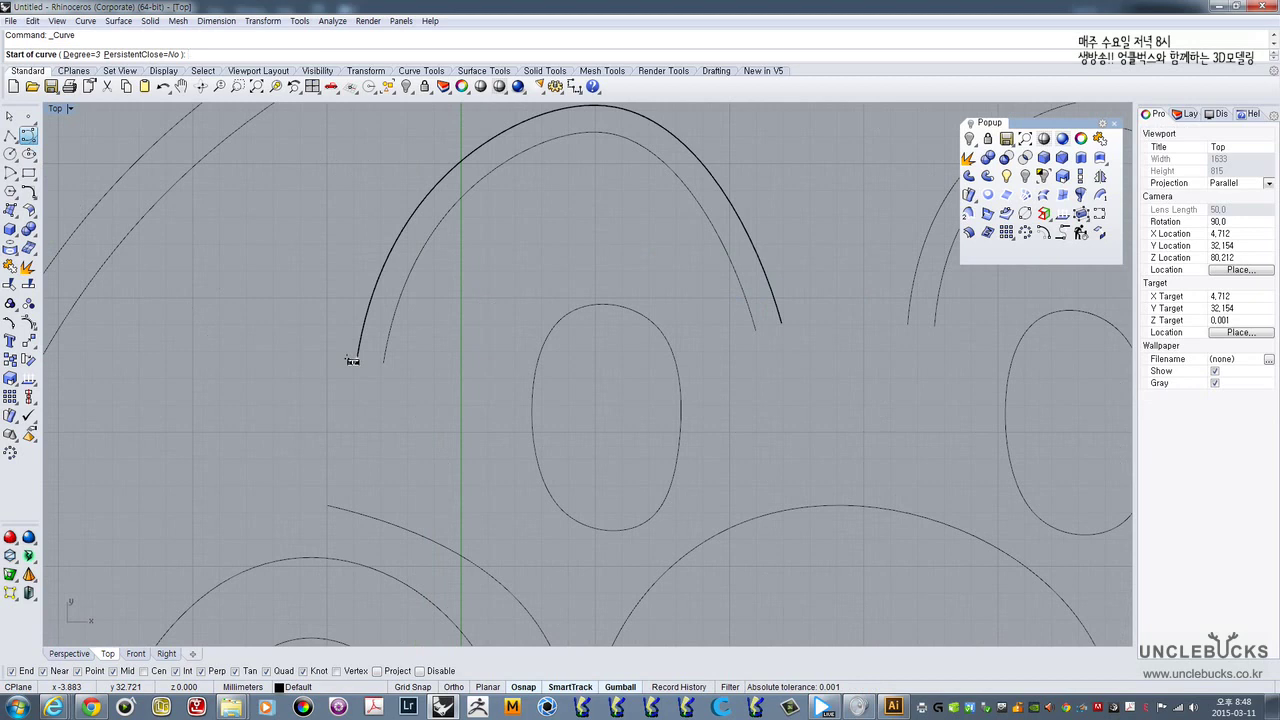
pyautogui.click(352, 360)
pyautogui.click(357, 388)
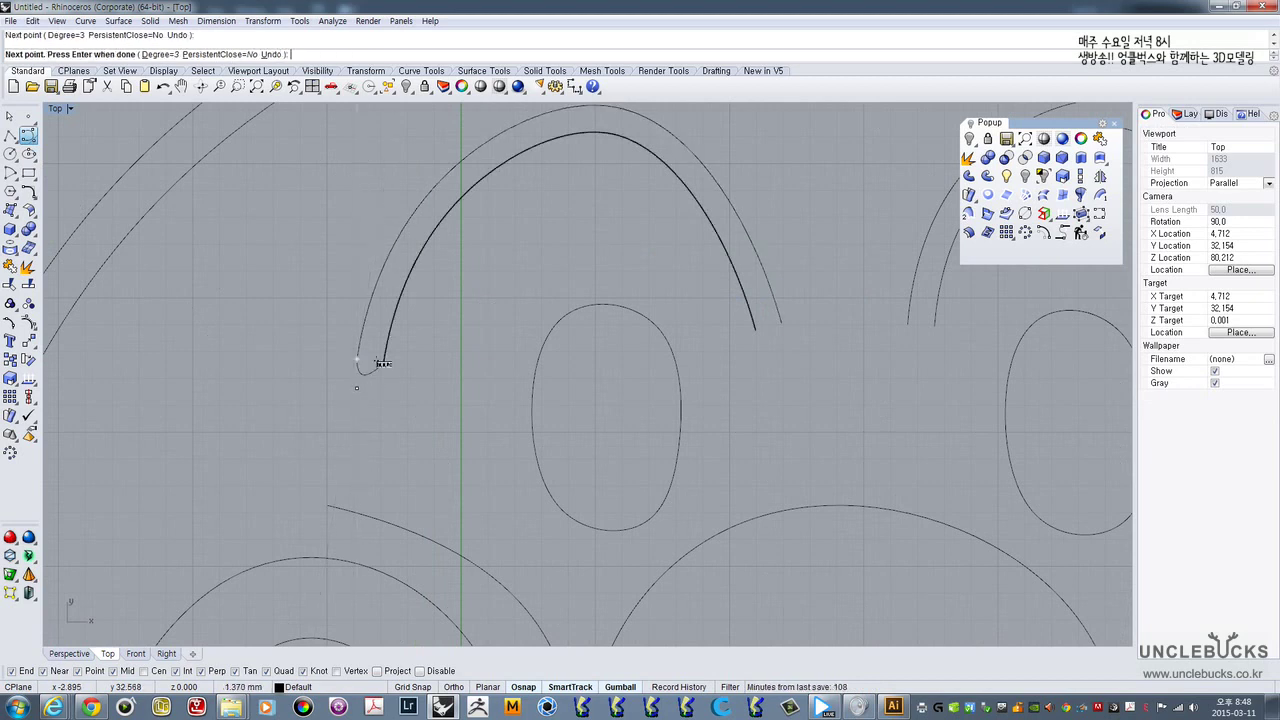
pyautogui.click(383, 363)
pyautogui.rightClick(424, 310)
pyautogui.moveTo(394, 374); pyautogui.dragTo(343, 312)
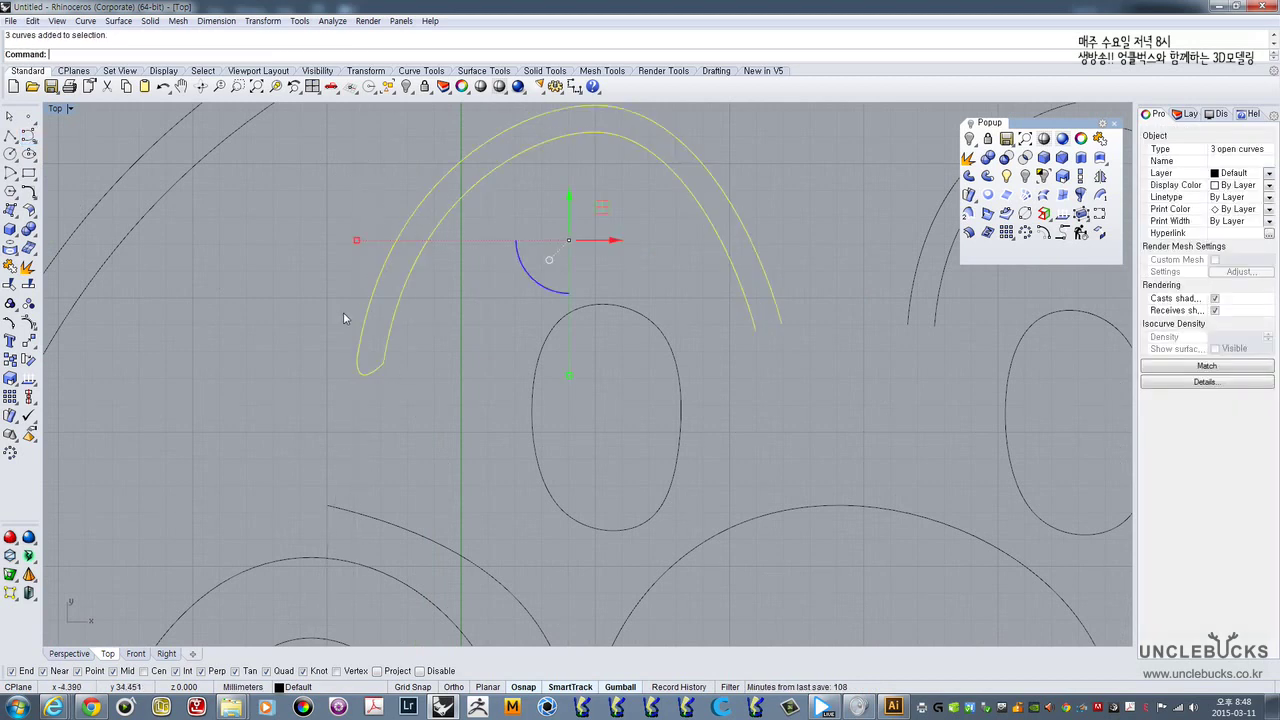
pyautogui.click(374, 366)
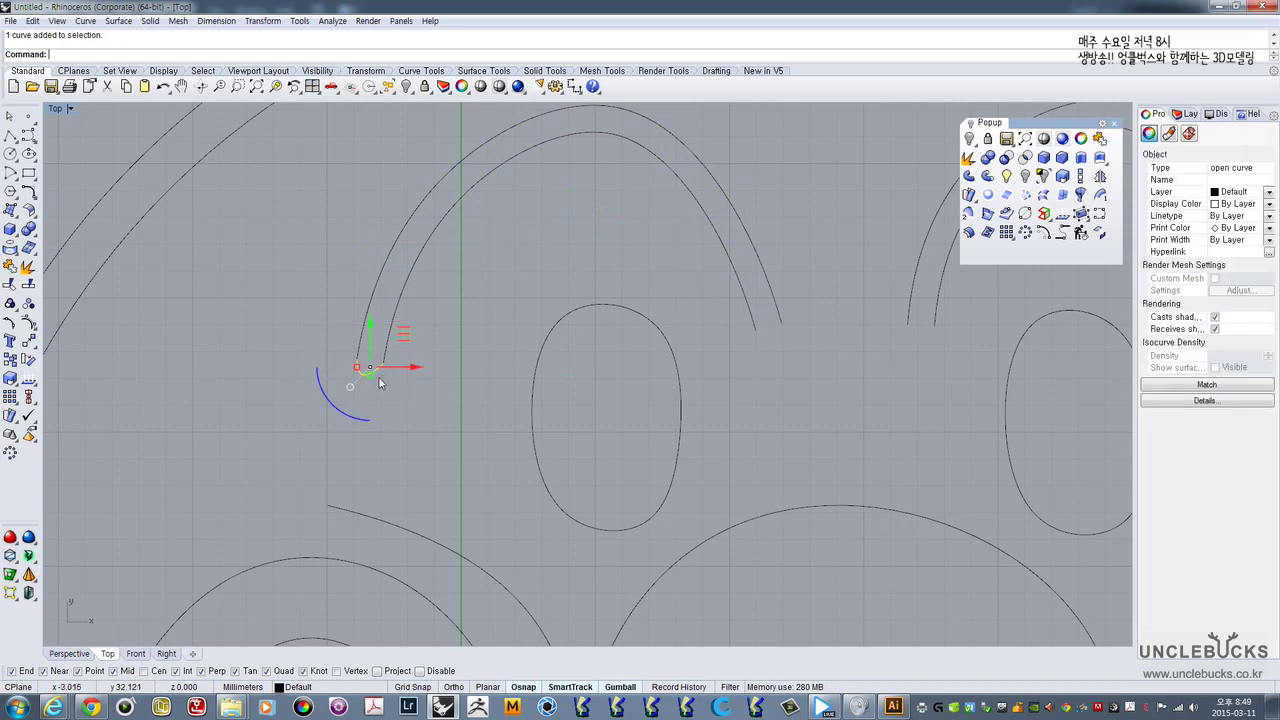
pyautogui.press('Delete')
# - Close the outer end of the left eyebrow with an arc blend between its two arches
pyautogui.scroll(4, 365, 349)
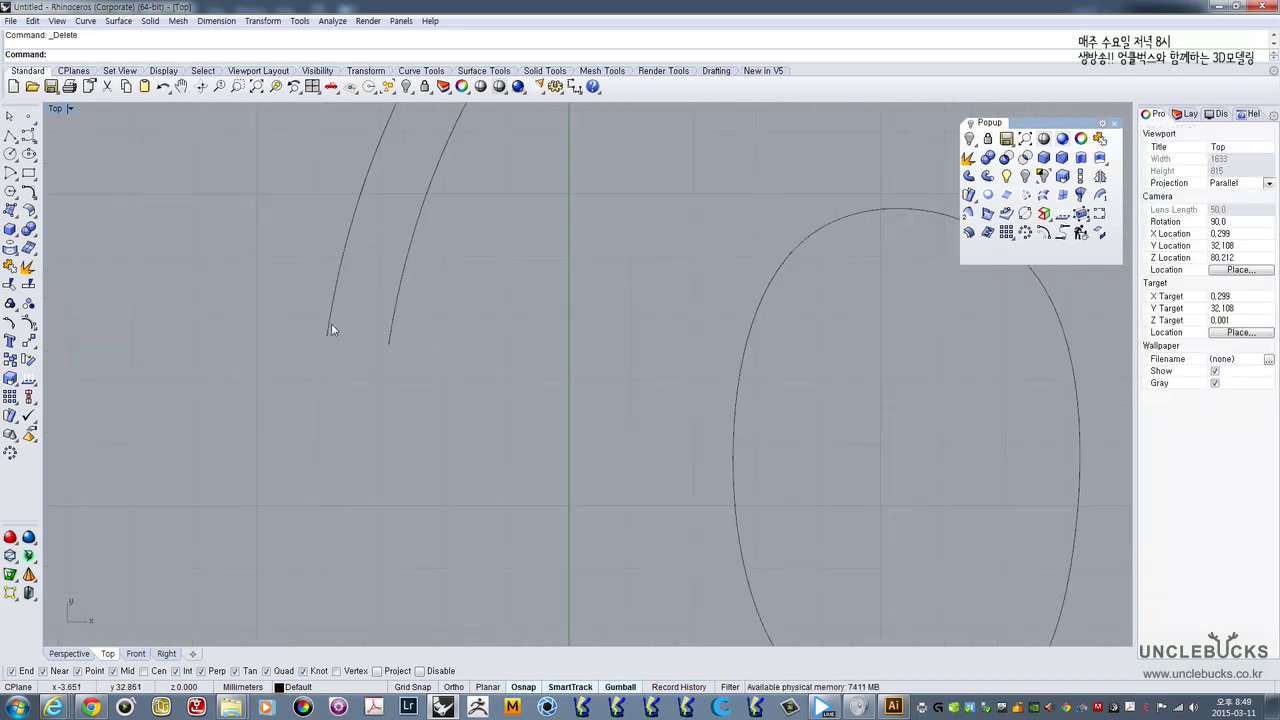
pyautogui.click(28, 142)
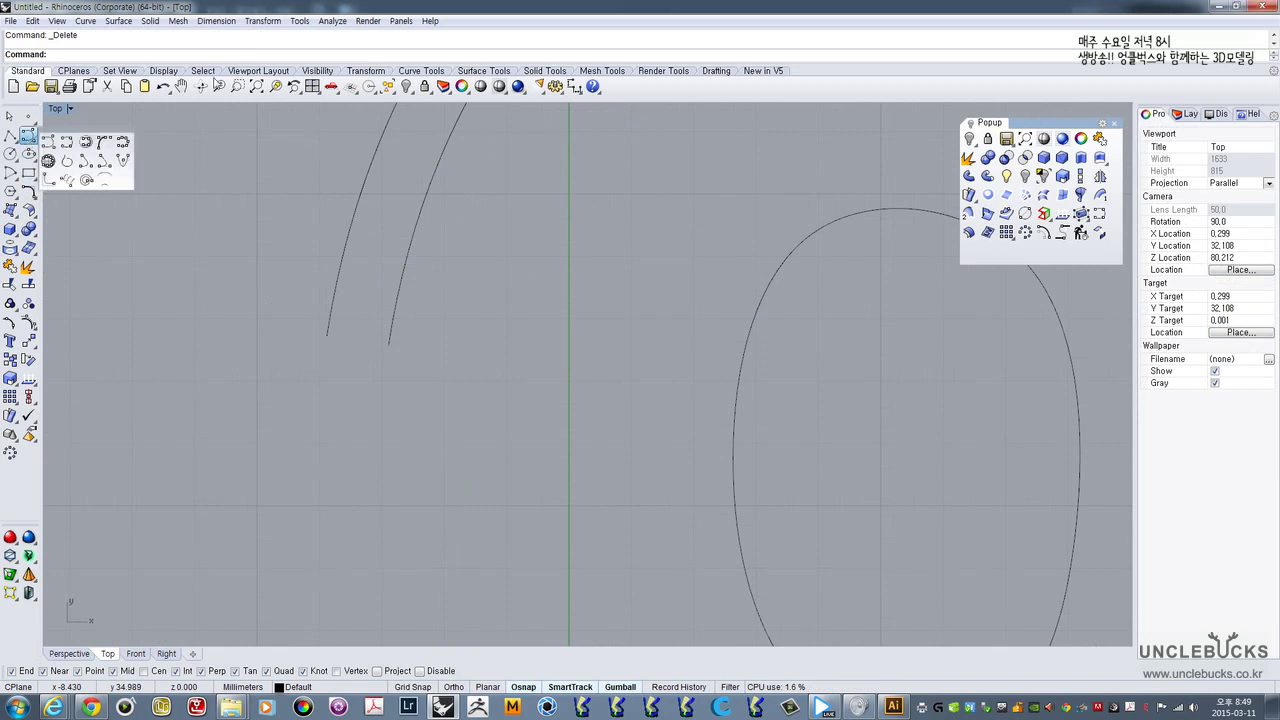
pyautogui.click(424, 71)
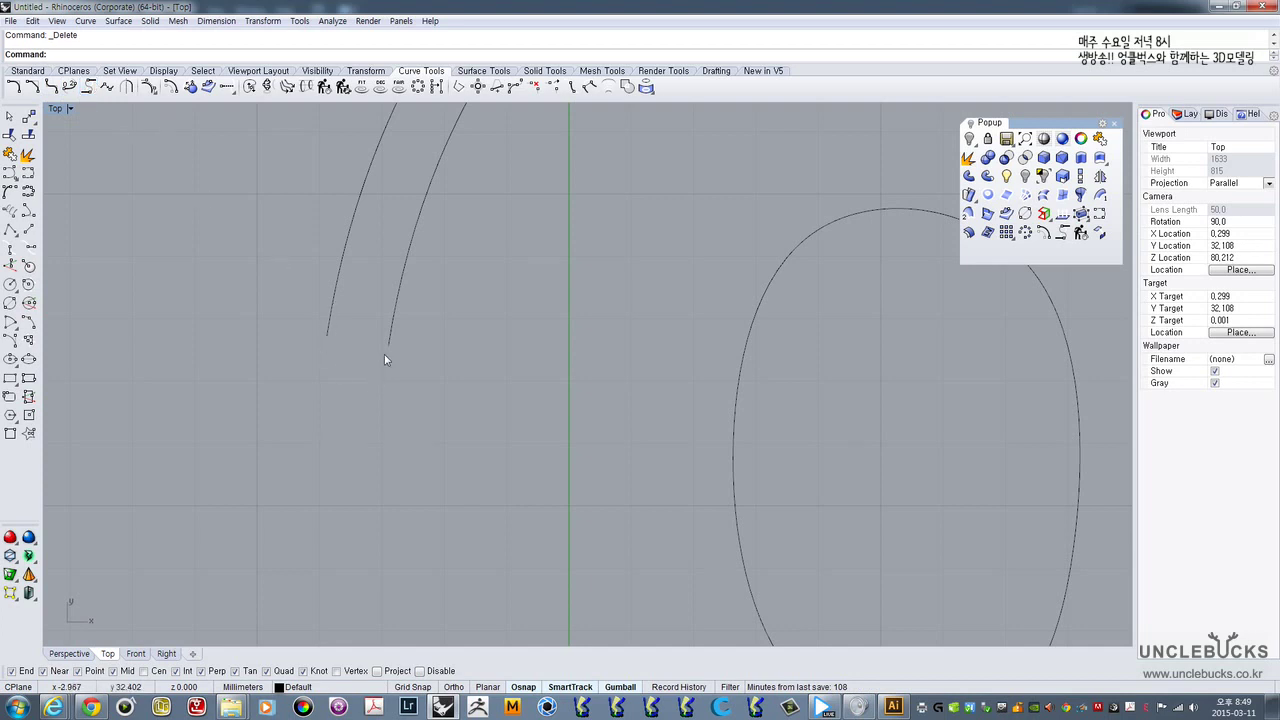
pyautogui.click(89, 86)
pyautogui.click(328, 334)
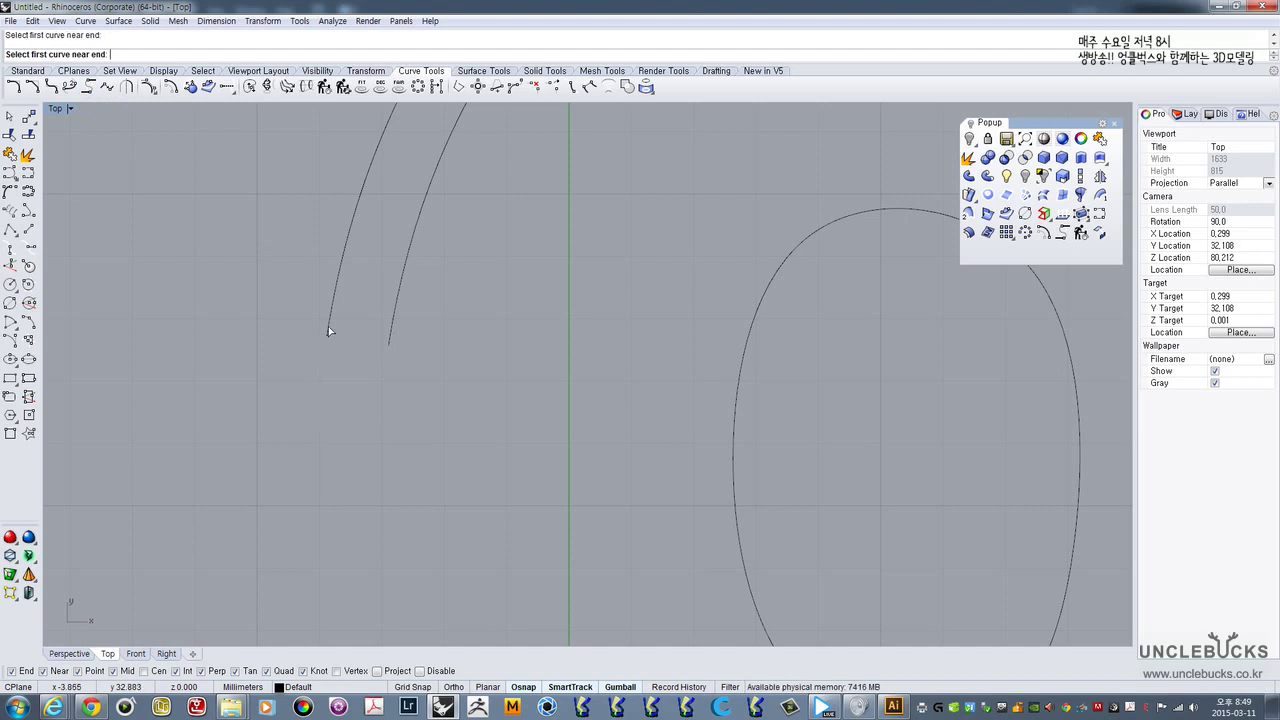
pyautogui.click(390, 340)
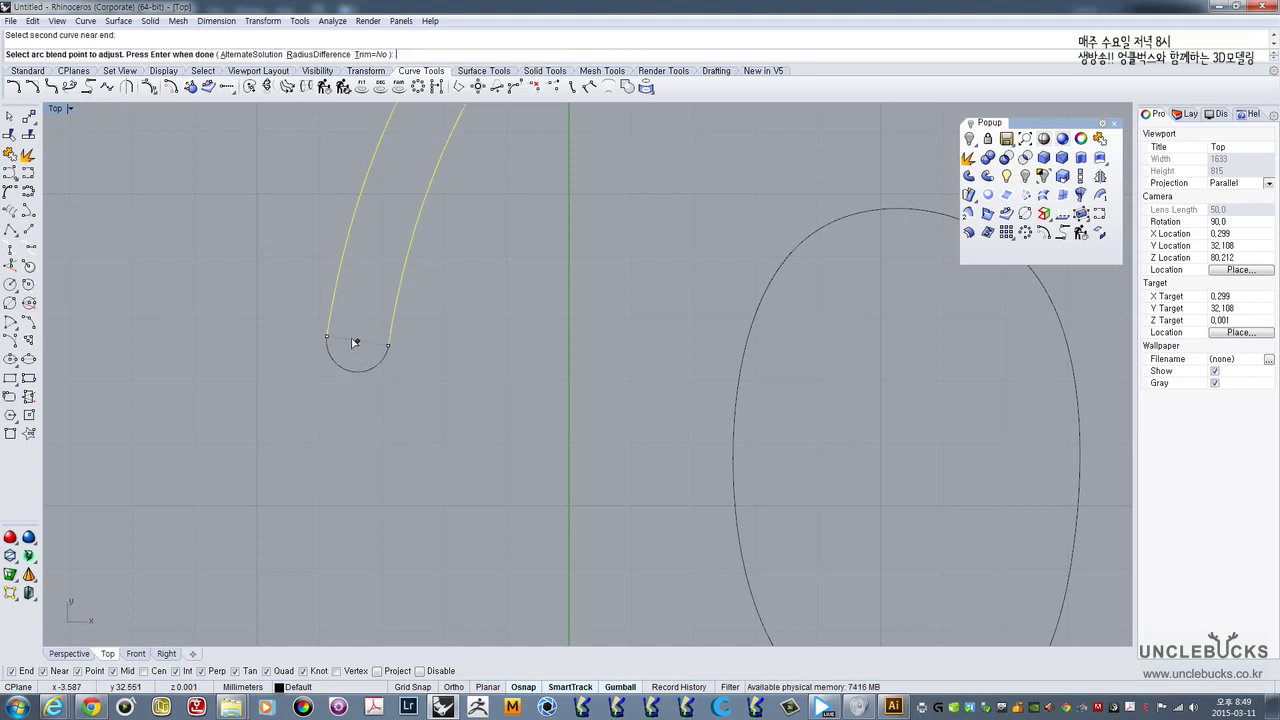
pyautogui.press('Return')
pyautogui.click(367, 374)
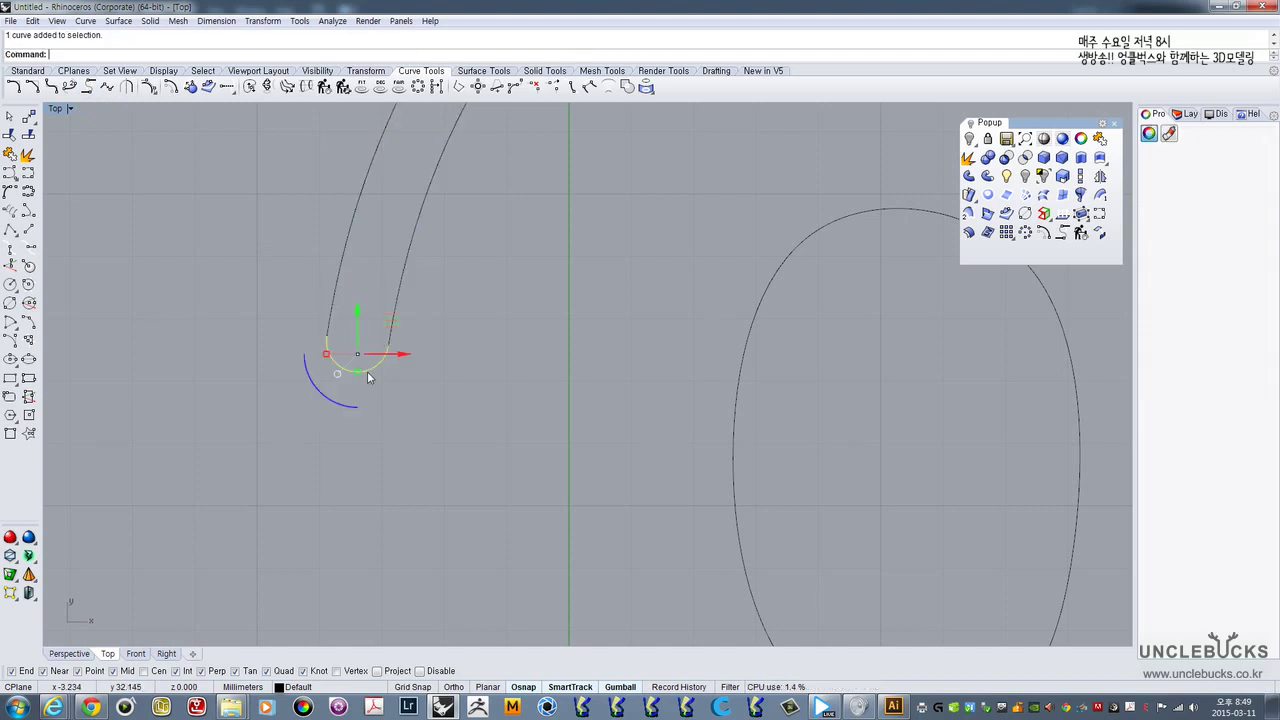
pyautogui.press('Escape')
# - Round off the inner end of the left eyebrow with an arc blend between its two arches
pyautogui.scroll(-5, 450, 356)
pyautogui.moveTo(642, 282); pyautogui.dragTo(509, 351, button='right')
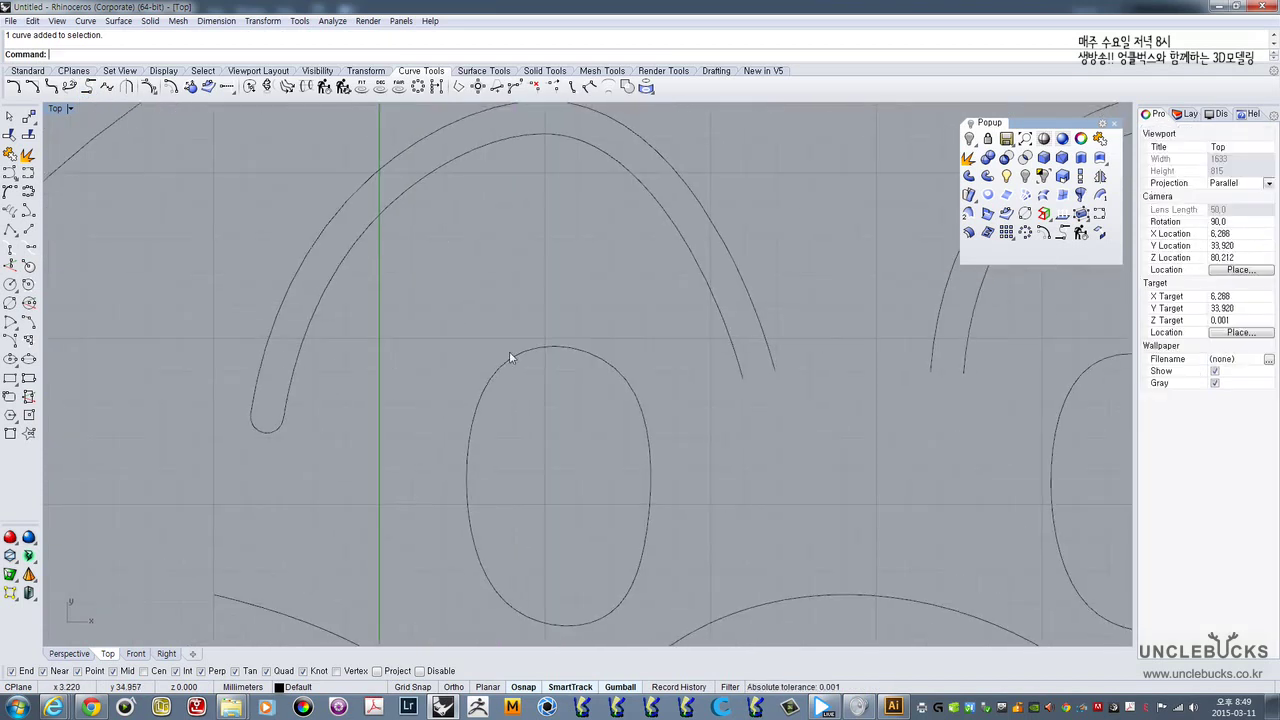
pyautogui.rightClick(760, 404)
pyautogui.click(741, 378)
pyautogui.click(773, 371)
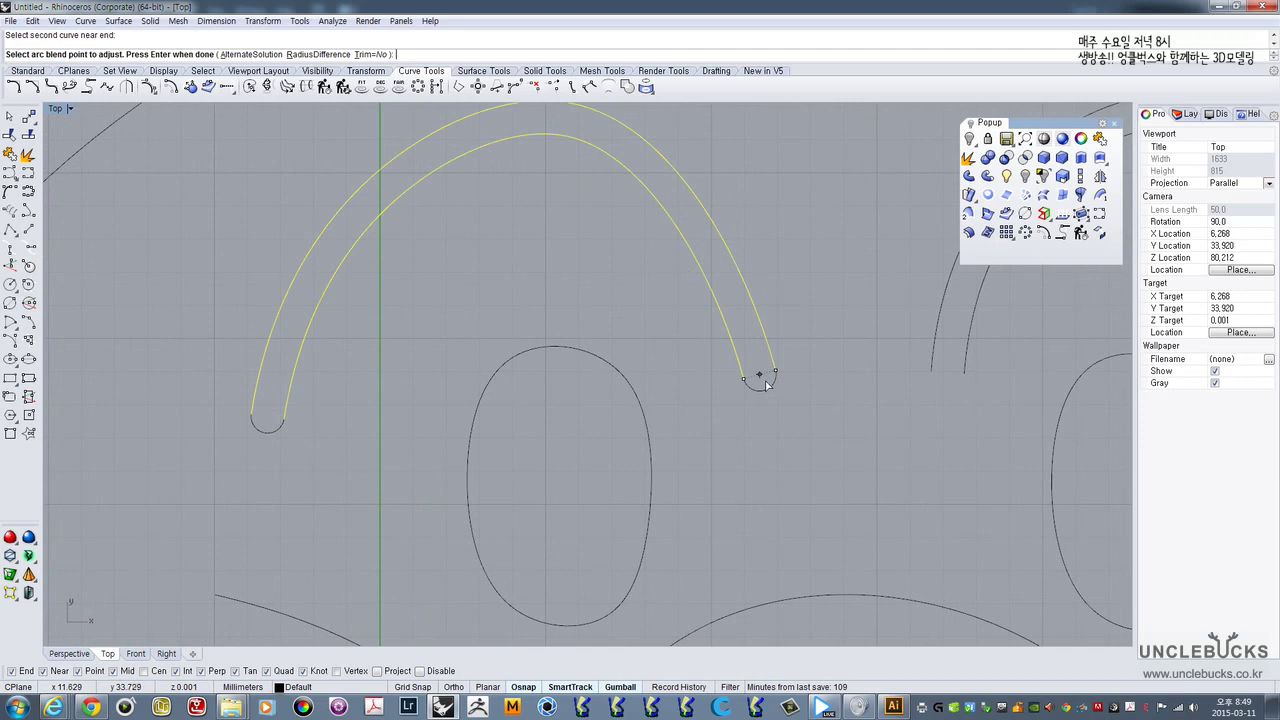
pyautogui.rightClick(764, 381)
# - Join the left eyebrow's two arches and two end arcs into one closed curve
pyautogui.moveTo(791, 404); pyautogui.dragTo(700, 325)
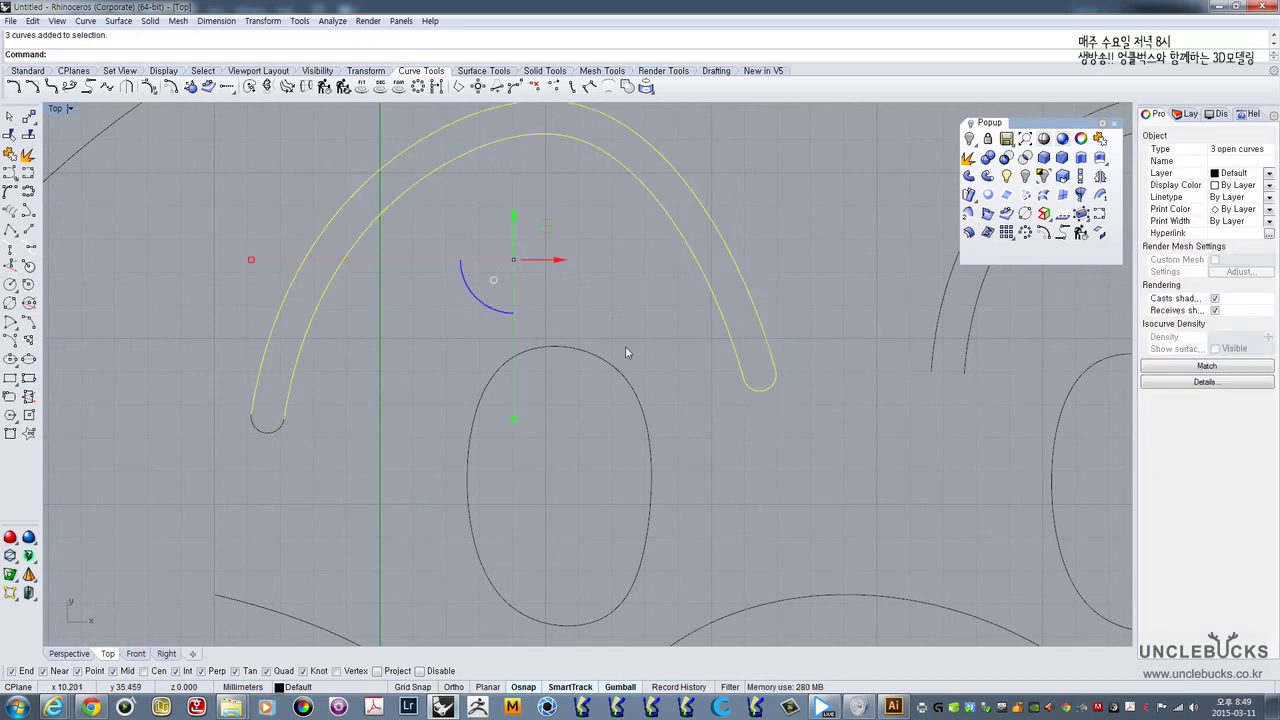
pyautogui.keyDown('shift'); pyautogui.click(267, 427); pyautogui.keyUp('shift')
pyautogui.scroll(-2, 304, 370)
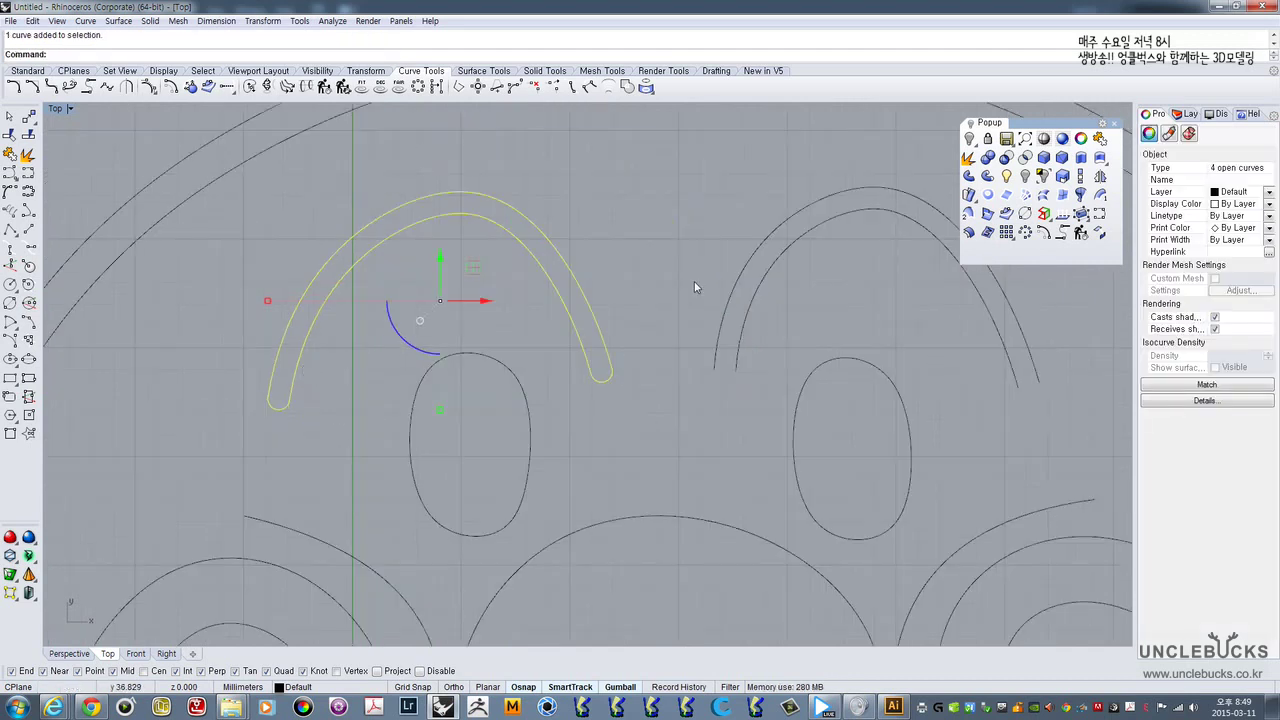
pyautogui.click(1099, 140)
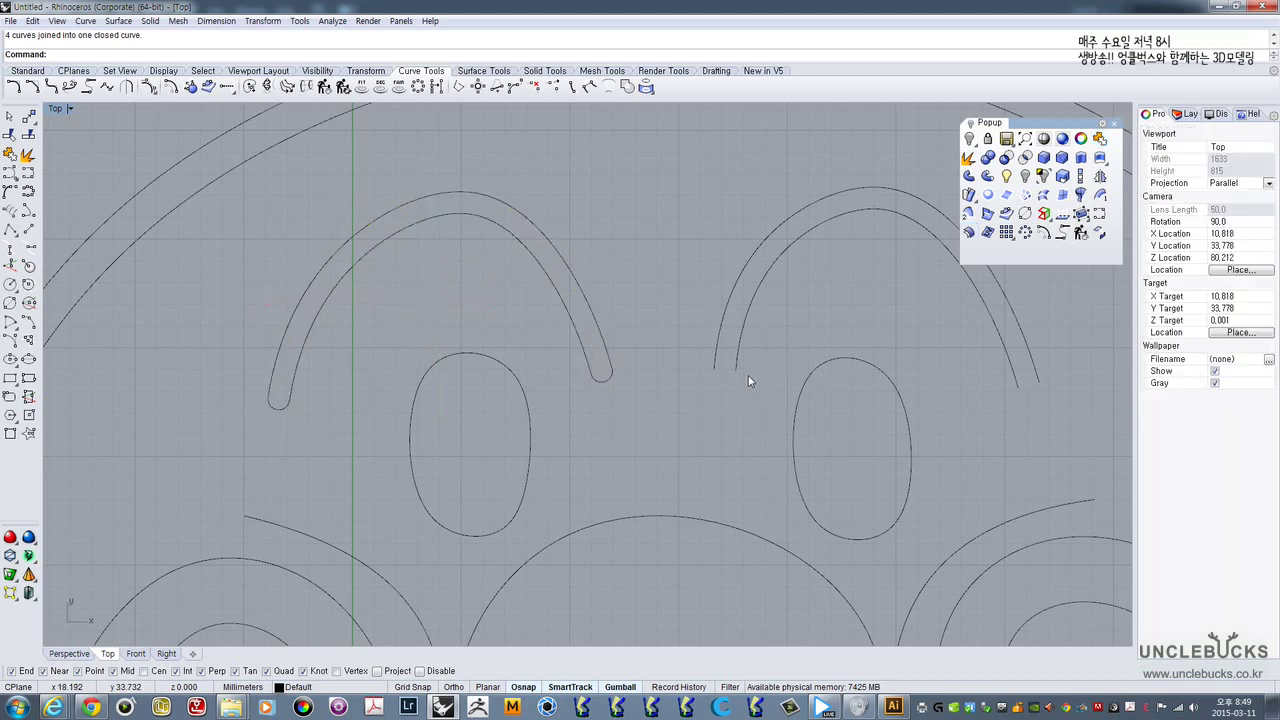
pyautogui.press('Return')
pyautogui.scroll(3, 728, 378)
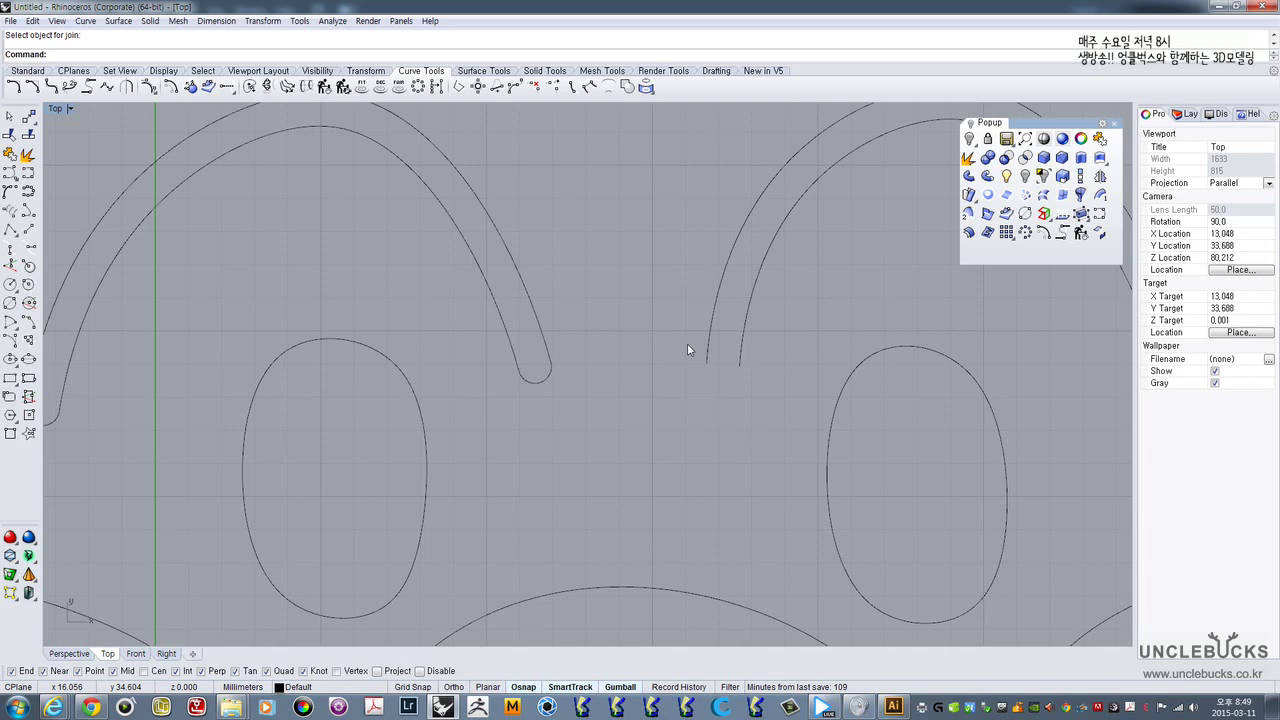
pyautogui.press('Return')
pyautogui.click(708, 362)
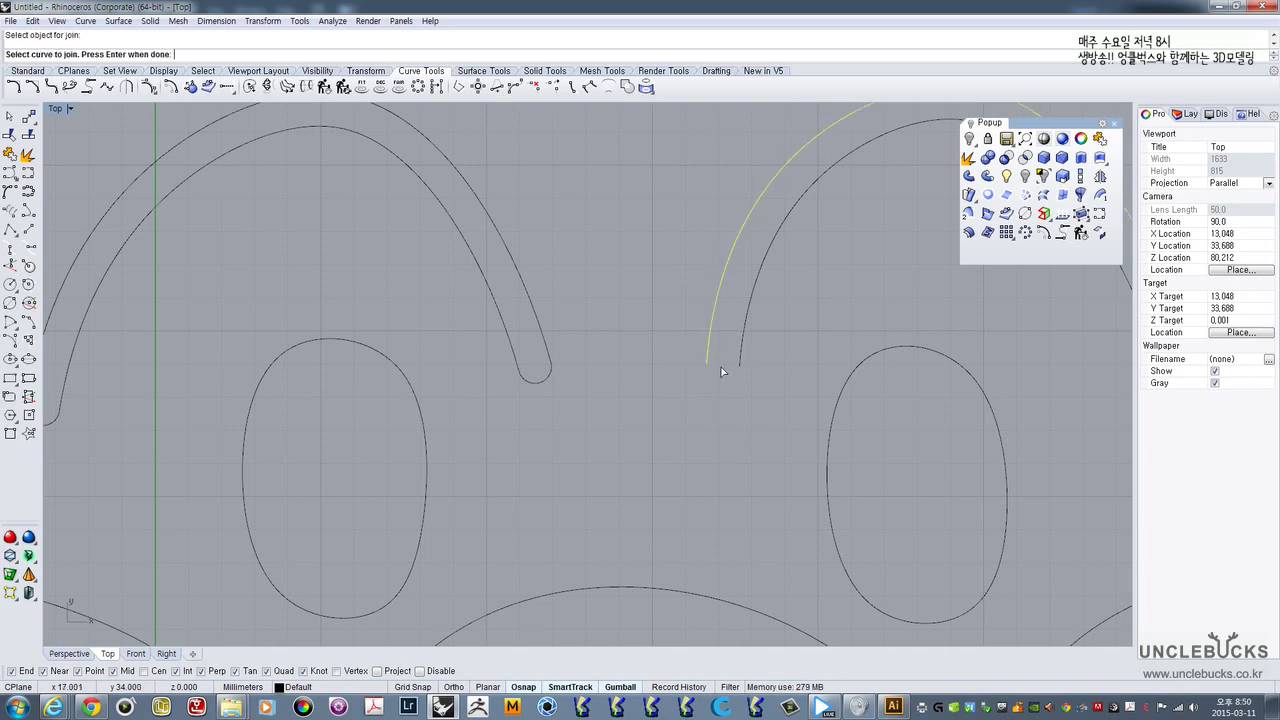
pyautogui.click(741, 360)
pyautogui.press('Return')
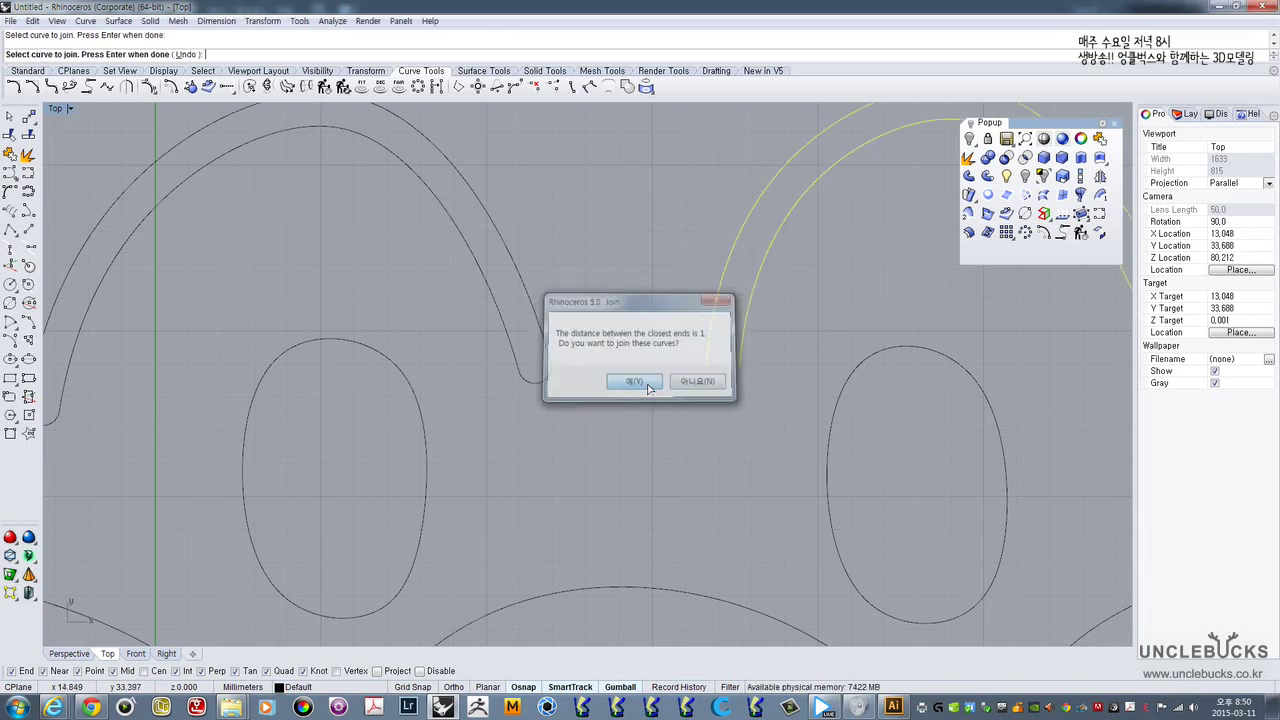
pyautogui.click(690, 381)
pyautogui.moveTo(617, 366); pyautogui.dragTo(440, 382, button='right')
pyautogui.scroll(-4, 440, 382)
pyautogui.press('Escape')
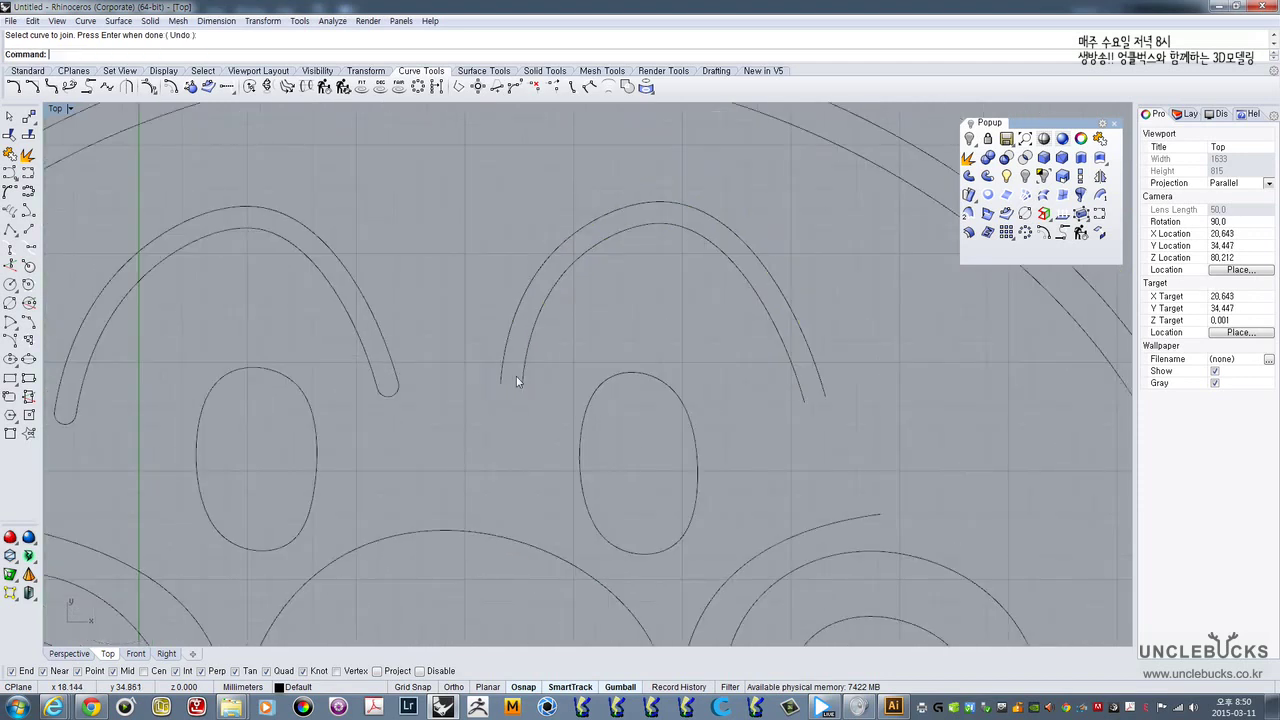
# - Round off the inner end of the right eyebrow with an arc blend between its two arches
pyautogui.scroll(8, 516, 376)
pyautogui.click(481, 381)
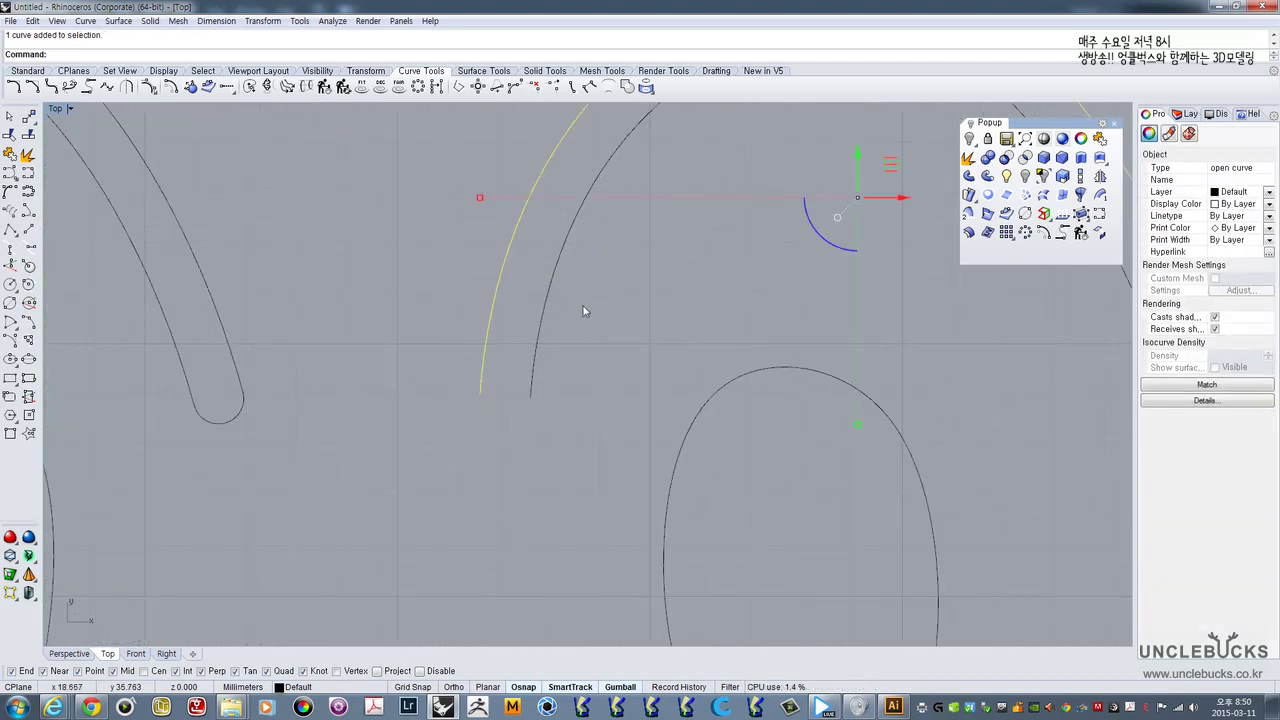
pyautogui.click(580, 409)
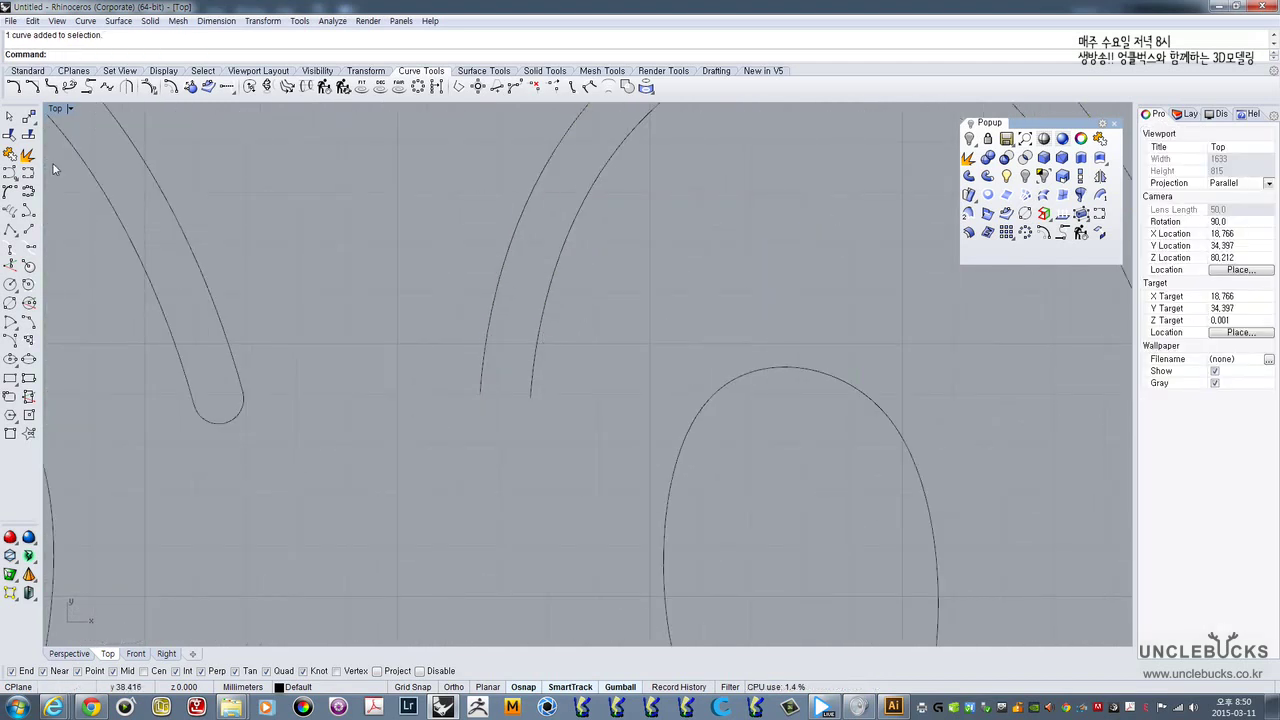
pyautogui.click(88, 86)
pyautogui.click(482, 382)
pyautogui.click(530, 392)
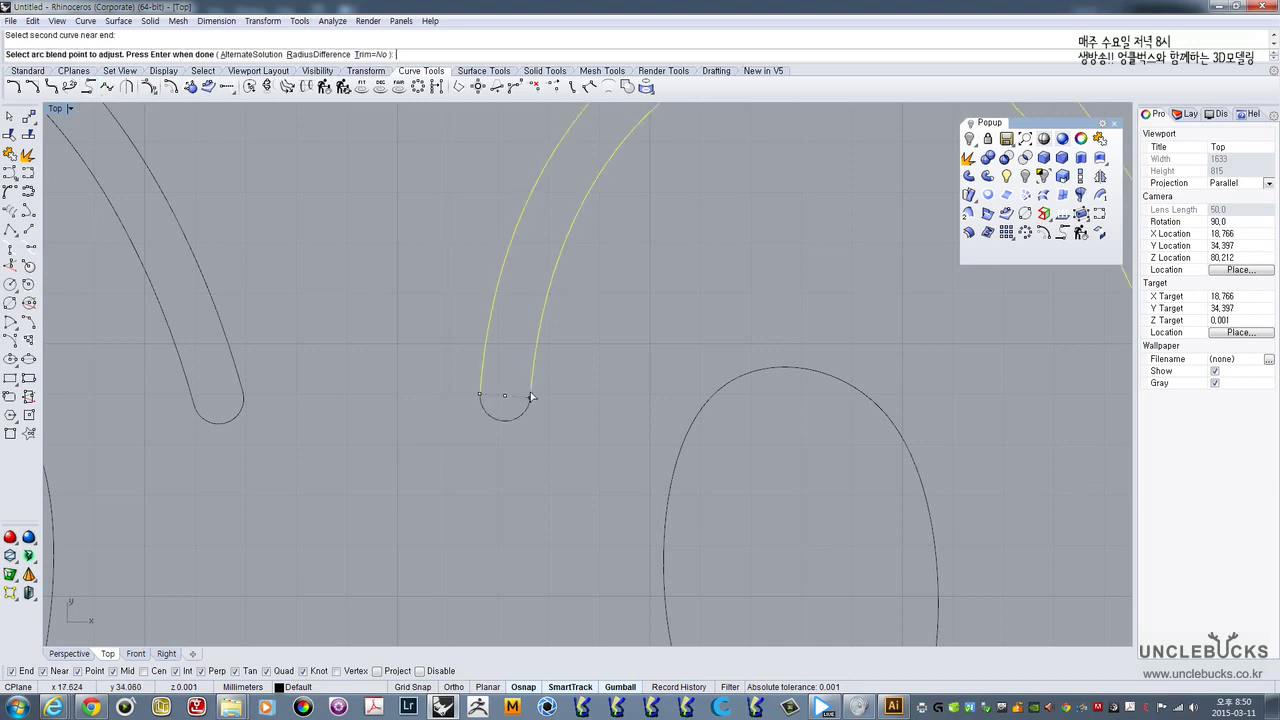
pyautogui.press('Return')
# - Close the outer end of the right eyebrow with an arc blend between its two arches
pyautogui.scroll(-3, 670, 356)
pyautogui.moveTo(864, 425); pyautogui.dragTo(709, 438, button='right')
pyautogui.rightClick(709, 440)
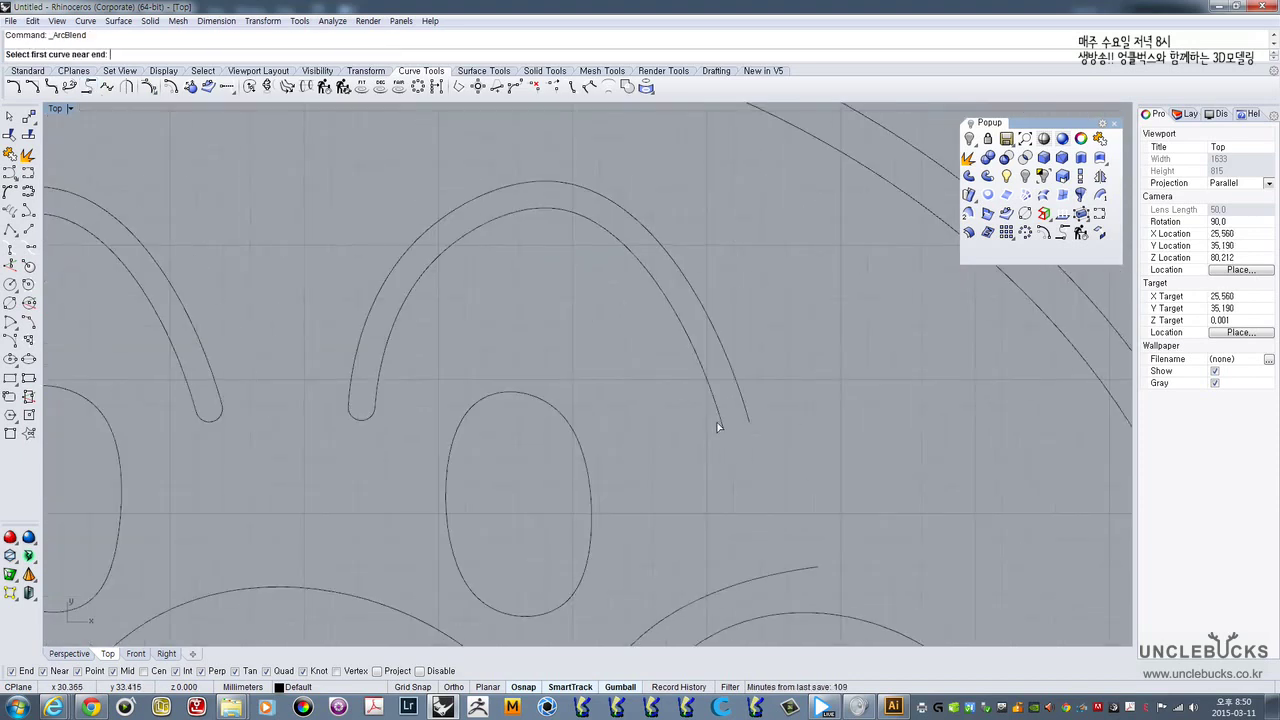
pyautogui.click(719, 426)
pyautogui.click(747, 424)
pyautogui.press('Return')
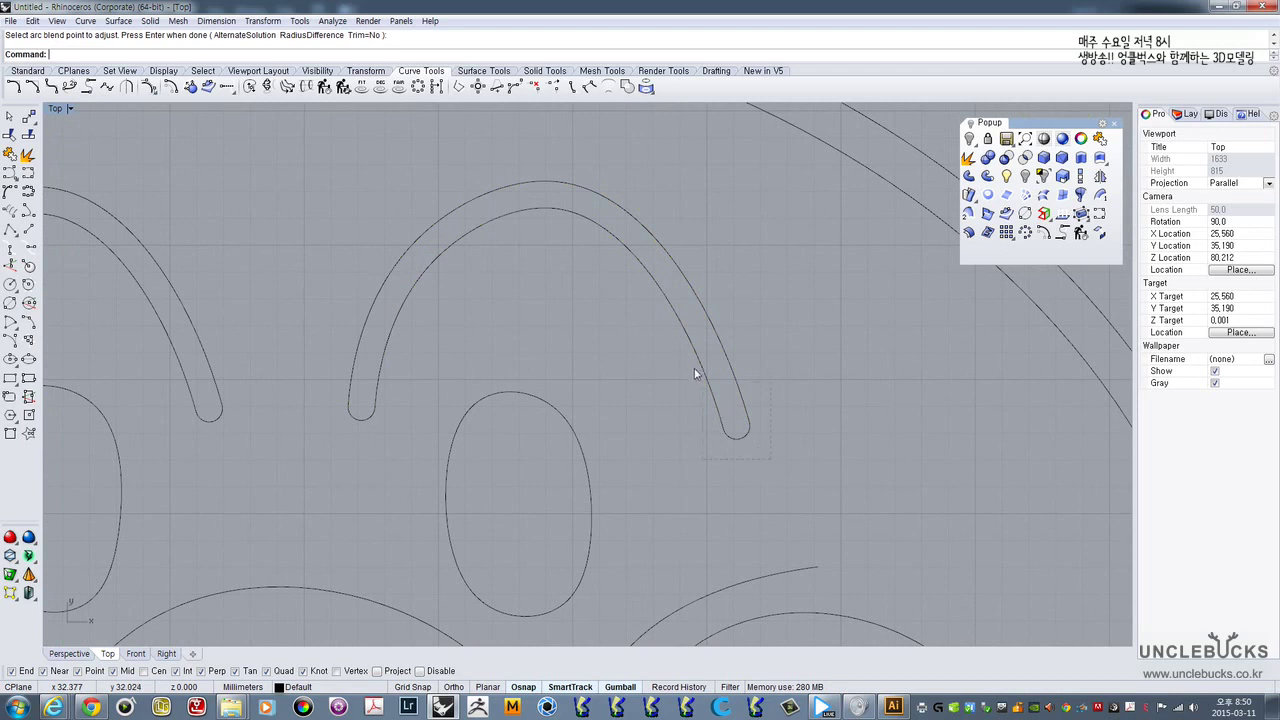
# - Join the right eyebrow's two arches and two end arcs into one closed curve
pyautogui.click(694, 371)
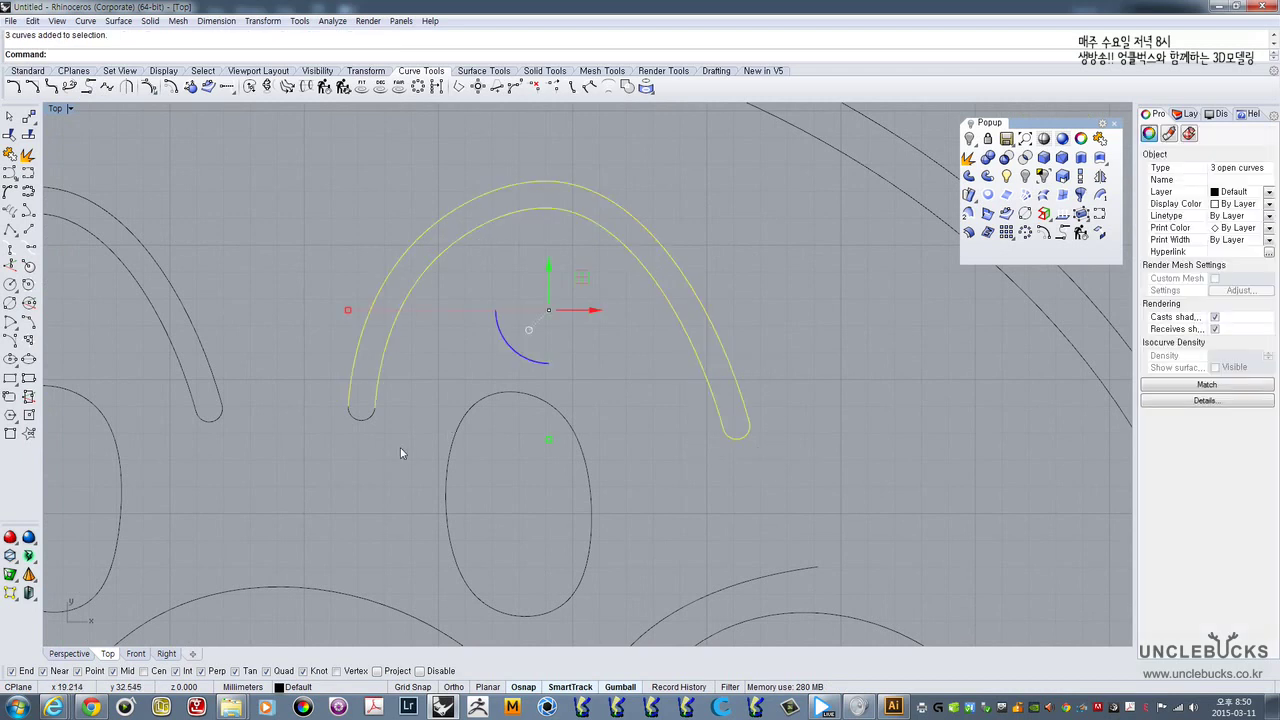
pyautogui.click(10, 154)
pyautogui.moveTo(382, 401); pyautogui.dragTo(460, 321, button='right')
pyautogui.scroll(-4, 459, 318)
pyautogui.moveTo(354, 372); pyautogui.dragTo(636, 306, button='right')
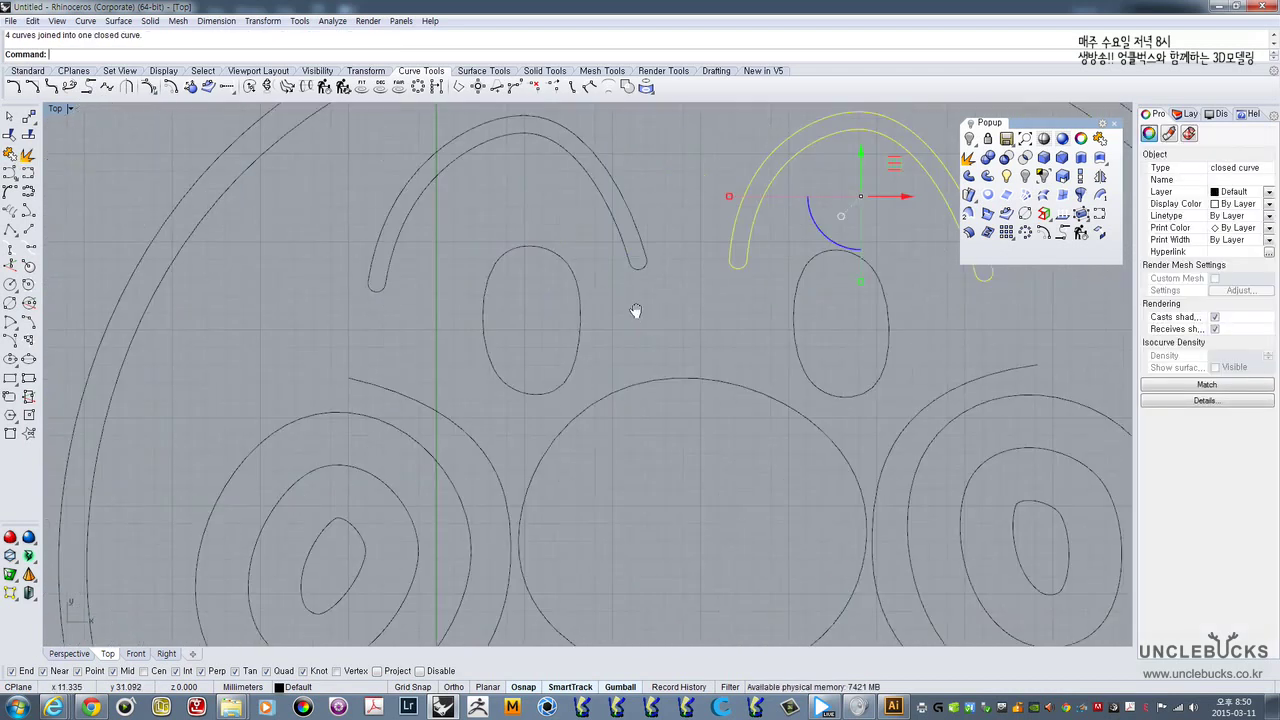
pyautogui.scroll(-6, 634, 307)
pyautogui.scroll(8, 506, 341)
pyautogui.scroll(-4, 505, 340)
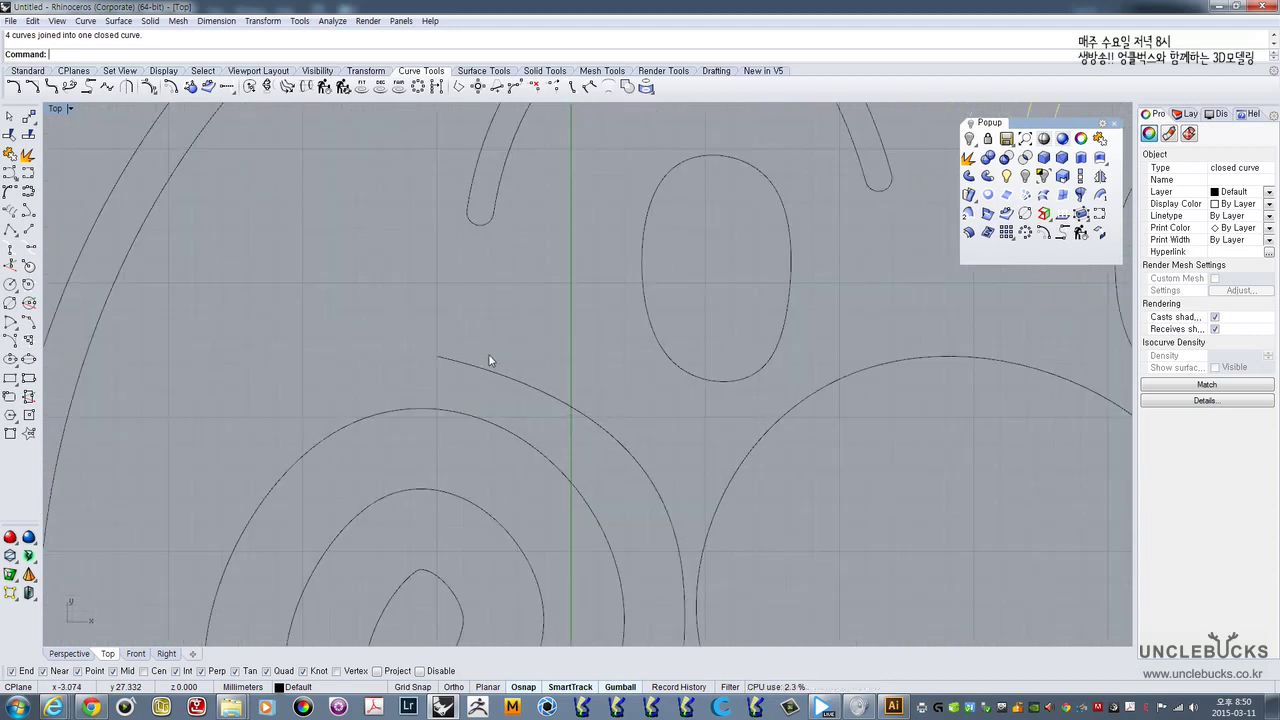
pyautogui.click(412, 284)
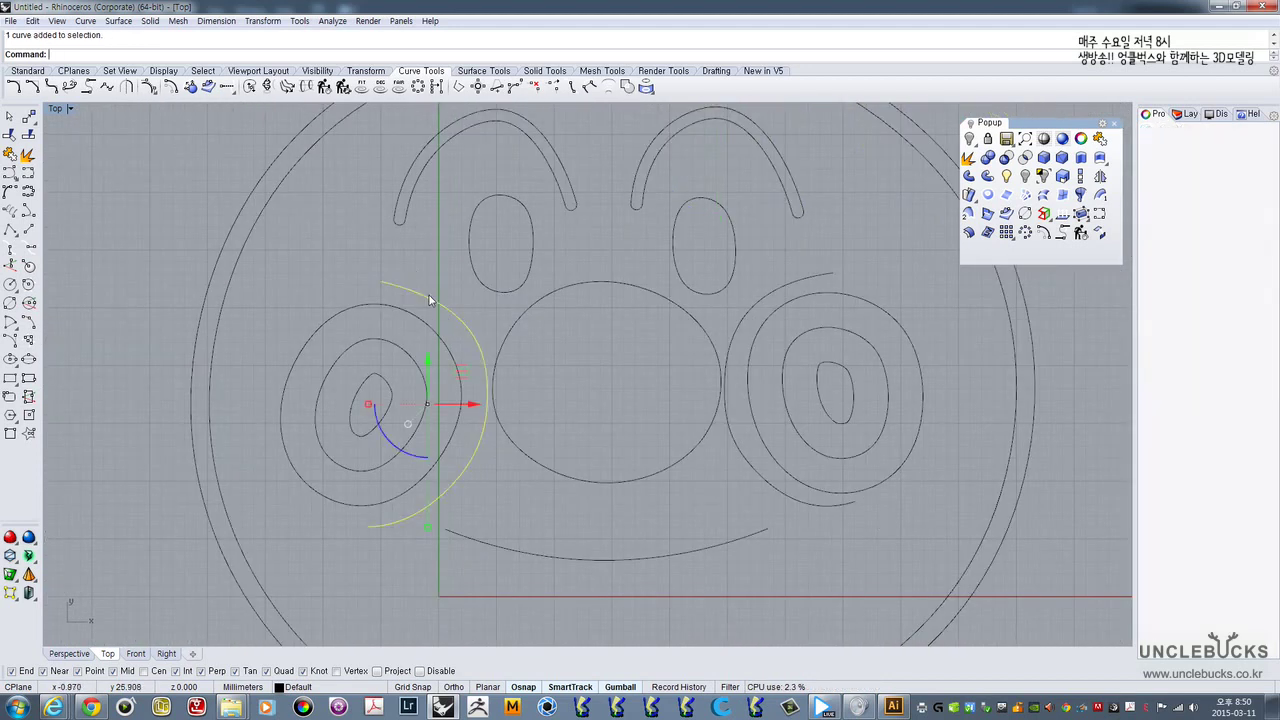
pyautogui.scroll(3, 441, 315)
pyautogui.hotkey('ctrl', 'j')
pyautogui.press('Escape')
pyautogui.press('Escape')
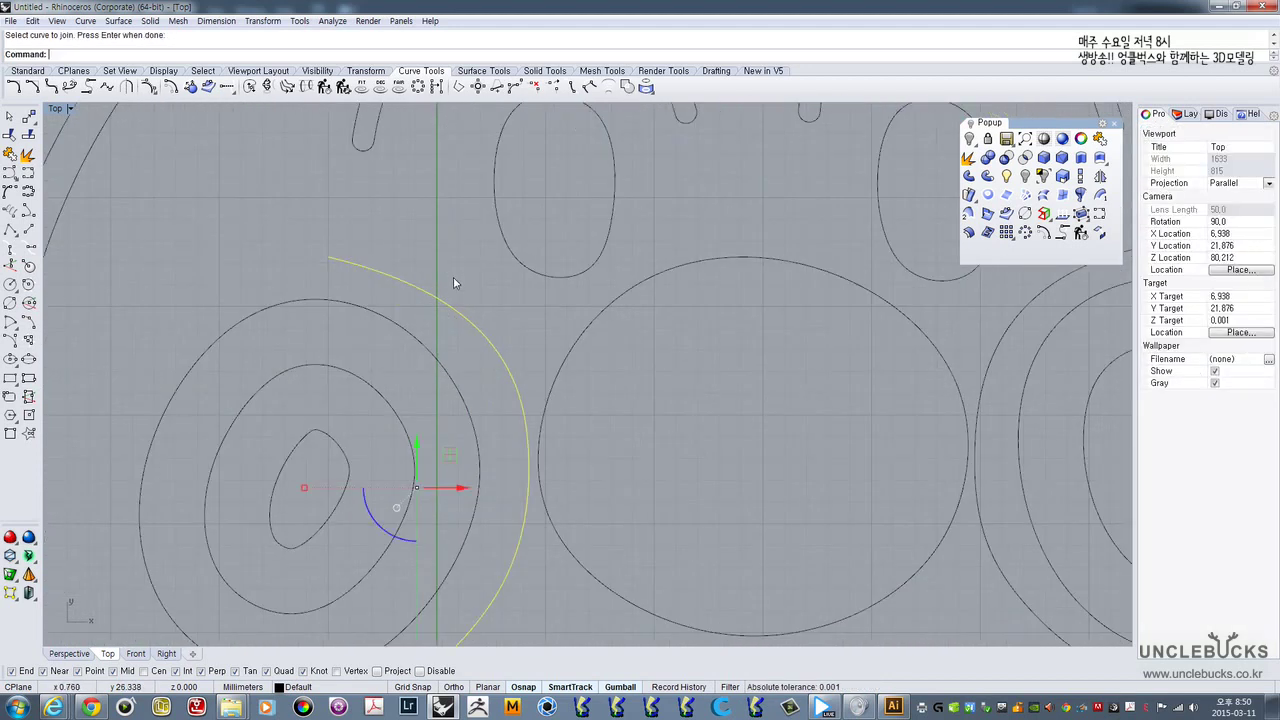
# - Offset the open arc around the left cheek by 1 mm outward, toward the nose
pyautogui.click(451, 299)
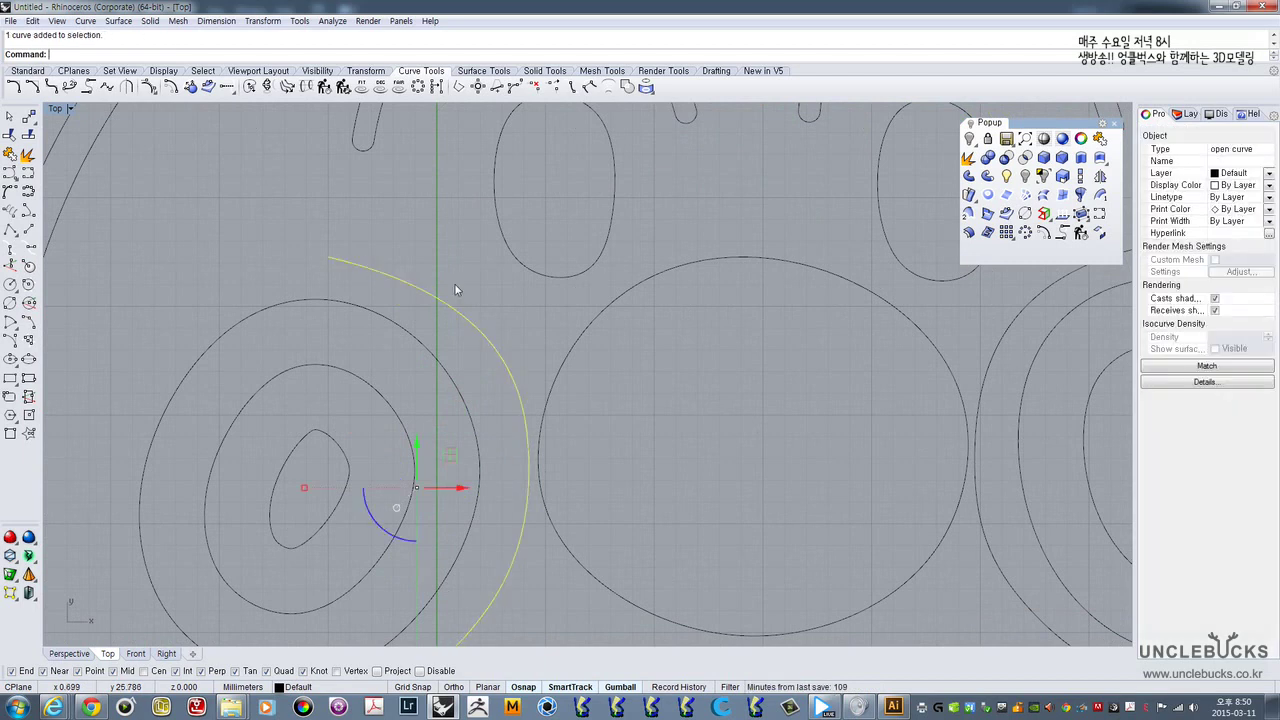
pyautogui.write('Offset')
pyautogui.press('Return')
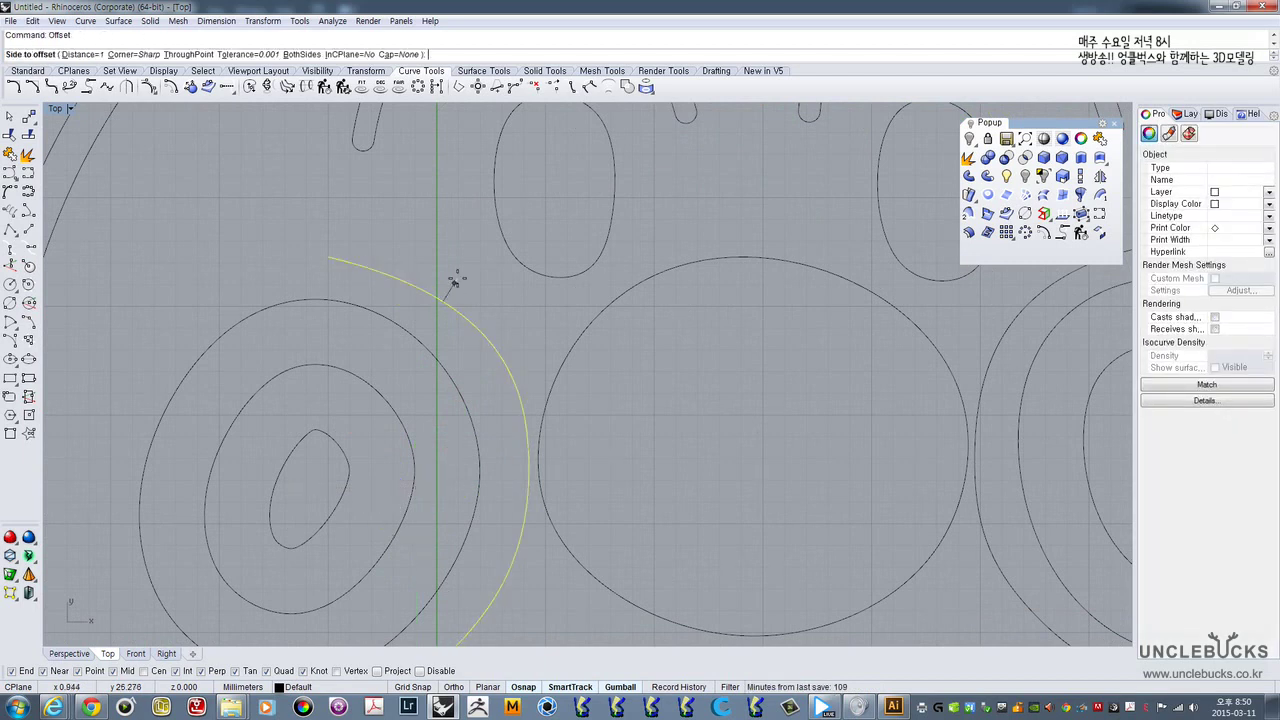
pyautogui.click(500, 306)
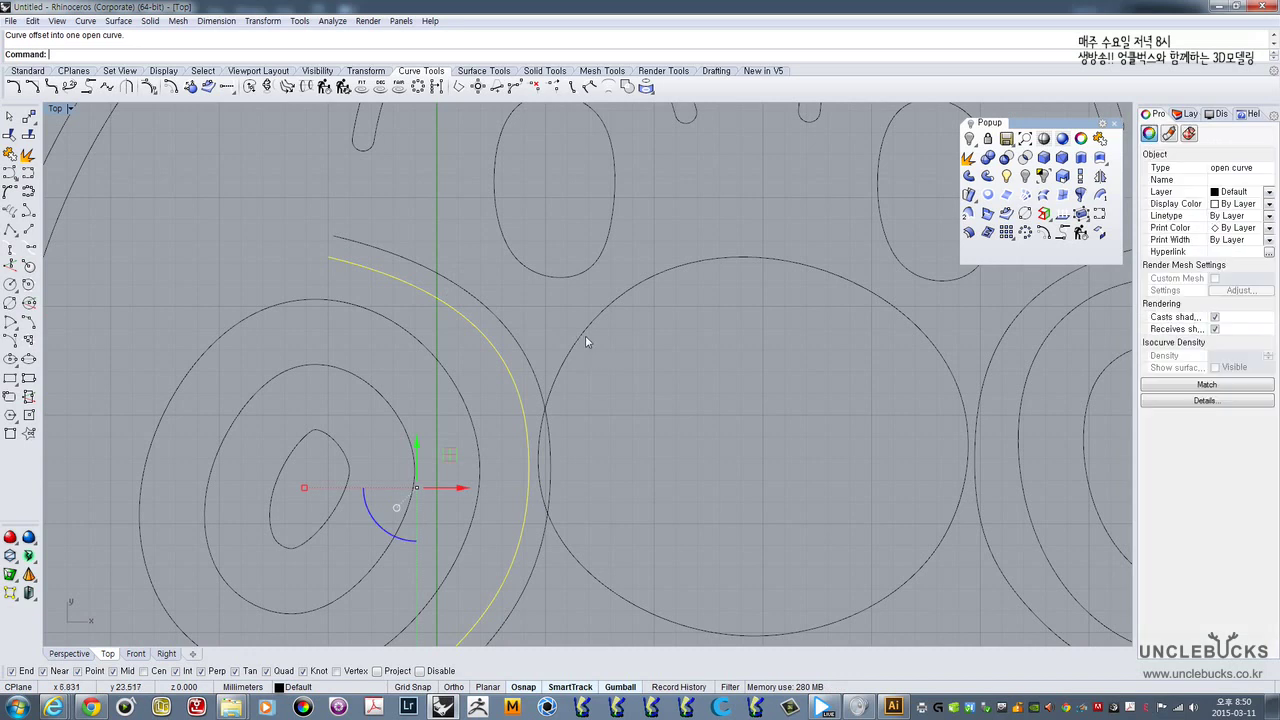
# - Offset the open arc around the right cheek by 1 mm outward, toward the nose
pyautogui.scroll(-3, 680, 326)
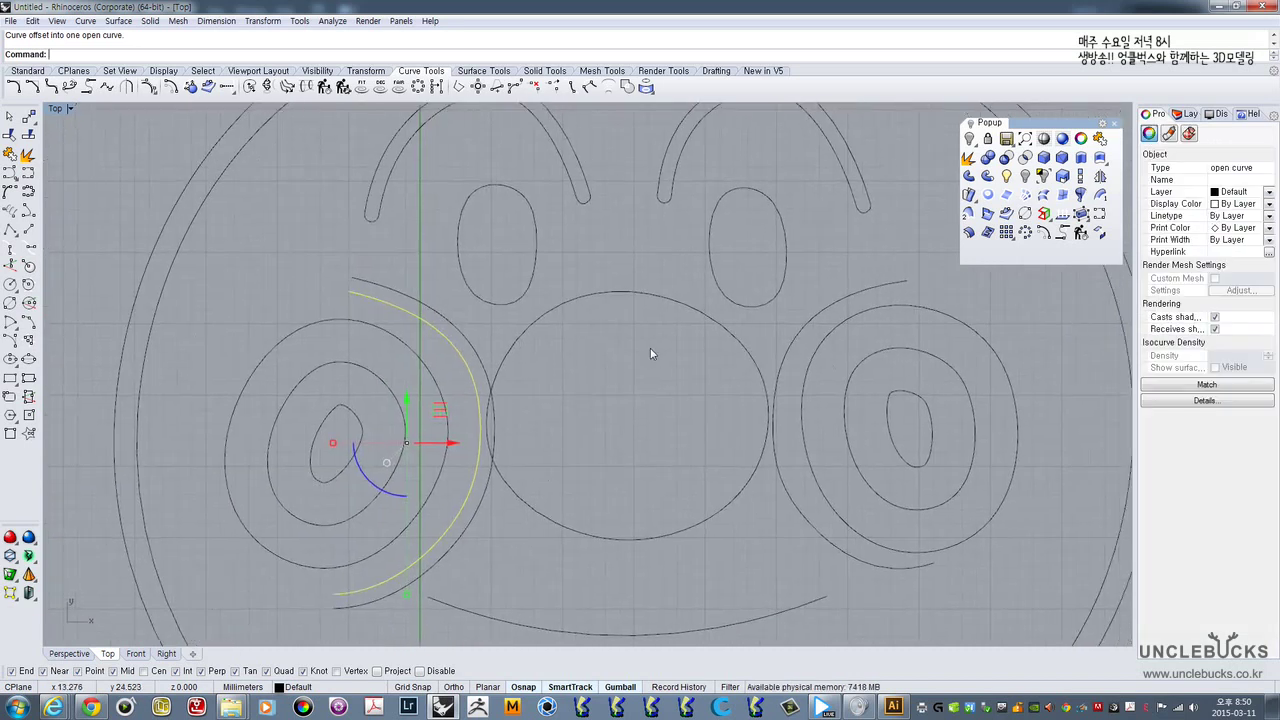
pyautogui.click(791, 340)
pyautogui.press('Return')
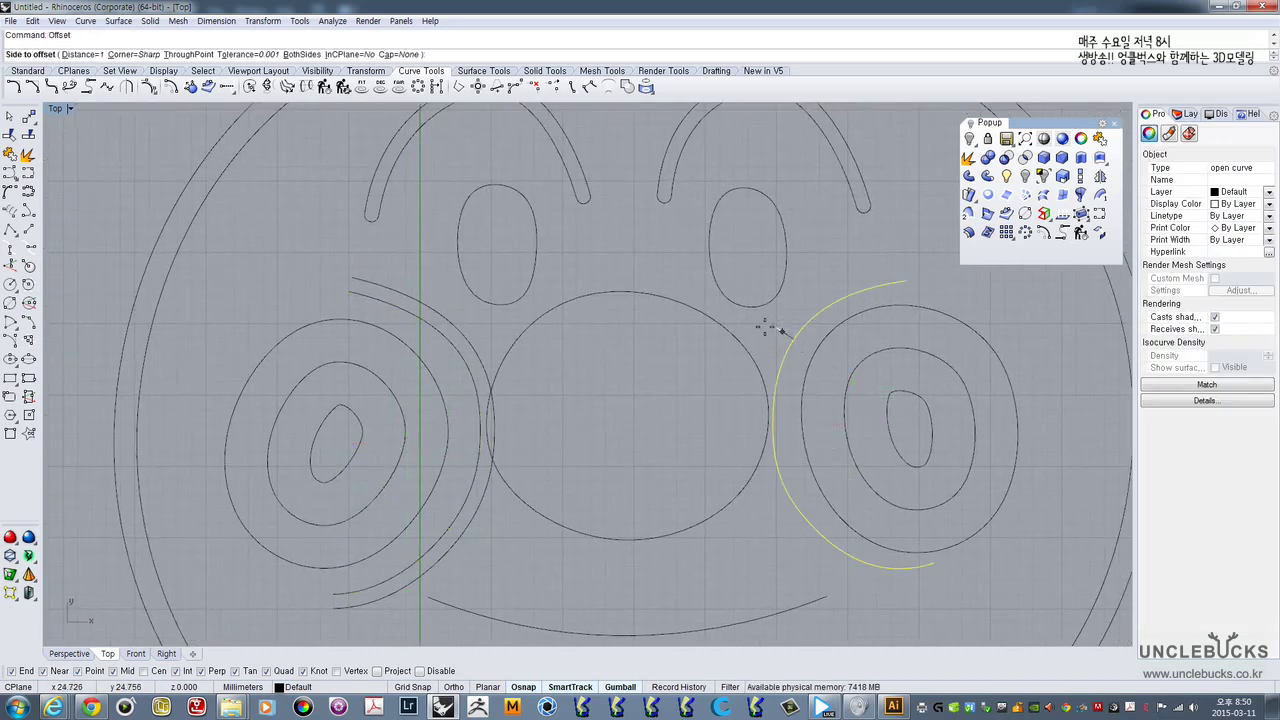
pyautogui.click(737, 356)
pyautogui.press('Escape')
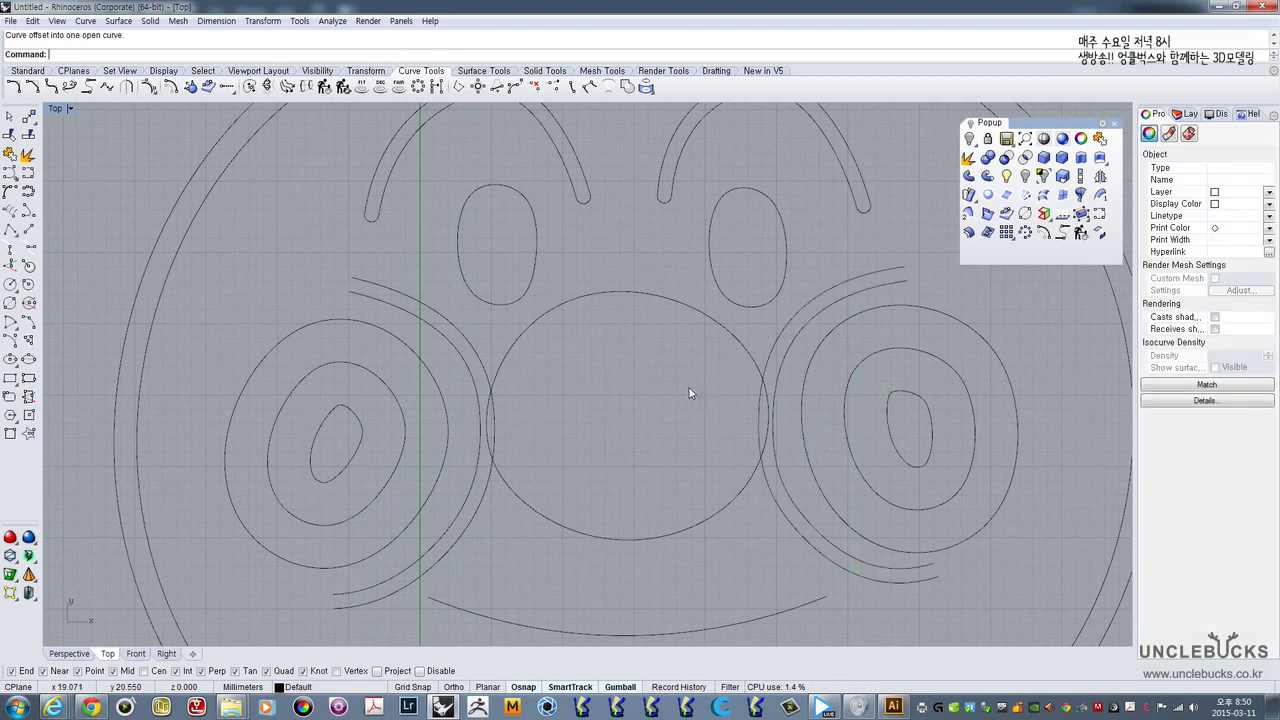
# - Offset the nose outline outward by 1 mm
pyautogui.click(514, 357)
pyautogui.press('Return')
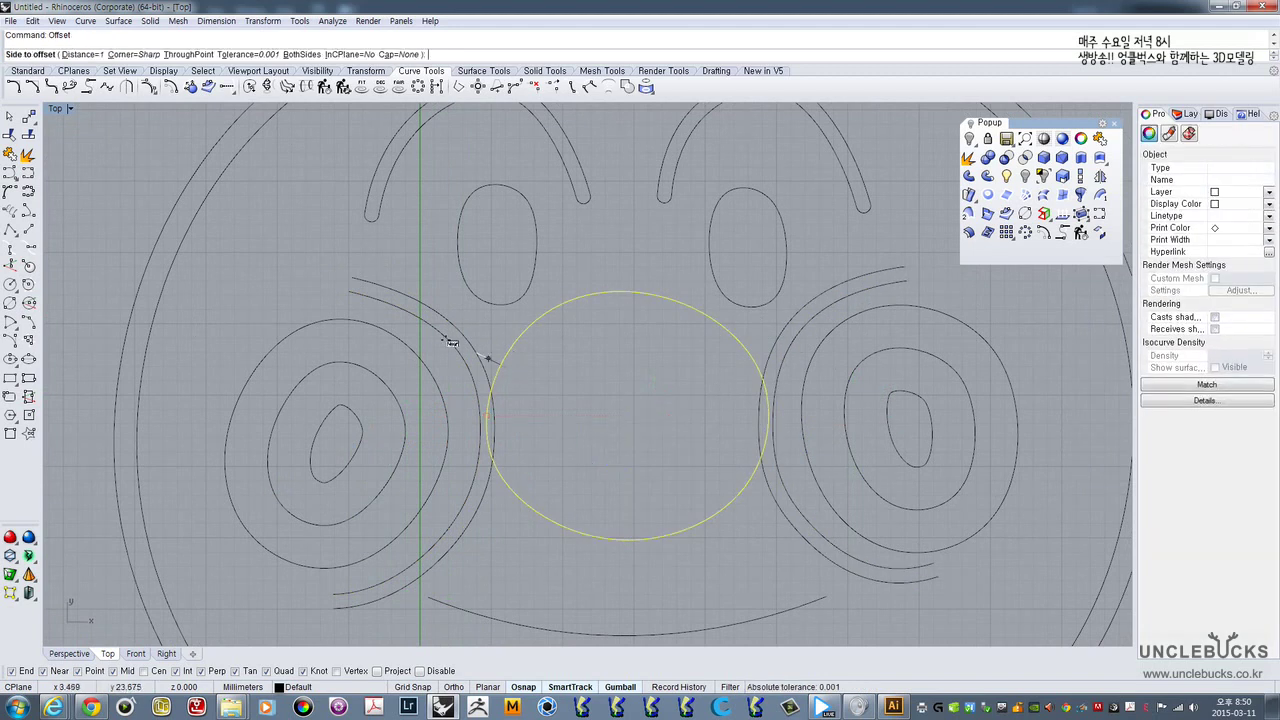
pyautogui.click(469, 421)
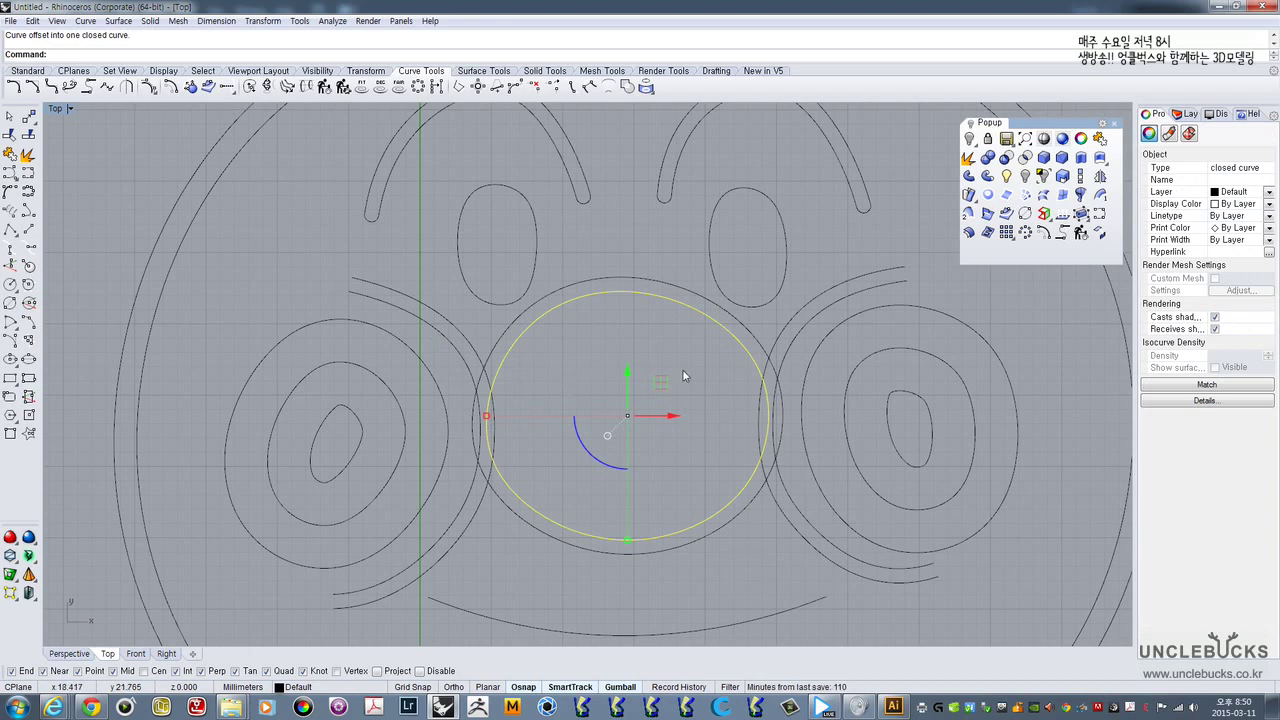
# - Examine the reference character's face to compare how the nose and cheeks meet with the traced curves
pyautogui.scroll(-5, 682, 369)
pyautogui.moveTo(912, 386); pyautogui.dragTo(571, 376, button='right')
pyautogui.scroll(-6, 571, 376)
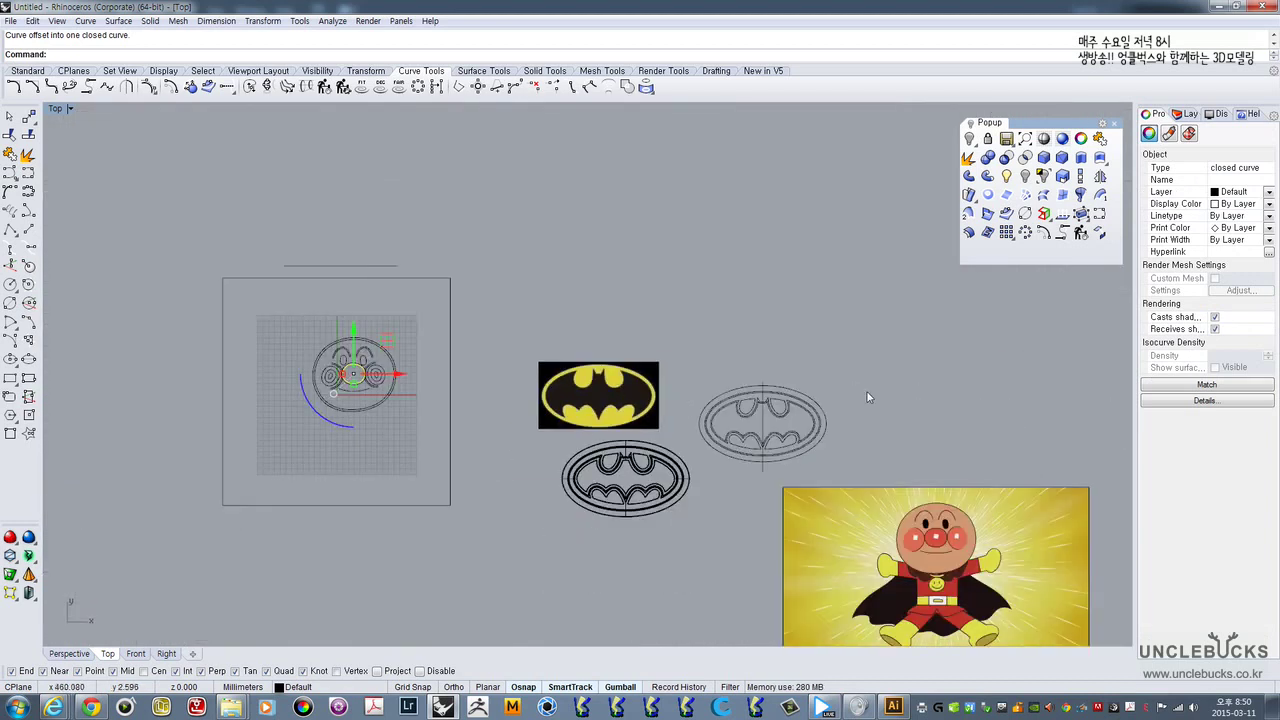
pyautogui.moveTo(869, 397); pyautogui.dragTo(720, 333, button='right')
pyautogui.scroll(8, 800, 467)
pyautogui.scroll(4, 766, 488)
pyautogui.scroll(-6, 707, 453)
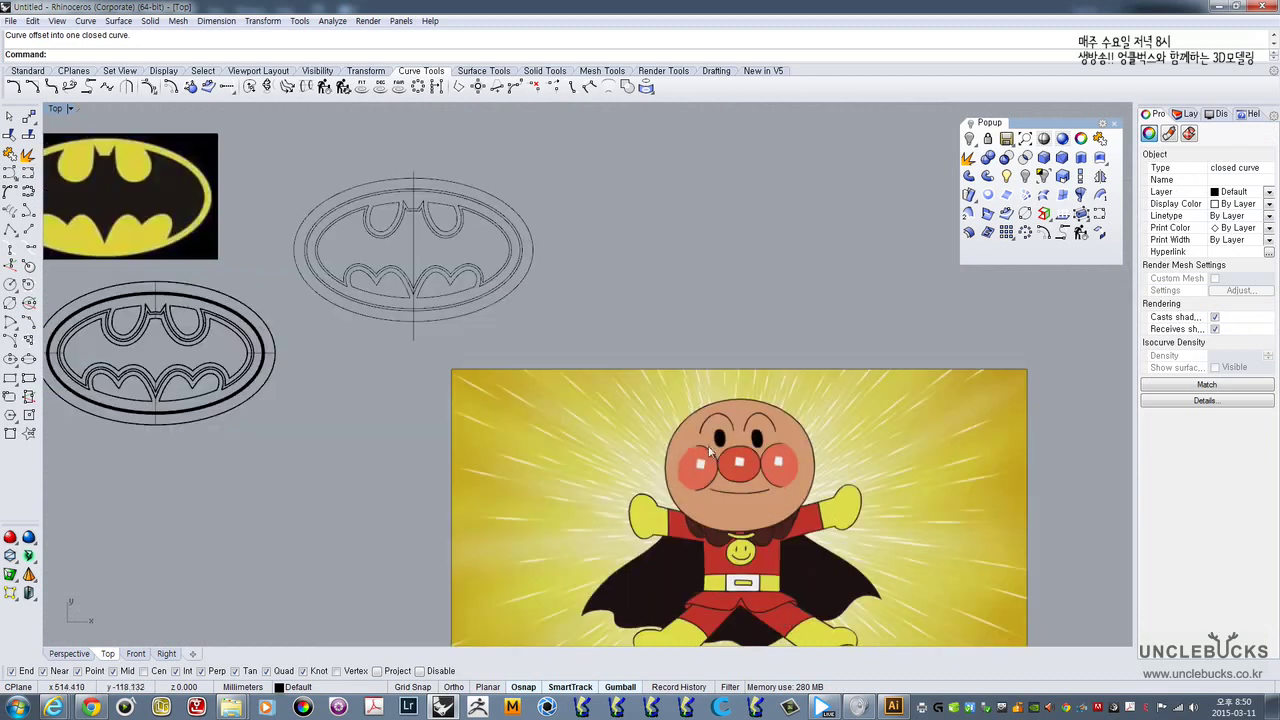
pyautogui.moveTo(577, 362); pyautogui.dragTo(961, 393, button='right')
pyautogui.moveTo(294, 312)
pyautogui.mouseDown(button='right')
pyautogui.moveTo(543, 366)
pyautogui.moveTo(704, 425)
pyautogui.mouseUp(button='right')
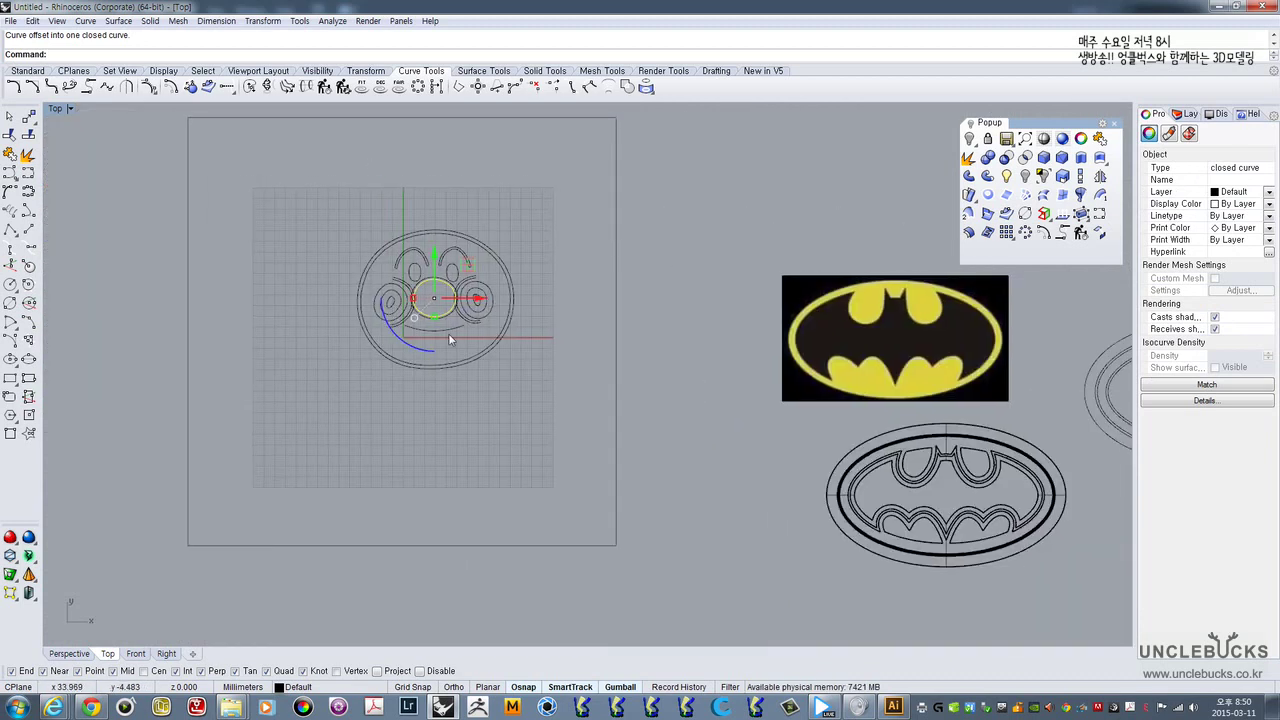
pyautogui.scroll(12, 425, 306)
pyautogui.scroll(4, 402, 285)
pyautogui.moveTo(455, 231); pyautogui.dragTo(463, 285, button='right')
# - Delete the outward offset copy of the nose outline
pyautogui.click(463, 285)
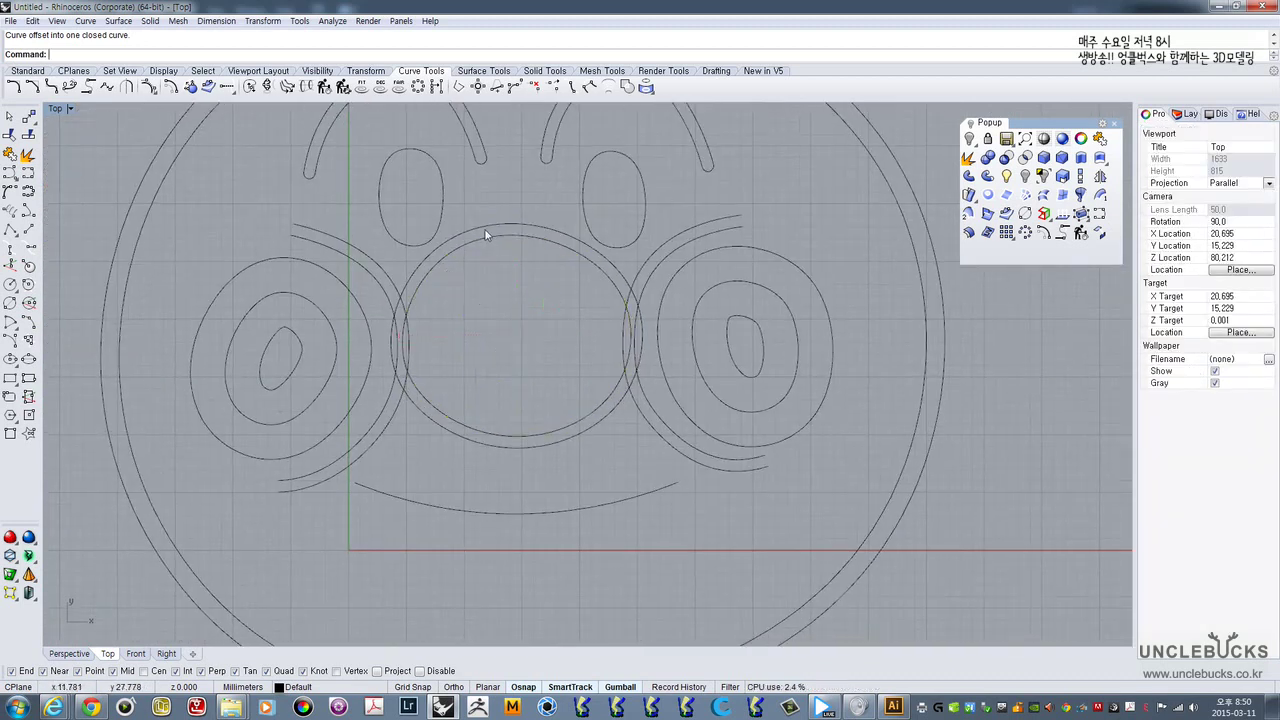
pyautogui.click(484, 229)
pyautogui.press('Delete')
# - Offset the nose outline inward by 1 mm
pyautogui.click(440, 263)
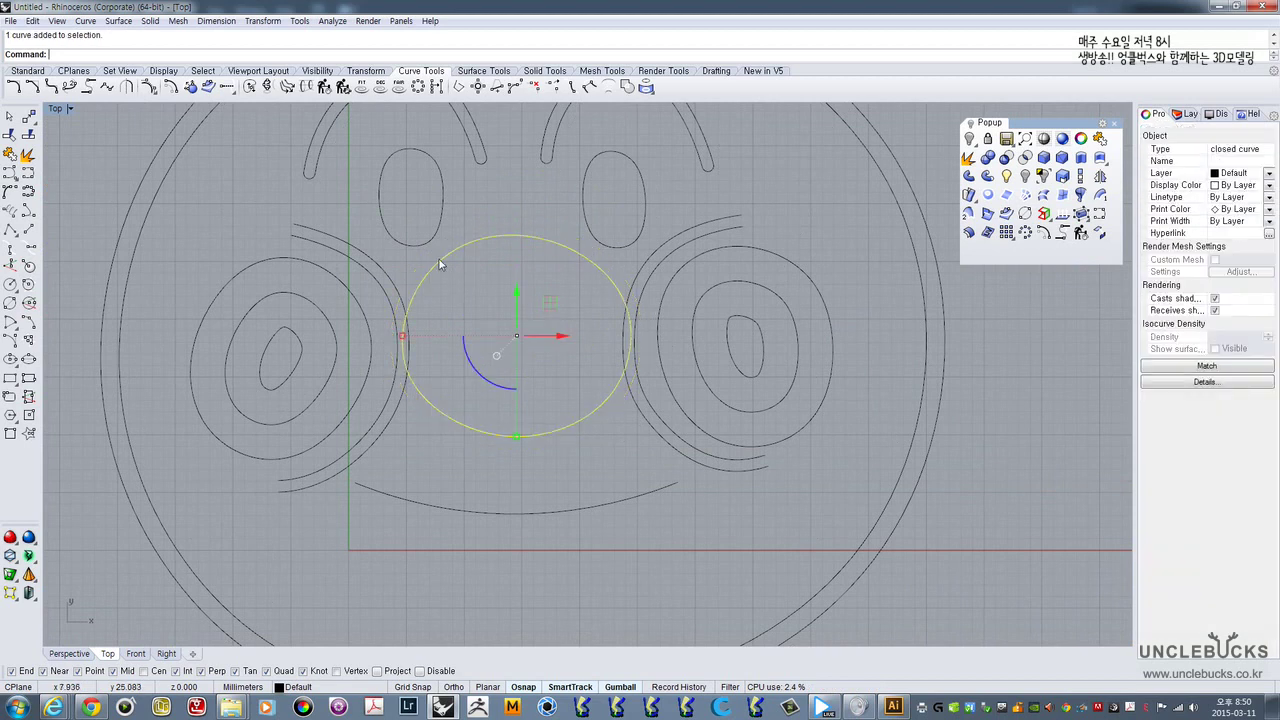
pyautogui.rightClick(432, 257)
pyautogui.click(458, 295)
pyautogui.moveTo(456, 341); pyautogui.dragTo(483, 325, button='right')
pyautogui.scroll(2, 431, 320)
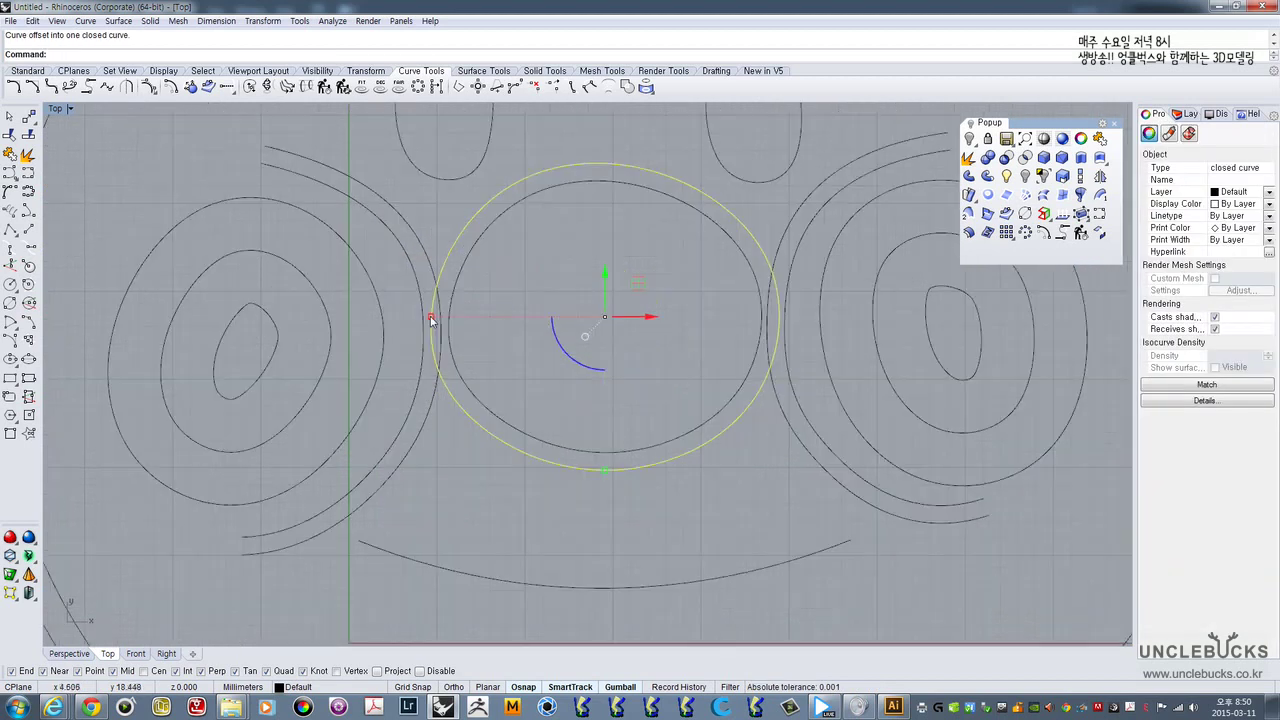
# - Using the nose outlines and both pairs of cheek arcs as cutters, trim the overlapping segments between the nose and the left cheek
pyautogui.click(473, 320)
pyautogui.moveTo(473, 320); pyautogui.dragTo(412, 352)
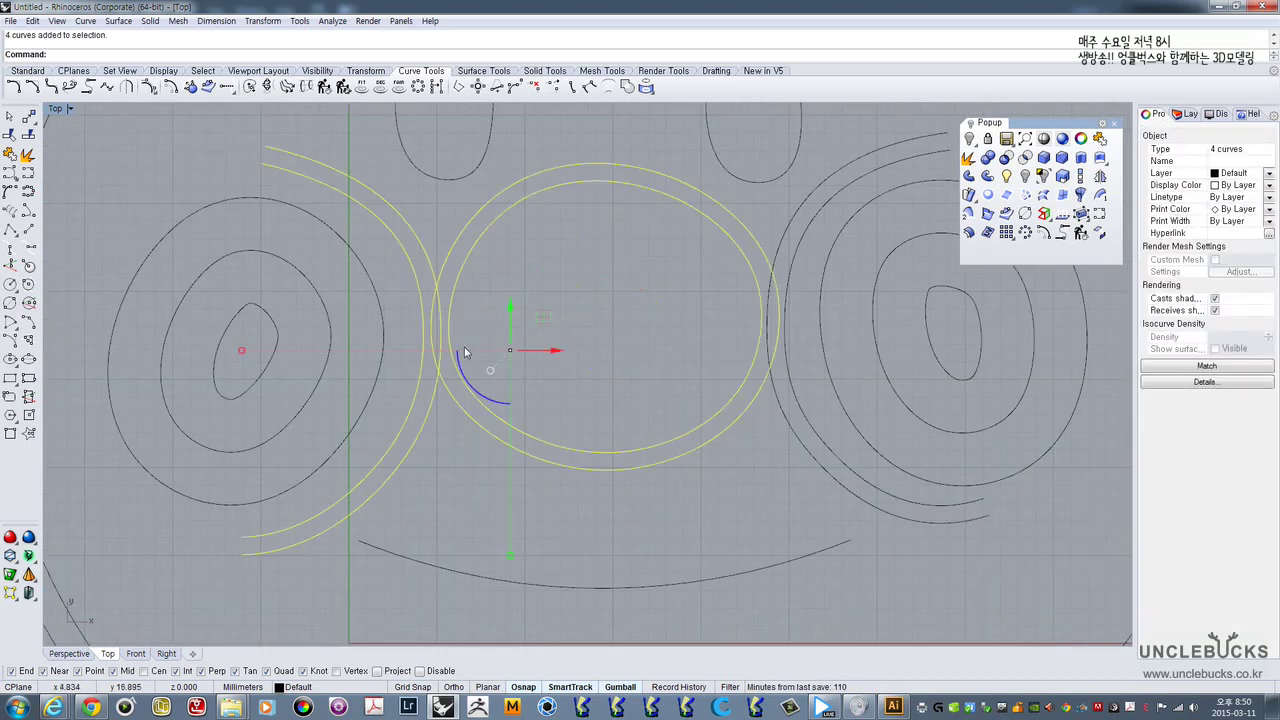
pyautogui.moveTo(544, 347); pyautogui.dragTo(497, 371, button='right')
pyautogui.scroll(-4, 497, 371)
pyautogui.scroll(2, 660, 348)
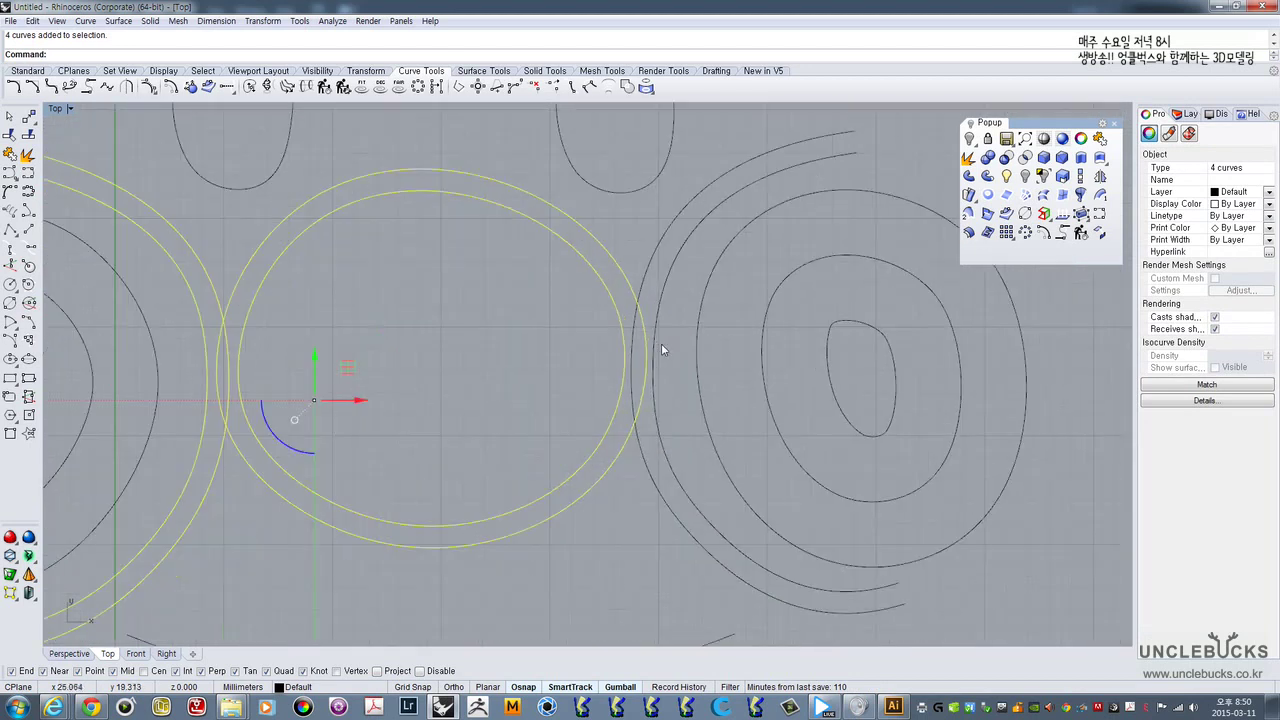
pyautogui.scroll(-2, 660, 348)
pyautogui.scroll(2, 656, 348)
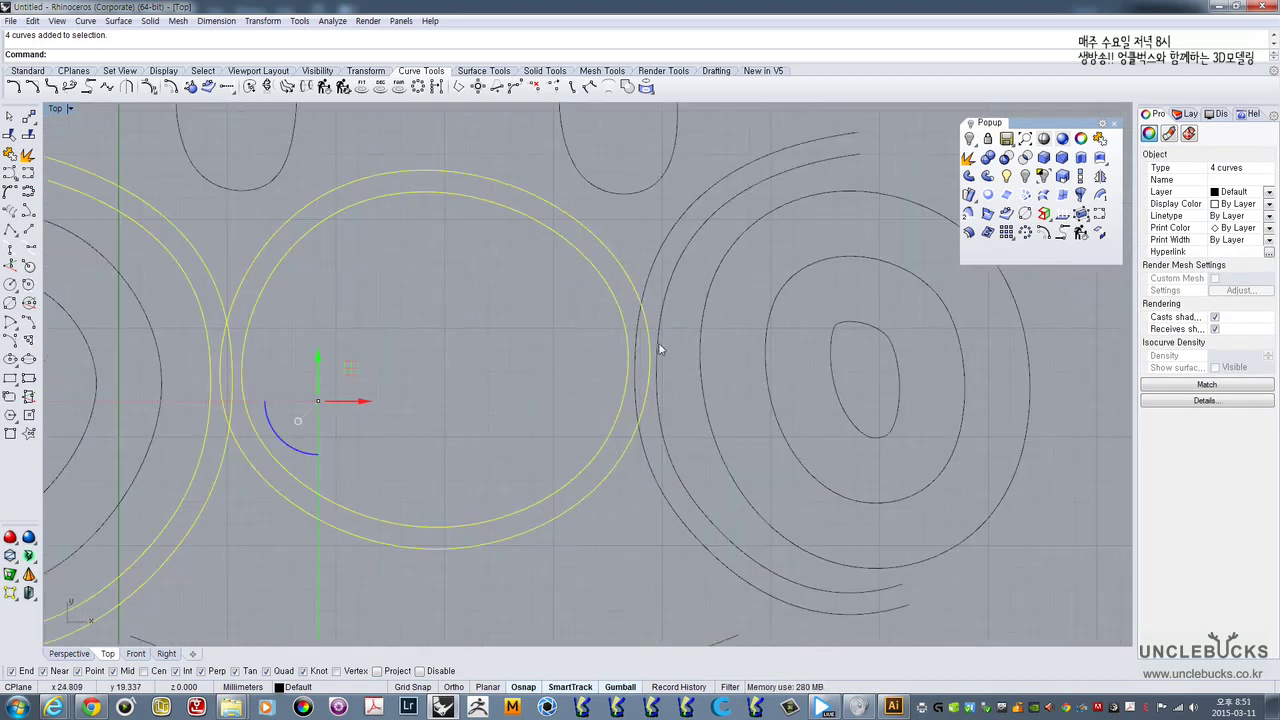
pyautogui.keyDown('shift'); pyautogui.click(636, 369); pyautogui.keyUp('shift')
pyautogui.scroll(-2, 634, 349)
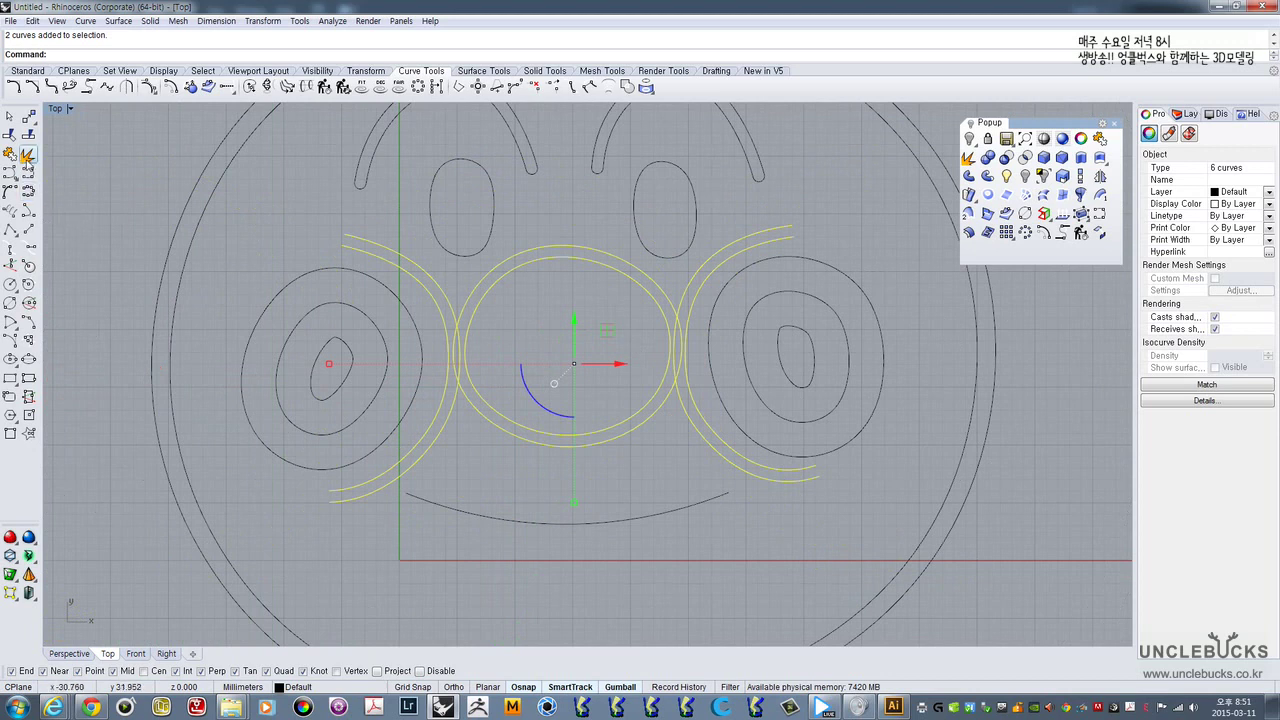
pyautogui.click(9, 135)
pyautogui.scroll(5, 460, 352)
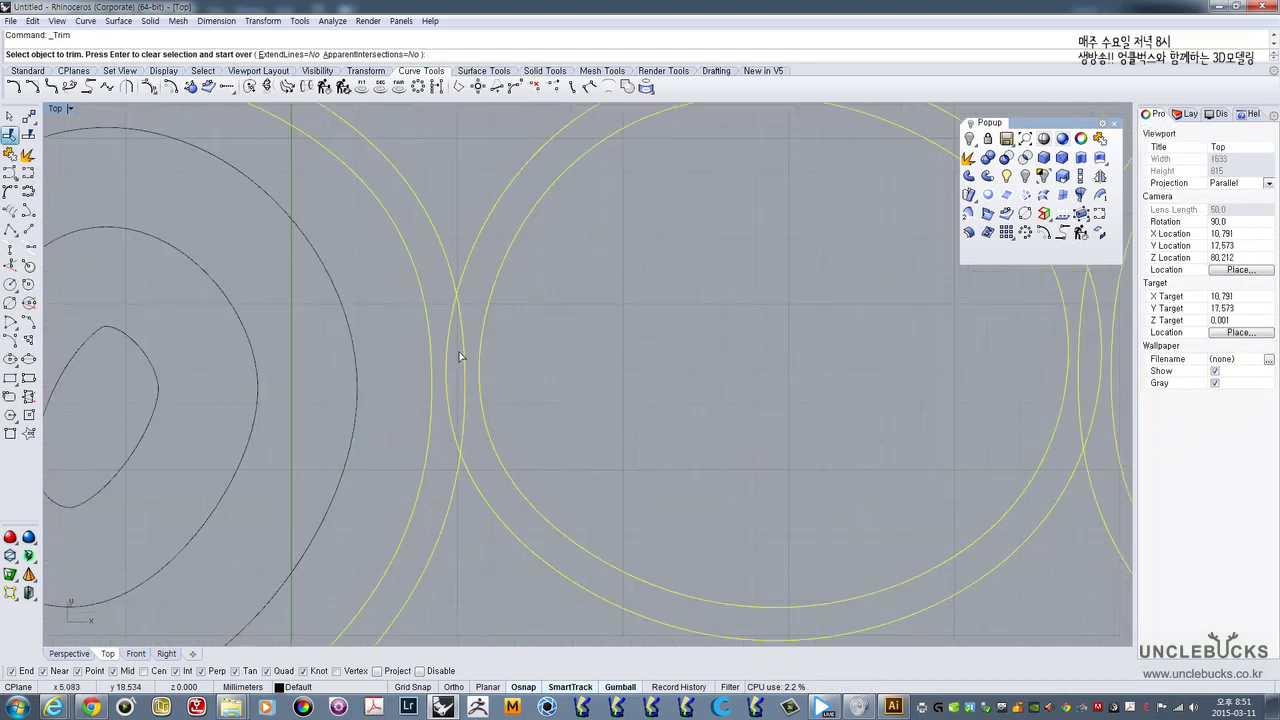
pyautogui.scroll(-5, 486, 357)
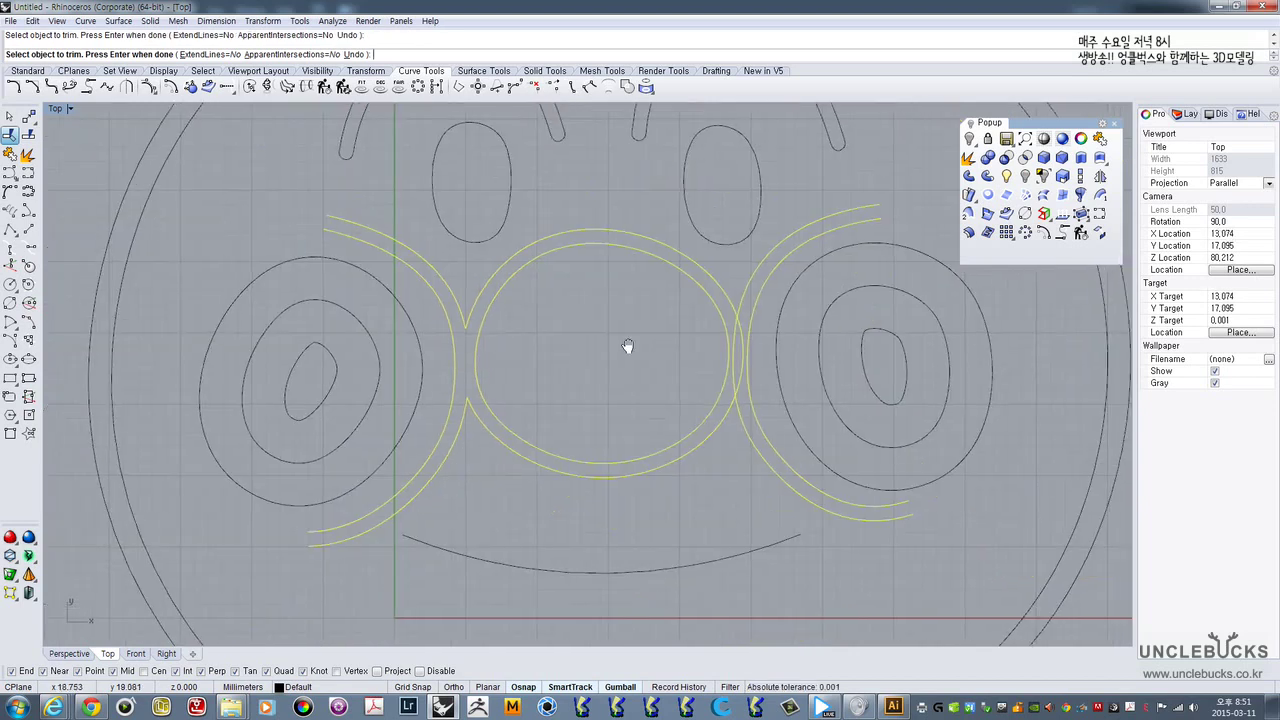
# - Trim the overlapping segments where the nose outline crosses the right cheek's arc, and finish trimming
pyautogui.scroll(4, 705, 345)
pyautogui.click(658, 359)
pyautogui.click(673, 361)
pyautogui.scroll(-4, 673, 361)
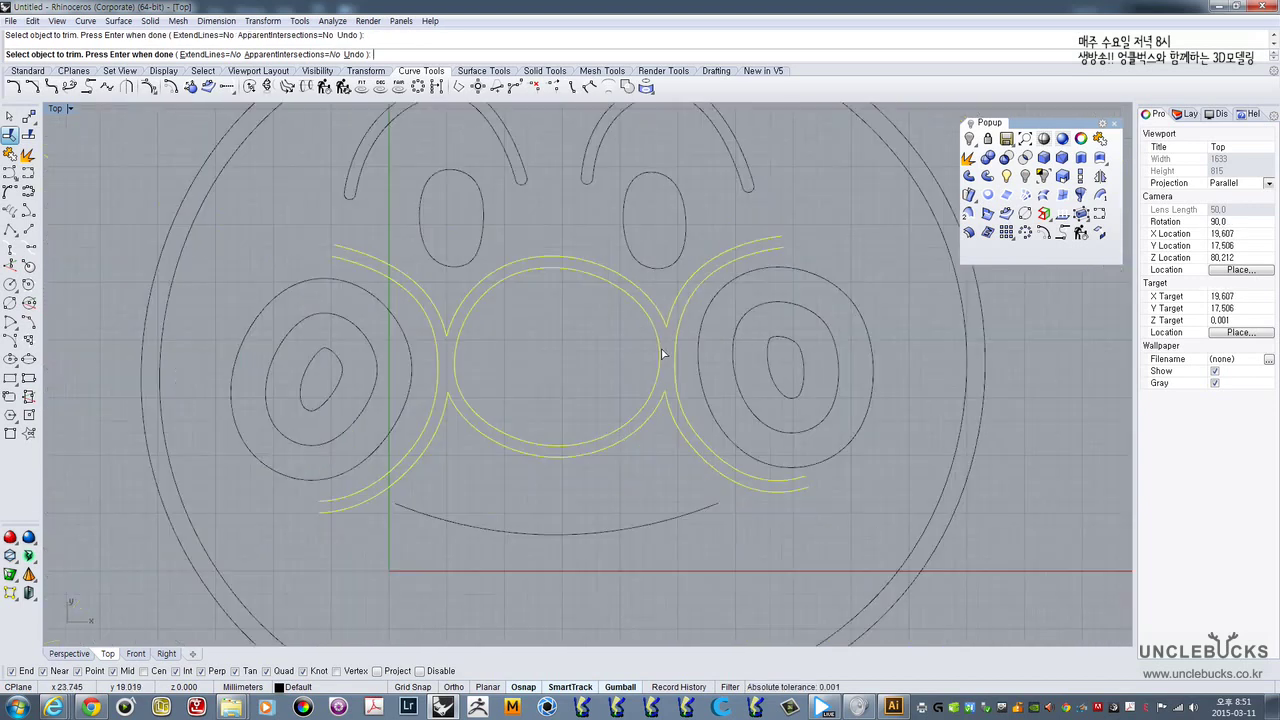
pyautogui.press('Return')
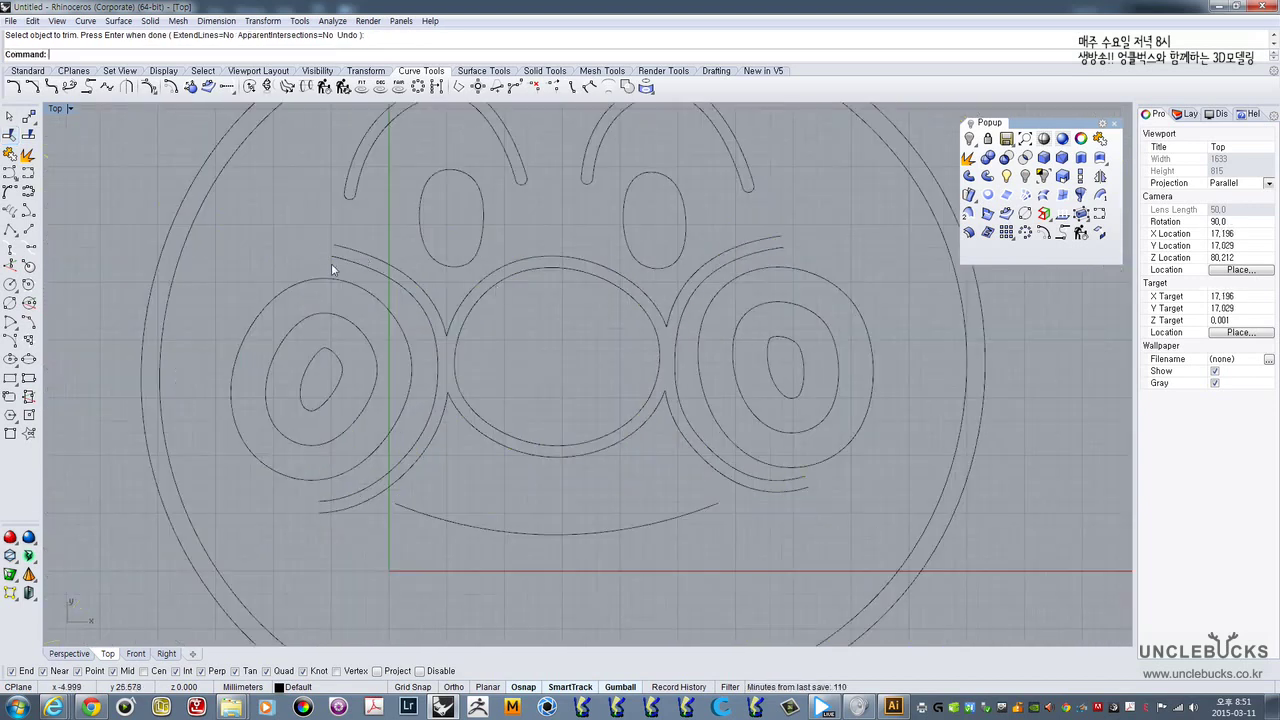
# - Close the upper open end of the left cheek's double arc with an arc blend
pyautogui.scroll(3, 331, 263)
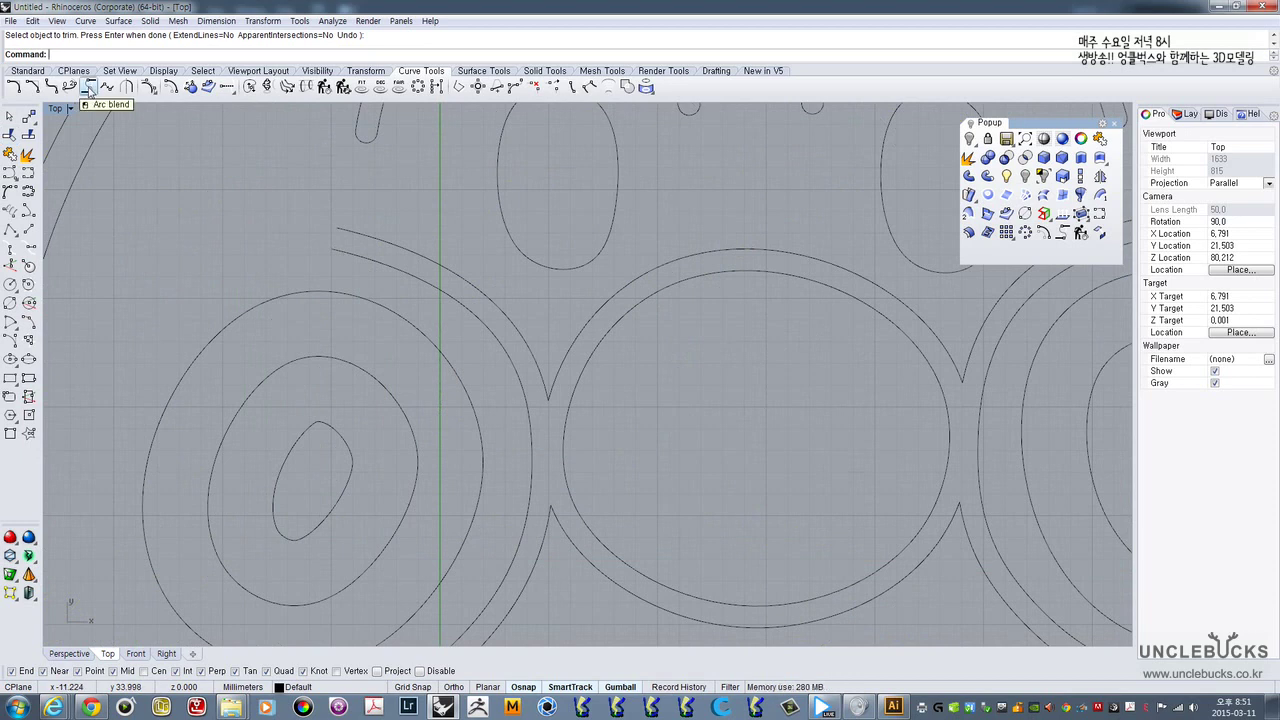
pyautogui.click(90, 90)
pyautogui.click(342, 250)
pyautogui.click(345, 236)
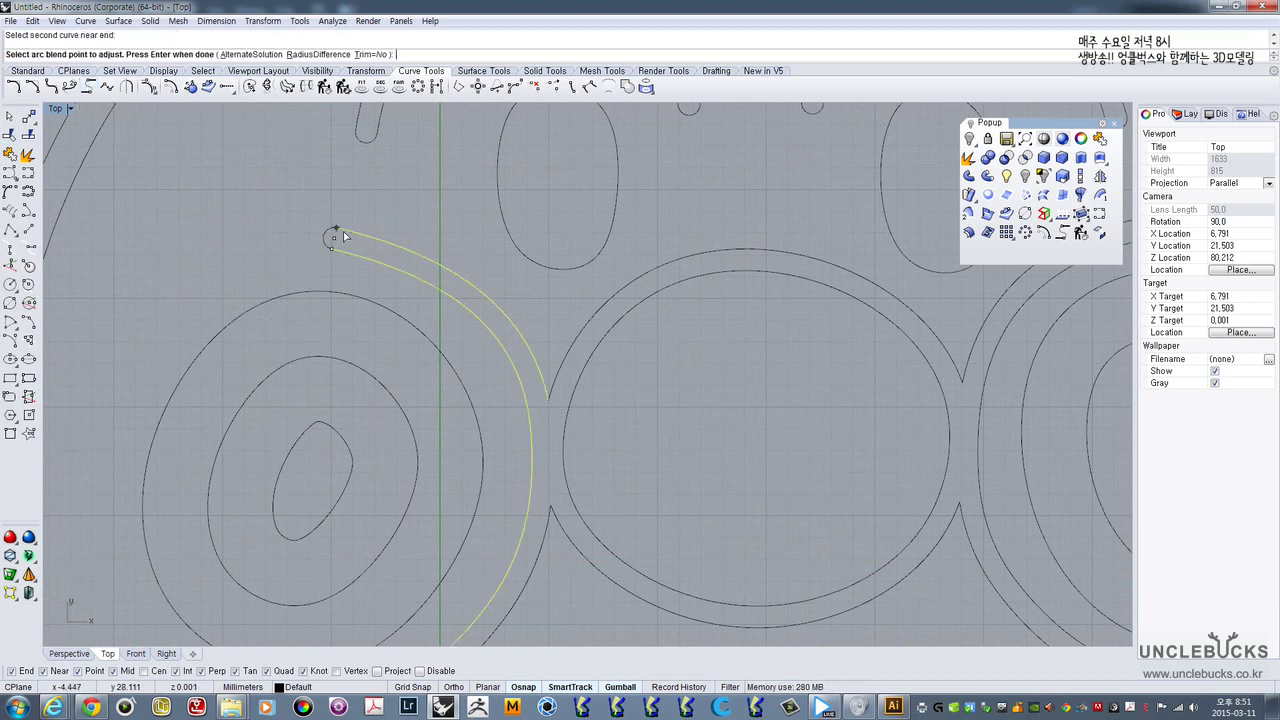
pyautogui.rightClick(399, 288)
# - Close the lower open end of the left cheek's double arc with an arc blend
pyautogui.moveTo(515, 411); pyautogui.dragTo(509, 283, button='right')
pyautogui.scroll(-4, 509, 272)
pyautogui.moveTo(389, 481); pyautogui.dragTo(407, 451, button='right')
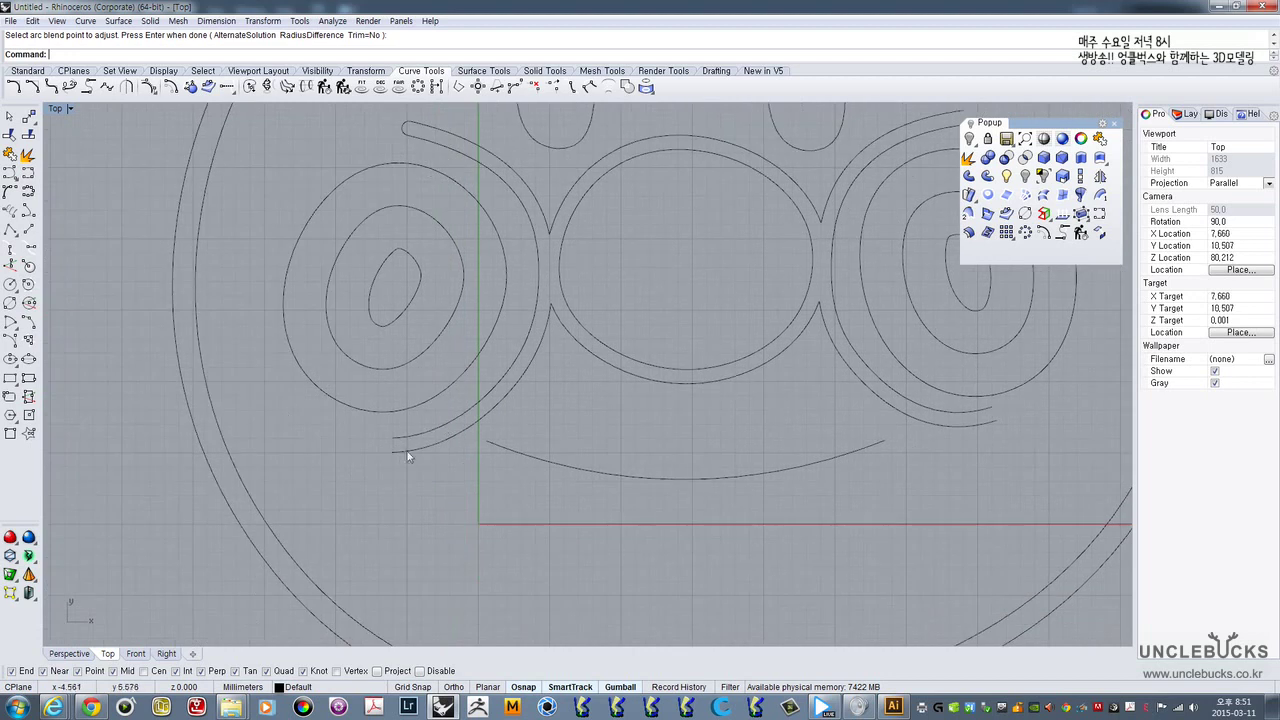
pyautogui.rightClick(402, 452)
pyautogui.click(397, 452)
pyautogui.click(397, 439)
pyautogui.rightClick(398, 451)
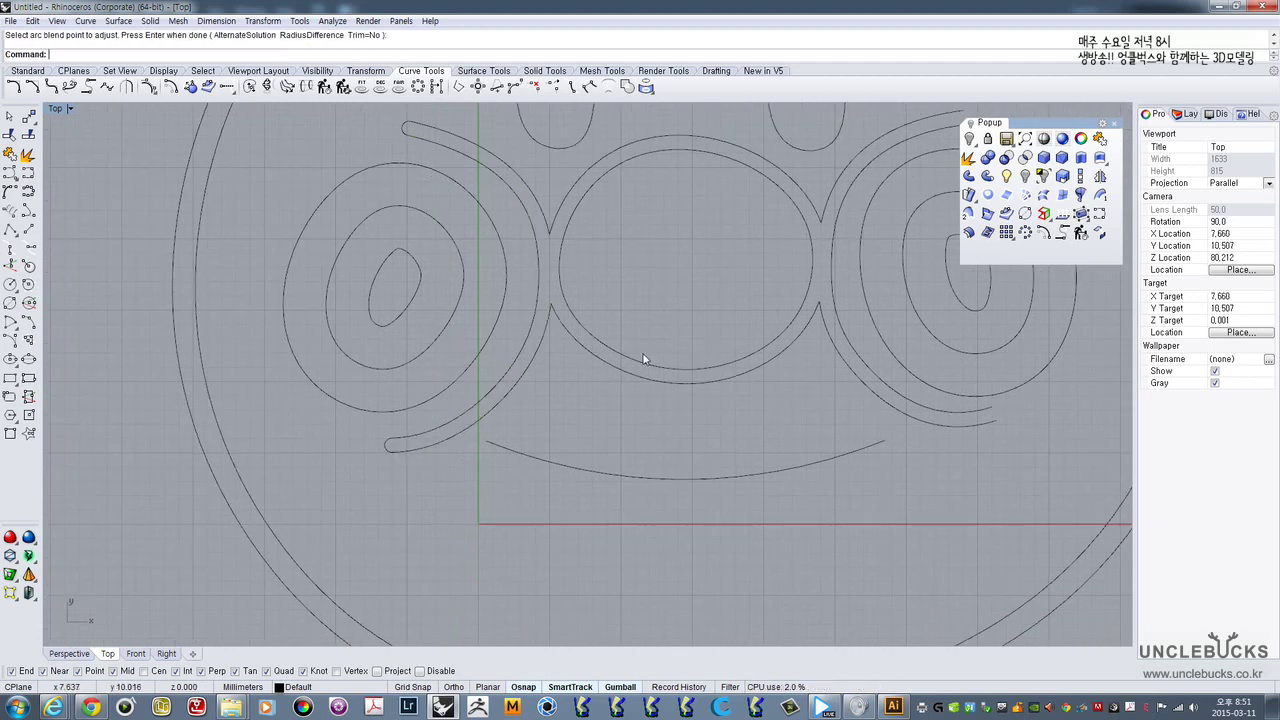
# - Close the upper open end of the right cheek's double arc with an arc blend
pyautogui.moveTo(643, 358); pyautogui.dragTo(395, 444, button='right')
pyautogui.press('Return')
pyautogui.click(699, 223)
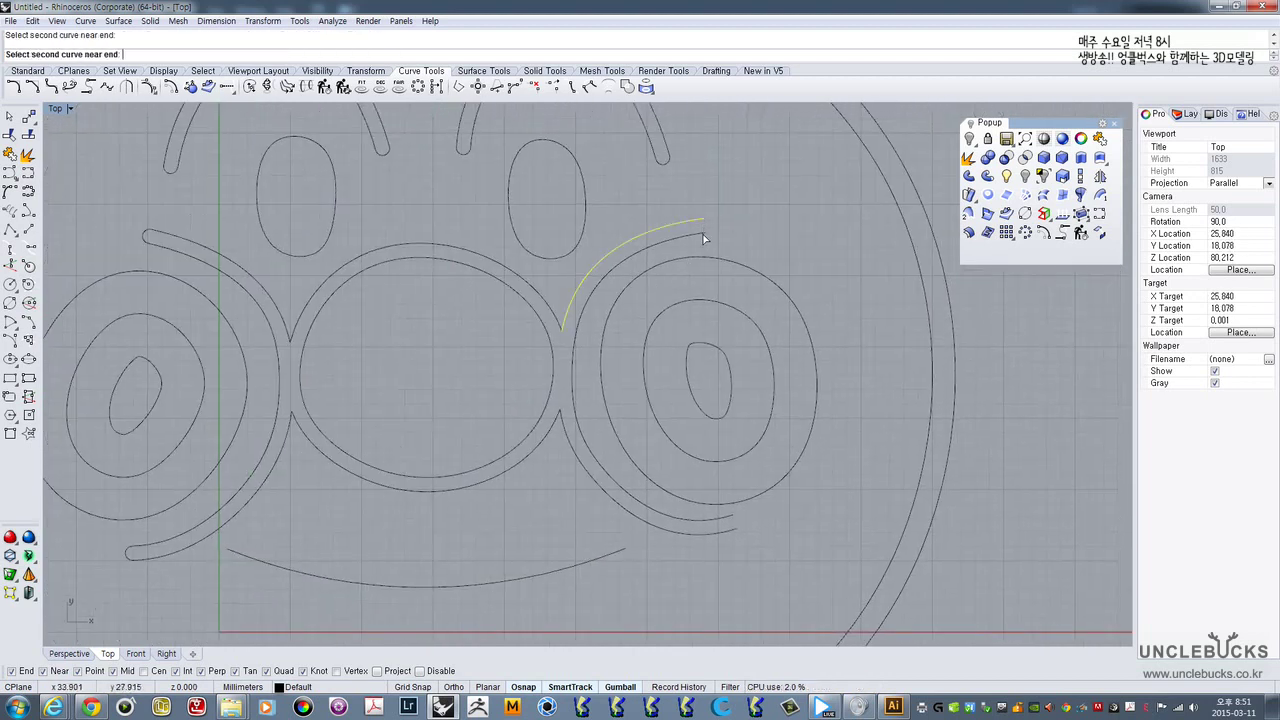
pyautogui.click(703, 238)
pyautogui.press('Return')
# - Close the lower open end of the right cheek's double arc with an arc blend
pyautogui.press('Return')
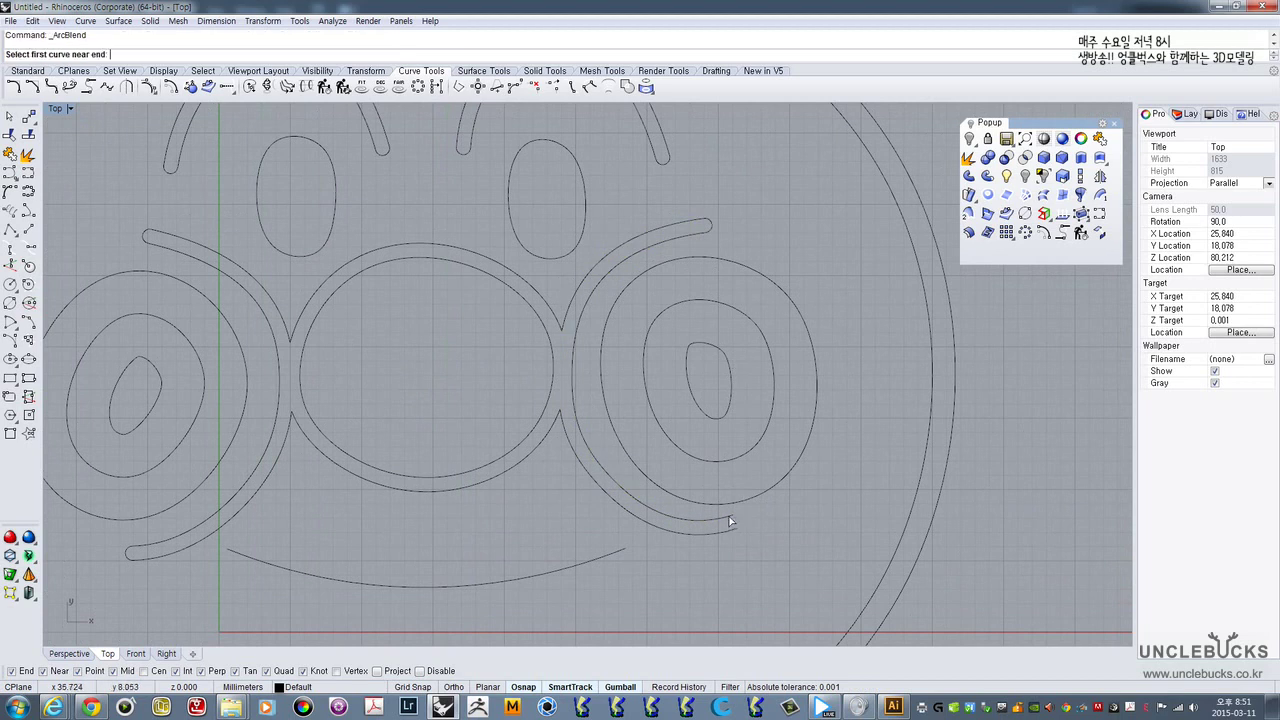
pyautogui.click(729, 516)
pyautogui.click(731, 528)
pyautogui.press('Return')
pyautogui.scroll(-3, 749, 525)
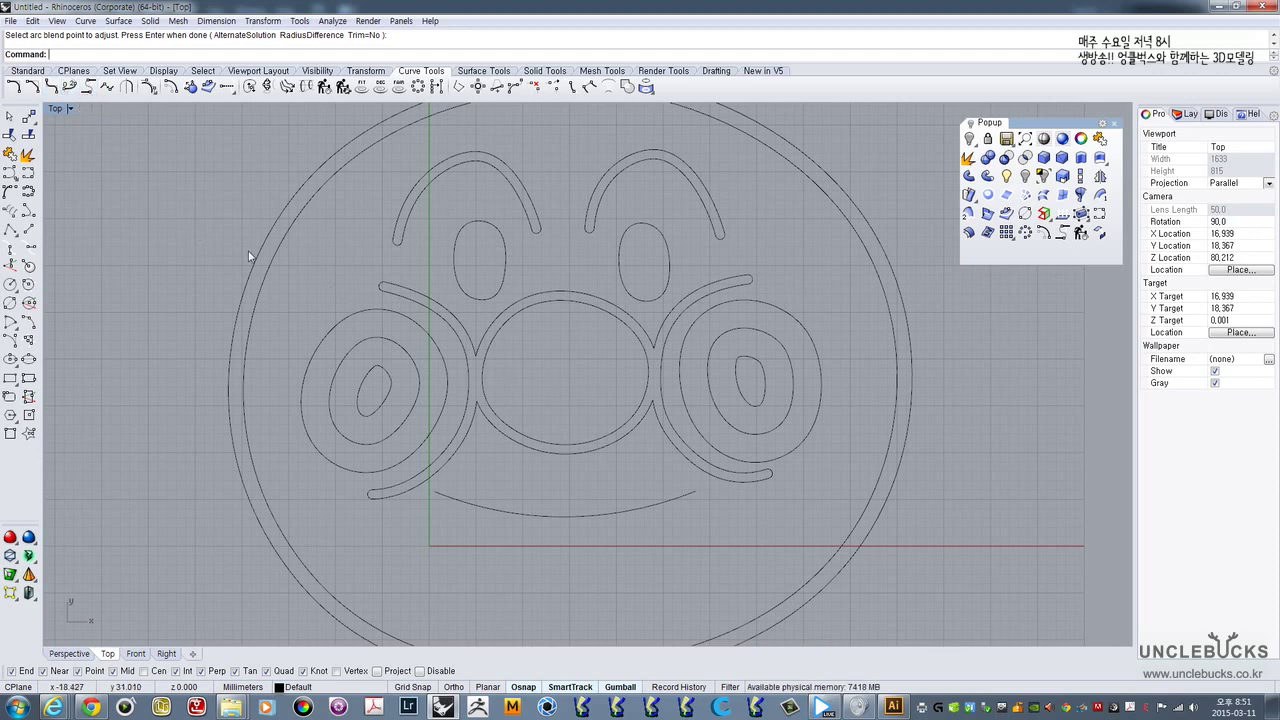
# - Join the outer nose segments, cheek arcs and arc blends into one closed outline
pyautogui.scroll(2, 525, 328)
pyautogui.scroll(-2, 525, 328)
pyautogui.moveTo(301, 255); pyautogui.dragTo(819, 547)
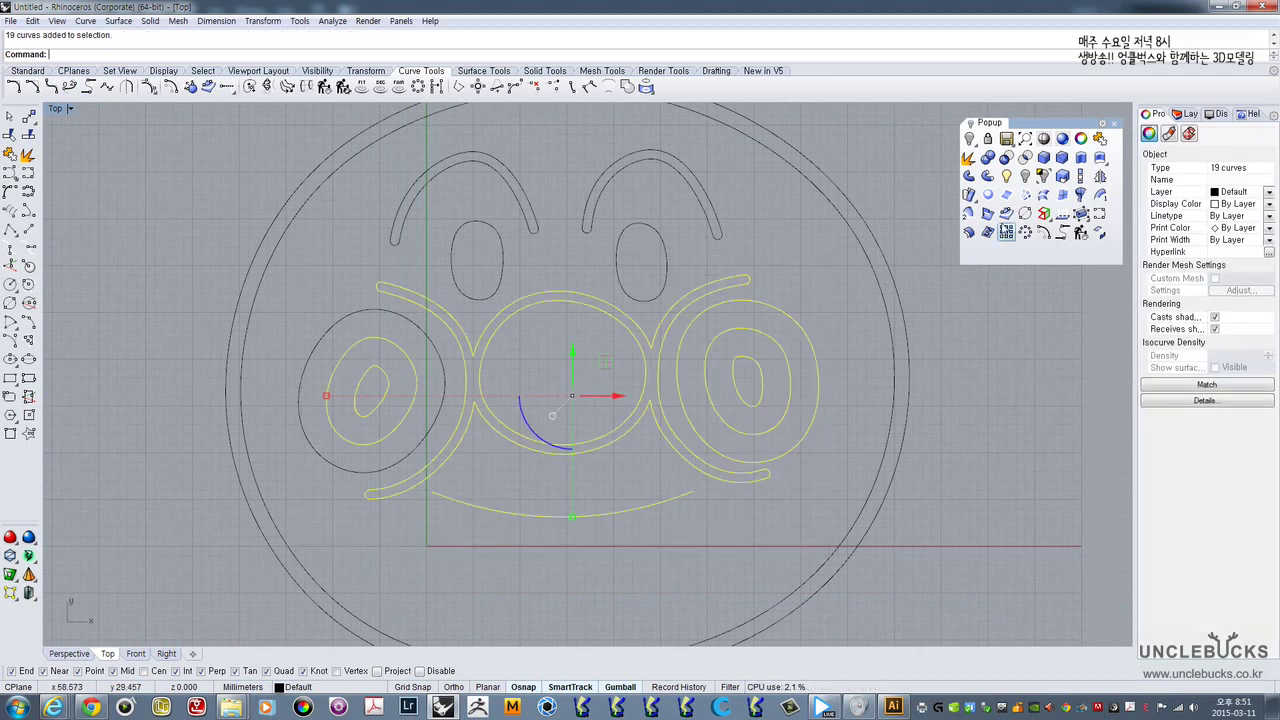
pyautogui.click(1099, 138)
pyautogui.press('Escape')
# - Check whether the joined nose-and-cheek outline, the inner nose curve and the right cheek's outer ring are closed curves
pyautogui.click(650, 352)
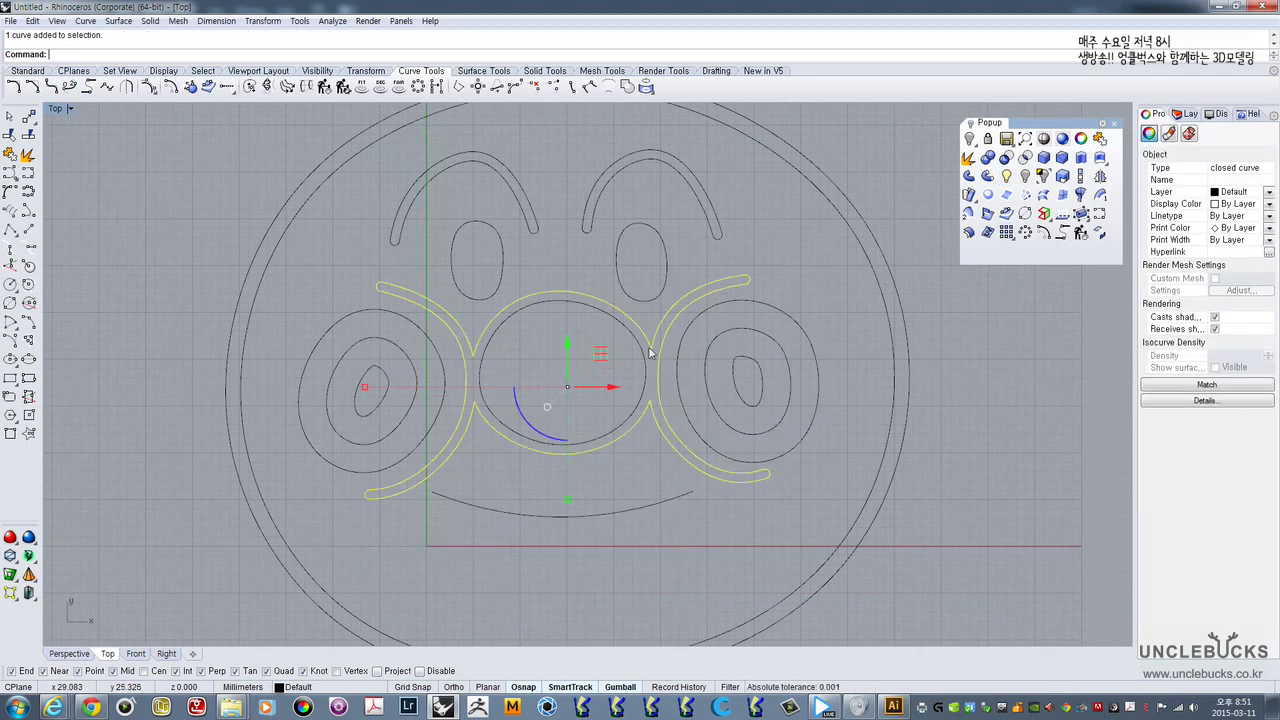
pyautogui.keyDown('shift'); pyautogui.click(607, 312); pyautogui.keyUp('shift')
pyautogui.moveTo(672, 366); pyautogui.dragTo(640, 331, button='right')
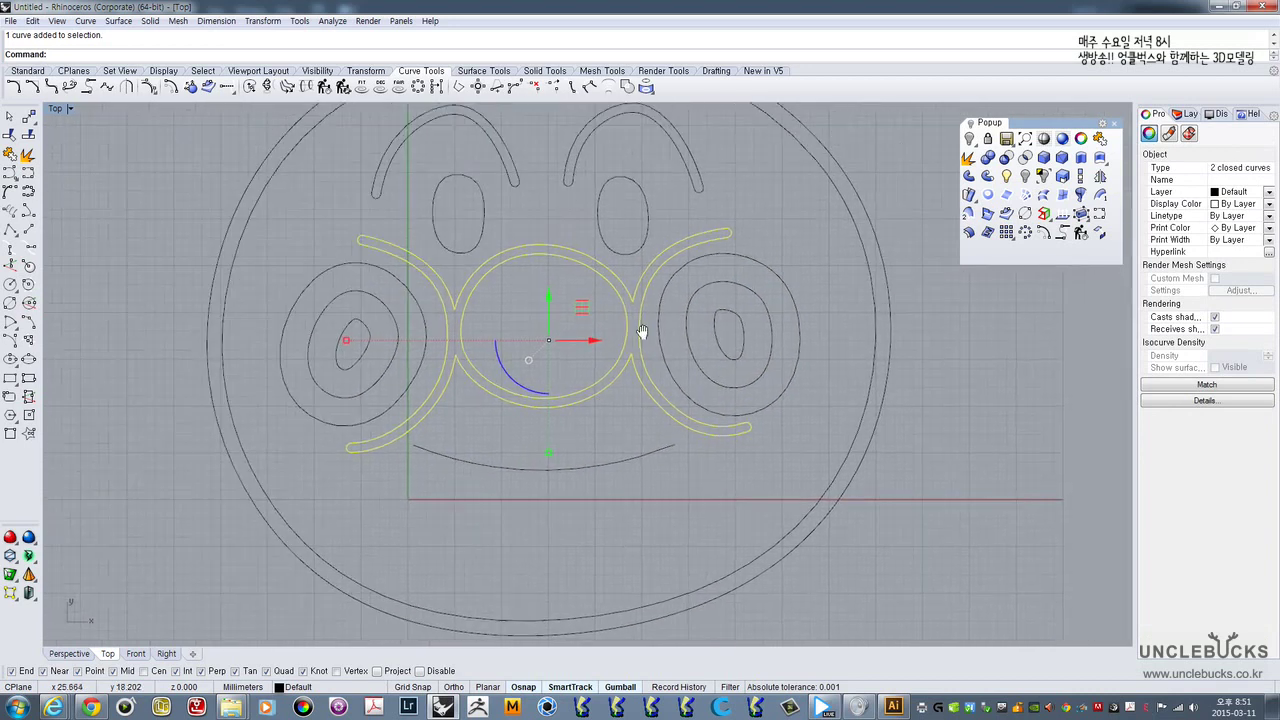
pyautogui.click(643, 504)
pyautogui.click(675, 276)
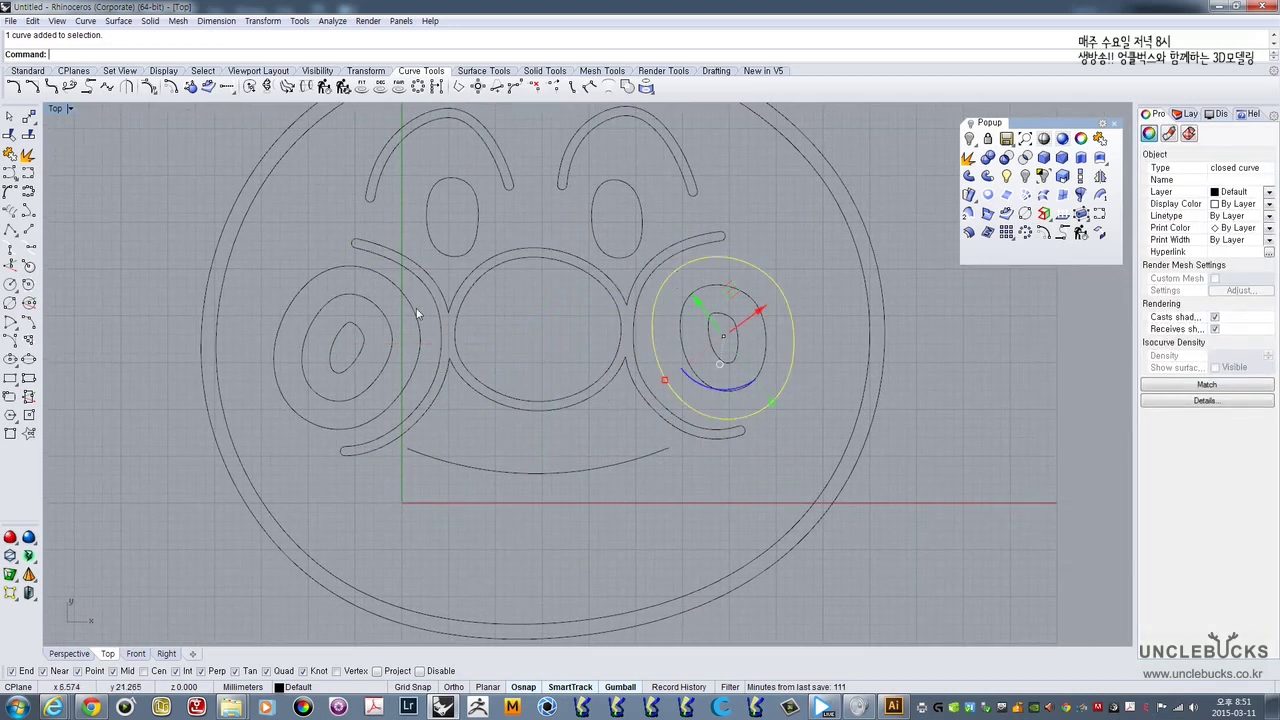
pyautogui.scroll(3, 371, 274)
pyautogui.press('Escape')
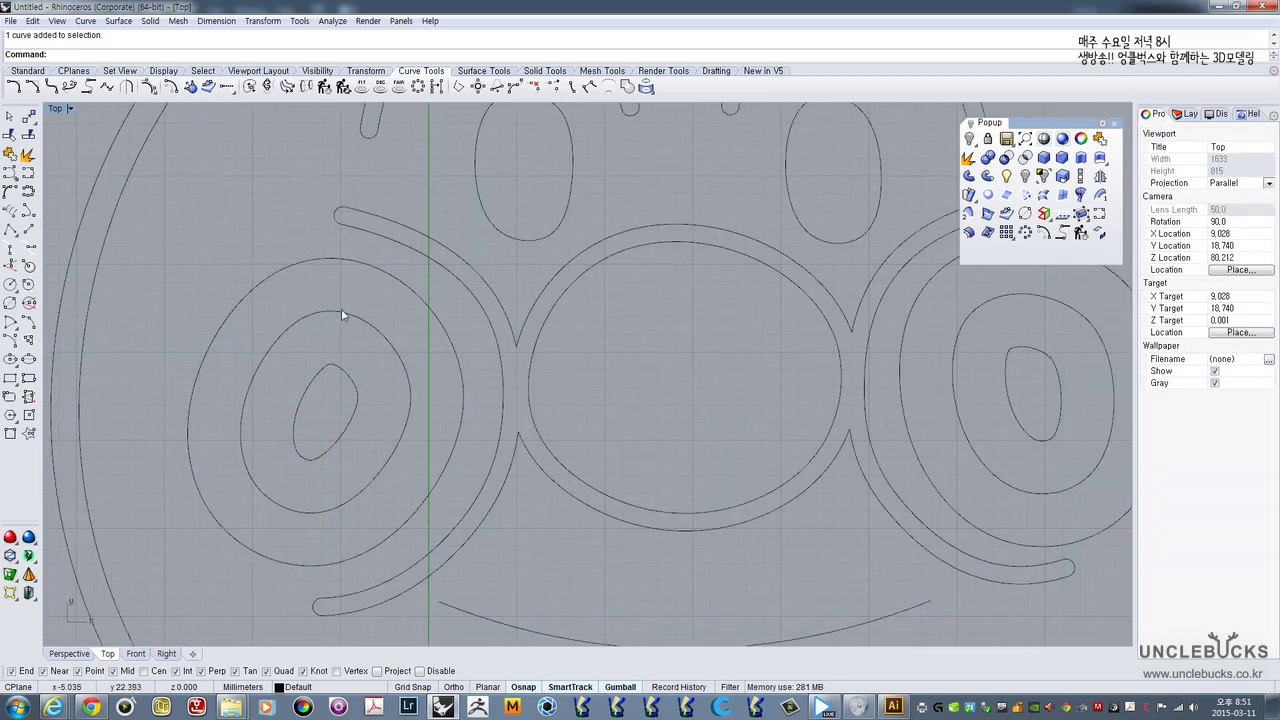
pyautogui.moveTo(335, 268); pyautogui.dragTo(374, 250, button='right')
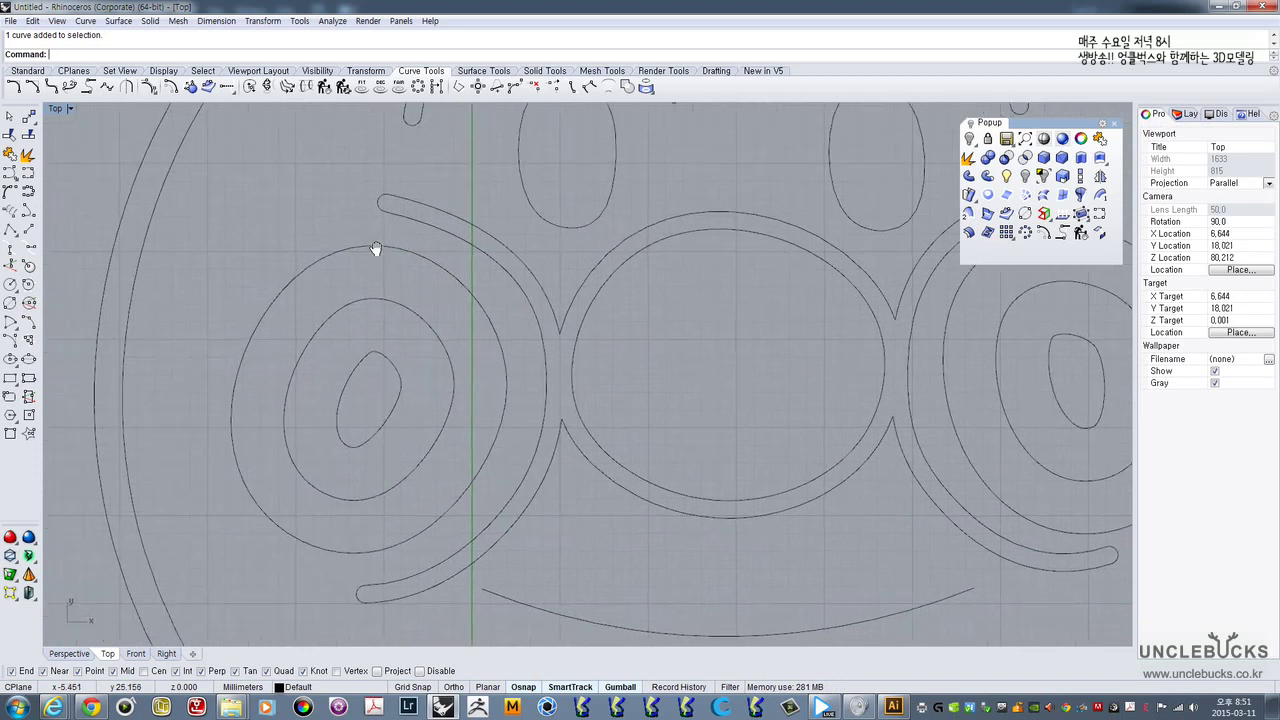
pyautogui.click(327, 274)
pyautogui.hotkey('ctrl', 'j')
pyautogui.press('Escape')
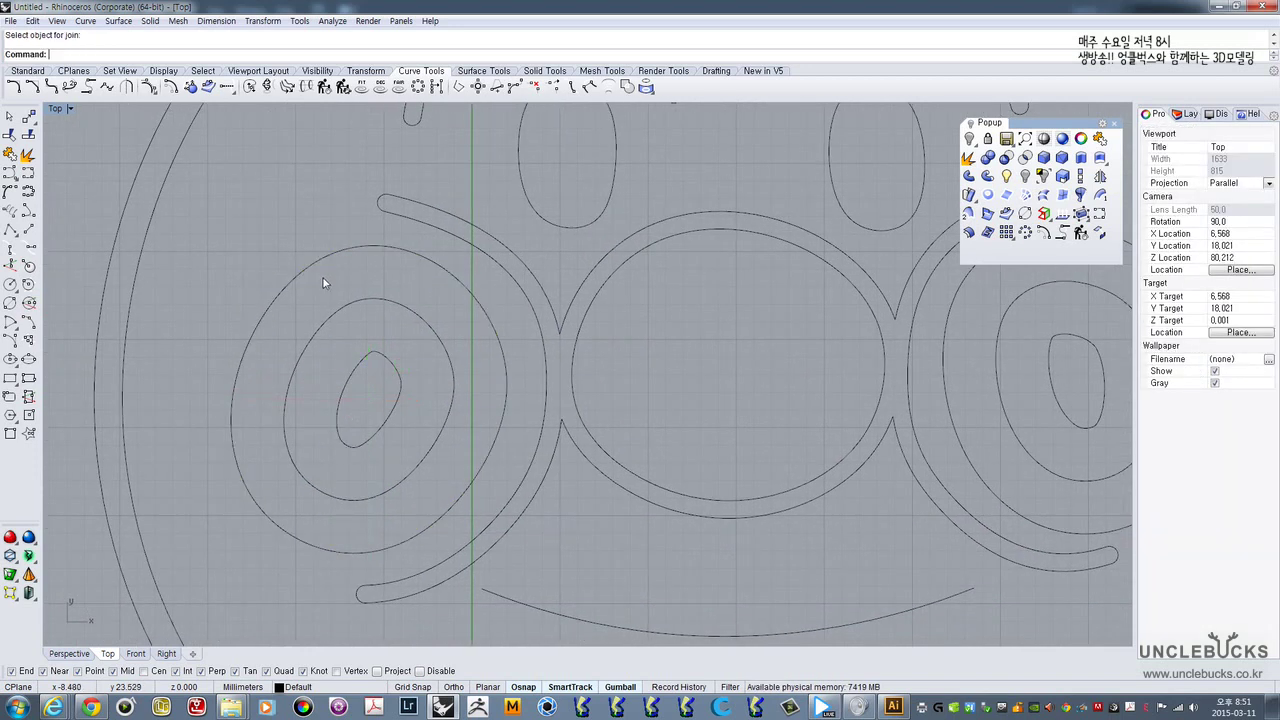
# - Try to offset the left cheek's outer ring inward by 1 mm, and undo the attempt
pyautogui.write('Offset')
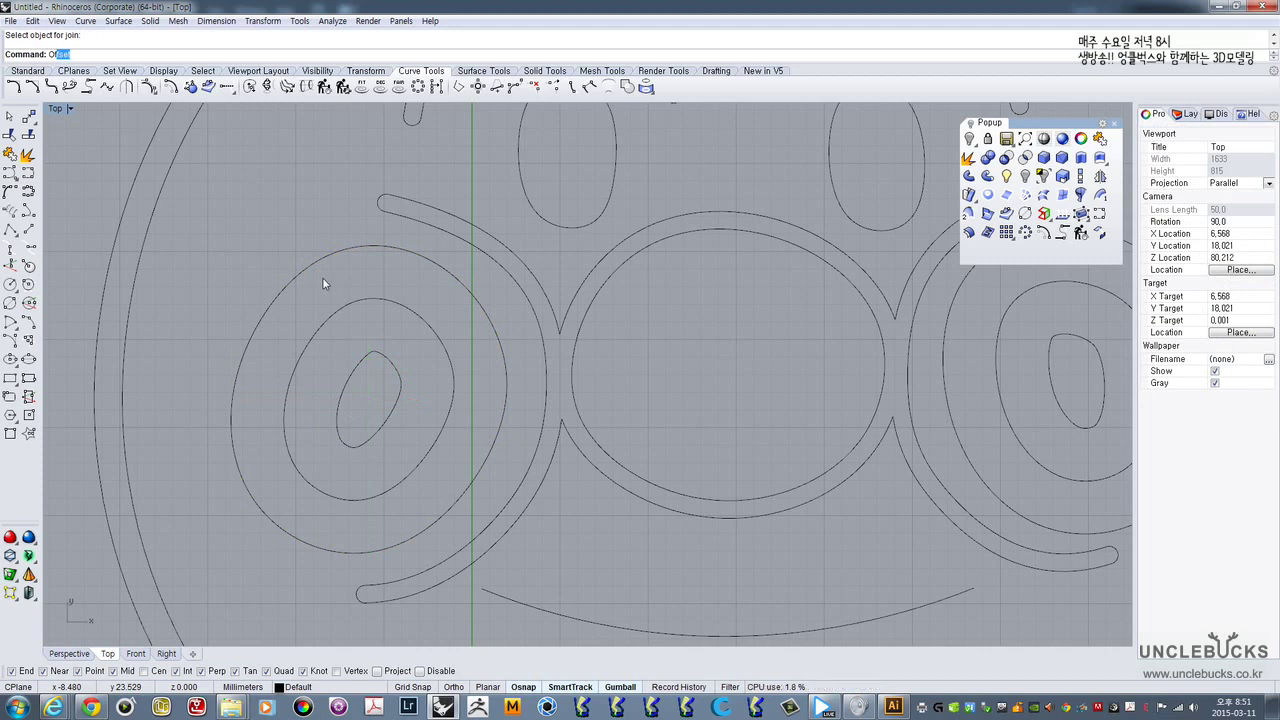
pyautogui.press('Return')
pyautogui.click(295, 279)
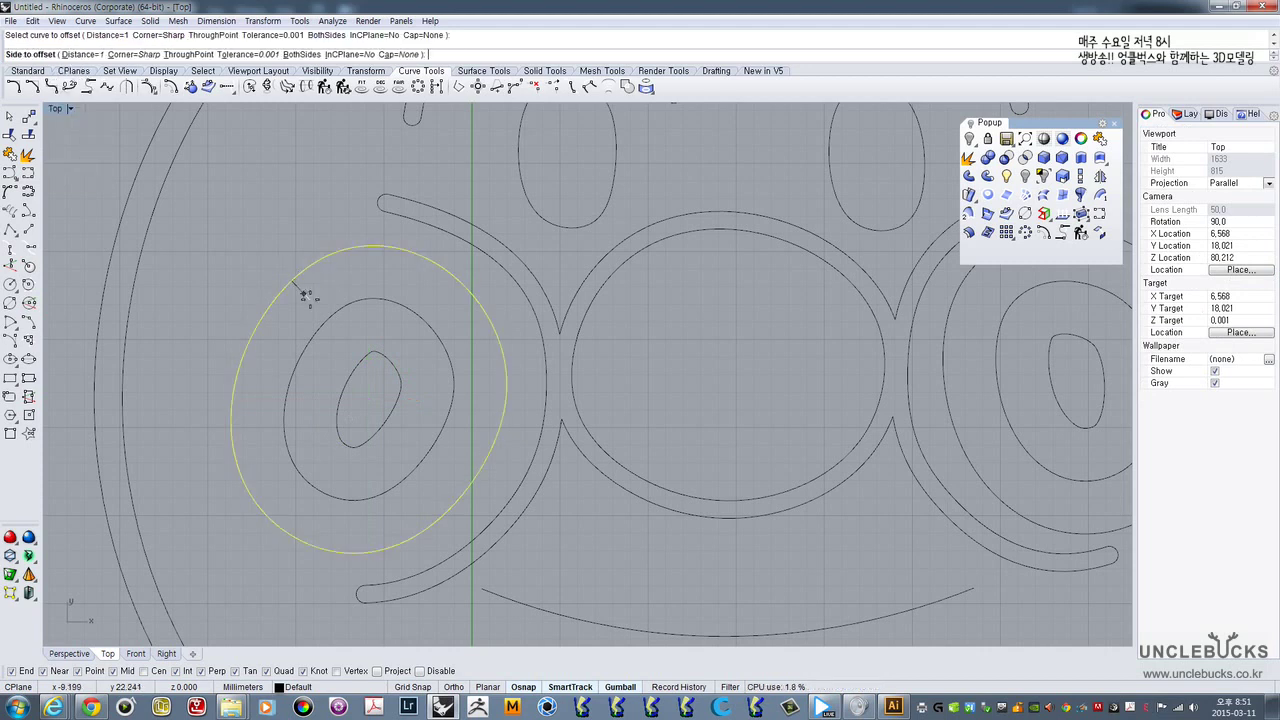
pyautogui.click(310, 300)
pyautogui.hotkey('ctrl', 'z')
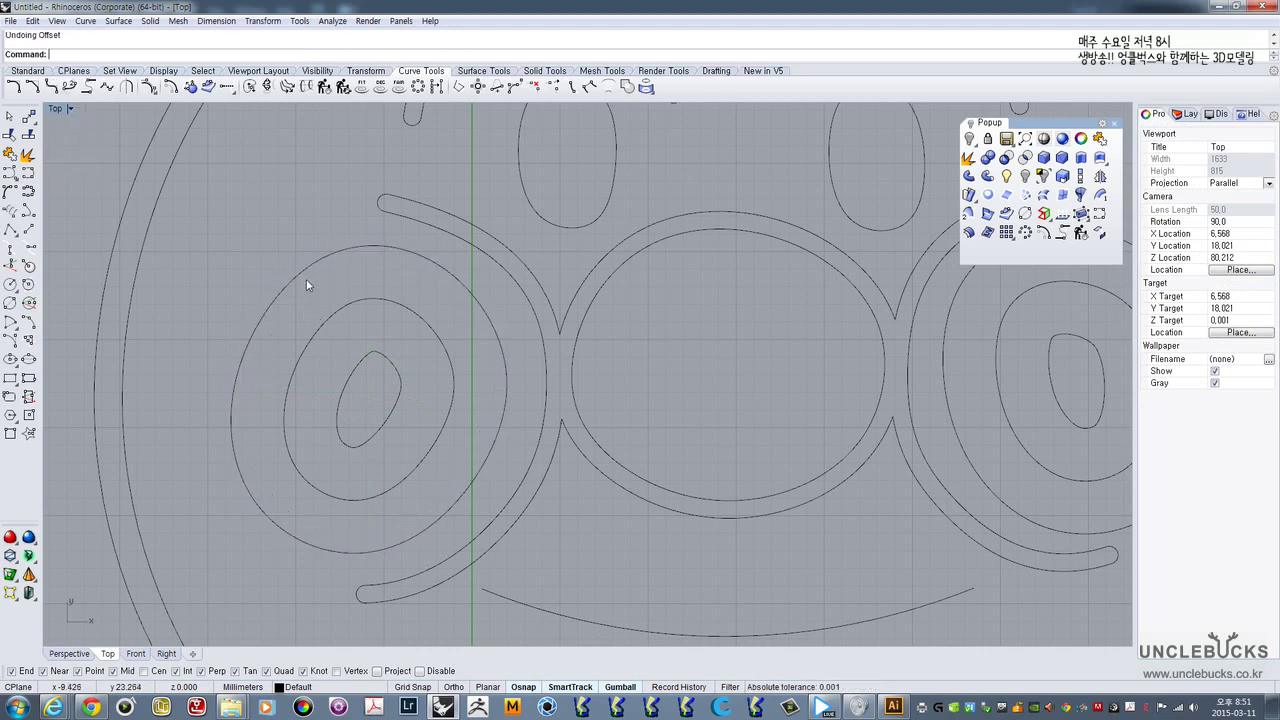
# - Offset the left cheek's outer and middle rings inward by 1 mm each
pyautogui.click(304, 280)
pyautogui.press('Return')
pyautogui.click(330, 318)
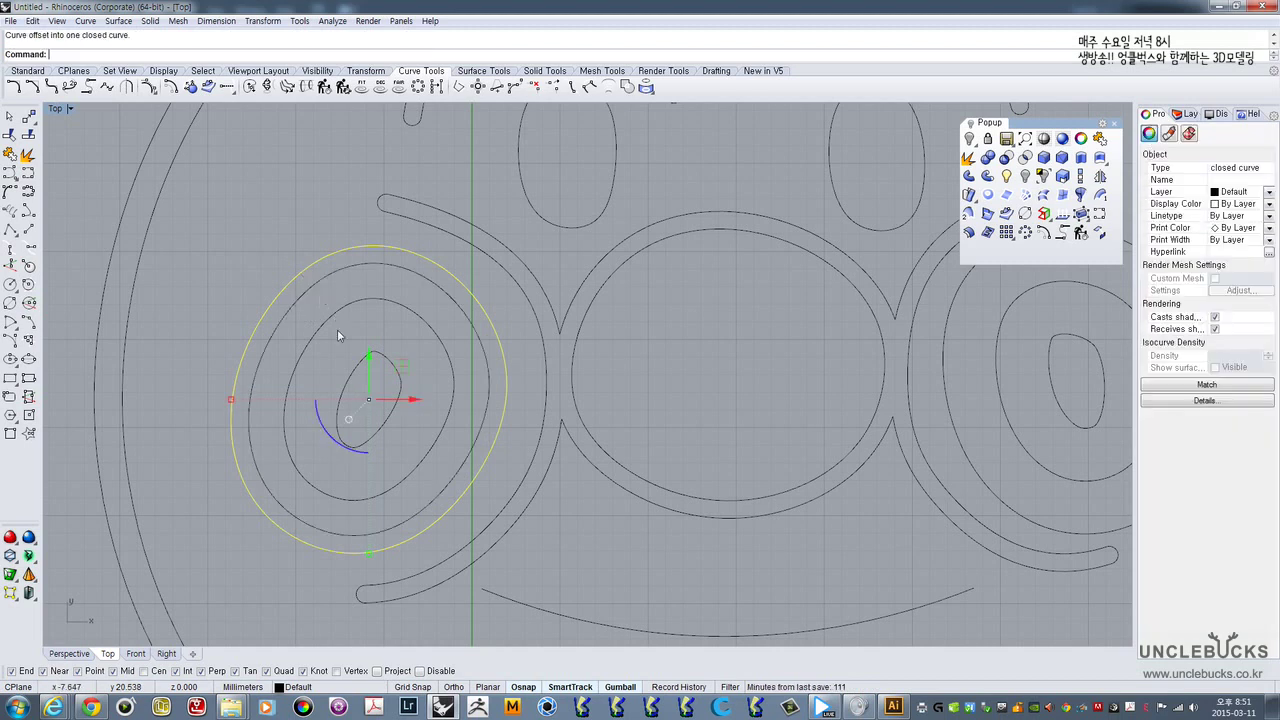
pyautogui.click(329, 320)
pyautogui.press('Return')
pyautogui.click(348, 360)
pyautogui.click(352, 393)
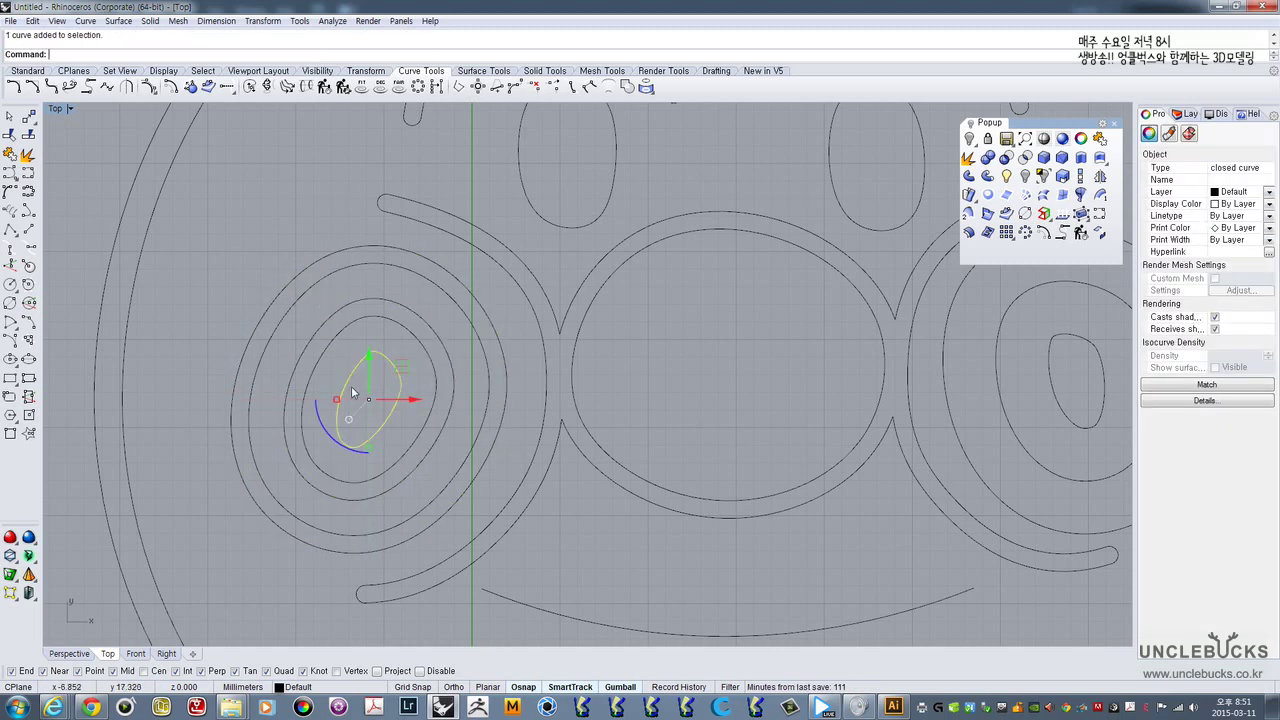
pyautogui.scroll(-5, 352, 389)
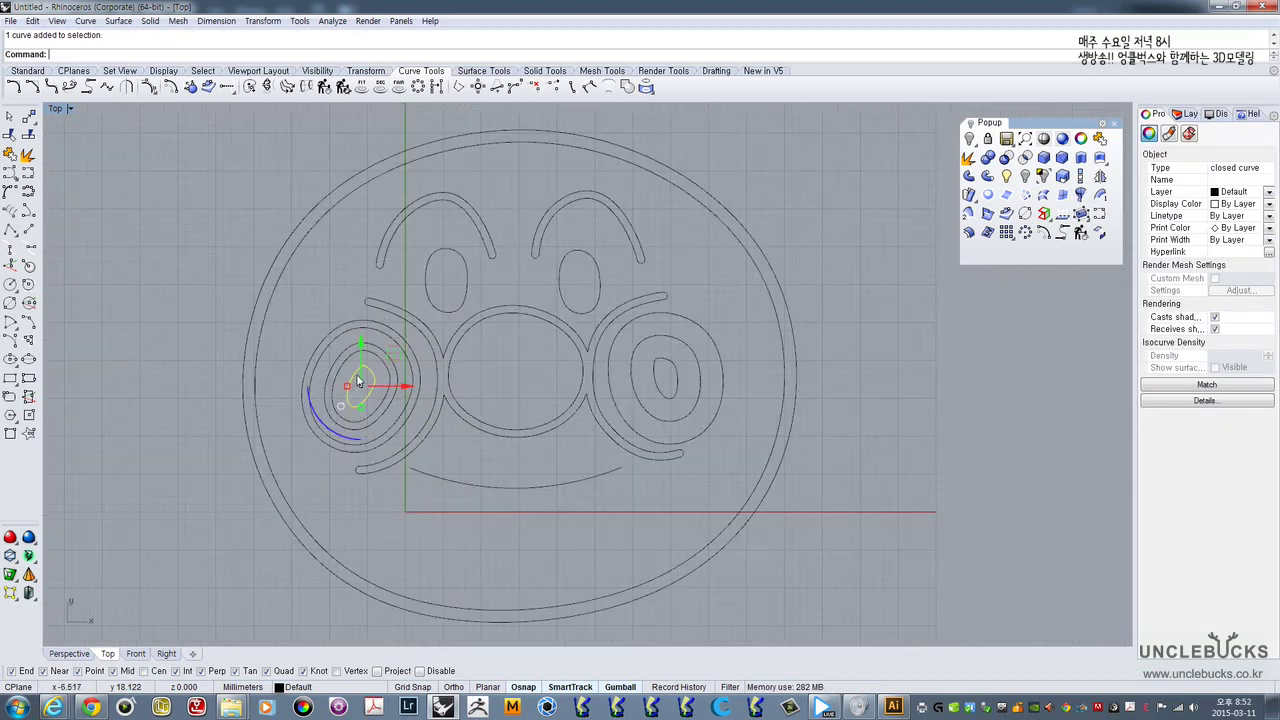
pyautogui.scroll(3, 410, 377)
pyautogui.scroll(1, 410, 377)
pyautogui.click(329, 394)
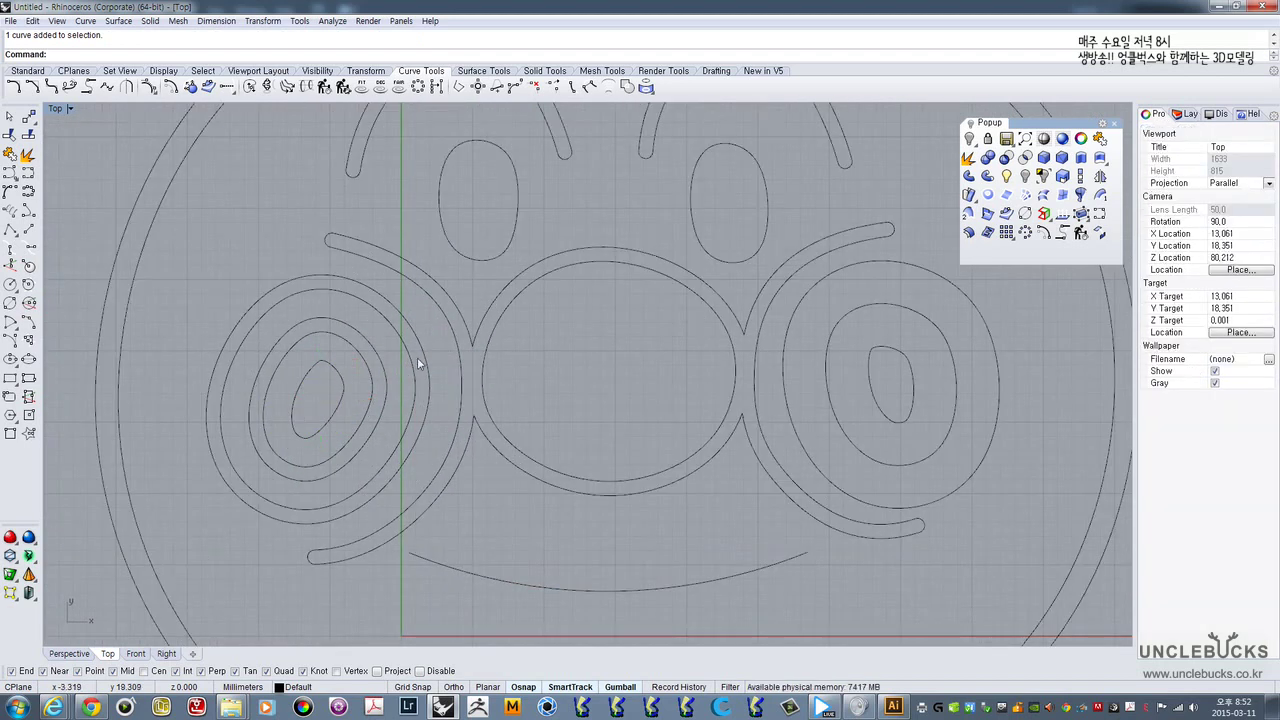
# - Offset the right cheek's outer and middle rings inward by 1 mm each
pyautogui.scroll(2, 579, 348)
pyautogui.moveTo(714, 283); pyautogui.dragTo(674, 287, button='right')
pyautogui.click(675, 286)
pyautogui.rightClick(664, 305)
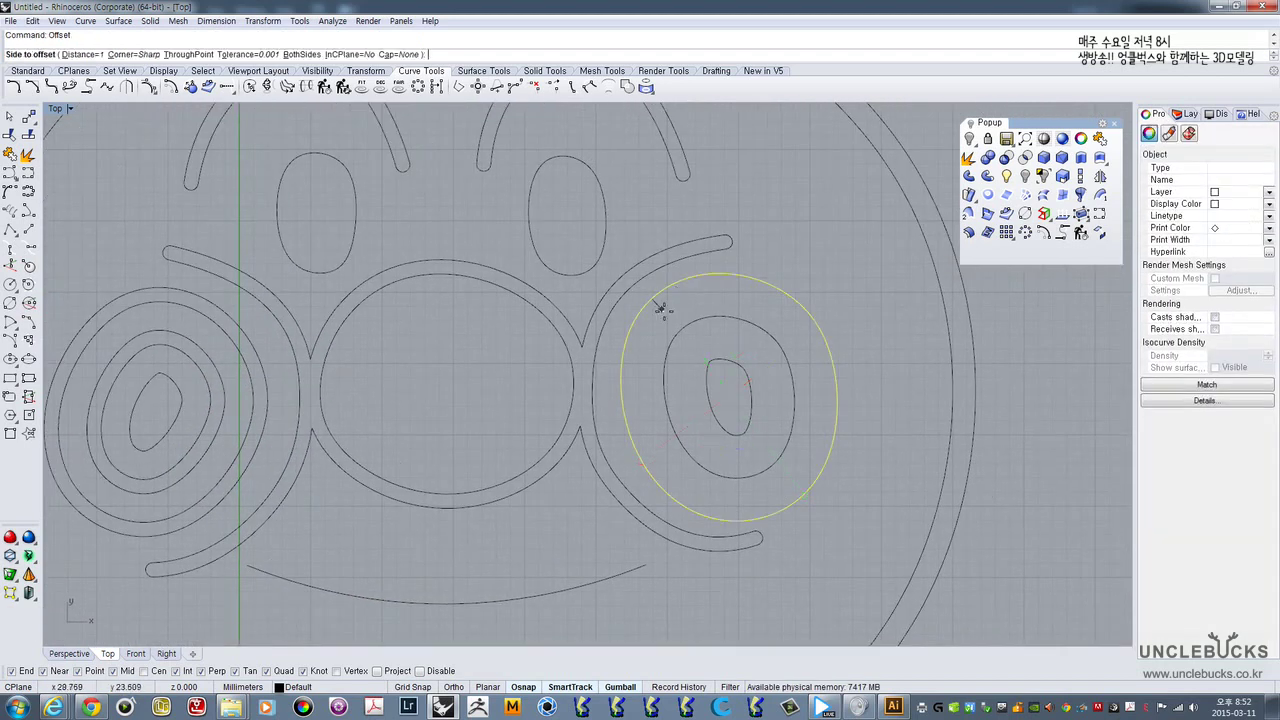
pyautogui.click(683, 328)
pyautogui.click(683, 333)
pyautogui.rightClick(683, 351)
pyautogui.click(683, 353)
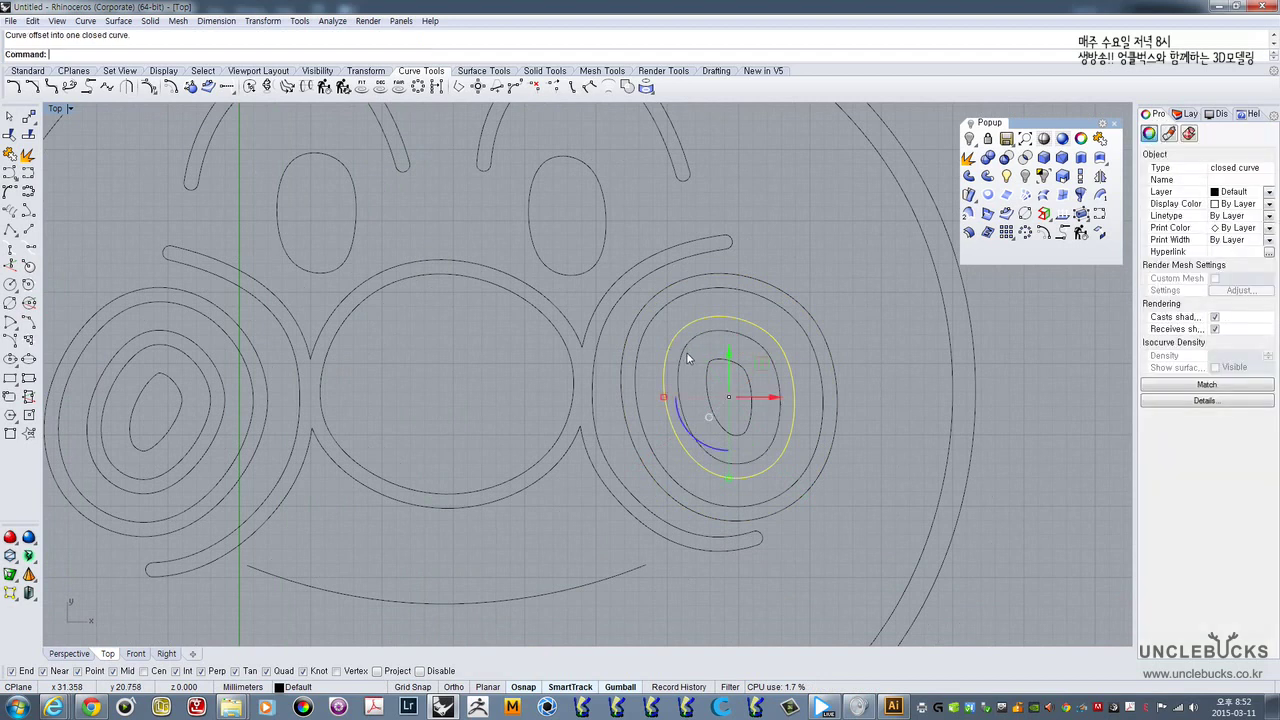
# - Offset the mouth curve downward by 1 mm
pyautogui.scroll(-8, 686, 354)
pyautogui.moveTo(686, 354); pyautogui.dragTo(672, 334, button='right')
pyautogui.click(600, 438)
pyautogui.press('Return')
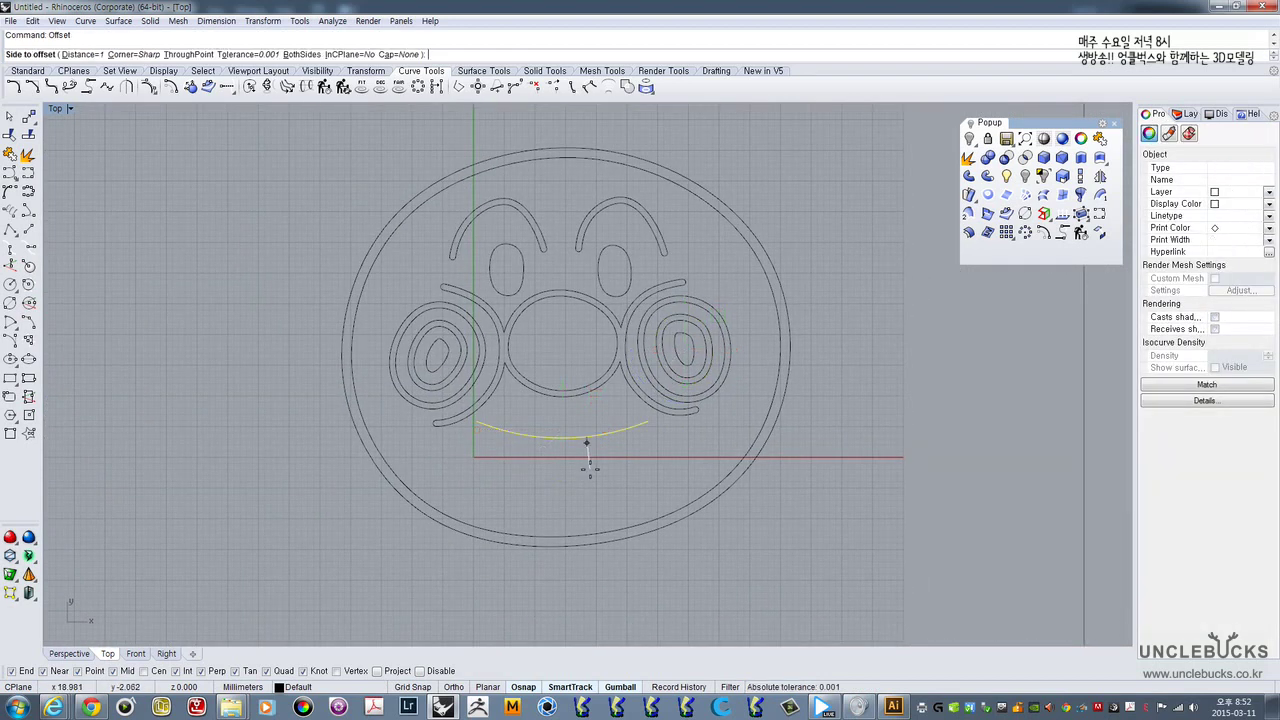
pyautogui.click(513, 450)
pyautogui.scroll(5, 513, 450)
pyautogui.press('Escape')
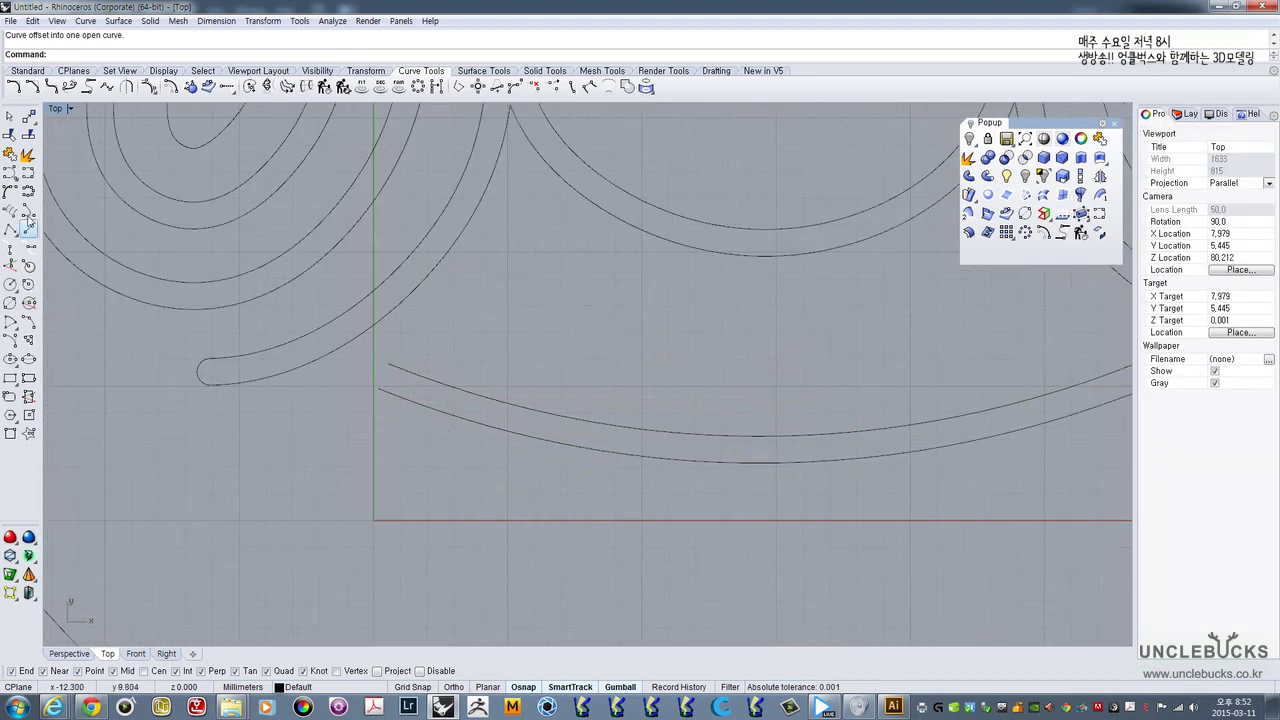
# - Close the left and right ends of the mouth's two curves with arc blends
pyautogui.click(89, 87)
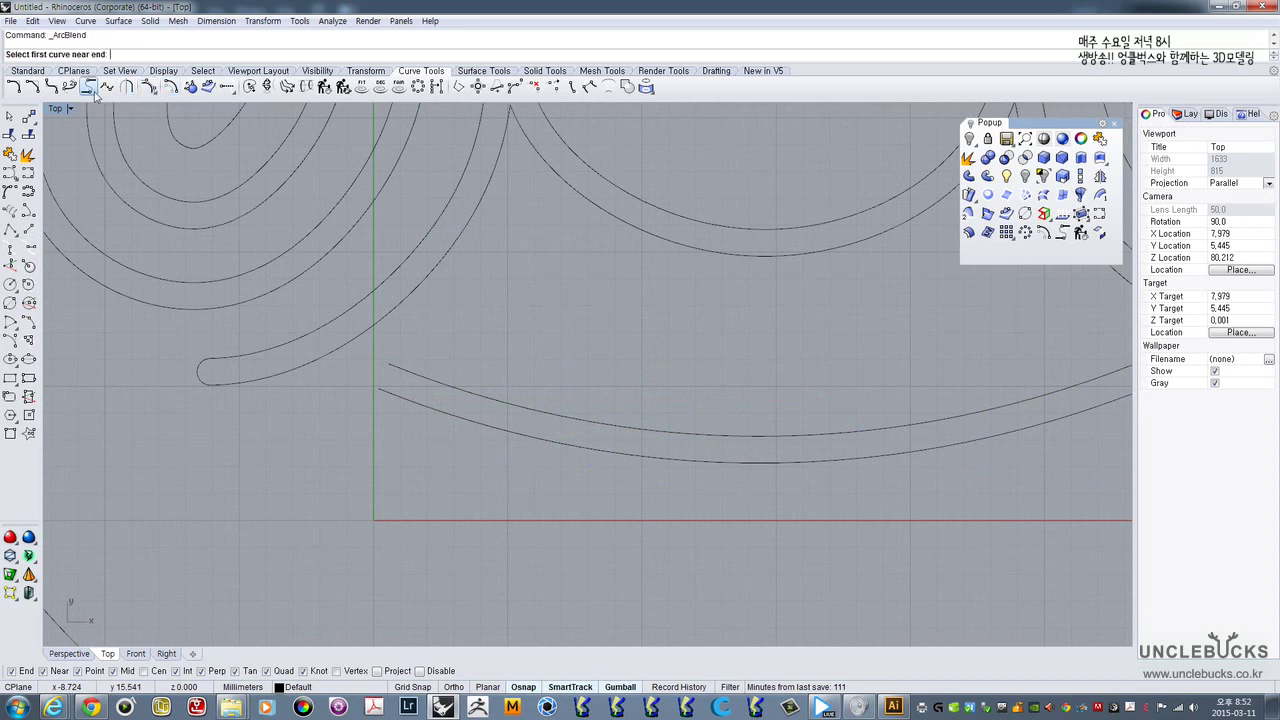
pyautogui.click(385, 393)
pyautogui.click(393, 369)
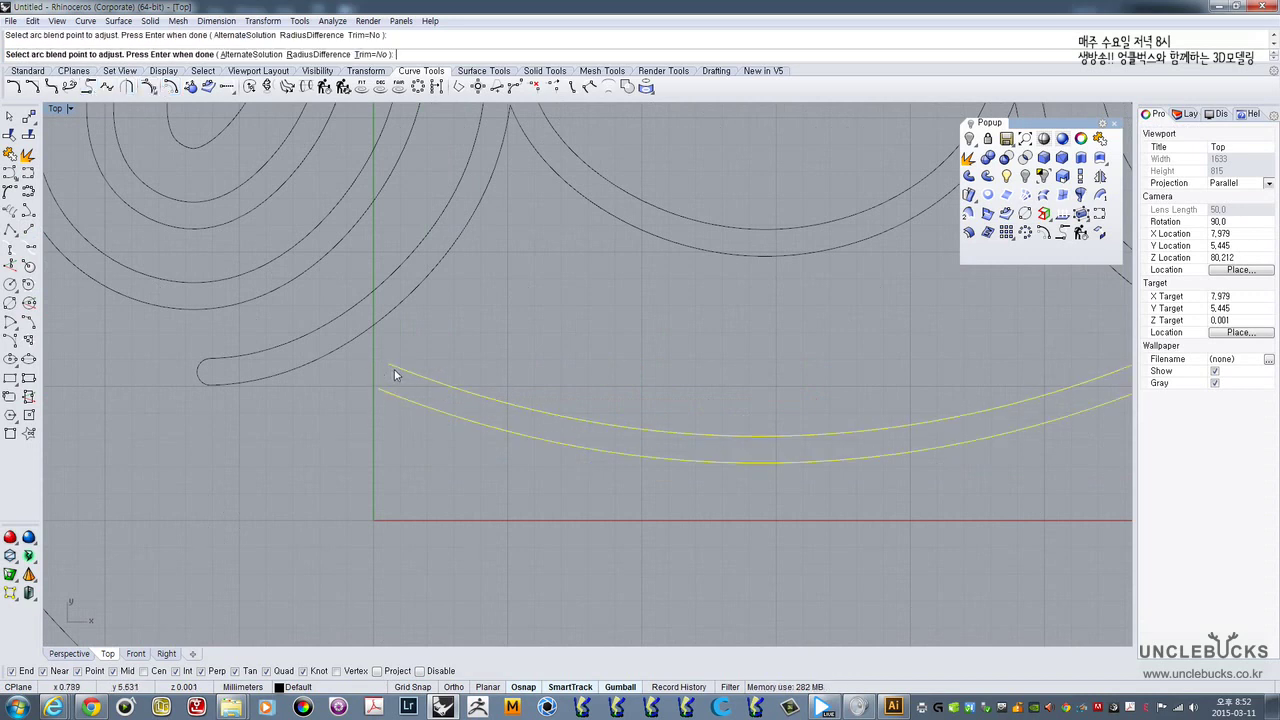
pyautogui.scroll(-3, 393, 369)
pyautogui.scroll(3, 589, 398)
pyautogui.press('Return')
pyautogui.click(554, 389)
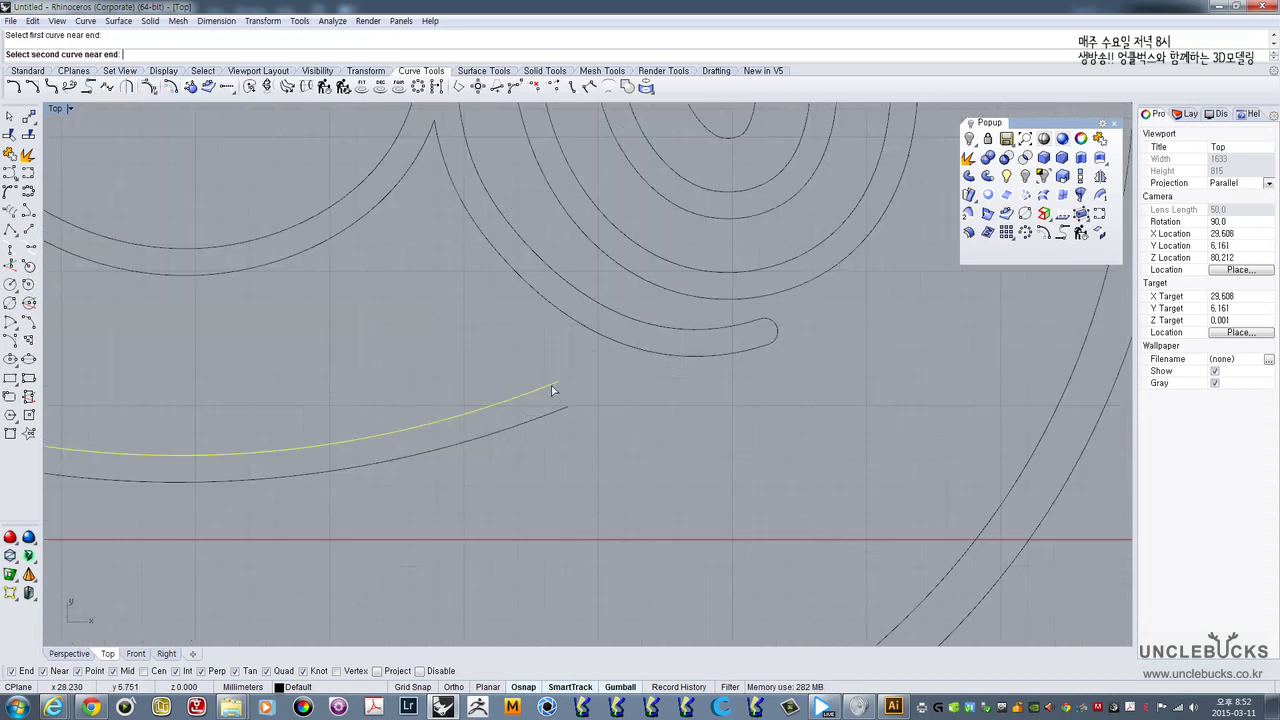
pyautogui.click(567, 410)
pyautogui.press('Return')
pyautogui.scroll(-2, 564, 418)
pyautogui.moveTo(561, 423); pyautogui.dragTo(655, 438, button='right')
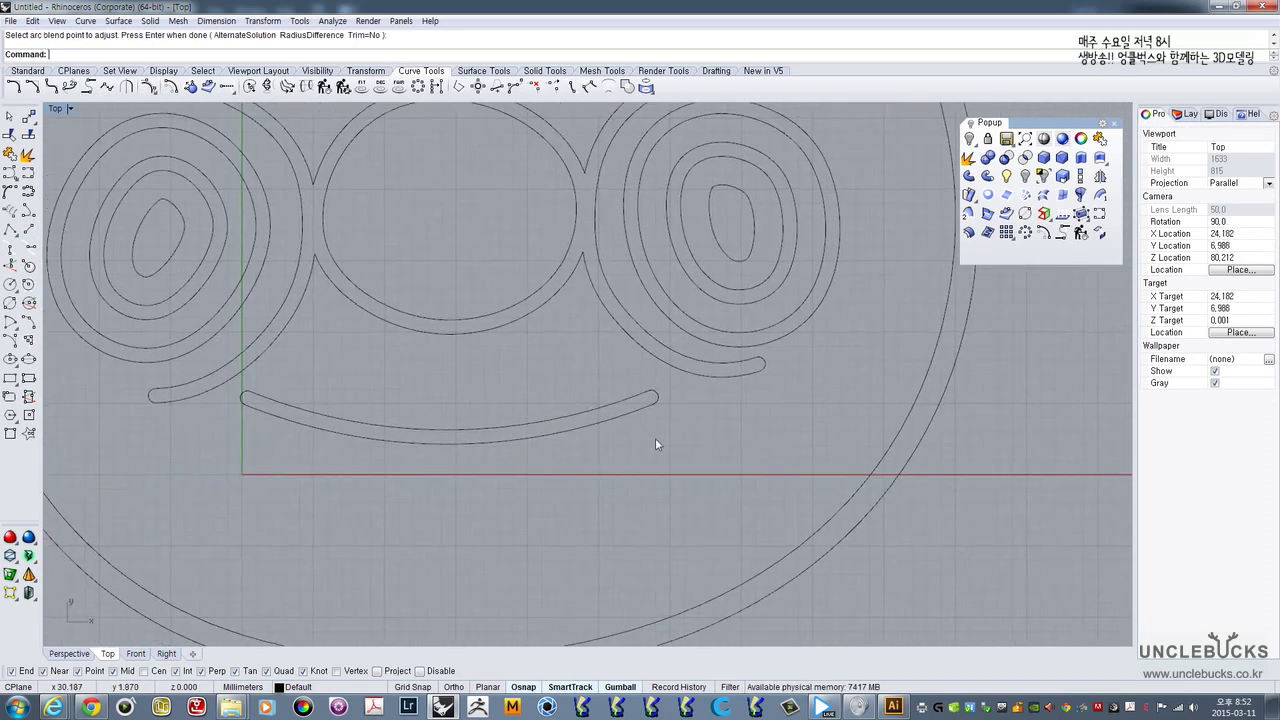
# - Join the two mouth curves and their end arcs into one closed curve
pyautogui.moveTo(479, 422); pyautogui.dragTo(703, 364)
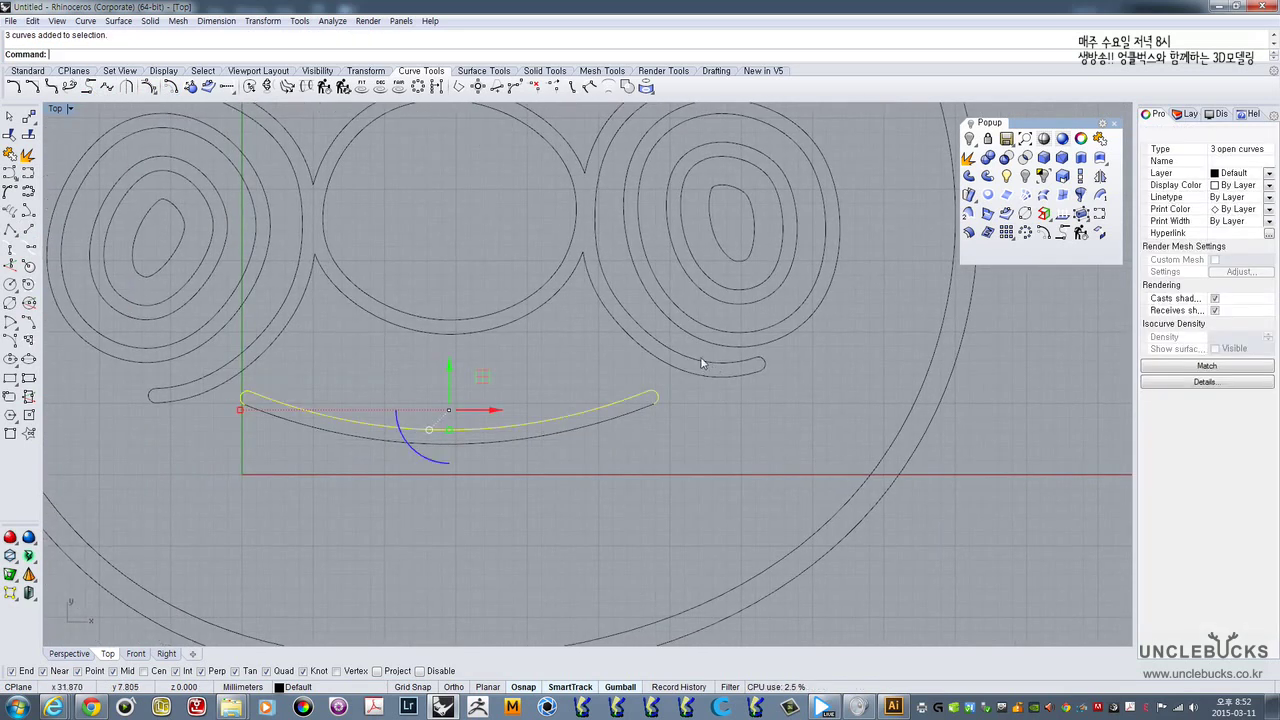
pyautogui.moveTo(223, 503); pyautogui.dragTo(543, 399)
pyautogui.moveTo(243, 468); pyautogui.dragTo(700, 342)
pyautogui.click(1098, 140)
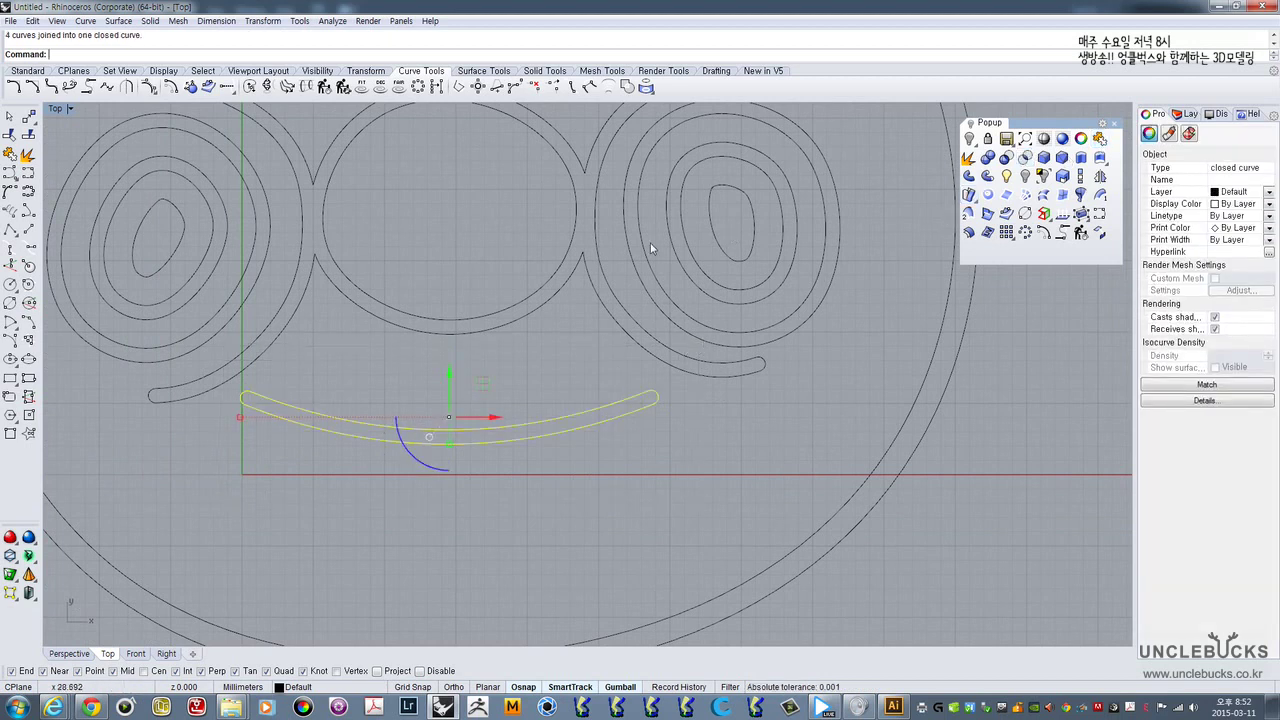
# - Switch from the Top view to a maximized Perspective view of the face curves, leaving nothing selected
pyautogui.scroll(-3, 624, 336)
pyautogui.moveTo(316, 157); pyautogui.dragTo(777, 543)
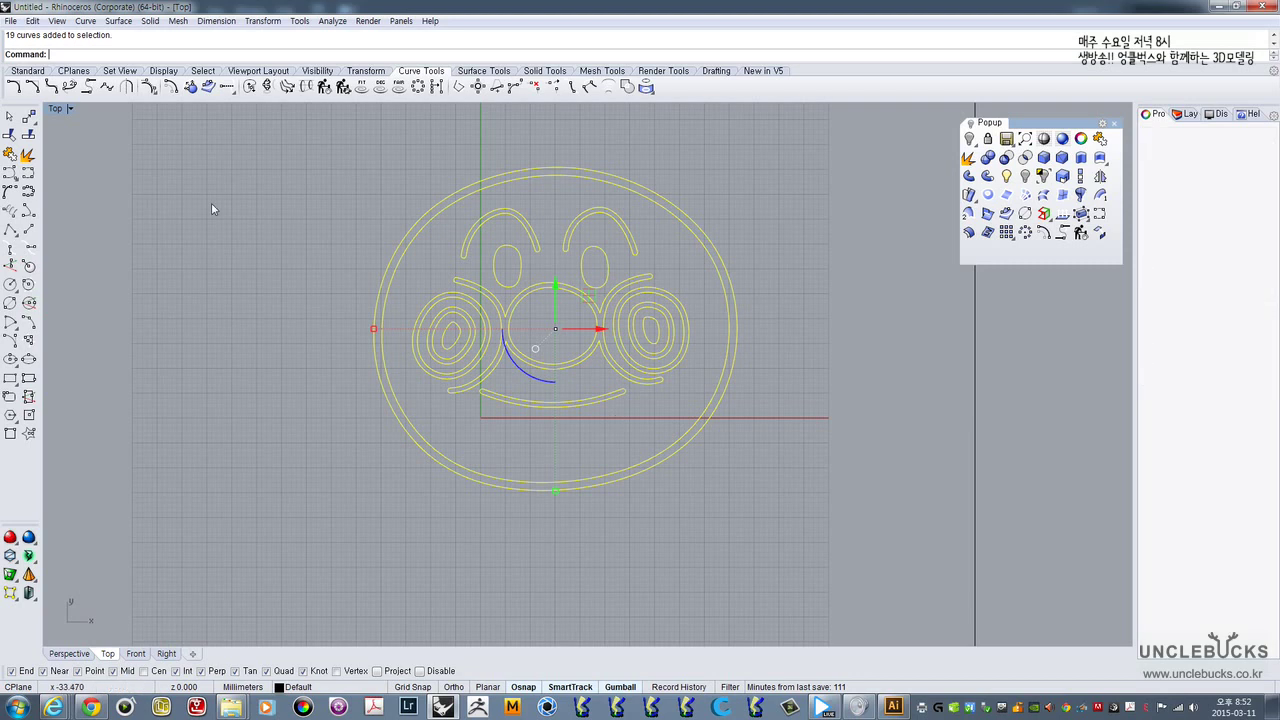
pyautogui.doubleClick(58, 110)
pyautogui.doubleClick(638, 118)
pyautogui.moveTo(502, 291); pyautogui.dragTo(600, 205, button='right')
pyautogui.scroll(8, 533, 261)
pyautogui.click(603, 230)
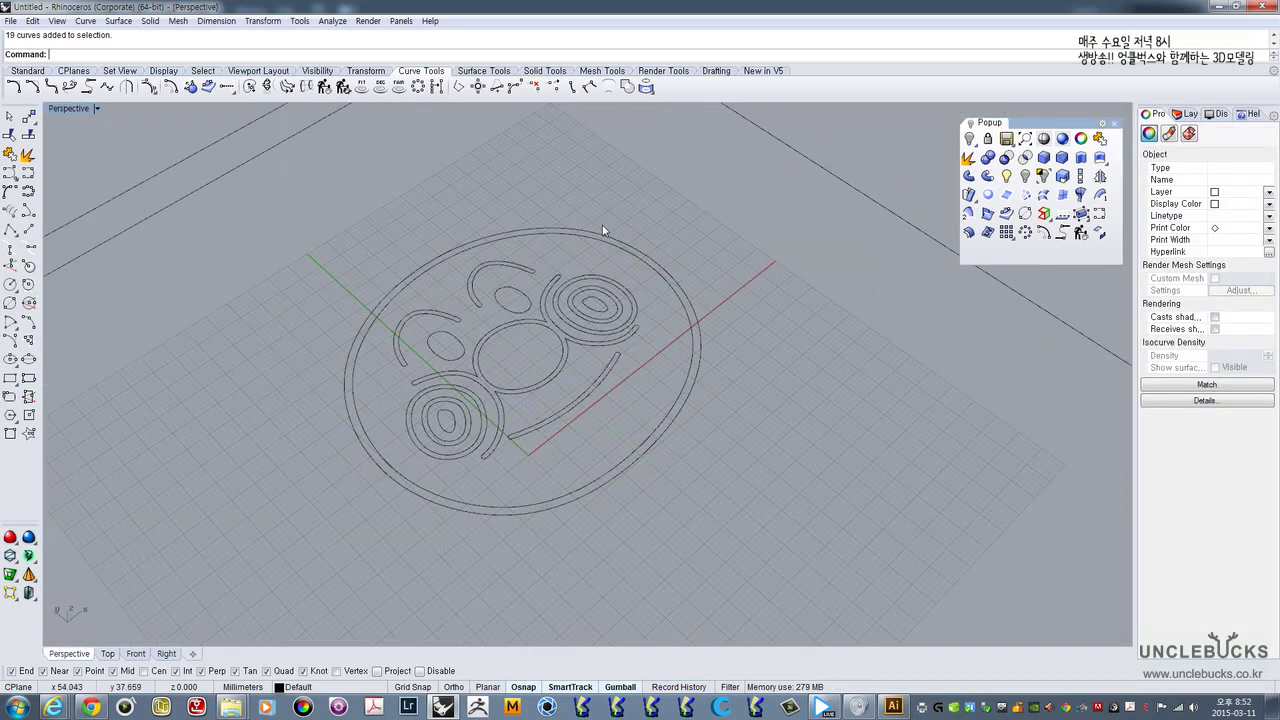
# - Extrude the two outer face outlines together into a 10 mm high solid ring
pyautogui.scroll(4, 600, 229)
pyautogui.moveTo(617, 270); pyautogui.dragTo(600, 258, button='right')
pyautogui.moveTo(606, 244); pyautogui.dragTo(578, 284)
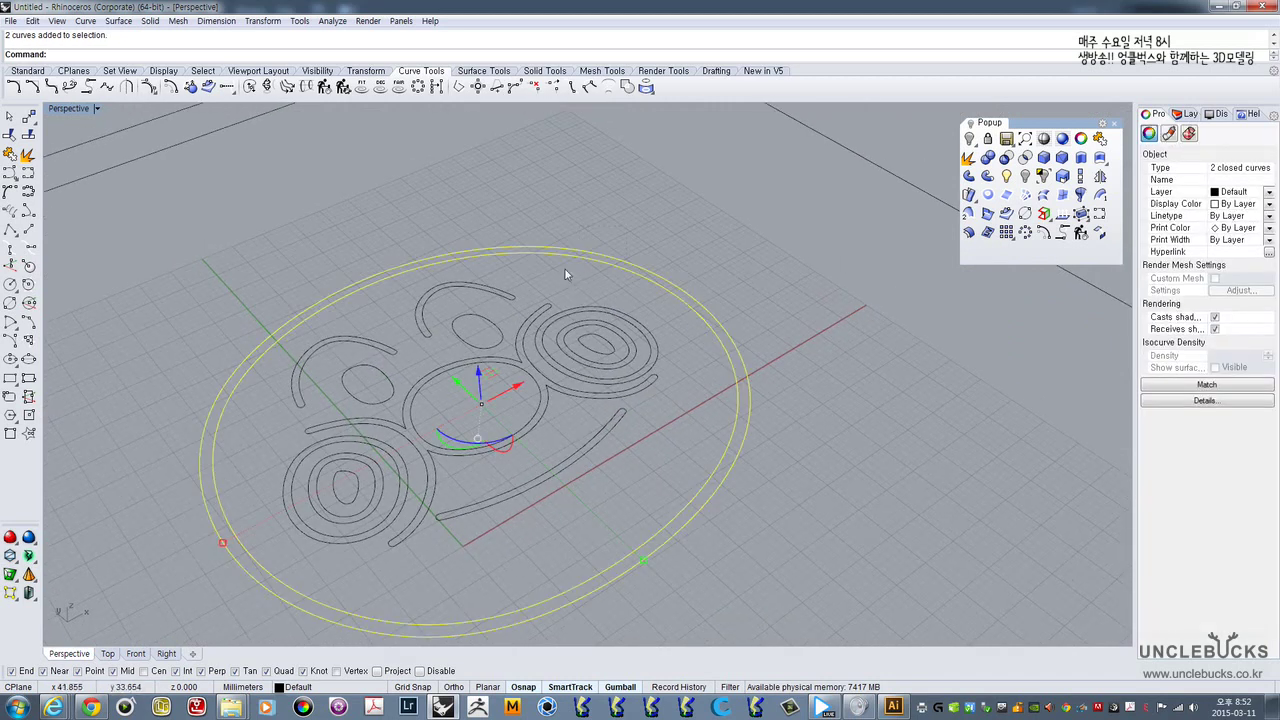
pyautogui.keyDown('shift'); pyautogui.moveTo(511, 300); pyautogui.dragTo(543, 251, button='right'); pyautogui.keyUp('shift')
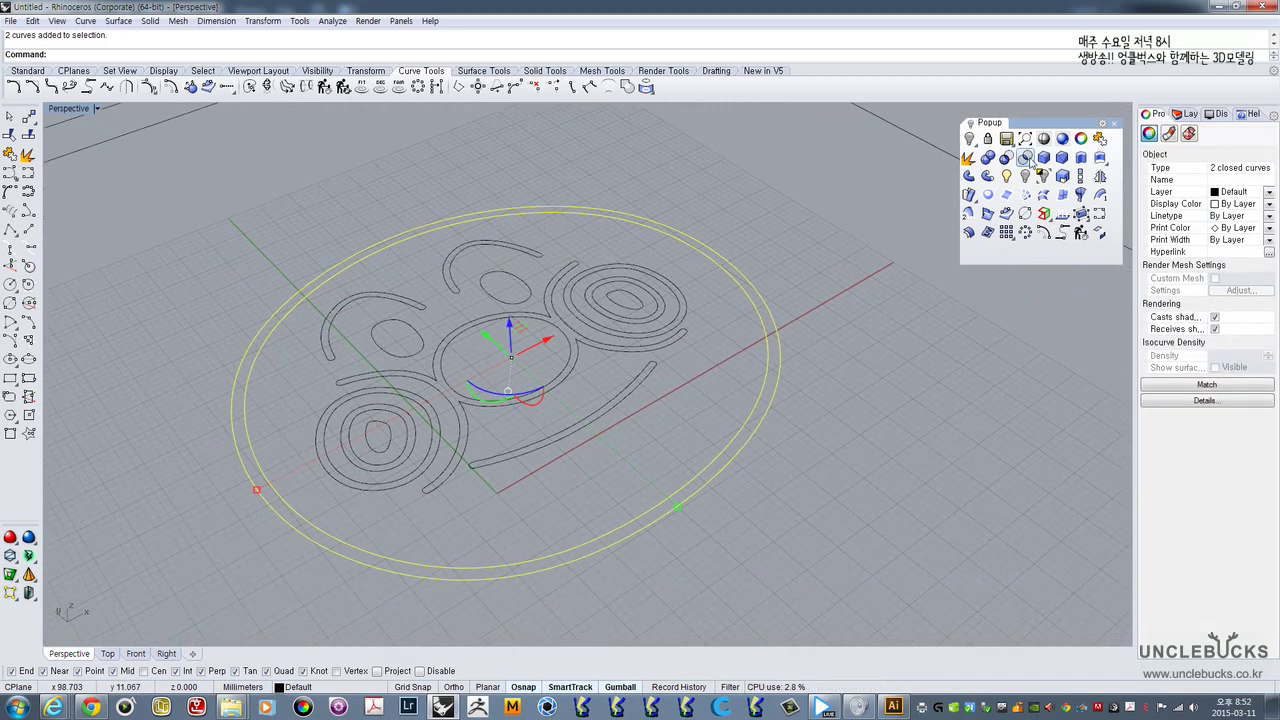
pyautogui.click(1080, 158)
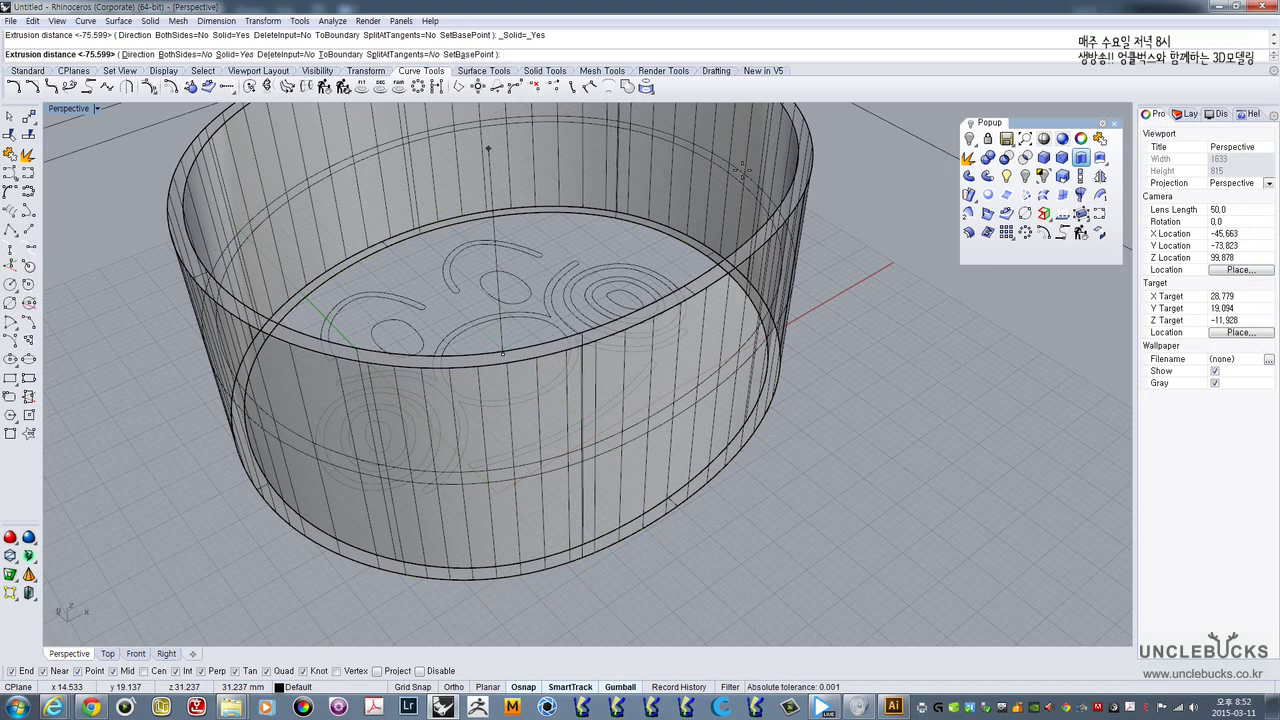
pyautogui.press('Return')
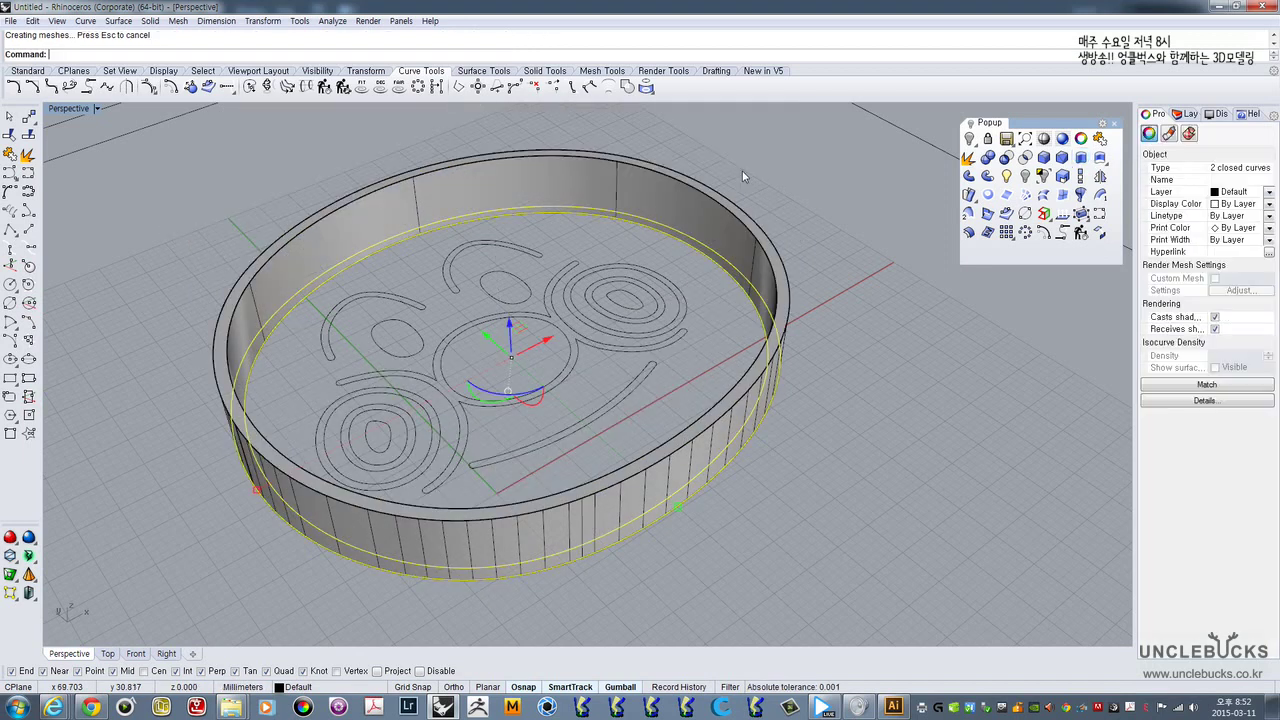
pyautogui.click(770, 225)
pyautogui.moveTo(770, 225); pyautogui.dragTo(714, 250, button='right')
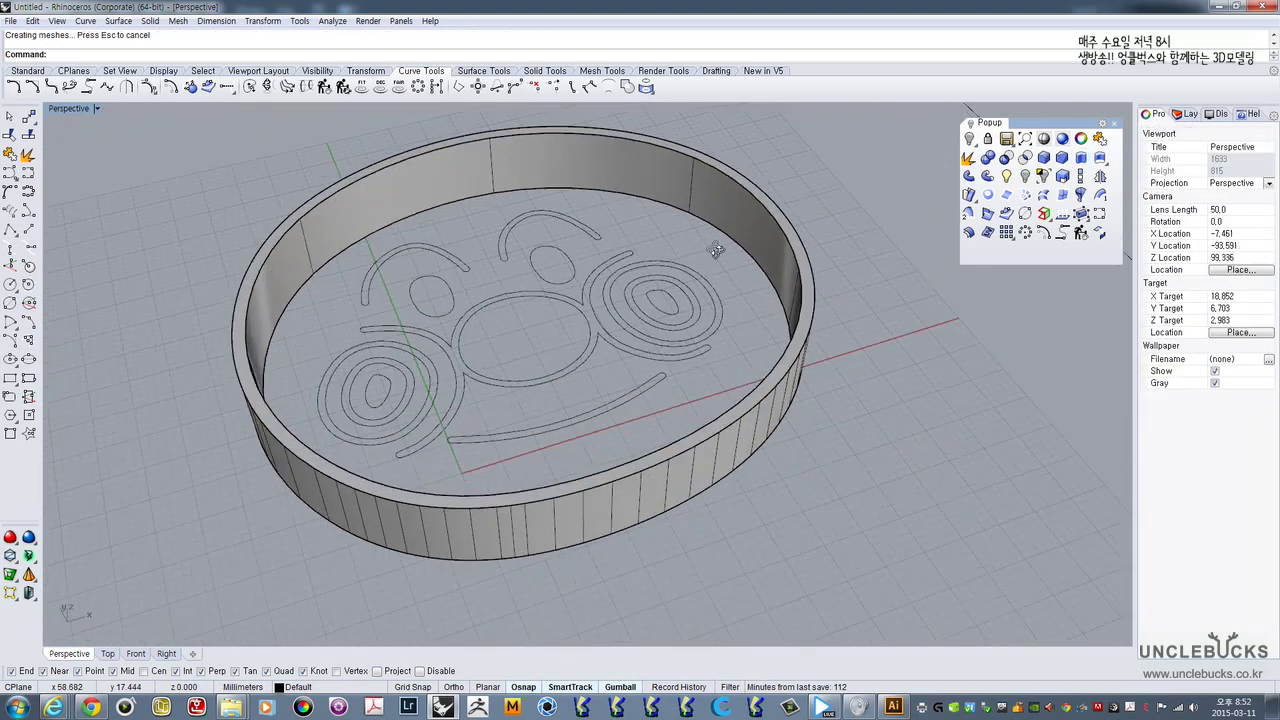
# - Extrude the closed curves of both eyebrows, the joined nose-and-cheek outline and the mouth into solids 7 mm high
pyautogui.keyDown('shift'); pyautogui.moveTo(530, 275); pyautogui.dragTo(601, 229, button='right'); pyautogui.keyUp('shift')
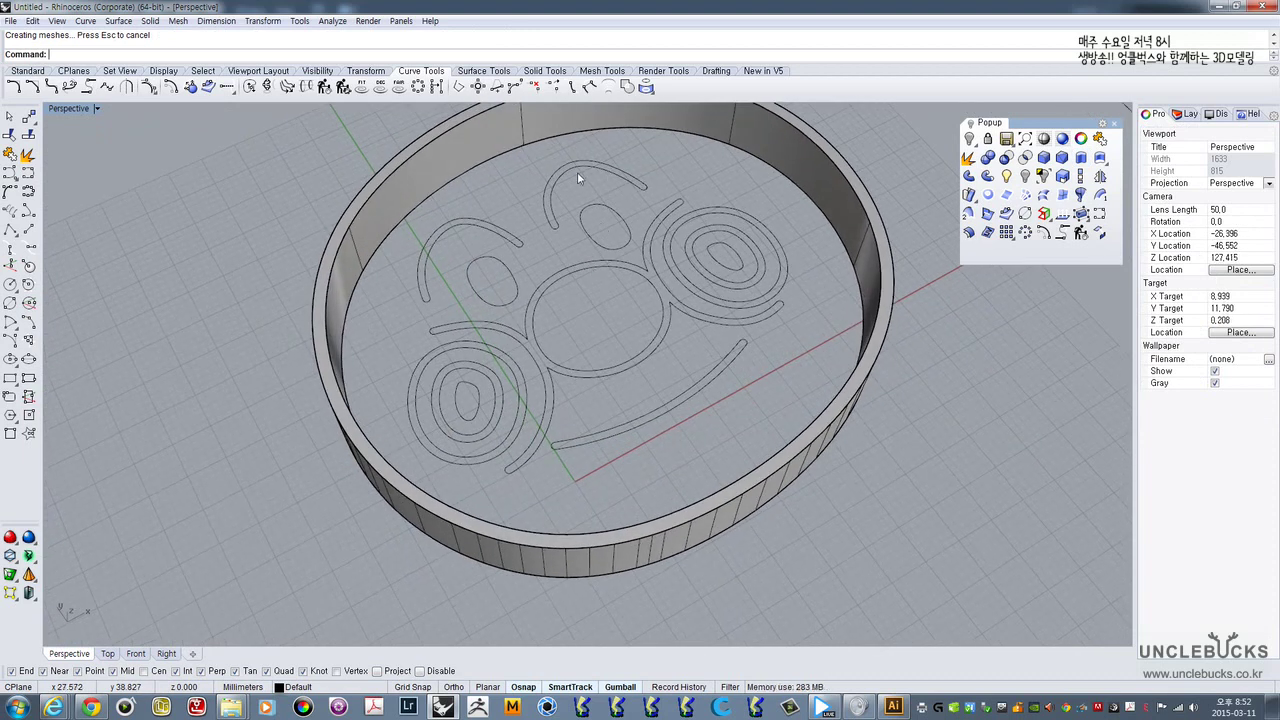
pyautogui.click(438, 242)
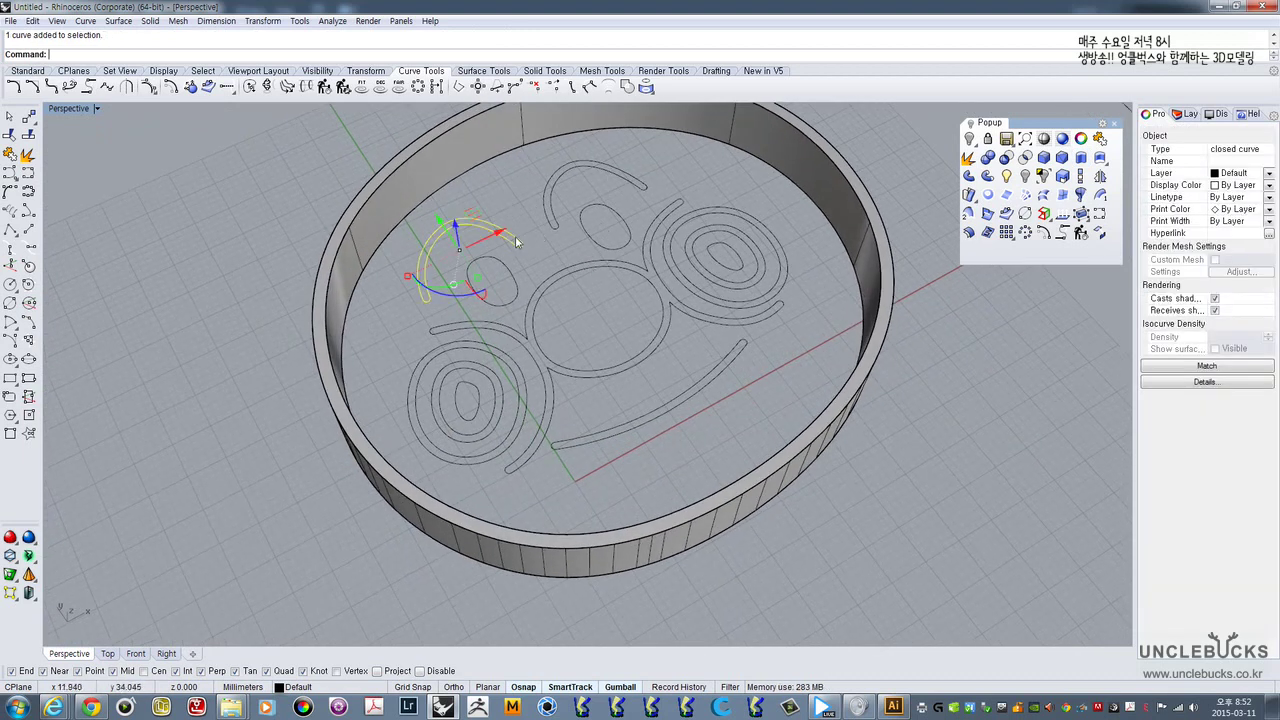
pyautogui.keyDown('shift'); pyautogui.click(572, 266); pyautogui.keyUp('shift')
pyautogui.keyDown('shift'); pyautogui.click(577, 268); pyautogui.keyUp('shift')
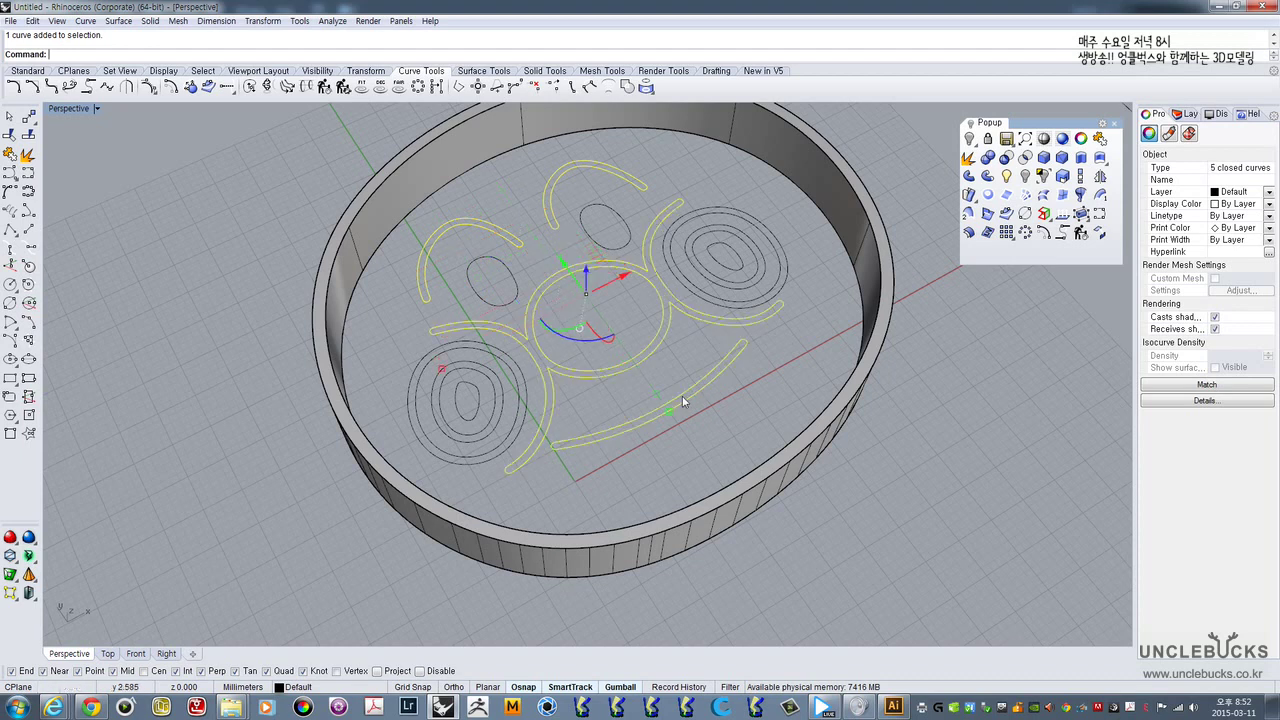
pyautogui.moveTo(668, 335); pyautogui.dragTo(650, 300, button='right')
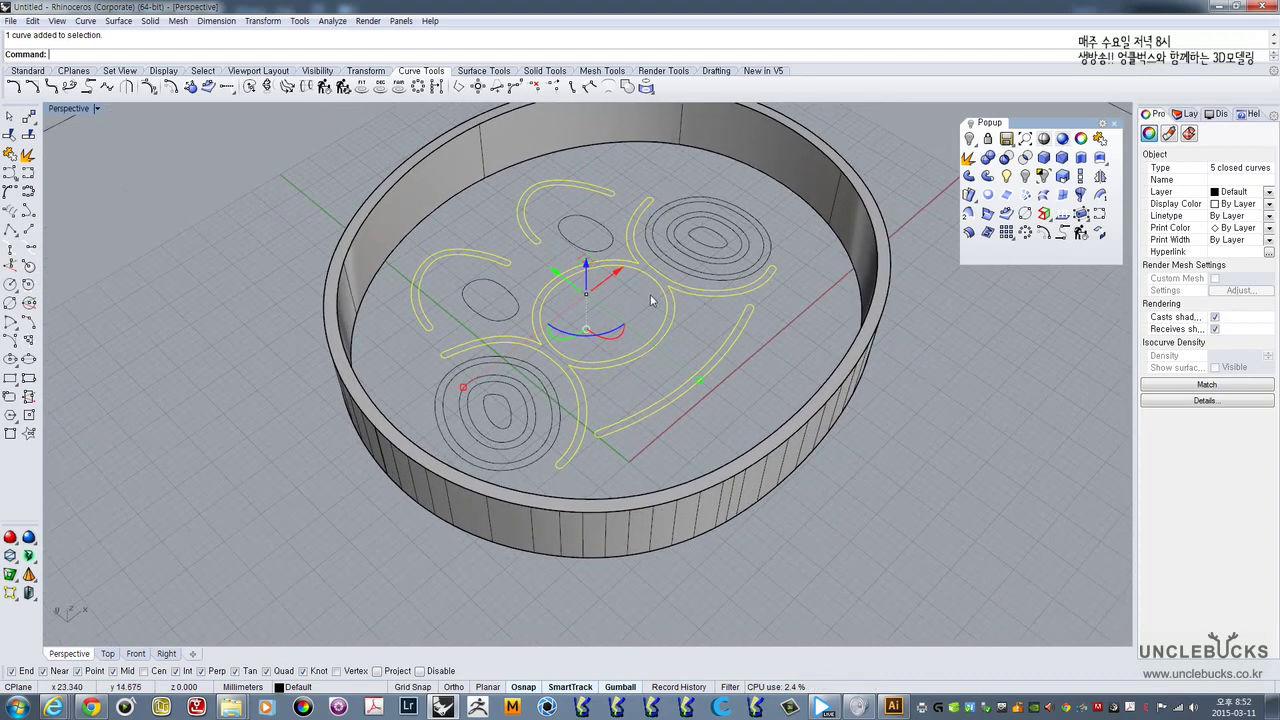
pyautogui.moveTo(640, 229); pyautogui.dragTo(616, 229, button='right')
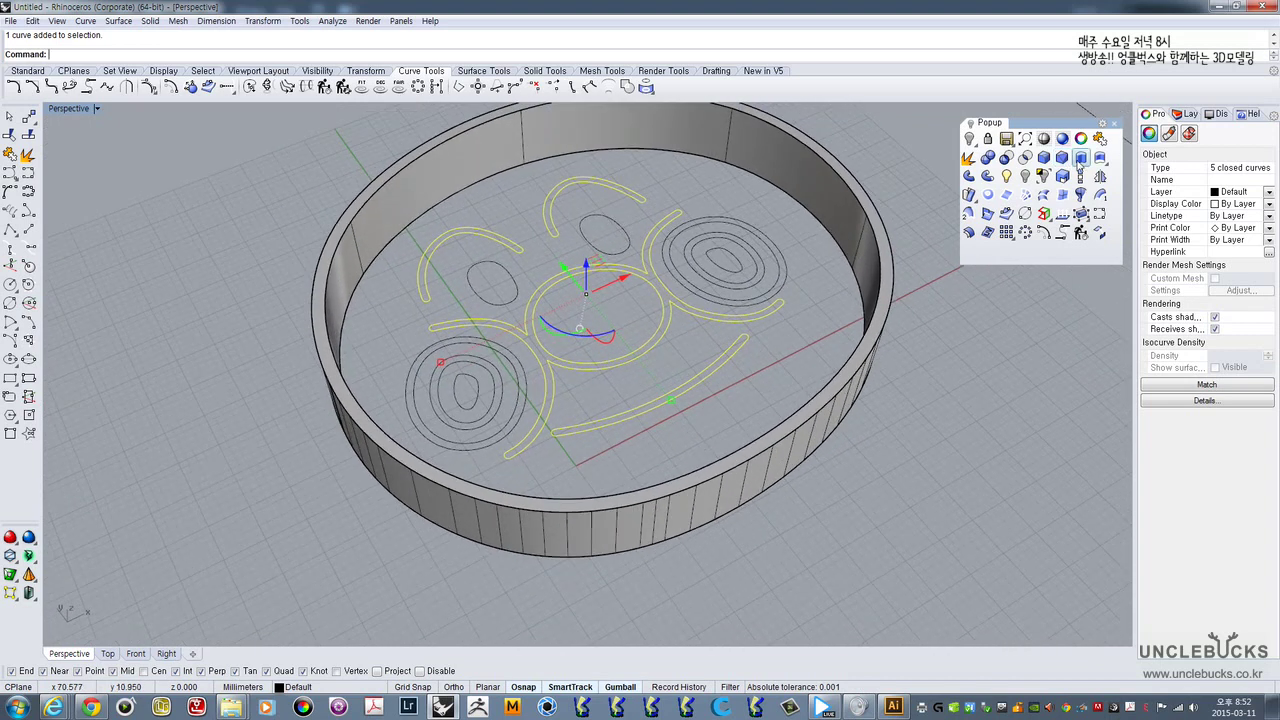
pyautogui.click(1080, 158)
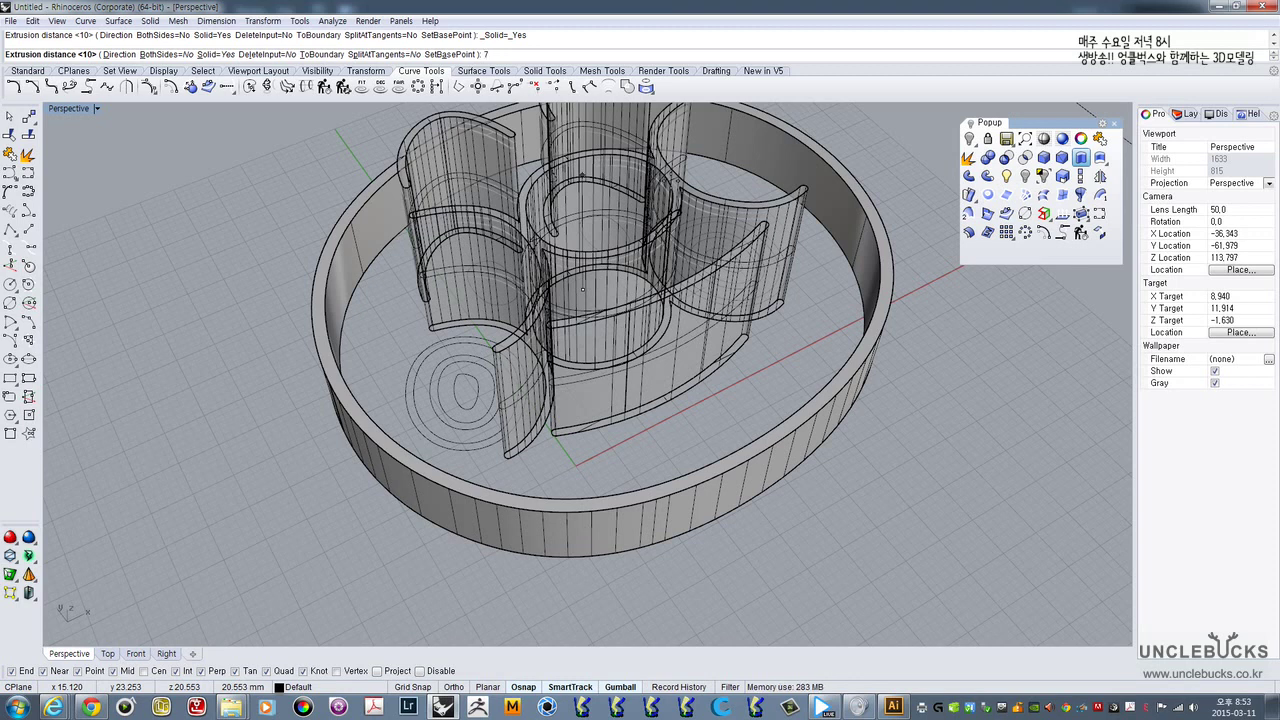
pyautogui.write('7')
pyautogui.press('Return')
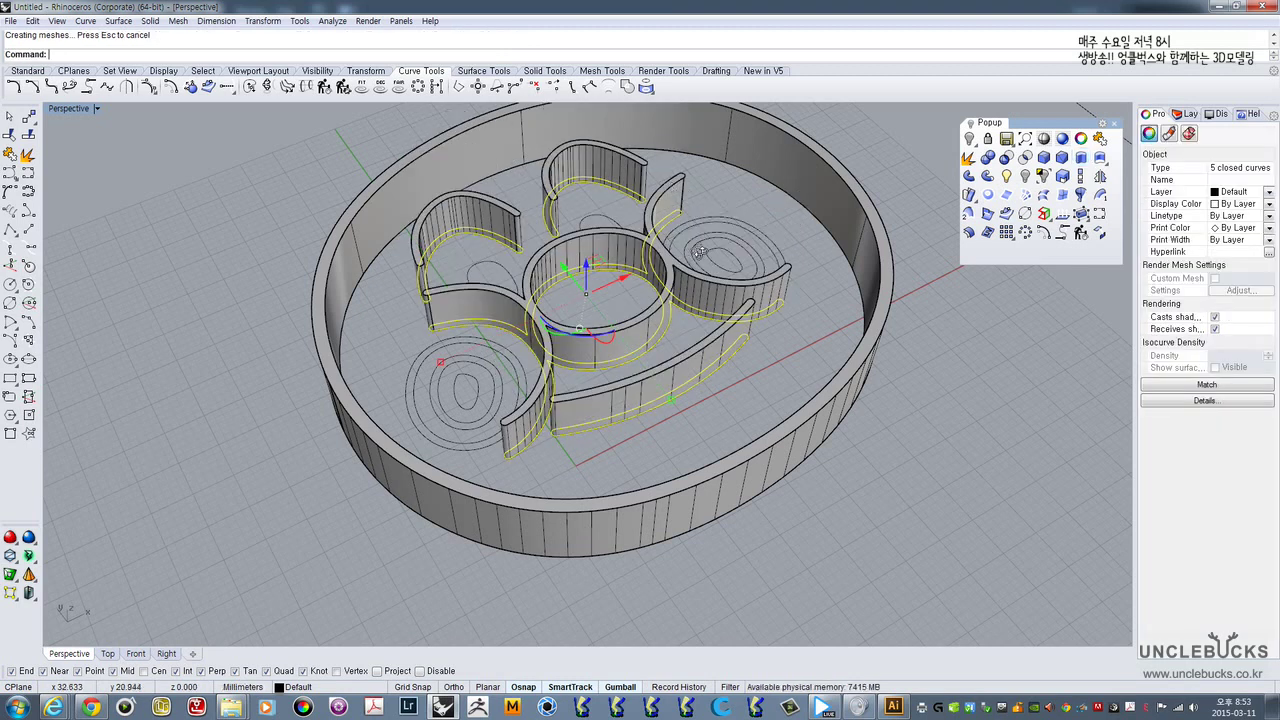
pyautogui.moveTo(699, 251); pyautogui.dragTo(602, 273, button='right')
pyautogui.click(933, 414)
# - Extrude the two eye curves and all ten cheek curves together into solids lower than the nose and mouth walls
pyautogui.scroll(5, 602, 273)
pyautogui.click(583, 217)
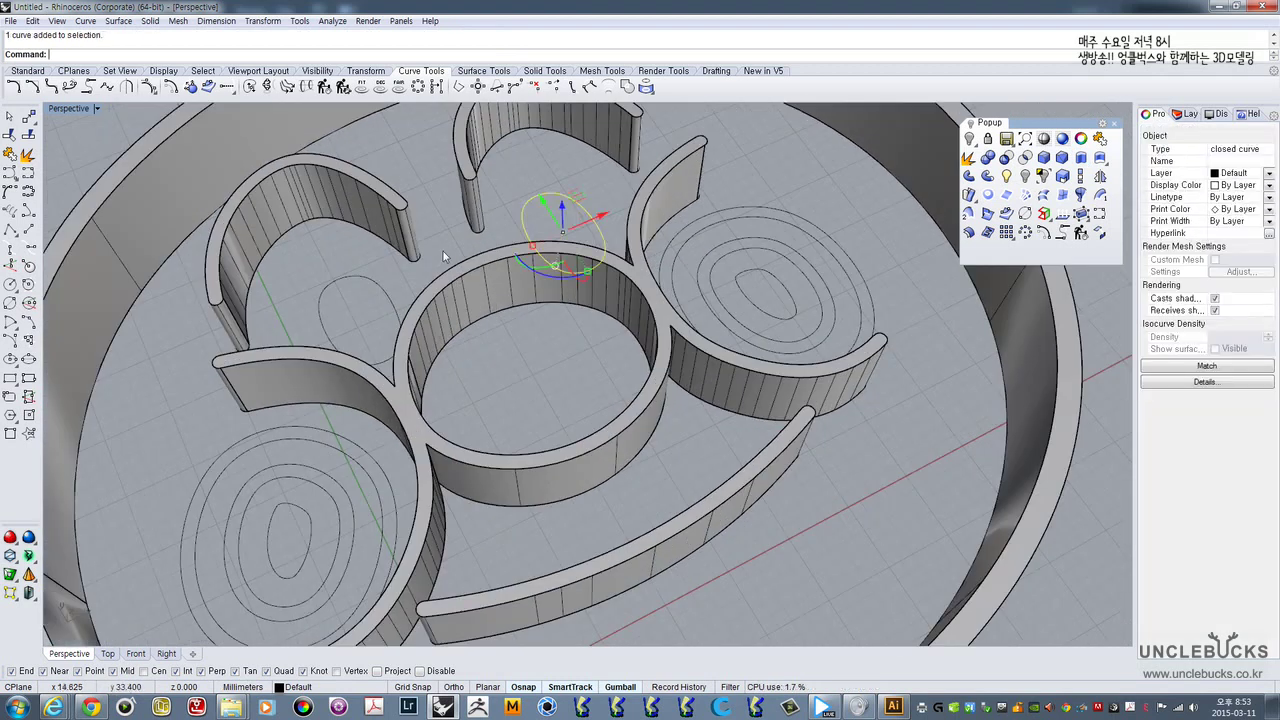
pyautogui.keyDown('shift'); pyautogui.click(363, 286); pyautogui.keyUp('shift')
pyautogui.scroll(-5, 395, 404)
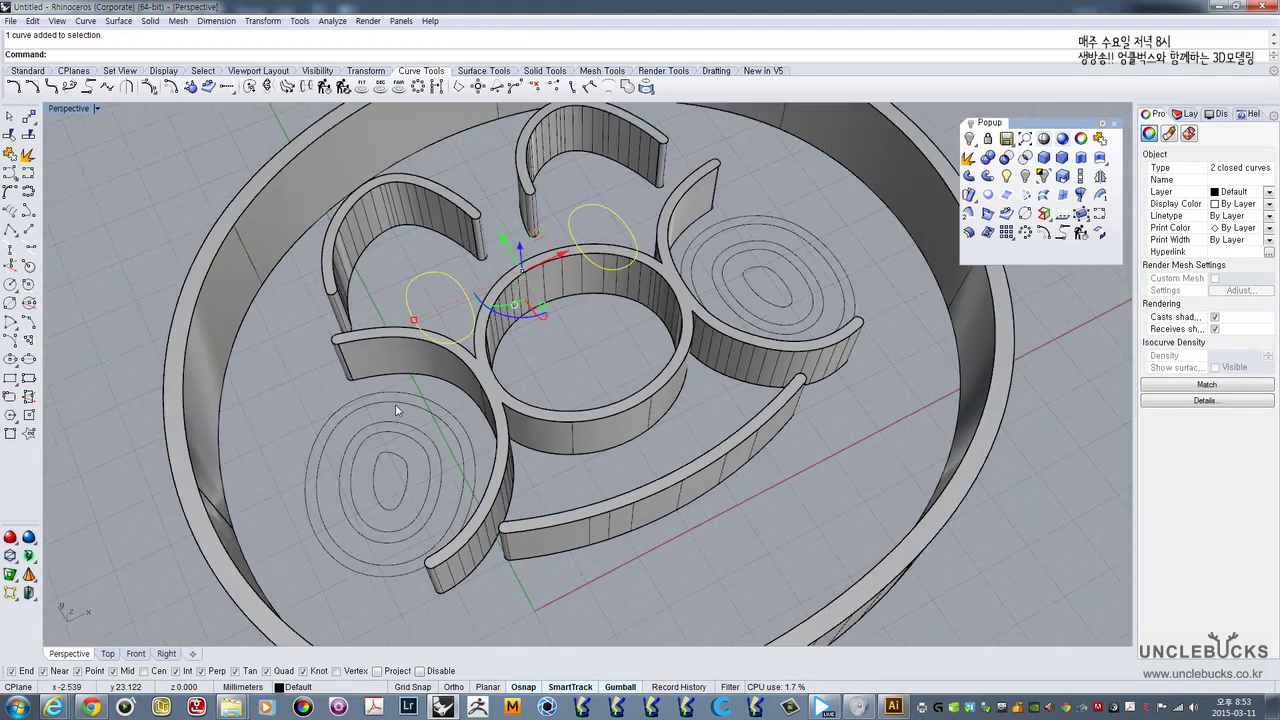
pyautogui.keyDown('shift'); pyautogui.click(409, 406); pyautogui.keyUp('shift')
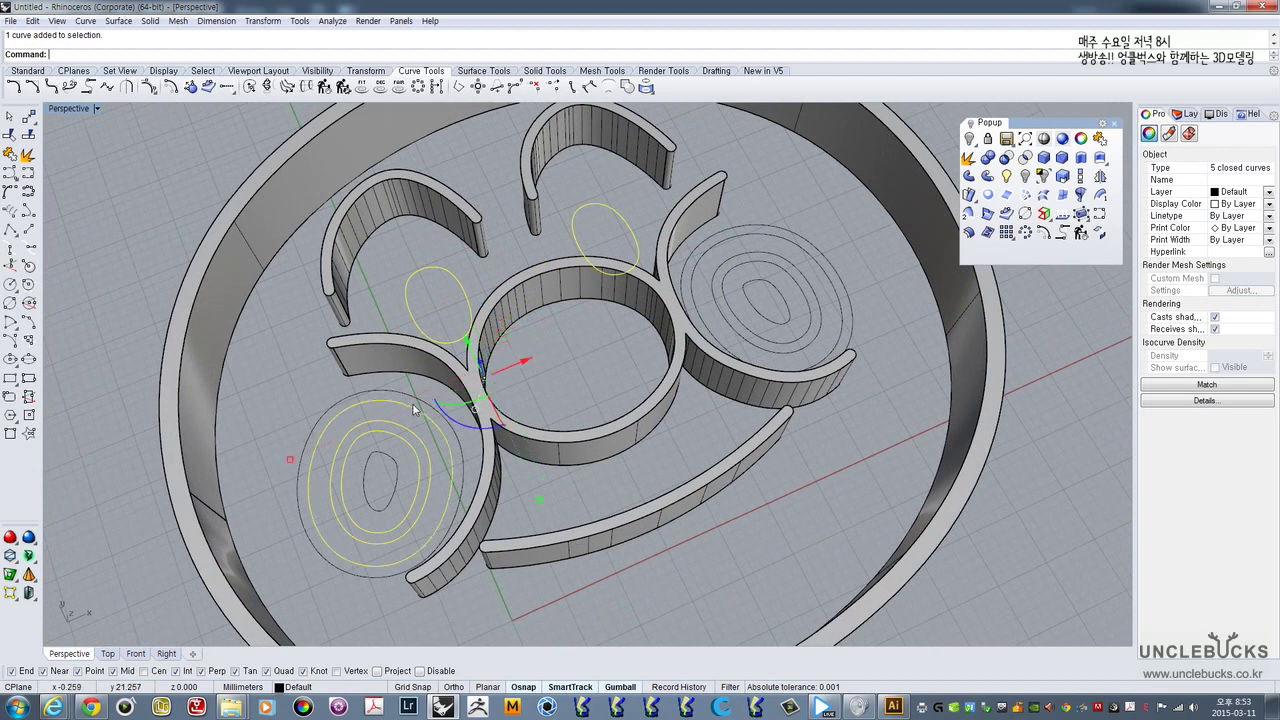
pyautogui.keyDown('shift'); pyautogui.click(414, 397); pyautogui.keyUp('shift')
pyautogui.keyDown('shift'); pyautogui.click(383, 457); pyautogui.keyUp('shift')
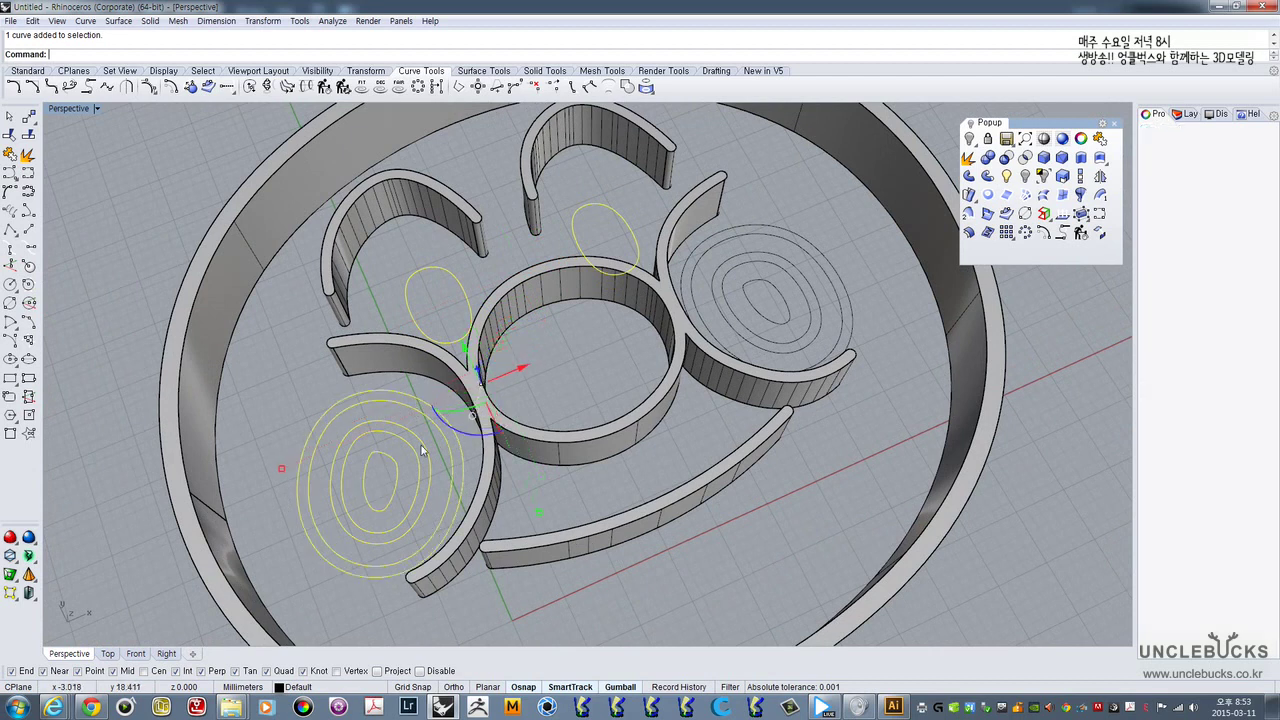
pyautogui.keyDown('shift'); pyautogui.click(725, 271); pyautogui.keyUp('shift')
pyautogui.keyDown('shift'); pyautogui.click(730, 252); pyautogui.keyUp('shift')
pyautogui.keyDown('shift'); pyautogui.click(725, 236); pyautogui.keyUp('shift')
pyautogui.keyDown('shift'); pyautogui.click(729, 229); pyautogui.keyUp('shift')
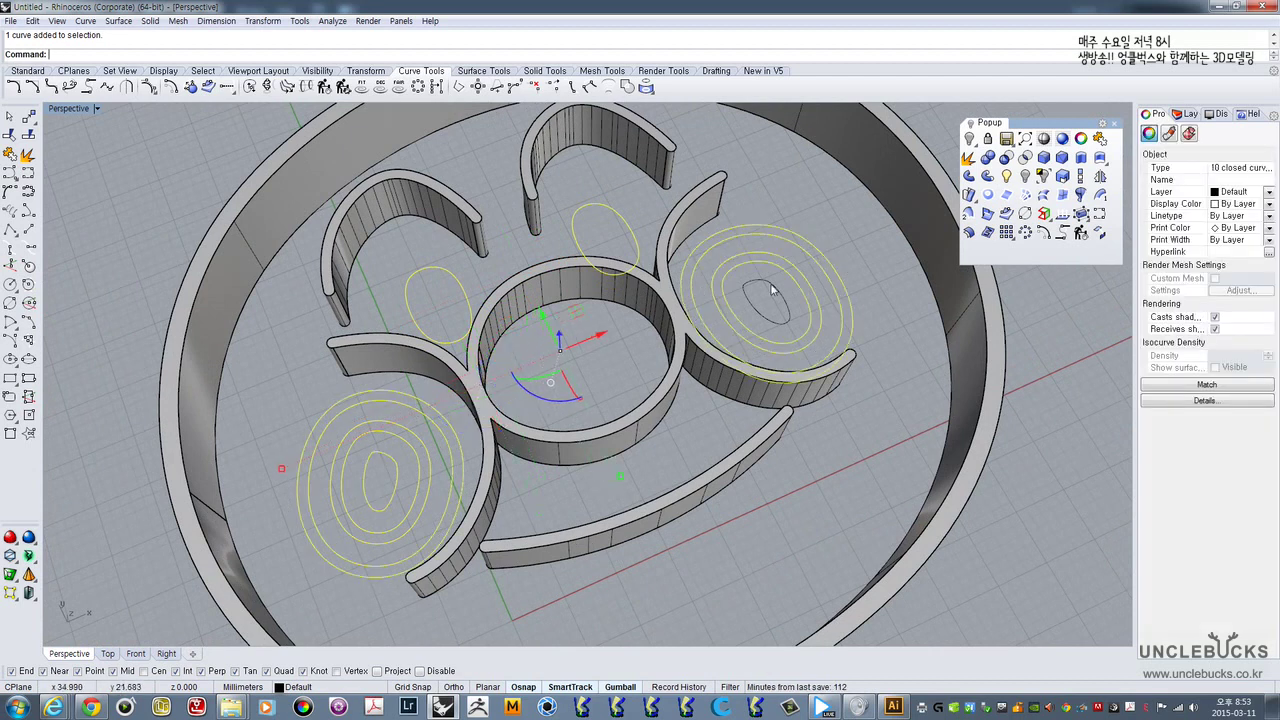
pyautogui.keyDown('shift'); pyautogui.click(771, 288); pyautogui.keyUp('shift')
pyautogui.moveTo(597, 340); pyautogui.dragTo(543, 302, button='right')
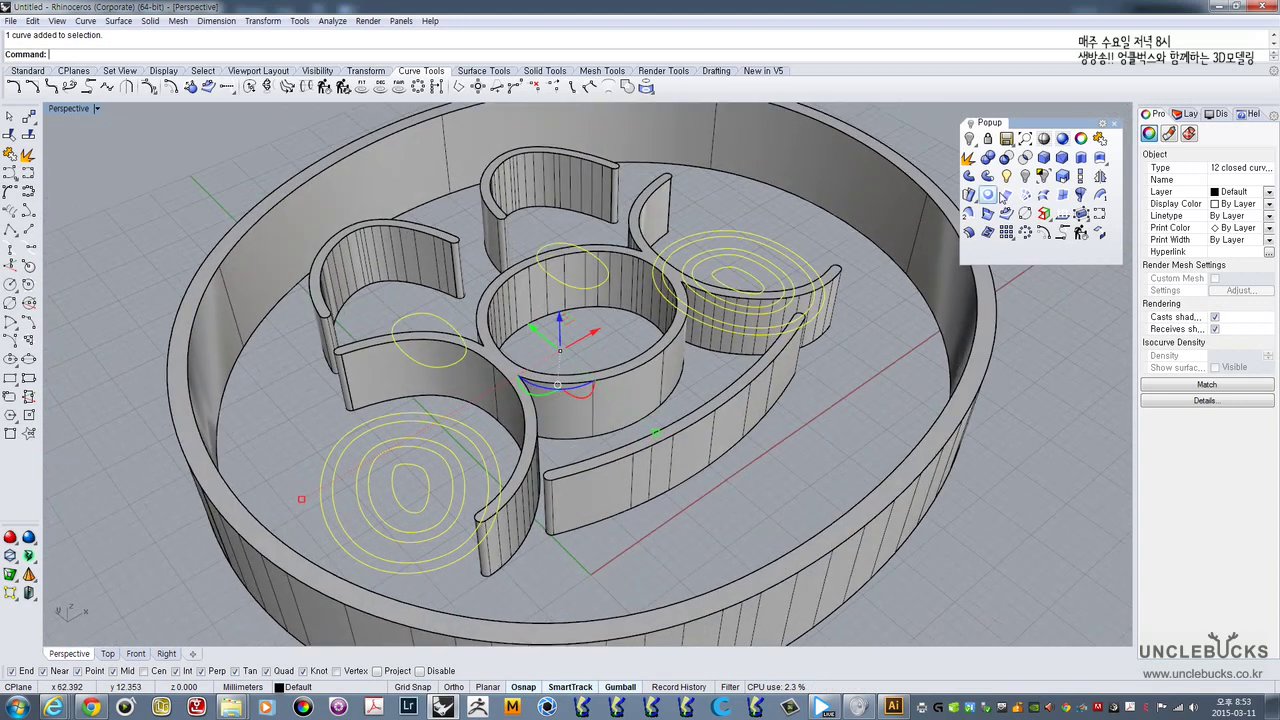
pyautogui.click(1080, 159)
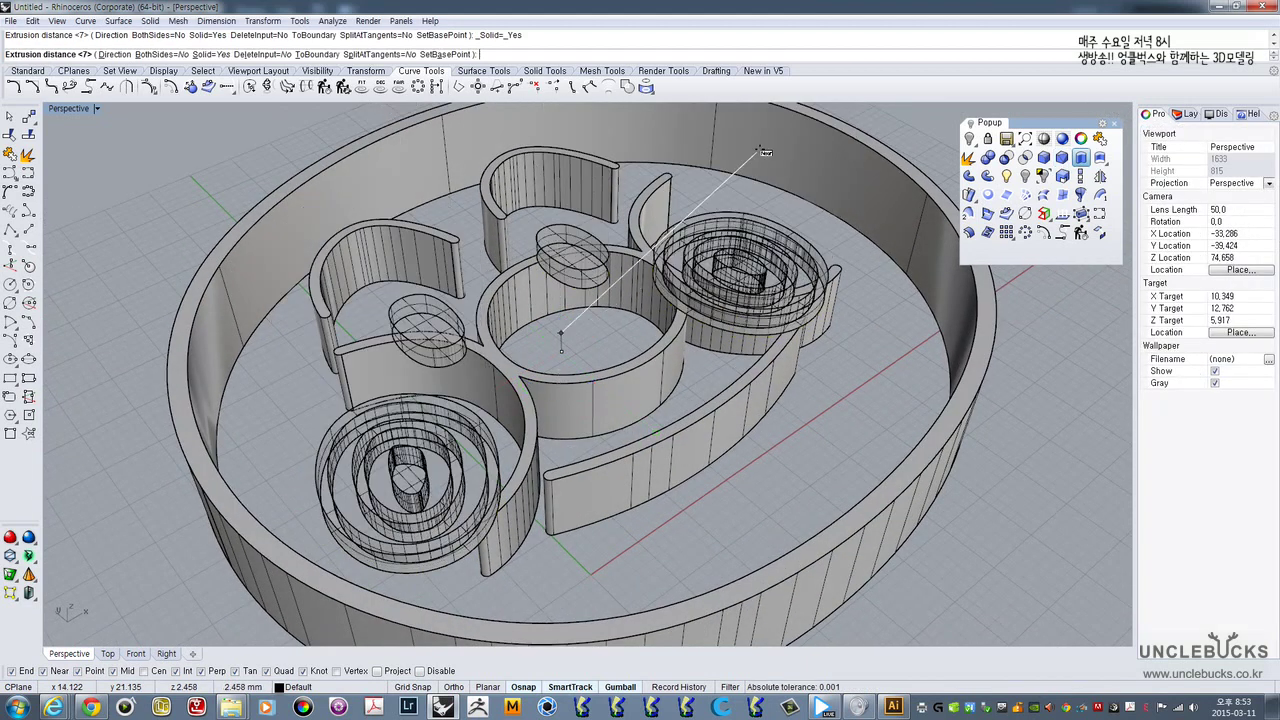
pyautogui.press('Return')
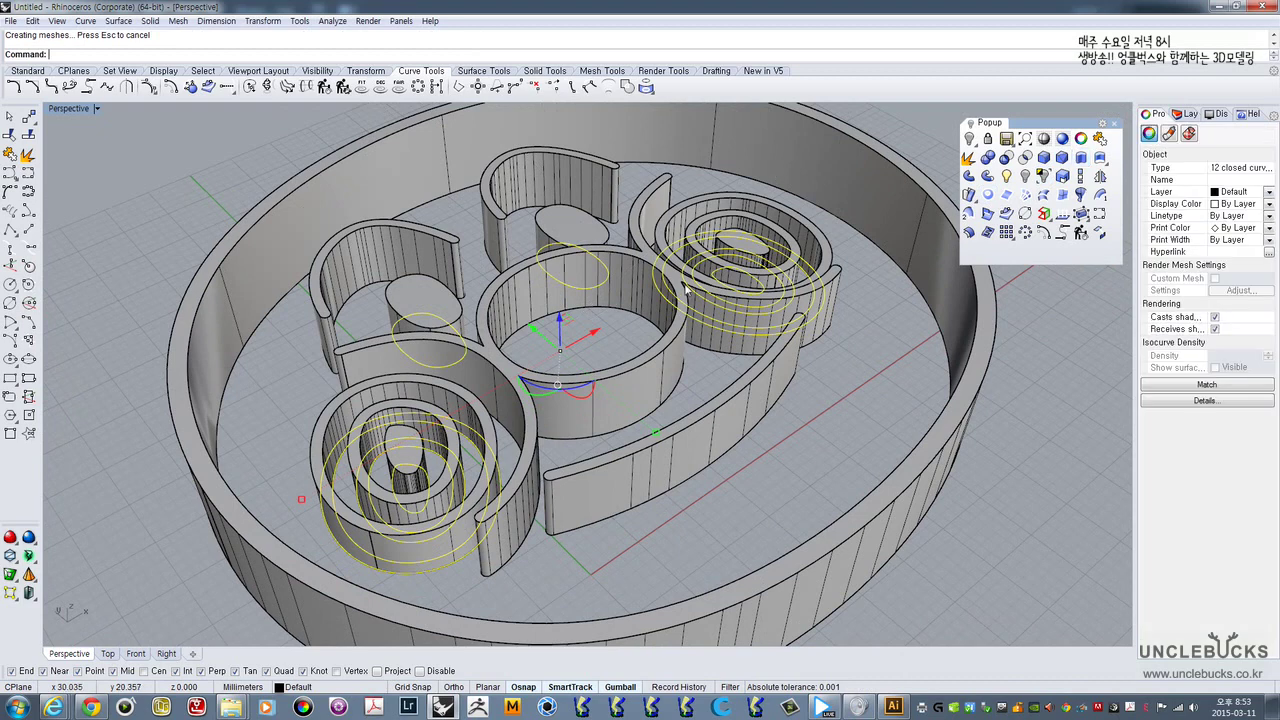
pyautogui.moveTo(688, 290); pyautogui.dragTo(427, 360, button='right')
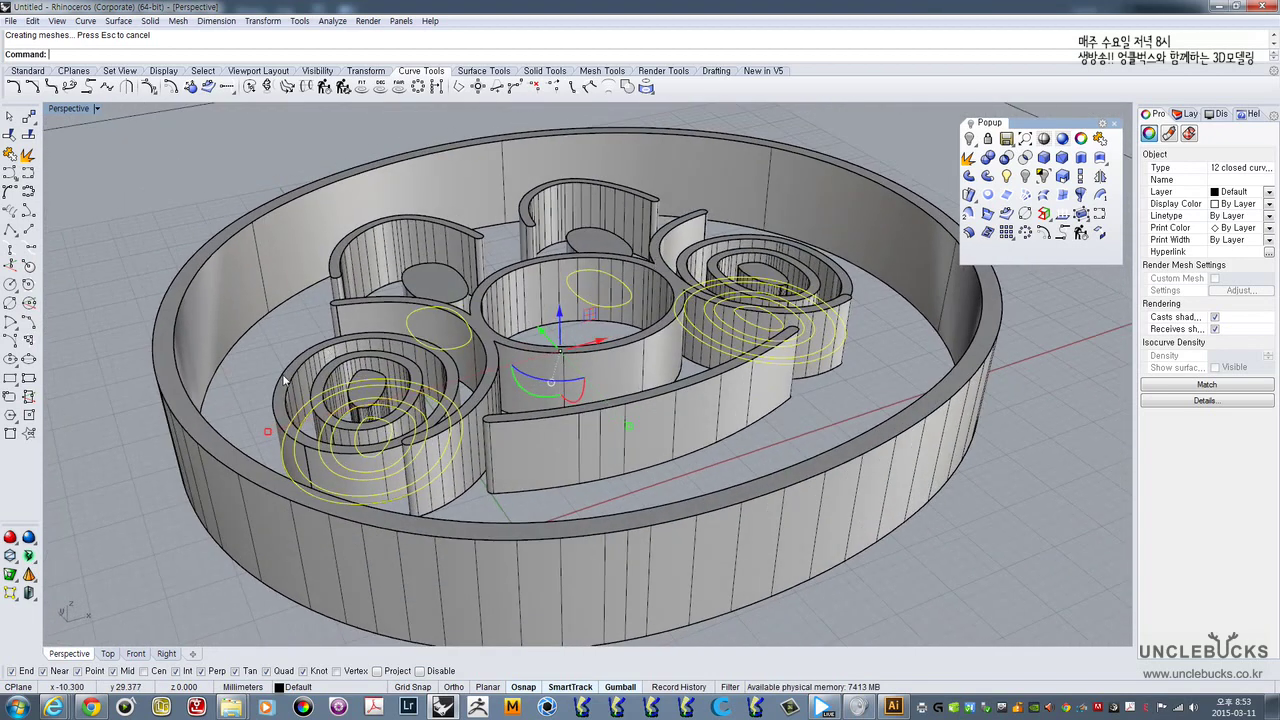
pyautogui.press('Escape')
# - Examine the extruded cheek rings and eyebrows from the front and from above
pyautogui.moveTo(588, 280); pyautogui.dragTo(470, 345, button='right')
pyautogui.scroll(-5, 545, 394)
pyautogui.scroll(2, 555, 275)
pyautogui.click(421, 381)
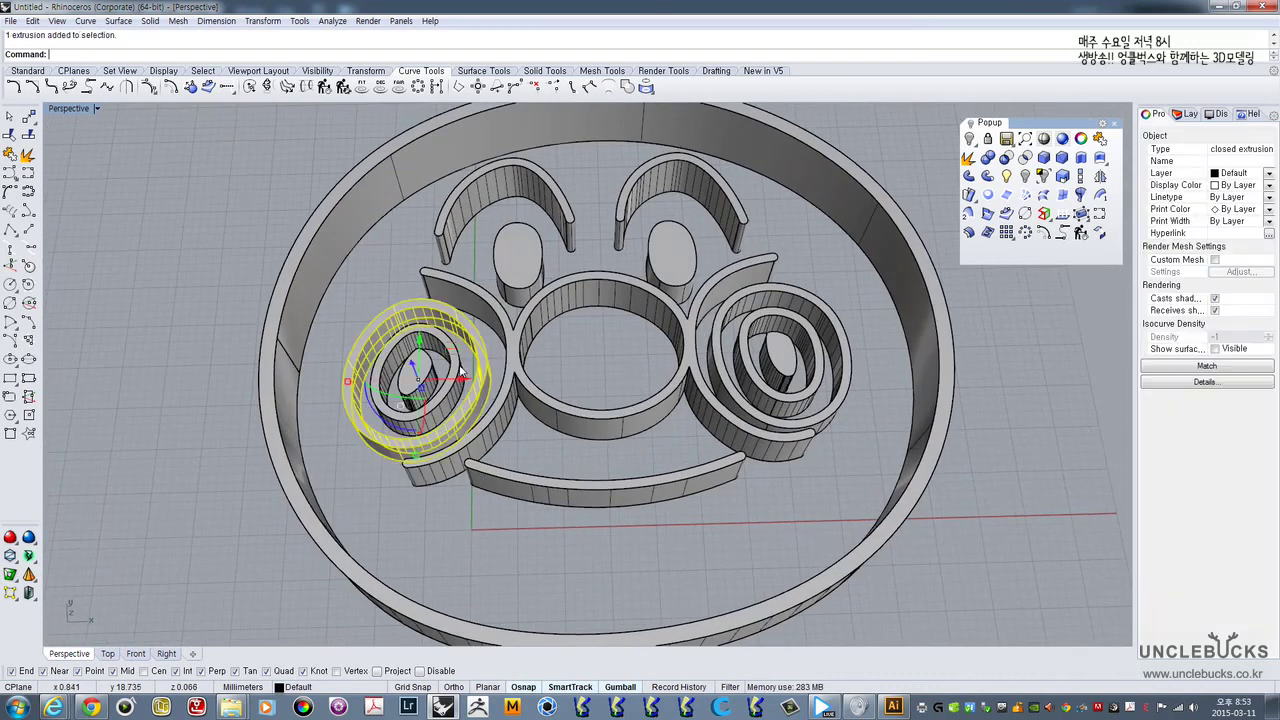
pyautogui.click(470, 300)
pyautogui.click(481, 201)
pyautogui.moveTo(651, 212); pyautogui.dragTo(584, 304, button='right')
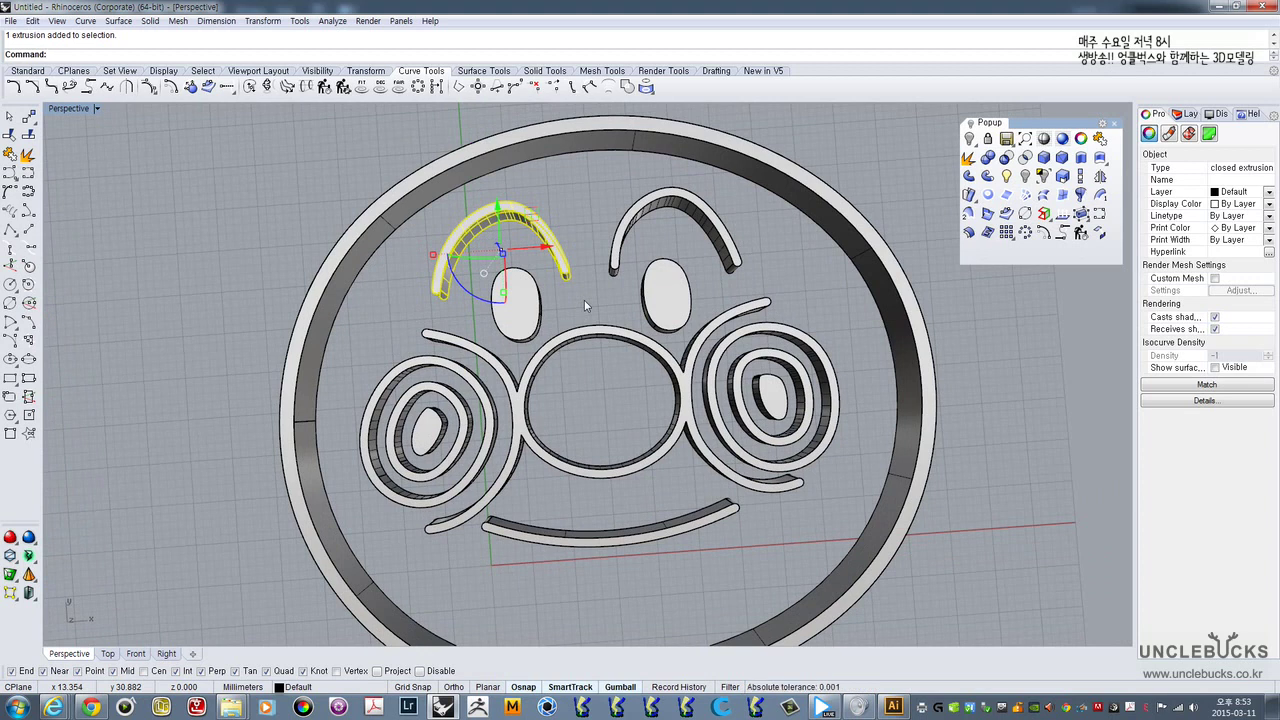
# - Offset the inner base curve of the outer face ring inward by 5 mm
pyautogui.click(548, 176)
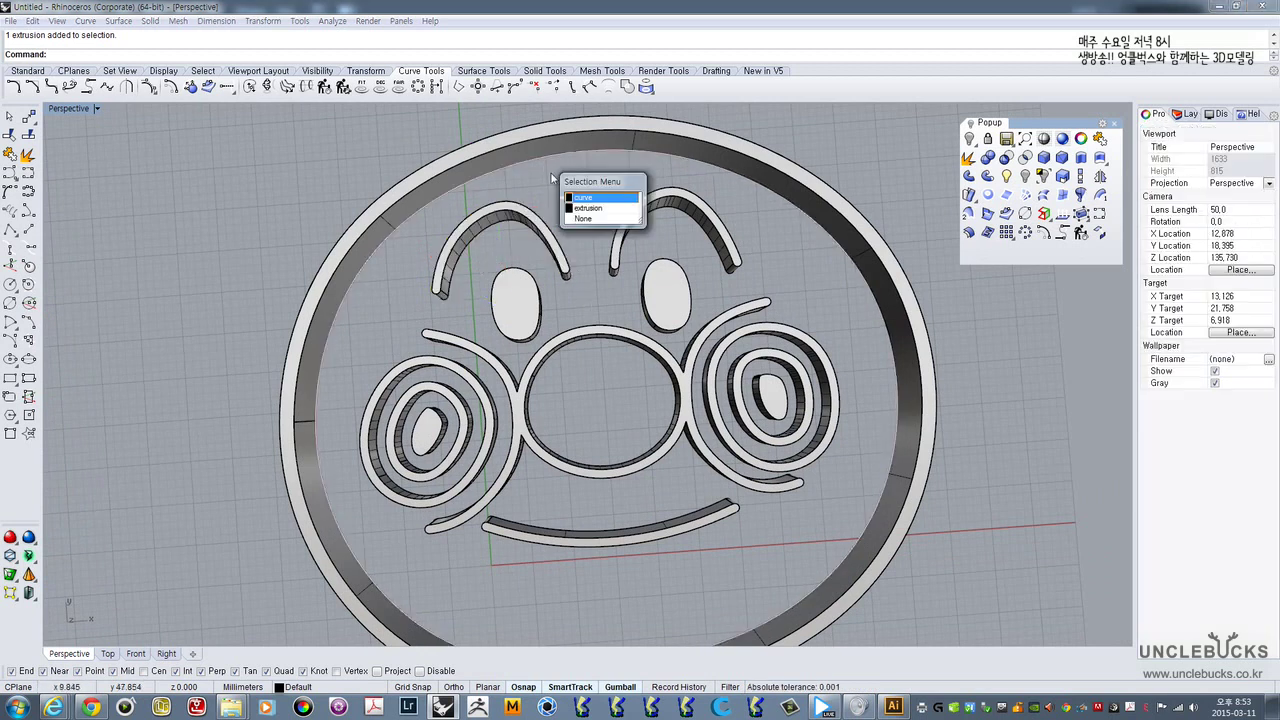
pyautogui.click(580, 199)
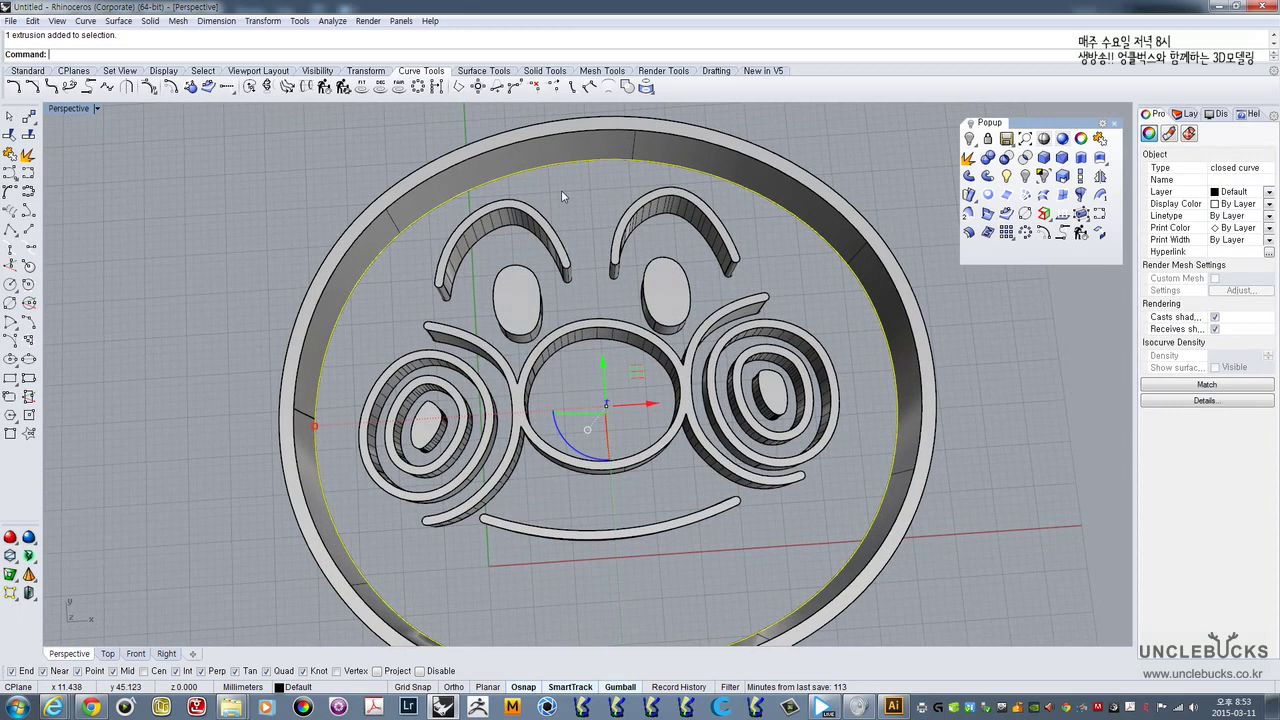
pyautogui.press('Return')
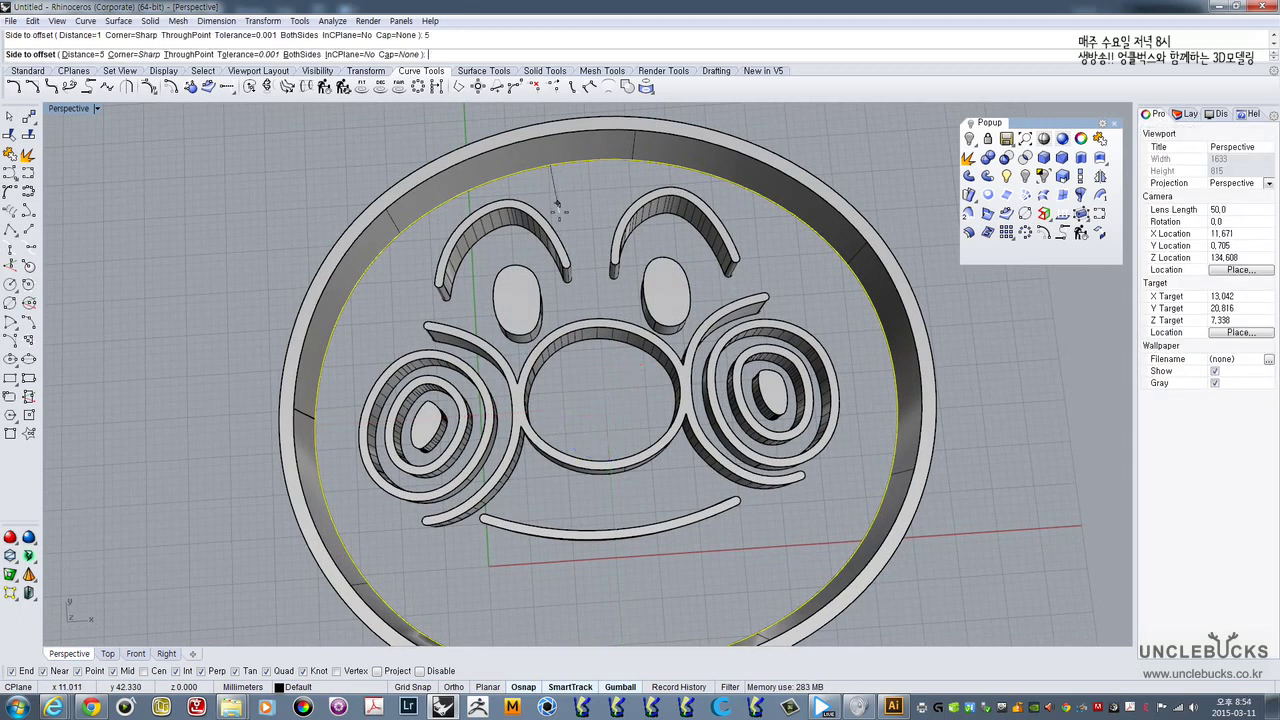
pyautogui.click(559, 211)
# - Offset the base curve of the left eyebrow outward by 2 mm
pyautogui.moveTo(556, 208); pyautogui.dragTo(561, 285, button='right')
pyautogui.click(551, 229)
pyautogui.keyDown('shift'); pyautogui.click(674, 212); pyautogui.keyUp('shift')
pyautogui.click(583, 233)
pyautogui.click(584, 230)
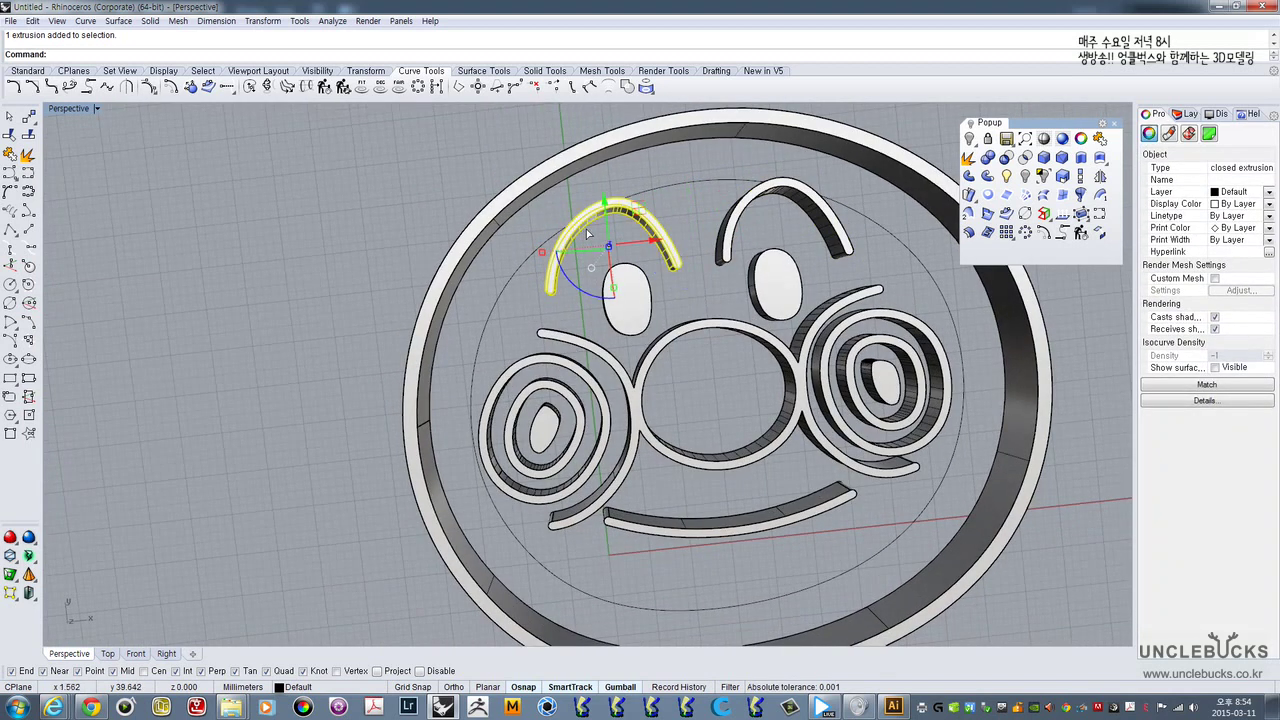
pyautogui.click(587, 228)
pyautogui.click(624, 264)
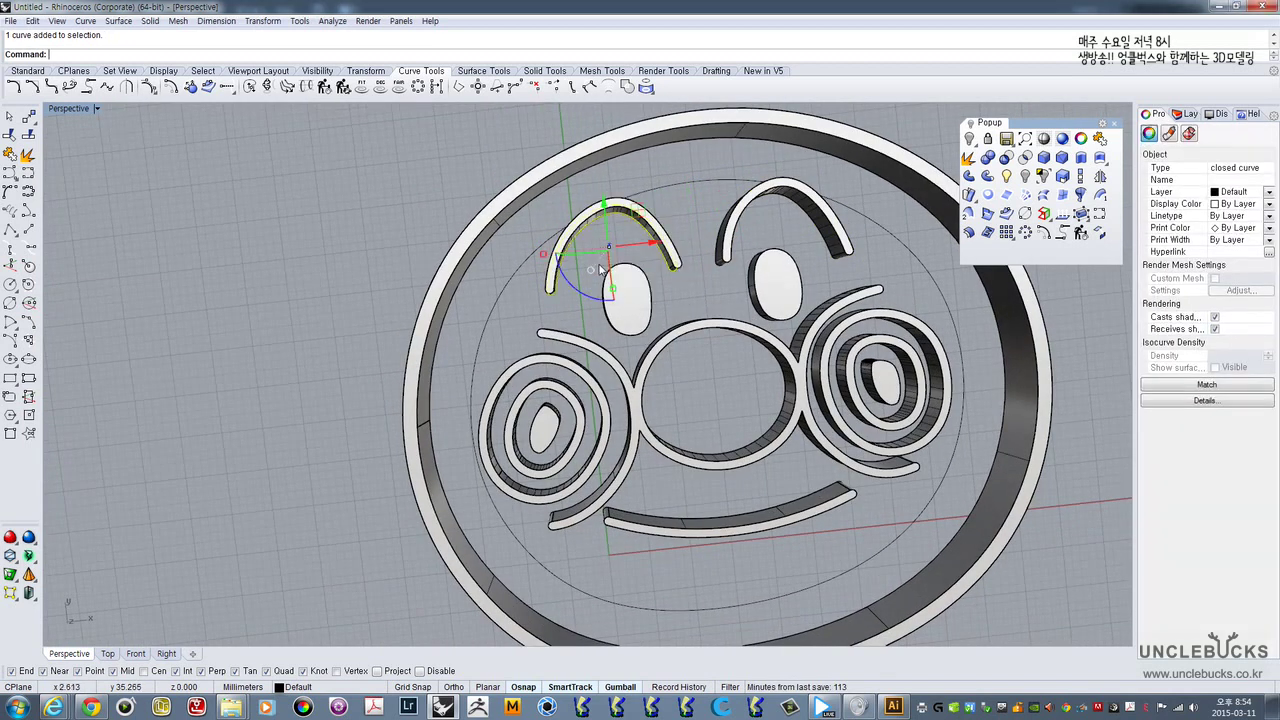
pyautogui.write('O')
pyautogui.press('Return')
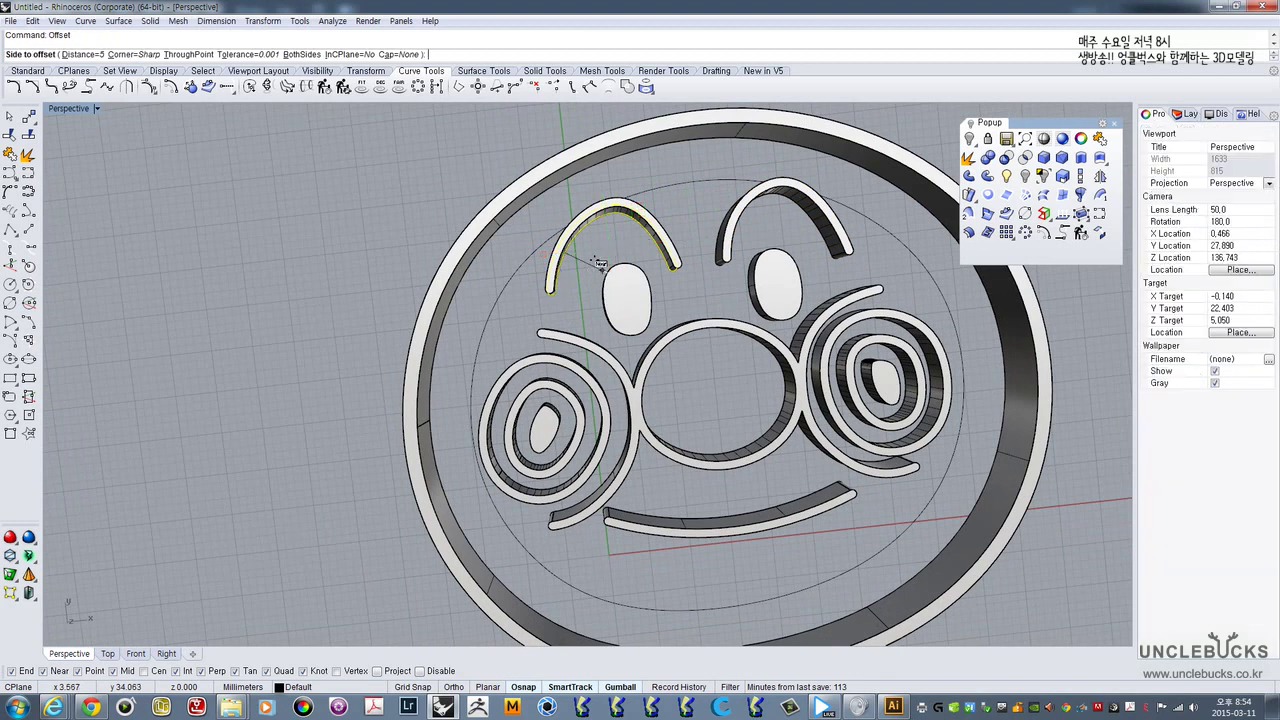
pyautogui.write('3')
pyautogui.press('Return')
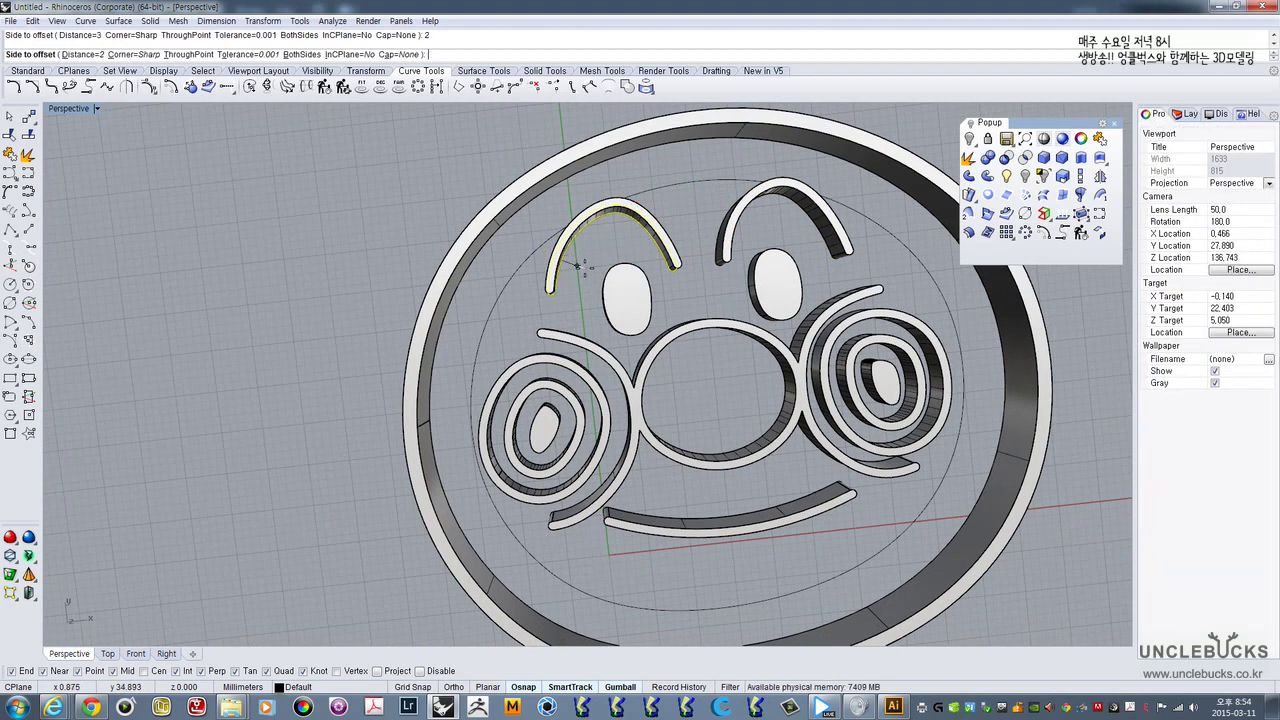
pyautogui.click(582, 265)
# - Offset the base curve of the right eyebrow outward by 2 mm
pyautogui.moveTo(582, 266); pyautogui.dragTo(661, 266, button='right')
pyautogui.click(661, 264)
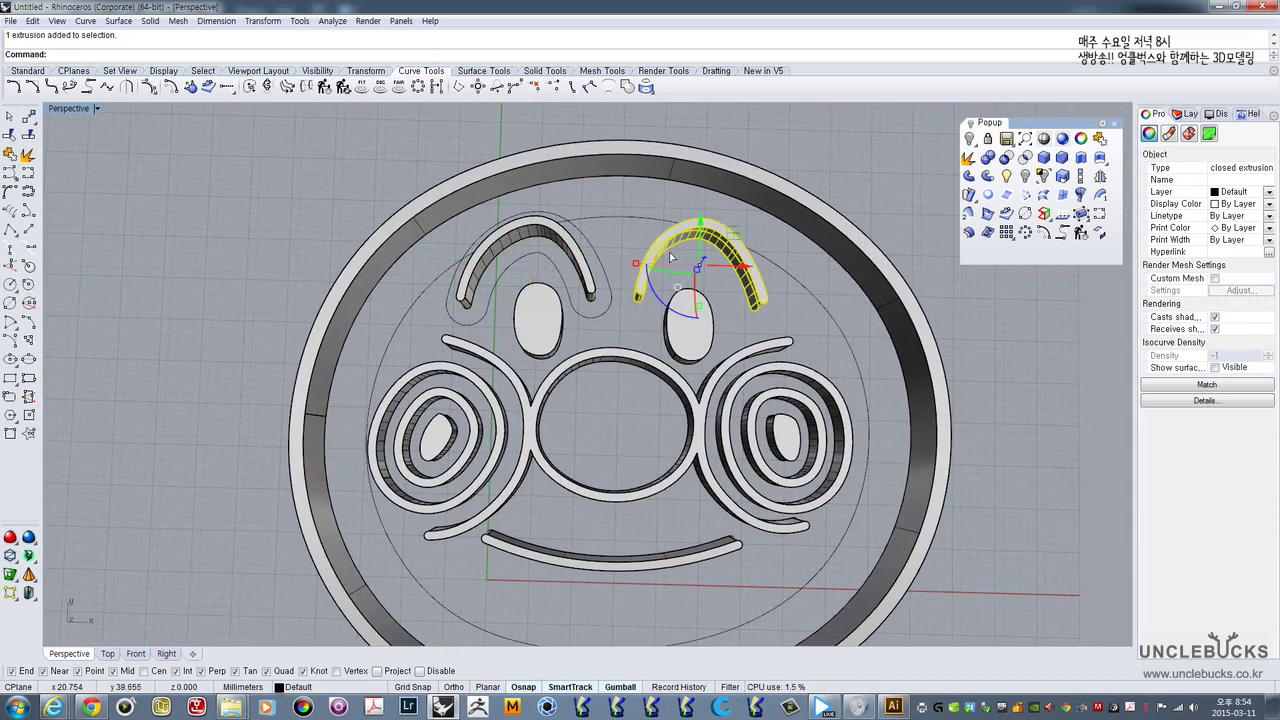
pyautogui.click(670, 250)
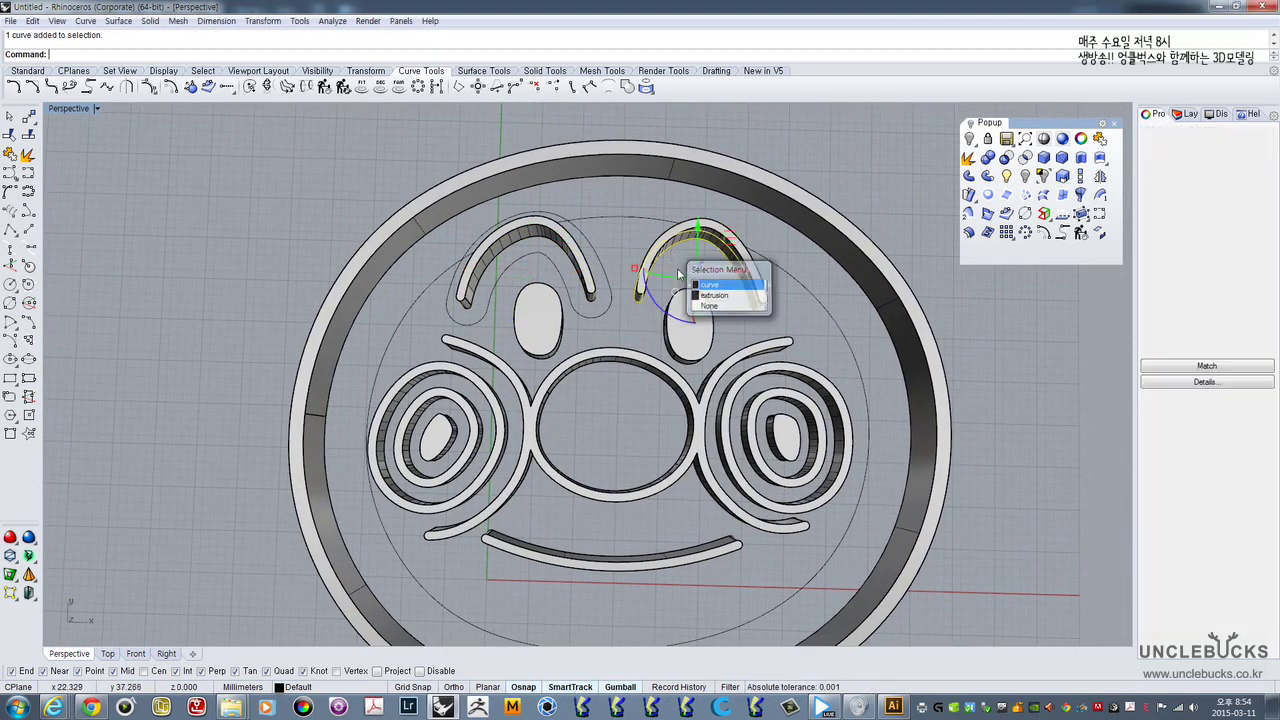
pyautogui.click(709, 285)
pyautogui.rightClick(660, 268)
pyautogui.click(663, 283)
# - Offset the base curve of the left eye outward
pyautogui.moveTo(634, 323); pyautogui.dragTo(556, 309, button='right')
pyautogui.scroll(5, 637, 348)
pyautogui.click(561, 321)
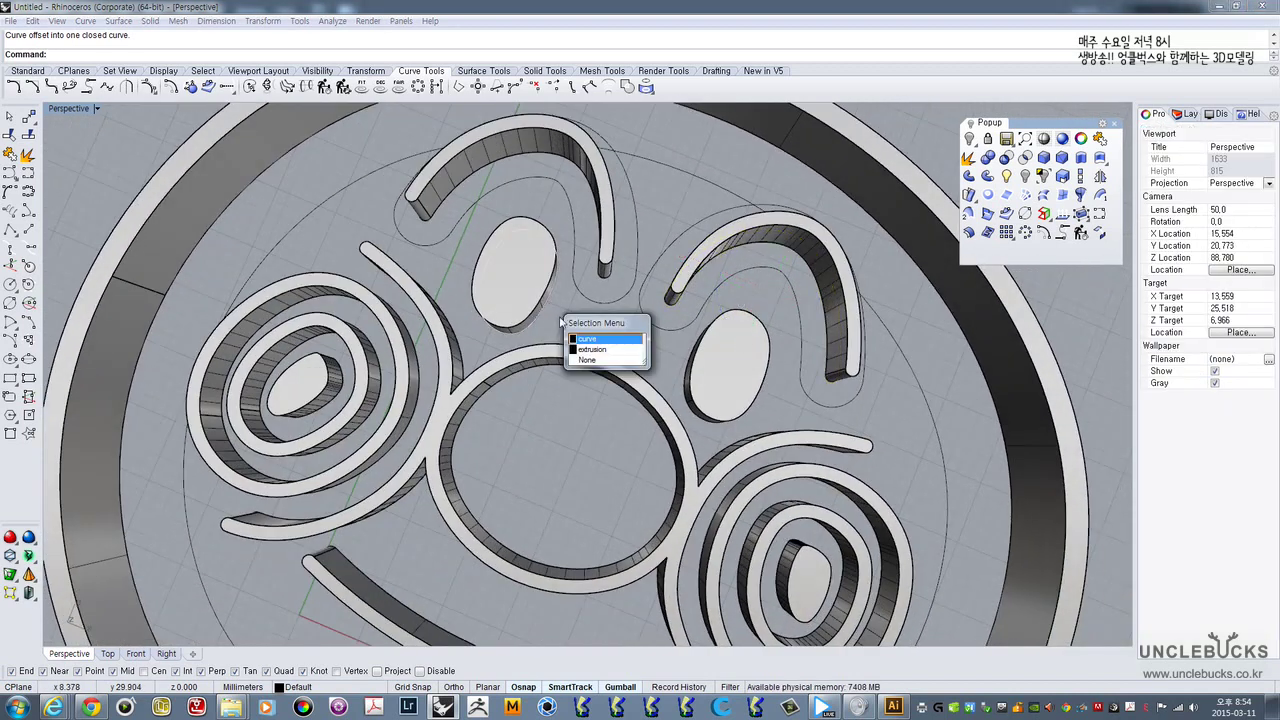
pyautogui.click(590, 340)
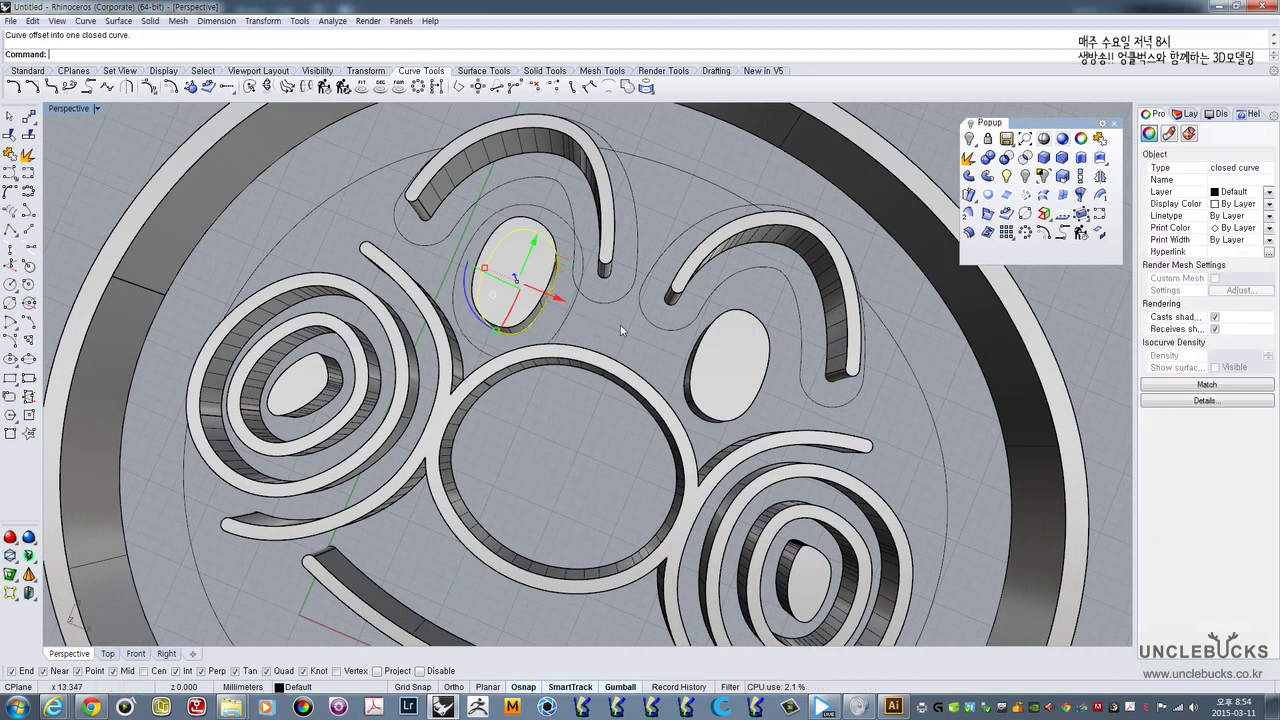
# - Offset the base curve of the right eye outward by 2 mm
pyautogui.moveTo(596, 325); pyautogui.dragTo(712, 306, button='right')
pyautogui.click(698, 237)
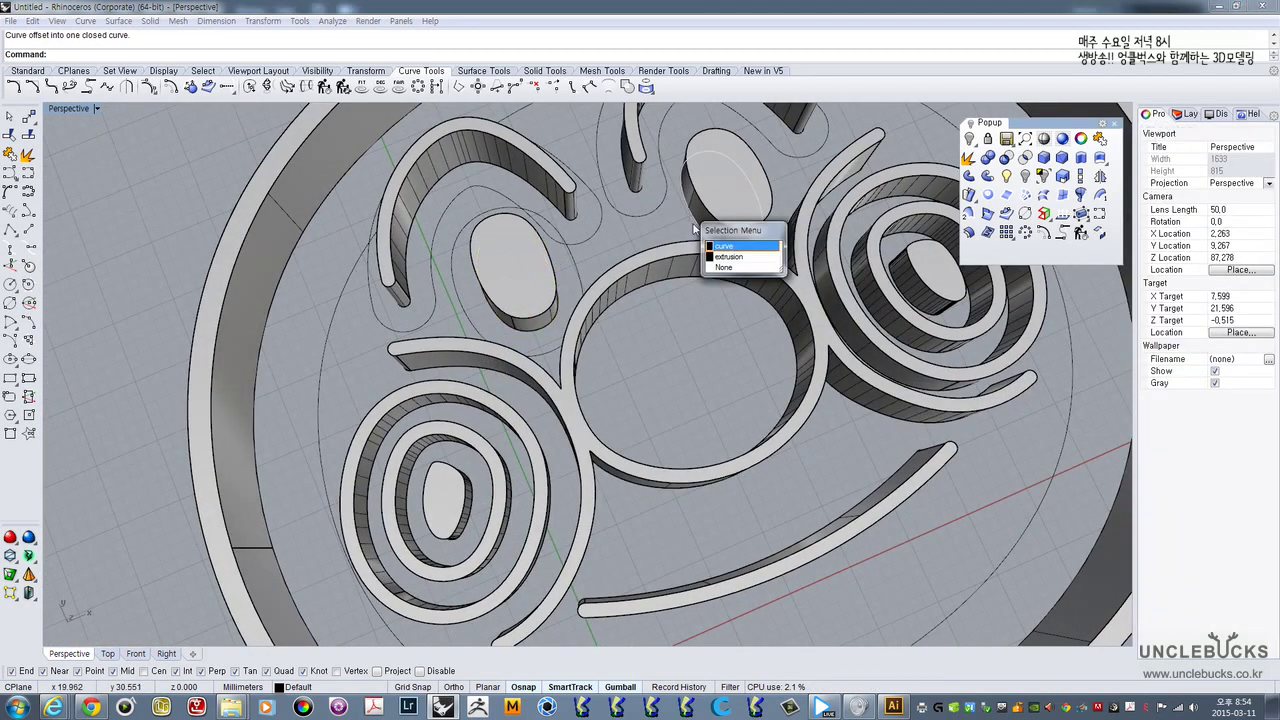
pyautogui.click(722, 245)
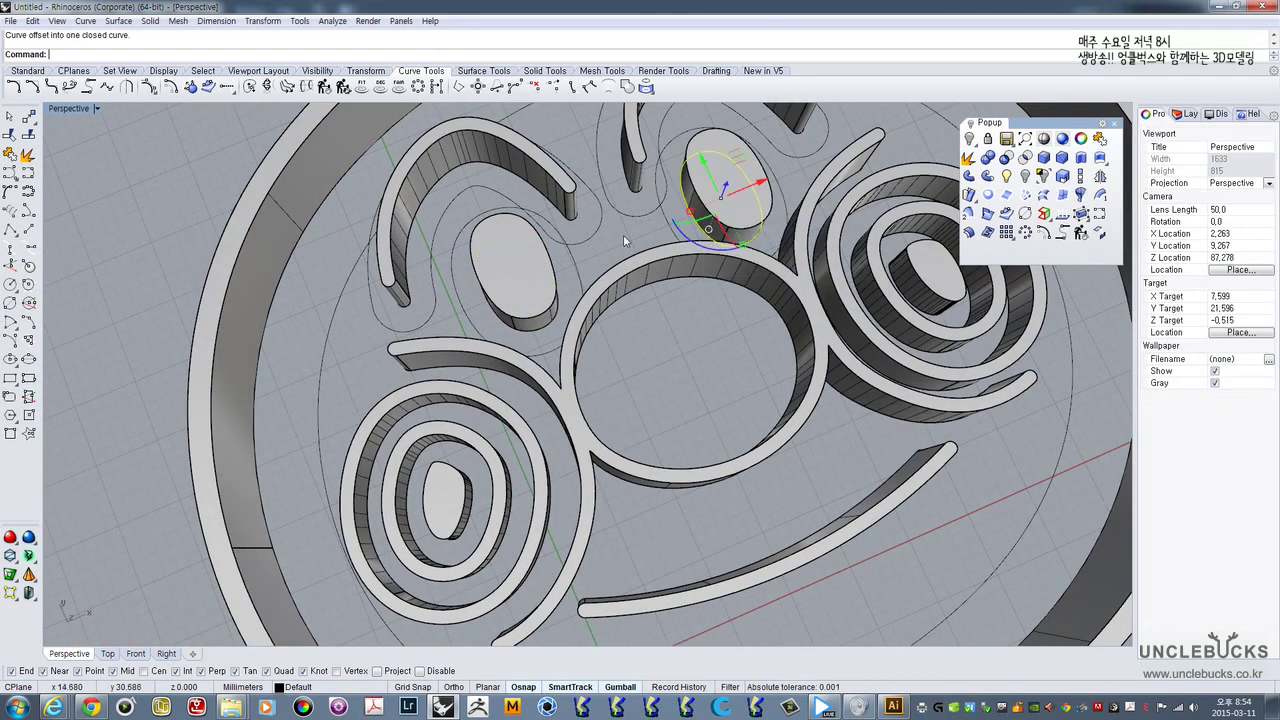
pyautogui.moveTo(623, 234); pyautogui.dragTo(641, 234, button='right')
pyautogui.scroll(5, 733, 247)
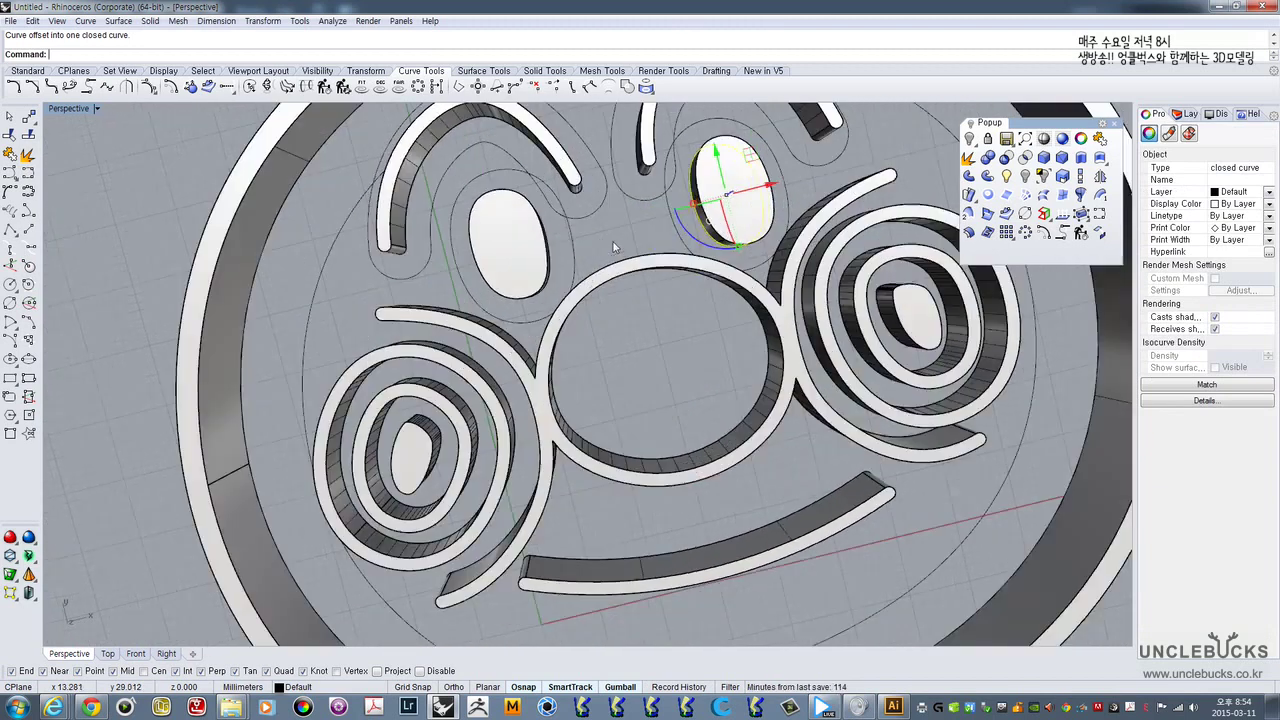
pyautogui.moveTo(733, 247); pyautogui.dragTo(799, 259, button='right')
pyautogui.scroll(-5, 848, 296)
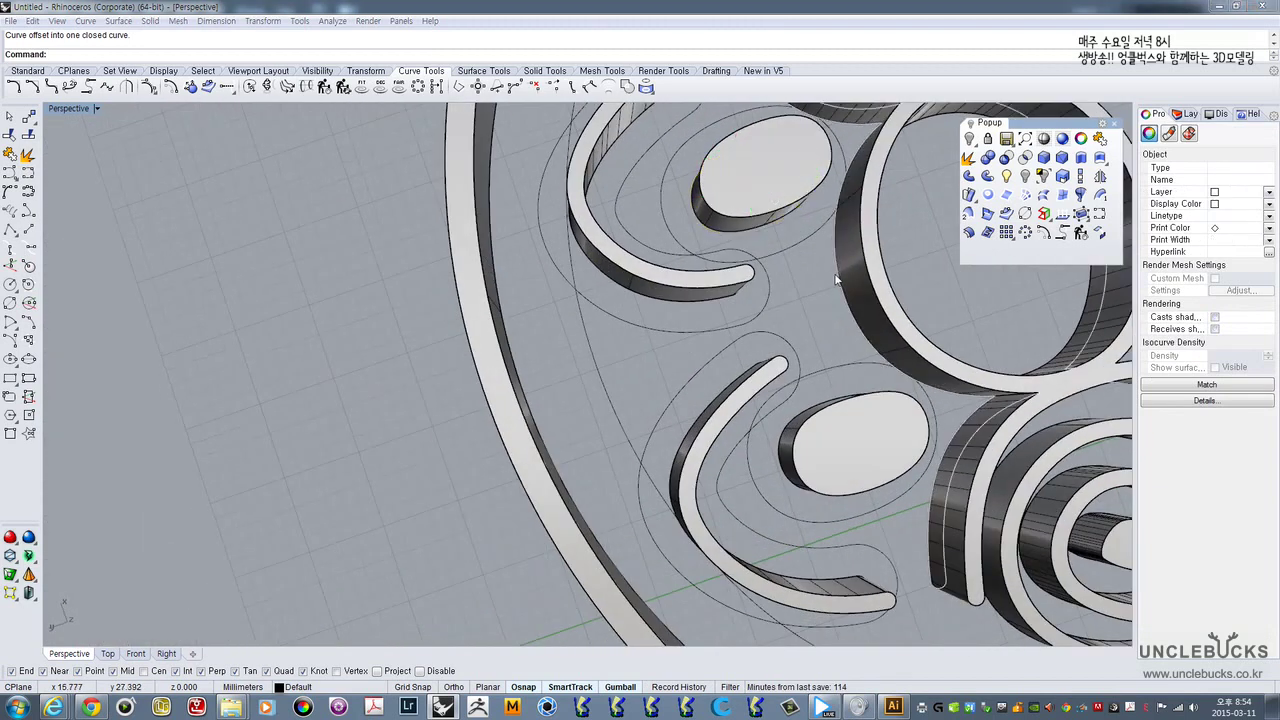
# - Offset the base outline of the nose and its joined cheek lines outward by 2 mm
pyautogui.click(850, 298)
pyautogui.click(870, 303)
pyautogui.moveTo(872, 303); pyautogui.dragTo(727, 342, button='right')
pyautogui.scroll(5, 727, 342)
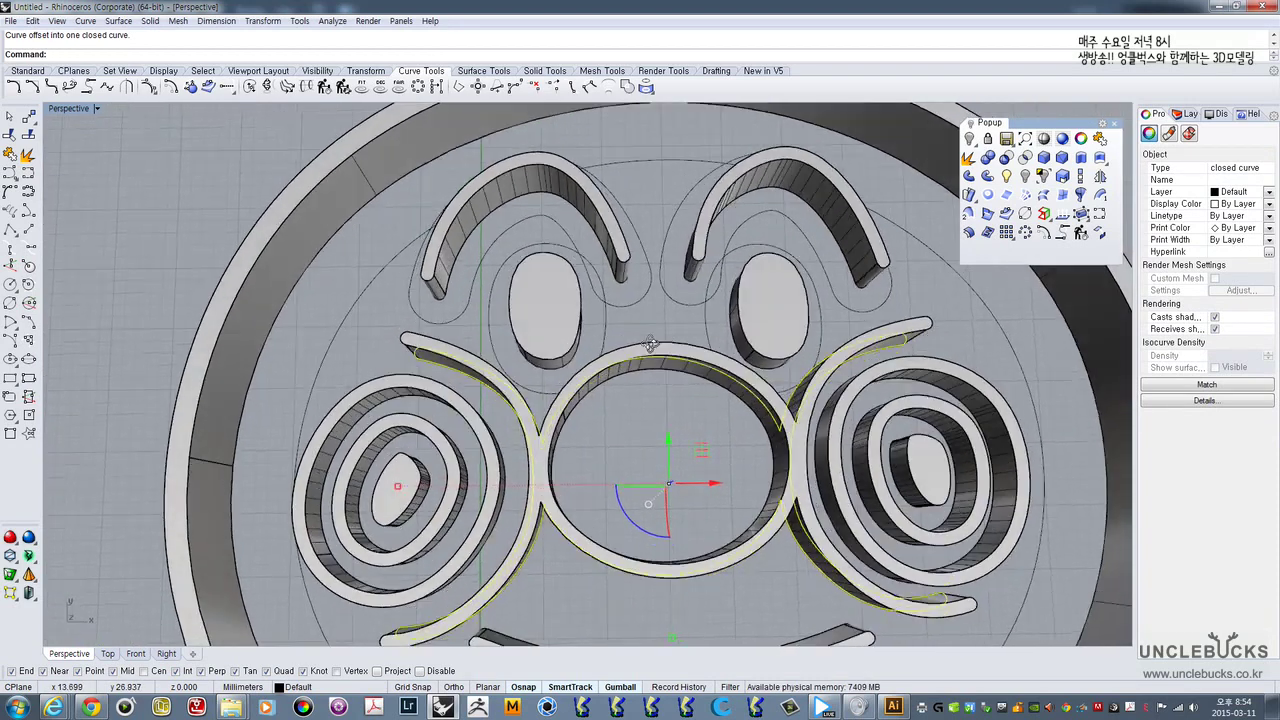
pyautogui.moveTo(650, 344); pyautogui.dragTo(655, 384, button='right')
pyautogui.rightClick(642, 330)
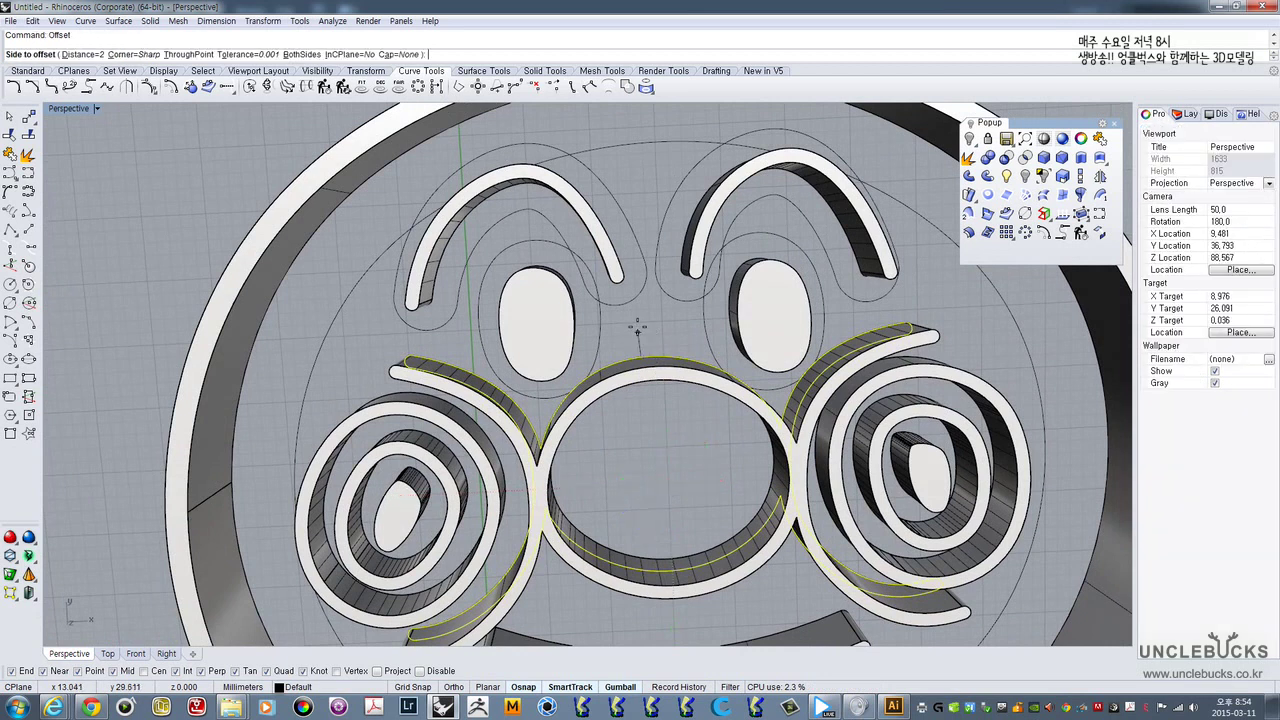
pyautogui.click(637, 328)
# - Offset the base curve of the mouth outward by 2 mm
pyautogui.moveTo(637, 326); pyautogui.dragTo(577, 456, button='right')
pyautogui.click(573, 472)
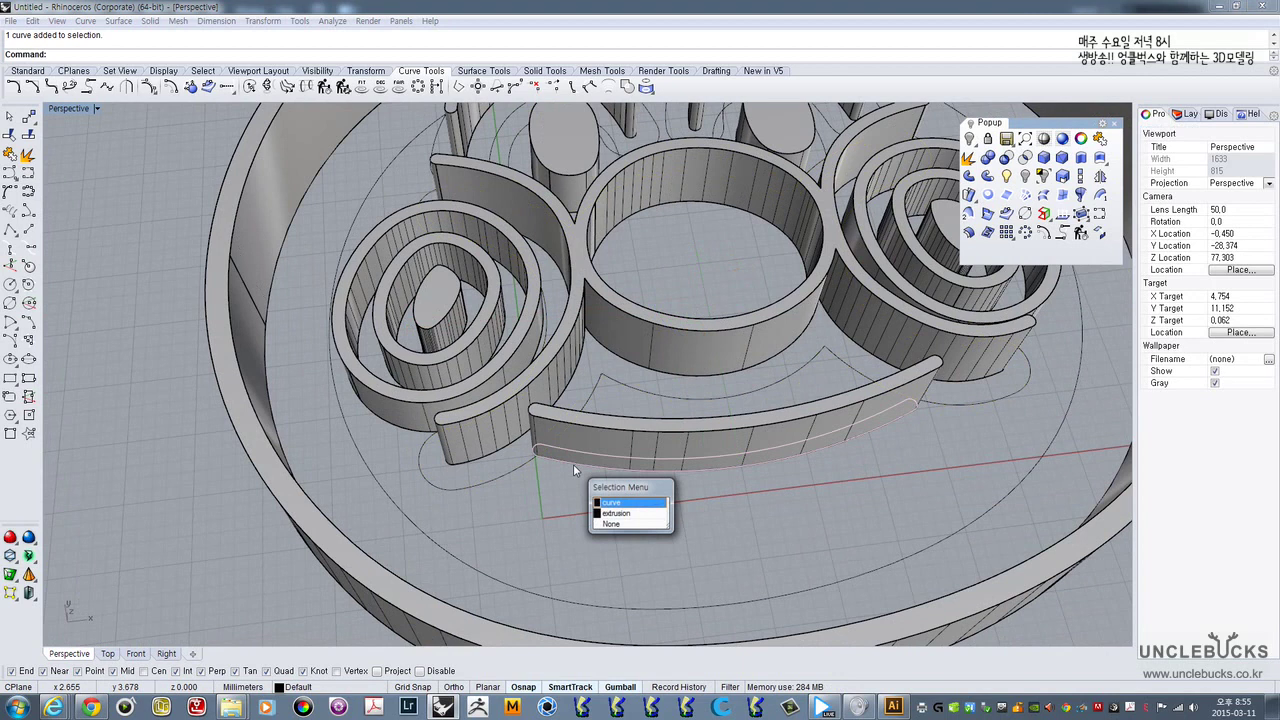
pyautogui.click(604, 508)
pyautogui.rightClick(540, 515)
pyautogui.click(514, 533)
# - Try offsetting the outer base curve of the right cheek's outermost ring outward by 3 mm
pyautogui.moveTo(680, 450); pyautogui.dragTo(612, 418, button='right')
pyautogui.scroll(4, 612, 372)
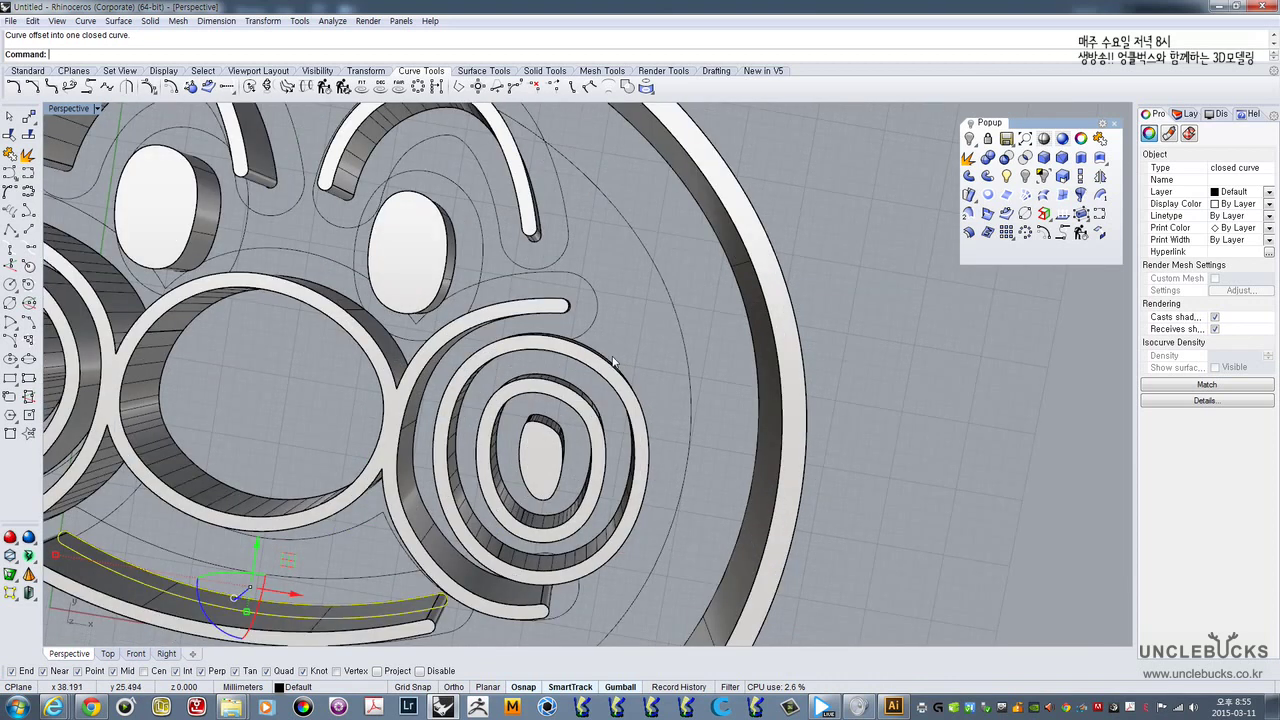
pyautogui.moveTo(585, 337); pyautogui.dragTo(598, 338, button='right')
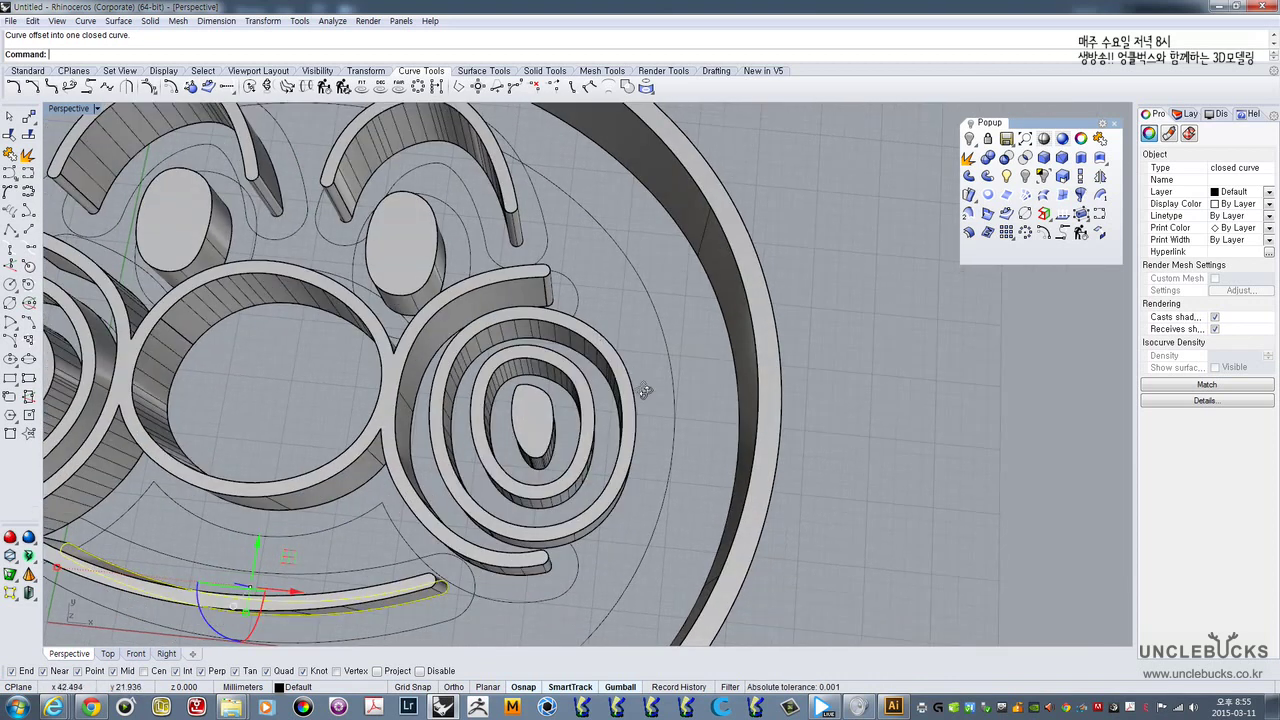
pyautogui.moveTo(645, 391); pyautogui.dragTo(566, 378, button='right')
pyautogui.click(591, 515)
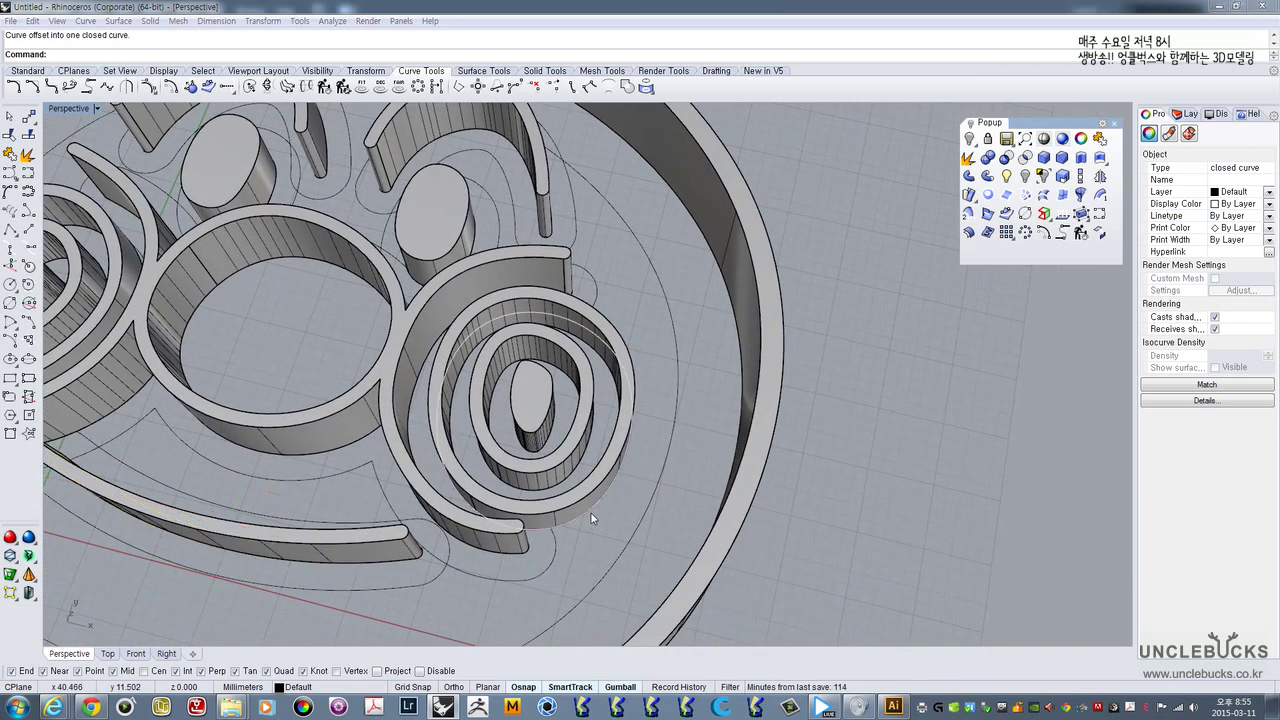
pyautogui.click(598, 520)
pyautogui.click(632, 550)
pyautogui.rightClick(620, 531)
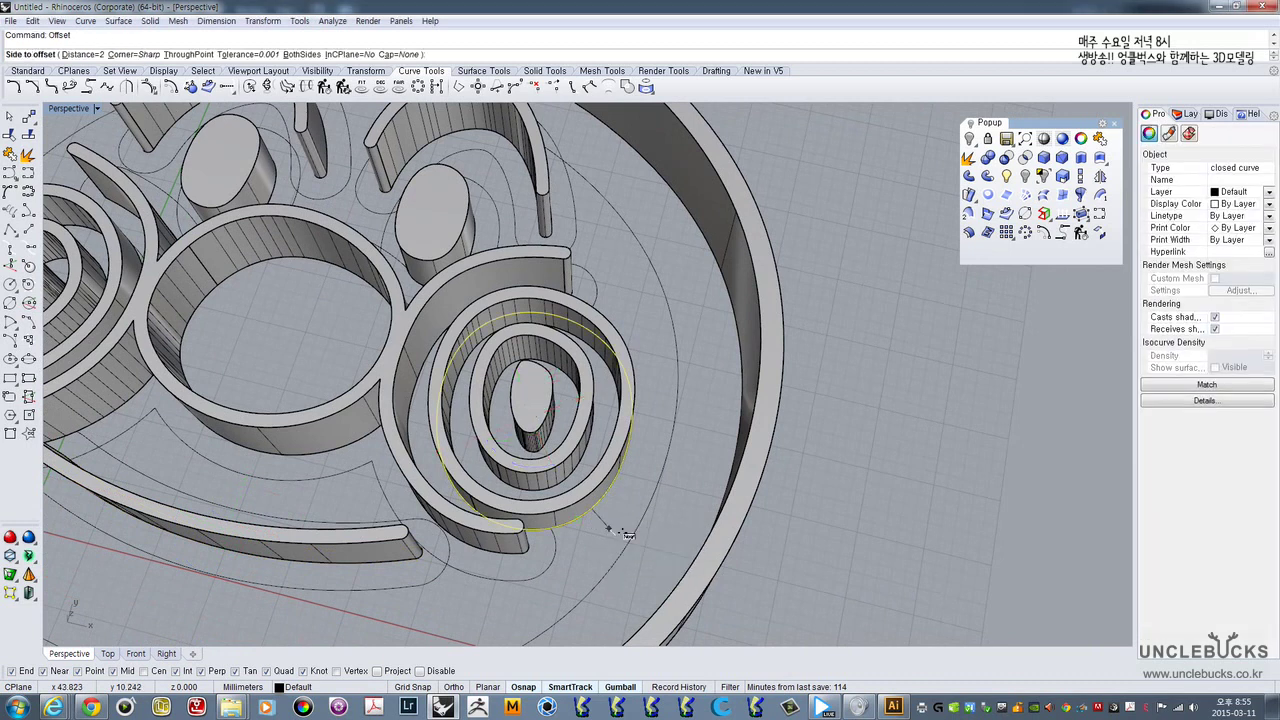
pyautogui.moveTo(679, 453); pyautogui.dragTo(688, 478, button='right')
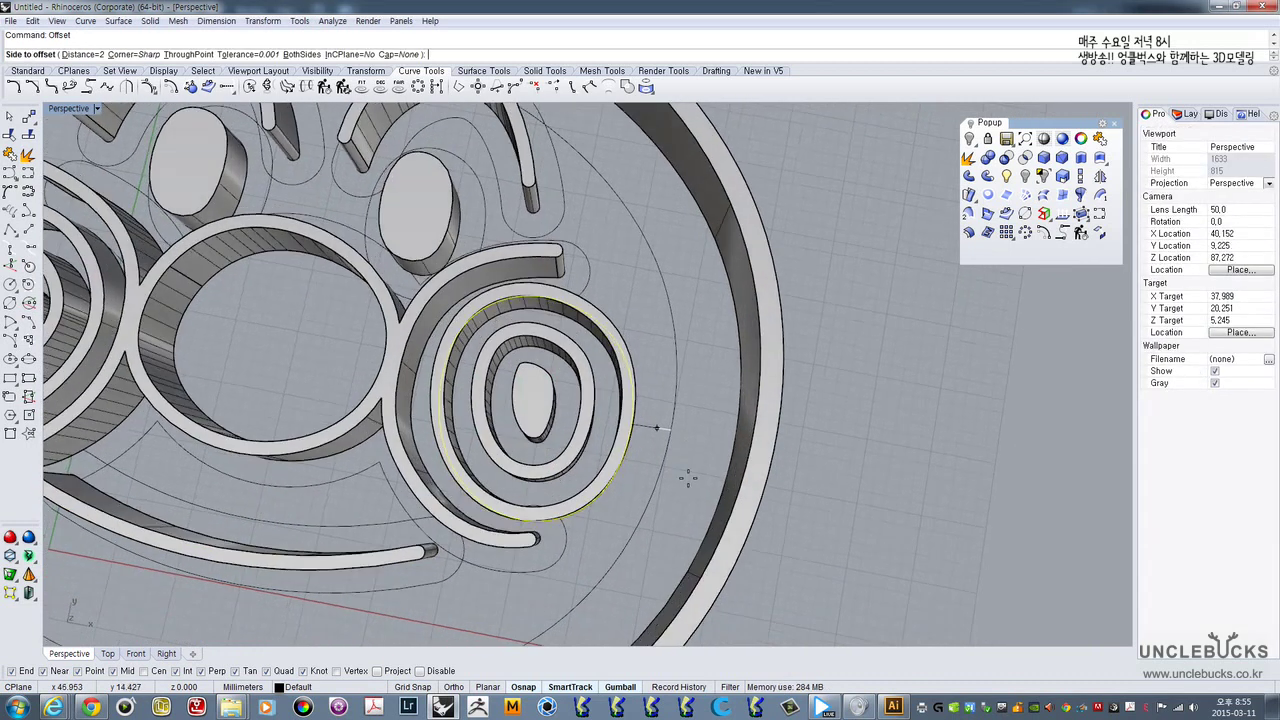
pyautogui.press('Return')
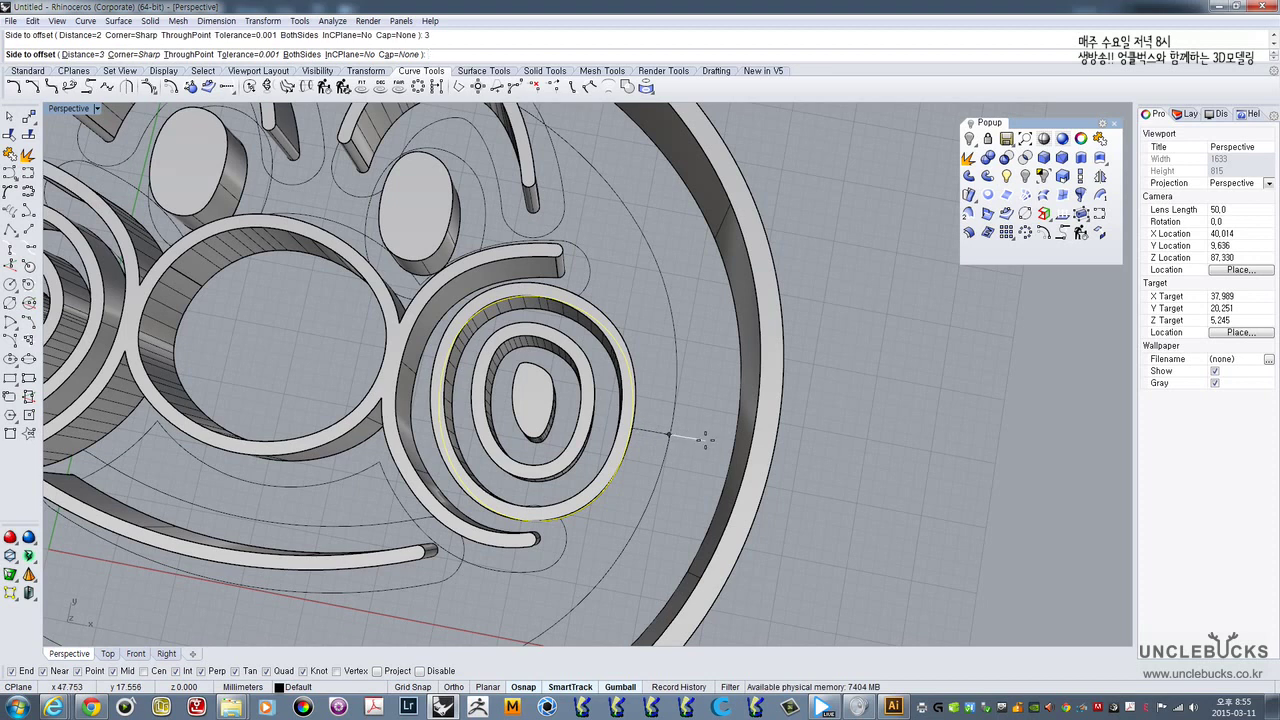
pyautogui.click(705, 440)
# - Delete the 3 mm offset curve around the right cheek
pyautogui.moveTo(695, 427); pyautogui.dragTo(679, 384, button='right')
pyautogui.scroll(5, 679, 384)
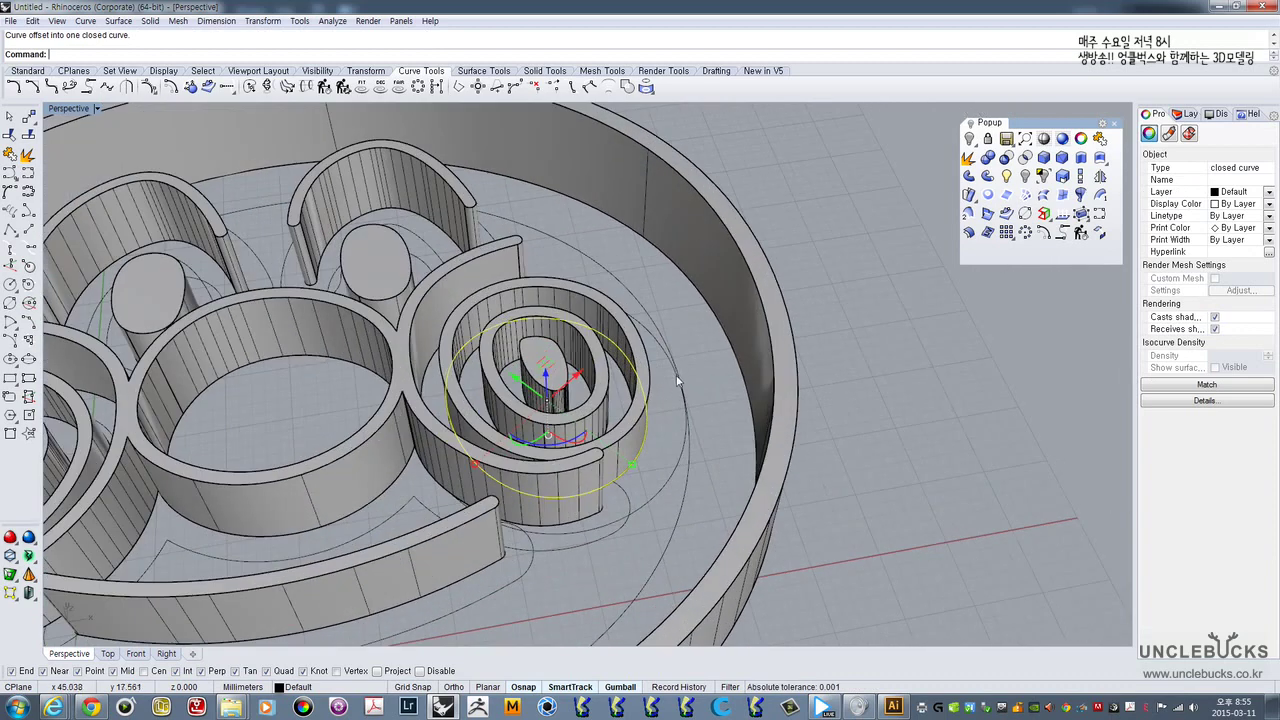
pyautogui.click(683, 387)
pyautogui.moveTo(683, 387); pyautogui.dragTo(664, 434, button='right')
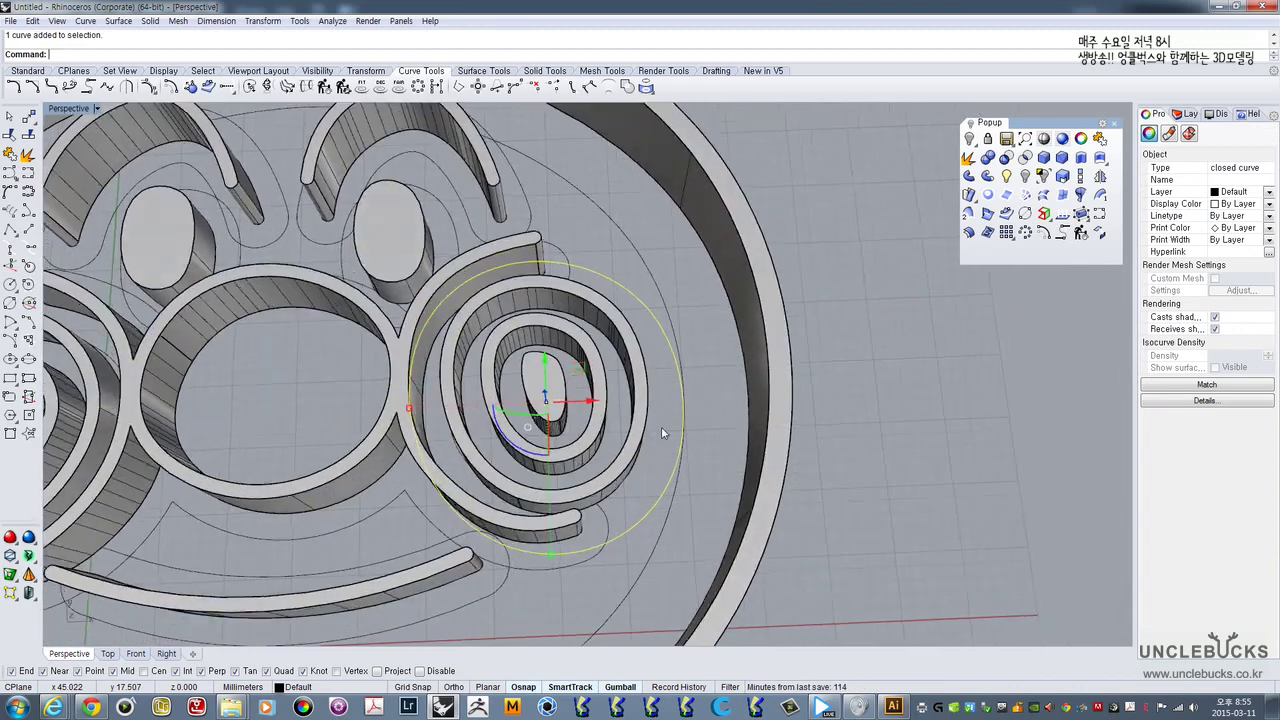
pyautogui.scroll(-4, 664, 434)
pyautogui.moveTo(650, 374); pyautogui.dragTo(630, 403, button='right')
pyautogui.press('Delete')
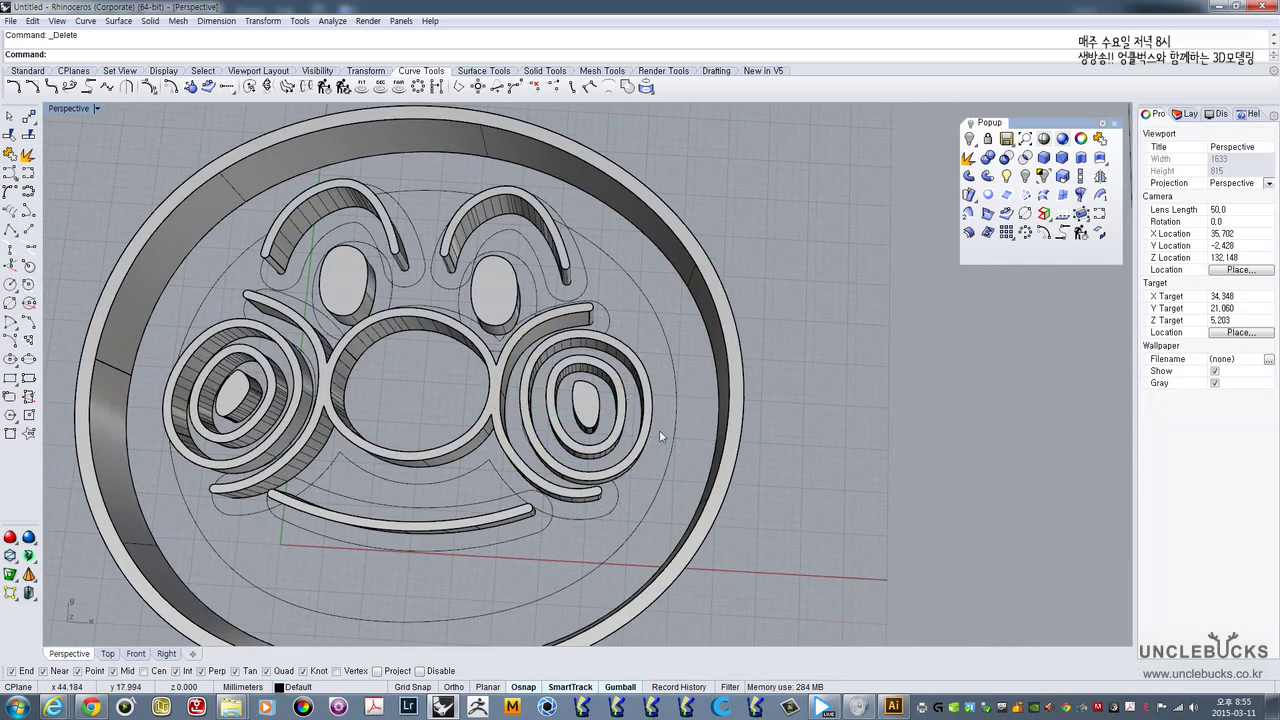
# - Offset the outer base curve of the right cheek's outermost ring outward by 4 mm
pyautogui.scroll(5, 659, 430)
pyautogui.click(626, 475)
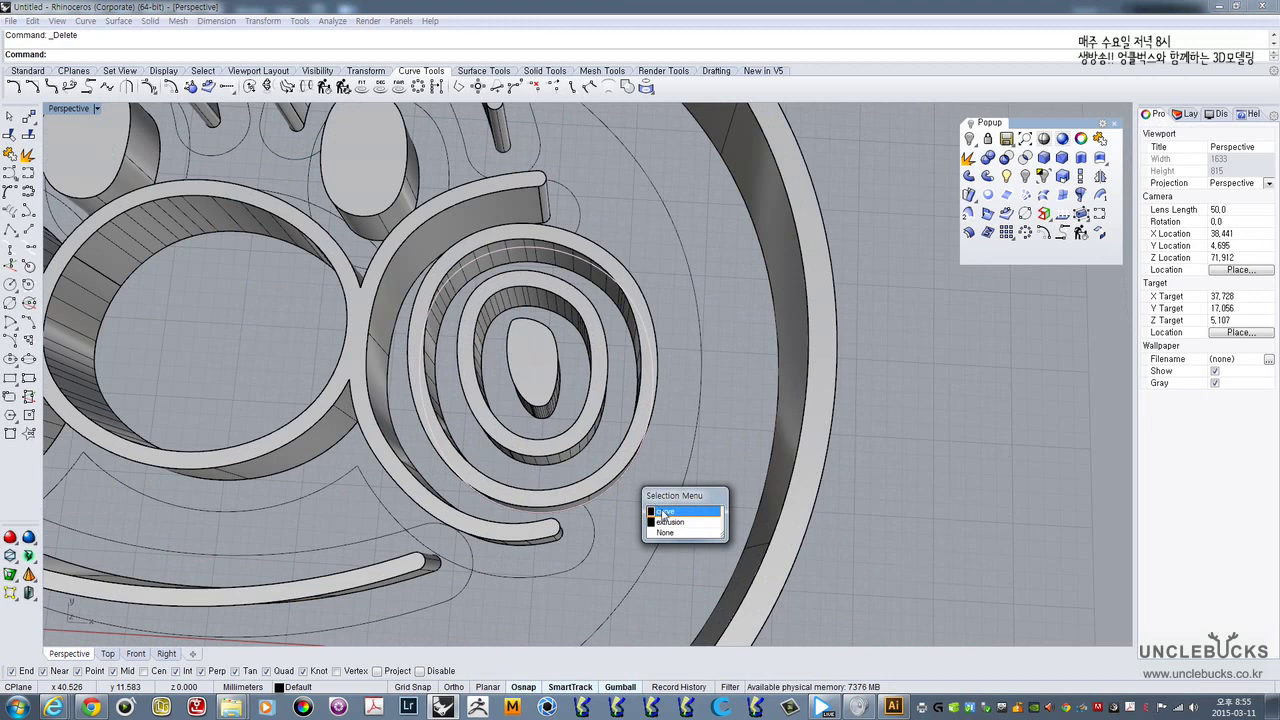
pyautogui.click(660, 508)
pyautogui.write('Offset')
pyautogui.press('Return')
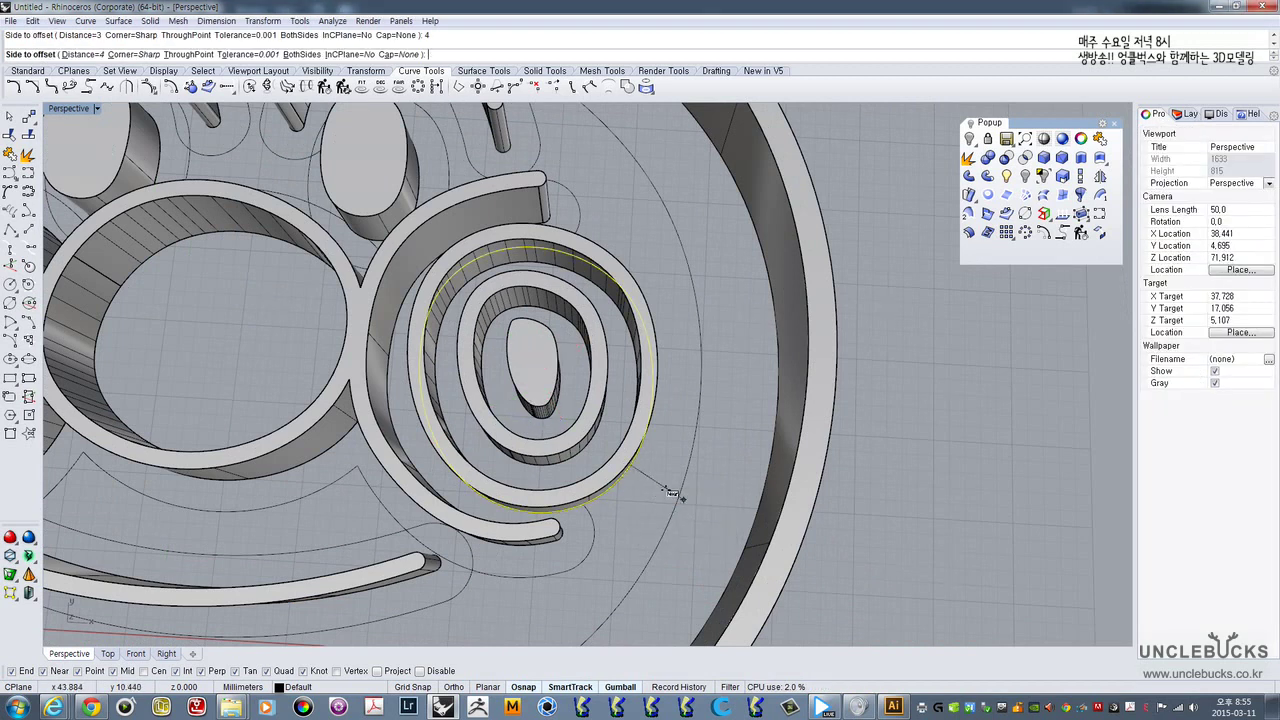
pyautogui.click(671, 492)
# - Offset the outer base curve of the left cheek's outermost ring outward by 4 mm
pyautogui.scroll(-5, 693, 485)
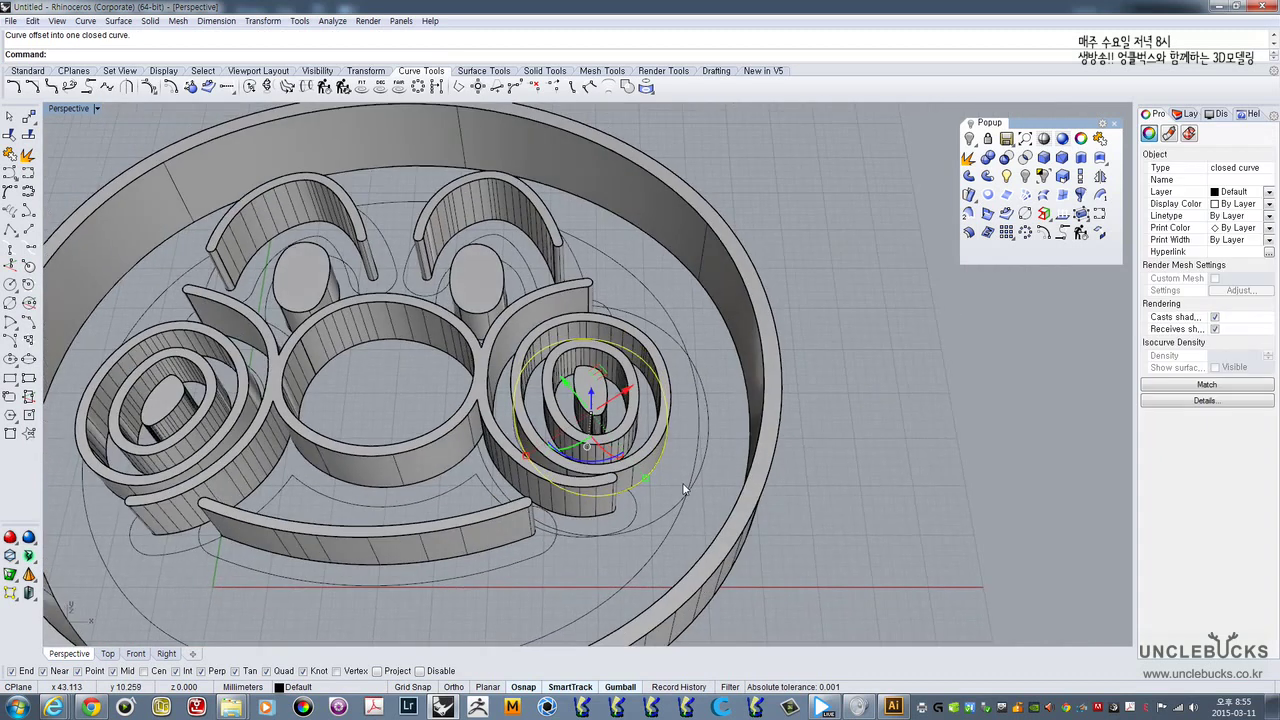
pyautogui.scroll(-3, 697, 441)
pyautogui.keyDown('shift'); pyautogui.moveTo(346, 502); pyautogui.dragTo(603, 468, button='right'); pyautogui.keyUp('shift')
pyautogui.scroll(3, 488, 451)
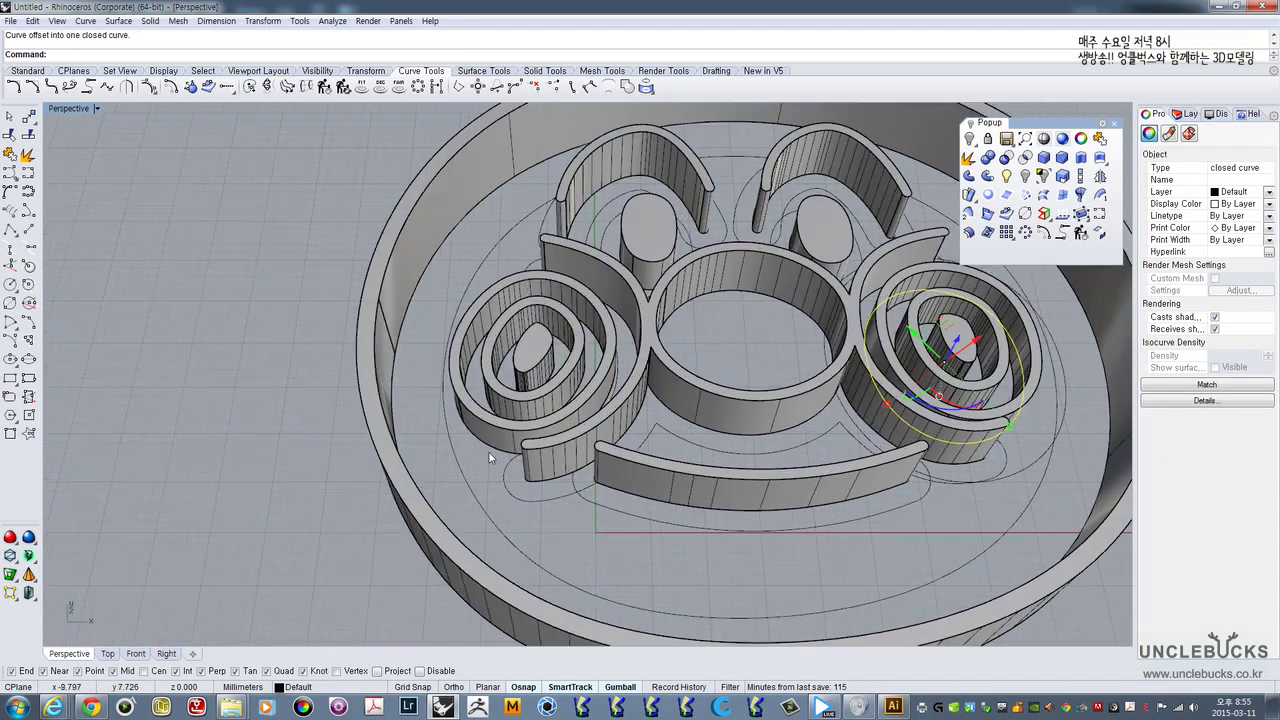
pyautogui.click(486, 446)
pyautogui.click(514, 484)
pyautogui.press('Return')
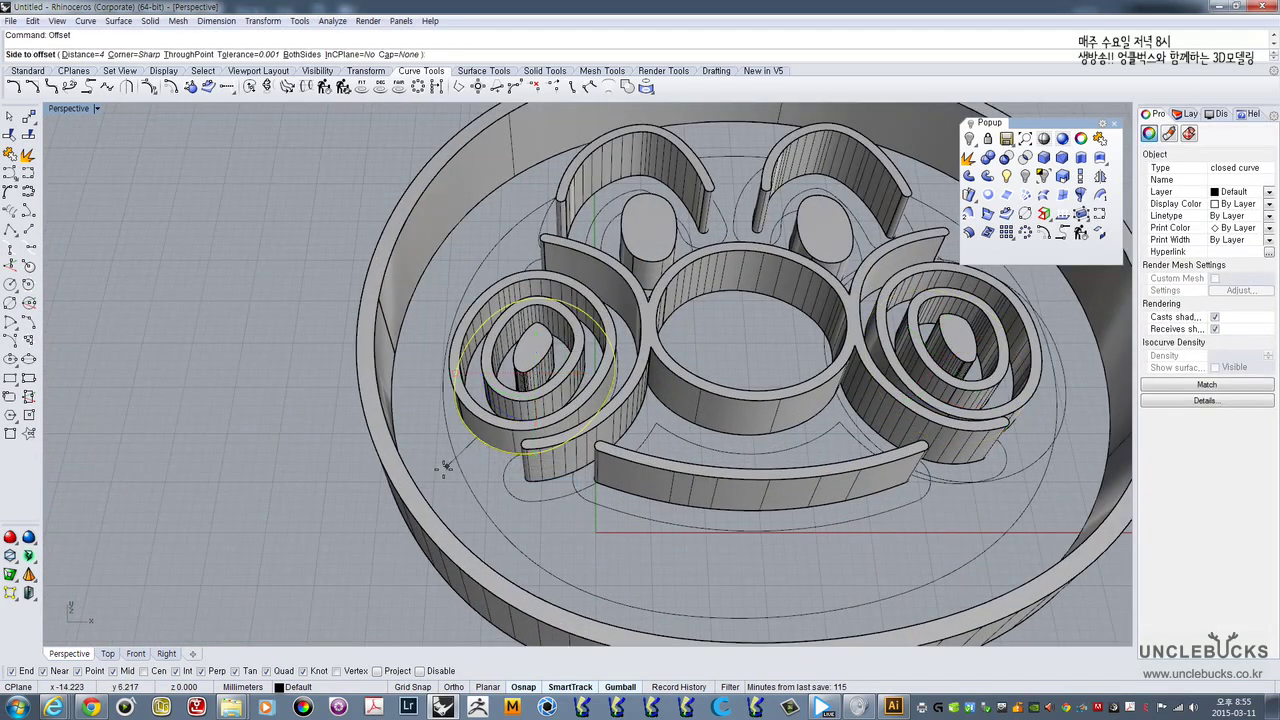
pyautogui.click(446, 474)
# - Isolate the nine offset curves of the face, eyebrows, eyes, nose outline, cheeks and mouth by hiding all other objects
pyautogui.moveTo(452, 436); pyautogui.dragTo(471, 486, button='right')
pyautogui.scroll(-3, 472, 490)
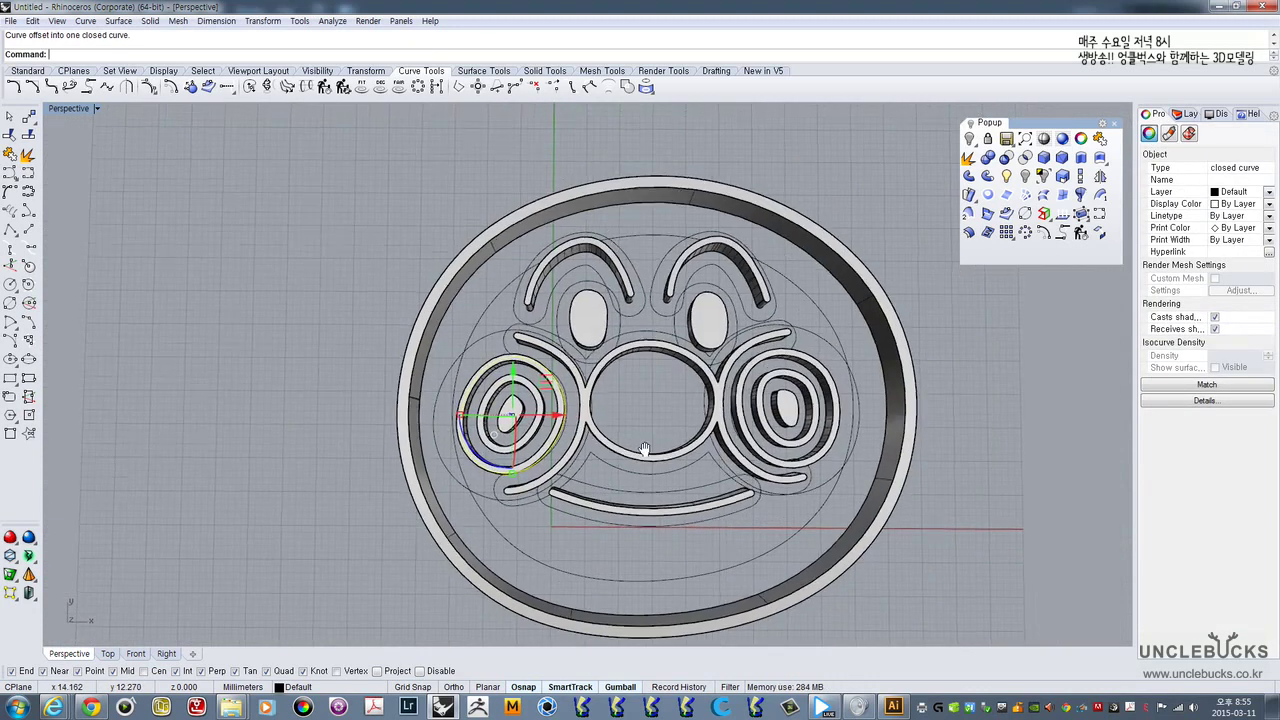
pyautogui.moveTo(643, 451)
pyautogui.keyDown('shift'); pyautogui.mouseDown(button='right')
pyautogui.moveTo(620, 462)
pyautogui.moveTo(623, 452)
pyautogui.moveTo(624, 468)
pyautogui.mouseUp(button='right'); pyautogui.keyUp('shift')
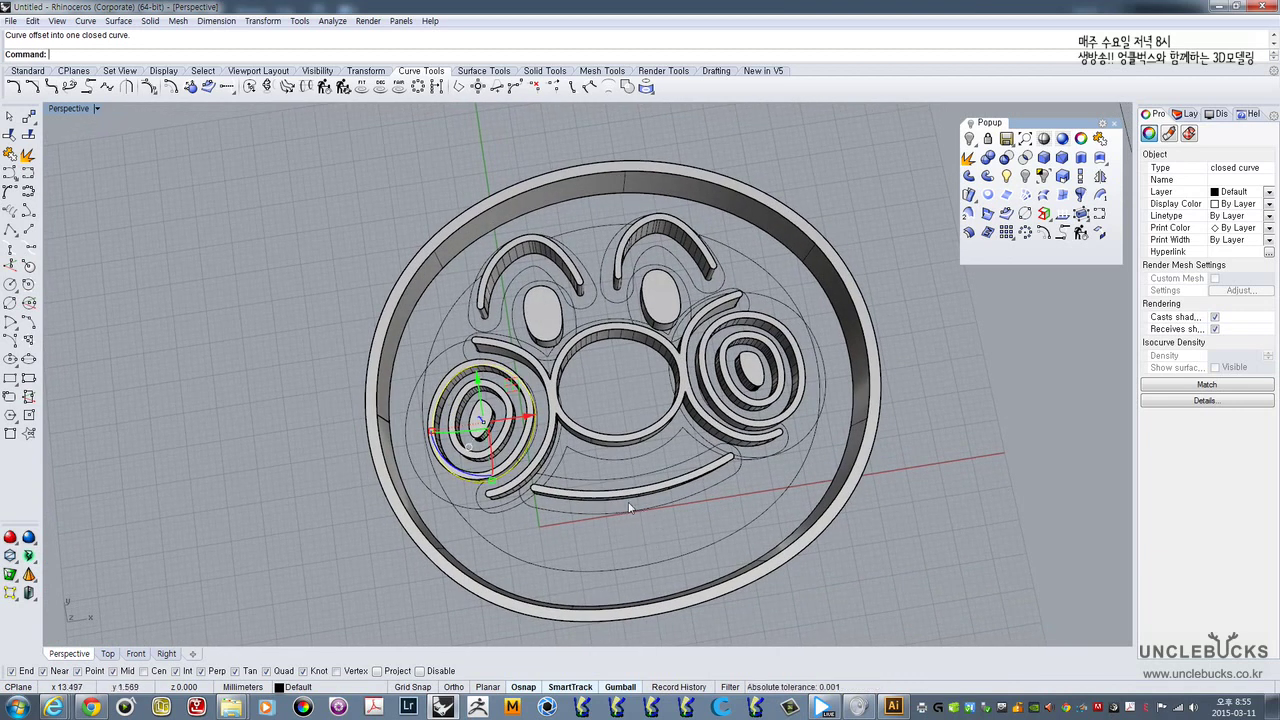
pyautogui.scroll(4, 571, 324)
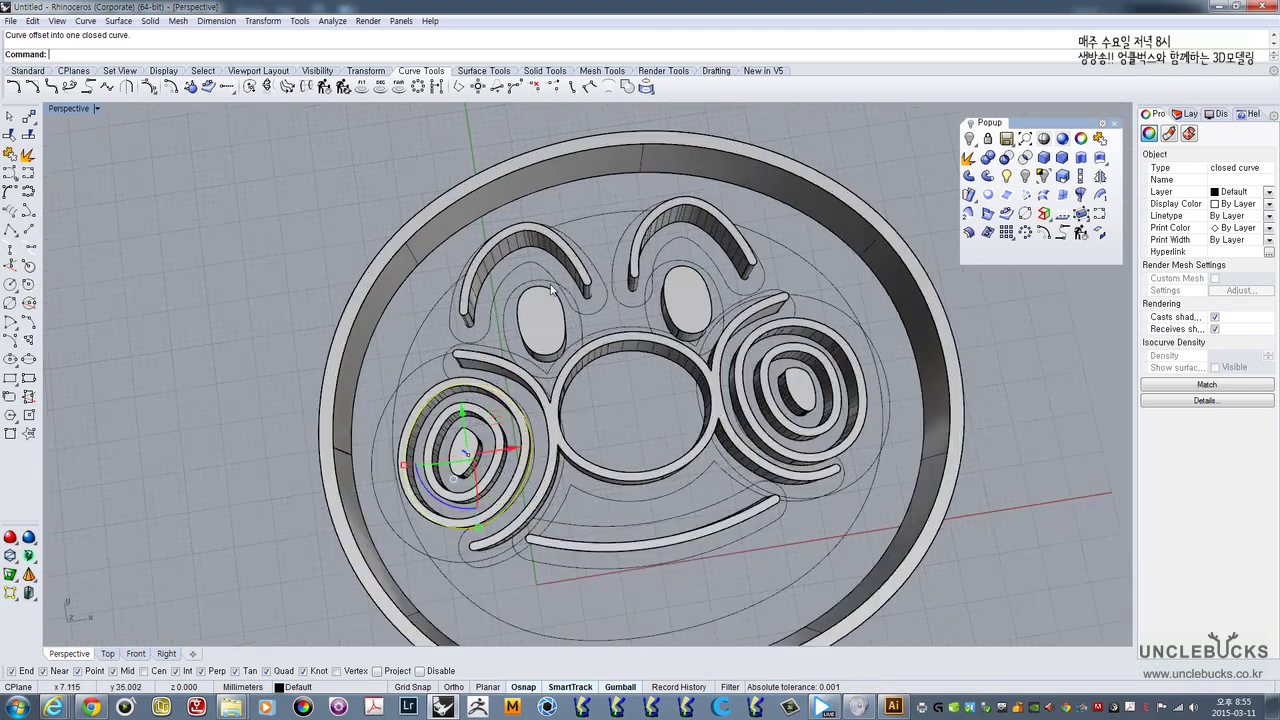
pyautogui.click(614, 222)
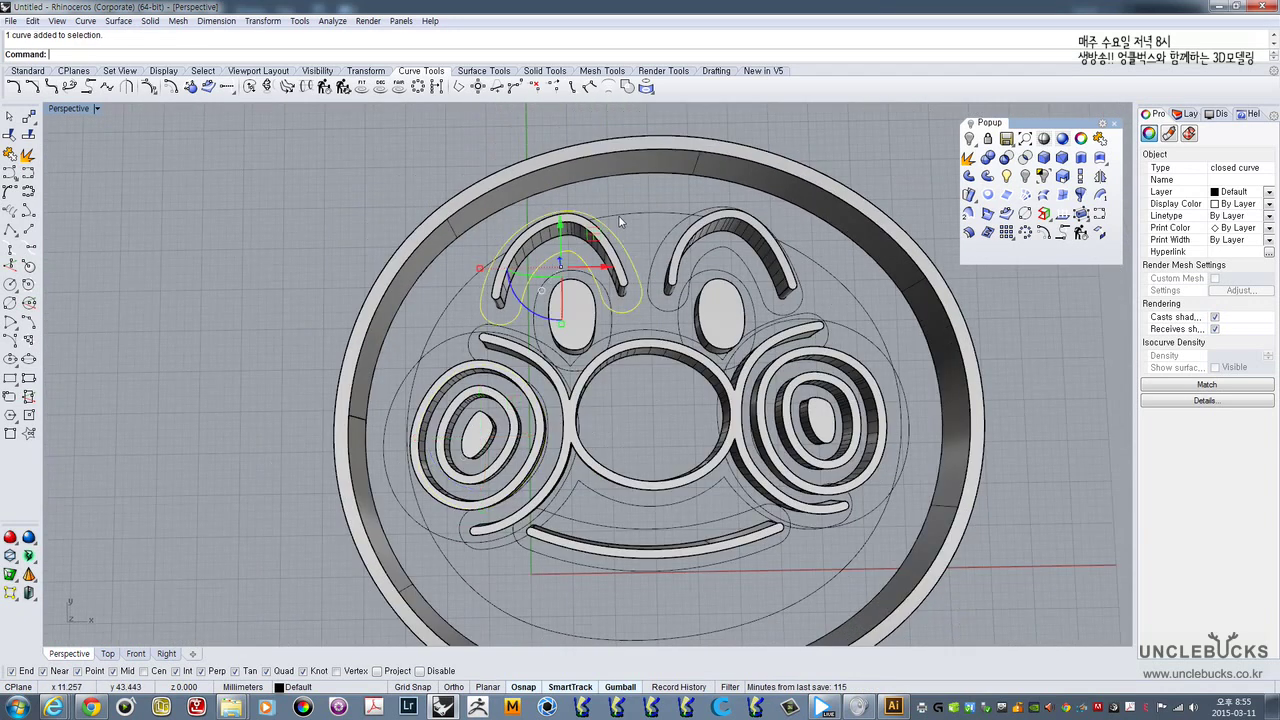
pyautogui.keyDown('shift'); pyautogui.click(650, 214); pyautogui.keyUp('shift')
pyautogui.keyDown('shift'); pyautogui.click(660, 286); pyautogui.keyUp('shift')
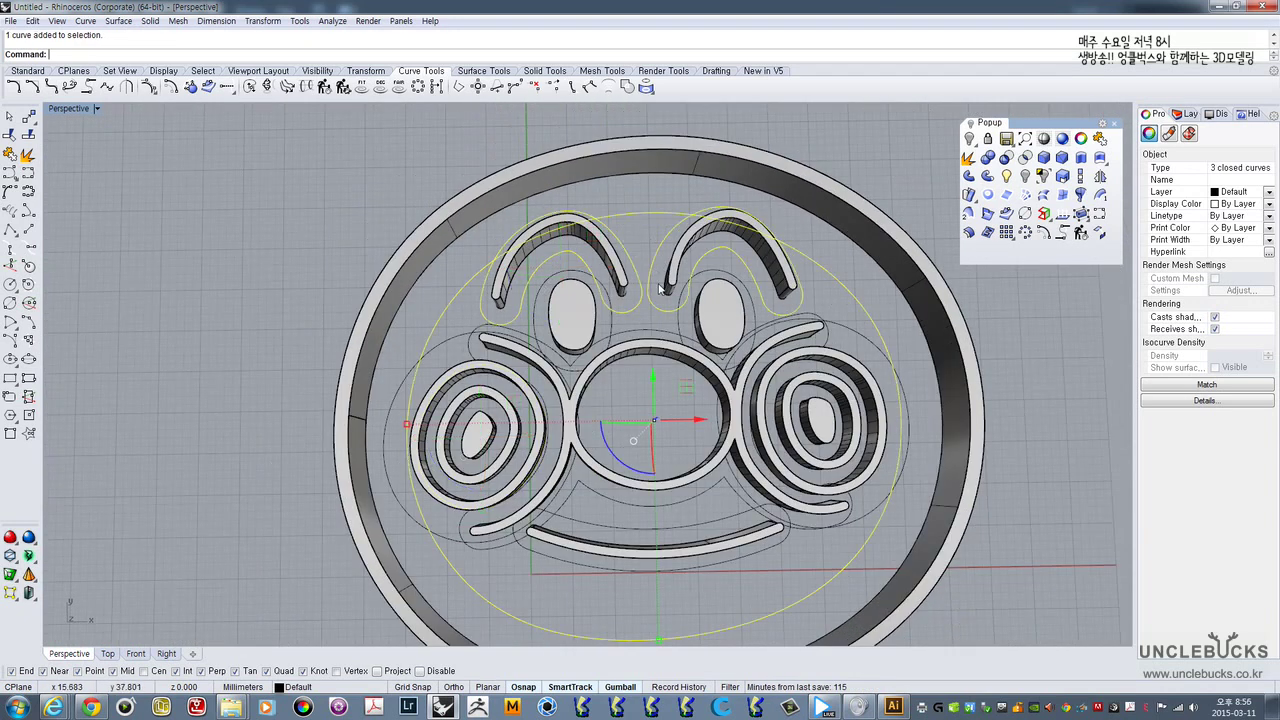
pyautogui.keyDown('shift'); pyautogui.click(614, 328); pyautogui.keyUp('shift')
pyautogui.keyDown('shift'); pyautogui.click(650, 336); pyautogui.keyUp('shift')
pyautogui.keyDown('shift'); pyautogui.click(697, 312); pyautogui.keyUp('shift')
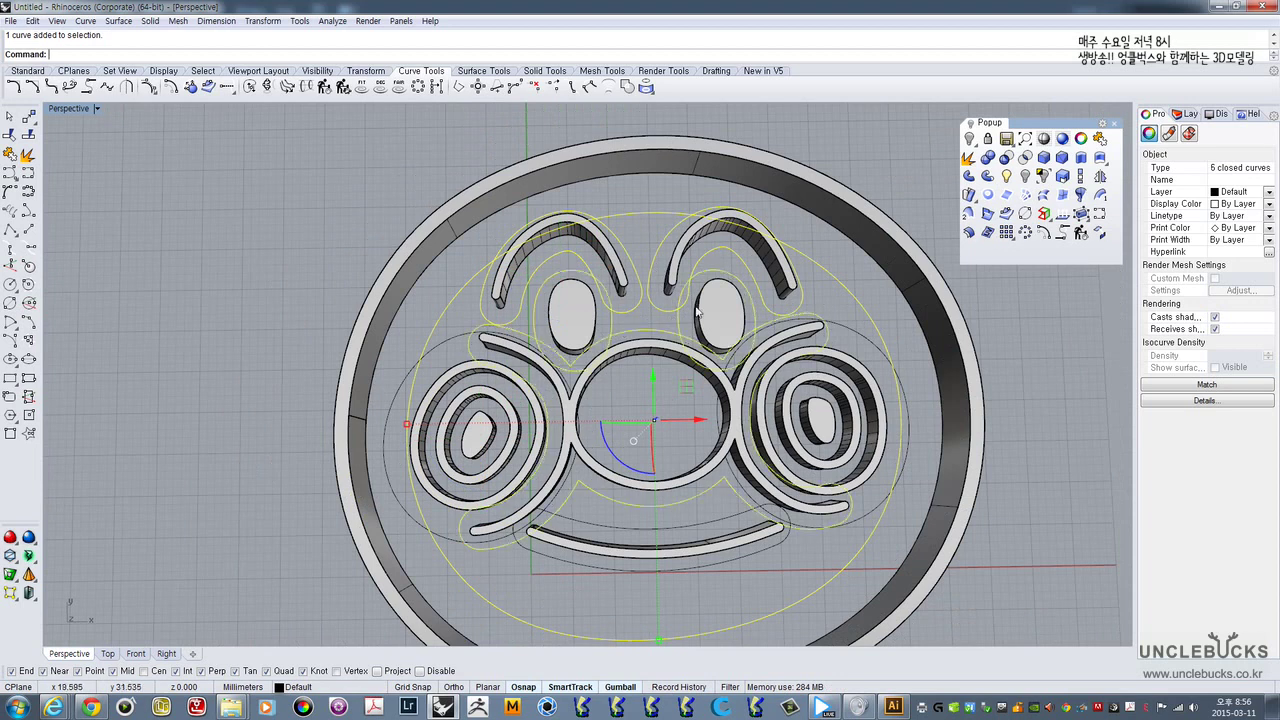
pyautogui.keyDown('shift'); pyautogui.click(838, 329); pyautogui.keyUp('shift')
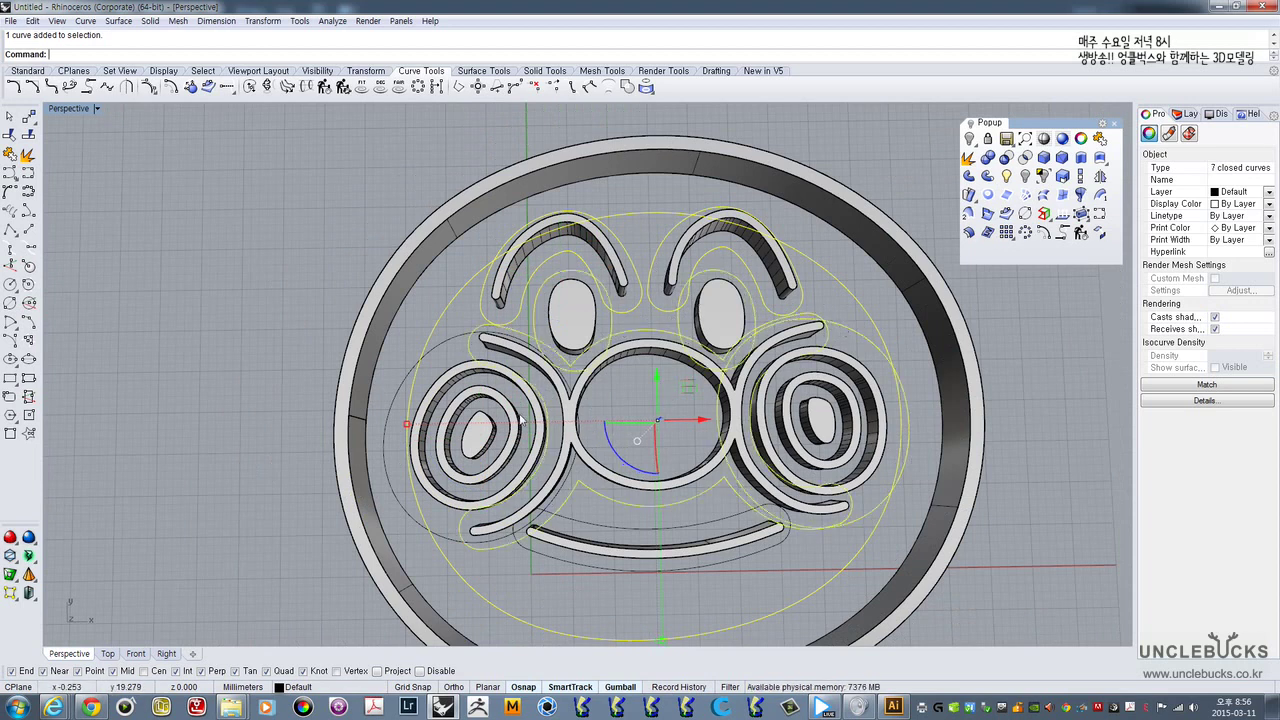
pyautogui.keyDown('shift'); pyautogui.click(448, 341); pyautogui.keyUp('shift')
pyautogui.moveTo(643, 438); pyautogui.dragTo(638, 402, button='right')
pyautogui.keyDown('shift'); pyautogui.click(619, 530); pyautogui.keyUp('shift')
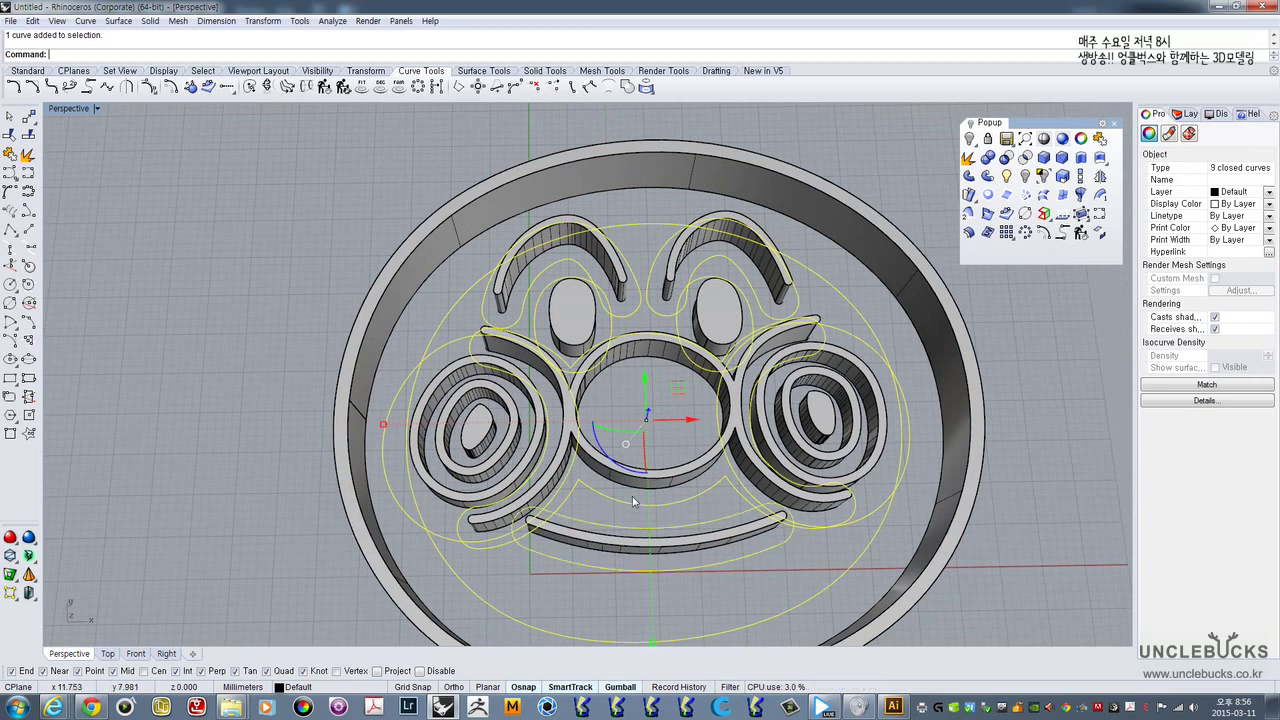
pyautogui.scroll(-2, 632, 502)
pyautogui.moveTo(632, 502); pyautogui.dragTo(610, 285, button='right')
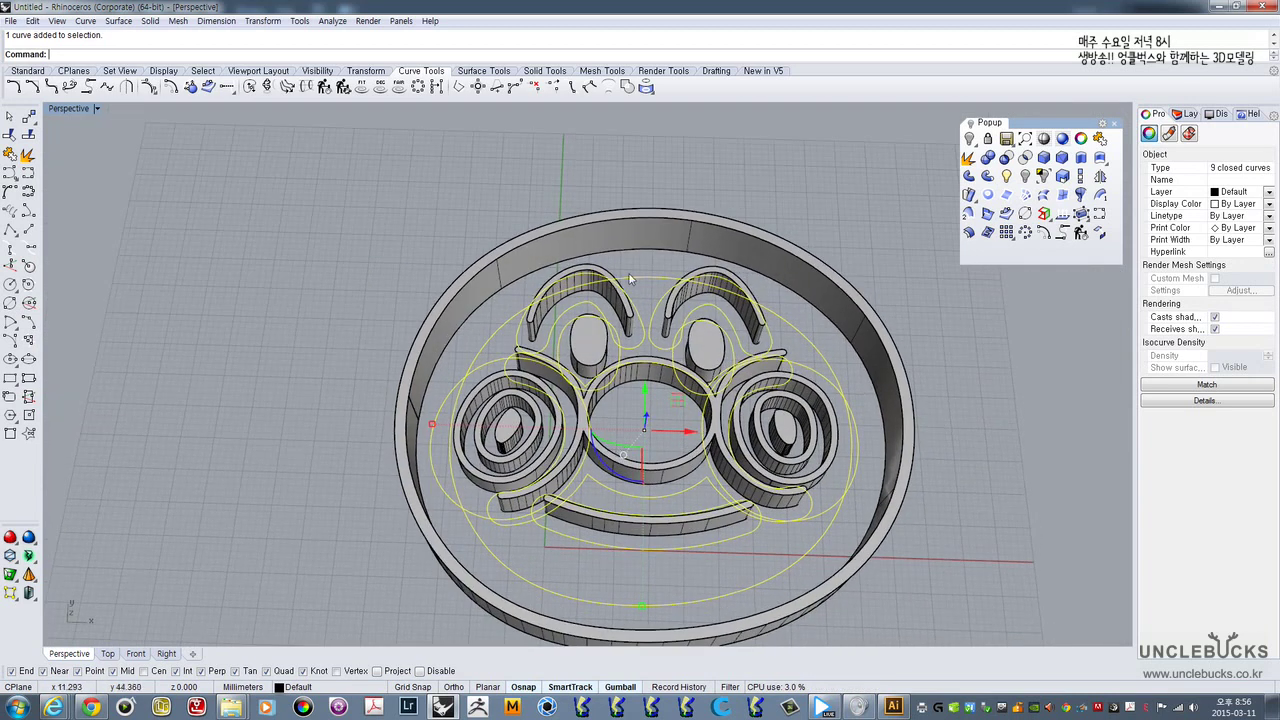
pyautogui.click(1043, 176)
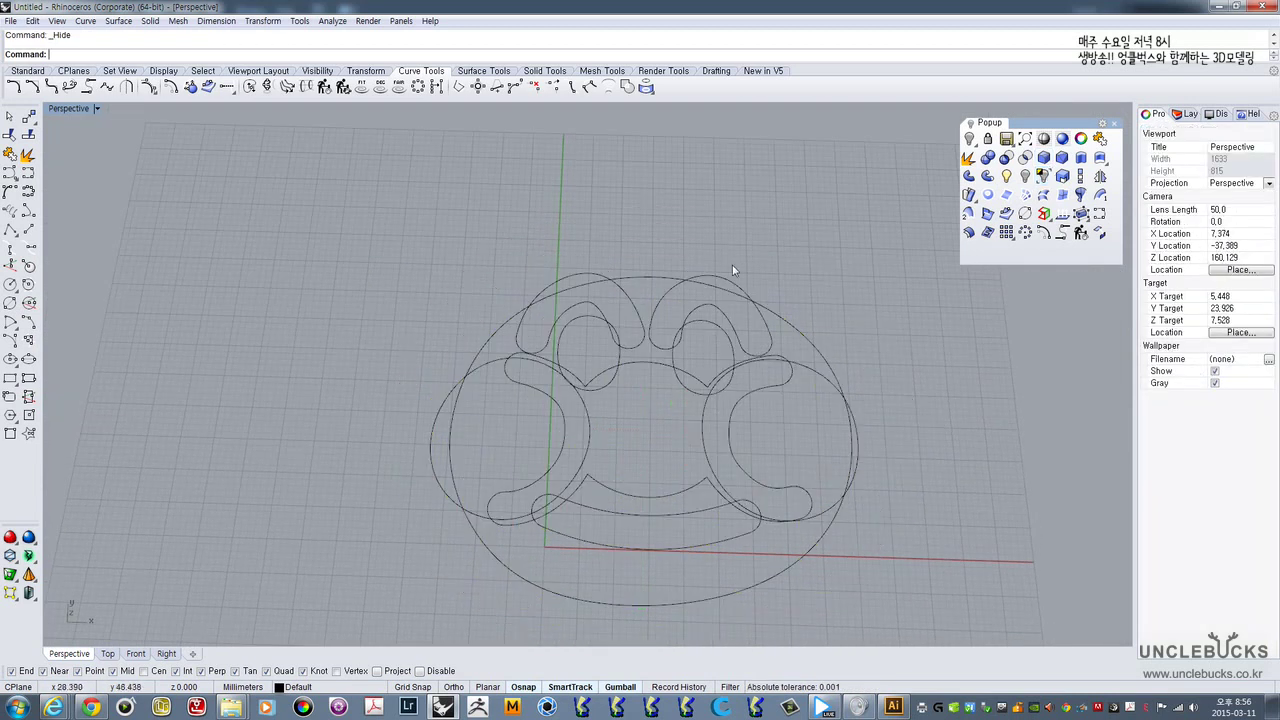
# - Select all nine isolated offset curves and show the hidden objects again
pyautogui.moveTo(732, 270)
pyautogui.mouseDown(button='right')
pyautogui.moveTo(737, 287)
pyautogui.moveTo(748, 281)
pyautogui.mouseUp(button='right')
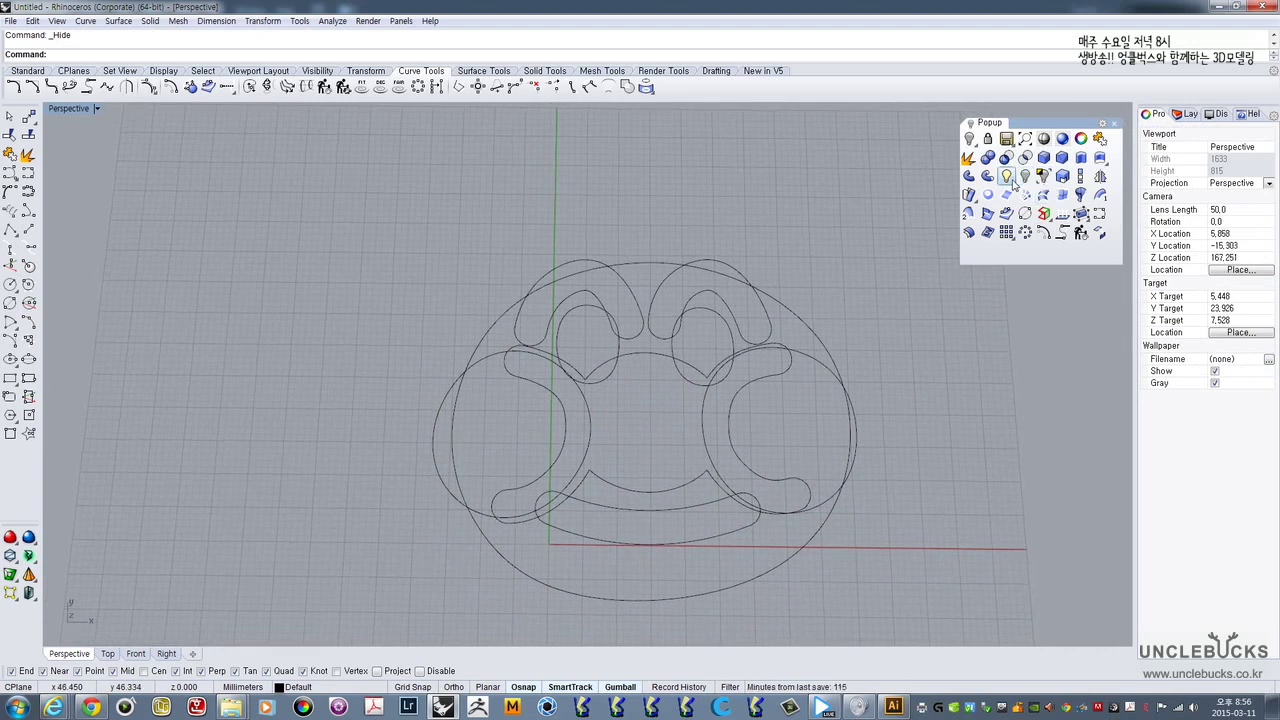
pyautogui.hotkey('ctrl', 'a')
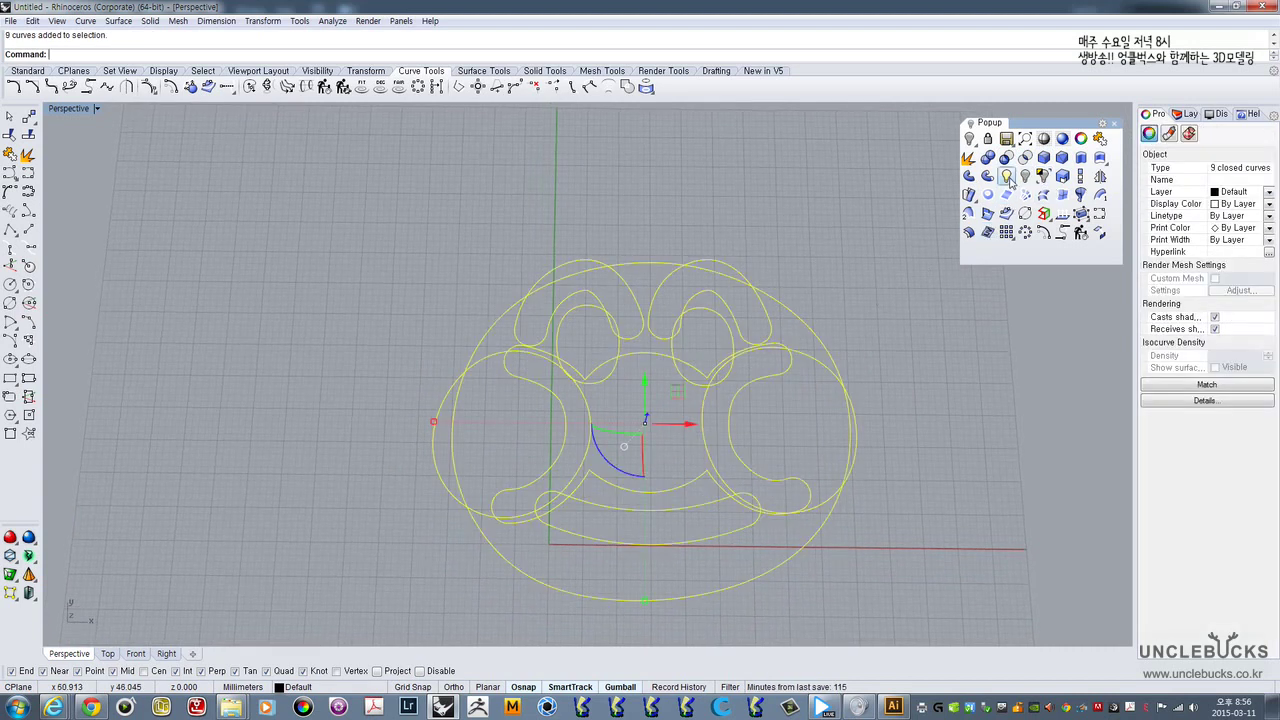
pyautogui.click(1006, 176)
# - Add the outer face ring's inner base curve to the selected offset curves and hide everything else
pyautogui.moveTo(561, 301); pyautogui.dragTo(578, 335, button='right')
pyautogui.click(500, 294)
pyautogui.click(545, 325)
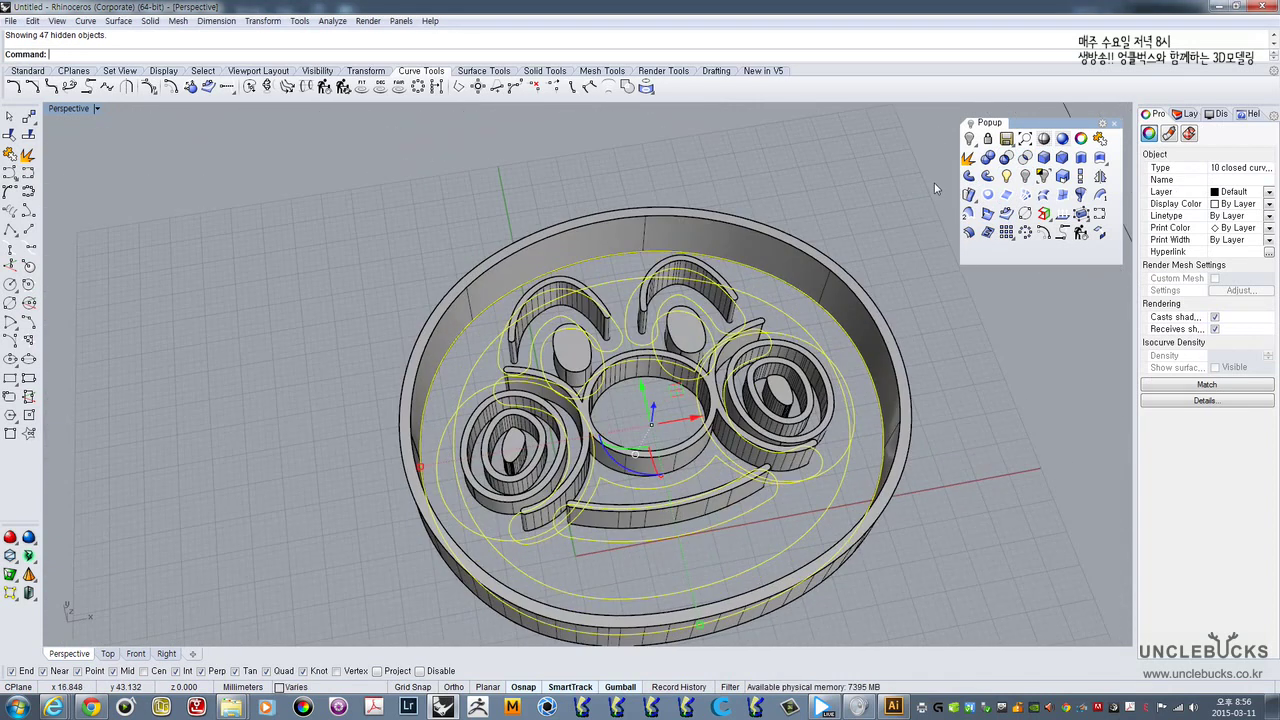
pyautogui.click(1042, 177)
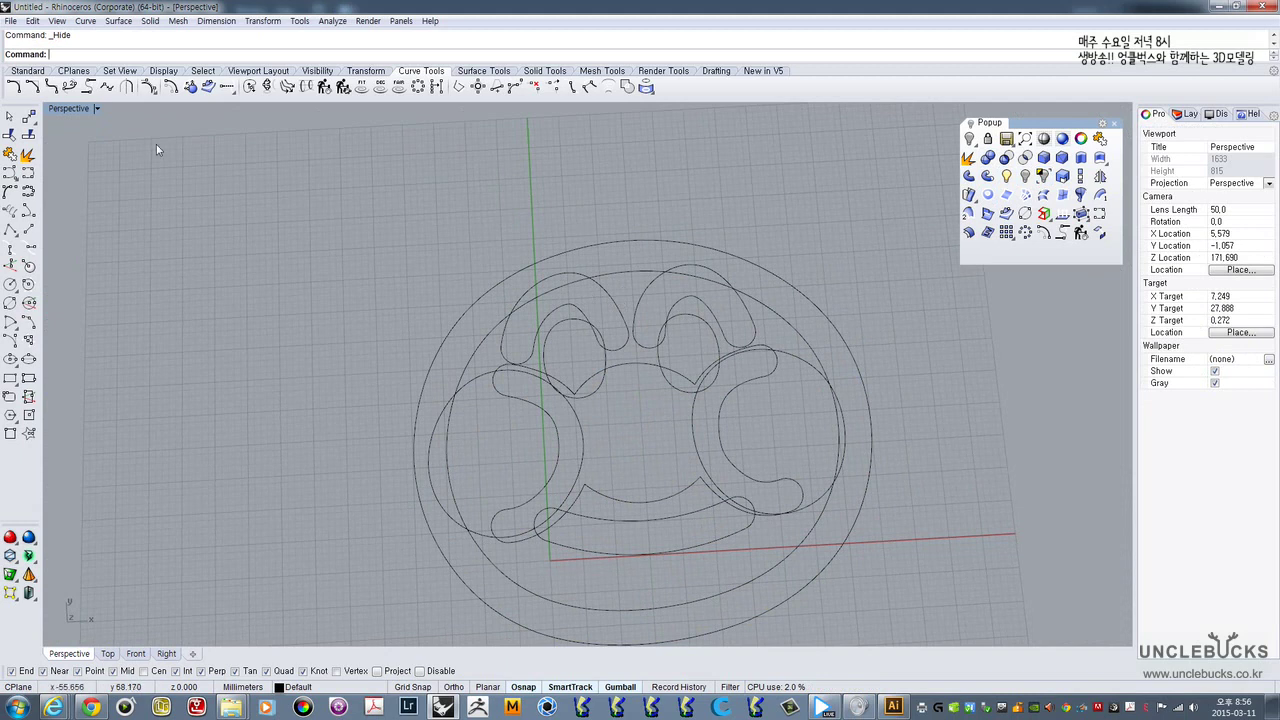
# - Show the isolated curves in the maximised Top view and select all ten of them
pyautogui.doubleClick(61, 111)
pyautogui.doubleClick(61, 111)
pyautogui.scroll(-2, 405, 285)
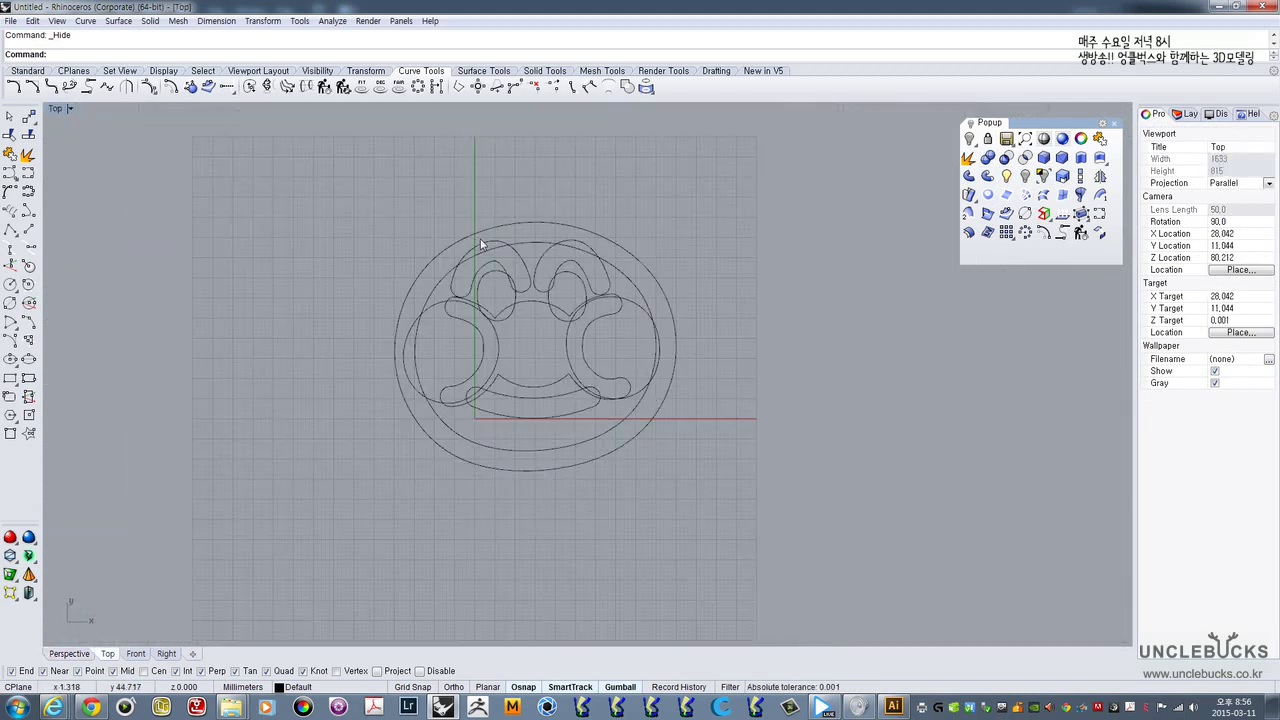
pyautogui.scroll(4, 490, 246)
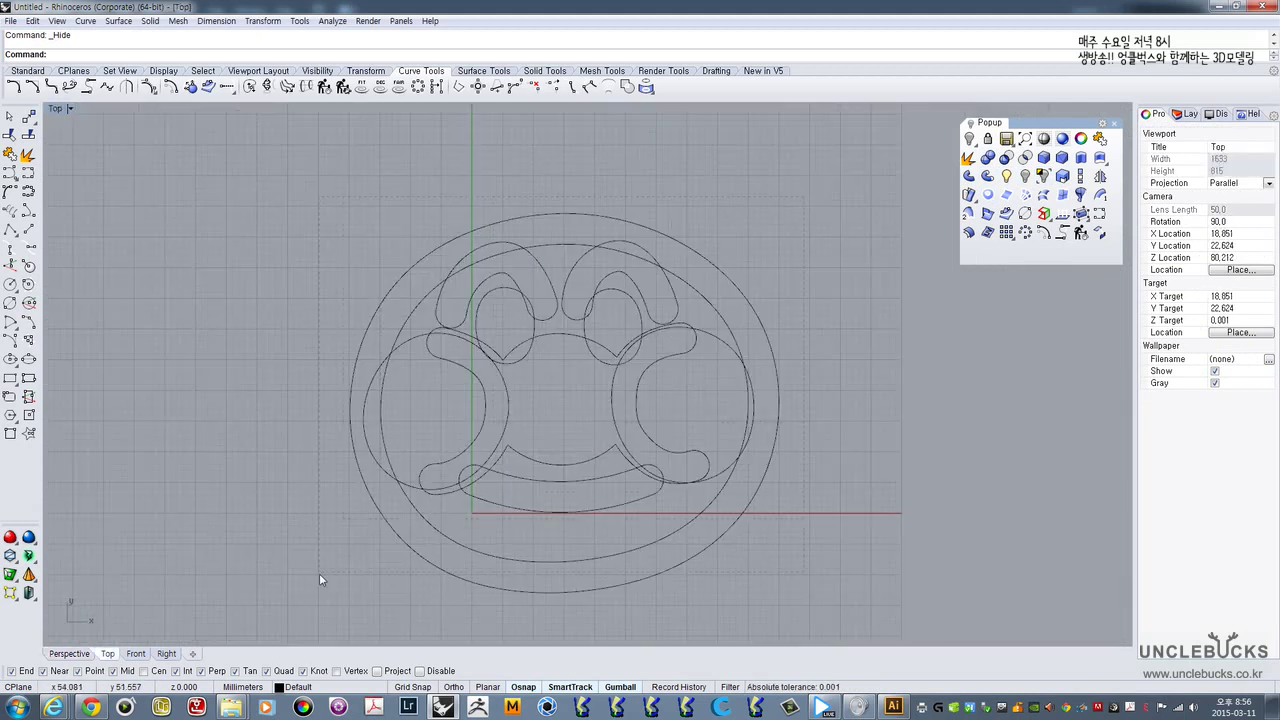
pyautogui.hotkey('ctrl', 'a')
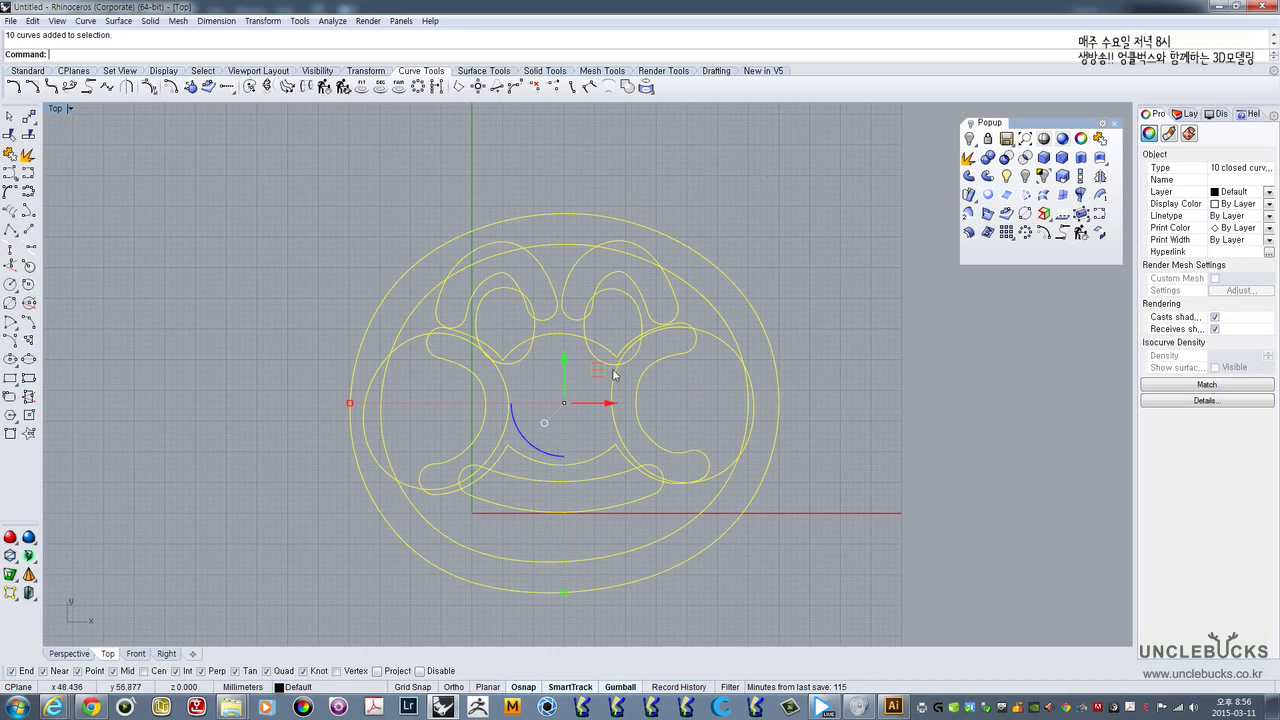
pyautogui.press('Escape')
pyautogui.hotkey('ctrl', 'a')
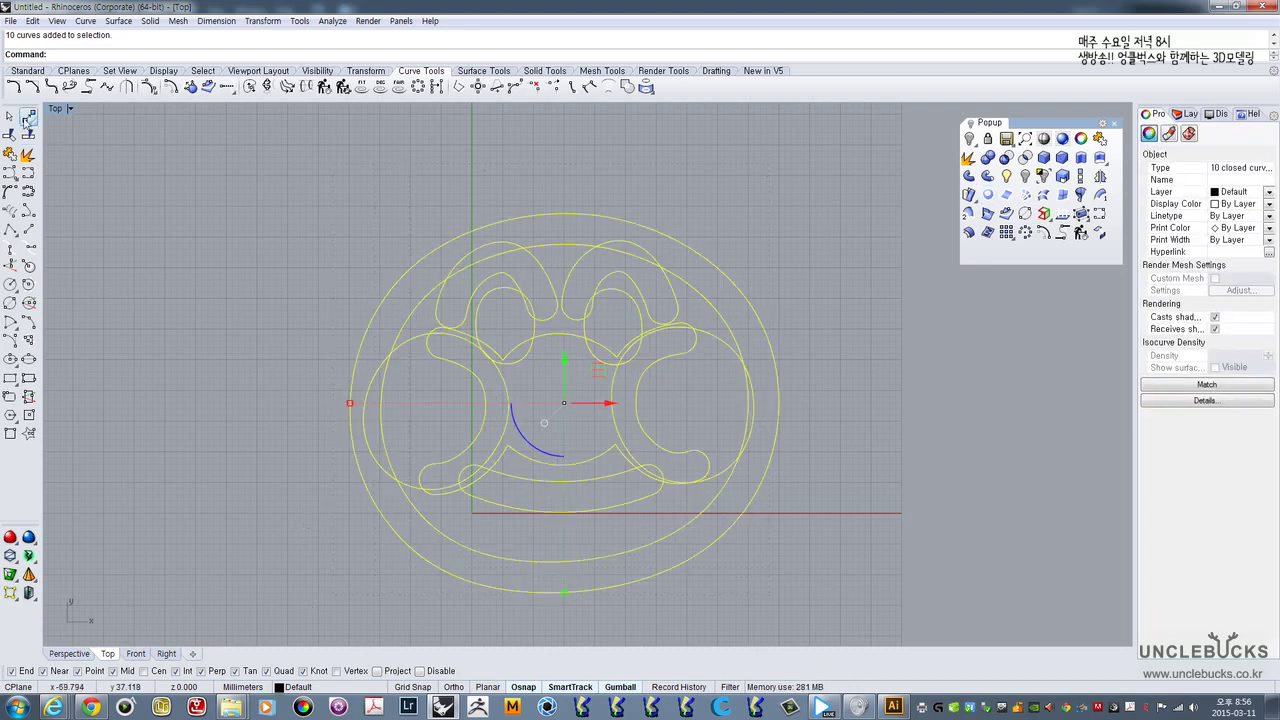
# - Trim away the overlapping segments where both eyebrow curves cross the inner face curve and the eye curves
pyautogui.click(27, 72)
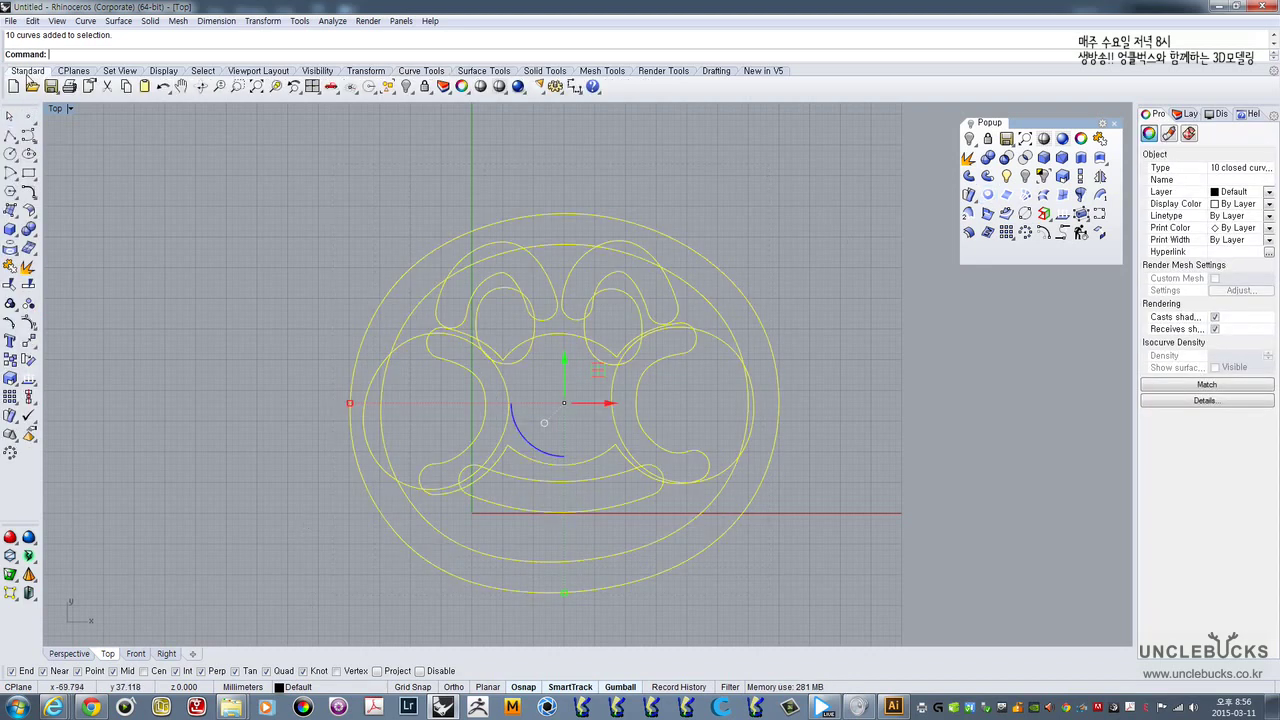
pyautogui.click(27, 285)
pyautogui.scroll(2, 520, 255)
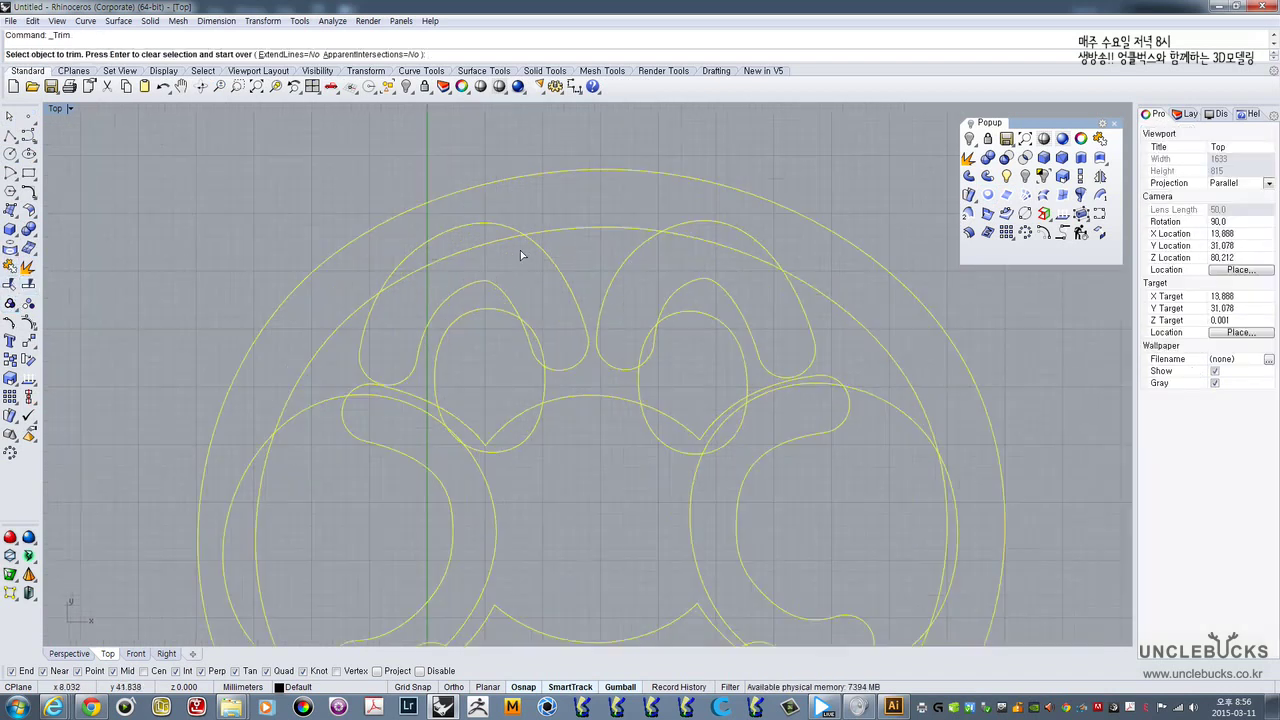
pyautogui.scroll(1, 520, 255)
pyautogui.click(463, 216)
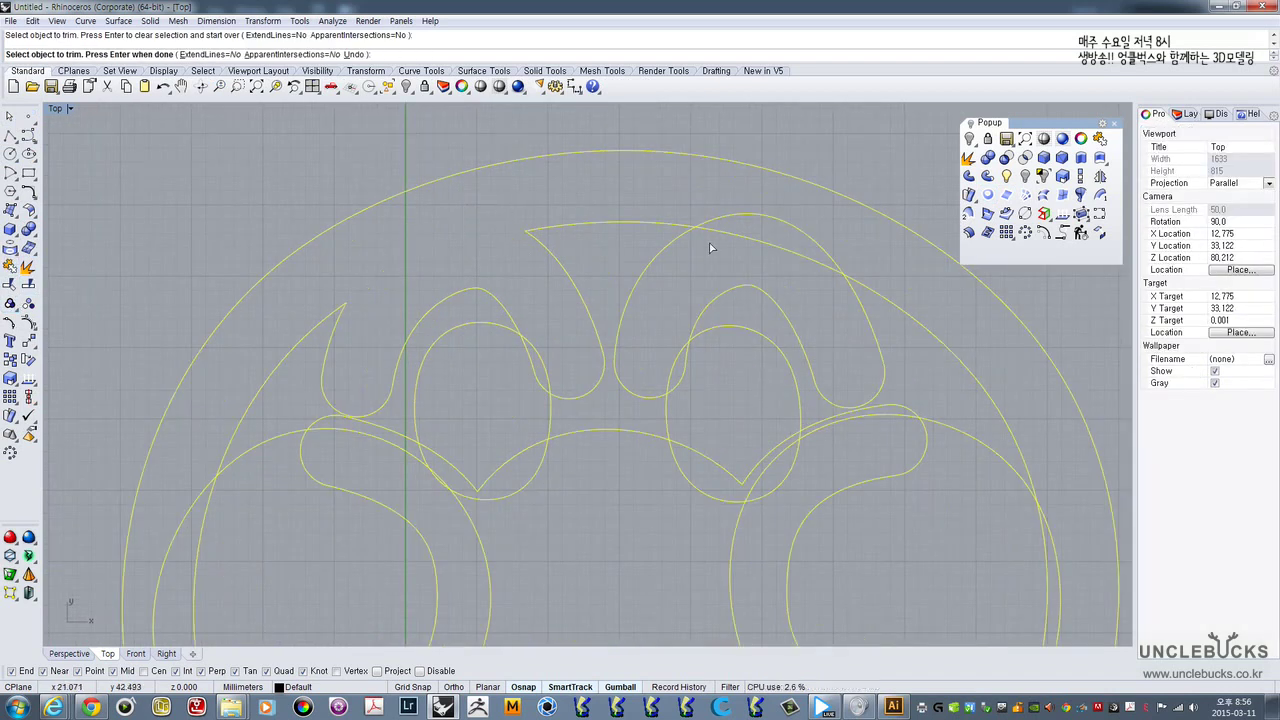
pyautogui.click(721, 205)
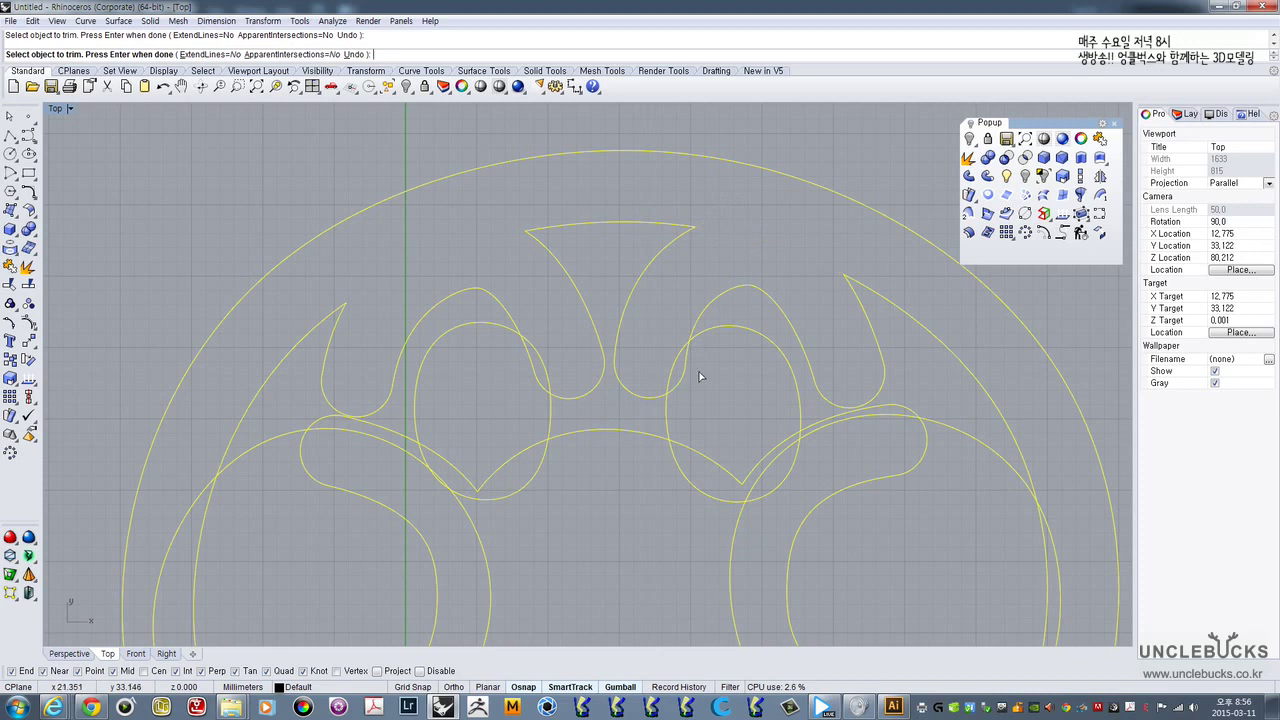
pyautogui.click(666, 361)
pyautogui.click(540, 362)
# - Trim the overlapping segments of the left cheek curves against the left eye, nose outline and inner face curve
pyautogui.scroll(-2, 369, 362)
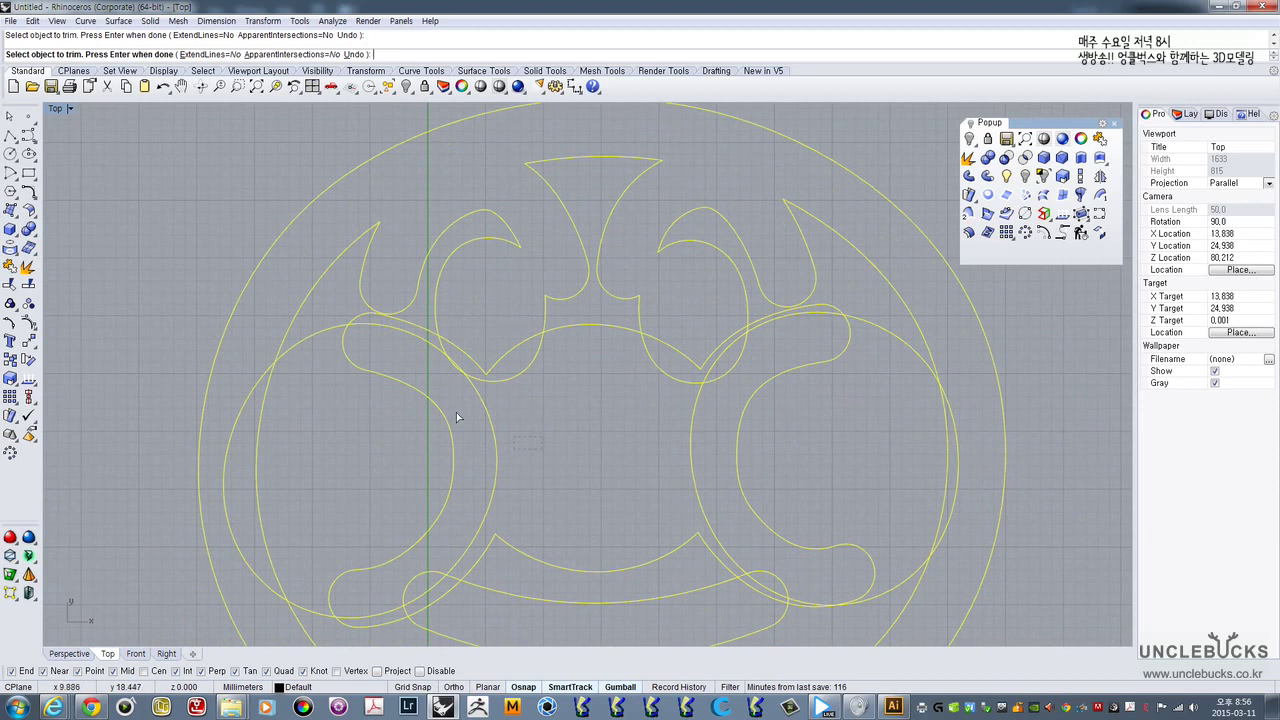
pyautogui.moveTo(376, 364); pyautogui.dragTo(377, 367)
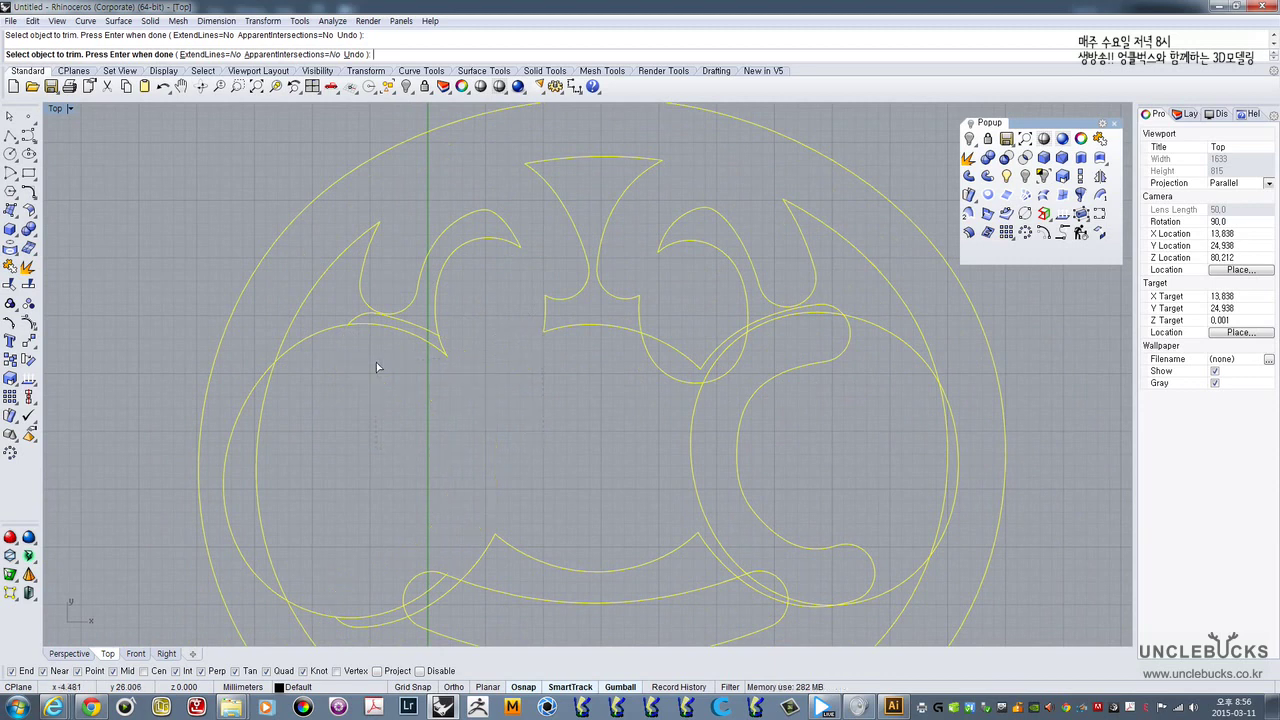
pyautogui.click(441, 347)
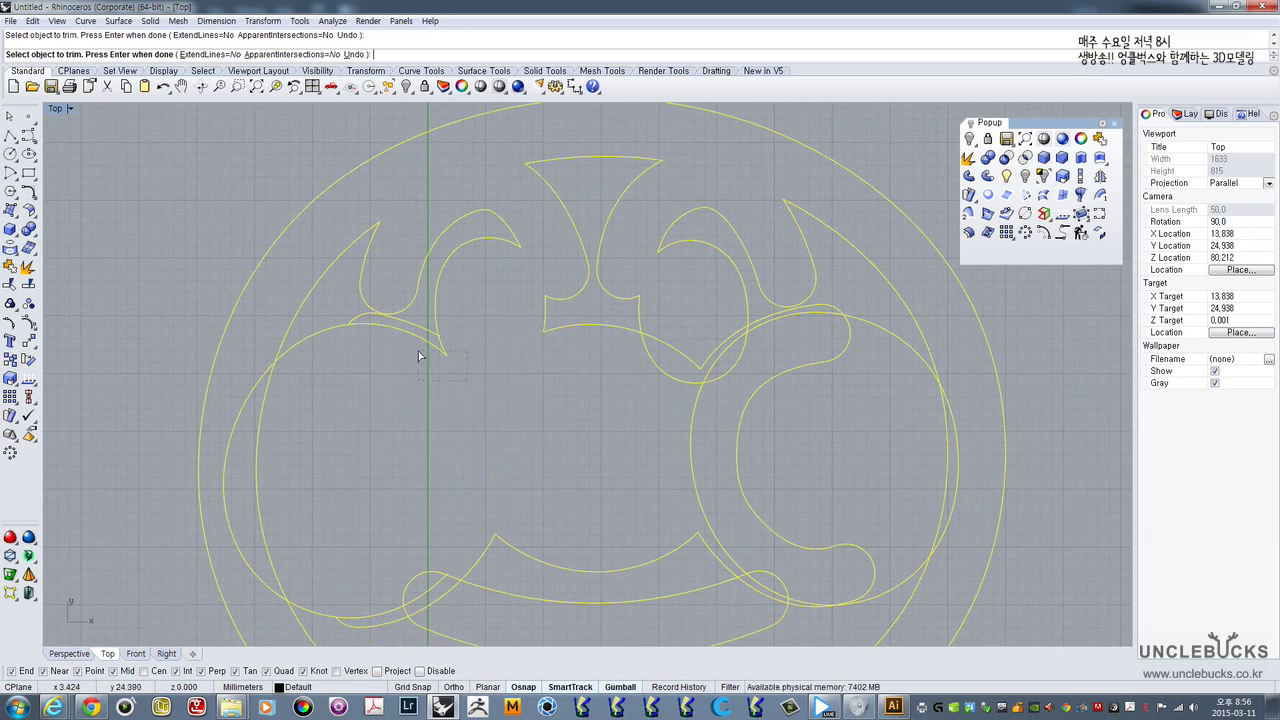
pyautogui.moveTo(445, 449); pyautogui.dragTo(444, 319, button='right')
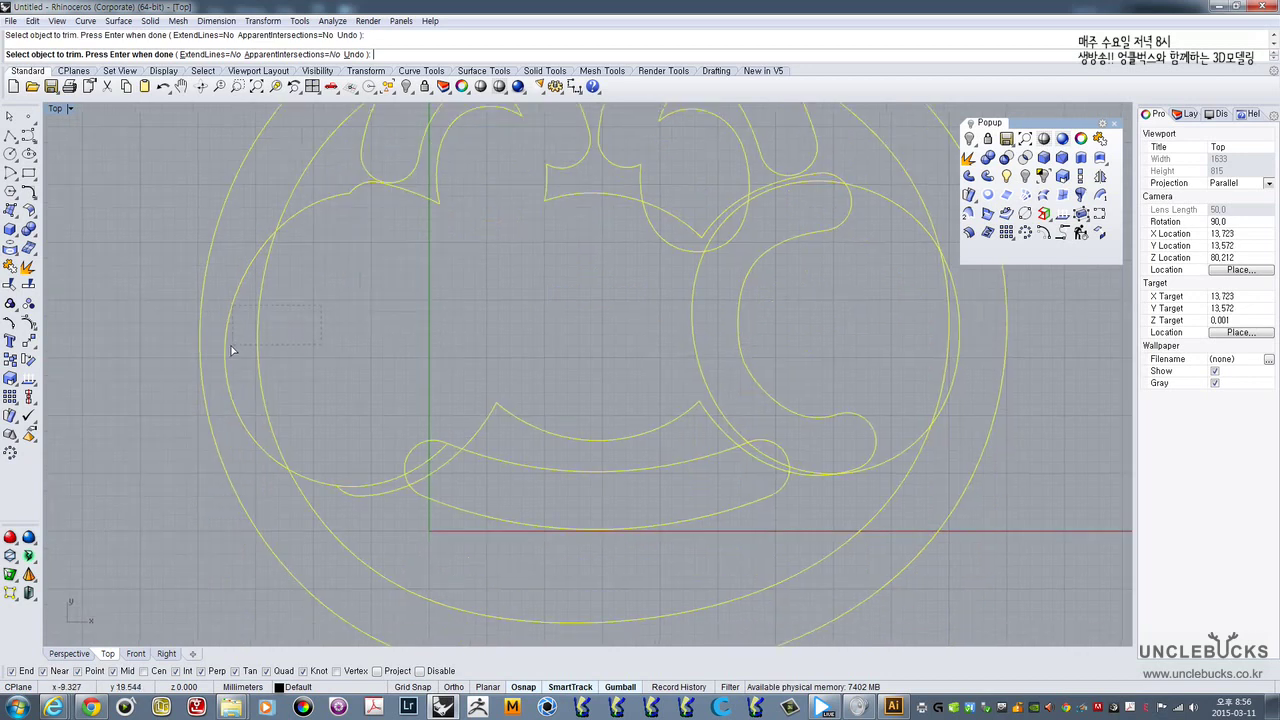
pyautogui.scroll(-2, 297, 343)
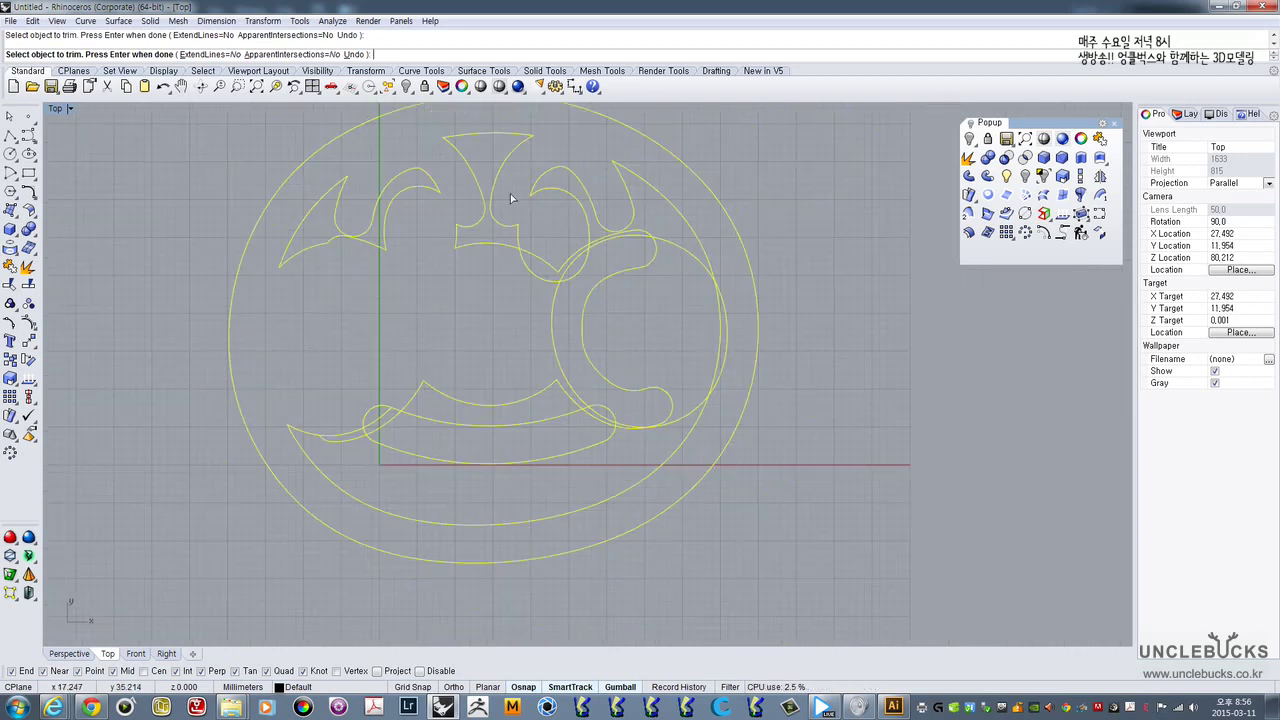
# - Trim the overlapping segments of the right cheek curves against the right eye, nose outline and inner face curve
pyautogui.scroll(1, 514, 200)
pyautogui.scroll(1, 604, 320)
pyautogui.moveTo(650, 350); pyautogui.dragTo(508, 270)
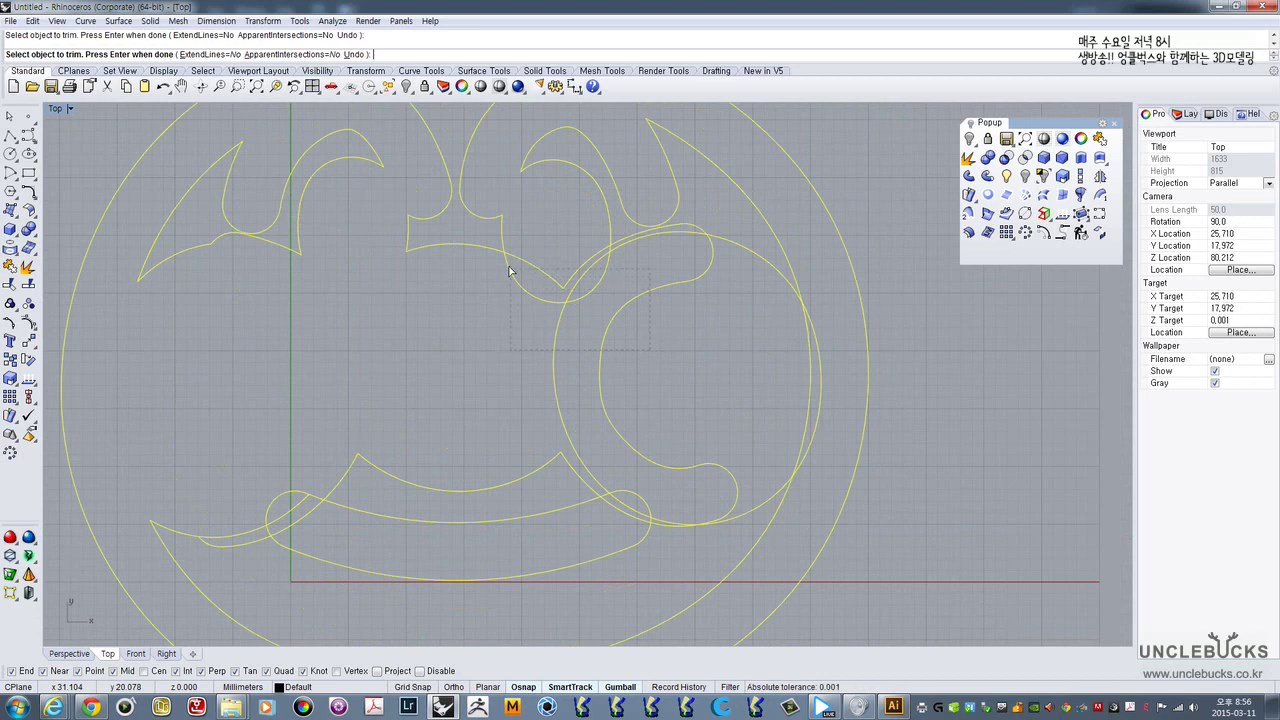
pyautogui.moveTo(618, 266); pyautogui.dragTo(546, 346, button='right')
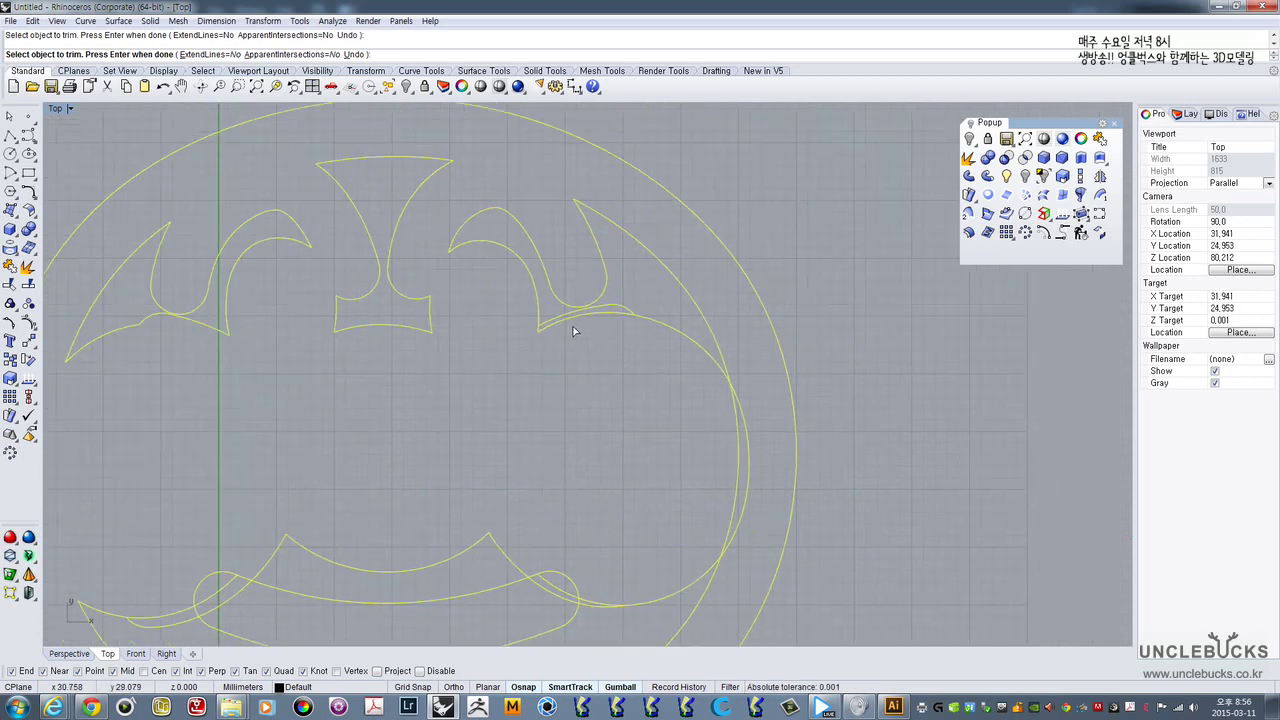
pyautogui.click(539, 331)
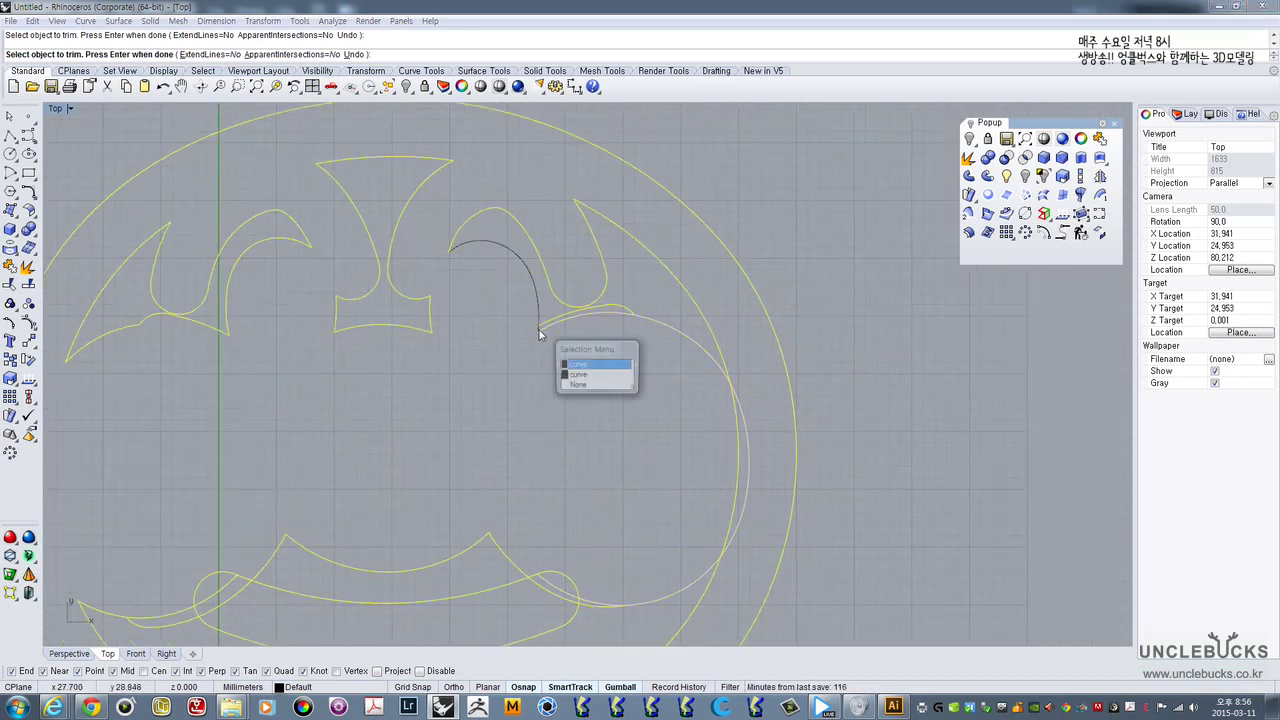
pyautogui.click(576, 366)
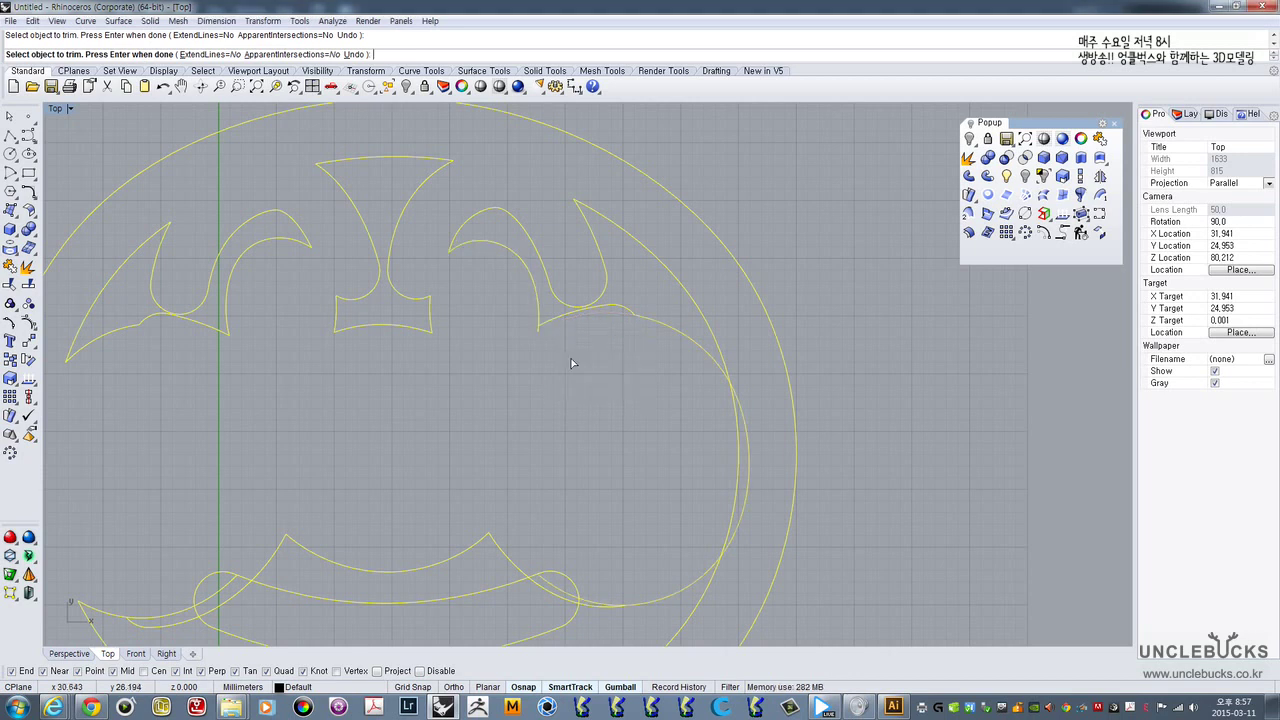
pyautogui.scroll(4, 540, 340)
pyautogui.scroll(-5, 509, 328)
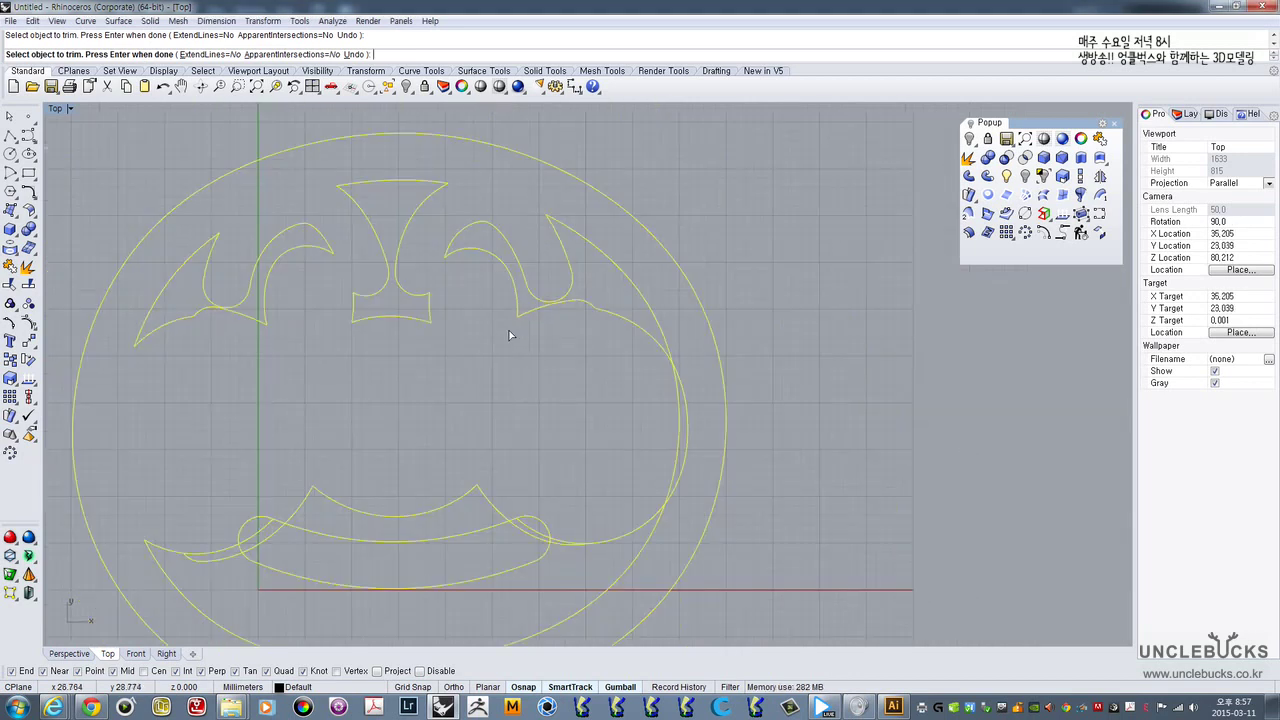
pyautogui.moveTo(570, 455); pyautogui.dragTo(593, 403, button='right')
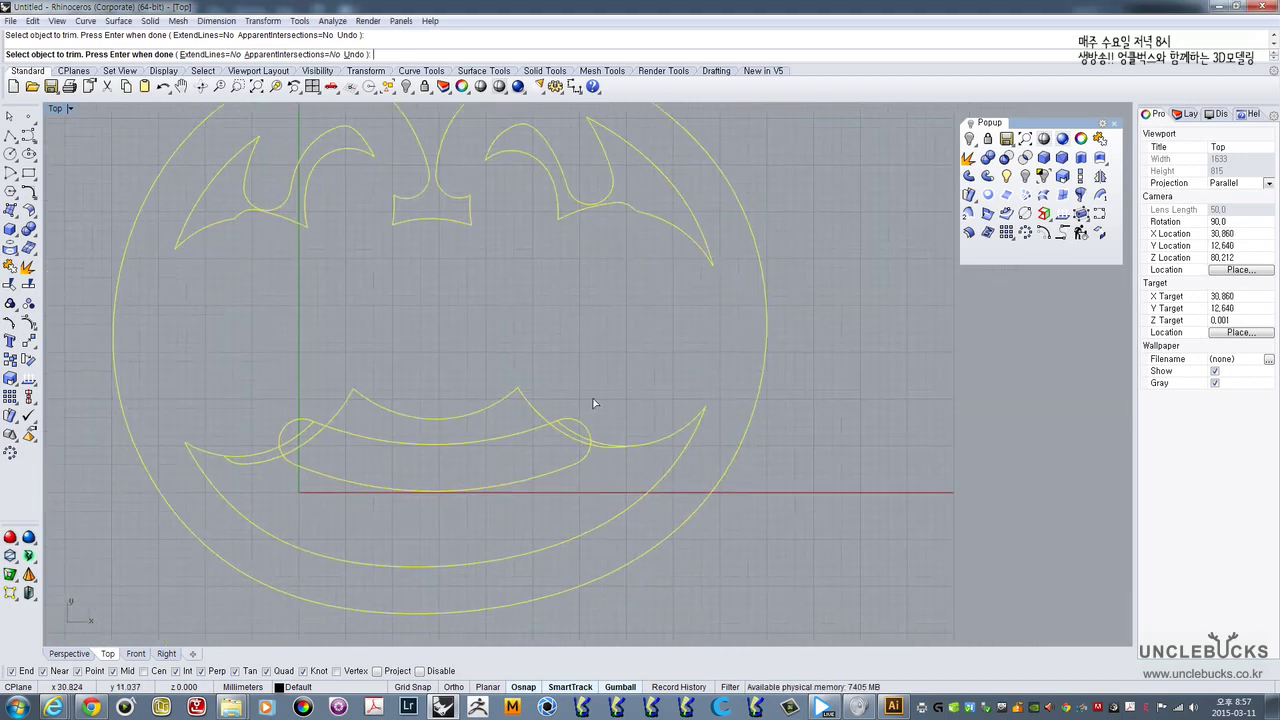
# - Trim the rounded ends of the mouth curve and the cheek segments crossing them on both sides
pyautogui.click(584, 433)
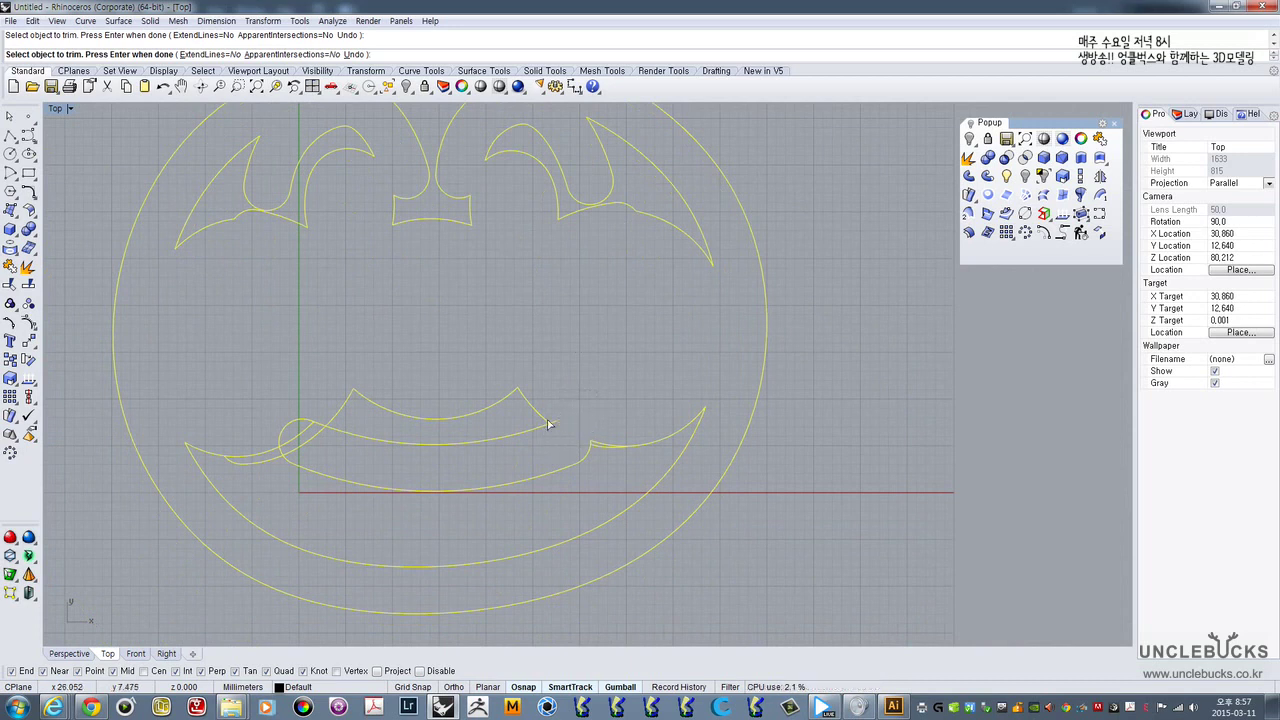
pyautogui.scroll(2, 420, 423)
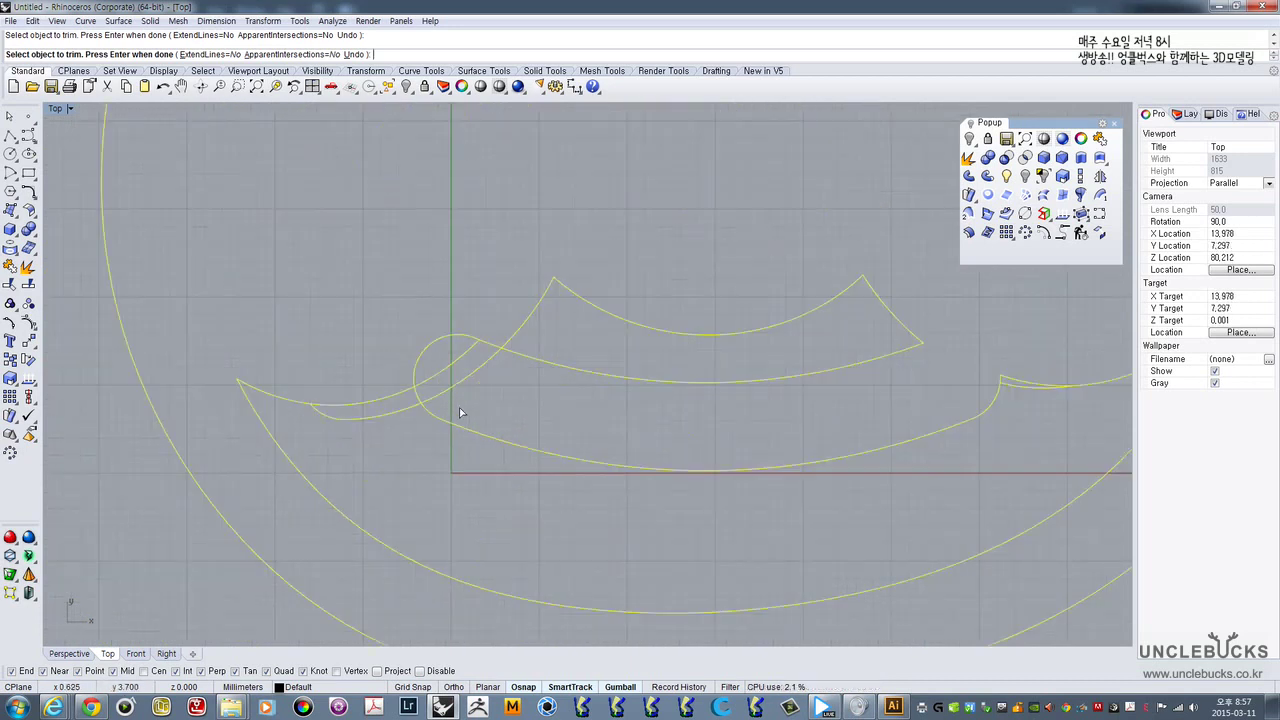
pyautogui.scroll(3, 470, 380)
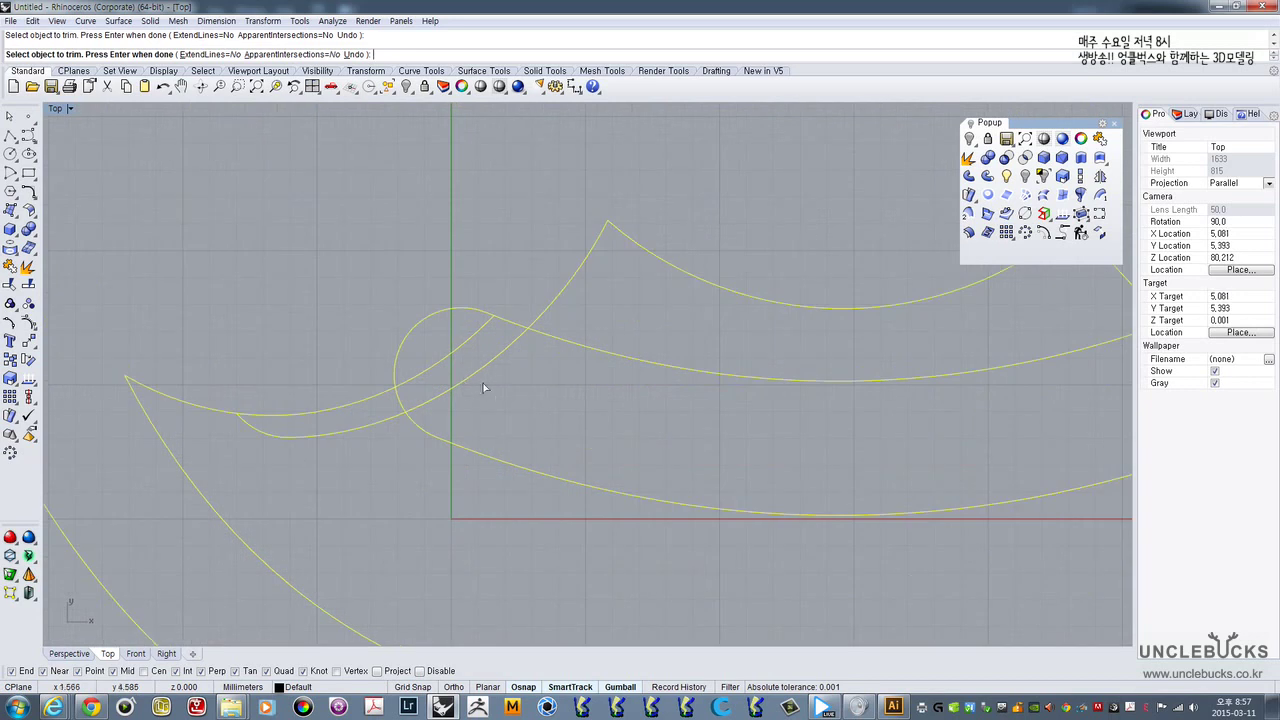
pyautogui.moveTo(422, 279); pyautogui.dragTo(420, 282)
pyautogui.click(375, 398)
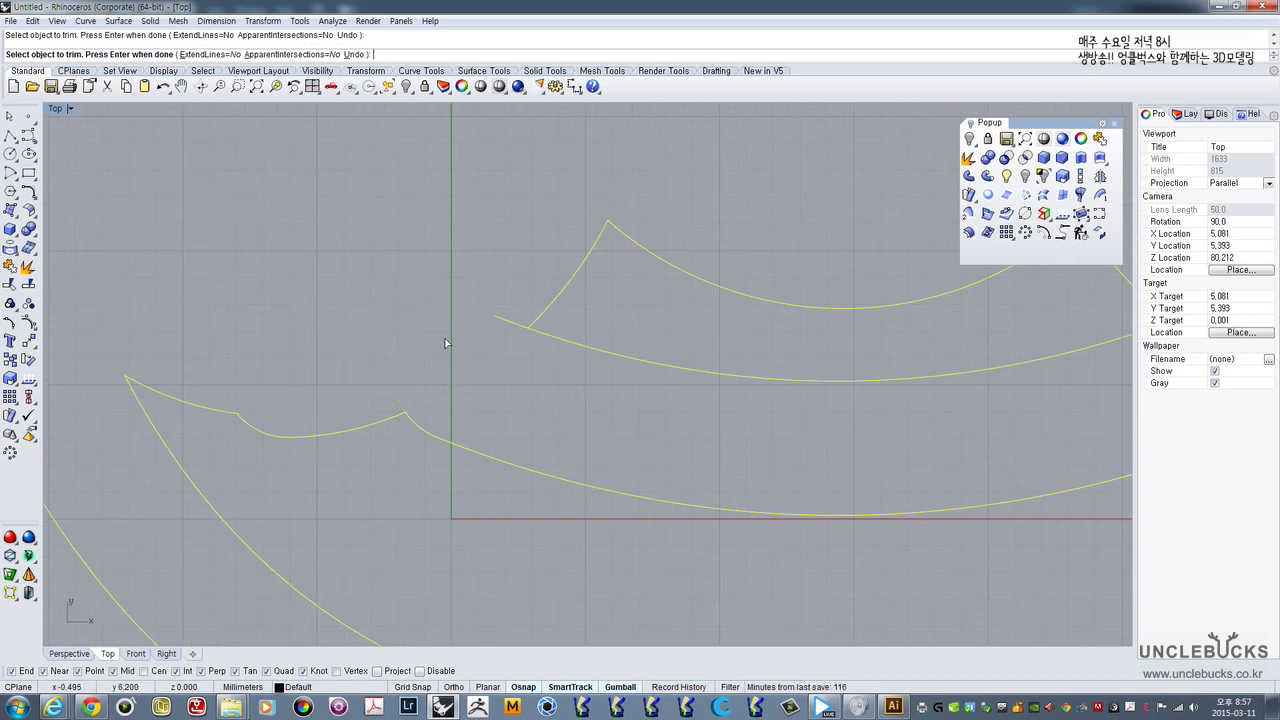
pyautogui.moveTo(503, 308); pyautogui.dragTo(476, 337)
# - Trim away the leftover sliver of overlapping cheek curves beside the right end of the mouth
pyautogui.scroll(-7, 229, 350)
pyautogui.scroll(12, 837, 337)
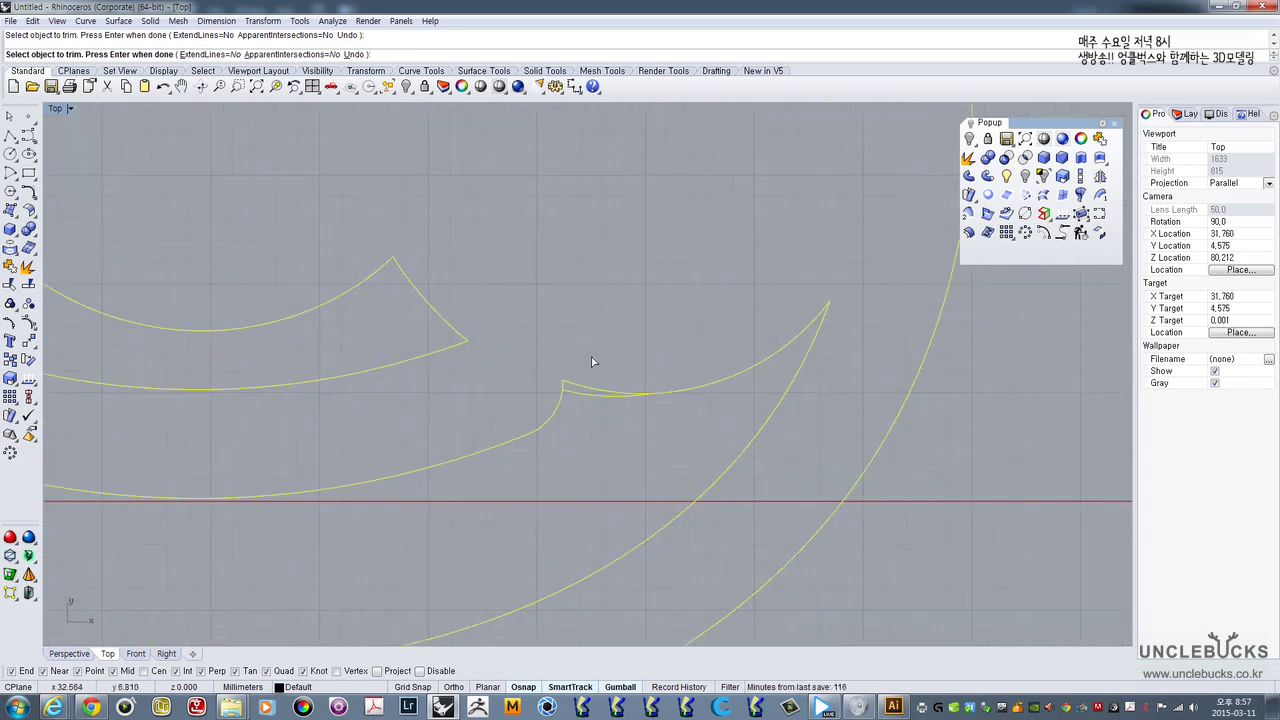
pyautogui.moveTo(578, 362); pyautogui.dragTo(536, 391)
pyautogui.scroll(-8, 691, 333)
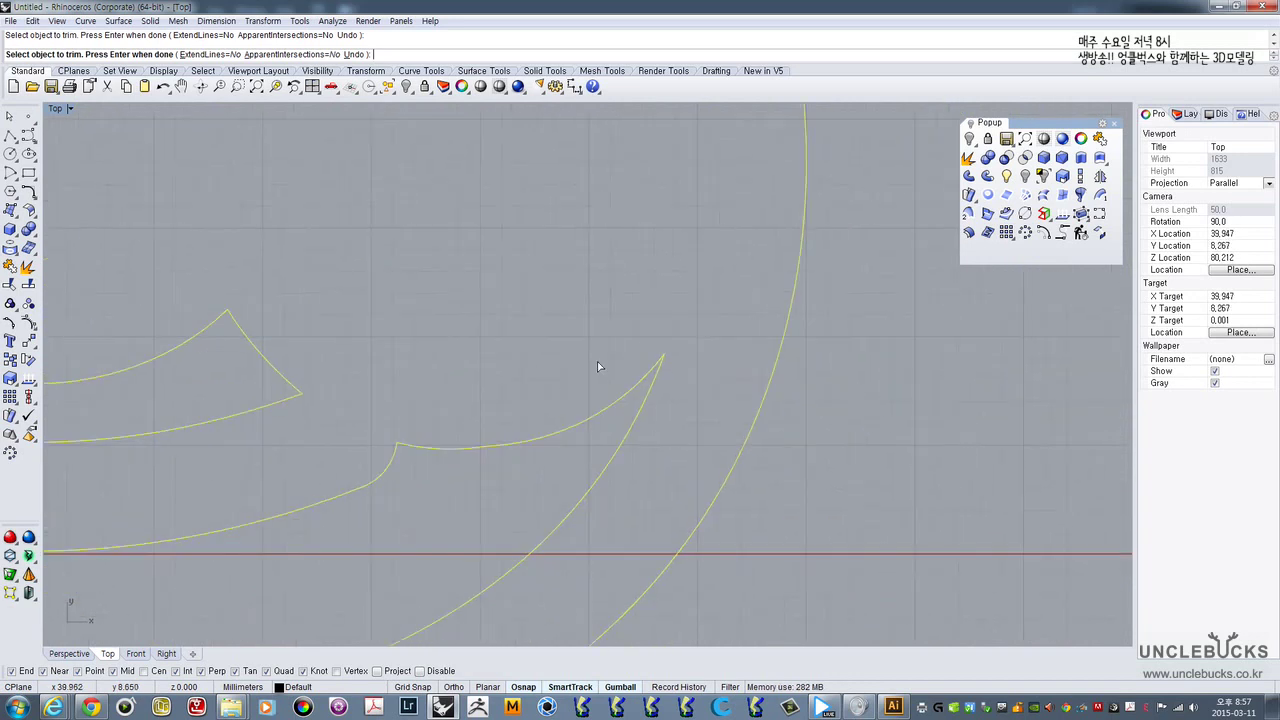
# - Draw a circle centred on the cheek curve where it nearly touches the bottom of the left eyebrow curve
pyautogui.scroll(4, 434, 314)
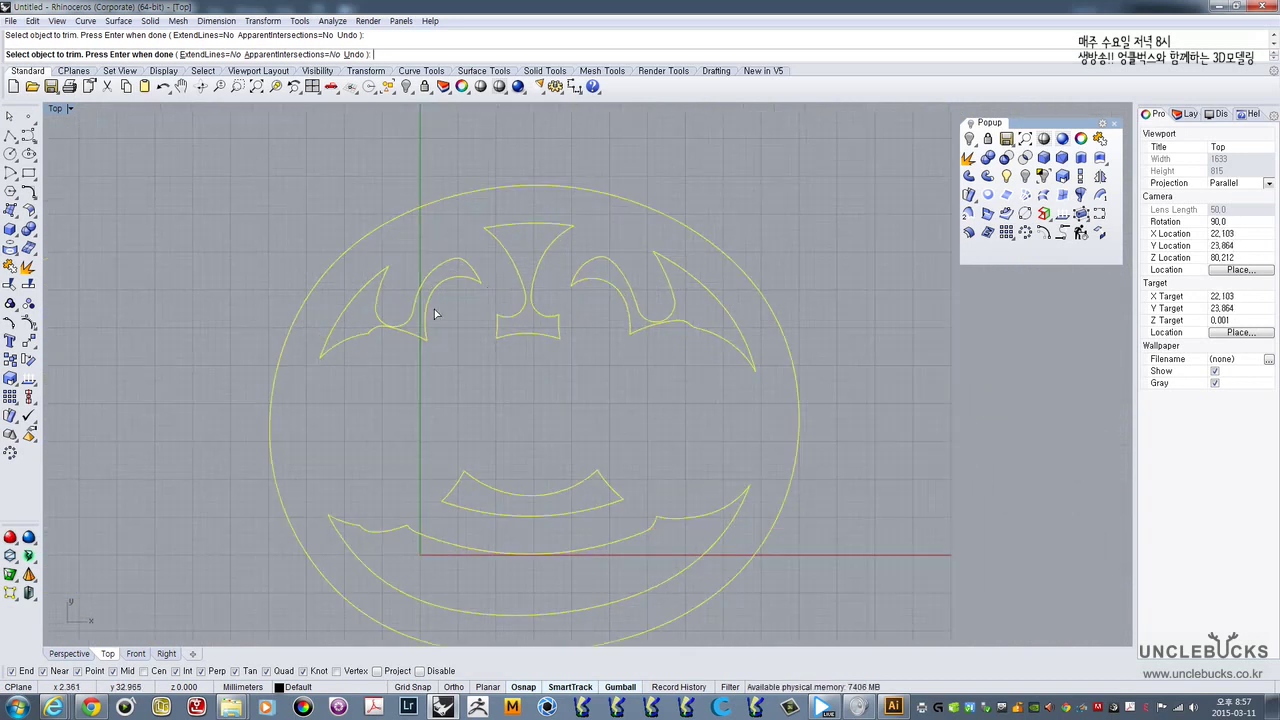
pyautogui.scroll(4, 426, 316)
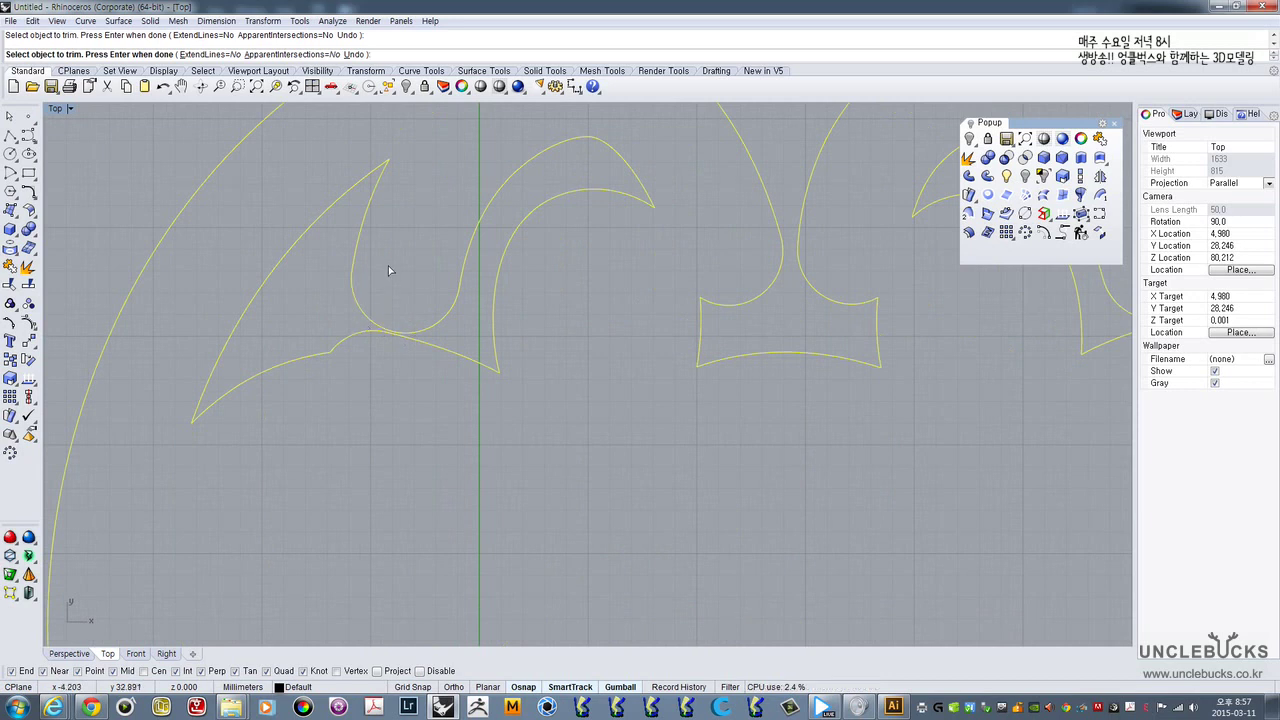
pyautogui.moveTo(388, 265); pyautogui.dragTo(370, 301, button='right')
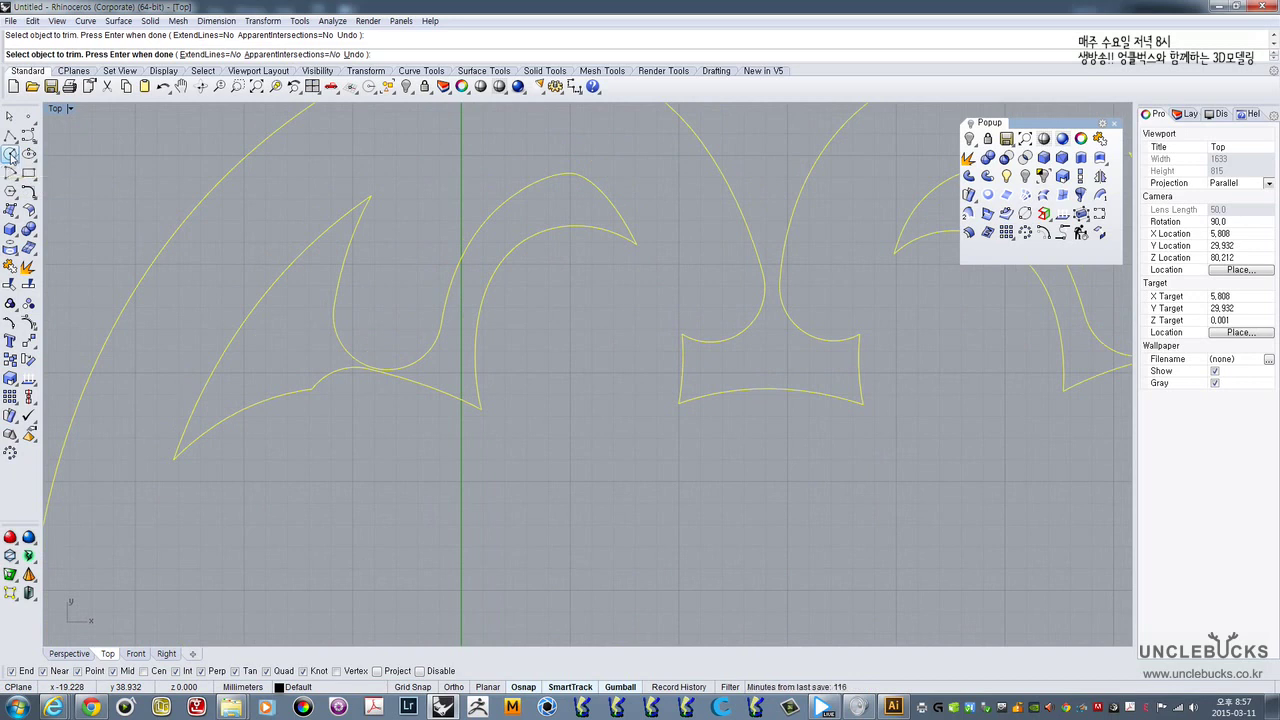
pyautogui.click(10, 155)
pyautogui.scroll(5, 340, 337)
pyautogui.scroll(4, 434, 420)
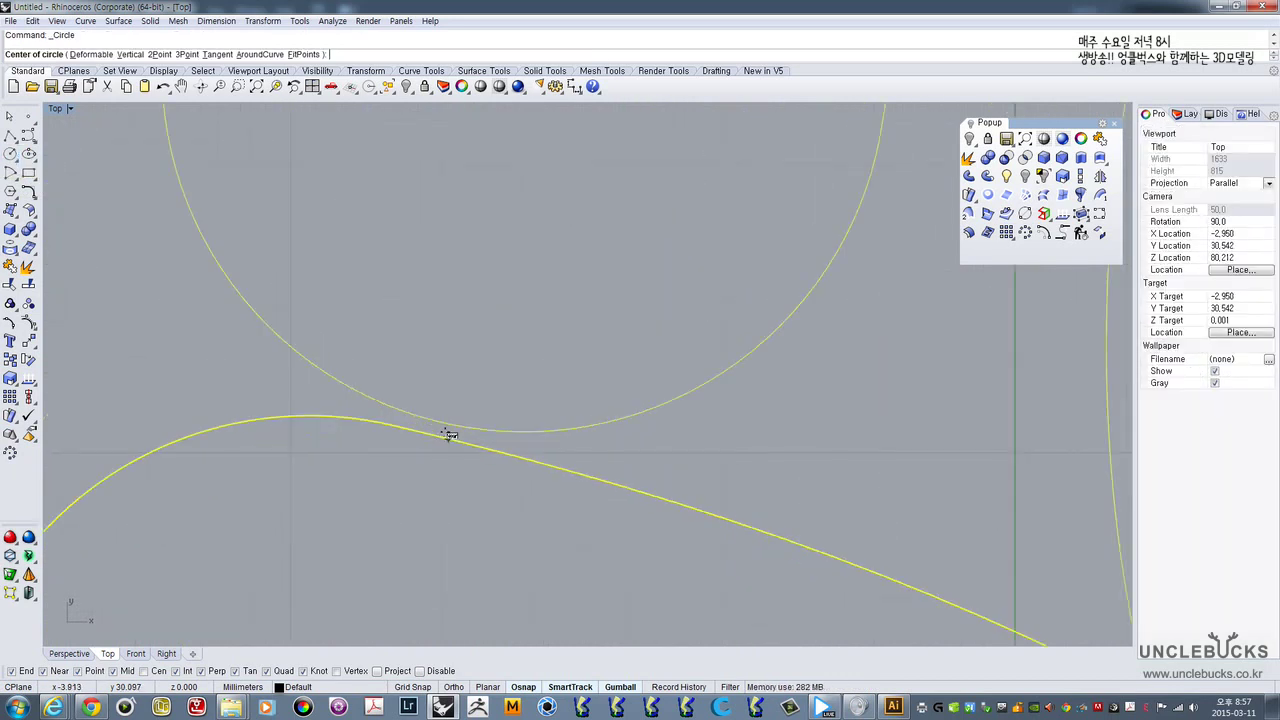
pyautogui.click(448, 438)
pyautogui.scroll(-3, 574, 506)
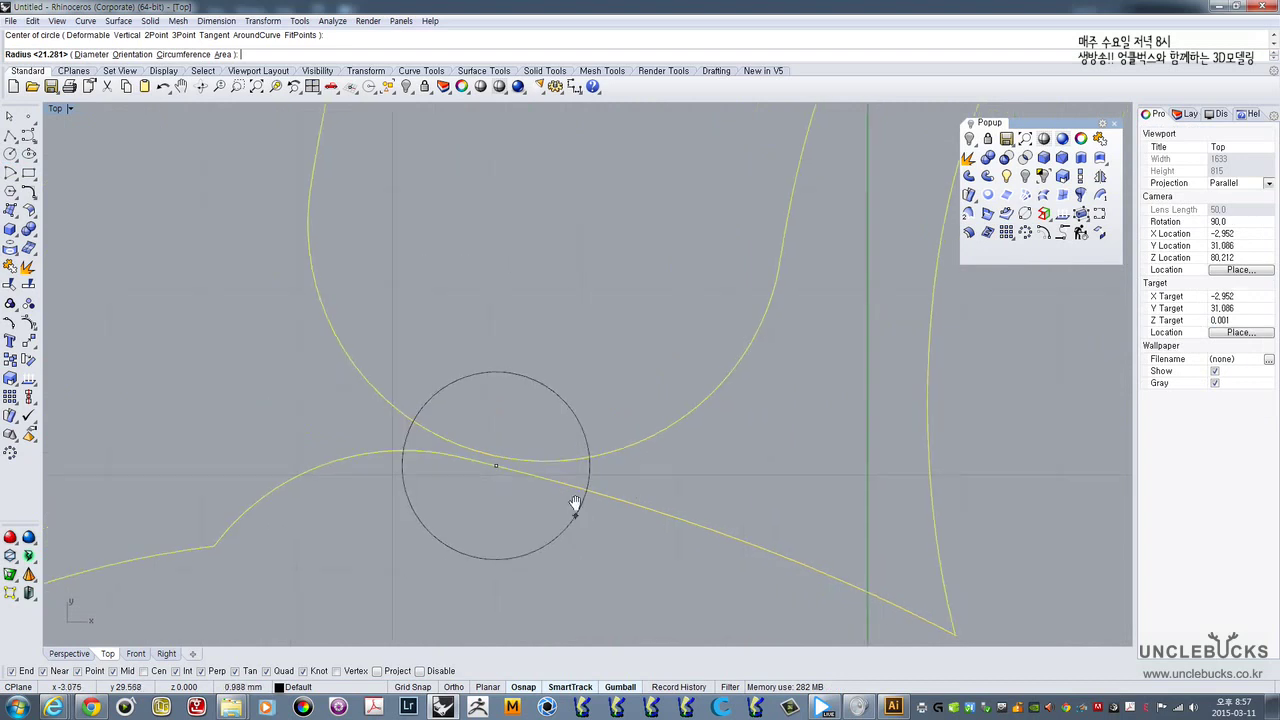
pyautogui.click(615, 500)
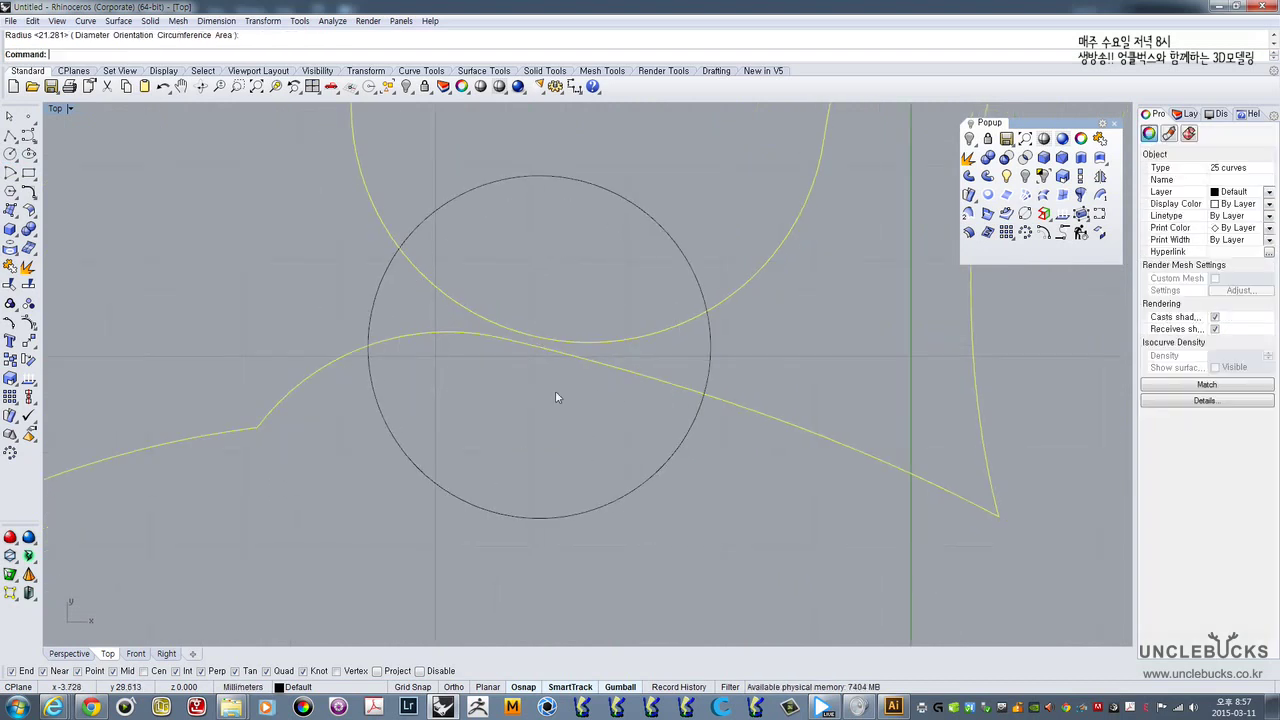
# - Trim the portions of the left eyebrow and cheek curves that lie inside the circle
pyautogui.scroll(-6, 500, 415)
pyautogui.moveTo(471, 348); pyautogui.dragTo(404, 305)
pyautogui.click(12, 285)
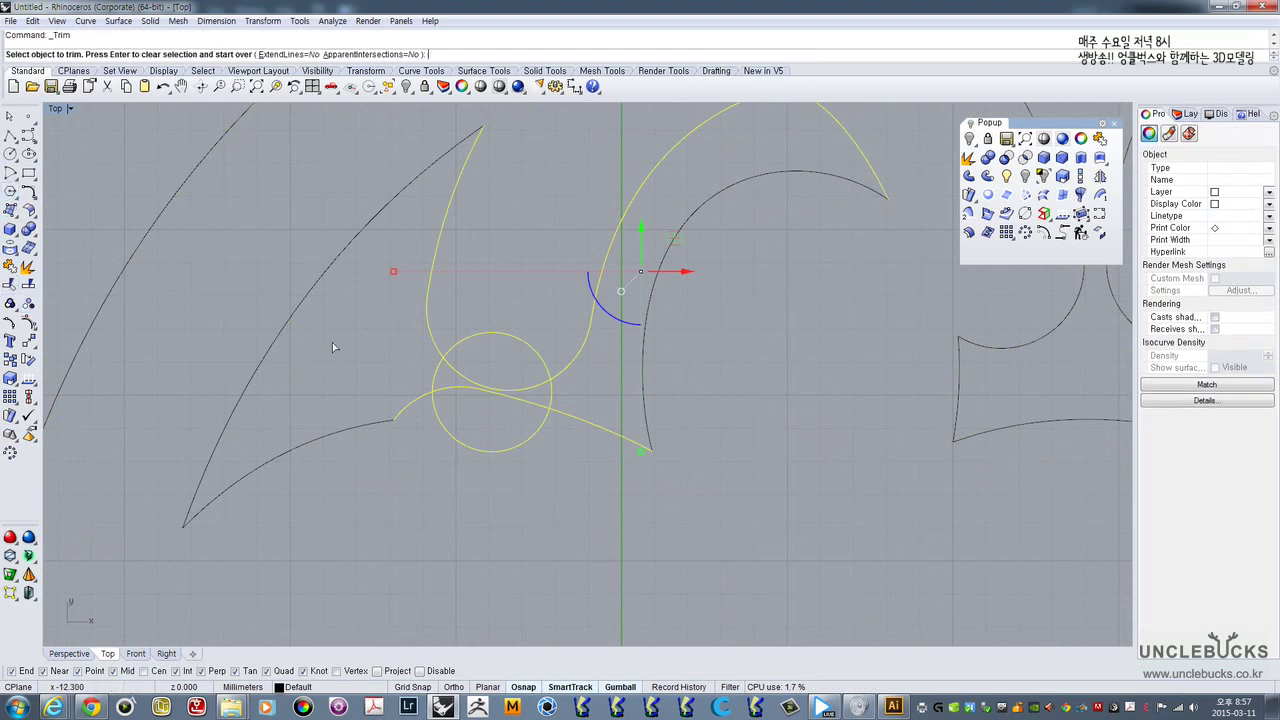
pyautogui.scroll(3, 472, 392)
pyautogui.moveTo(484, 390); pyautogui.dragTo(460, 309)
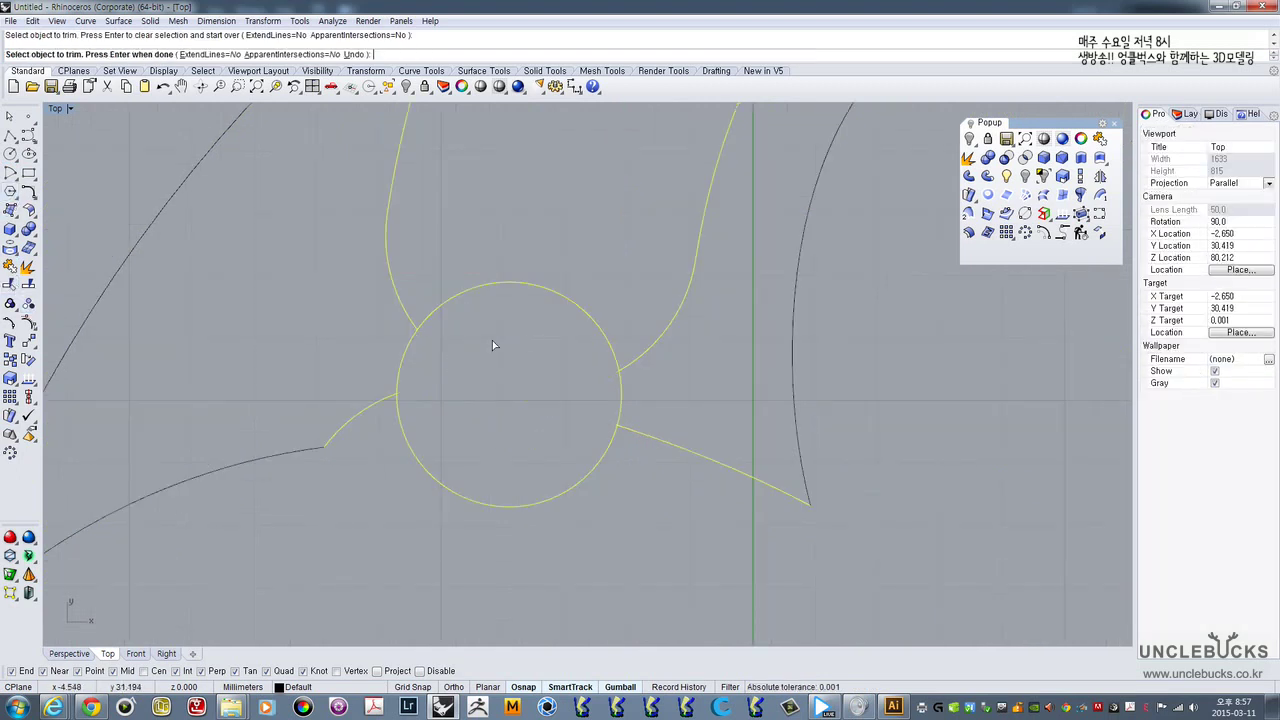
pyautogui.moveTo(529, 321); pyautogui.dragTo(515, 341, button='right')
pyautogui.rightClick(515, 341)
# - Delete the circle used for trimming between the left eyebrow and cheek curves
pyautogui.click(530, 305)
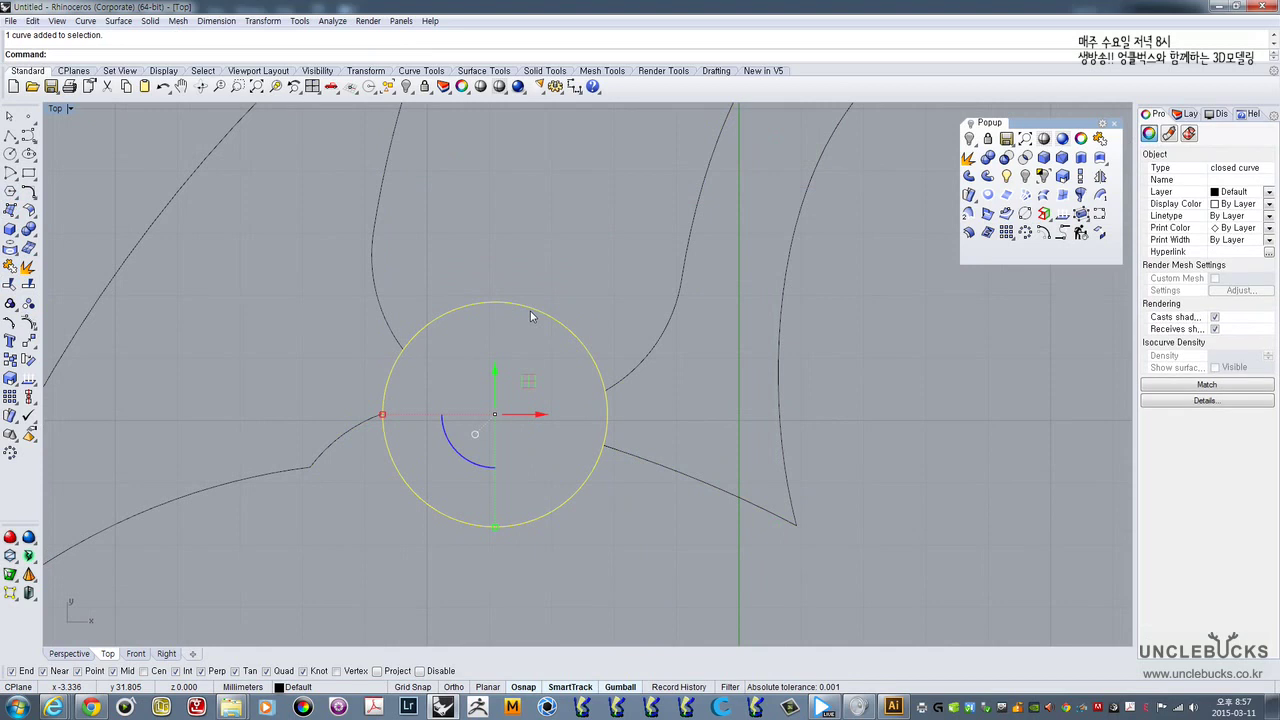
pyautogui.press('Delete')
pyautogui.scroll(-4, 530, 311)
pyautogui.scroll(2, 514, 318)
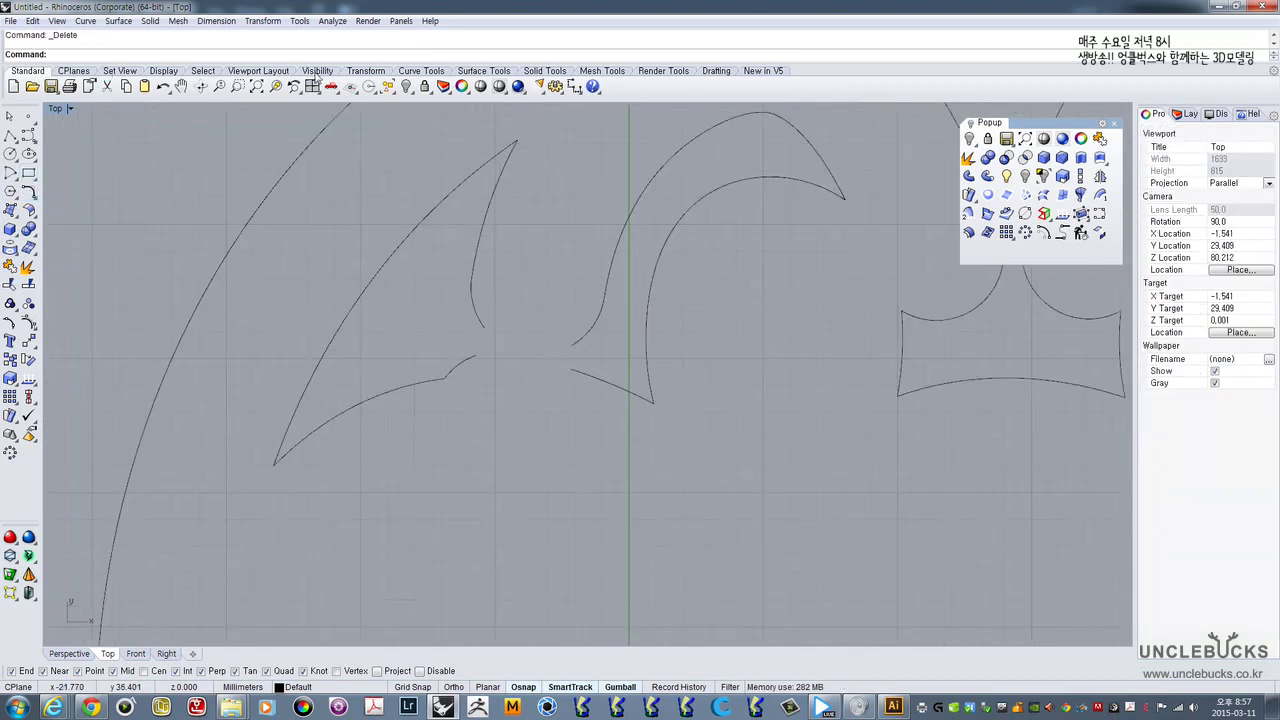
# - Close the open end of the left outer cutout outline with an arc blend between its two trimmed ends
pyautogui.click(420, 71)
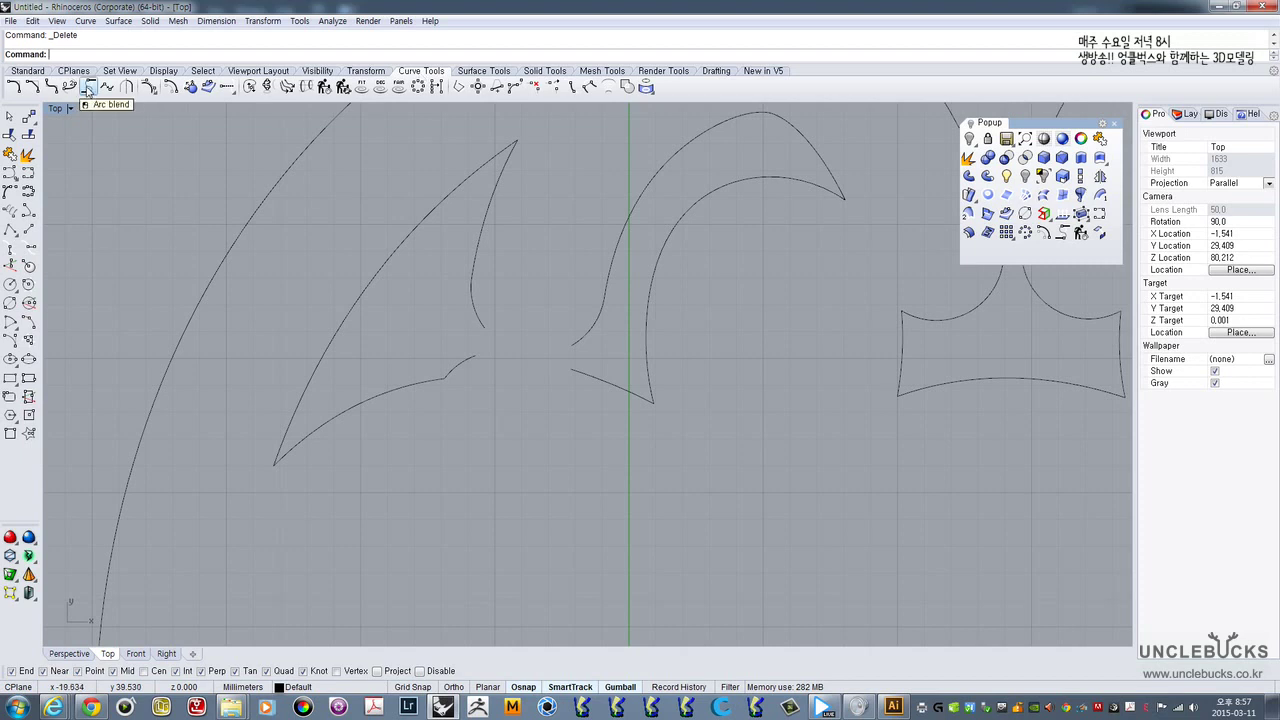
pyautogui.click(126, 88)
pyautogui.click(473, 358)
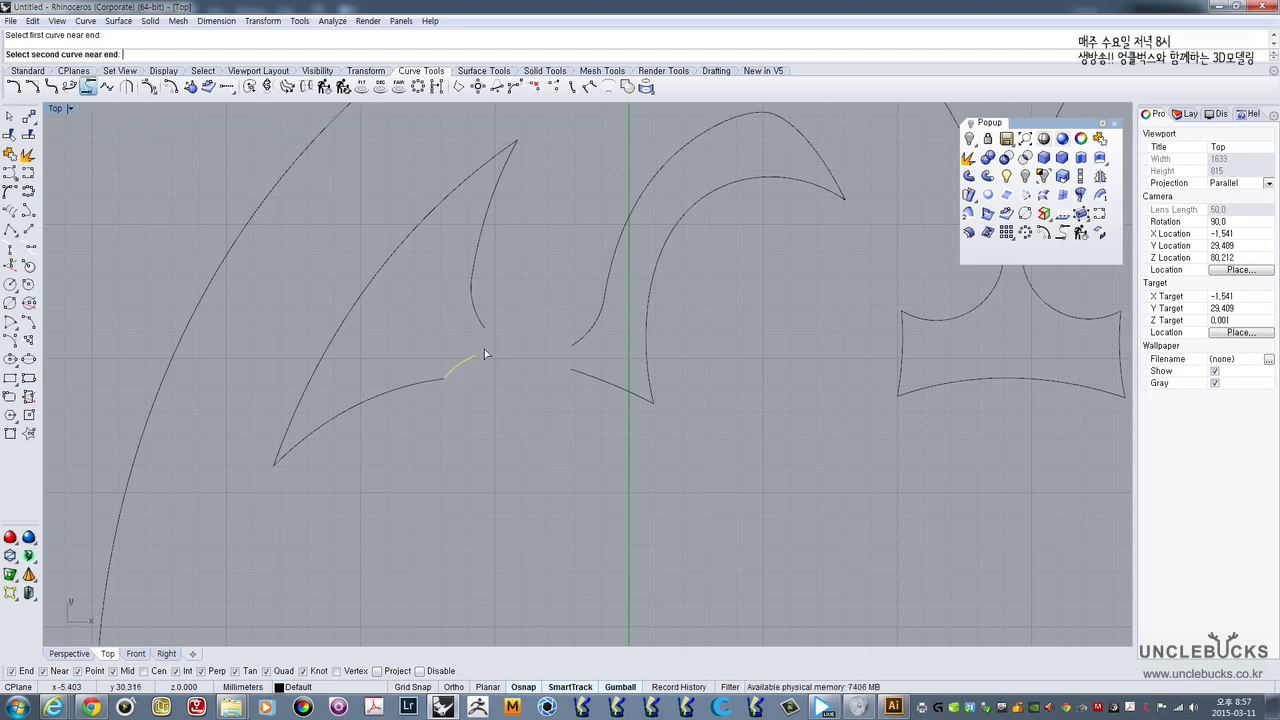
pyautogui.click(484, 327)
pyautogui.press('Return')
# - Add an arc blend between the two trimmed ends of the outline under the left eyebrow
pyautogui.press('Return')
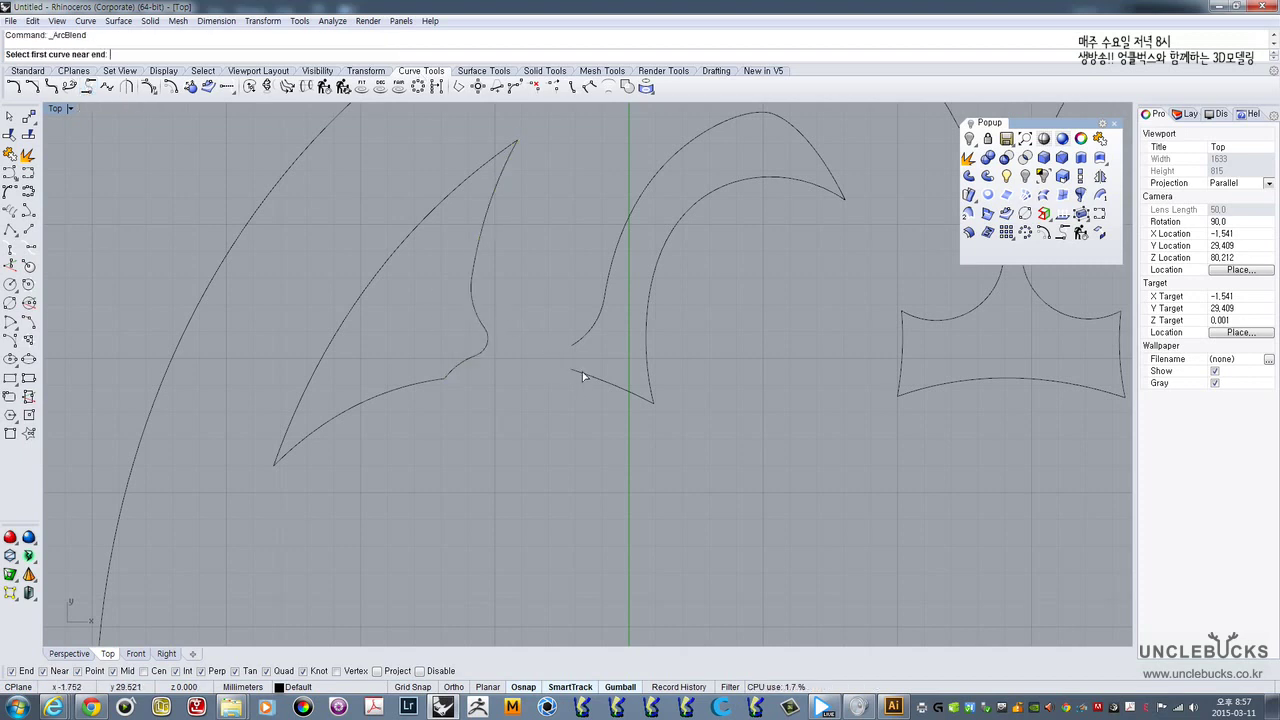
pyautogui.click(582, 371)
pyautogui.click(579, 346)
pyautogui.press('Return')
# - Join all the face outline segments into closed curves
pyautogui.scroll(-8, 591, 363)
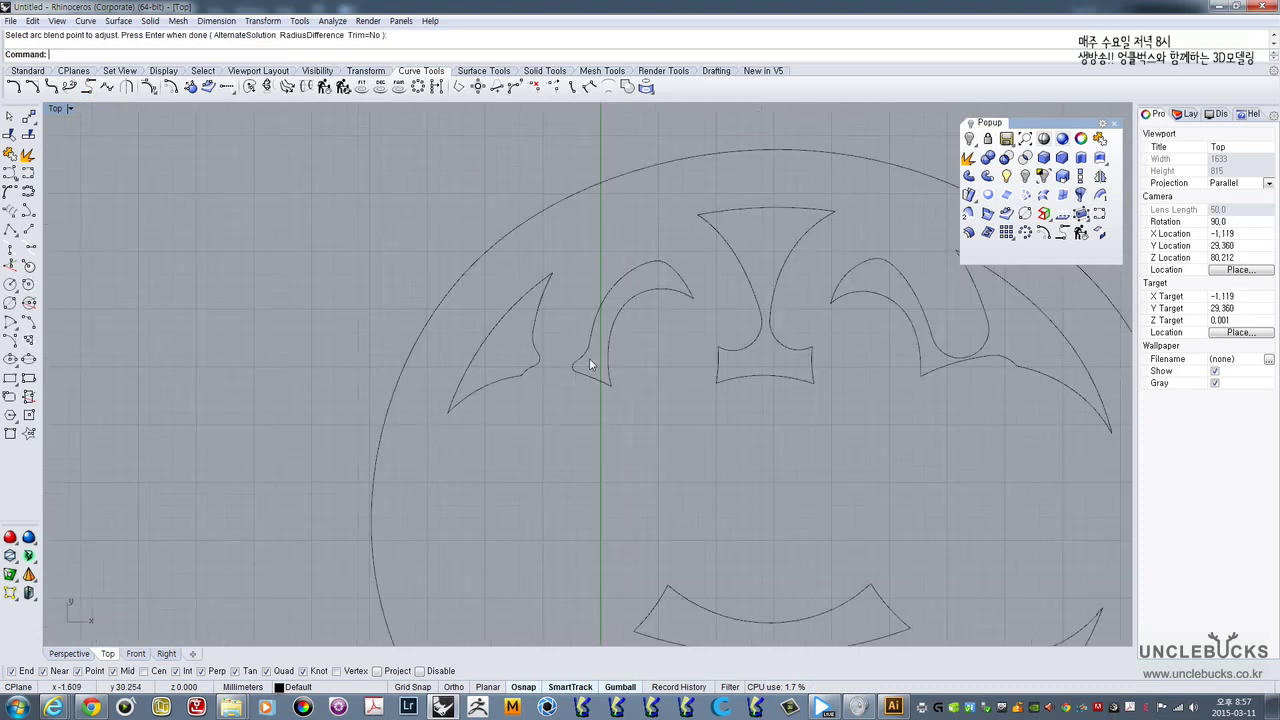
pyautogui.moveTo(304, 184)
pyautogui.mouseDown()
pyautogui.moveTo(782, 522)
pyautogui.moveTo(886, 628)
pyautogui.mouseUp()
pyautogui.click(1104, 142)
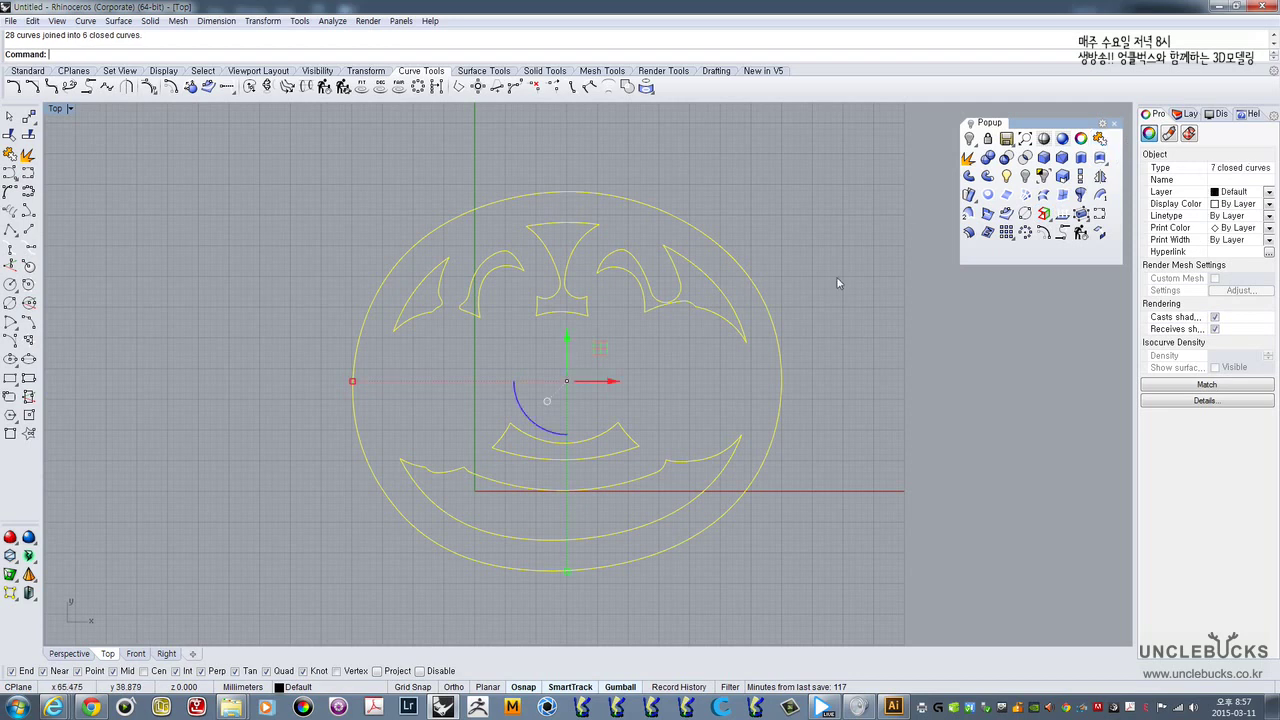
# - Draw a circle of about 1.8 mm radius centred in the narrow gap between the right eyebrow and cheek curves
pyautogui.scroll(5, 673, 306)
pyautogui.scroll(6, 673, 303)
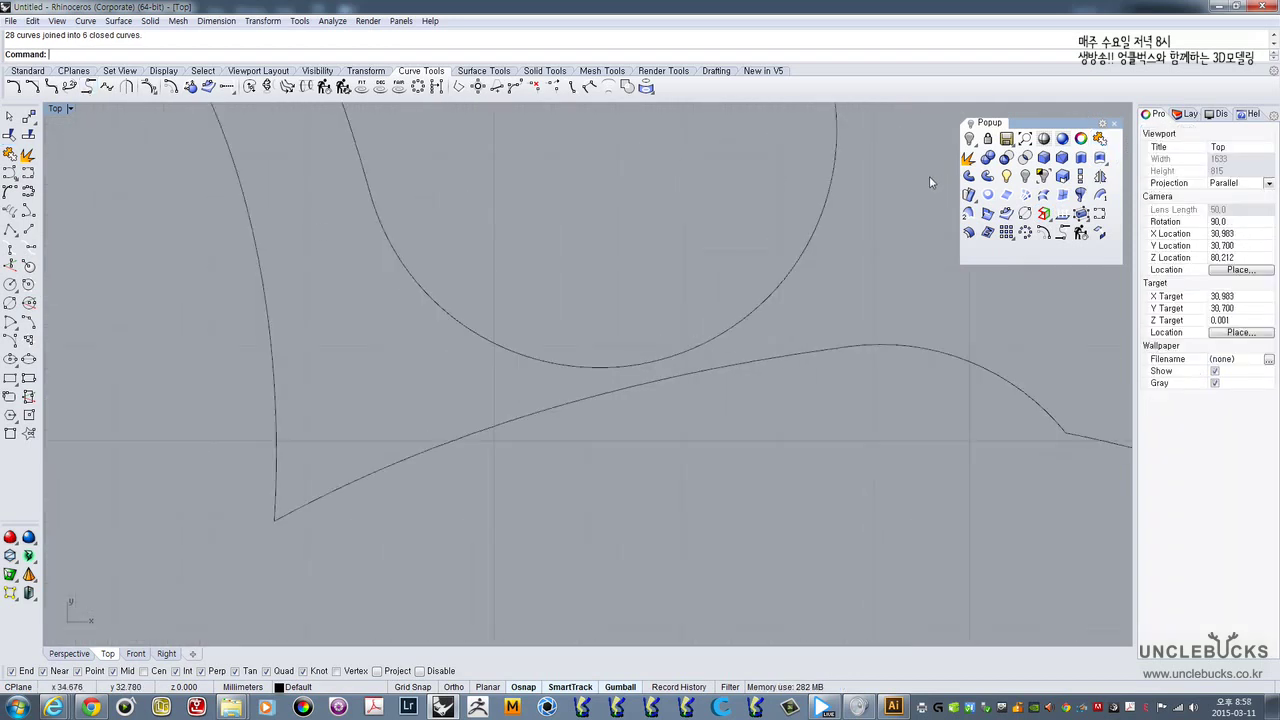
pyautogui.click(9, 284)
pyautogui.scroll(4, 680, 380)
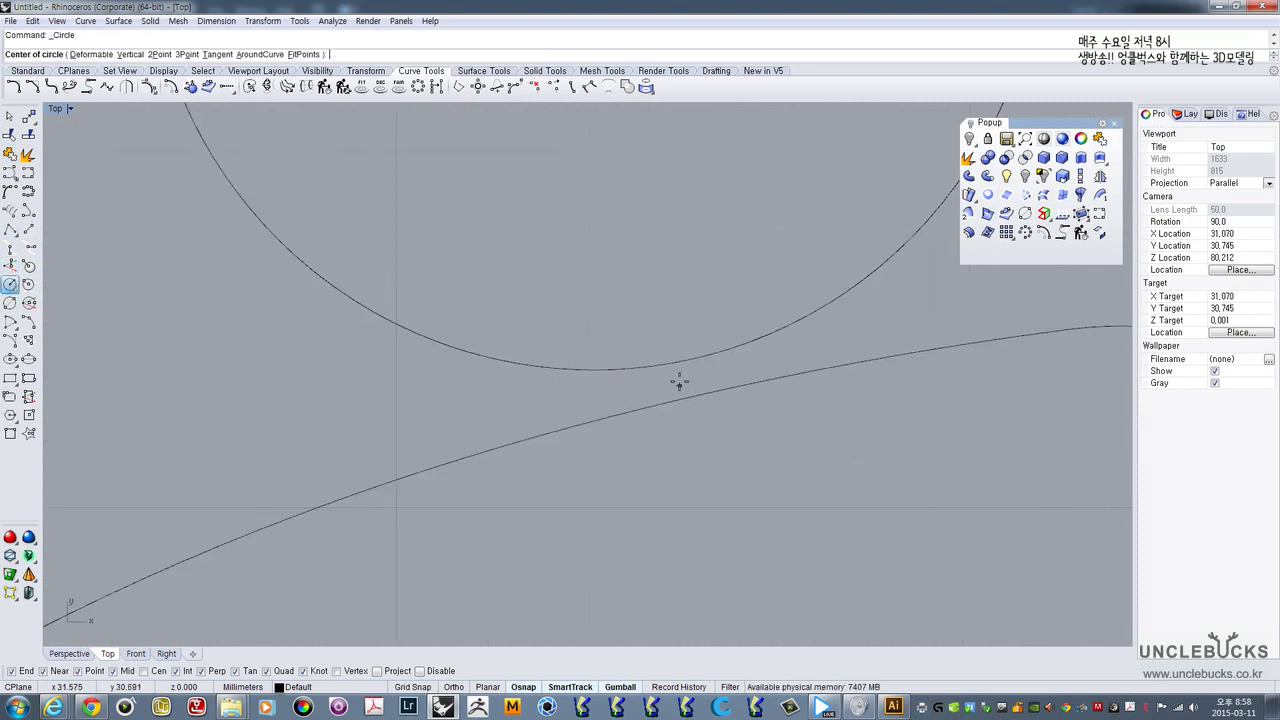
pyautogui.click(681, 381)
pyautogui.scroll(-2, 681, 381)
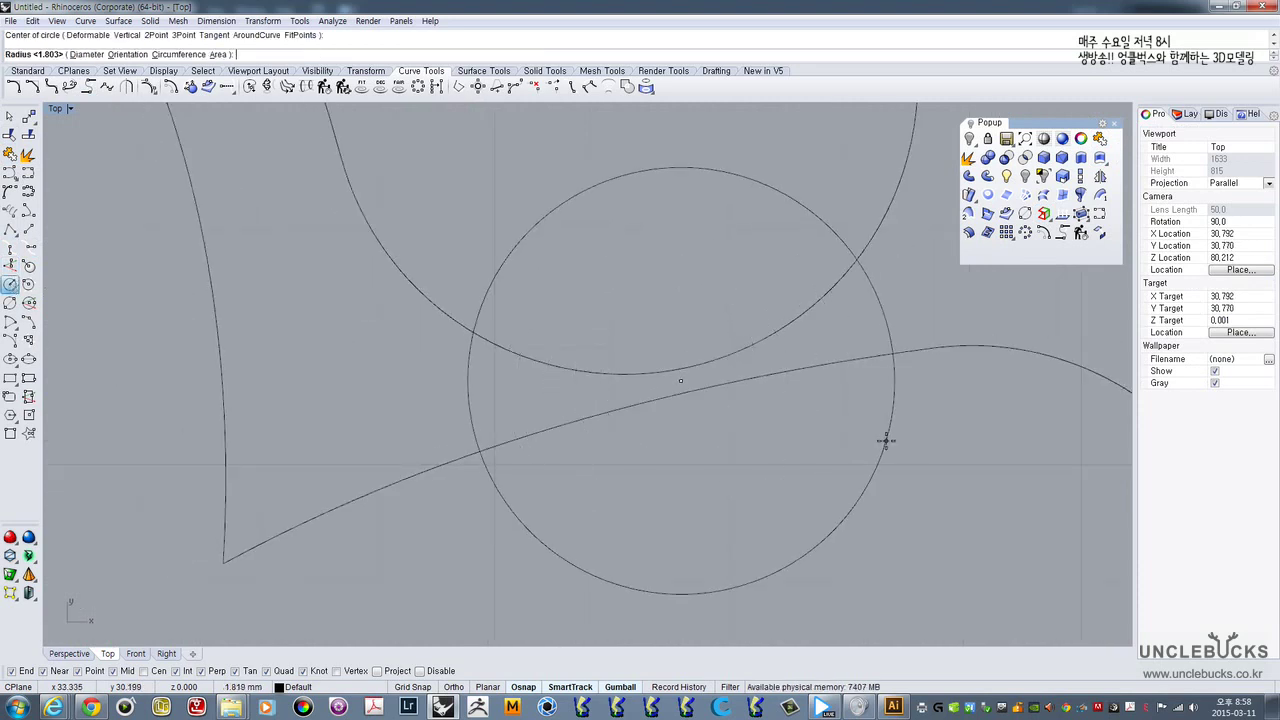
pyautogui.click(860, 490)
# - Trim the right eyebrow and cheek curve portions inside the circle, and delete the circle
pyautogui.scroll(-2, 808, 420)
pyautogui.moveTo(803, 410); pyautogui.dragTo(721, 386, button='right')
pyautogui.moveTo(751, 501); pyautogui.dragTo(612, 265)
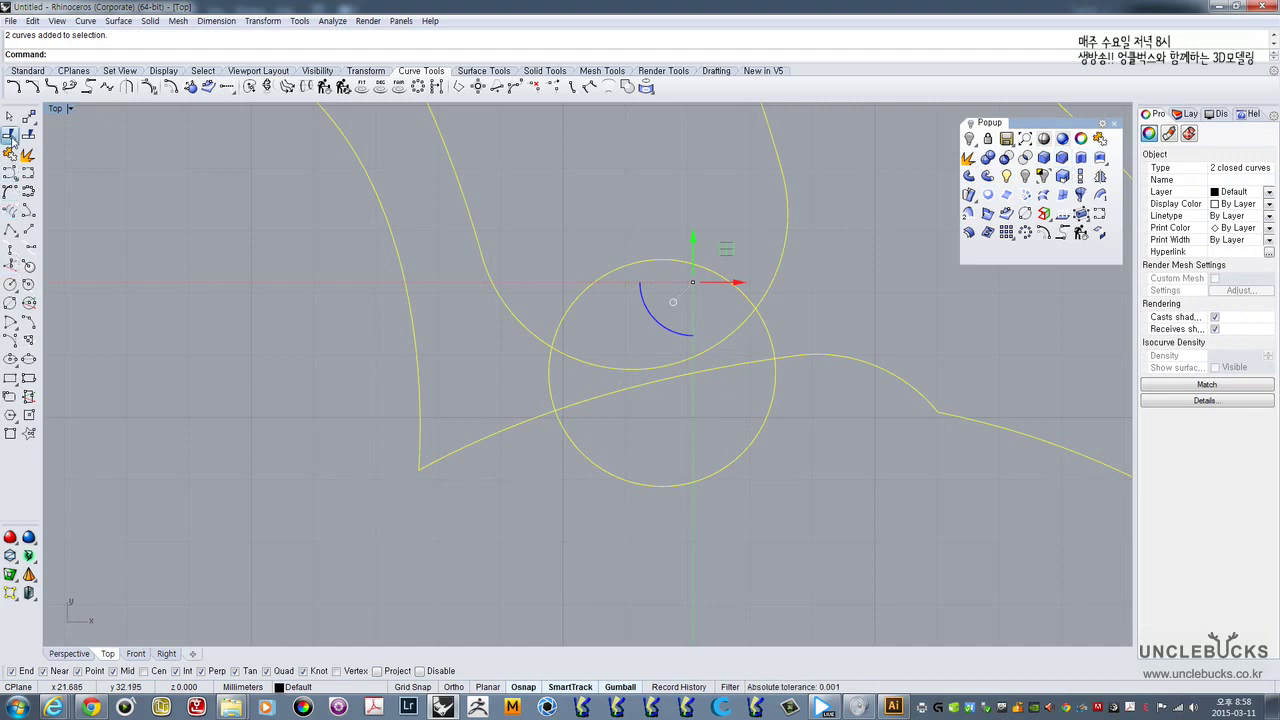
pyautogui.click(9, 134)
pyautogui.moveTo(627, 335); pyautogui.dragTo(626, 337)
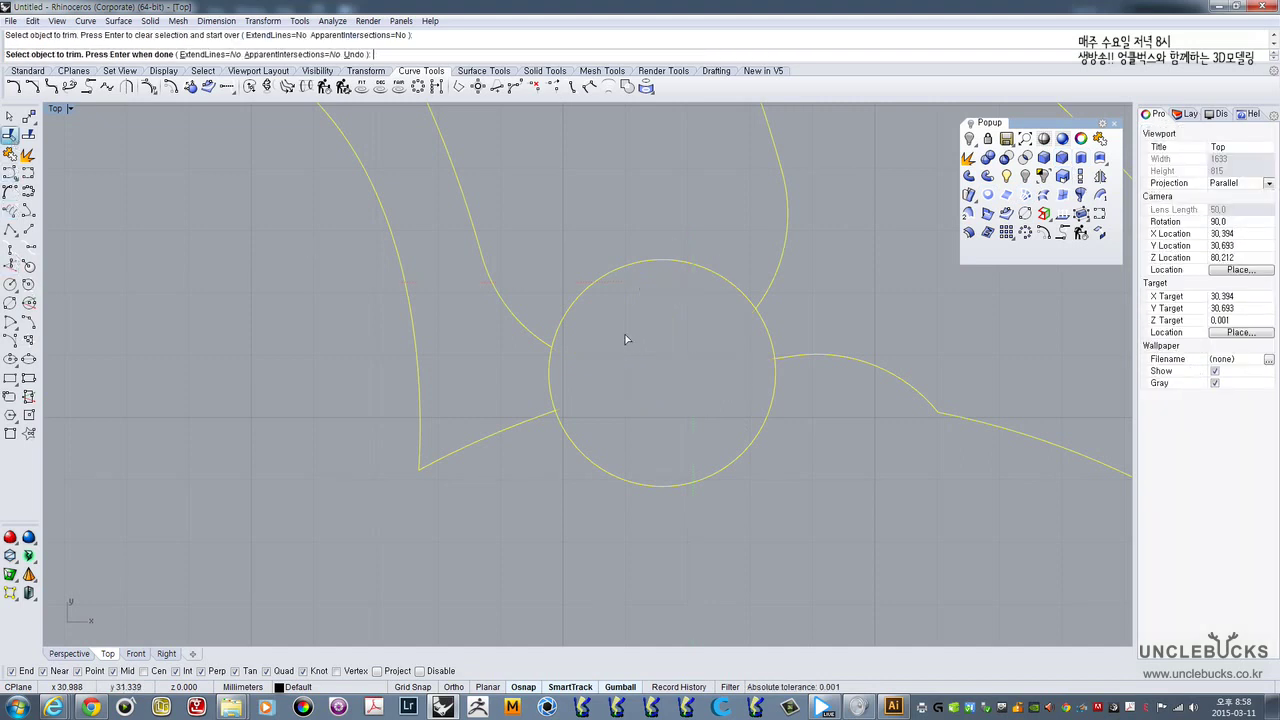
pyautogui.rightClick(668, 304)
pyautogui.click(611, 272)
pyautogui.press('Delete')
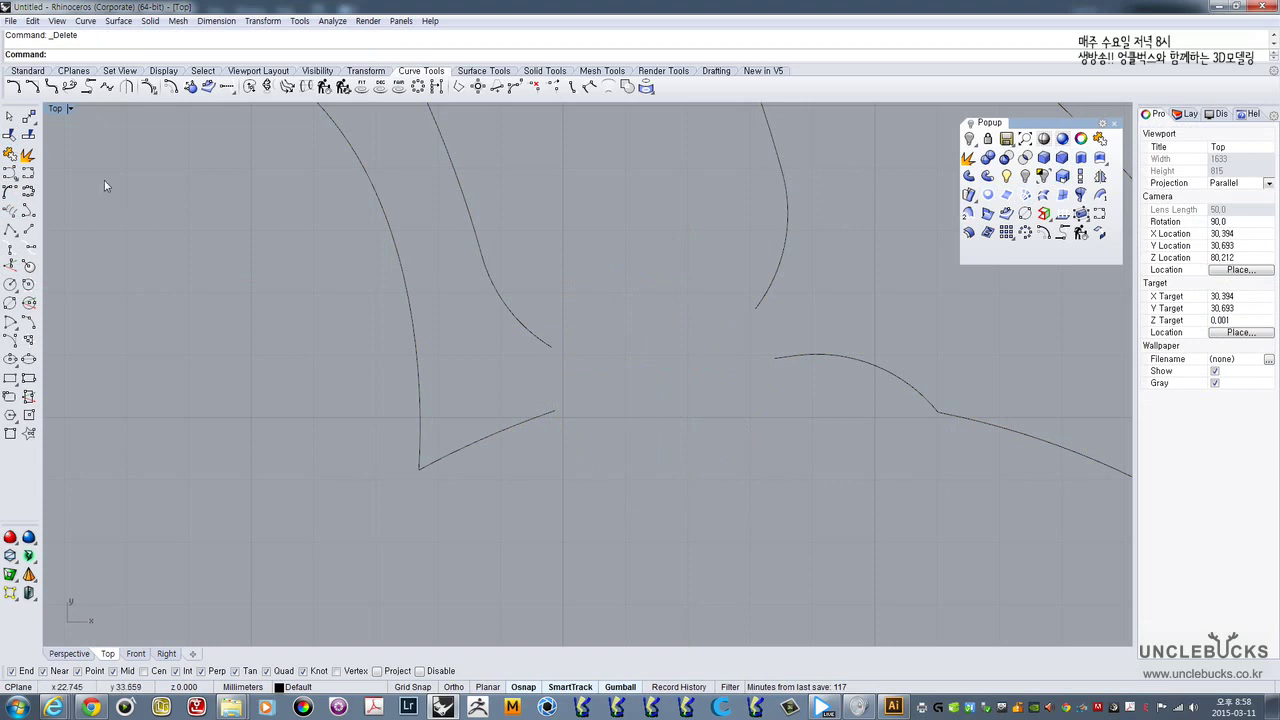
# - Connect the two trimmed ends of the outline under the right eyebrow with an arc blend
pyautogui.click(88, 86)
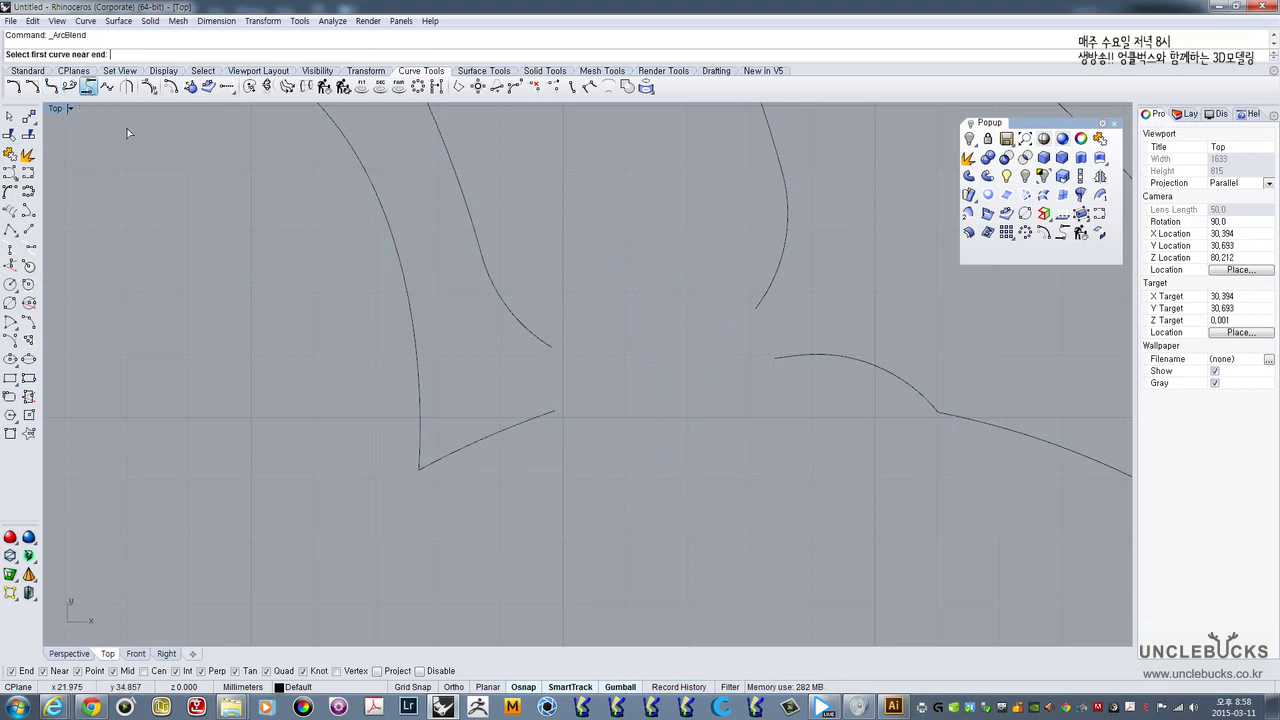
pyautogui.click(544, 346)
pyautogui.click(552, 415)
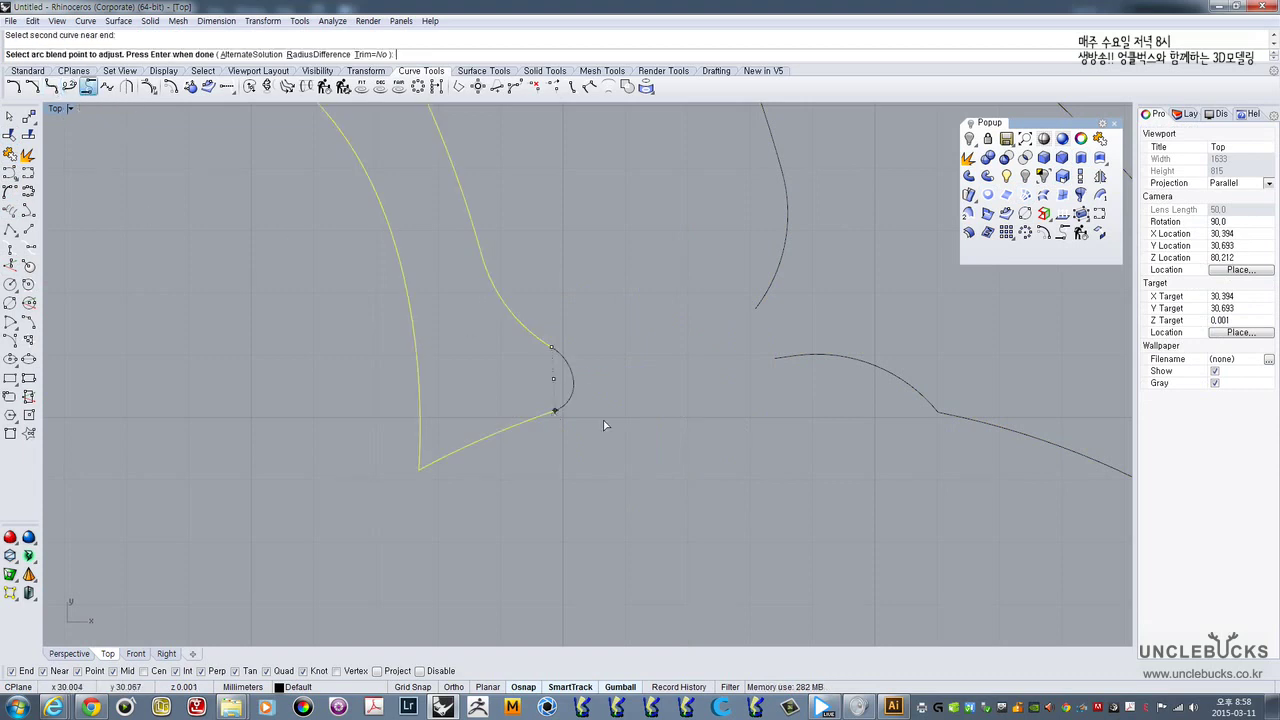
pyautogui.press('Return')
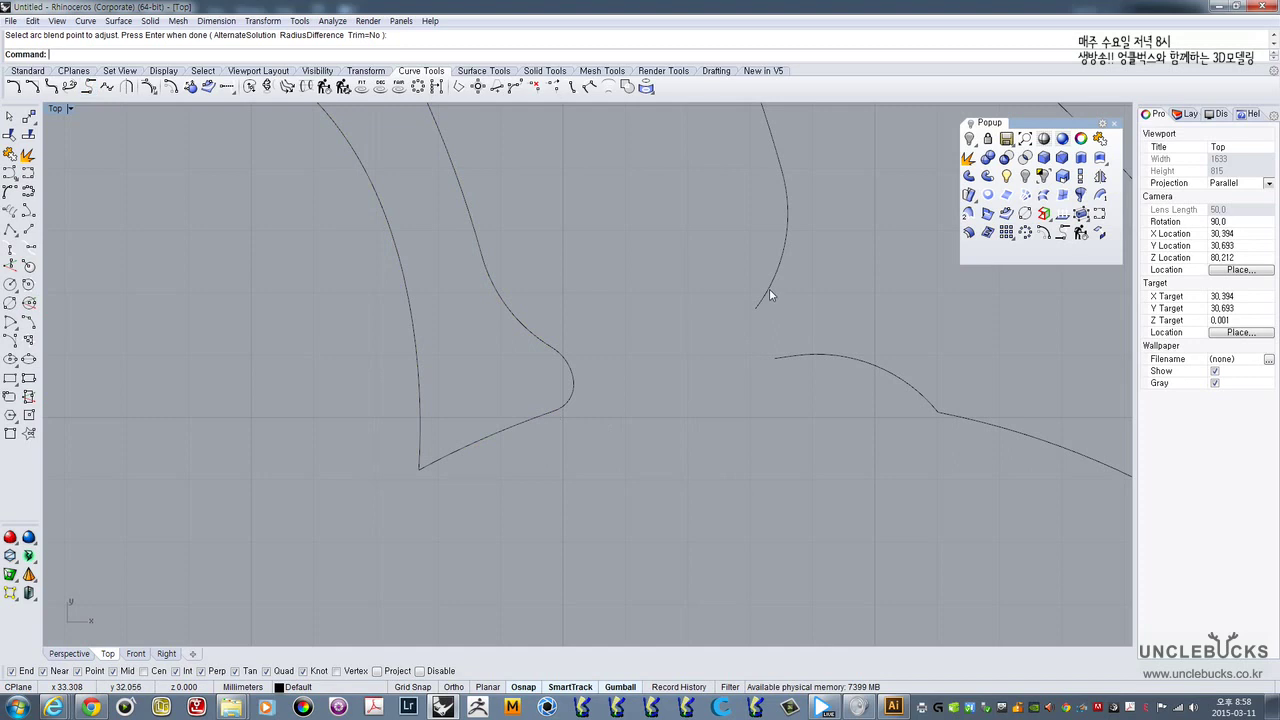
# - Close the right outer cutout outline with an arc blend between its eyebrow-side and cheek-side ends
pyautogui.press('Return')
pyautogui.press('Return')
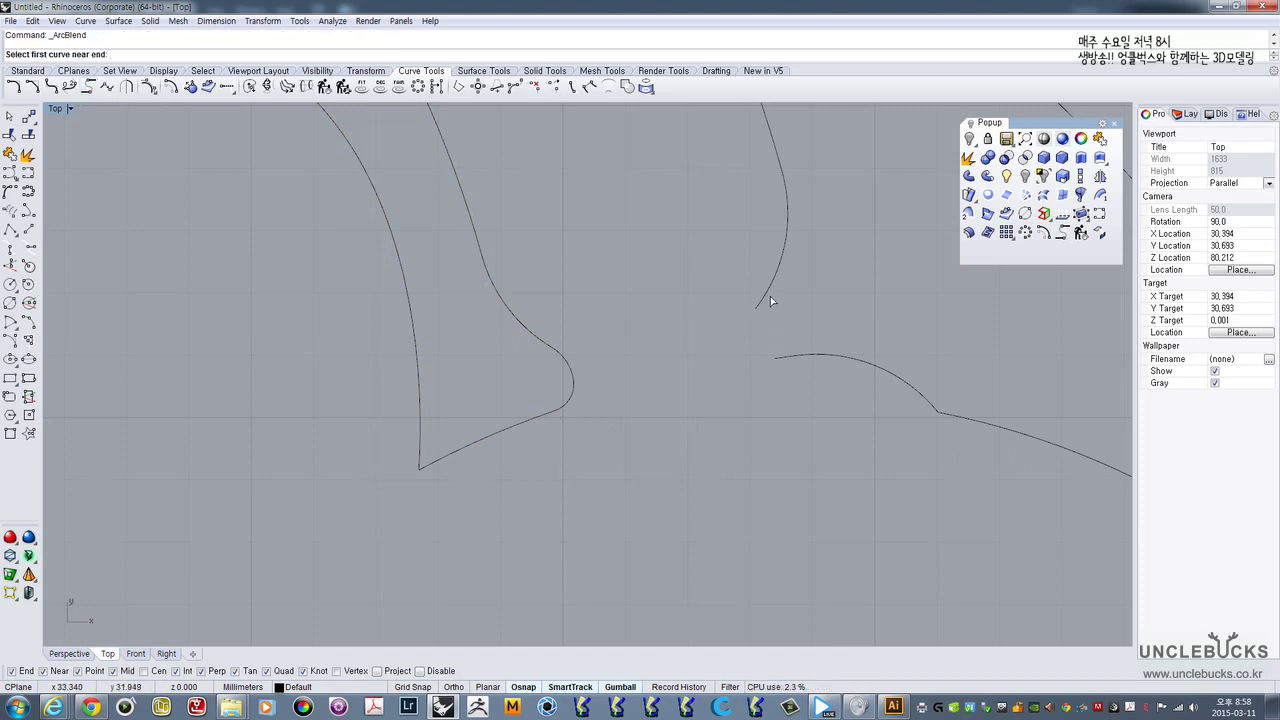
pyautogui.click(768, 298)
pyautogui.click(800, 360)
pyautogui.press('Return')
# - Join the right-side outline segments with their new blend arcs into closed curves
pyautogui.scroll(-6, 786, 372)
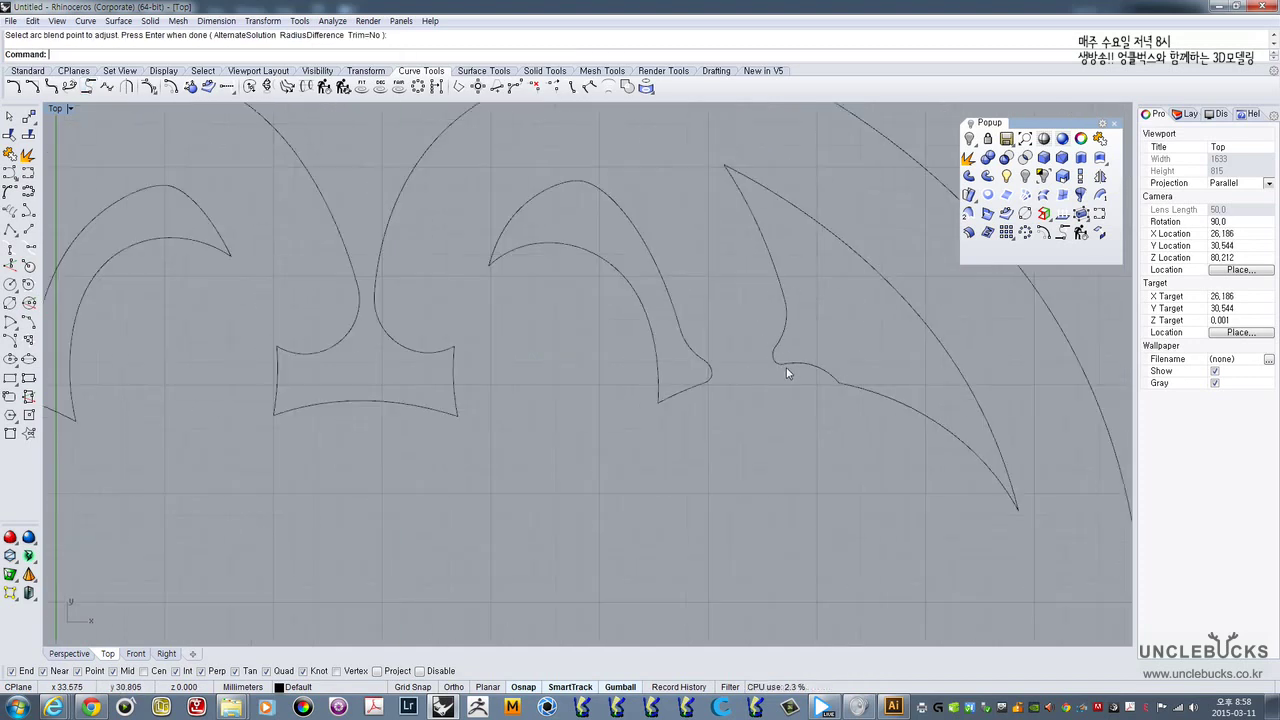
pyautogui.moveTo(480, 205); pyautogui.dragTo(926, 590)
pyautogui.click(1099, 141)
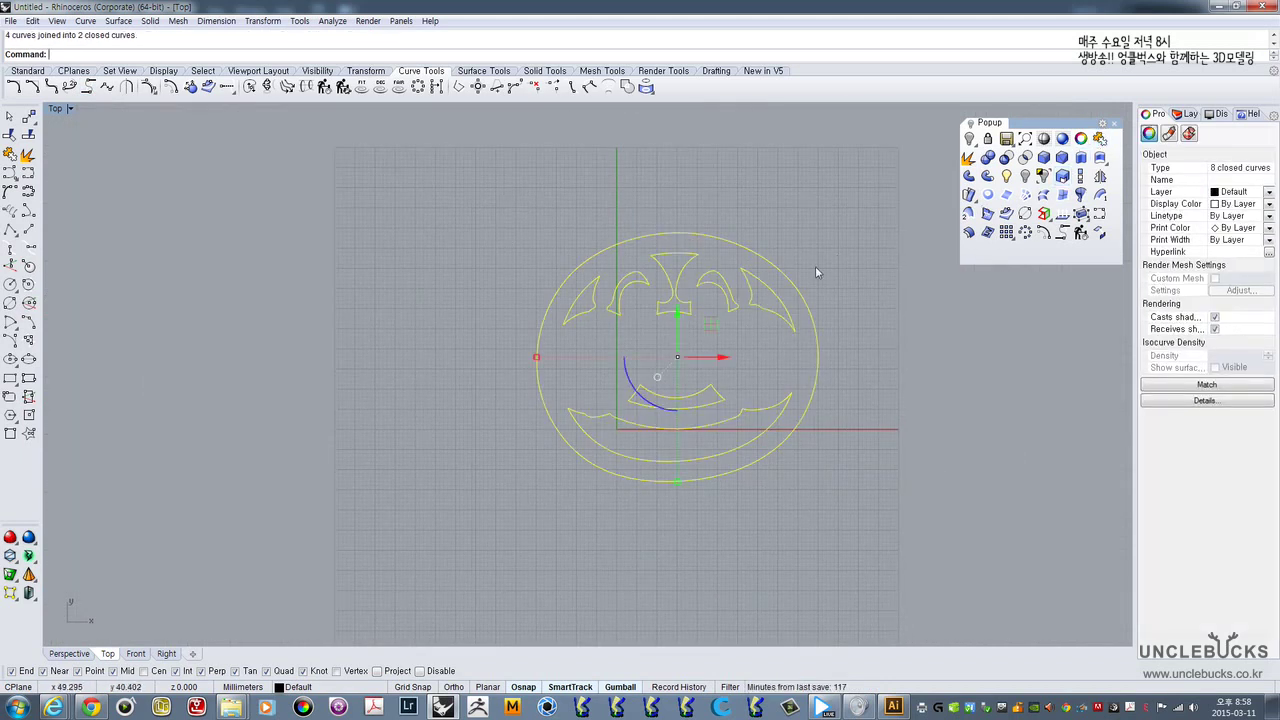
# - Show all the hidden face parts together with the finished outlines
pyautogui.scroll(4, 895, 200)
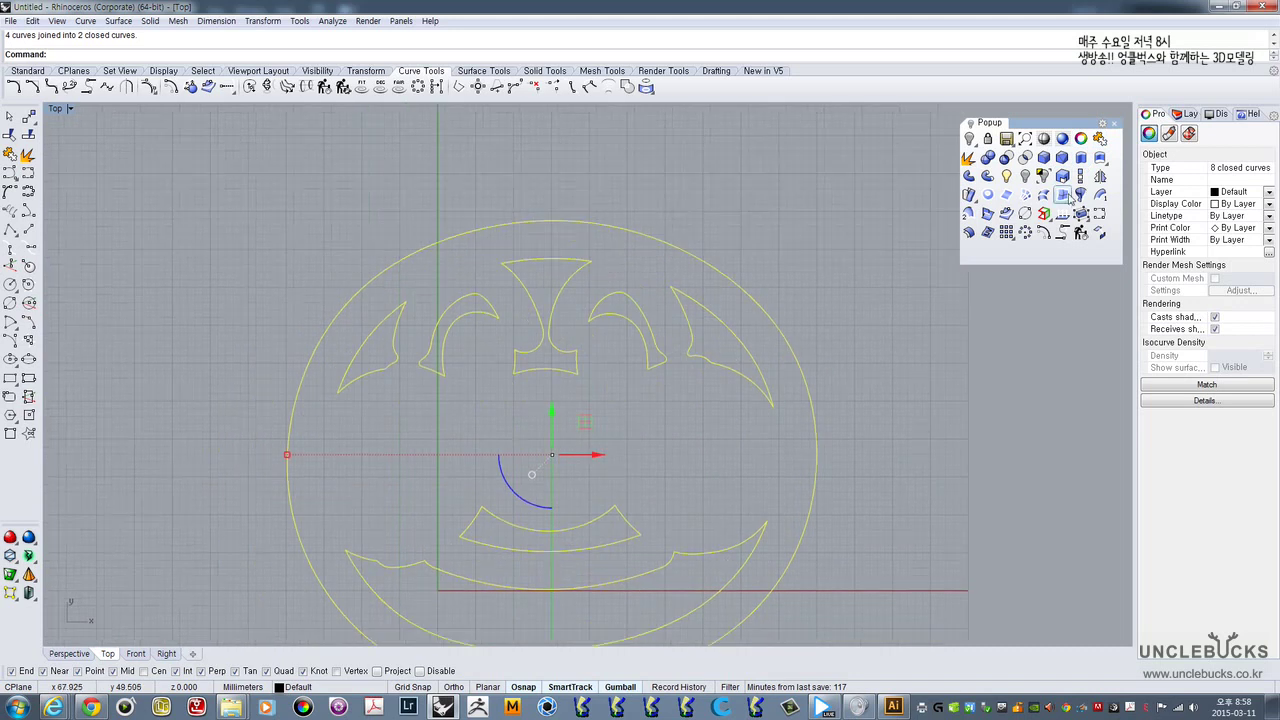
pyautogui.click(1005, 177)
pyautogui.moveTo(643, 323); pyautogui.dragTo(669, 245, button='right')
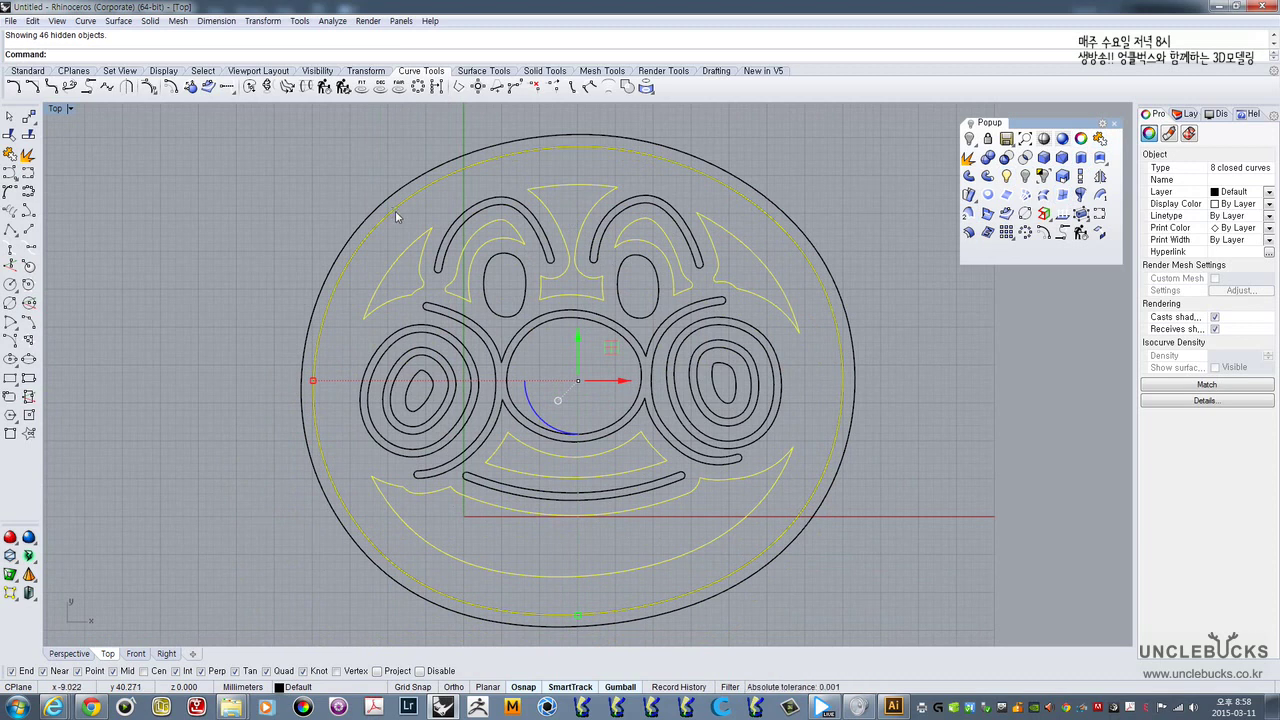
# - Offset the face's inner outline curve outward by 4 mm with sharp corners
pyautogui.click(421, 204)
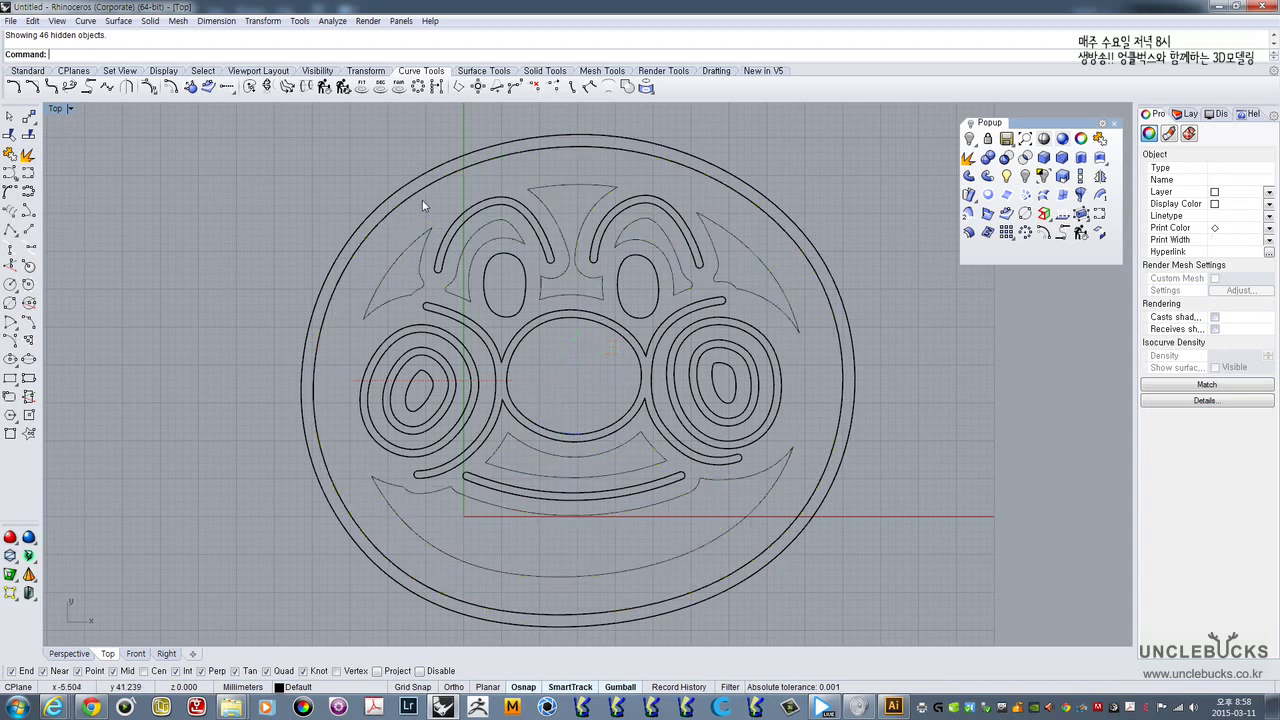
pyautogui.click(422, 191)
pyautogui.click(463, 228)
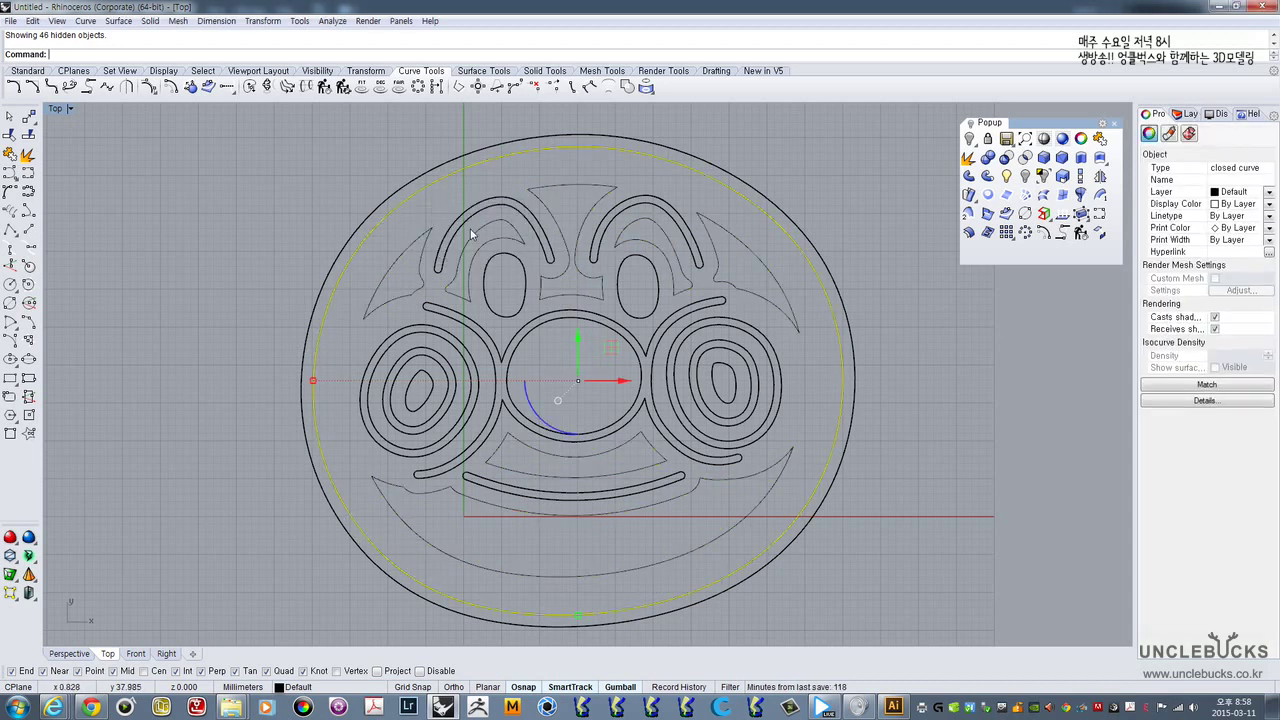
pyautogui.moveTo(374, 230); pyautogui.dragTo(393, 248, button='right')
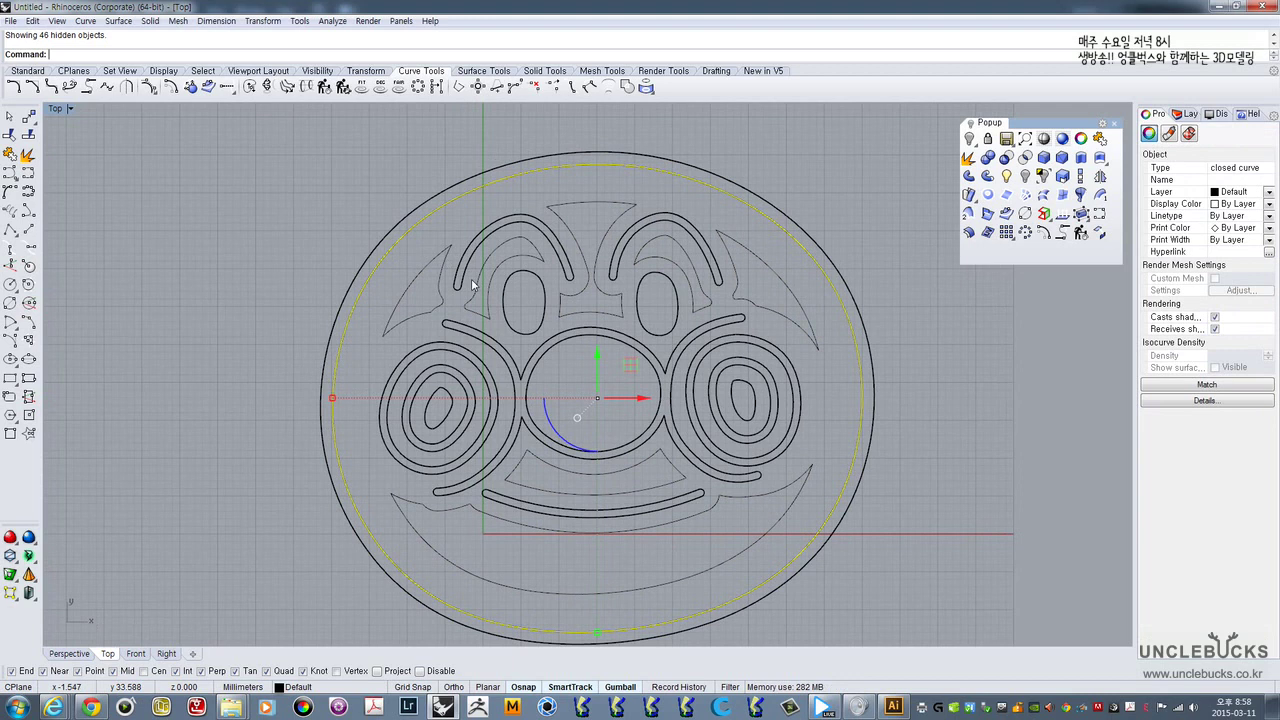
pyautogui.write('Offset')
pyautogui.press('Return')
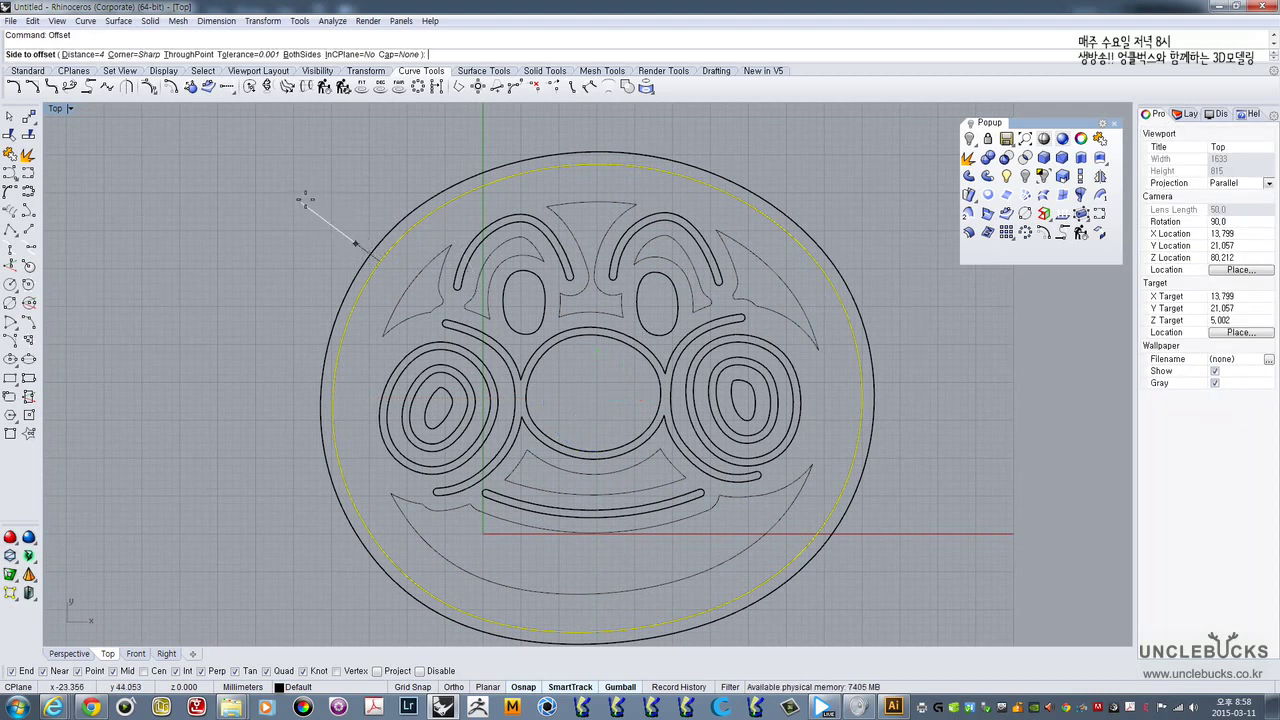
pyautogui.click(305, 200)
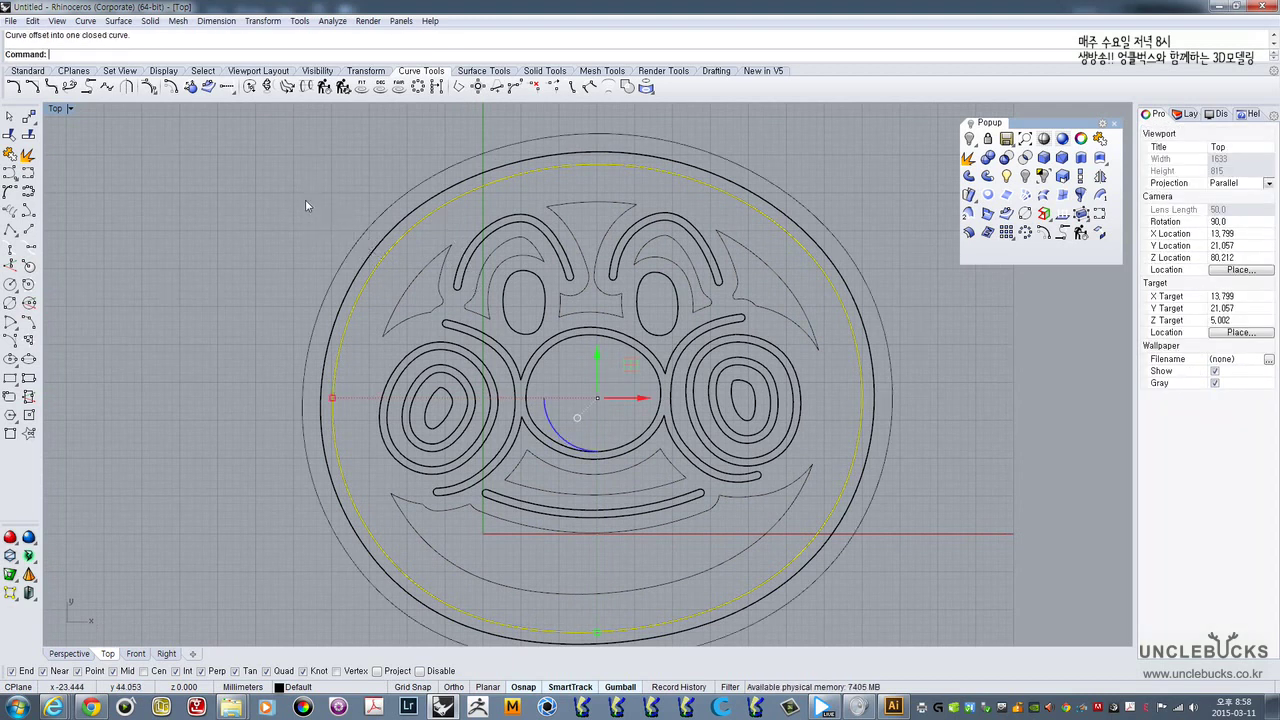
# - Start a solid extrusion of the new outer offset outline together with the seven closed cutout outlines inside the face
pyautogui.click(418, 201)
pyautogui.scroll(-3, 419, 247)
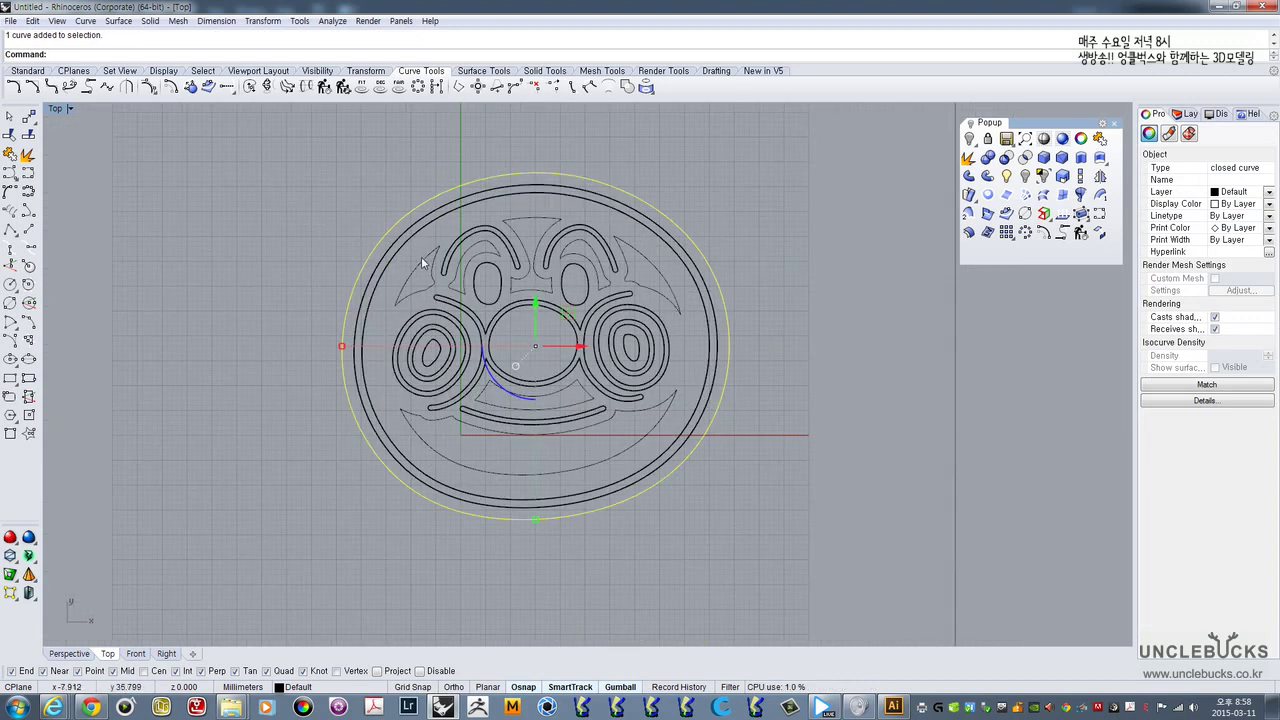
pyautogui.keyDown('shift'); pyautogui.click(421, 256); pyautogui.keyUp('shift')
pyautogui.keyDown('shift'); pyautogui.click(492, 258); pyautogui.keyUp('shift')
pyautogui.keyDown('shift'); pyautogui.click(532, 269); pyautogui.keyUp('shift')
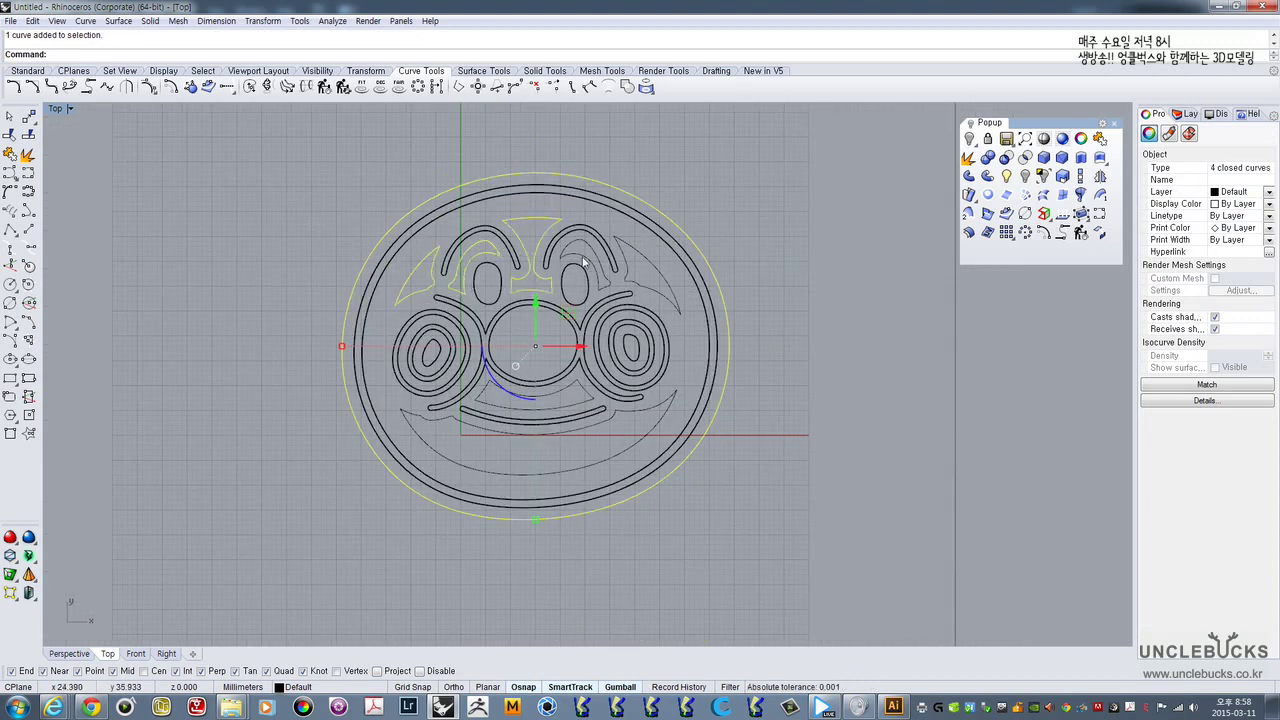
pyautogui.keyDown('shift'); pyautogui.click(584, 262); pyautogui.keyUp('shift')
pyautogui.keyDown('shift'); pyautogui.click(634, 255); pyautogui.keyUp('shift')
pyautogui.scroll(3, 590, 371)
pyautogui.keyDown('shift'); pyautogui.click(586, 405); pyautogui.keyUp('shift')
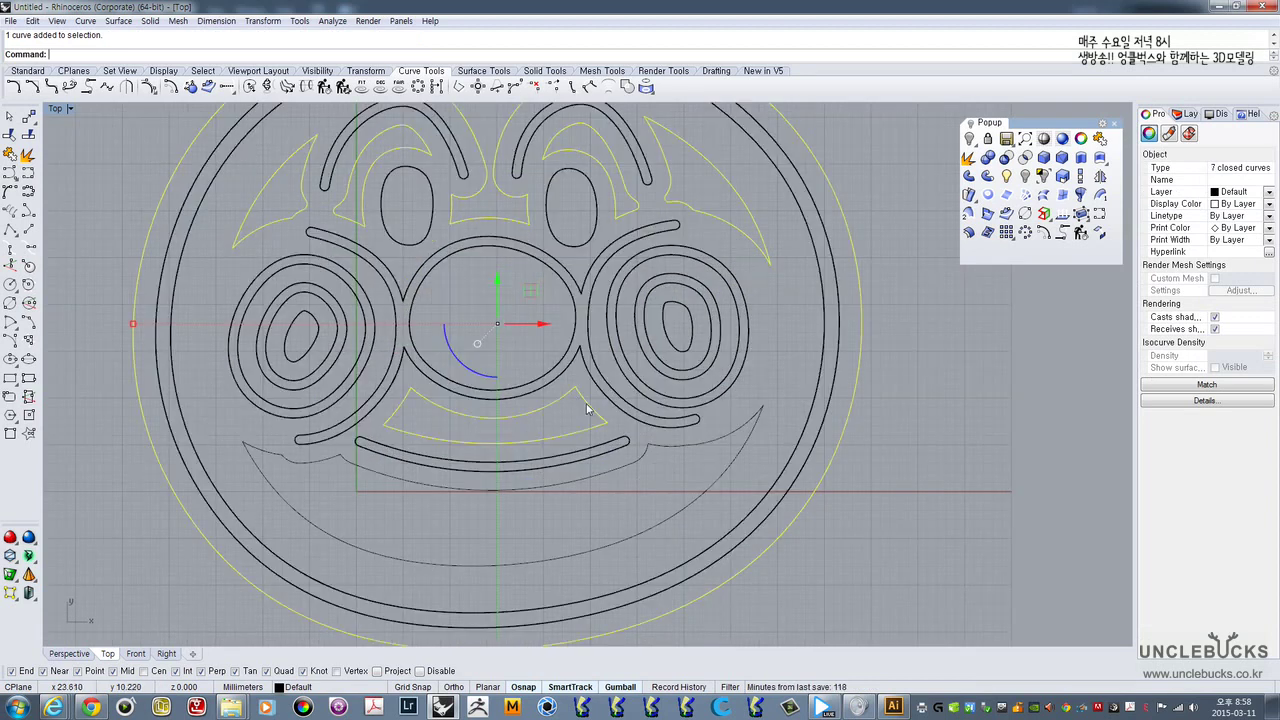
pyautogui.keyDown('shift'); pyautogui.click(662, 451); pyautogui.keyUp('shift')
pyautogui.scroll(-3, 557, 425)
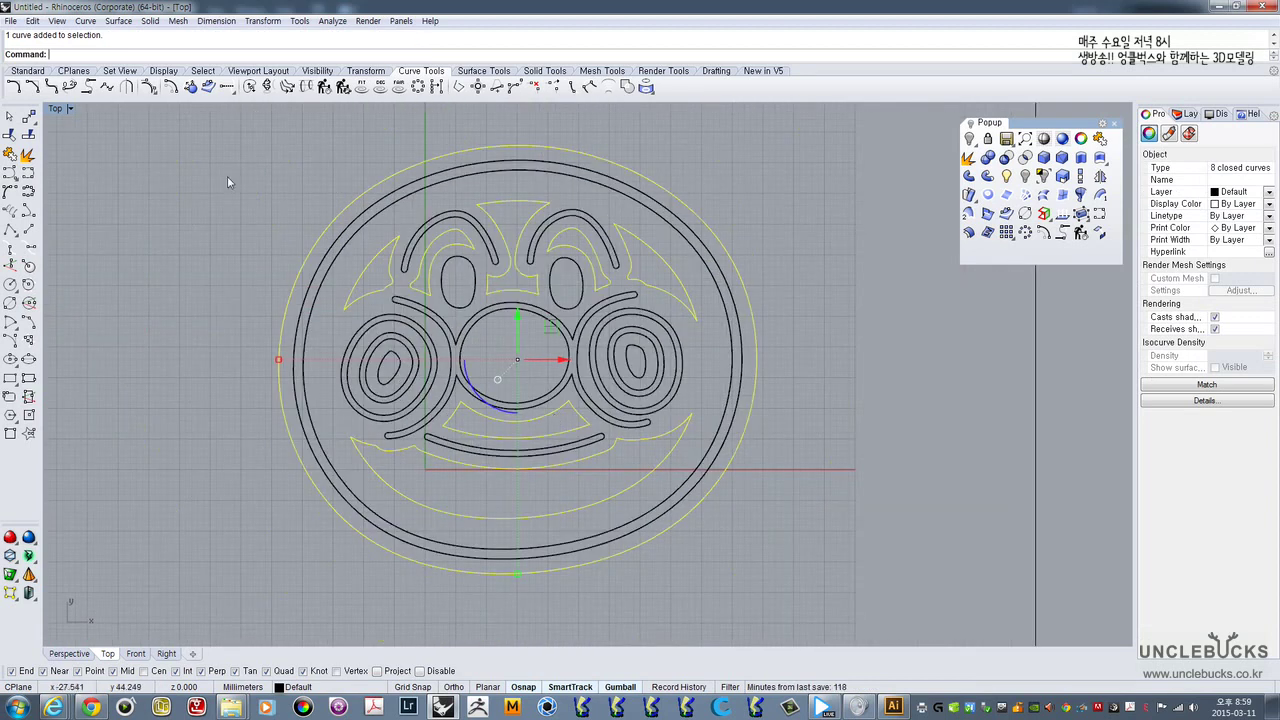
pyautogui.doubleClick(64, 109)
pyautogui.doubleClick(620, 108)
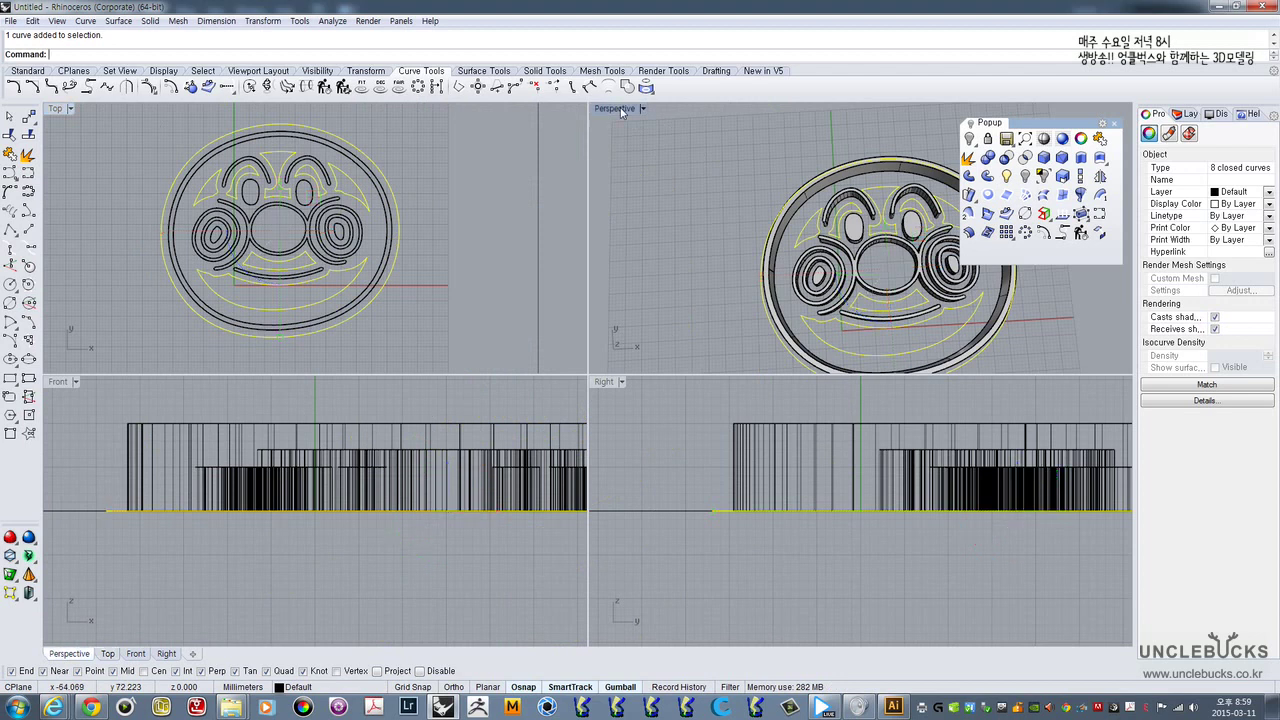
pyautogui.moveTo(611, 254); pyautogui.dragTo(698, 264, button='right')
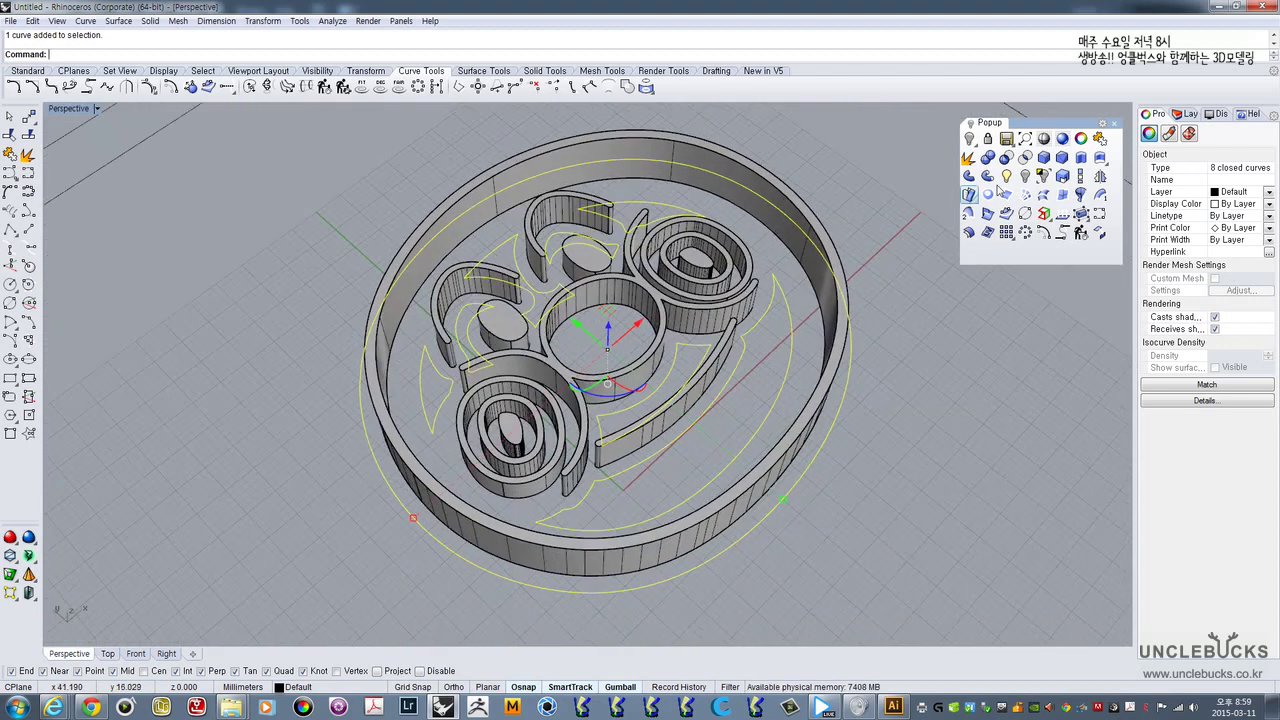
pyautogui.click(1081, 157)
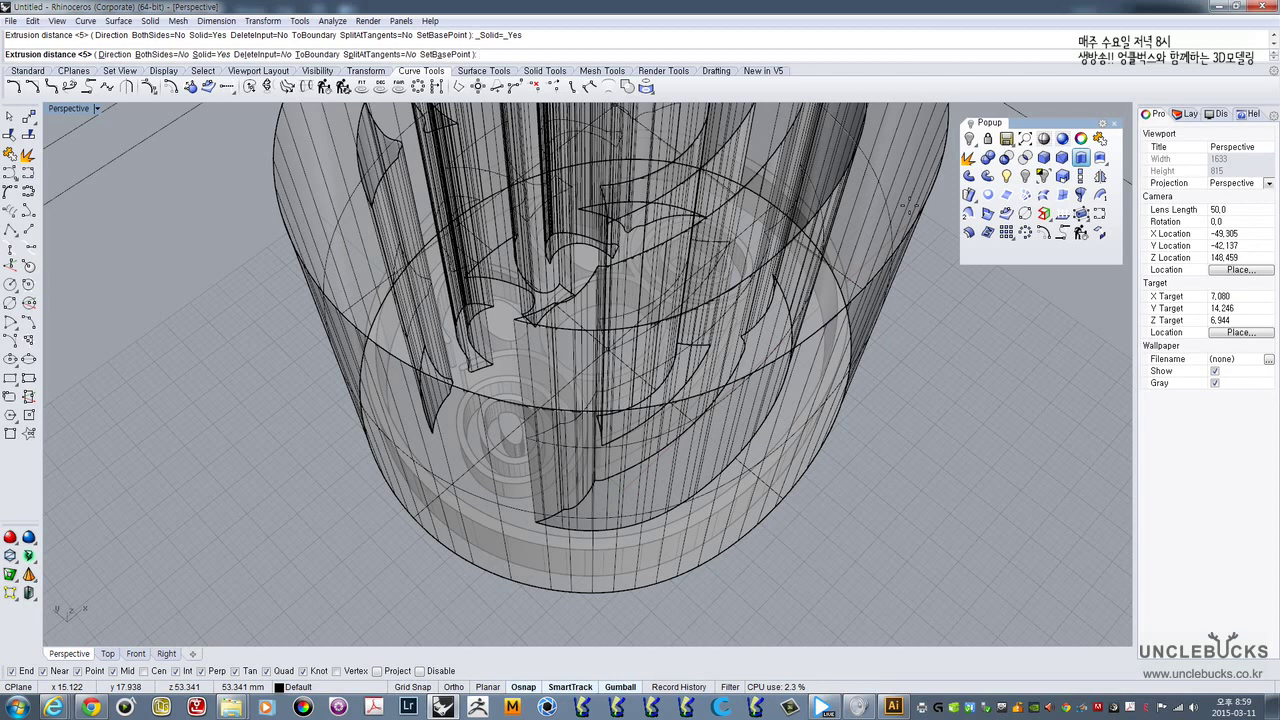
pyautogui.scroll(-6, 907, 206)
pyautogui.scroll(4, 828, 345)
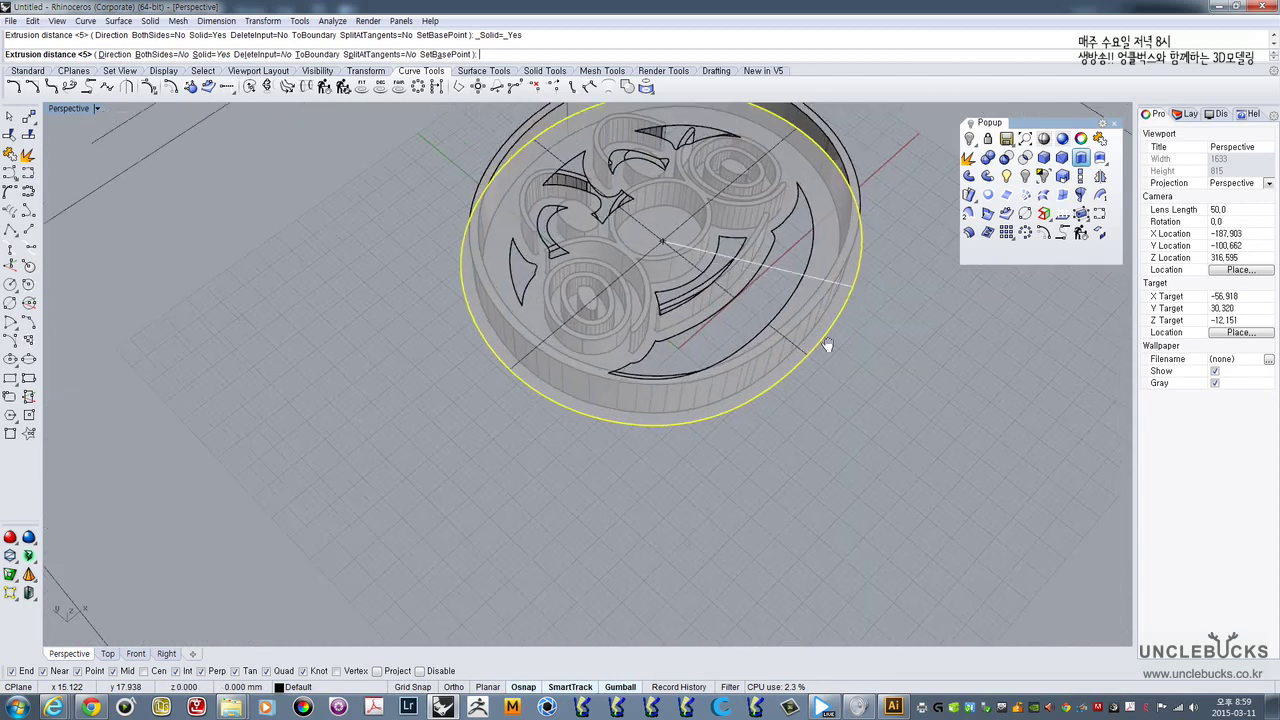
# - Extrude the eight selected closed curves as a solid with a distance of -2 to form the cutter's base plate
pyautogui.moveTo(828, 345); pyautogui.dragTo(820, 270, button='right')
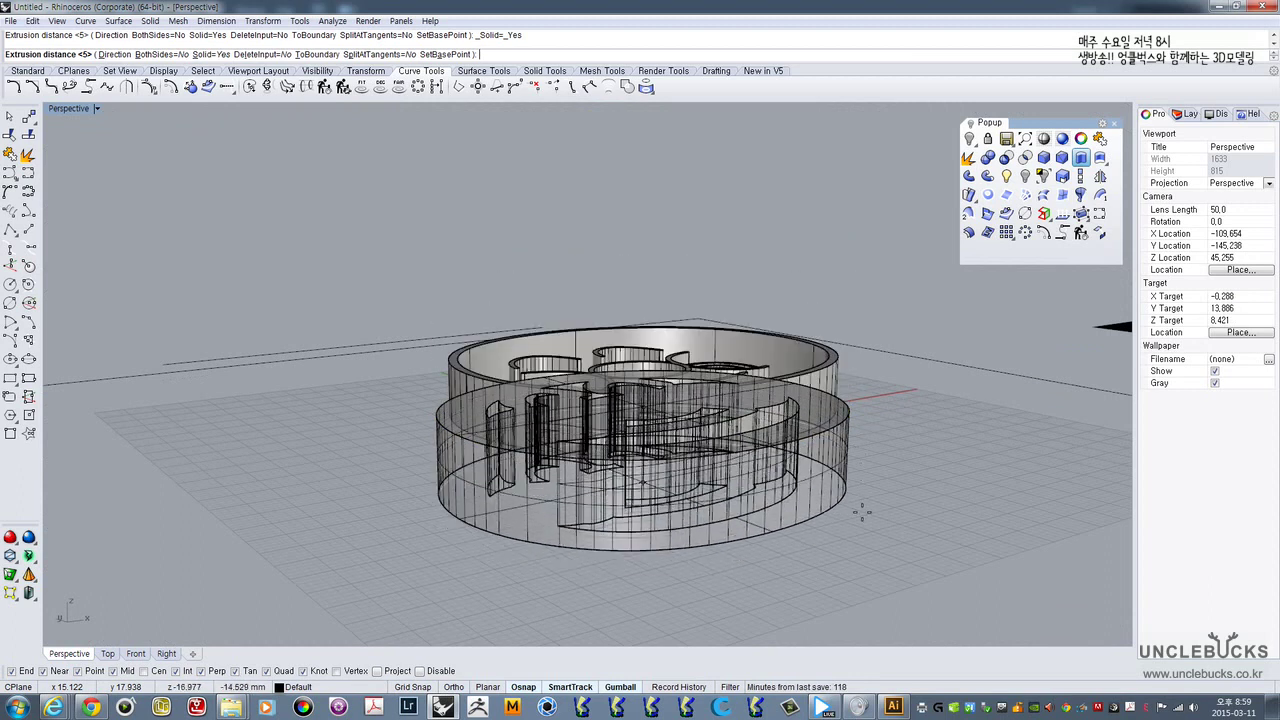
pyautogui.press('Escape')
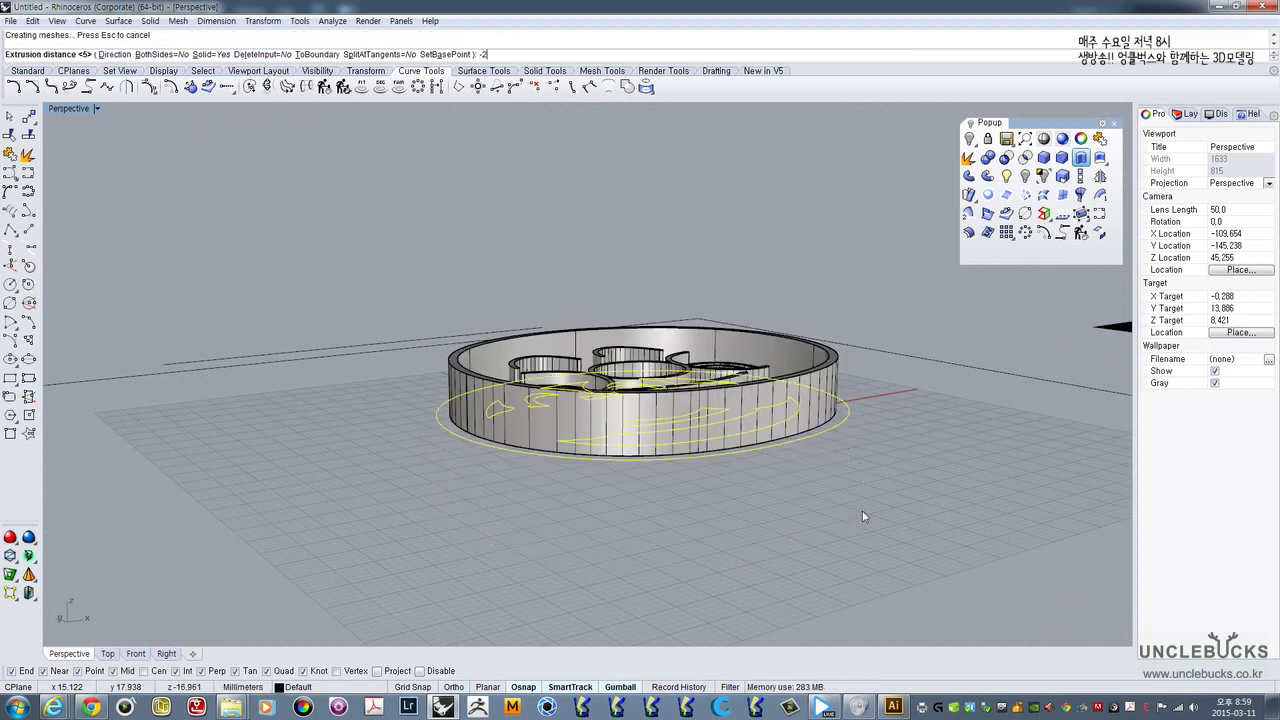
pyautogui.moveTo(723, 463); pyautogui.dragTo(780, 445, button='right')
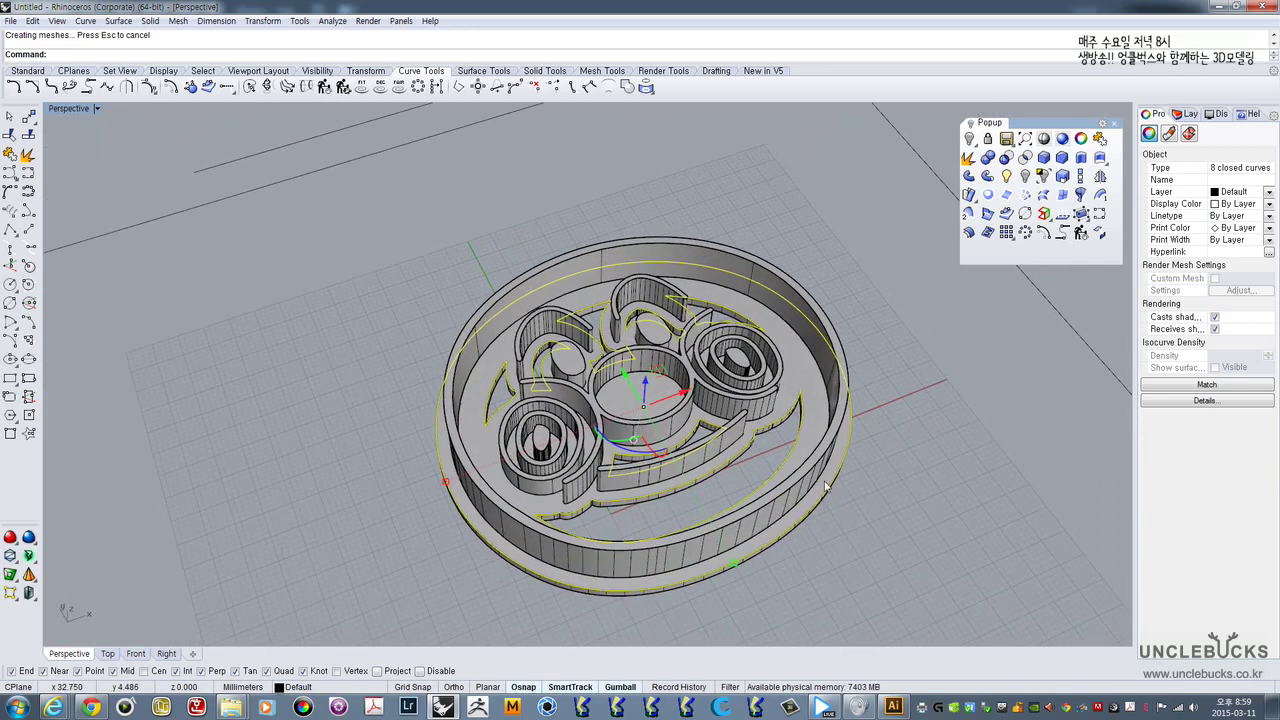
# - Select all the extrusions of the face cutter and Boolean-union them into one solid
pyautogui.click(837, 519)
pyautogui.moveTo(837, 519); pyautogui.dragTo(655, 485, button='right')
pyautogui.click(795, 500)
pyautogui.keyDown('shift'); pyautogui.click(797, 463); pyautogui.keyUp('shift')
pyautogui.press('Escape')
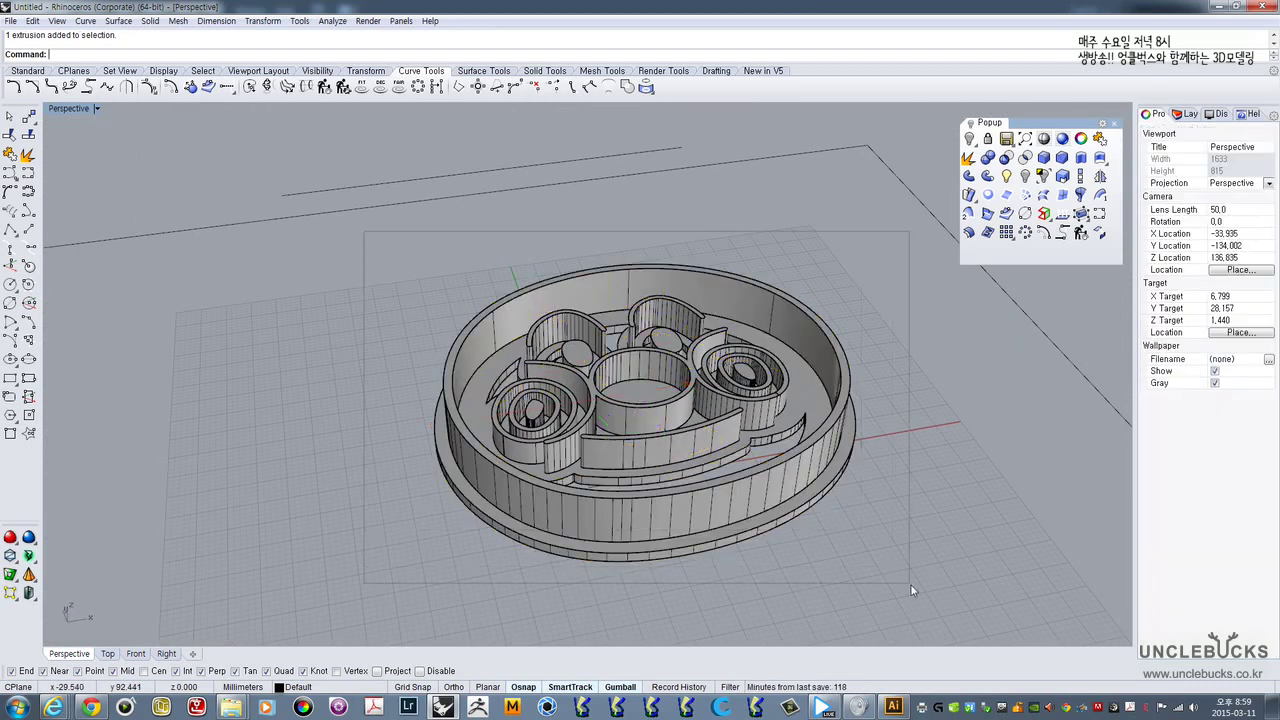
pyautogui.hotkey('ctrl', 'a')
pyautogui.moveTo(911, 480); pyautogui.dragTo(889, 428, button='right')
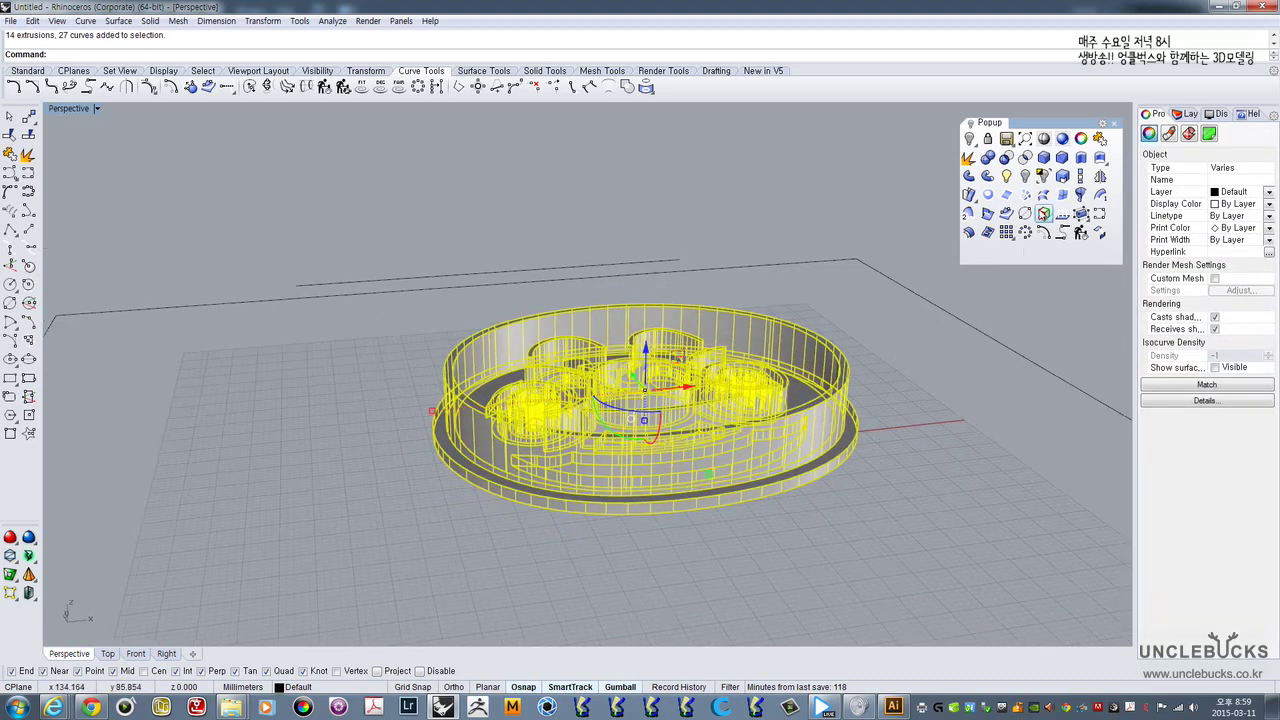
pyautogui.click(987, 158)
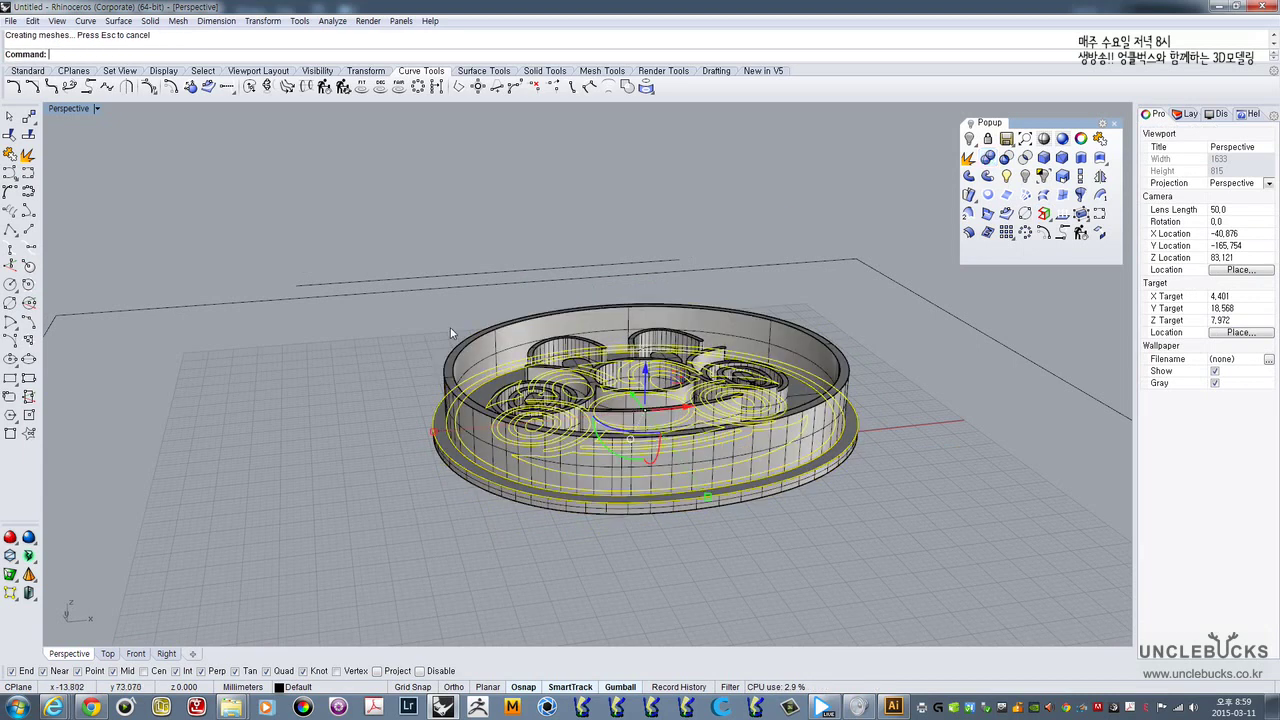
# - Move the merged face cutter along the X axis, well clear of its source curves and the large square outline
pyautogui.moveTo(481, 343); pyautogui.dragTo(598, 350, button='right')
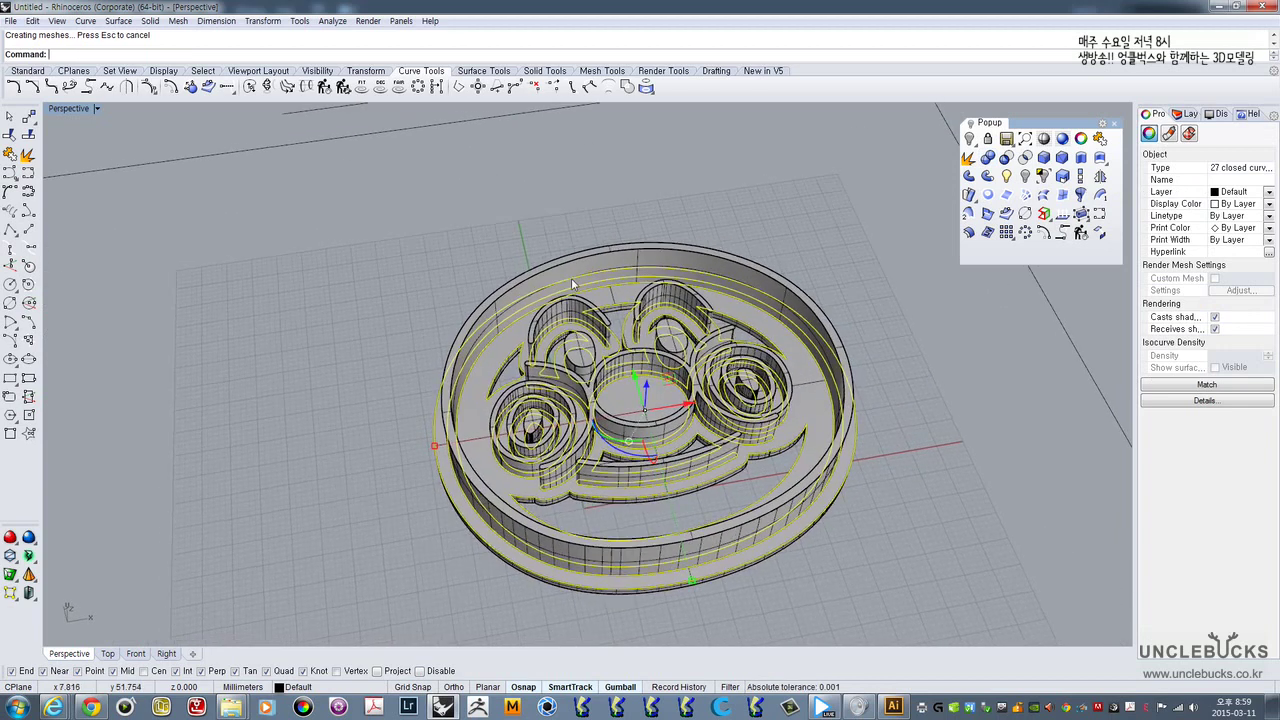
pyautogui.click(571, 278)
pyautogui.scroll(-3, 661, 363)
pyautogui.moveTo(644, 344); pyautogui.dragTo(234, 401)
pyautogui.keyDown('shift'); pyautogui.moveTo(326, 404); pyautogui.dragTo(724, 378, button='right'); pyautogui.keyUp('shift')
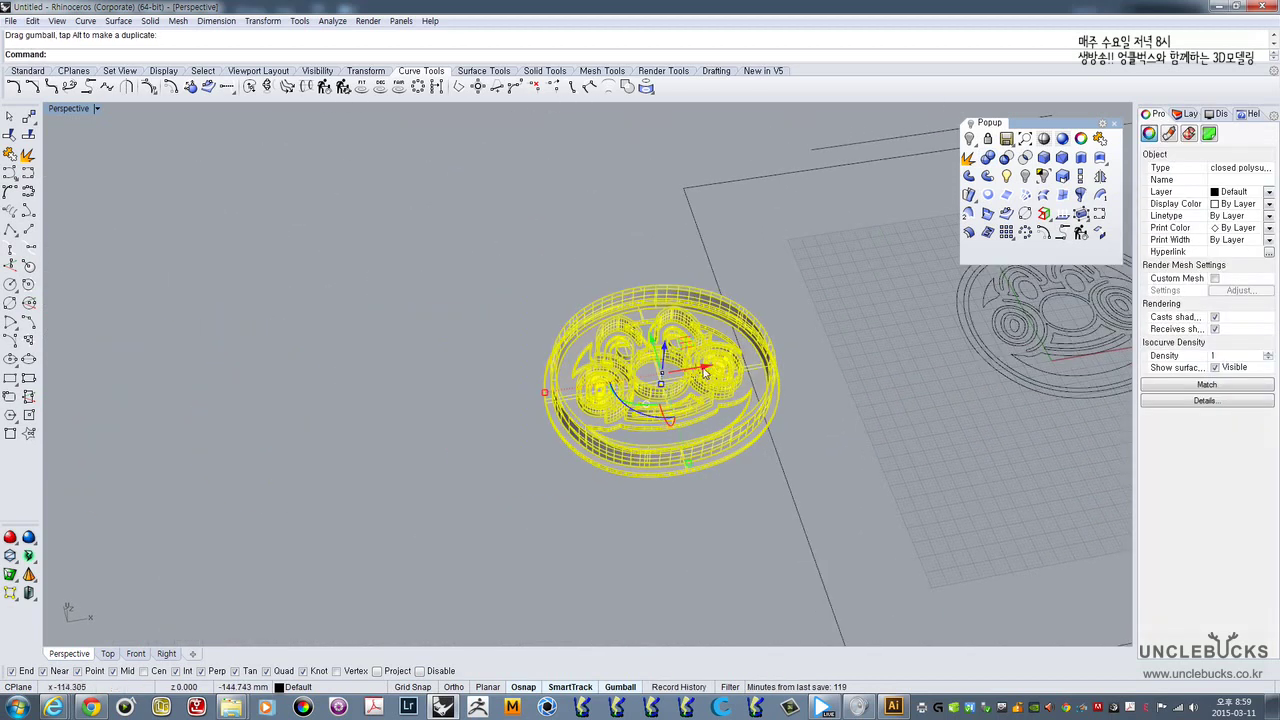
pyautogui.moveTo(704, 372); pyautogui.dragTo(533, 397)
pyautogui.press('Escape')
# - Examine the merged face cutter up close, checking its raised nose, cheek, eye and mouth outlines
pyautogui.scroll(6, 480, 376)
pyautogui.moveTo(490, 427); pyautogui.dragTo(587, 509, button='right')
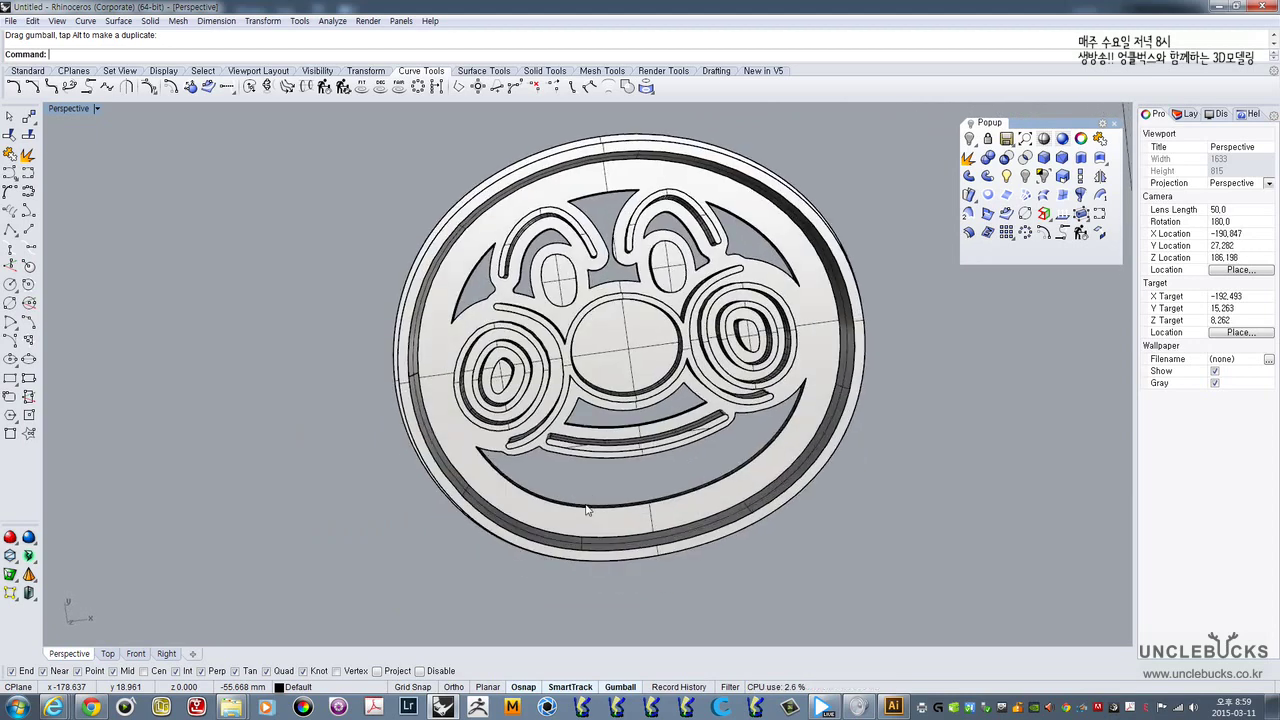
pyautogui.scroll(8, 614, 349)
pyautogui.moveTo(646, 363); pyautogui.dragTo(675, 273, button='right')
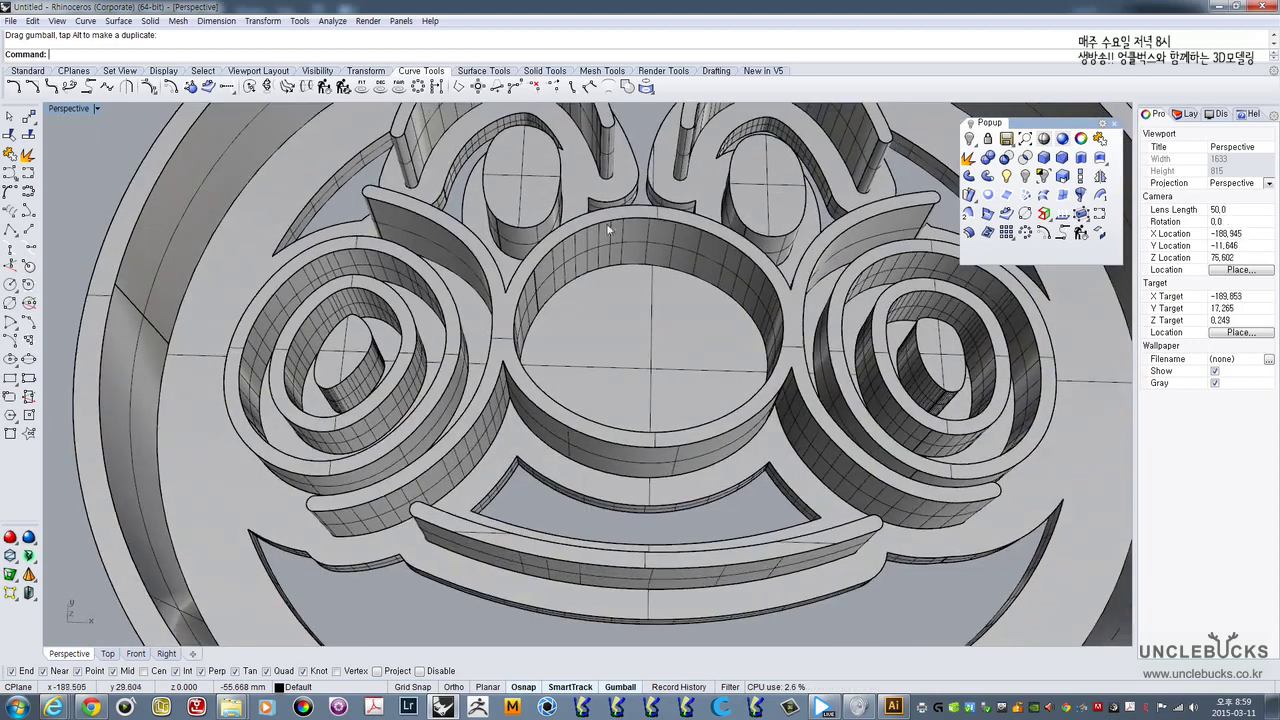
pyautogui.moveTo(608, 230); pyautogui.dragTo(637, 304, button='right')
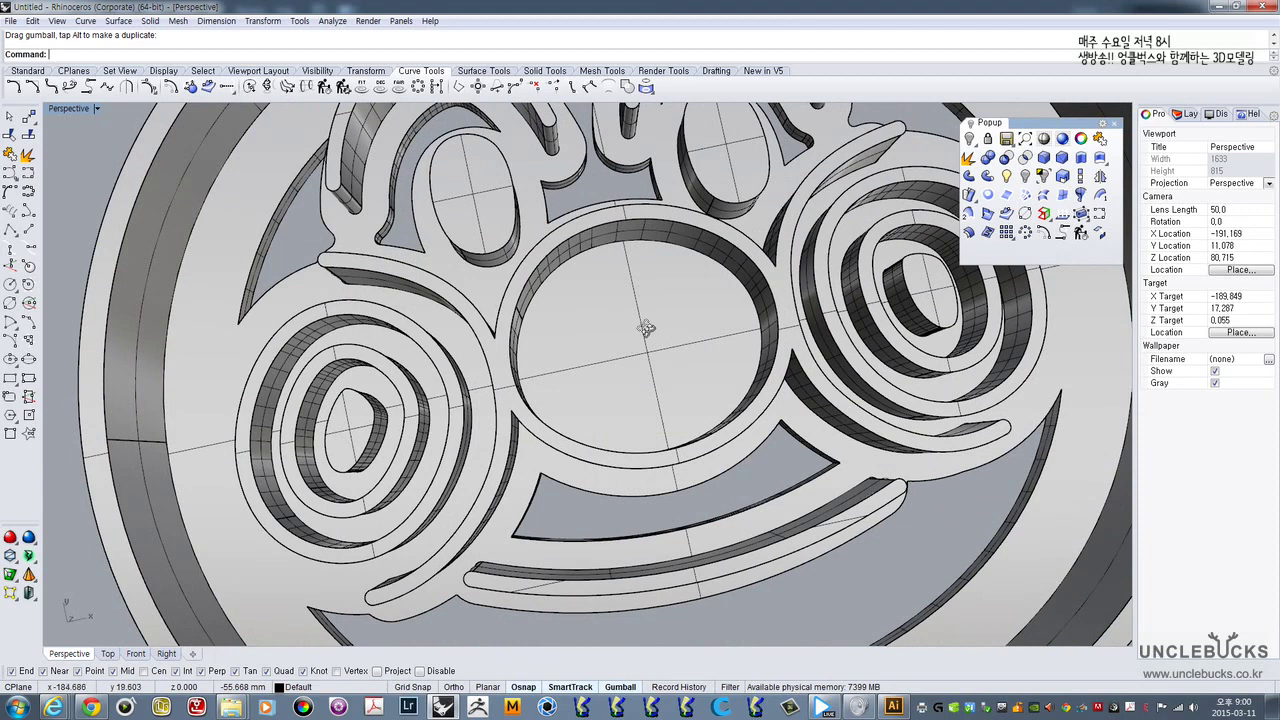
pyautogui.moveTo(646, 328); pyautogui.dragTo(624, 361, button='right')
pyautogui.scroll(-4, 637, 314)
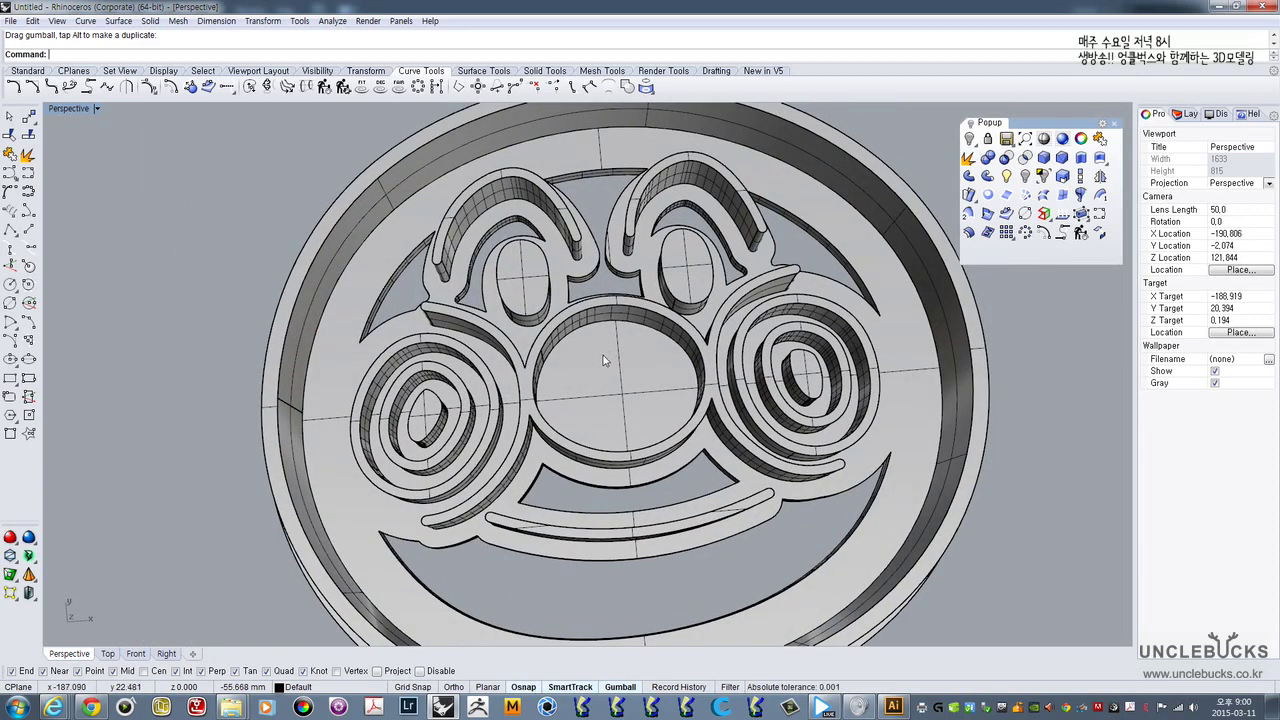
pyautogui.scroll(-5, 610, 358)
# - Review the whole layout, comparing the face cutter and its source curves with the Batman cutter
pyautogui.moveTo(620, 355); pyautogui.dragTo(400, 373, button='right')
pyautogui.click(398, 375)
pyautogui.scroll(-4, 398, 375)
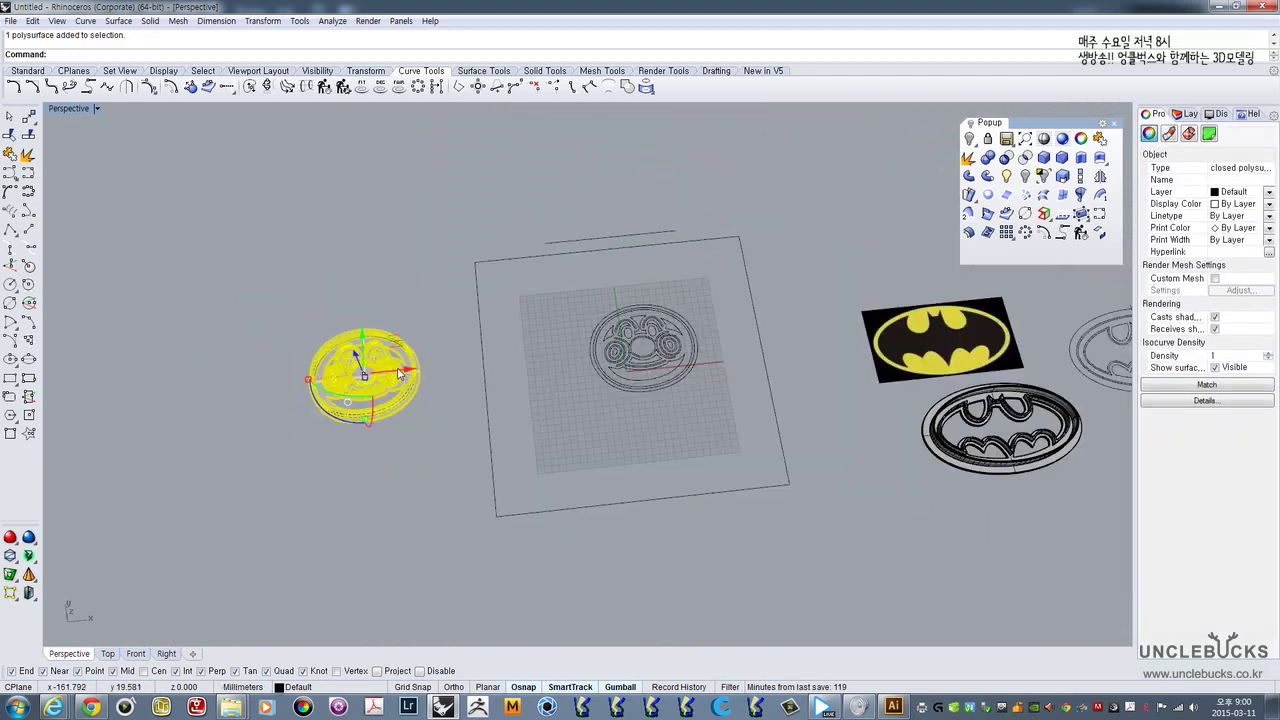
pyautogui.scroll(-1, 398, 375)
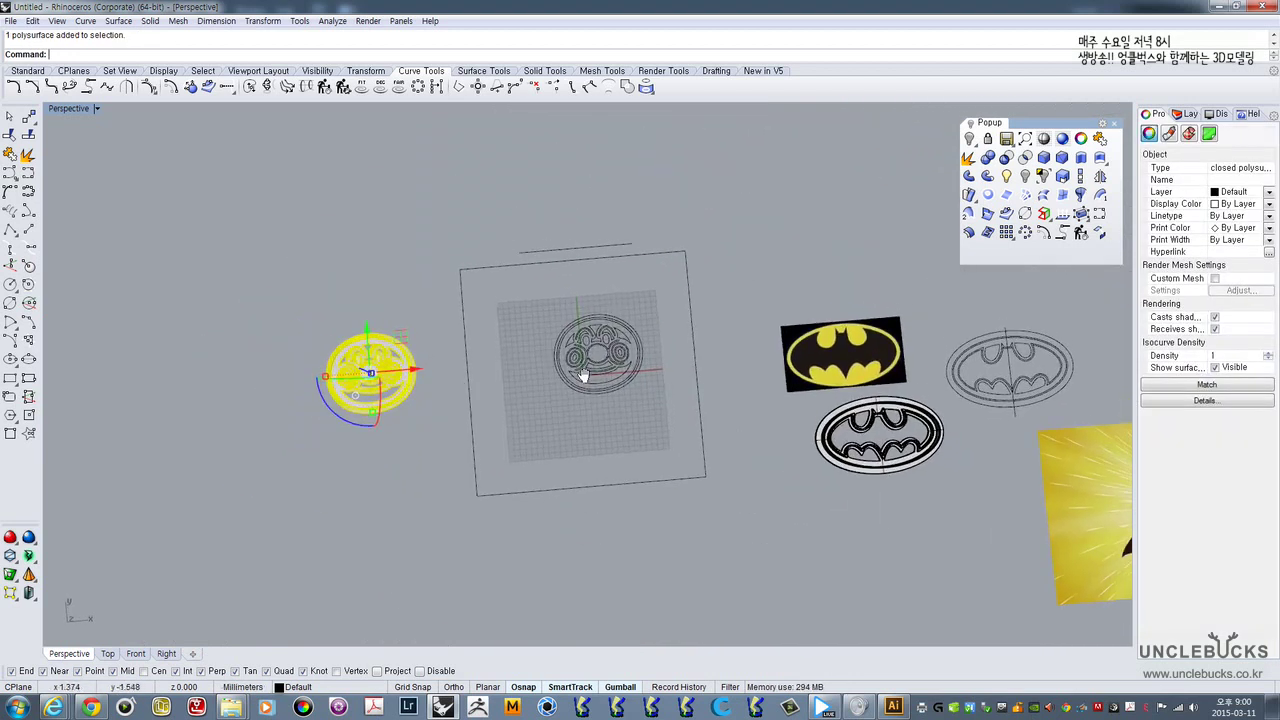
pyautogui.keyDown('shift'); pyautogui.moveTo(583, 375); pyautogui.dragTo(501, 325, button='right'); pyautogui.keyUp('shift')
pyautogui.click(563, 358)
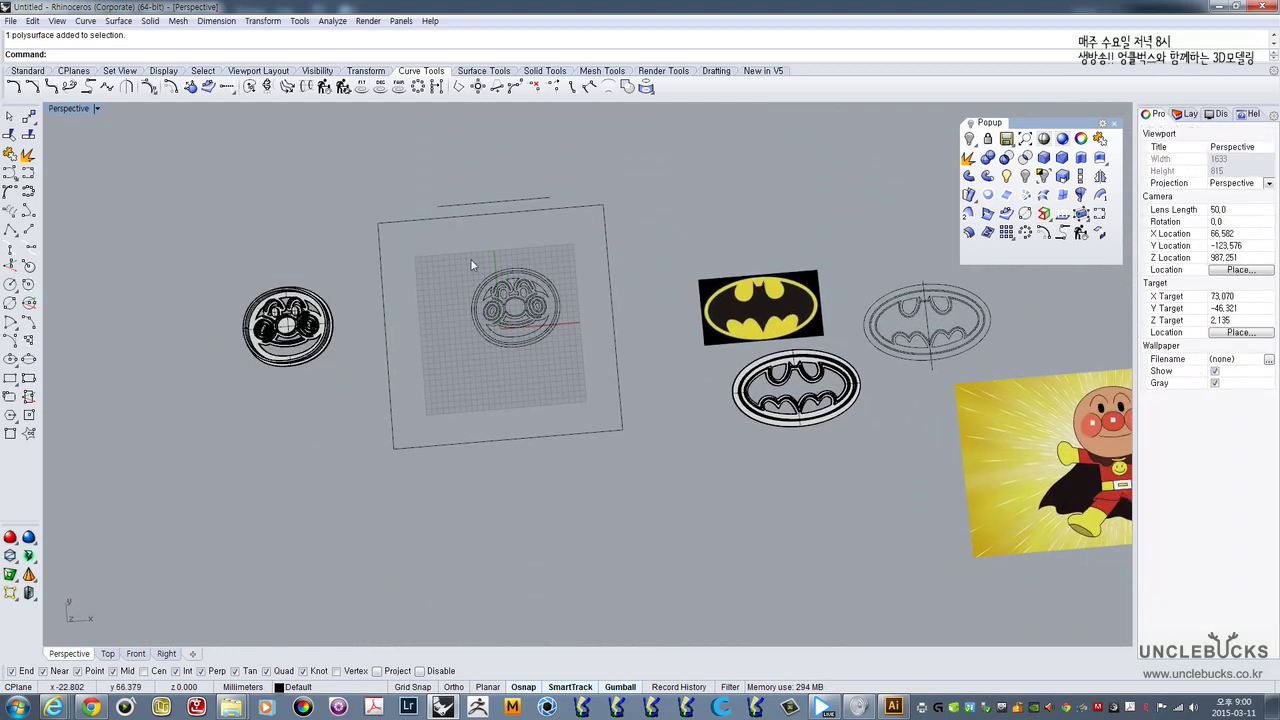
pyautogui.click(575, 391)
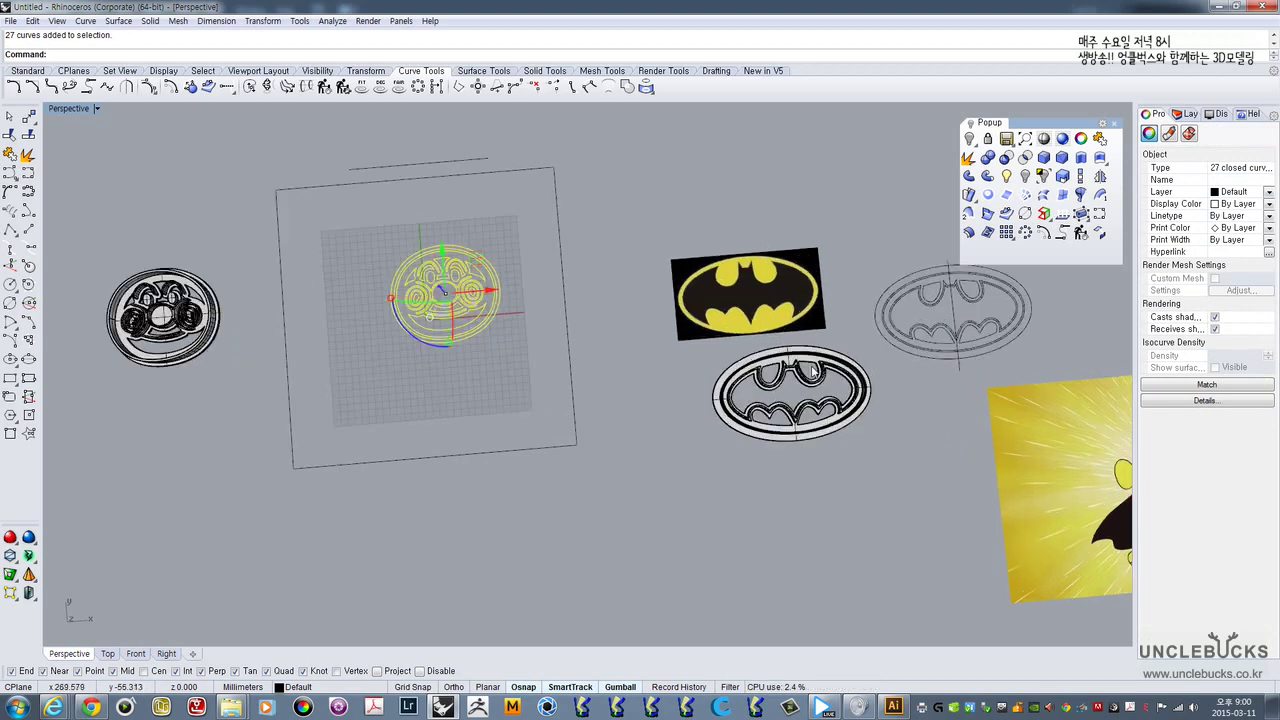
pyautogui.scroll(5, 810, 372)
pyautogui.moveTo(780, 372); pyautogui.dragTo(595, 248, button='right')
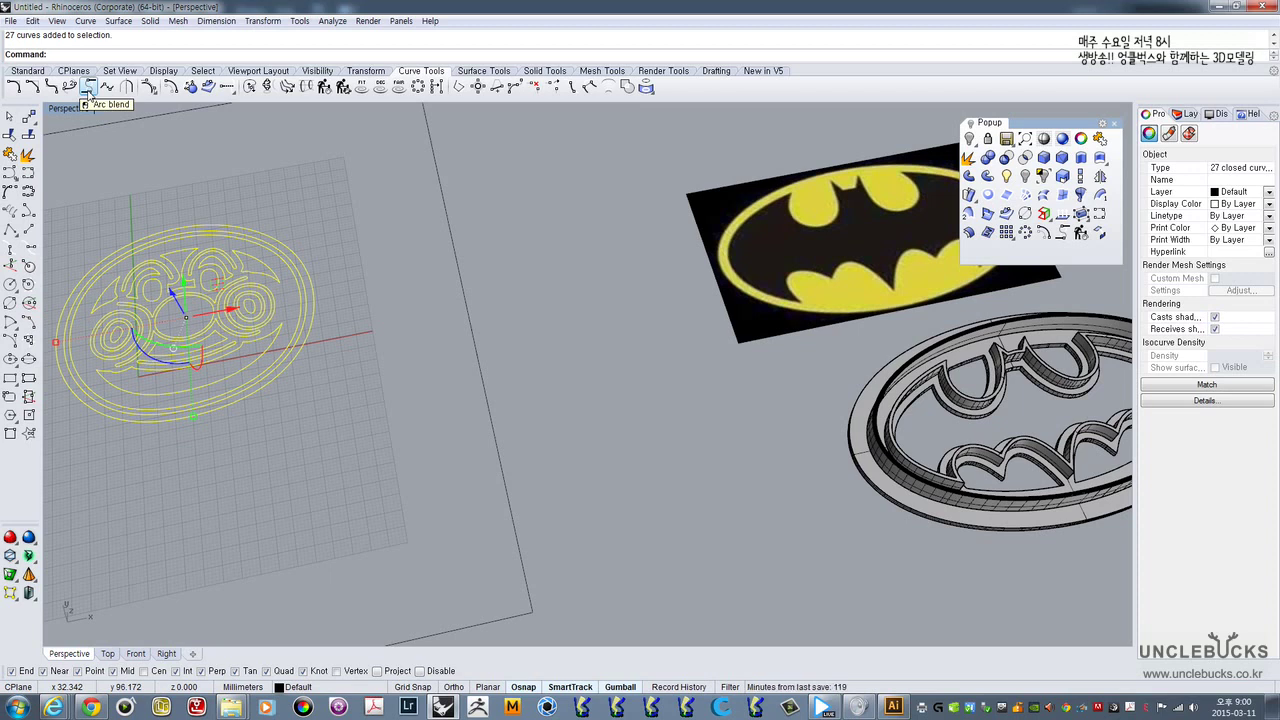
pyautogui.keyDown('shift'); pyautogui.moveTo(332, 320); pyautogui.dragTo(640, 225, button='right'); pyautogui.keyUp('shift')
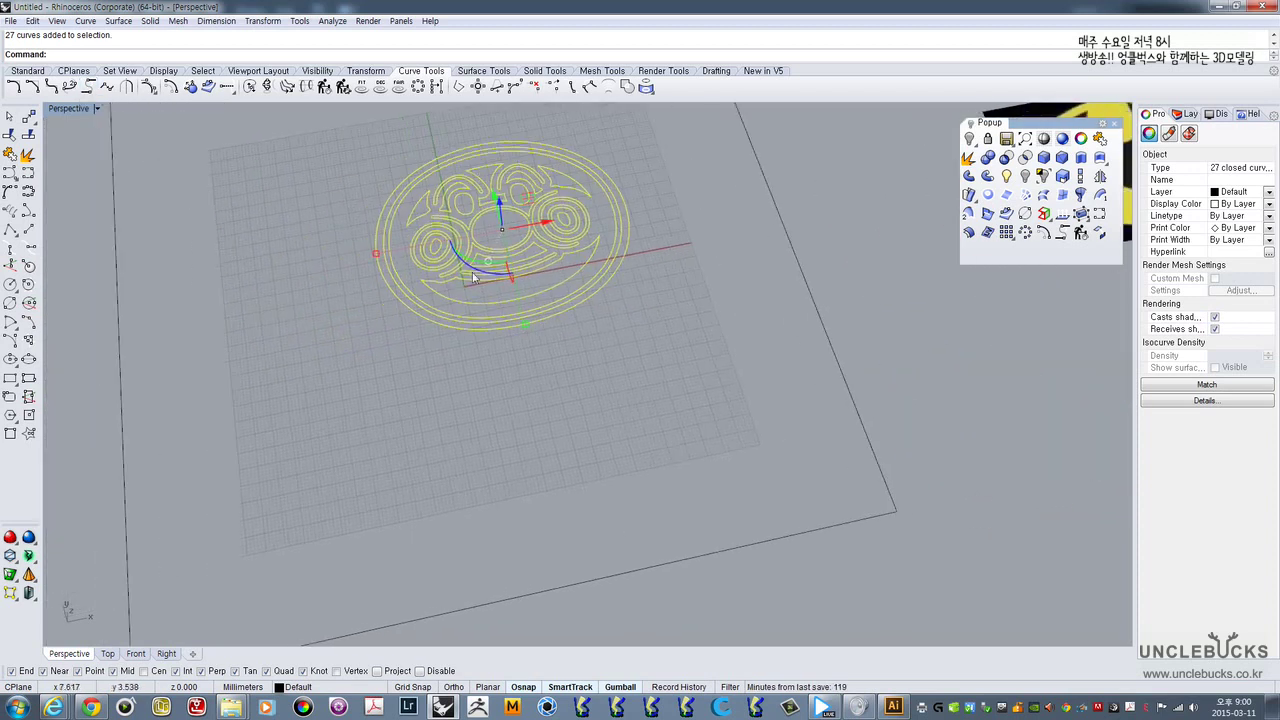
pyautogui.moveTo(560, 260); pyautogui.dragTo(427, 304, button='right')
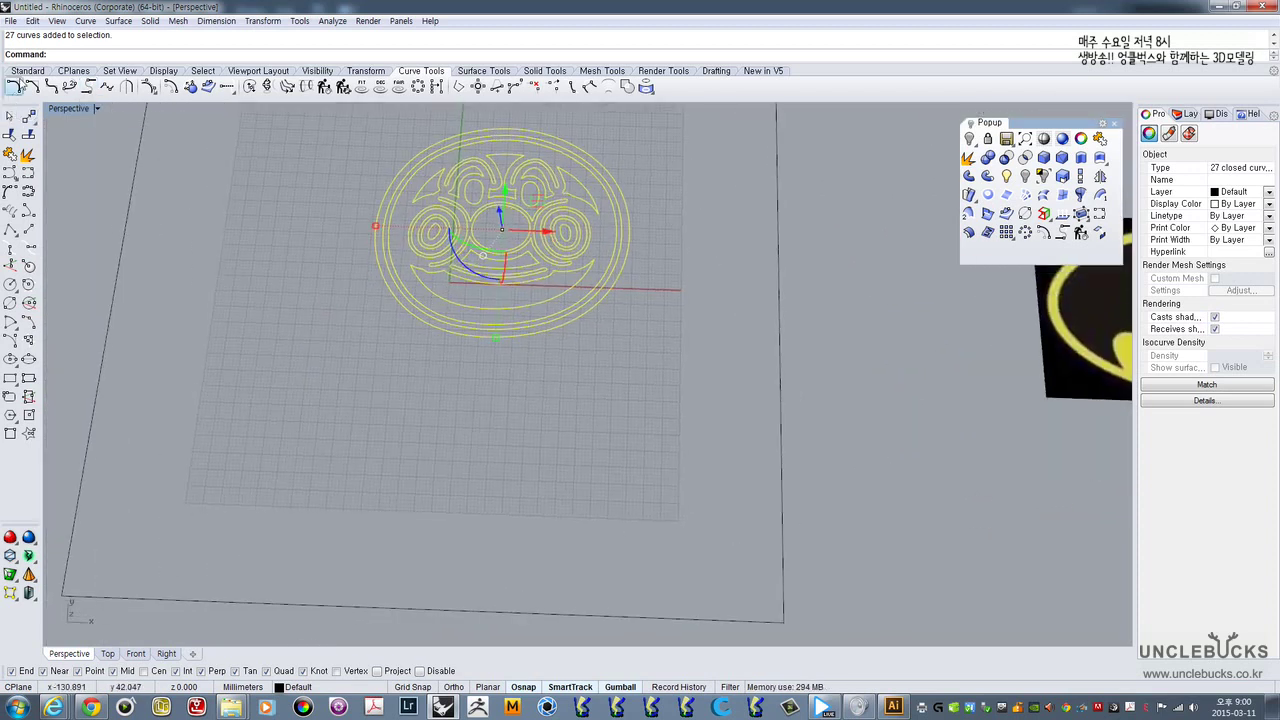
# - Draw a wide rectangle on the grid below the face curves
pyautogui.click(27, 71)
pyautogui.click(28, 173)
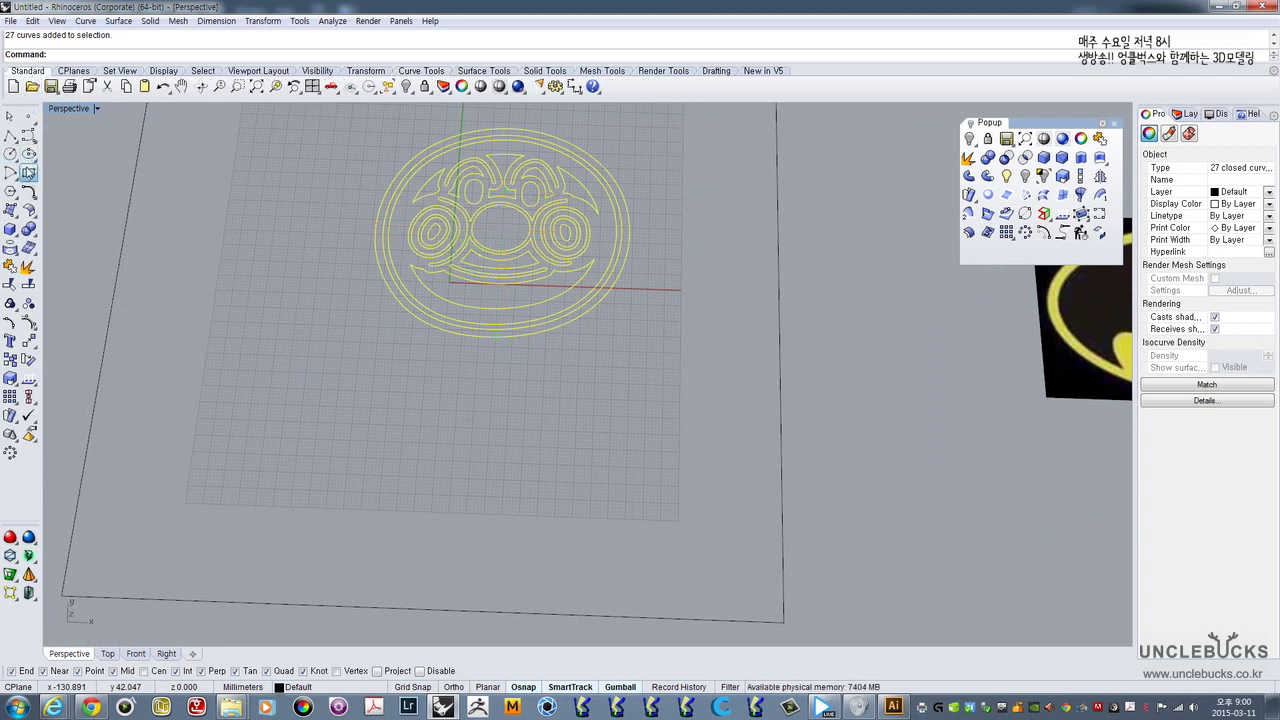
pyautogui.click(310, 392)
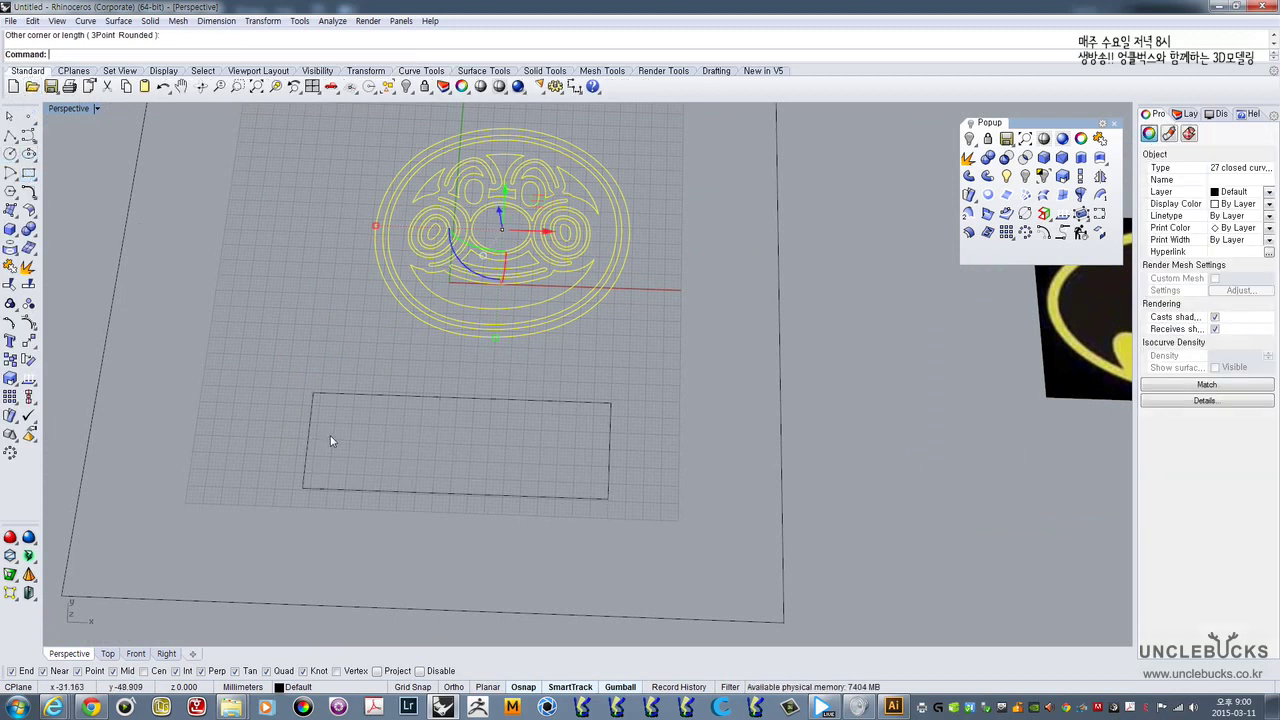
# - Explode the rectangle and delete its two short sides, leaving only the two long parallel lines
pyautogui.moveTo(386, 440); pyautogui.dragTo(272, 400)
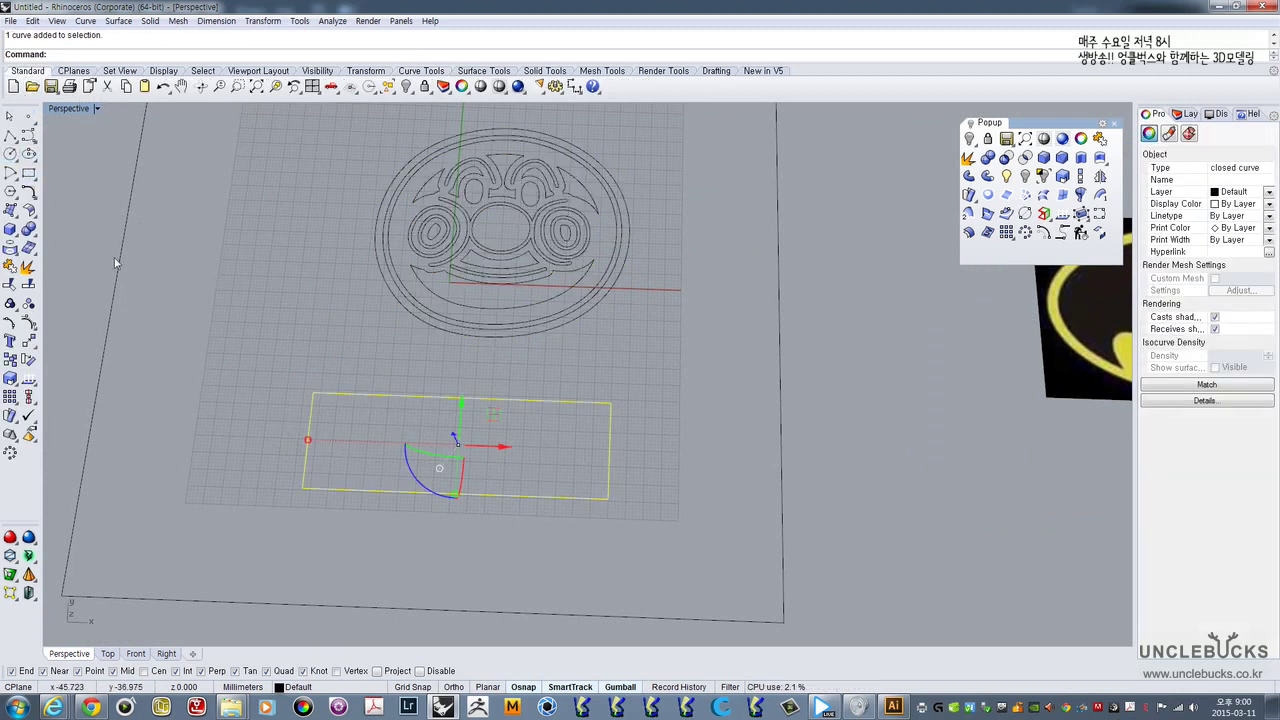
pyautogui.click(28, 267)
pyautogui.click(309, 436)
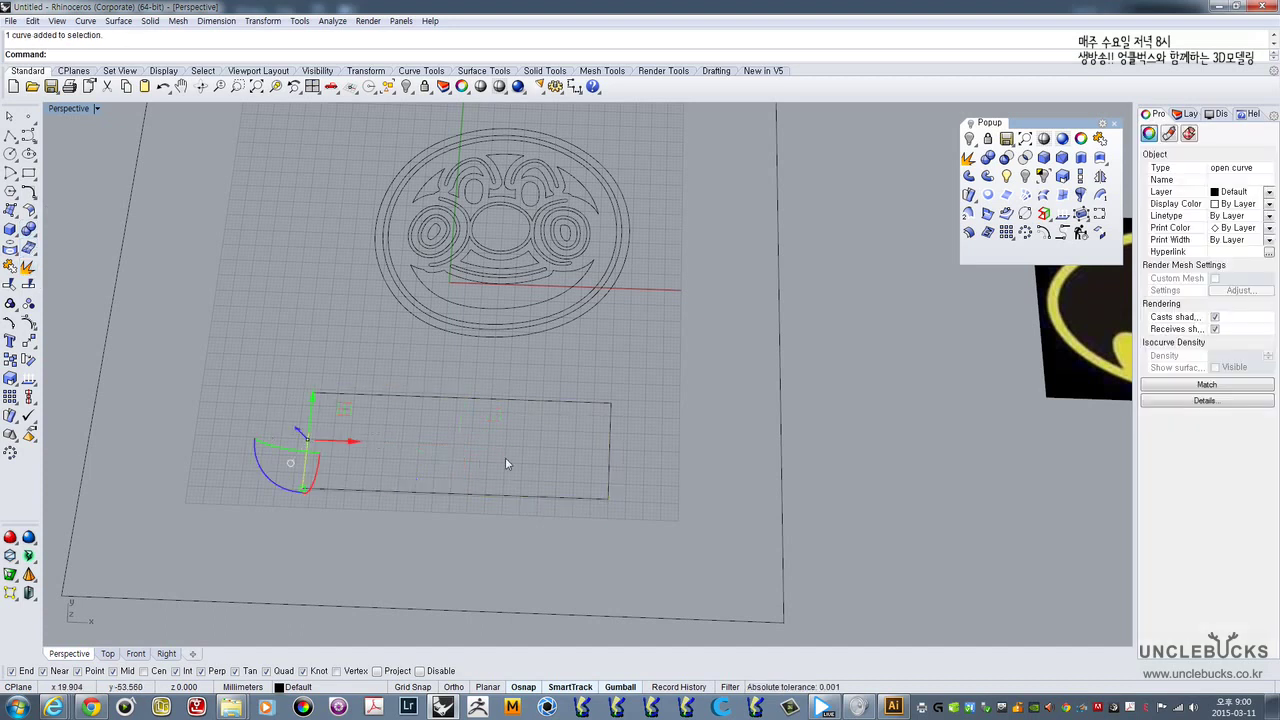
pyautogui.press('Delete')
pyautogui.click(608, 446)
pyautogui.press('Delete')
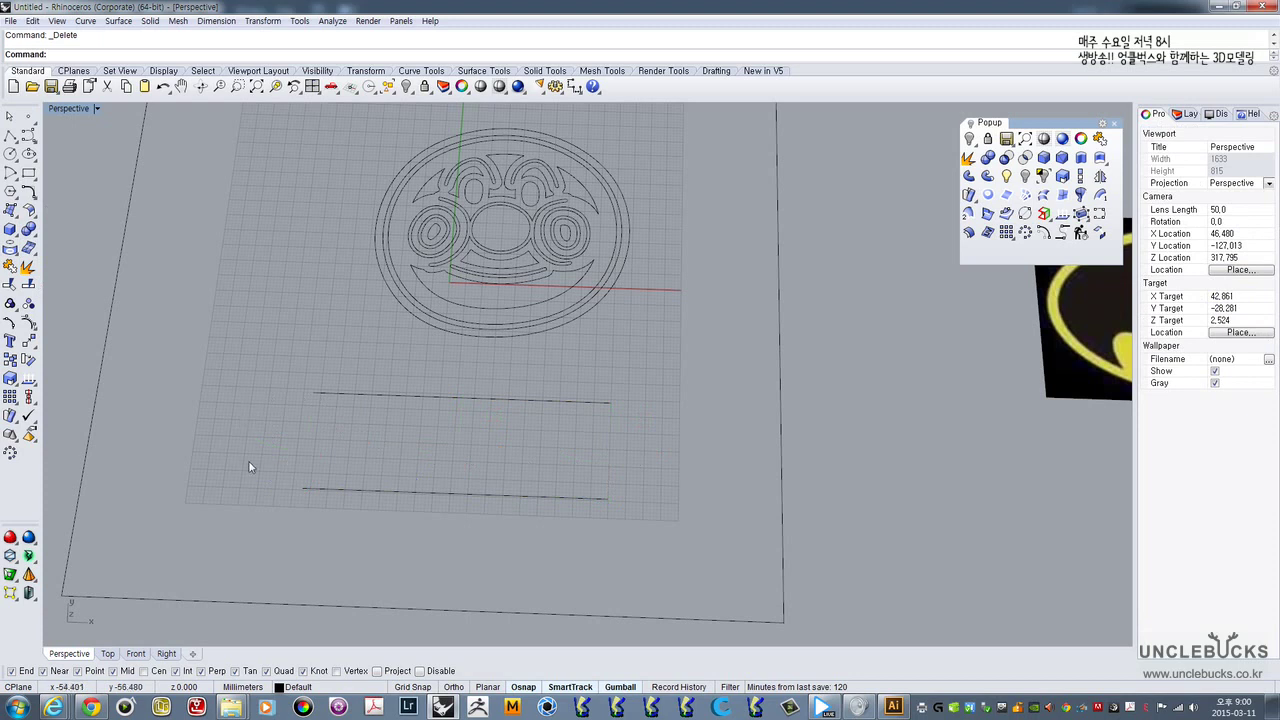
# - Rotate the lower line to a slant and move it away from the upper line
pyautogui.click(320, 490)
pyautogui.moveTo(438, 548); pyautogui.dragTo(445, 533, button='right')
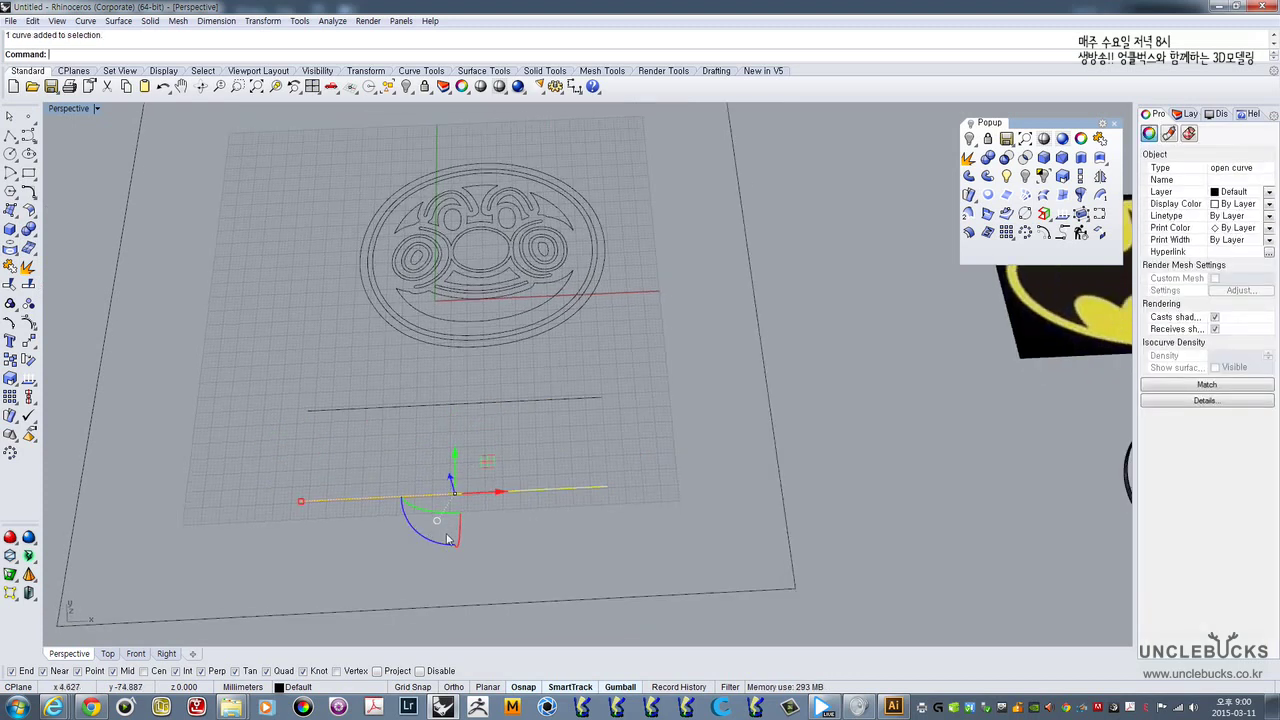
pyautogui.moveTo(439, 543); pyautogui.dragTo(423, 538)
pyautogui.moveTo(498, 478); pyautogui.dragTo(632, 572)
pyautogui.keyDown('shift'); pyautogui.moveTo(469, 497); pyautogui.dragTo(527, 418, button='right'); pyautogui.keyUp('shift')
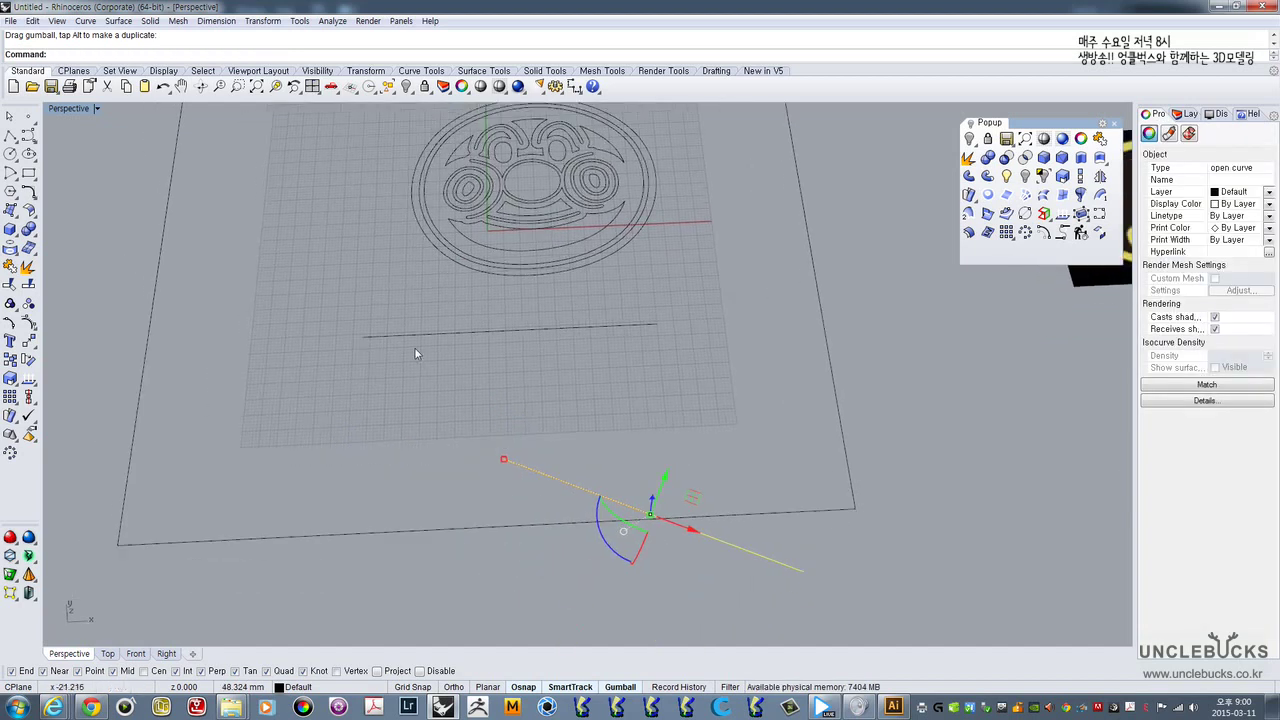
pyautogui.click(459, 463)
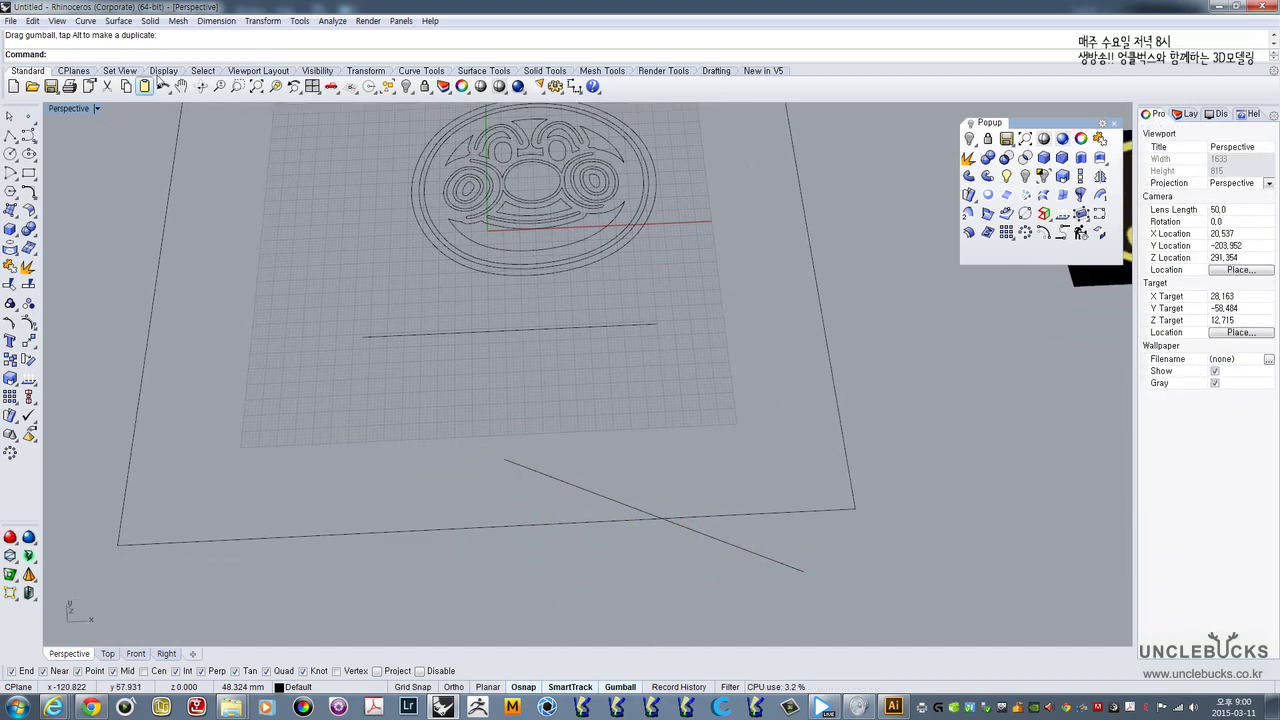
# - Create an Arc Blend from the right end of the upper line to the near end of the slanted line, without trimming
pyautogui.click(412, 74)
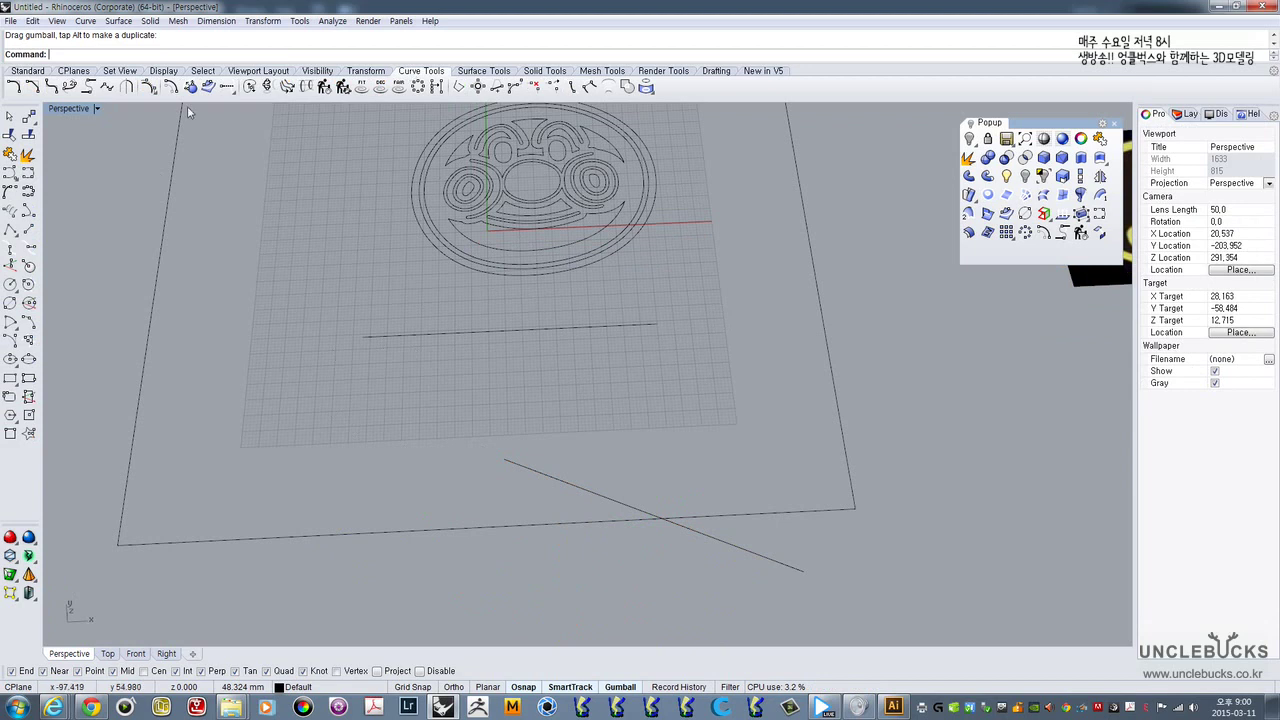
pyautogui.click(88, 87)
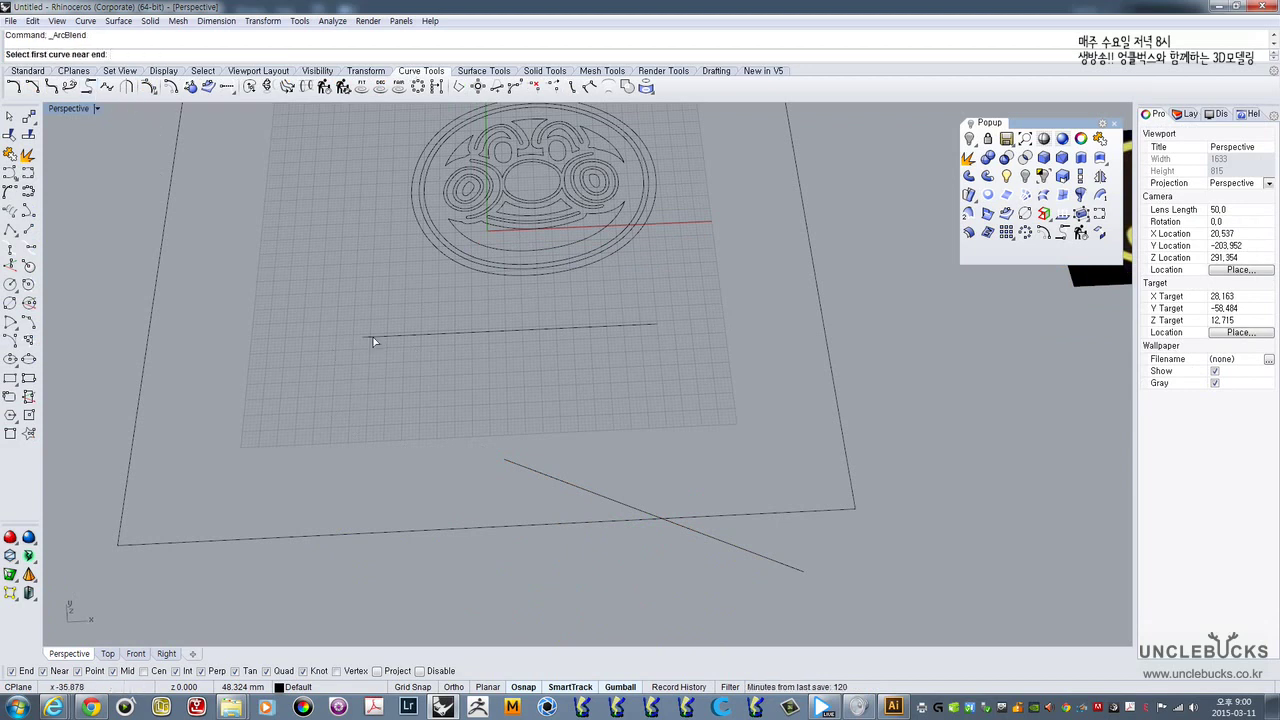
pyautogui.click(646, 326)
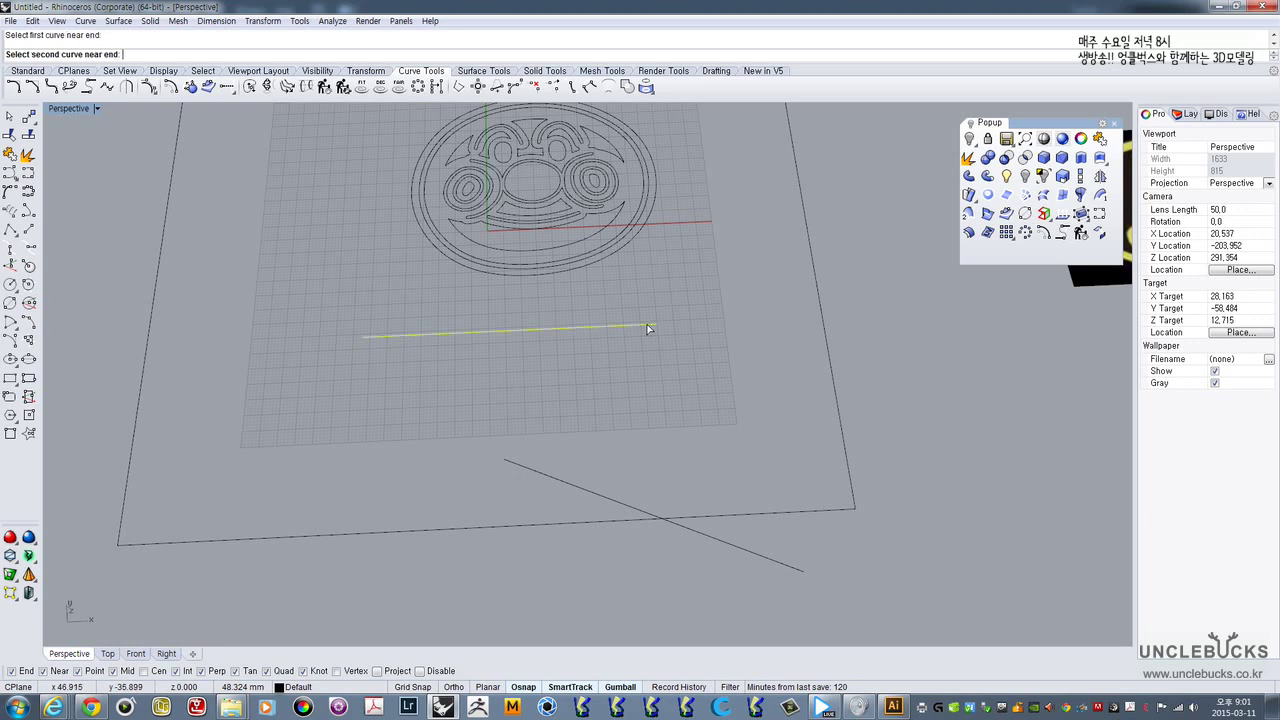
pyautogui.click(509, 465)
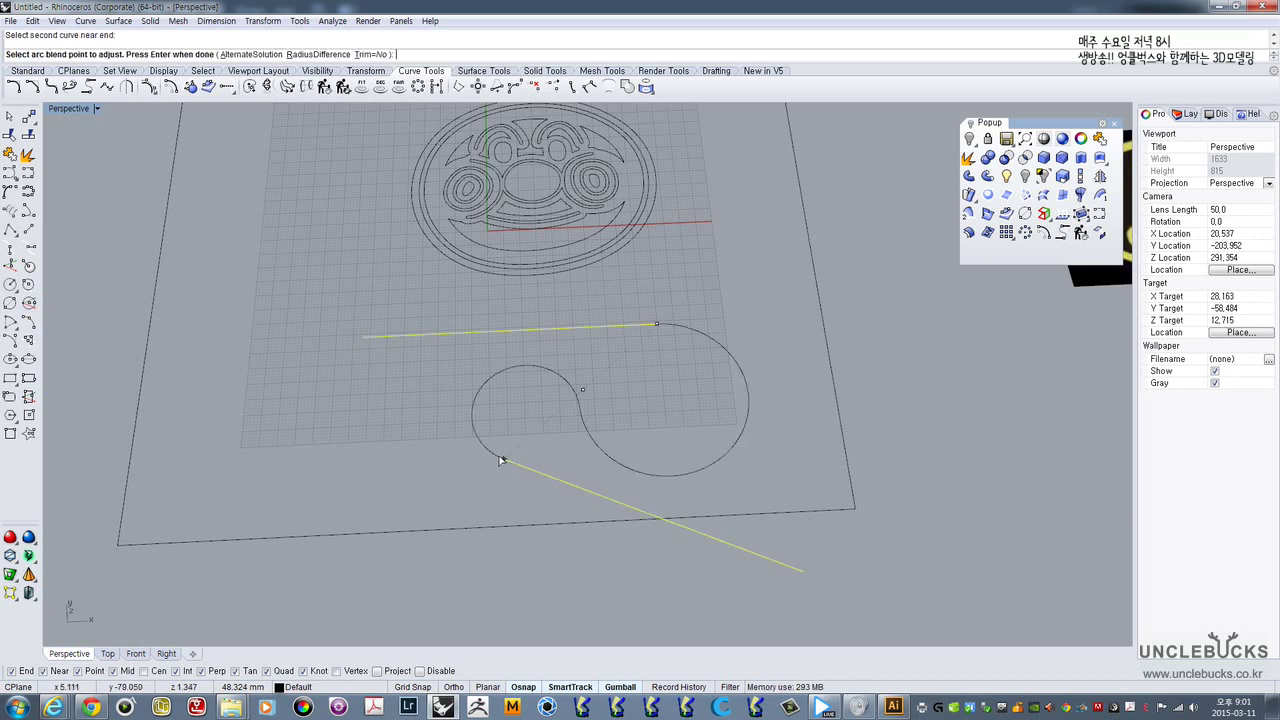
pyautogui.moveTo(617, 323); pyautogui.dragTo(703, 297, button='right')
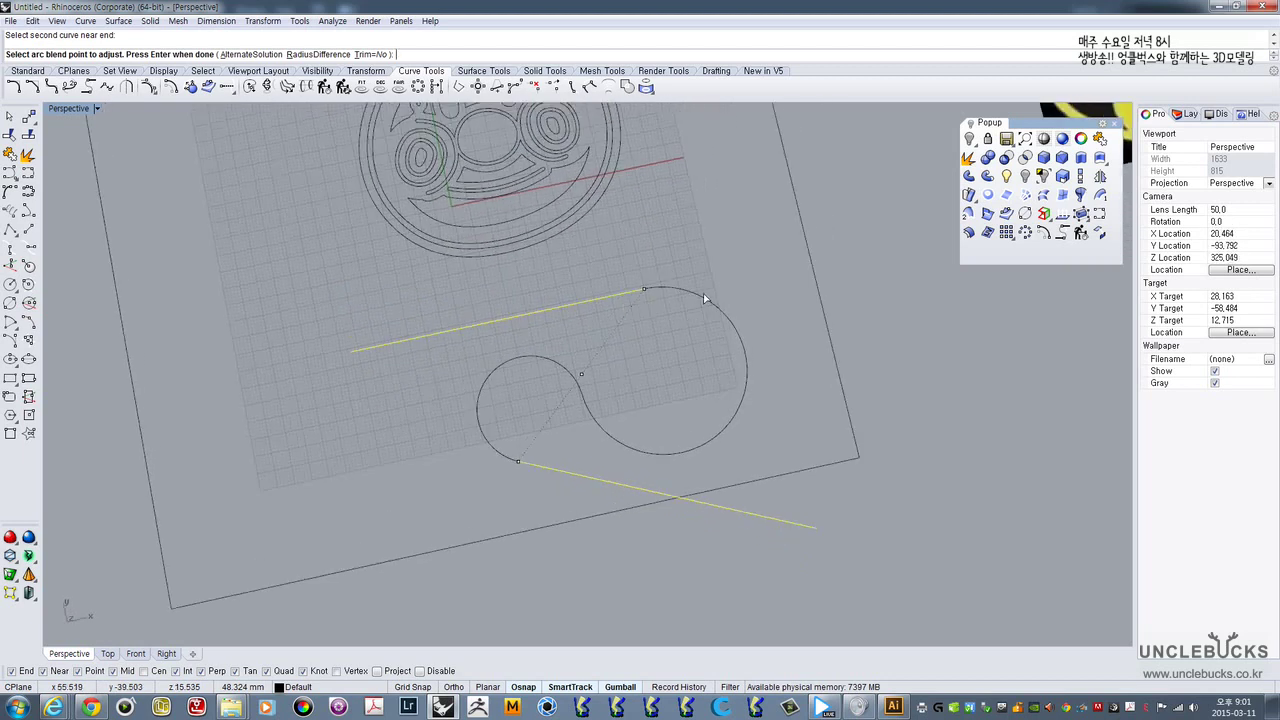
pyautogui.rightClick(608, 409)
# - Add a second Arc Blend from the slanted line's near end to the free end of the upper line, and select the new curve
pyautogui.moveTo(663, 400); pyautogui.dragTo(542, 435, button='right')
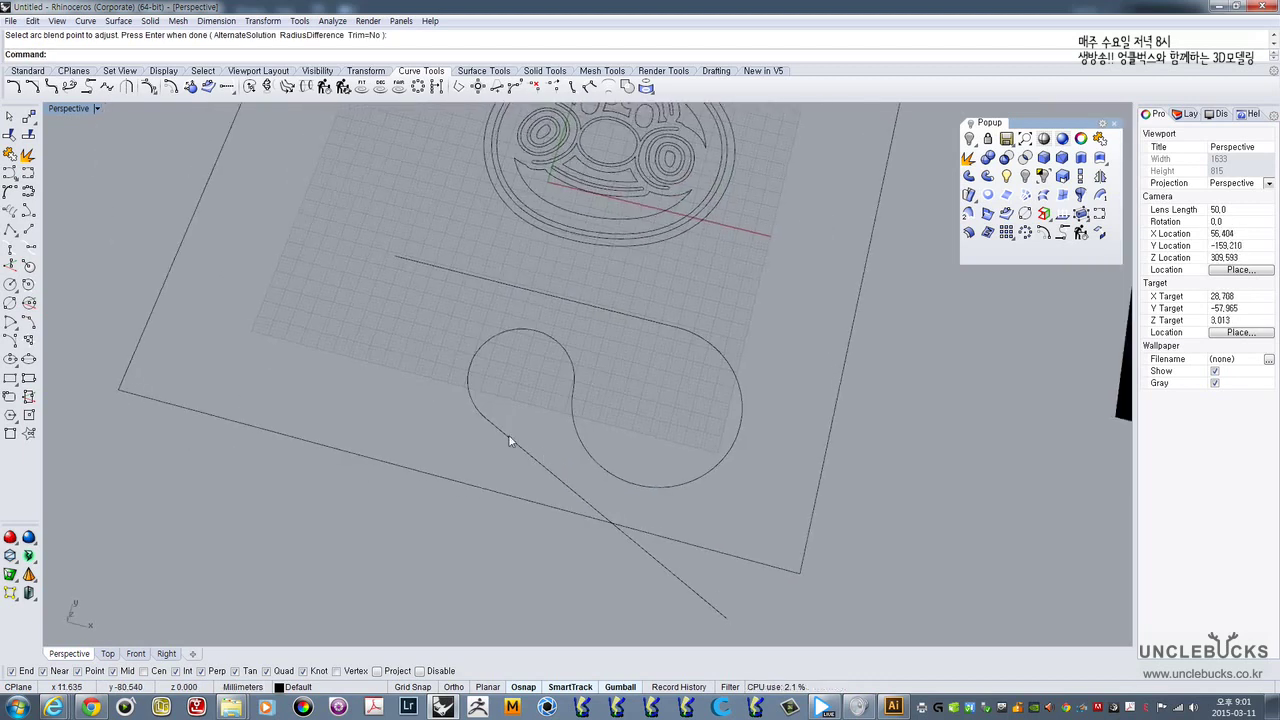
pyautogui.rightClick(508, 438)
pyautogui.click(502, 435)
pyautogui.click(411, 264)
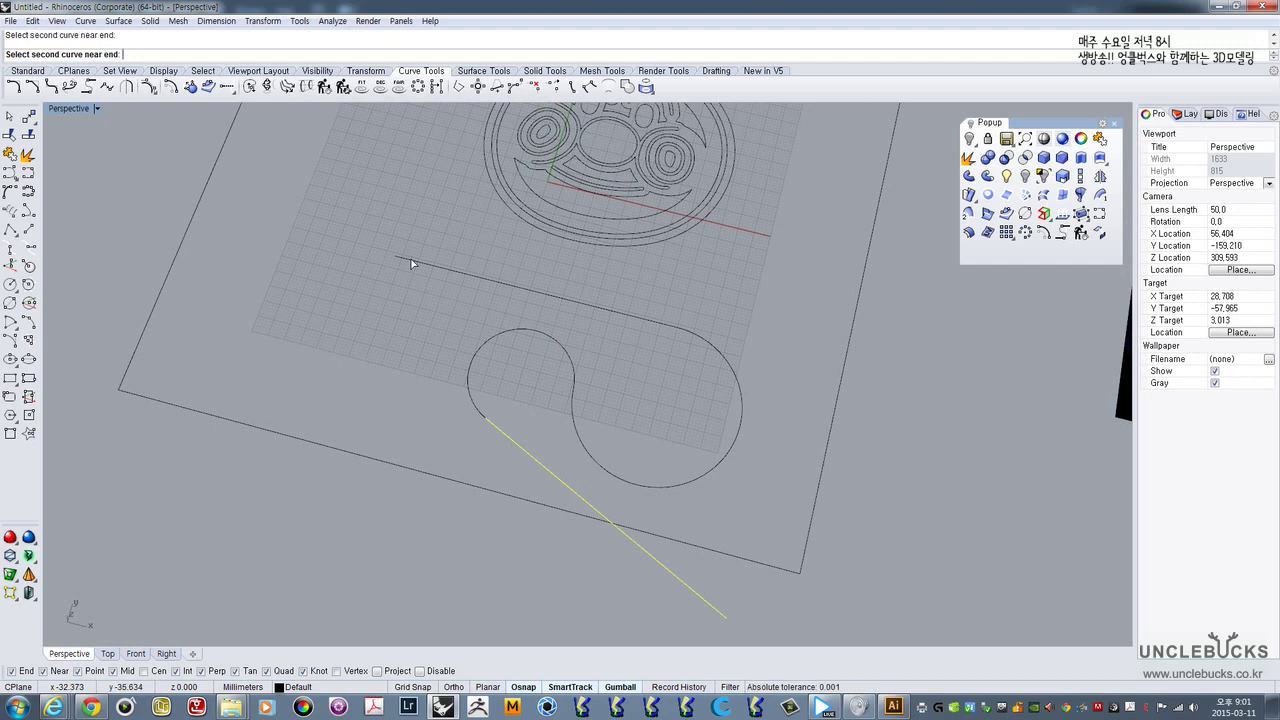
pyautogui.rightClick(549, 405)
pyautogui.moveTo(552, 394); pyautogui.dragTo(608, 469, button='right')
pyautogui.click(610, 482)
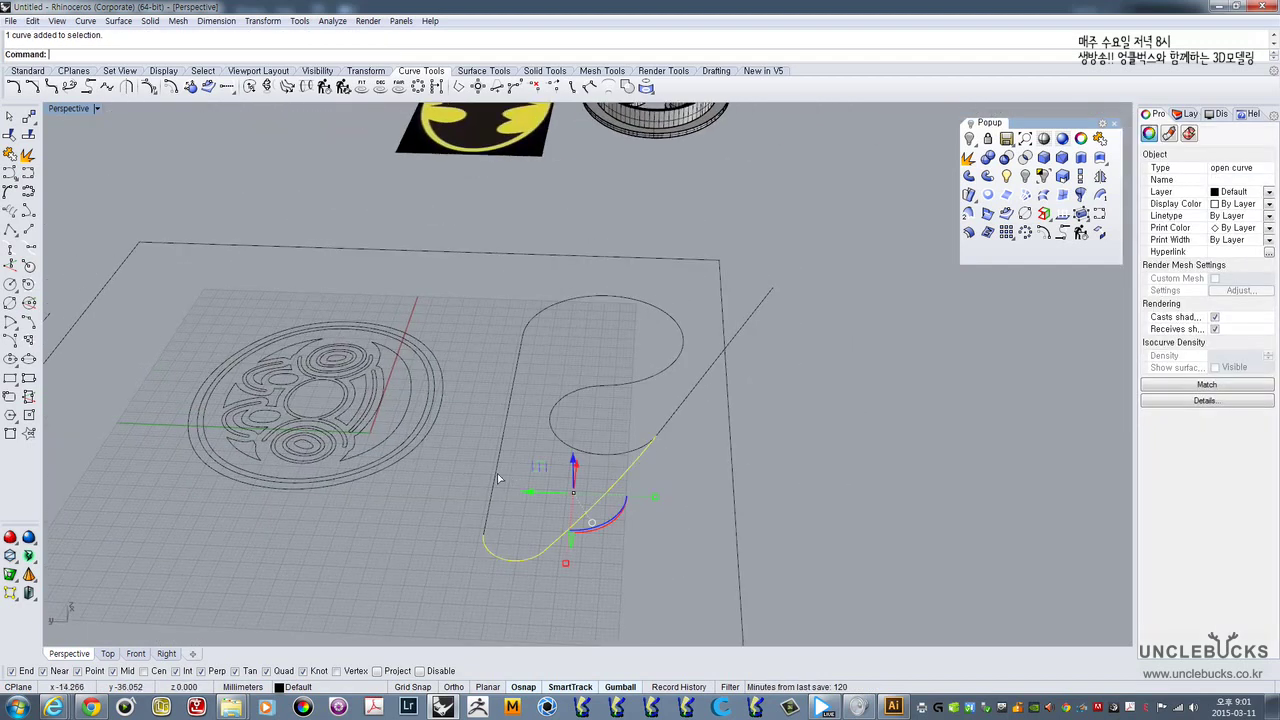
# - Select the two lines and both Arc Blend curves of the demonstration and delete them
pyautogui.keyDown('shift'); pyautogui.click(497, 478); pyautogui.keyUp('shift')
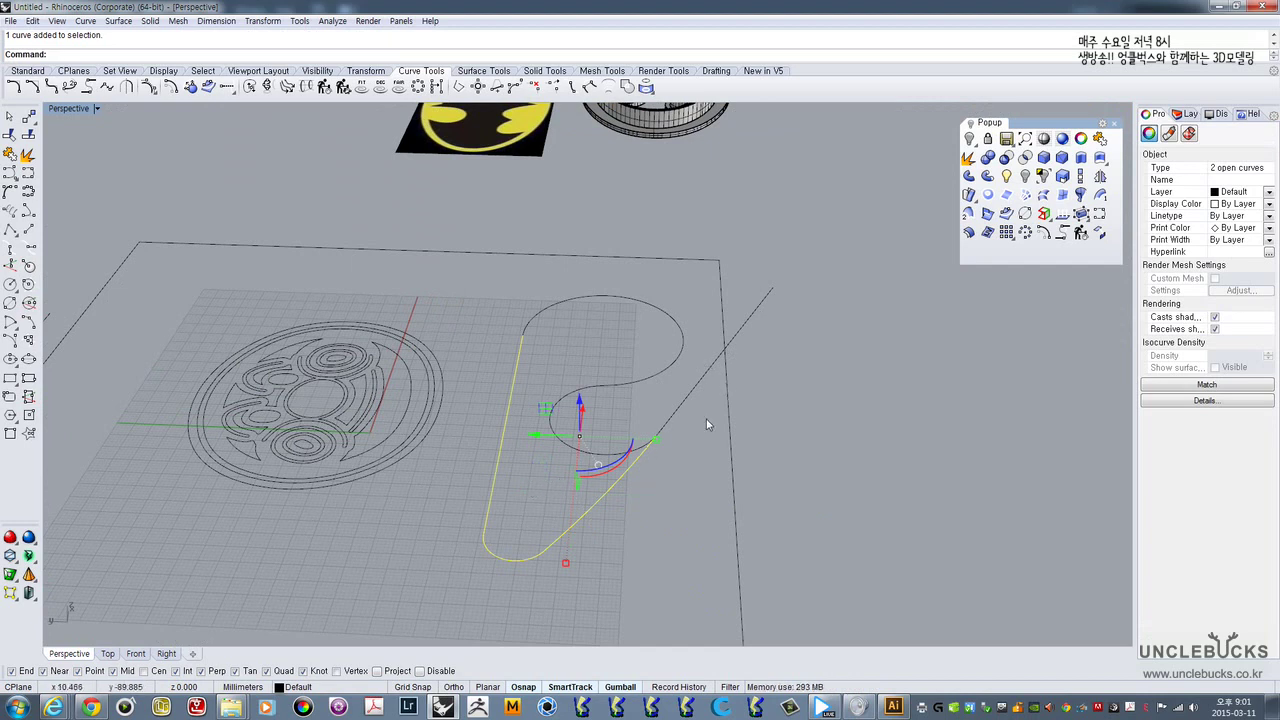
pyautogui.moveTo(706, 424); pyautogui.dragTo(586, 504, button='right')
pyautogui.moveTo(633, 516); pyautogui.dragTo(479, 368)
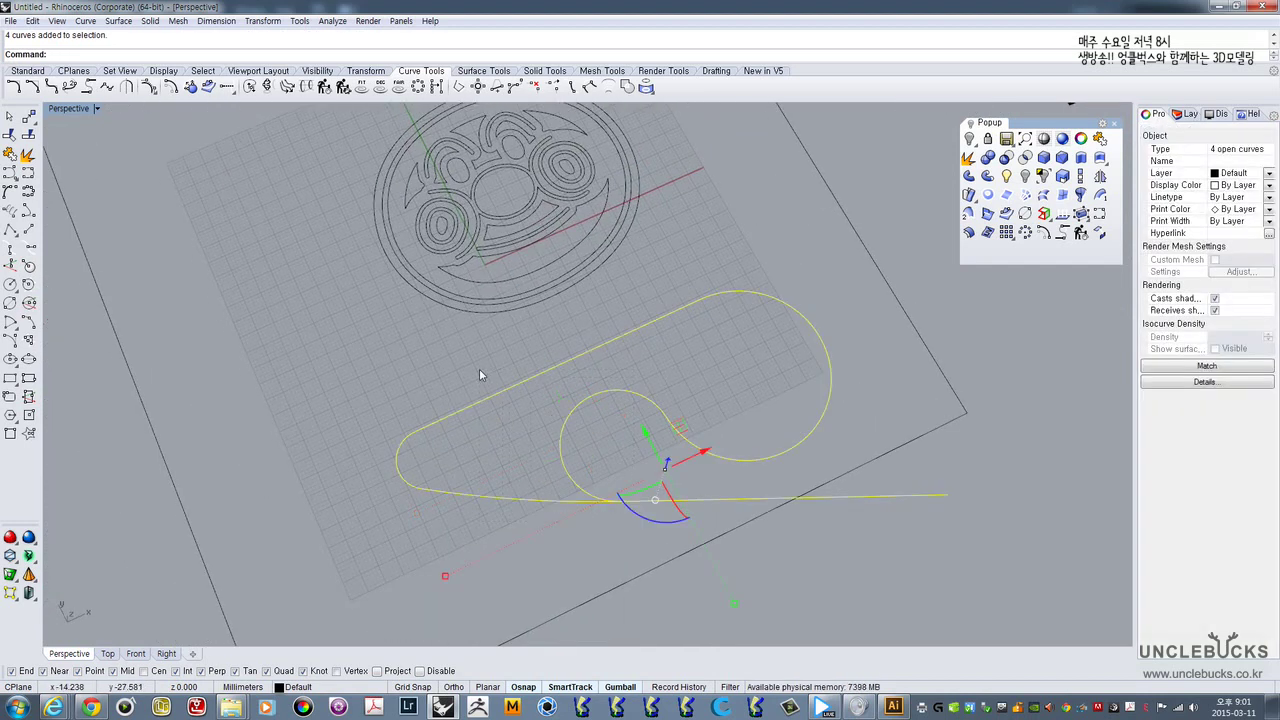
pyautogui.press('Delete')
# - Examine the finished face cutter from several angles, both close up and beside its source curves
pyautogui.moveTo(623, 309); pyautogui.dragTo(670, 339, button='right')
pyautogui.scroll(-4, 661, 331)
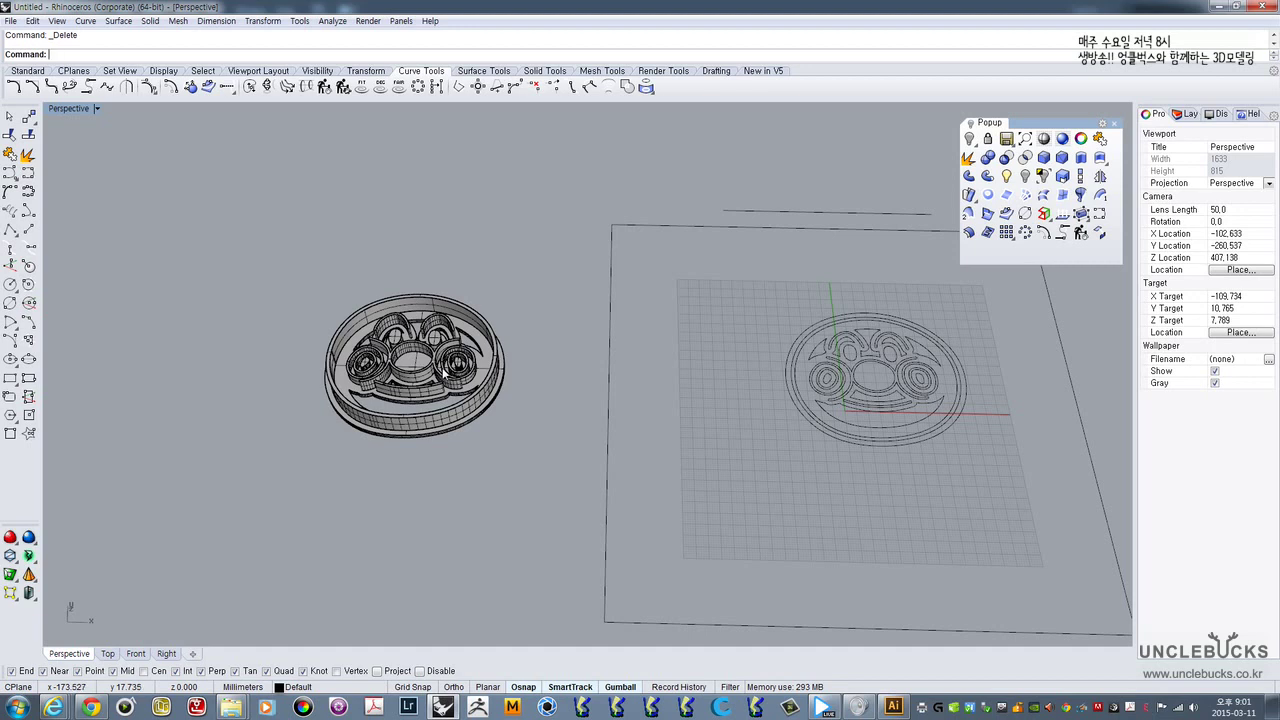
pyautogui.moveTo(435, 365); pyautogui.dragTo(368, 441, button='right')
pyautogui.scroll(5, 410, 422)
pyautogui.scroll(2, 410, 422)
pyautogui.scroll(-5, 367, 441)
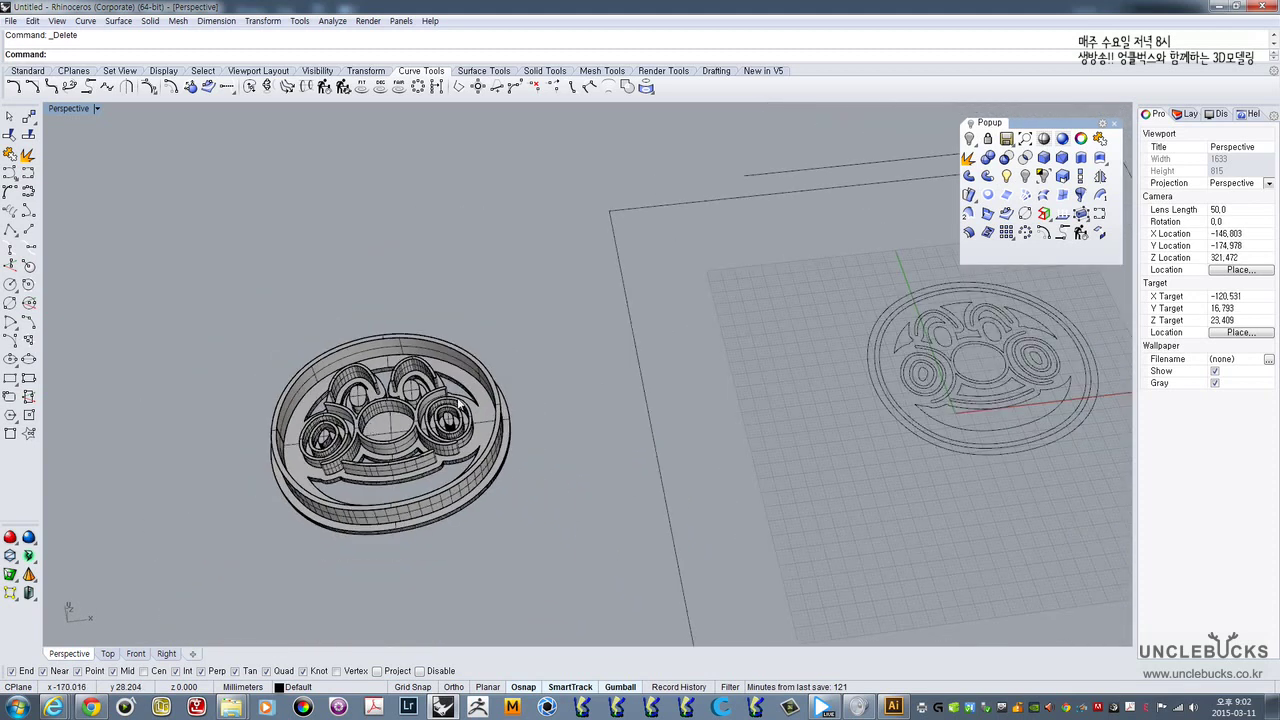
pyautogui.scroll(5, 453, 360)
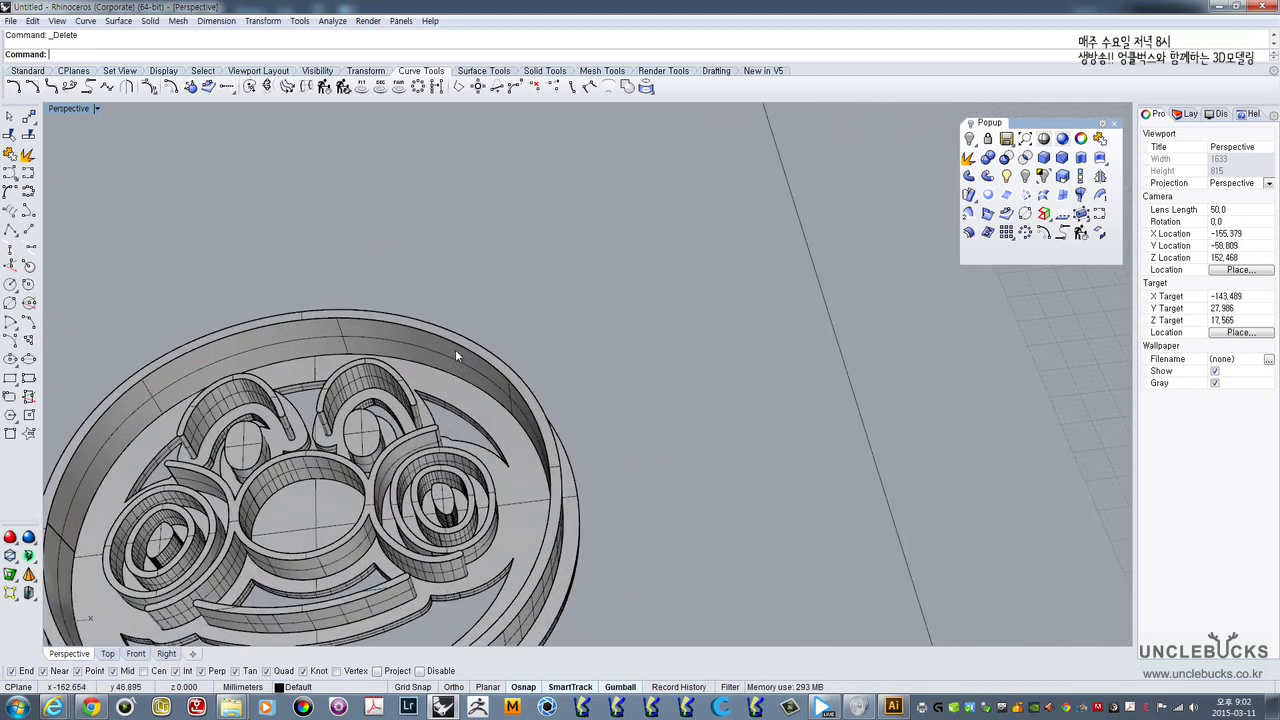
pyautogui.moveTo(455, 349); pyautogui.dragTo(656, 281, button='right')
pyautogui.scroll(5, 453, 354)
pyautogui.scroll(-4, 656, 281)
pyautogui.moveTo(556, 338); pyautogui.dragTo(606, 308, button='right')
pyautogui.click(758, 319)
pyautogui.moveTo(758, 319); pyautogui.dragTo(823, 285, button='right')
pyautogui.click(725, 286)
pyautogui.click(760, 328)
pyautogui.click(766, 295)
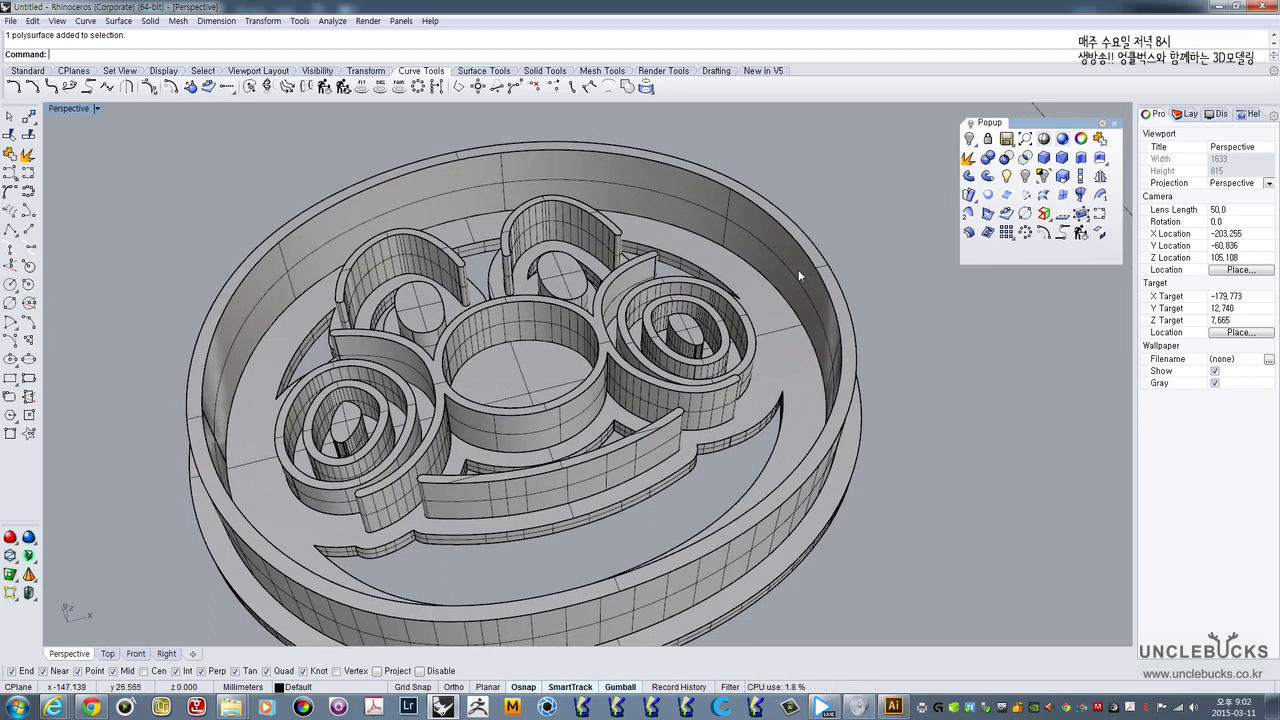
pyautogui.scroll(-5, 738, 323)
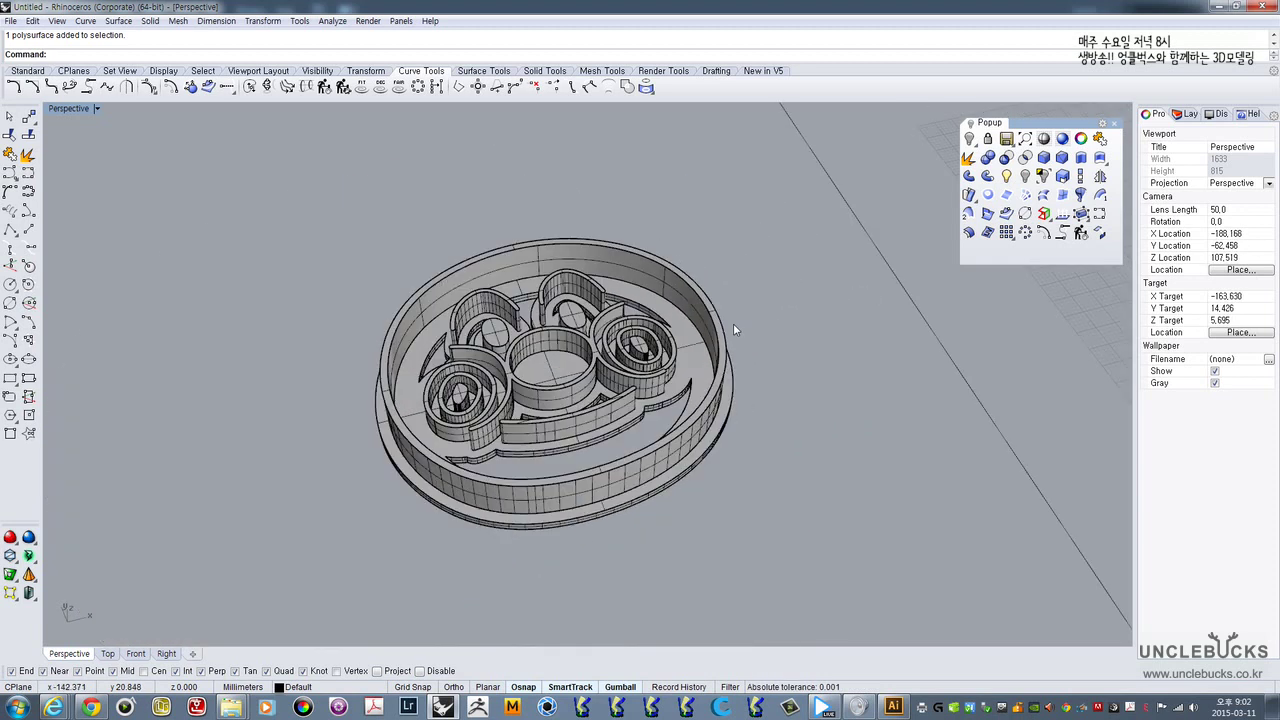
pyautogui.moveTo(733, 323); pyautogui.dragTo(713, 345, button='right')
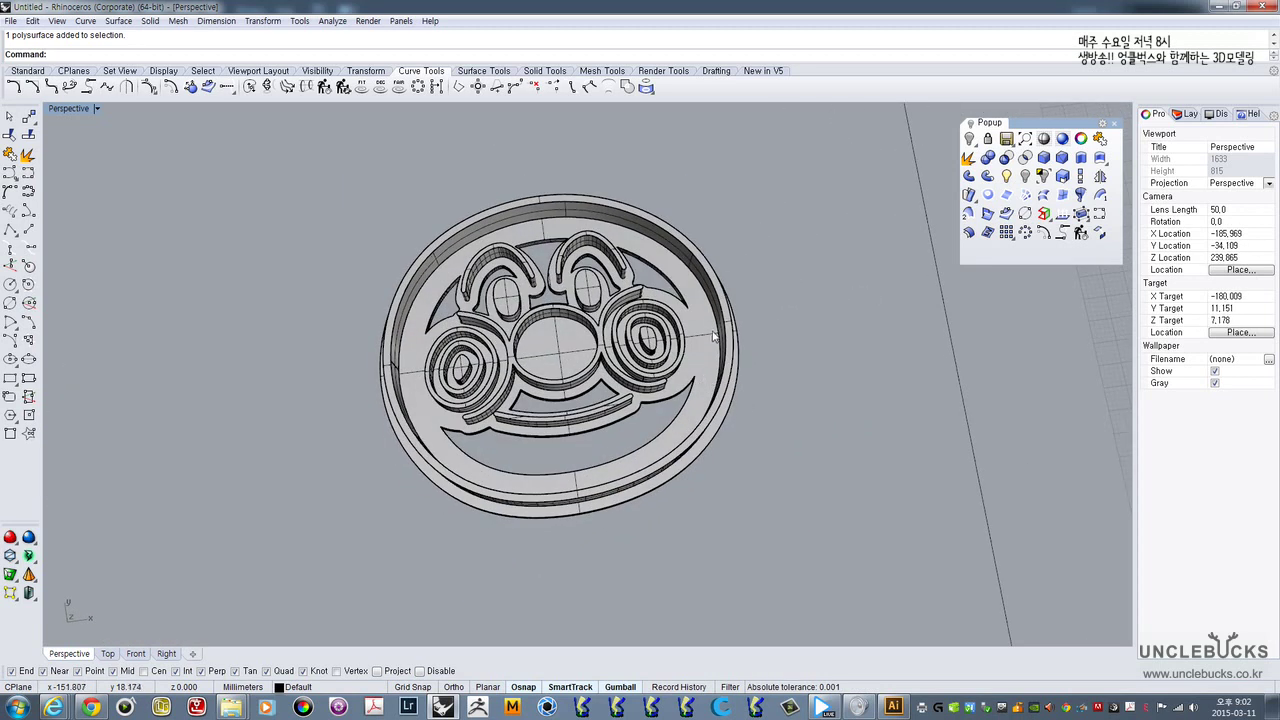
pyautogui.keyDown('shift'); pyautogui.moveTo(733, 281); pyautogui.dragTo(437, 323, button='right'); pyautogui.keyUp('shift')
pyautogui.scroll(-5, 525, 315)
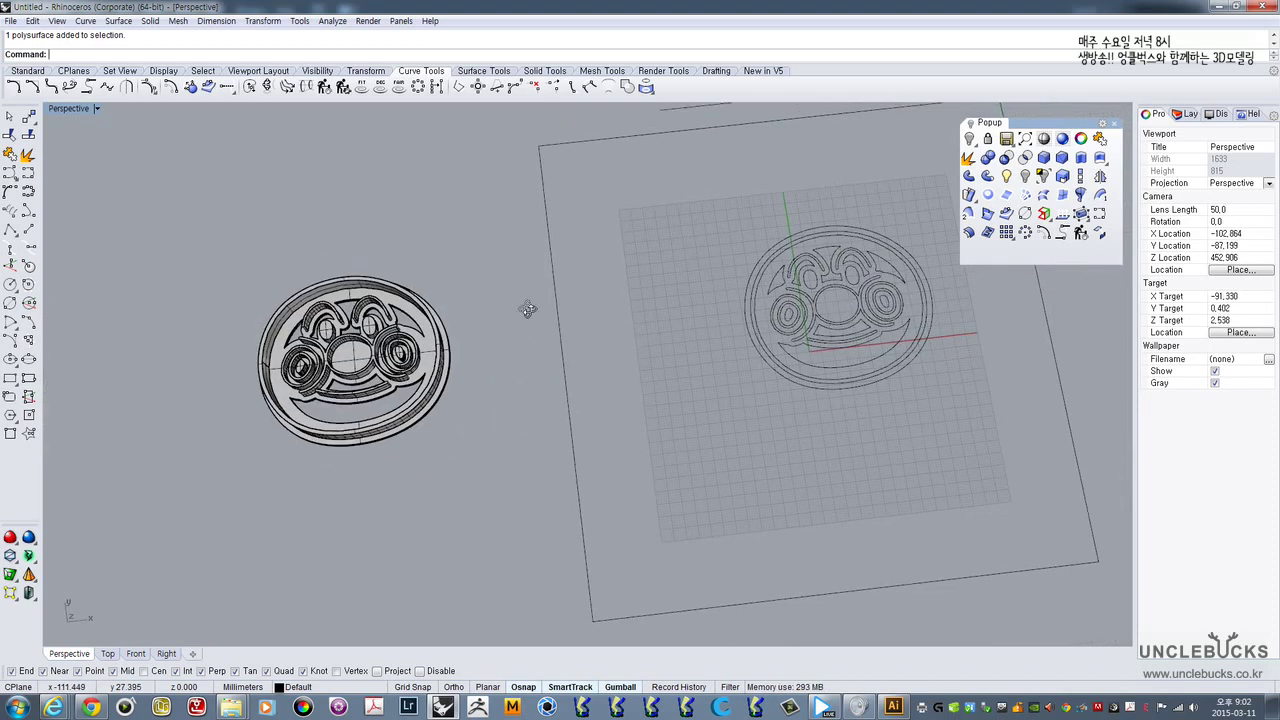
pyautogui.moveTo(523, 229); pyautogui.dragTo(398, 302, button='right')
# - Move the solid face cutter across the large square and place it just above the Batman image
pyautogui.click(444, 326)
pyautogui.scroll(-4, 444, 326)
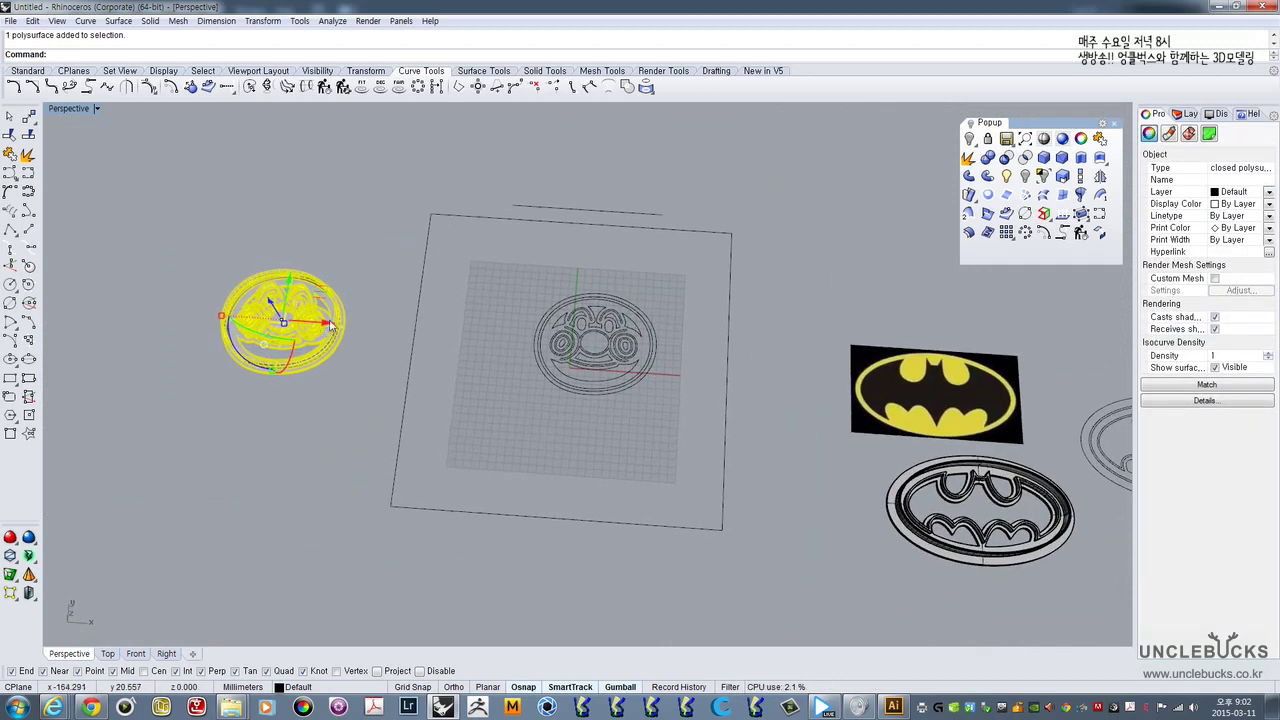
pyautogui.moveTo(330, 325); pyautogui.dragTo(734, 348)
pyautogui.click(765, 349)
pyautogui.click(535, 340)
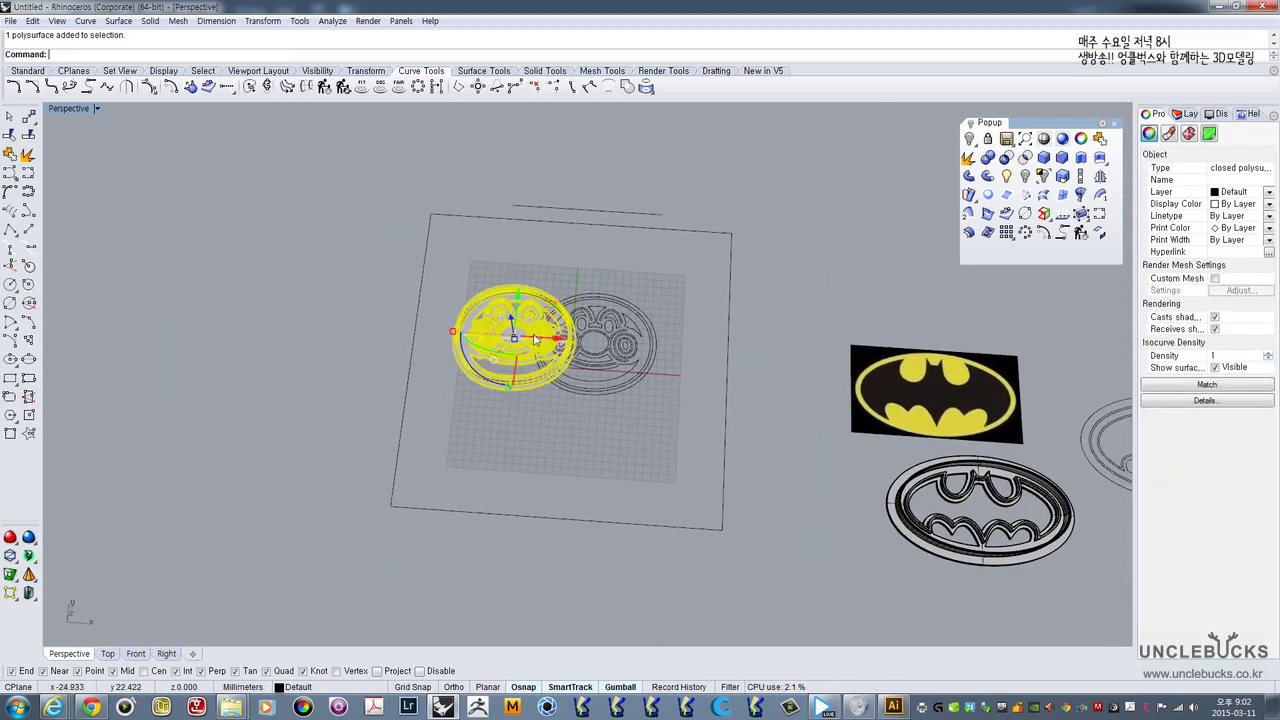
pyautogui.moveTo(549, 342); pyautogui.dragTo(848, 350)
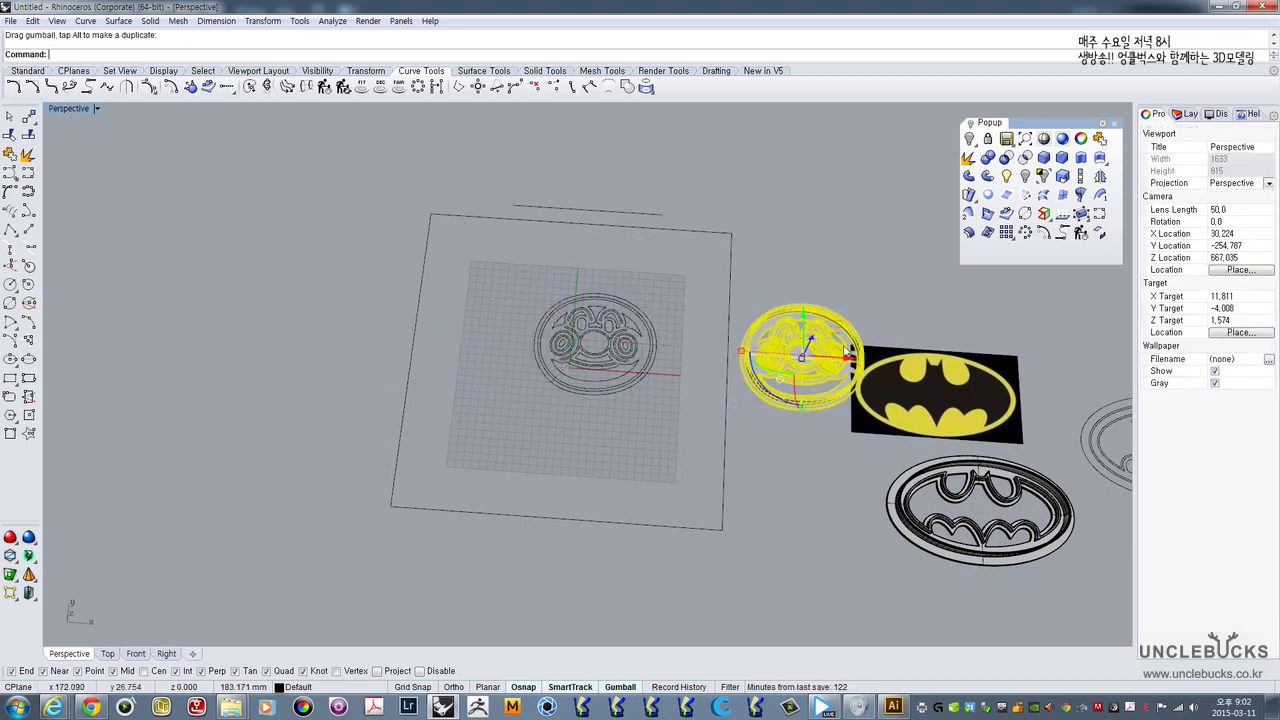
pyautogui.keyDown('shift'); pyautogui.moveTo(845, 350); pyautogui.dragTo(754, 332, button='right'); pyautogui.keyUp('shift')
pyautogui.moveTo(734, 327); pyautogui.dragTo(757, 240)
pyautogui.click(914, 306)
# - Review the face cutter alongside the Batman cutter and the reference images from different angles
pyautogui.keyDown('shift'); pyautogui.moveTo(914, 306); pyautogui.dragTo(851, 387, button='right'); pyautogui.keyUp('shift')
pyautogui.scroll(-4, 775, 296)
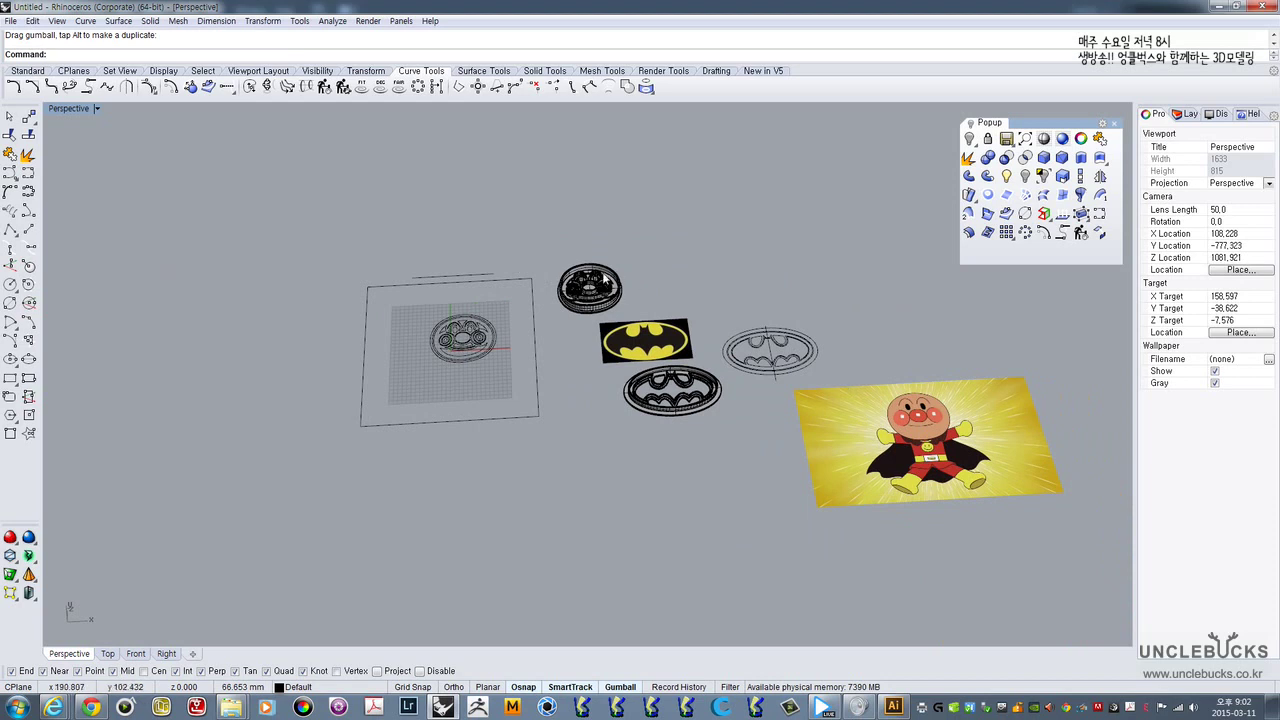
pyautogui.click(606, 279)
pyautogui.moveTo(620, 262); pyautogui.dragTo(625, 313, button='right')
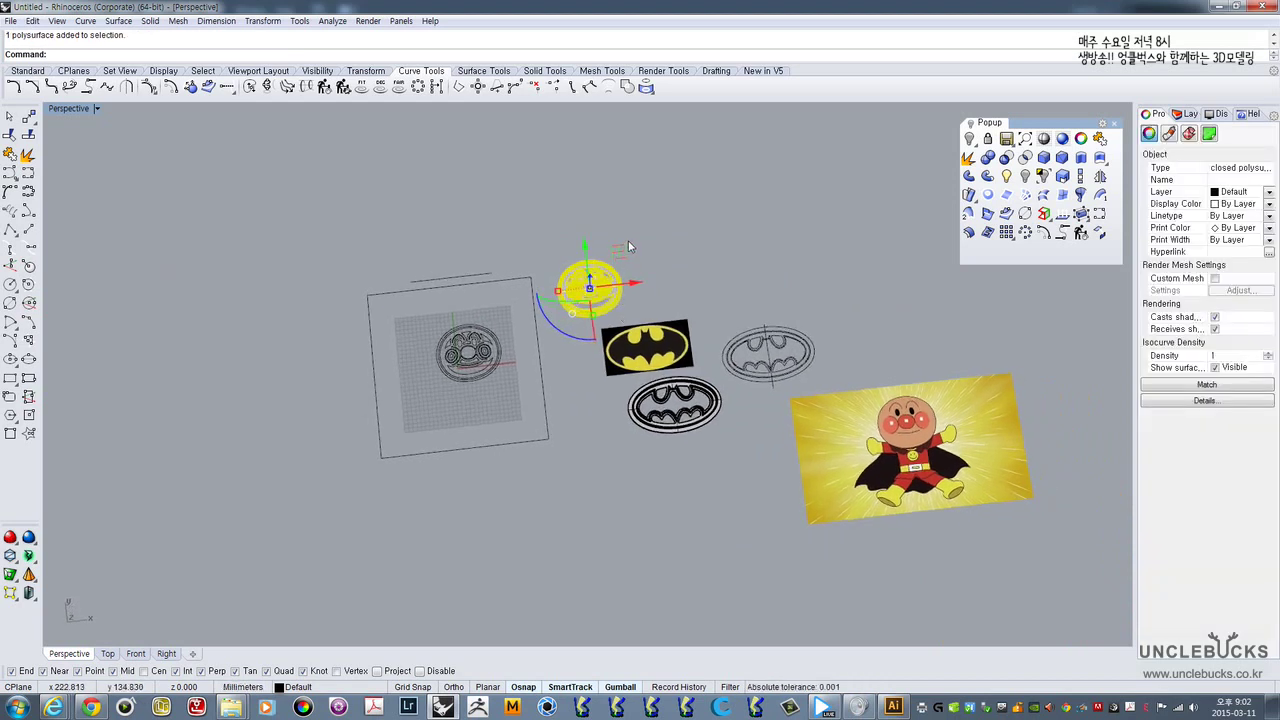
pyautogui.scroll(5, 604, 289)
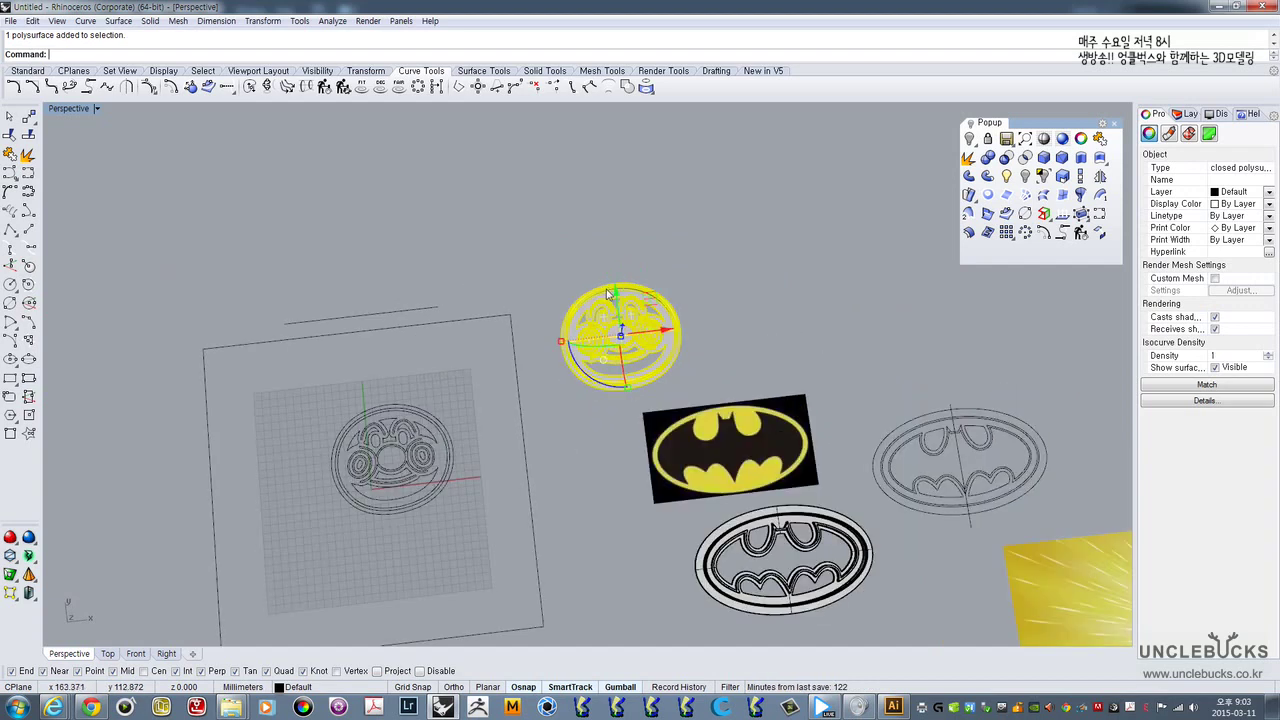
pyautogui.moveTo(612, 296); pyautogui.dragTo(662, 259, button='right')
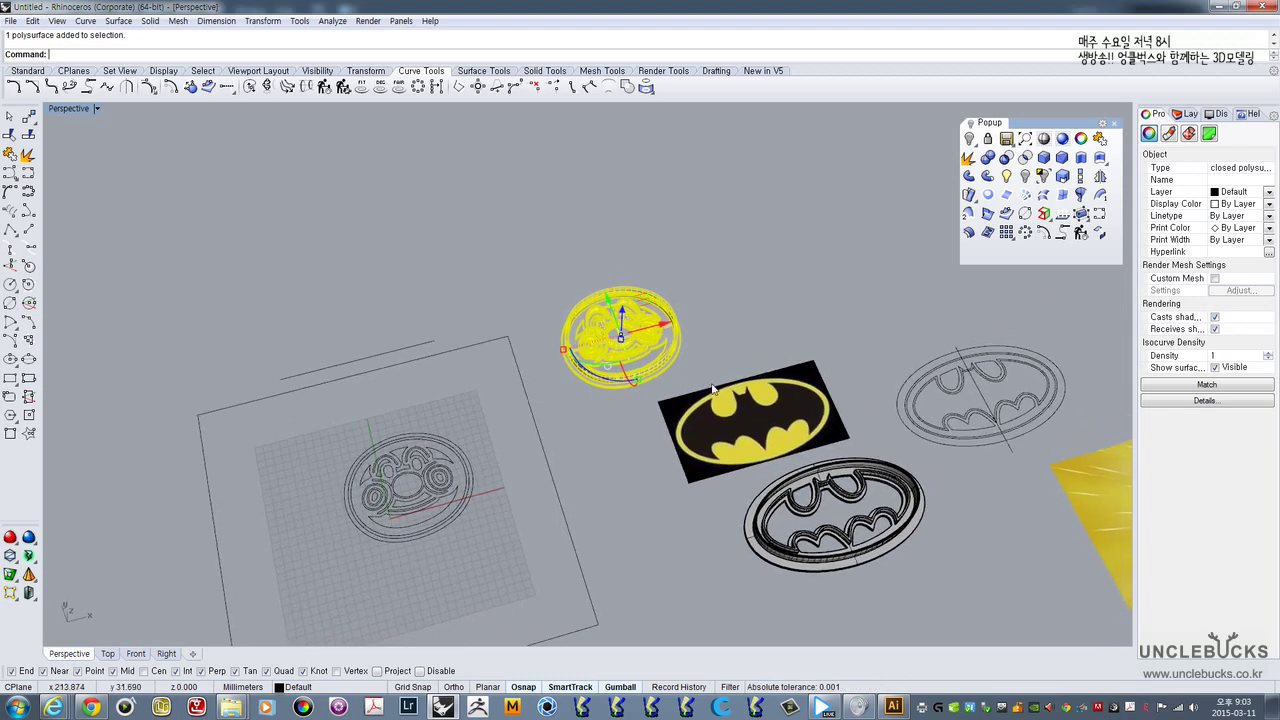
pyautogui.keyDown('shift'); pyautogui.moveTo(713, 386); pyautogui.dragTo(704, 307, button='right'); pyautogui.keyUp('shift')
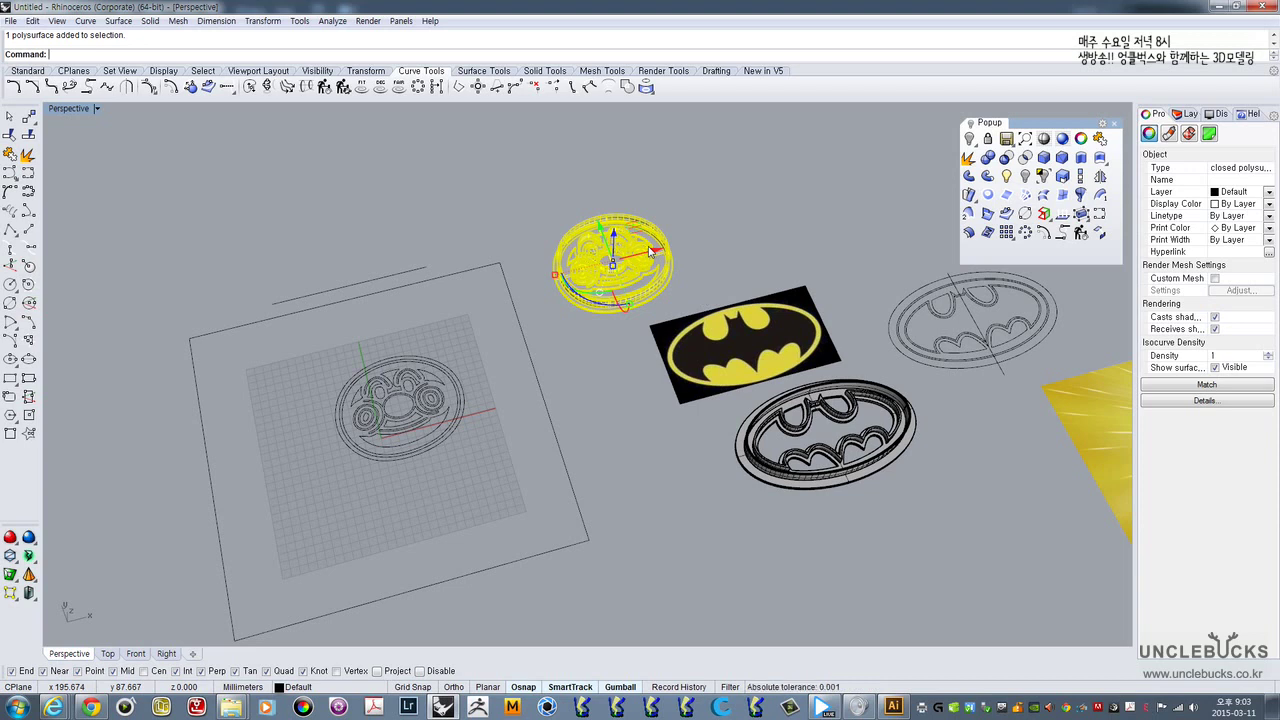
pyautogui.moveTo(705, 288); pyautogui.dragTo(682, 303, button='right')
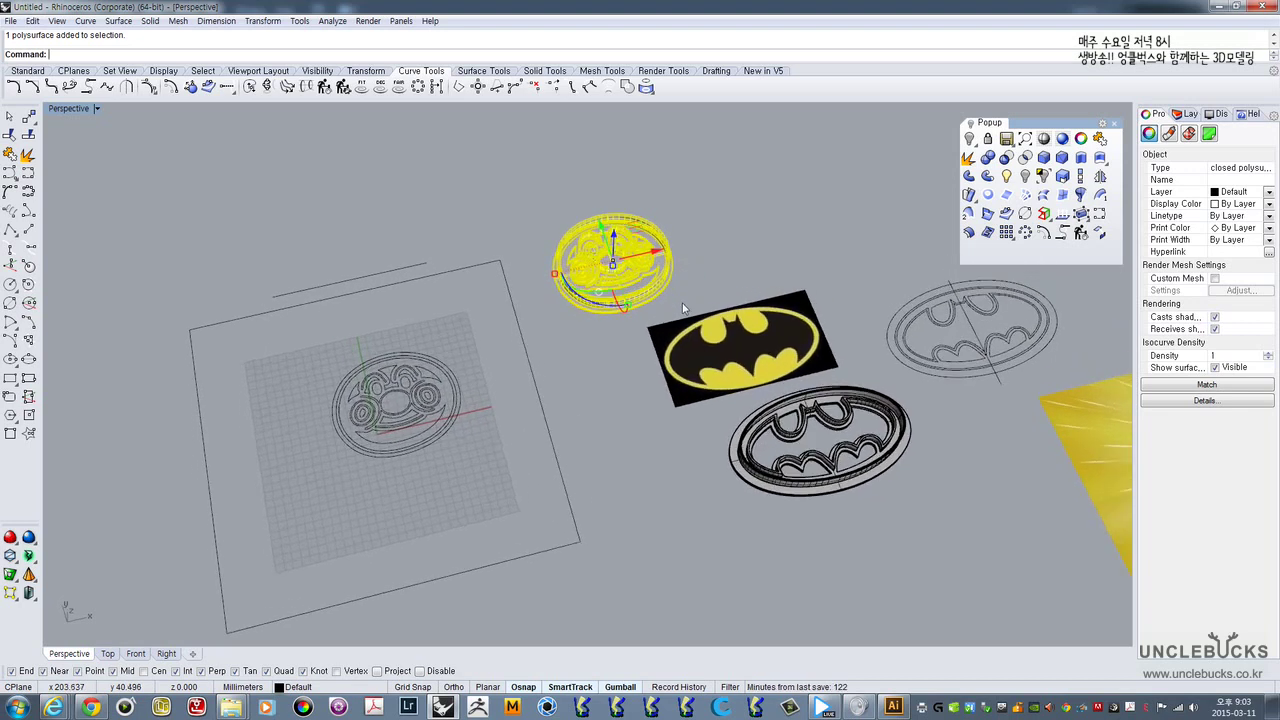
pyautogui.click(702, 271)
pyautogui.click(662, 292)
pyautogui.click(711, 276)
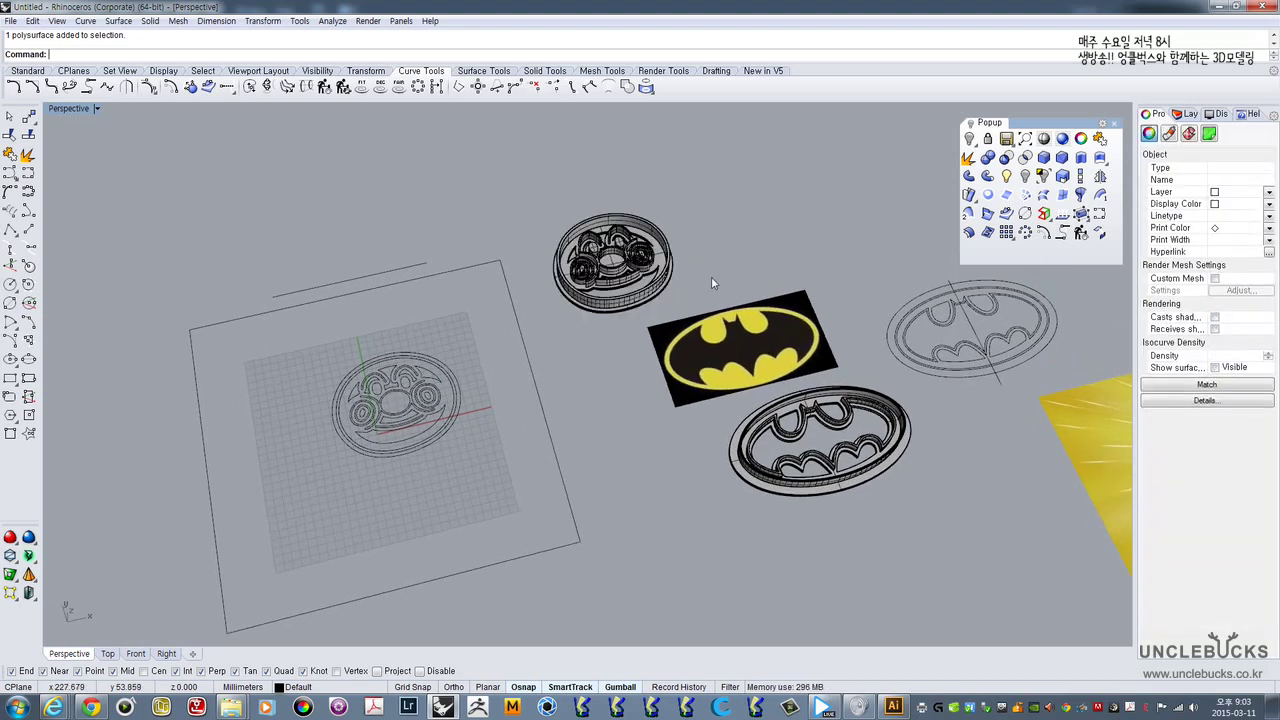
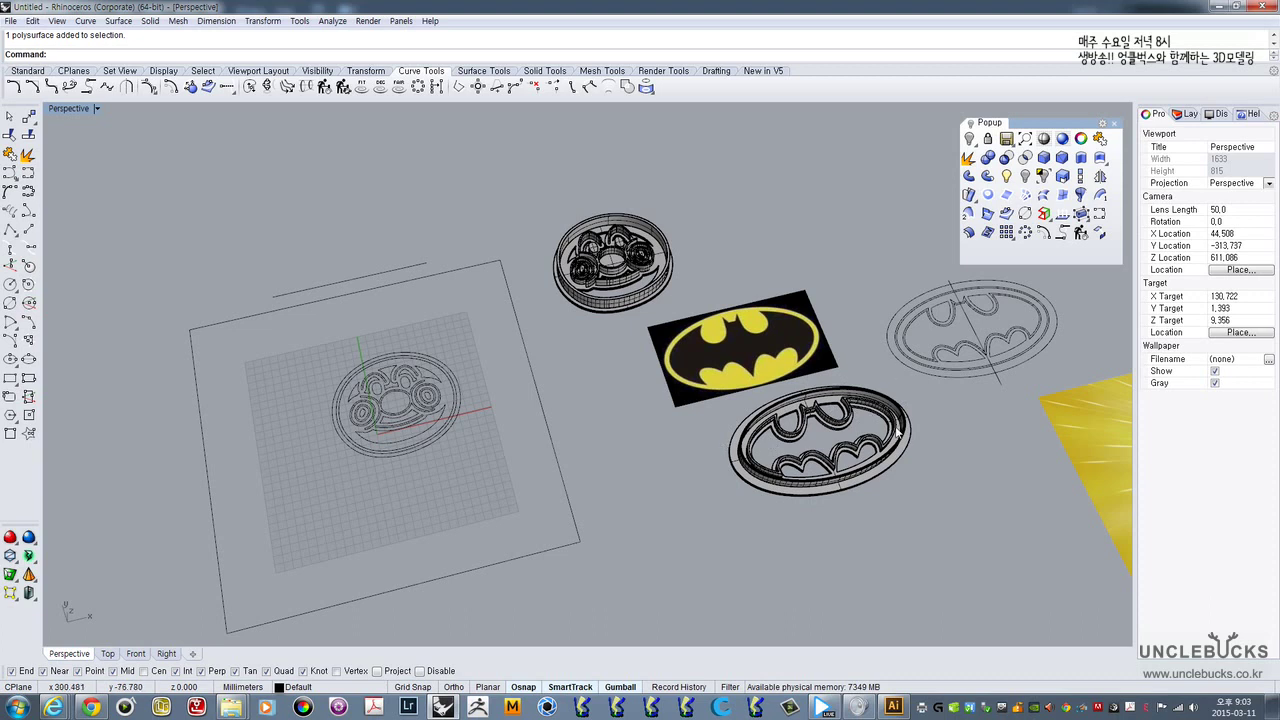
pyautogui.moveTo(788, 430)
pyautogui.mouseDown(button='right')
pyautogui.moveTo(811, 407)
pyautogui.moveTo(751, 471)
pyautogui.moveTo(793, 427)
pyautogui.moveTo(802, 436)
pyautogui.mouseUp(button='right')
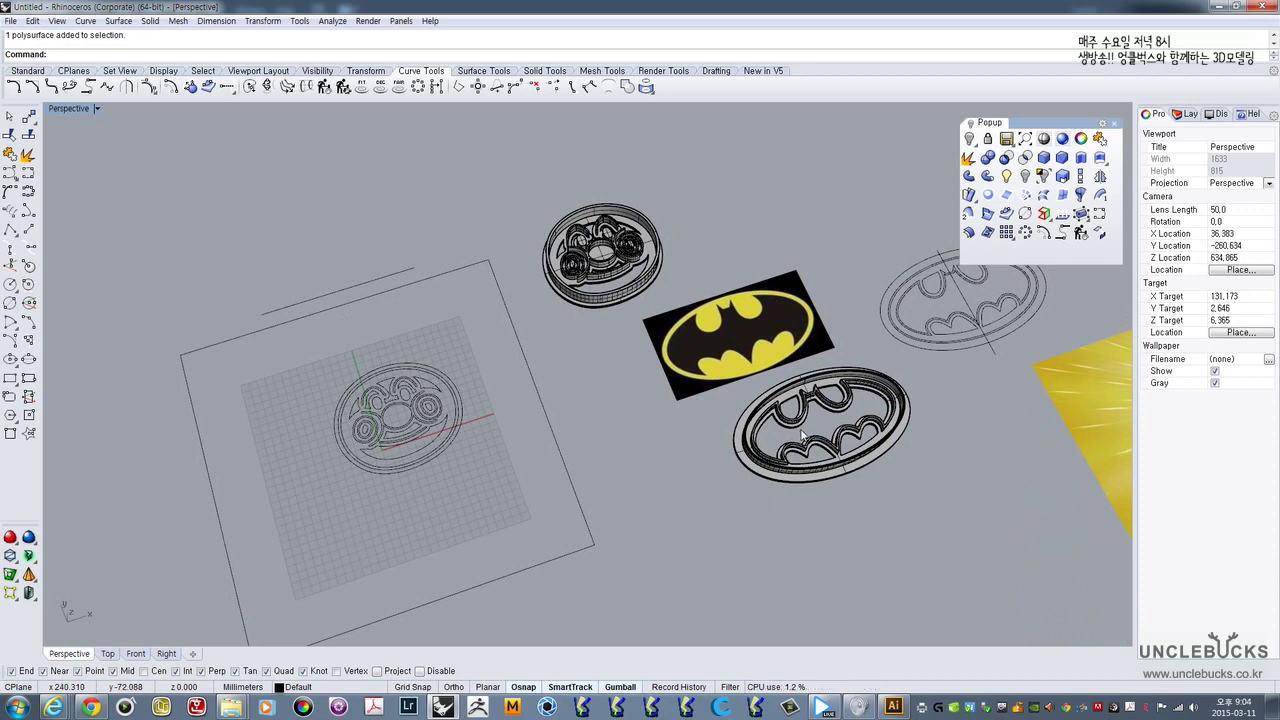
pyautogui.moveTo(557, 237); pyautogui.dragTo(516, 300, button='right')
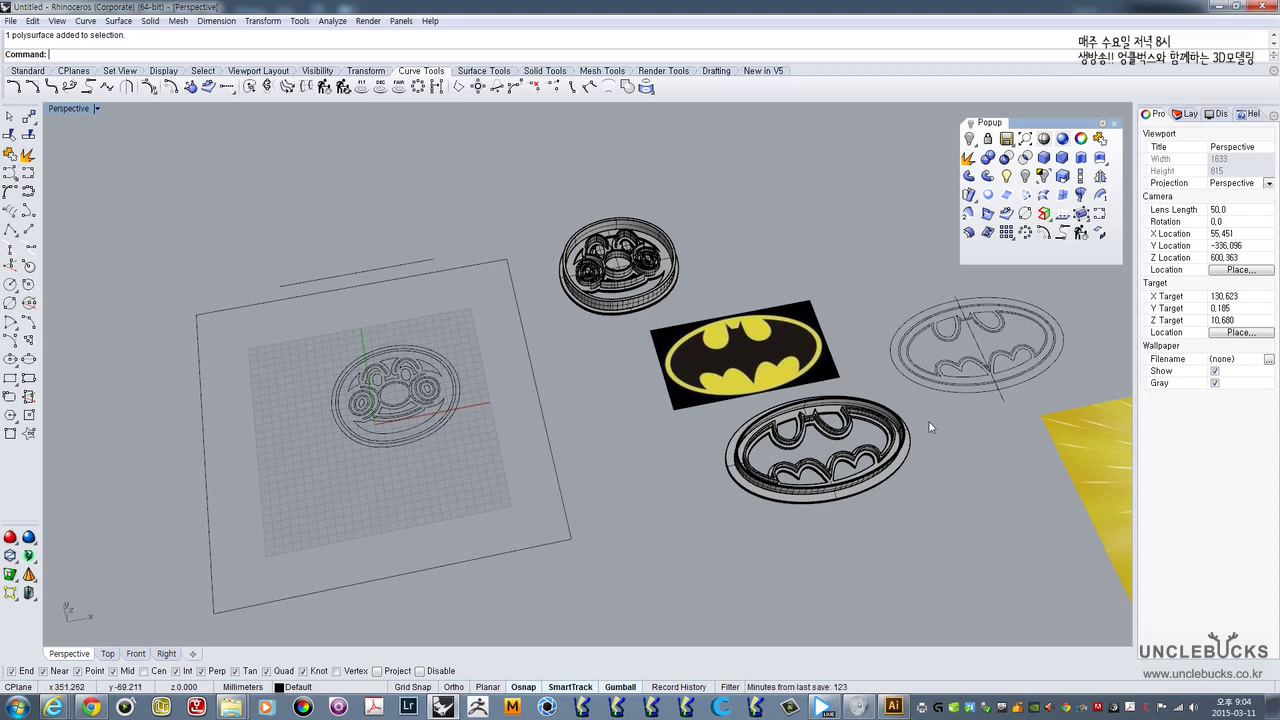
# - Move all the flat face curves about 224 mm, out of the large square and past its upper-left corner
pyautogui.click(614, 310)
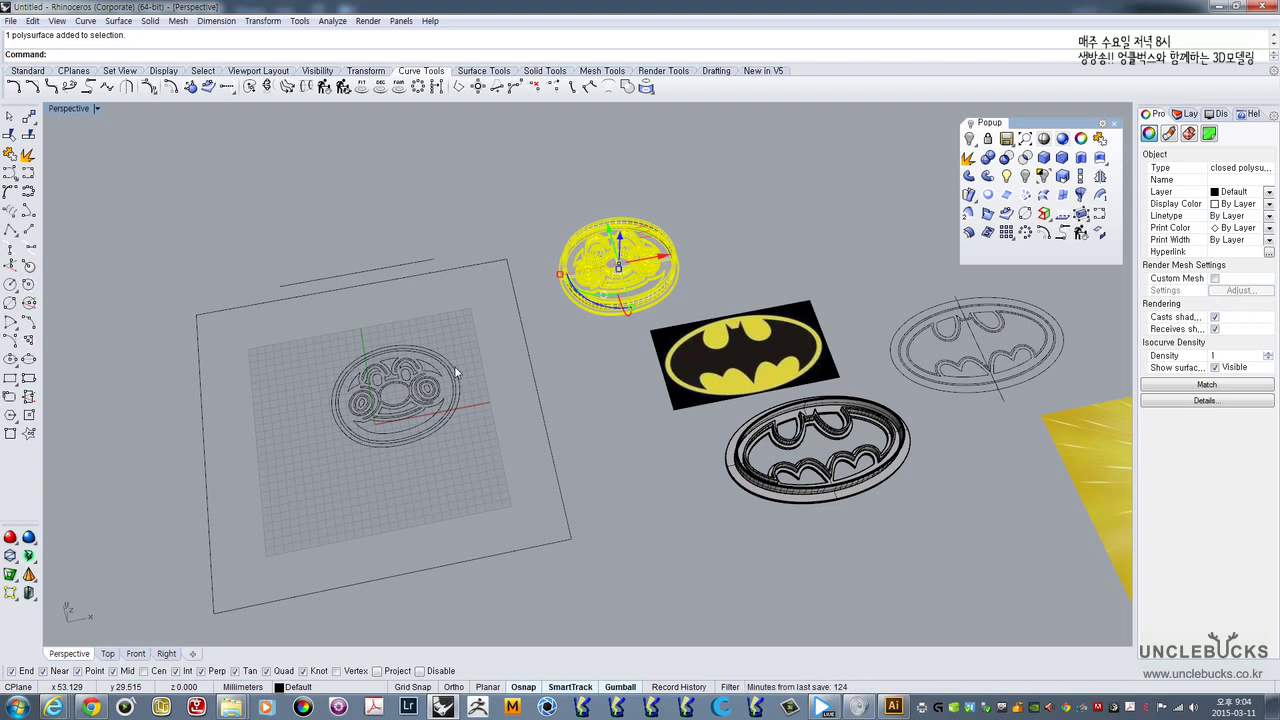
pyautogui.moveTo(554, 342); pyautogui.dragTo(510, 335, button='right')
pyautogui.moveTo(306, 300); pyautogui.dragTo(466, 467)
pyautogui.keyDown('shift'); pyautogui.moveTo(418, 428); pyautogui.dragTo(724, 444, button='right'); pyautogui.keyUp('shift')
pyautogui.moveTo(727, 357); pyautogui.dragTo(447, 197)
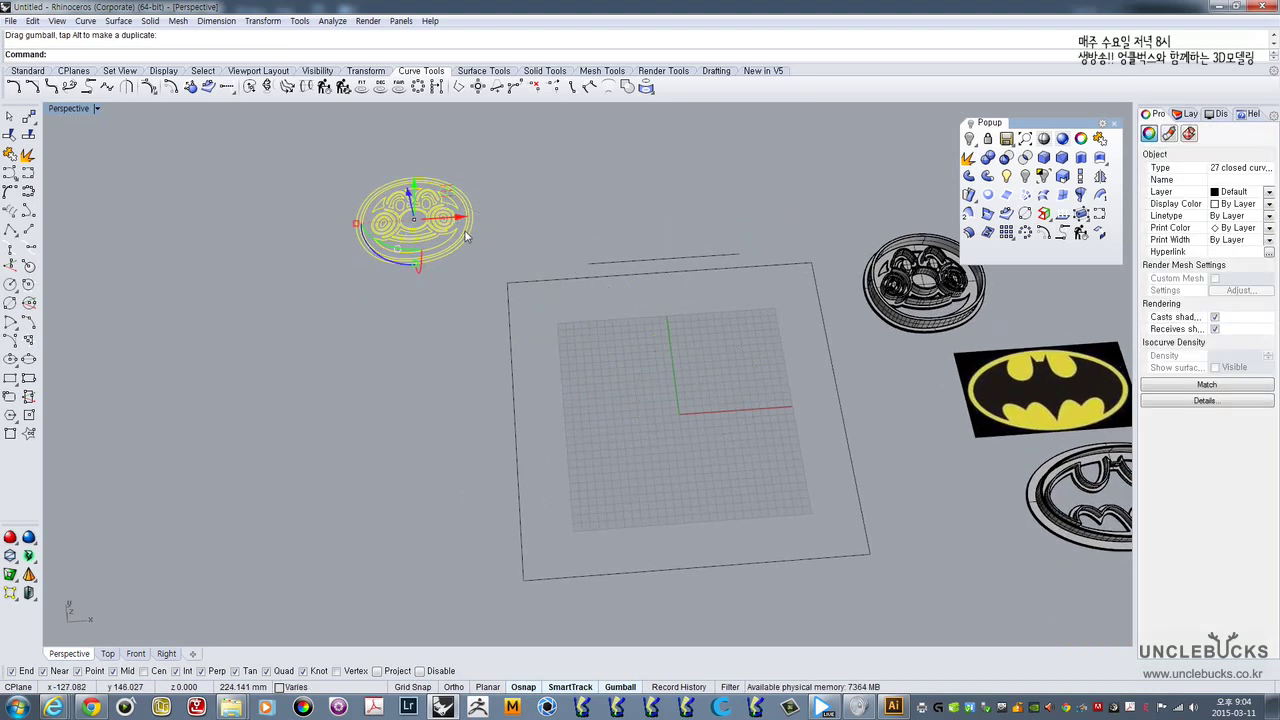
# - Delete the leftover line just above the large square
pyautogui.moveTo(620, 314); pyautogui.dragTo(607, 340, button='right')
pyautogui.moveTo(555, 265); pyautogui.dragTo(764, 360)
pyautogui.press('Delete')
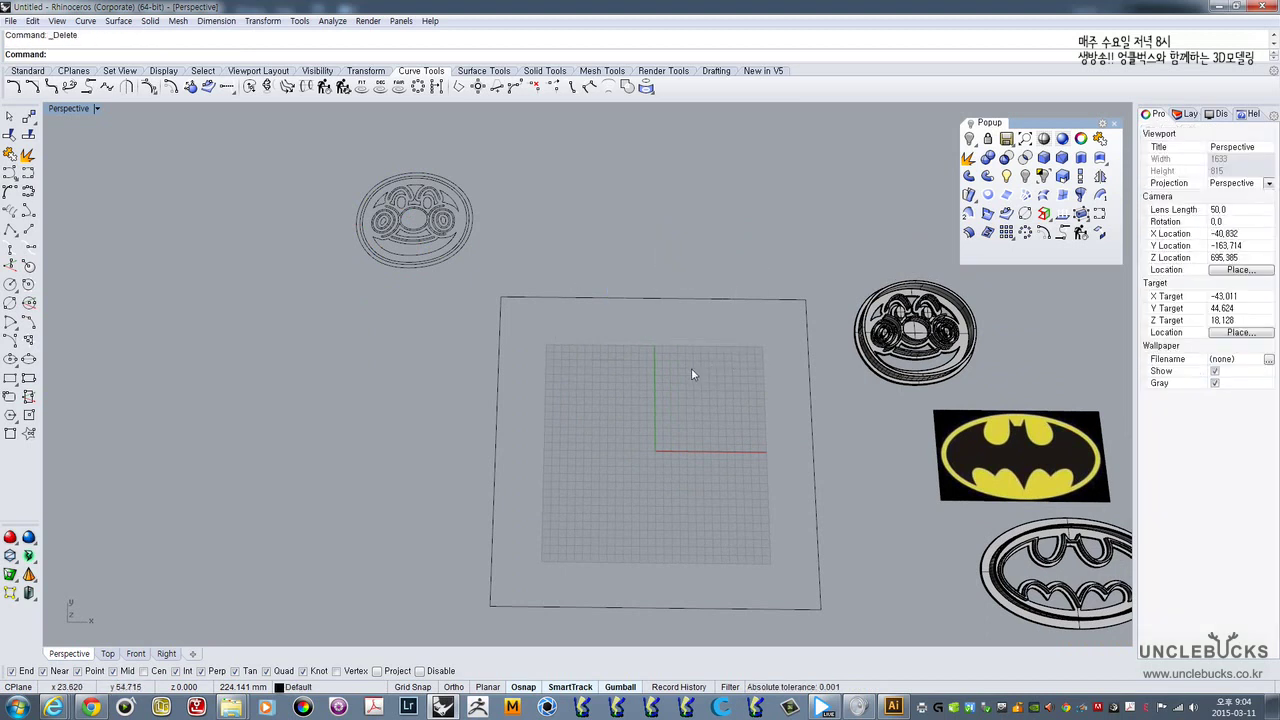
pyautogui.moveTo(691, 368); pyautogui.dragTo(719, 318, button='right')
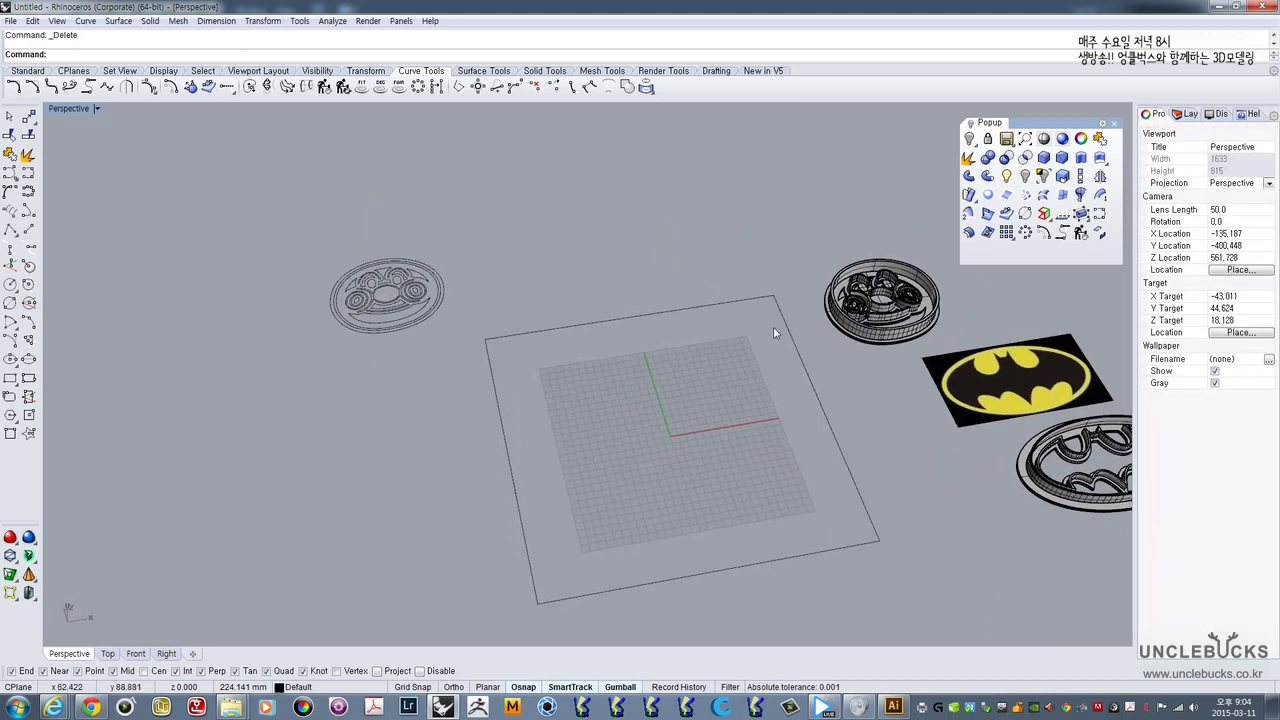
pyautogui.scroll(4, 871, 344)
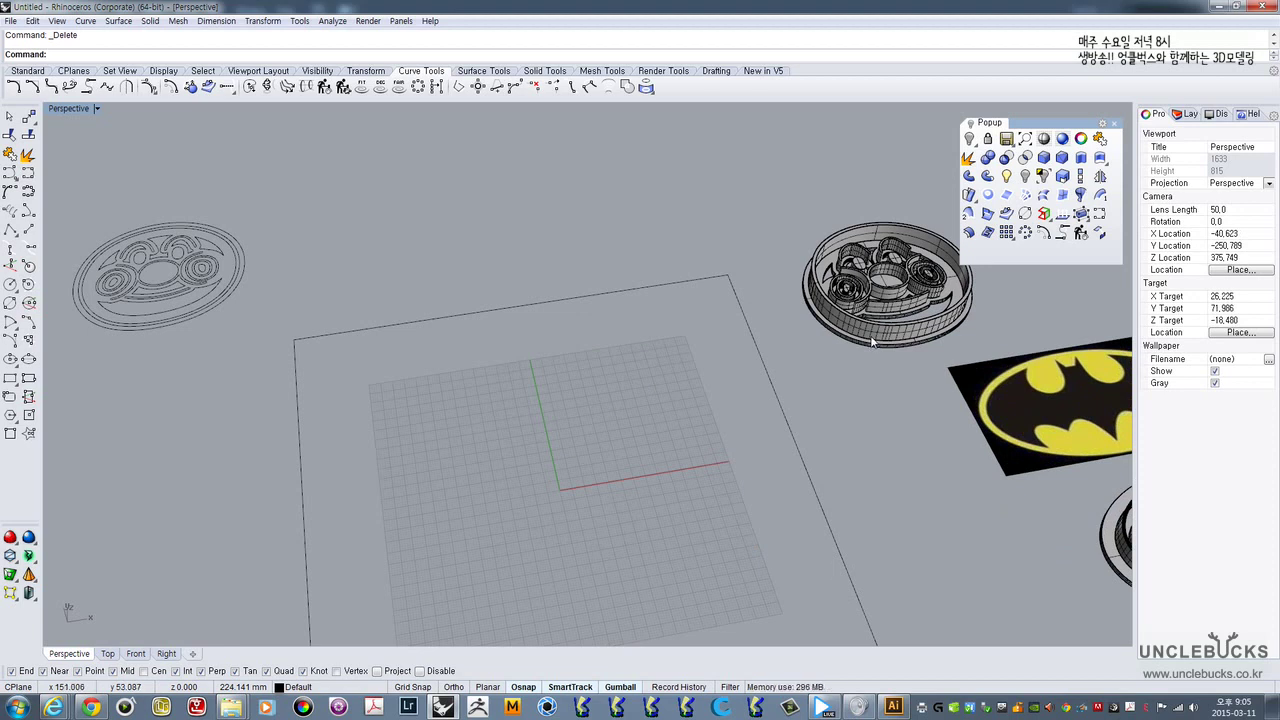
pyautogui.click(872, 343)
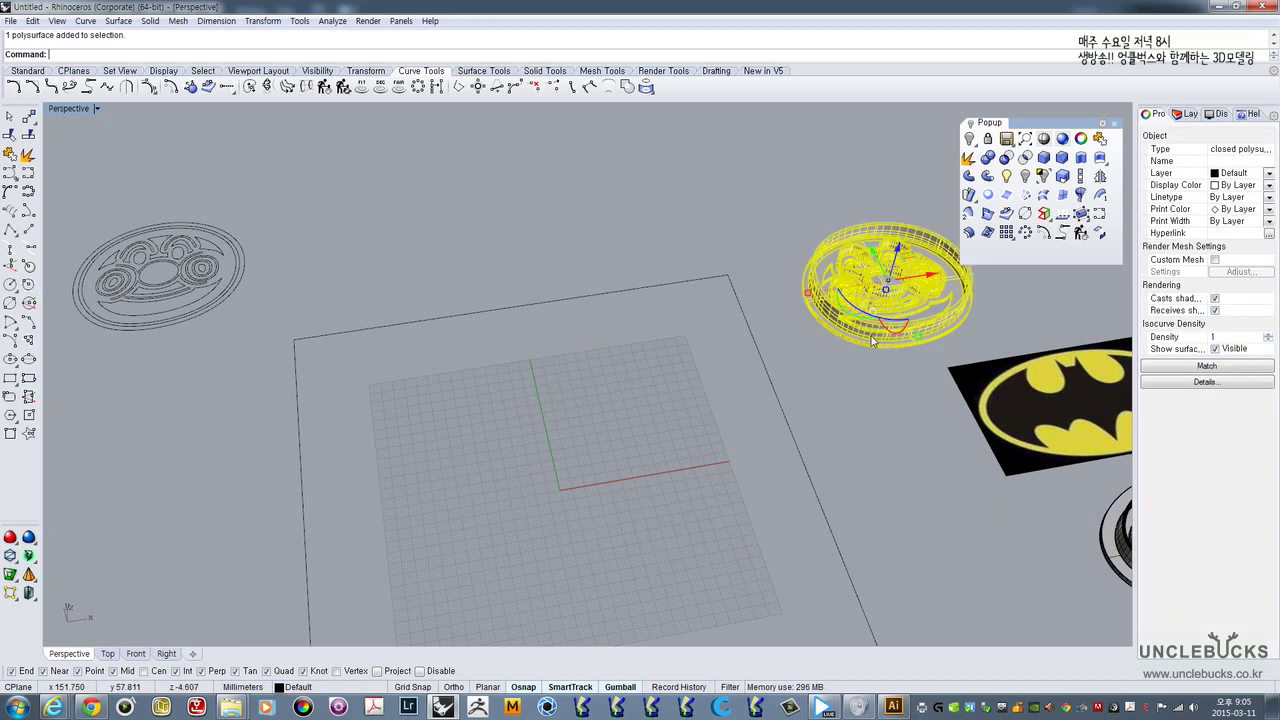
pyautogui.press('Escape')
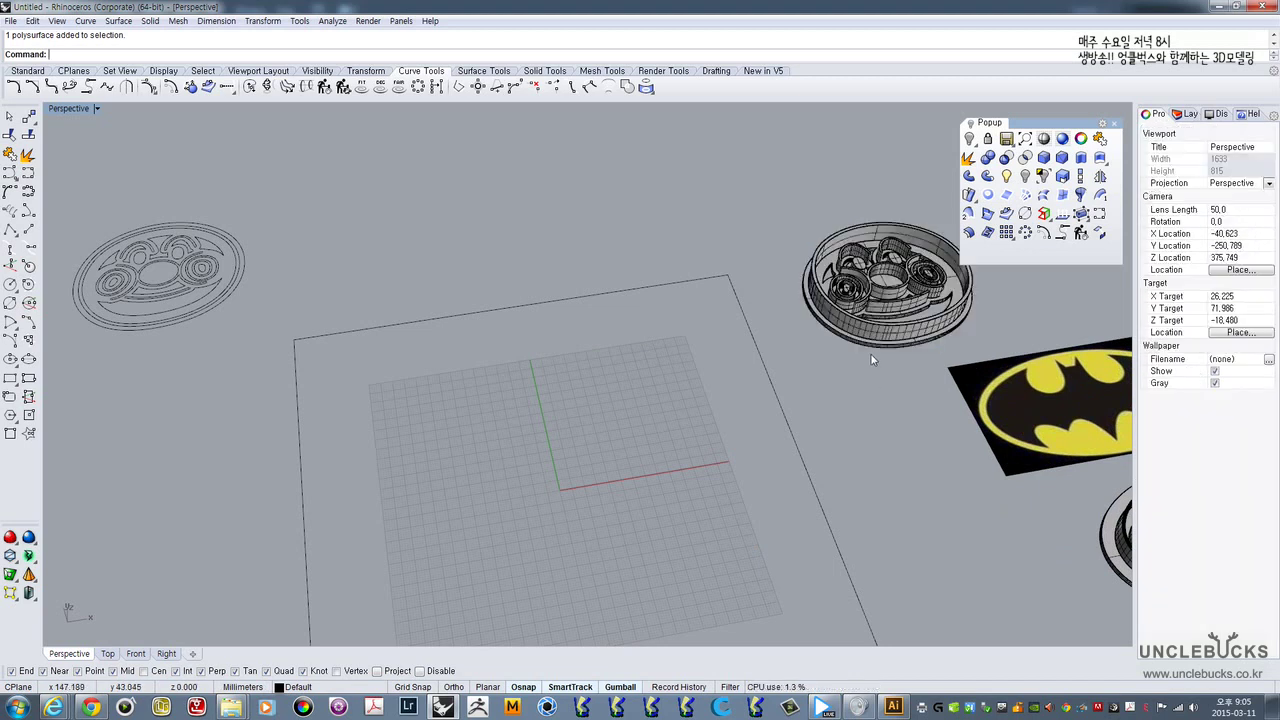
pyautogui.click(880, 341)
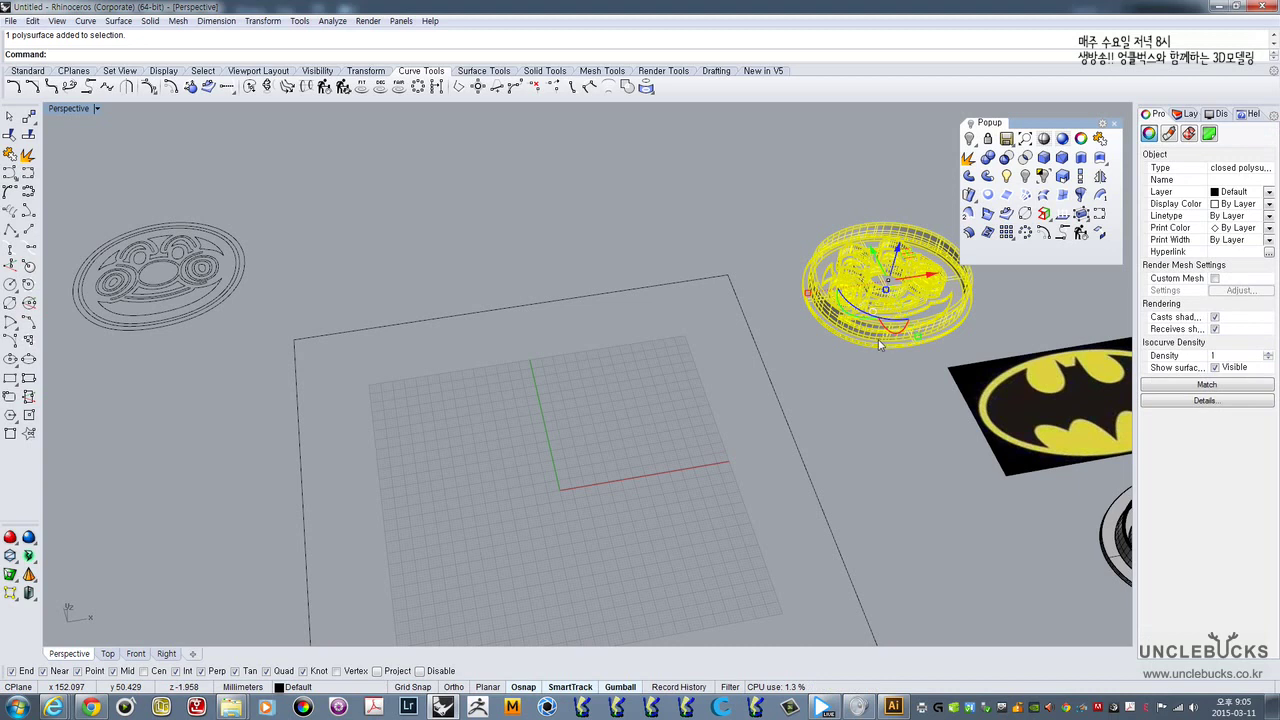
pyautogui.moveTo(876, 351)
pyautogui.mouseDown(button='right')
pyautogui.moveTo(878, 394)
pyautogui.moveTo(863, 366)
pyautogui.mouseUp(button='right')
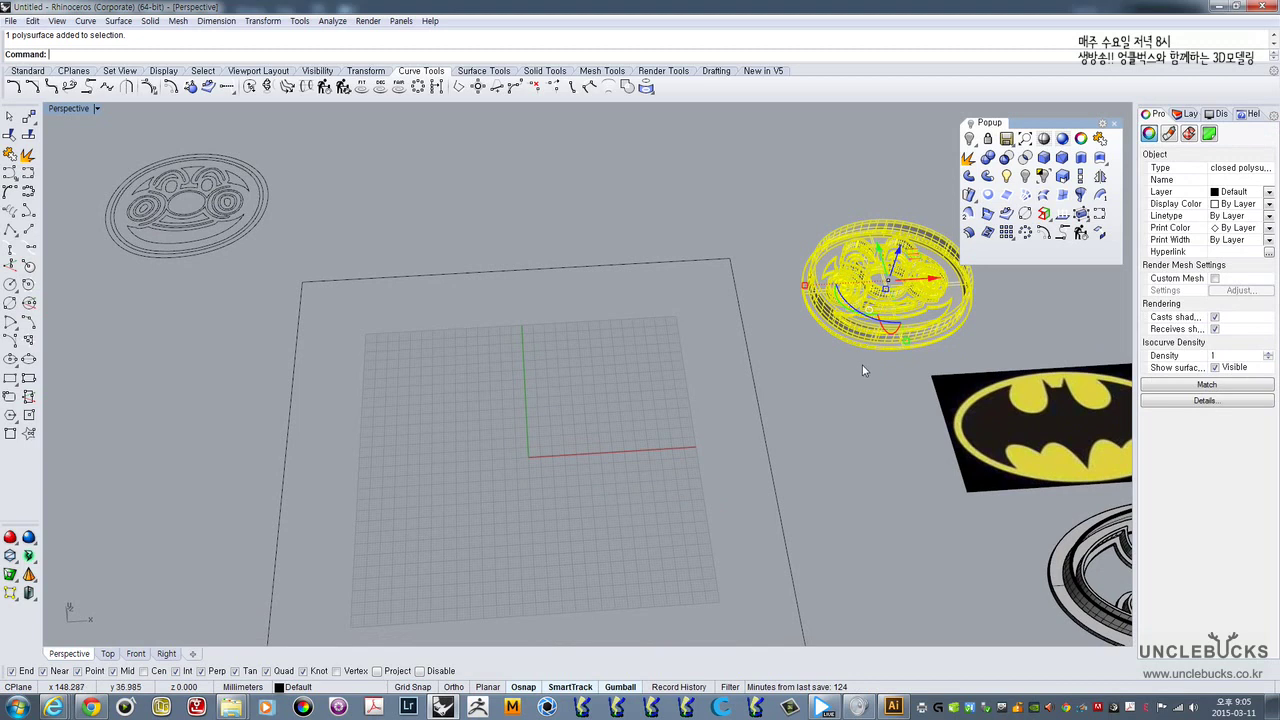
pyautogui.click(863, 366)
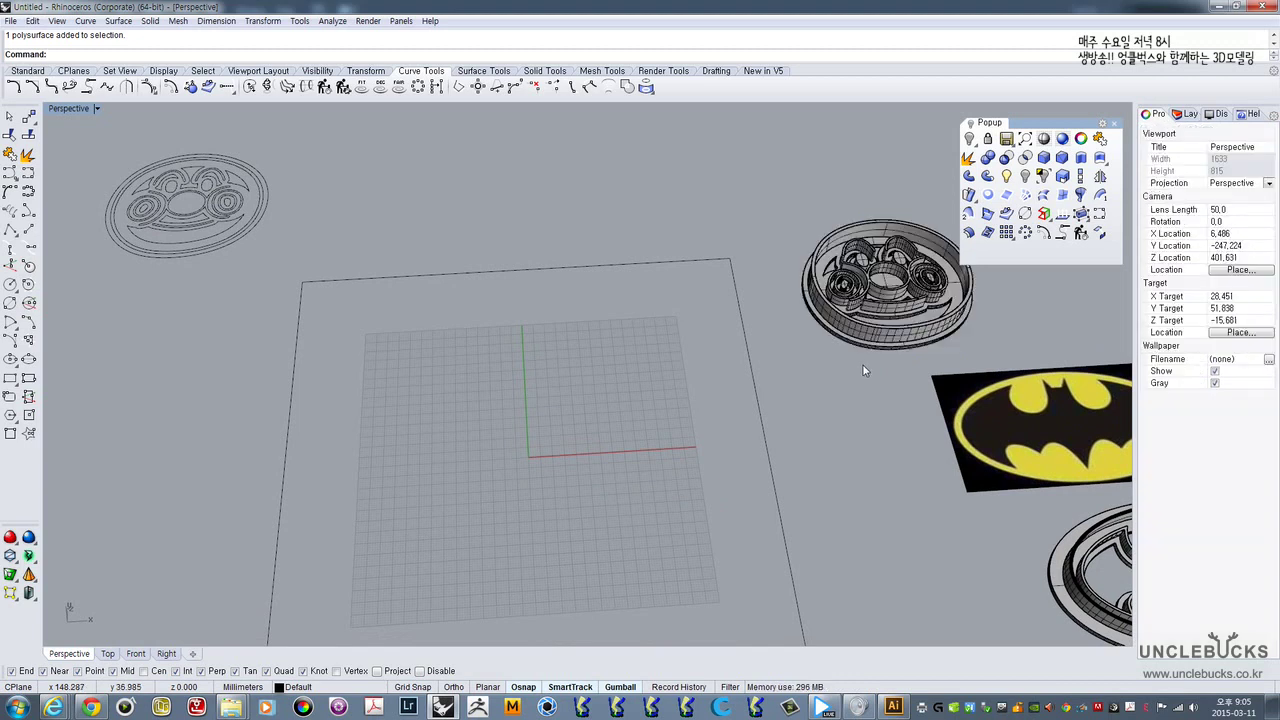
pyautogui.click(882, 345)
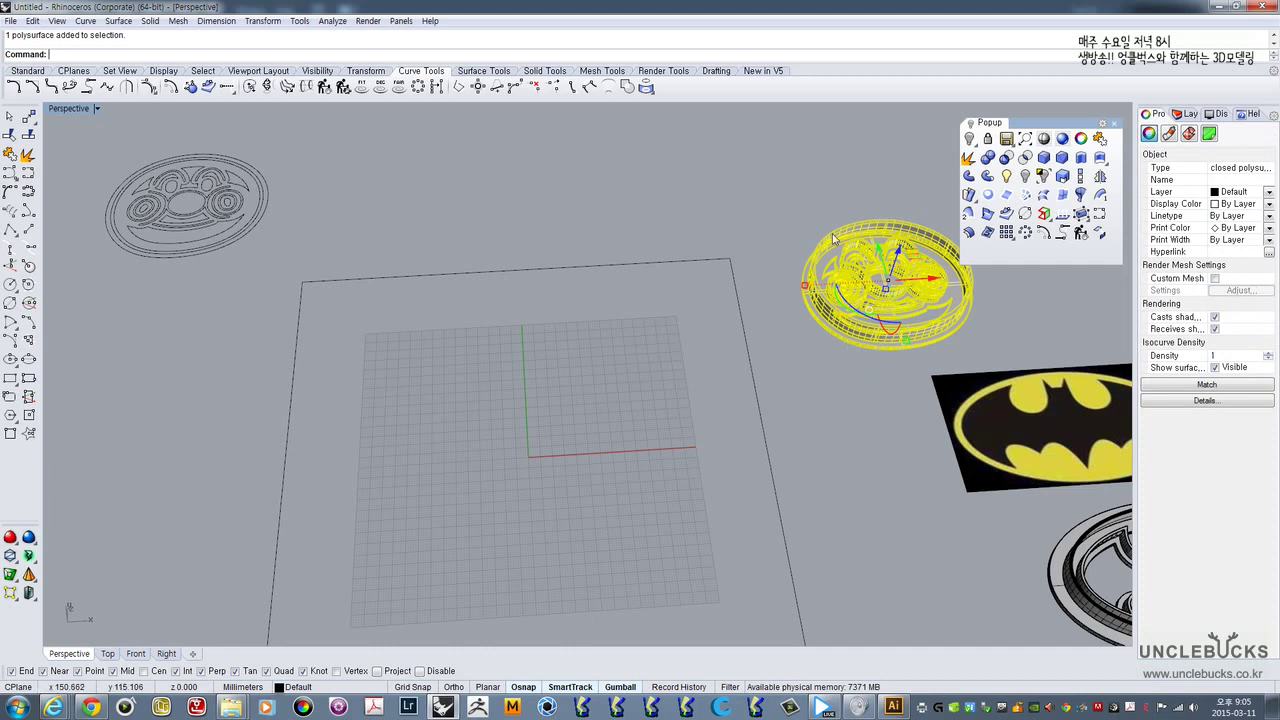
pyautogui.click(815, 372)
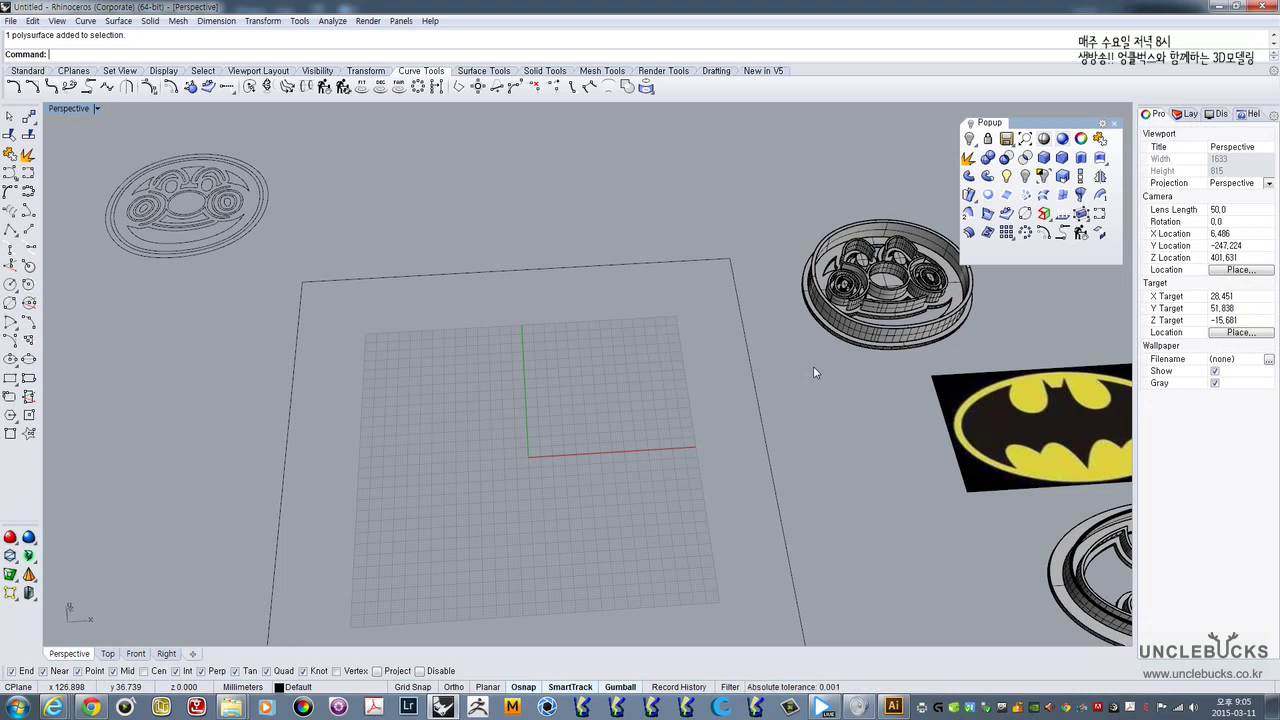
# - Switch from the maximized Perspective view to a maximized Top view
pyautogui.doubleClick(68, 108)
pyautogui.doubleClick(62, 110)
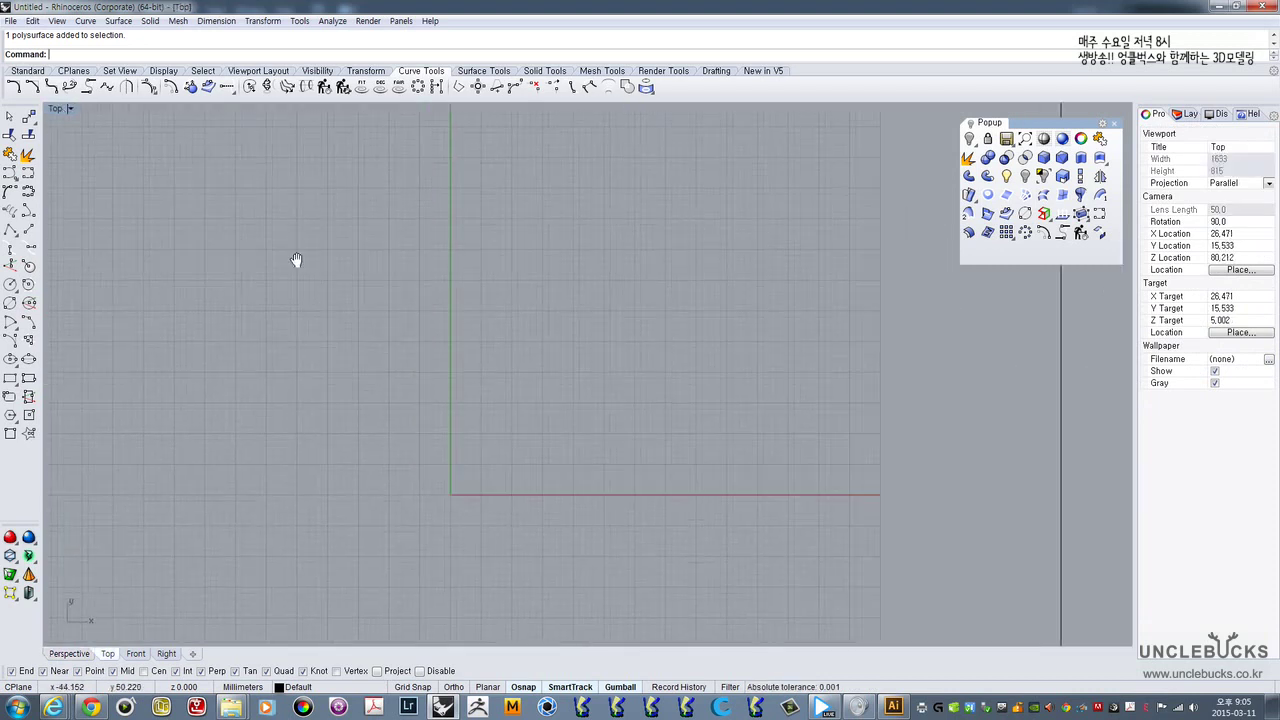
# - Move all the flat face curves about 155 mm, back inside the large square over the upper-left part of the grid
pyautogui.scroll(-6, 300, 270)
pyautogui.moveTo(174, 184); pyautogui.dragTo(326, 311)
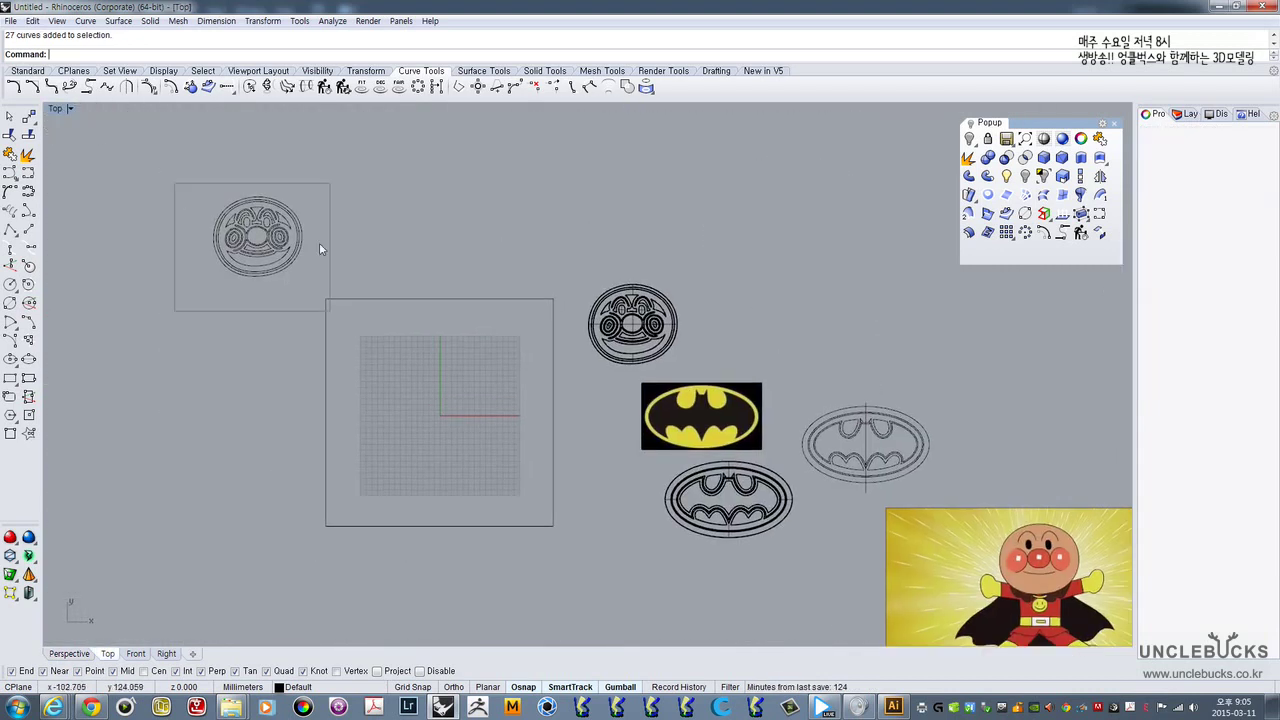
pyautogui.moveTo(297, 197); pyautogui.dragTo(426, 319)
pyautogui.scroll(2, 386, 339)
pyautogui.scroll(4, 387, 344)
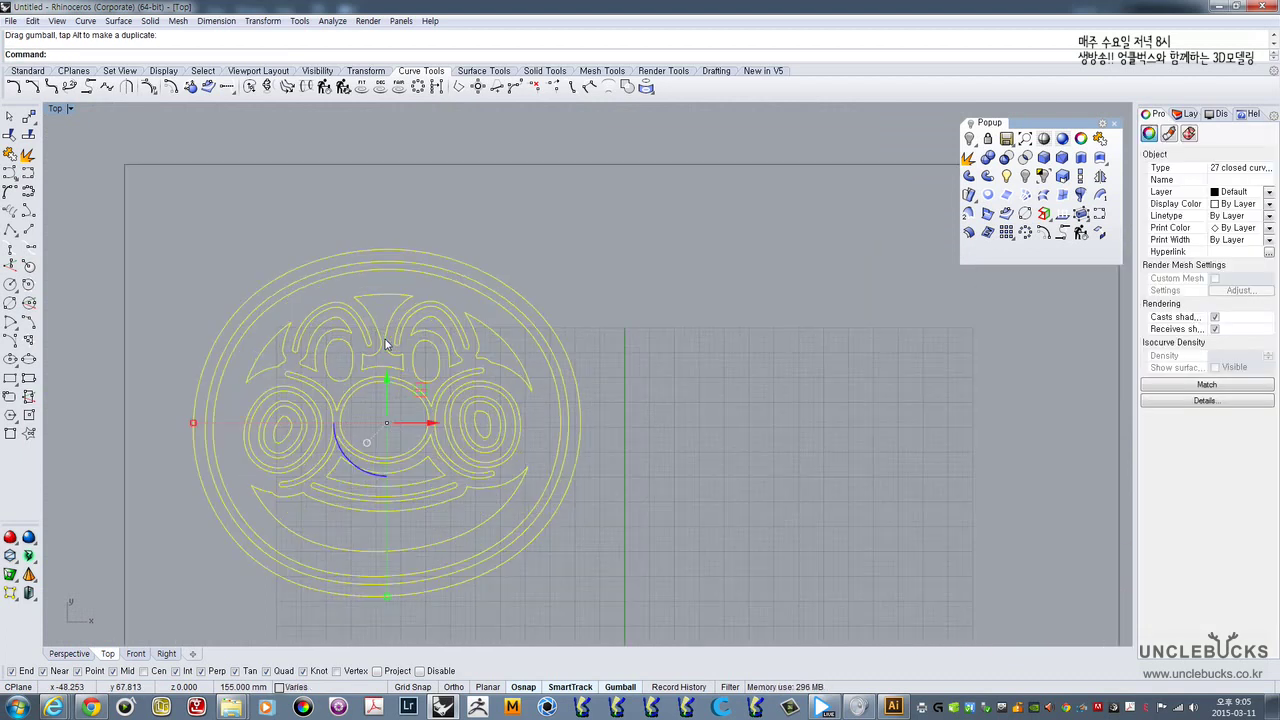
pyautogui.moveTo(536, 447); pyautogui.dragTo(563, 406, button='right')
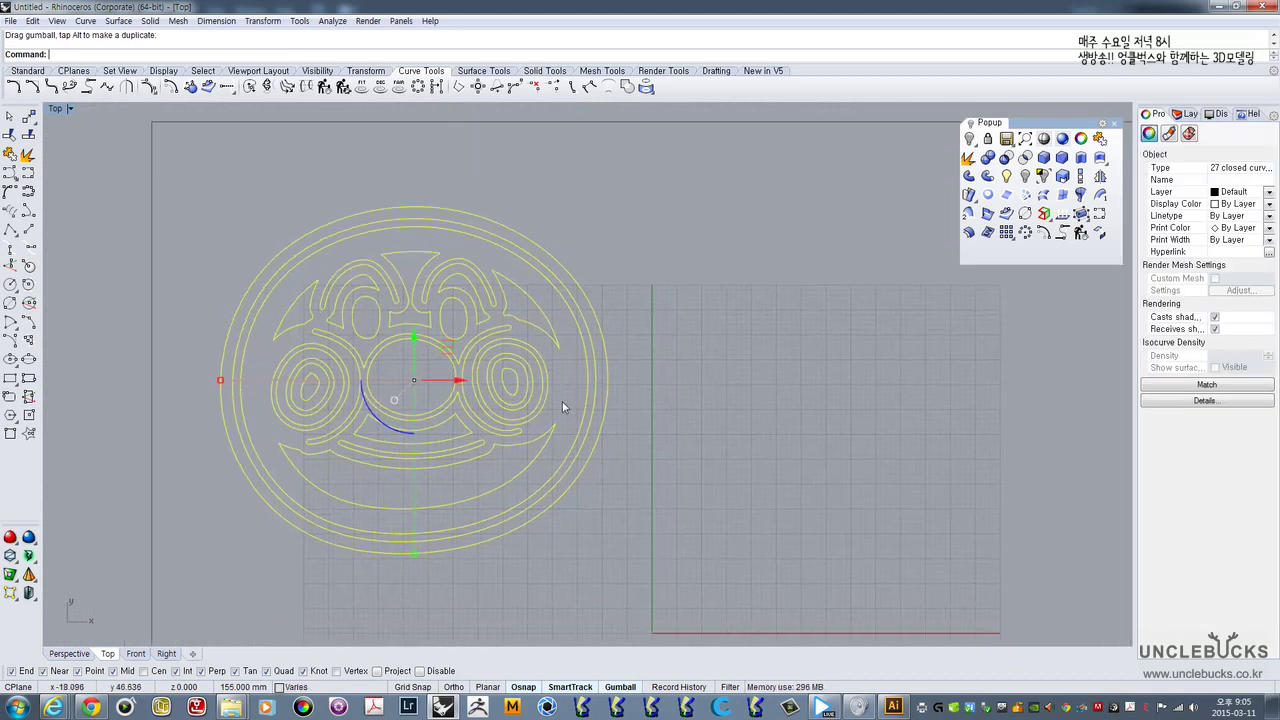
pyautogui.click(751, 406)
# - Examine the flat face curves in the Top view and from different angles in a maximized Perspective view
pyautogui.moveTo(837, 411); pyautogui.dragTo(694, 392, button='right')
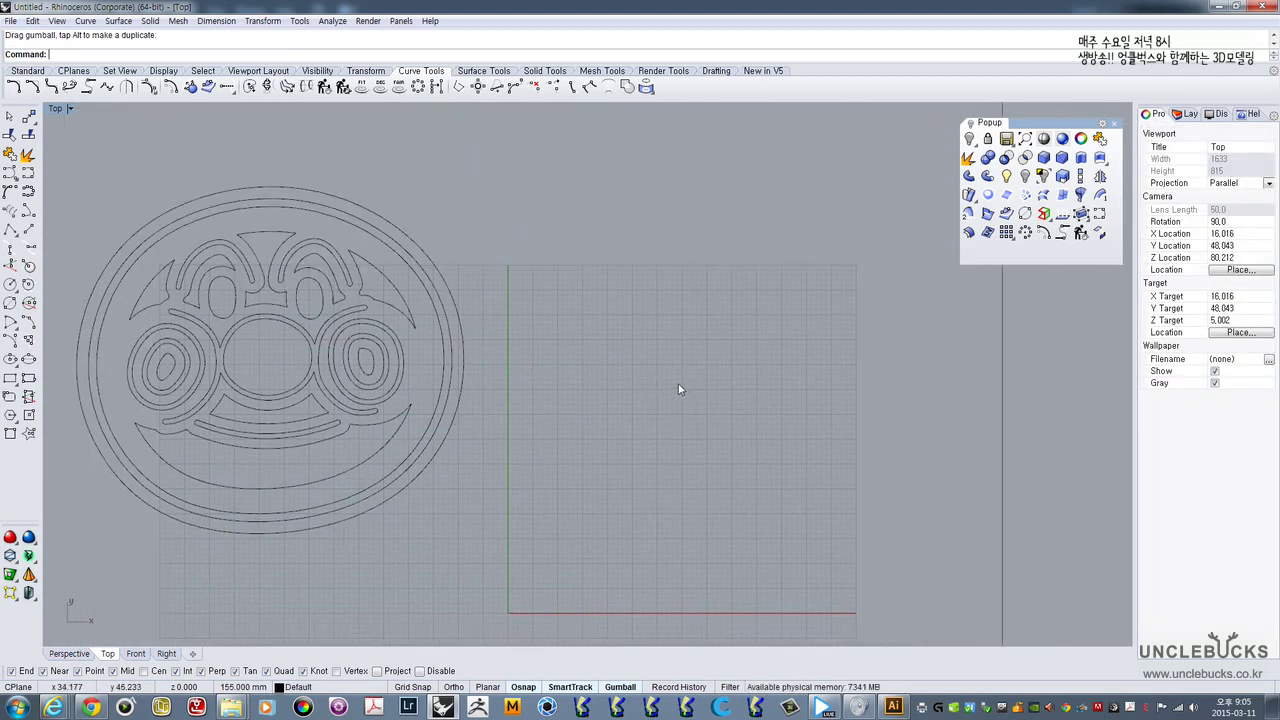
pyautogui.moveTo(621, 373); pyautogui.dragTo(662, 358, button='right')
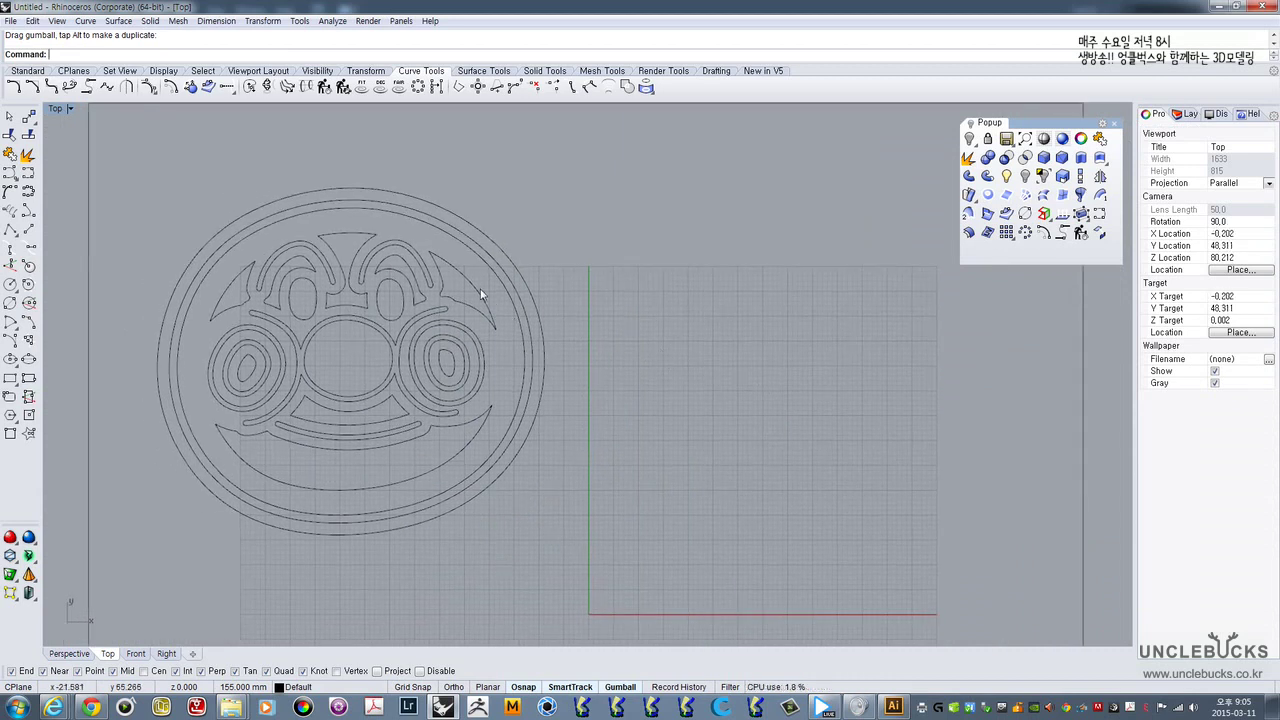
pyautogui.moveTo(277, 269); pyautogui.dragTo(449, 291, button='right')
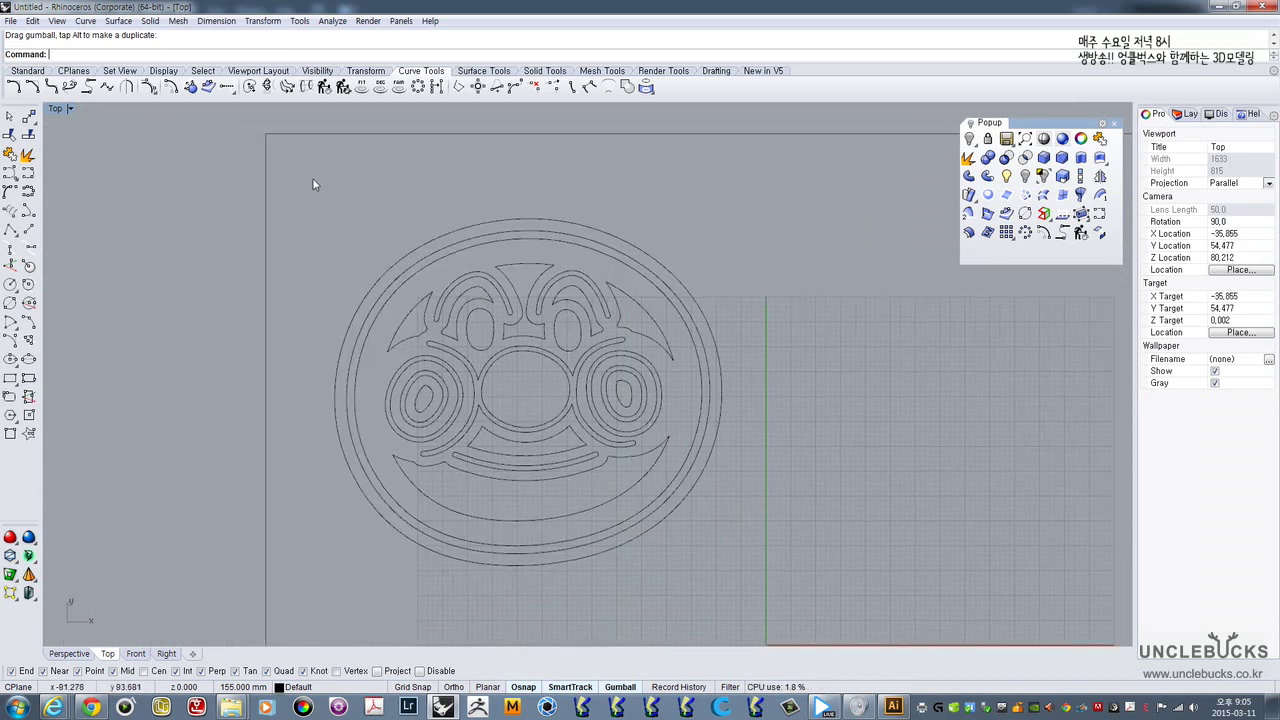
pyautogui.moveTo(315, 180); pyautogui.dragTo(793, 589)
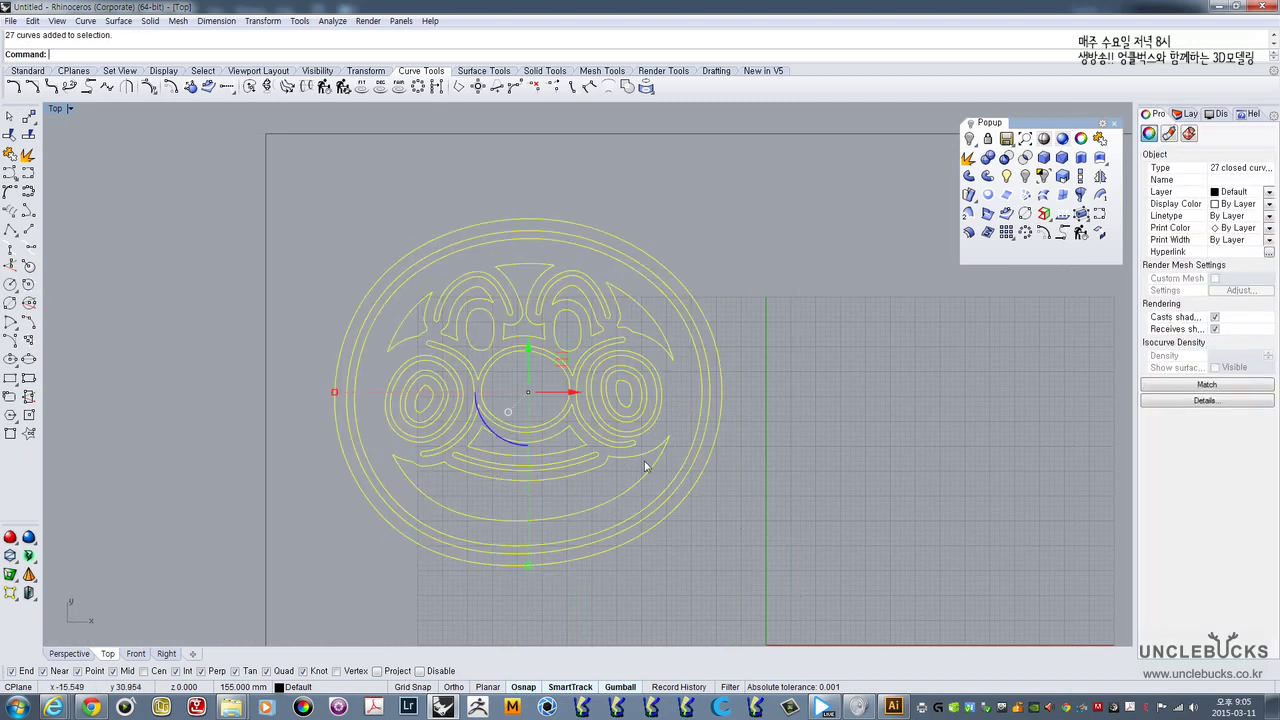
pyautogui.doubleClick(58, 109)
pyautogui.doubleClick(617, 110)
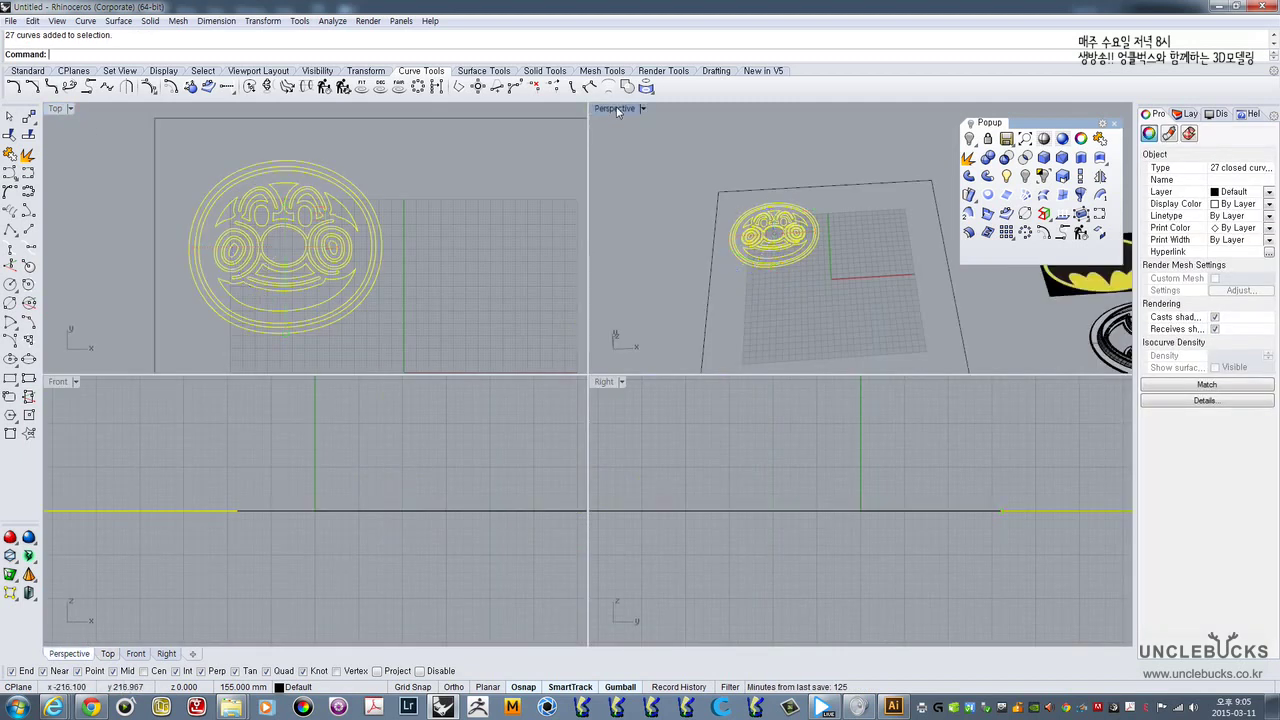
pyautogui.scroll(3, 544, 372)
pyautogui.scroll(2, 544, 368)
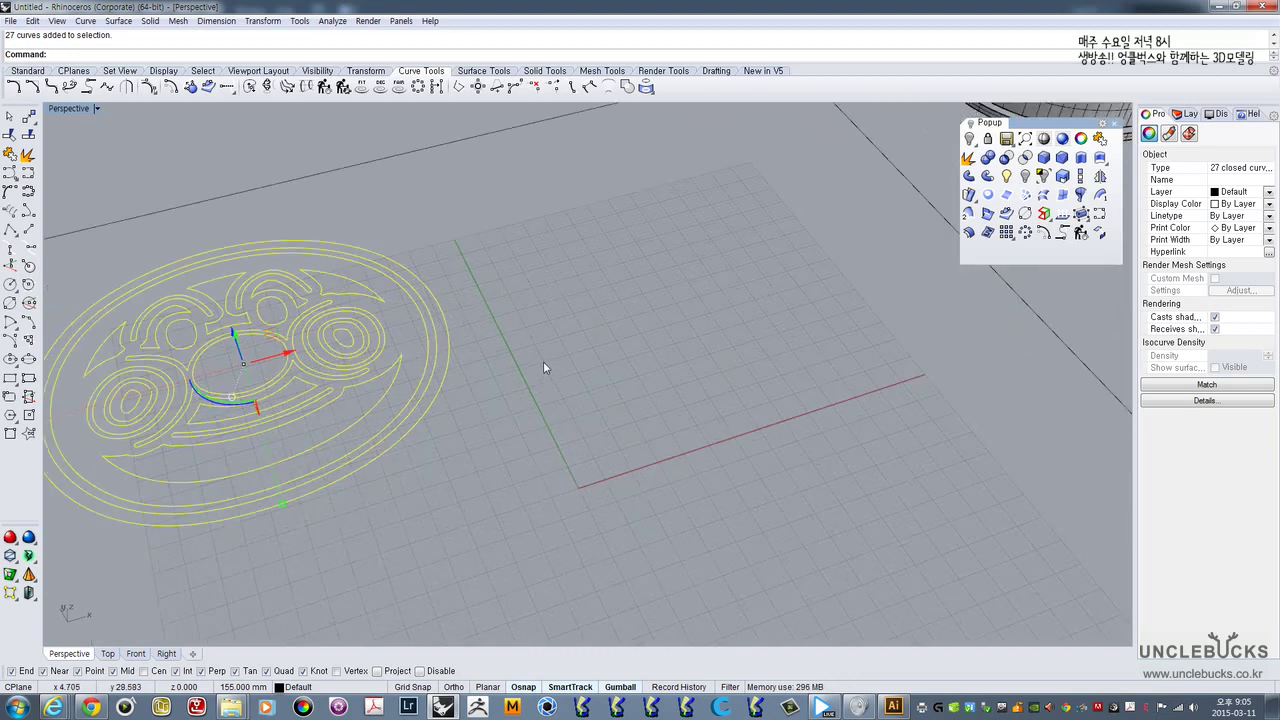
pyautogui.moveTo(612, 326); pyautogui.dragTo(571, 366, button='right')
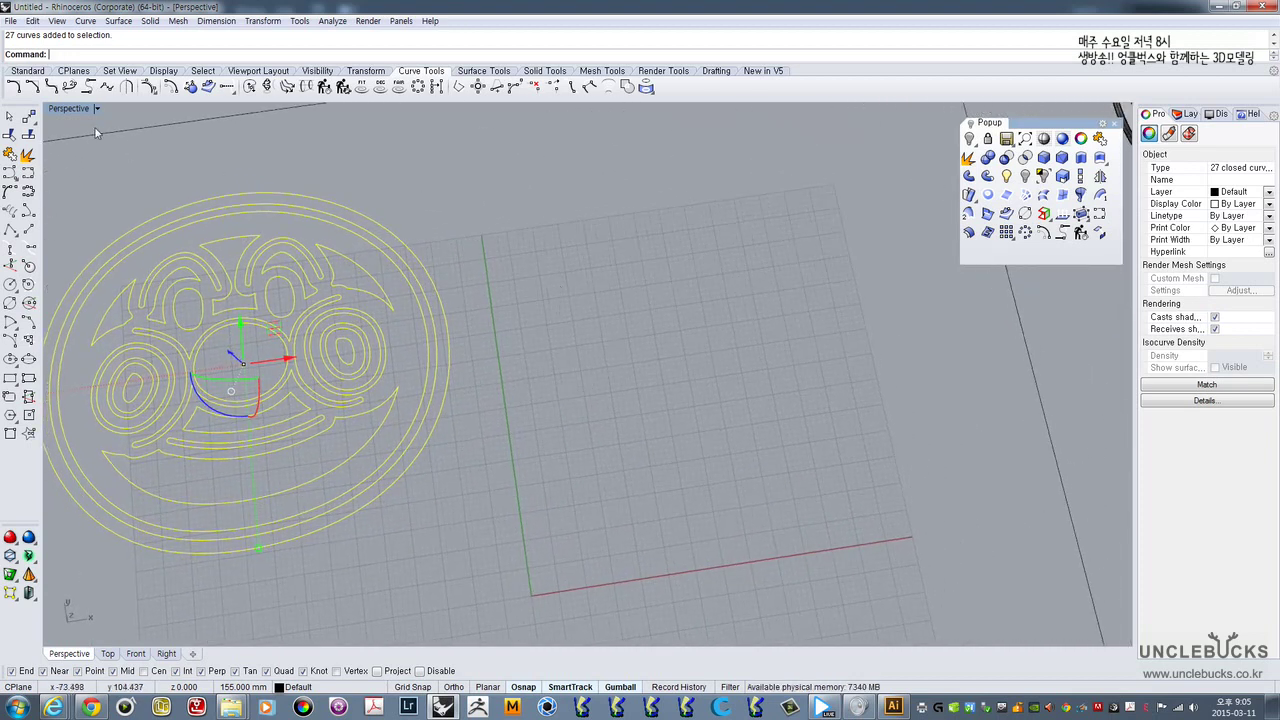
pyautogui.click(97, 166)
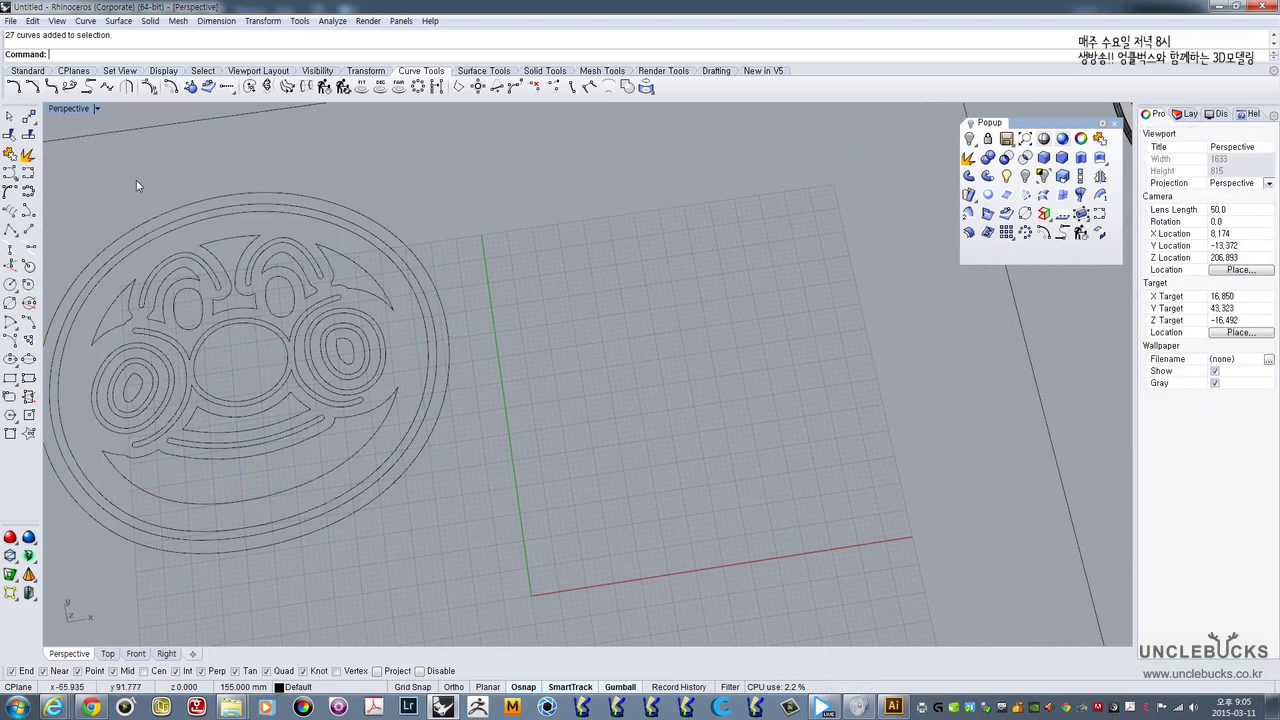
pyautogui.moveTo(134, 179); pyautogui.dragTo(117, 189, button='right')
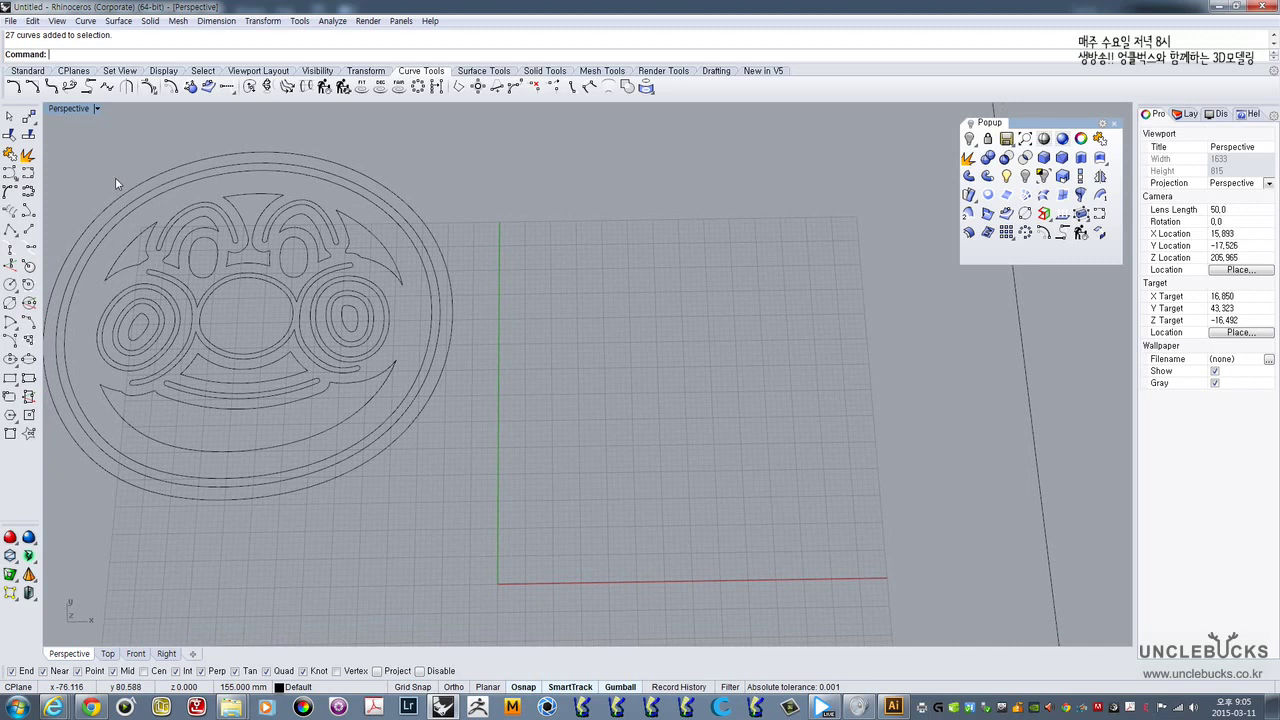
pyautogui.keyDown('shift'); pyautogui.moveTo(115, 177); pyautogui.dragTo(290, 207, button='right'); pyautogui.keyUp('shift')
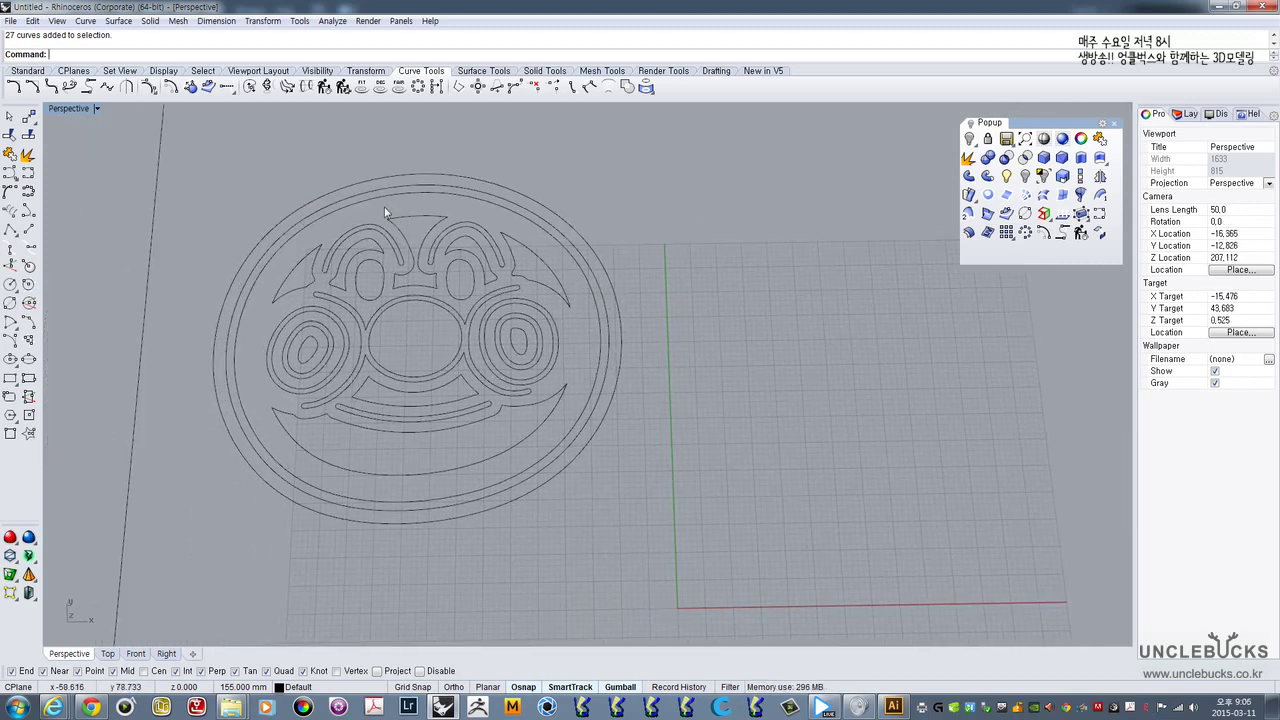
pyautogui.moveTo(489, 207); pyautogui.dragTo(495, 250, button='right')
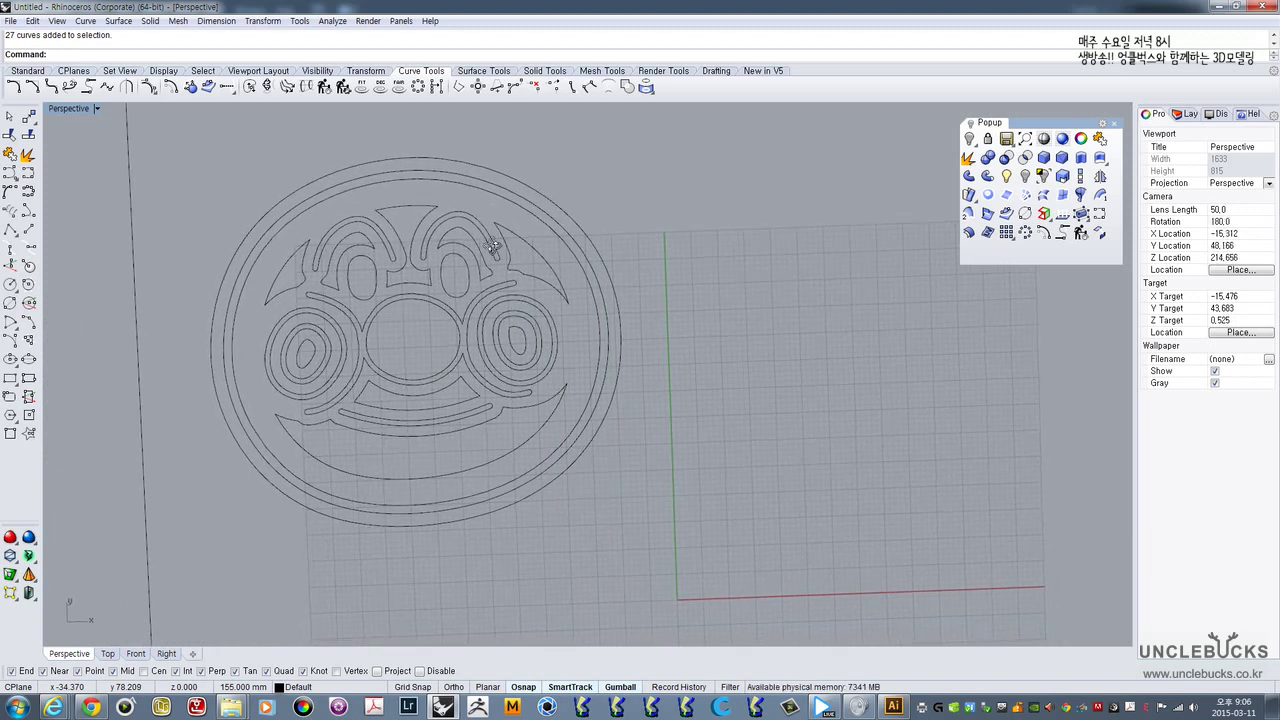
# - Return to a maximized Top view showing the face curves and the empty grid area beside them
pyautogui.doubleClick(61, 113)
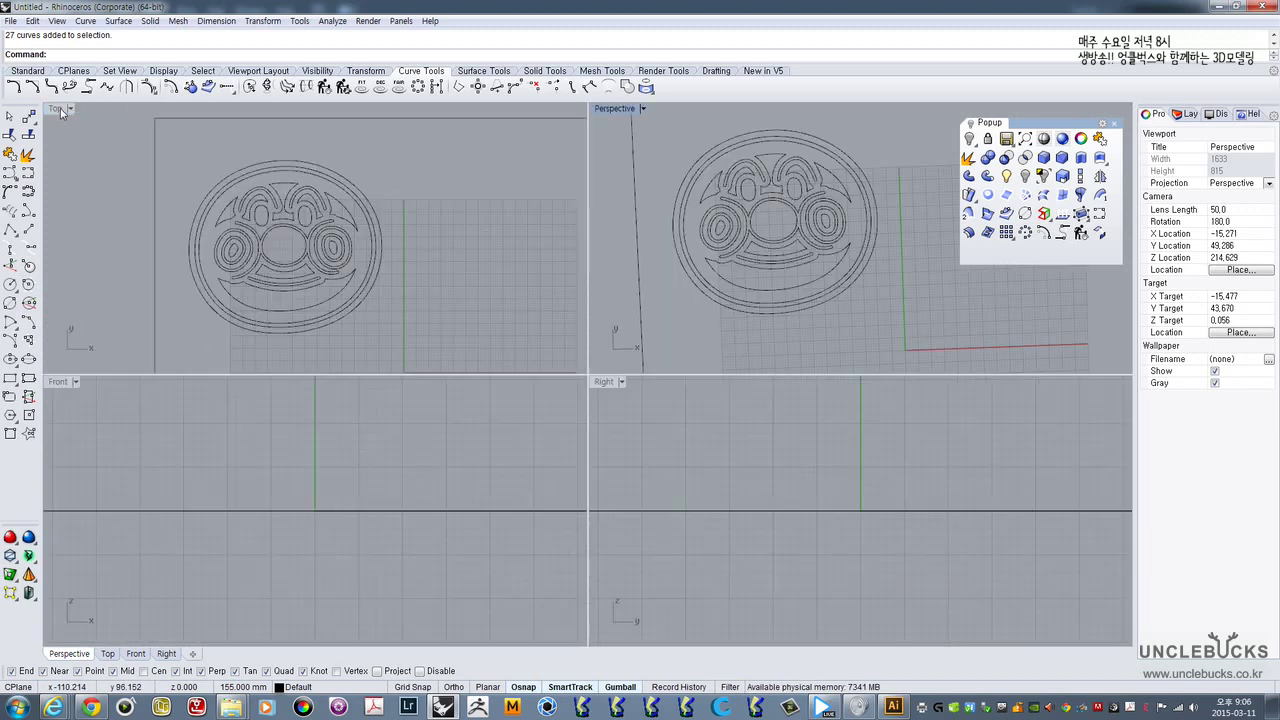
pyautogui.doubleClick(57, 112)
pyautogui.scroll(-3, 417, 209)
pyautogui.moveTo(485, 280); pyautogui.dragTo(400, 230, button='right')
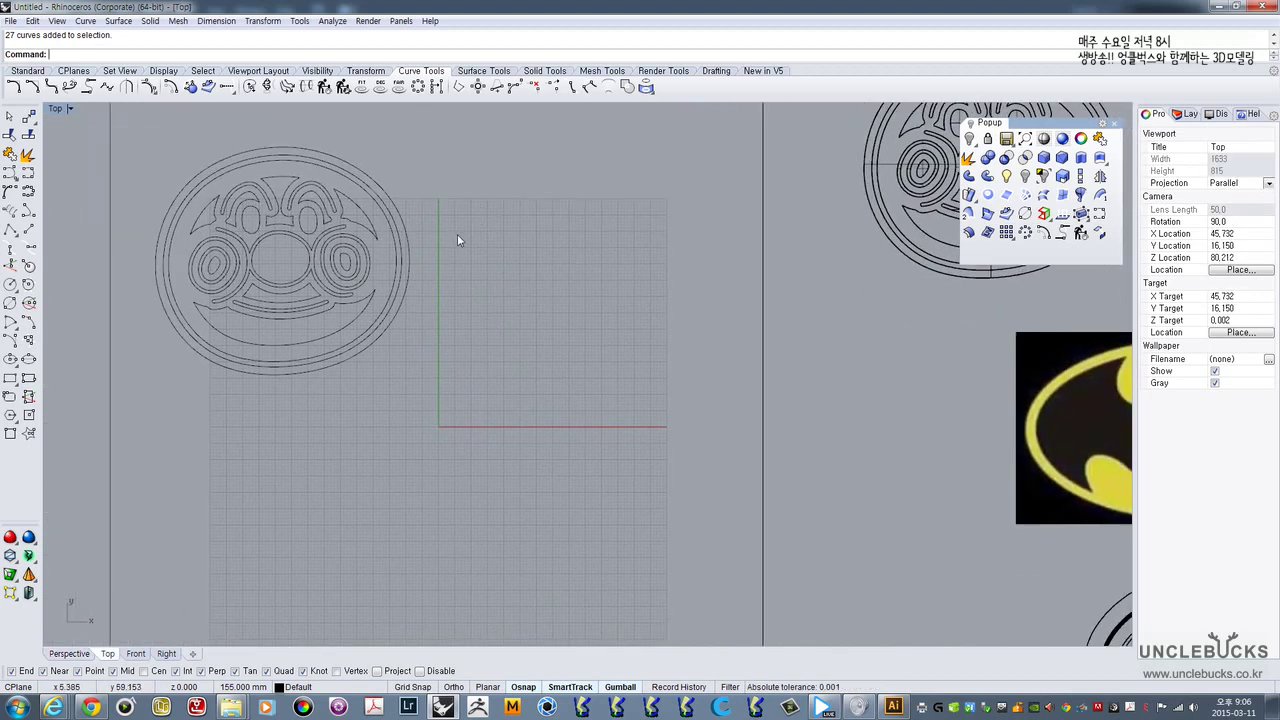
pyautogui.scroll(4, 457, 236)
pyautogui.scroll(-3, 457, 236)
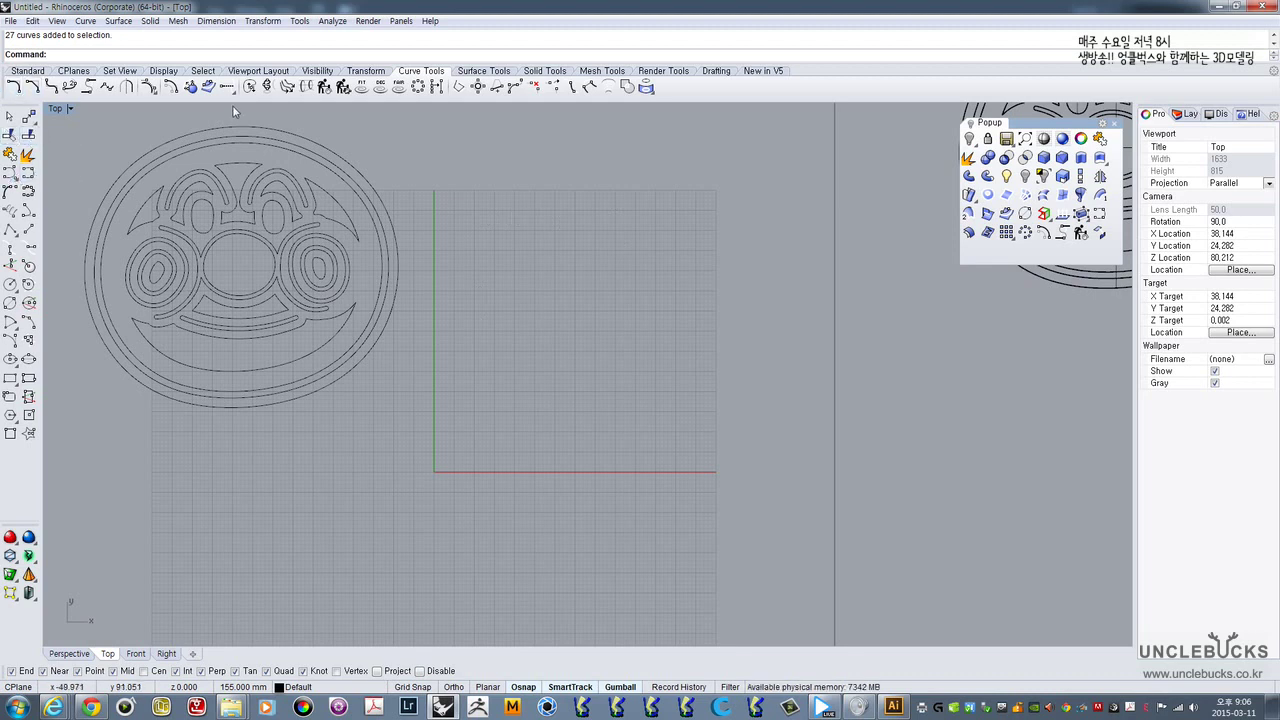
# - Draw a circle of about 22.9 mm radius on the grid beside the face, plus a larger circle overlapping its upper part
pyautogui.click(30, 72)
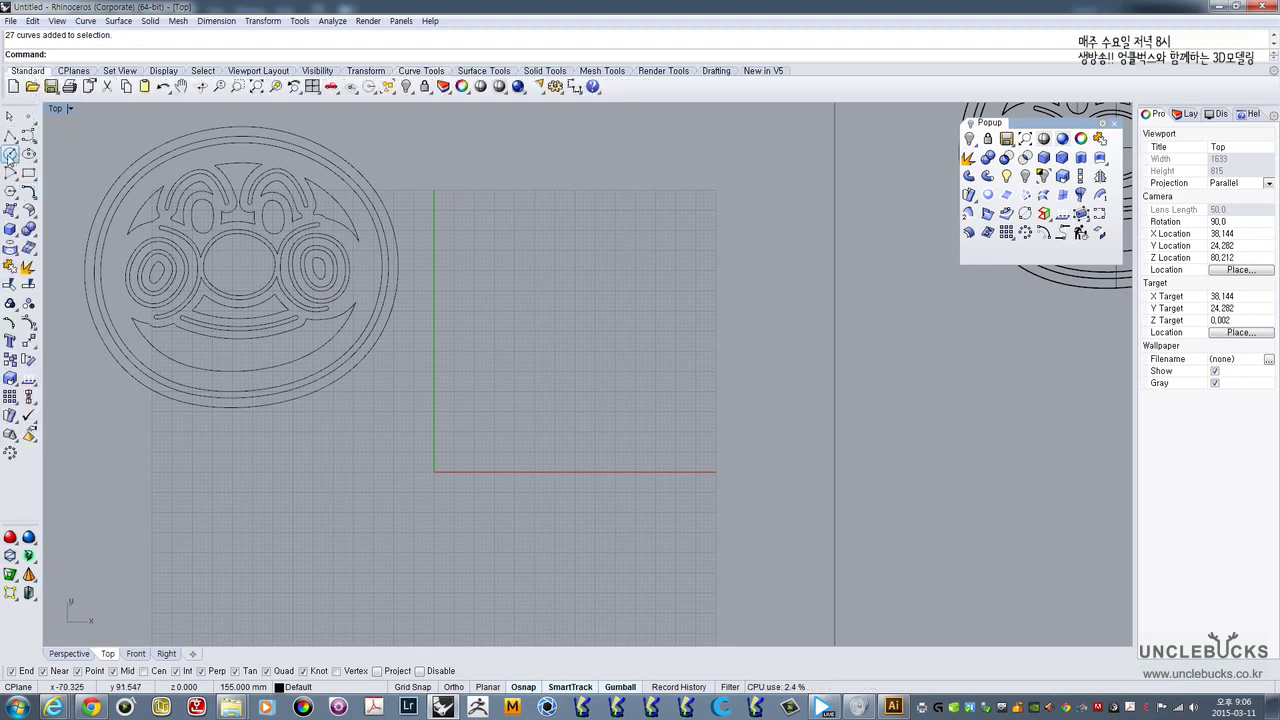
pyautogui.click(10, 153)
pyautogui.click(564, 371)
pyautogui.click(644, 417)
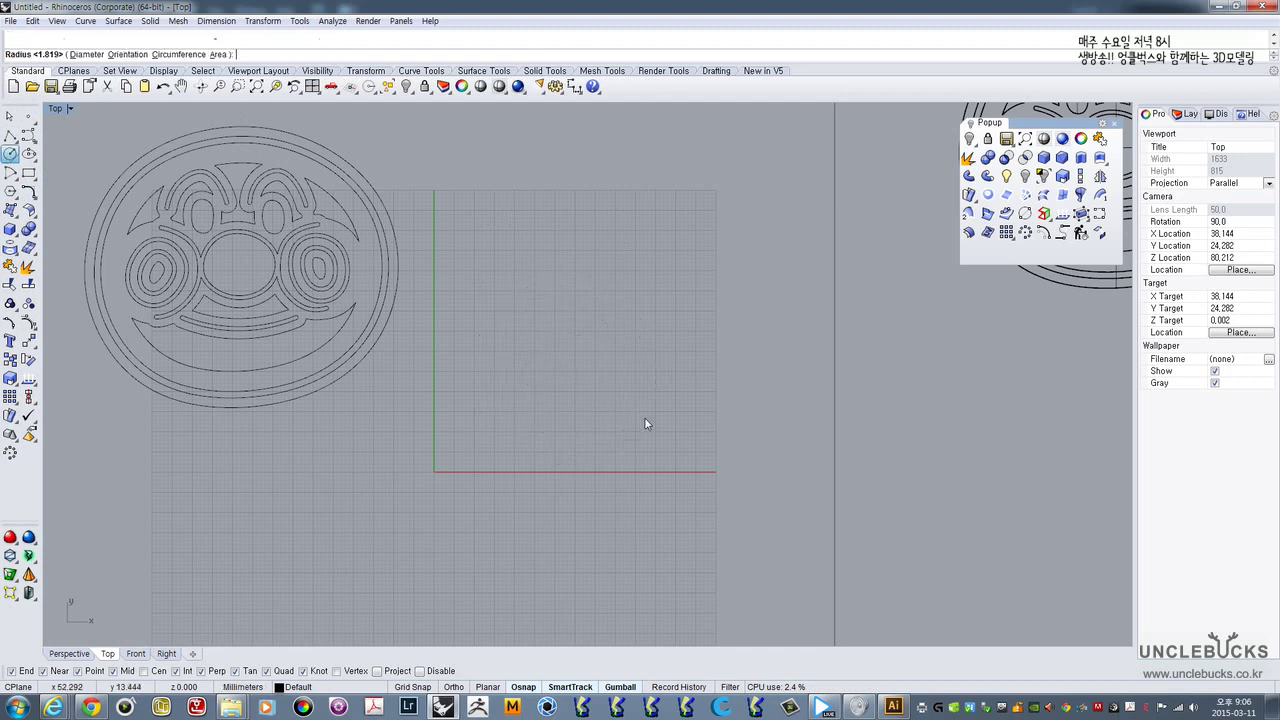
pyautogui.rightClick(614, 304)
pyautogui.click(636, 203)
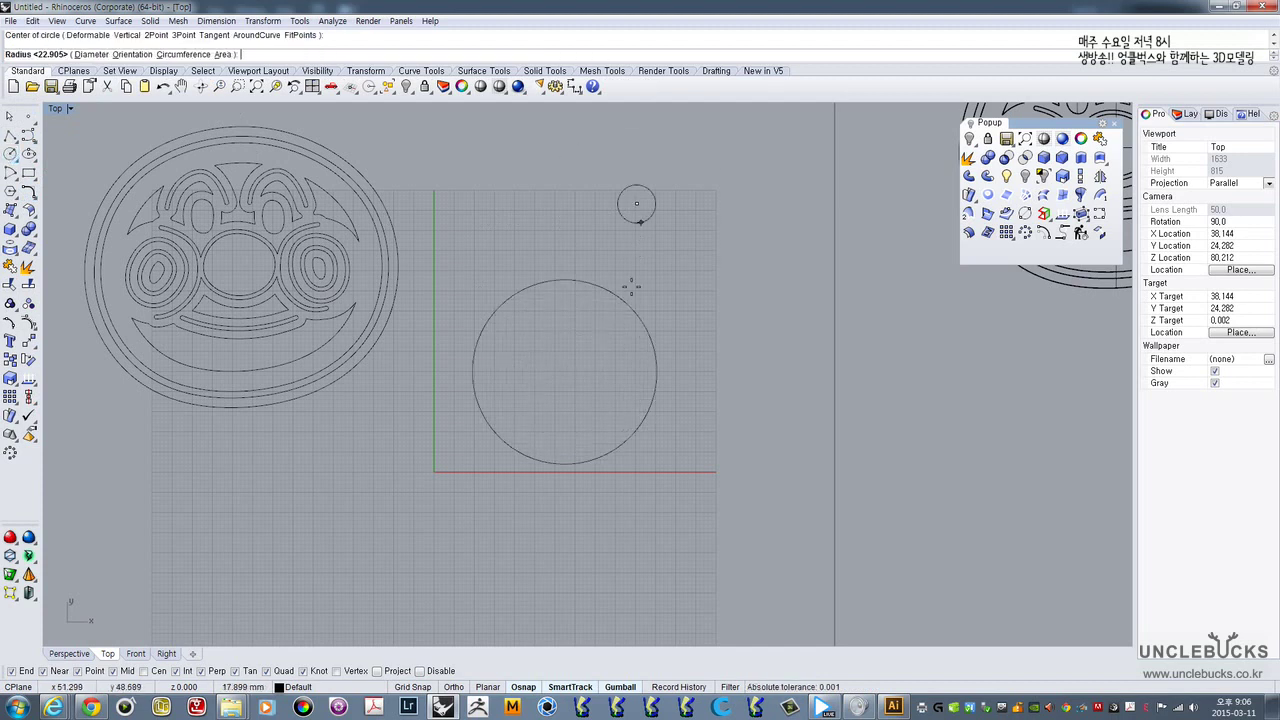
pyautogui.click(605, 330)
# - Trim away the arc of the smaller circle that lies inside the larger circle, using both circles as cutting objects
pyautogui.scroll(5, 545, 292)
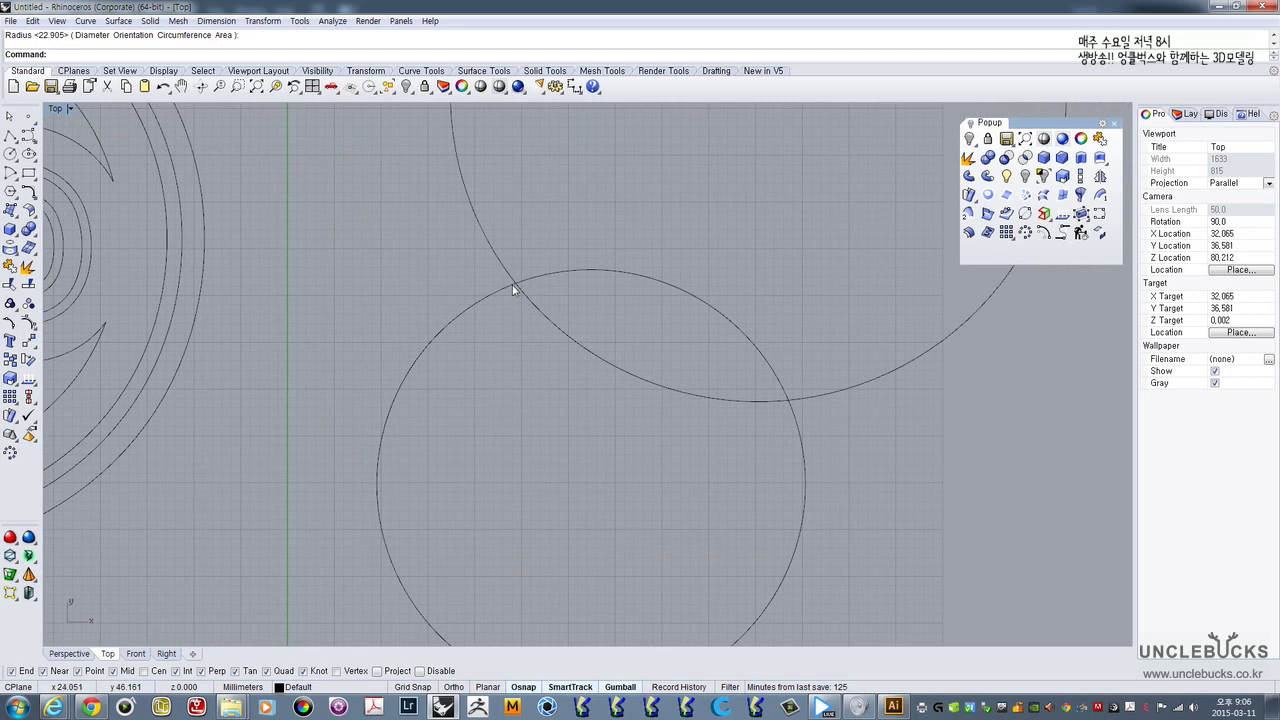
pyautogui.scroll(8, 513, 290)
pyautogui.hotkey('ctrl', 'a')
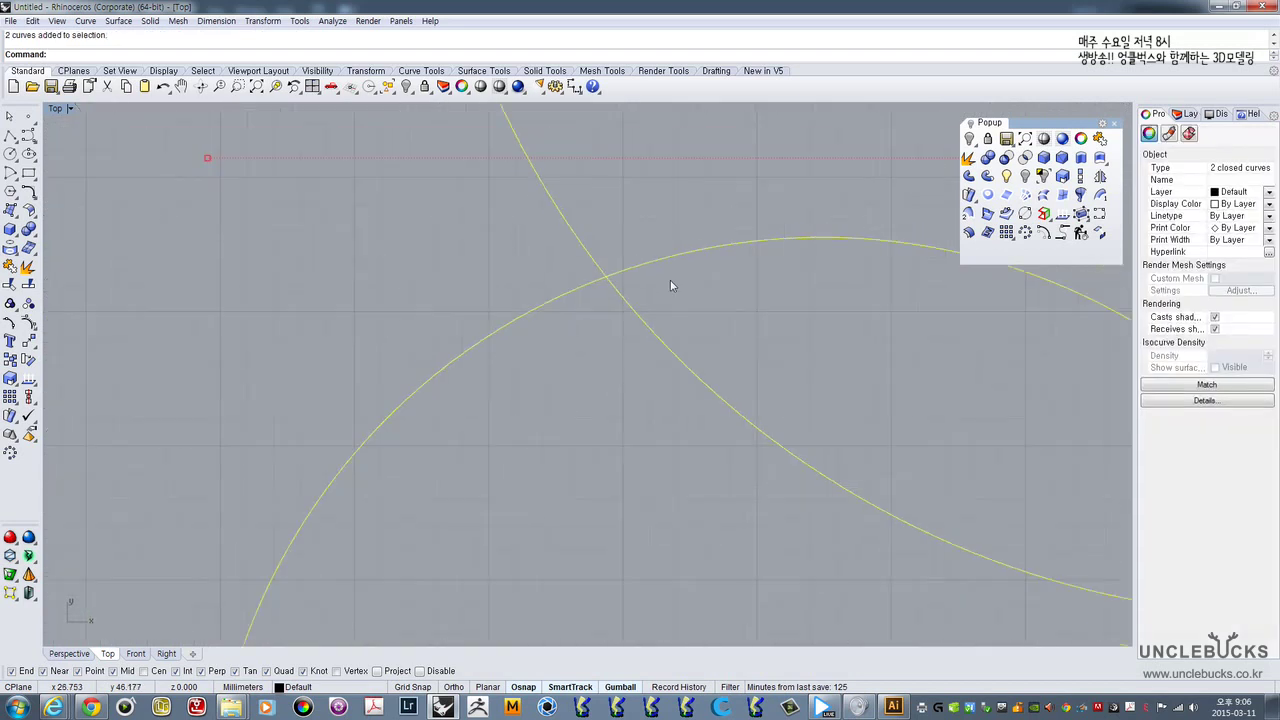
pyautogui.scroll(-4, 670, 281)
pyautogui.moveTo(768, 294); pyautogui.dragTo(517, 294, button='right')
pyautogui.click(626, 328)
pyautogui.scroll(-6, 620, 325)
pyautogui.moveTo(861, 459); pyautogui.dragTo(587, 299)
pyautogui.click(10, 322)
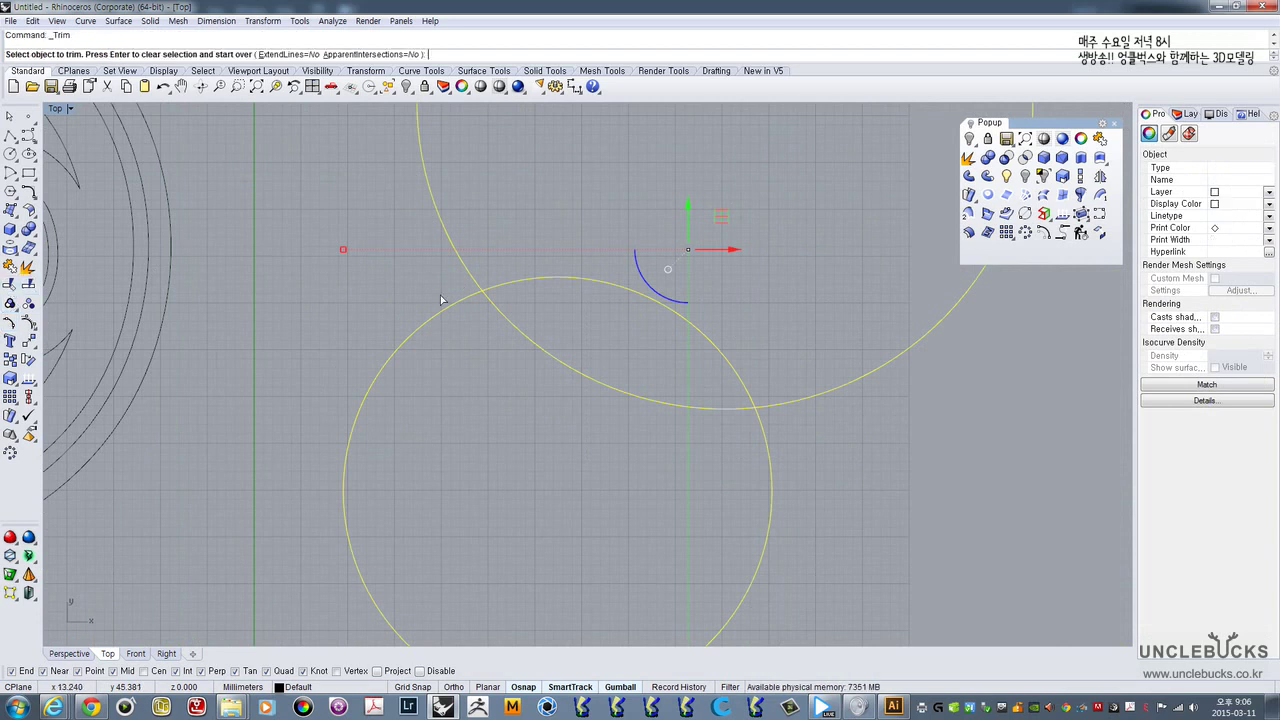
pyautogui.click(524, 285)
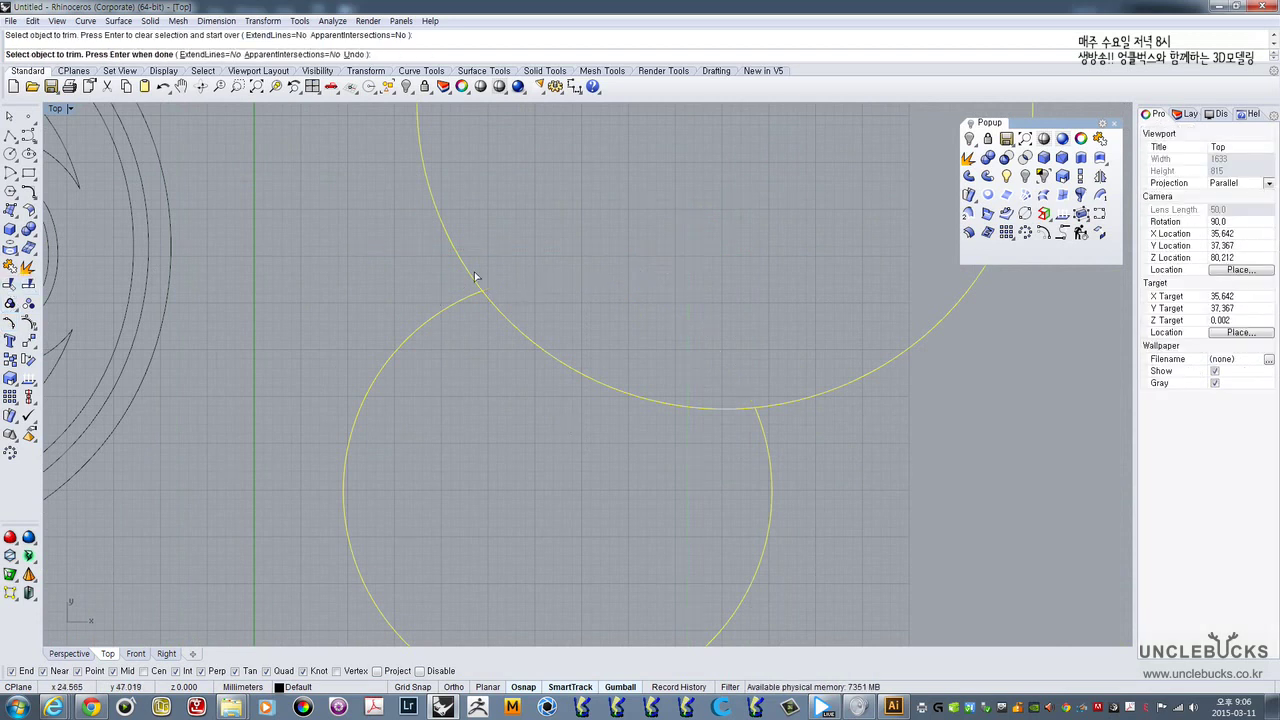
pyautogui.scroll(8, 484, 280)
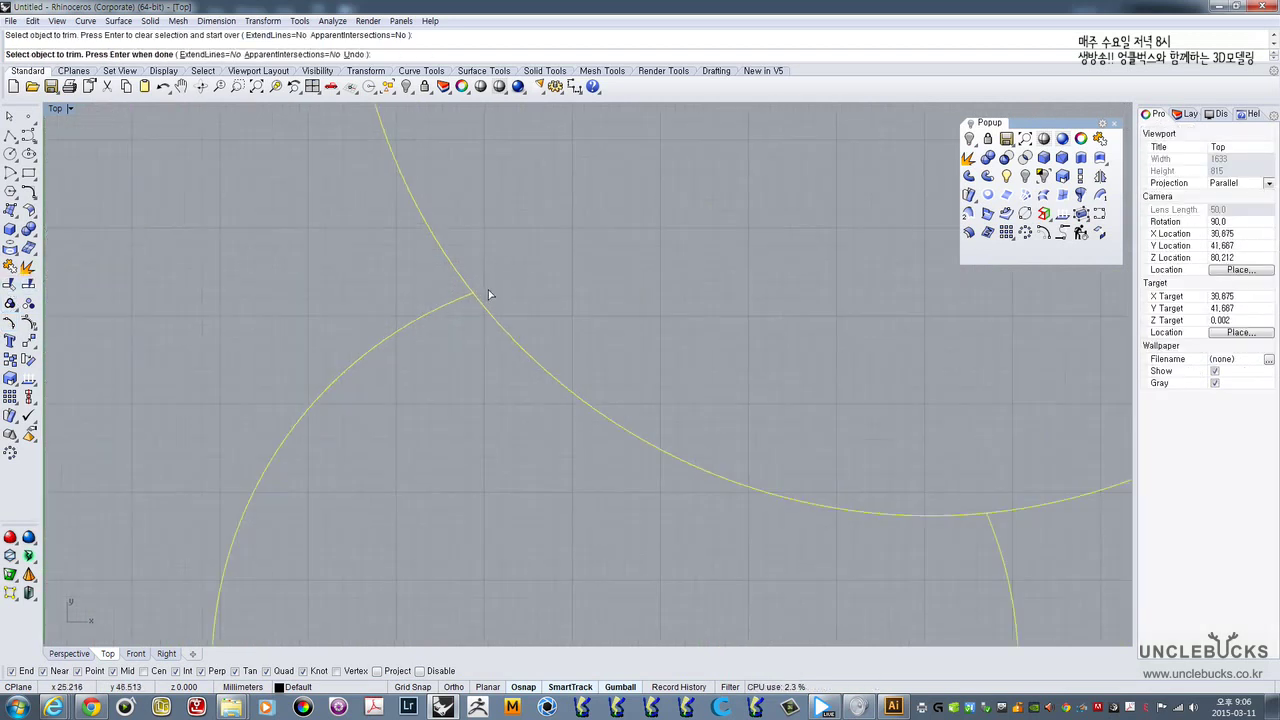
pyautogui.scroll(-10, 484, 308)
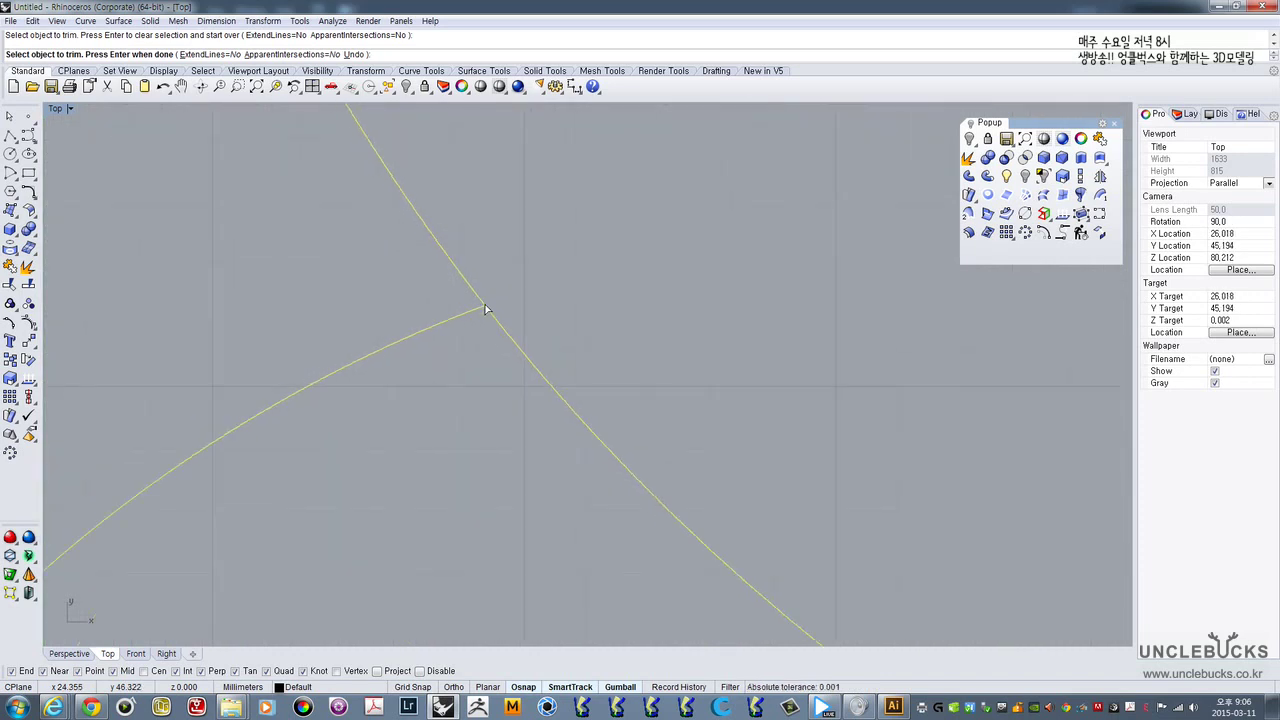
pyautogui.press('Return')
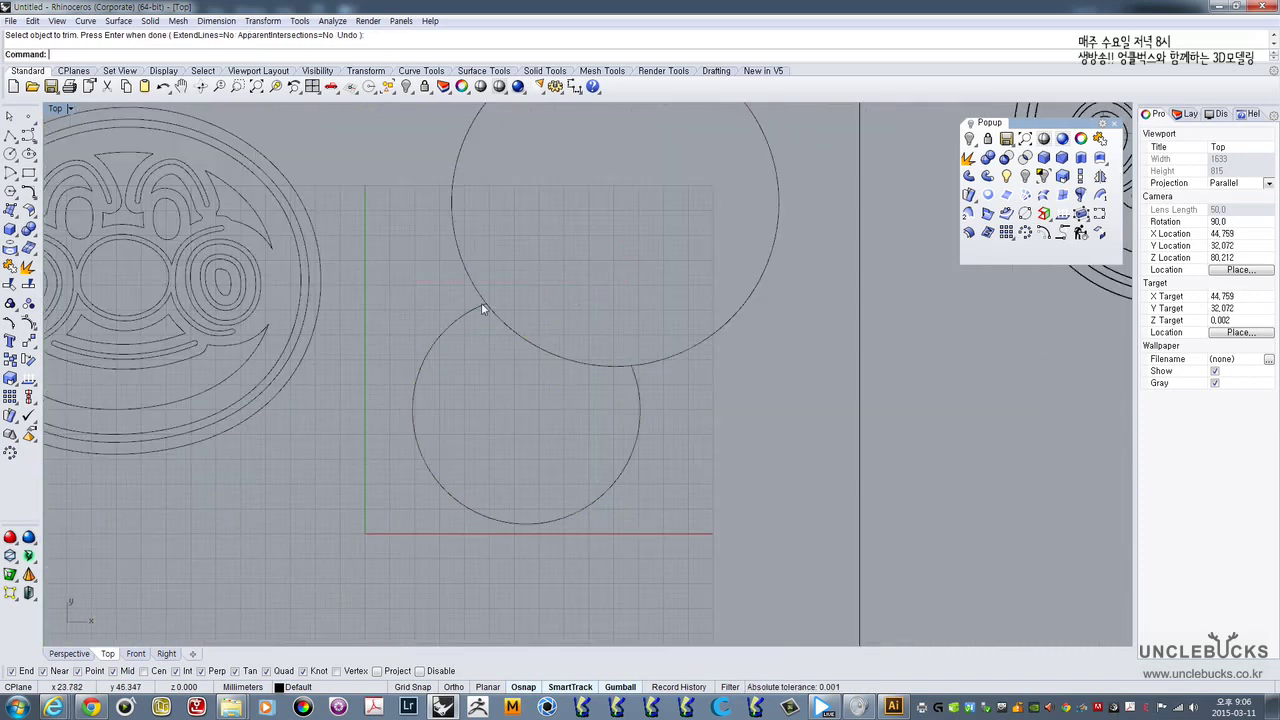
# - Examine up close the point where the trimmed arc's left end meets the larger circle, checking each curve separately
pyautogui.scroll(10, 484, 305)
pyautogui.click(530, 291)
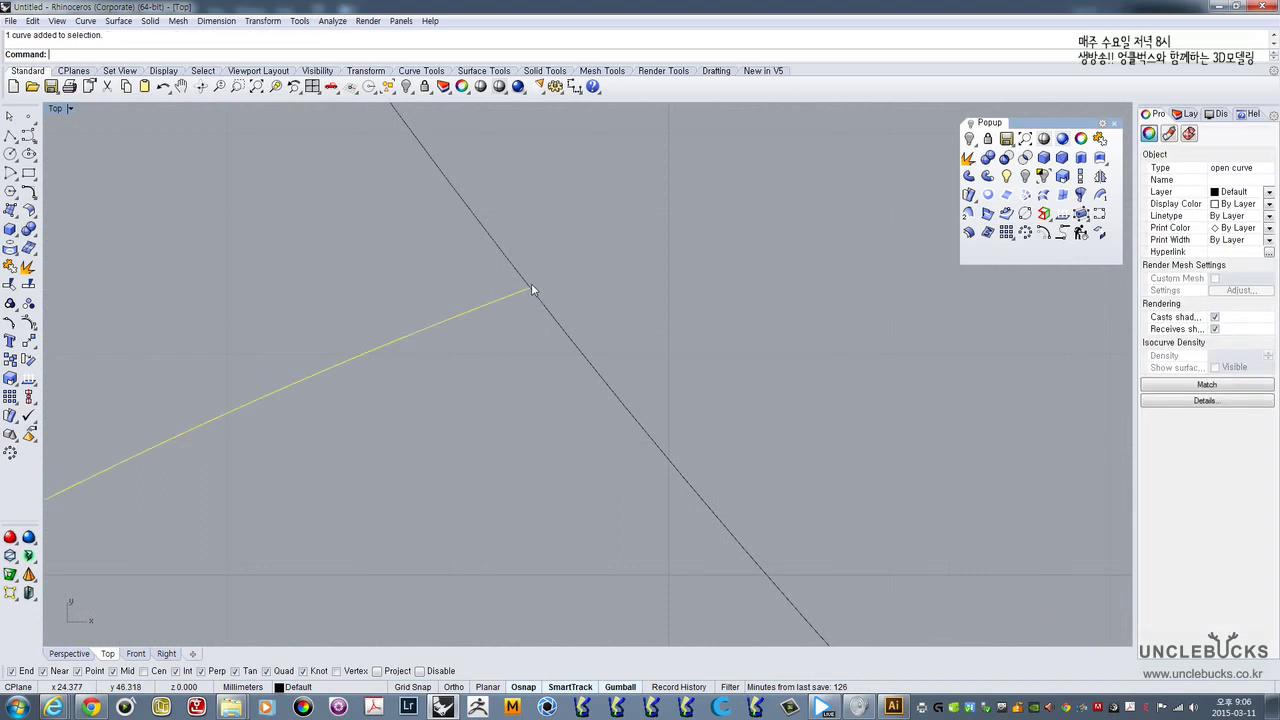
pyautogui.click(531, 289)
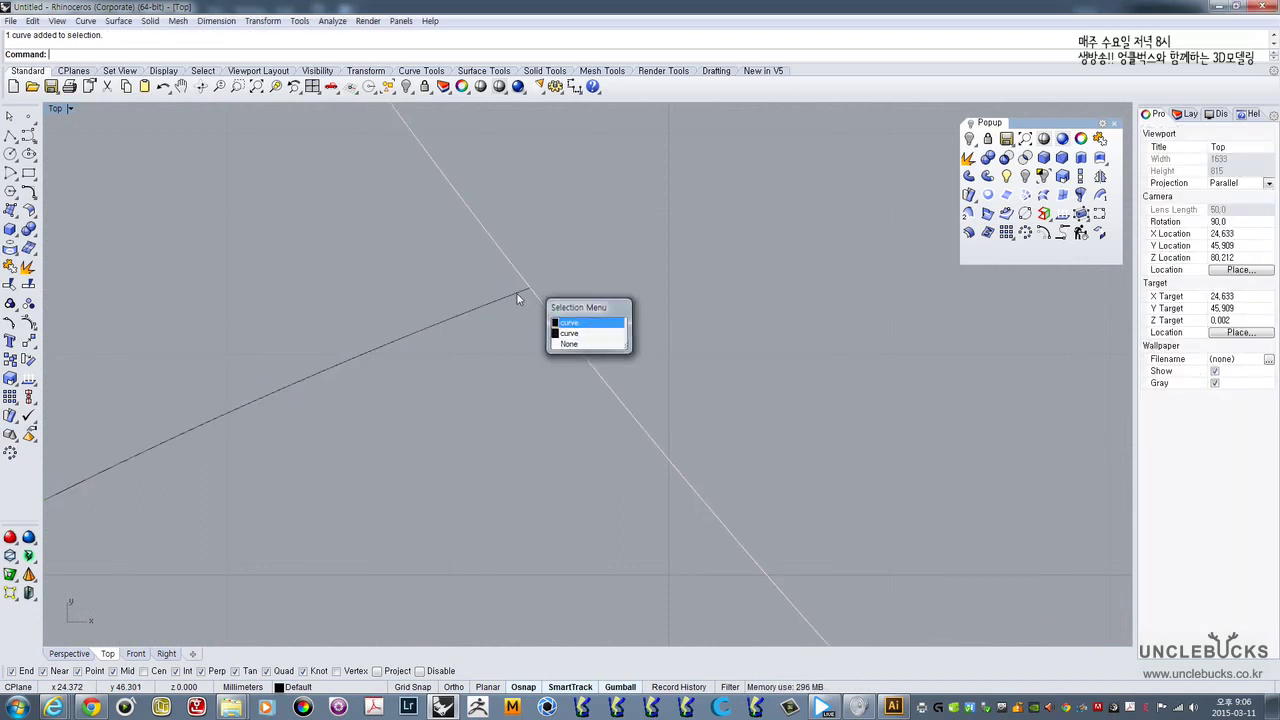
pyautogui.click(516, 293)
pyautogui.scroll(4, 530, 295)
pyautogui.scroll(2, 512, 276)
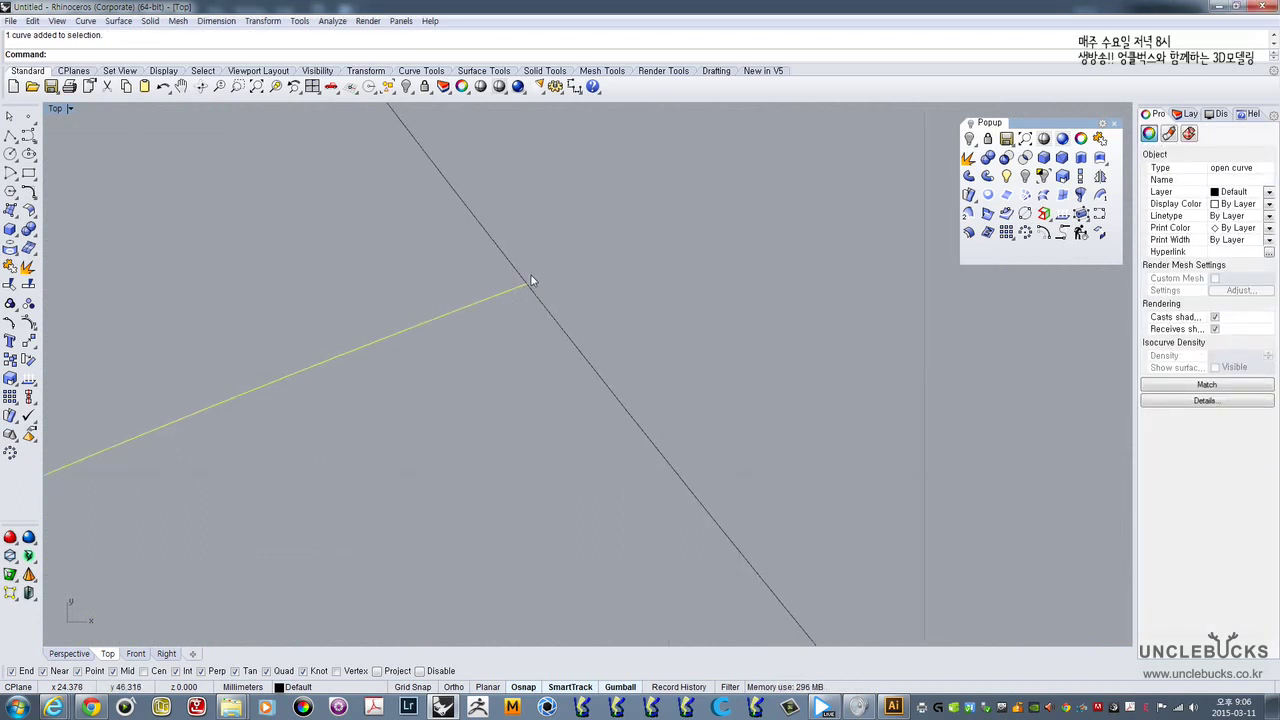
pyautogui.scroll(2, 530, 278)
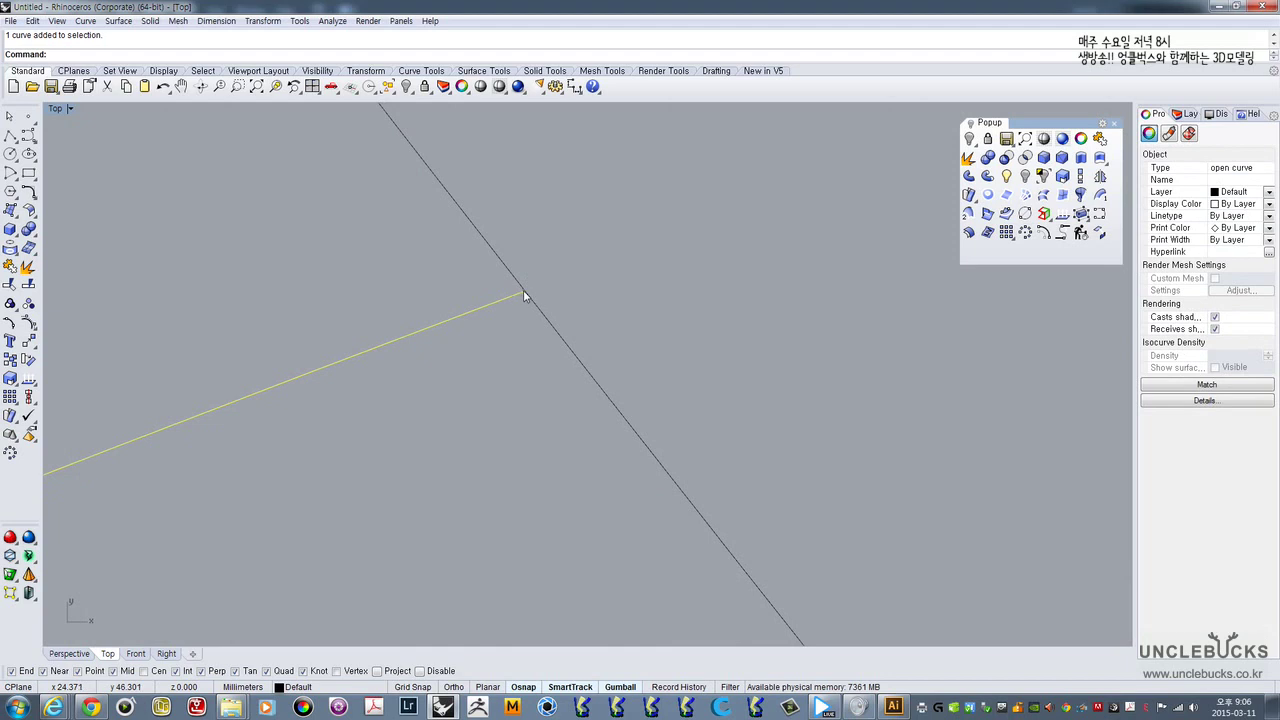
pyautogui.scroll(-8, 524, 294)
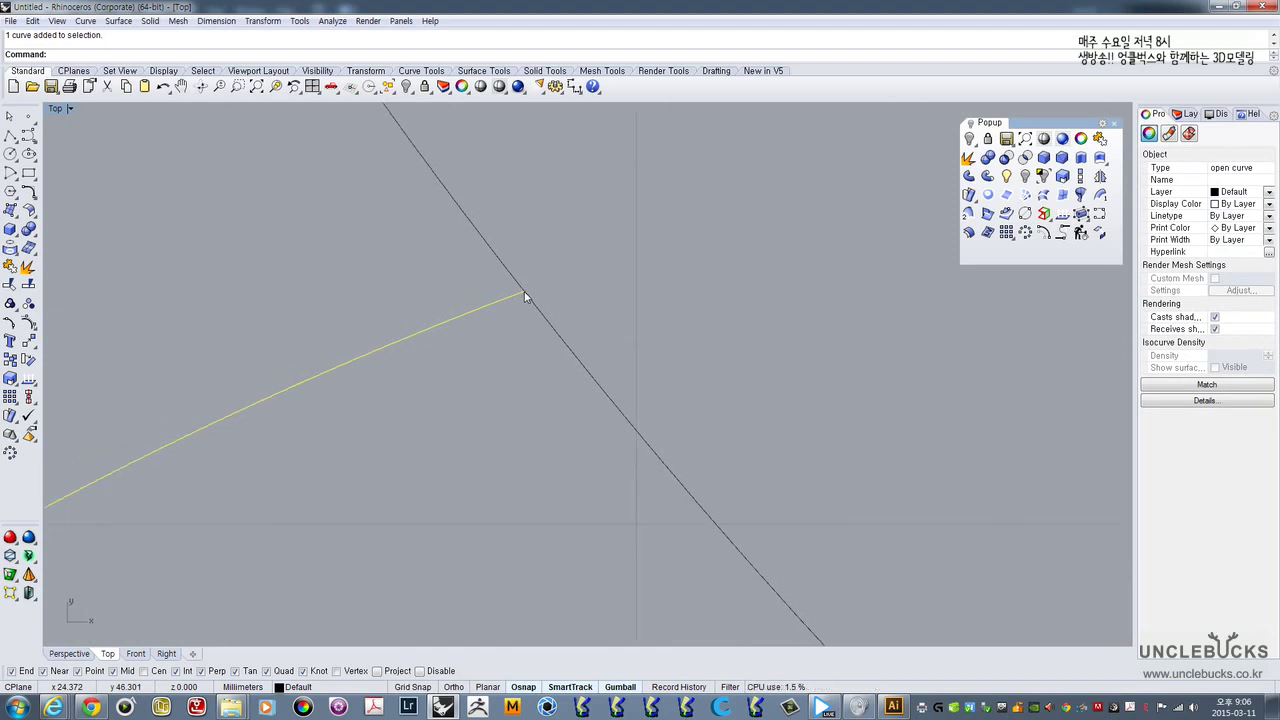
pyautogui.scroll(6, 524, 291)
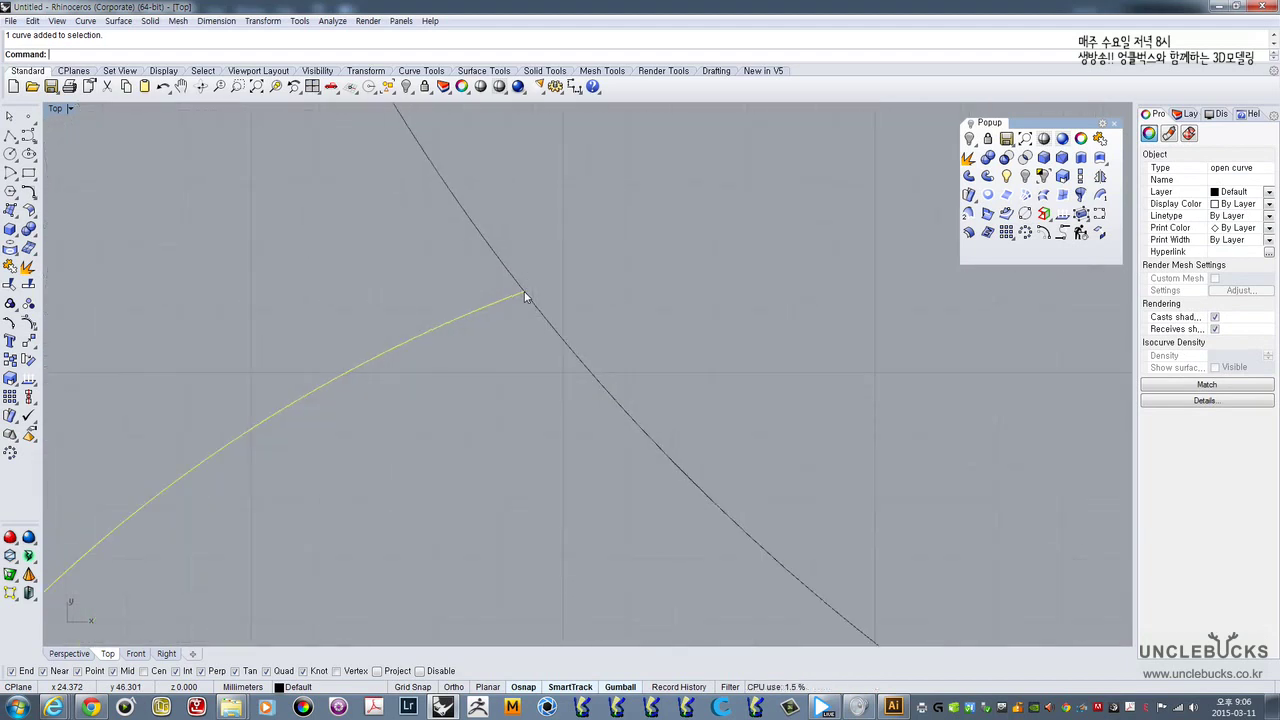
pyautogui.scroll(-3, 518, 287)
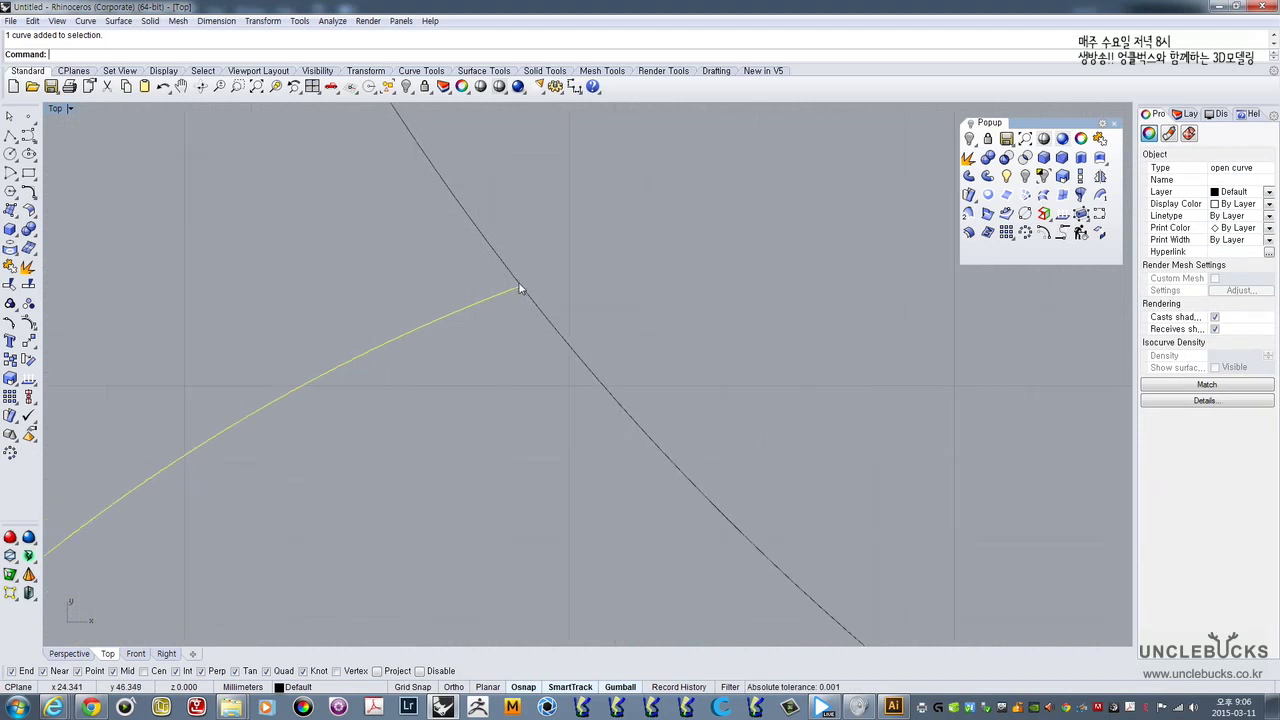
pyautogui.click(527, 297)
pyautogui.scroll(-2, 531, 296)
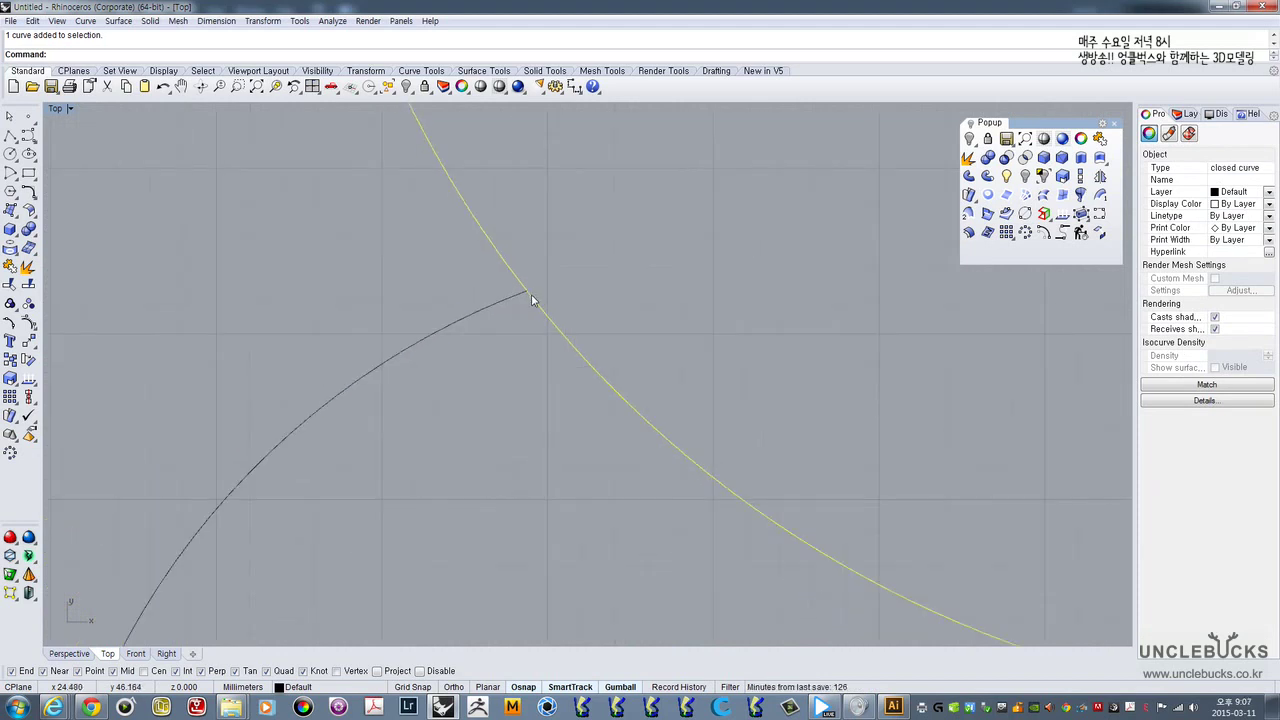
# - Inspect the smaller circle's trimmed end against the larger circle at several magnifications, with the arc selected
pyautogui.scroll(-6, 465, 192)
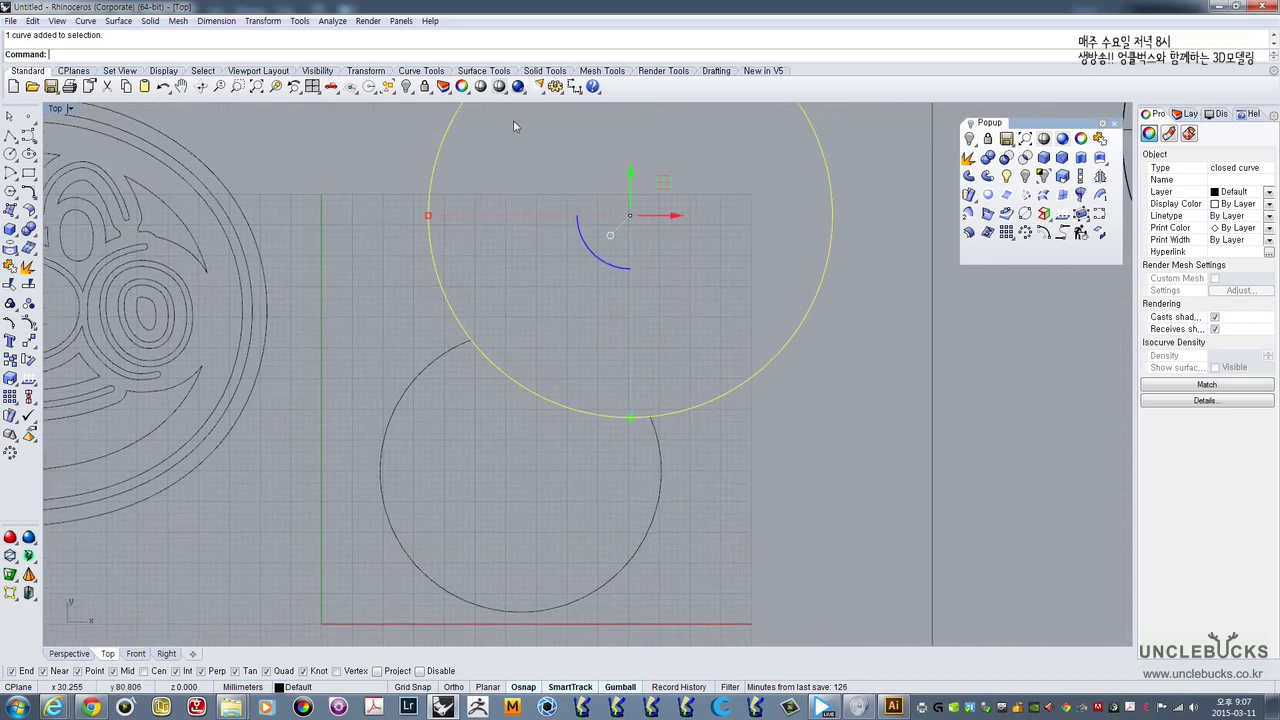
pyautogui.scroll(5, 466, 338)
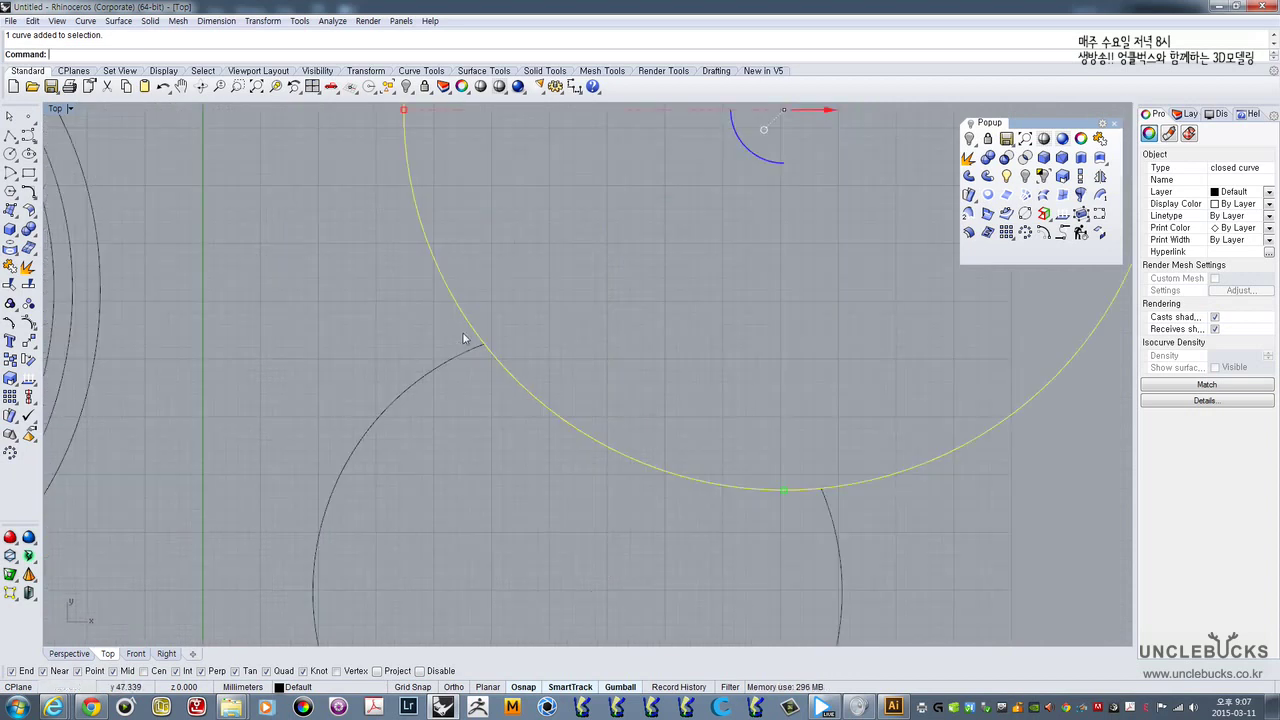
pyautogui.click(475, 349)
pyautogui.scroll(4, 478, 350)
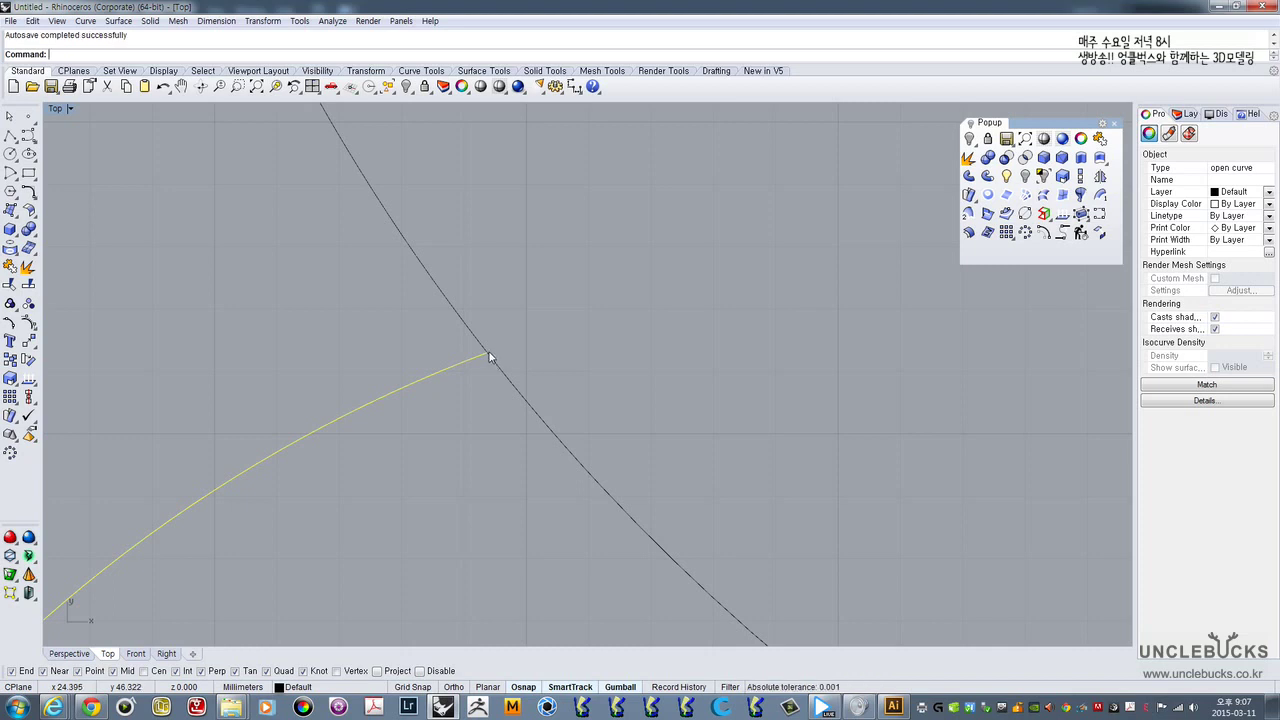
pyautogui.scroll(3, 490, 358)
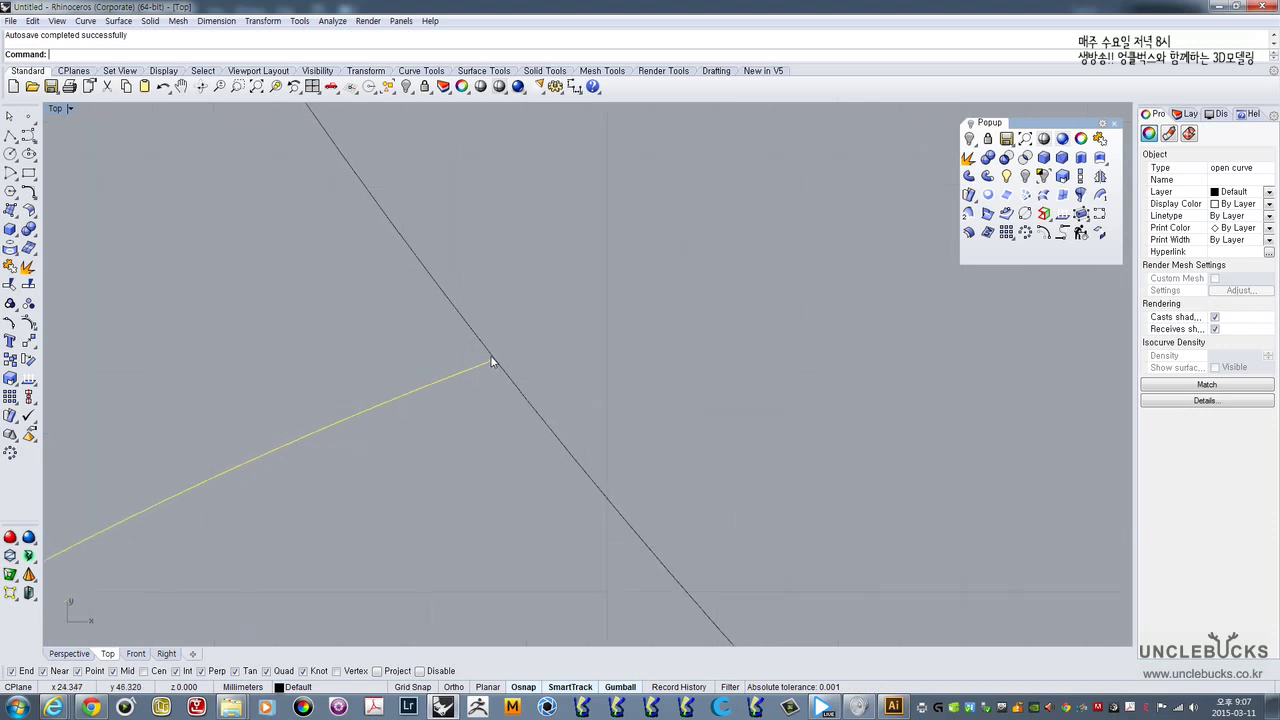
pyautogui.scroll(5, 489, 358)
pyautogui.scroll(-3, 500, 364)
pyautogui.scroll(5, 498, 364)
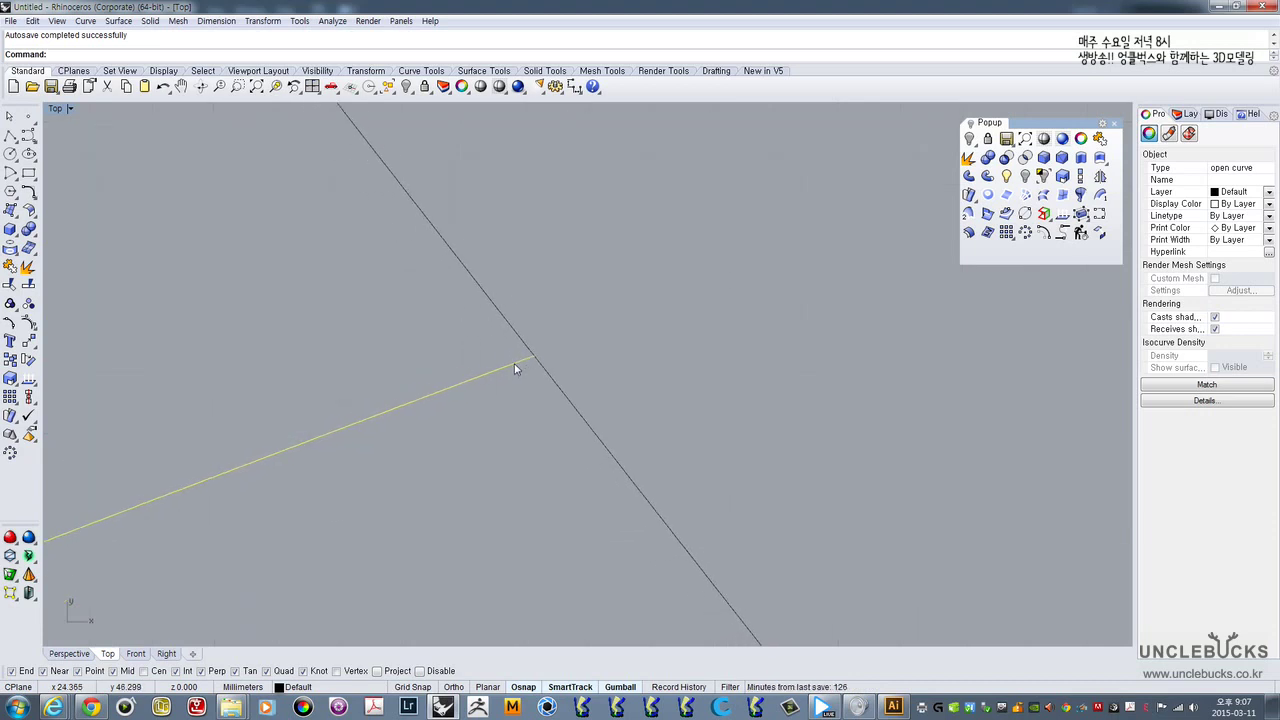
pyautogui.moveTo(515, 369); pyautogui.dragTo(531, 362, button='right')
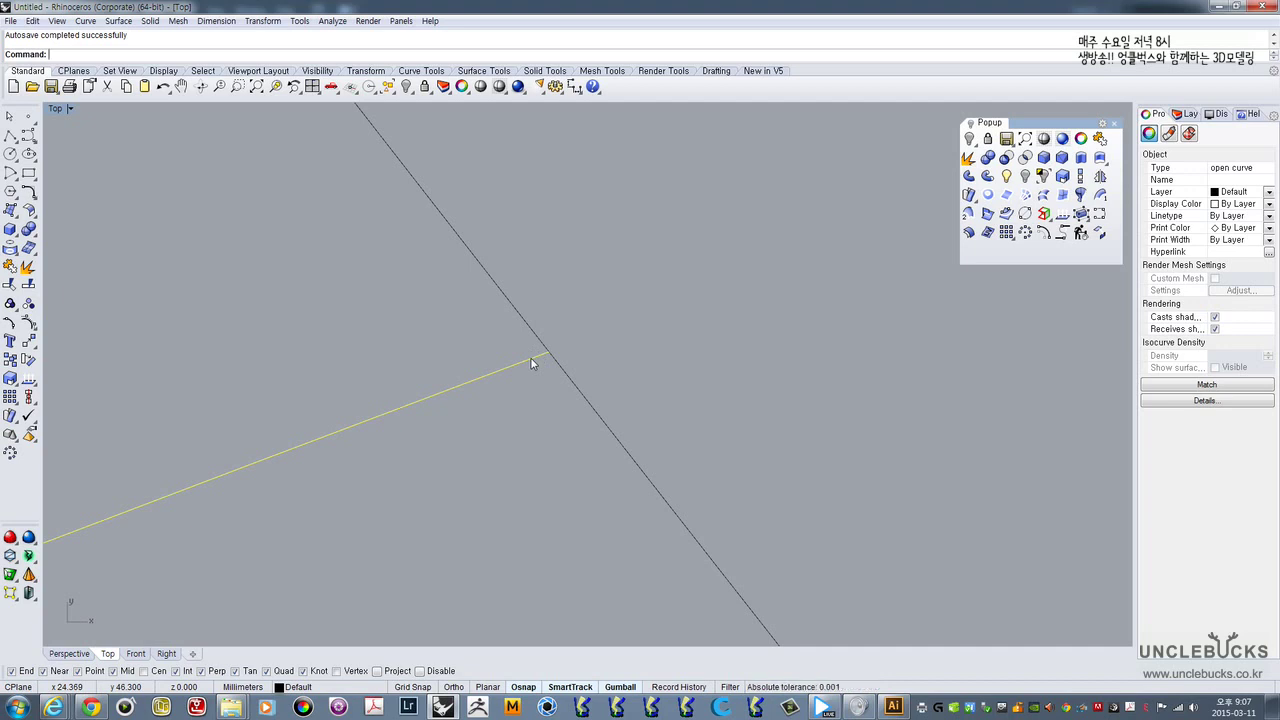
pyautogui.scroll(-8, 487, 206)
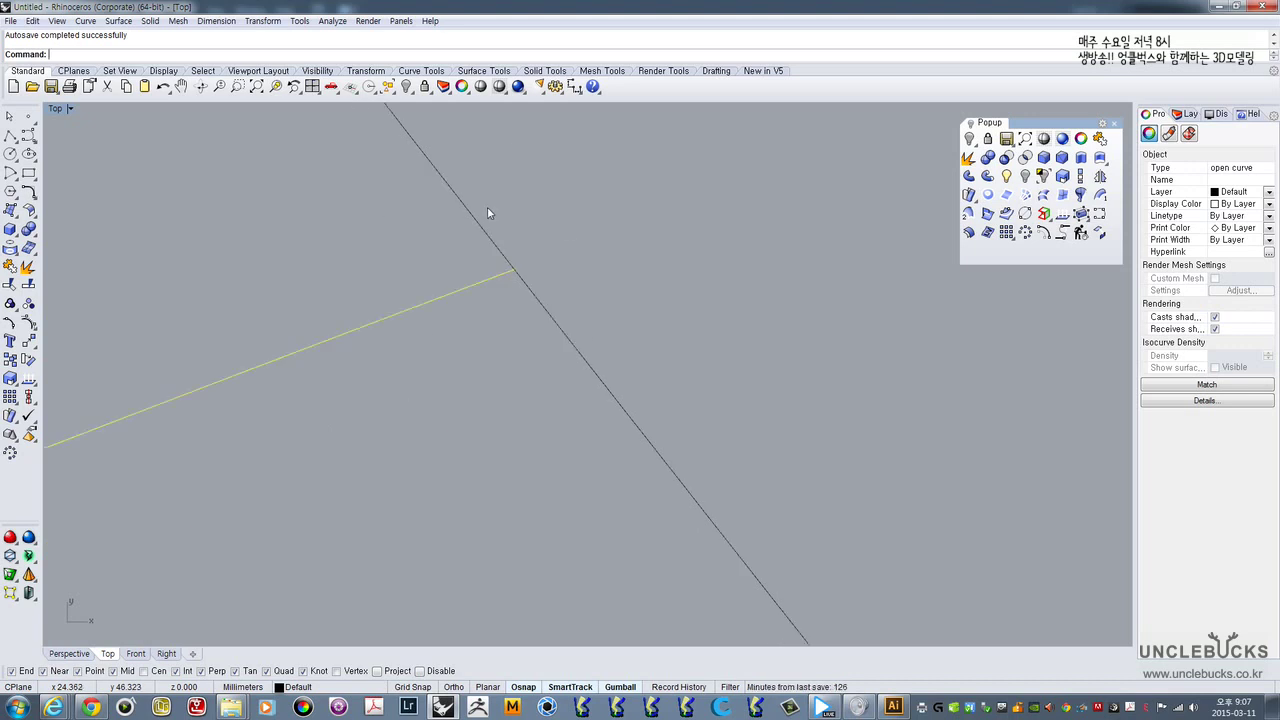
pyautogui.scroll(8, 489, 205)
pyautogui.scroll(8, 497, 313)
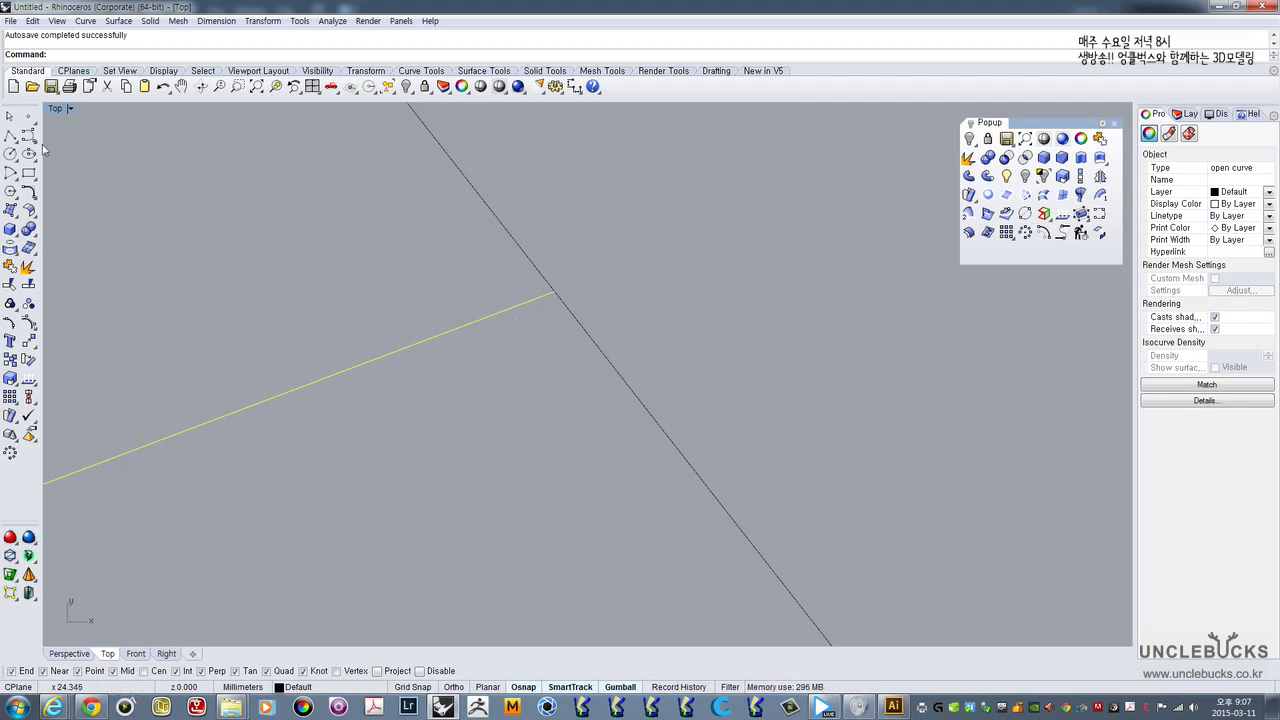
# - Draw a short straight line crossing the smaller circle's arc just before its left end, roughly parallel to the larger circle
pyautogui.click(9, 134)
pyautogui.click(455, 254)
pyautogui.click(571, 418)
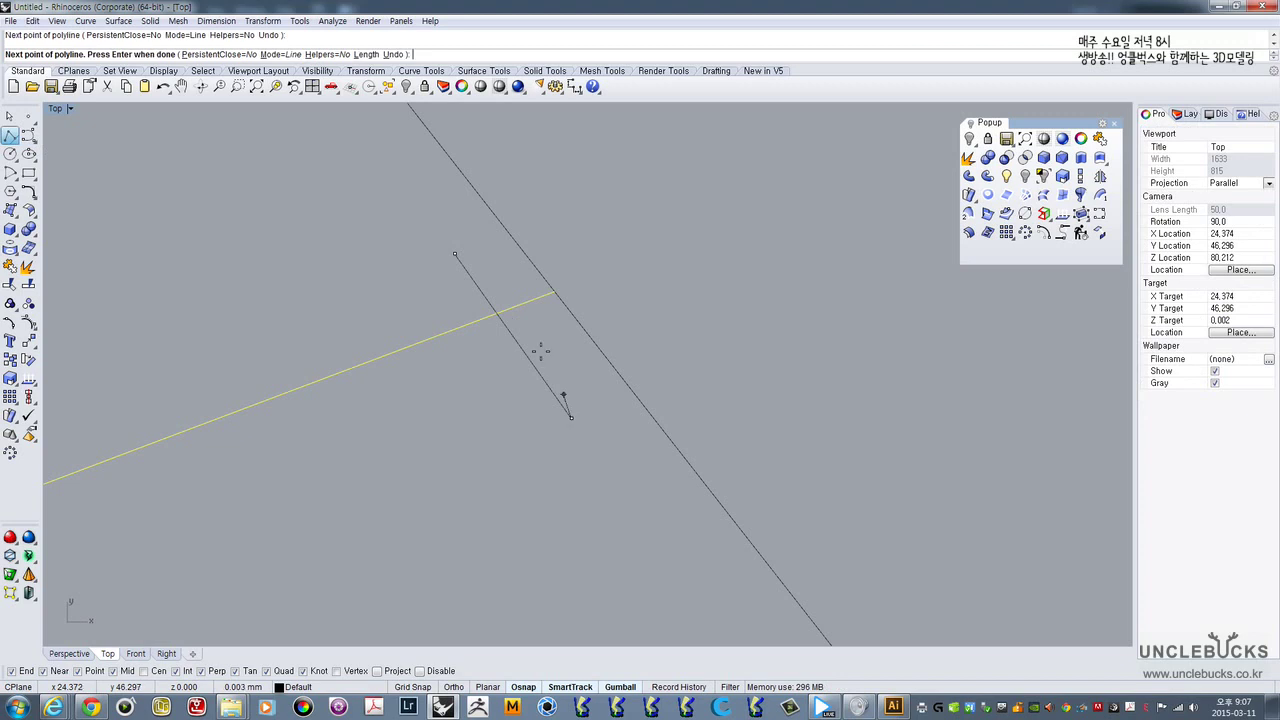
pyautogui.rightClick(540, 350)
# - Trim off the arc's end between the short line and the larger circle, and delete the short line
pyautogui.moveTo(536, 343); pyautogui.dragTo(446, 301)
pyautogui.moveTo(614, 237); pyautogui.dragTo(446, 355)
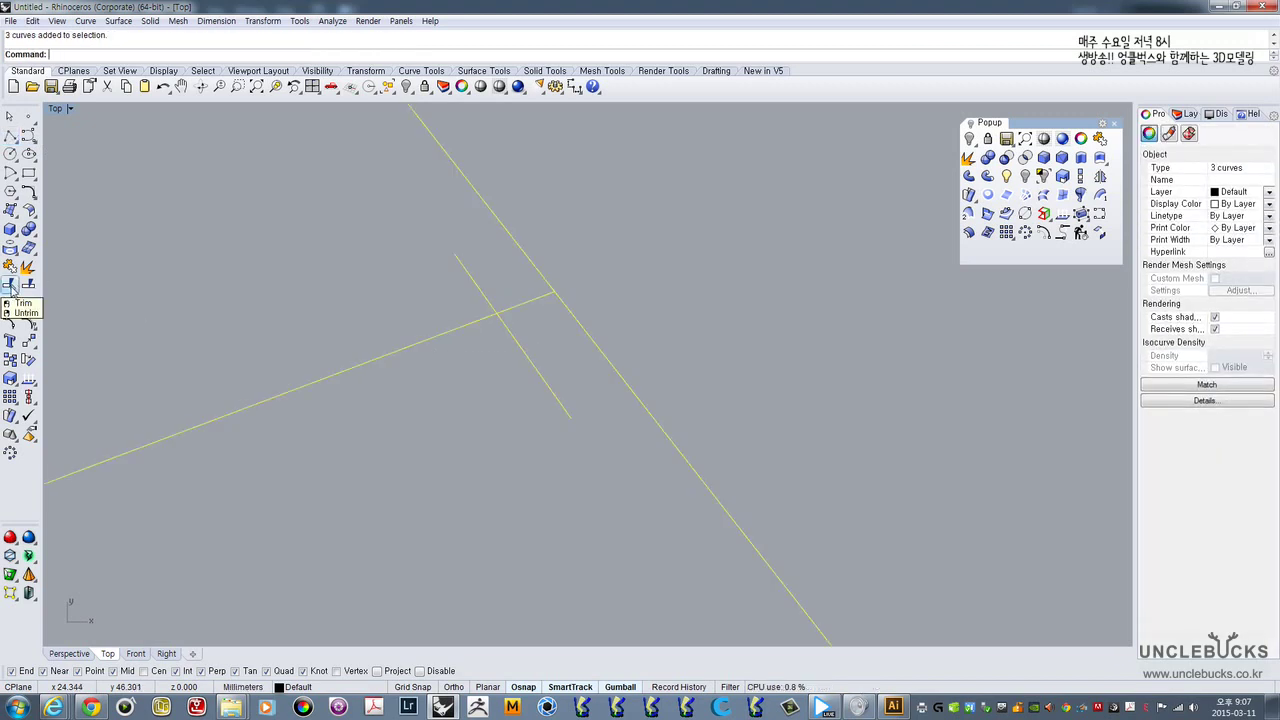
pyautogui.click(12, 287)
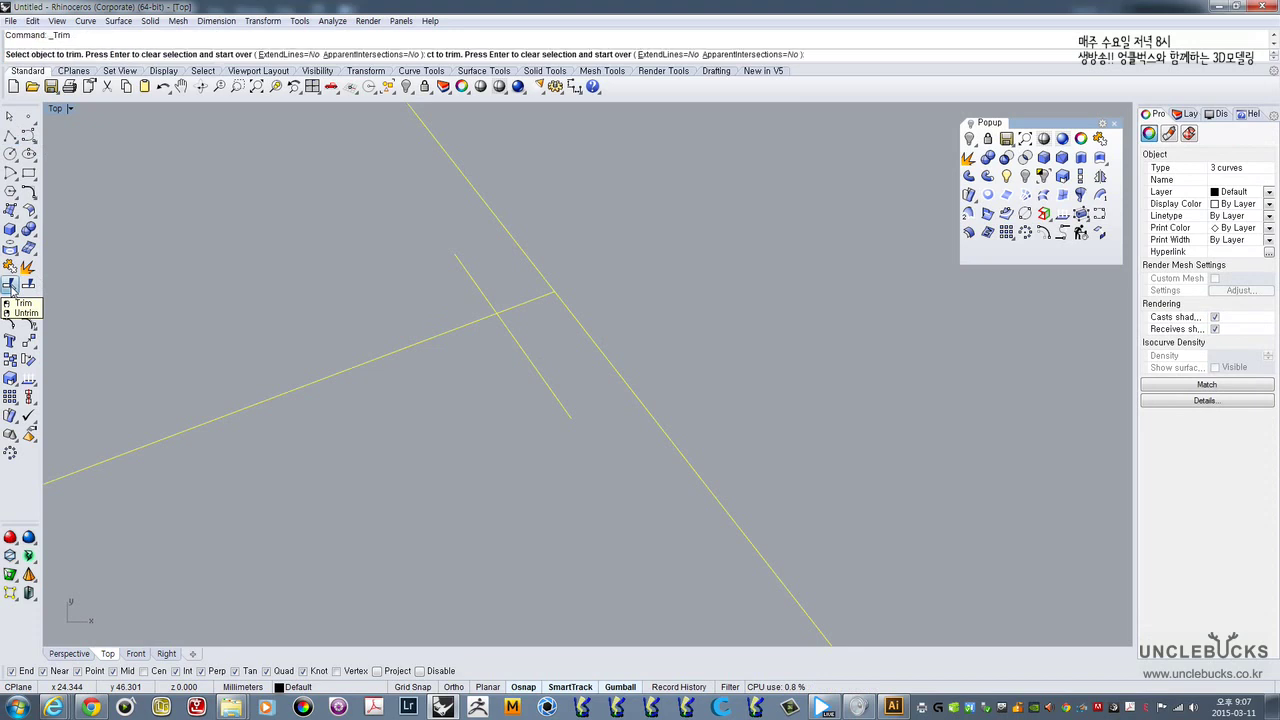
pyautogui.click(531, 301)
pyautogui.rightClick(528, 303)
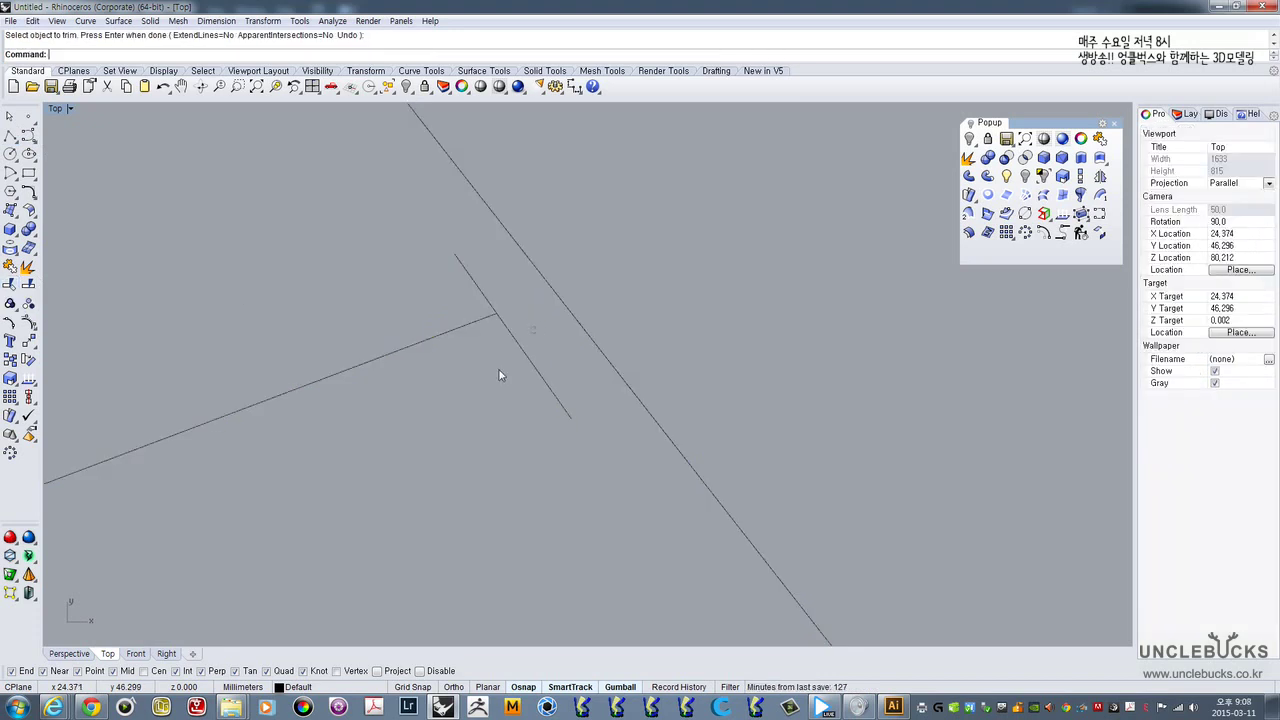
pyautogui.click(521, 349)
pyautogui.press('Delete')
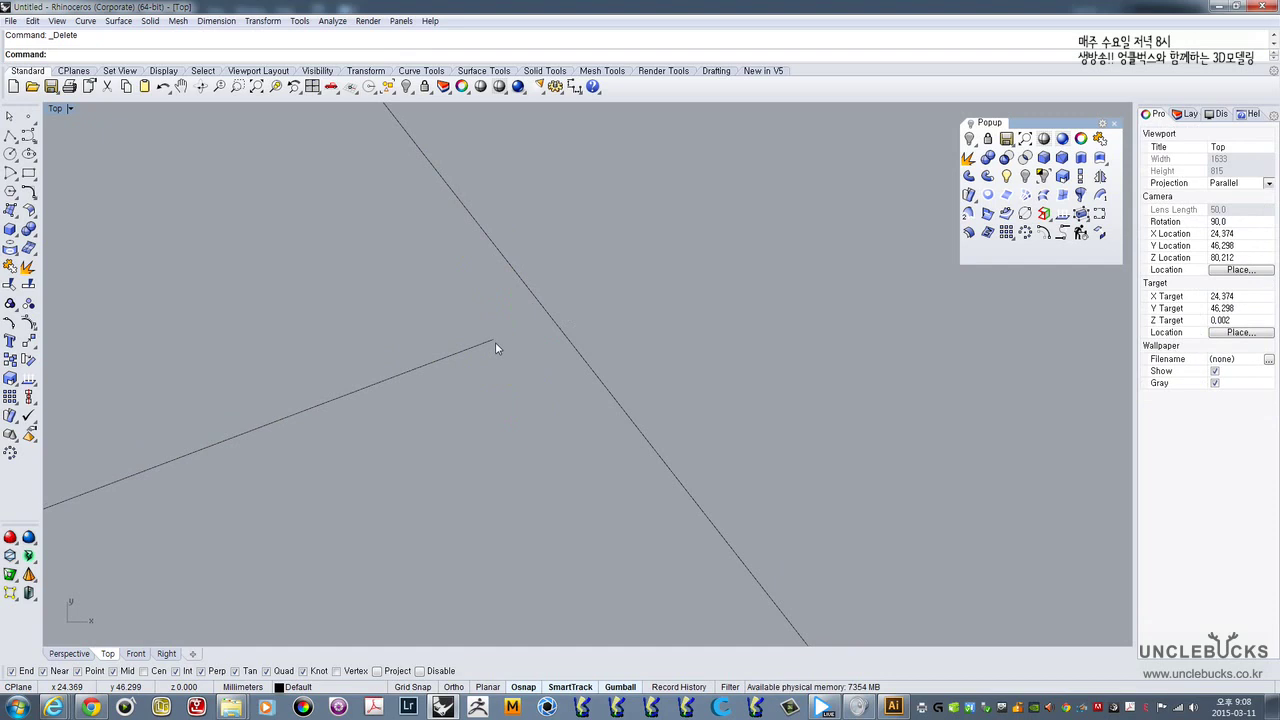
# - Compare the gap between the shortened arc and the larger circle up close and with both circles in view
pyautogui.scroll(-3, 495, 345)
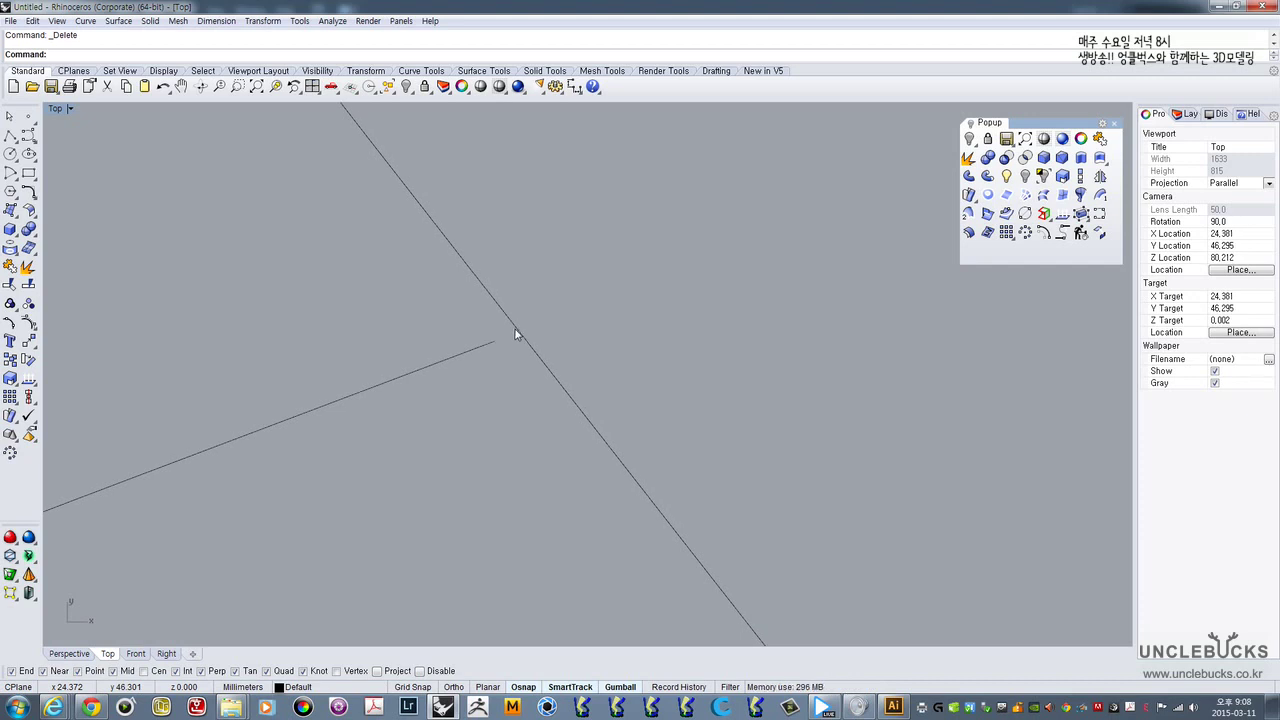
pyautogui.scroll(1, 560, 308)
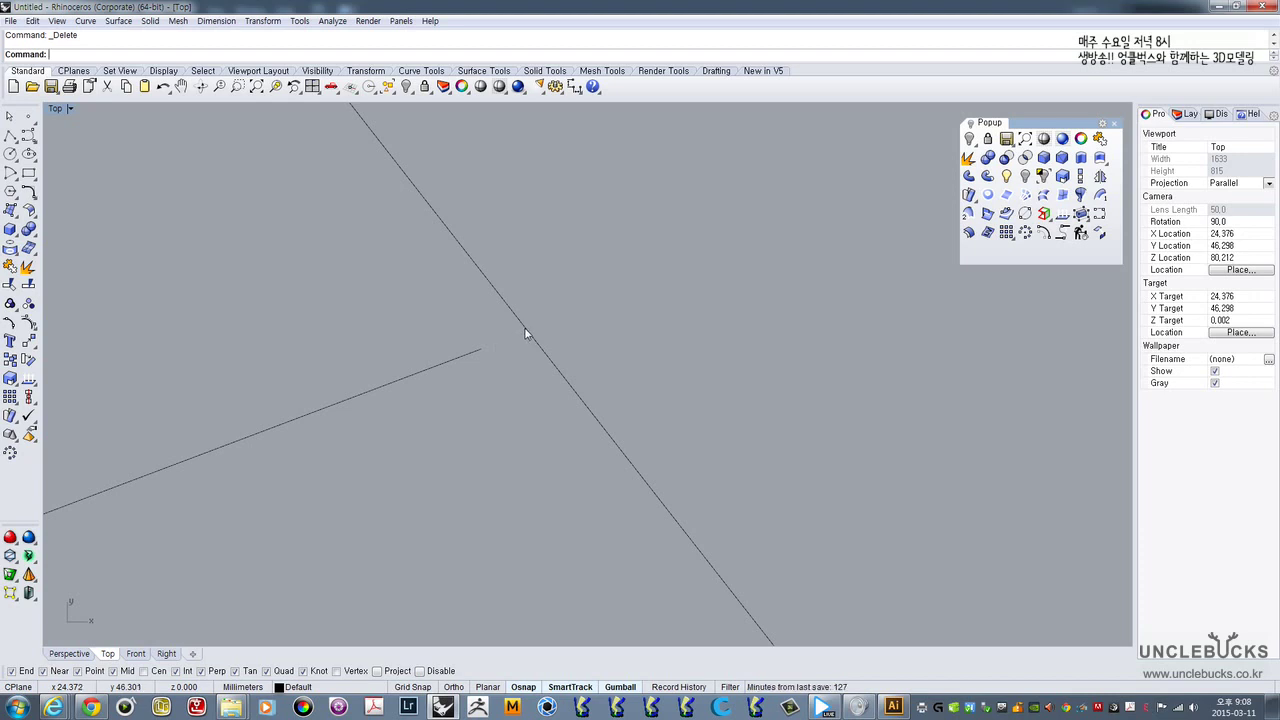
pyautogui.scroll(5, 524, 330)
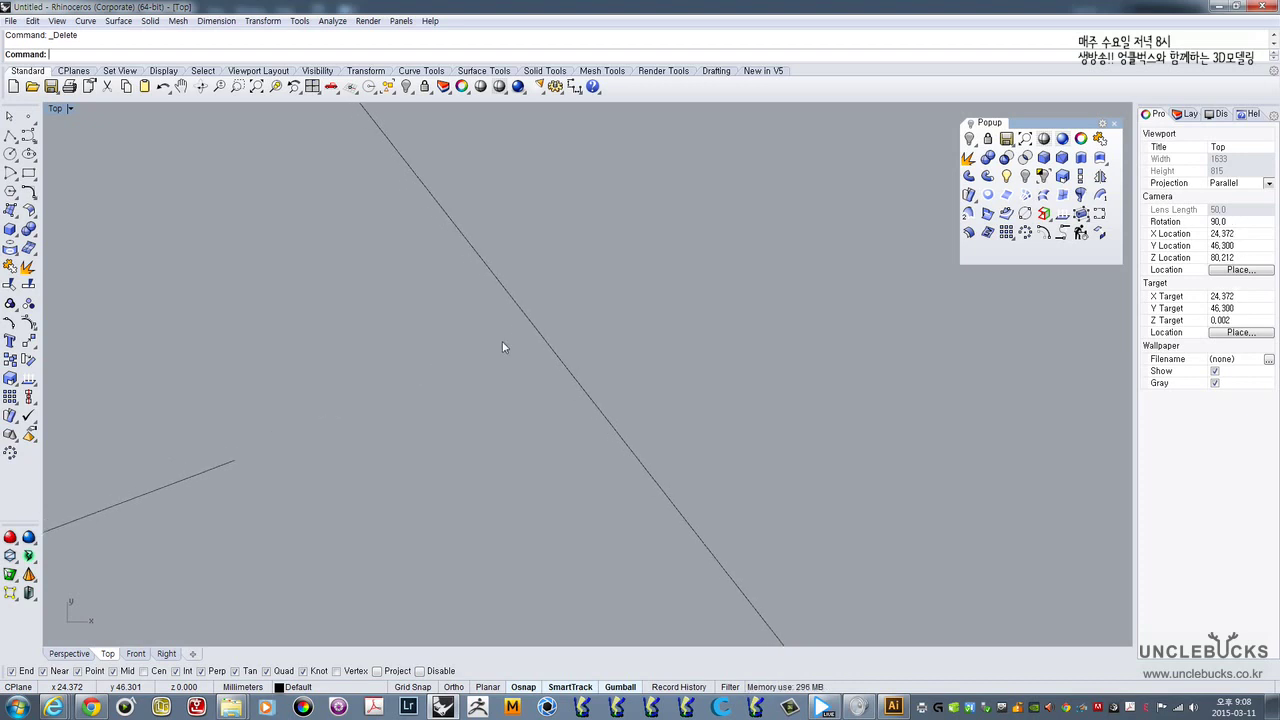
pyautogui.middleClick(631, 317)
pyautogui.middleClick(479, 354)
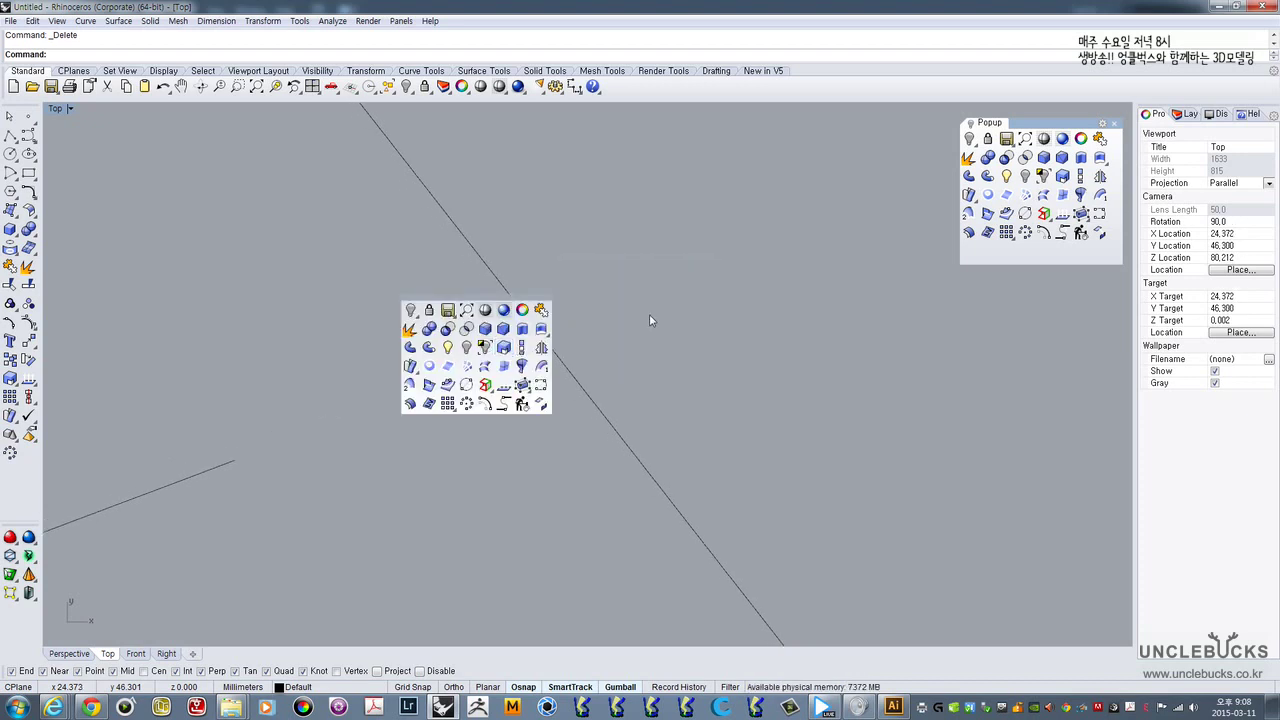
pyautogui.moveTo(675, 313); pyautogui.dragTo(840, 282, button='right')
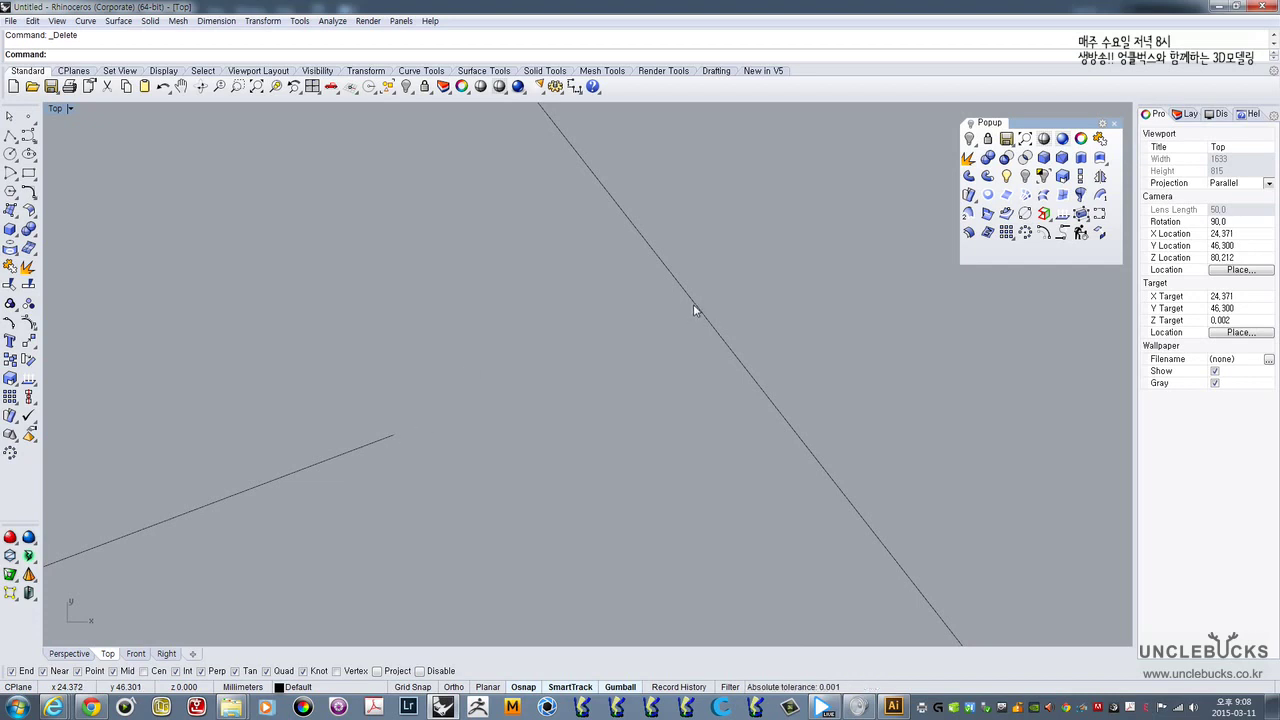
pyautogui.scroll(-20, 395, 426)
pyautogui.scroll(-5, 395, 426)
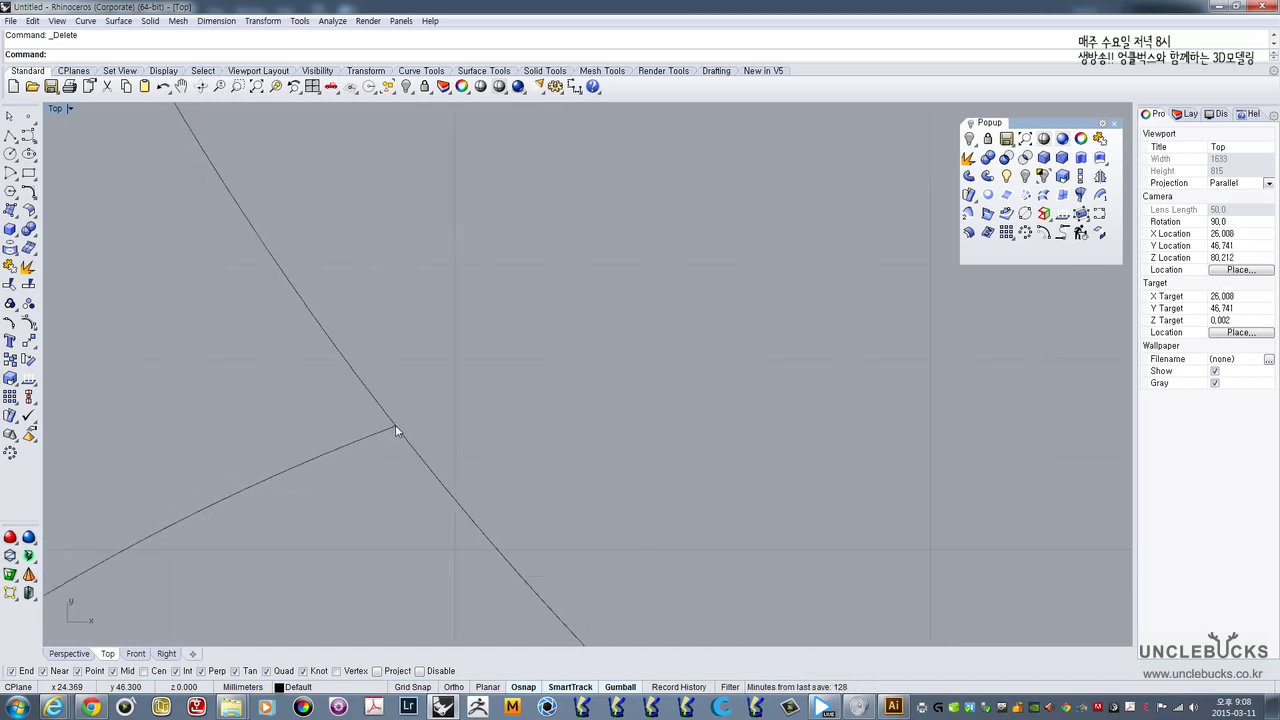
pyautogui.scroll(-4, 395, 424)
pyautogui.scroll(3, 396, 427)
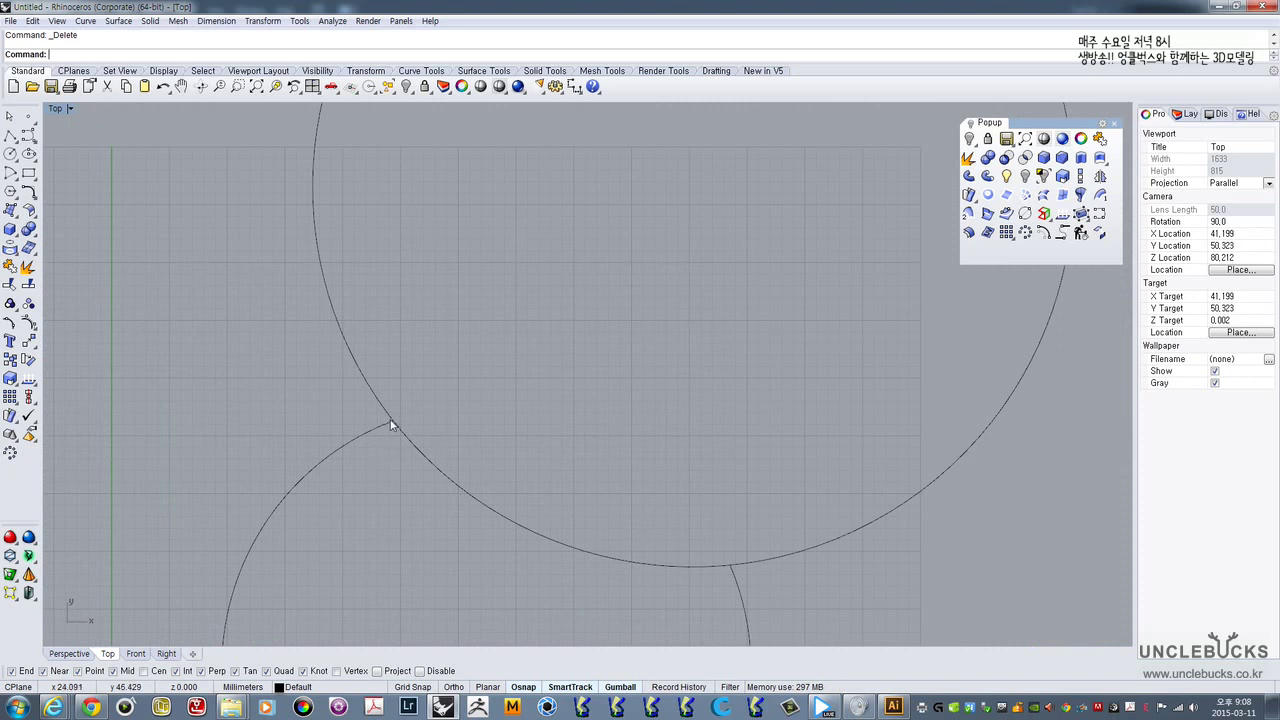
pyautogui.scroll(-6, 390, 422)
pyautogui.scroll(4, 580, 349)
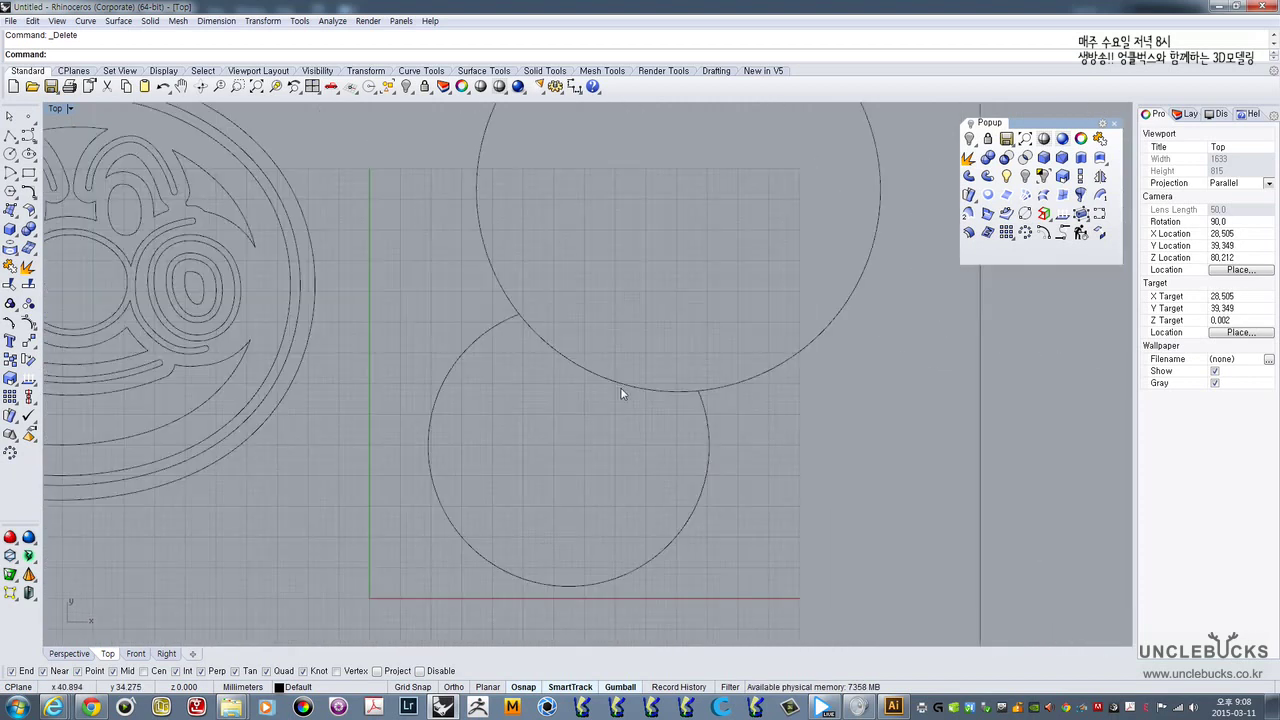
# - Delete both demonstration circles from the grid
pyautogui.moveTo(681, 418); pyautogui.dragTo(514, 323)
pyautogui.scroll(-4, 514, 320)
pyautogui.press('Delete')
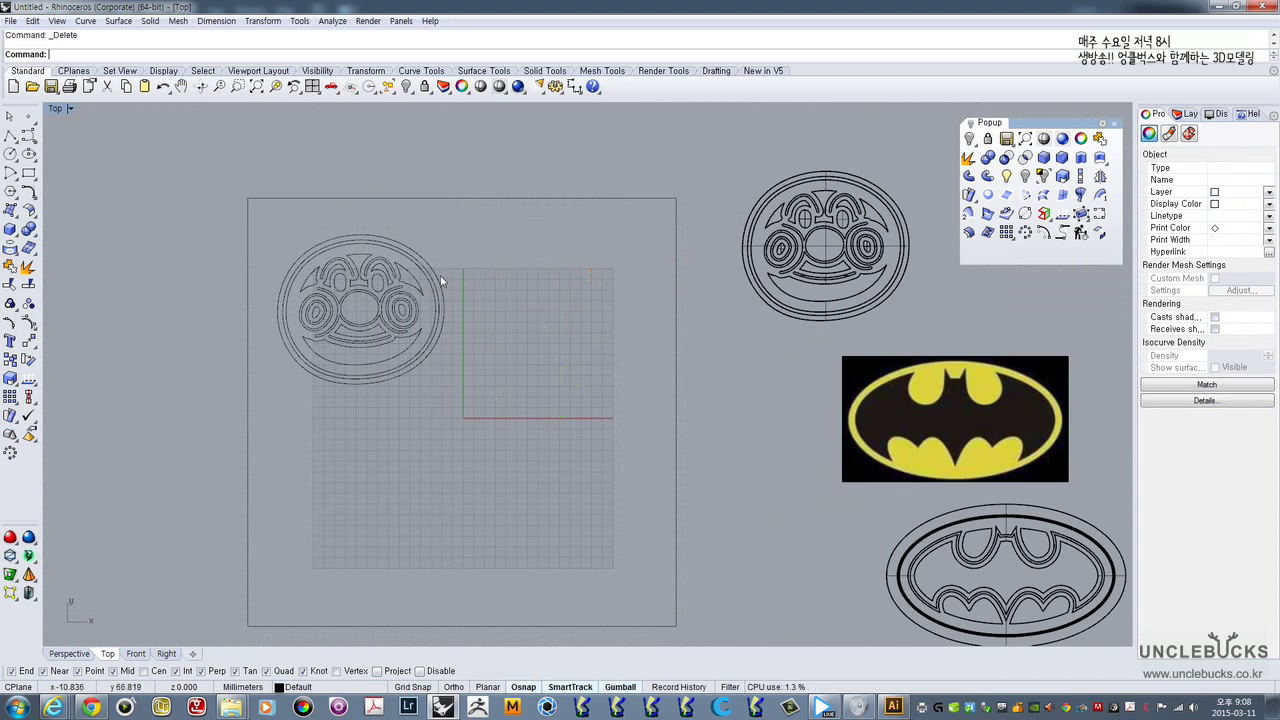
# - Move all the flat face curves about 107 mm to the area outside the upper-left corner of the square frame
pyautogui.moveTo(350, 272); pyautogui.dragTo(462, 321, button='right')
pyautogui.moveTo(296, 274); pyautogui.dragTo(607, 456)
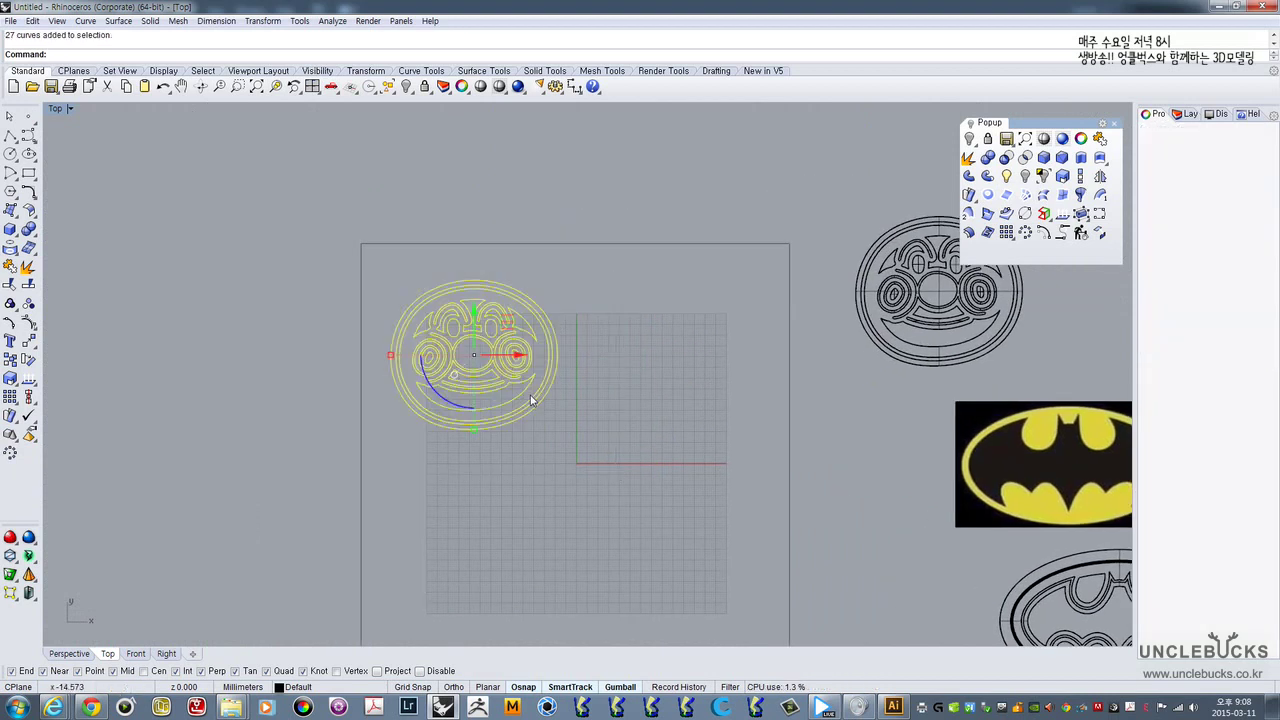
pyautogui.moveTo(507, 346); pyautogui.dragTo(593, 383, button='right')
pyautogui.moveTo(593, 383); pyautogui.dragTo(381, 298)
pyautogui.scroll(1, 384, 270)
pyautogui.scroll(2, 384, 270)
pyautogui.press('Escape')
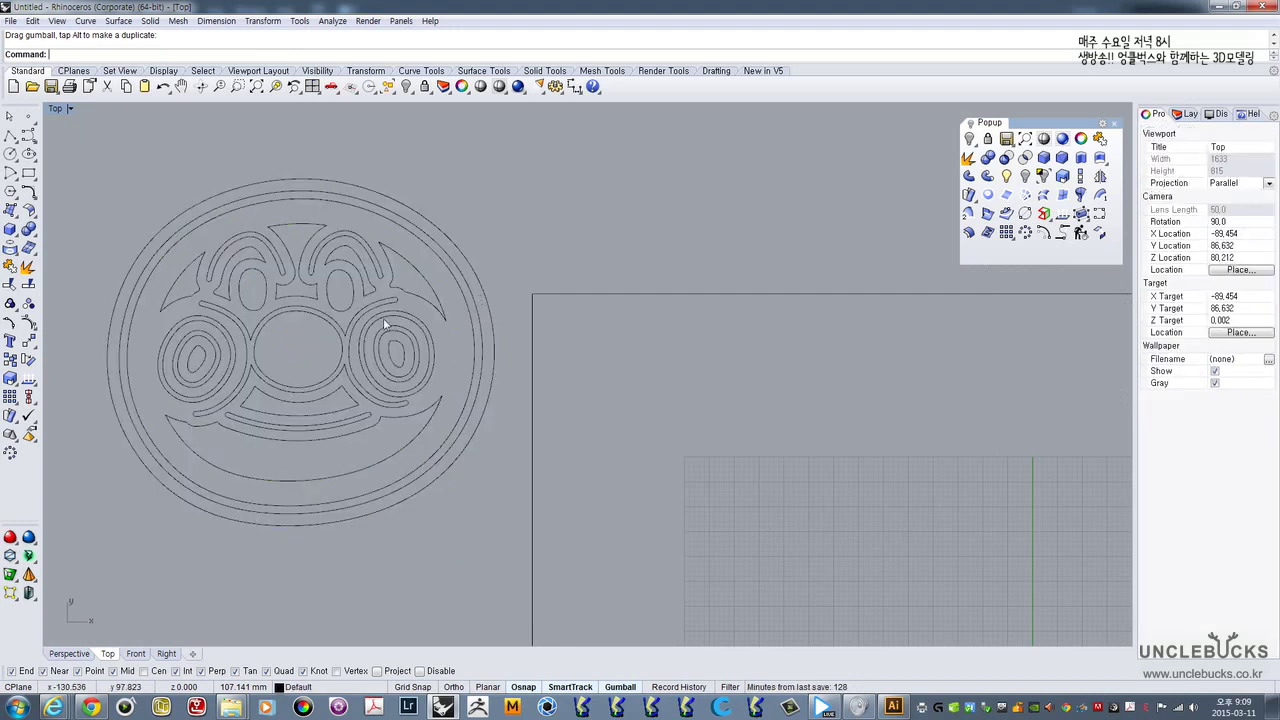
pyautogui.scroll(5, 383, 318)
pyautogui.scroll(-6, 383, 318)
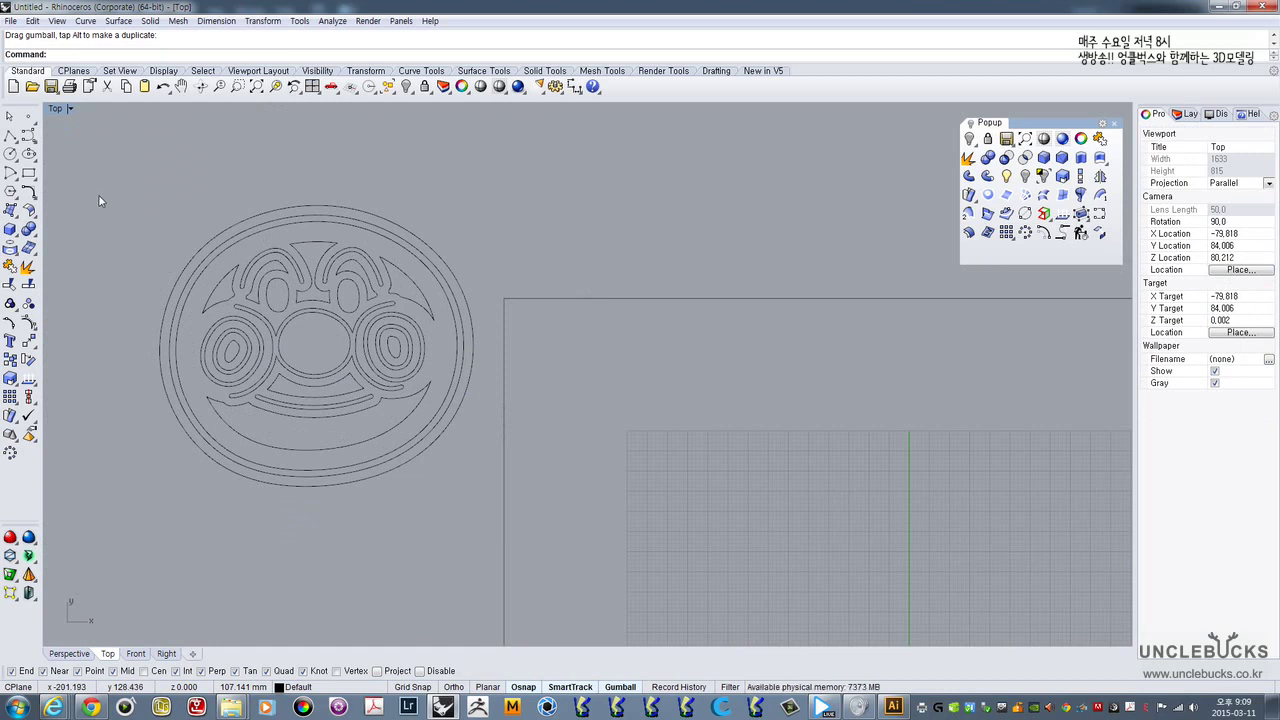
pyautogui.doubleClick(59, 110)
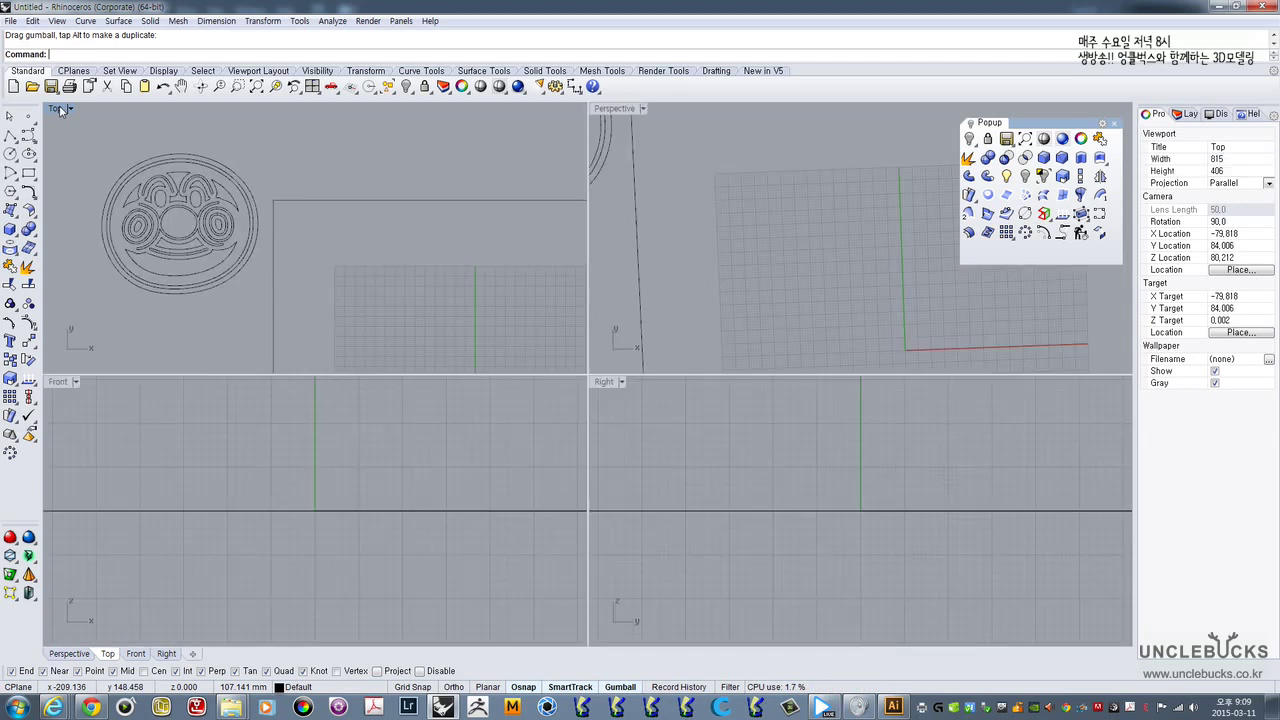
pyautogui.doubleClick(59, 110)
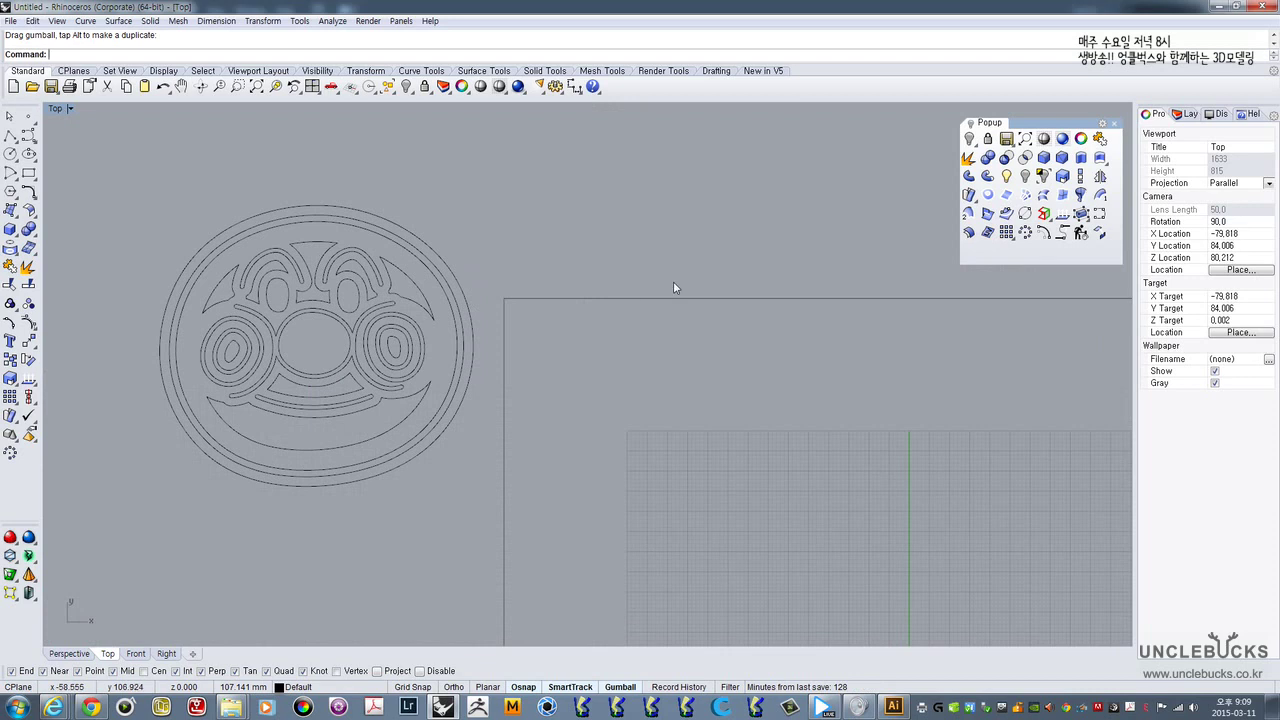
pyautogui.moveTo(673, 283); pyautogui.dragTo(620, 290, button='right')
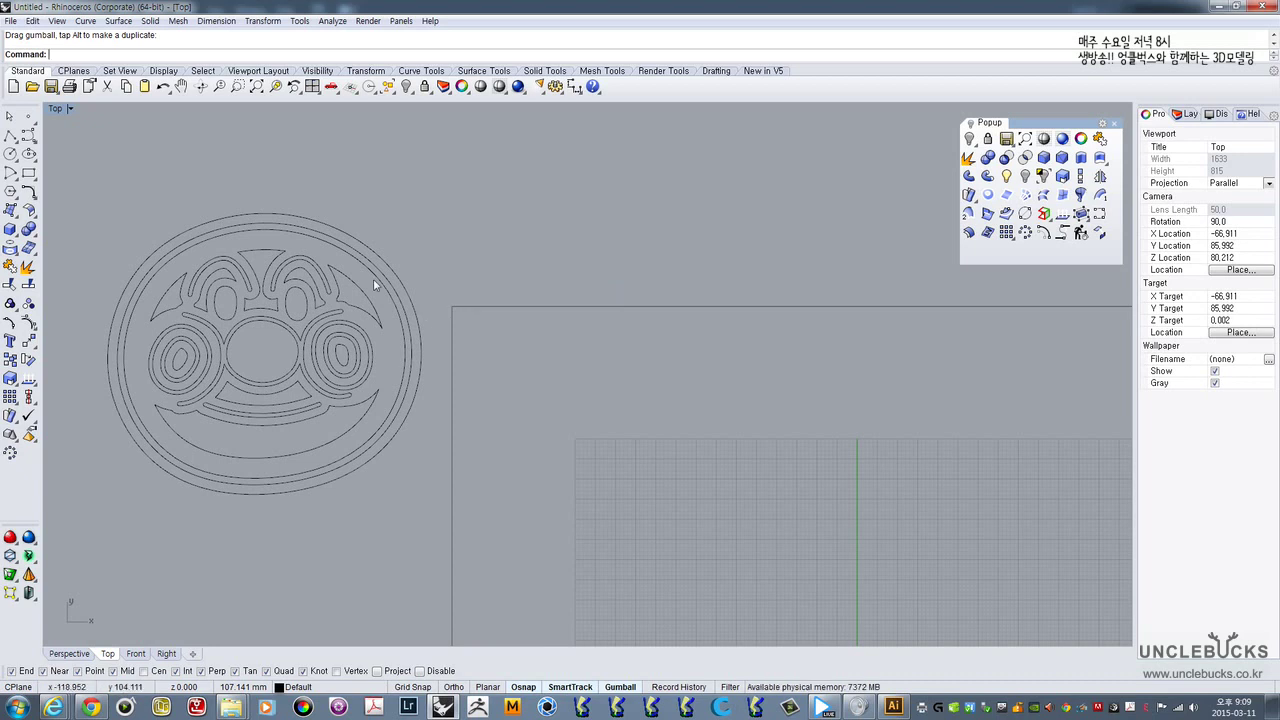
pyautogui.click(336, 241)
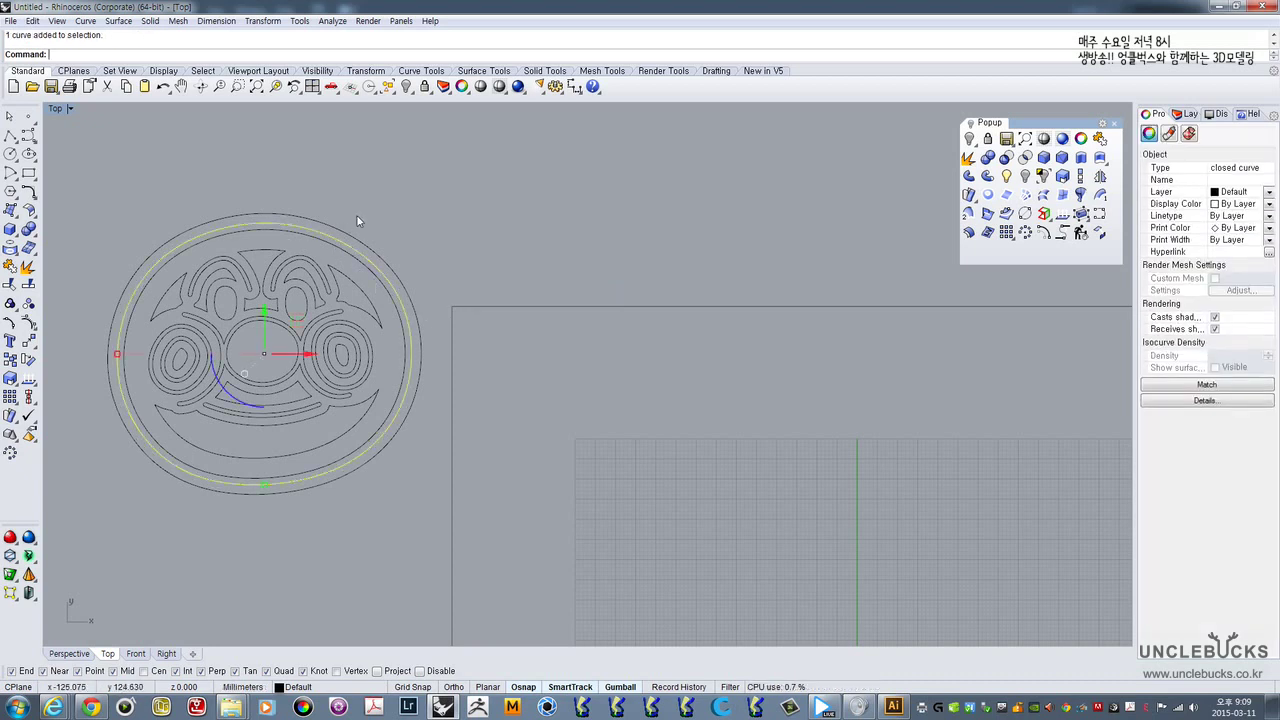
pyautogui.moveTo(446, 220); pyautogui.dragTo(574, 222, button='right')
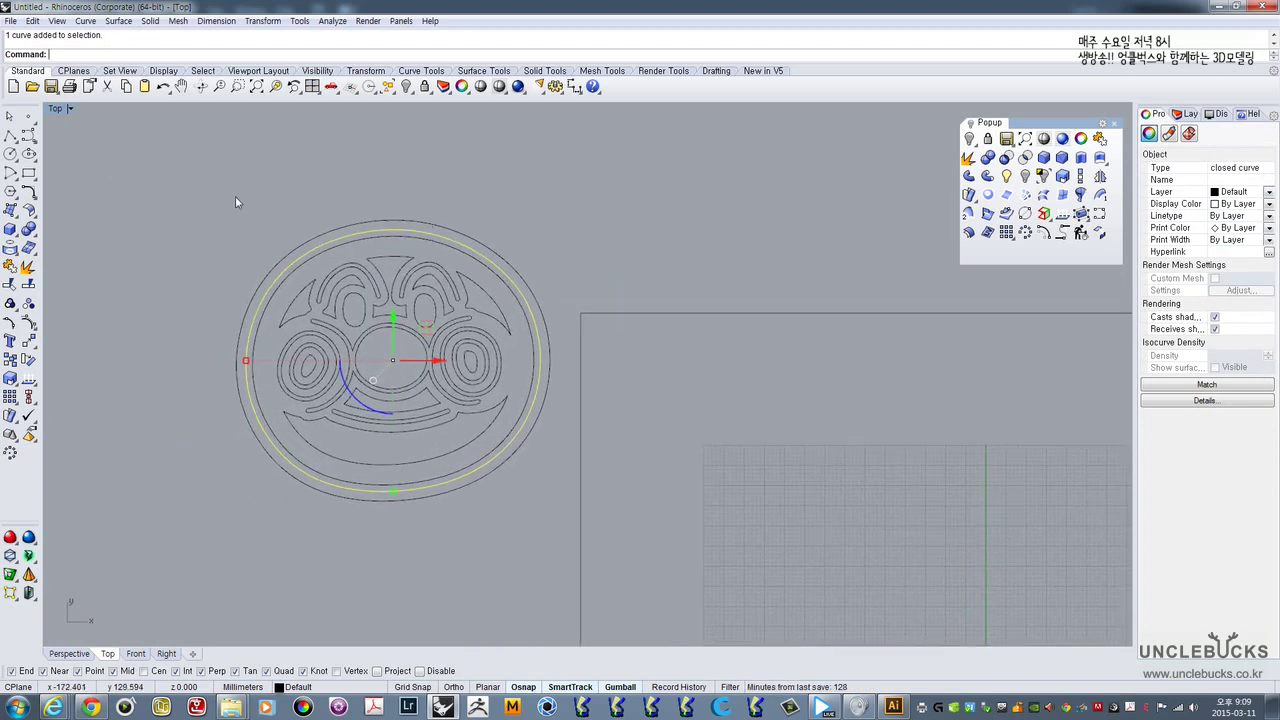
# - Draw a solid box with a rectangular base over the upper part of the grid, using its width as its height
pyautogui.click(10, 231)
pyautogui.moveTo(643, 364); pyautogui.dragTo(369, 294, button='right')
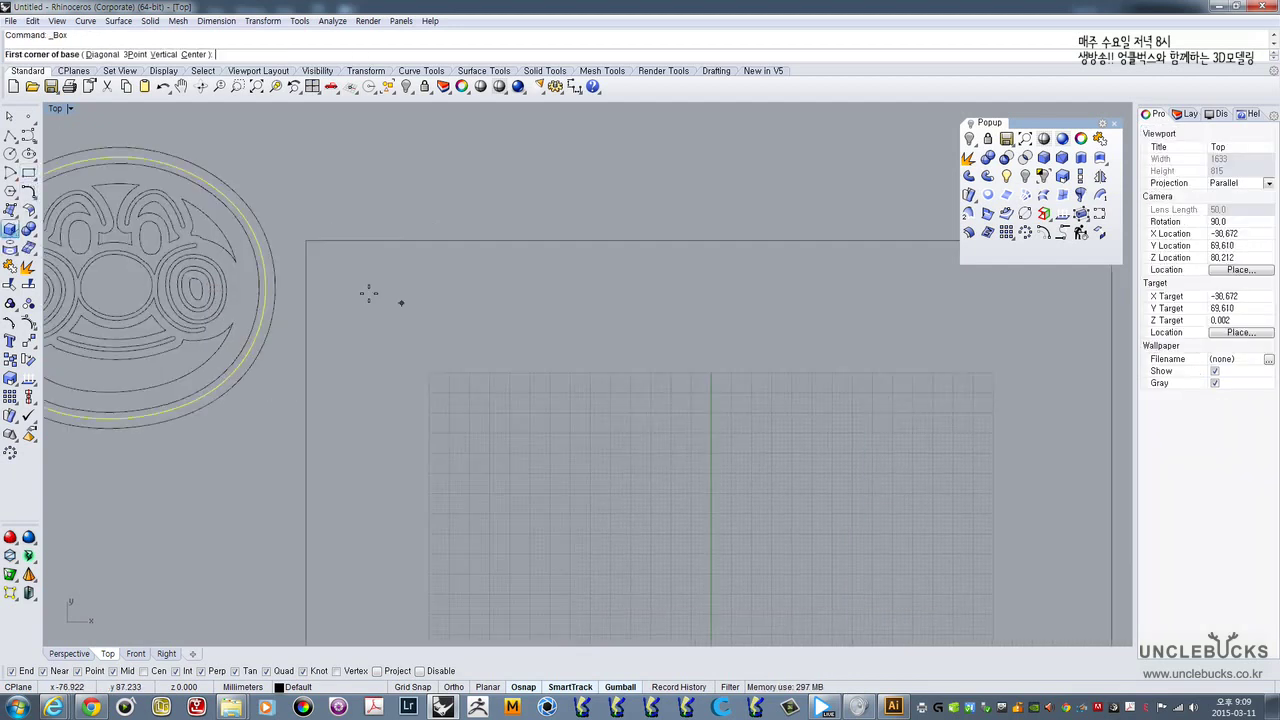
pyautogui.scroll(-4, 330, 282)
pyautogui.moveTo(535, 342); pyautogui.dragTo(509, 293, button='right')
pyautogui.click(412, 297)
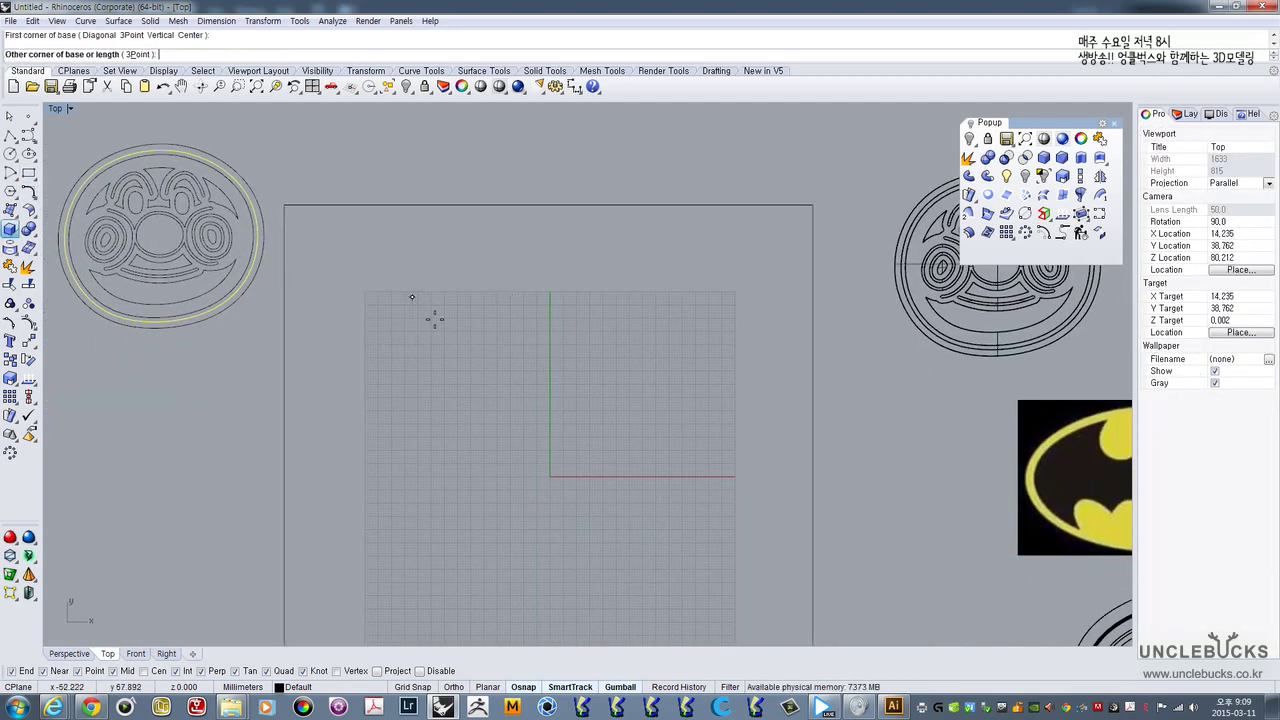
pyautogui.click(607, 451)
pyautogui.press('Return')
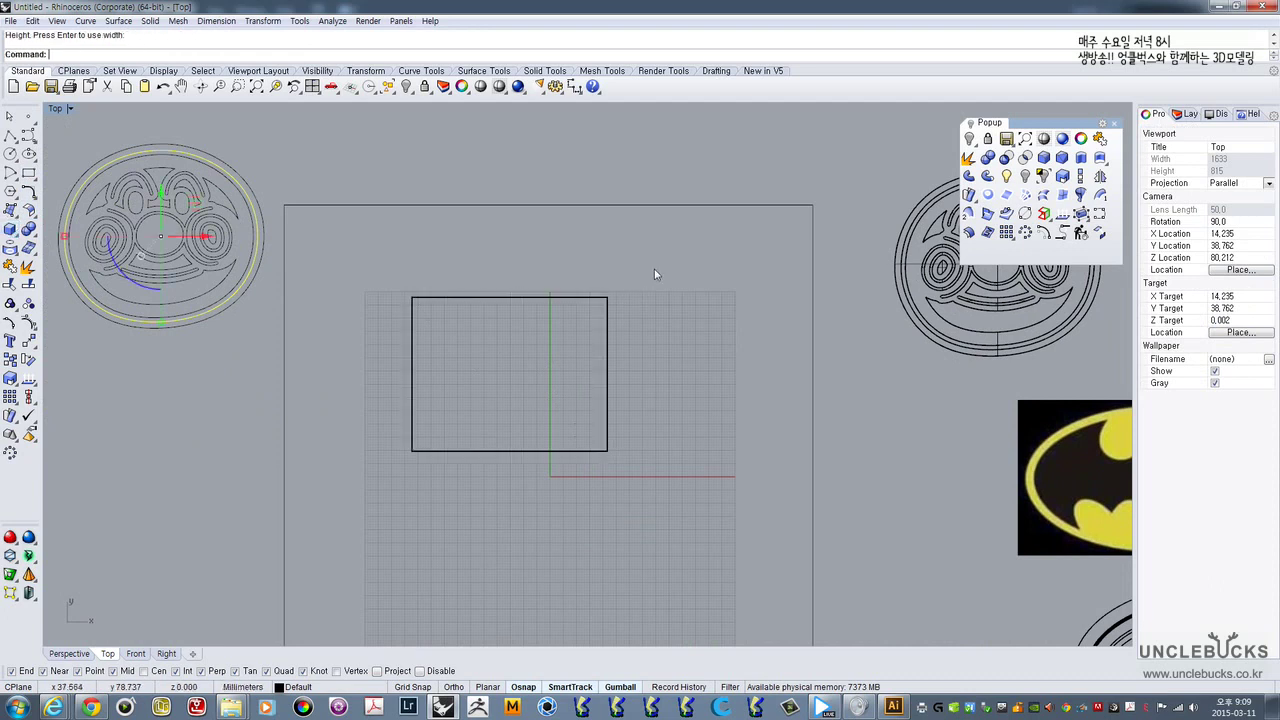
# - In a maximized Perspective view, copy the box about 50.8 mm straight up so the copy overlaps the original
pyautogui.doubleClick(56, 109)
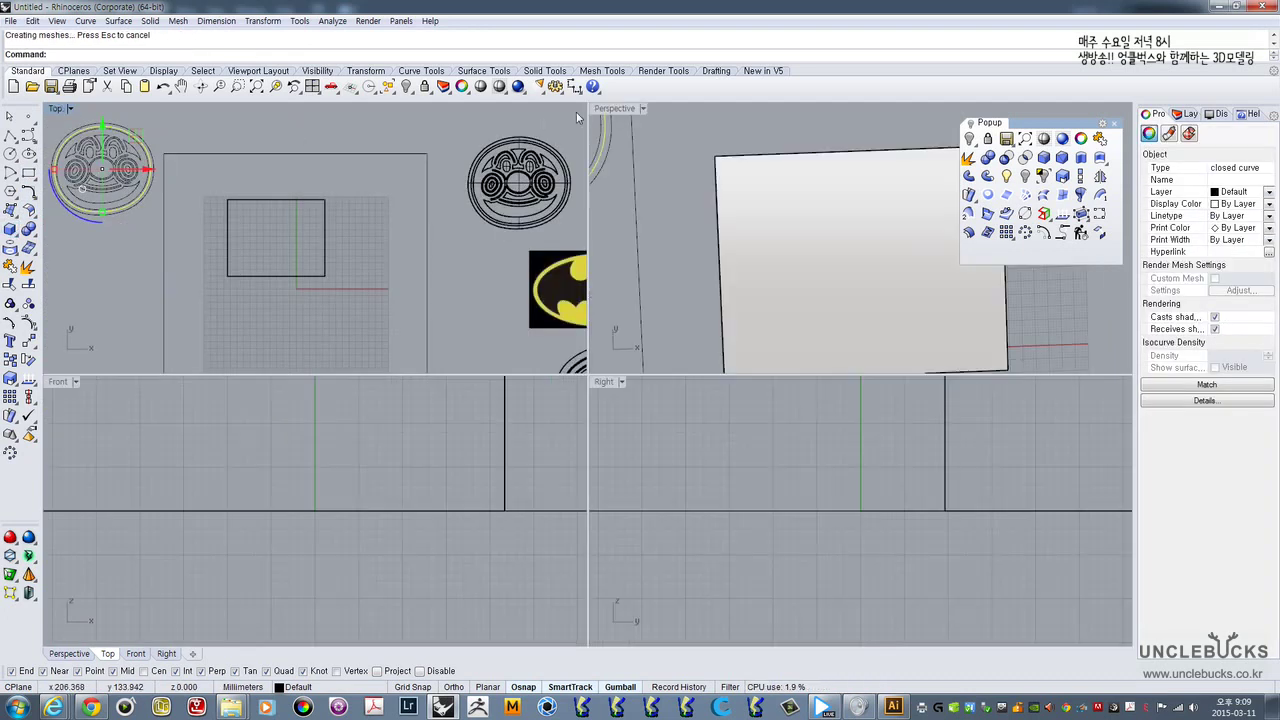
pyautogui.doubleClick(604, 109)
pyautogui.moveTo(540, 360); pyautogui.dragTo(535, 415, button='right')
pyautogui.scroll(-4, 499, 243)
pyautogui.click(546, 363)
pyautogui.moveTo(532, 422); pyautogui.dragTo(532, 249)
pyautogui.click(738, 341)
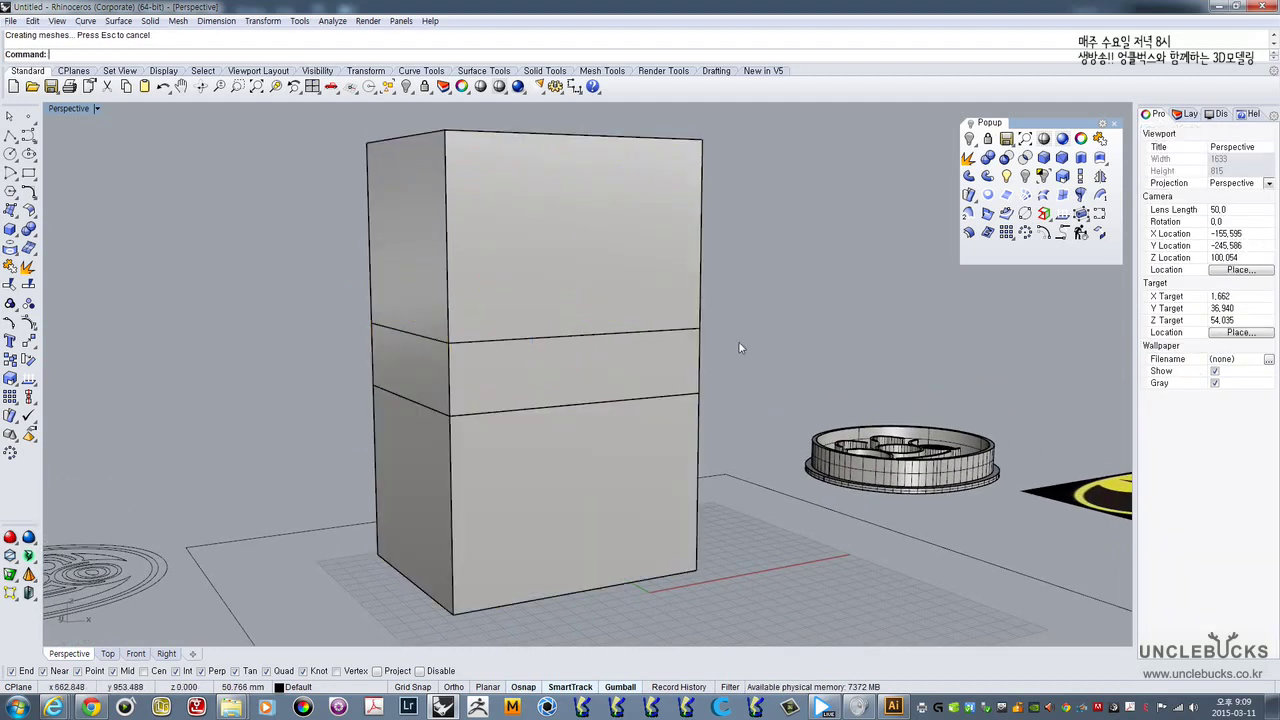
# - Copy both overlapping boxes along the negative X direction to form a second stack beside the original
pyautogui.moveTo(738, 341); pyautogui.dragTo(723, 360, button='right')
pyautogui.click(628, 269)
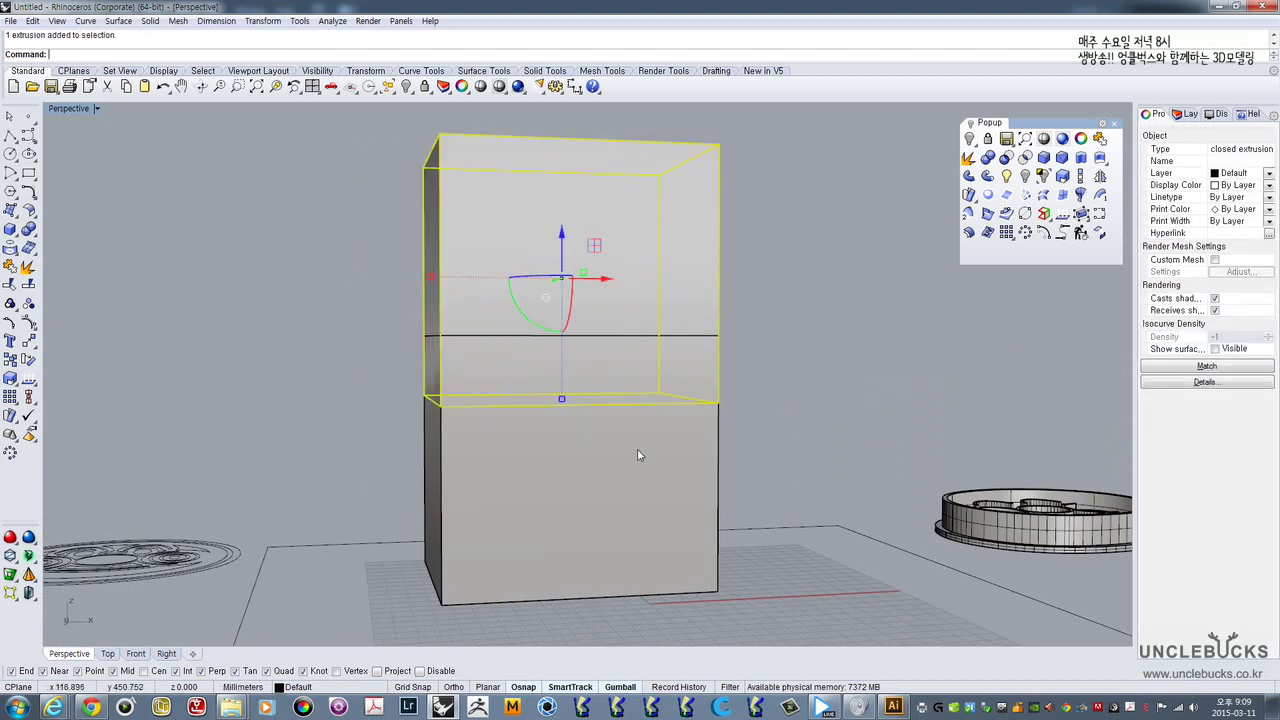
pyautogui.click(640, 457)
pyautogui.moveTo(640, 457); pyautogui.dragTo(550, 390, button='right')
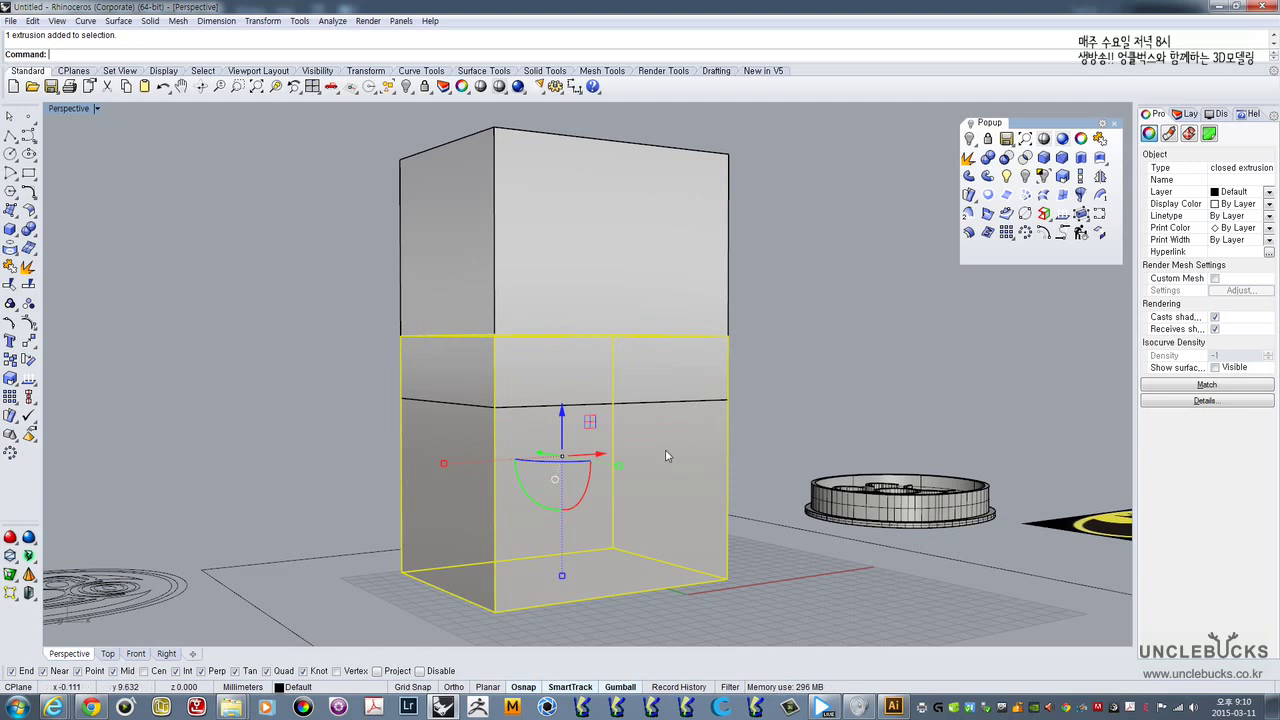
pyautogui.click(646, 237)
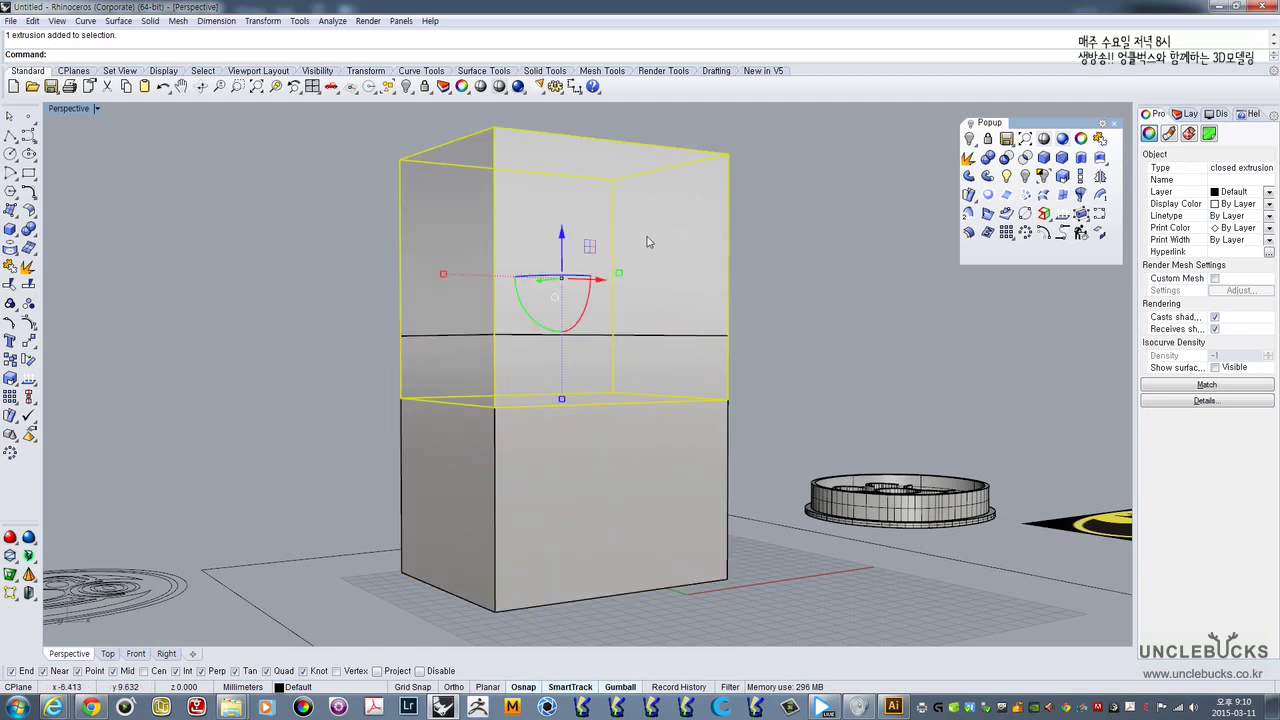
pyautogui.scroll(-5, 727, 355)
pyautogui.moveTo(720, 322); pyautogui.dragTo(357, 418)
pyautogui.click(451, 312)
# - Subtract the upper box from the lower box in the original stack with Boolean Difference
pyautogui.moveTo(440, 330); pyautogui.dragTo(482, 320, button='right')
pyautogui.click(603, 445)
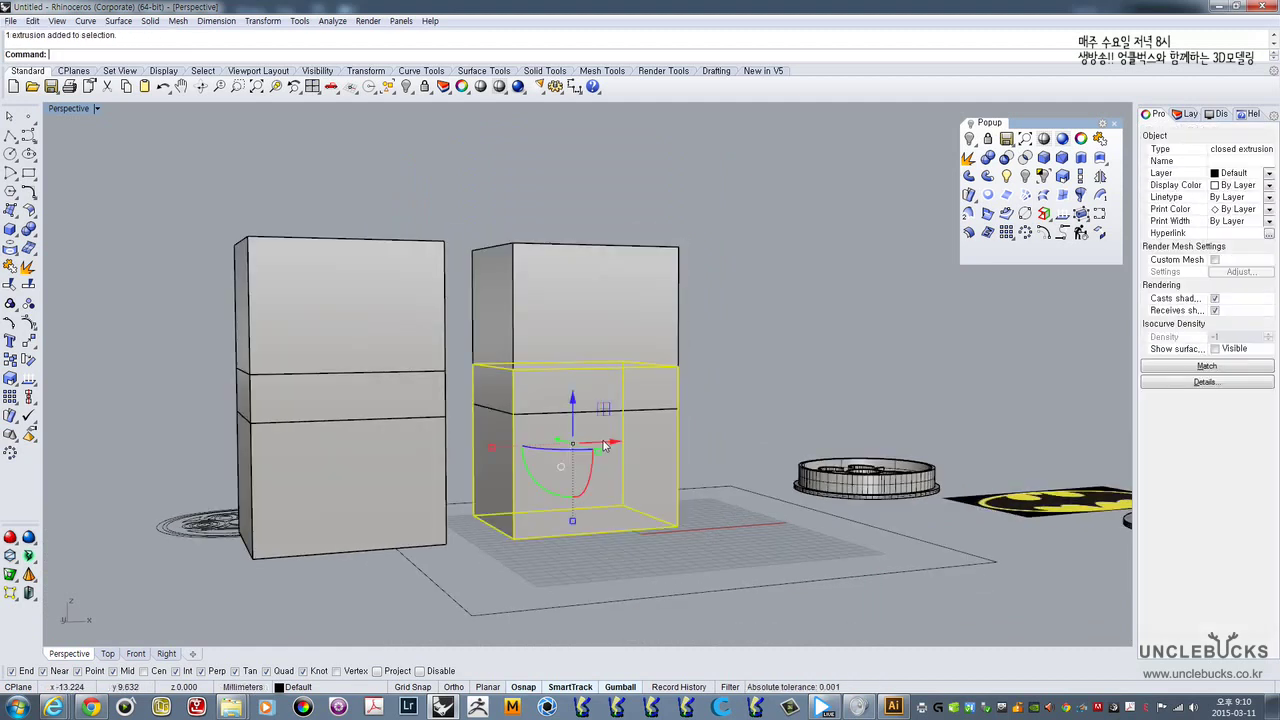
pyautogui.click(1007, 157)
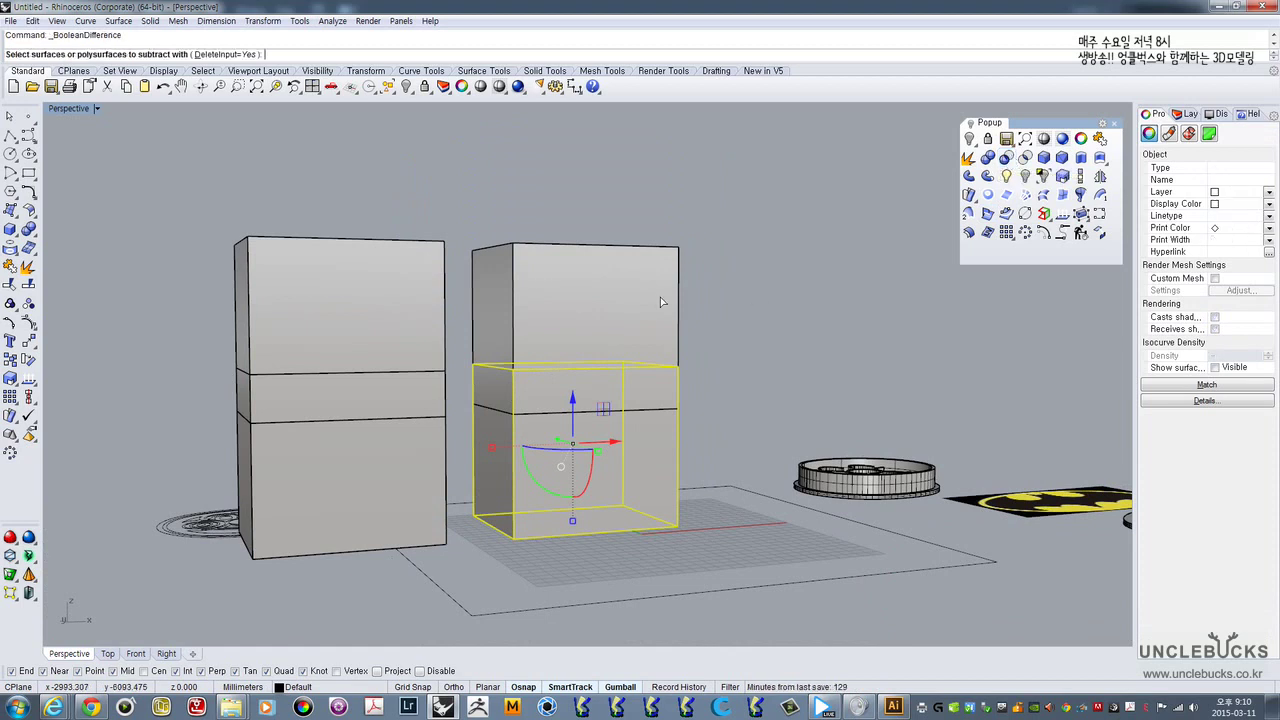
pyautogui.click(617, 268)
pyautogui.press('Return')
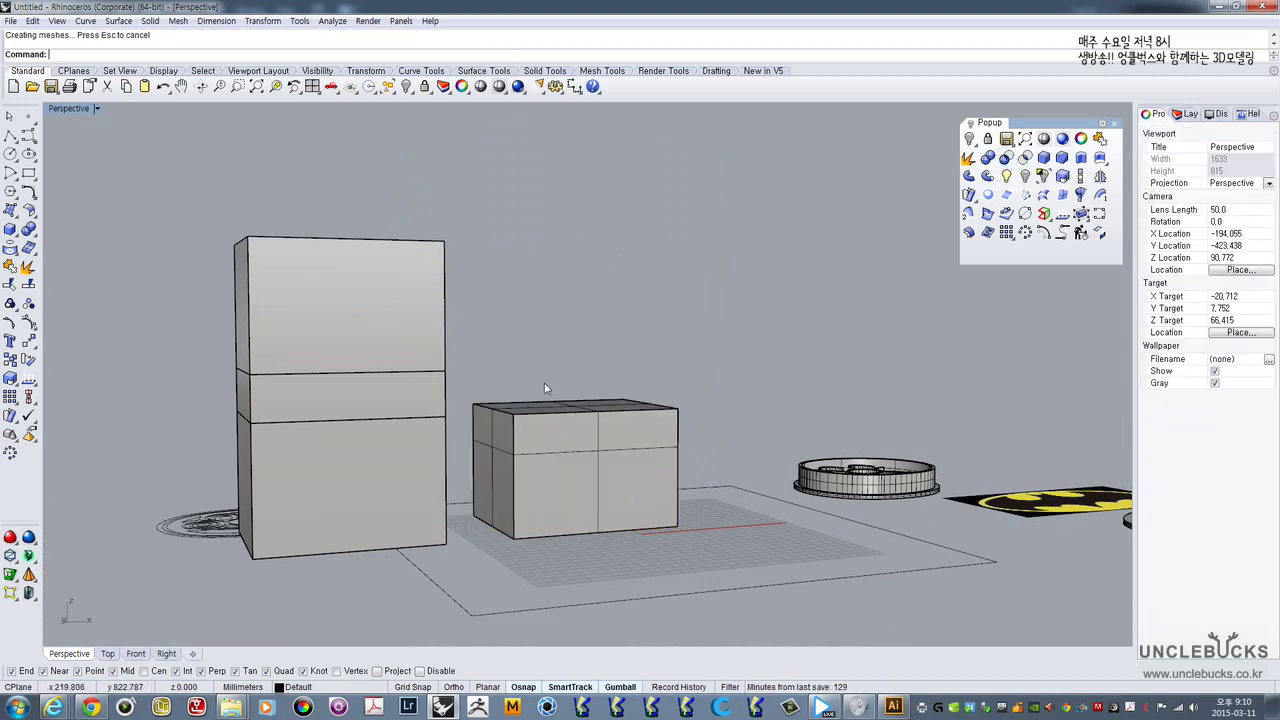
# - Try enlarging the upper box of the copied stack so it overhangs the lower box on all sides
pyautogui.moveTo(548, 390); pyautogui.dragTo(520, 309, button='right')
pyautogui.click(514, 268)
pyautogui.click(824, 314)
pyautogui.keyDown('shift'); pyautogui.moveTo(671, 398); pyautogui.dragTo(770, 300, button='right'); pyautogui.keyUp('shift')
pyautogui.click(771, 386)
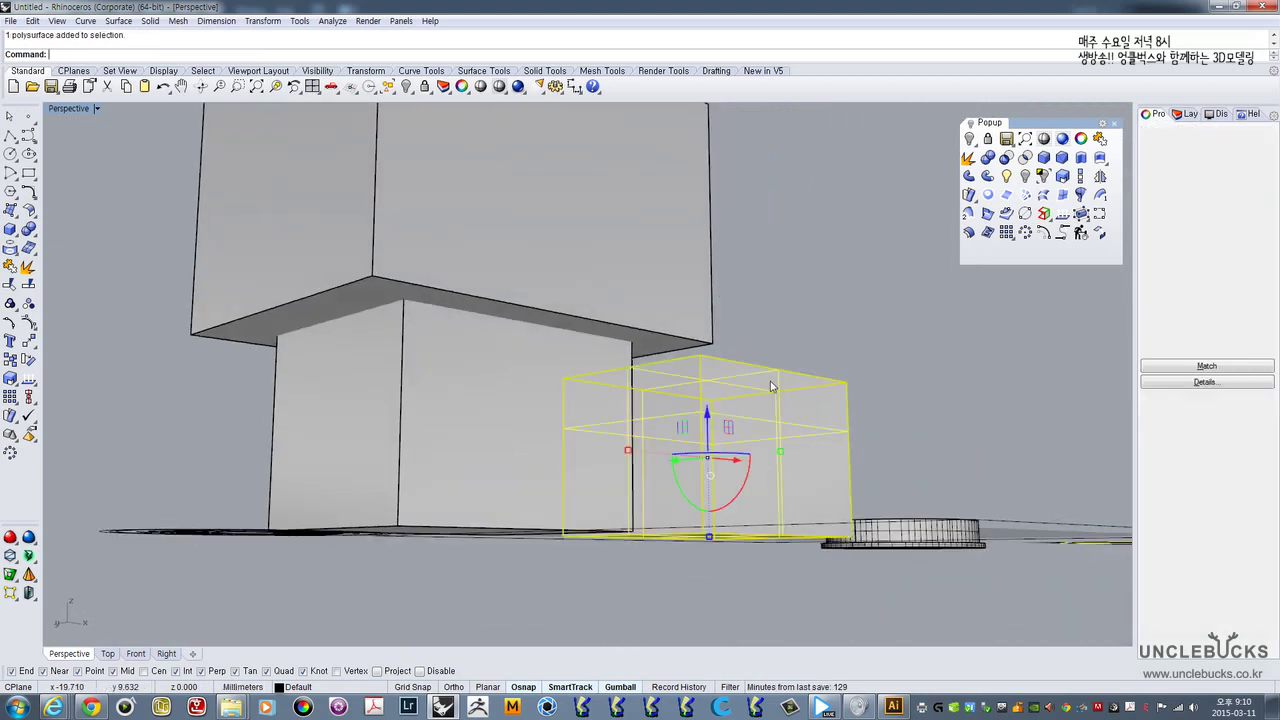
pyautogui.moveTo(770, 386); pyautogui.dragTo(795, 346, button='right')
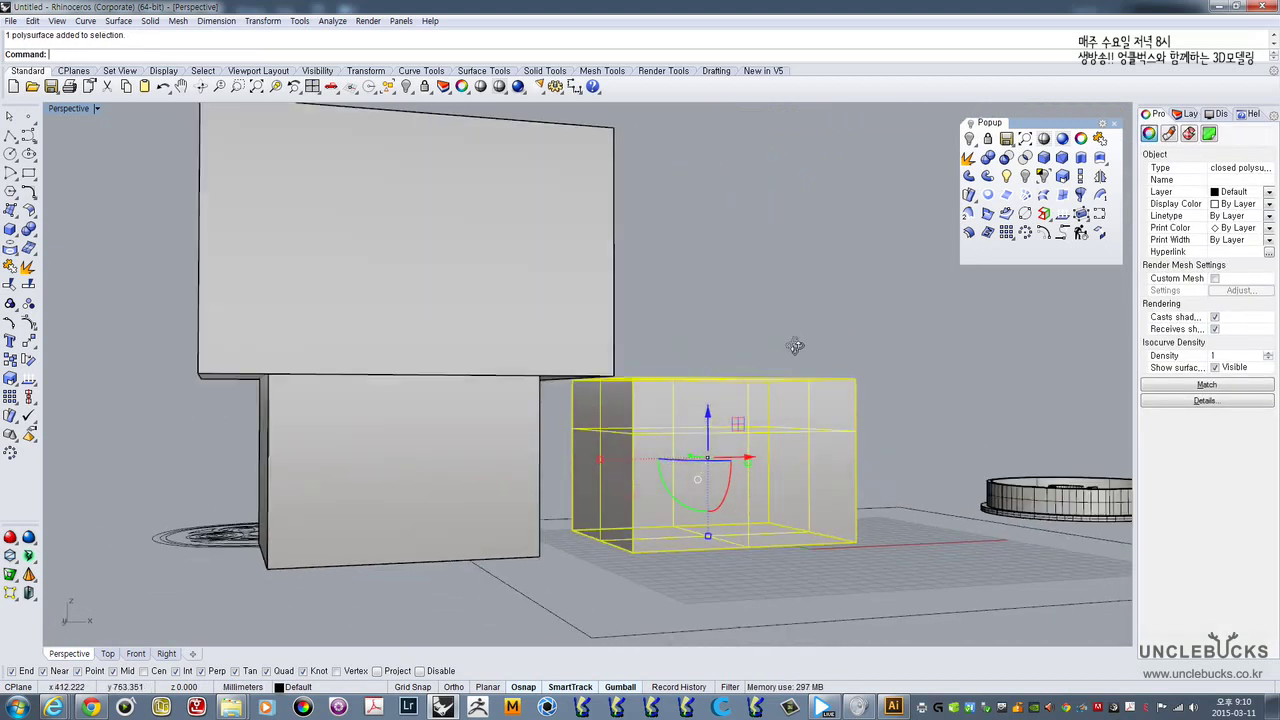
pyautogui.scroll(-3, 496, 368)
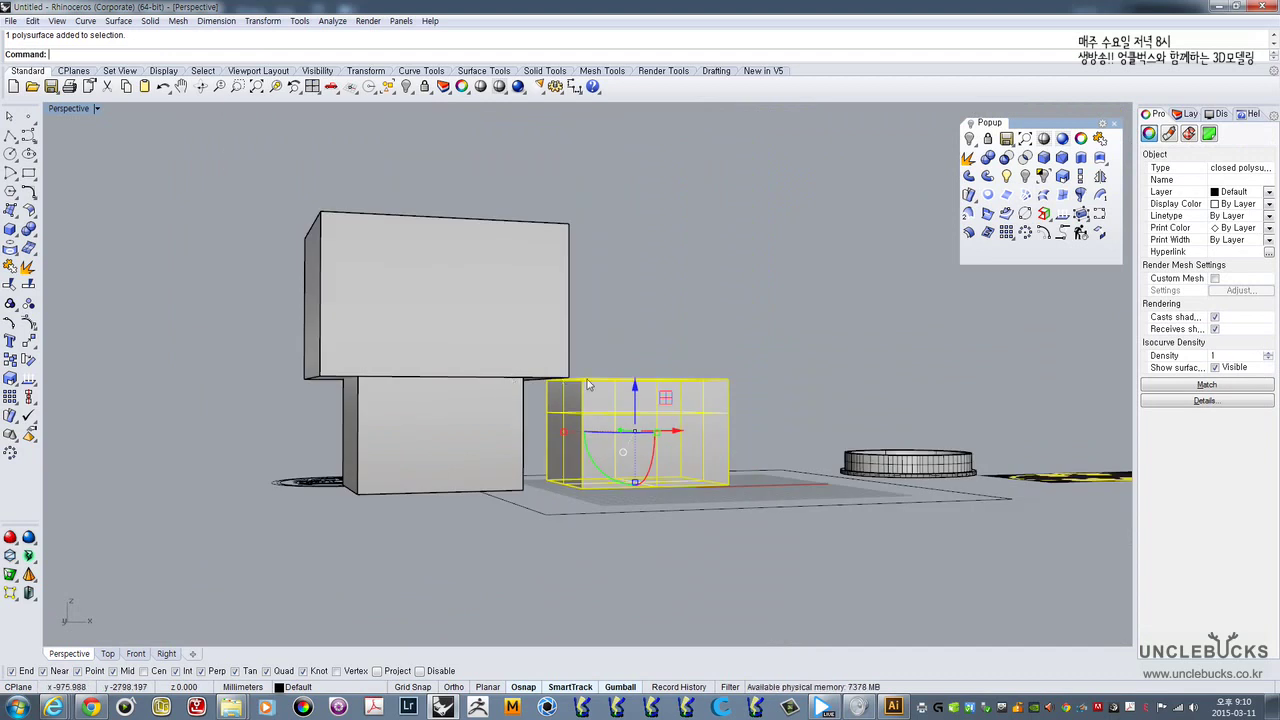
# - Undo the enlargement of the copied stack's upper box
pyautogui.hotkey('ctrl', 'z')
pyautogui.keyDown('shift'); pyautogui.click(455, 416); pyautogui.keyUp('shift')
pyautogui.hotkey('ctrl', 'z')
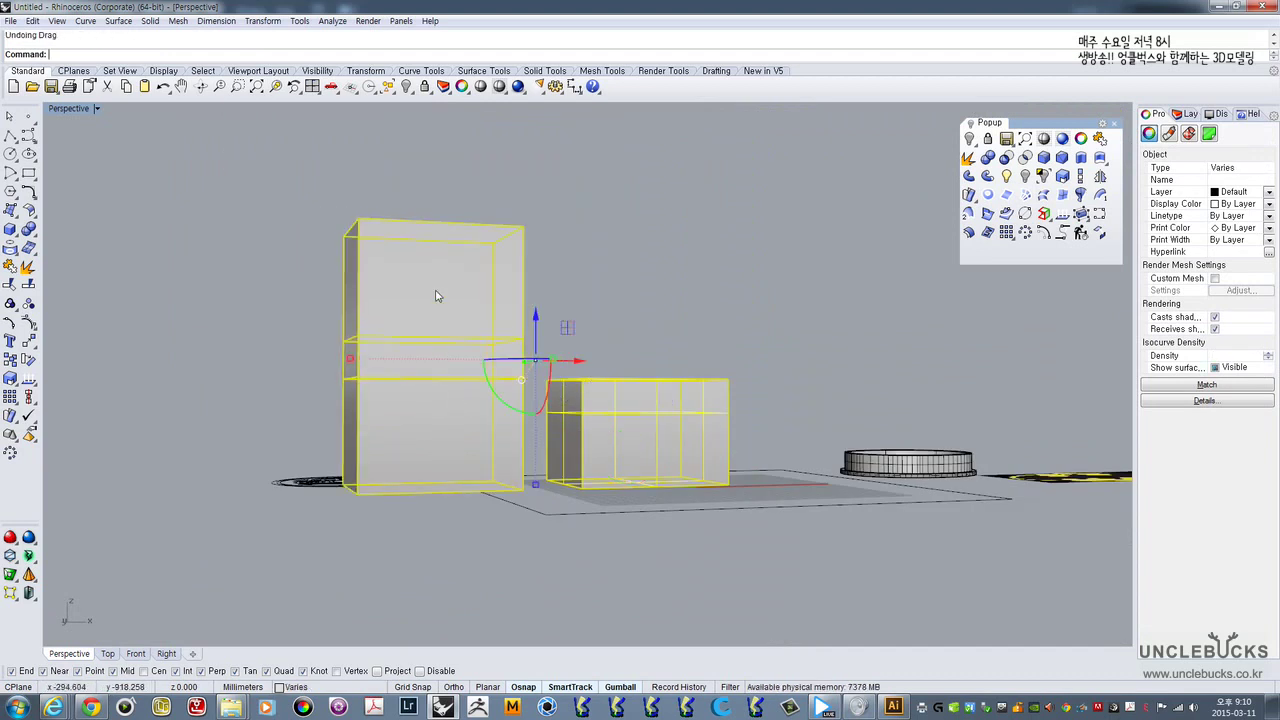
# - Copy the remaining pair of overlapping boxes farther along negative X to form another stack
pyautogui.click(438, 297)
pyautogui.click(438, 398)
pyautogui.keyDown('shift'); pyautogui.moveTo(470, 366); pyautogui.dragTo(577, 369, button='right'); pyautogui.keyUp('shift')
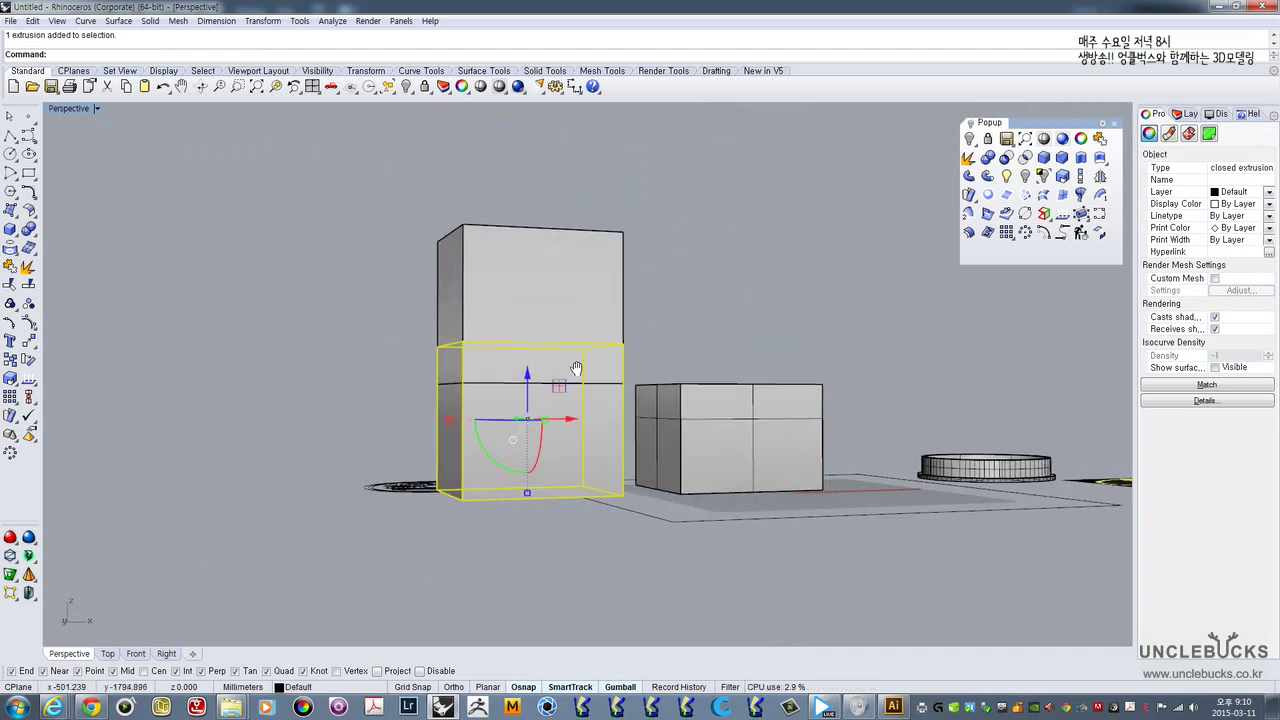
pyautogui.keyDown('shift'); pyautogui.click(562, 305); pyautogui.keyUp('shift')
pyautogui.moveTo(562, 305); pyautogui.dragTo(558, 379, button='right')
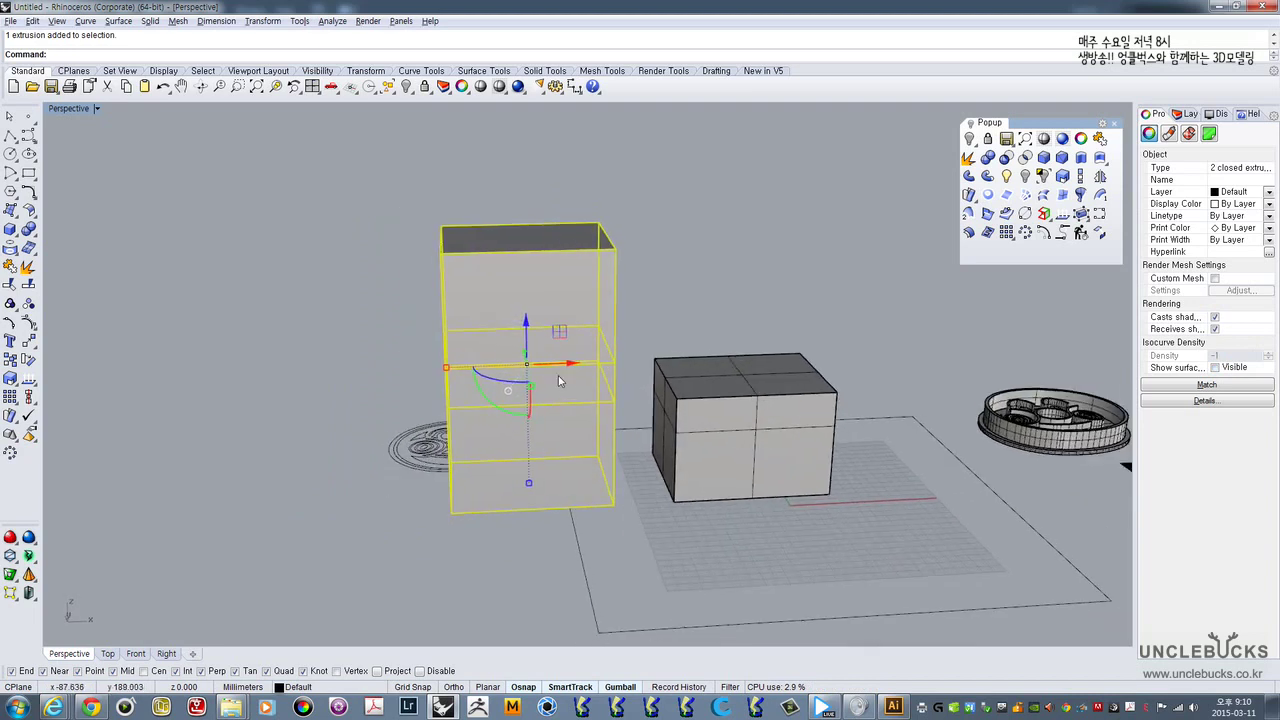
pyautogui.keyDown('alt'); pyautogui.moveTo(543, 366); pyautogui.dragTo(305, 370); pyautogui.keyUp('alt')
pyautogui.keyDown('shift'); pyautogui.moveTo(394, 360); pyautogui.dragTo(702, 288, button='right'); pyautogui.keyUp('shift')
pyautogui.press('Escape')
# - Enlarge the upper box of the newest stack in plan so it overhangs the lower box on all sides
pyautogui.click(702, 290)
pyautogui.click(590, 300)
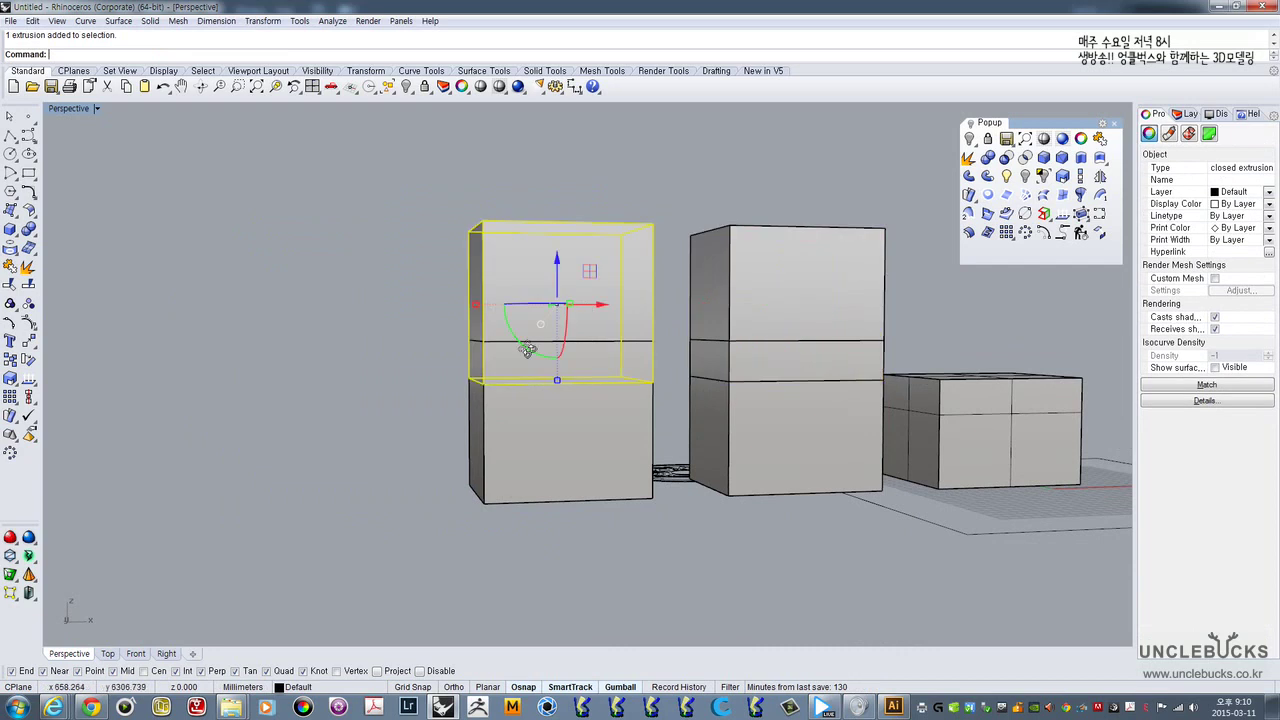
pyautogui.moveTo(529, 300); pyautogui.dragTo(580, 338, button='right')
pyautogui.moveTo(597, 326); pyautogui.dragTo(466, 332)
pyautogui.moveTo(466, 334); pyautogui.dragTo(611, 237, button='right')
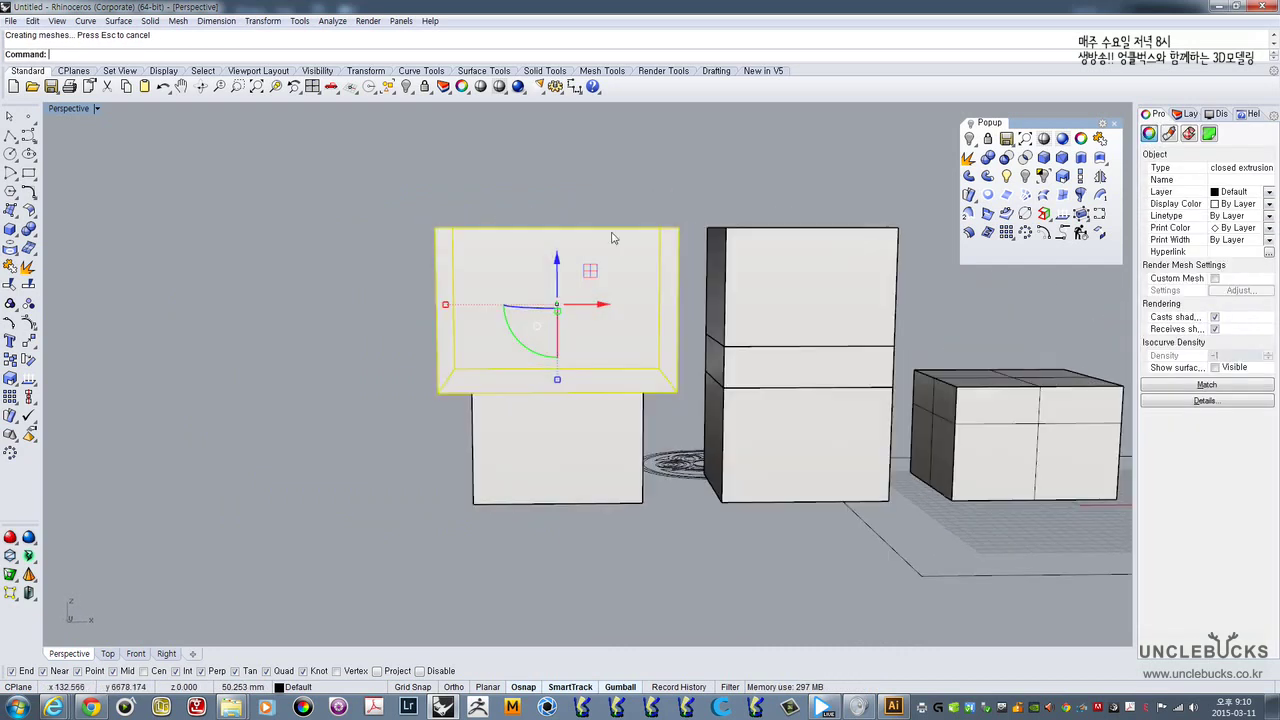
pyautogui.press('Escape')
# - Try subtracting the enlarged upper box from the lower box beneath it, and undo the subtraction
pyautogui.moveTo(676, 306)
pyautogui.keyDown('shift'); pyautogui.mouseDown(button='right')
pyautogui.moveTo(615, 298)
pyautogui.moveTo(677, 317)
pyautogui.moveTo(681, 297)
pyautogui.mouseUp(button='right'); pyautogui.keyUp('shift')
pyautogui.scroll(3, 731, 344)
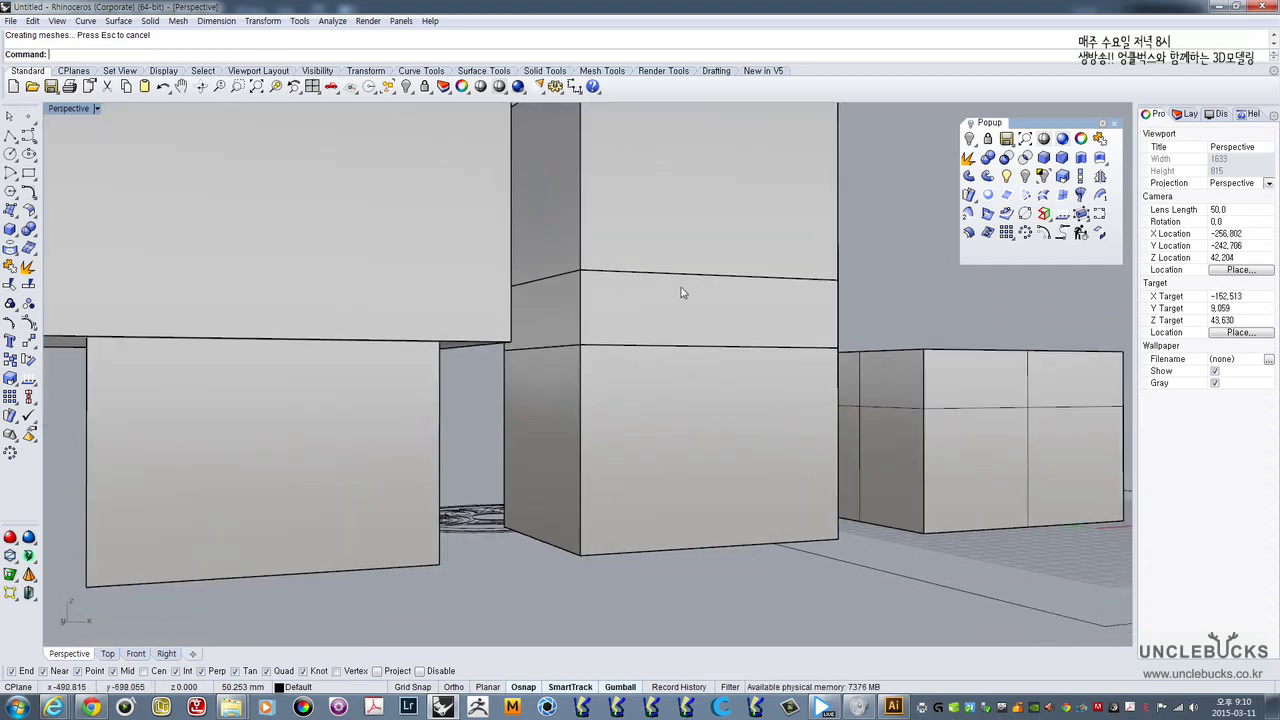
pyautogui.scroll(-3, 726, 232)
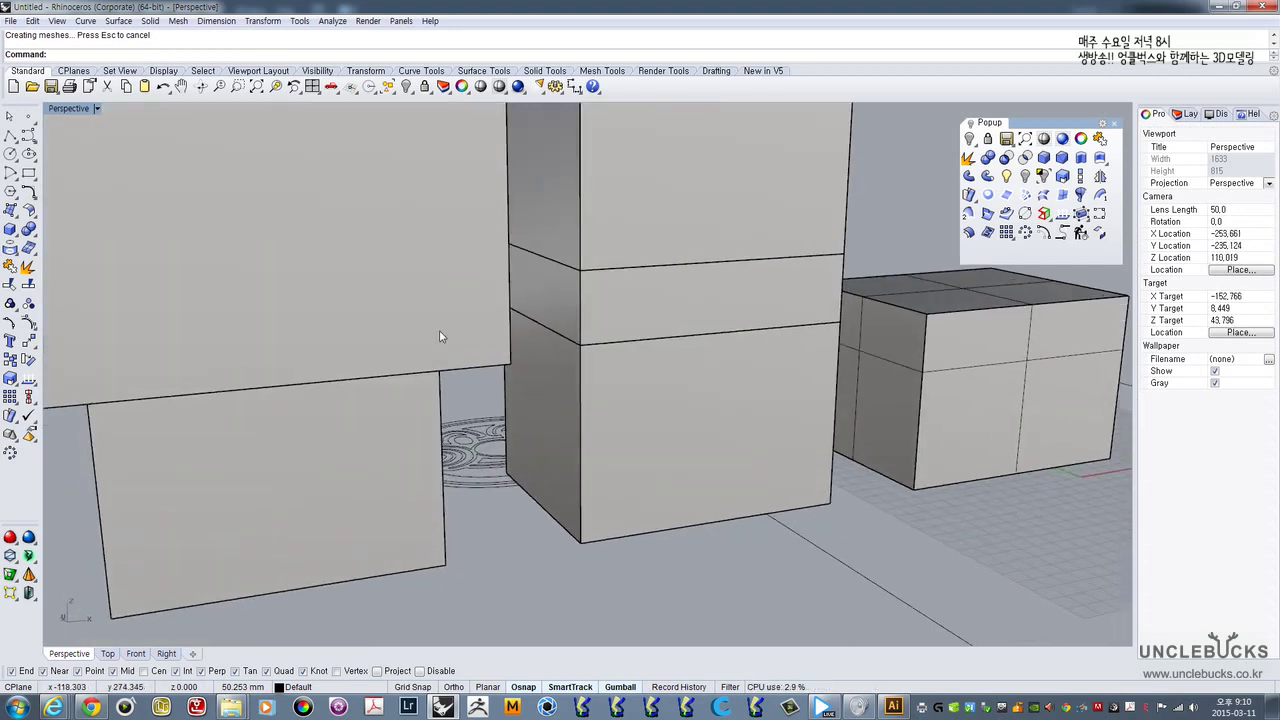
pyautogui.moveTo(443, 334); pyautogui.dragTo(486, 320, button='right')
pyautogui.click(463, 412)
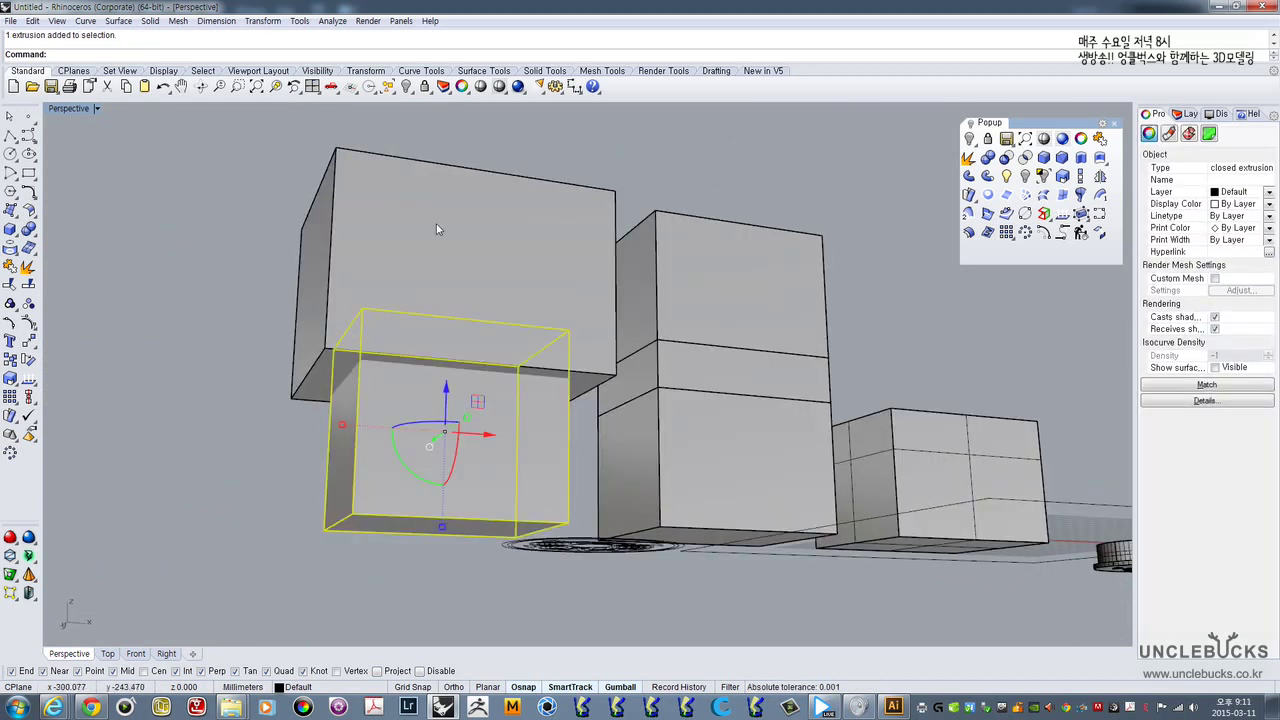
pyautogui.click(435, 258)
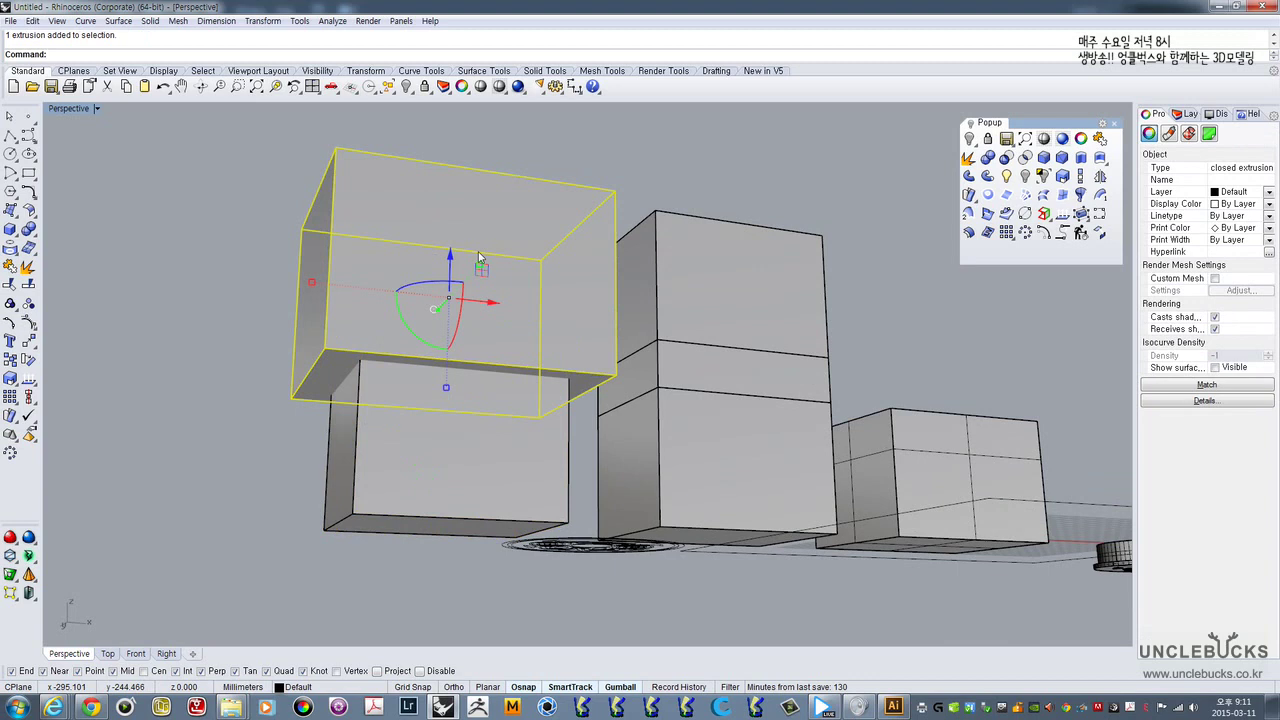
pyautogui.click(459, 444)
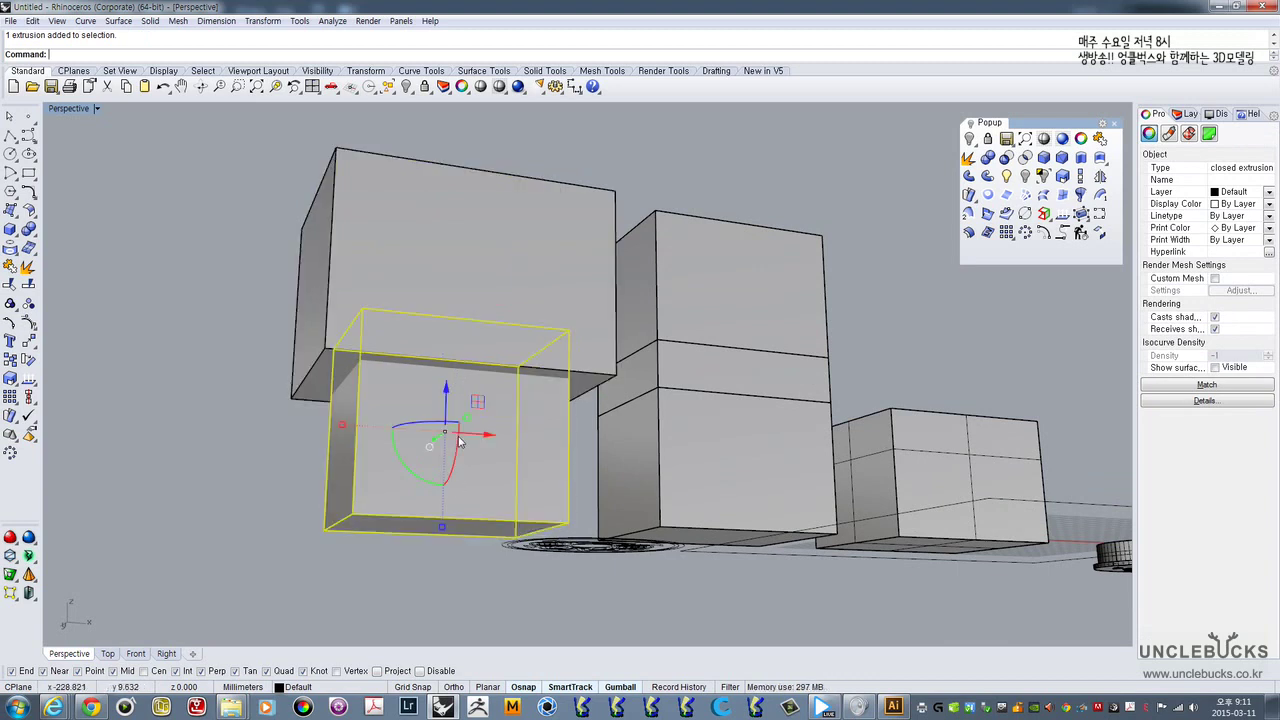
pyautogui.click(1023, 196)
pyautogui.click(490, 227)
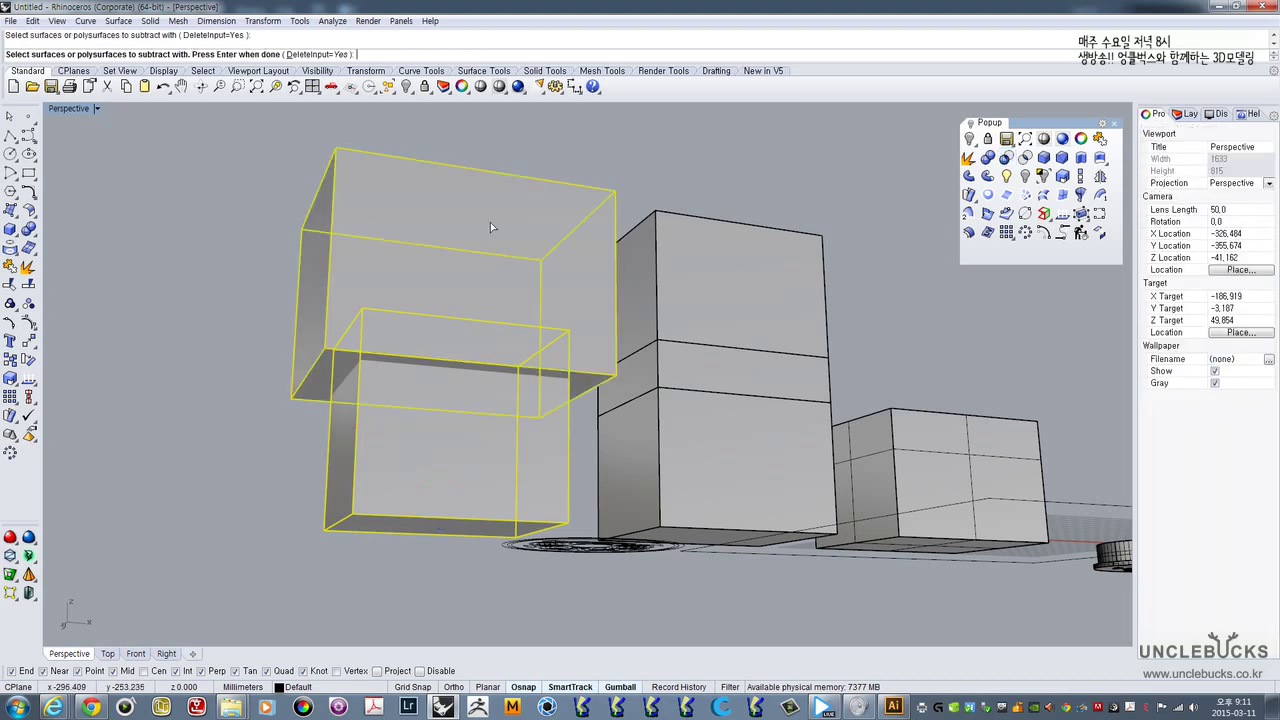
pyautogui.press('Return')
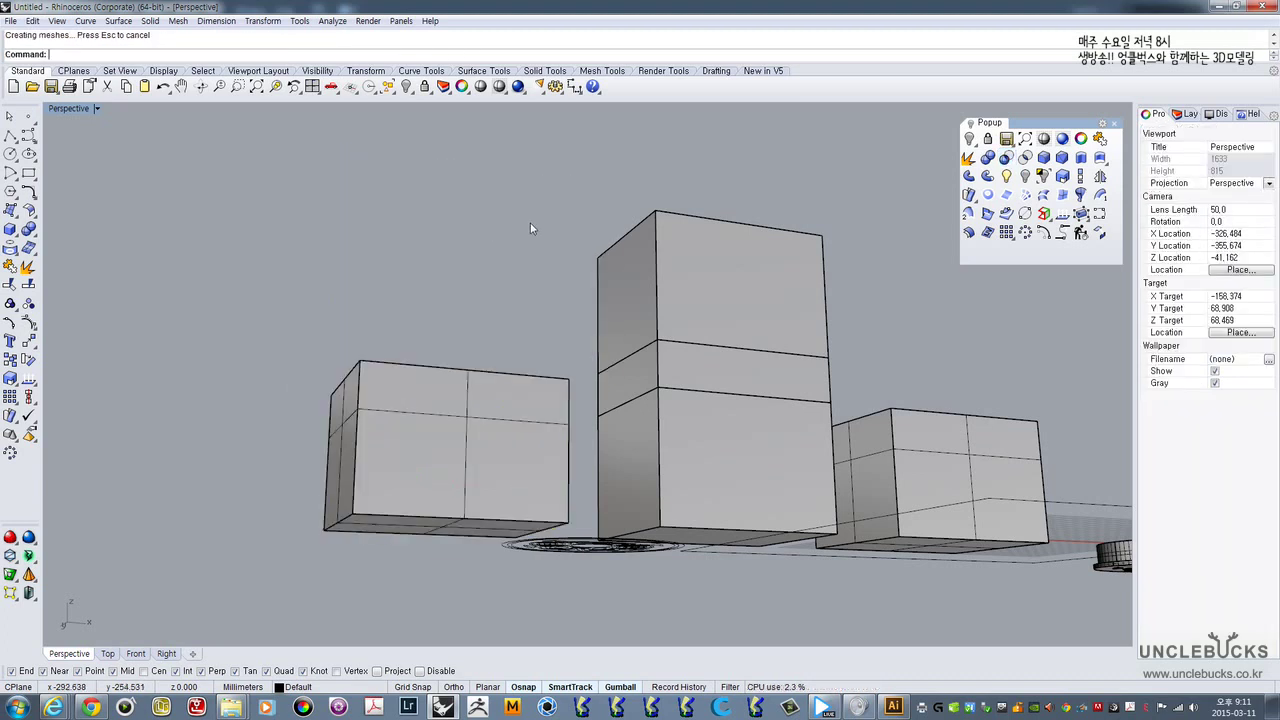
pyautogui.hotkey('ctrl', 'z')
# - Examine the coinciding side faces in the middle stack's overlap by selecting its upper and lower boxes in turn
pyautogui.moveTo(531, 223); pyautogui.dragTo(523, 327, button='right')
pyautogui.click(781, 329)
pyautogui.moveTo(781, 329); pyautogui.dragTo(616, 332, button='right')
pyautogui.scroll(10, 600, 350)
pyautogui.scroll(-4, 583, 326)
pyautogui.click(847, 277)
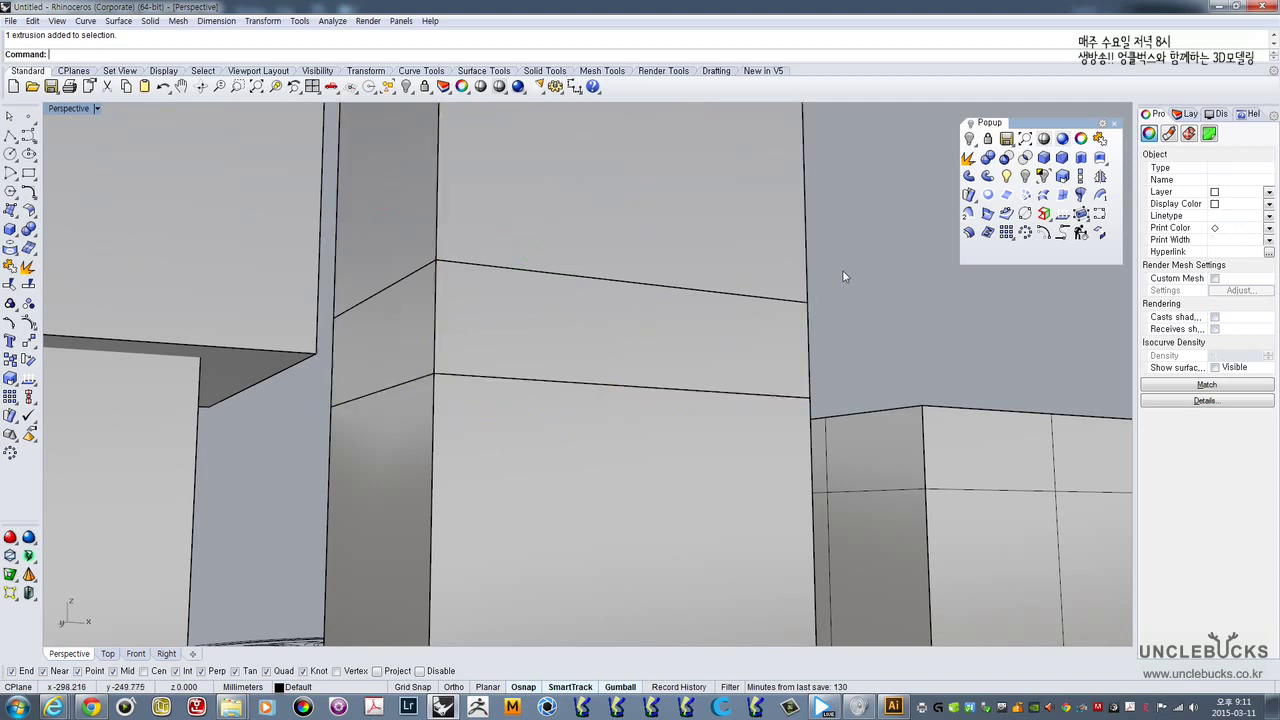
pyautogui.click(747, 240)
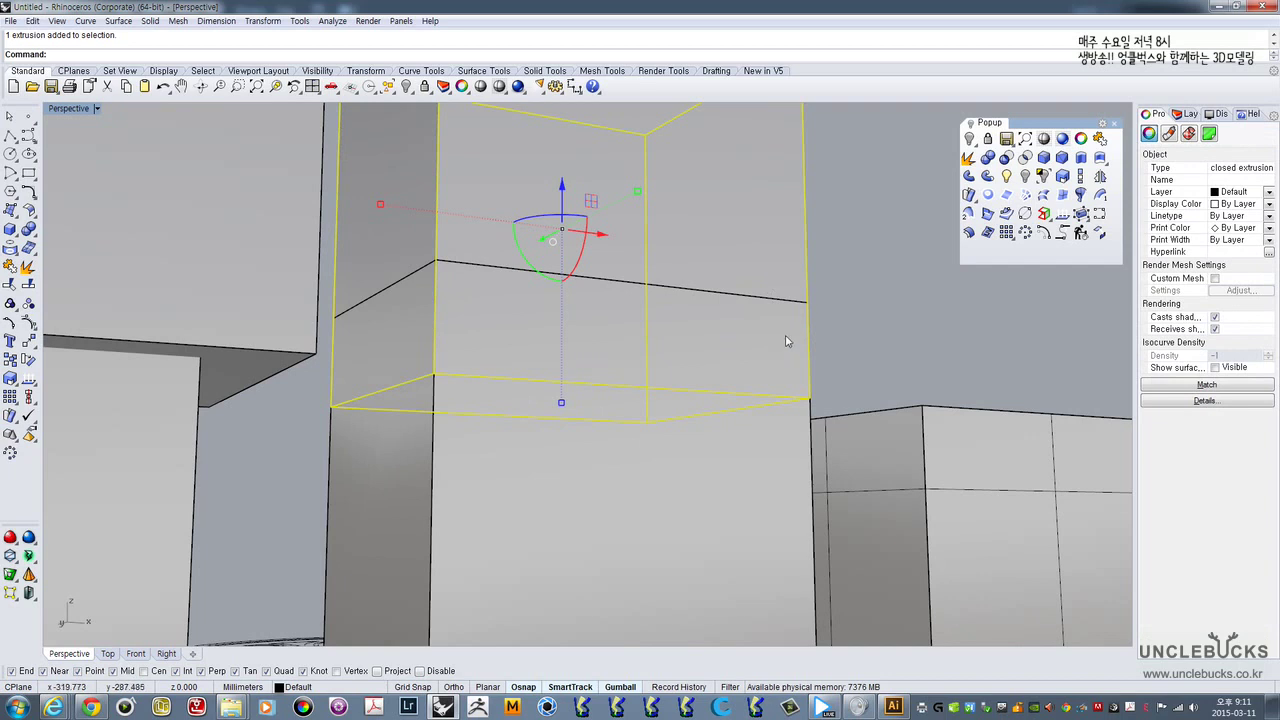
pyautogui.moveTo(786, 336); pyautogui.dragTo(800, 313, button='right')
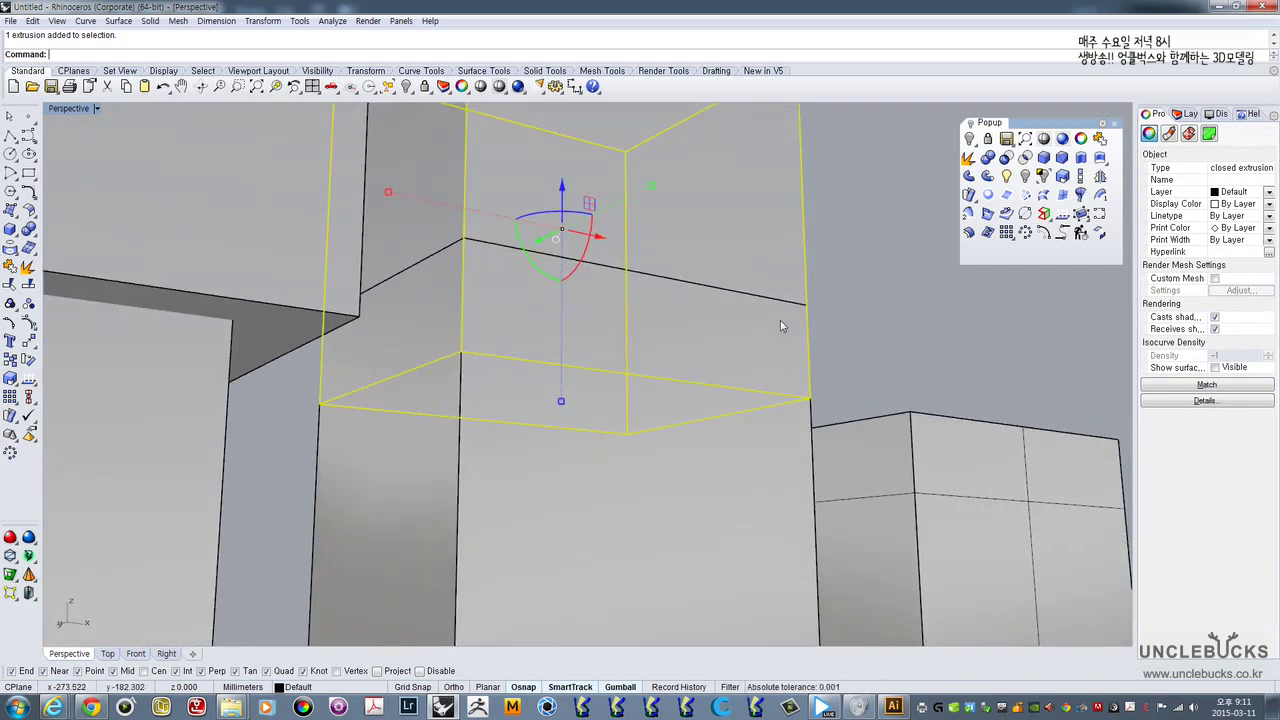
pyautogui.moveTo(781, 325); pyautogui.dragTo(773, 437)
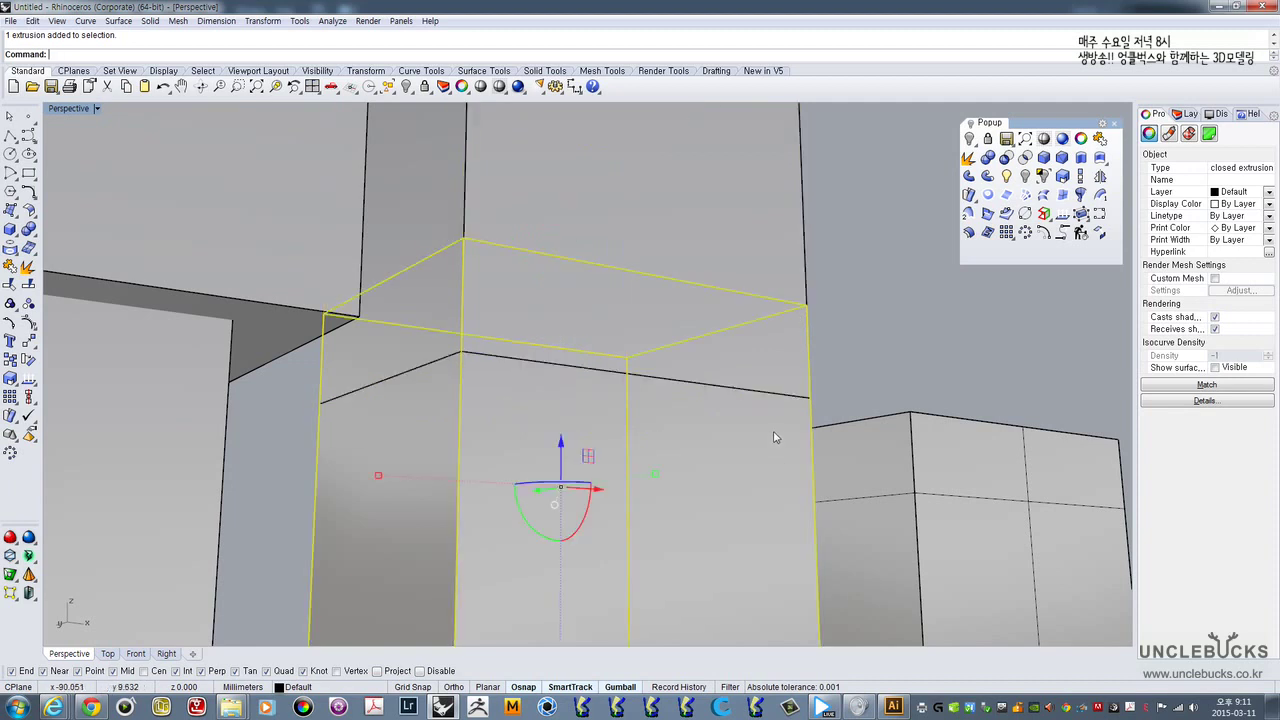
pyautogui.click(760, 252)
pyautogui.click(779, 359)
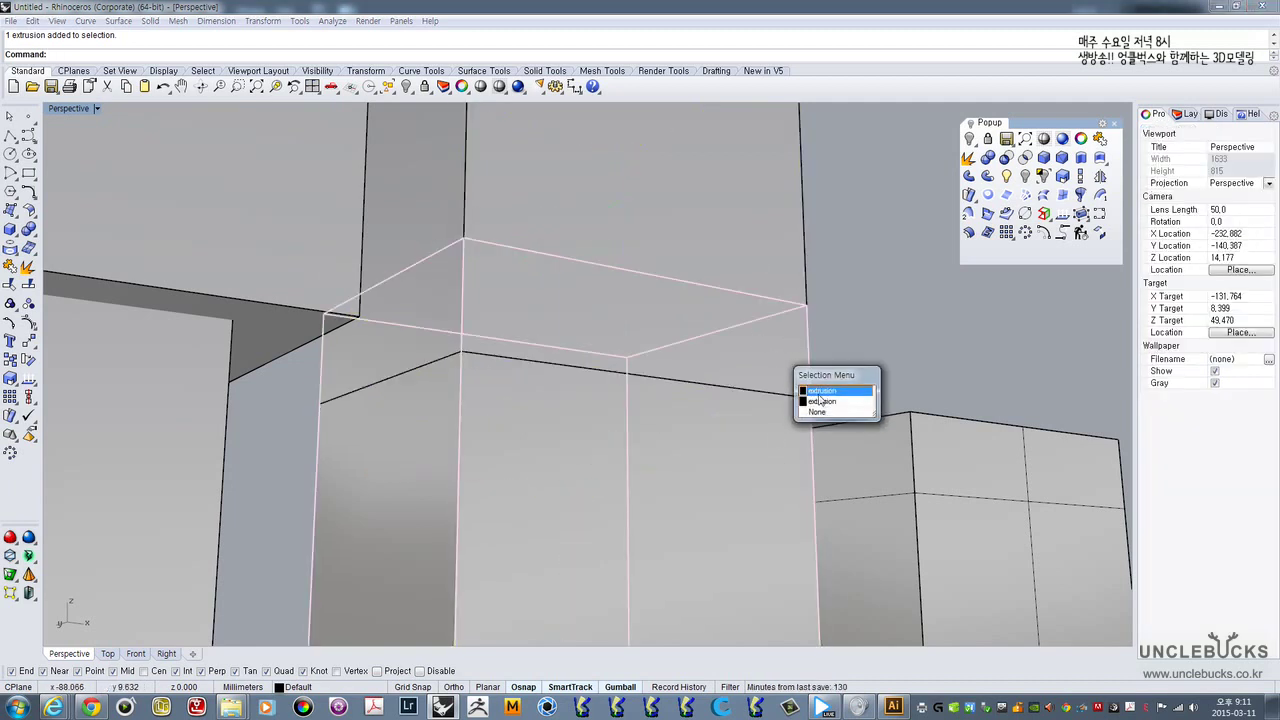
pyautogui.click(818, 400)
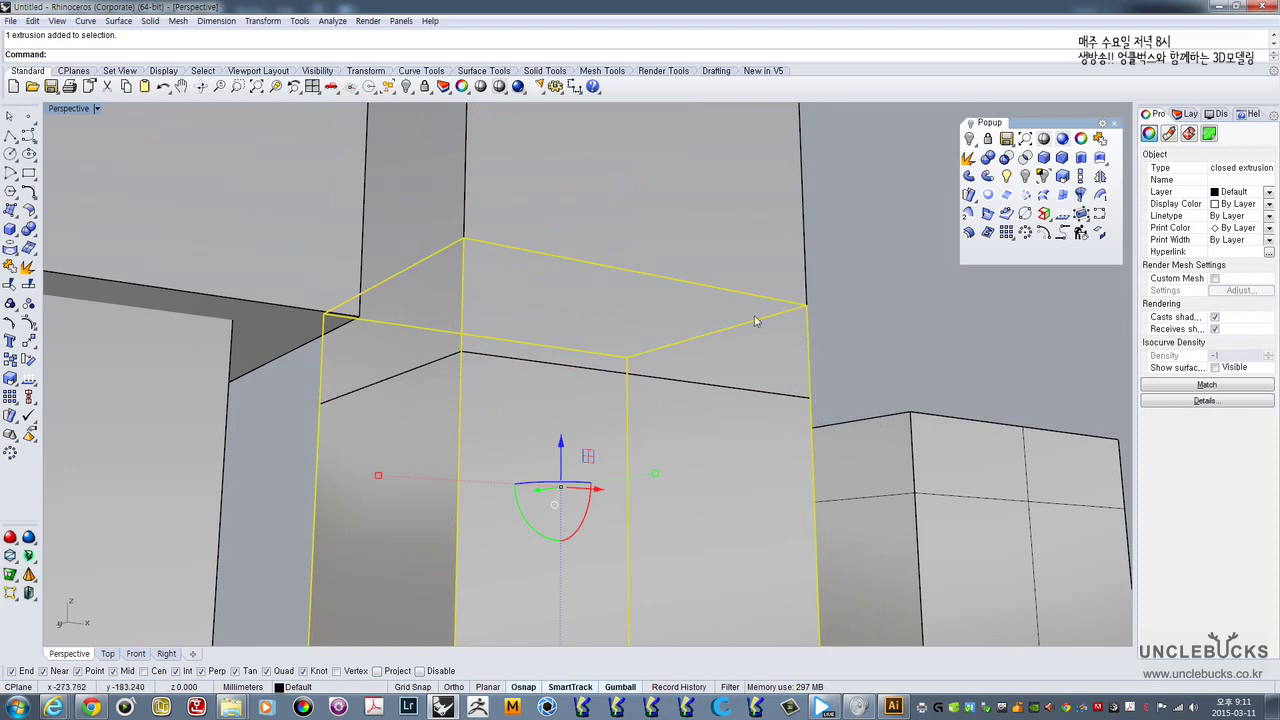
pyautogui.moveTo(779, 314); pyautogui.dragTo(746, 267)
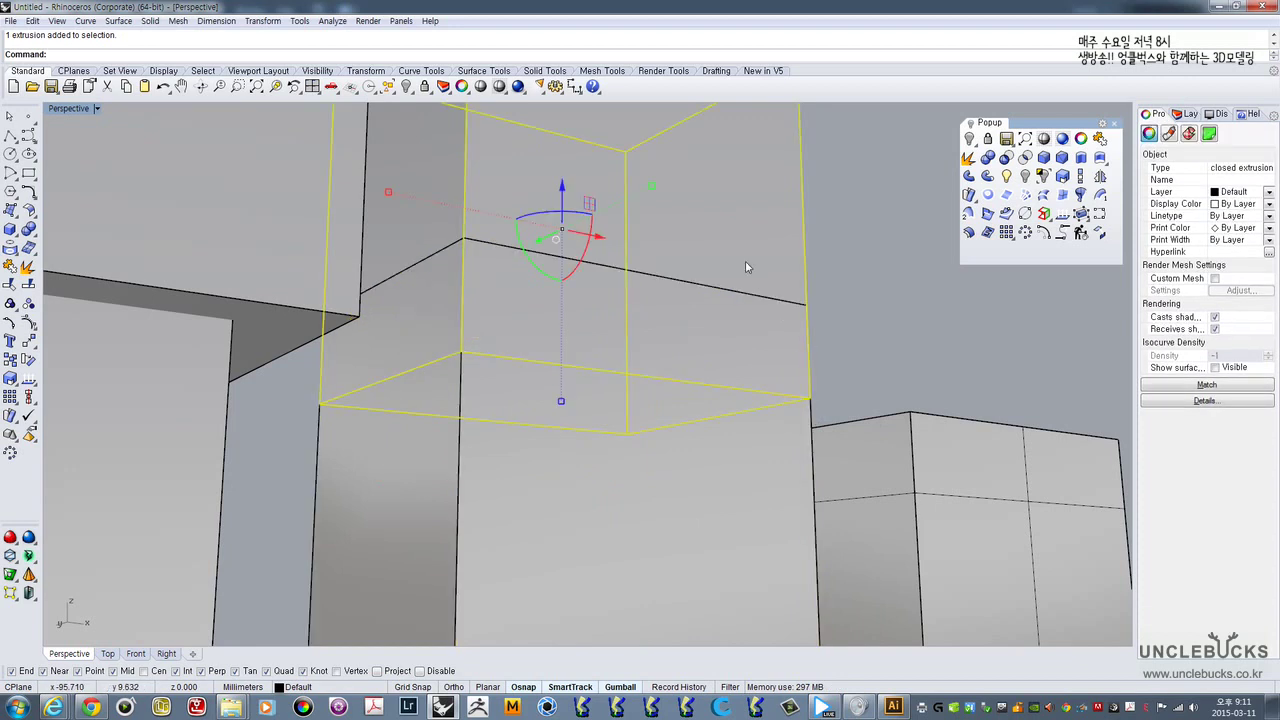
pyautogui.moveTo(746, 267); pyautogui.dragTo(696, 283, button='right')
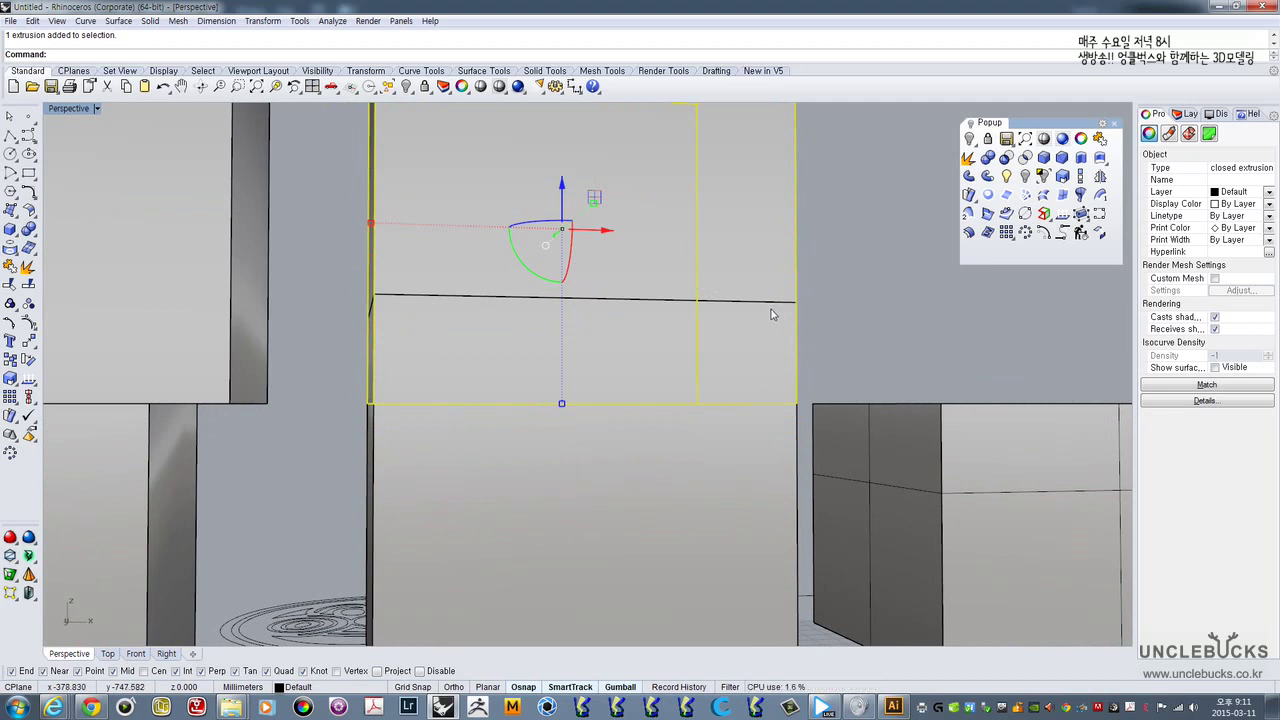
pyautogui.moveTo(772, 309); pyautogui.dragTo(794, 294, button='right')
# - Subtract the upper box from the lower box in the middle stack with Boolean Difference
pyautogui.click(794, 434)
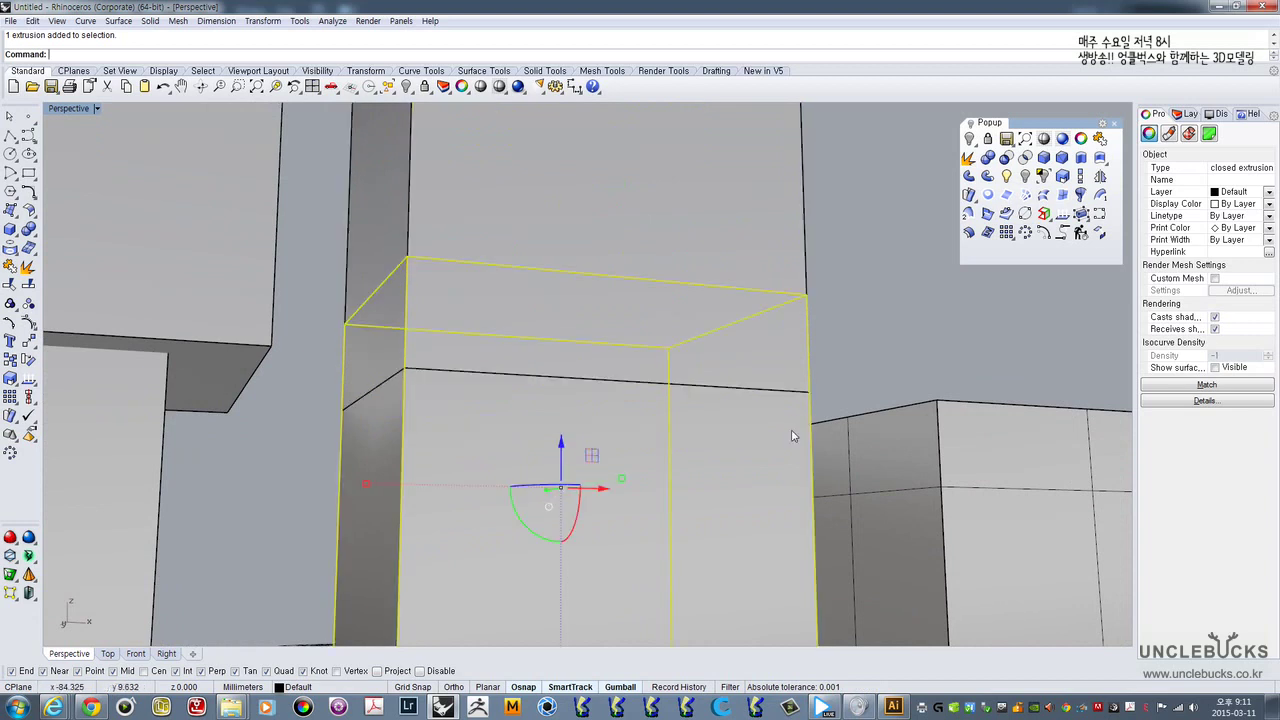
pyautogui.click(1005, 158)
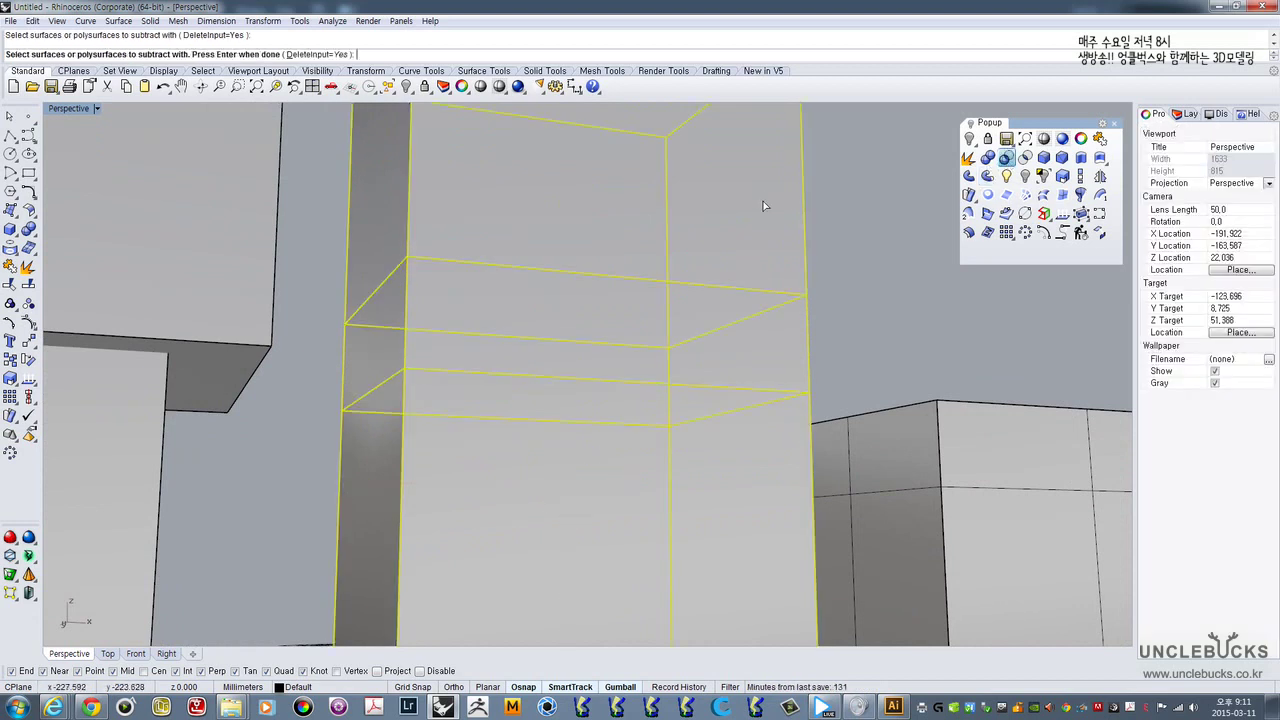
pyautogui.moveTo(814, 284); pyautogui.dragTo(757, 326, button='right')
pyautogui.rightClick(810, 304)
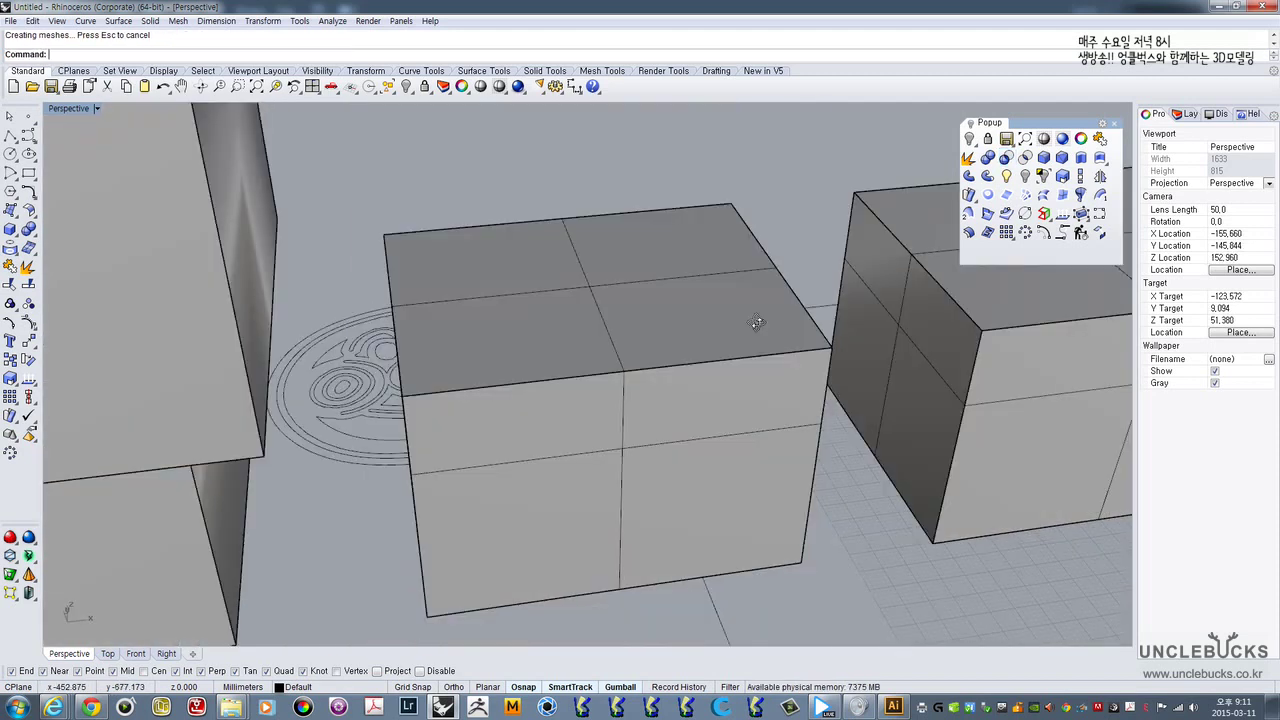
# - Draw a large rectangular solid box on the ground in front of the three box examples
pyautogui.scroll(-14, 754, 328)
pyautogui.scroll(-2, 773, 333)
pyautogui.scroll(8, 663, 240)
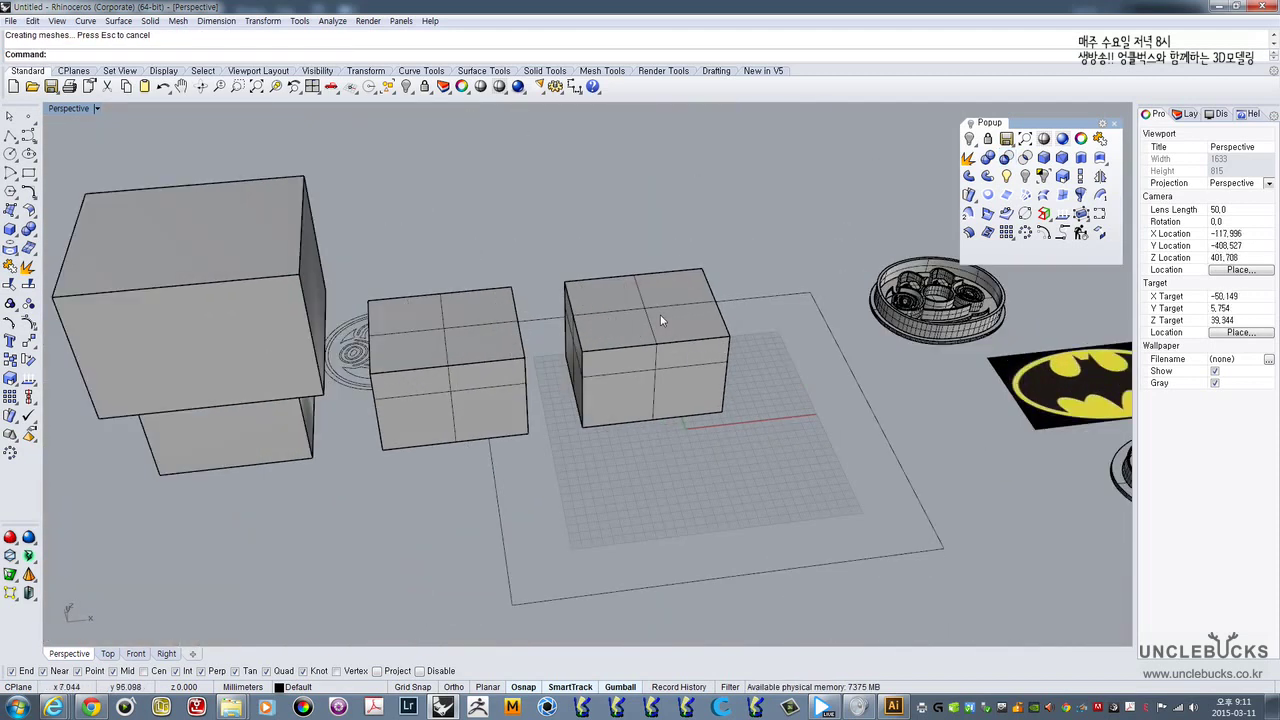
pyautogui.scroll(-2, 650, 285)
pyautogui.moveTo(650, 285); pyautogui.dragTo(906, 241, button='right')
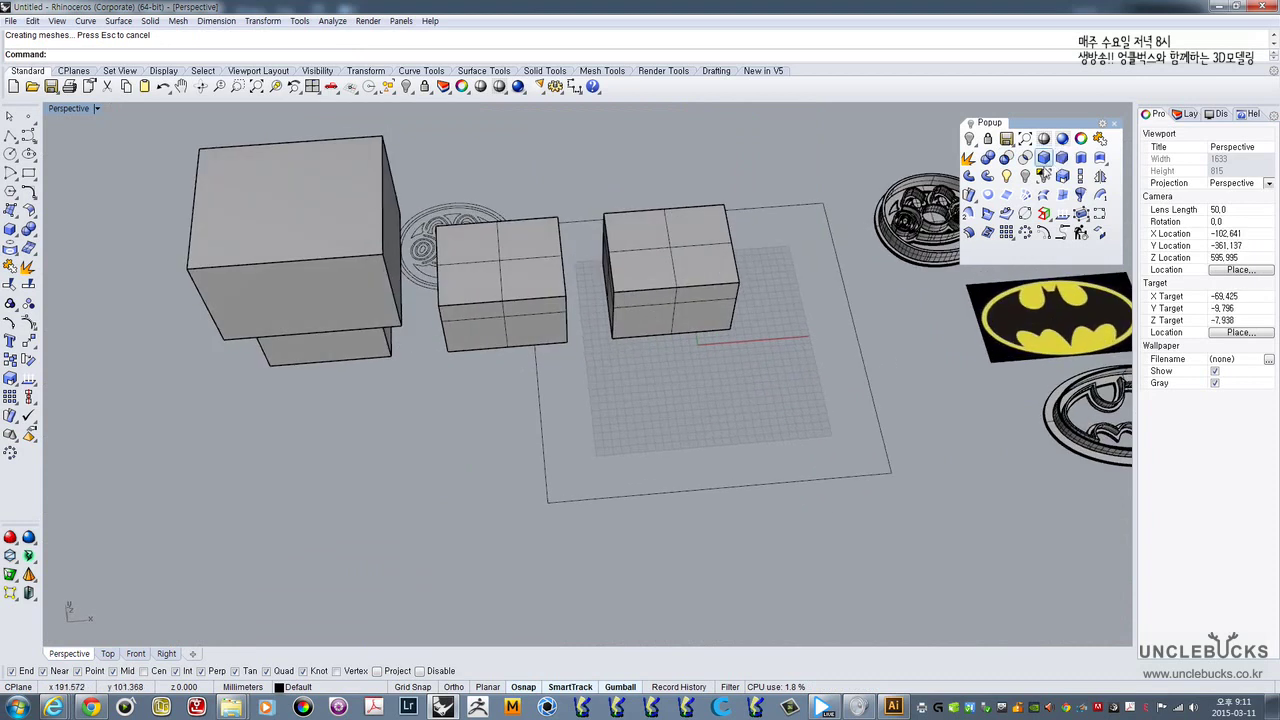
pyautogui.click(8, 230)
pyautogui.moveTo(352, 397); pyautogui.dragTo(459, 349, button='right')
pyautogui.scroll(-2, 449, 354)
pyautogui.click(376, 331)
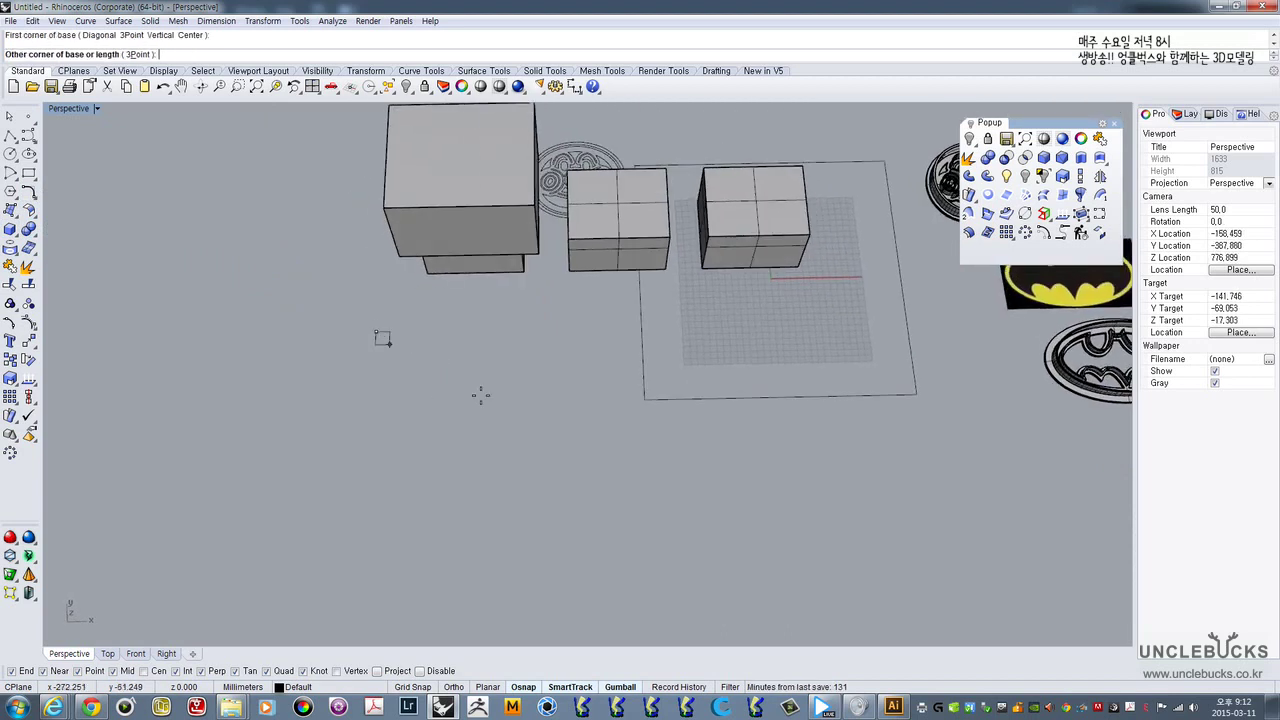
pyautogui.click(614, 508)
pyautogui.click(503, 478)
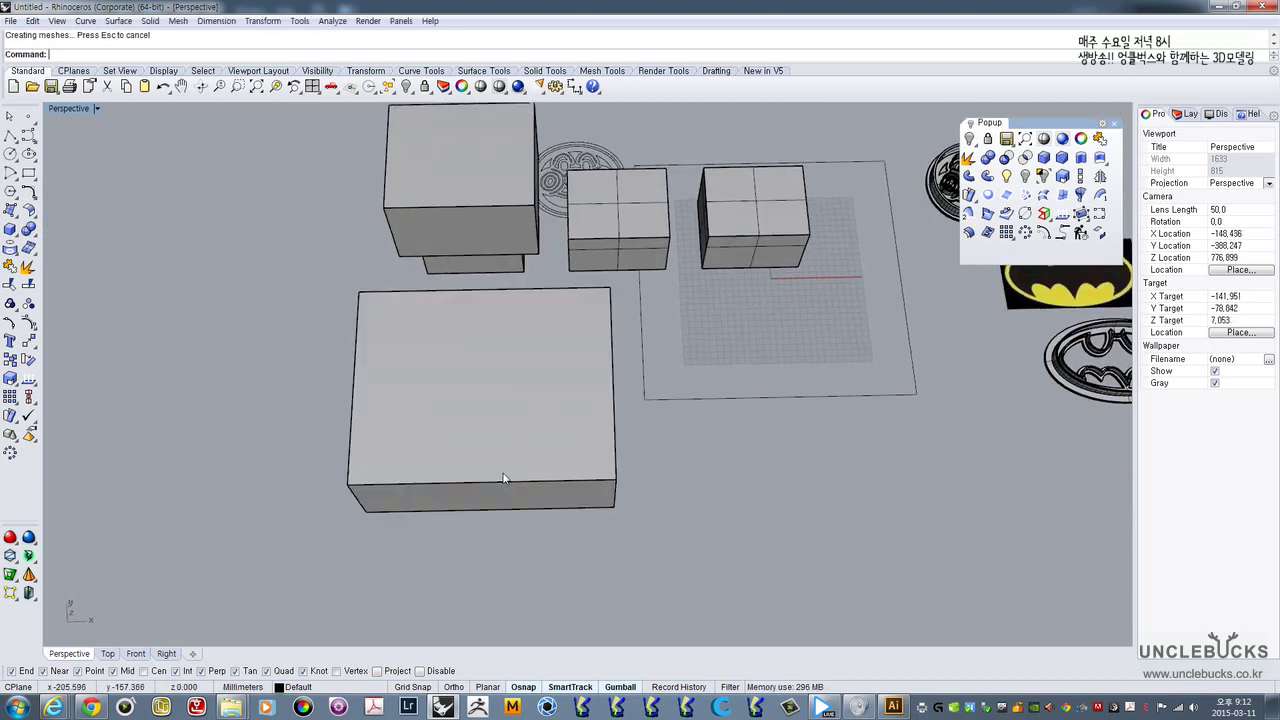
# - Draw a circle centred on the new box in the Top view, well inside the box outline
pyautogui.moveTo(503, 478); pyautogui.dragTo(537, 402, button='right')
pyautogui.click(537, 402)
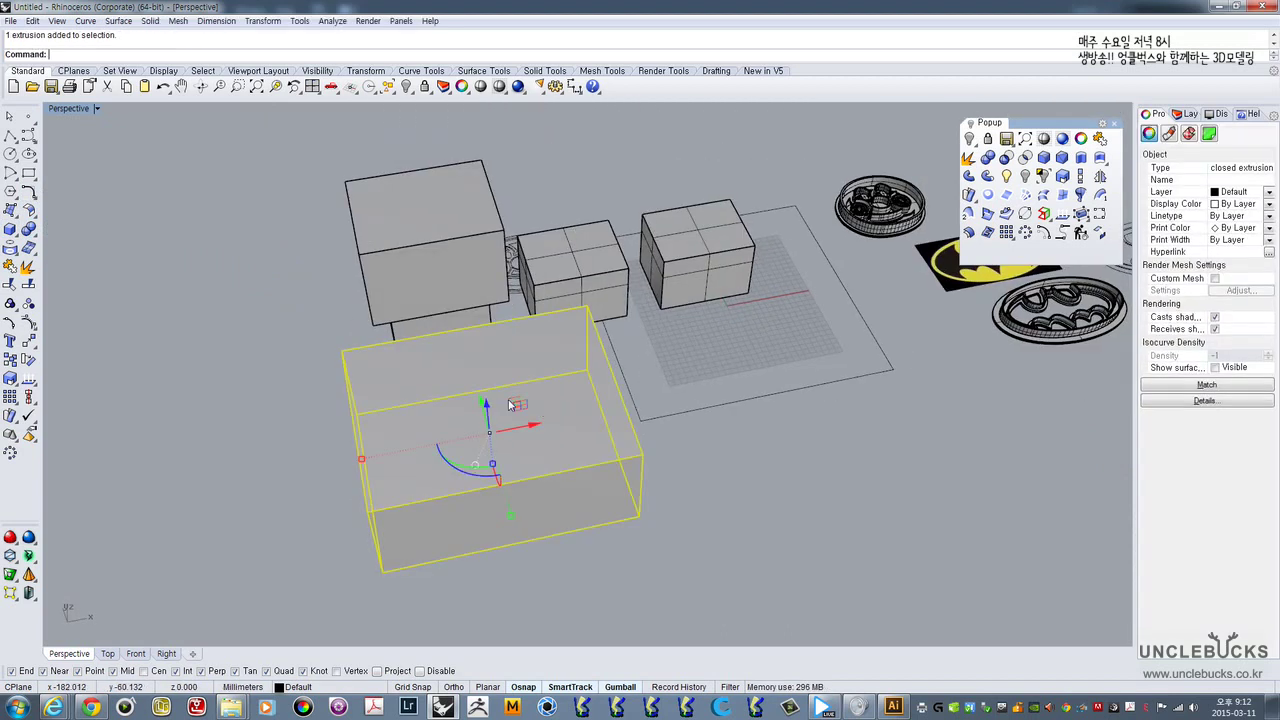
pyautogui.doubleClick(68, 108)
pyautogui.doubleClick(56, 108)
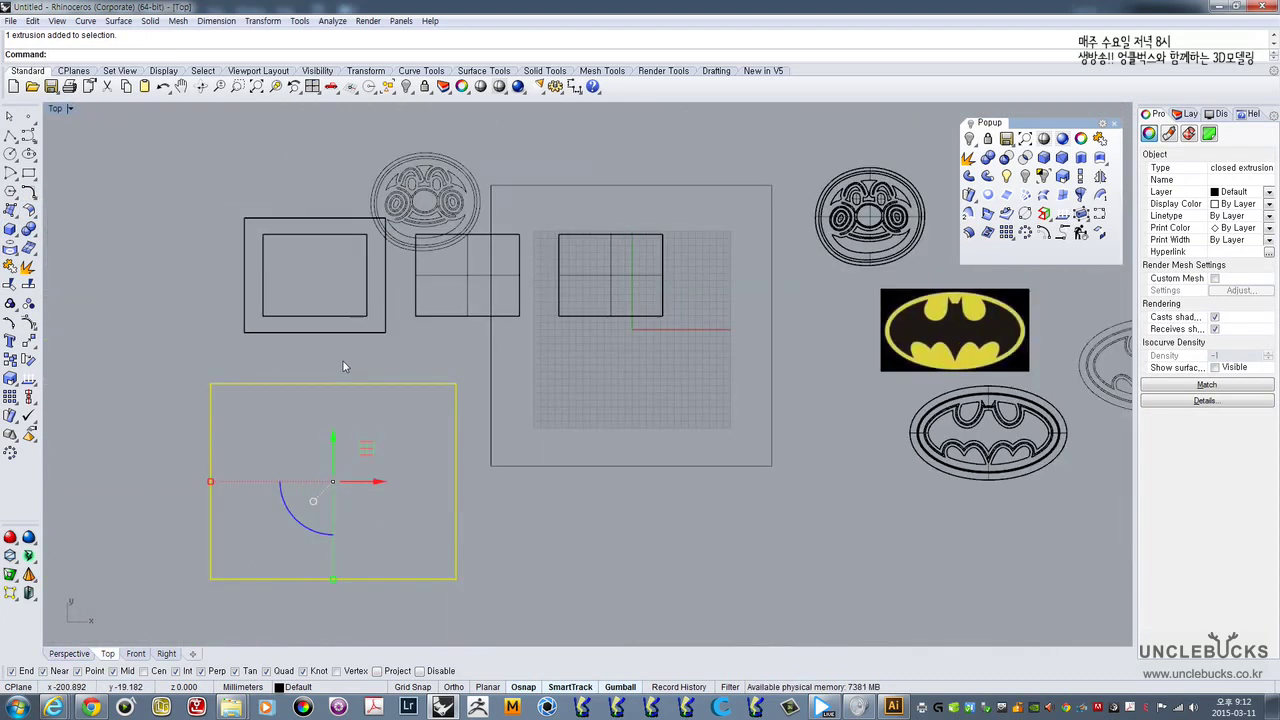
pyautogui.moveTo(290, 453); pyautogui.dragTo(385, 302, button='right')
pyautogui.scroll(6, 367, 378)
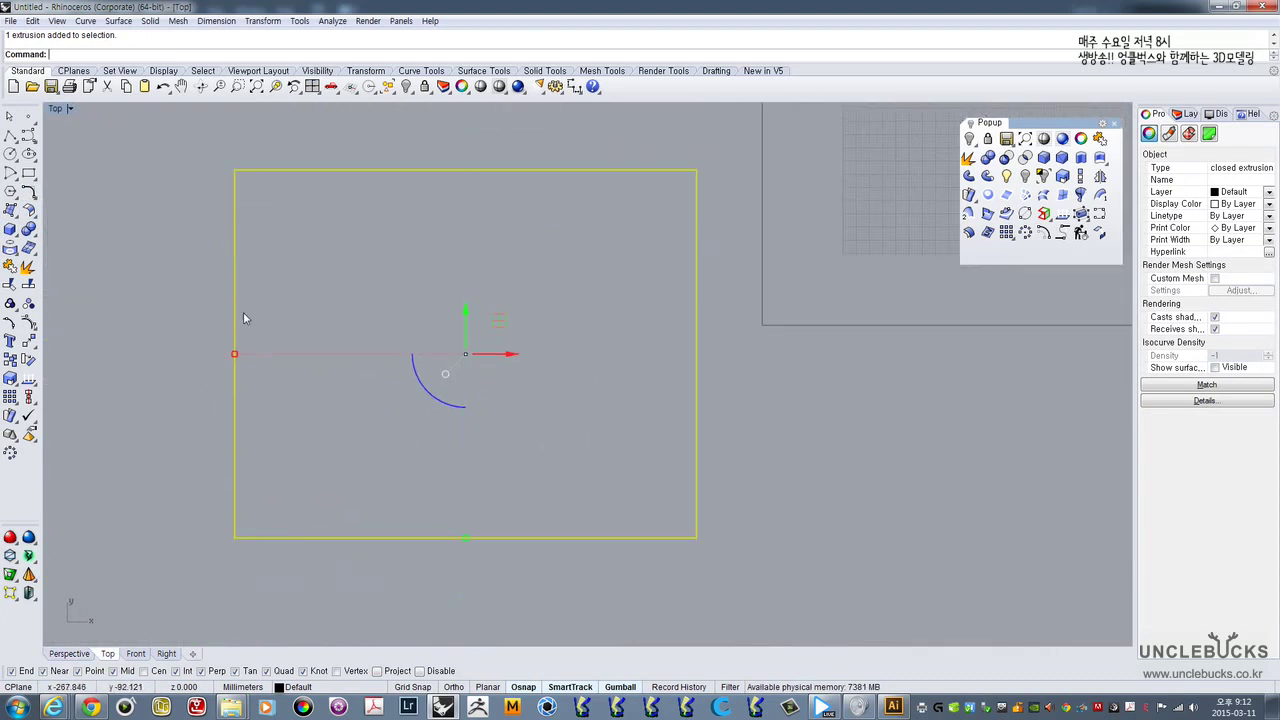
pyautogui.click(11, 155)
pyautogui.click(463, 355)
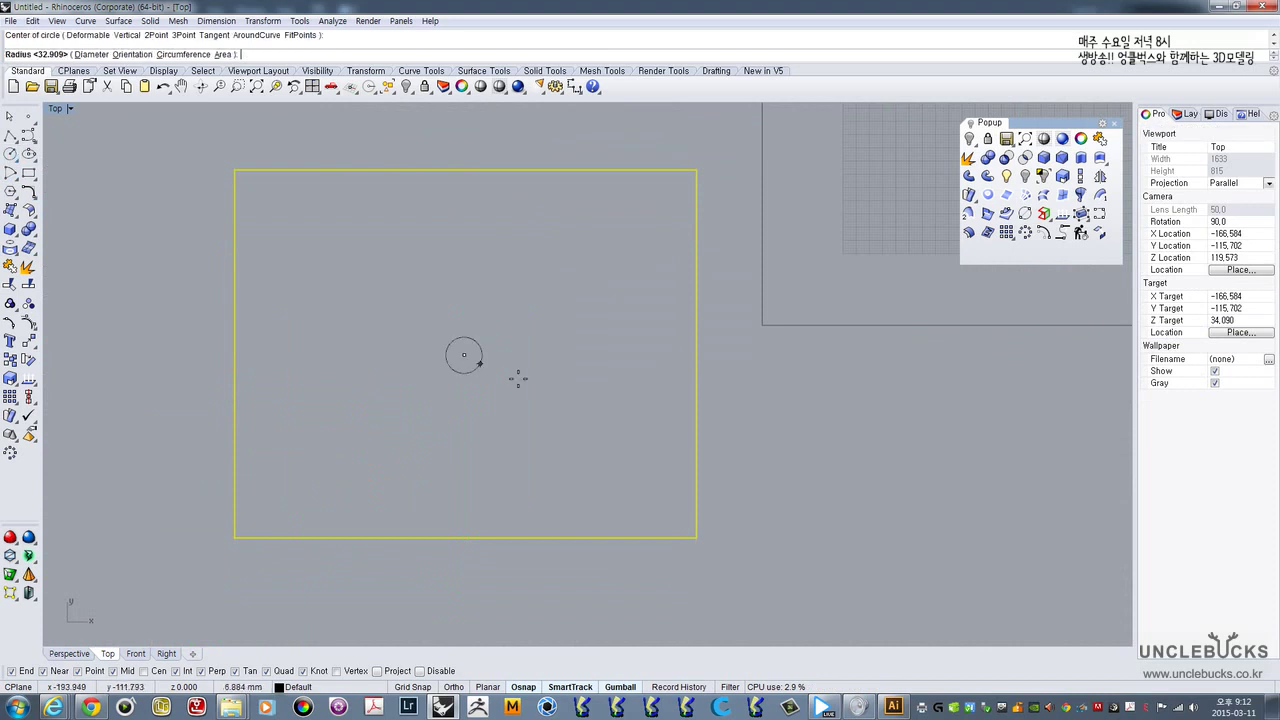
pyautogui.click(543, 361)
# - Move the circle about 89 mm straight down below the box and extrude it upward into a solid cylinder passing through the box
pyautogui.click(505, 287)
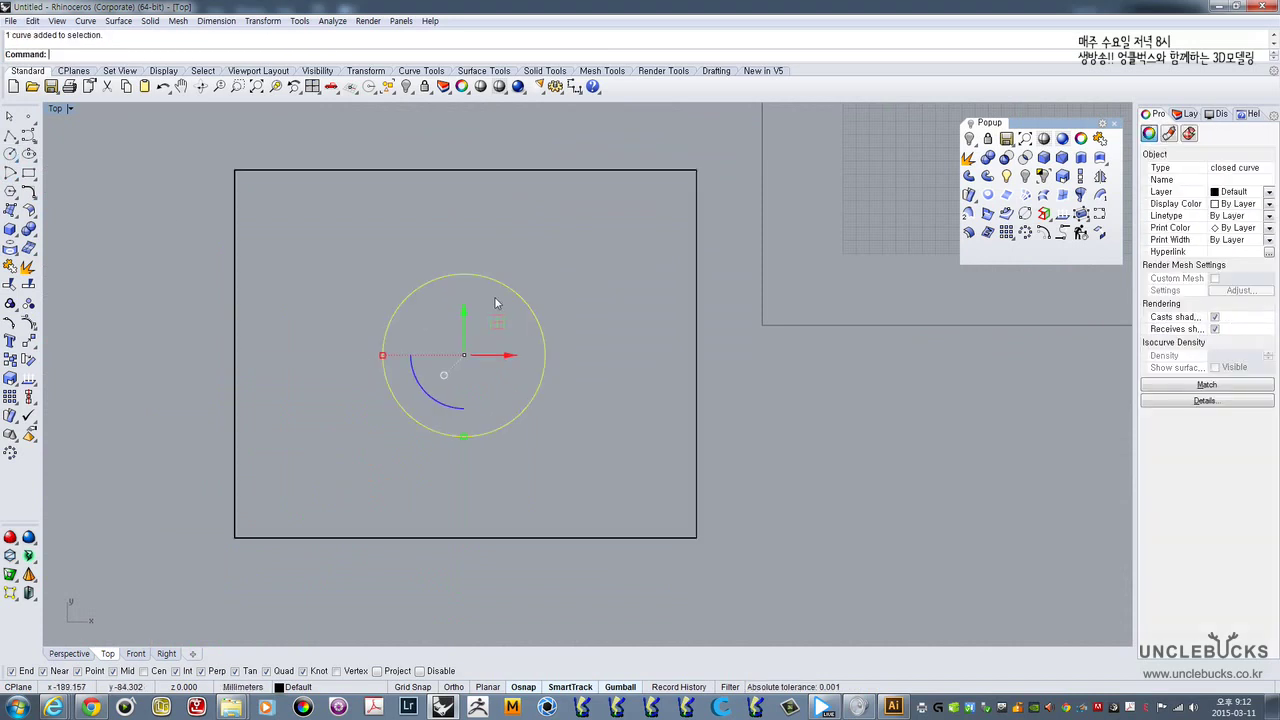
pyautogui.doubleClick(52, 108)
pyautogui.doubleClick(621, 110)
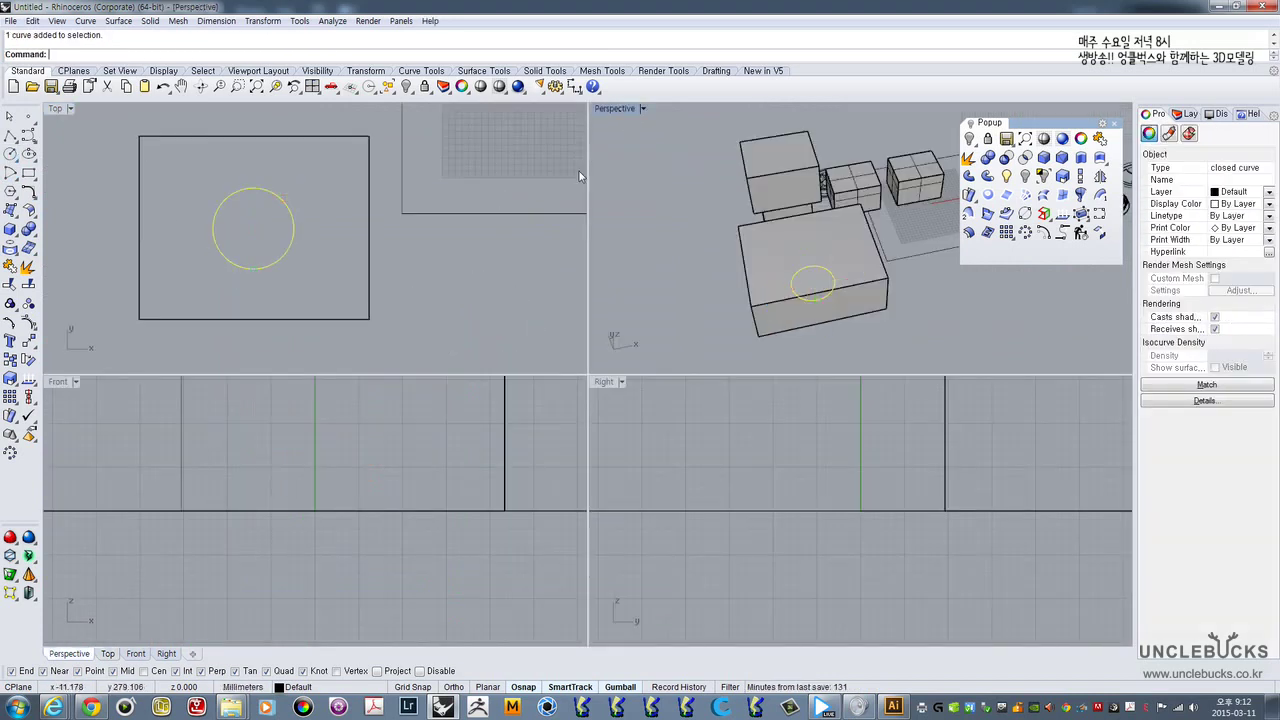
pyautogui.moveTo(536, 240); pyautogui.dragTo(590, 180, button='right')
pyautogui.keyDown('shift'); pyautogui.moveTo(517, 339); pyautogui.dragTo(555, 268, button='right'); pyautogui.keyUp('shift')
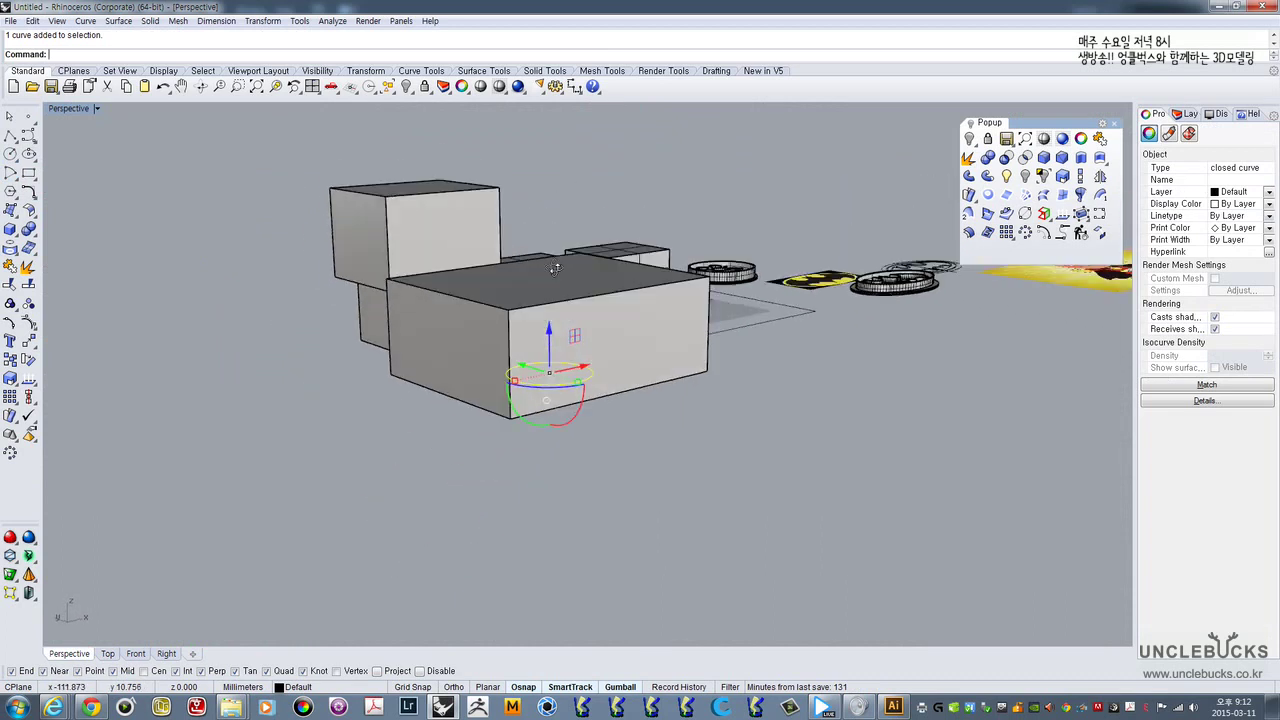
pyautogui.moveTo(551, 339); pyautogui.dragTo(562, 459)
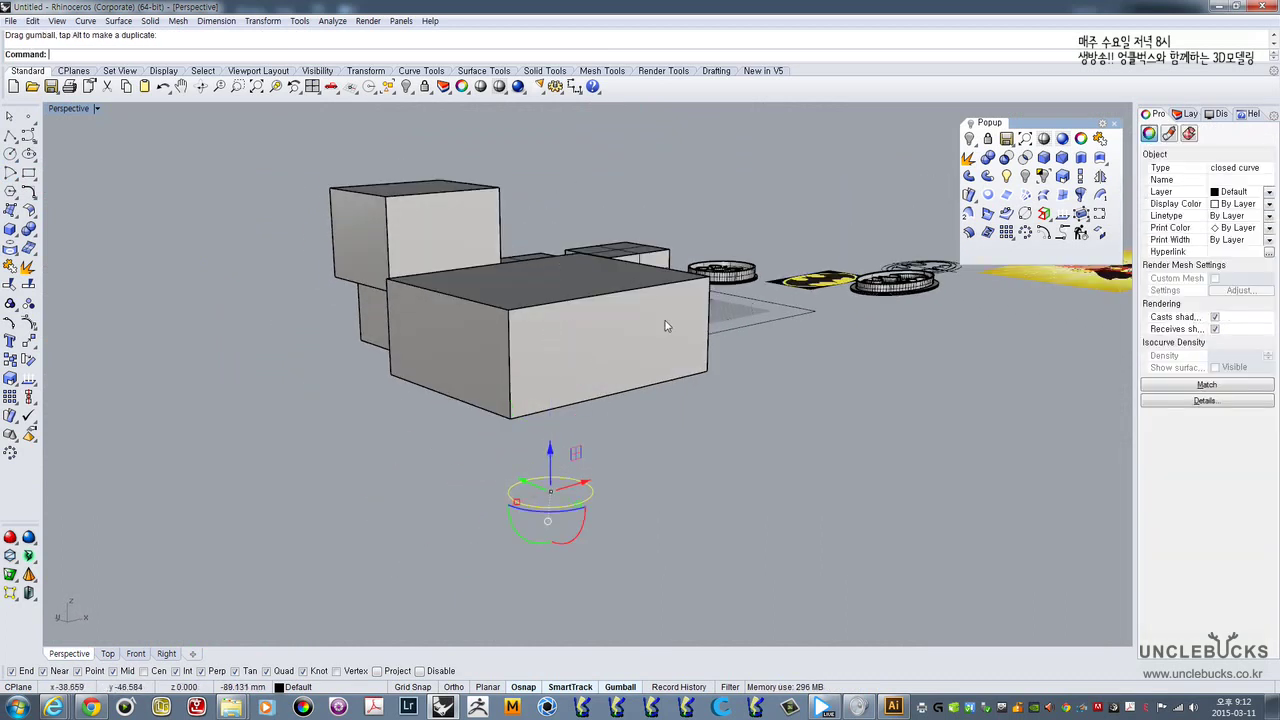
pyautogui.moveTo(663, 323); pyautogui.dragTo(698, 349, button='right')
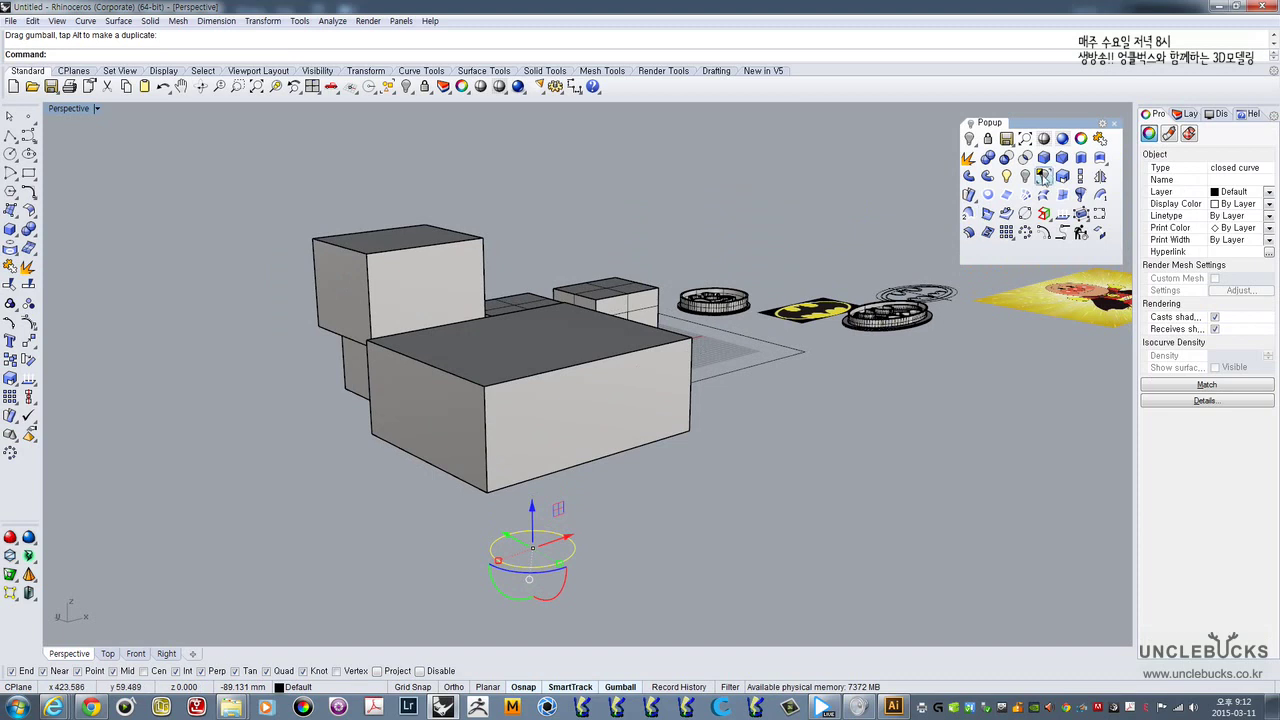
pyautogui.click(1080, 161)
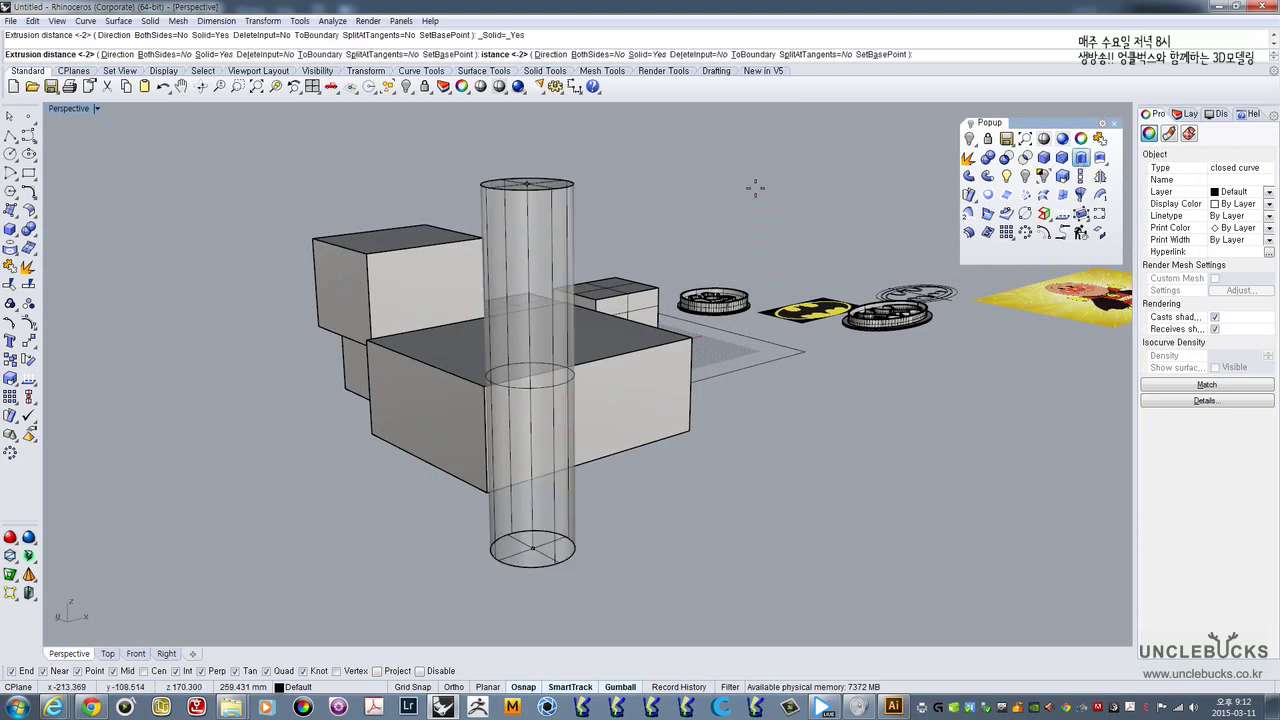
pyautogui.click(717, 154)
# - Copy the cylinder about 189 mm straight up, leaving the original in place
pyautogui.moveTo(631, 261); pyautogui.dragTo(625, 229, button='right')
pyautogui.click(570, 462)
pyautogui.moveTo(577, 456)
pyautogui.mouseDown(button='right')
pyautogui.moveTo(586, 474)
pyautogui.moveTo(540, 464)
pyautogui.moveTo(570, 462)
pyautogui.mouseUp(button='right')
pyautogui.scroll(-2, 543, 323)
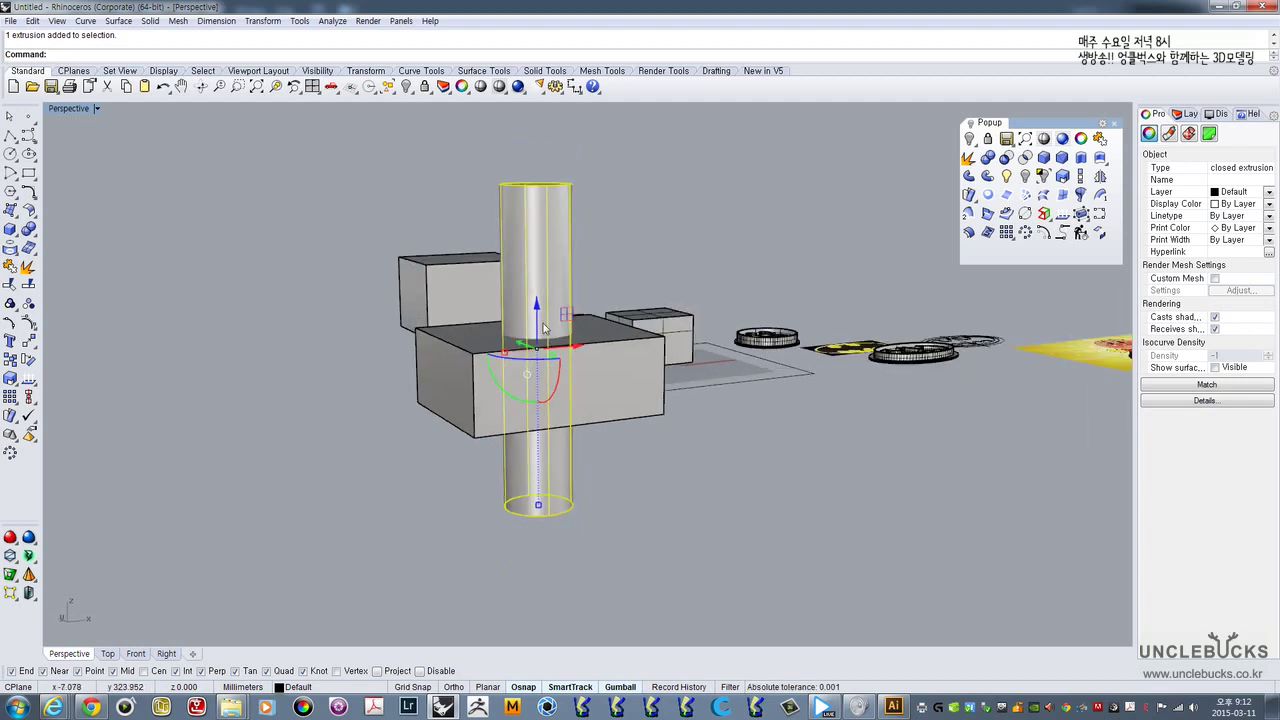
pyautogui.keyDown('shift'); pyautogui.moveTo(566, 300); pyautogui.dragTo(516, 423, button='right'); pyautogui.keyUp('shift')
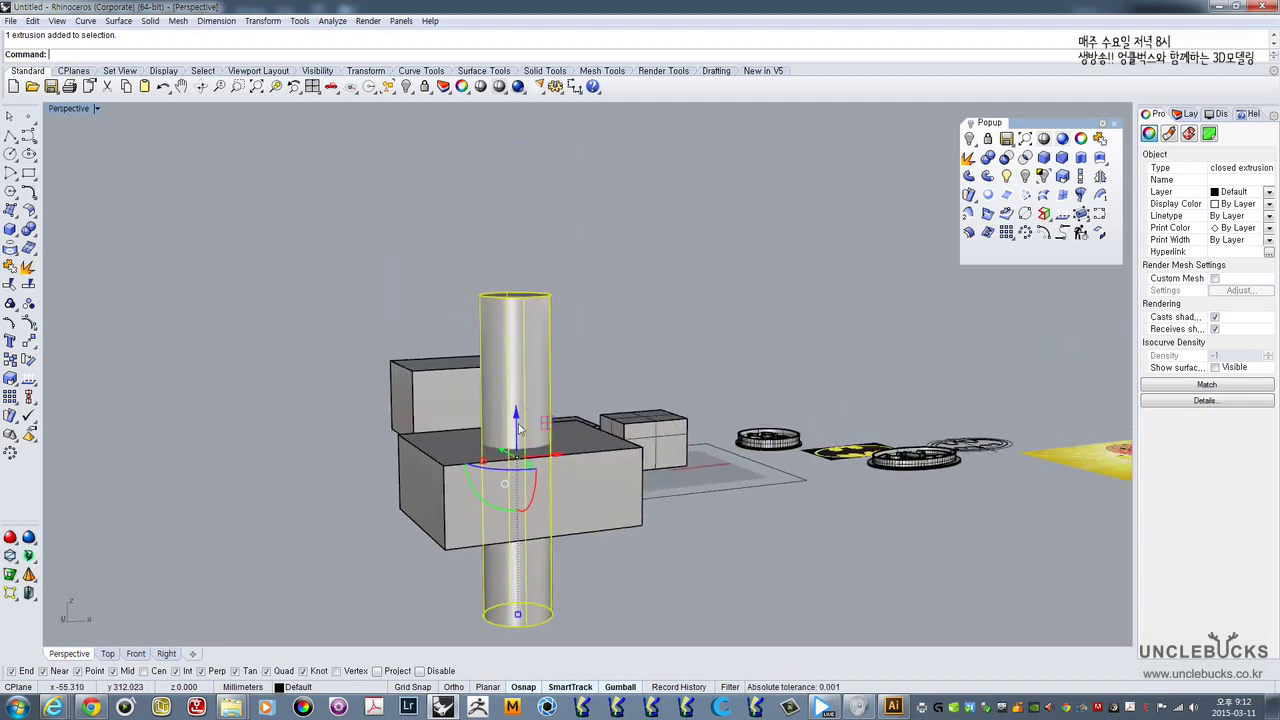
pyautogui.moveTo(515, 424); pyautogui.dragTo(503, 184)
pyautogui.click(637, 306)
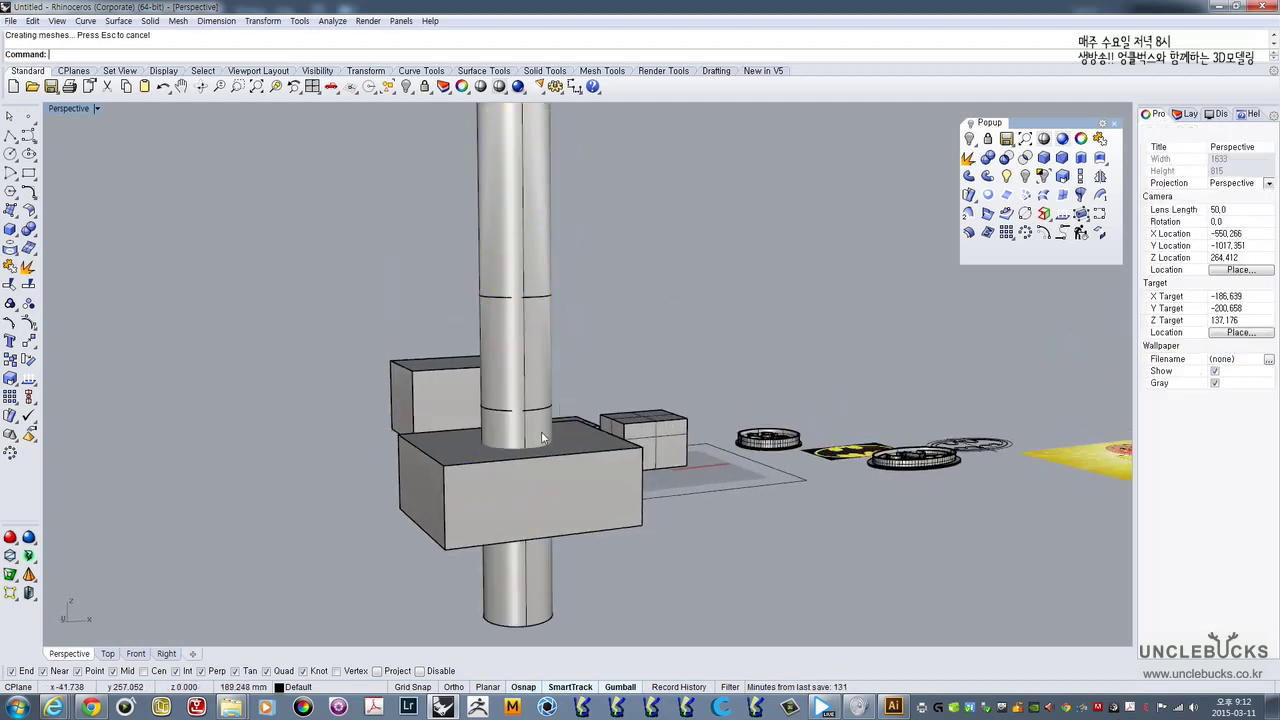
# - Raise the original cylinder about 116 mm so its lower end stops inside the box
pyautogui.click(541, 431)
pyautogui.keyDown('shift'); pyautogui.moveTo(586, 452); pyautogui.dragTo(563, 377, button='right'); pyautogui.keyUp('shift')
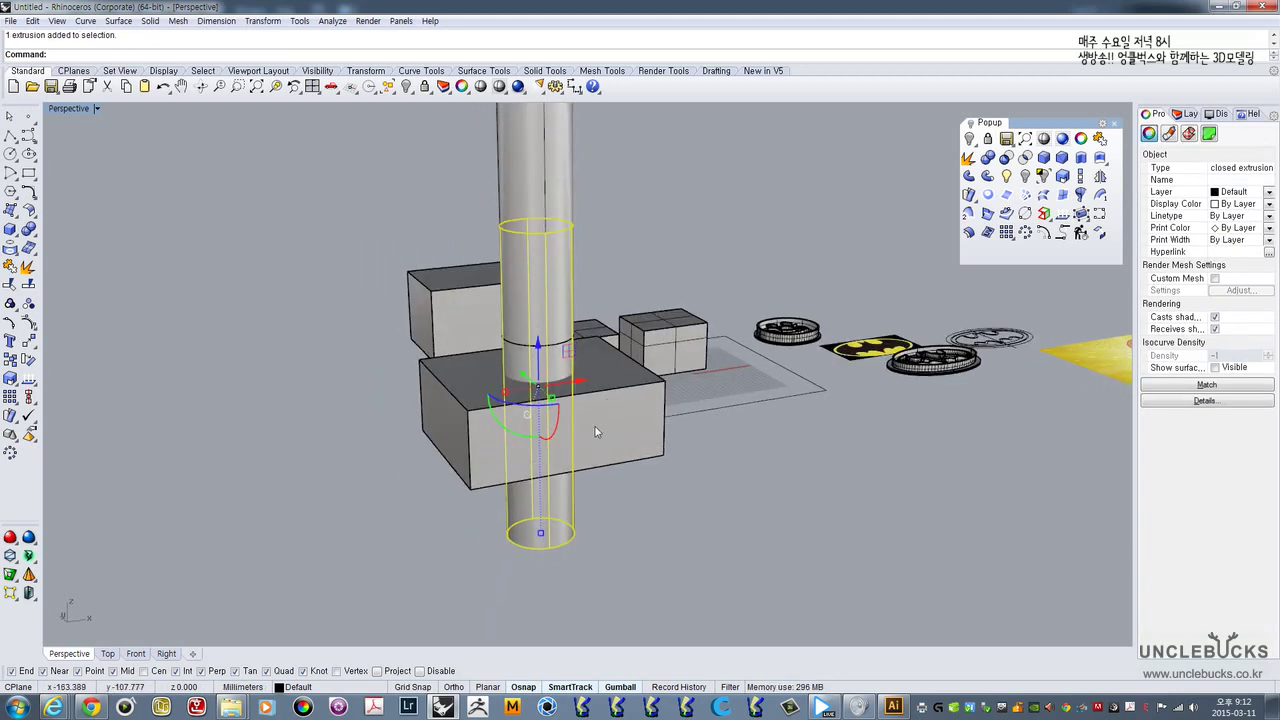
pyautogui.click(563, 377)
pyautogui.click(541, 370)
pyautogui.click(632, 288)
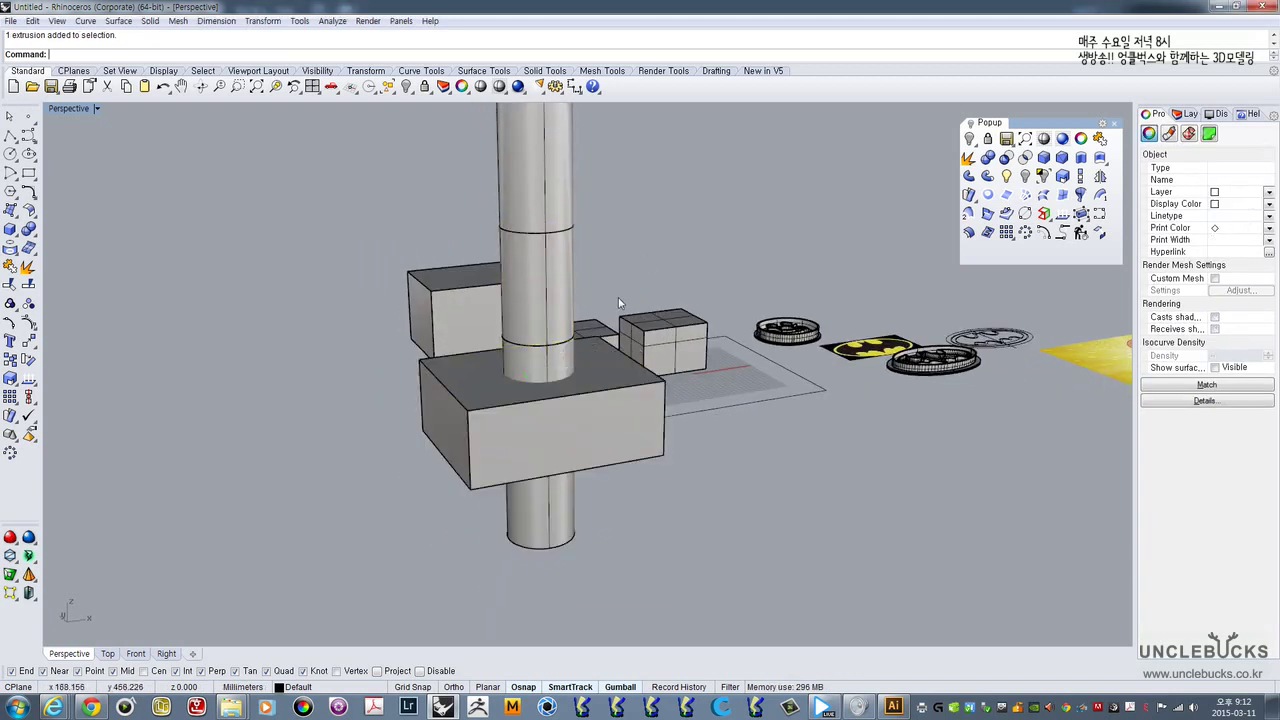
pyautogui.click(544, 372)
pyautogui.moveTo(546, 384); pyautogui.dragTo(537, 369, button='right')
pyautogui.moveTo(535, 311); pyautogui.dragTo(535, 195)
pyautogui.click(627, 249)
pyautogui.moveTo(616, 323); pyautogui.dragTo(606, 277, button='right')
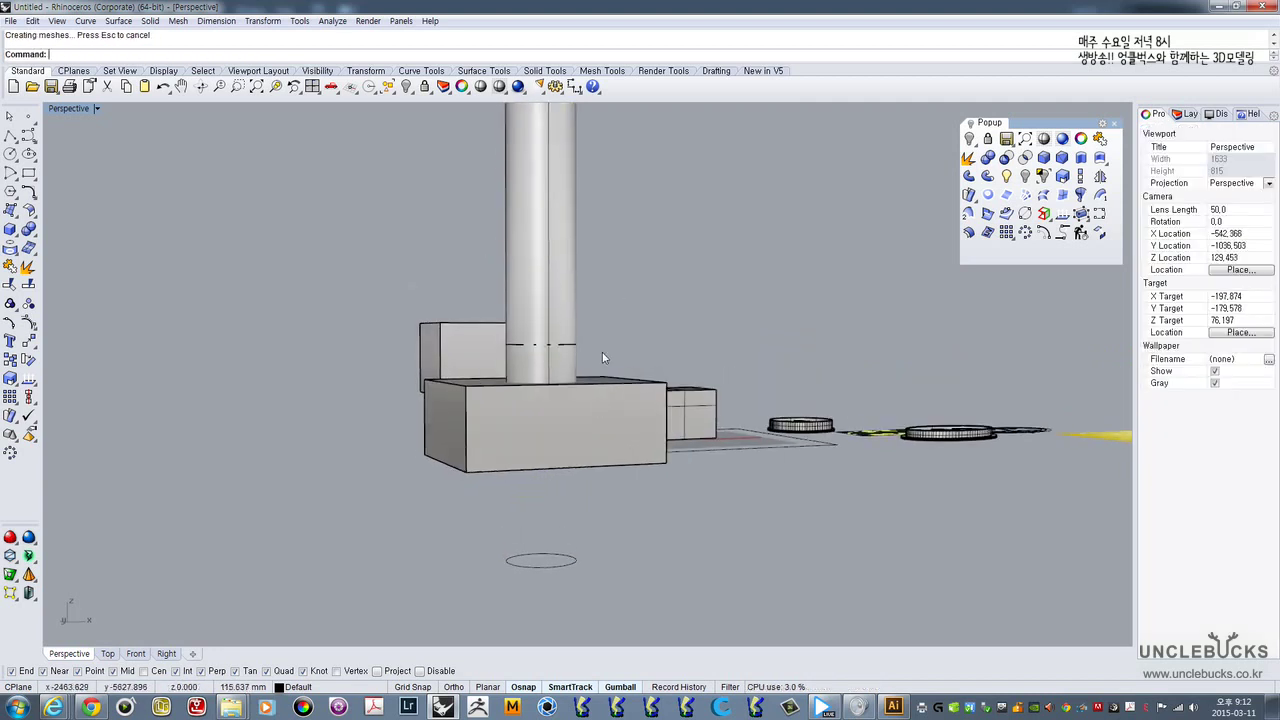
# - Subtract the lower cylinder from the large box with Boolean Difference to cut a blind round hole
pyautogui.click(604, 405)
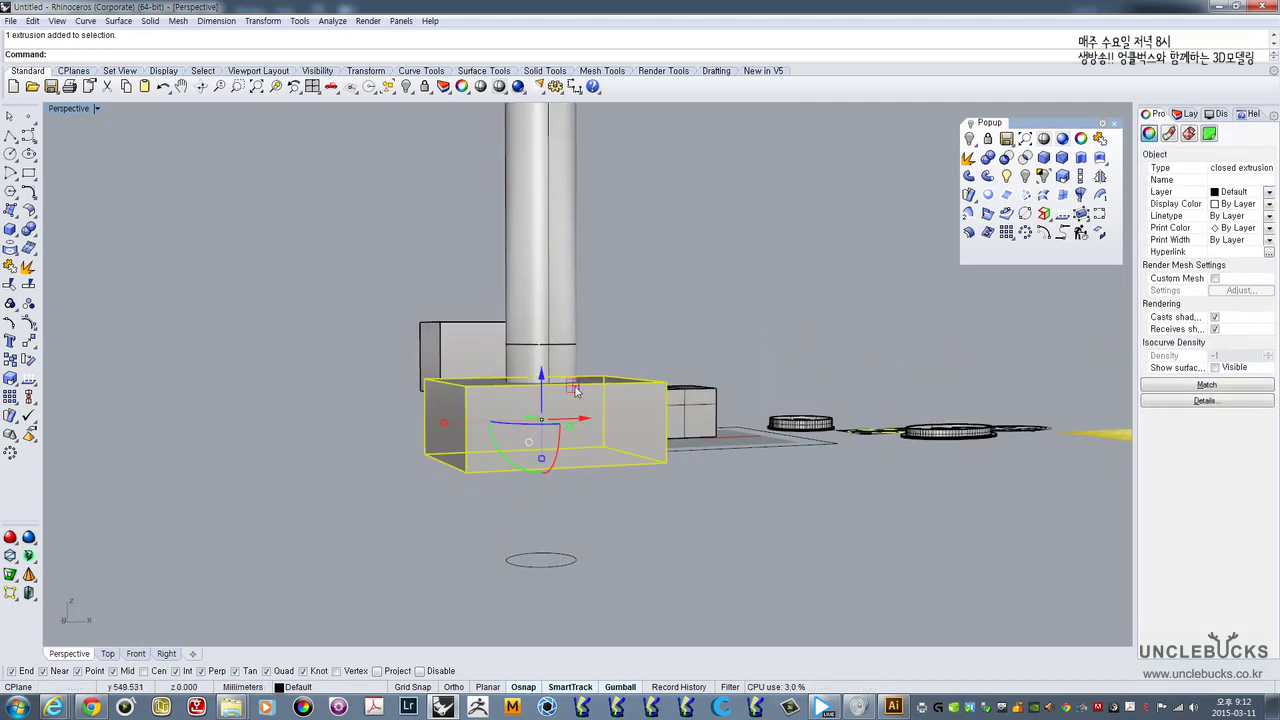
pyautogui.click(1007, 175)
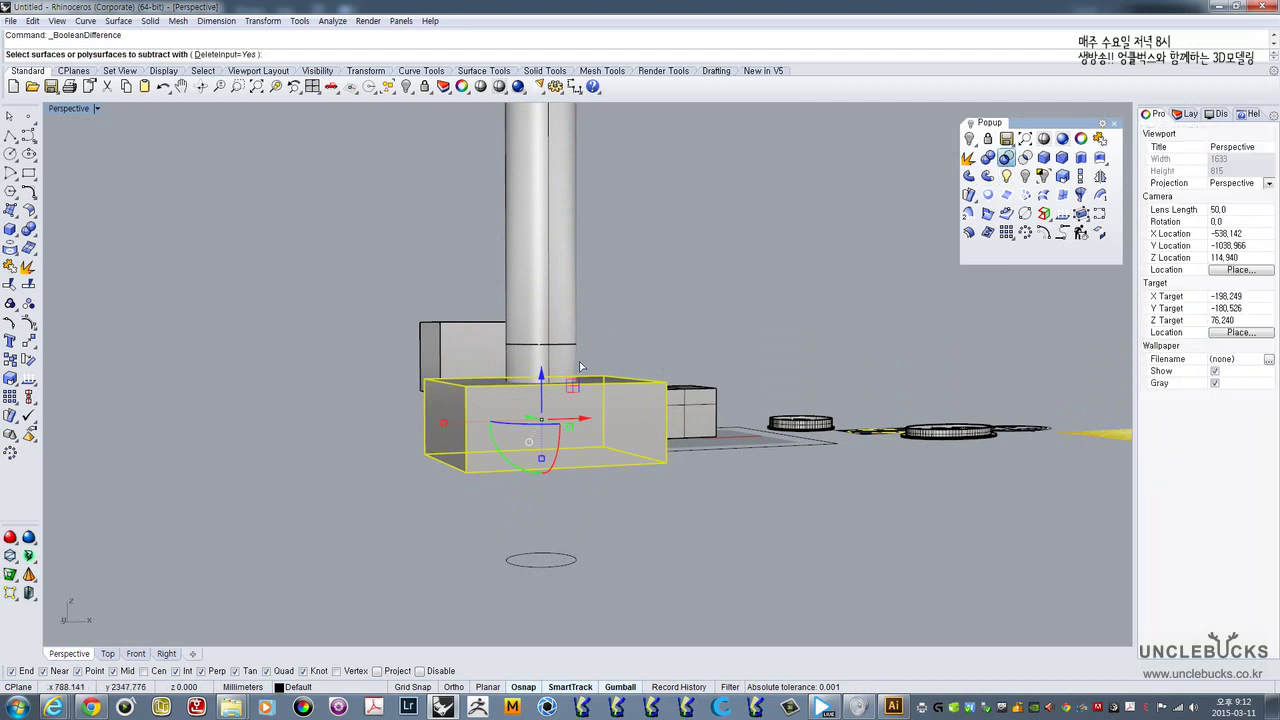
pyautogui.click(618, 365)
pyautogui.rightClick(623, 315)
pyautogui.moveTo(623, 315); pyautogui.dragTo(631, 378, button='right')
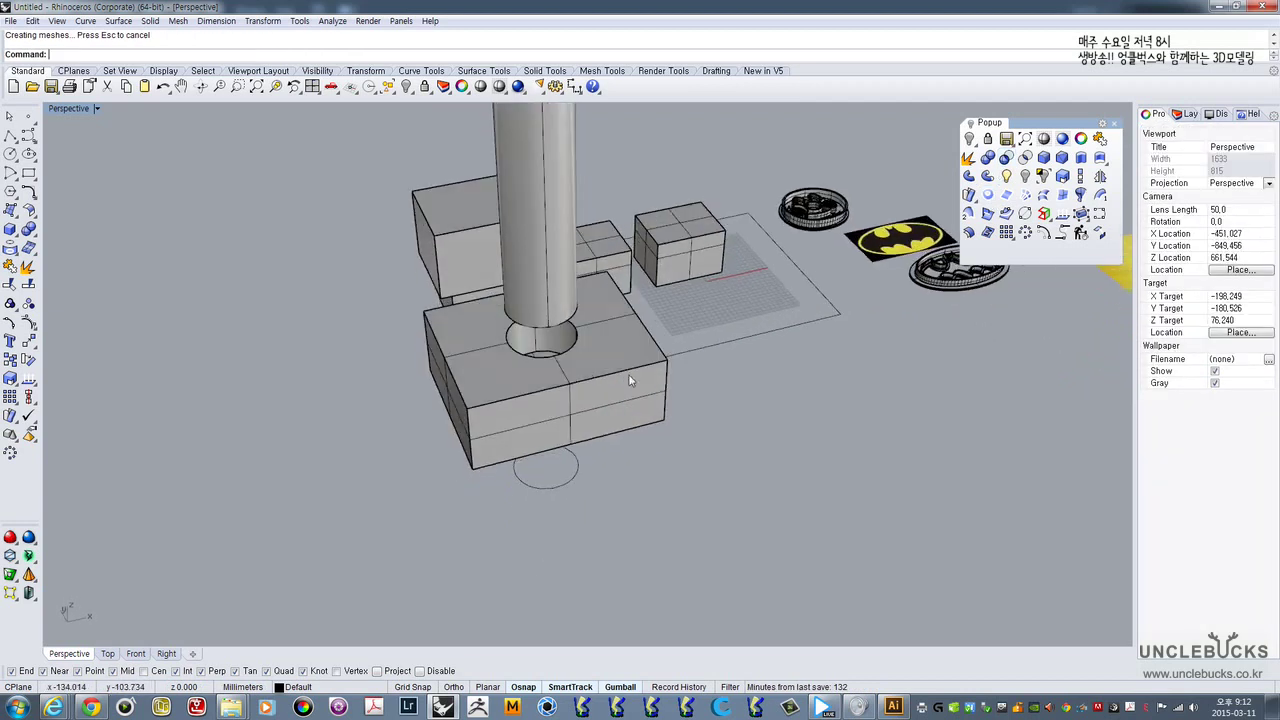
pyautogui.keyDown('shift'); pyautogui.moveTo(571, 339); pyautogui.dragTo(628, 390, button='right'); pyautogui.keyUp('shift')
pyautogui.scroll(5, 628, 390)
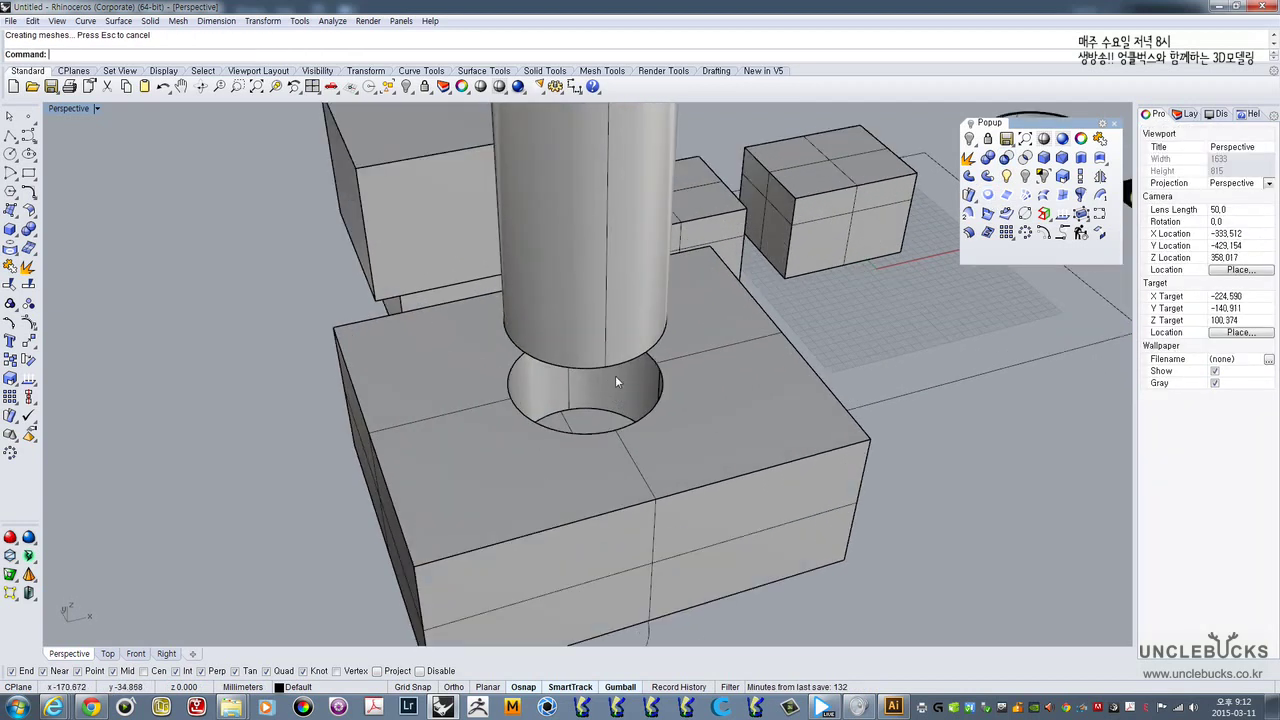
# - Lower the remaining cylinder about 60 mm so its end sits inside the hole in the box
pyautogui.click(621, 345)
pyautogui.scroll(-5, 580, 400)
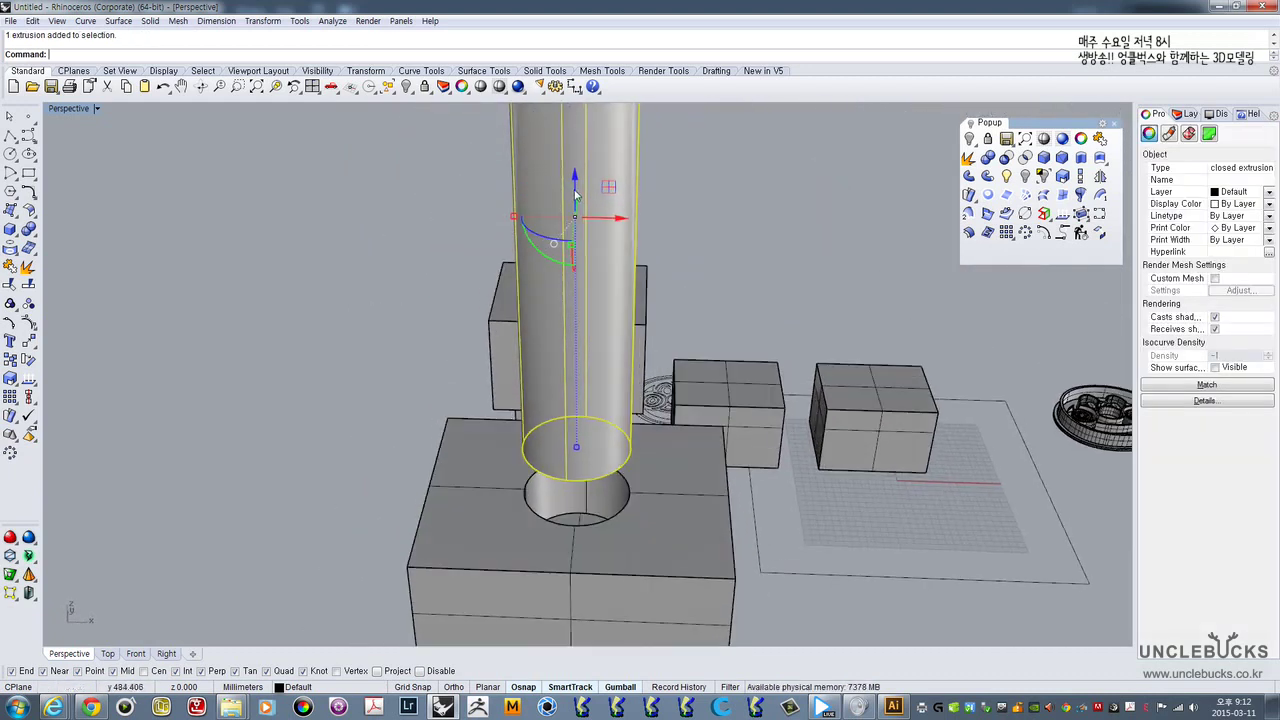
pyautogui.moveTo(576, 196); pyautogui.dragTo(578, 286)
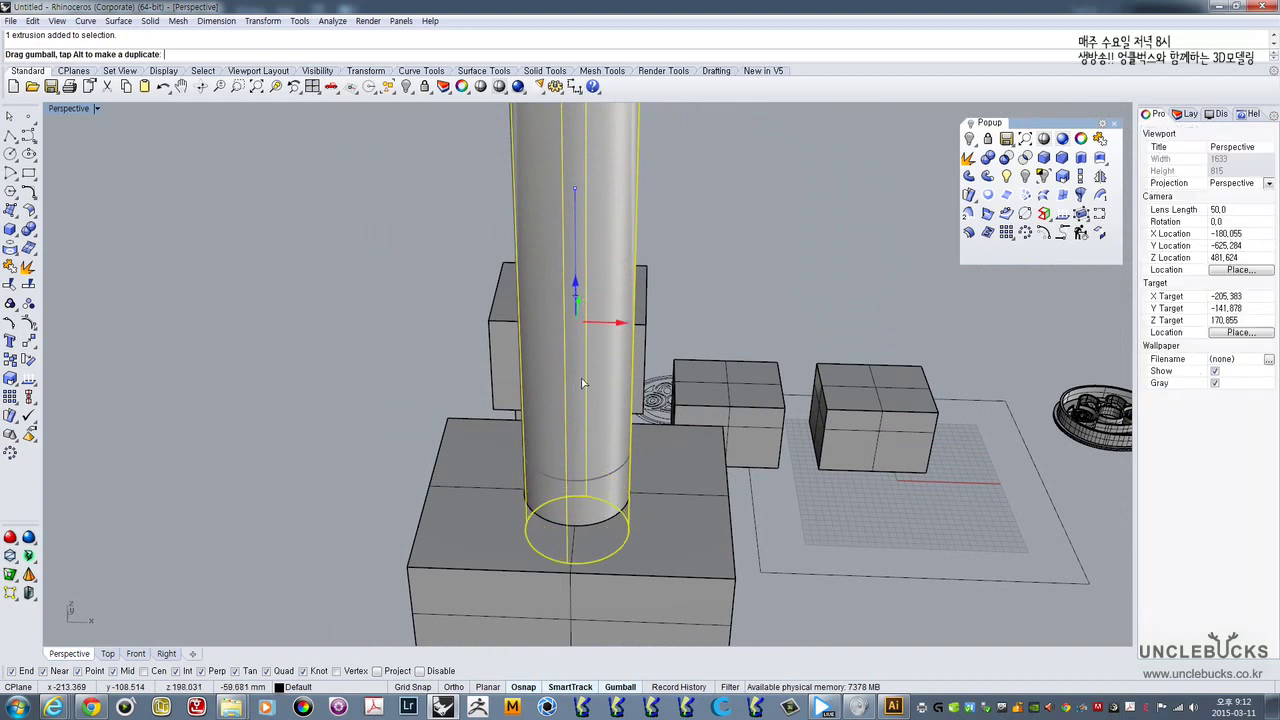
pyautogui.scroll(3, 617, 460)
pyautogui.scroll(-4, 617, 460)
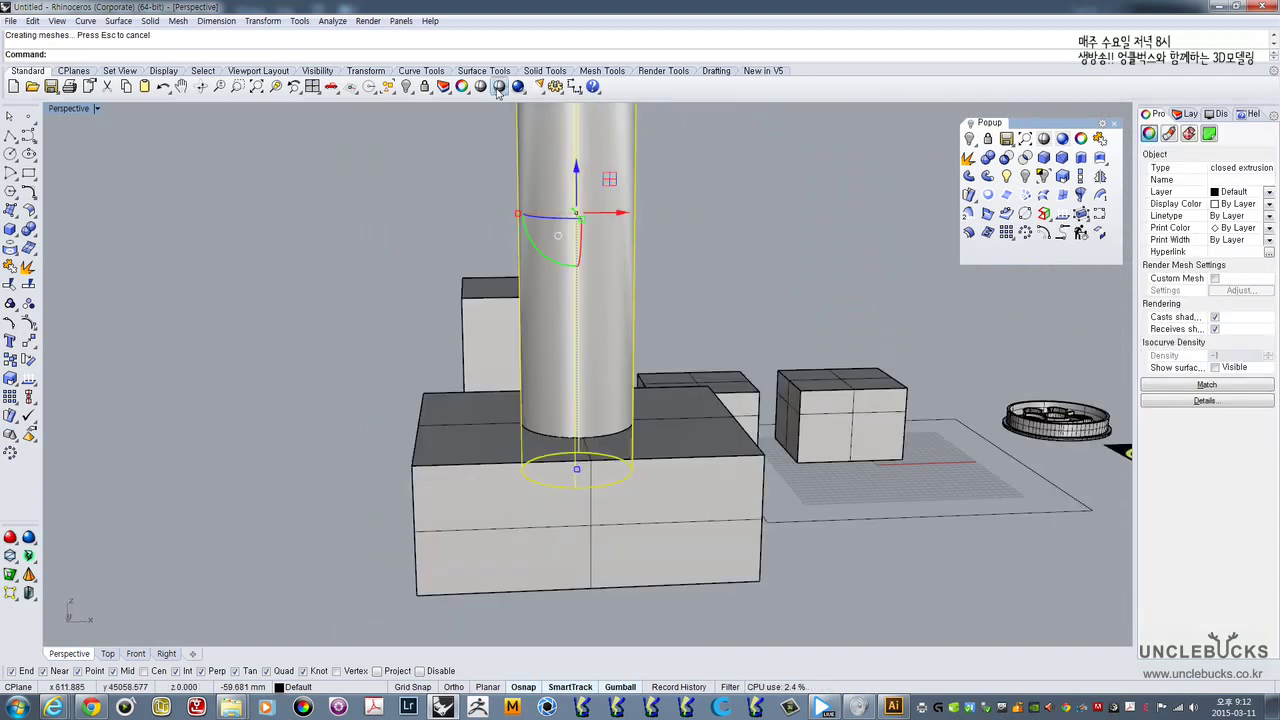
# - Switch the Perspective view to Ghosted display and examine how the cylinder sits in the box's blind hole
pyautogui.click(498, 87)
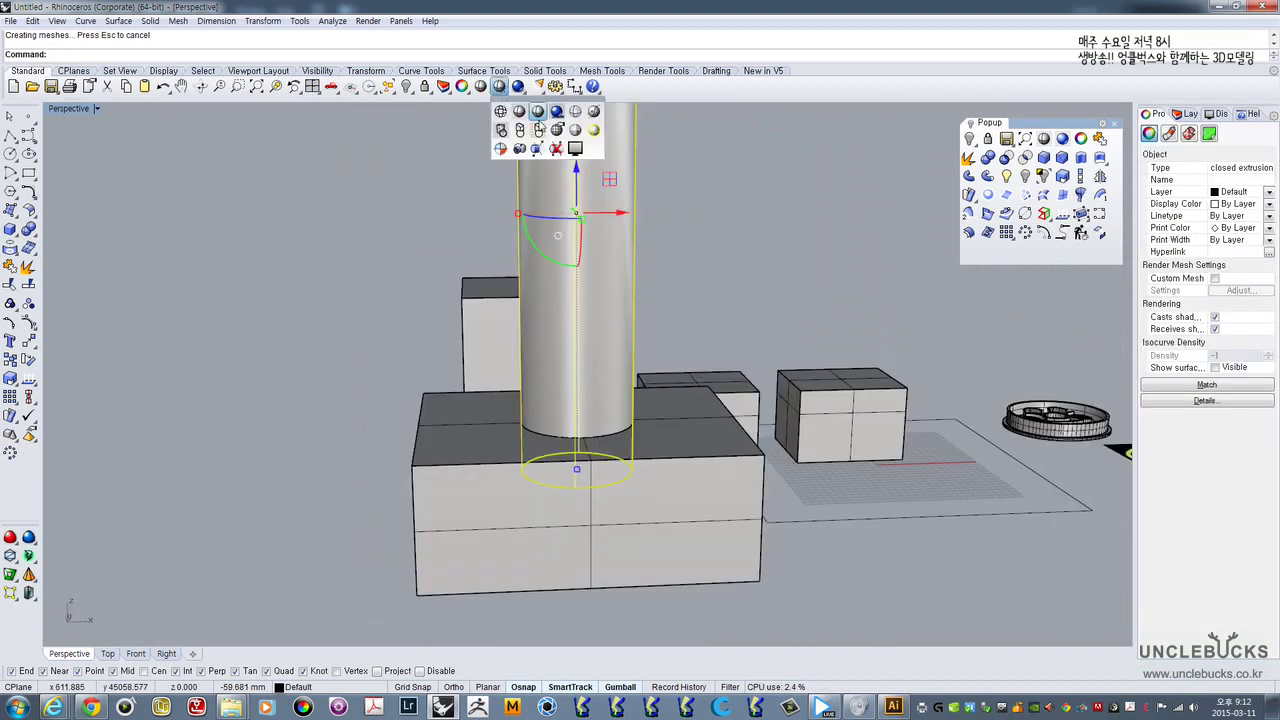
pyautogui.click(575, 112)
pyautogui.moveTo(586, 391); pyautogui.dragTo(633, 311, button='right')
pyautogui.click(703, 301)
pyautogui.click(612, 278)
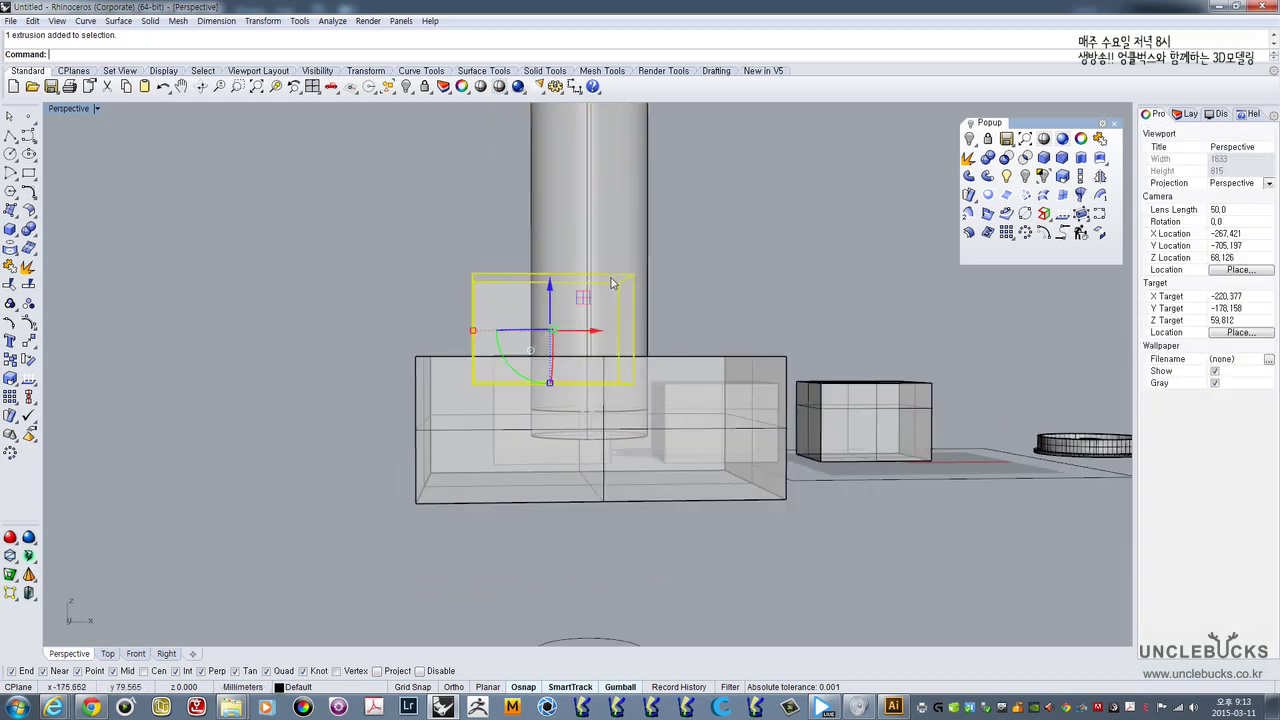
pyautogui.click(647, 325)
pyautogui.click(685, 456)
pyautogui.scroll(-1, 646, 510)
pyautogui.click(646, 515)
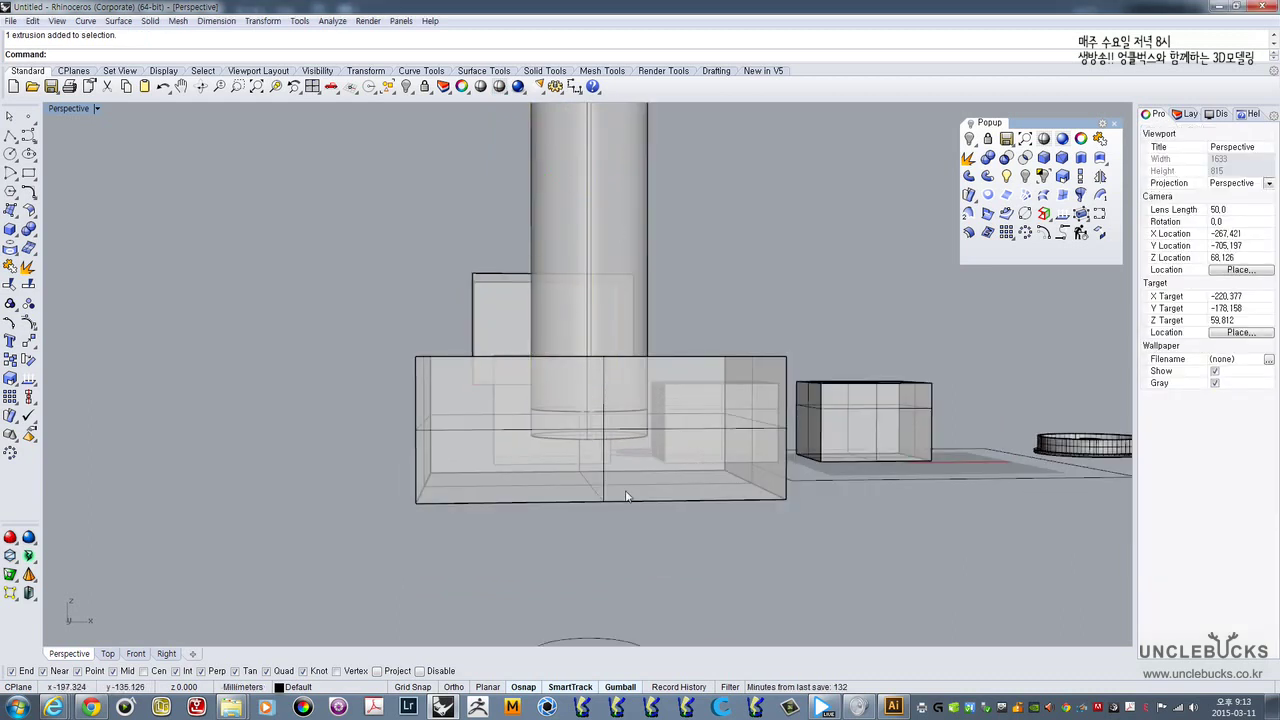
pyautogui.click(626, 497)
pyautogui.moveTo(596, 464)
pyautogui.mouseDown(button='right')
pyautogui.moveTo(625, 482)
pyautogui.moveTo(612, 470)
pyautogui.mouseUp(button='right')
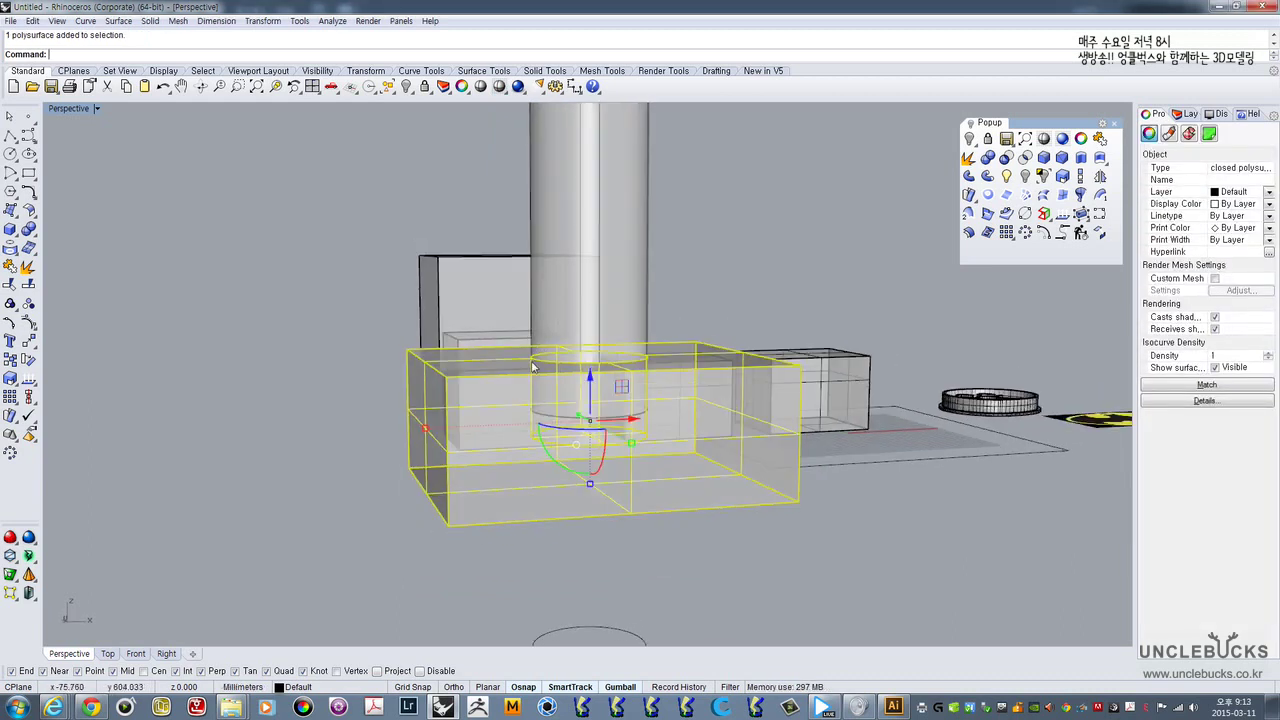
# - Lower the cylinder about 25 mm further so its end passes below the floor of the hole
pyautogui.click(592, 216)
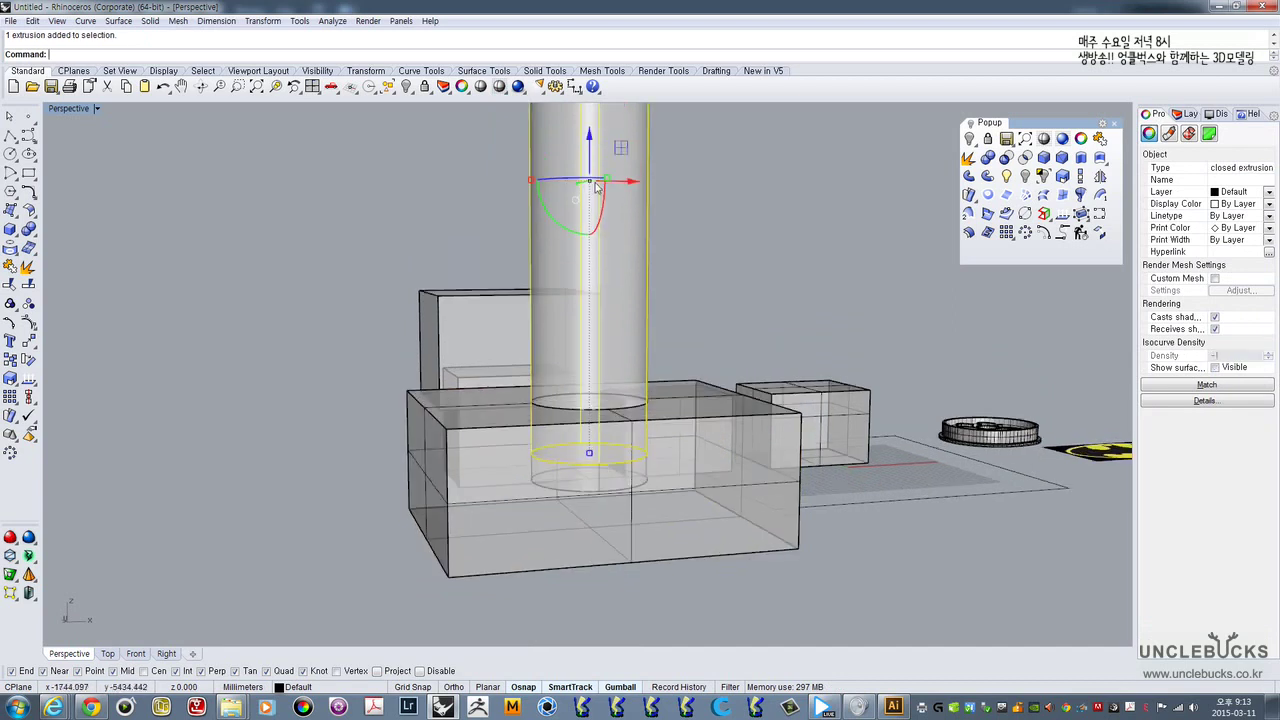
pyautogui.moveTo(592, 176); pyautogui.dragTo(592, 214)
pyautogui.moveTo(666, 346); pyautogui.dragTo(645, 399, button='right')
pyautogui.scroll(5, 645, 395)
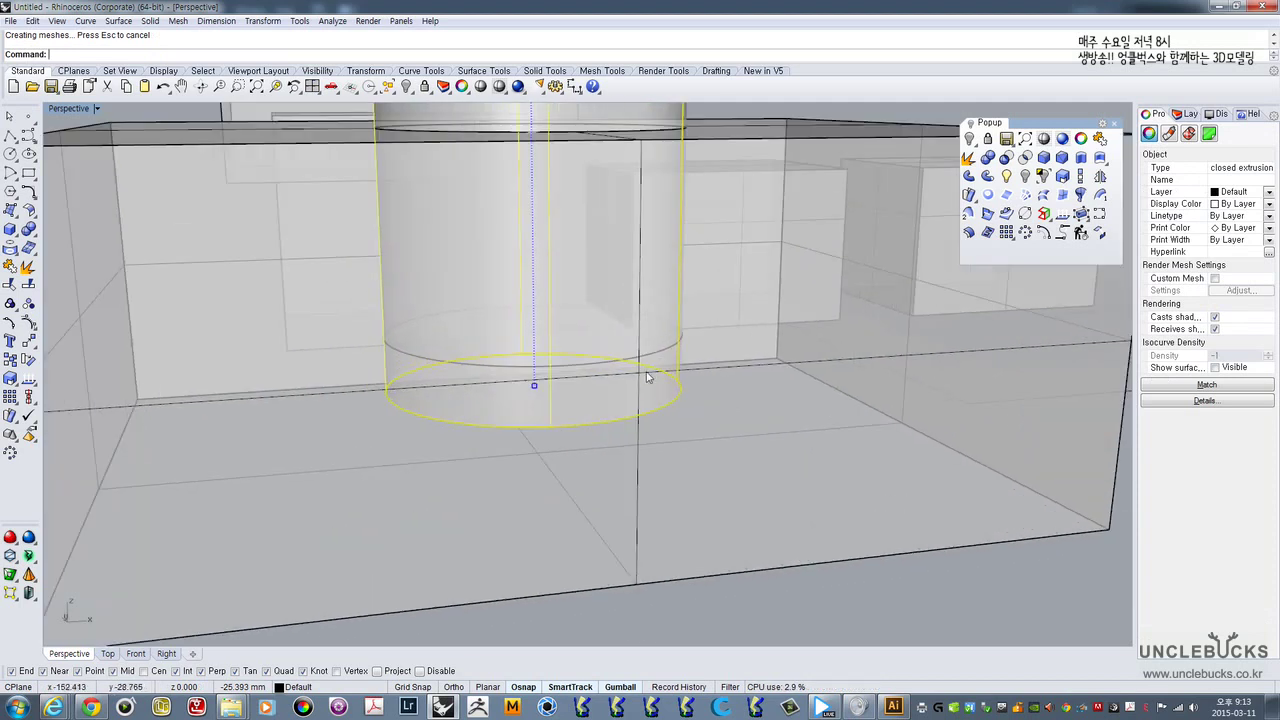
pyautogui.scroll(-5, 662, 364)
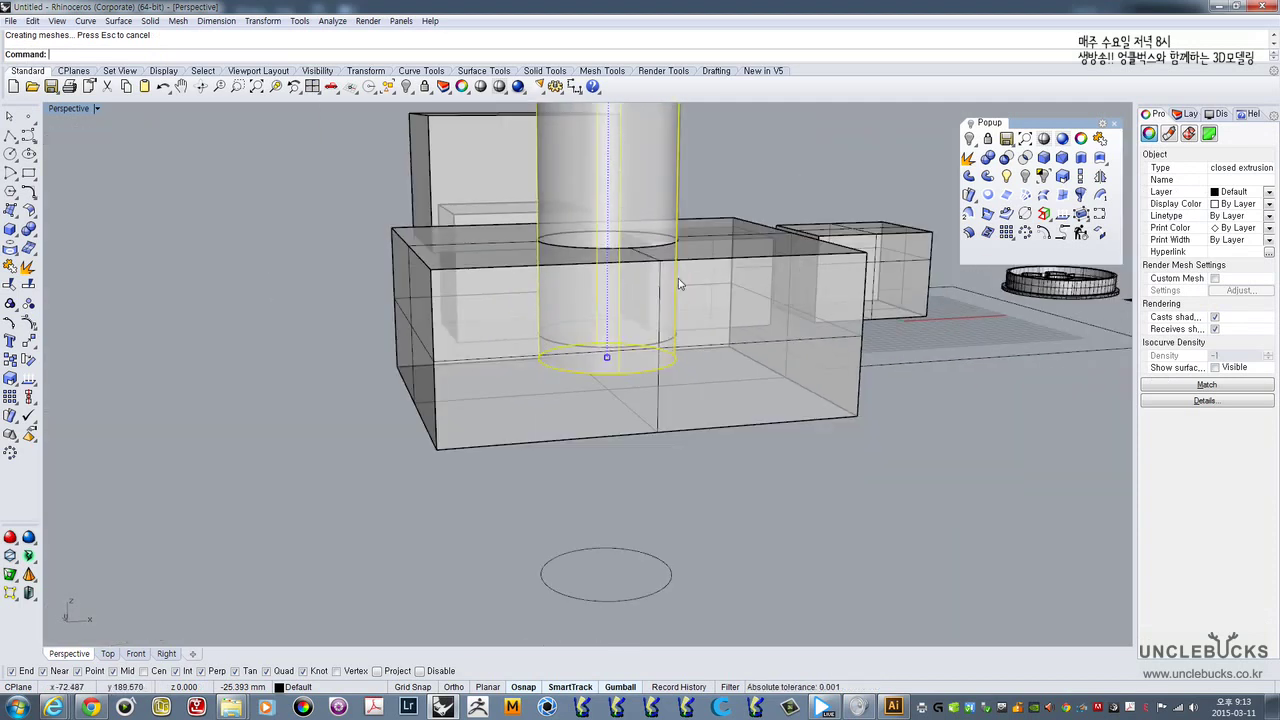
pyautogui.click(724, 274)
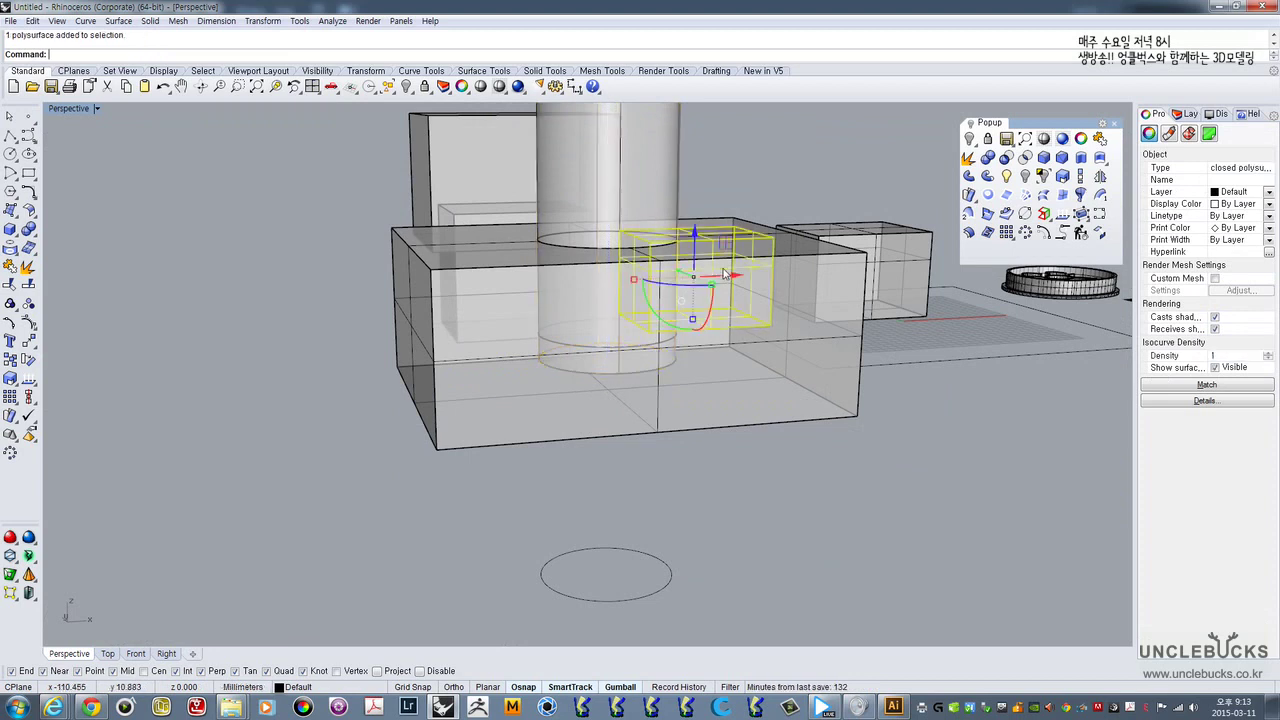
# - Select the box with the blind hole and set the Perspective view to Shaded display
pyautogui.click(741, 403)
pyautogui.moveTo(735, 389); pyautogui.dragTo(633, 252, button='right')
pyautogui.click(737, 443)
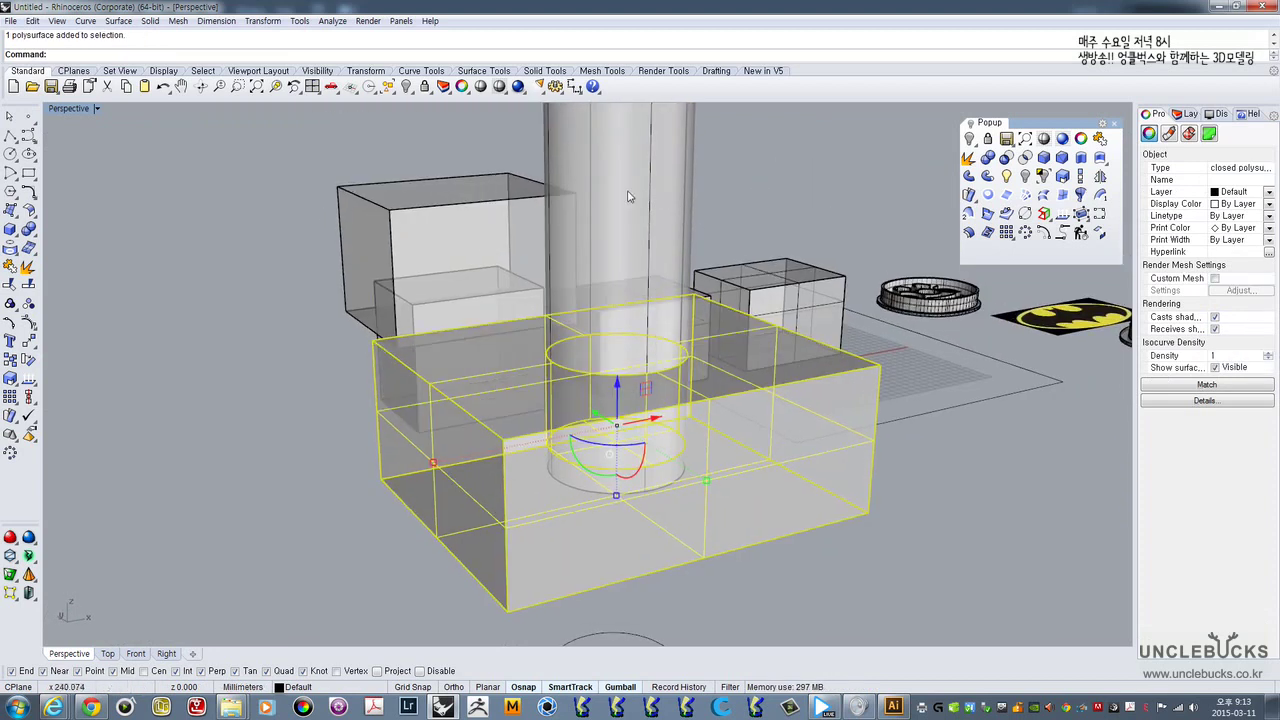
pyautogui.click(500, 88)
pyautogui.moveTo(677, 291); pyautogui.dragTo(674, 252, button='right')
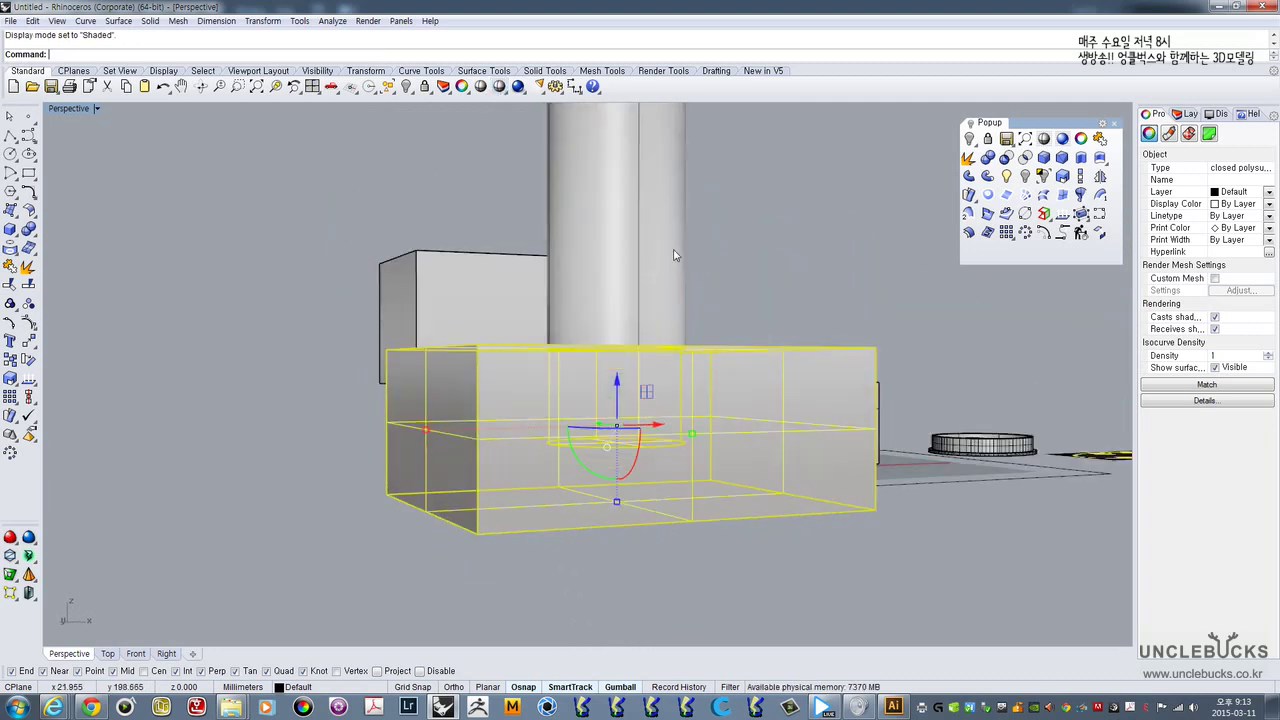
pyautogui.click(734, 255)
pyautogui.keyDown('shift'); pyautogui.moveTo(756, 358); pyautogui.dragTo(744, 400, button='right'); pyautogui.keyUp('shift')
pyautogui.click(744, 400)
pyautogui.click(744, 405)
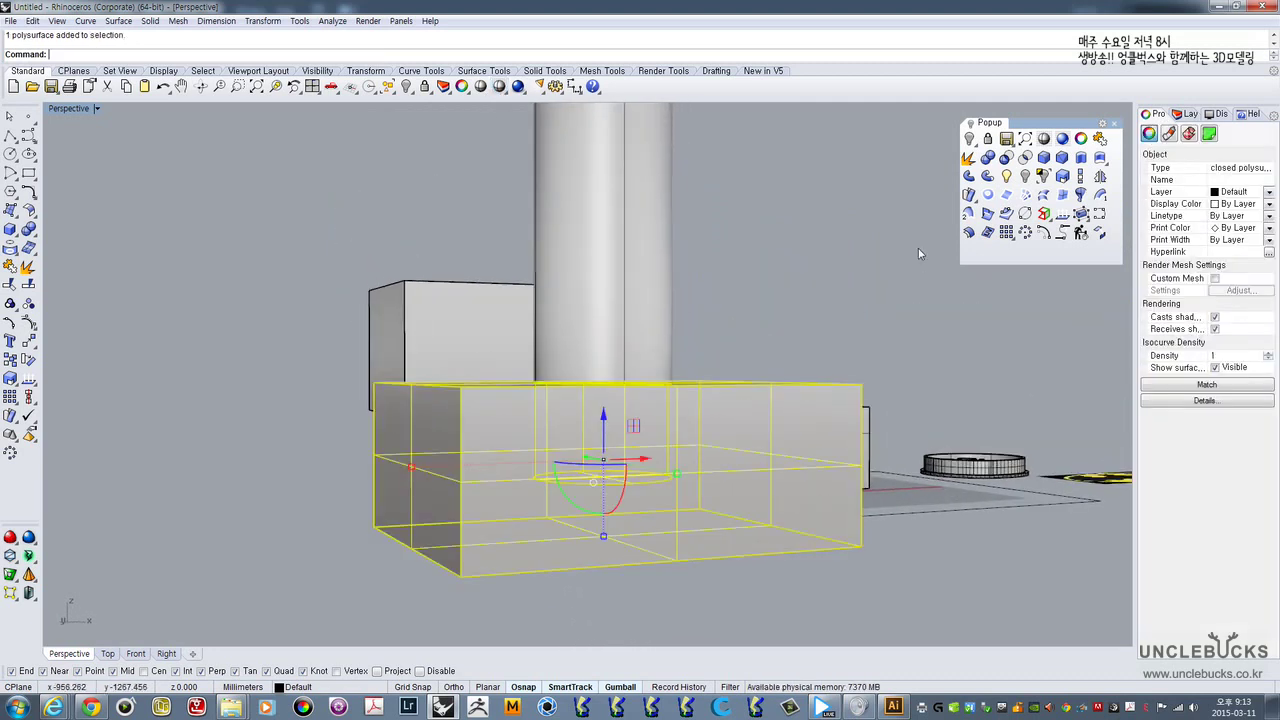
pyautogui.click(995, 173)
pyautogui.click(619, 166)
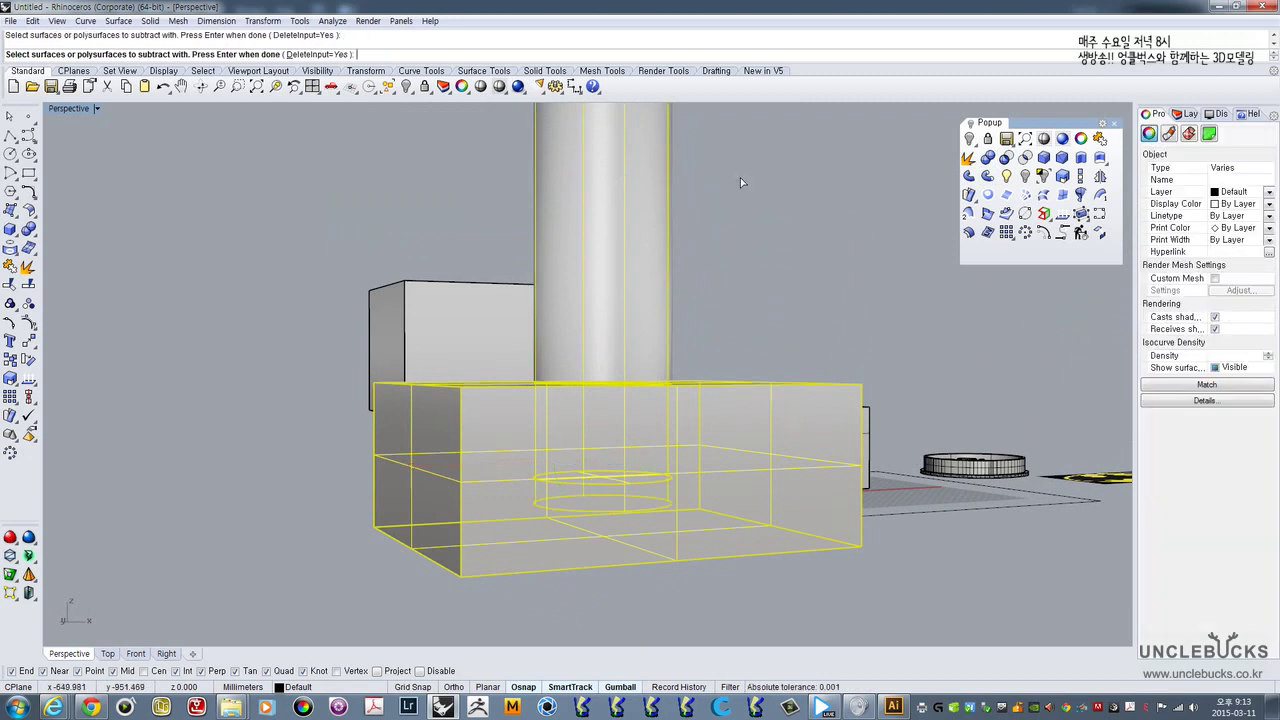
pyautogui.moveTo(740, 177); pyautogui.dragTo(734, 204, button='right')
pyautogui.rightClick(734, 204)
# - Try subtracting the cylinder from the box with Boolean Difference to deepen the hole, and undo the operation
pyautogui.click(726, 404)
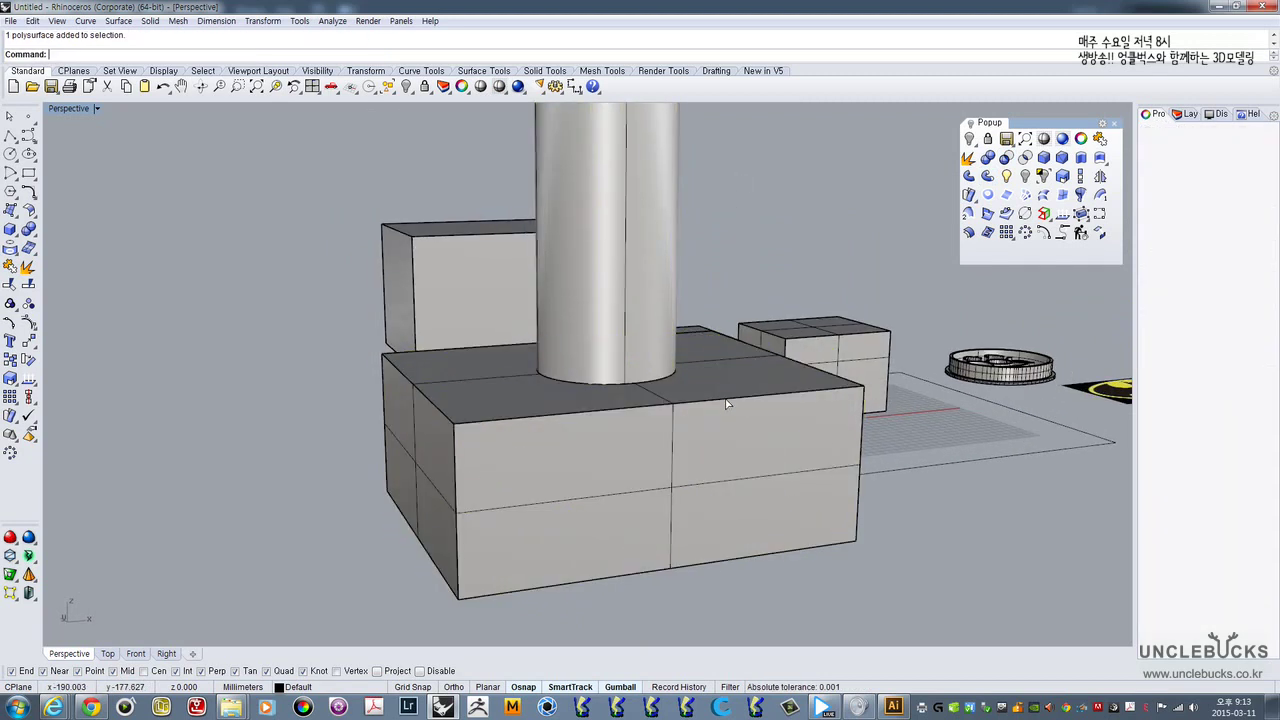
pyautogui.click(1006, 157)
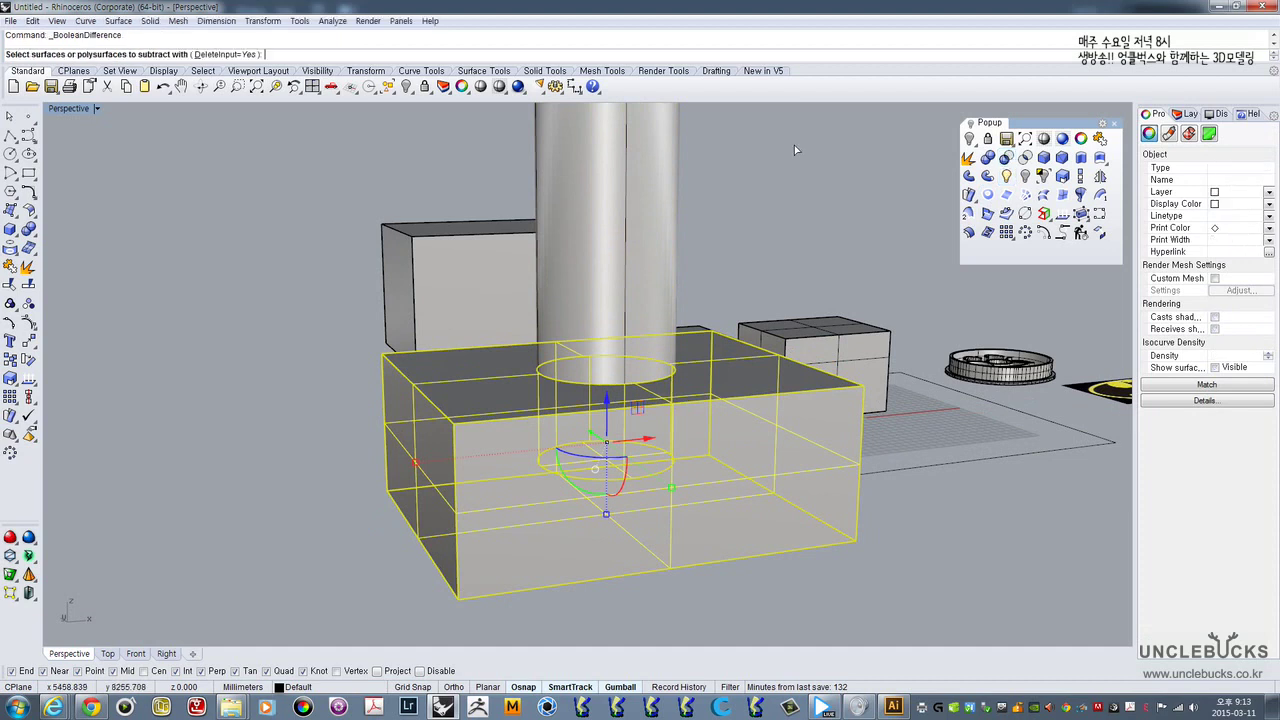
pyautogui.click(646, 153)
pyautogui.press('Return')
pyautogui.moveTo(669, 221); pyautogui.dragTo(612, 314, button='right')
pyautogui.scroll(4, 611, 314)
pyautogui.scroll(-7, 609, 307)
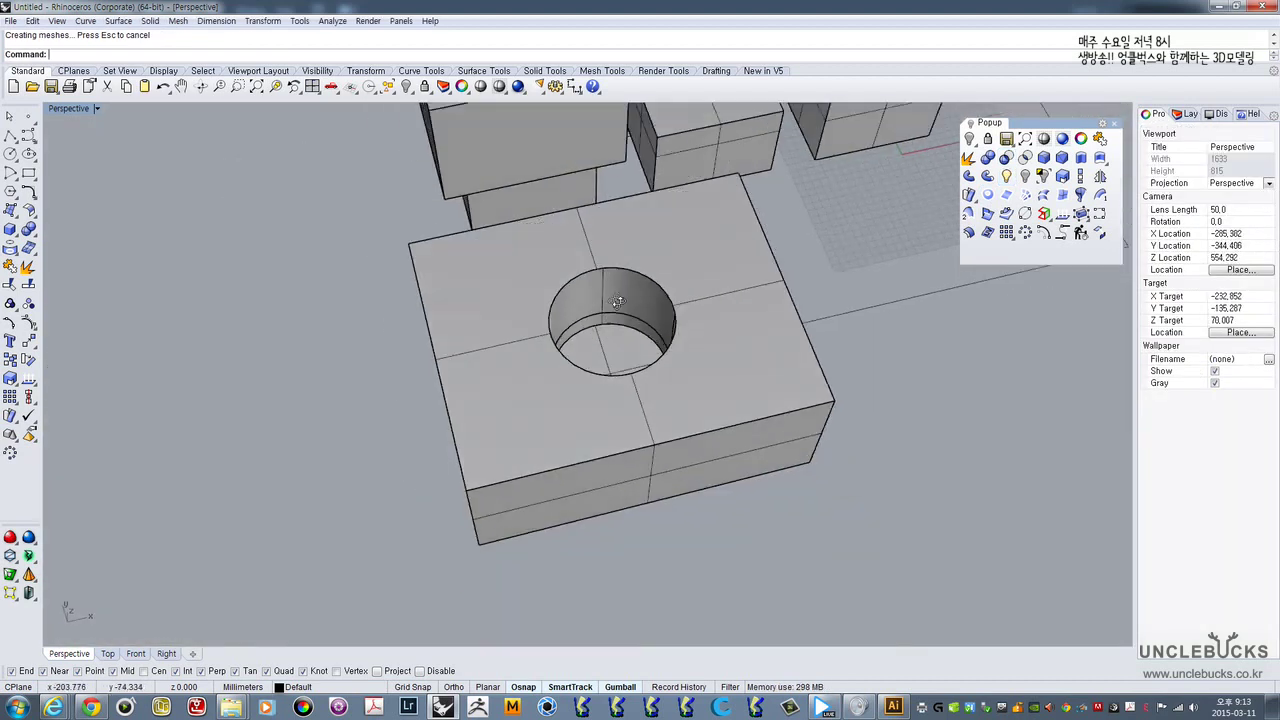
pyautogui.scroll(5, 623, 304)
pyautogui.scroll(-3, 608, 290)
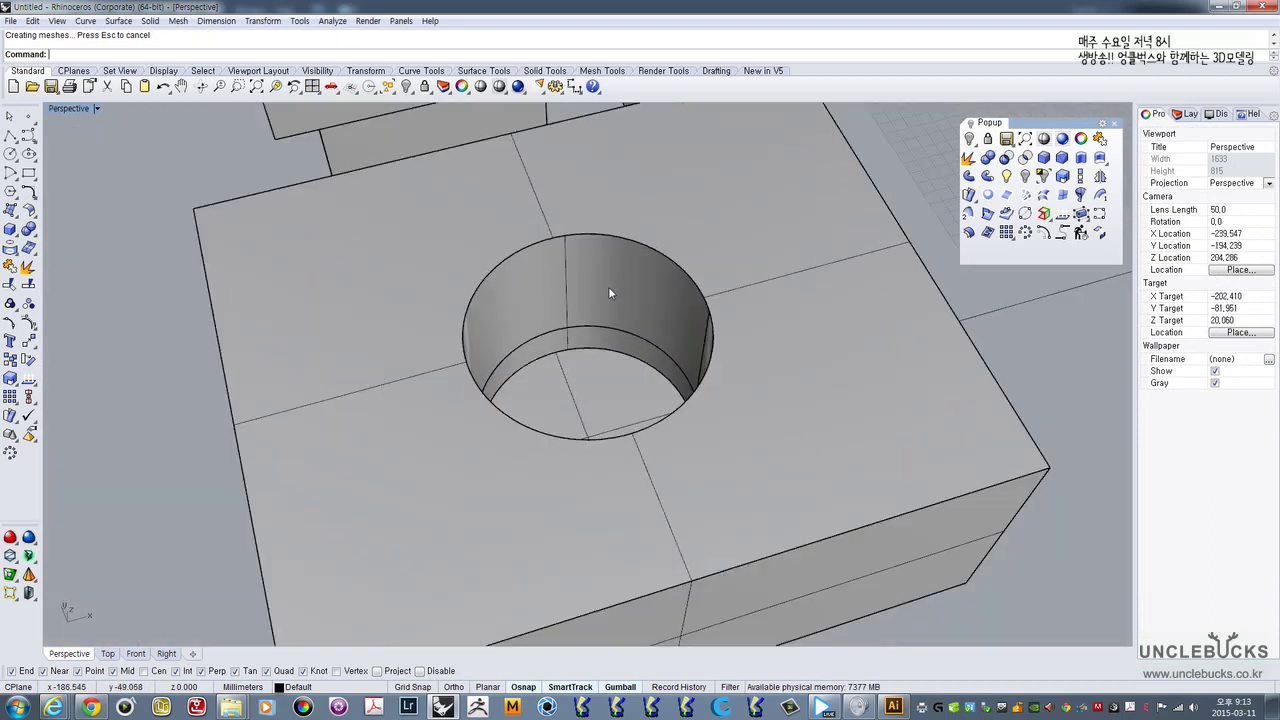
pyautogui.hotkey('ctrl', 'z')
pyautogui.press('Escape')
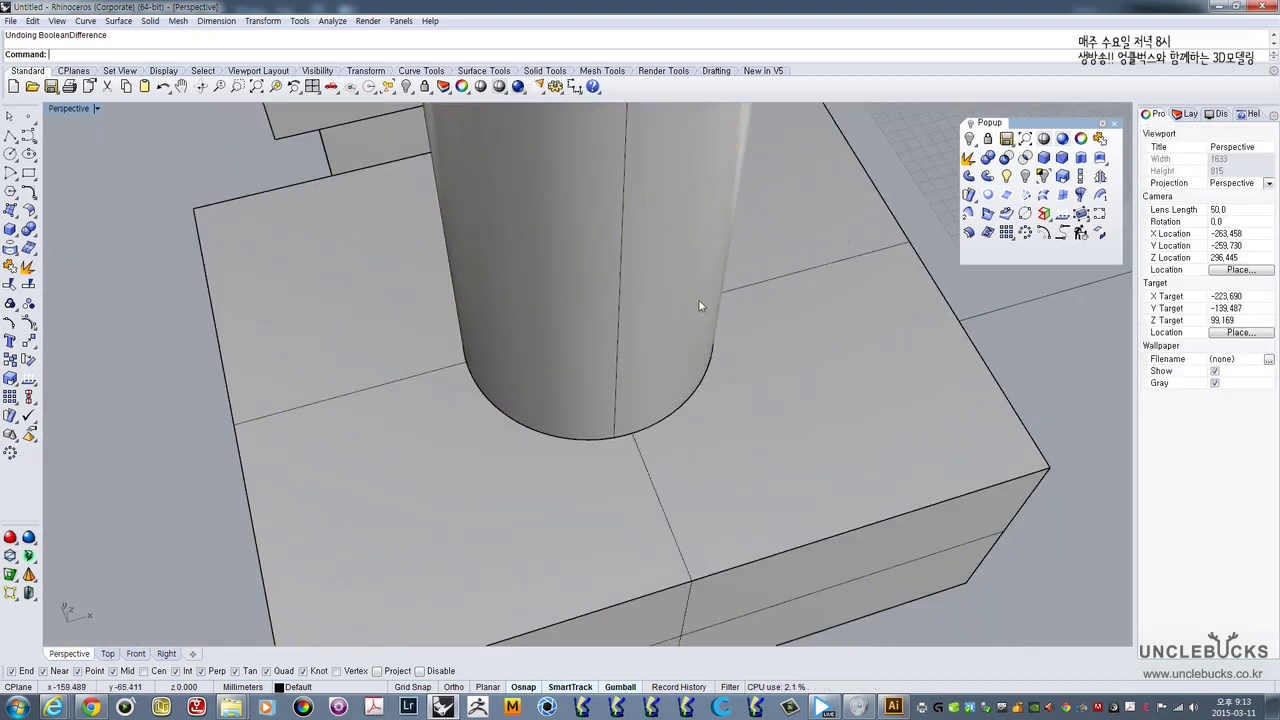
# - Examine where the cylinder's side wall coincides with the wall of the blind hole by highlighting both solids
pyautogui.click(669, 264)
pyautogui.moveTo(669, 264); pyautogui.dragTo(705, 340, button='right')
pyautogui.click(774, 371)
pyautogui.moveTo(774, 371); pyautogui.dragTo(704, 357, button='right')
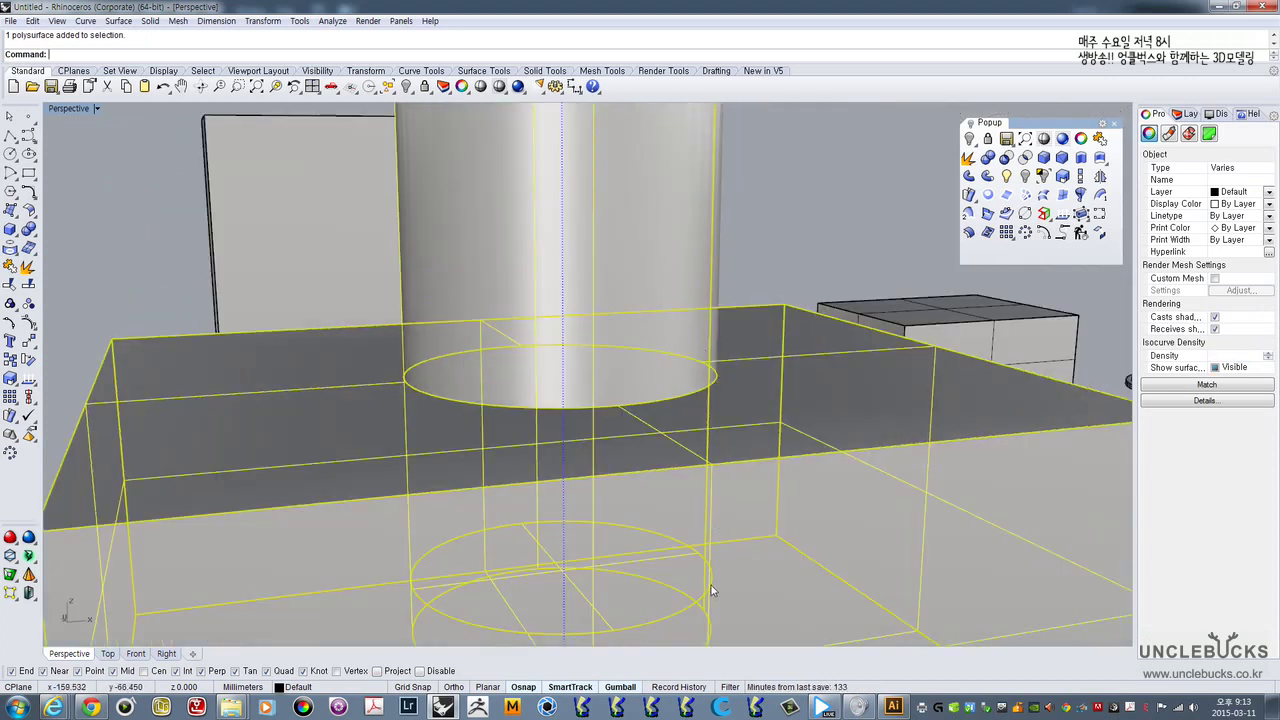
pyautogui.moveTo(703, 589); pyautogui.dragTo(688, 259, button='right')
pyautogui.click(688, 259)
pyautogui.press('Escape')
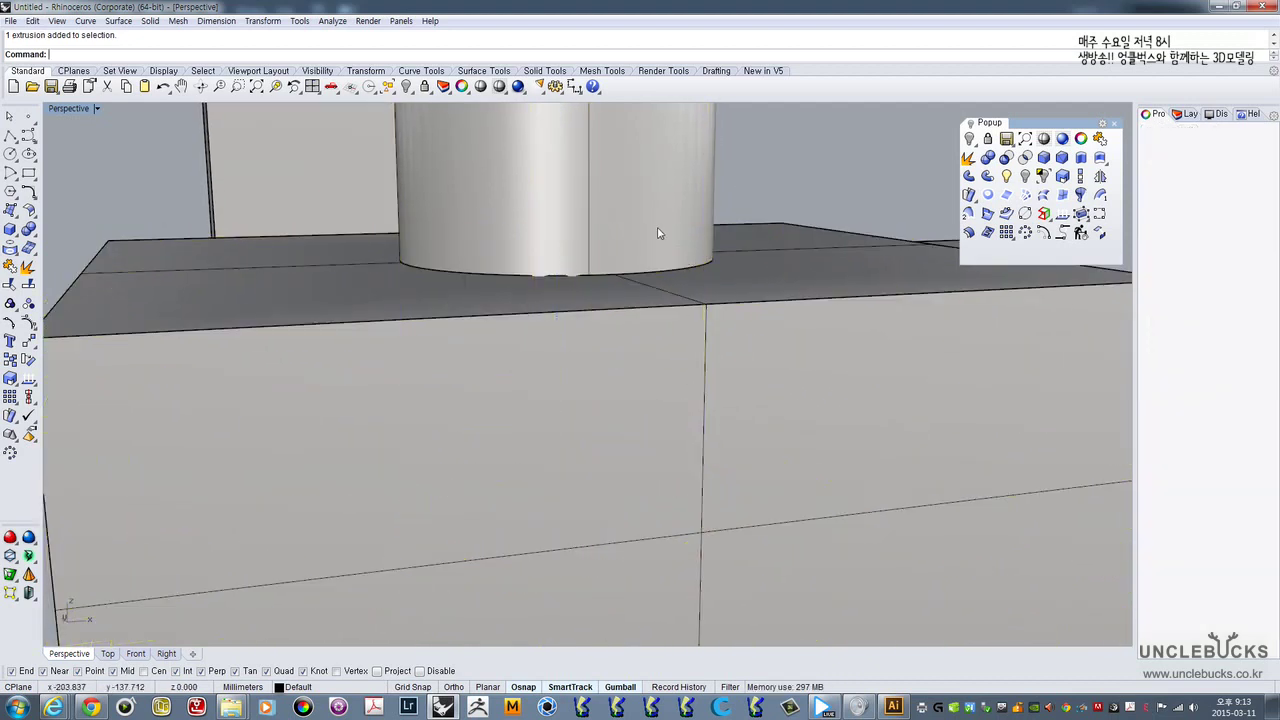
pyautogui.click(660, 238)
pyautogui.moveTo(654, 340); pyautogui.dragTo(651, 371, button='right')
pyautogui.keyDown('shift'); pyautogui.click(732, 363); pyautogui.keyUp('shift')
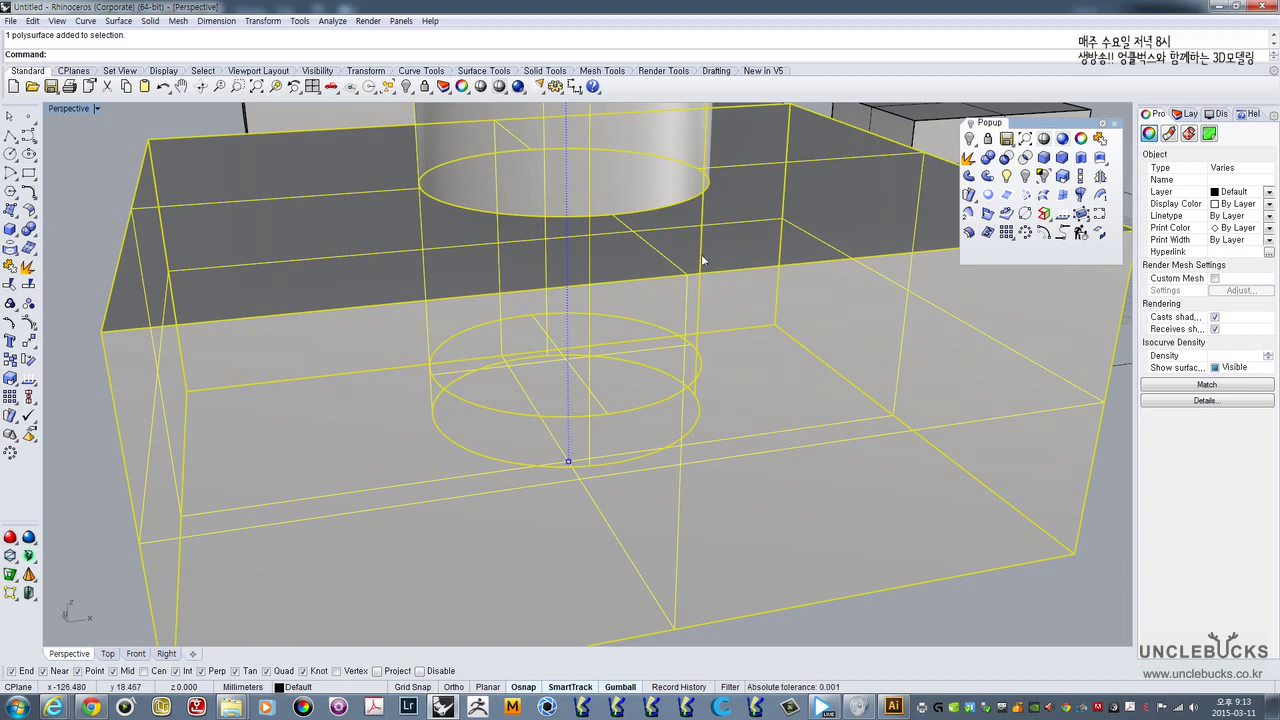
pyautogui.click(695, 185)
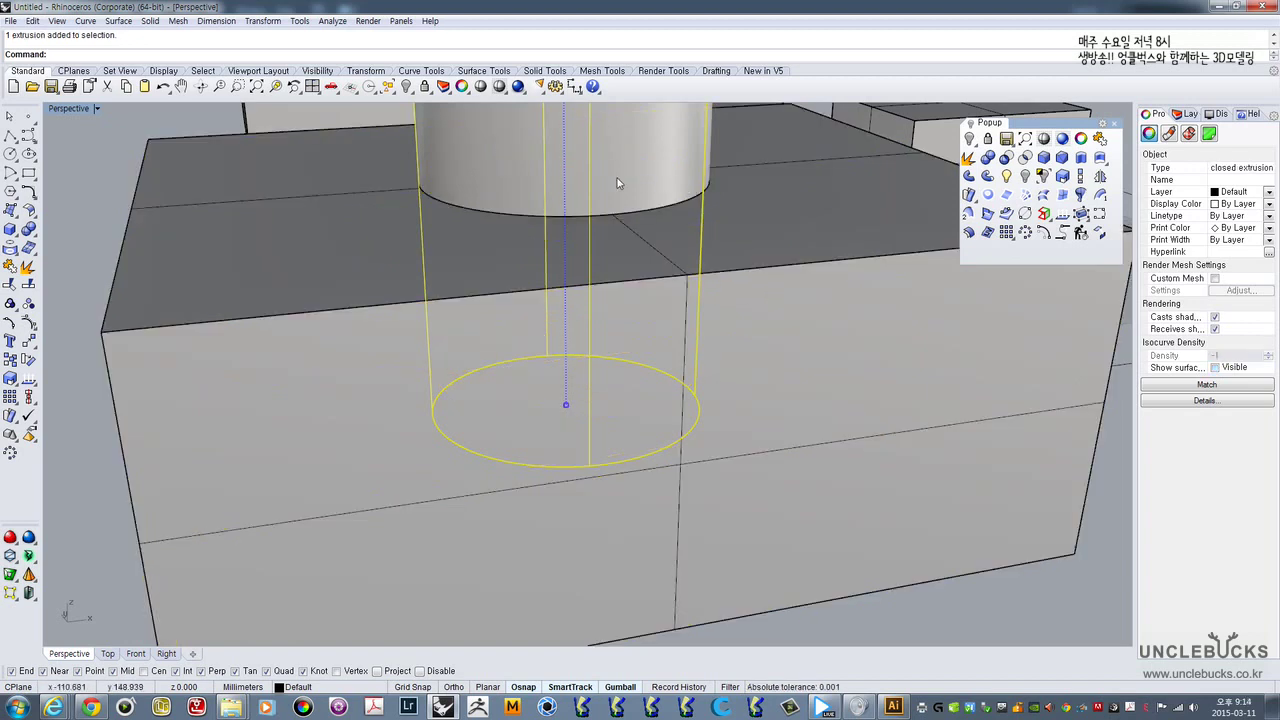
pyautogui.moveTo(617, 183); pyautogui.dragTo(643, 220, button='right')
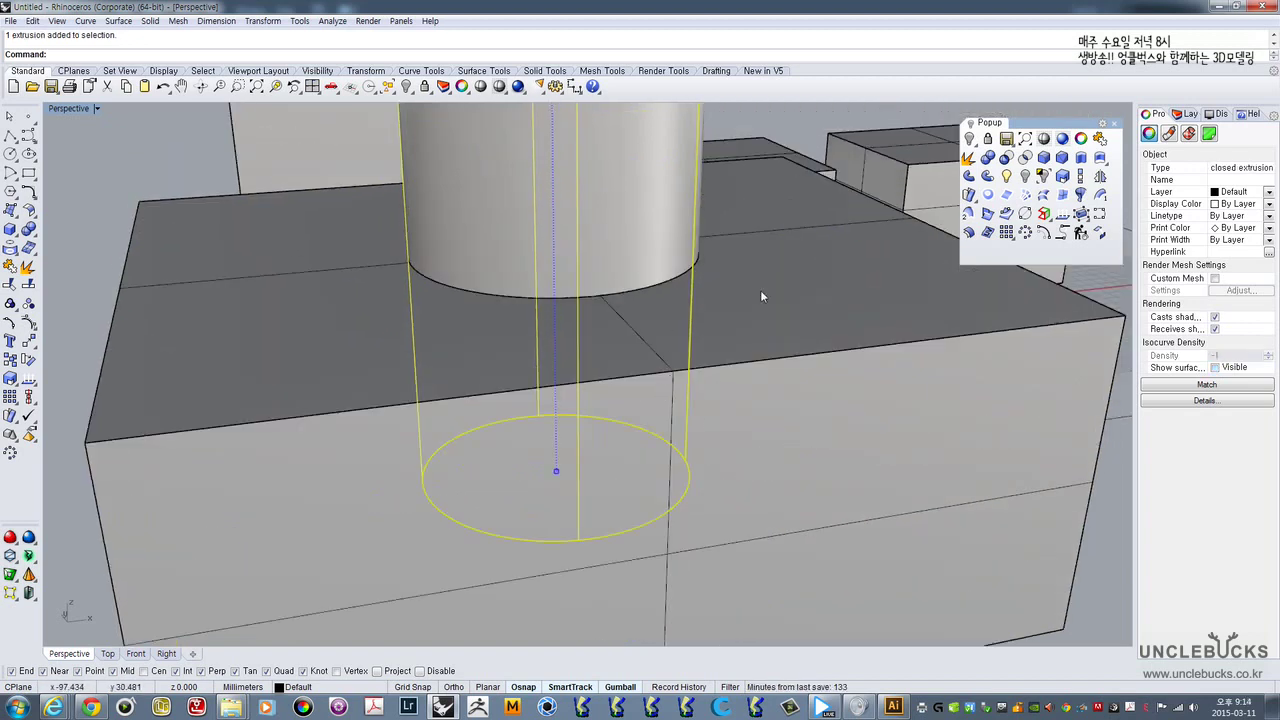
pyautogui.click(781, 266)
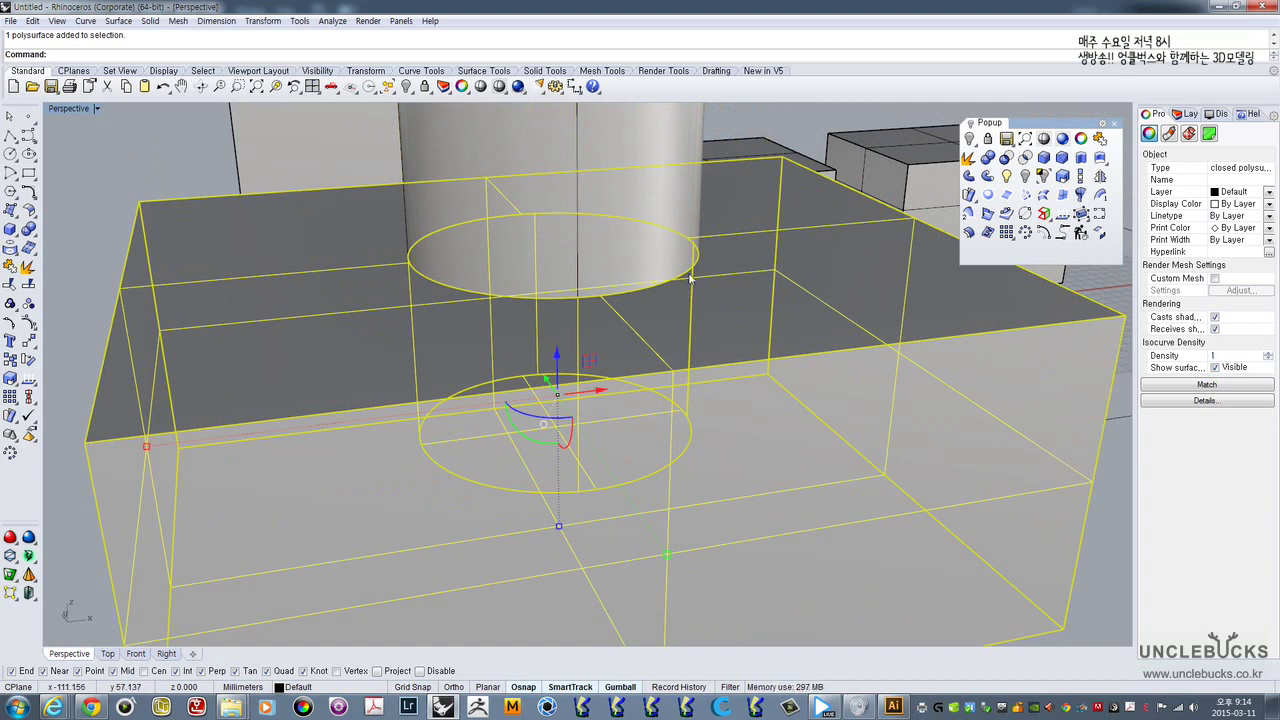
pyautogui.keyDown('shift'); pyautogui.click(660, 255); pyautogui.keyUp('shift')
pyautogui.moveTo(660, 255); pyautogui.dragTo(693, 266, button='right')
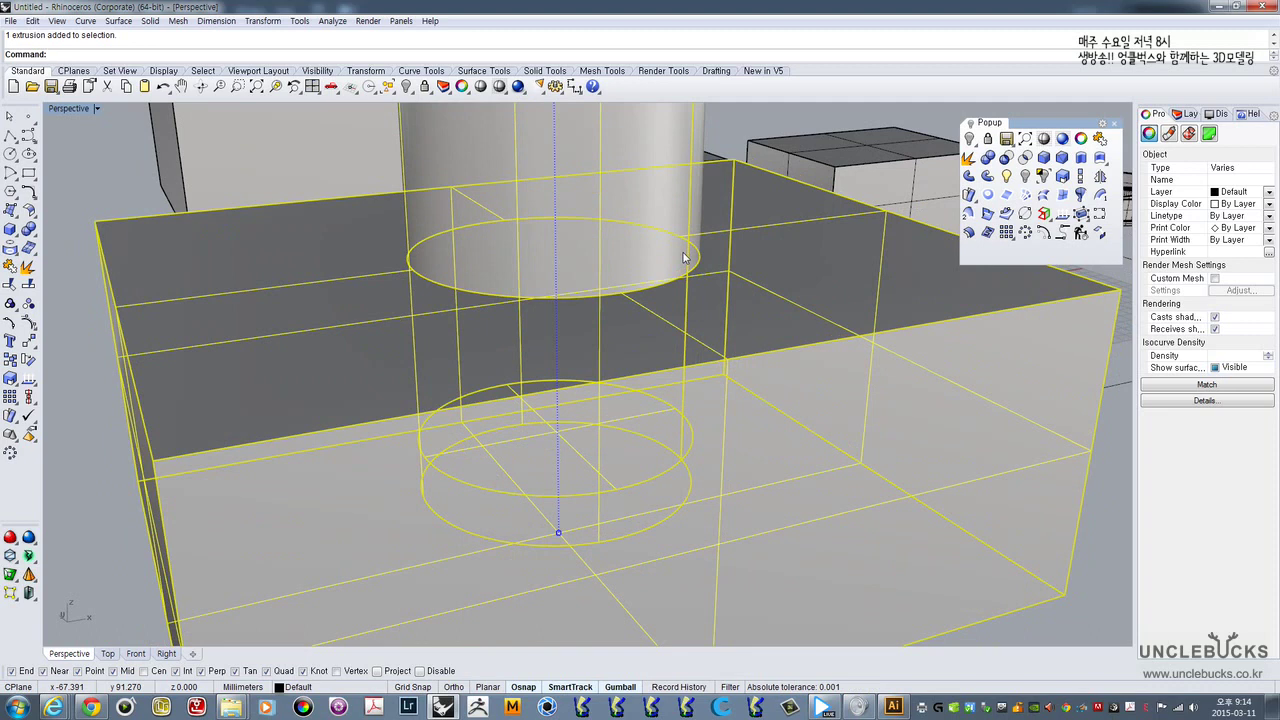
pyautogui.scroll(-7, 683, 258)
pyautogui.moveTo(683, 258); pyautogui.dragTo(498, 228, button='right')
pyautogui.press('Escape')
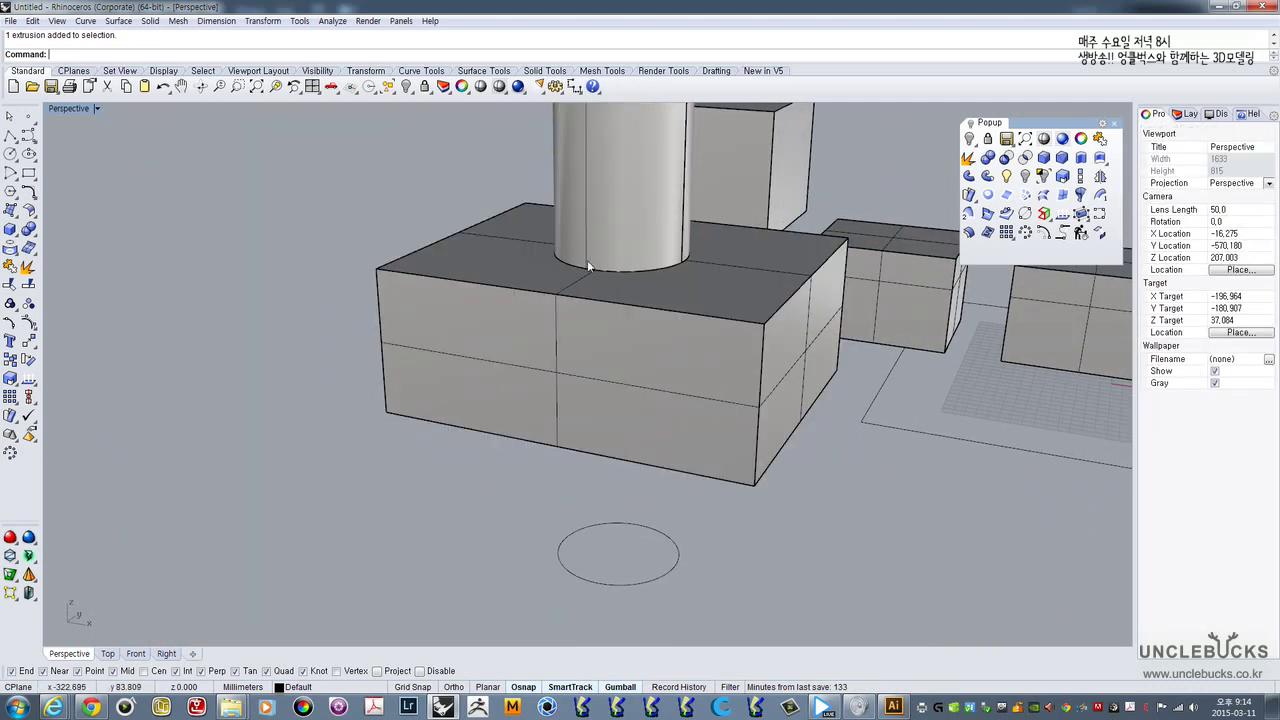
# - Examine the highlighted box and cylinder from the front, comparing the cylinder's end with the hole's floor
pyautogui.keyDown('shift'); pyautogui.moveTo(590, 266); pyautogui.dragTo(566, 344, button='right'); pyautogui.keyUp('shift')
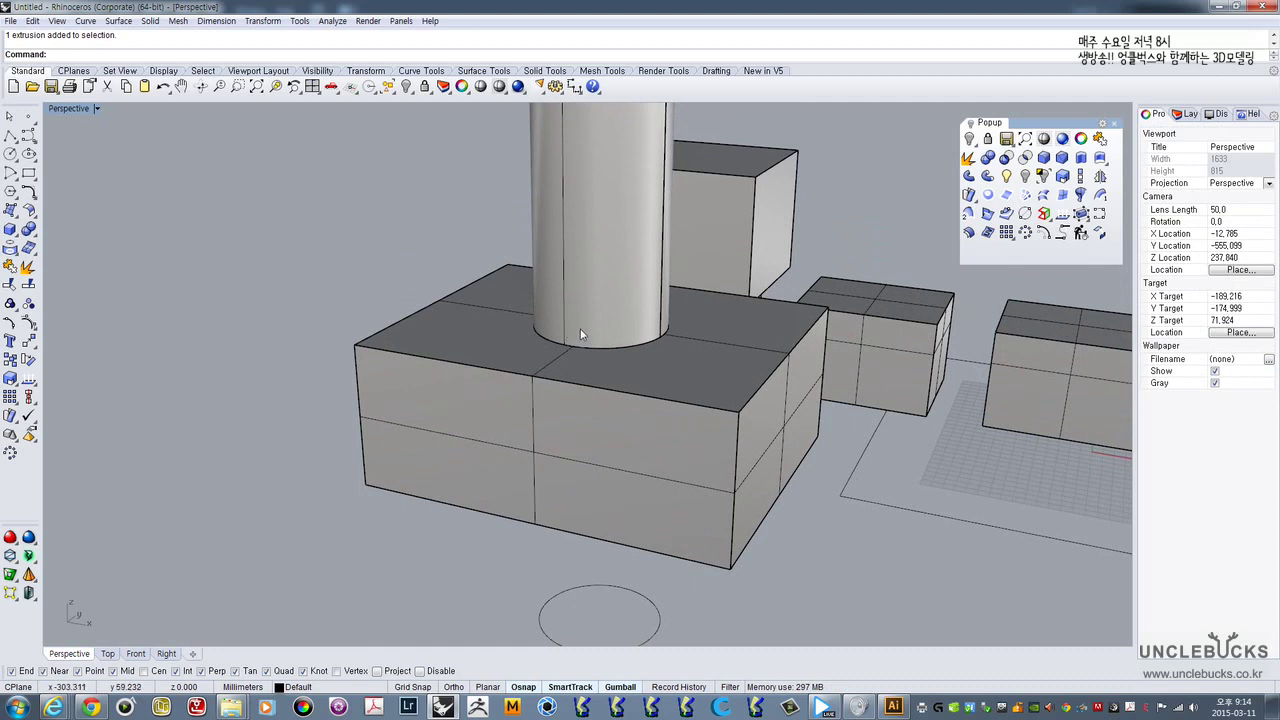
pyautogui.scroll(4, 581, 334)
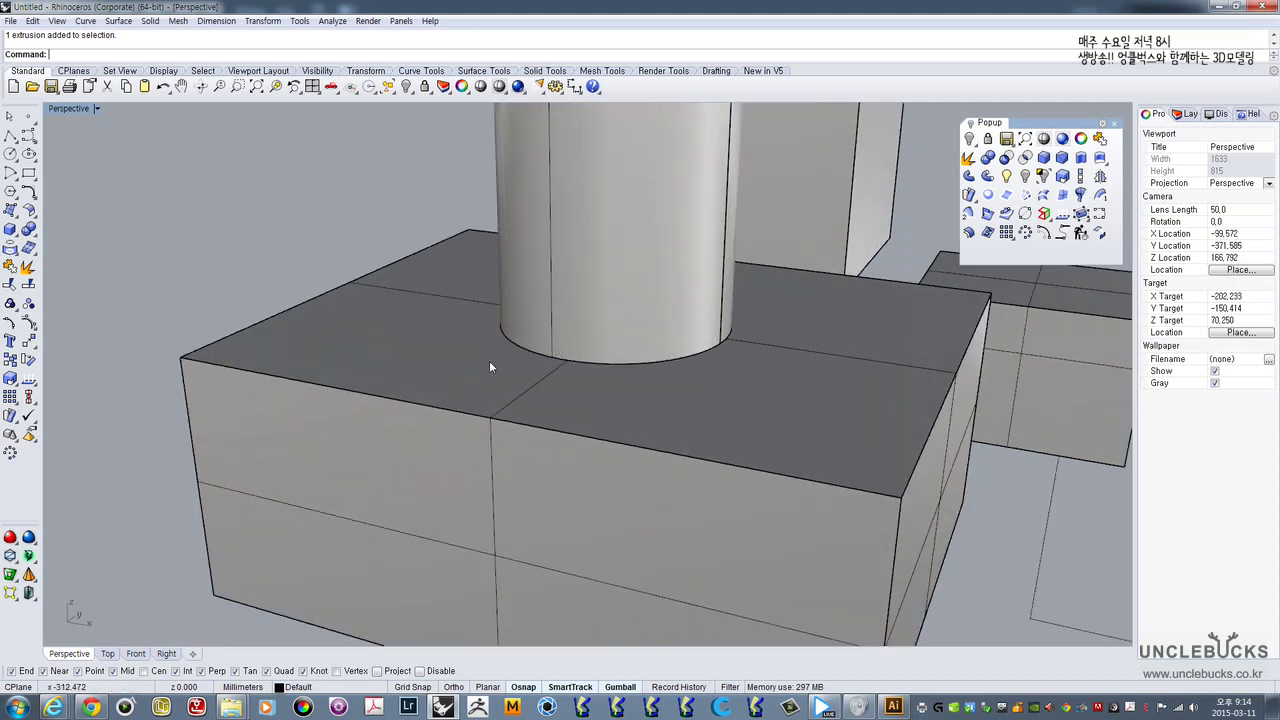
pyautogui.click(435, 267)
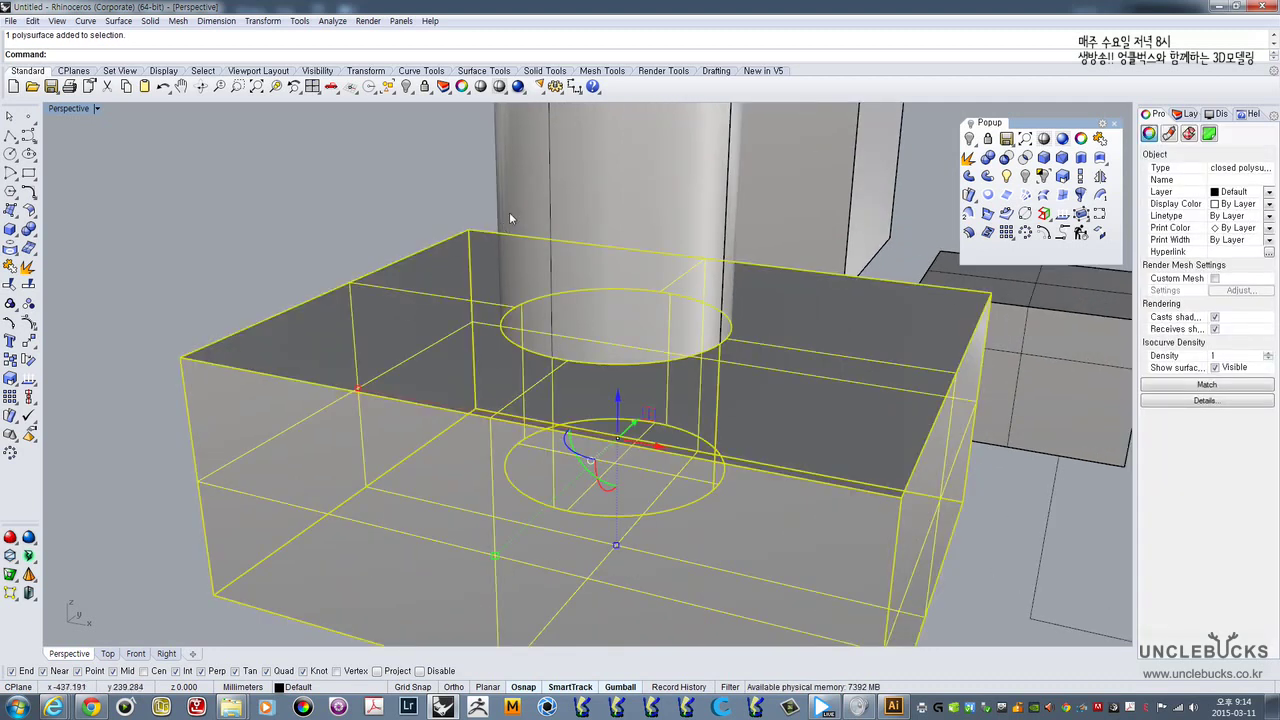
pyautogui.moveTo(471, 260); pyautogui.dragTo(509, 240, button='right')
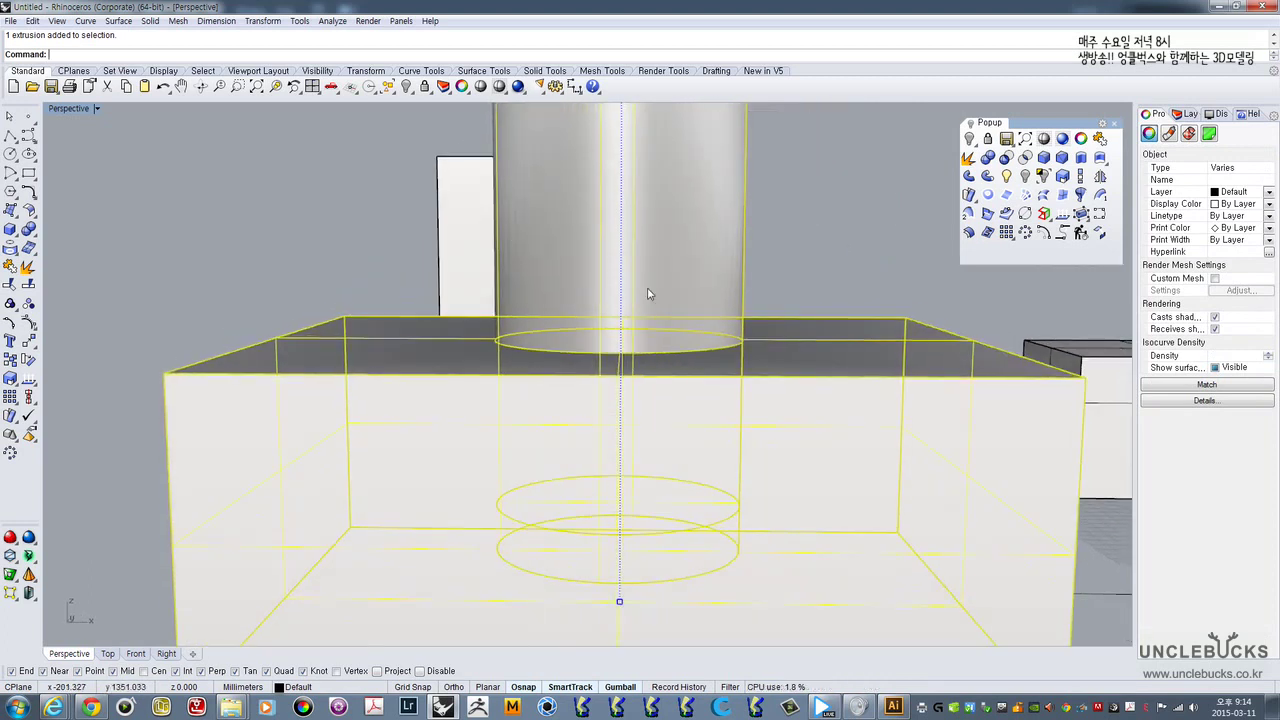
pyautogui.click(776, 239)
pyautogui.click(698, 295)
pyautogui.scroll(-9, 698, 295)
pyautogui.moveTo(703, 318); pyautogui.dragTo(738, 372, button='right')
pyautogui.keyDown('shift'); pyautogui.click(740, 379); pyautogui.keyUp('shift')
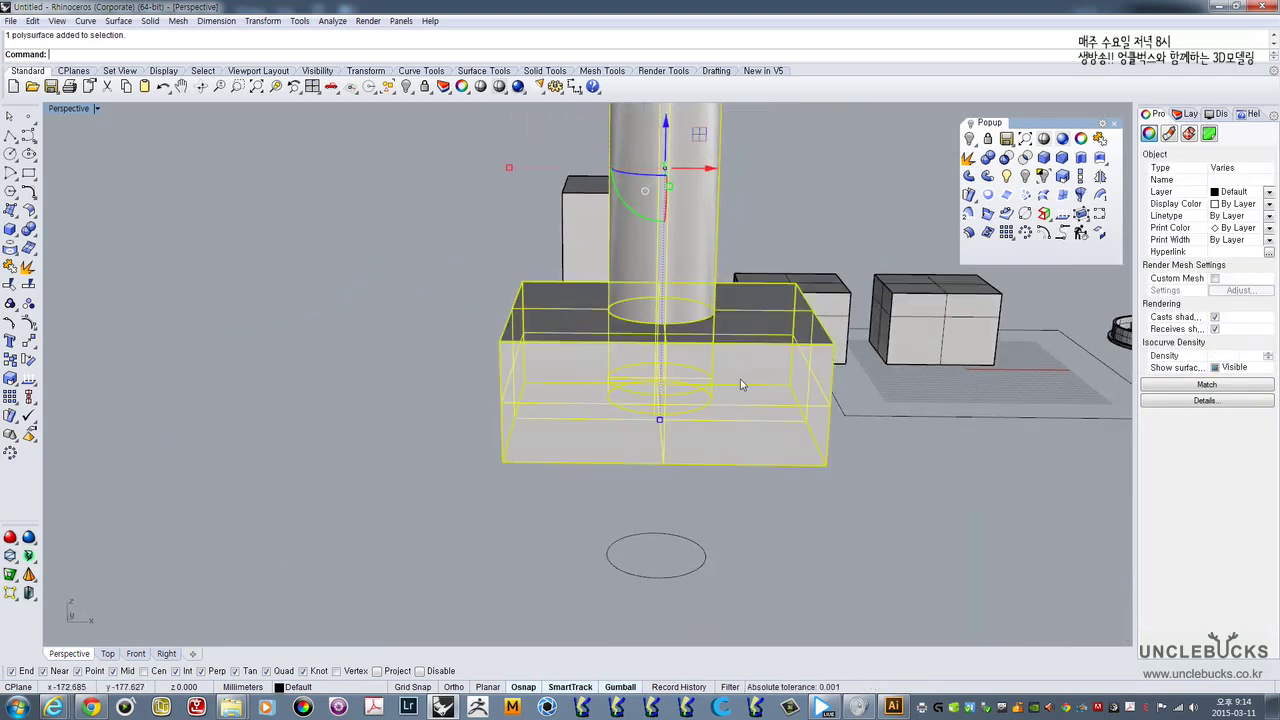
# - Lower the cylinder about 72 mm so it passes completely through the box and sticks out underneath
pyautogui.click(749, 256)
pyautogui.click(689, 220)
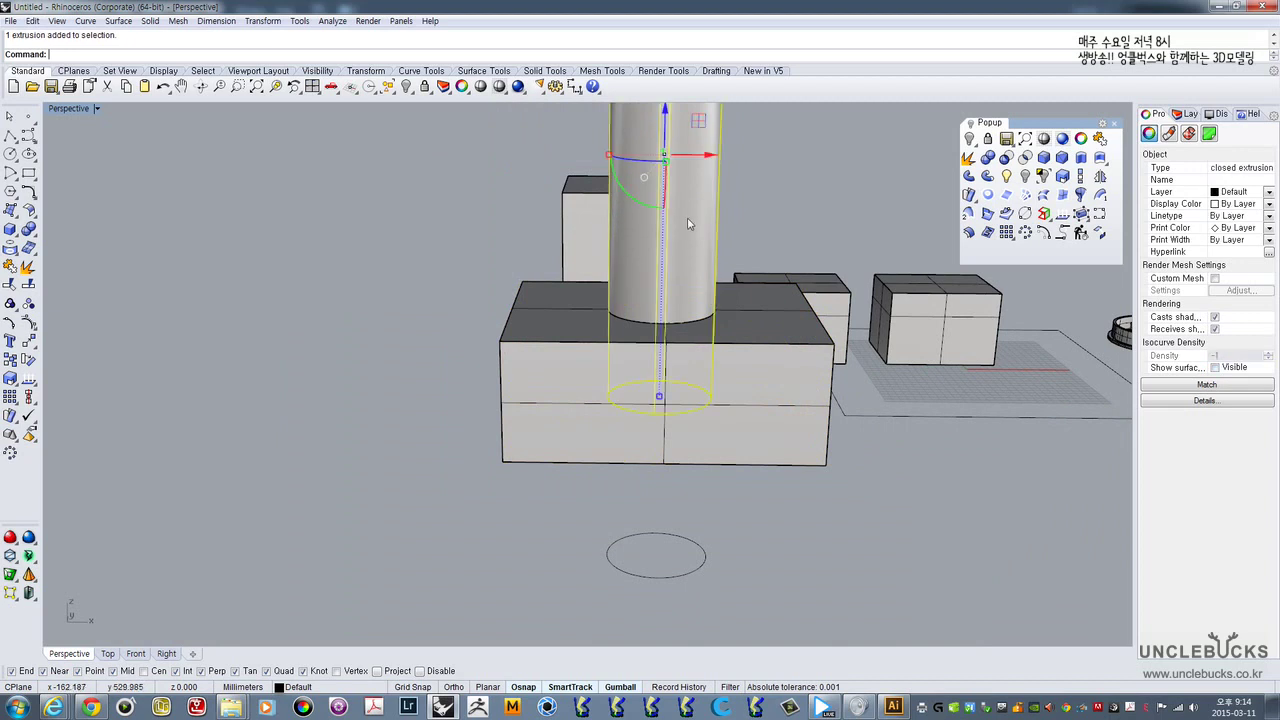
pyautogui.keyDown('shift'); pyautogui.moveTo(660, 224); pyautogui.dragTo(647, 270, button='right'); pyautogui.keyUp('shift')
pyautogui.moveTo(653, 218); pyautogui.dragTo(740, 431)
# - Subtract the cylinder from the box with Boolean Difference to turn the blind hole into a through hole
pyautogui.click(771, 466)
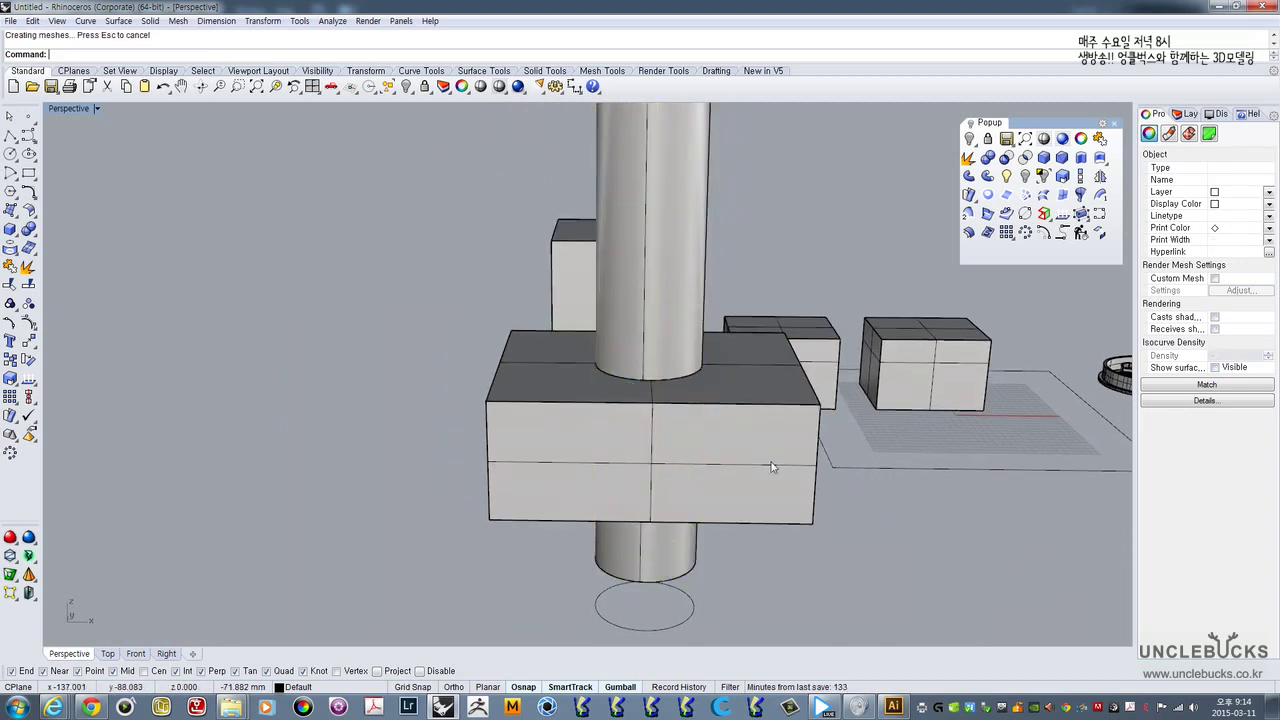
pyautogui.click(1006, 158)
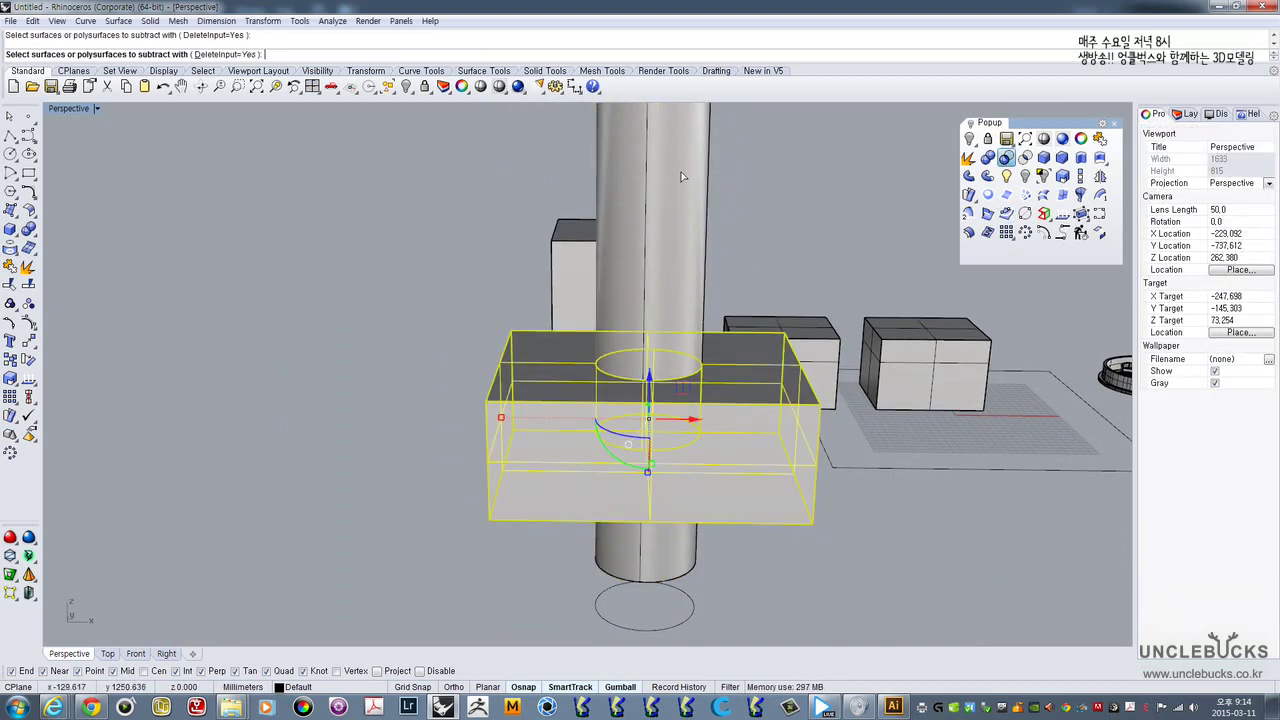
pyautogui.click(703, 170)
pyautogui.press('Return')
pyautogui.moveTo(749, 168); pyautogui.dragTo(754, 256, button='right')
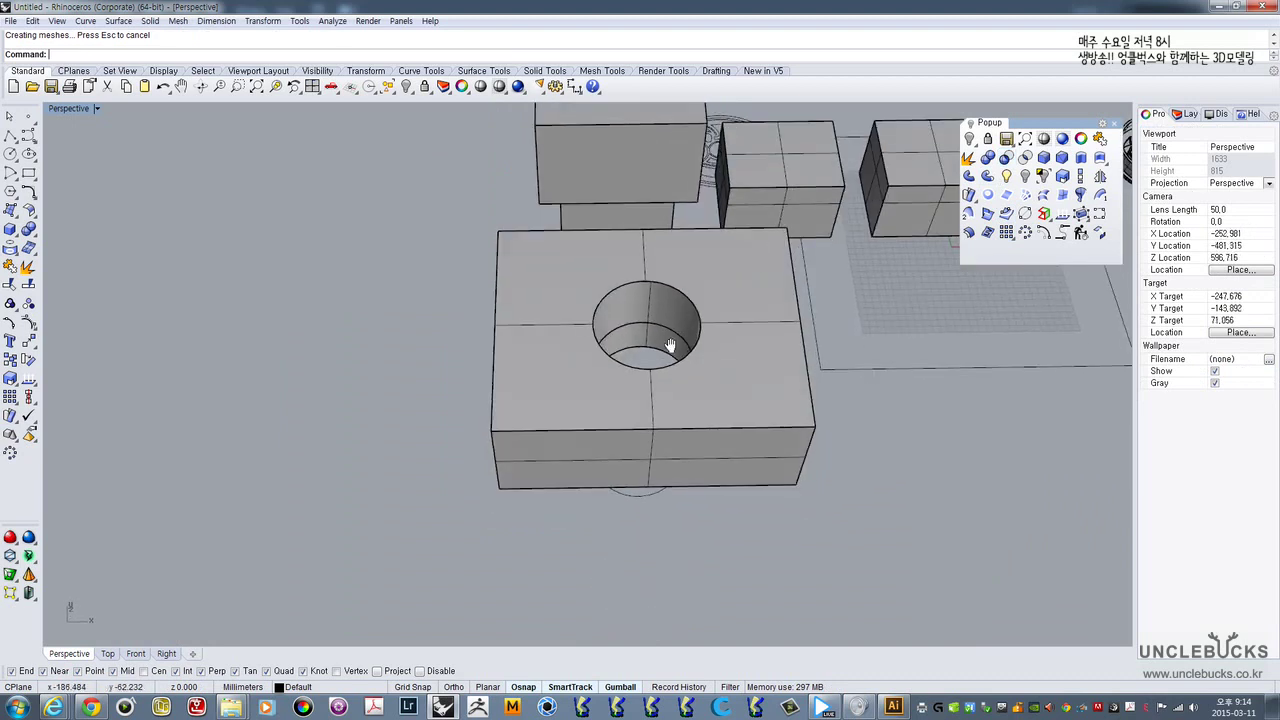
# - Examine the inner wall and edges of the through hole from several angles, highlighting the box
pyautogui.keyDown('shift'); pyautogui.moveTo(665, 339); pyautogui.dragTo(630, 376, button='right'); pyautogui.keyUp('shift')
pyautogui.scroll(9, 630, 376)
pyautogui.scroll(3, 645, 374)
pyautogui.scroll(-4, 652, 372)
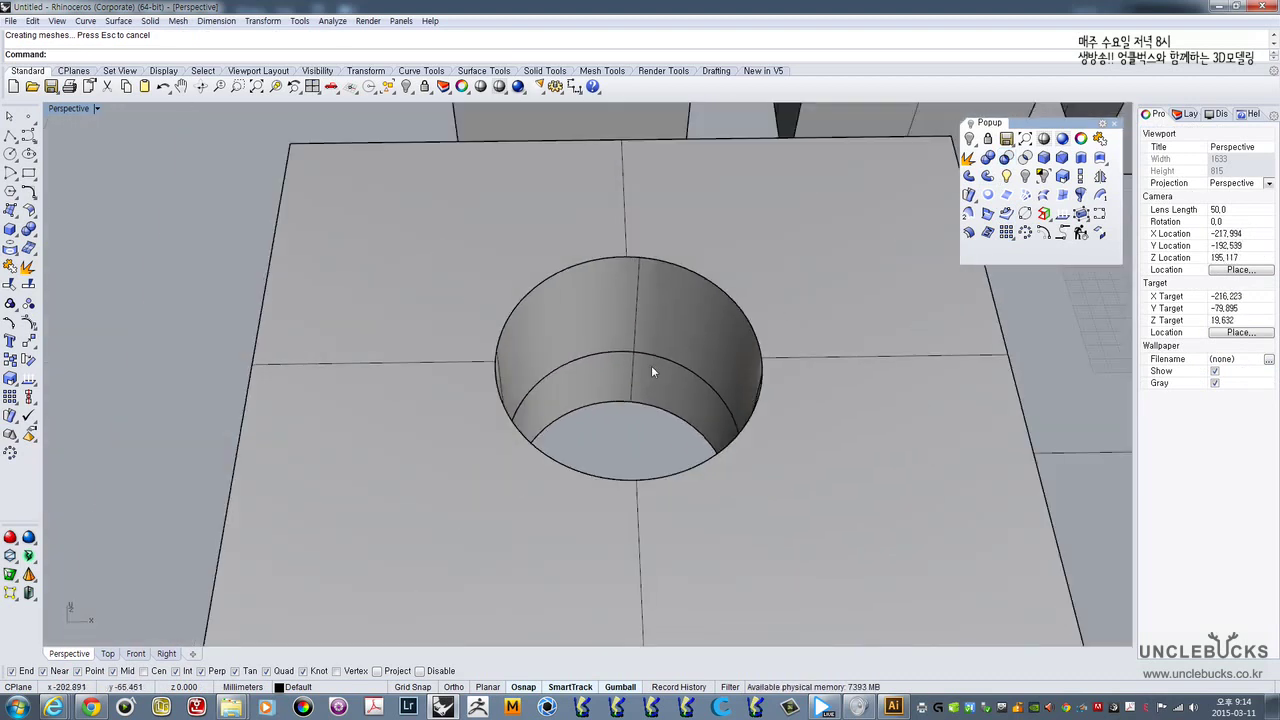
pyautogui.scroll(1, 652, 372)
pyautogui.scroll(-3, 652, 372)
pyautogui.moveTo(654, 366); pyautogui.dragTo(583, 306, button='right')
pyautogui.click(573, 318)
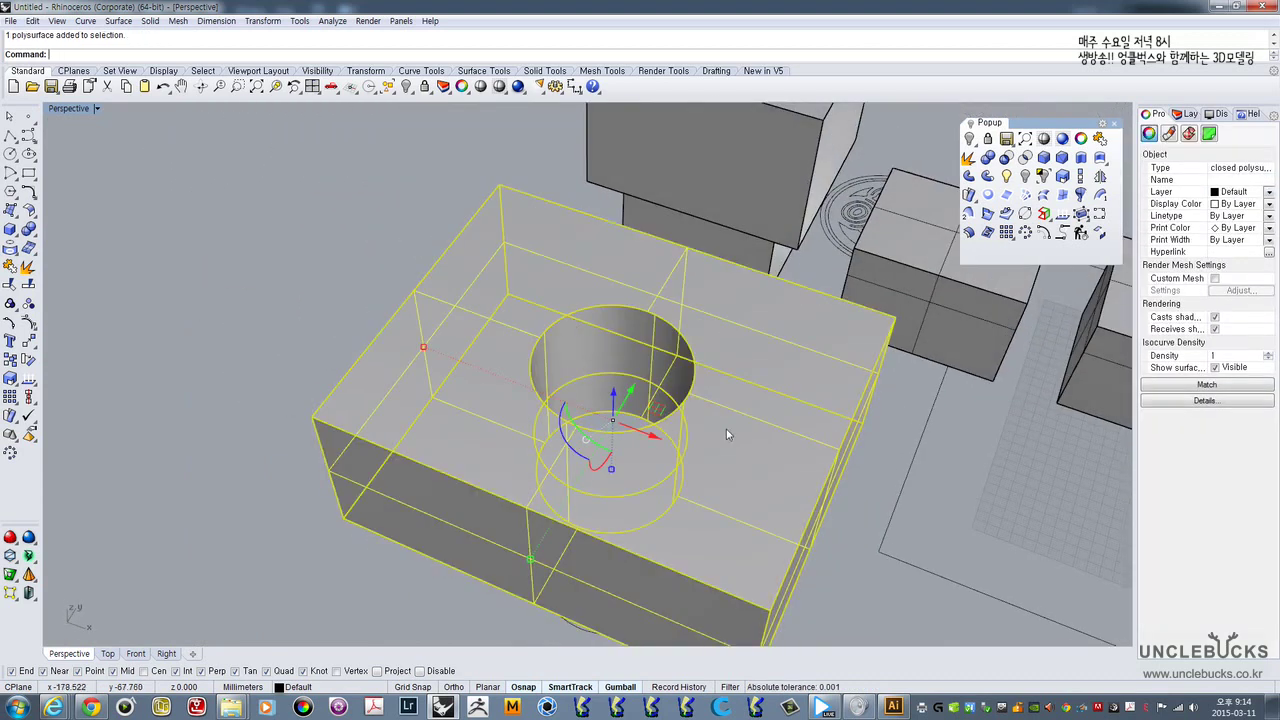
pyautogui.moveTo(726, 432); pyautogui.dragTo(697, 446, button='right')
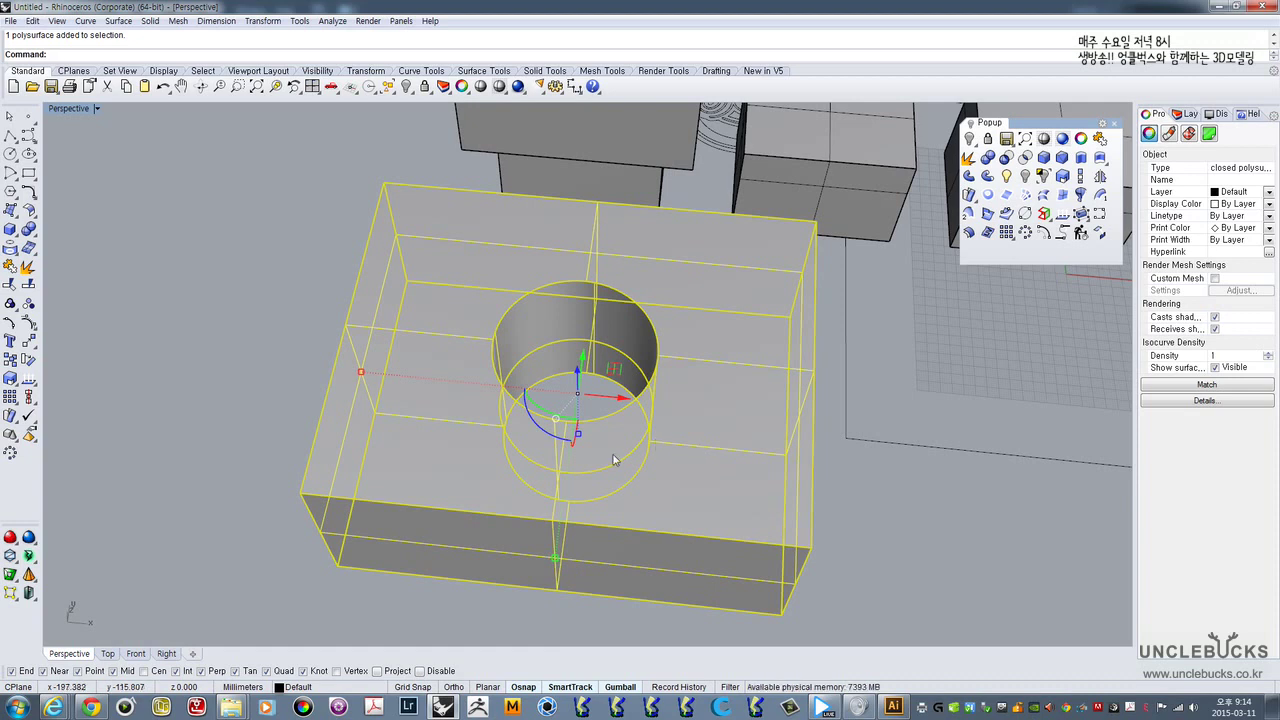
pyautogui.moveTo(604, 392); pyautogui.dragTo(519, 326, button='right')
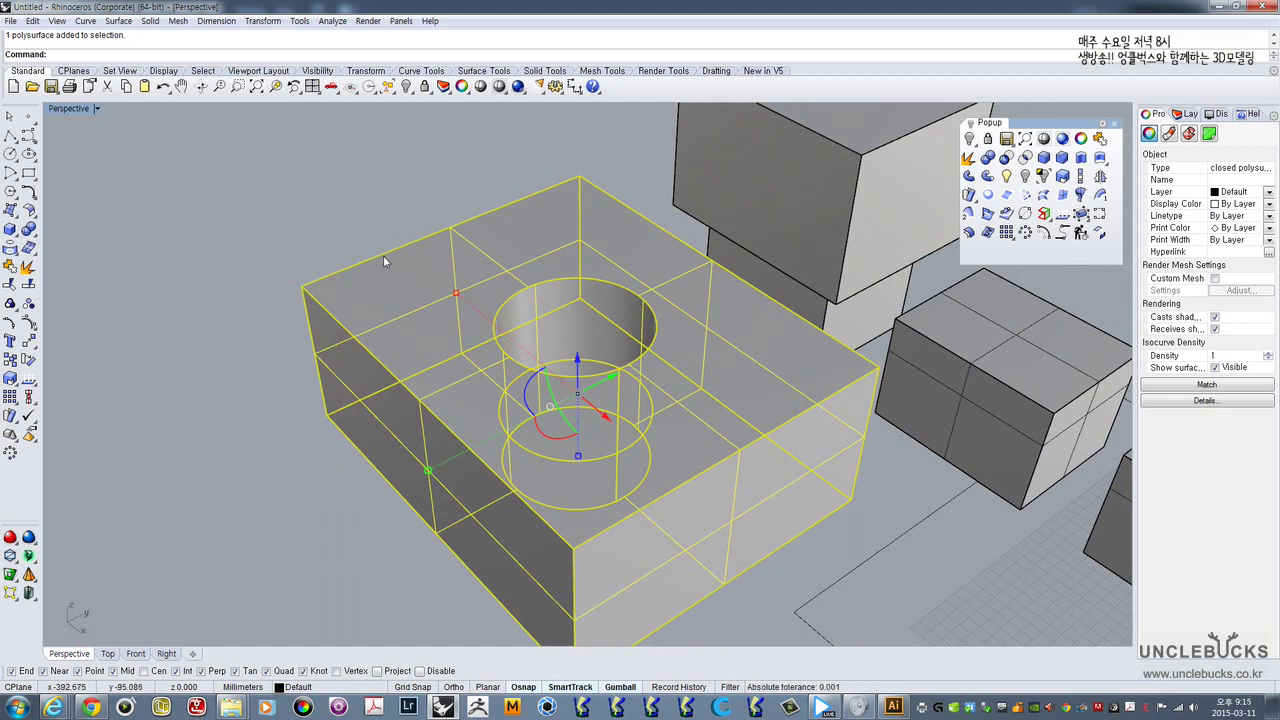
pyautogui.click(407, 221)
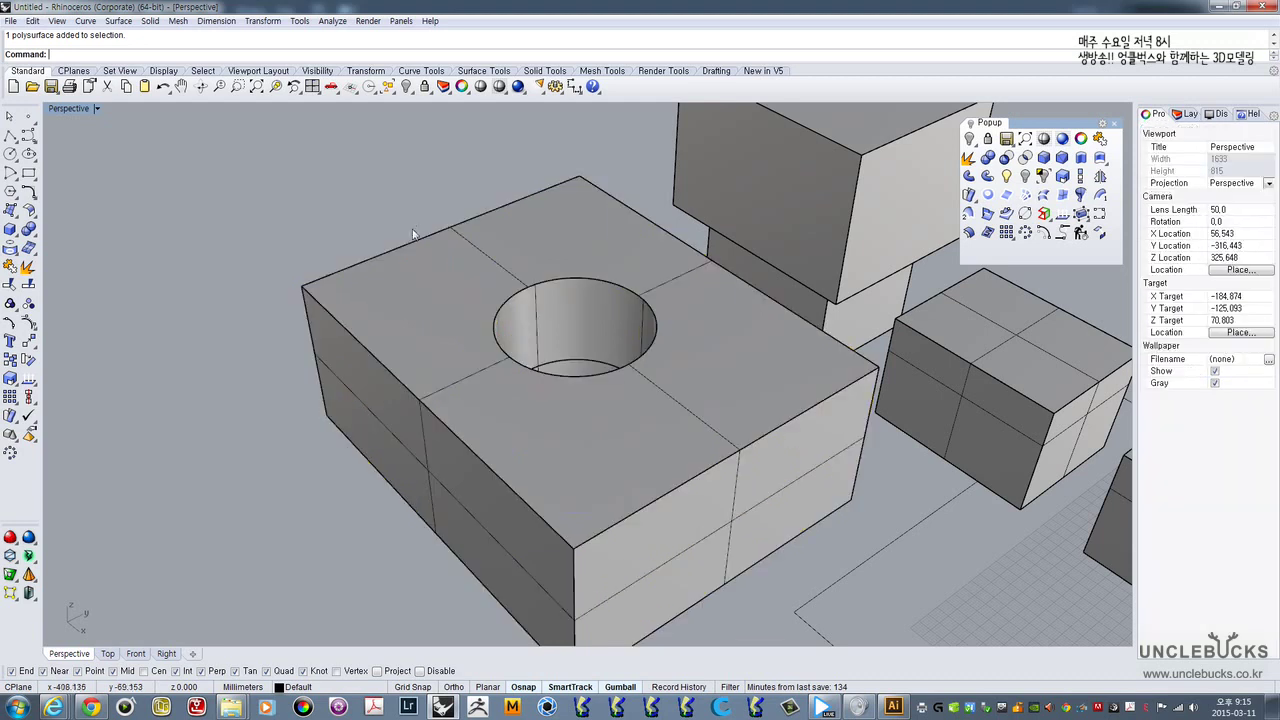
pyautogui.click(515, 262)
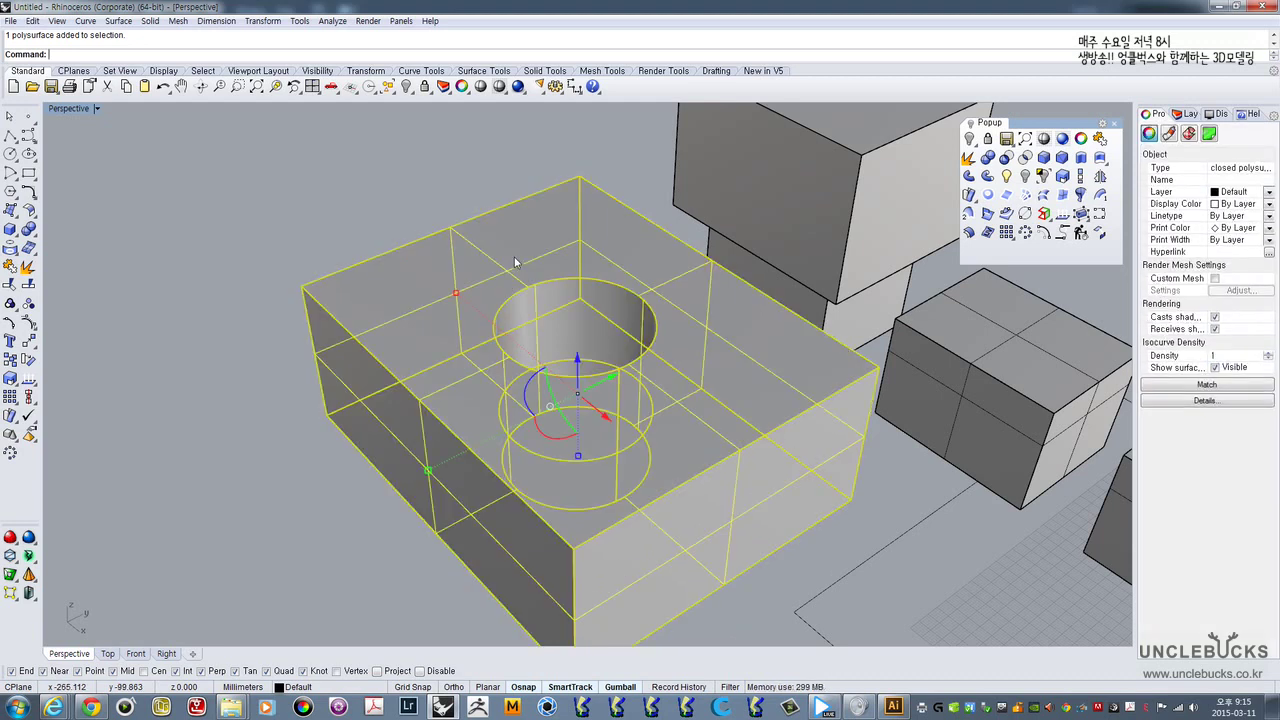
pyautogui.moveTo(515, 262); pyautogui.dragTo(630, 258, button='right')
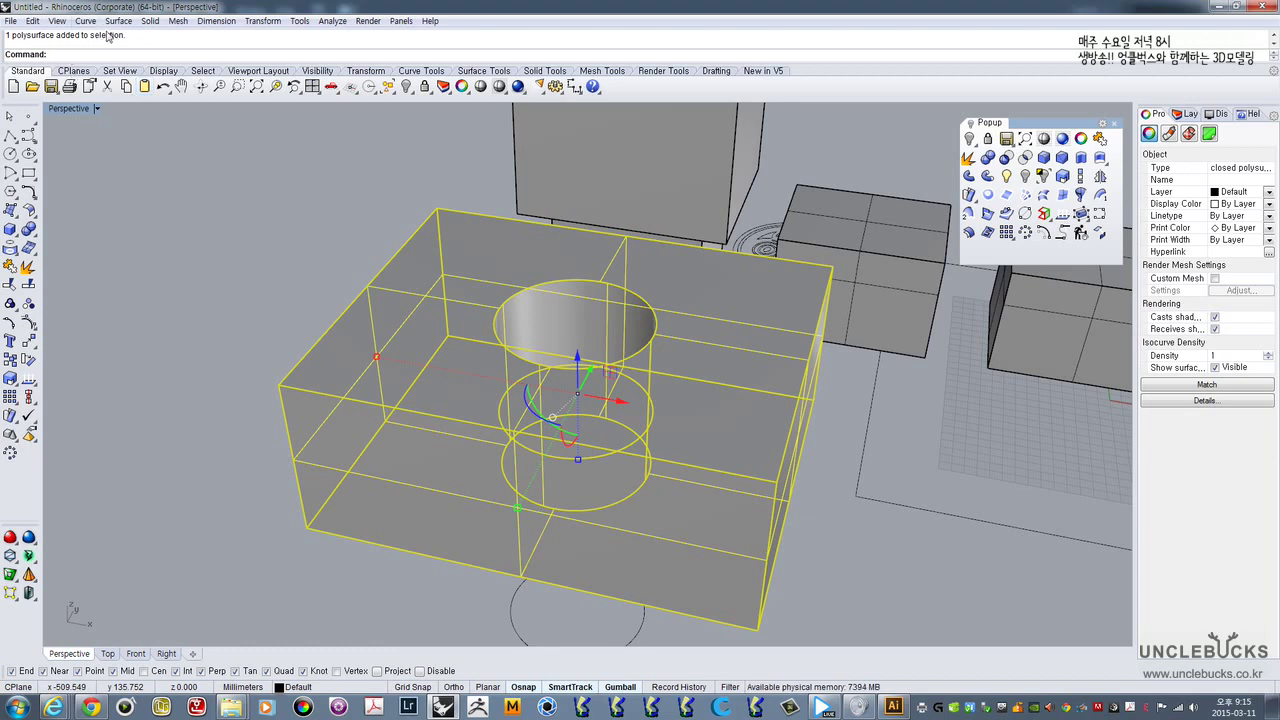
pyautogui.click(225, 257)
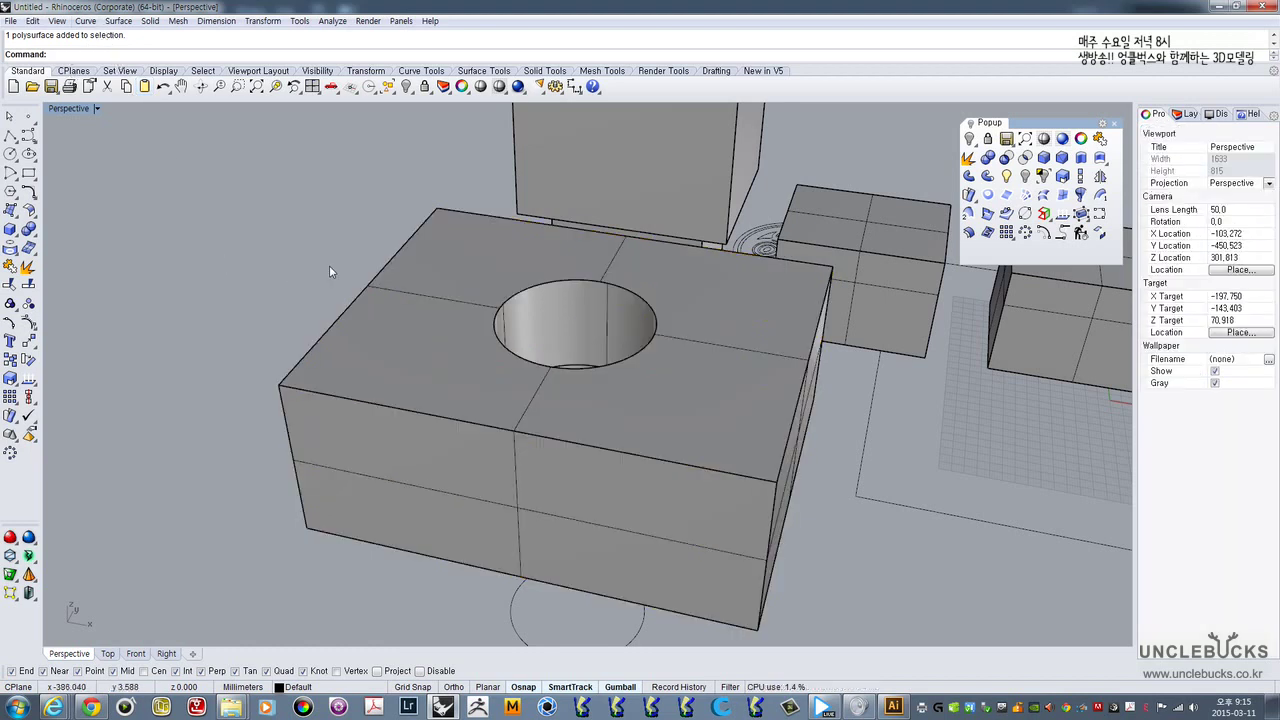
pyautogui.moveTo(329, 265); pyautogui.dragTo(430, 281, button='right')
pyautogui.click(430, 281)
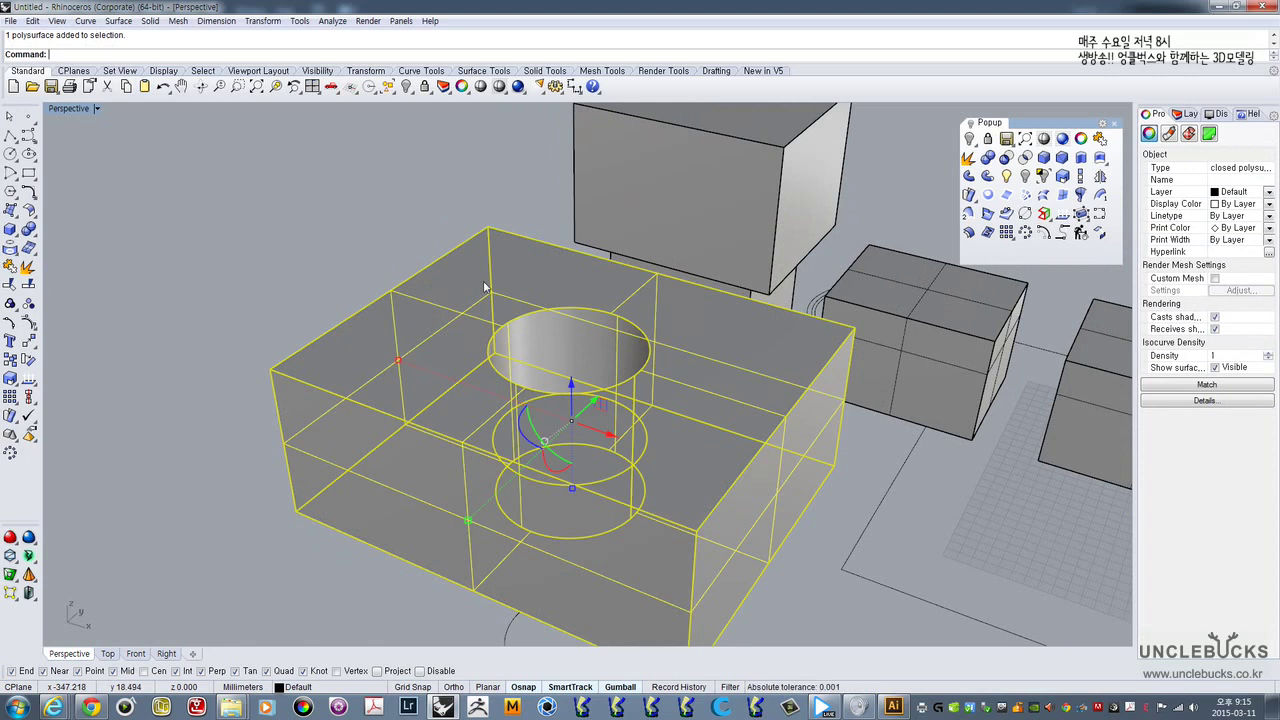
# - Explode the box with the through hole into separate surfaces
pyautogui.moveTo(484, 287); pyautogui.dragTo(432, 268, button='right')
pyautogui.click(425, 256)
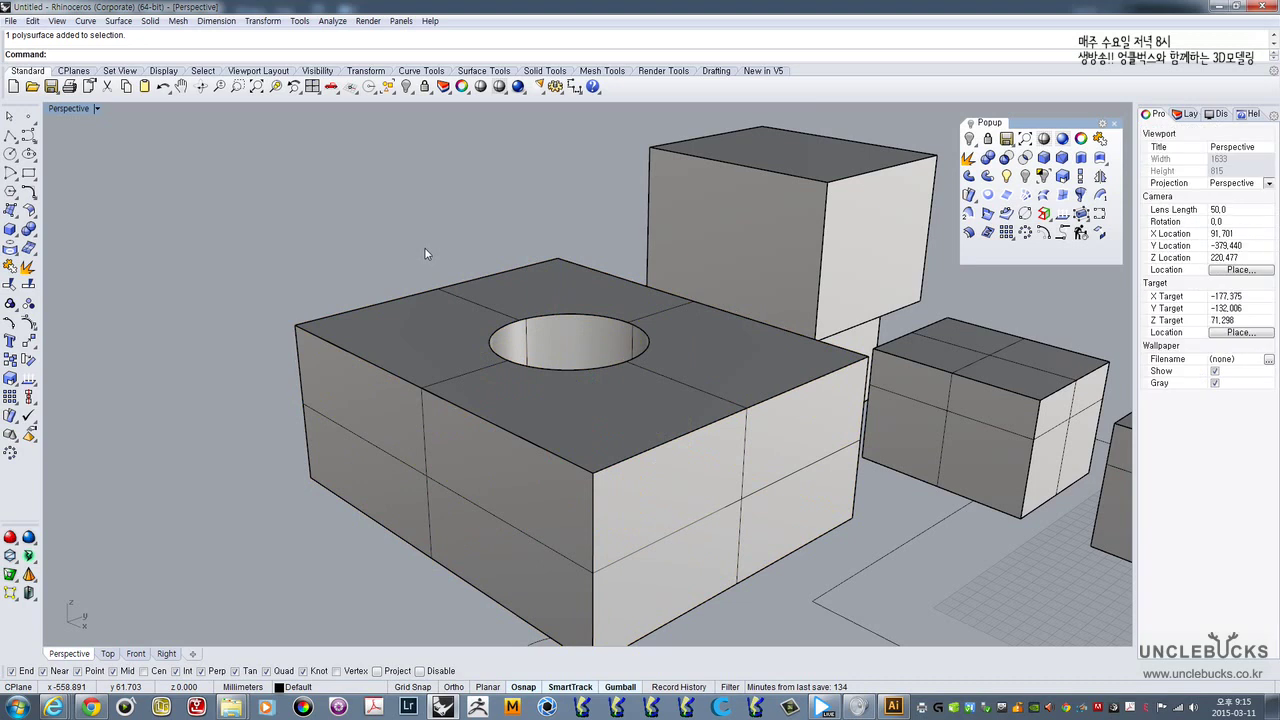
pyautogui.click(432, 294)
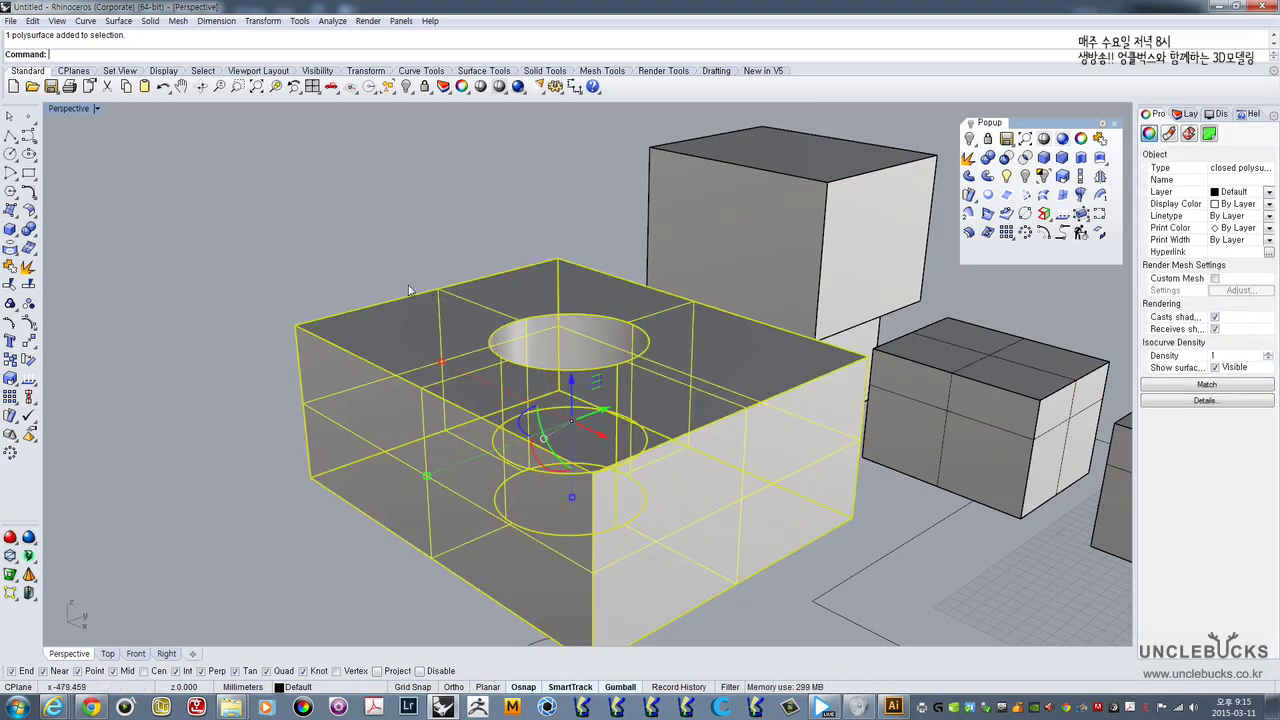
pyautogui.click(367, 258)
pyautogui.click(413, 312)
pyautogui.click(968, 159)
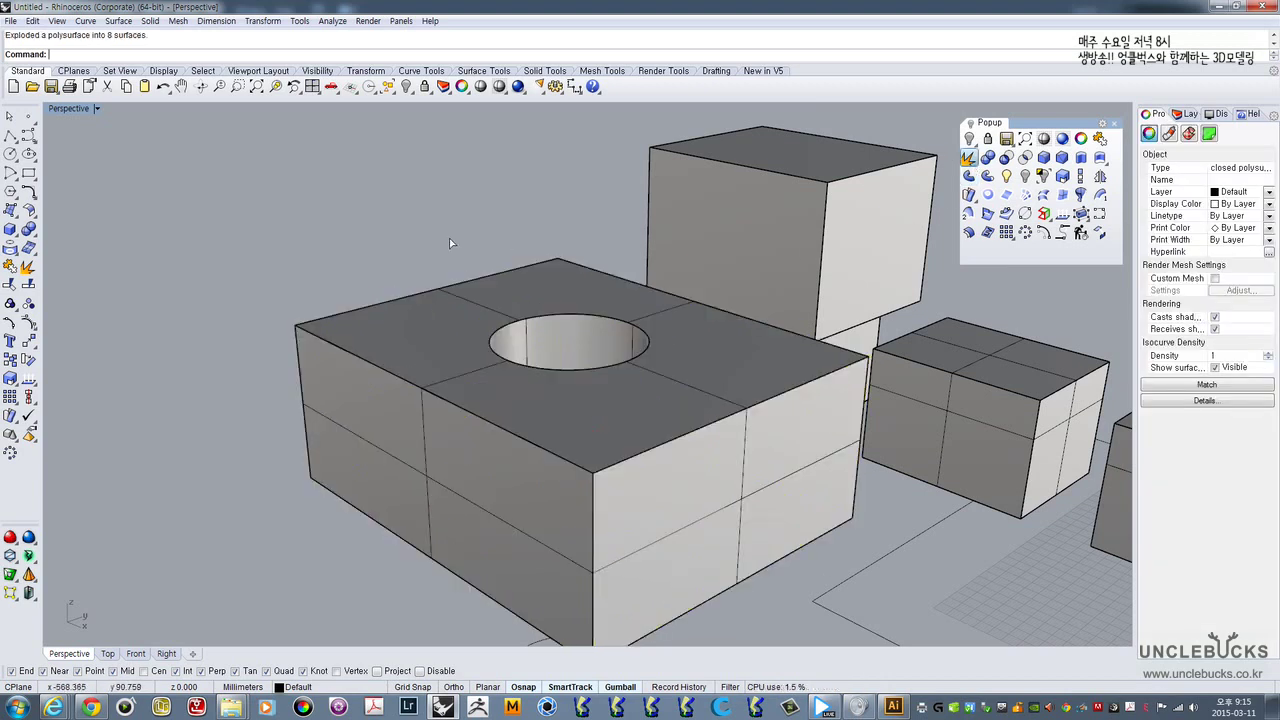
# - Lift the exploded box's top face about 26 mm to look inside, and undo the lift
pyautogui.click(441, 316)
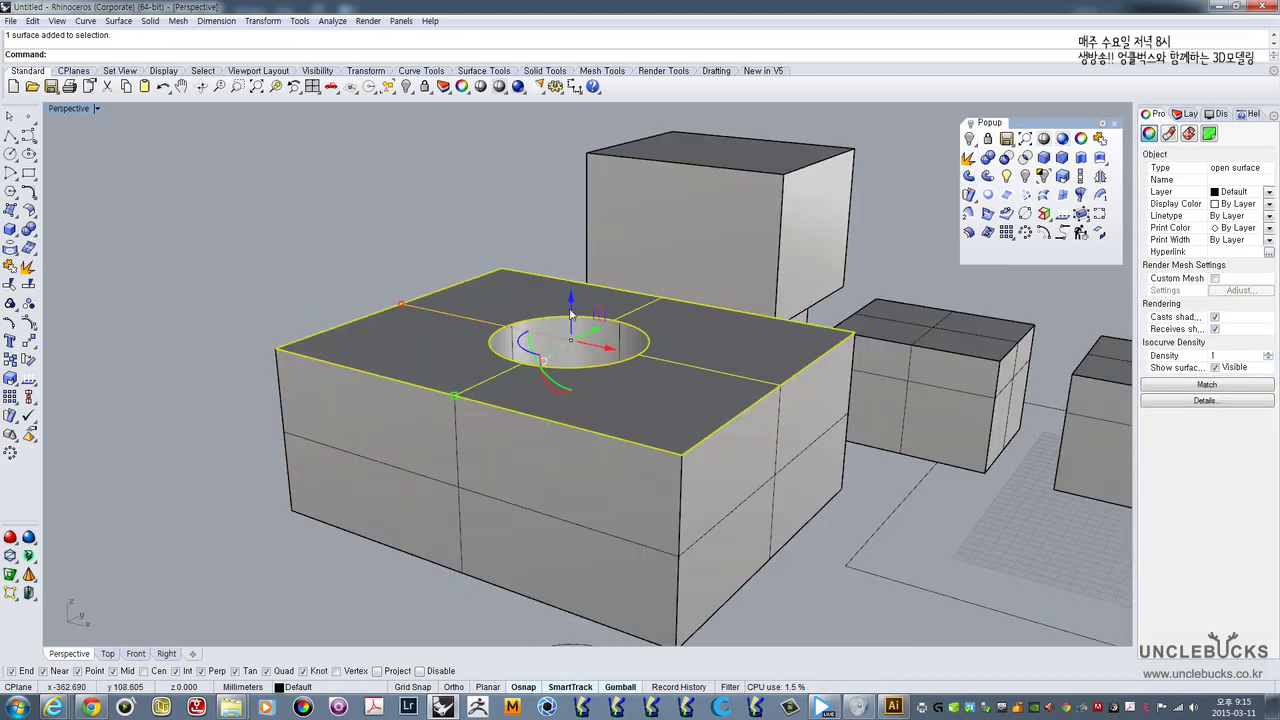
pyautogui.moveTo(570, 314); pyautogui.dragTo(572, 252)
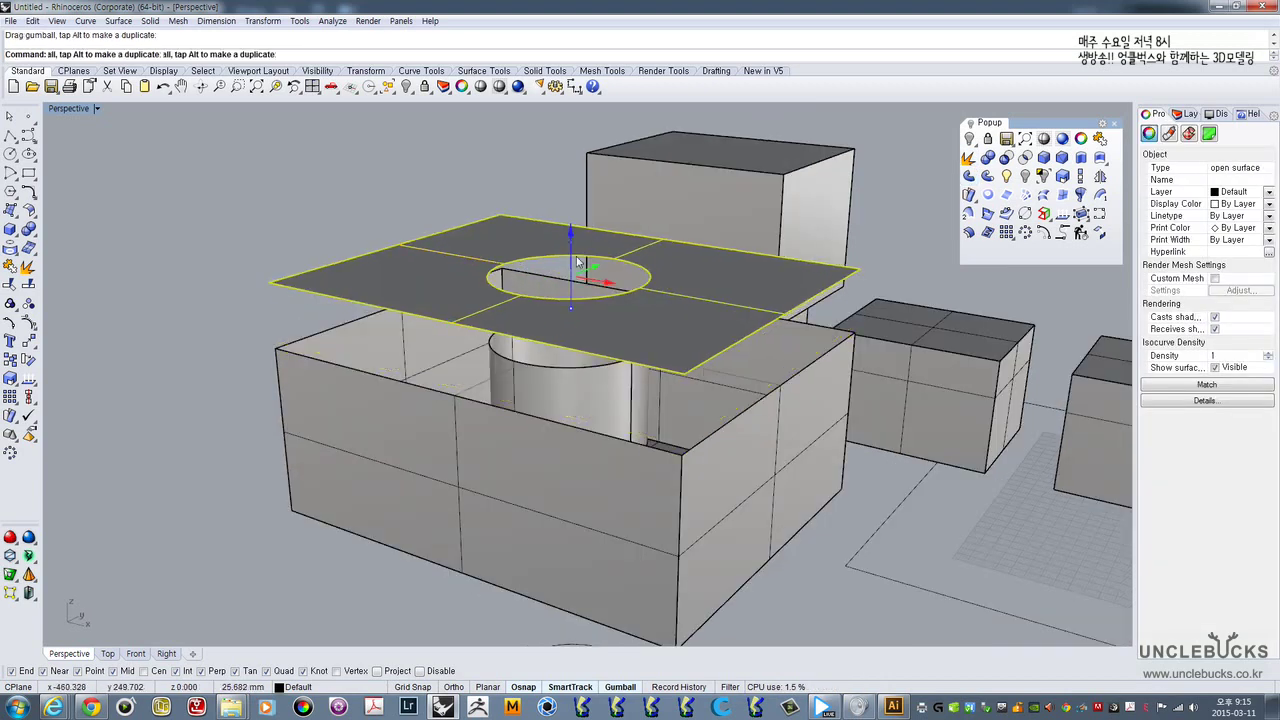
pyautogui.moveTo(712, 356); pyautogui.dragTo(614, 333, button='right')
pyautogui.hotkey('ctrl', 'z')
# - Join all the surfaces of the exploded box back into one closed solid
pyautogui.scroll(-4, 614, 333)
pyautogui.moveTo(387, 262); pyautogui.dragTo(763, 532)
pyautogui.moveTo(676, 451); pyautogui.dragTo(936, 227, button='right')
pyautogui.click(1099, 138)
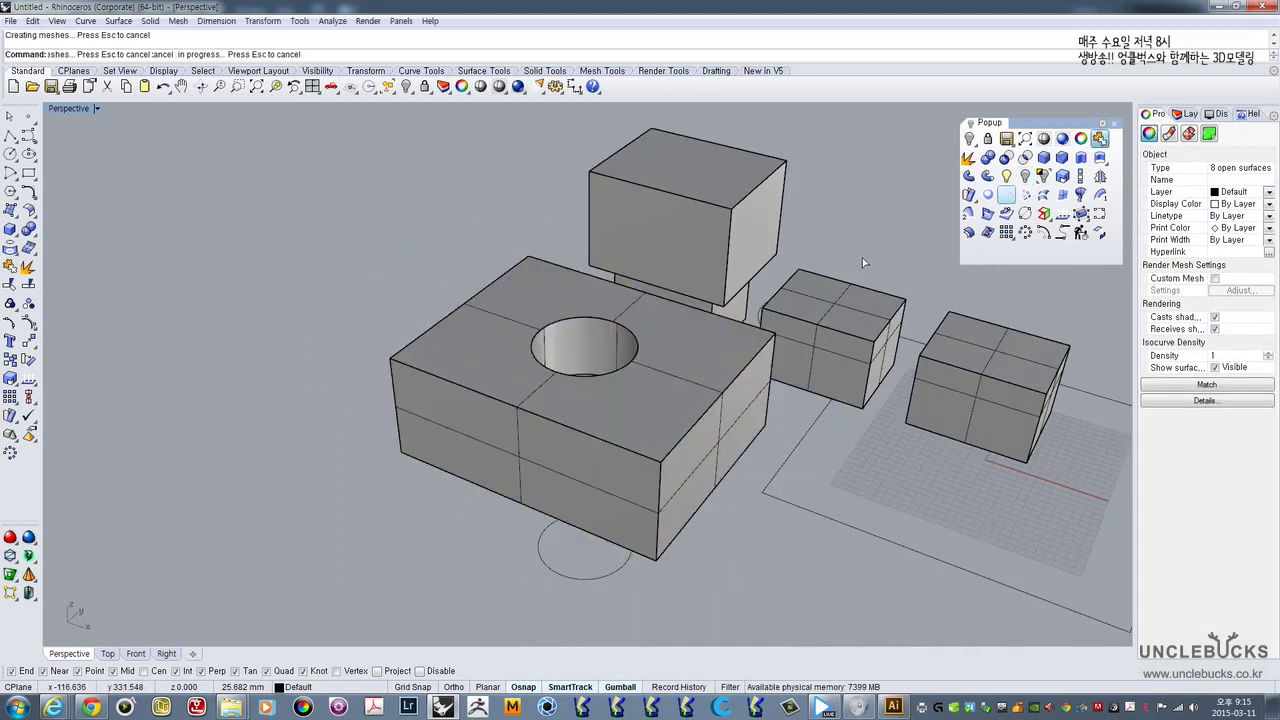
# - Duplicate the box with the through hole straight upward so the copy partly overlaps the original
pyautogui.moveTo(862, 262); pyautogui.dragTo(492, 325, button='right')
pyautogui.scroll(6, 603, 344)
pyautogui.scroll(-2, 492, 325)
pyautogui.scroll(-4, 492, 325)
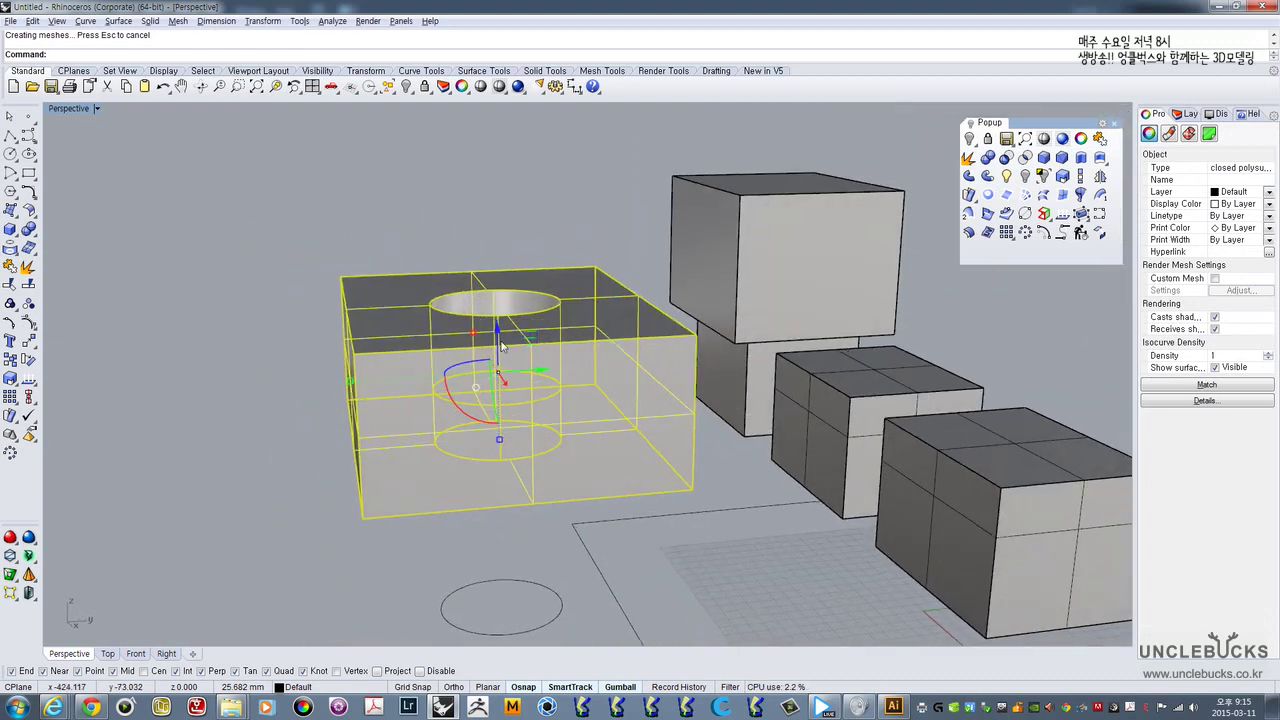
pyautogui.moveTo(498, 345); pyautogui.dragTo(497, 270)
pyautogui.moveTo(470, 298)
pyautogui.keyDown('shift'); pyautogui.mouseDown(button='right')
pyautogui.moveTo(459, 344)
pyautogui.moveTo(463, 300)
pyautogui.mouseUp(button='right'); pyautogui.keyUp('shift')
pyautogui.click(497, 229)
# - Try subtracting the upper box from the lower one with Boolean Difference, and undo the operation
pyautogui.click(521, 330)
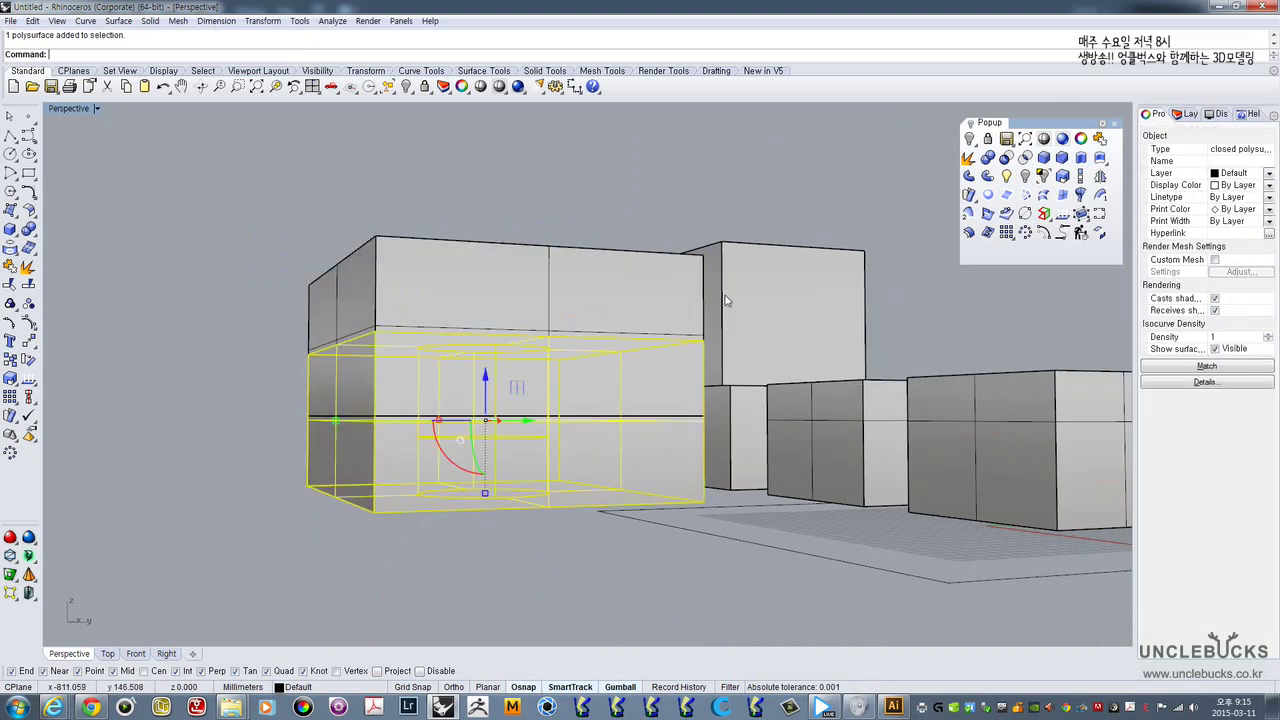
pyautogui.click(1005, 157)
pyautogui.click(572, 299)
pyautogui.rightClick(558, 290)
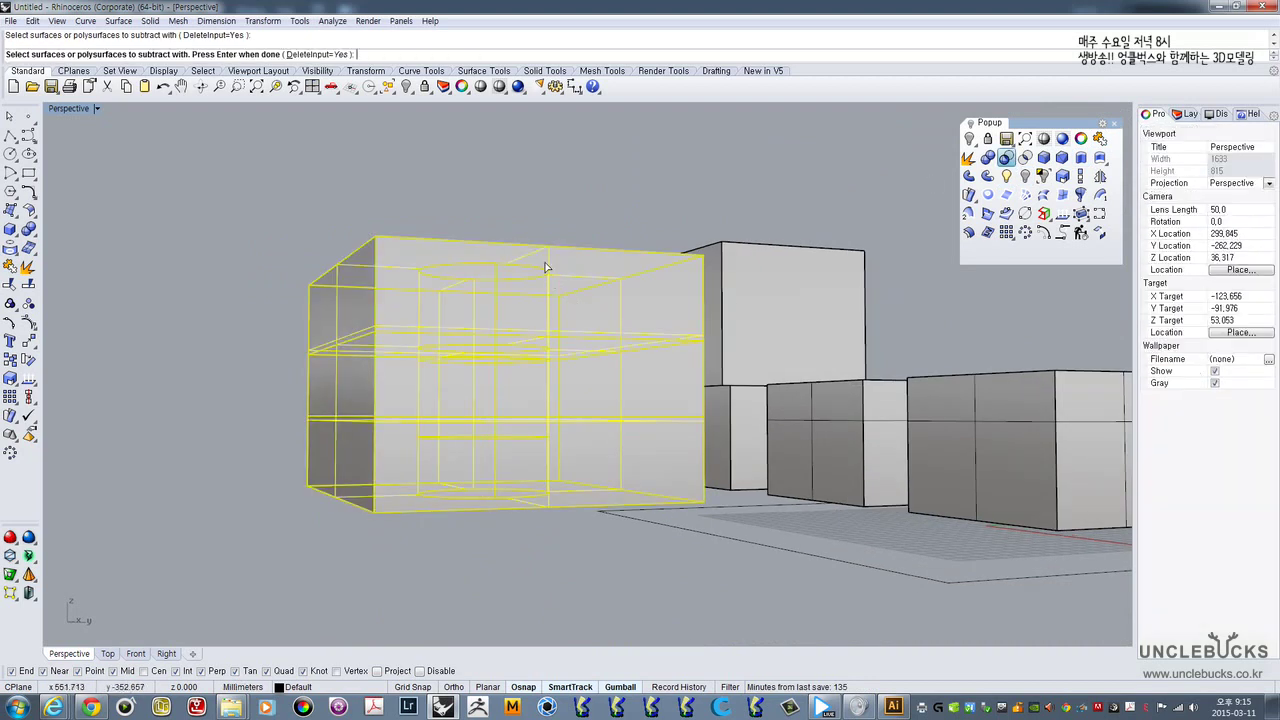
pyautogui.moveTo(539, 256); pyautogui.dragTo(505, 310, button='right')
pyautogui.hotkey('ctrl', 'z')
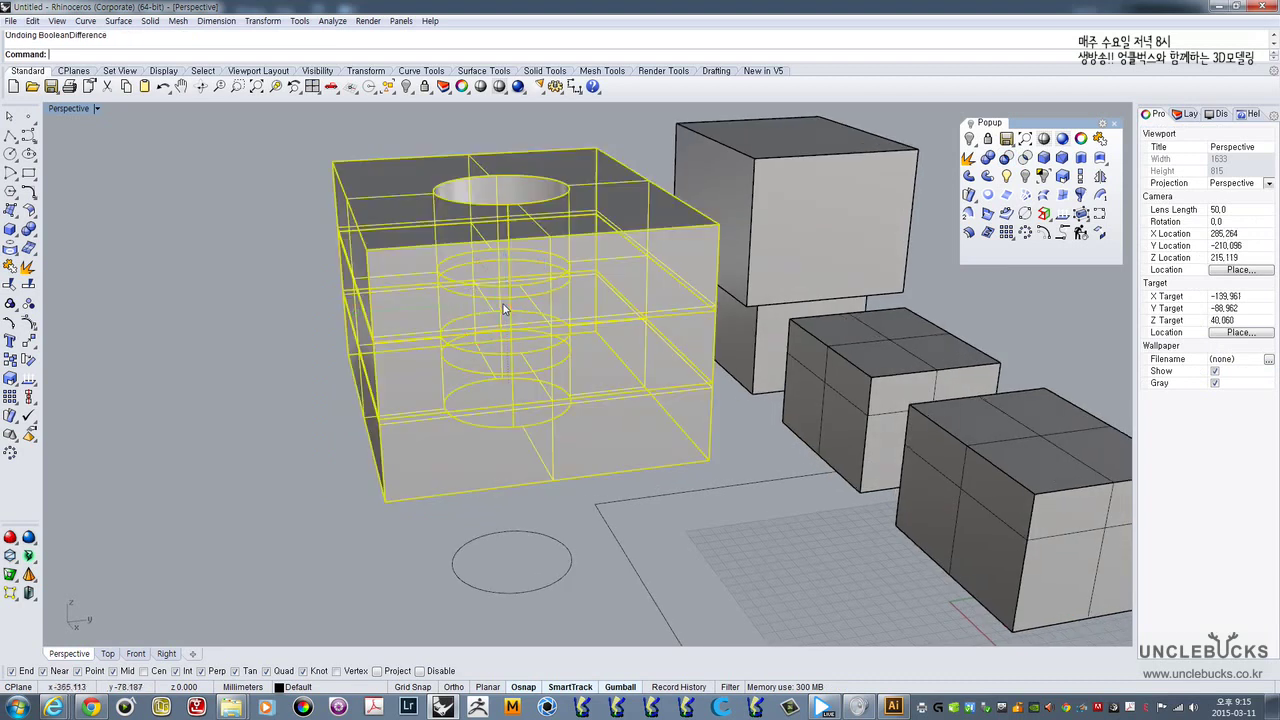
# - Raise the upper box about 16 mm to reduce its overlap with the lower box
pyautogui.moveTo(506, 366); pyautogui.dragTo(509, 323, button='right')
pyautogui.click(522, 205)
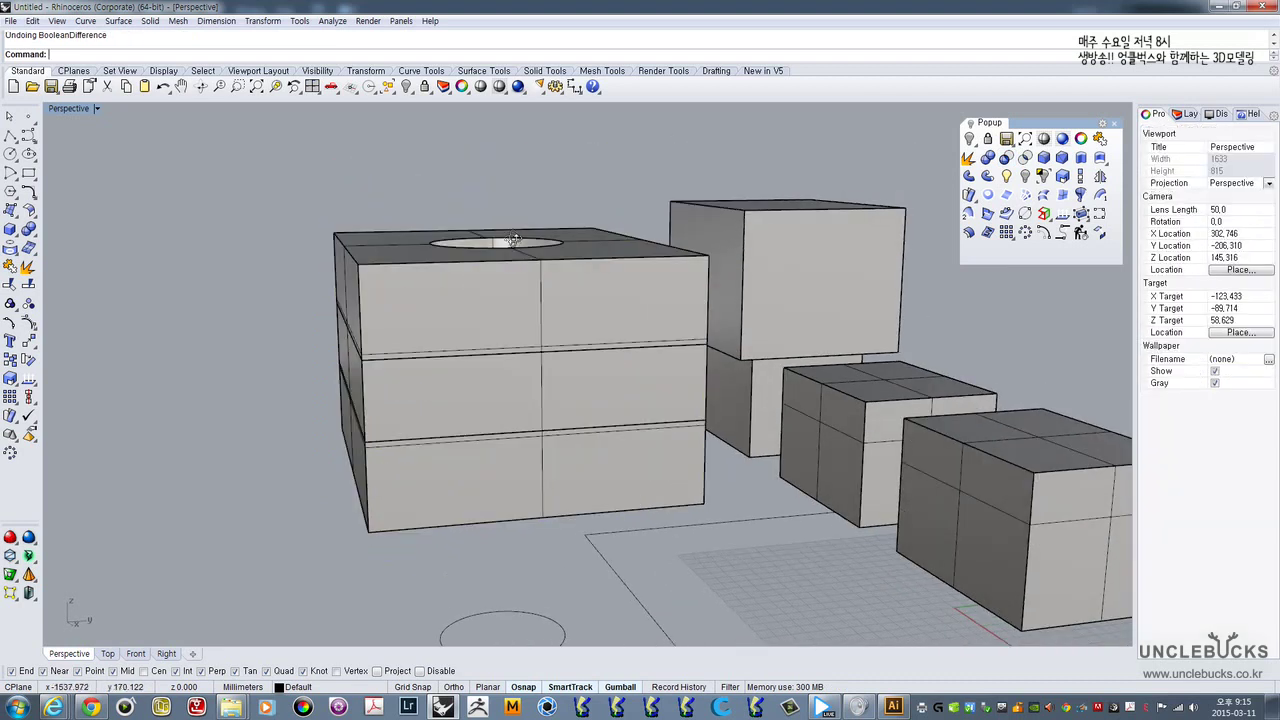
pyautogui.moveTo(513, 240); pyautogui.dragTo(512, 249, button='right')
pyautogui.click(523, 283)
pyautogui.moveTo(496, 275); pyautogui.dragTo(496, 243)
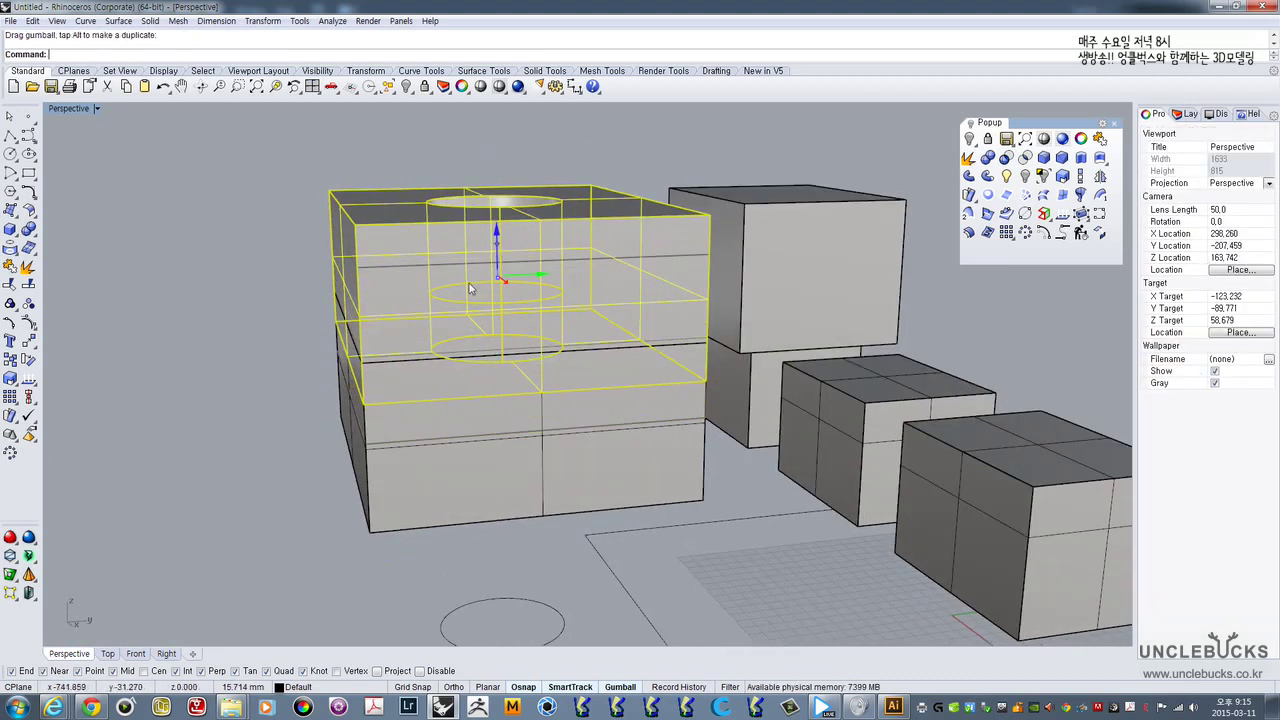
pyautogui.moveTo(470, 288); pyautogui.dragTo(470, 262, button='right')
pyautogui.click(657, 171)
pyautogui.keyDown('shift'); pyautogui.moveTo(609, 194); pyautogui.dragTo(588, 243, button='right'); pyautogui.keyUp('shift')
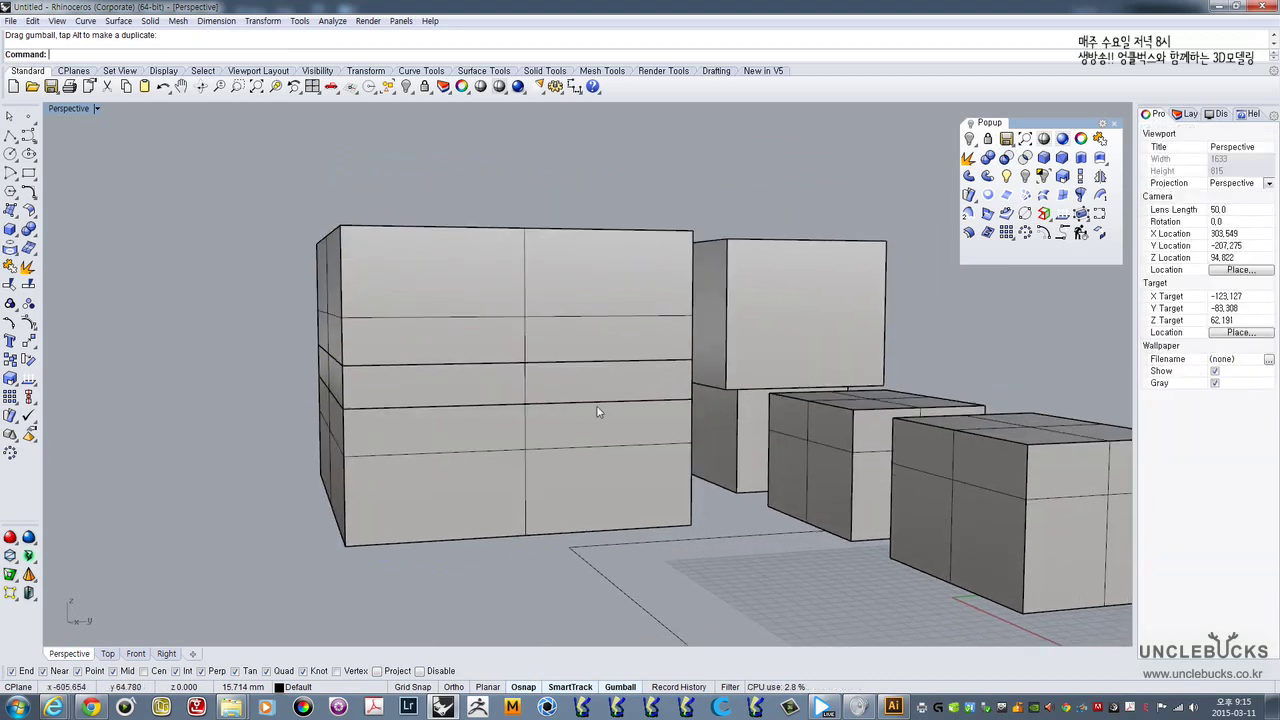
# - Shift the upper box along X and tilt it so it cuts diagonally into the lower box
pyautogui.click(597, 410)
pyautogui.press('Return')
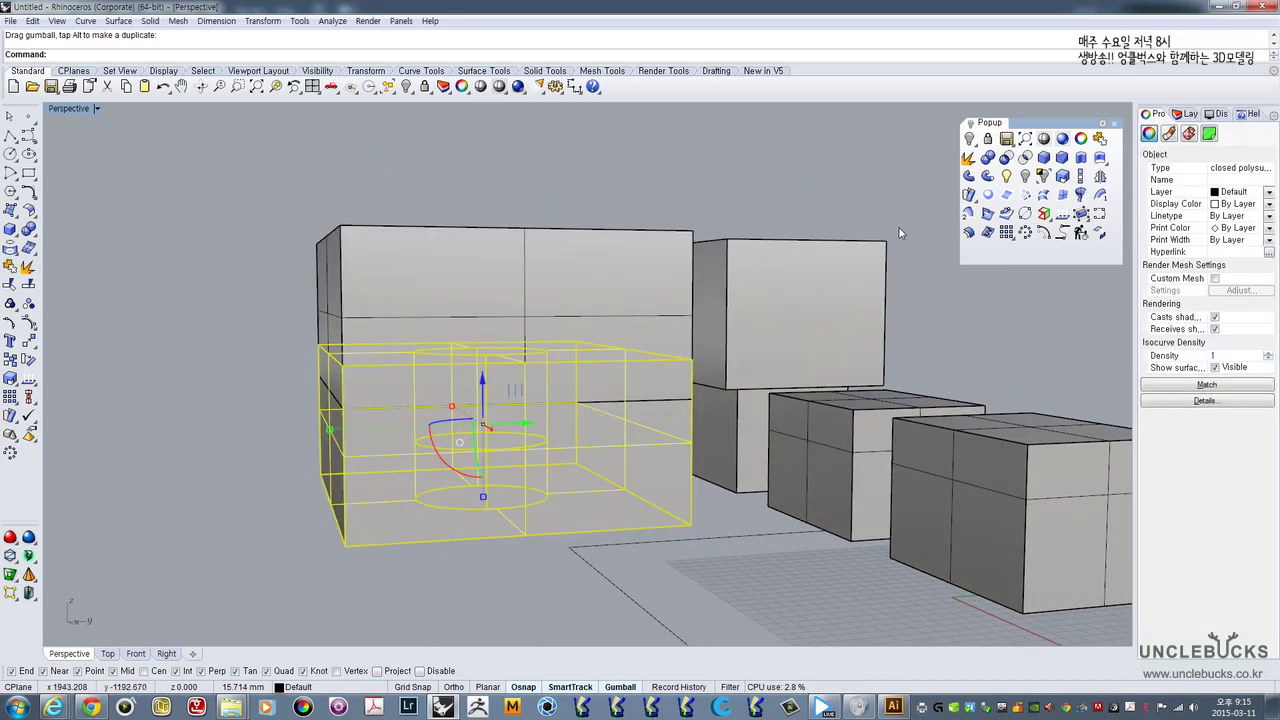
pyautogui.moveTo(559, 248); pyautogui.dragTo(565, 274, button='right')
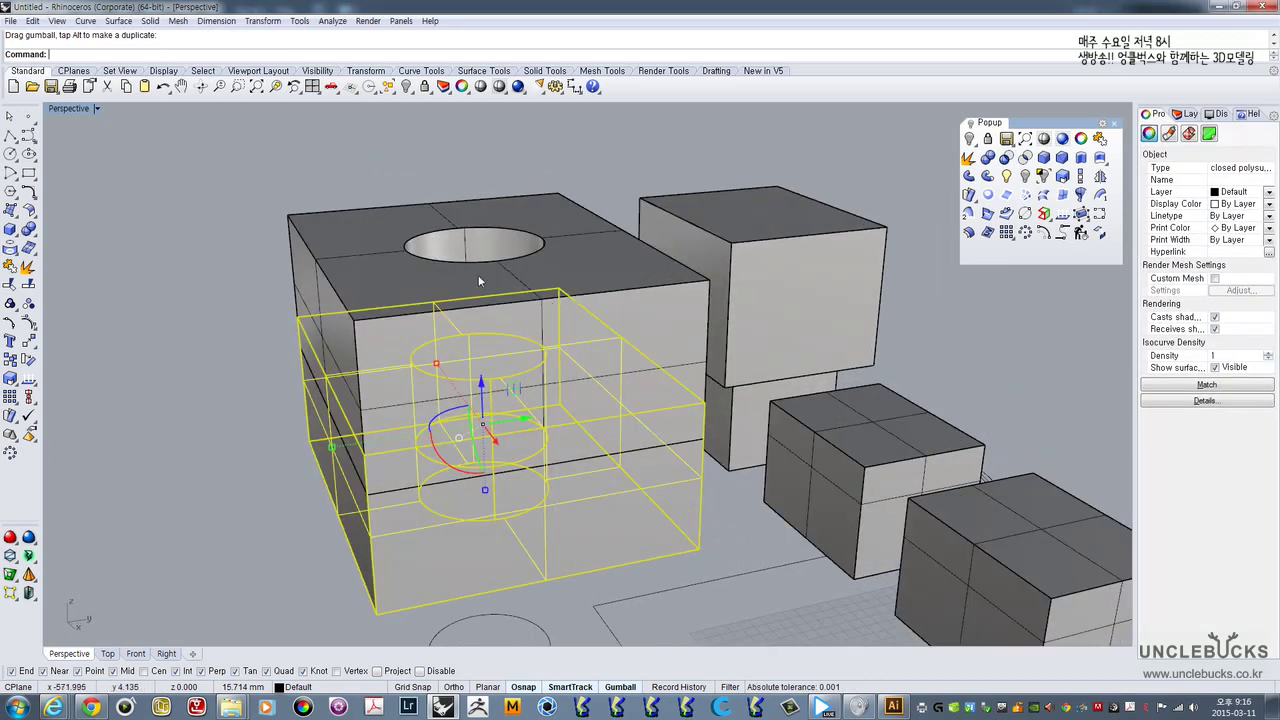
pyautogui.moveTo(478, 281); pyautogui.dragTo(607, 332, button='right')
pyautogui.click(607, 332)
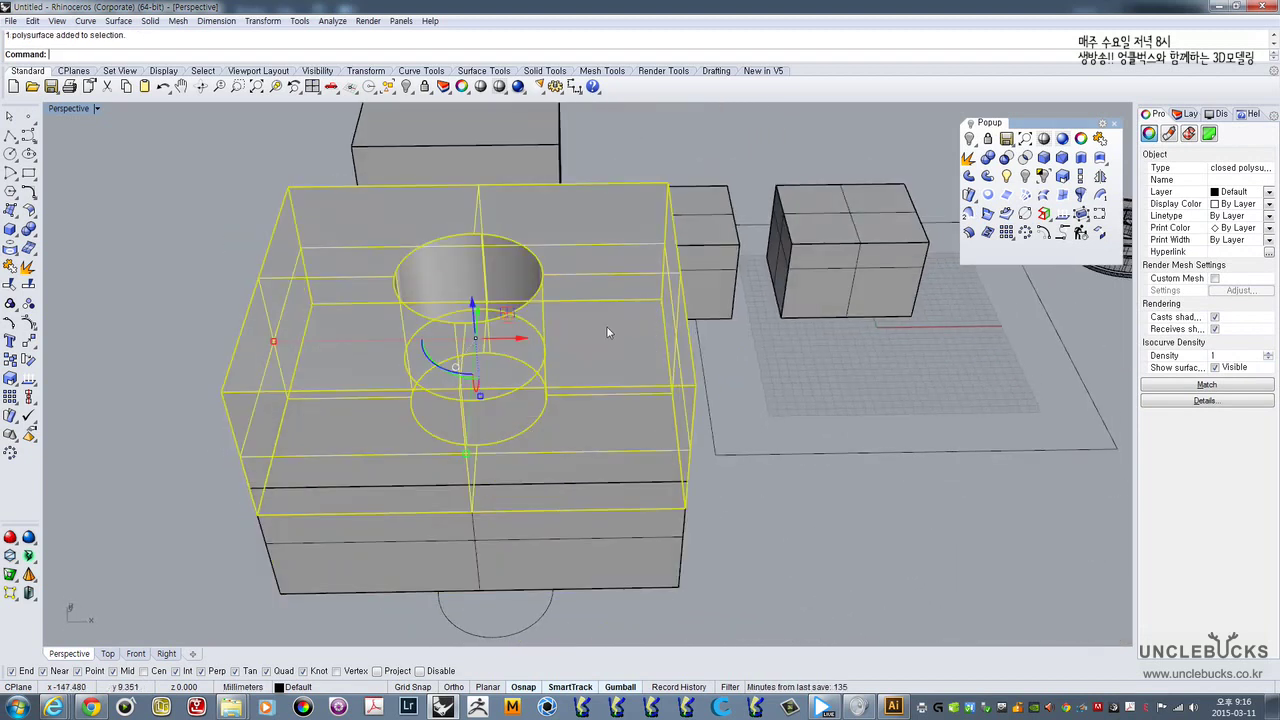
pyautogui.moveTo(519, 342); pyautogui.dragTo(603, 345)
pyautogui.moveTo(603, 345); pyautogui.dragTo(567, 341, button='right')
pyautogui.moveTo(527, 377); pyautogui.dragTo(545, 400)
# - Subtract the tilted box from the lower box with Boolean Difference and inspect the carved block from several angles
pyautogui.click(623, 495)
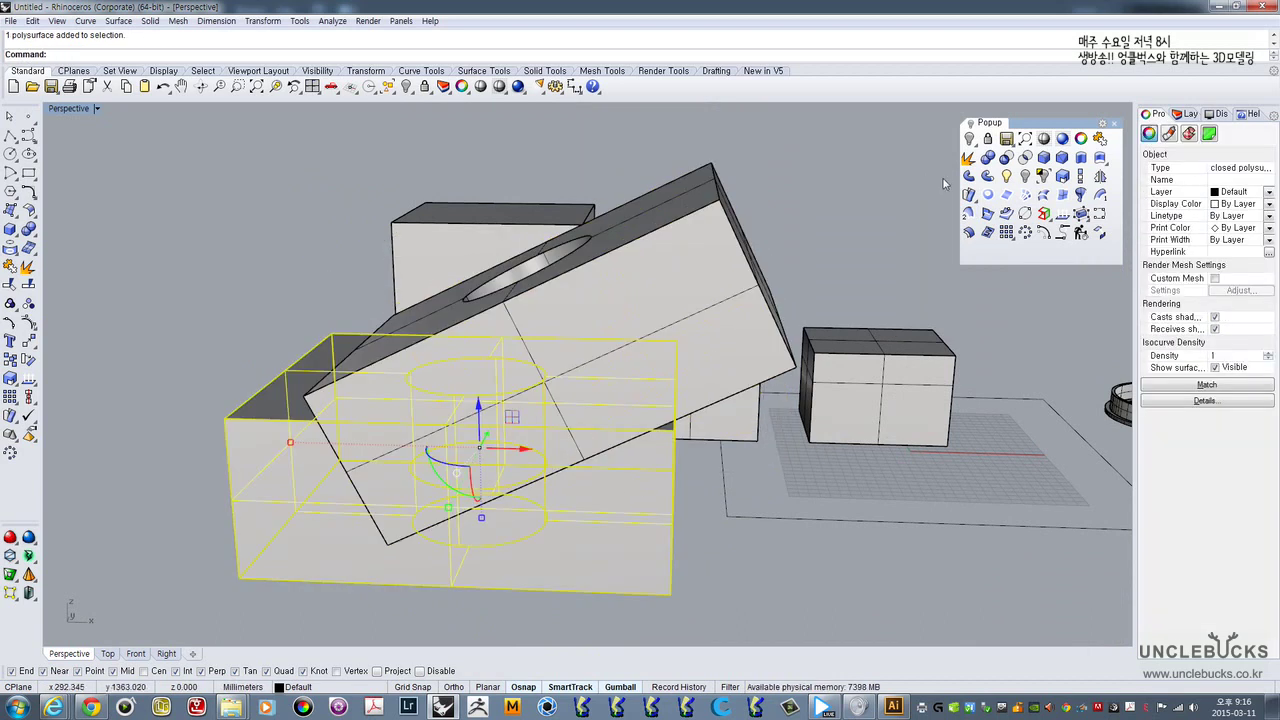
pyautogui.click(1005, 157)
pyautogui.click(688, 255)
pyautogui.press('Return')
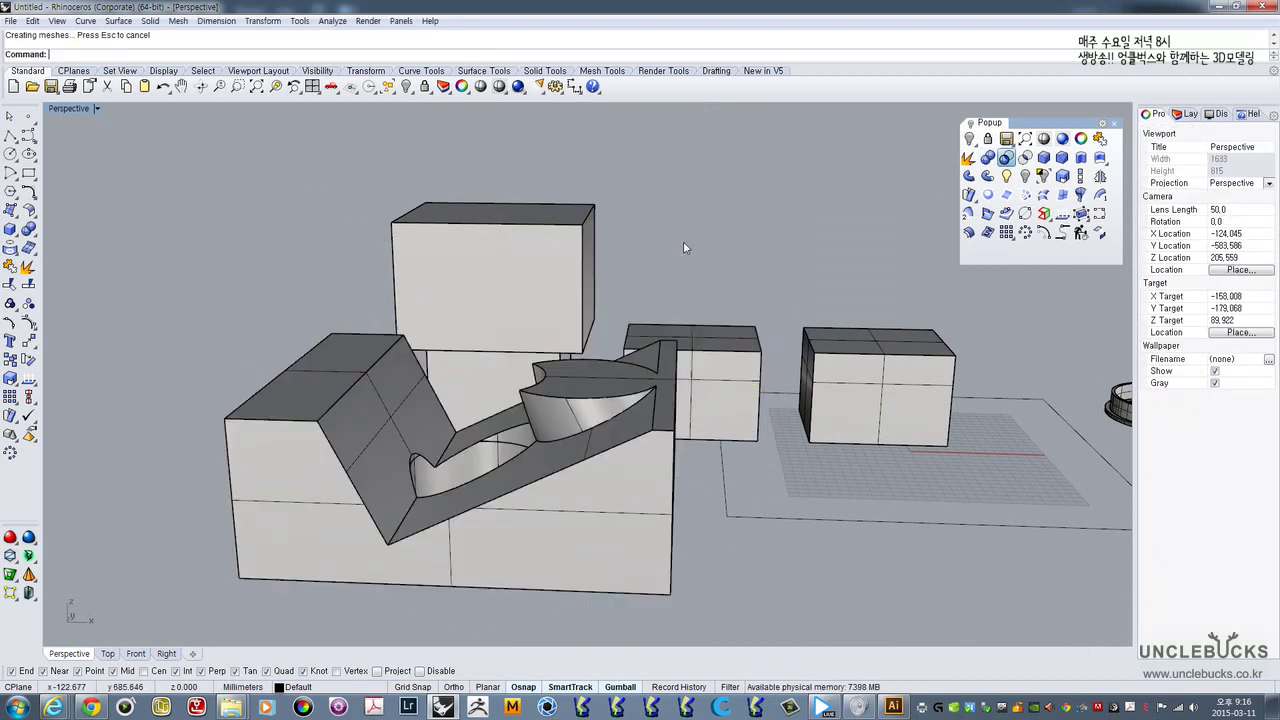
pyautogui.moveTo(595, 268); pyautogui.dragTo(566, 325, button='right')
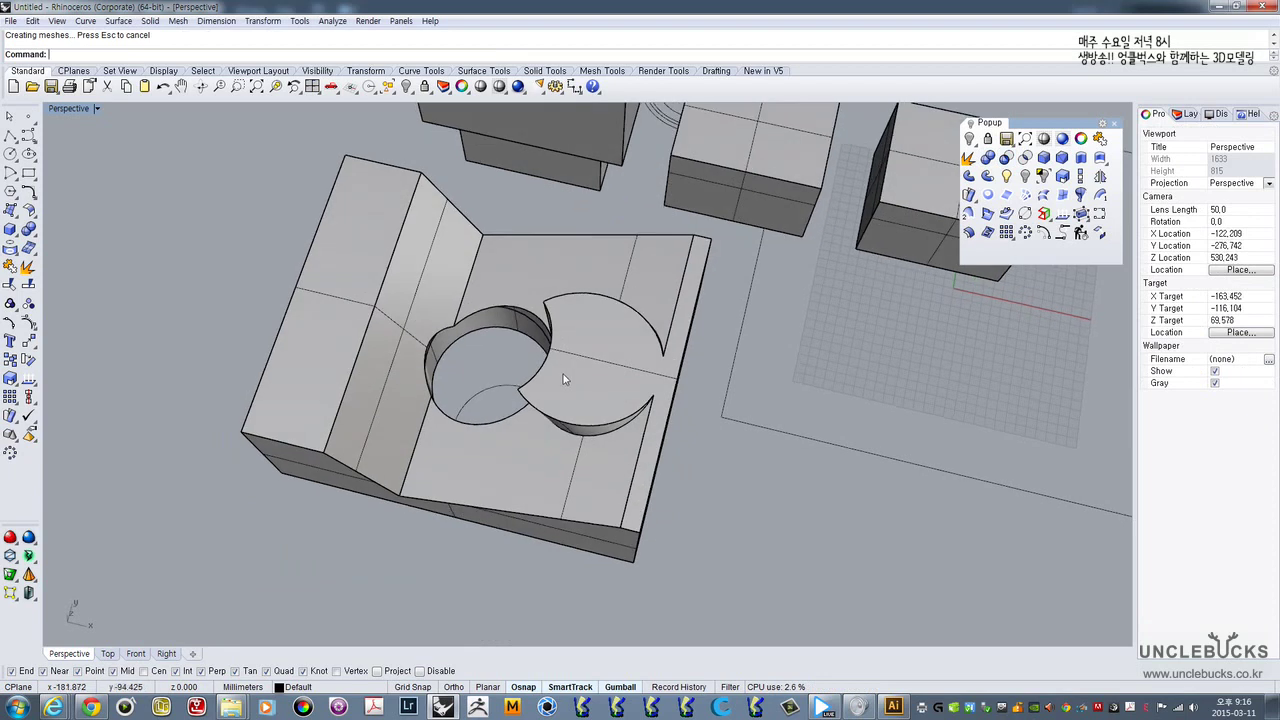
pyautogui.moveTo(552, 372); pyautogui.dragTo(432, 331, button='right')
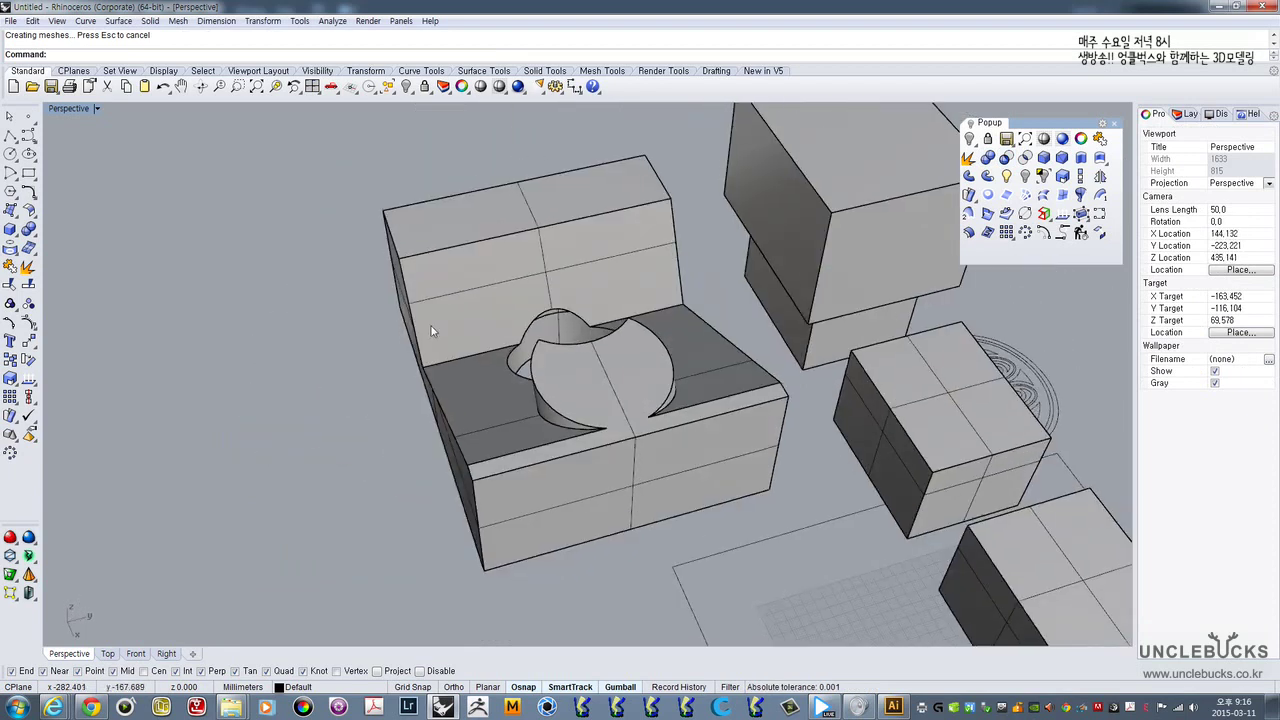
pyautogui.moveTo(543, 315); pyautogui.dragTo(763, 280, button='right')
# - Move the carved block about 201 mm in the negative Y direction, clear of the circle on the ground
pyautogui.scroll(-6, 740, 317)
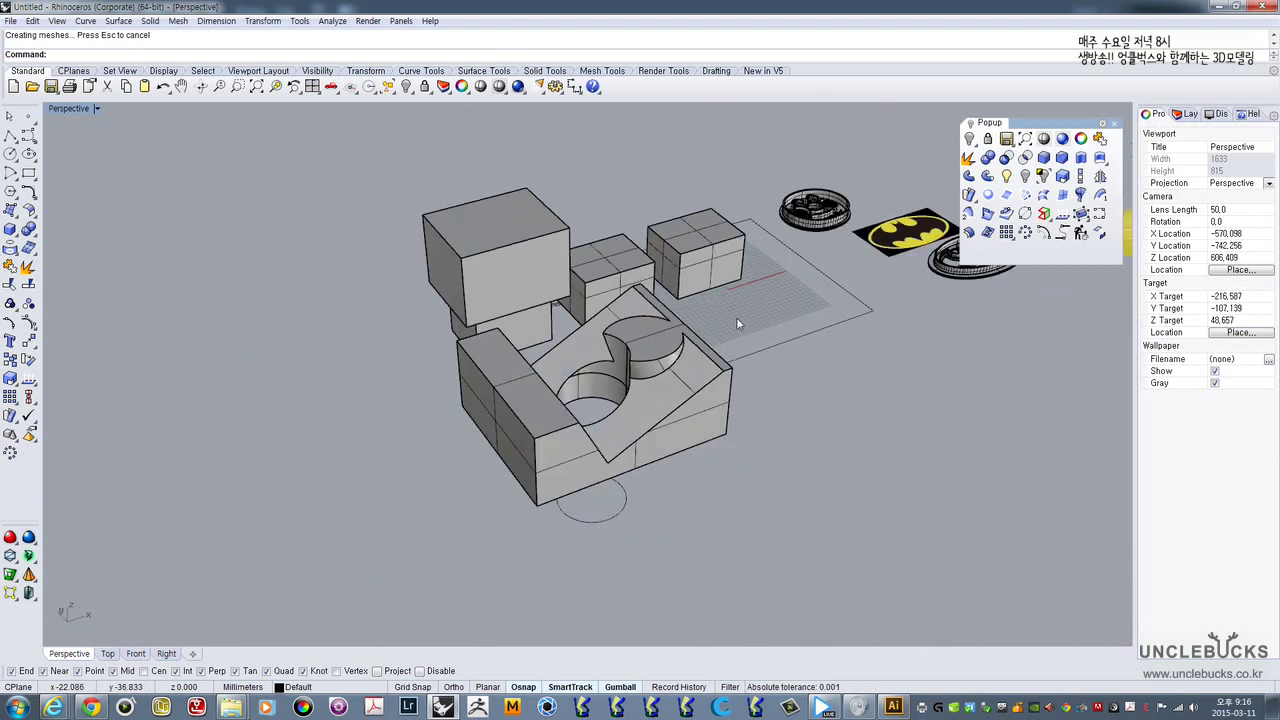
pyautogui.keyDown('shift'); pyautogui.moveTo(737, 323); pyautogui.dragTo(560, 345, button='right'); pyautogui.keyUp('shift')
pyautogui.click(537, 350)
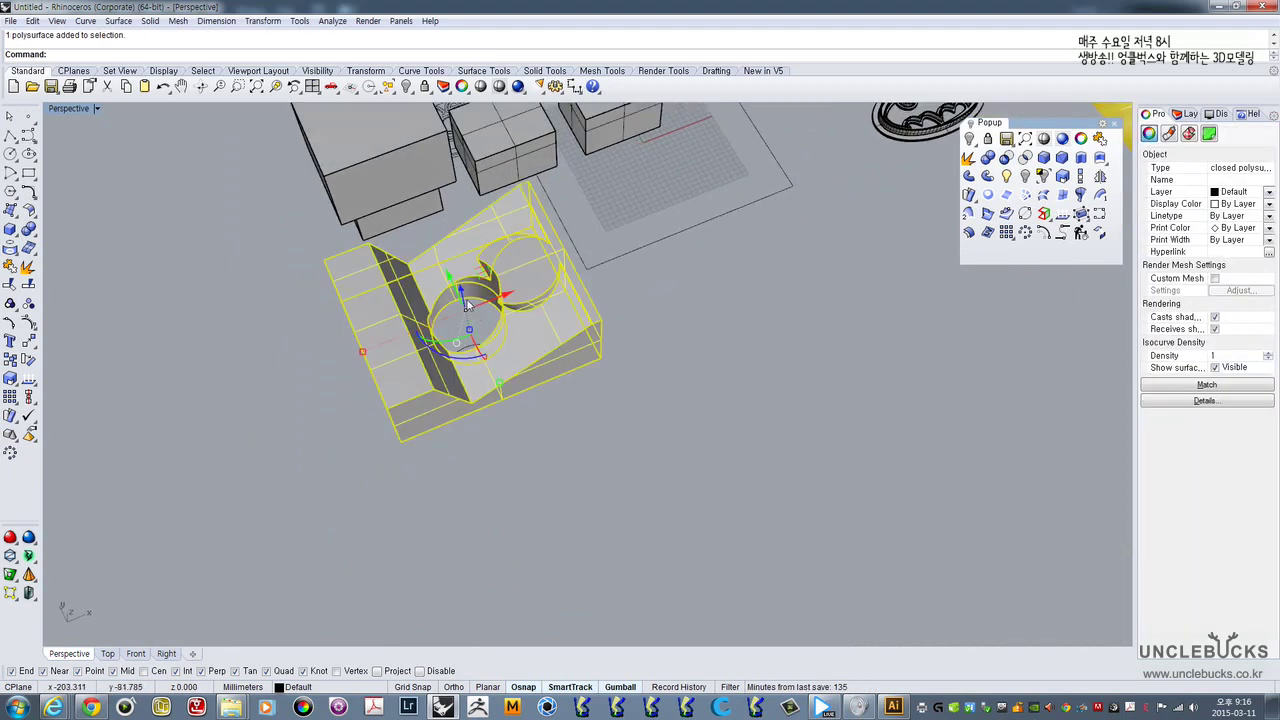
pyautogui.moveTo(457, 296); pyautogui.dragTo(560, 504)
pyautogui.keyDown('shift'); pyautogui.moveTo(651, 389); pyautogui.dragTo(741, 265, button='right'); pyautogui.keyUp('shift')
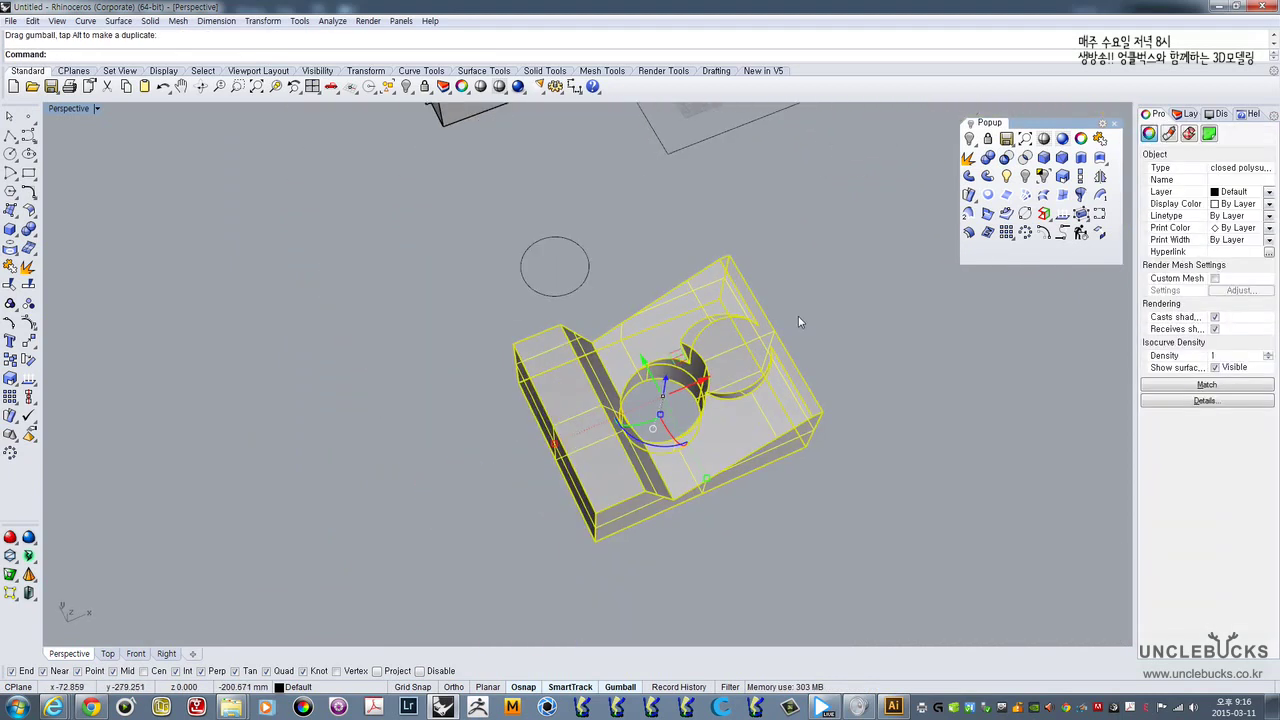
pyautogui.click(798, 316)
# - Undo the carved block's move and the Boolean Difference to restore the two overlapping boxes
pyautogui.scroll(6, 683, 366)
pyautogui.hotkey('ctrl', 'z')
pyautogui.hotkey('ctrl', 'z')
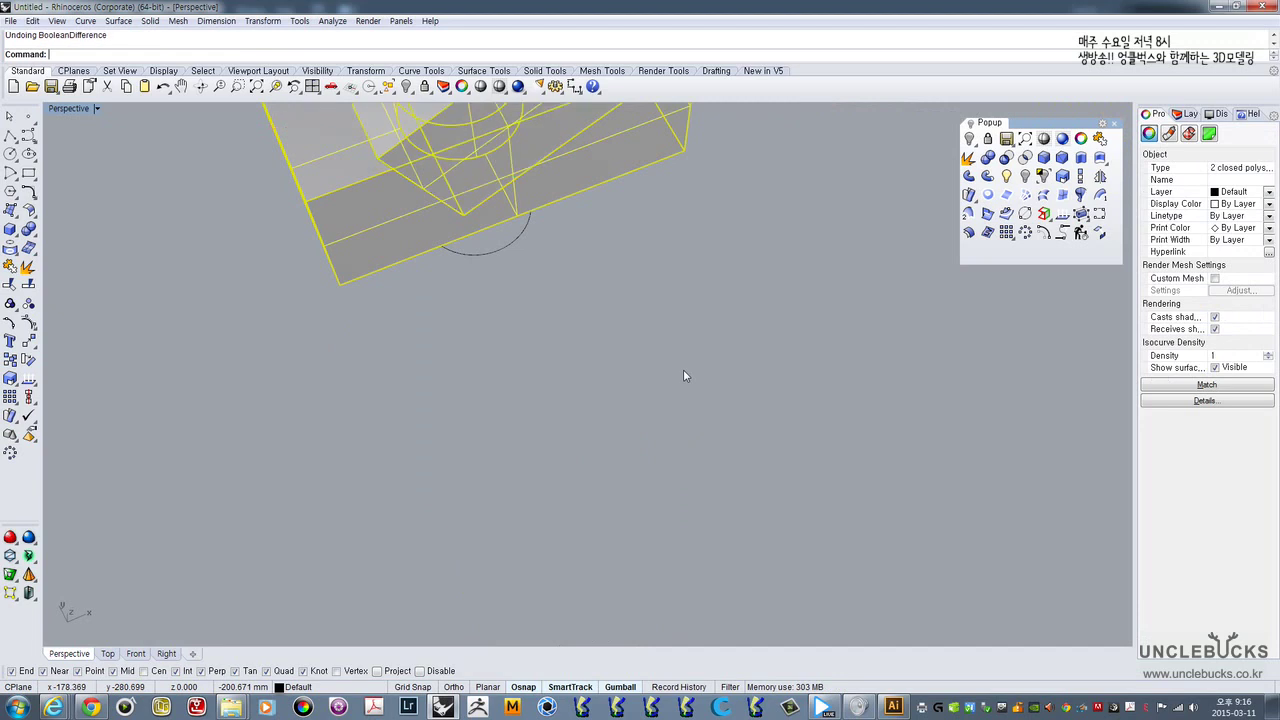
pyautogui.moveTo(614, 327); pyautogui.dragTo(649, 375, button='right')
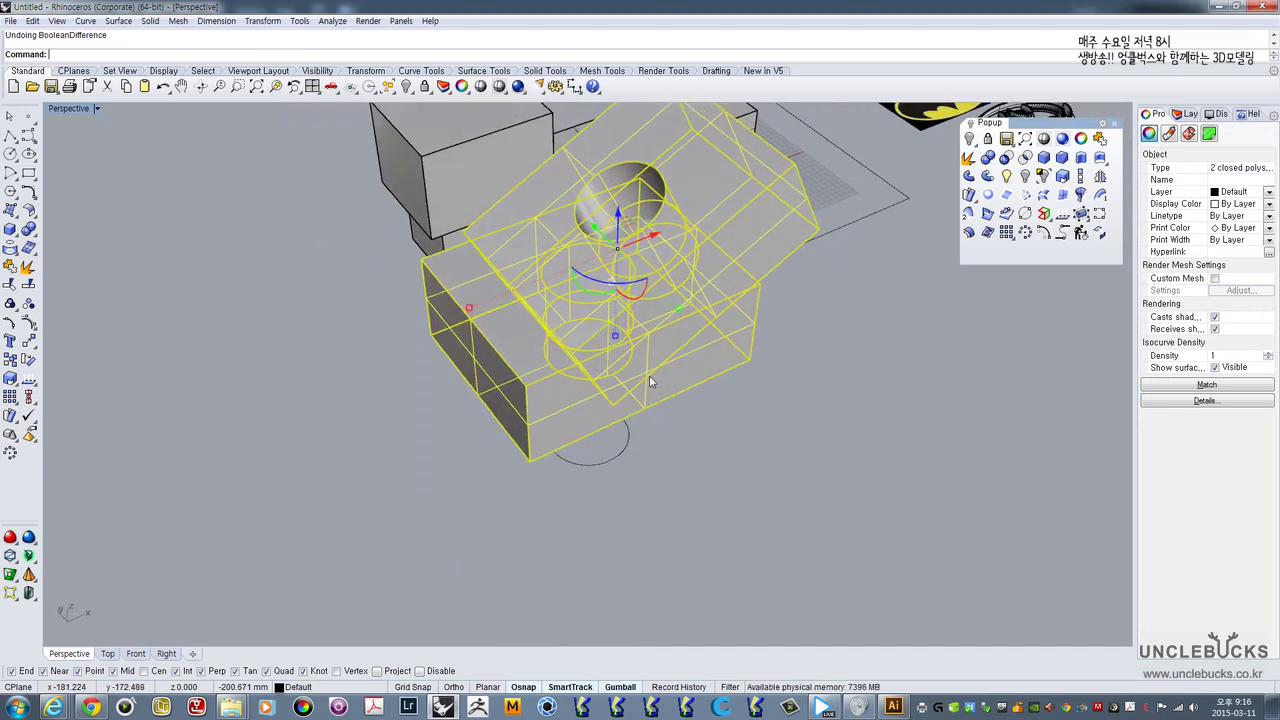
pyautogui.scroll(3, 788, 358)
pyautogui.click(807, 356)
pyautogui.keyDown('shift'); pyautogui.moveTo(882, 368); pyautogui.dragTo(815, 447, button='right'); pyautogui.keyUp('shift')
pyautogui.click(853, 408)
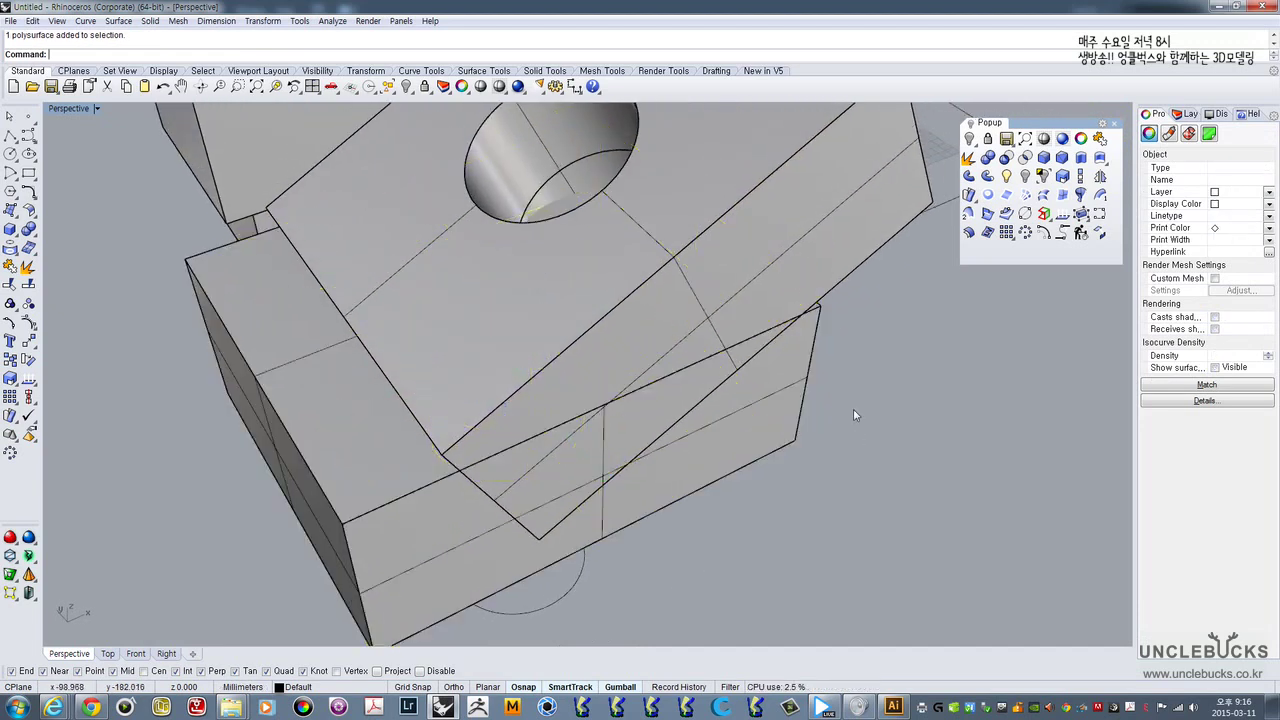
# - Move the tilted and lower boxes together about 213 mm in the negative Y direction, away from the circle
pyautogui.moveTo(853, 408); pyautogui.dragTo(656, 295, button='right')
pyautogui.click(700, 354)
pyautogui.scroll(2, 704, 366)
pyautogui.scroll(-4, 806, 371)
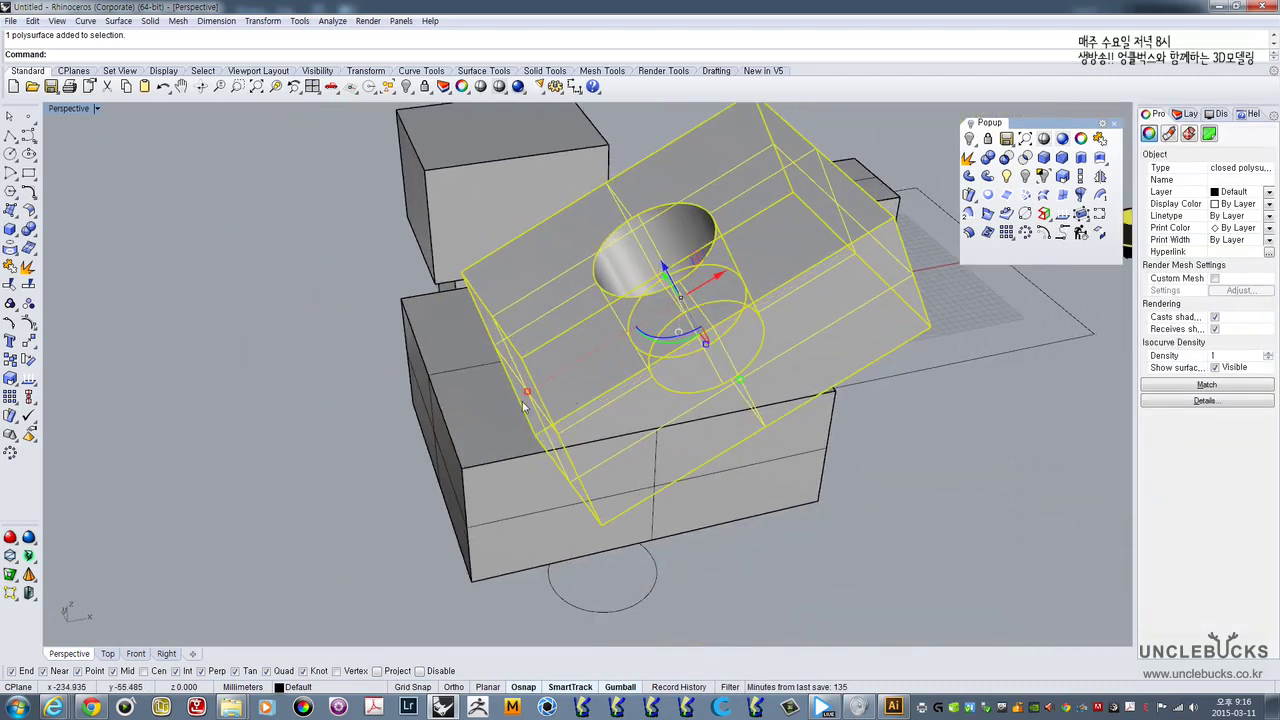
pyautogui.keyDown('shift'); pyautogui.click(504, 402); pyautogui.keyUp('shift')
pyautogui.scroll(-6, 504, 402)
pyautogui.moveTo(504, 402); pyautogui.dragTo(576, 354, button='right')
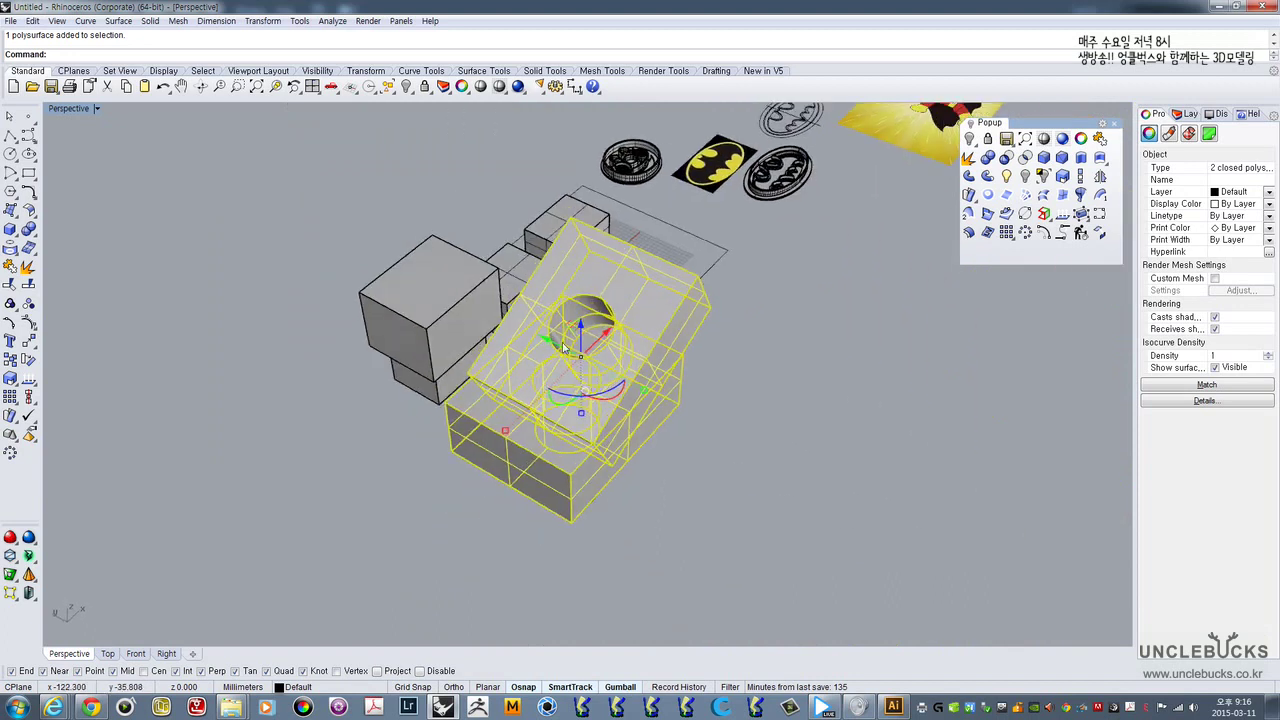
pyautogui.moveTo(562, 346); pyautogui.dragTo(834, 480)
pyautogui.click(943, 471)
pyautogui.keyDown('shift'); pyautogui.moveTo(943, 471); pyautogui.dragTo(892, 443, button='right'); pyautogui.keyUp('shift')
# - Examine how the tilted box's hole and side faces meet those of the lower box from several angles
pyautogui.scroll(5, 727, 400)
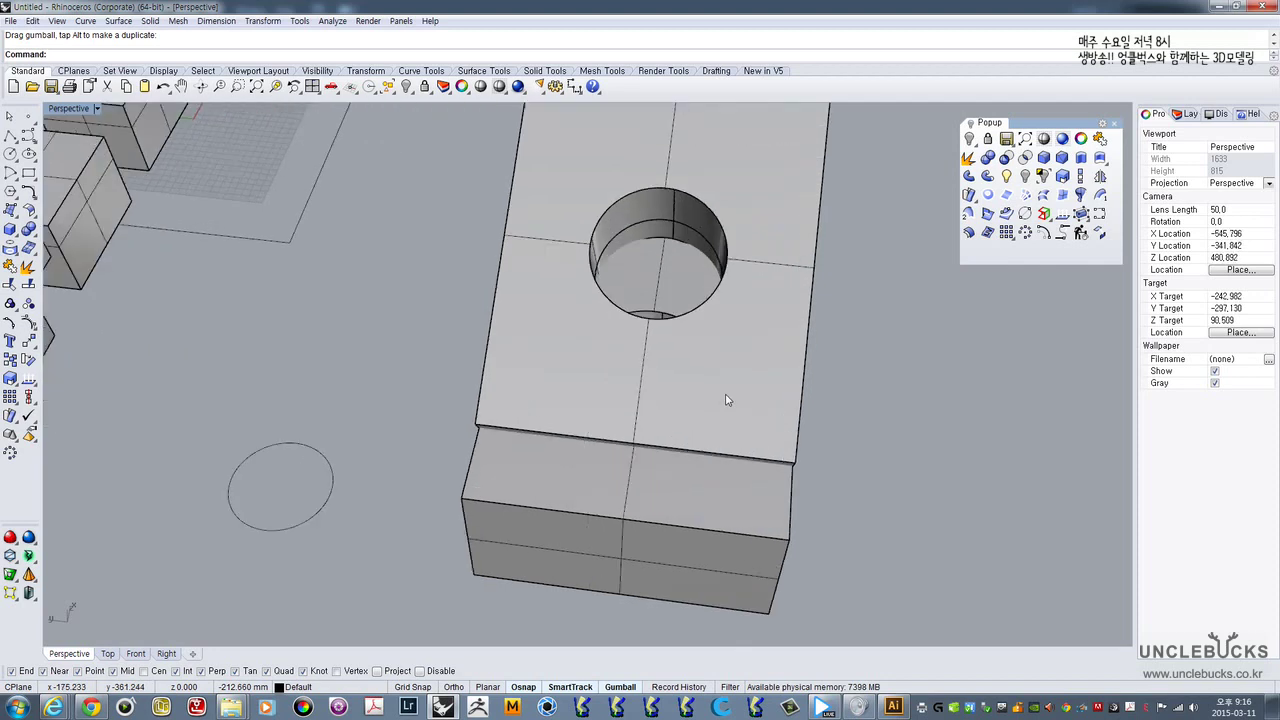
pyautogui.moveTo(737, 371); pyautogui.dragTo(677, 334, button='right')
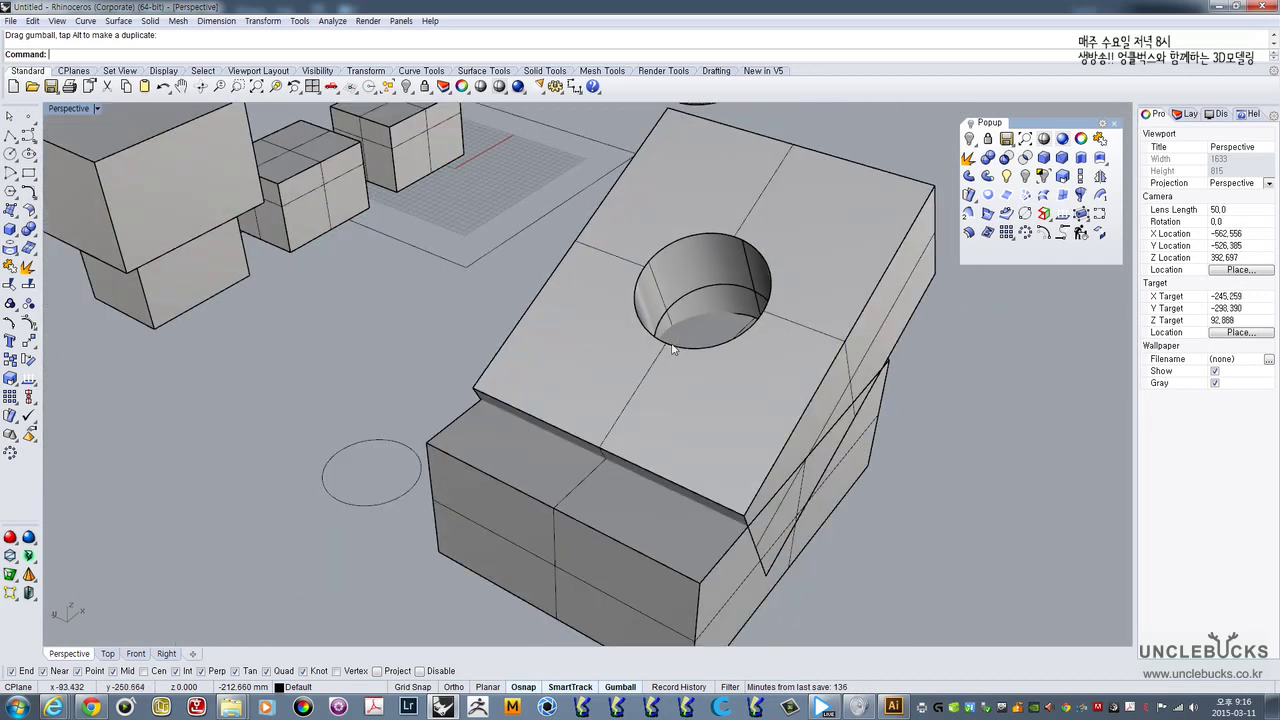
pyautogui.click(673, 348)
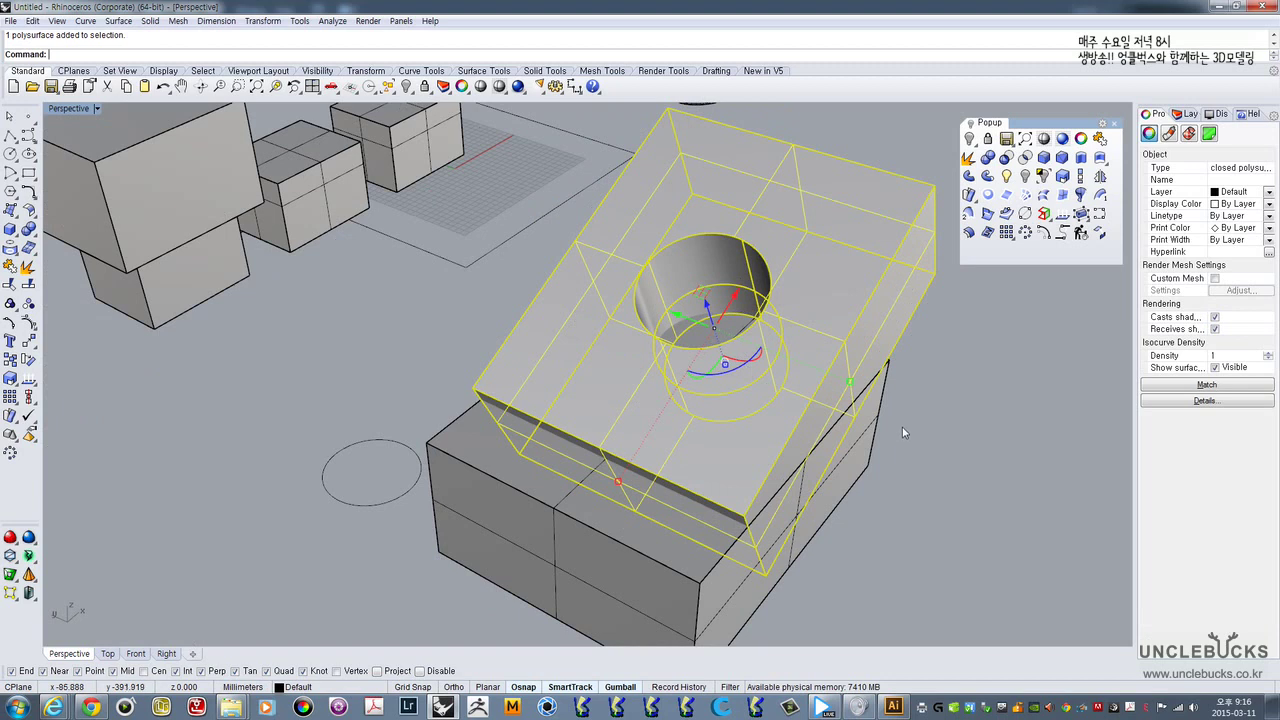
pyautogui.moveTo(913, 410); pyautogui.dragTo(877, 410, button='right')
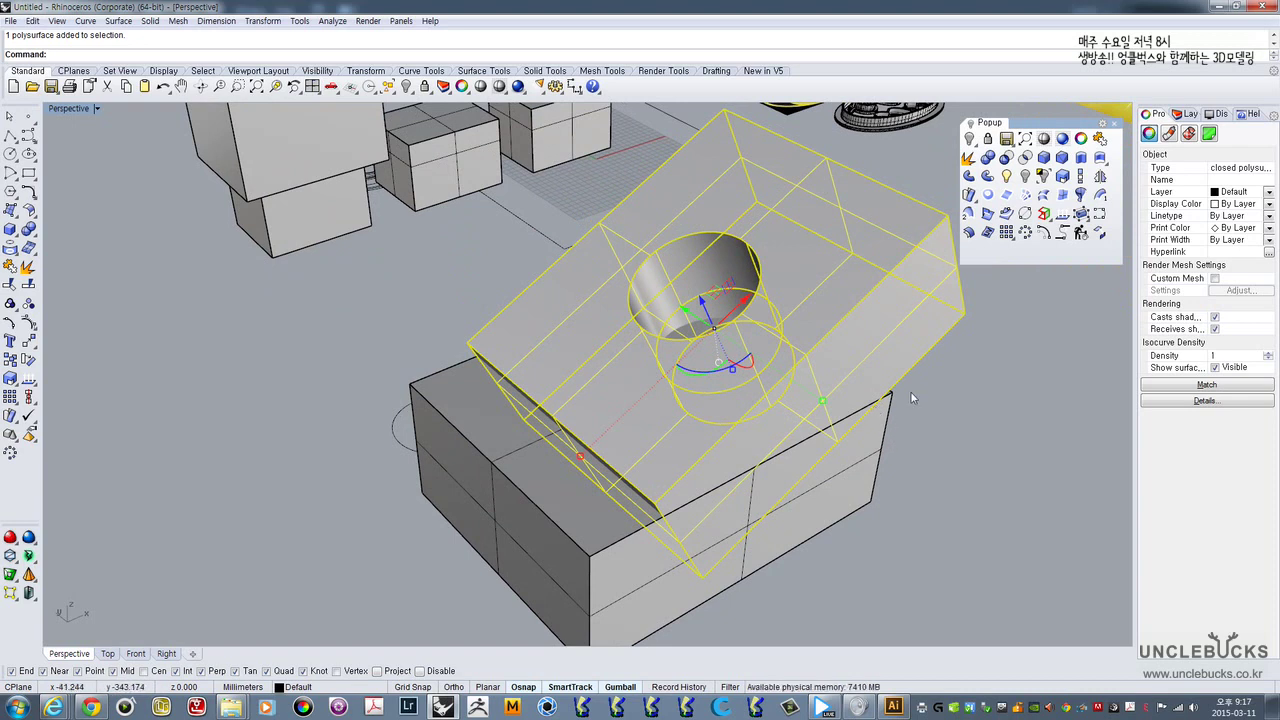
pyautogui.click(1011, 420)
pyautogui.moveTo(842, 403); pyautogui.dragTo(744, 420, button='right')
pyautogui.scroll(7, 758, 444)
# - Widen the tilted box slightly along its Y axis so its sides project past the lower box
pyautogui.click(750, 400)
pyautogui.scroll(-7, 706, 463)
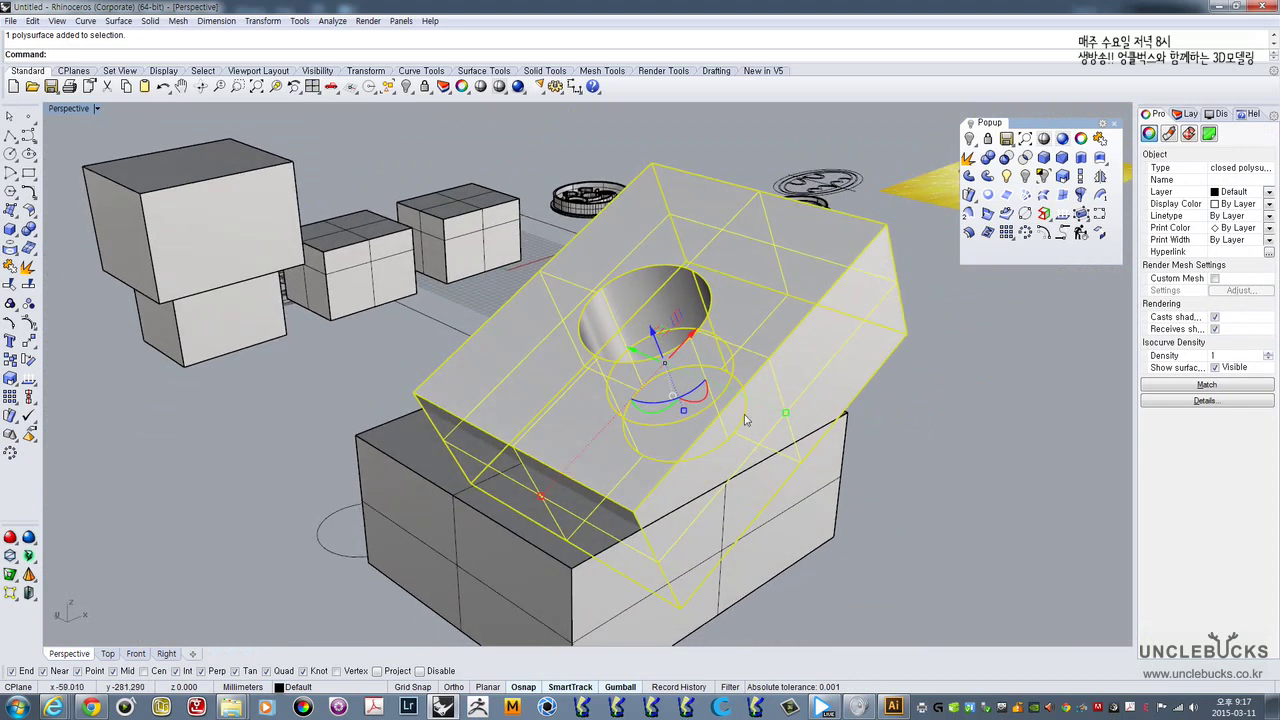
pyautogui.moveTo(786, 418); pyautogui.dragTo(797, 426)
# - Subtract the widened tilted box from the lower box with Boolean Difference
pyautogui.click(860, 503)
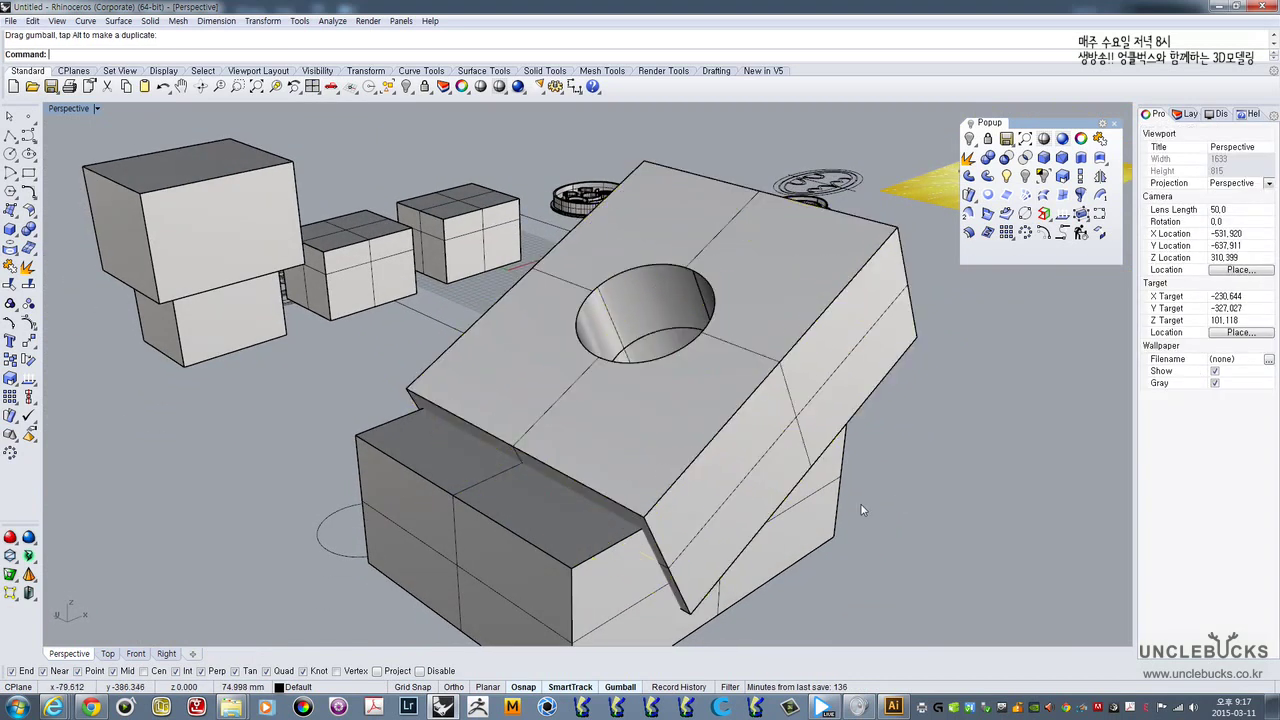
pyautogui.click(815, 495)
pyautogui.click(1006, 160)
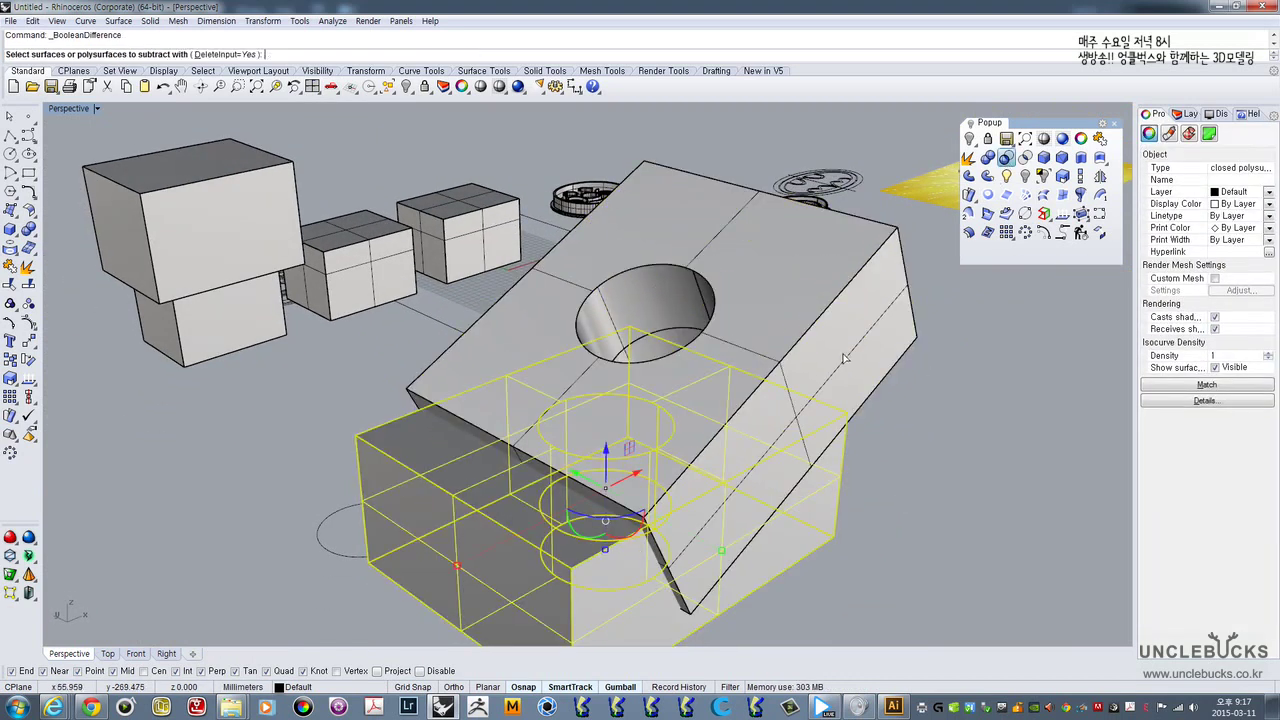
pyautogui.click(866, 372)
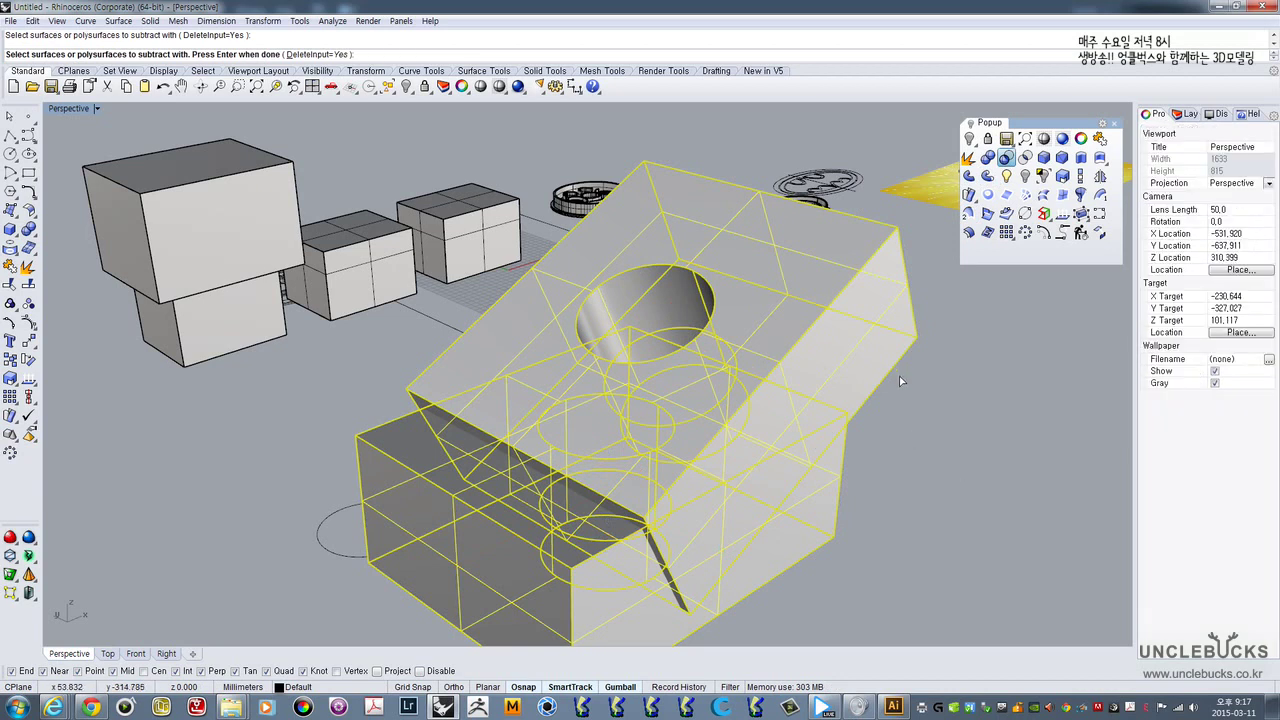
pyautogui.rightClick(907, 402)
pyautogui.moveTo(907, 402); pyautogui.dragTo(876, 411, button='right')
# - Undo the Boolean Difference and the widening of the tilted box
pyautogui.hotkey('ctrl', 'z')
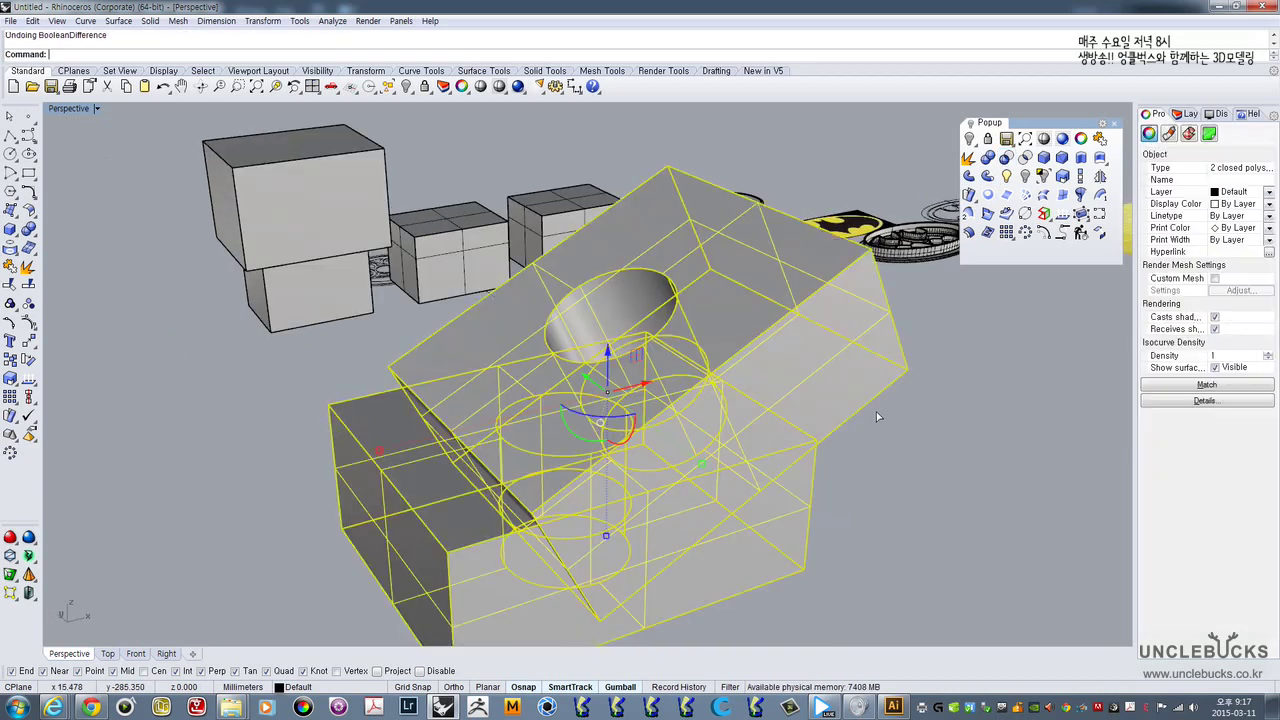
pyautogui.hotkey('ctrl', 'z')
pyautogui.press('Escape')
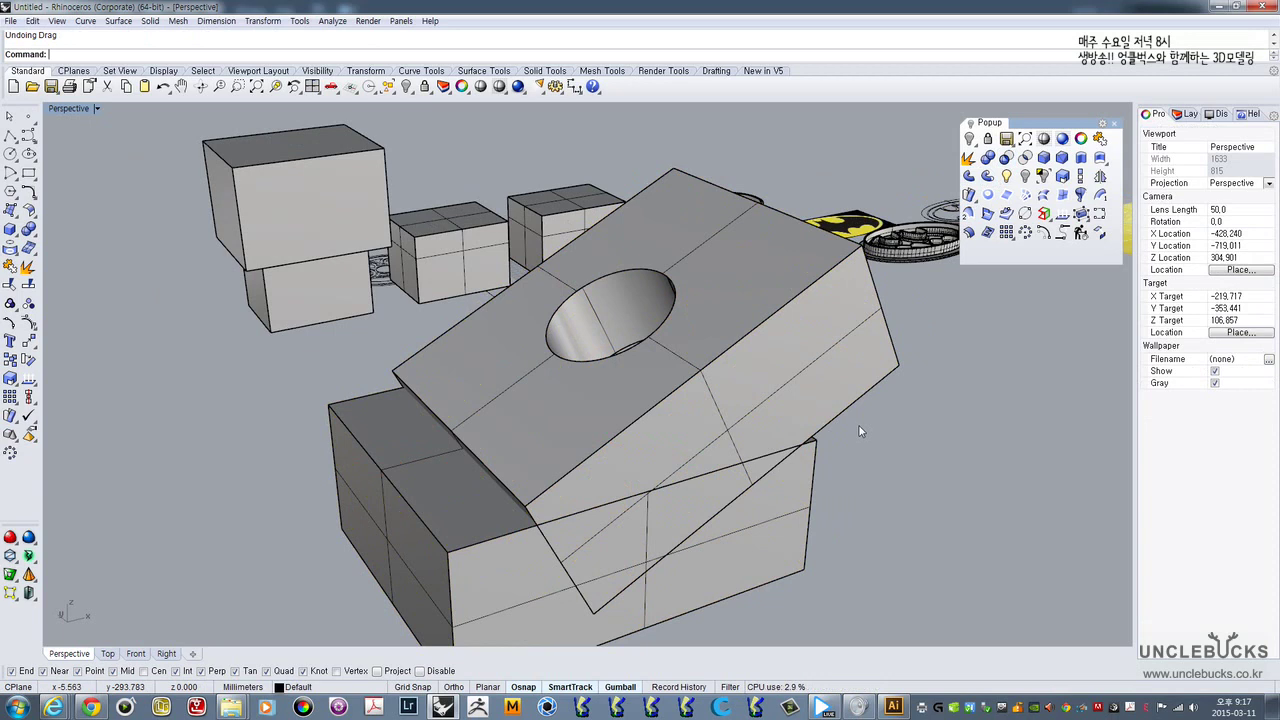
# - Delete the tilted box and the lower box beside the circle
pyautogui.moveTo(858, 431); pyautogui.dragTo(742, 388, button='right')
pyautogui.click(740, 385)
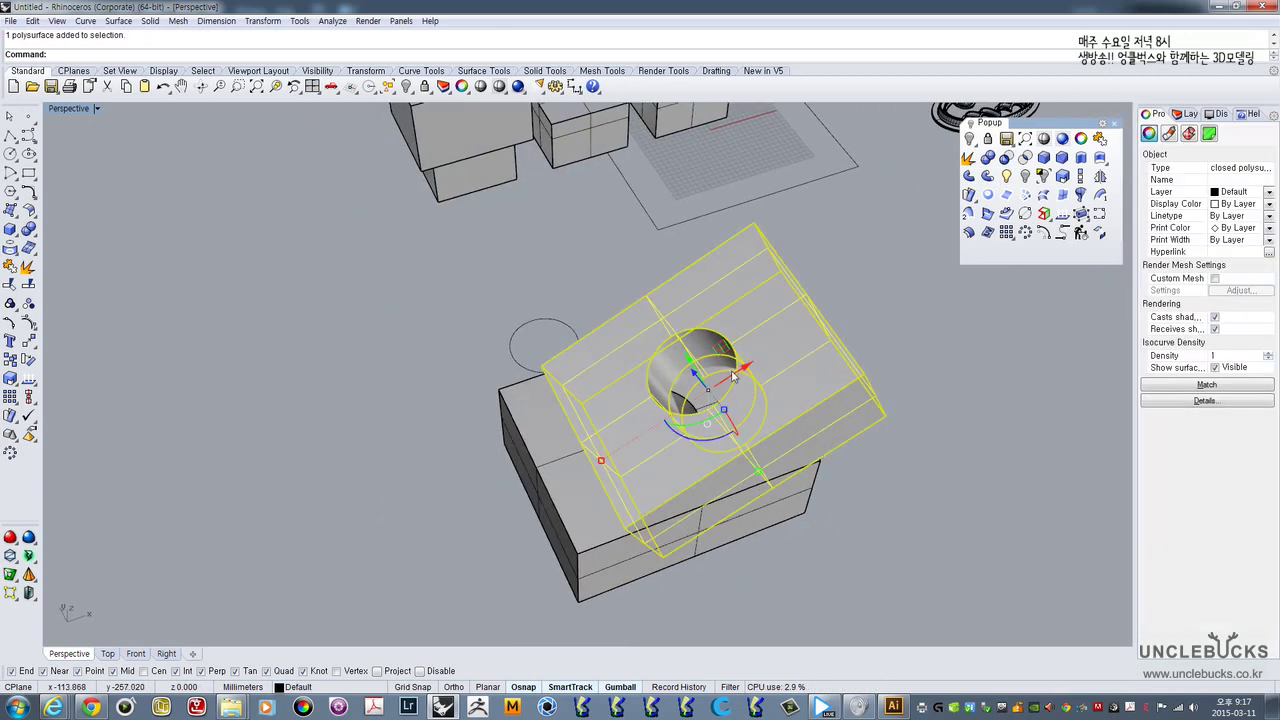
pyautogui.press('Delete')
pyautogui.click(738, 432)
pyautogui.press('Delete')
pyautogui.scroll(-4, 750, 343)
pyautogui.keyDown('shift'); pyautogui.moveTo(709, 272); pyautogui.dragTo(647, 380, button='right'); pyautogui.keyUp('shift')
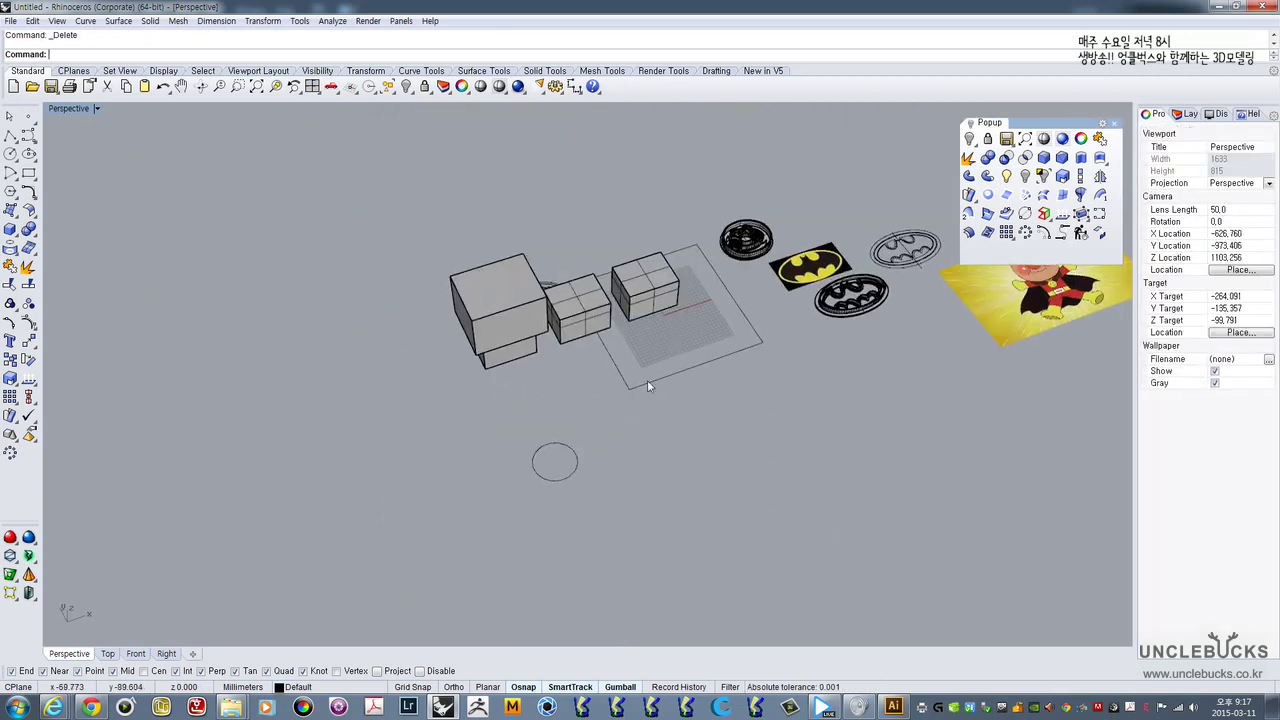
pyautogui.scroll(4, 618, 312)
# - Start a second Rhinoceros 5 (64-bit) session and dismiss its startup screen
pyautogui.click(10, 20)
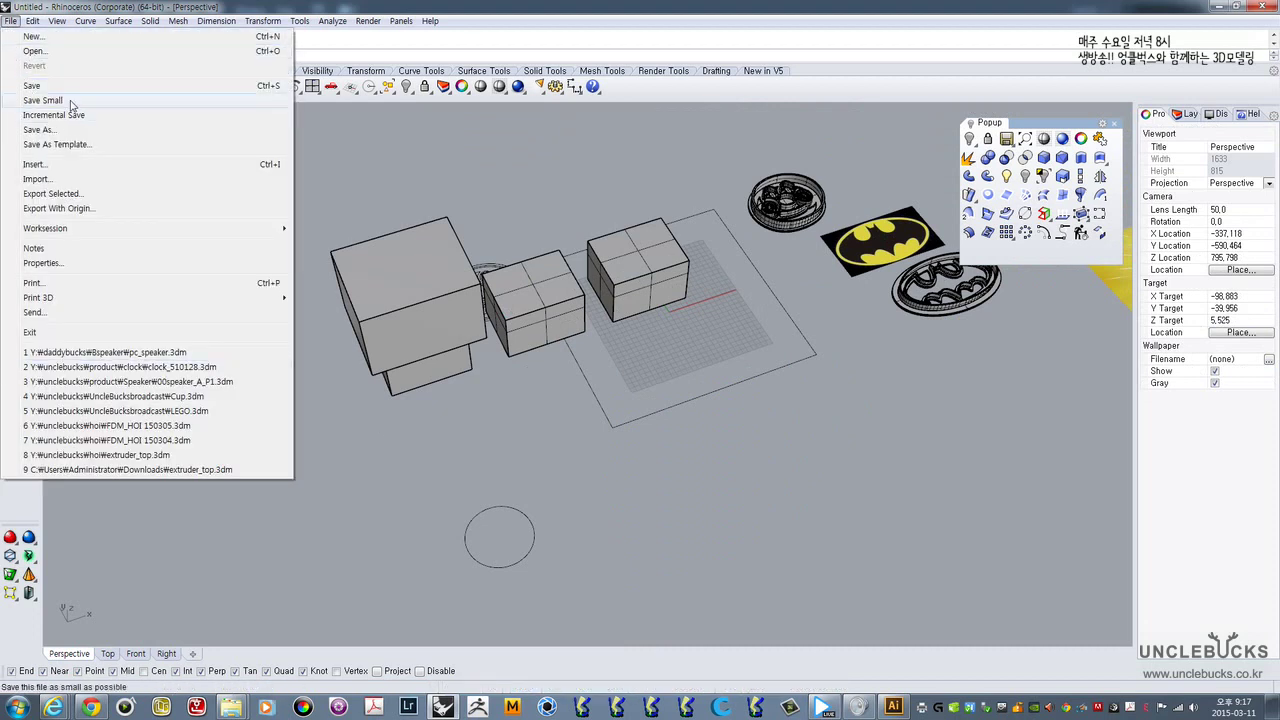
pyautogui.rightClick(441, 707)
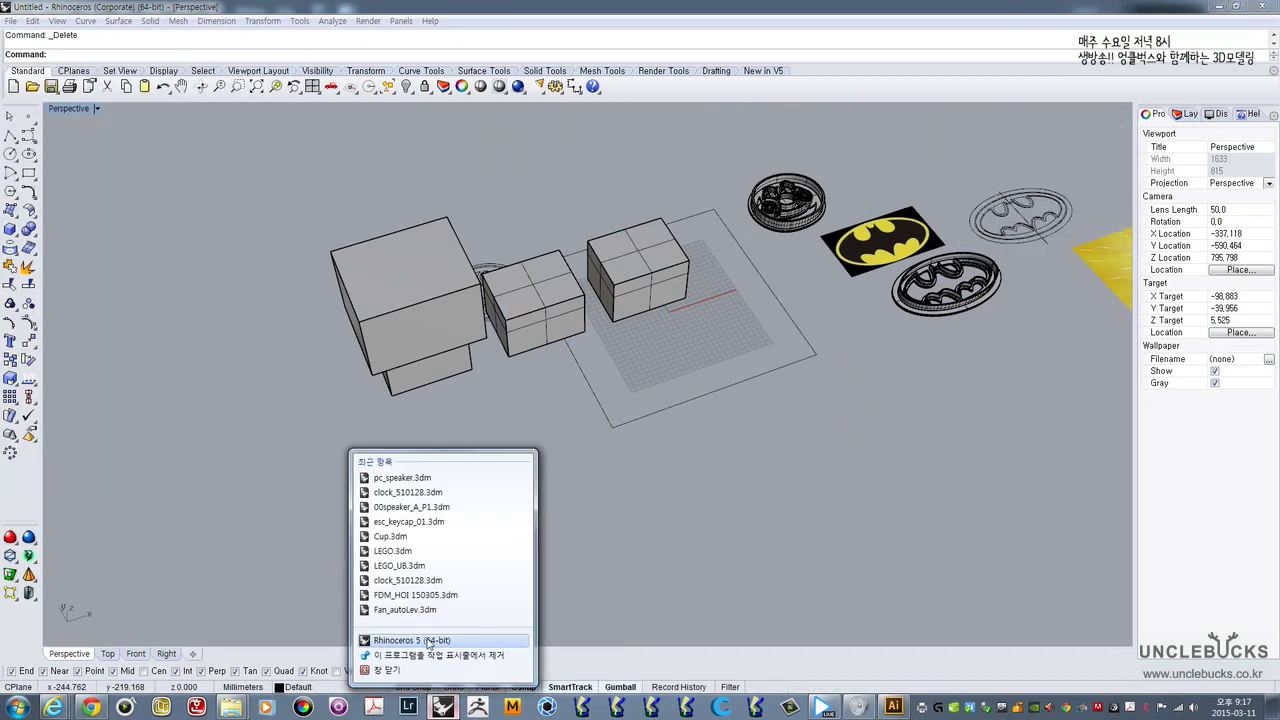
pyautogui.click(499, 537)
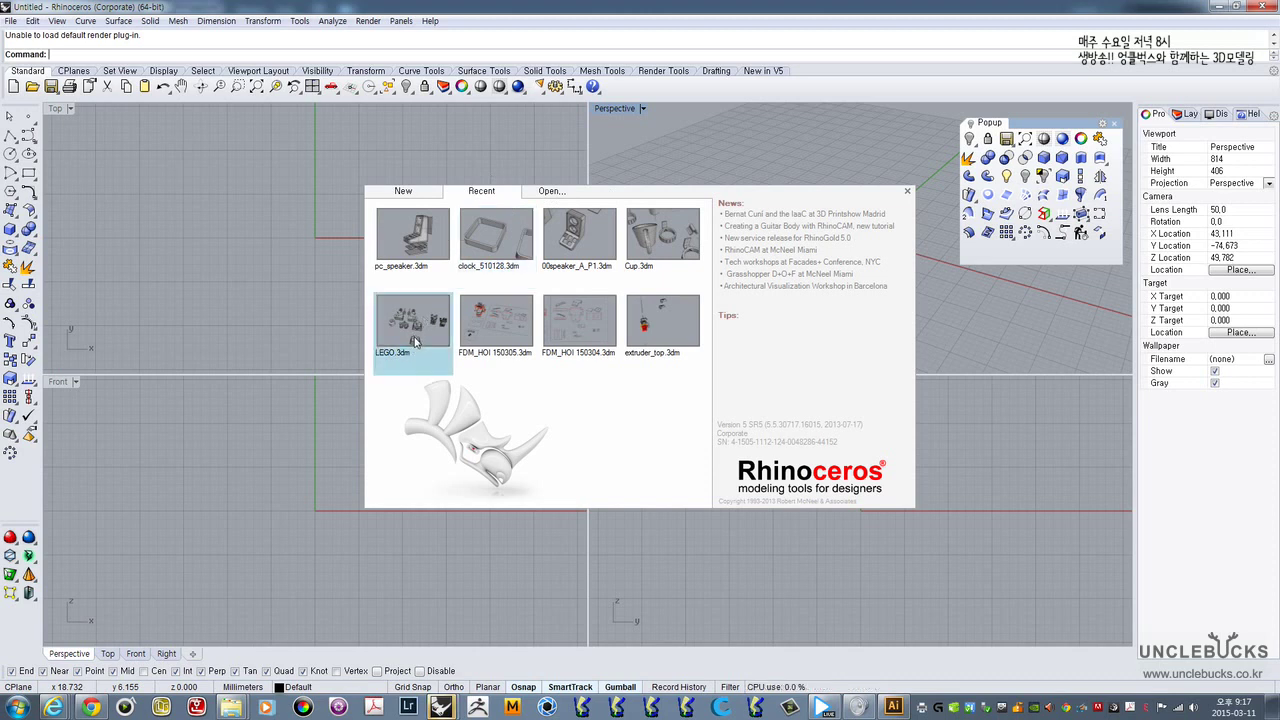
pyautogui.click(300, 288)
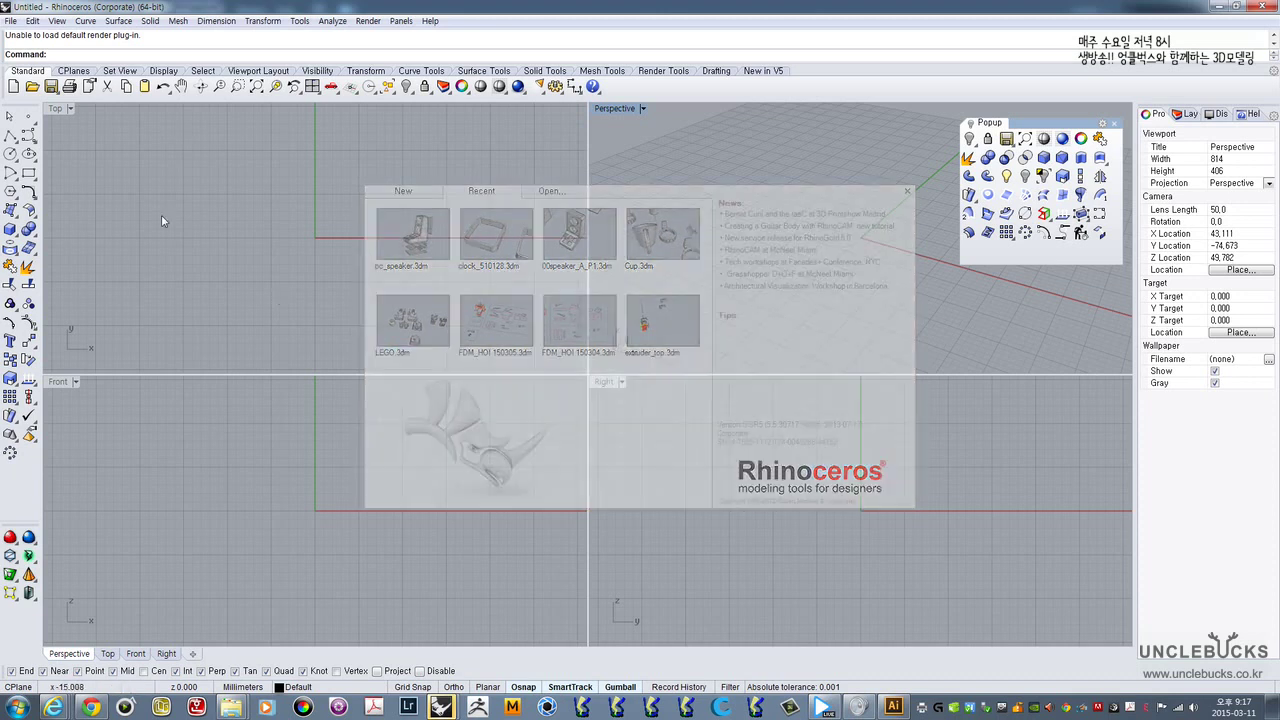
# - Open the file esc_keycap_04.3dm from the daddybucks folder
pyautogui.click(12, 24)
pyautogui.click(30, 47)
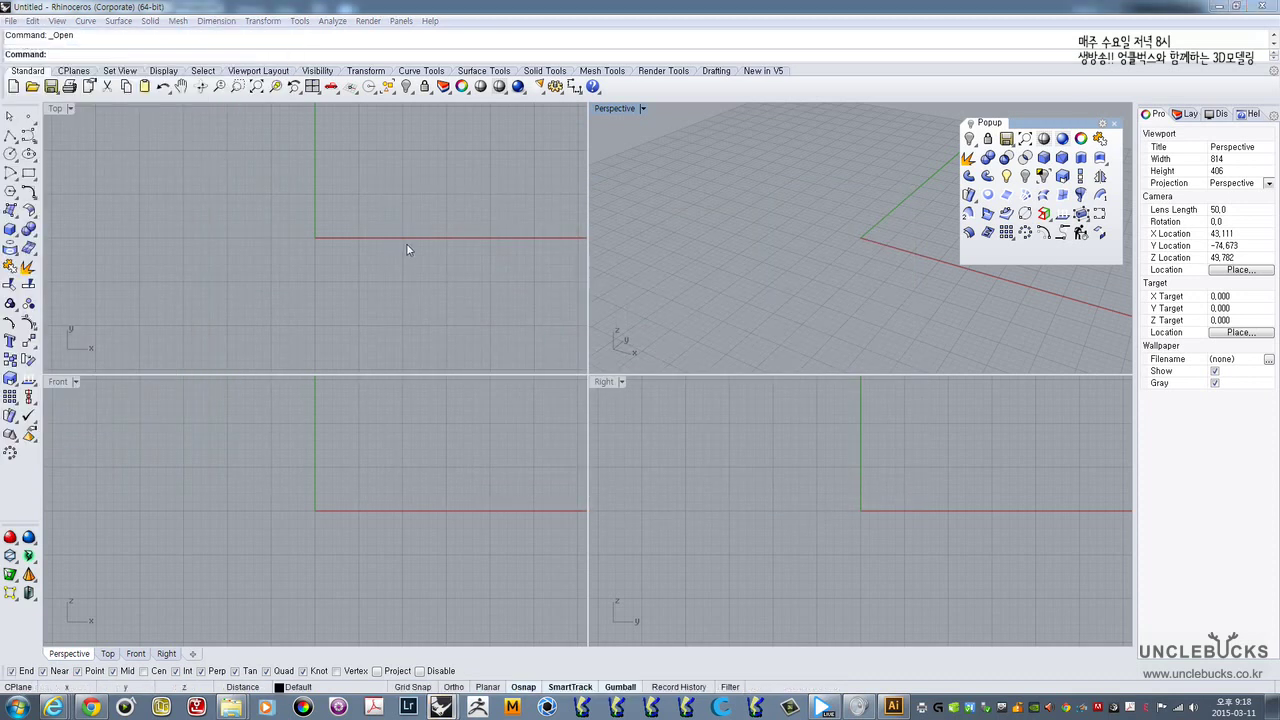
pyautogui.press('BackSpace')
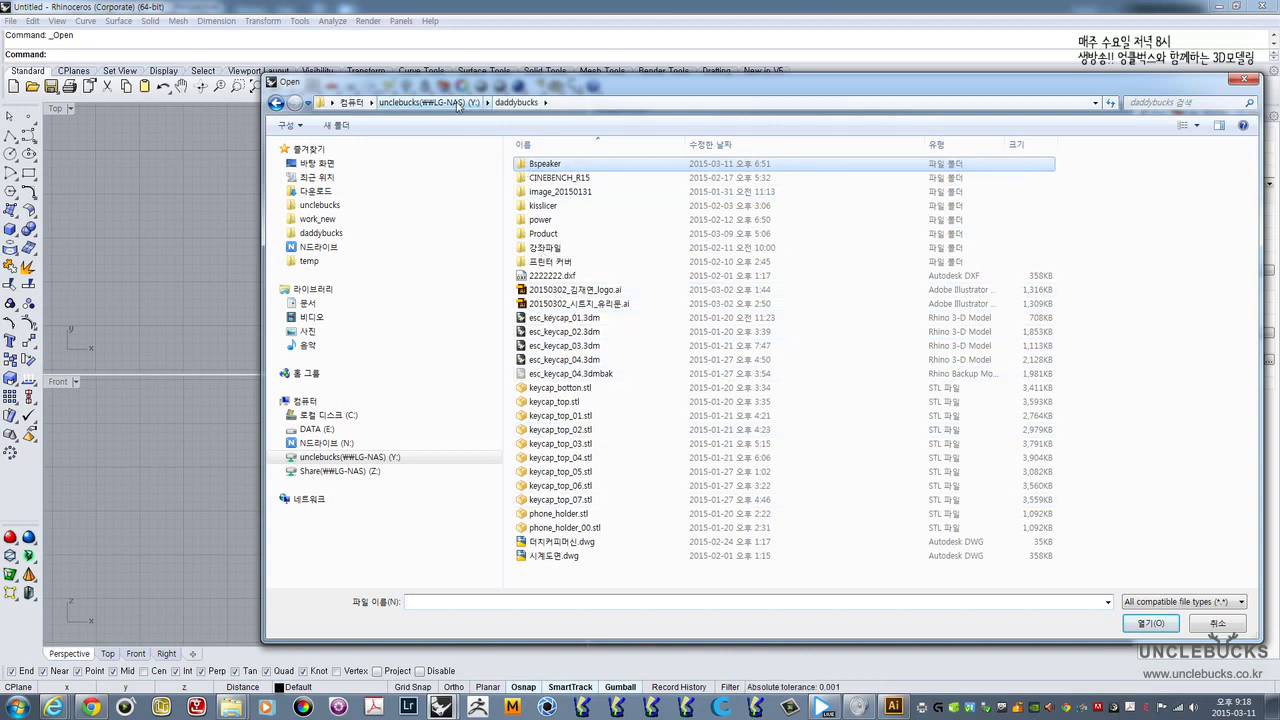
pyautogui.click(578, 345)
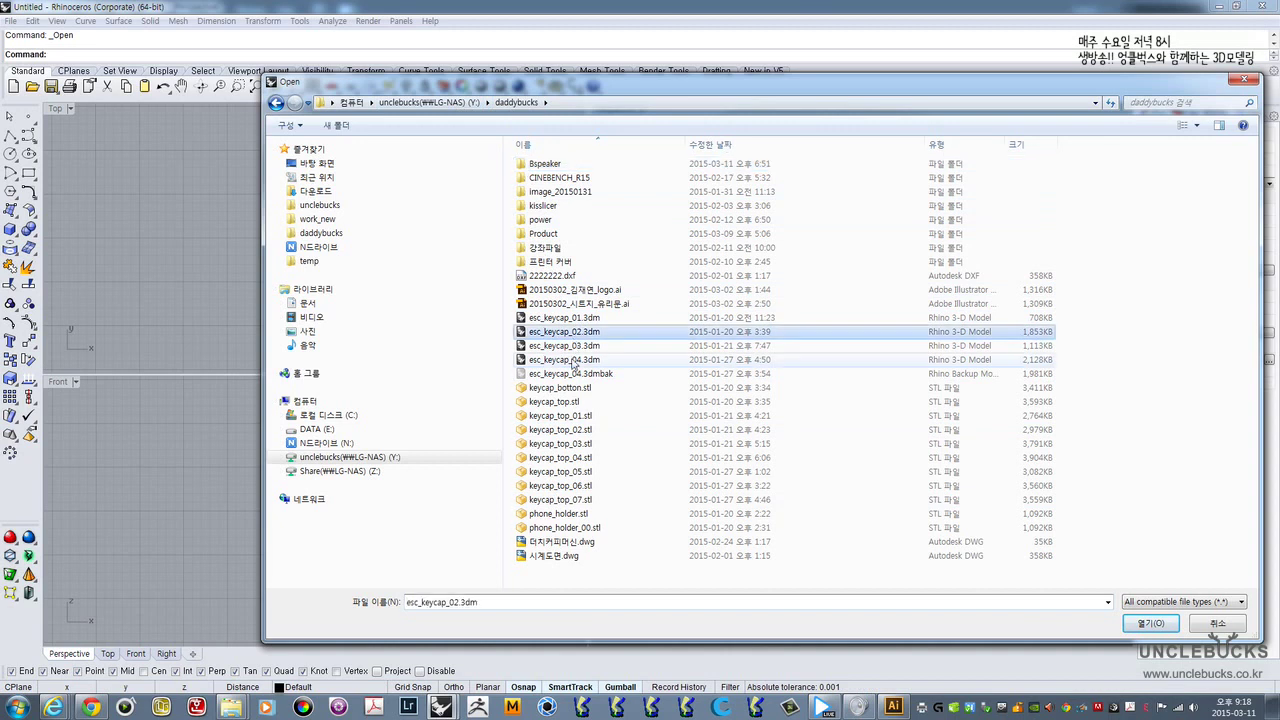
pyautogui.click(573, 361)
pyautogui.click(1142, 626)
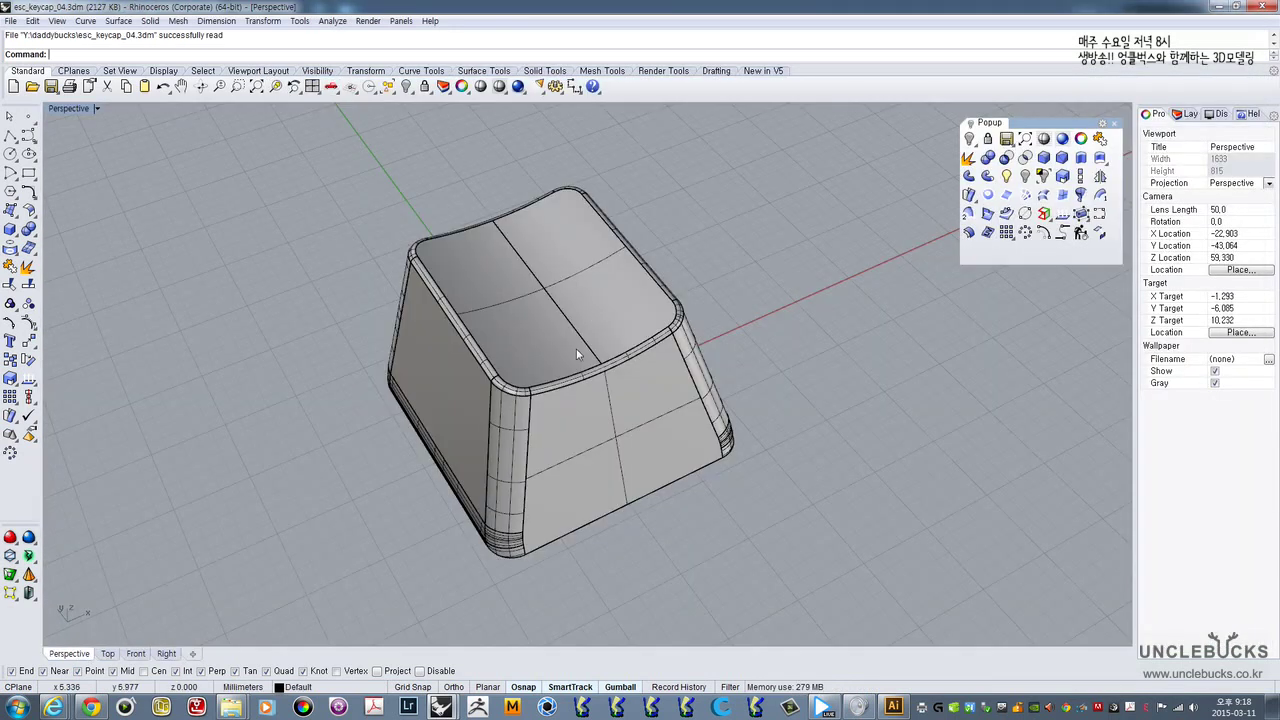
# - Examine the keycap's underside, including its inner ribs and central stem
pyautogui.click(578, 320)
pyautogui.moveTo(598, 328); pyautogui.dragTo(600, 214, button='right')
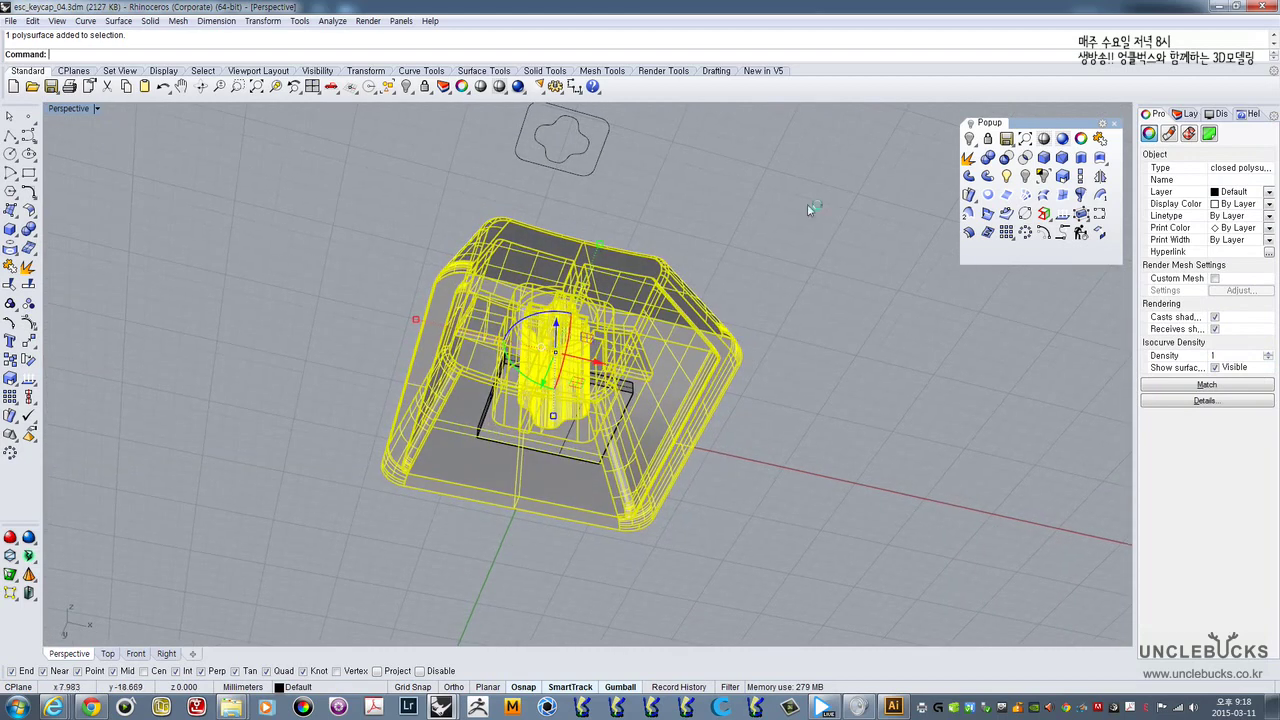
pyautogui.click(811, 208)
pyautogui.scroll(10, 546, 369)
pyautogui.scroll(-5, 539, 307)
pyautogui.click(578, 378)
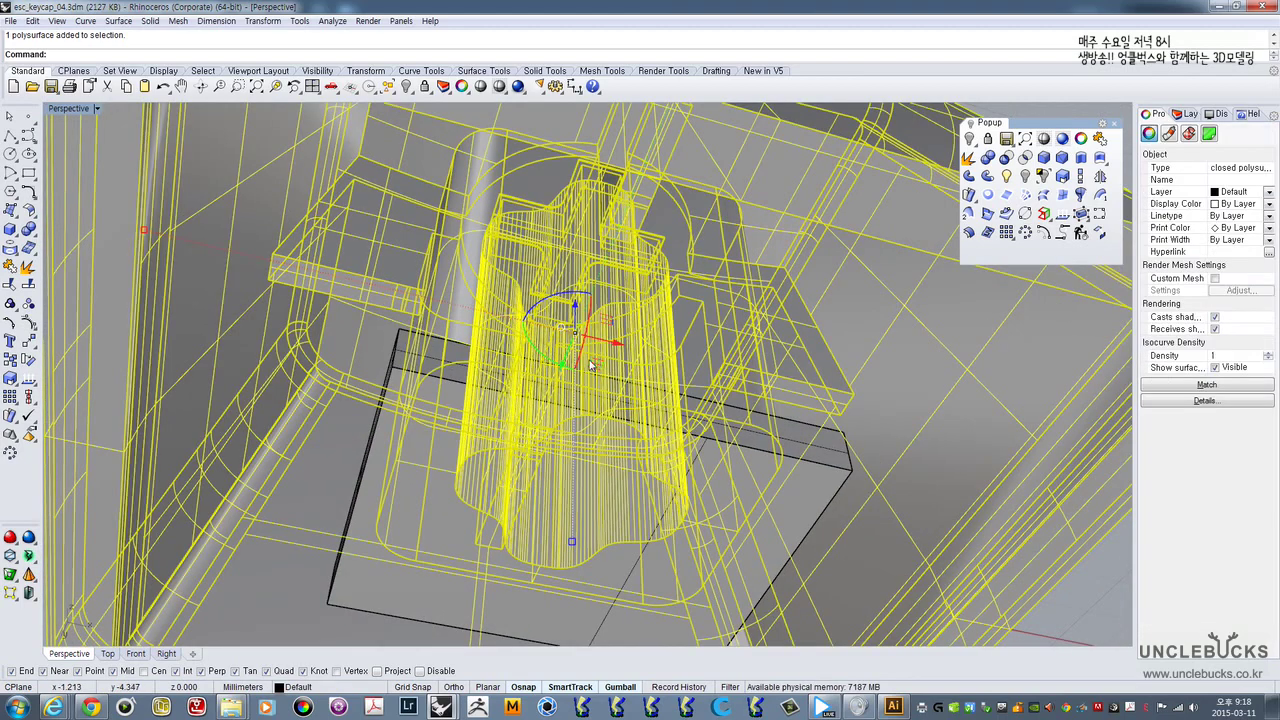
pyautogui.scroll(-5, 590, 366)
pyautogui.moveTo(590, 366); pyautogui.dragTo(626, 215, button='right')
# - Move the rectangular plate below the keycap's stem straight down along Z, clear of the keycap
pyautogui.click(688, 441)
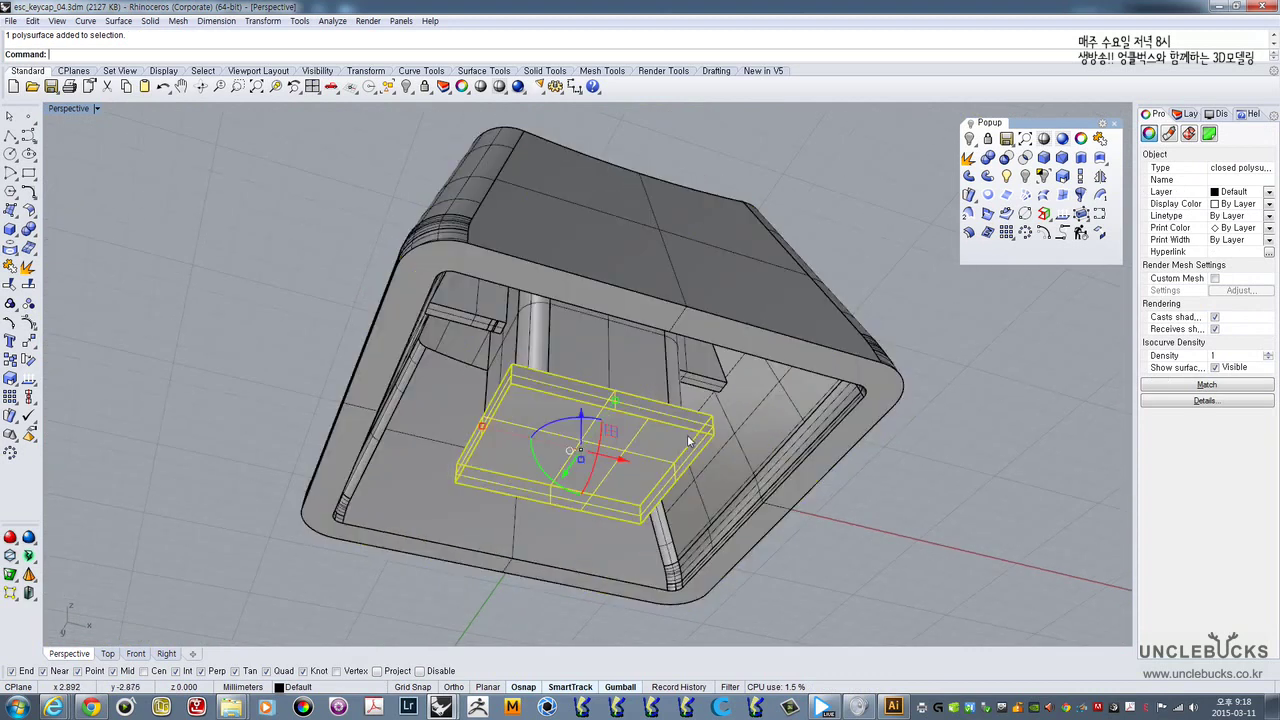
pyautogui.moveTo(582, 427); pyautogui.dragTo(585, 590)
pyautogui.scroll(-3, 606, 411)
pyautogui.moveTo(609, 402)
pyautogui.keyDown('shift'); pyautogui.mouseDown(button='right')
pyautogui.moveTo(631, 328)
pyautogui.moveTo(645, 368)
pyautogui.moveTo(622, 414)
pyautogui.mouseUp(button='right'); pyautogui.keyUp('shift')
pyautogui.moveTo(600, 422); pyautogui.dragTo(604, 501)
# - Examine the cross-shaped socket in the keycap's stem and the solid's overall structure
pyautogui.moveTo(618, 430); pyautogui.dragTo(583, 260, button='right')
pyautogui.scroll(2, 610, 414)
pyautogui.scroll(8, 612, 418)
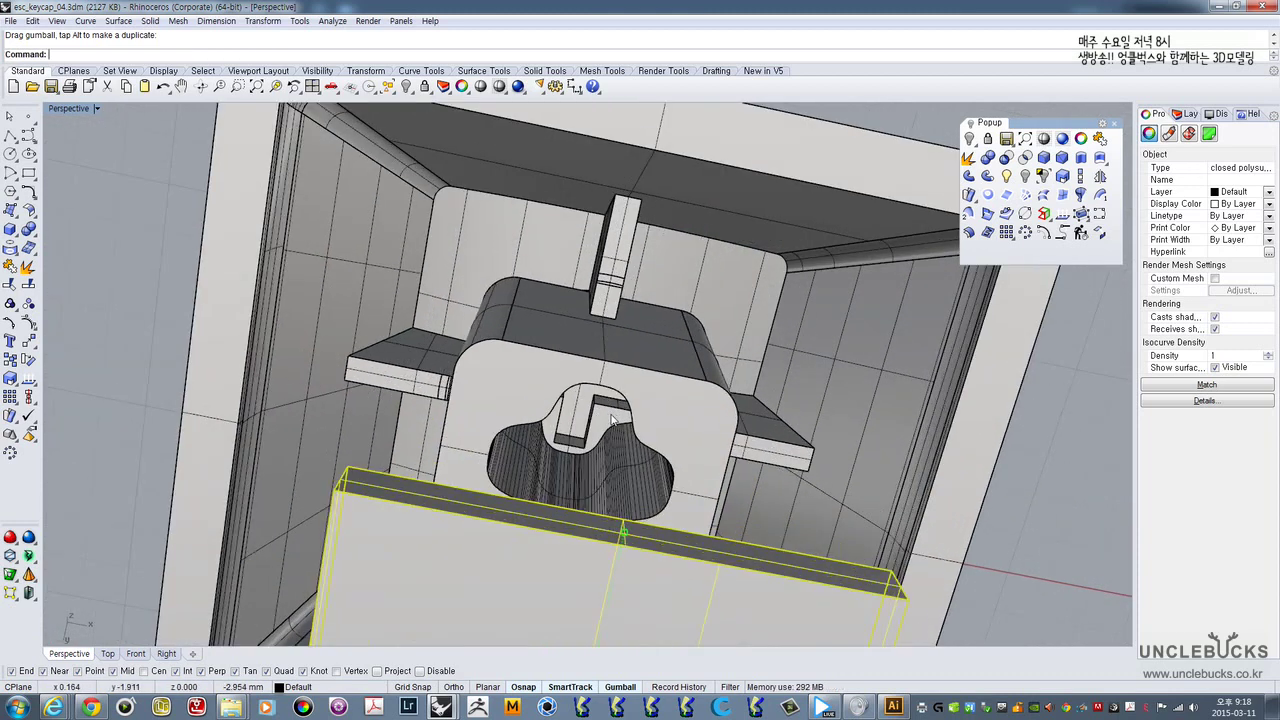
pyautogui.click(651, 363)
pyautogui.scroll(-6, 651, 363)
pyautogui.moveTo(586, 282); pyautogui.dragTo(550, 388, button='right')
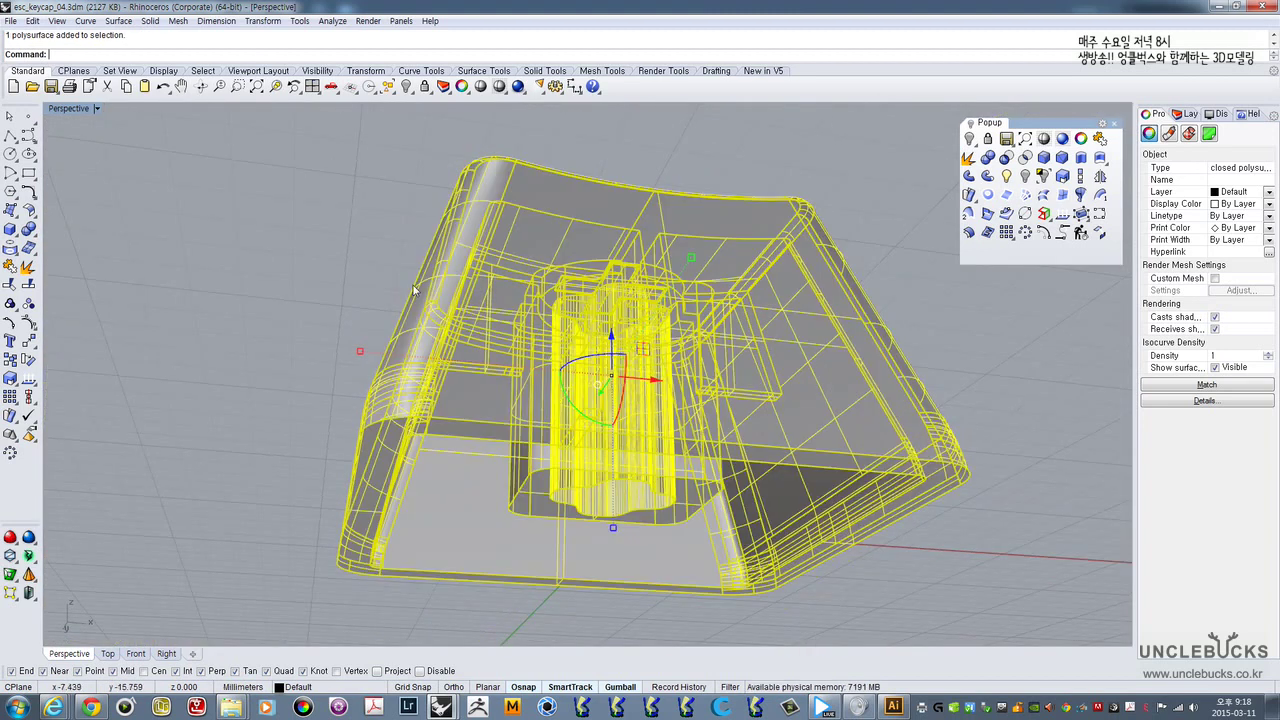
# - Open the file MS_MK_부품_141230.3dm from the 3Dprinter folder inside unclebucks
pyautogui.click(11, 21)
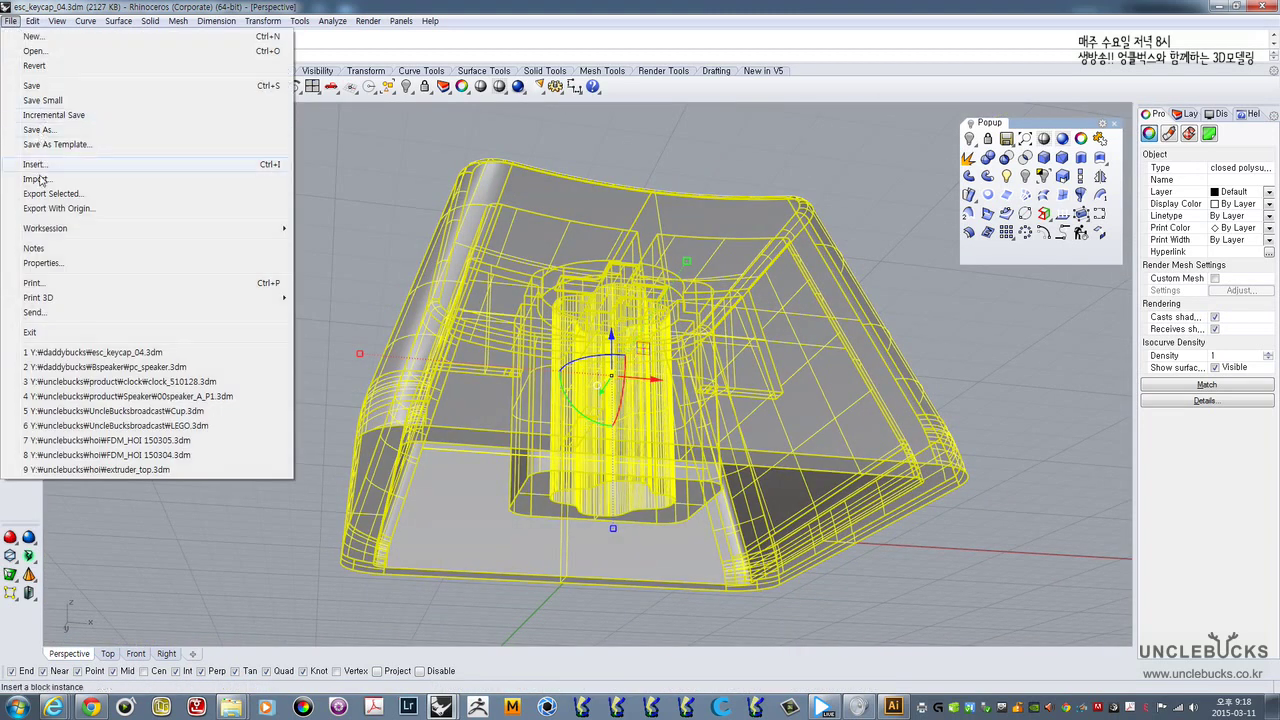
pyautogui.click(36, 51)
pyautogui.click(650, 382)
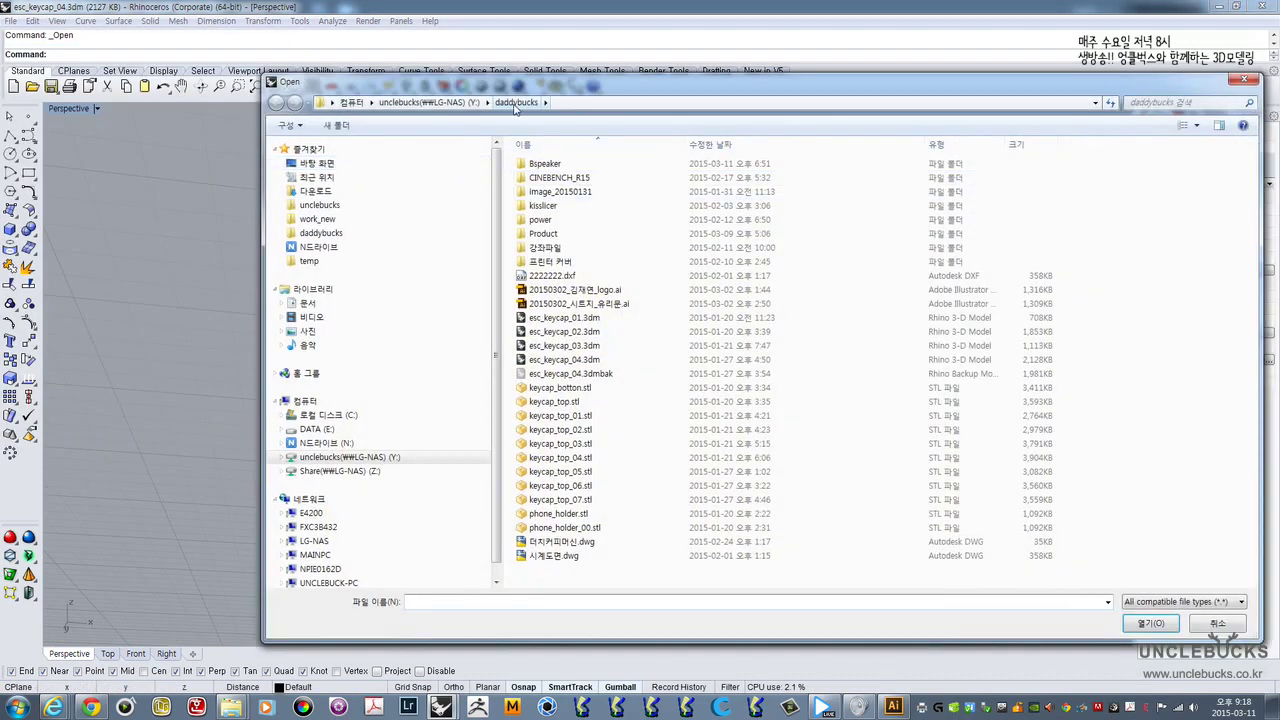
pyautogui.click(443, 106)
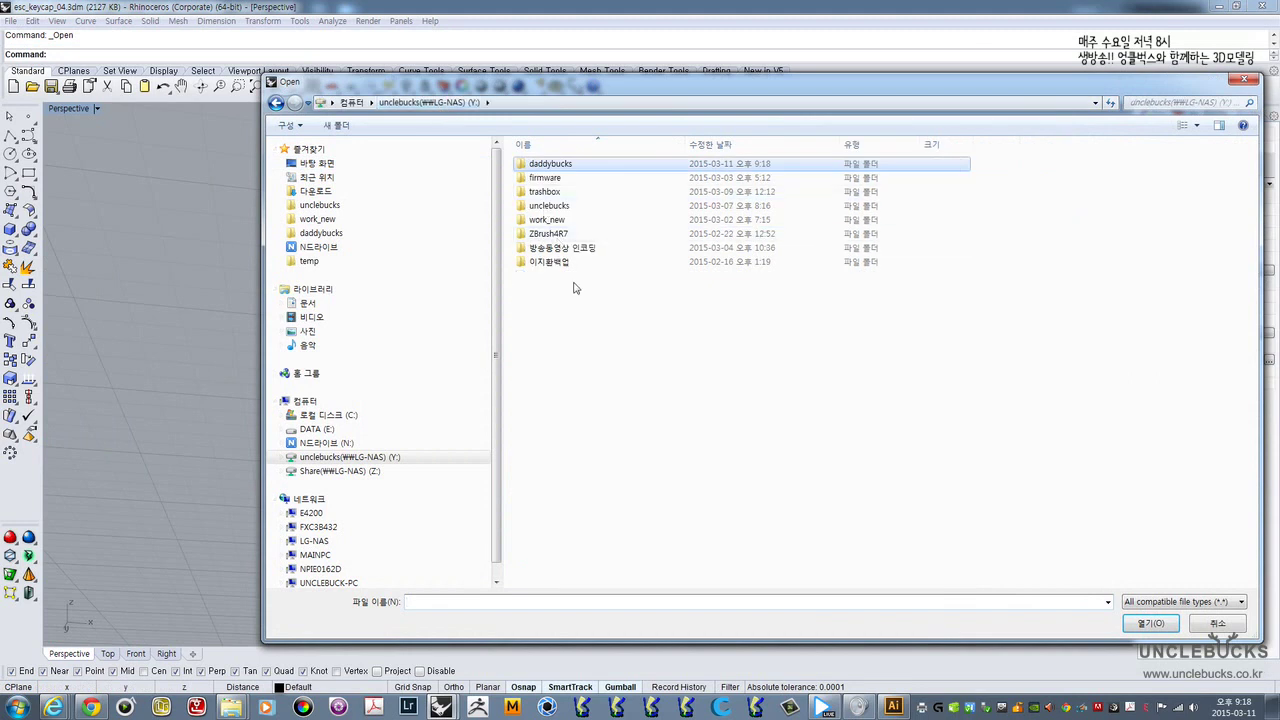
pyautogui.doubleClick(558, 206)
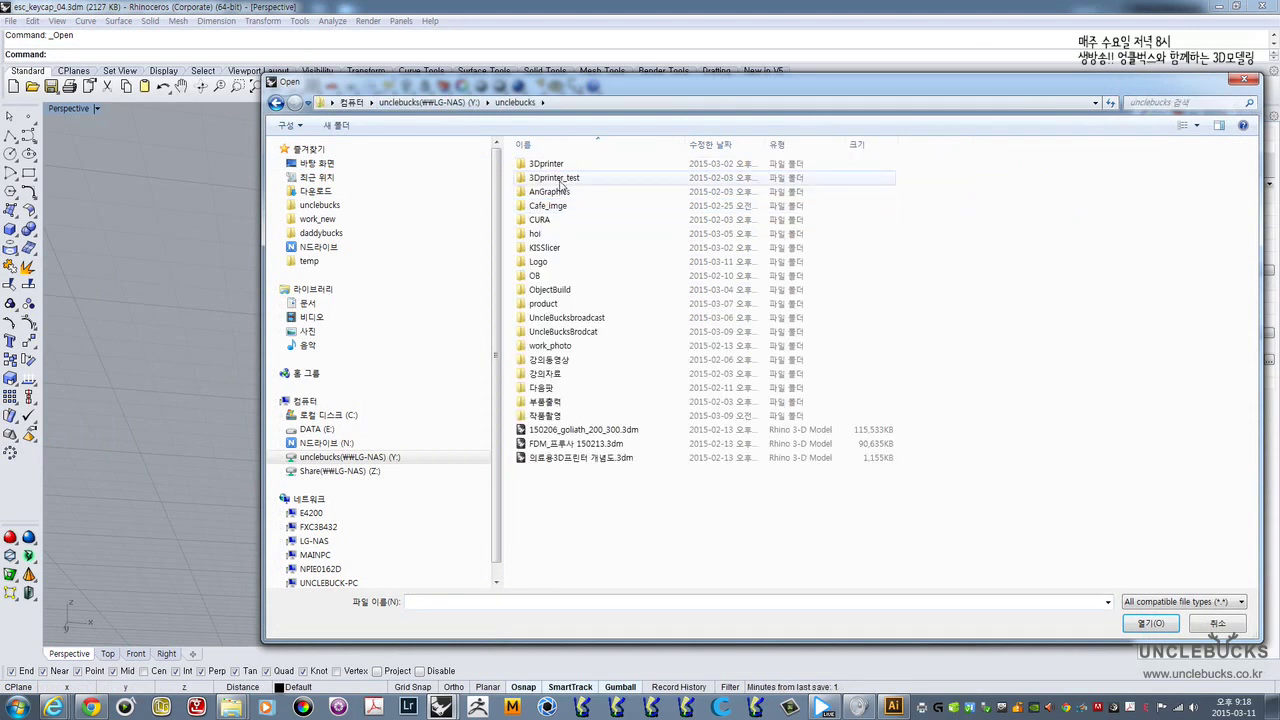
pyautogui.doubleClick(547, 164)
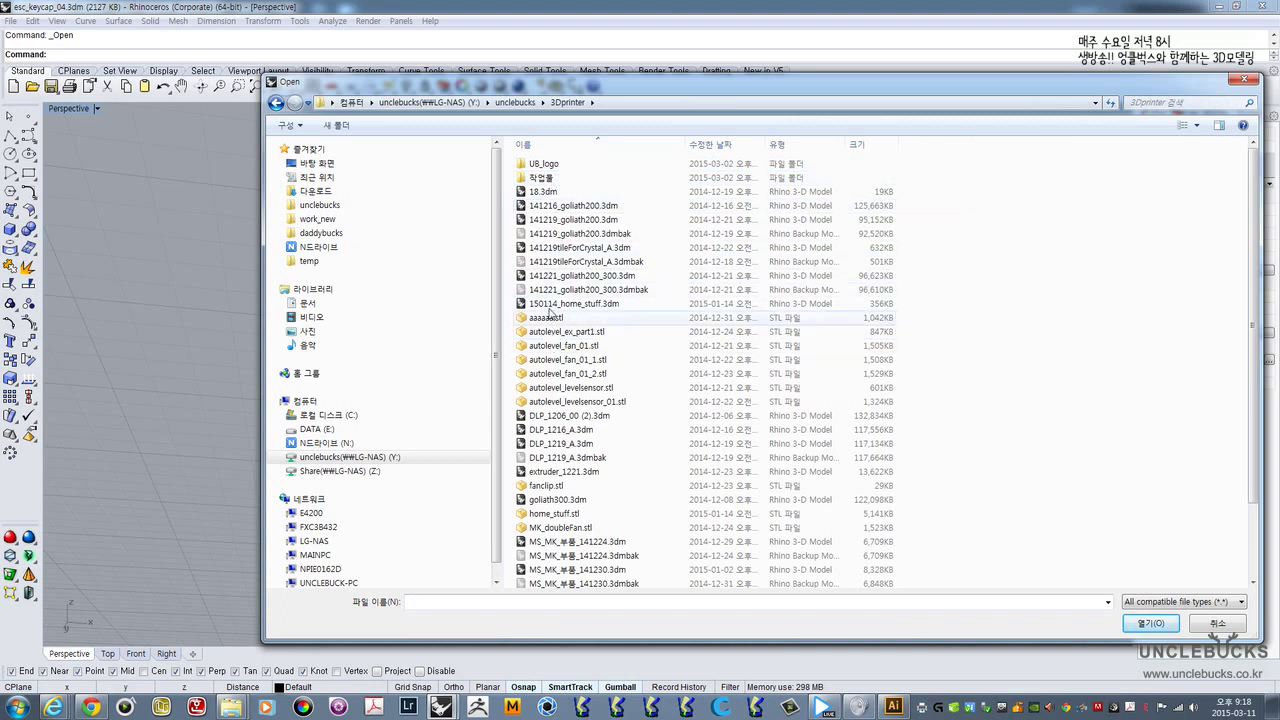
pyautogui.click(550, 304)
pyautogui.scroll(-2, 550, 306)
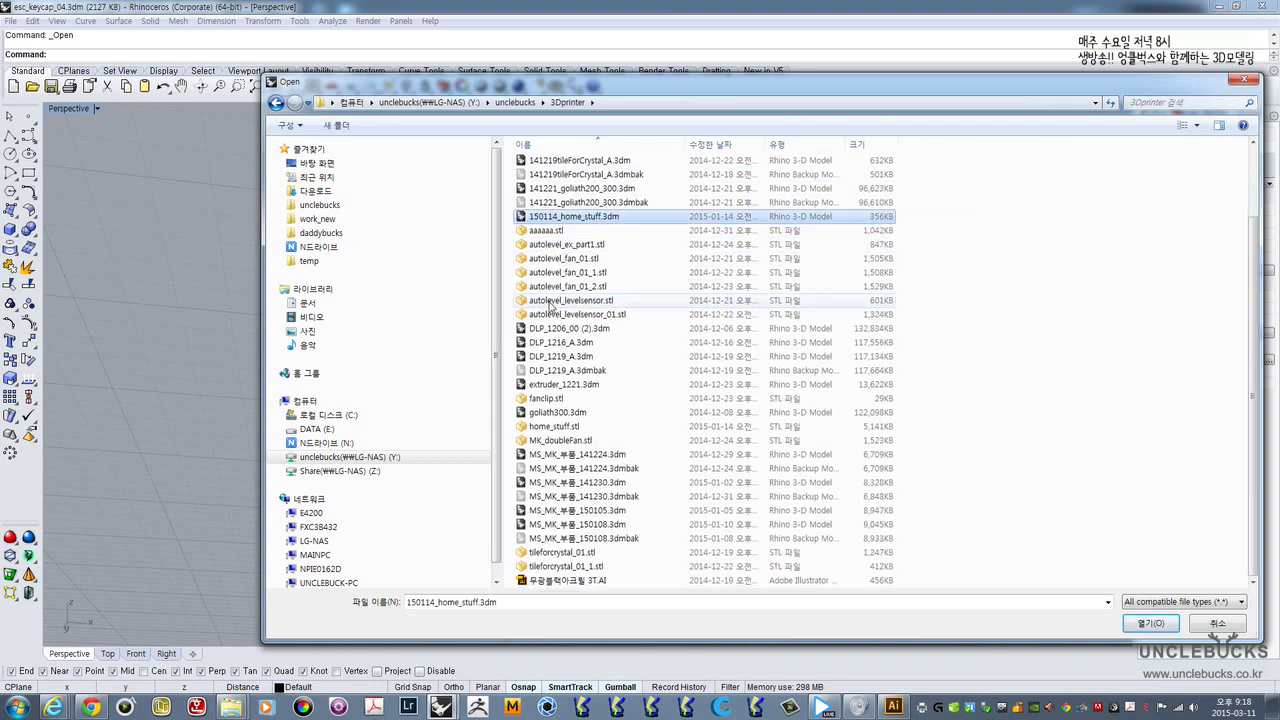
pyautogui.click(578, 468)
pyautogui.click(580, 484)
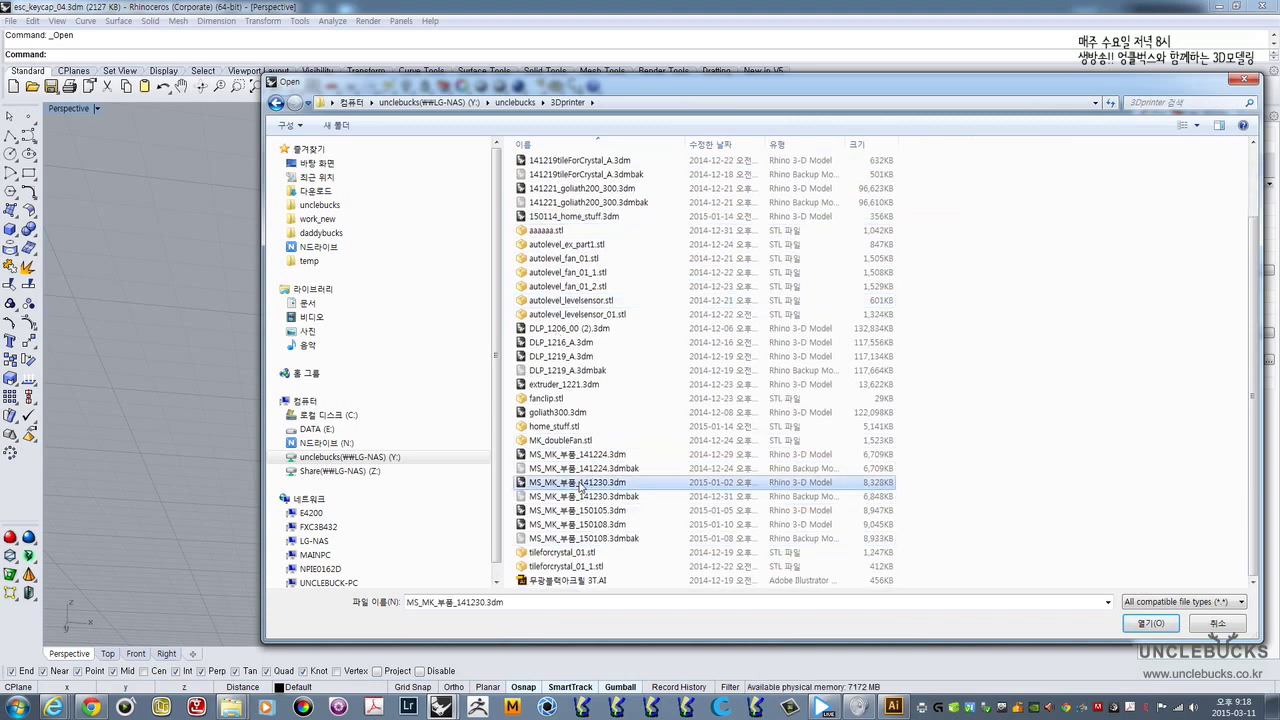
pyautogui.click(1143, 623)
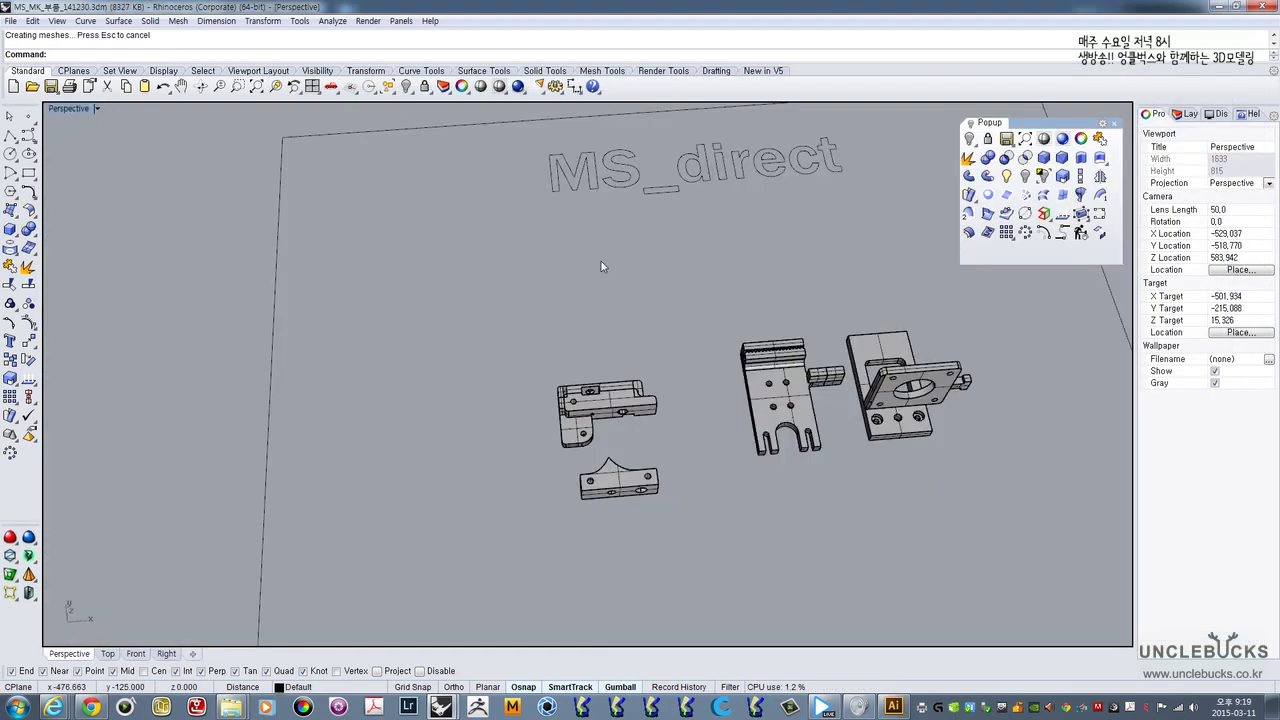
# - Look over the printer part layouts and examine the separate fan bracket beside the carriage assembly
pyautogui.scroll(-10, 587, 356)
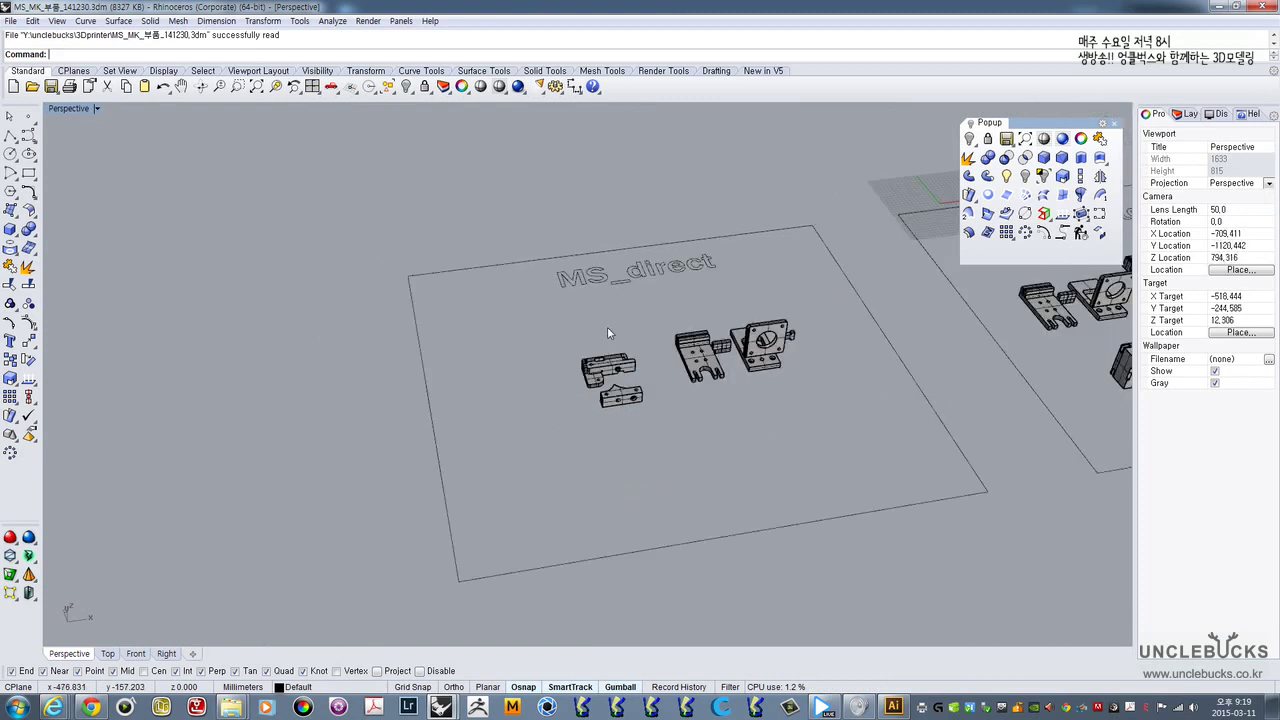
pyautogui.keyDown('shift'); pyautogui.moveTo(787, 321); pyautogui.dragTo(446, 368, button='right'); pyautogui.keyUp('shift')
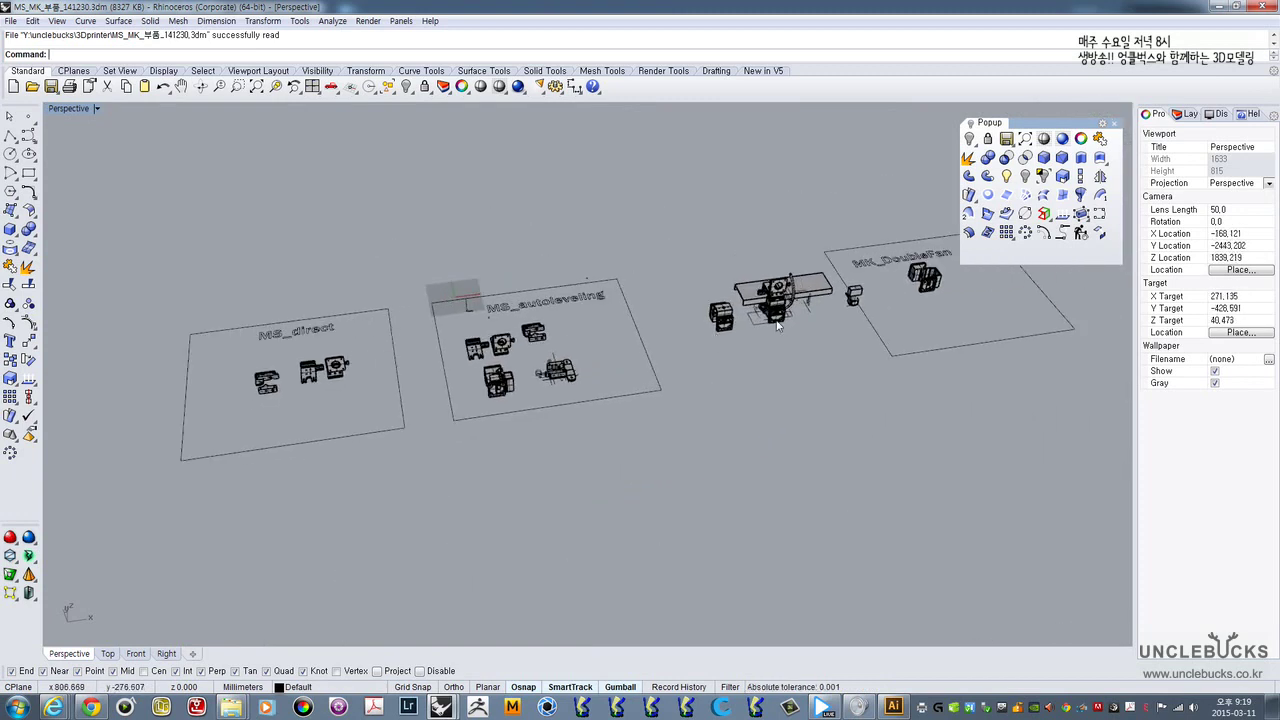
pyautogui.scroll(9, 774, 302)
pyautogui.scroll(8, 774, 304)
pyautogui.click(394, 334)
pyautogui.moveTo(394, 334); pyautogui.dragTo(560, 318, button='right')
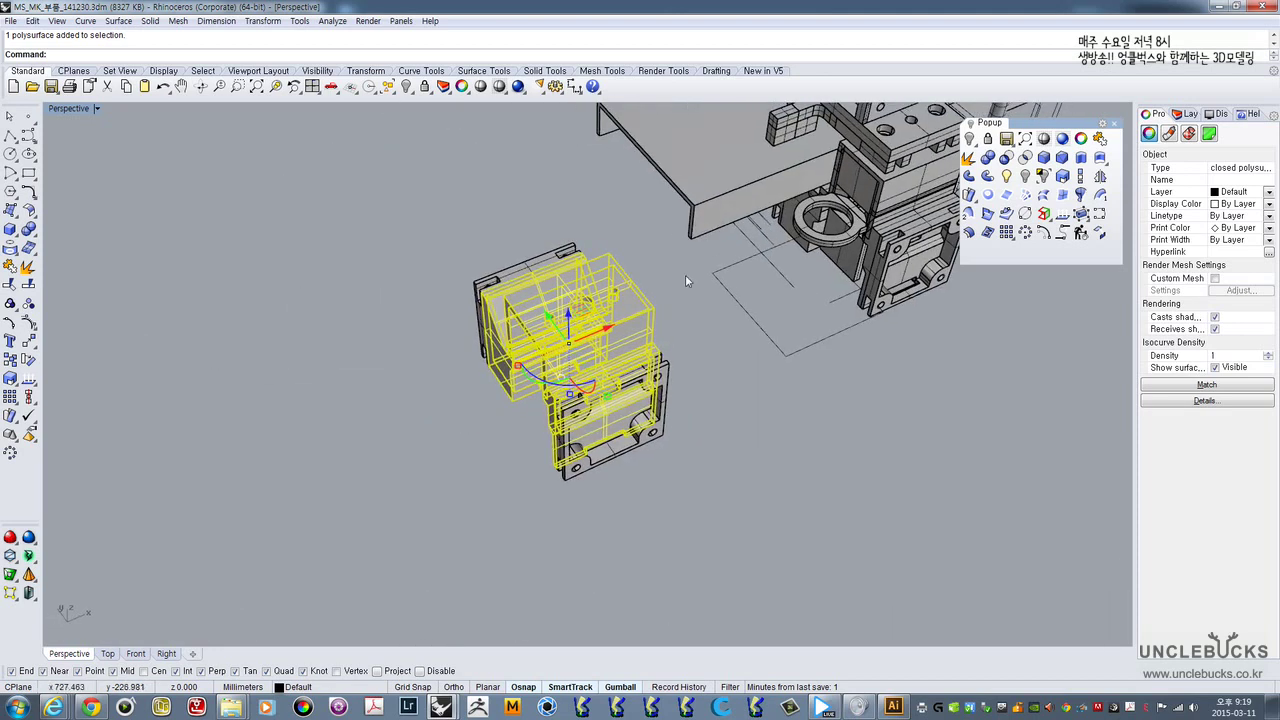
# - Inspect the fan bracket within the carriage assembly and the one beside the MK_DoubleFan label
pyautogui.press('Home')
pyautogui.scroll(5, 564, 340)
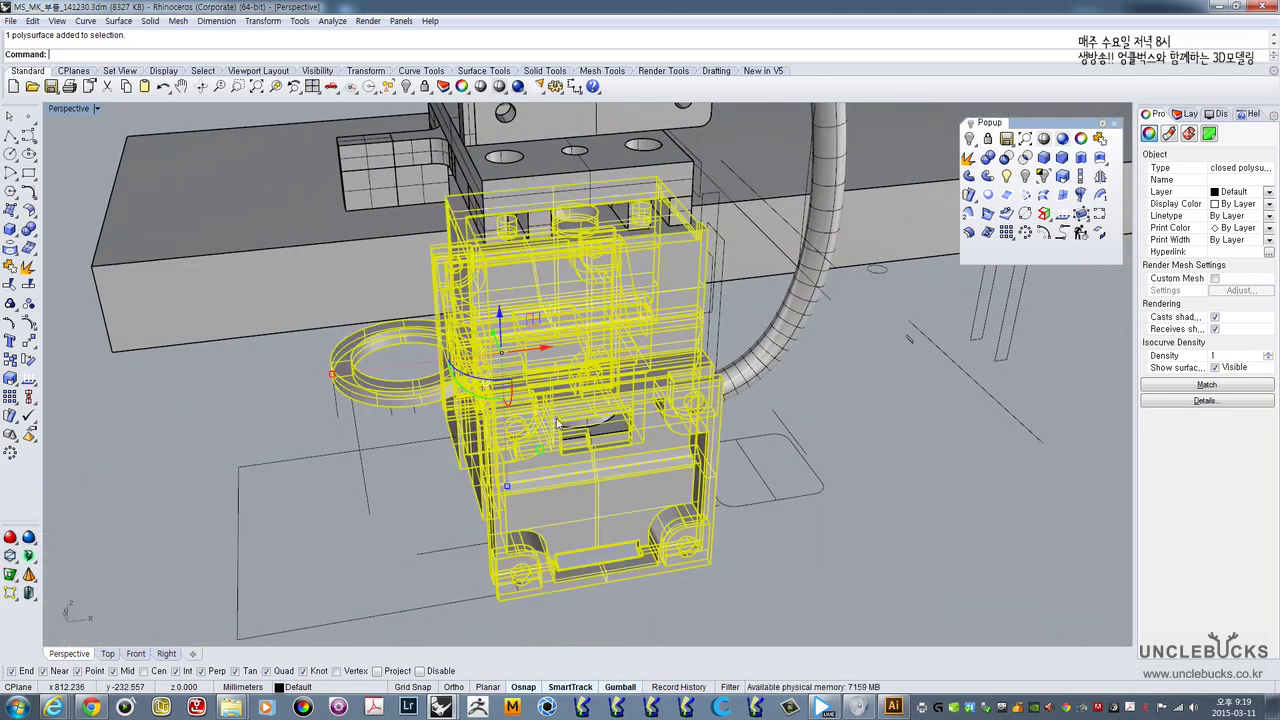
pyautogui.scroll(-6, 566, 425)
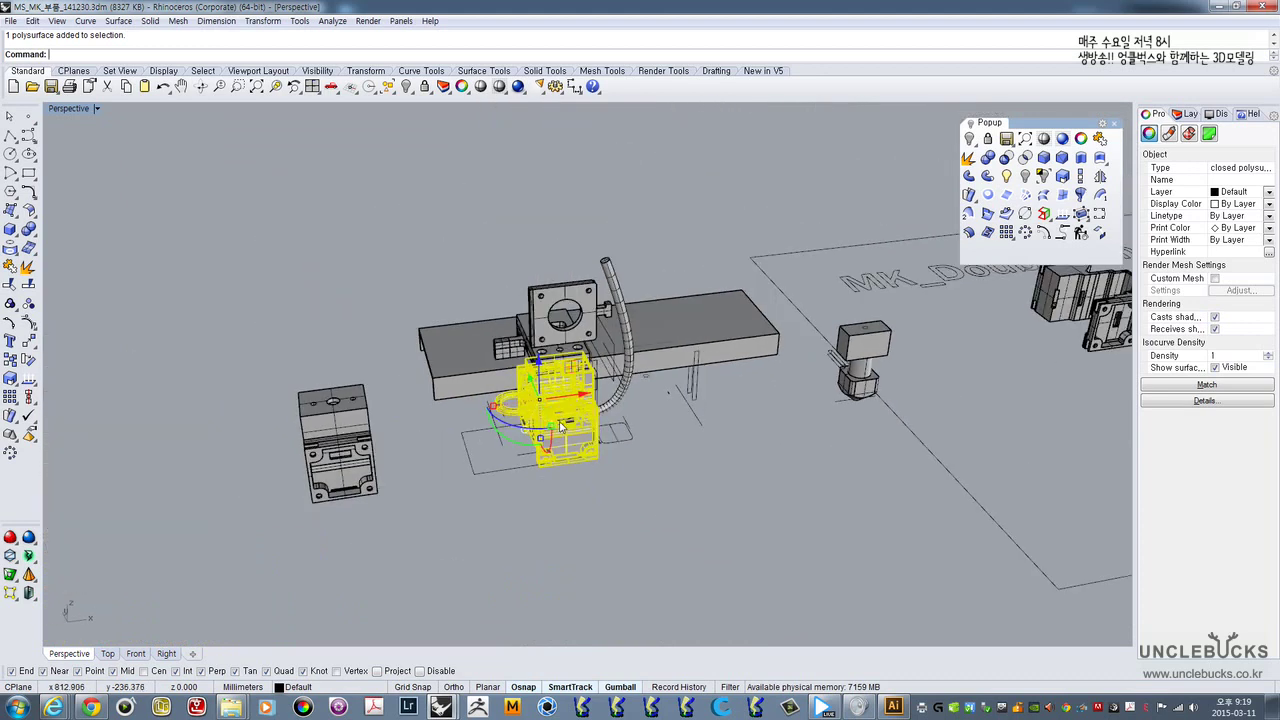
pyautogui.keyDown('shift'); pyautogui.moveTo(876, 360); pyautogui.dragTo(625, 421, button='right'); pyautogui.keyUp('shift')
pyautogui.scroll(3, 714, 420)
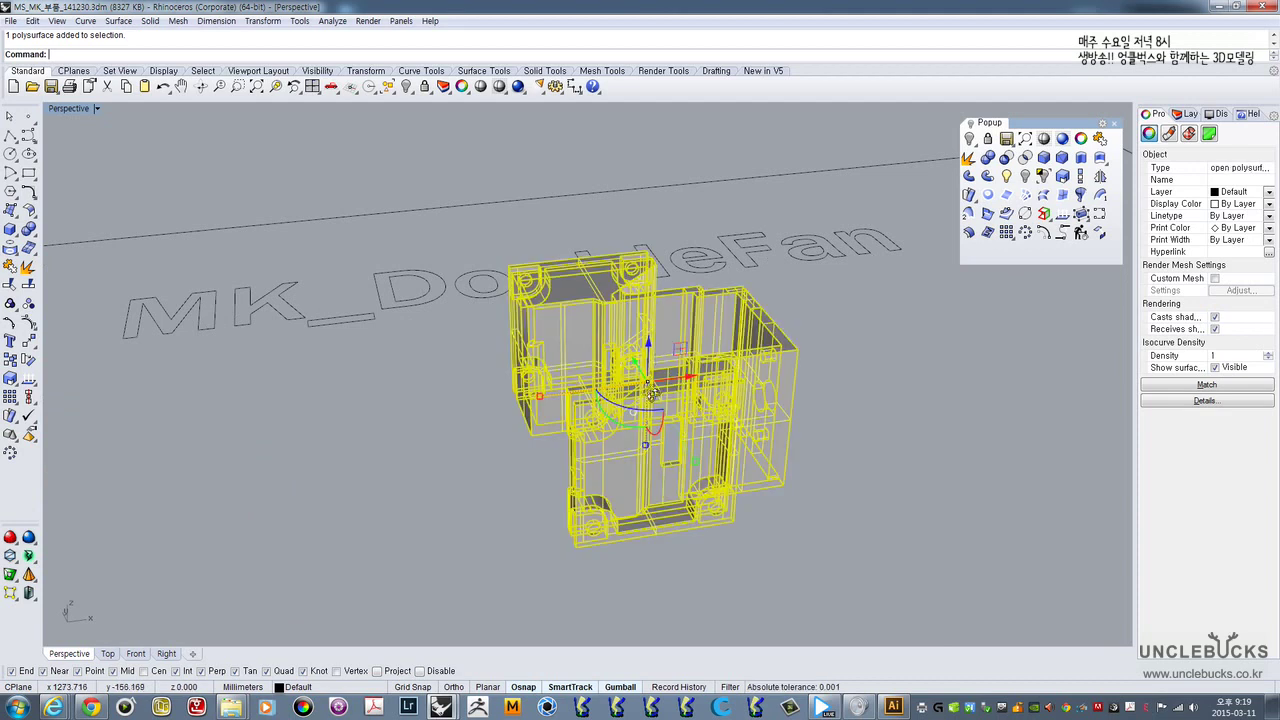